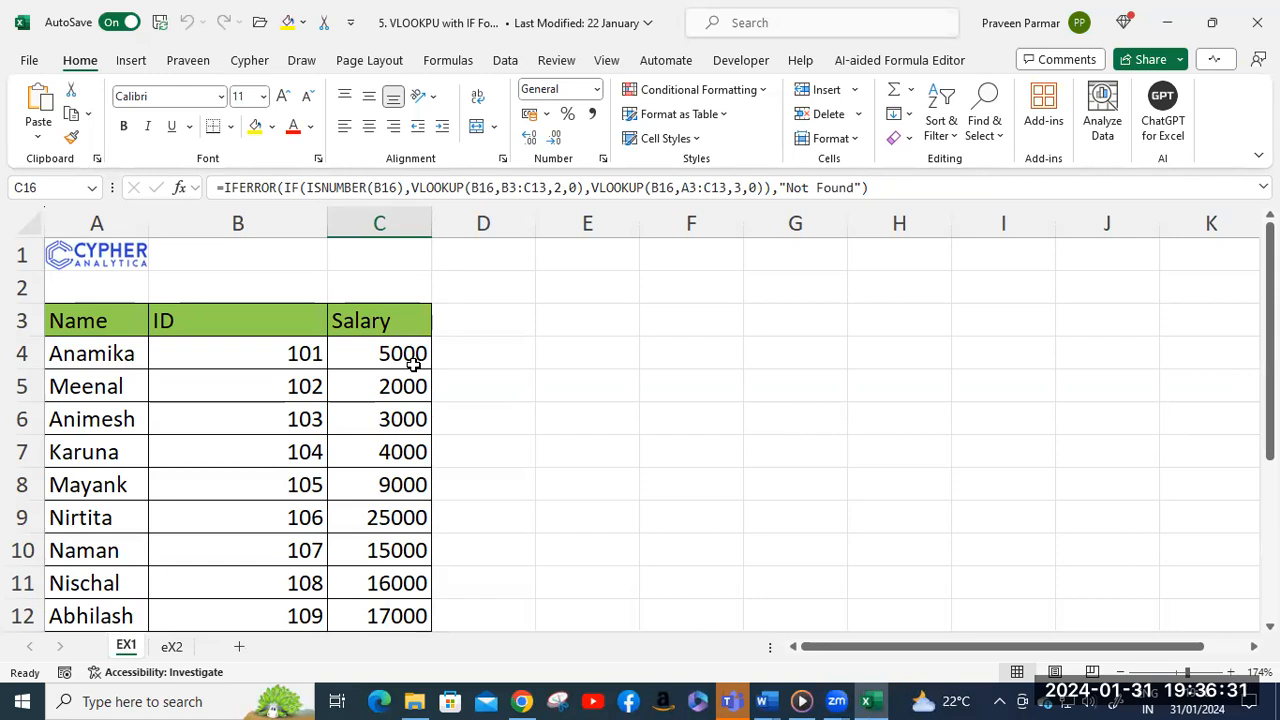
Clear the old lookup formula from C18 and the formula text from D16.
scroll(413, 365, "down", 3)
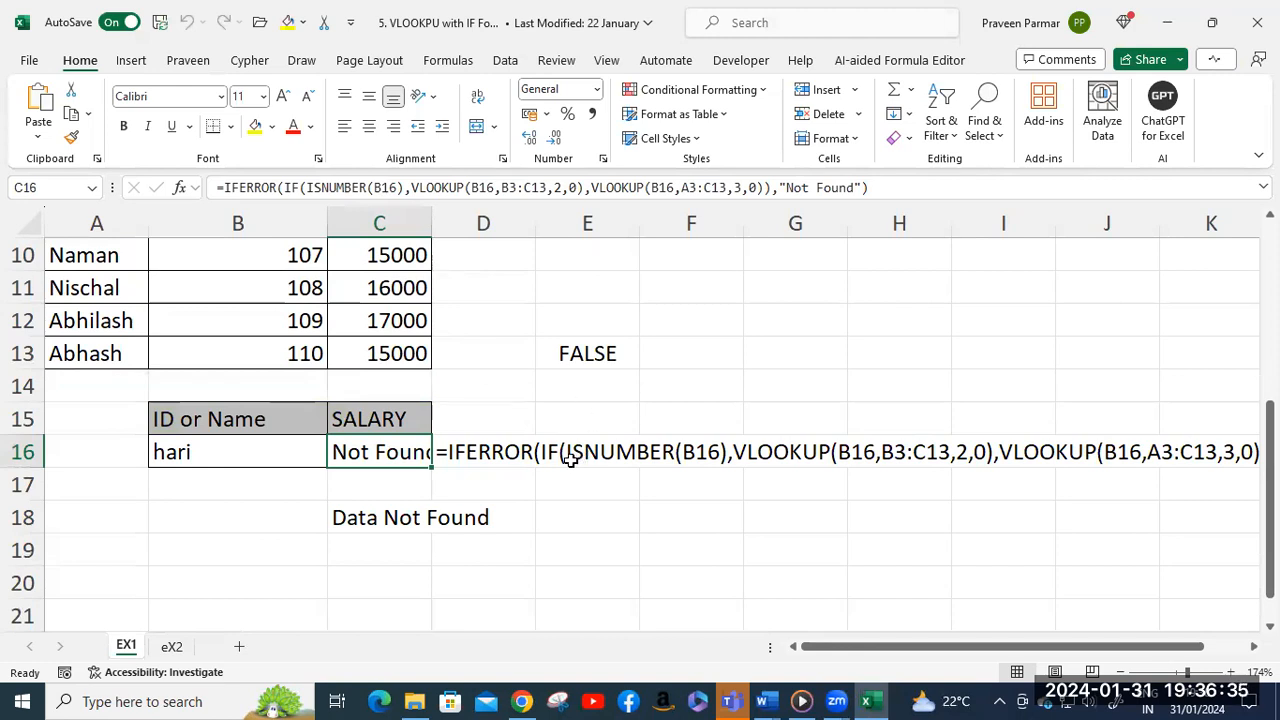
left_click(338, 520)
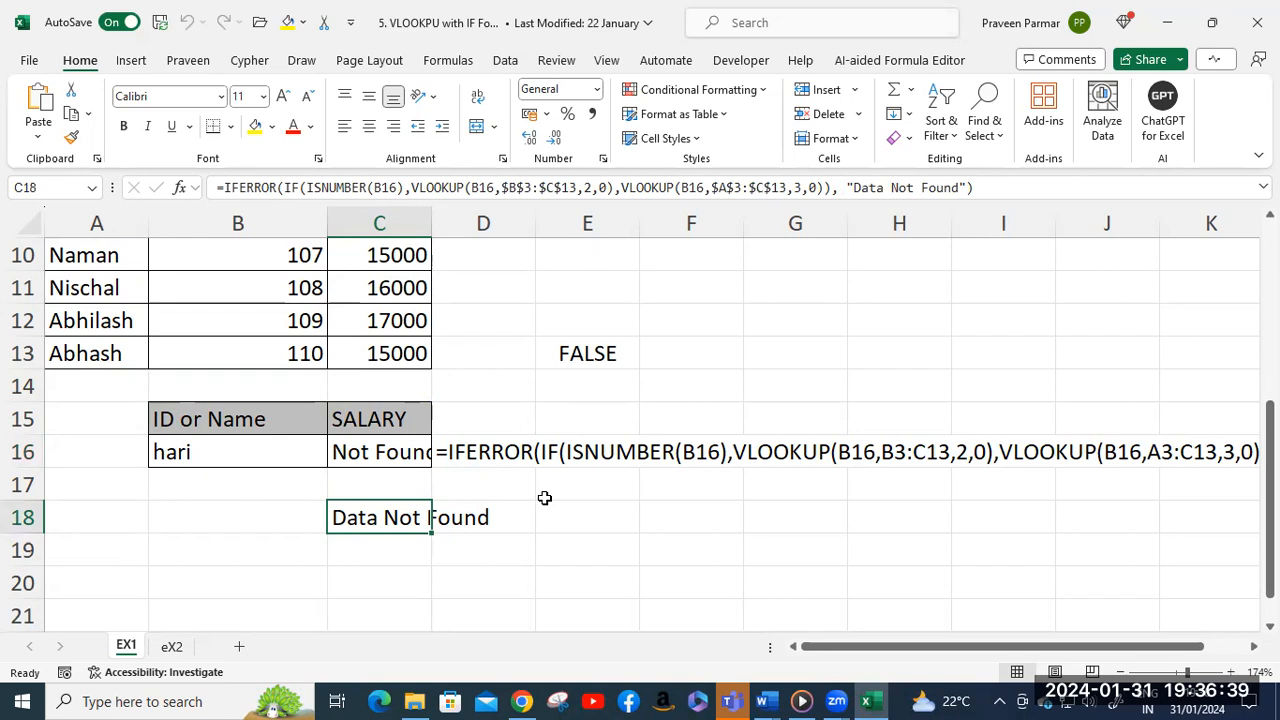
key("Delete")
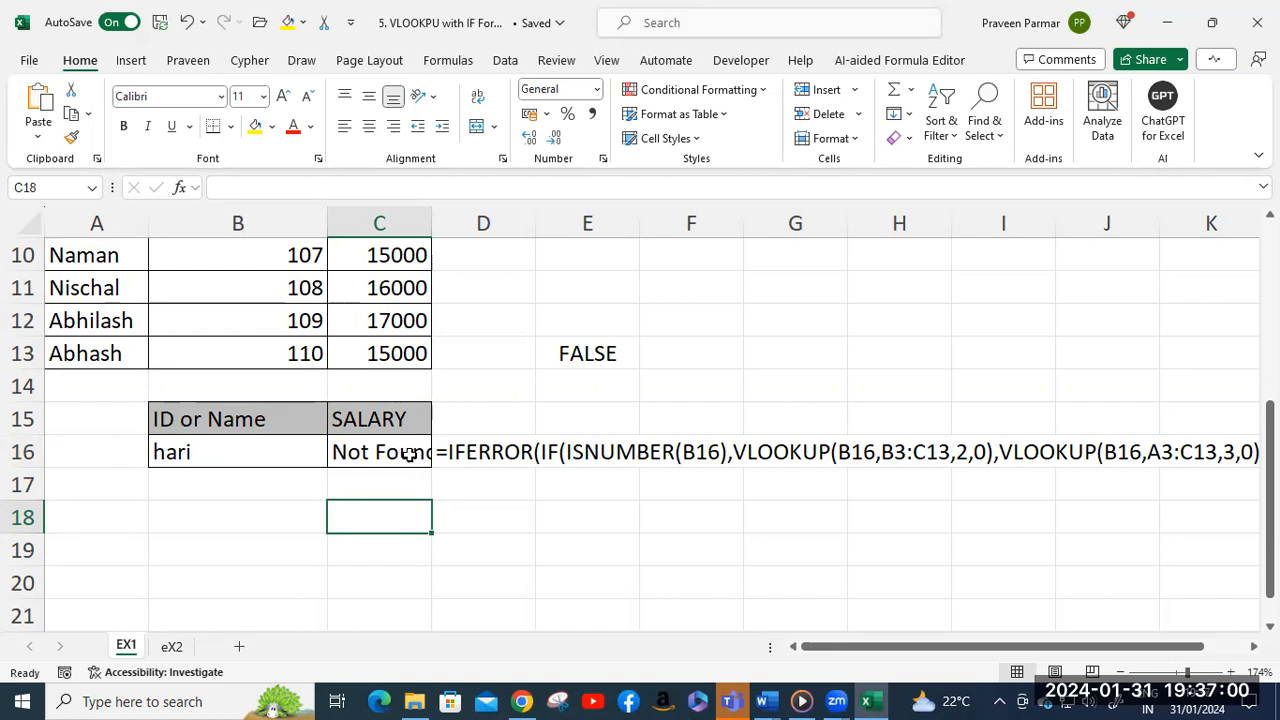
left_click(484, 452)
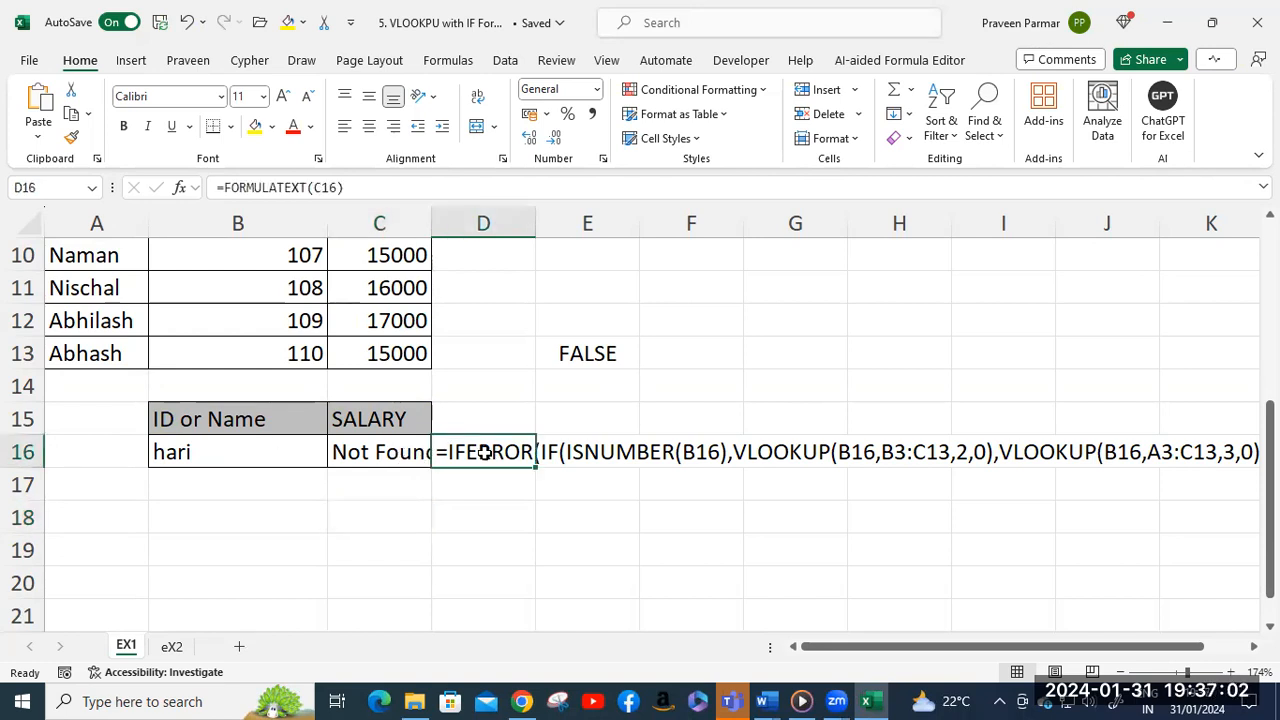
key("Delete")
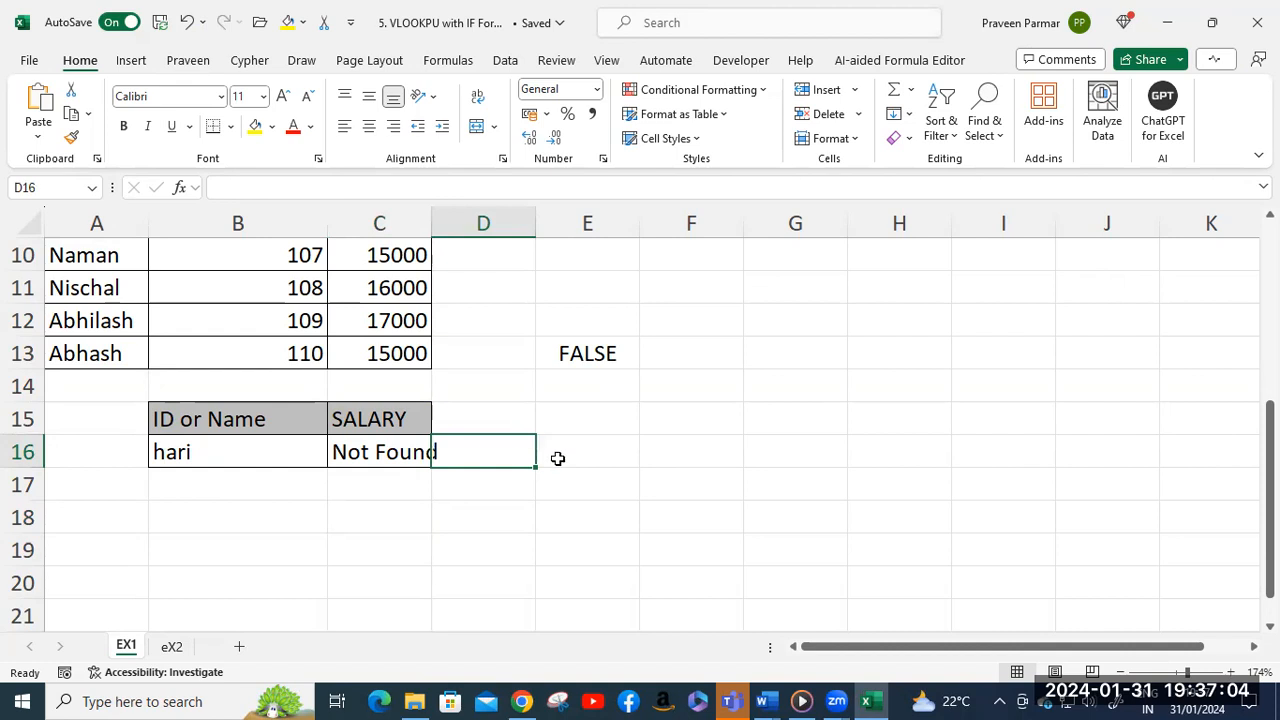
left_click(636, 451)
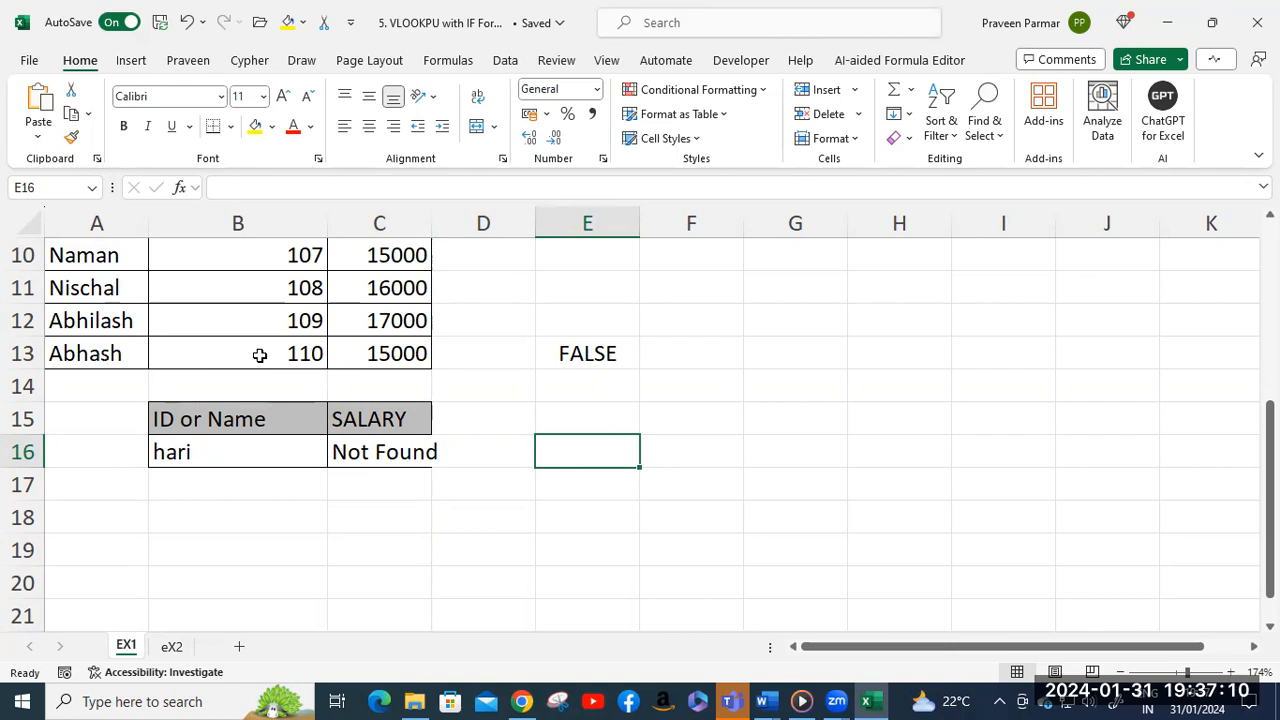
Test the salary lookup by entering an employee's name in B16 and replacing it with the ID 109.
left_click(201, 457)
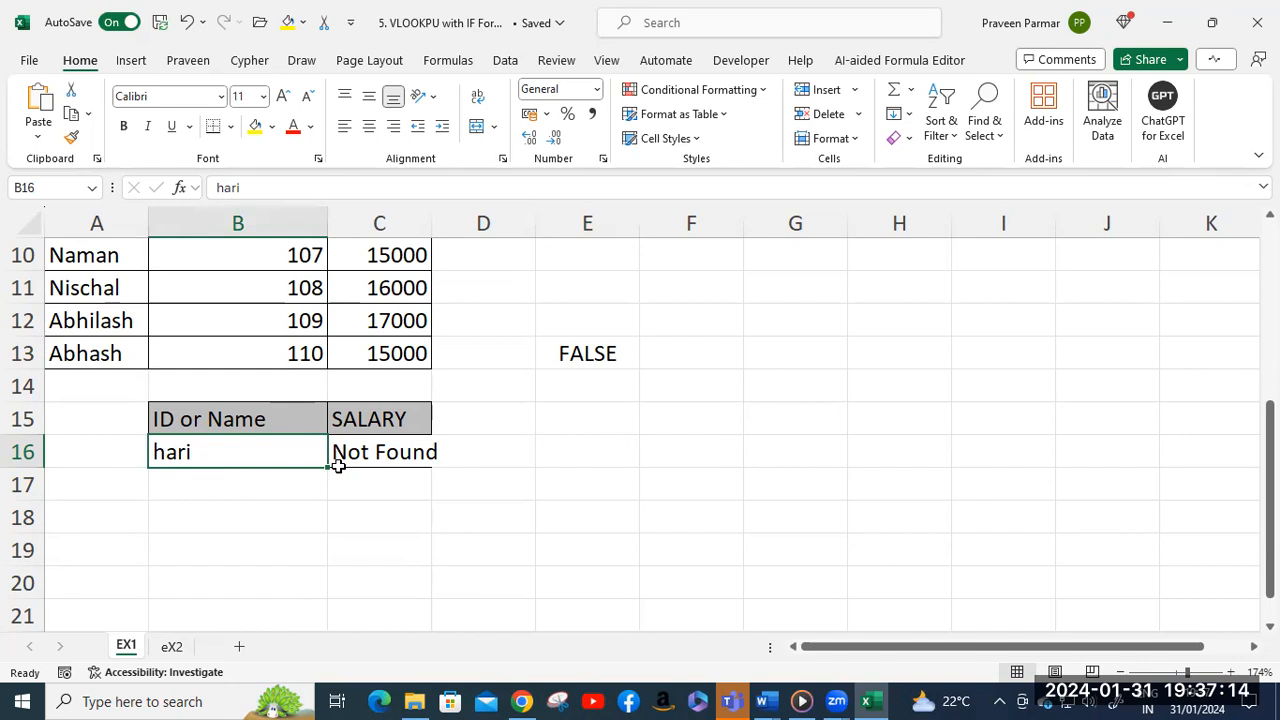
type("abhilash")
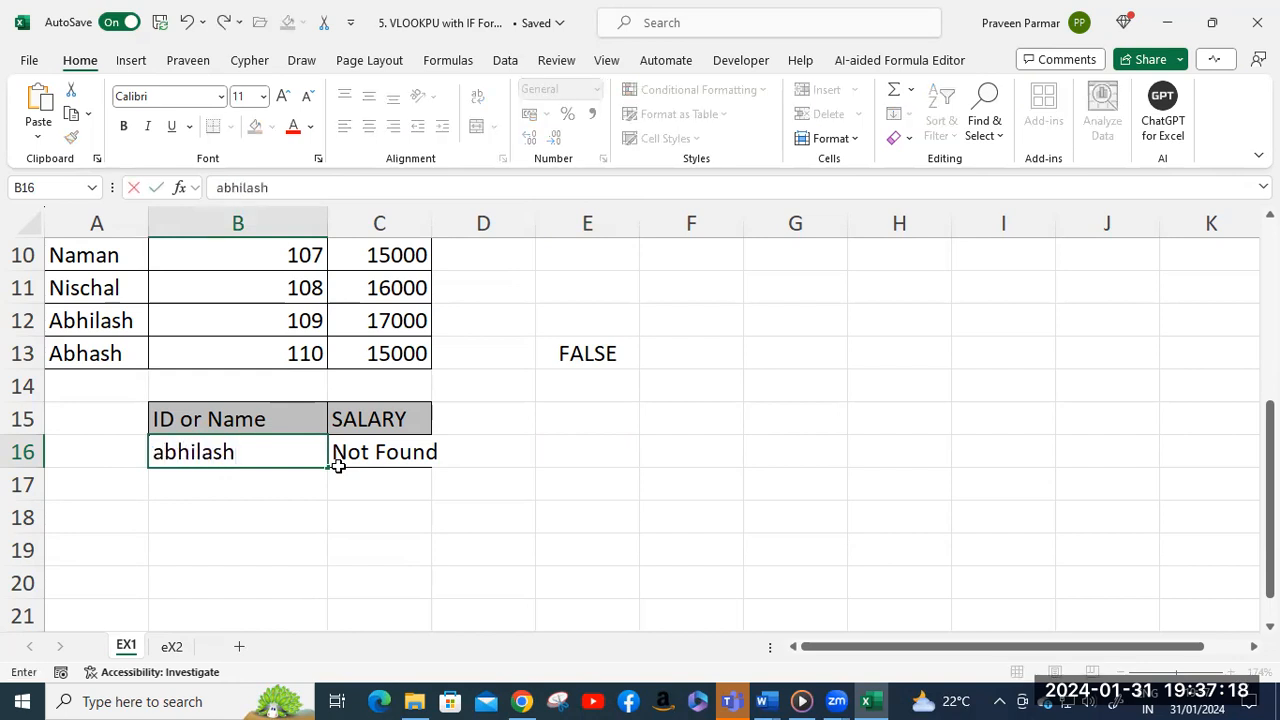
key("Return")
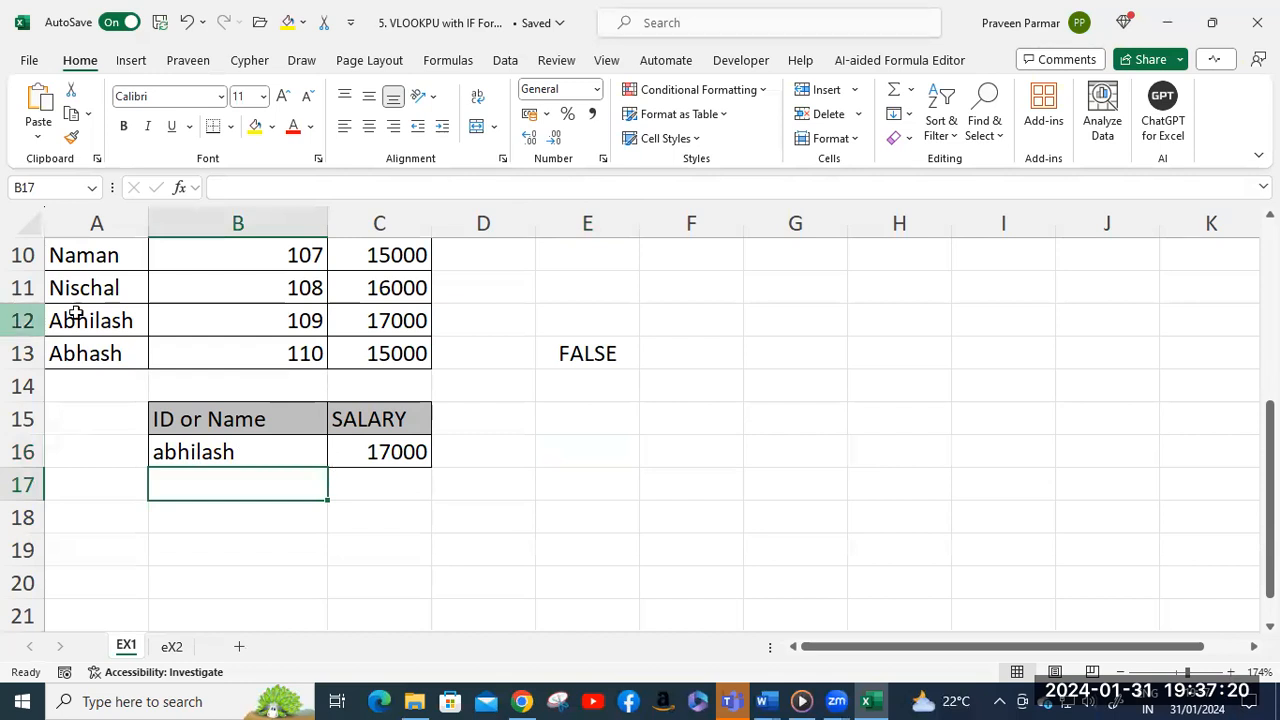
left_click(272, 456)
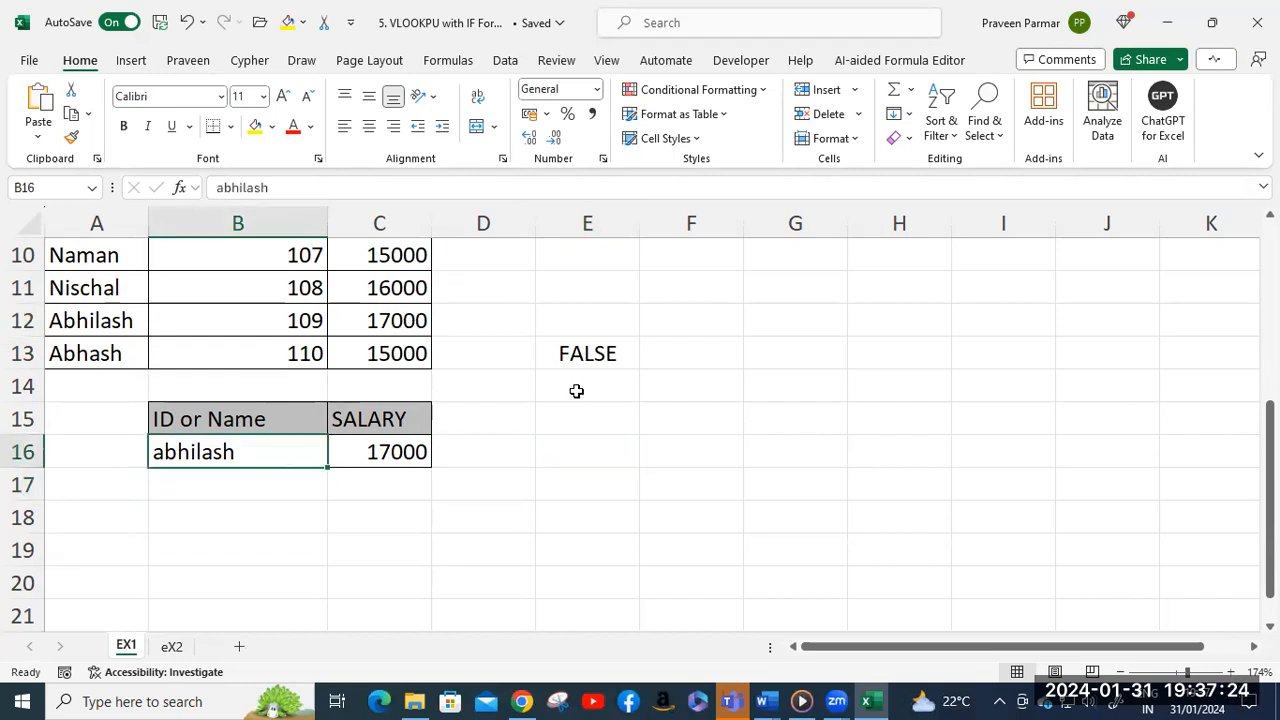
type("109")
key("Return")
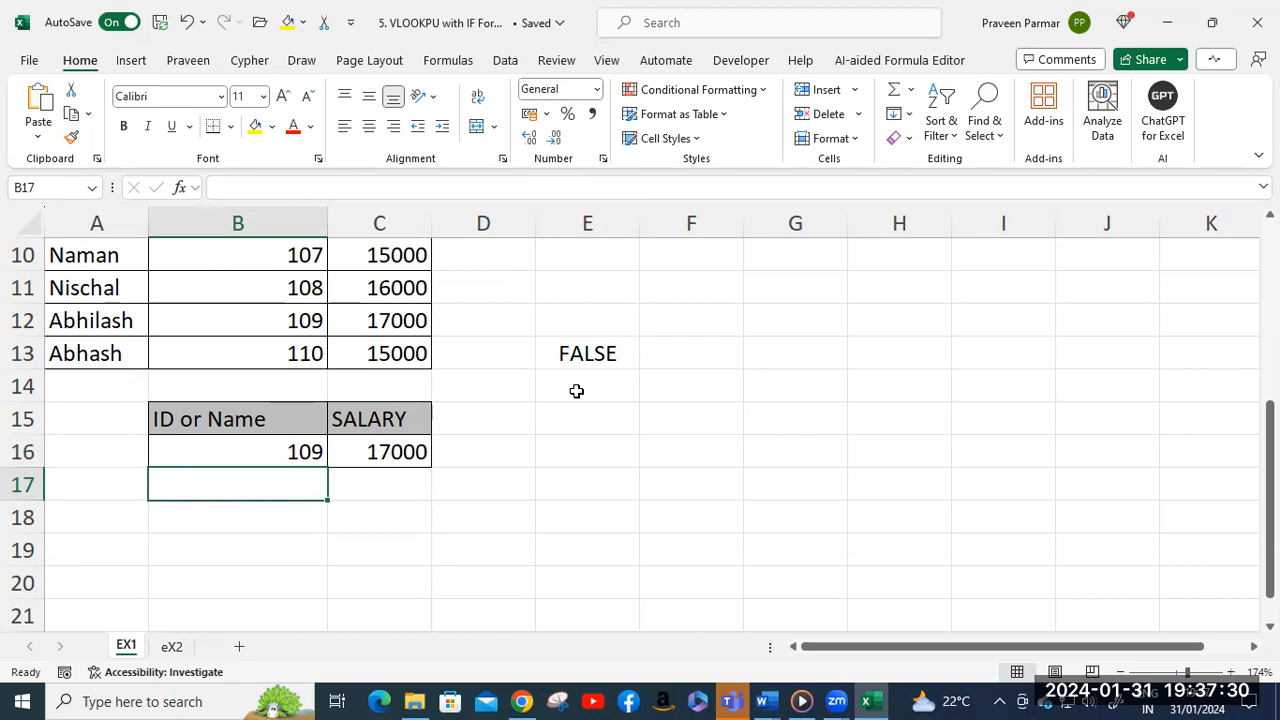
Set the lookup value in B16 to 103 and inspect the salary formula in C16.
scroll(158, 356, "up", 2)
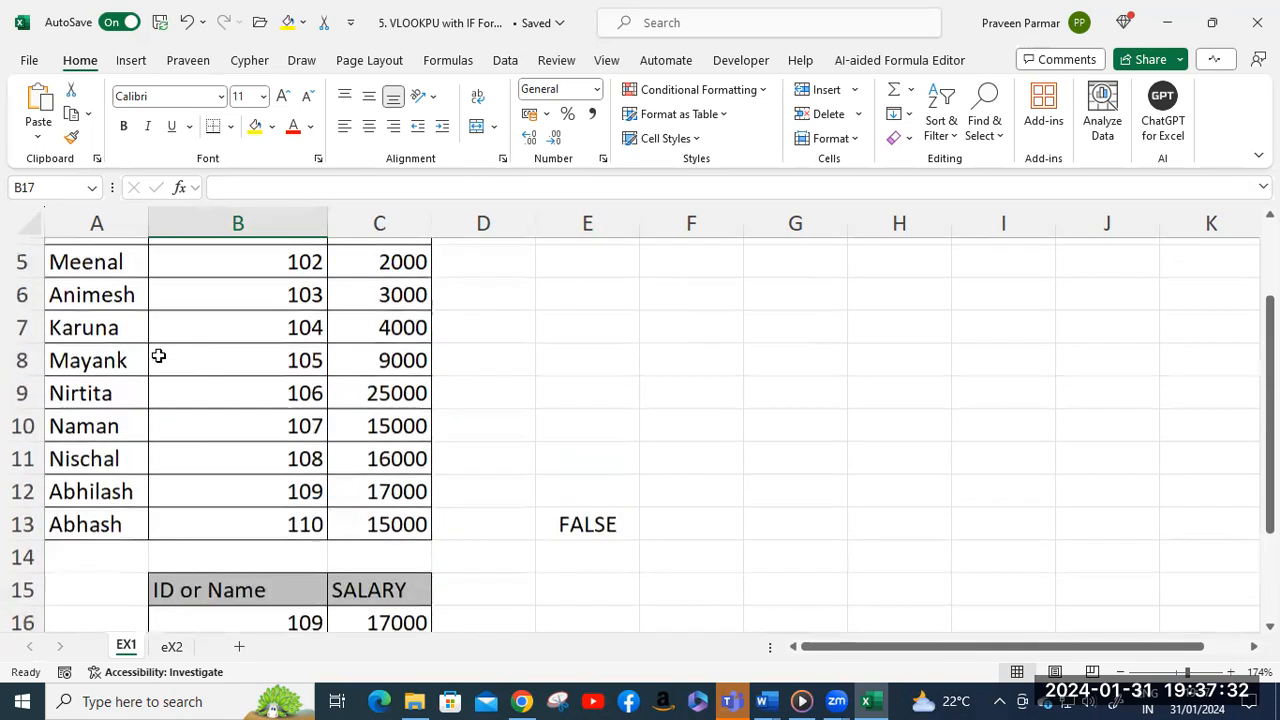
scroll(158, 356, "up", 1)
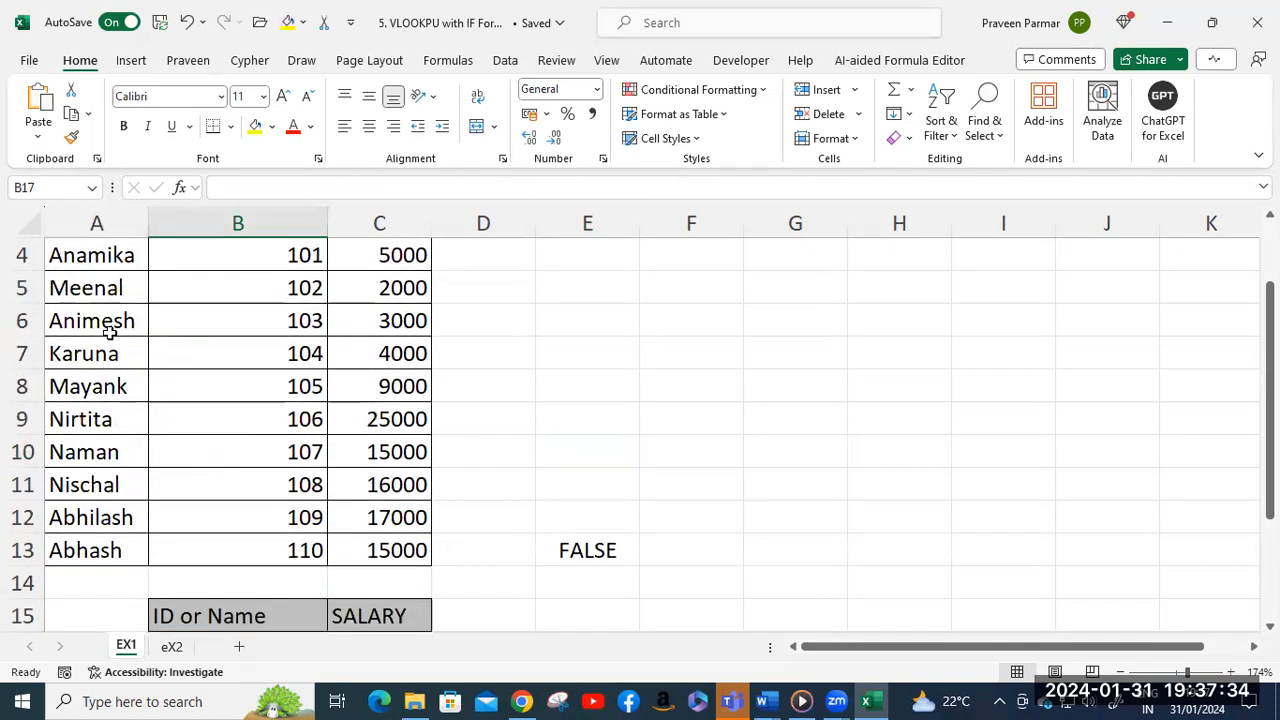
scroll(254, 563, "down", 1)
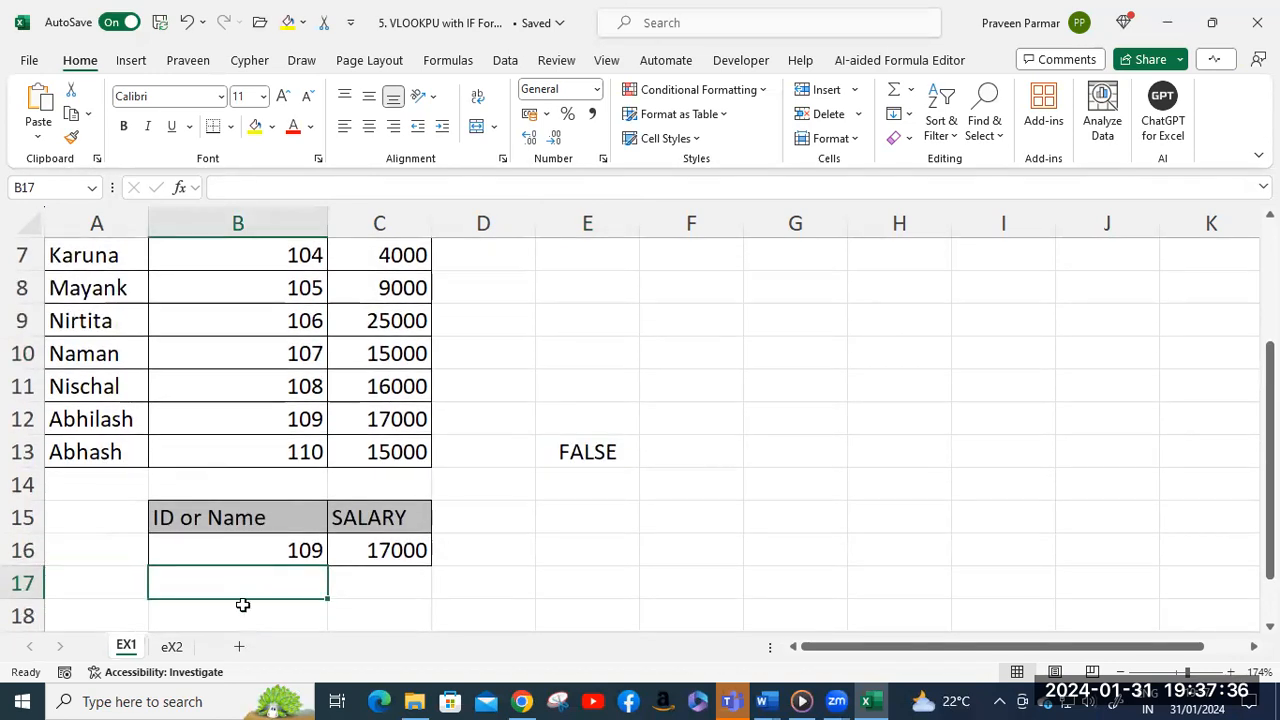
scroll(236, 530, "up", 1)
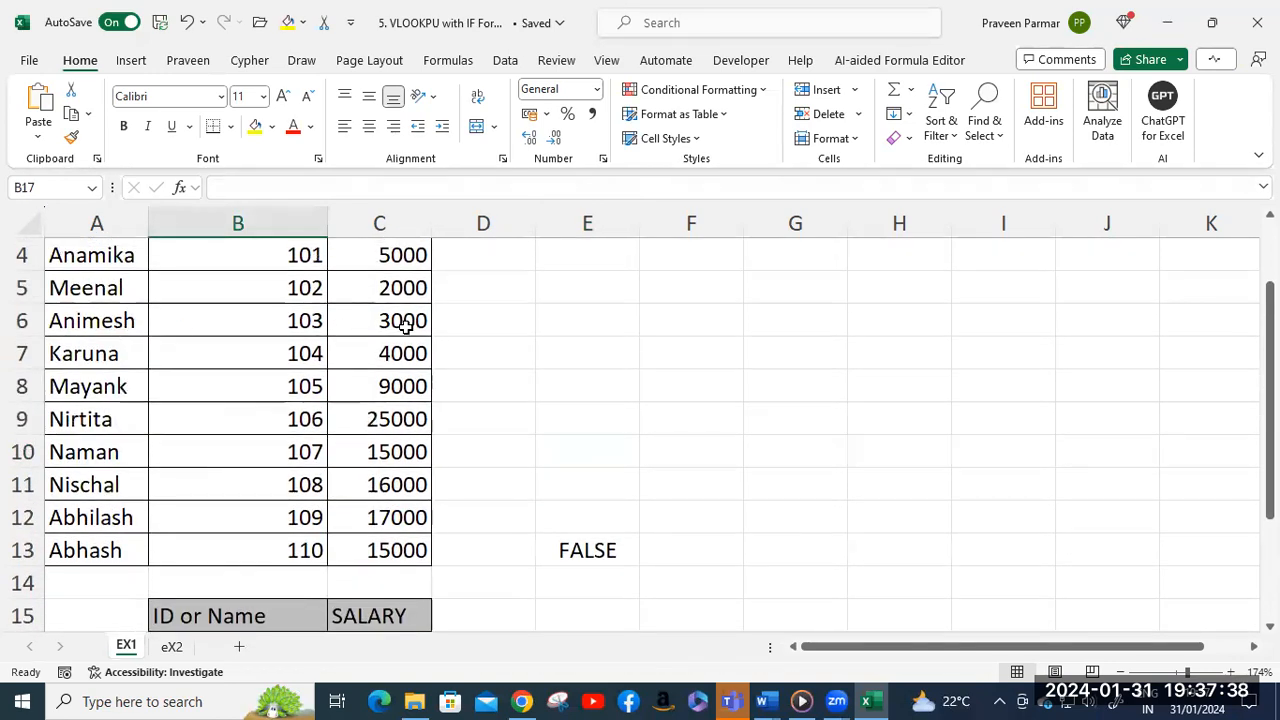
scroll(404, 325, "down", 1)
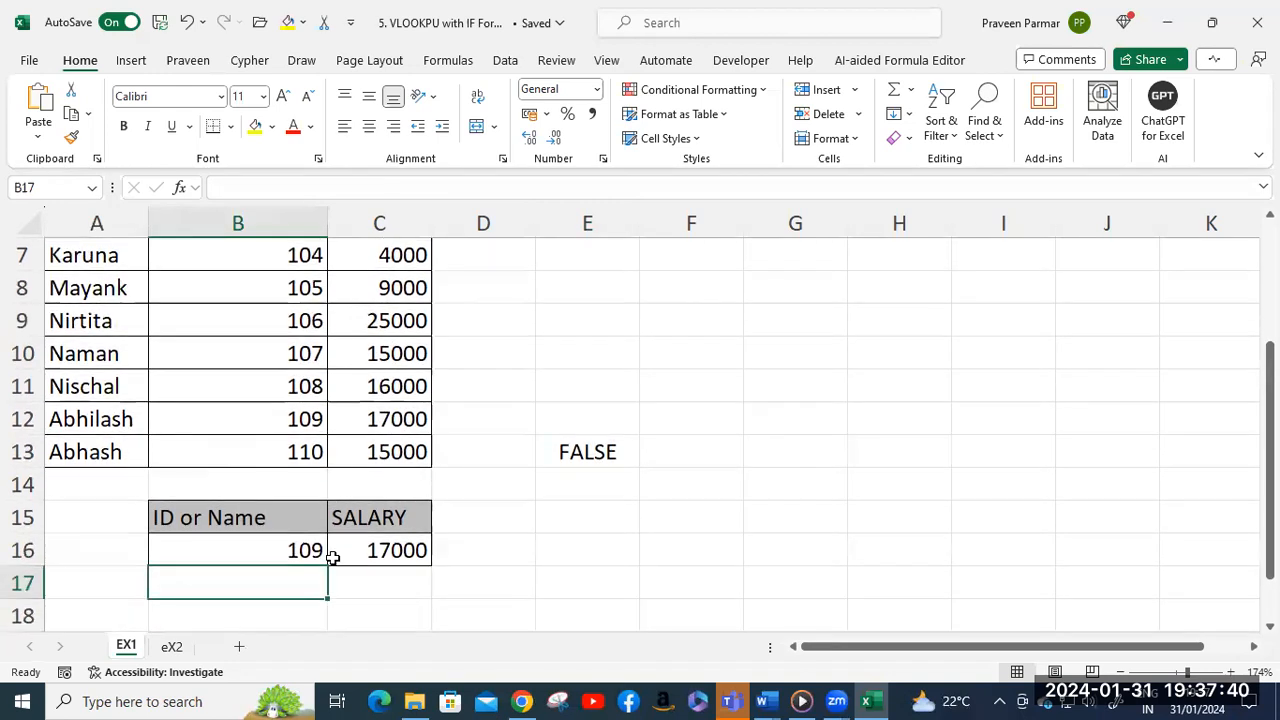
left_click(277, 549)
type("103")
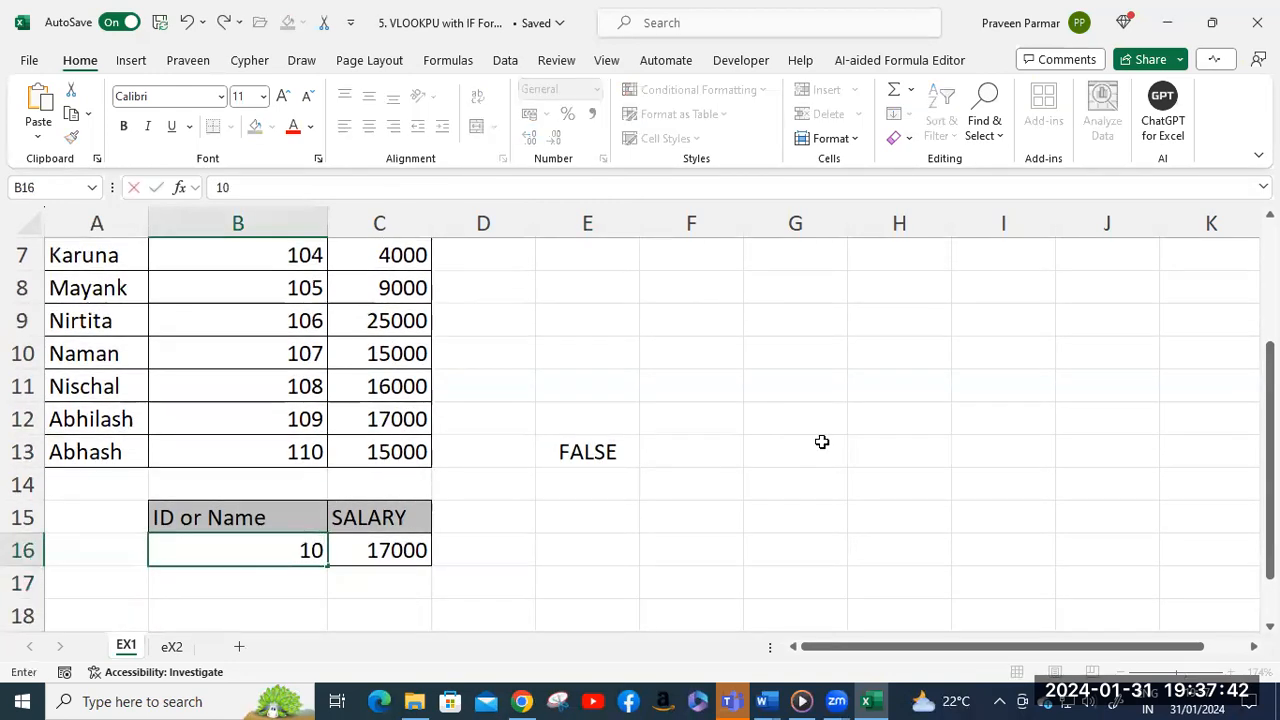
key("Return")
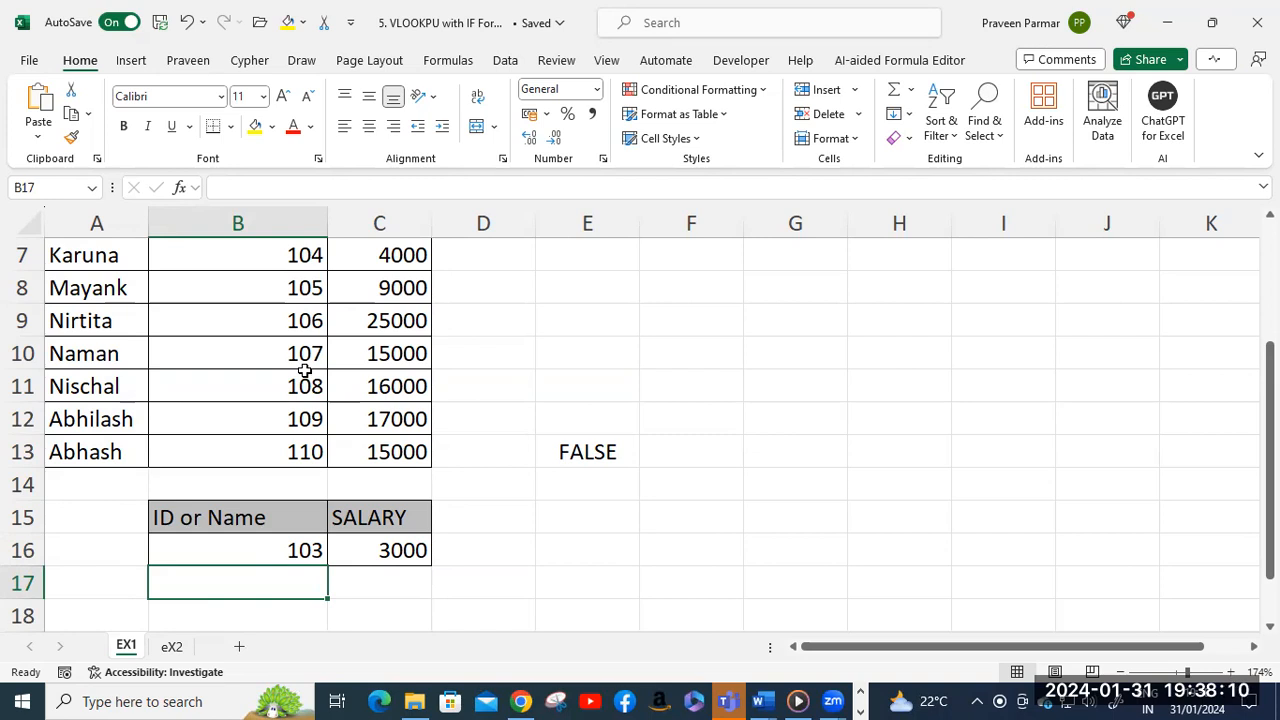
left_click(220, 555)
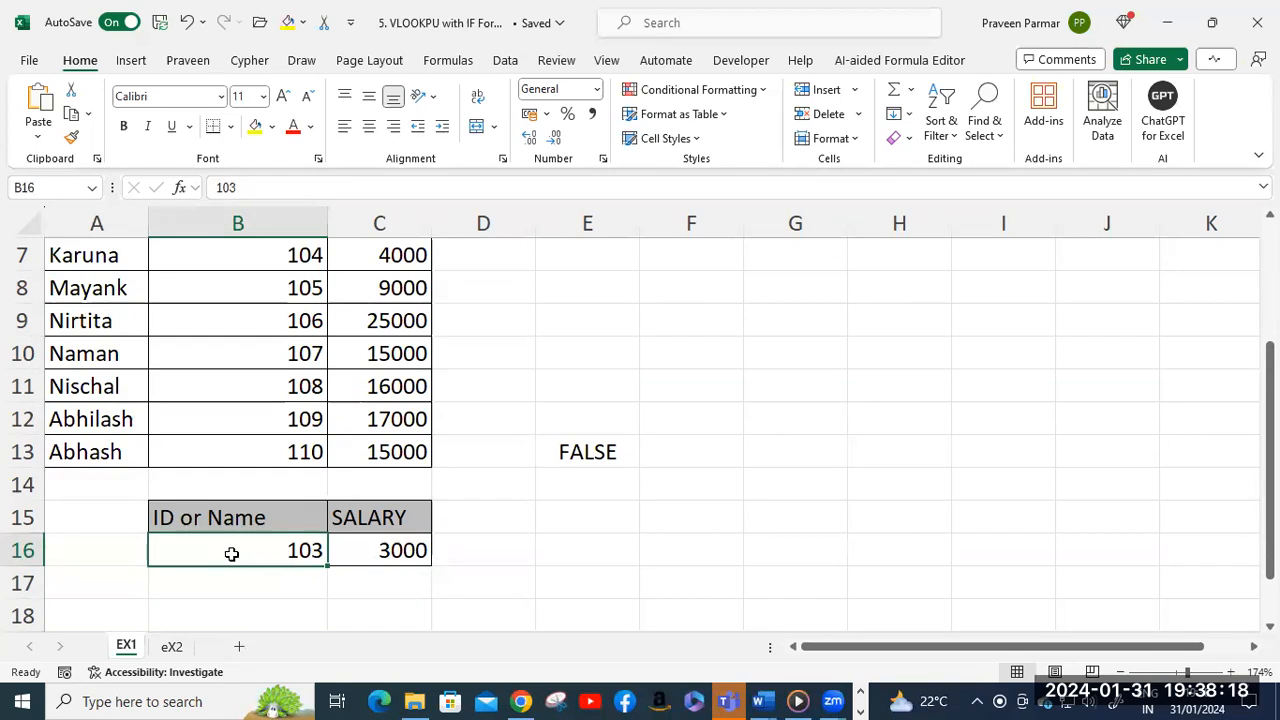
left_click(376, 549)
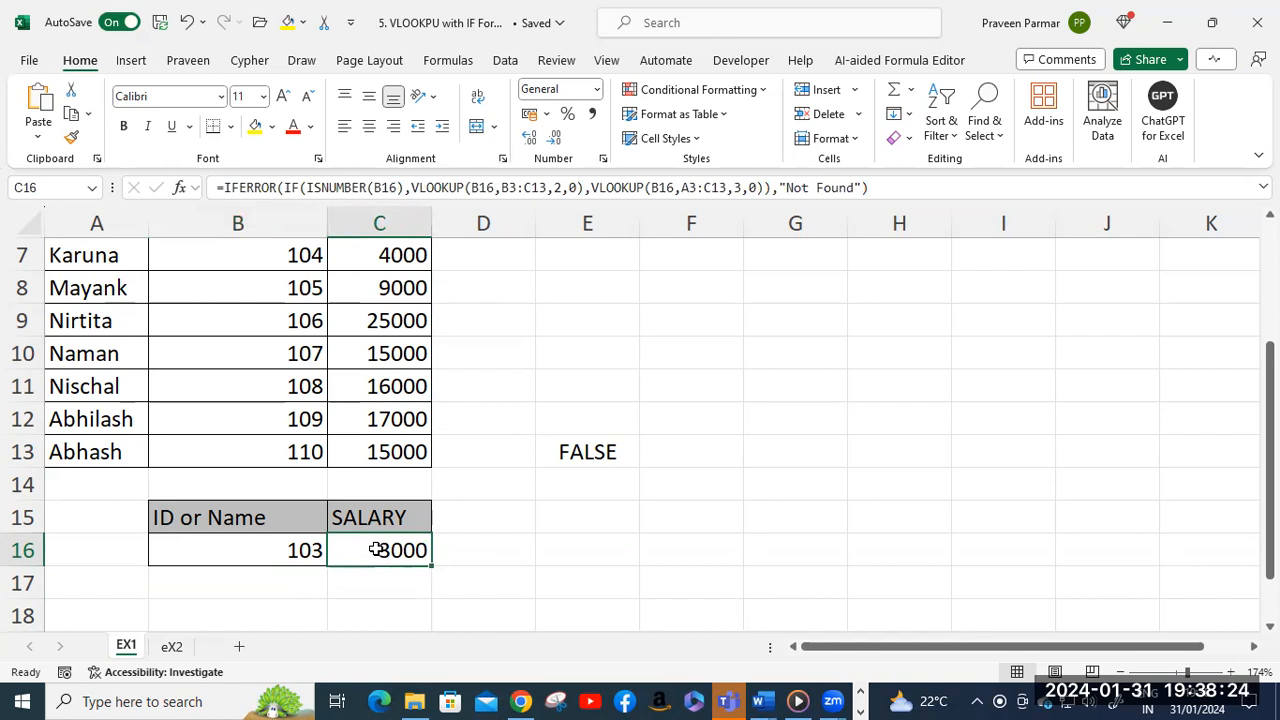
scroll(110, 425, "up", 2)
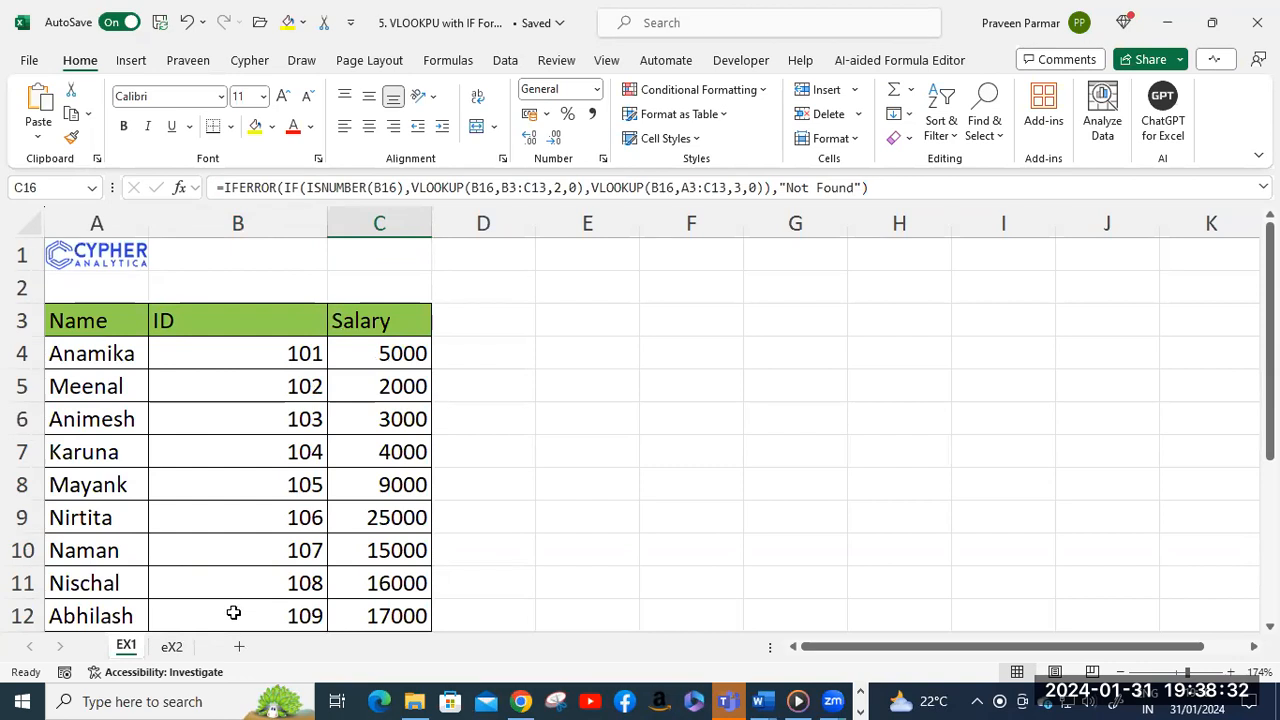
scroll(239, 588, "down", 3)
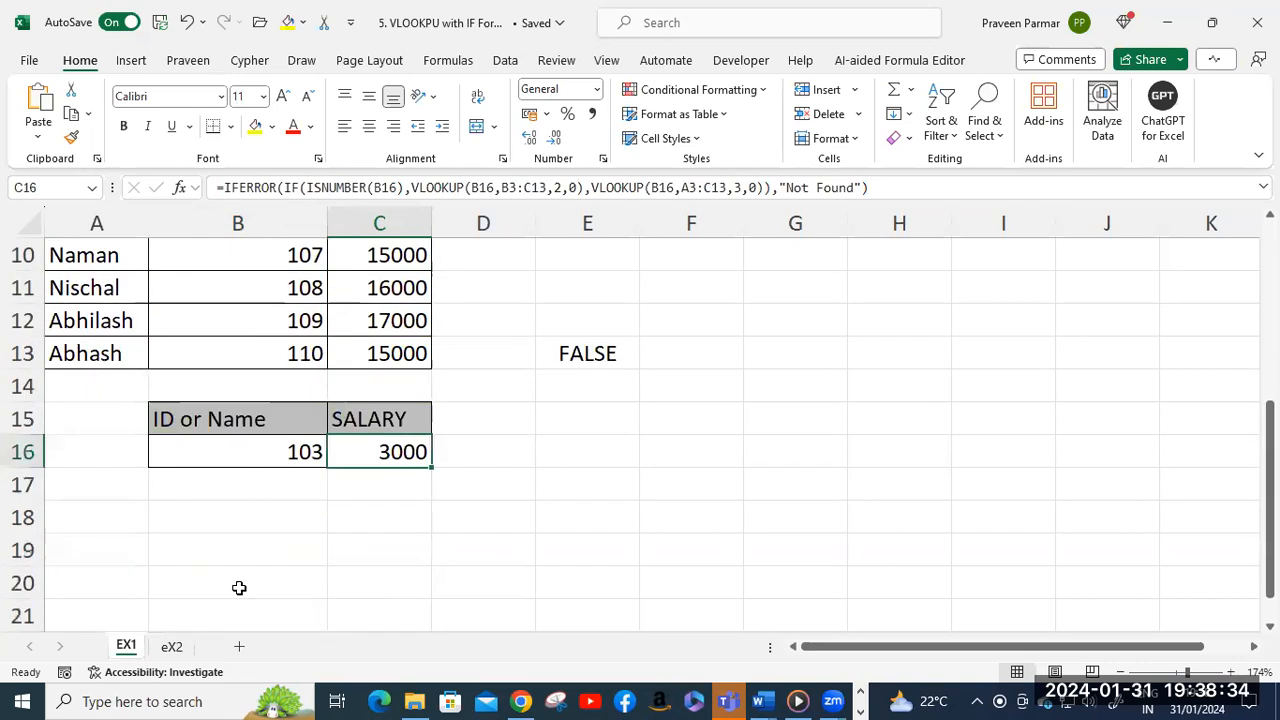
left_click(254, 517)
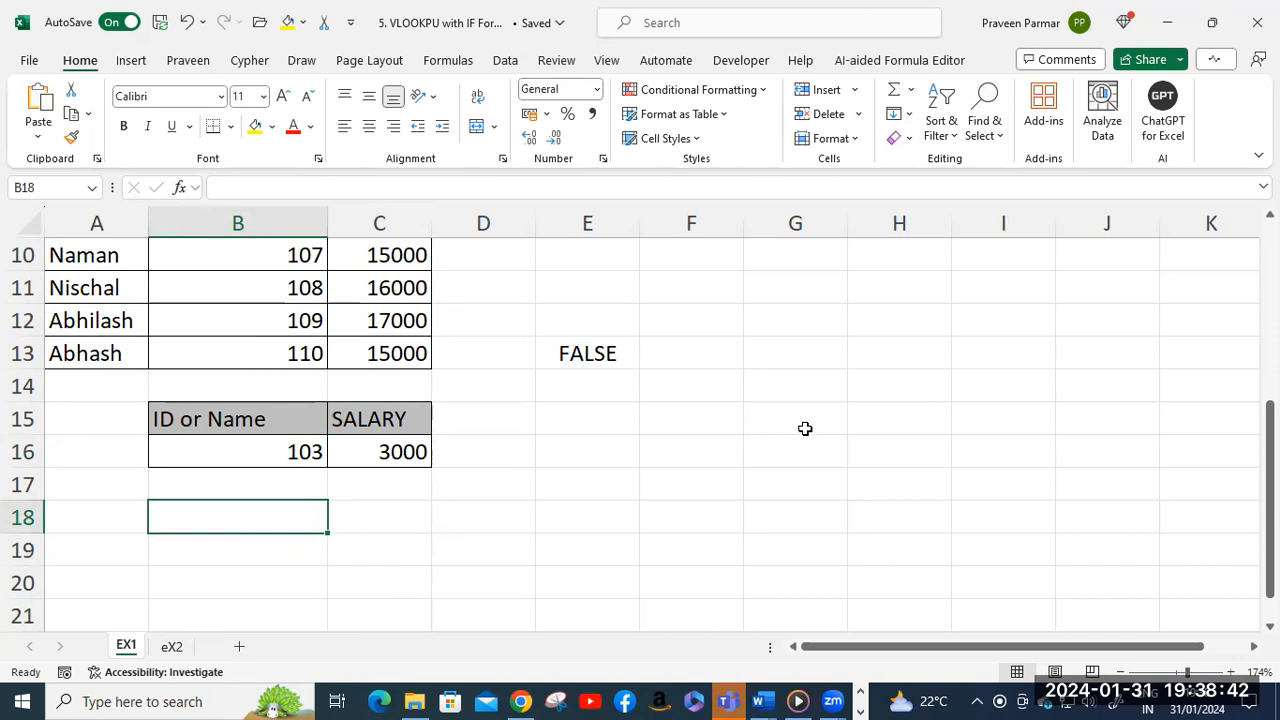
type("=if")
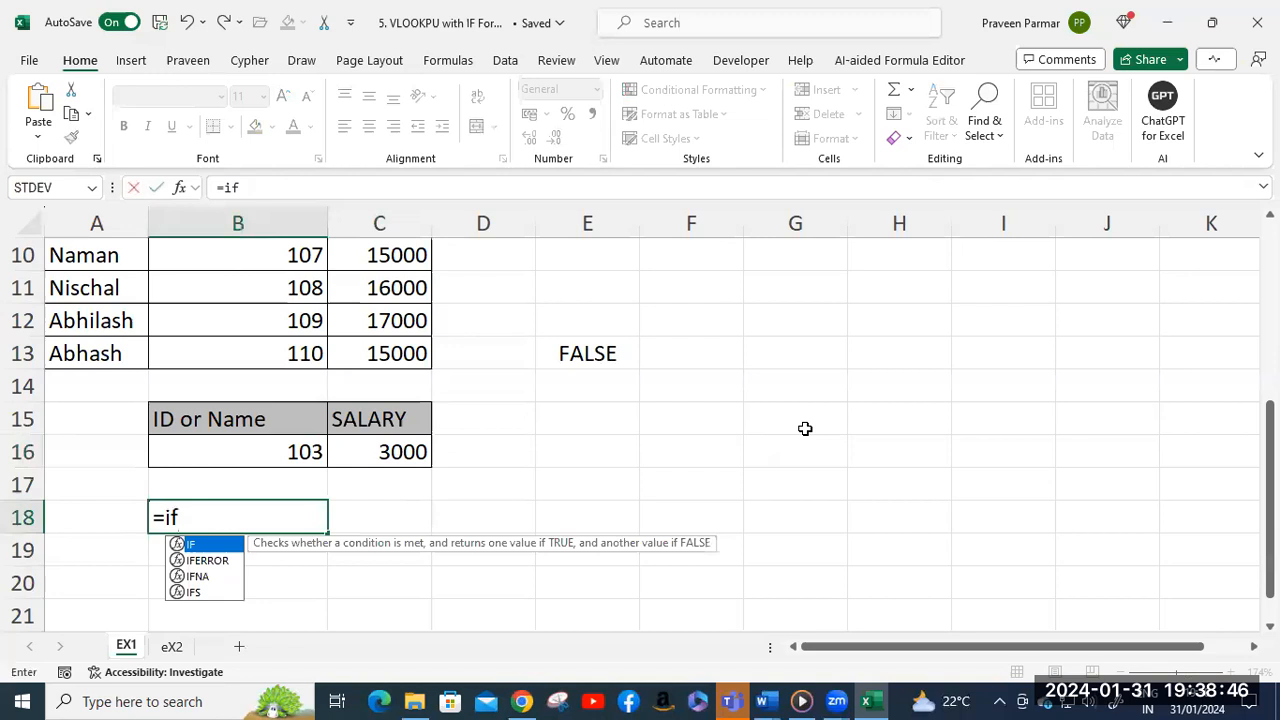
key("Tab")
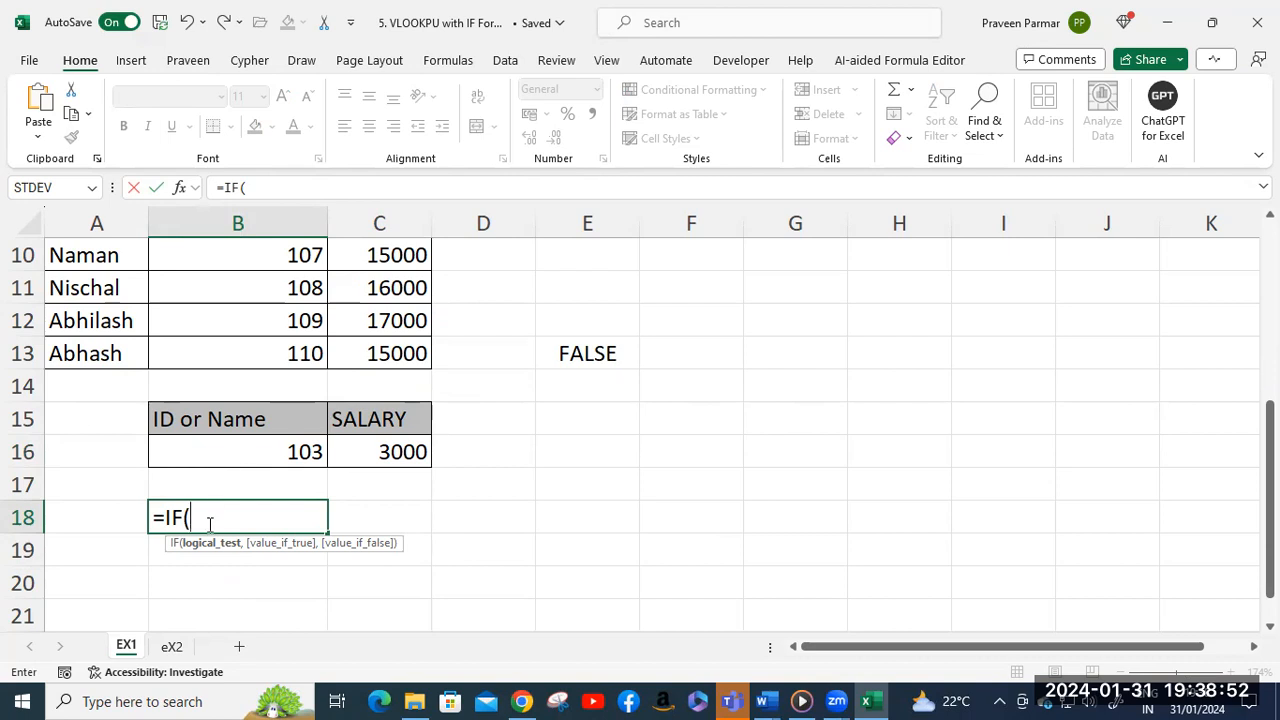
left_click(91, 517)
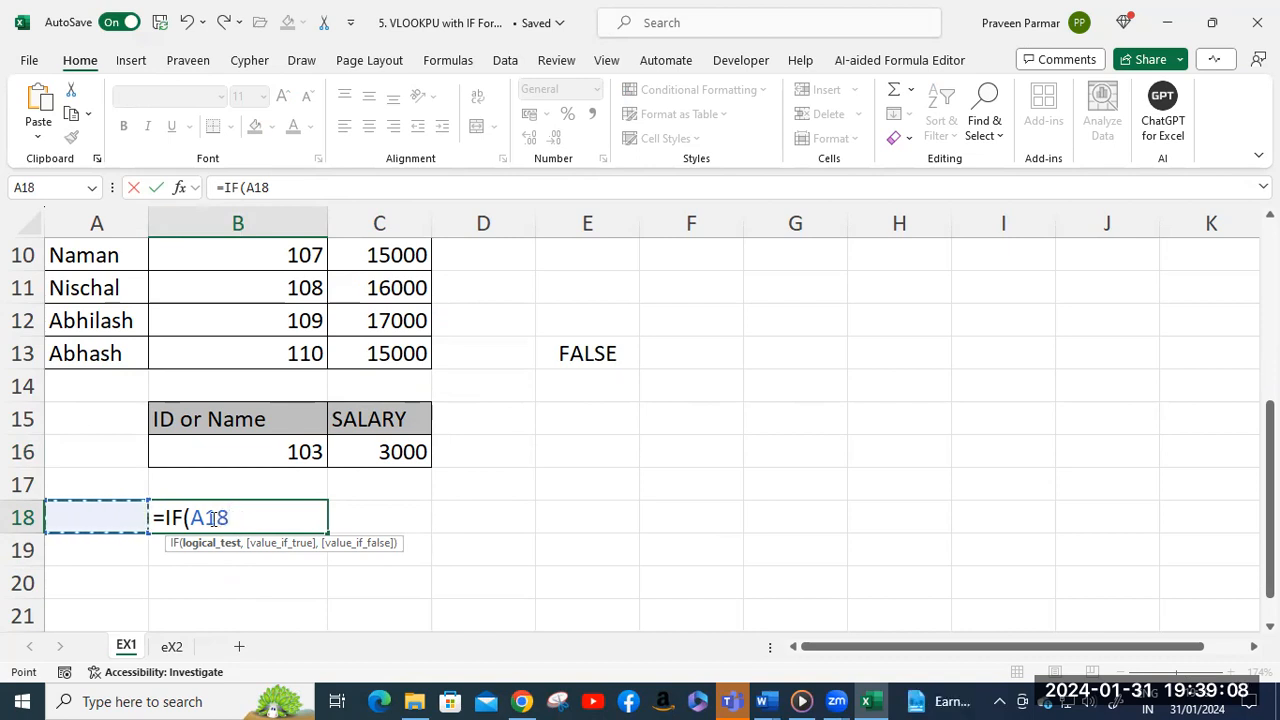
key("BackSpace")
key("BackSpace")
key("BackSpace")
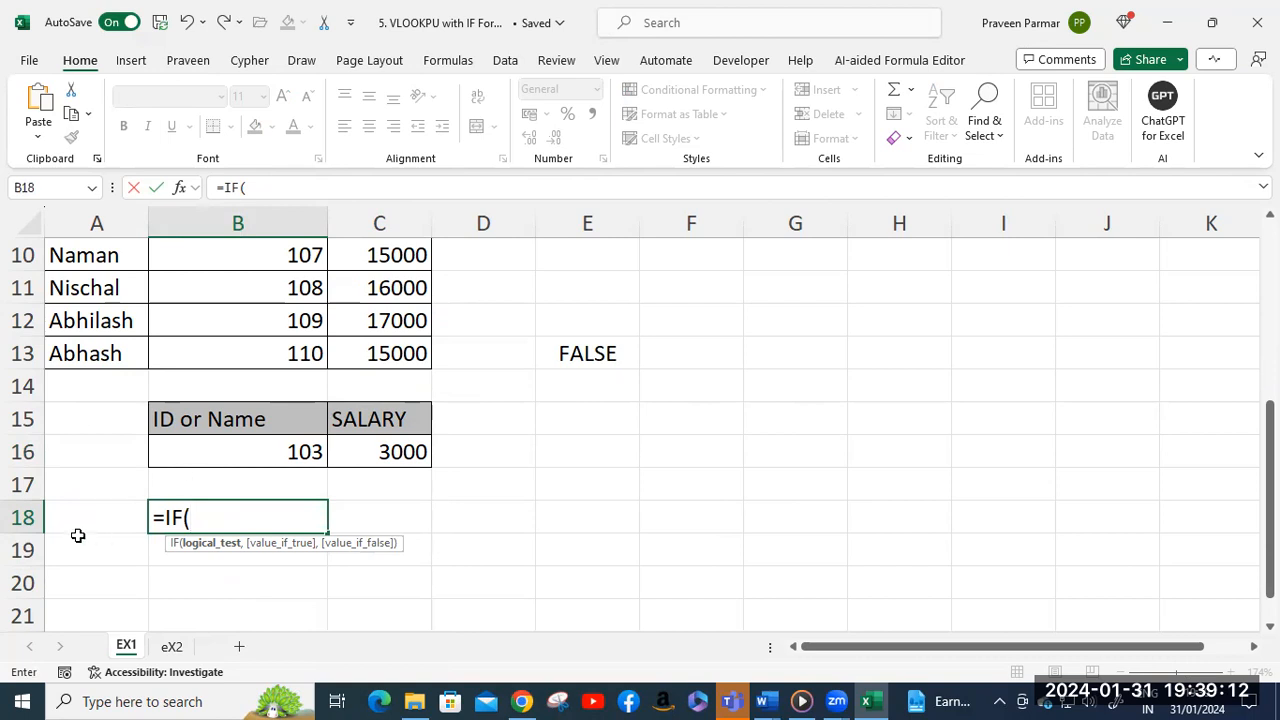
key("BackSpace")
key("BackSpace")
key("BackSpace")
key("BackSpace")
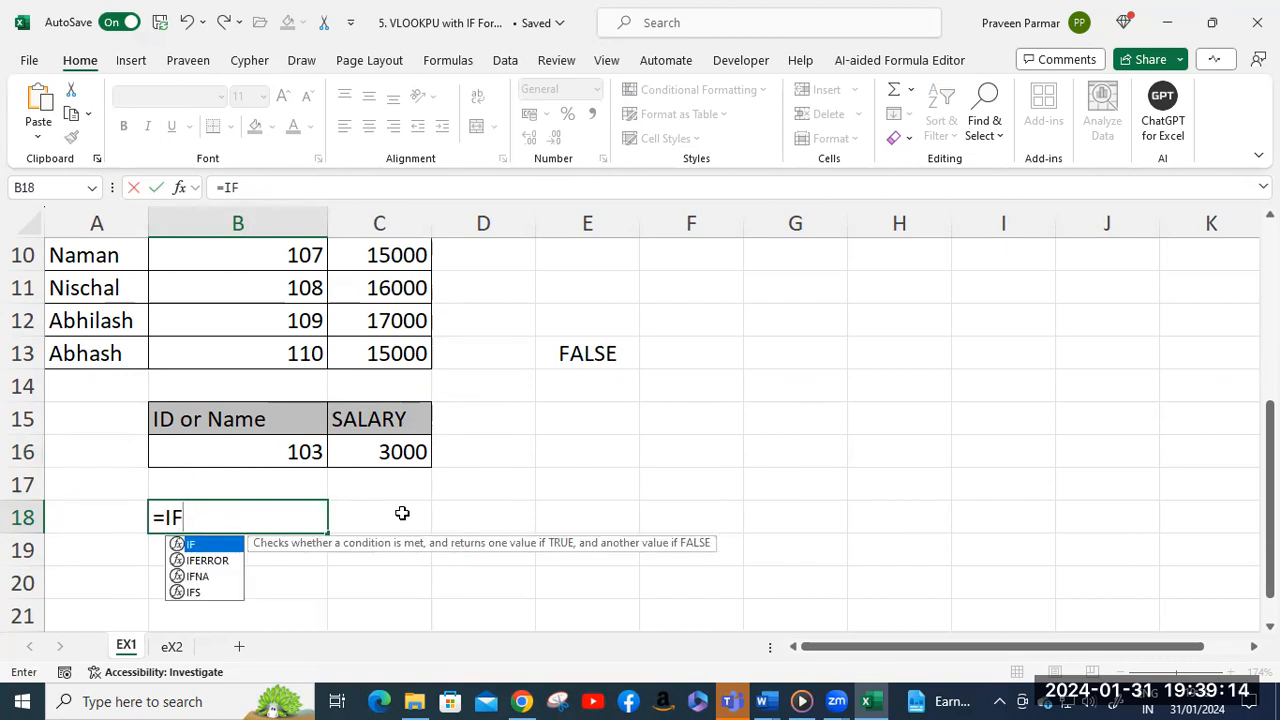
left_click(402, 513)
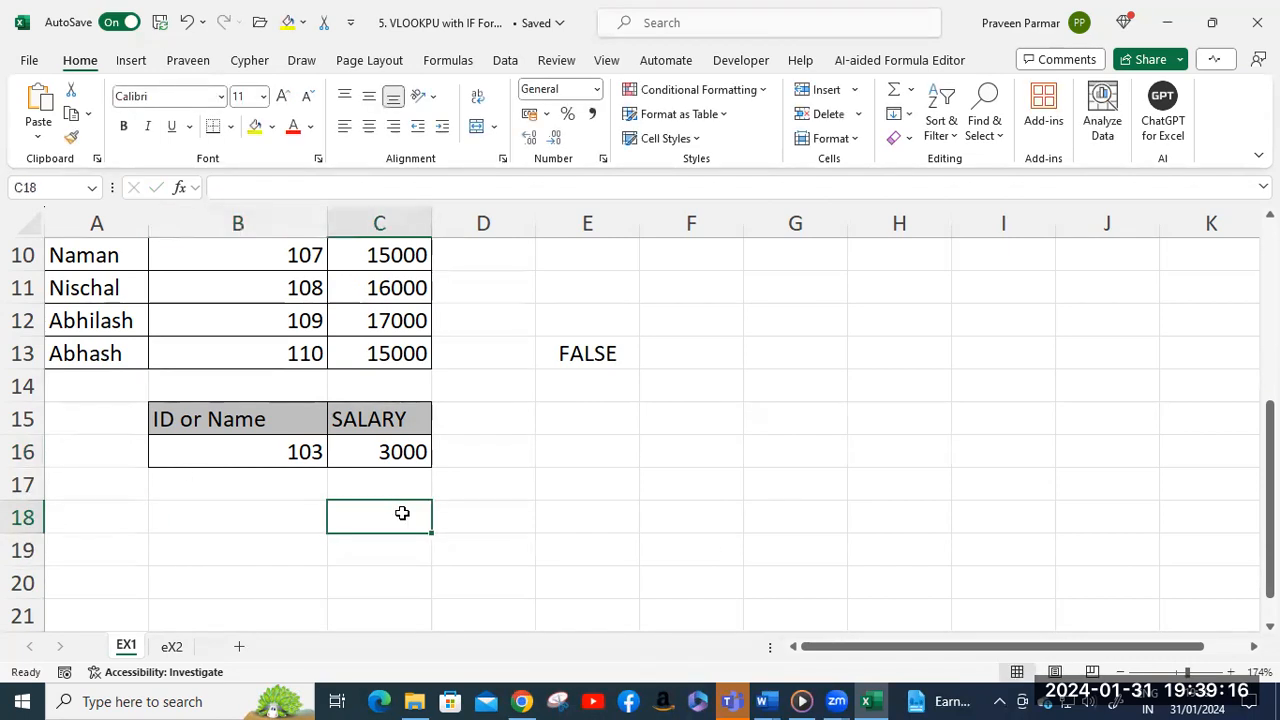
Apply all borders to B18:C19 and fill the header cells B18:C18 with yellow.
left_click(201, 520)
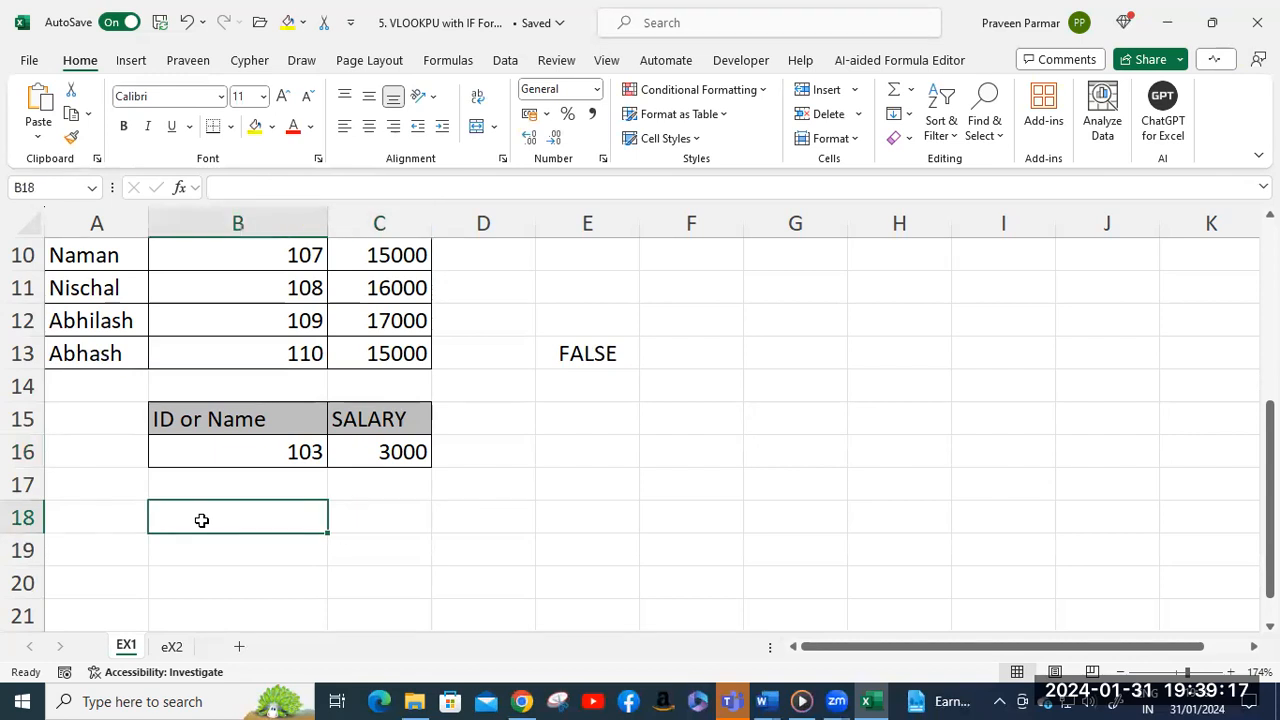
left_click(386, 551, "shift")
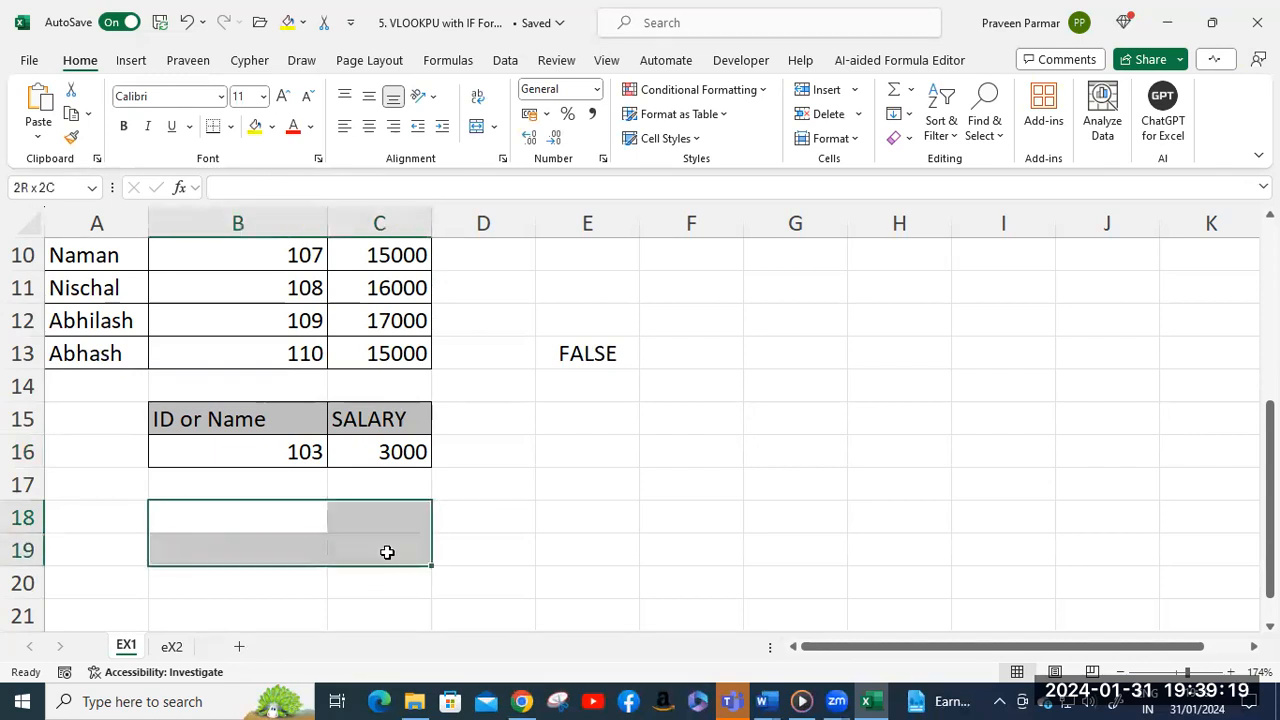
left_click(230, 126)
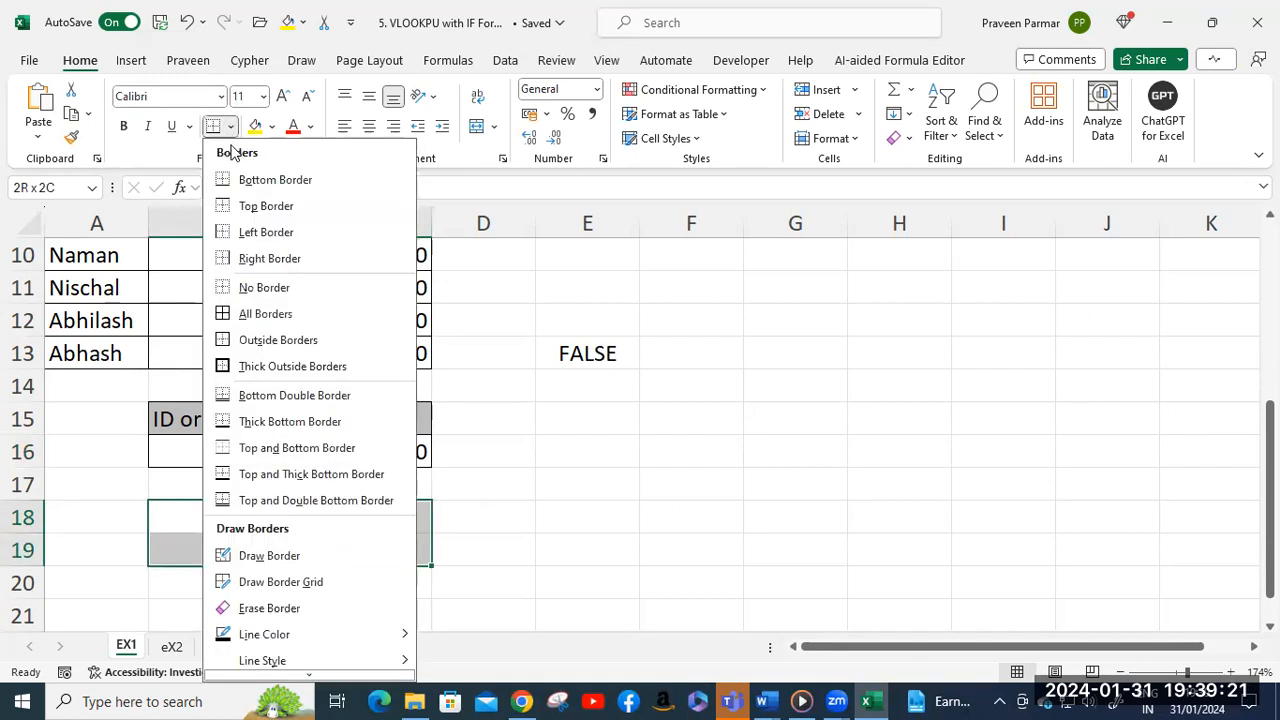
left_click(218, 316)
left_click_drag(206, 517, 451, 483)
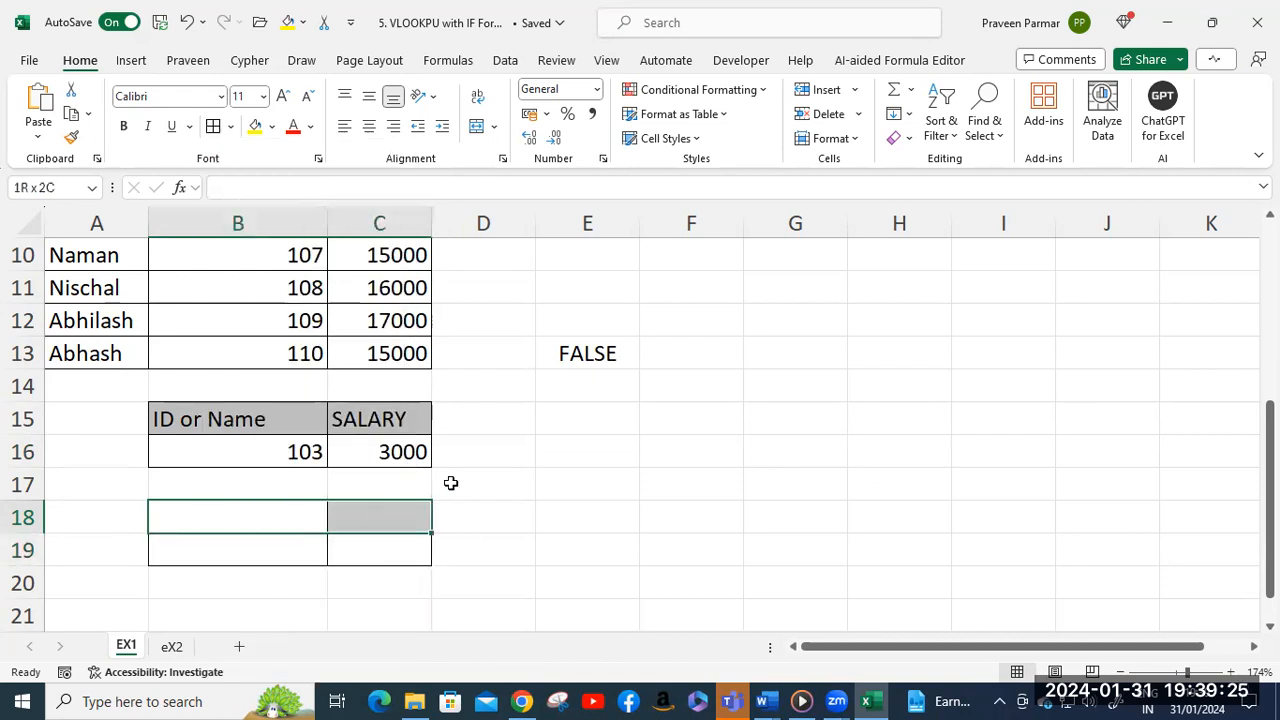
left_click(256, 127)
Enter the headers "ID or Name" in B18 and "Salary" in C18.
left_click(228, 517)
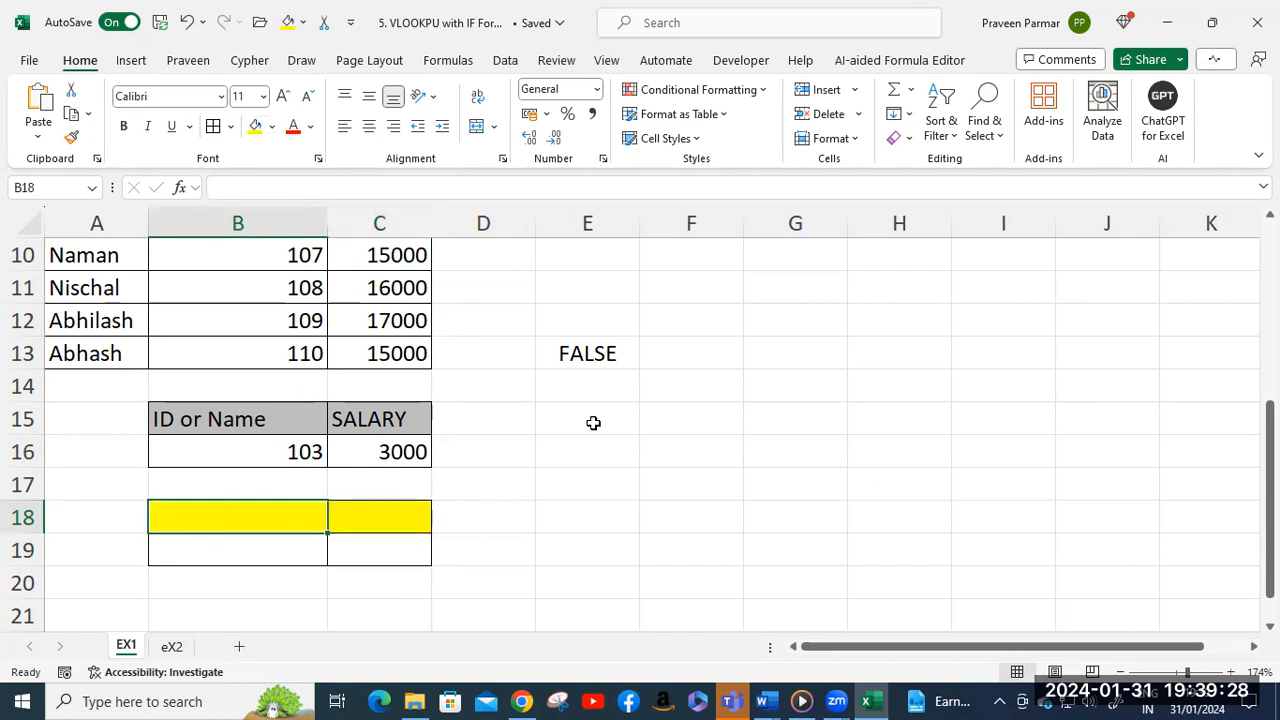
type("I")
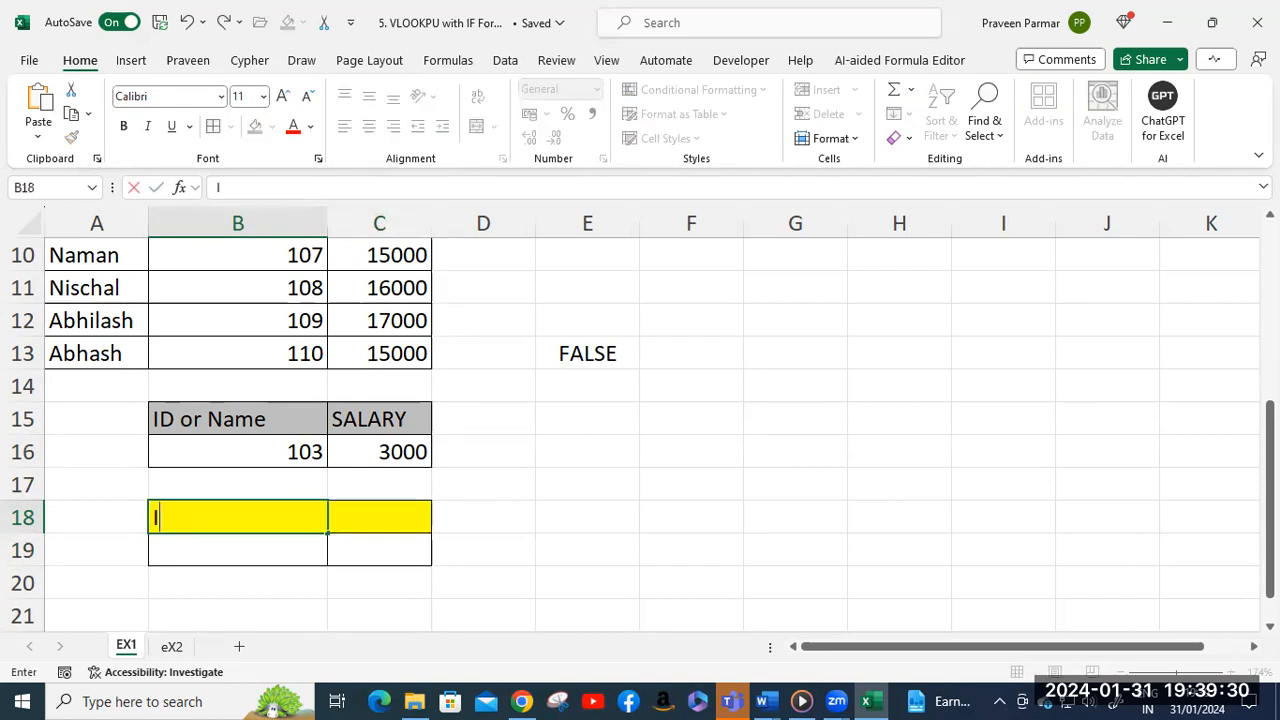
type("D o")
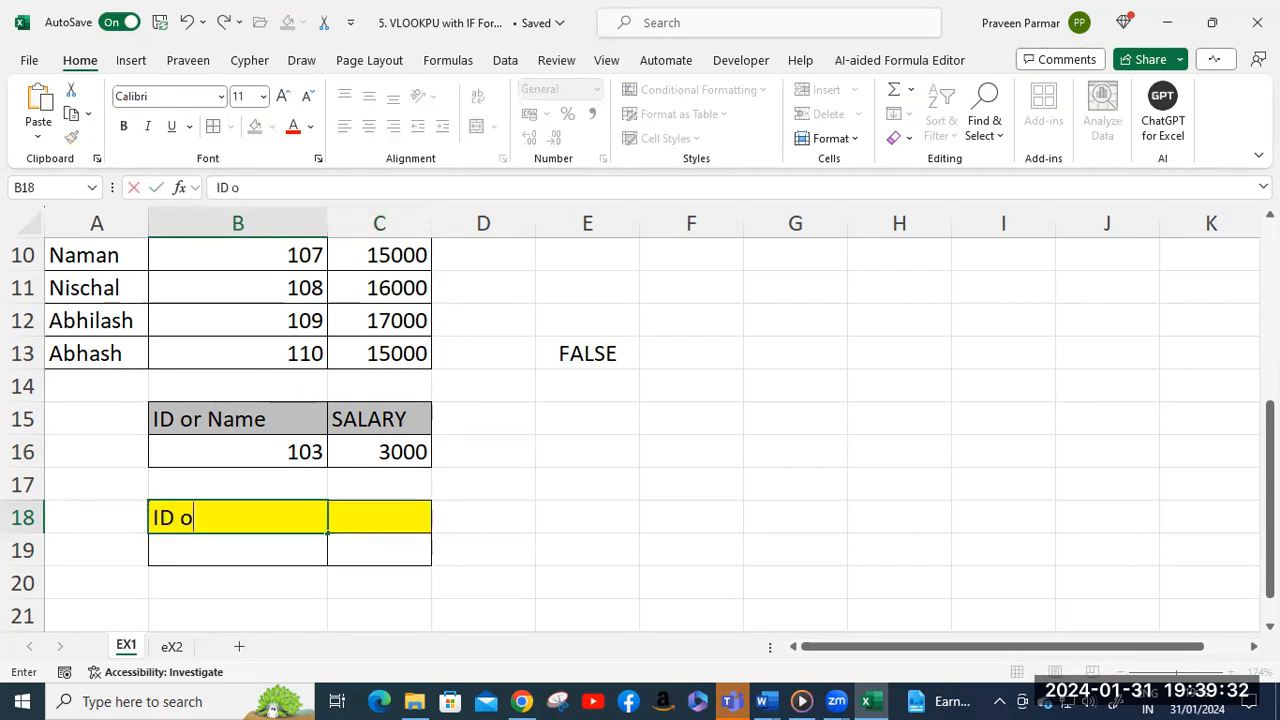
type("r Name")
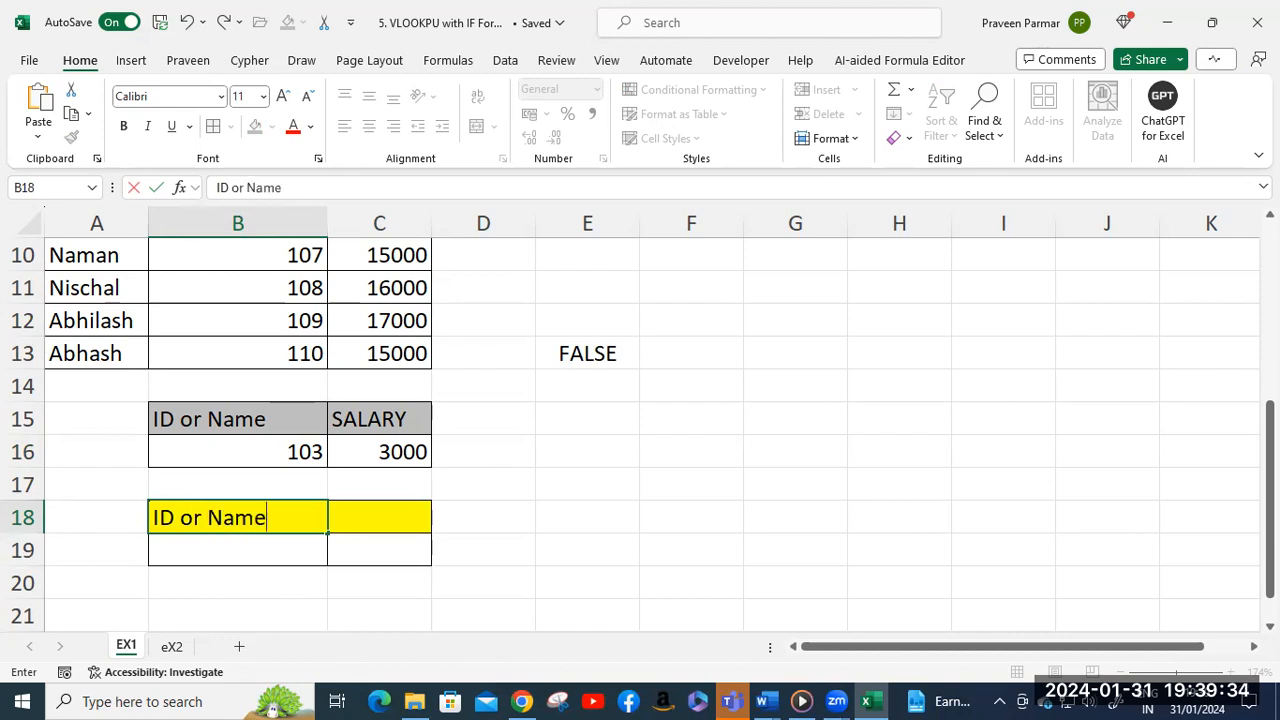
left_click(405, 510)
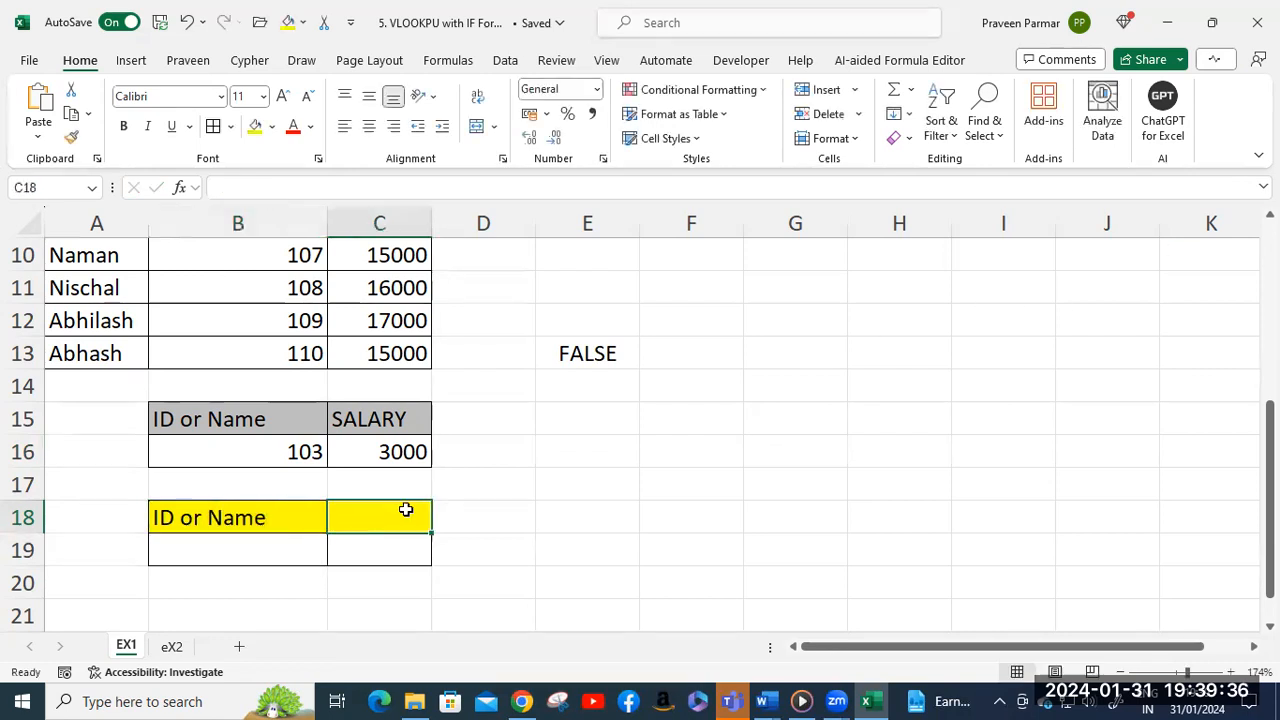
type("alary")
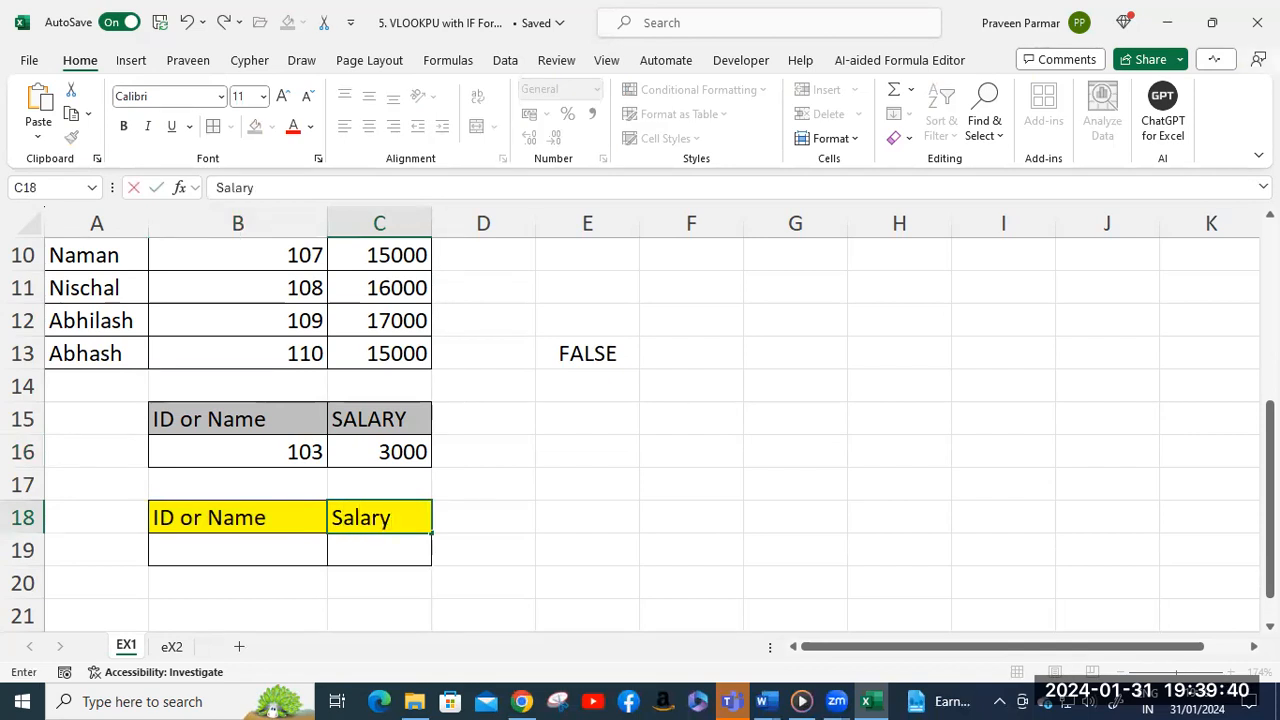
Start an IF formula in C19 with ISTEXT(B19) as its logical test.
left_click(197, 556)
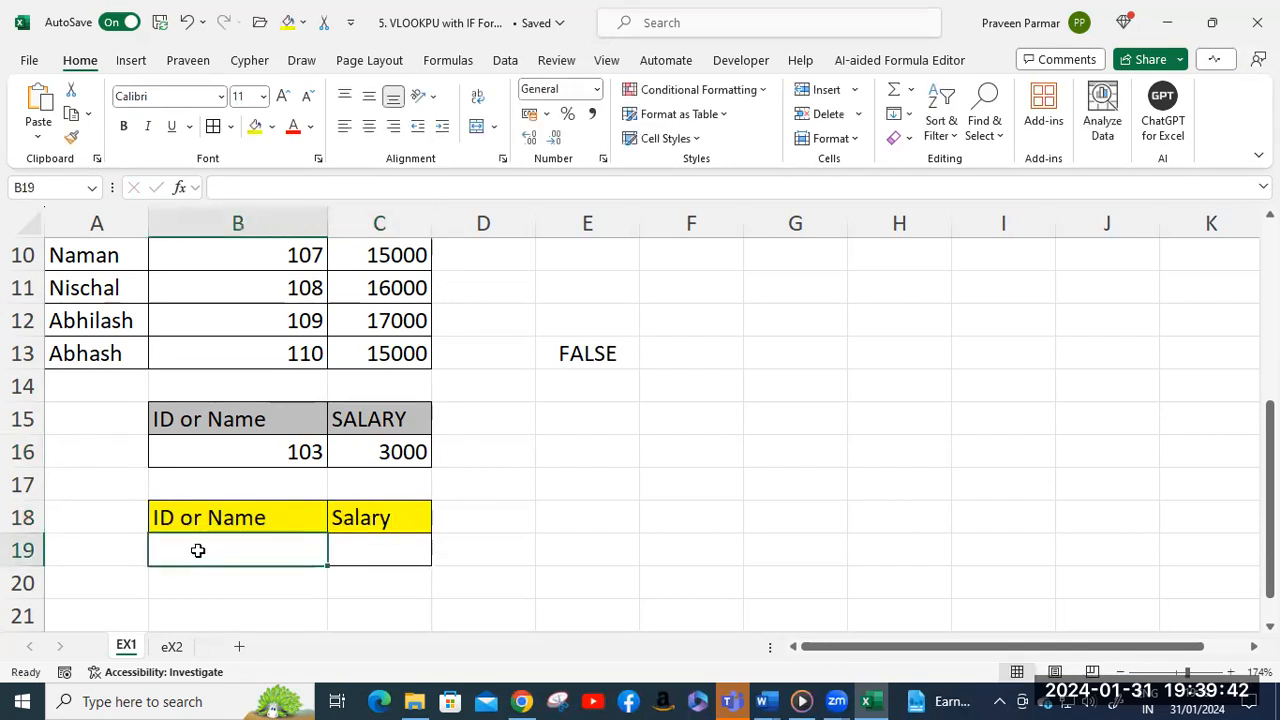
left_click(375, 546)
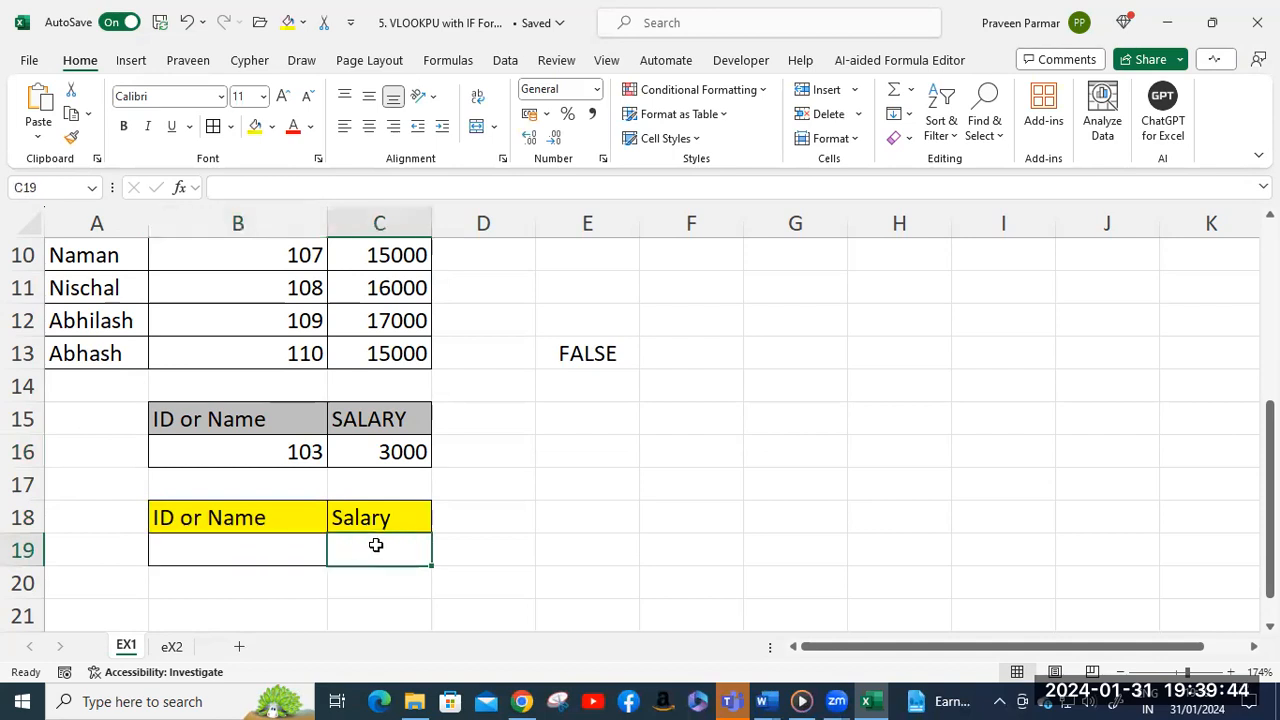
type("=if")
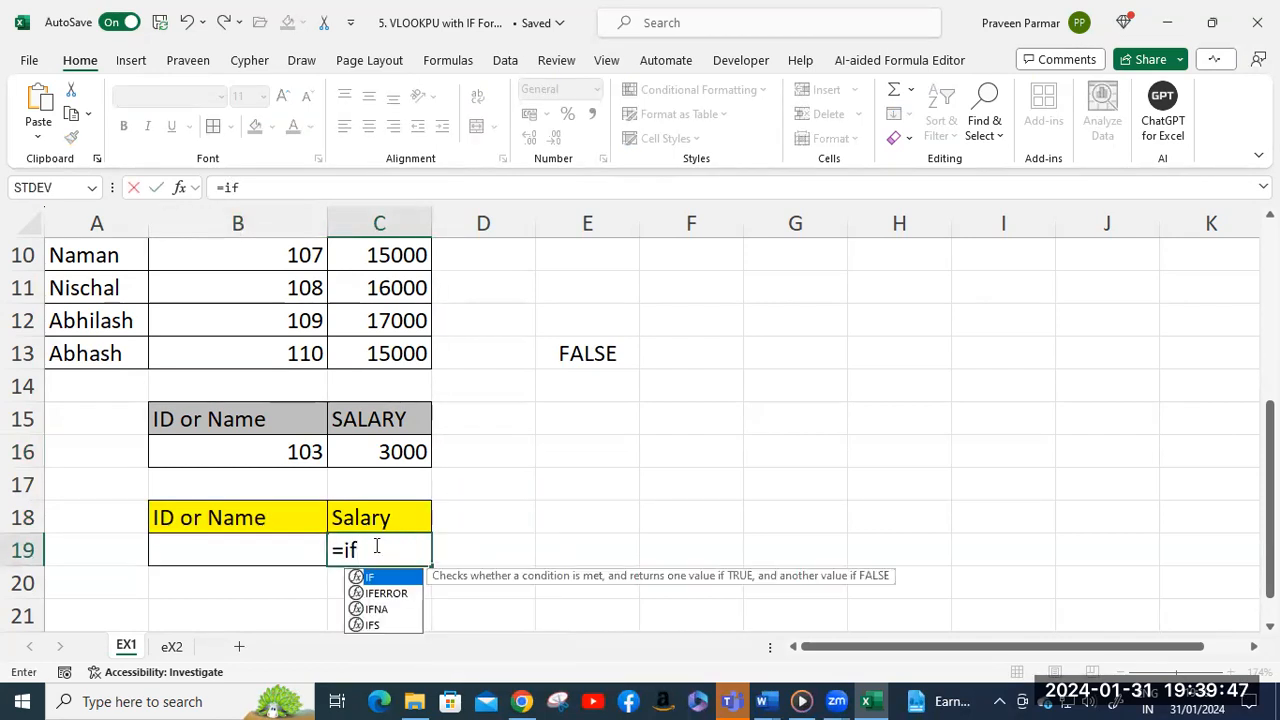
key("Tab")
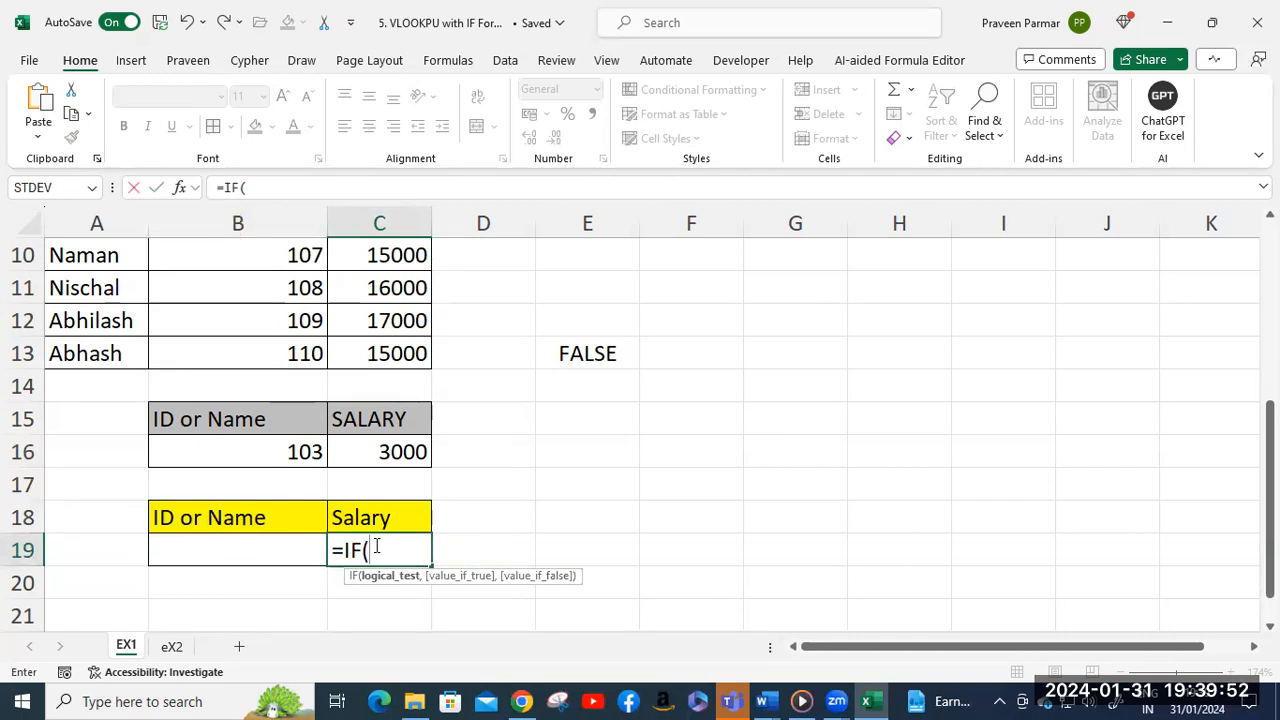
type("is")
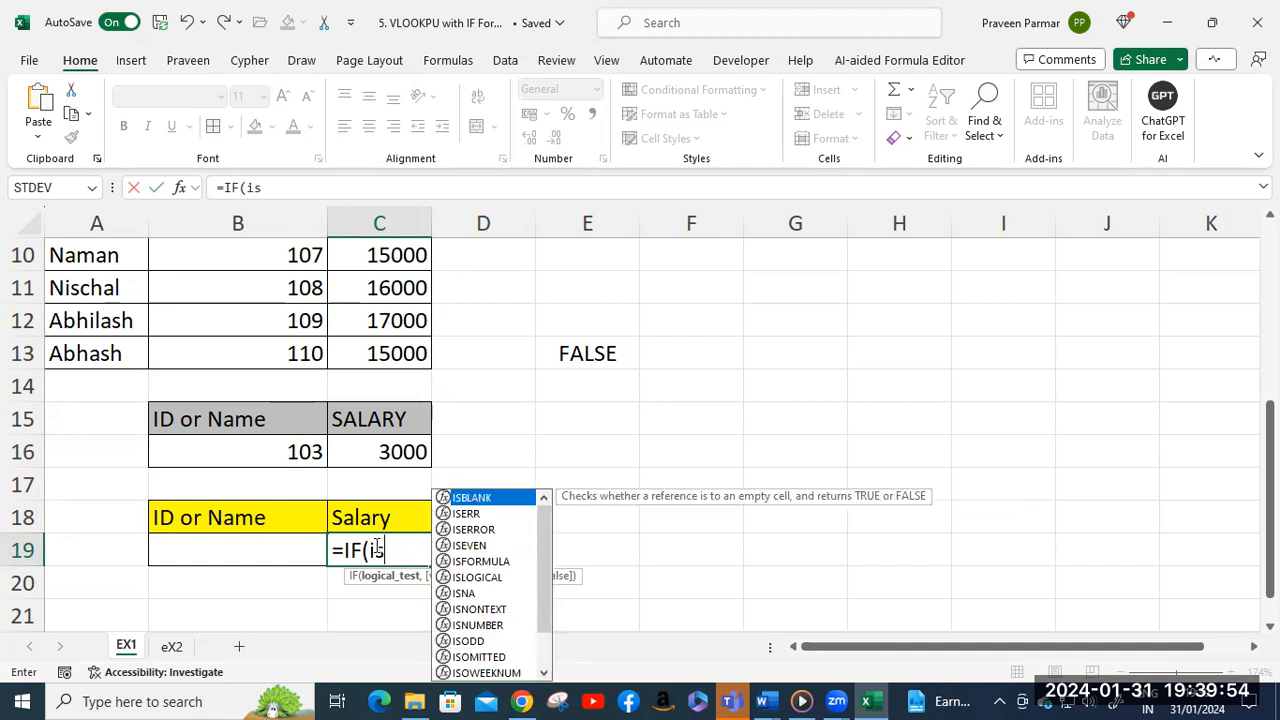
type("t")
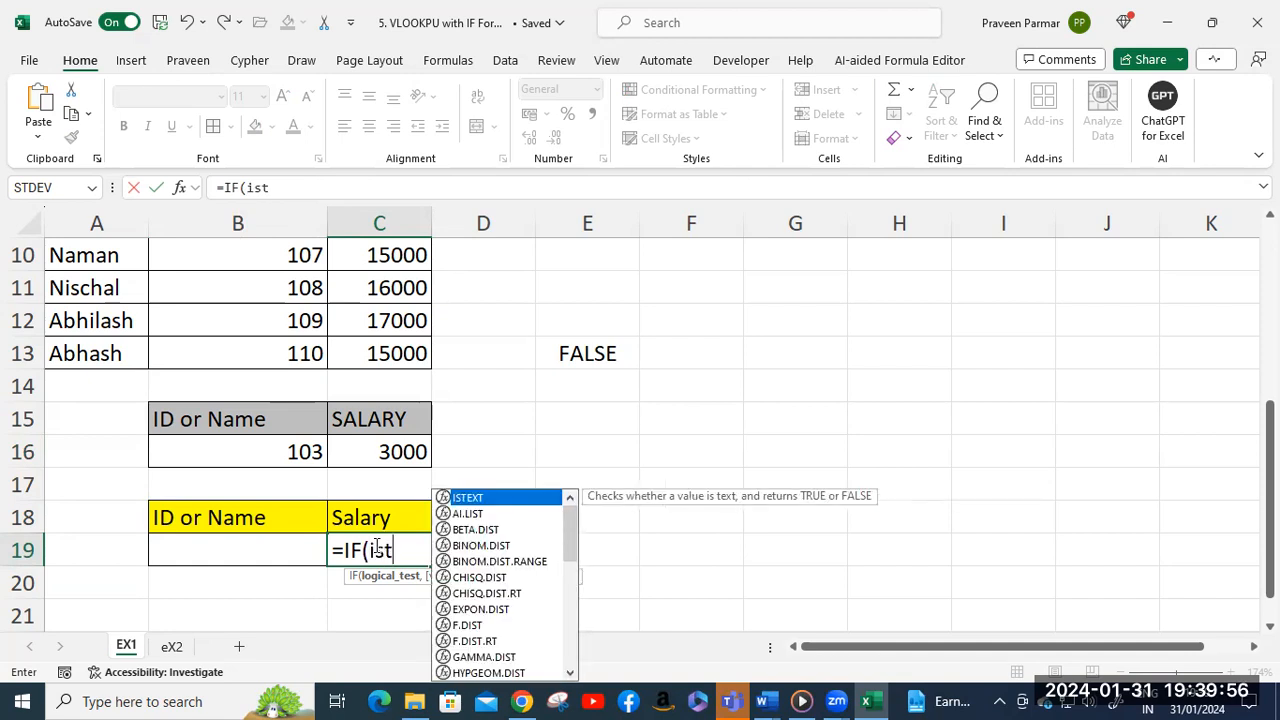
key("Tab")
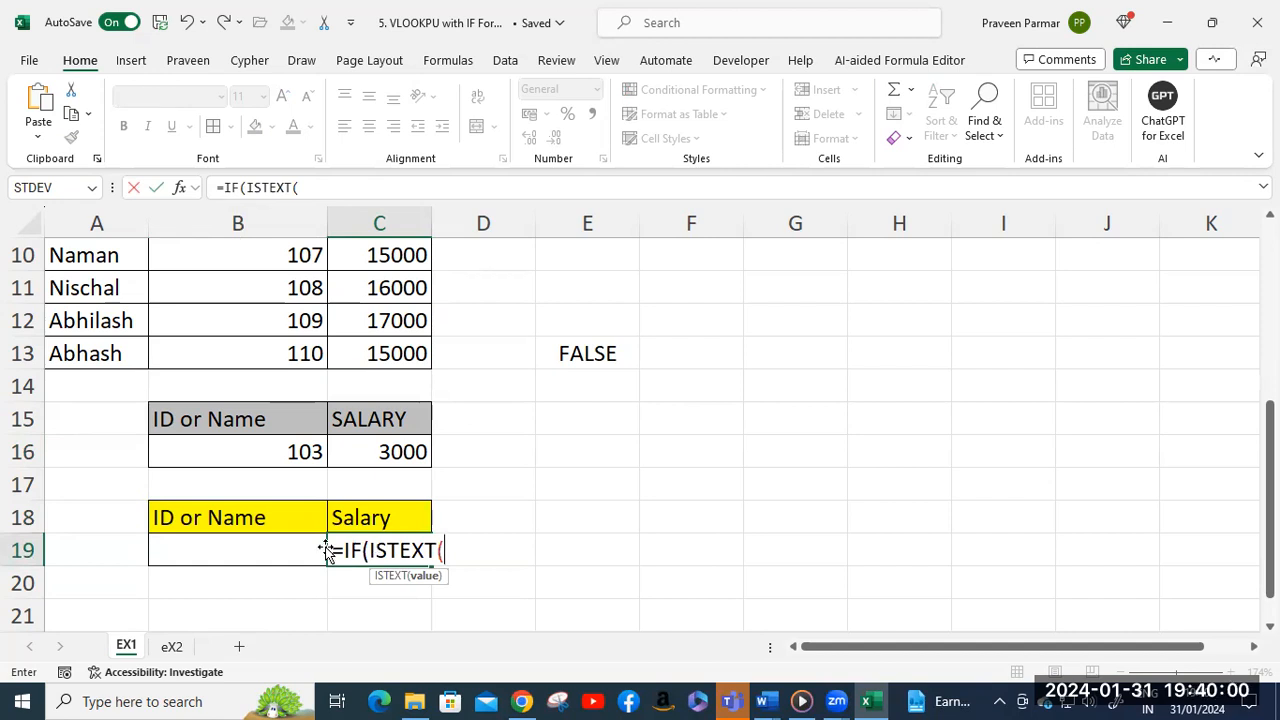
left_click(241, 549)
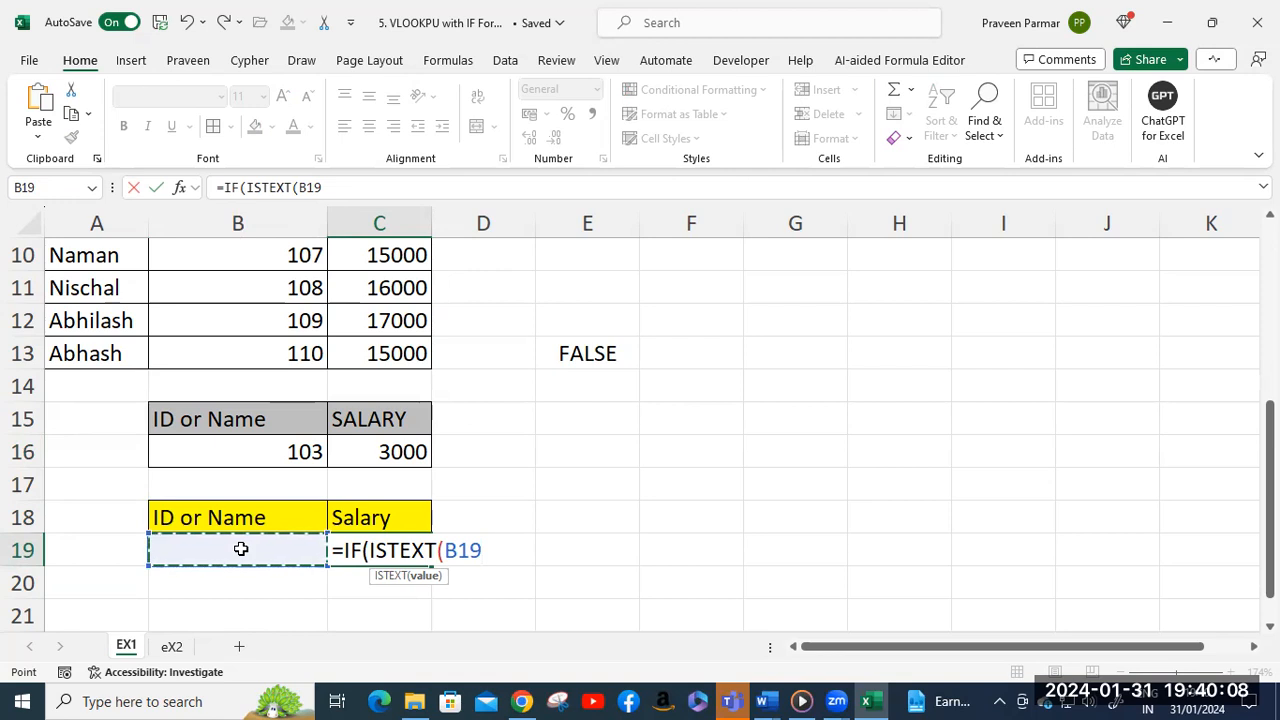
type(")")
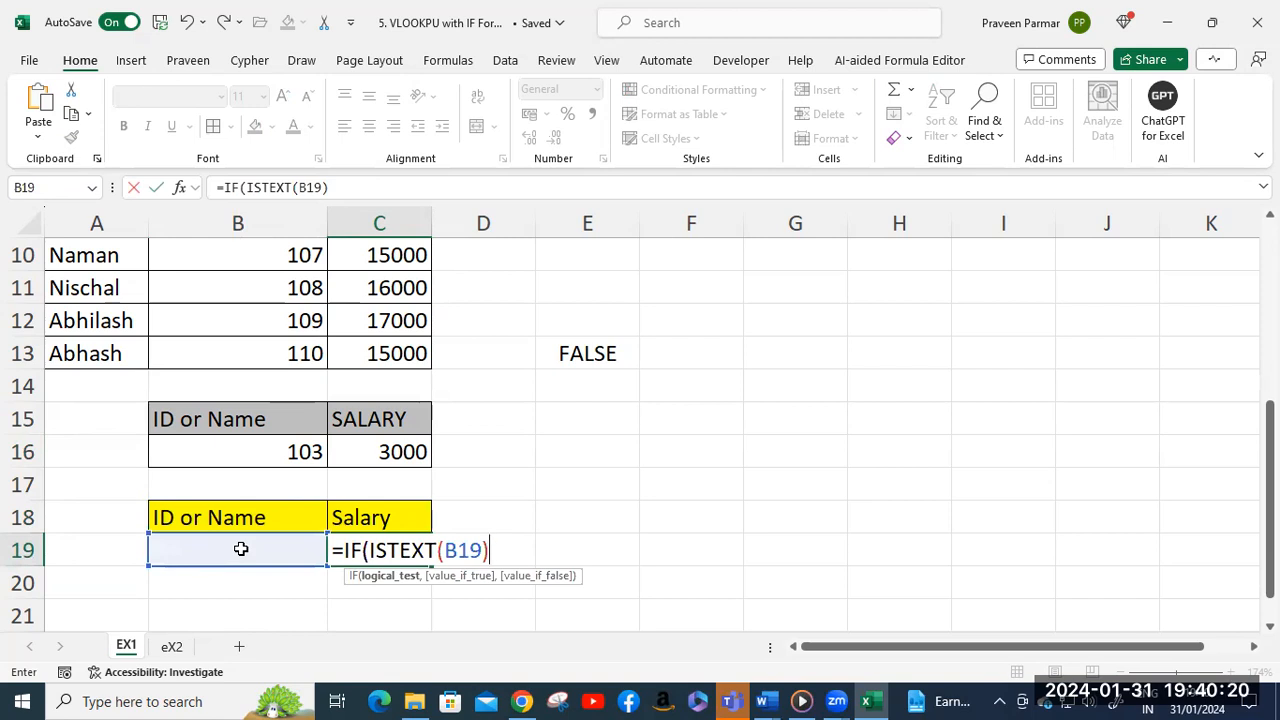
type(",")
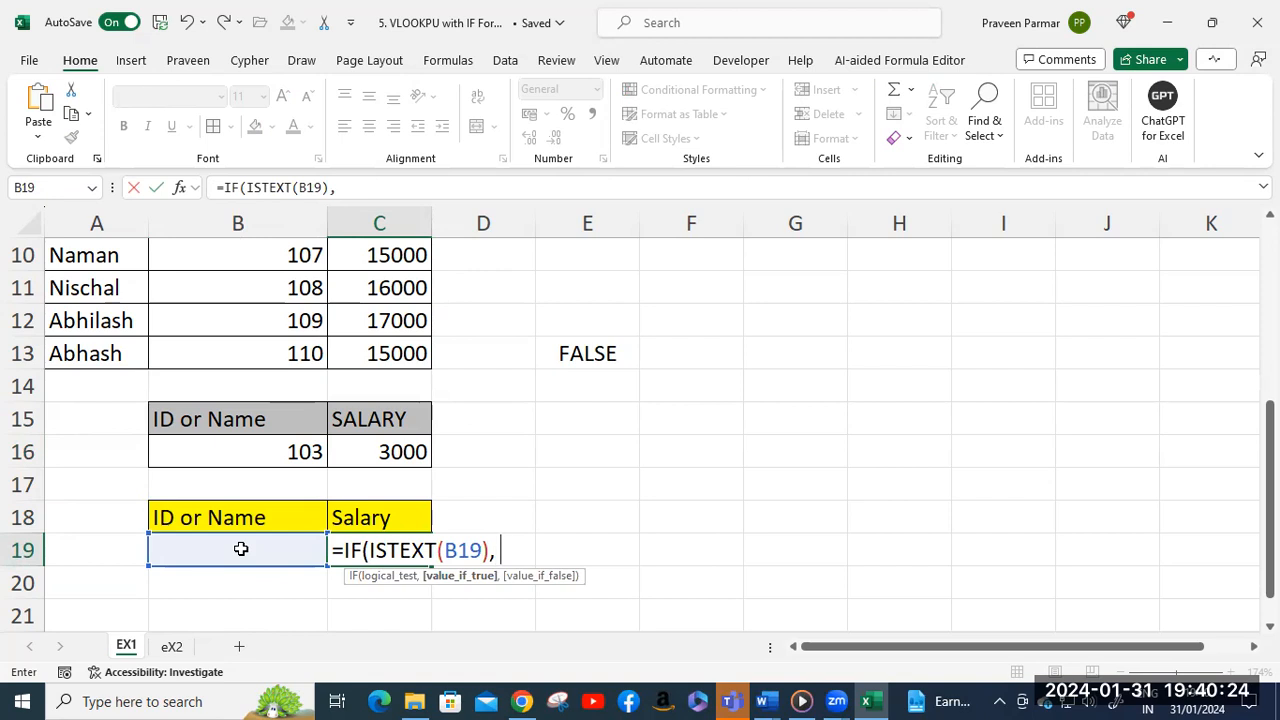
Add a VLOOKUP as the value-if-true argument, looking up B19 in the absolute range $A$3:$C$13.
type(" vlod")
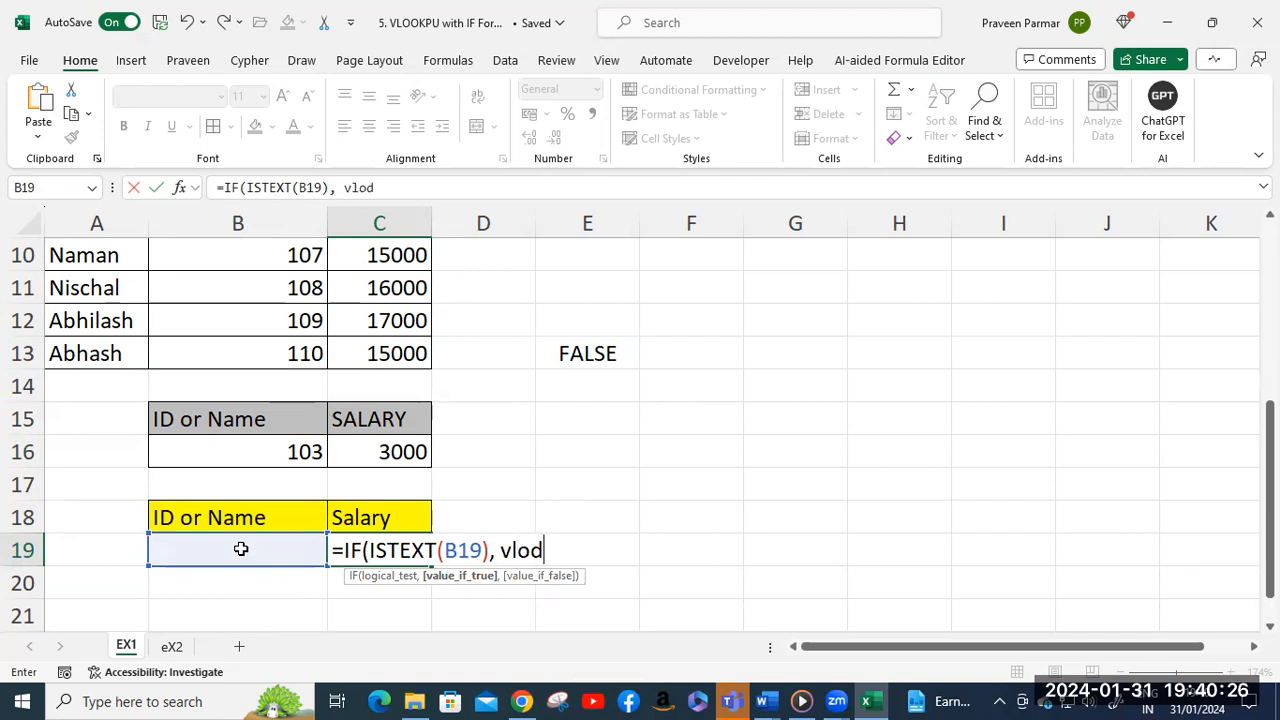
key("BackSpace")
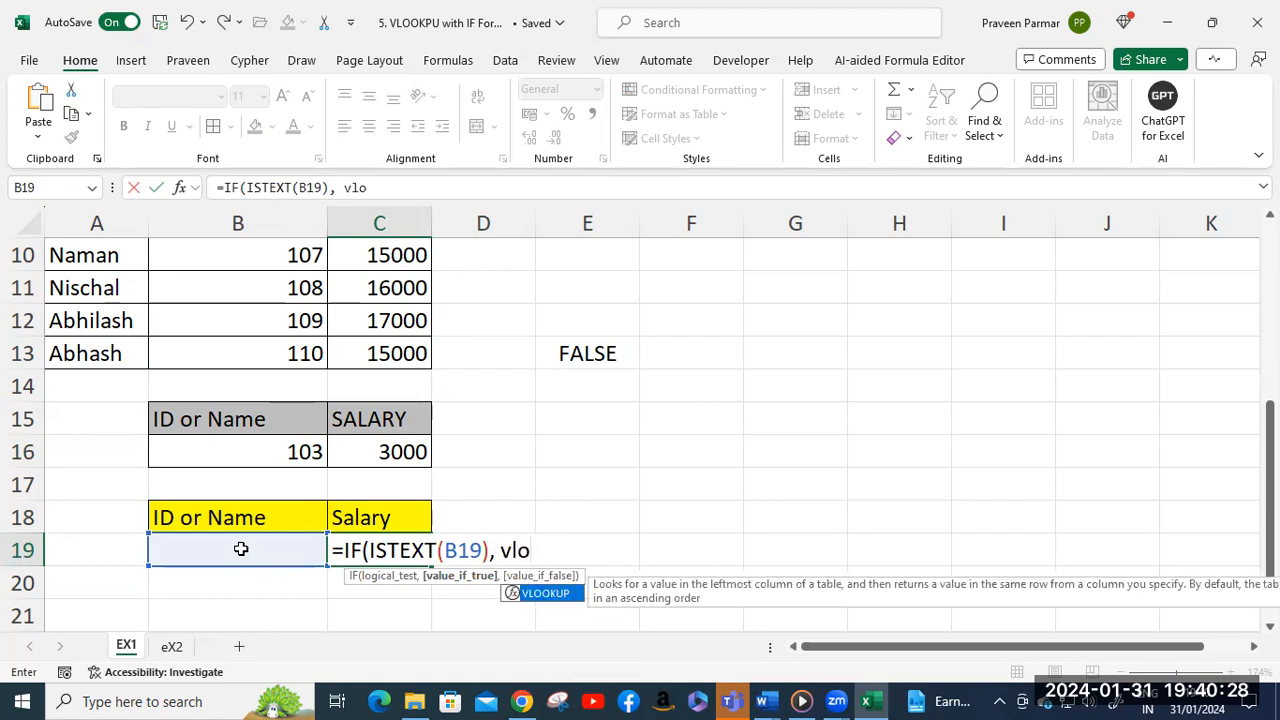
key("Tab")
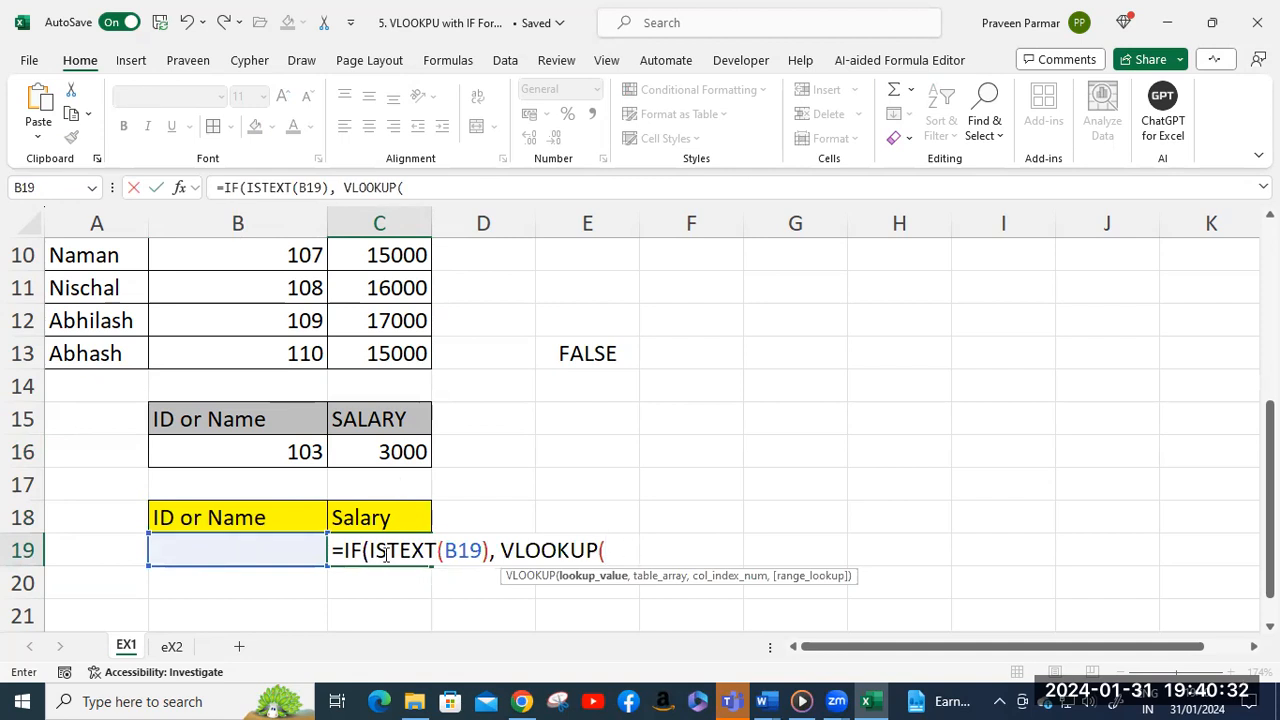
left_click(239, 552)
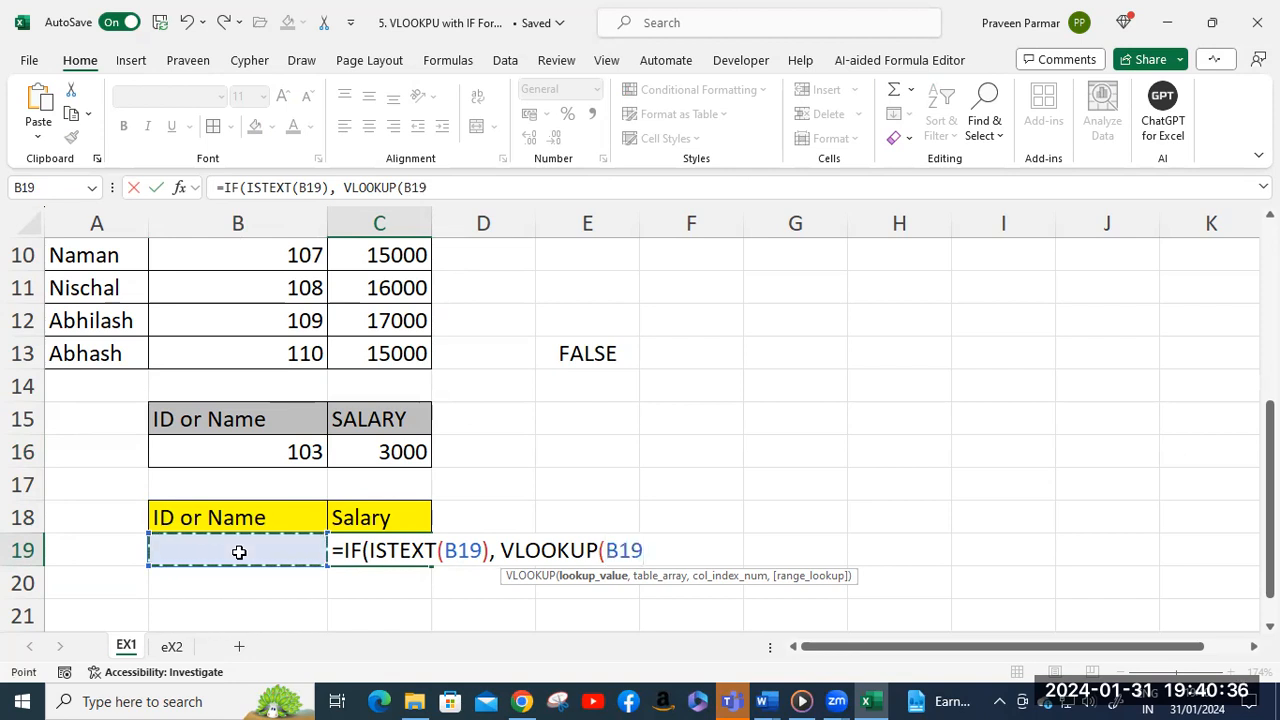
type(",")
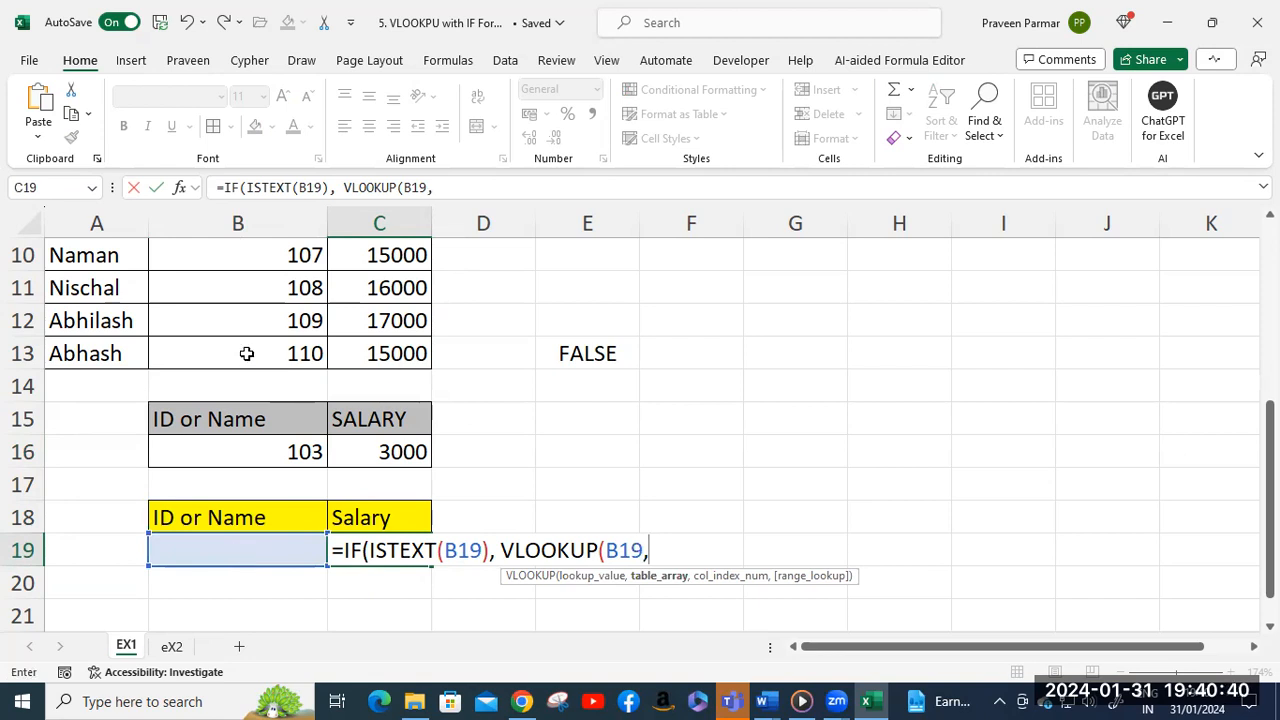
scroll(244, 353, "up", 3)
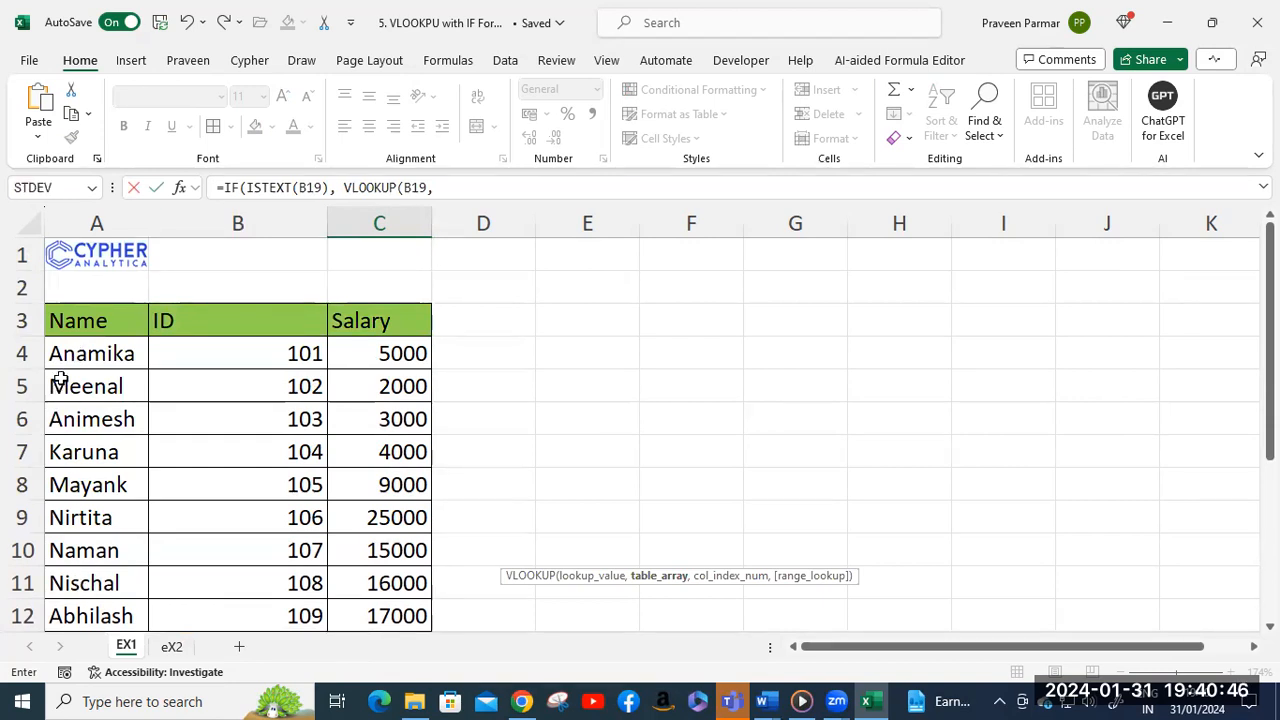
left_click(63, 318)
scroll(329, 420, "down", 1)
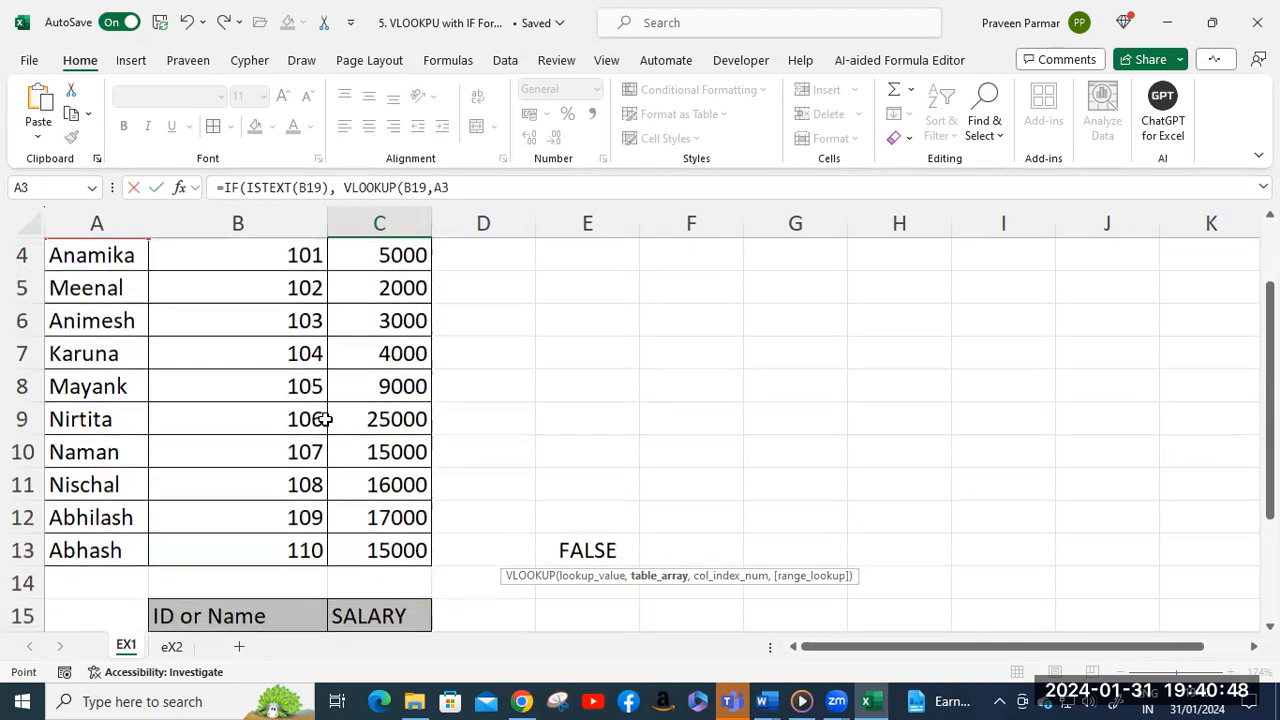
left_click(415, 553, "shift")
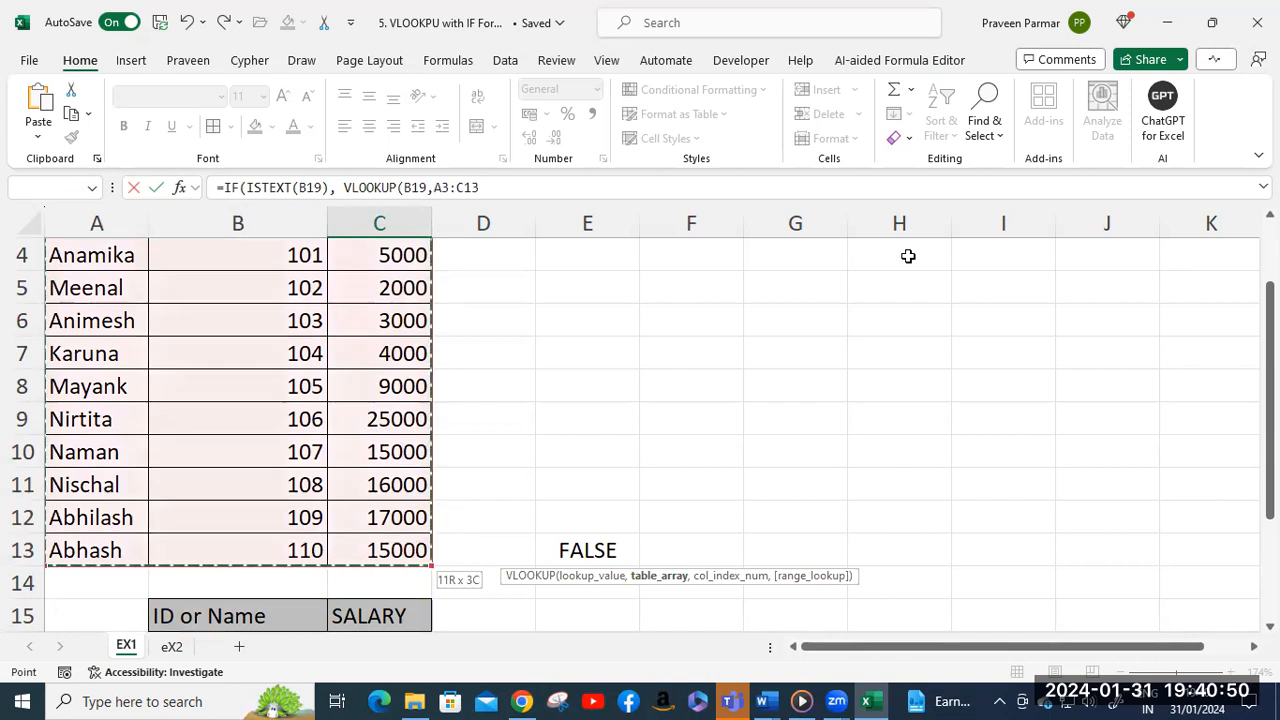
key("F4")
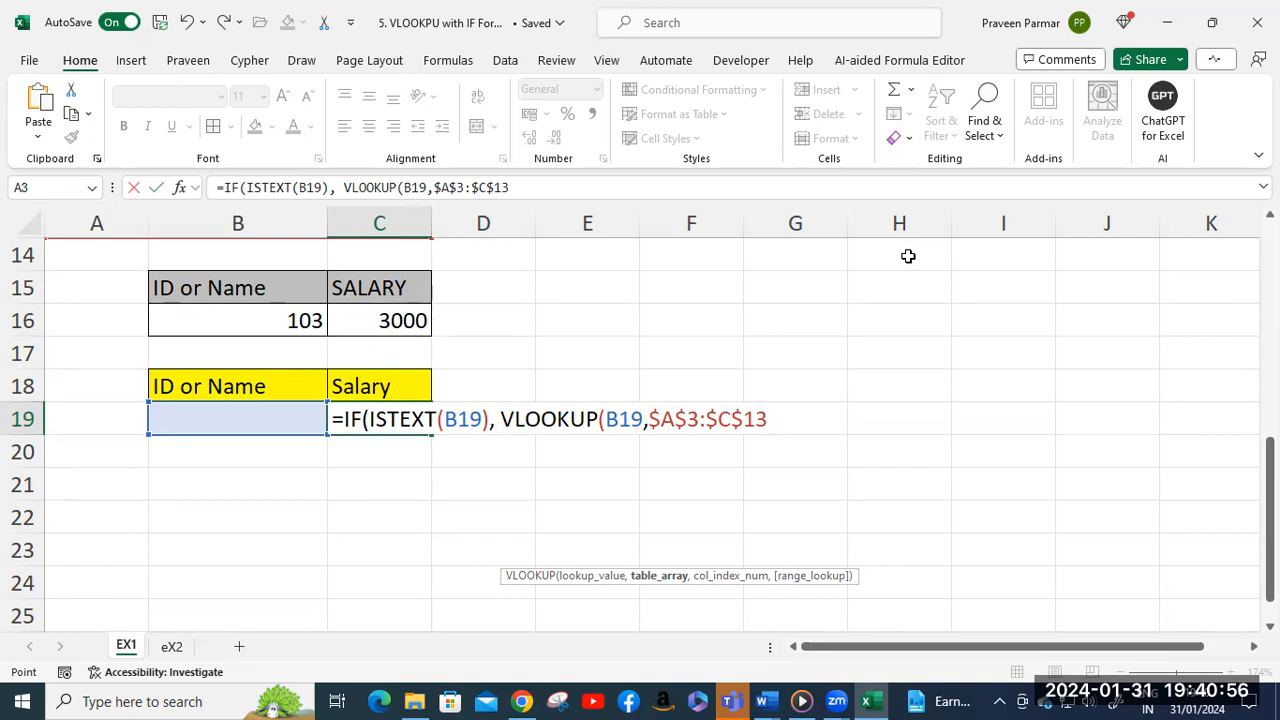
Complete the name VLOOKUP with column index 3 and range lookup 0 for an exact match.
type(",")
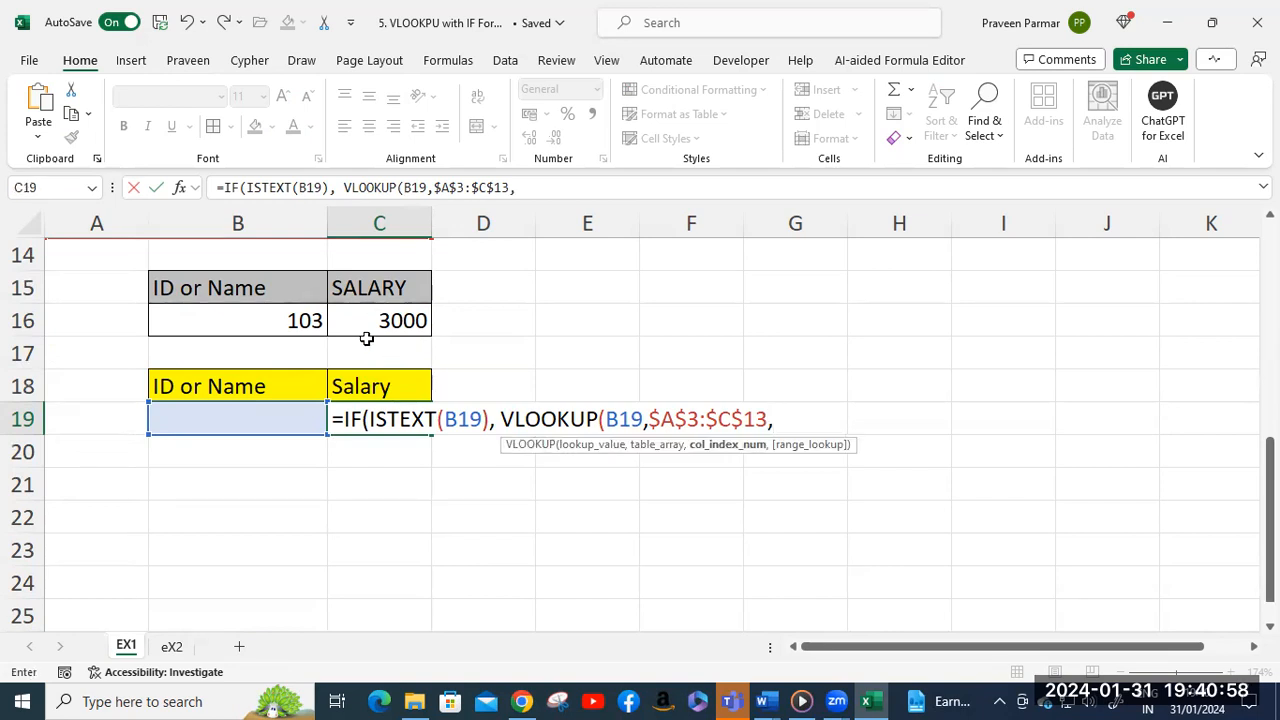
scroll(361, 338, "up", 2)
scroll(361, 338, "up", 3)
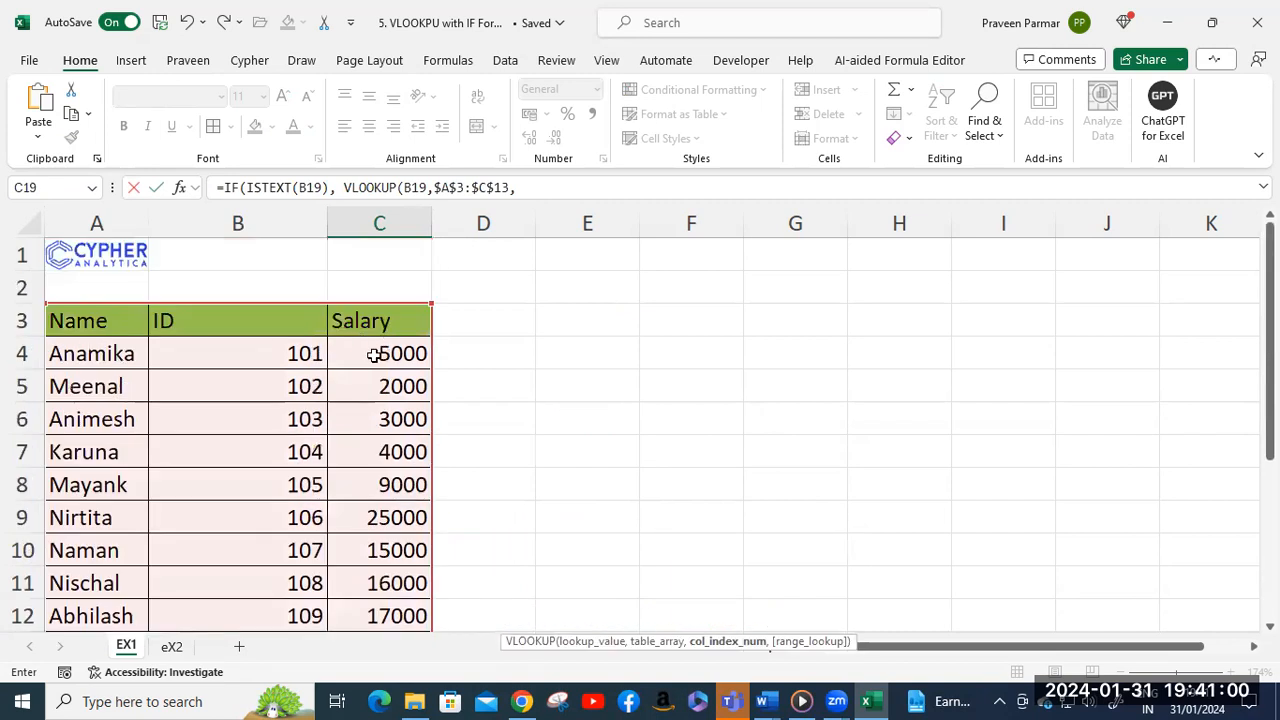
scroll(382, 452, "down", 3)
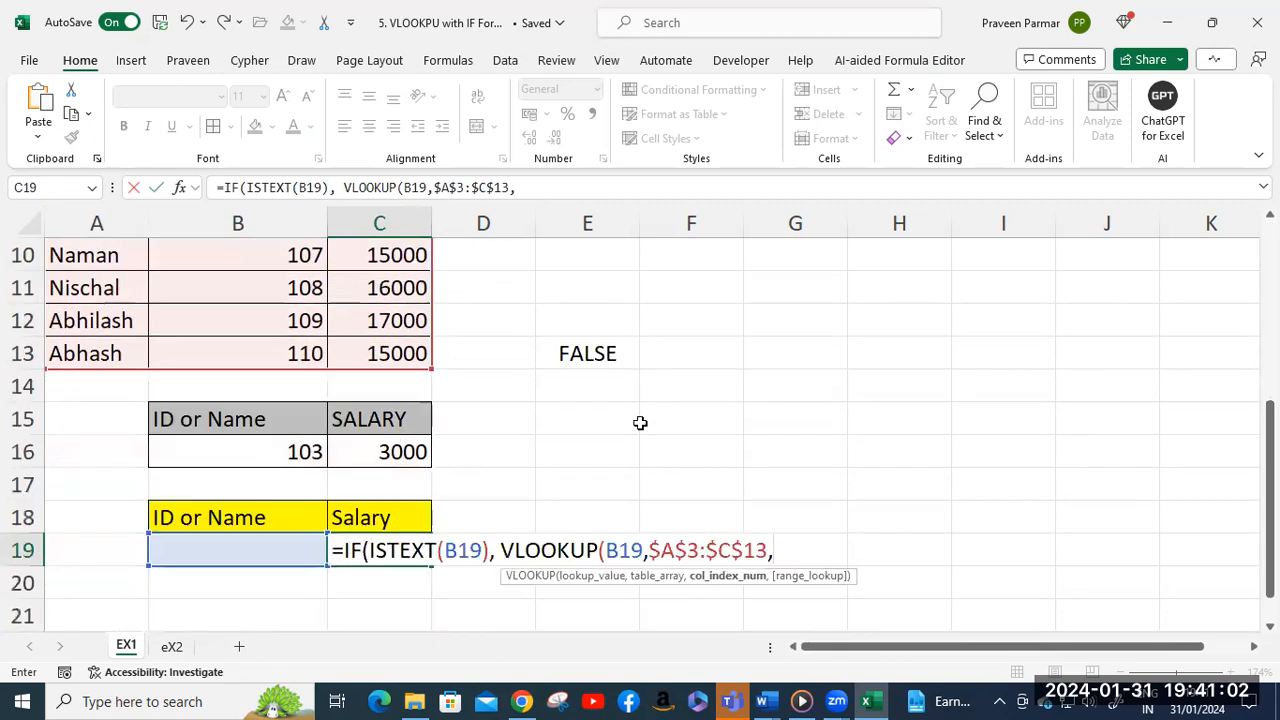
type("3,")
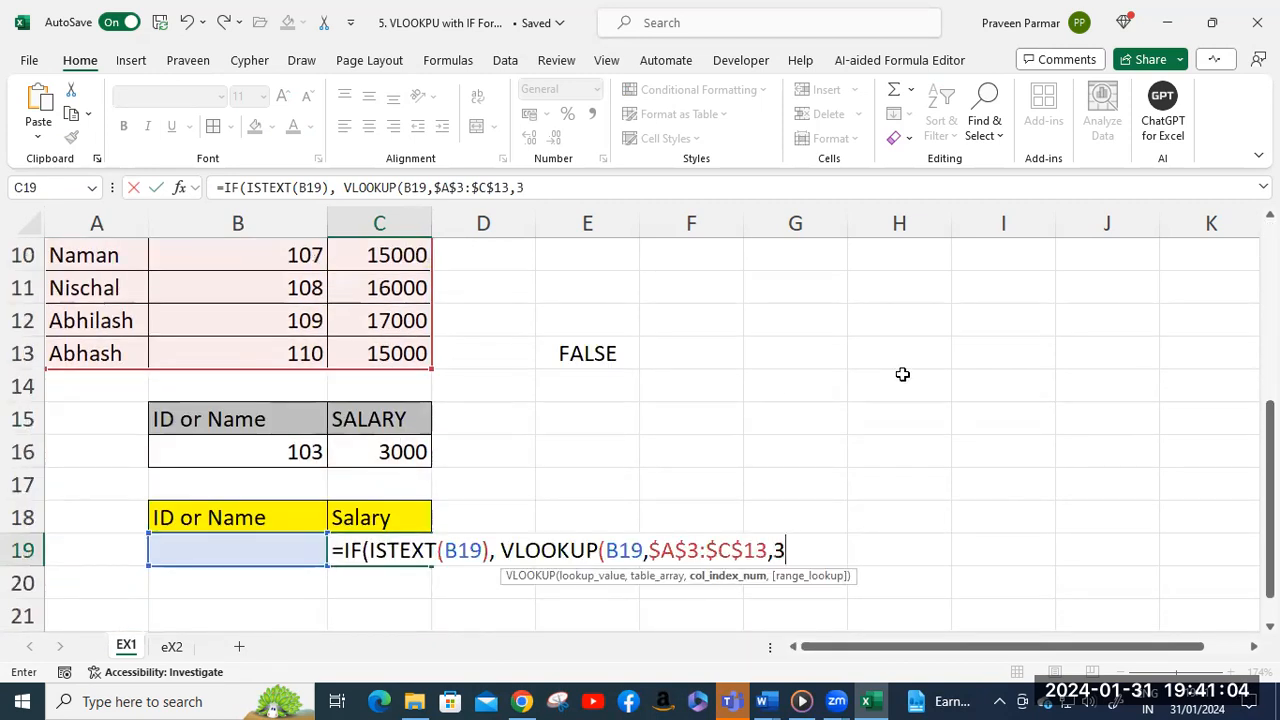
type("0")
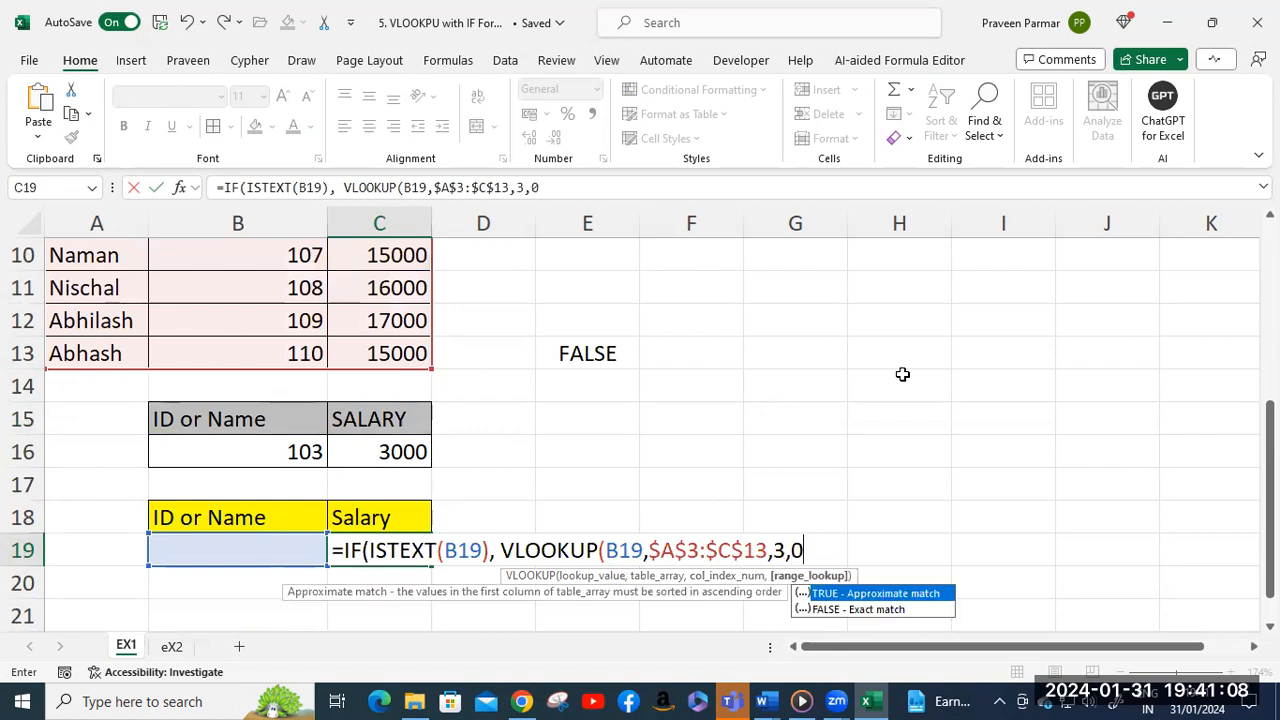
type(")")
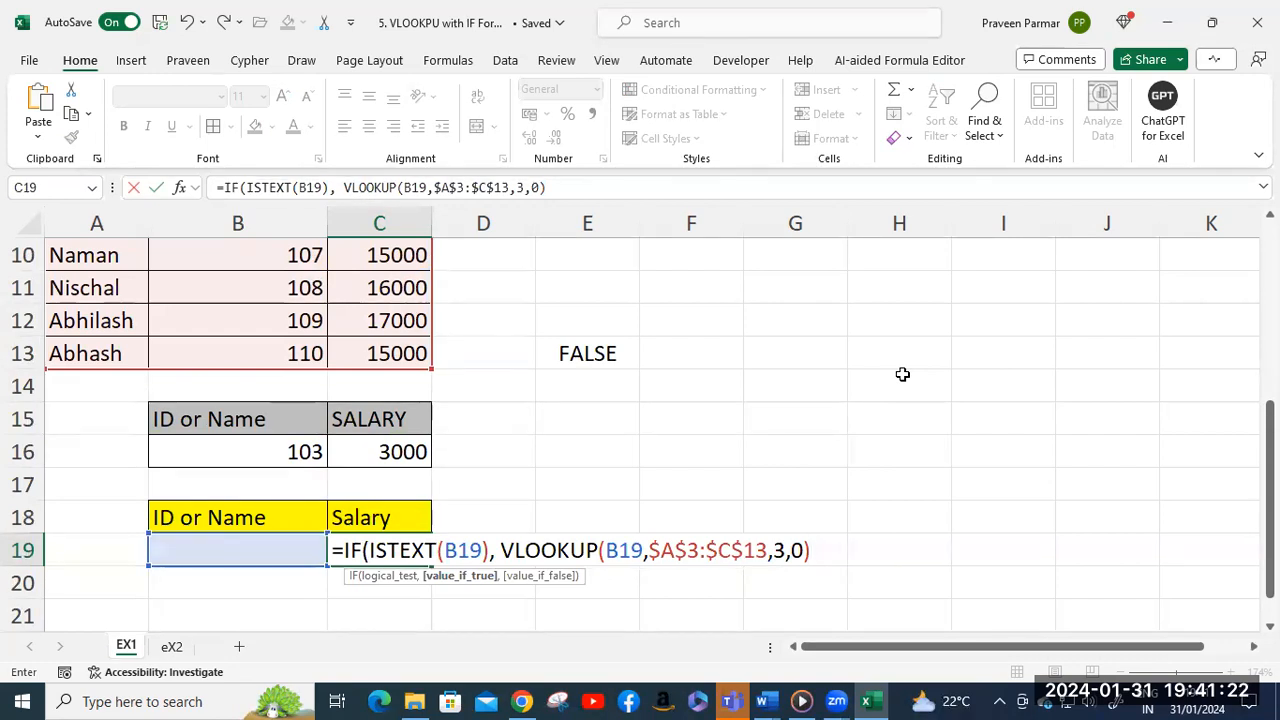
Add a second VLOOKUP as the value-if-false argument, looking up B19 in the absolute range $B$3:$C$13.
type(",")
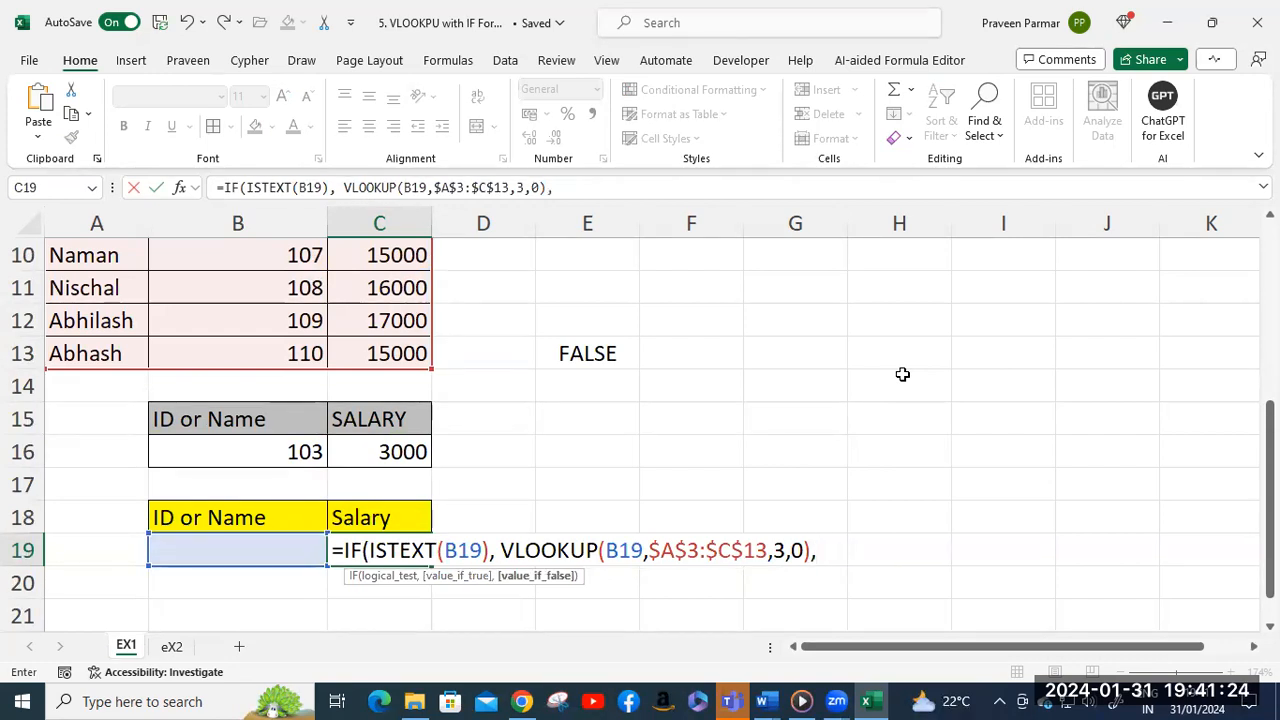
type("vlo")
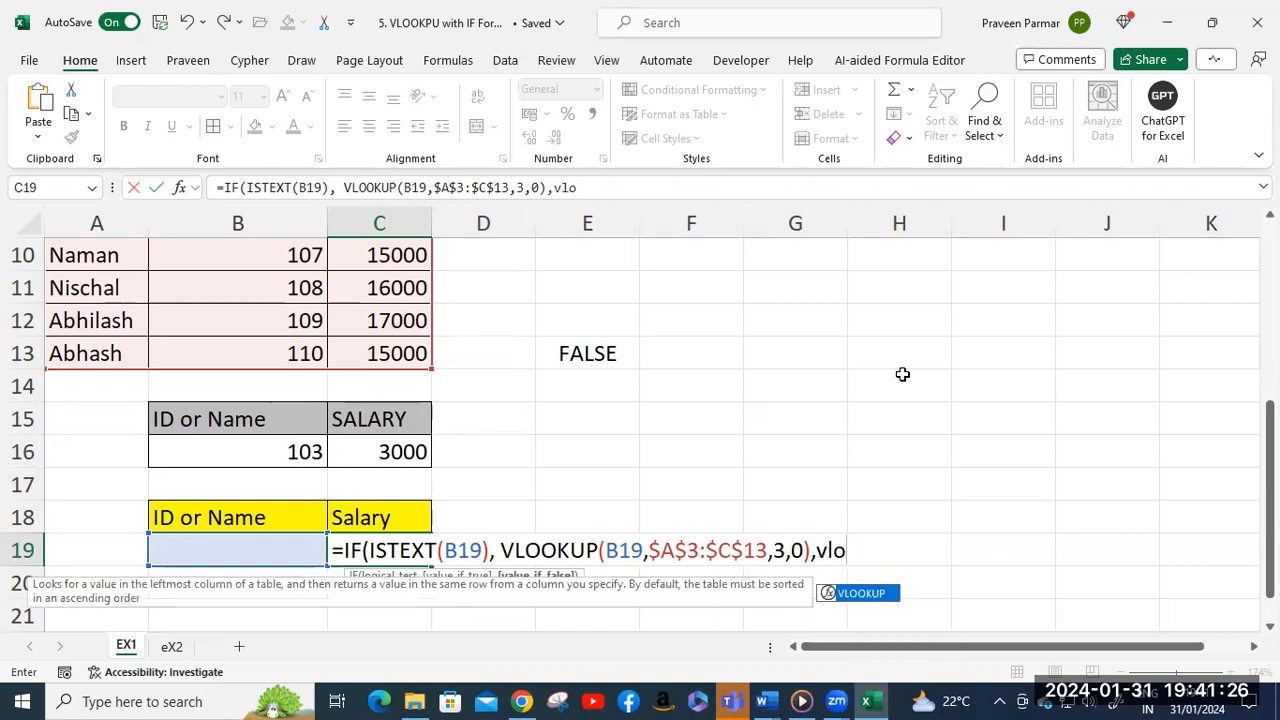
key("Tab")
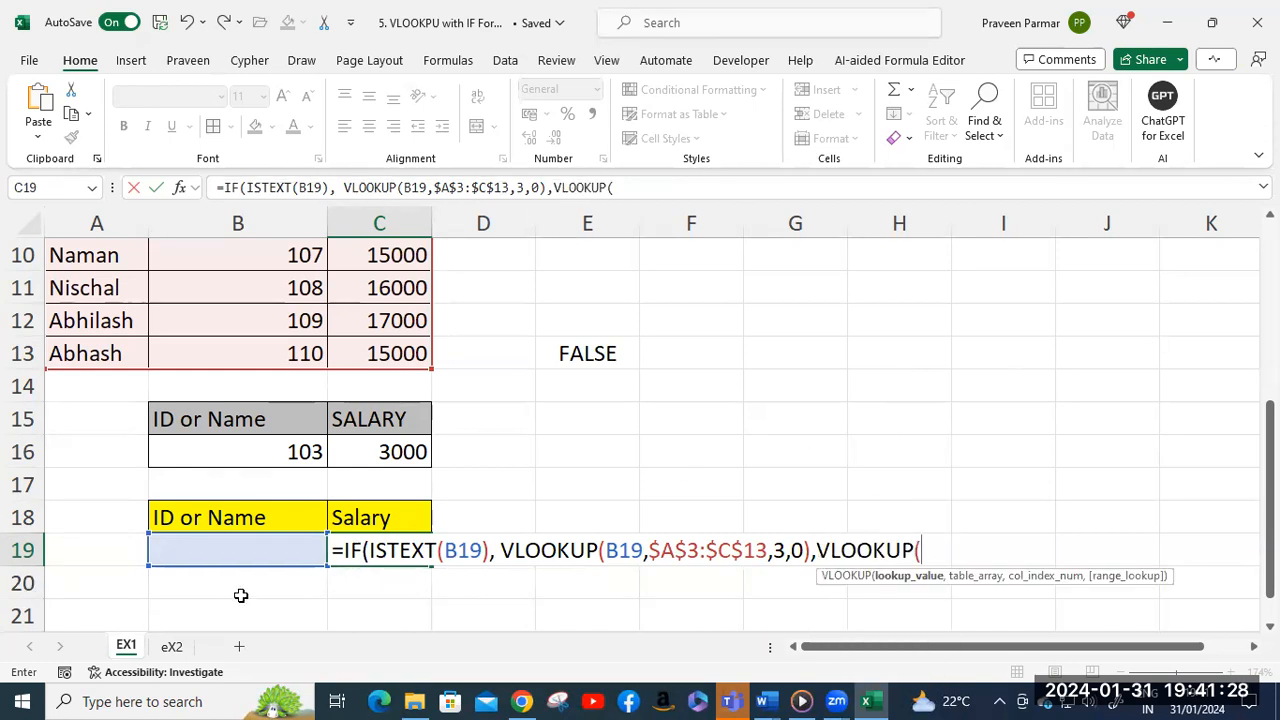
left_click(229, 554)
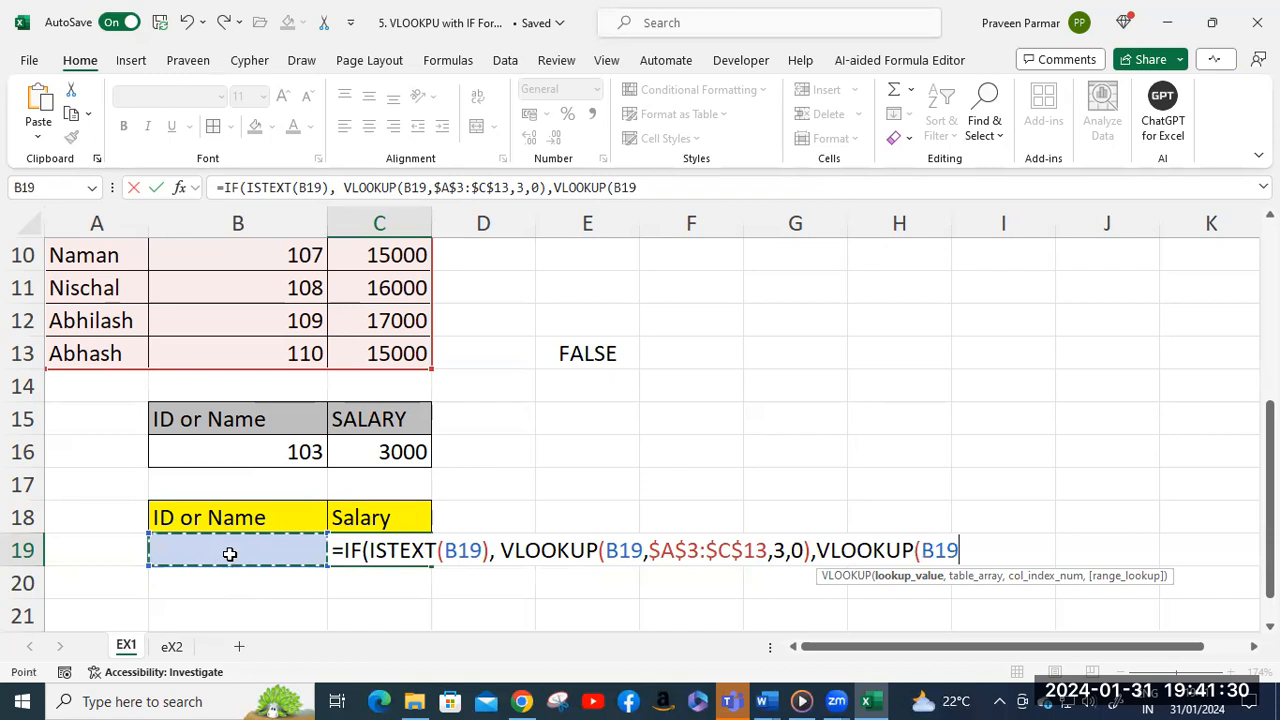
type(",")
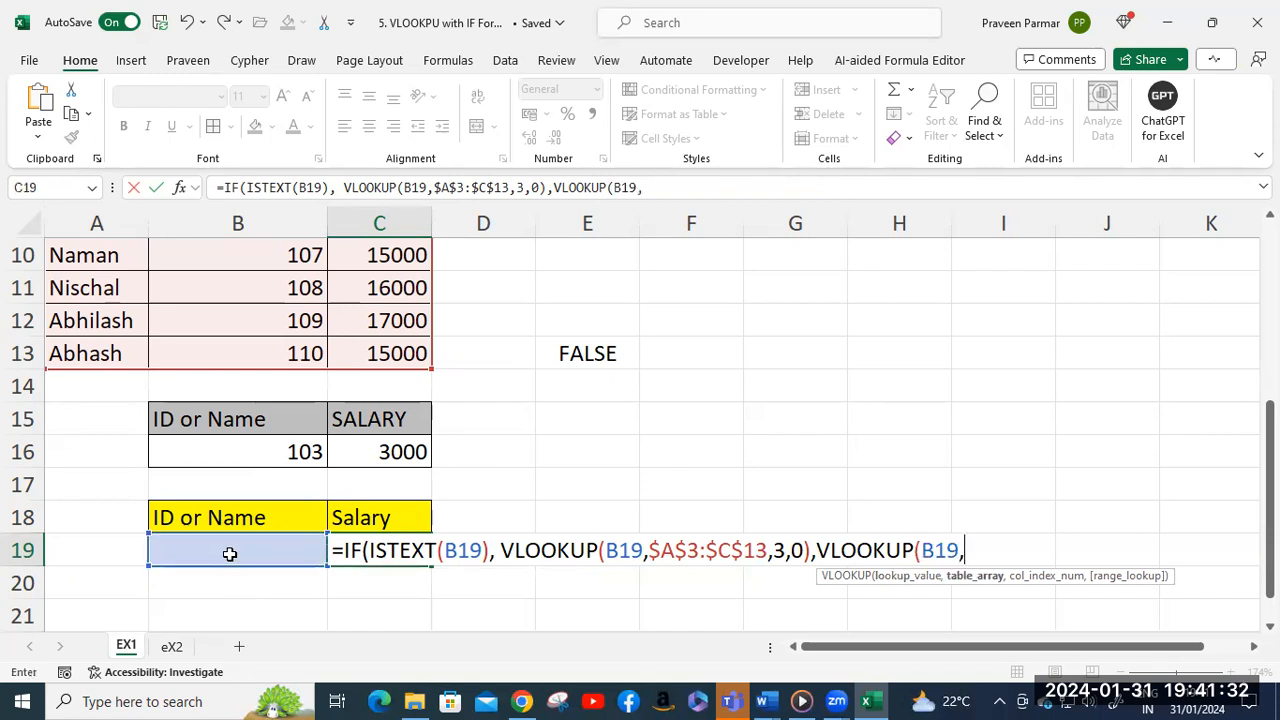
scroll(320, 405, "up", 3)
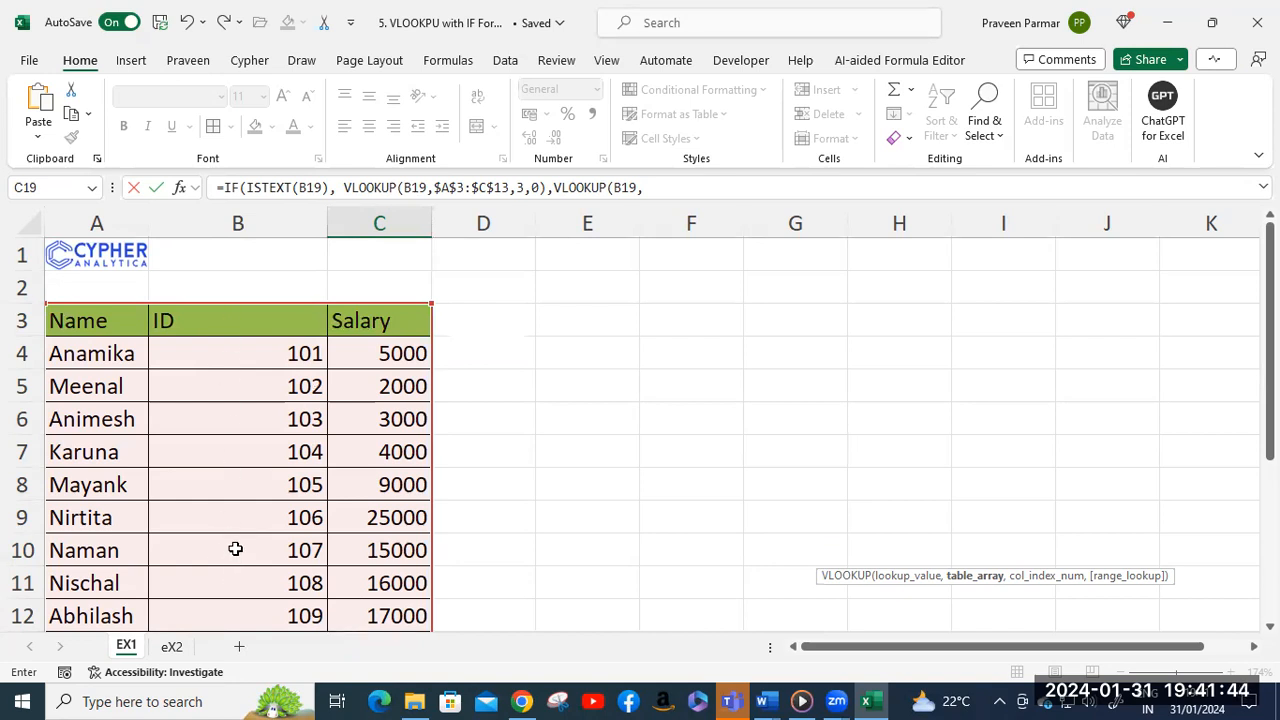
left_click(228, 320)
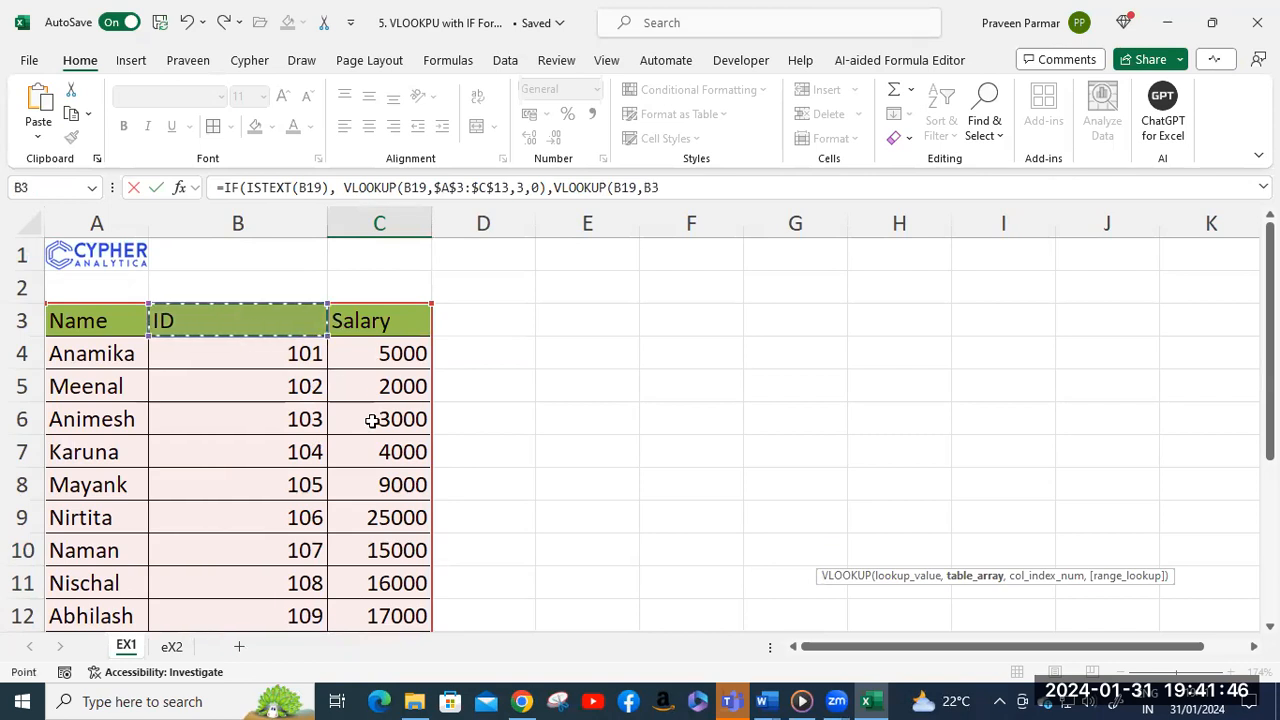
scroll(372, 420, "down", 1)
left_click(406, 548, "shift")
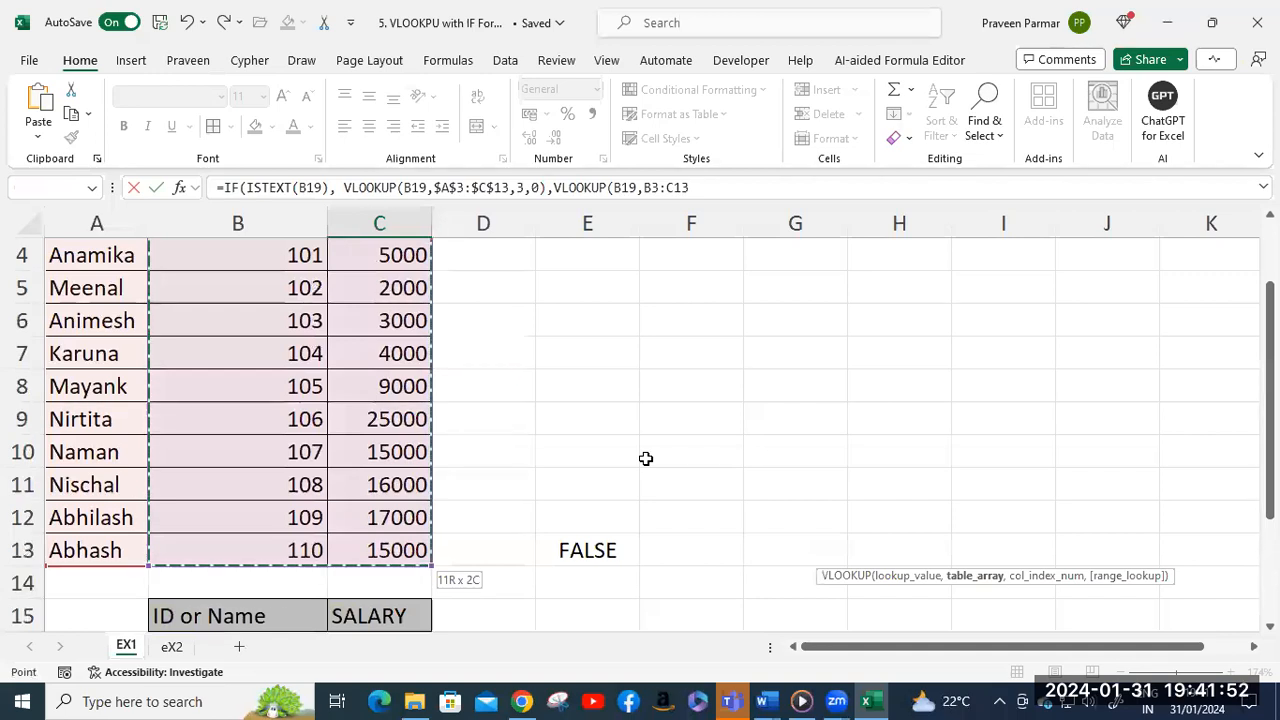
key("F4")
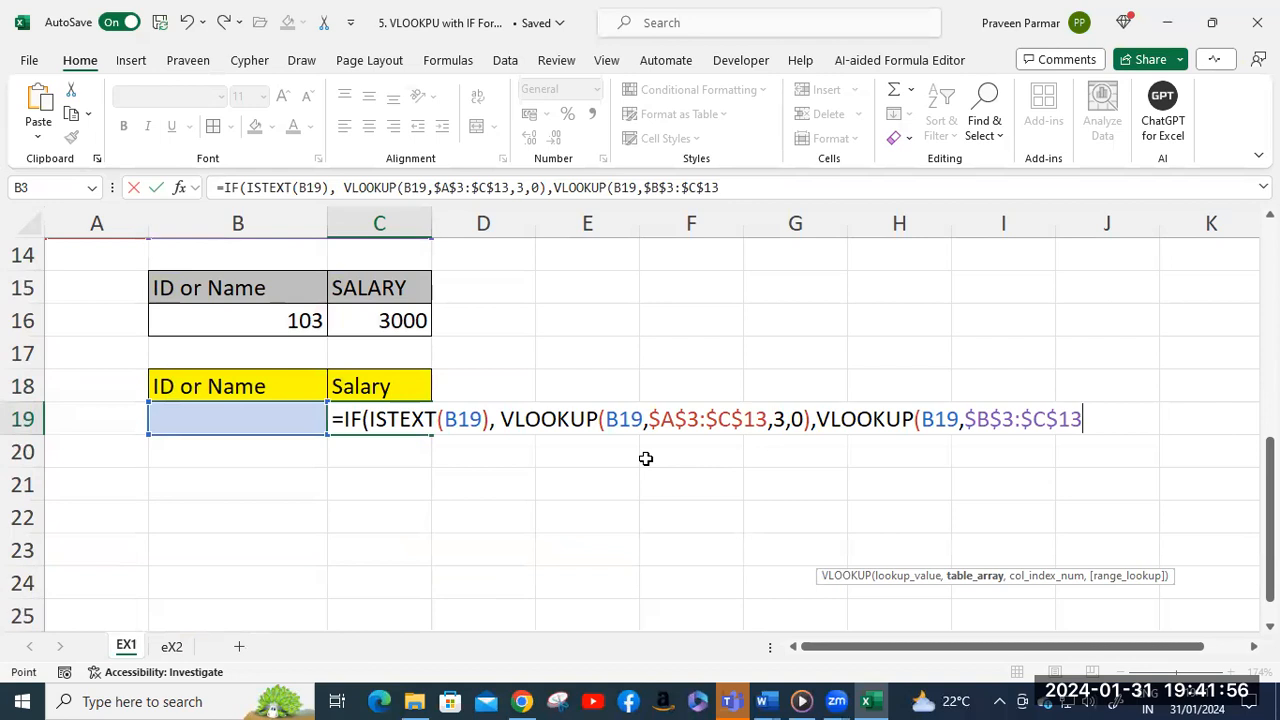
Complete the ID VLOOKUP with column index 2 and range lookup 0, then close and enter the IF formula in C19.
type(",")
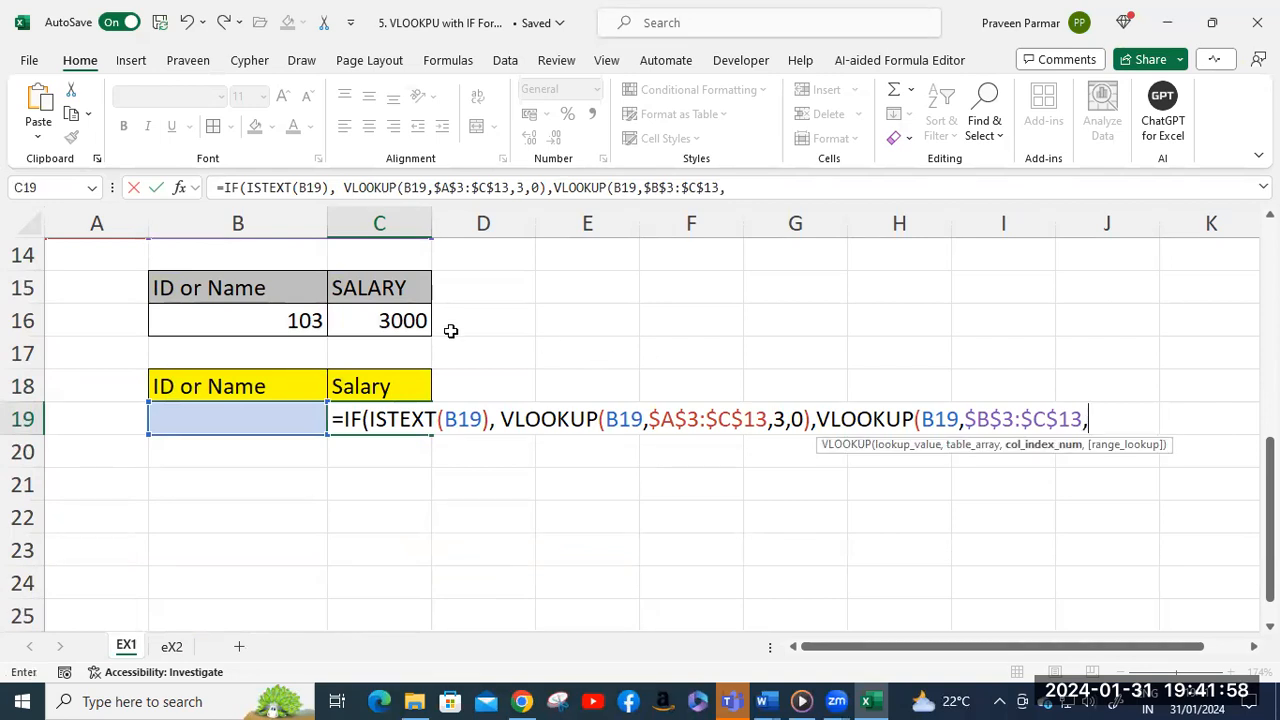
scroll(451, 331, "up", 4)
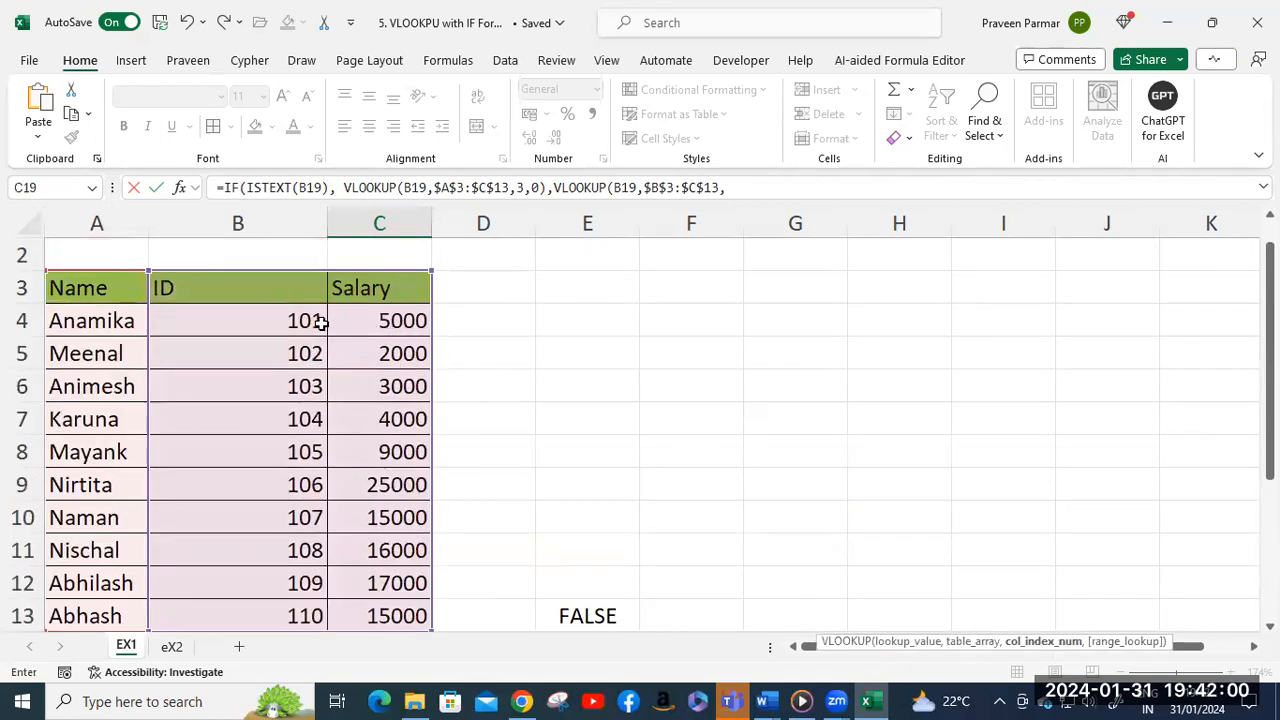
scroll(454, 376, "down", 3)
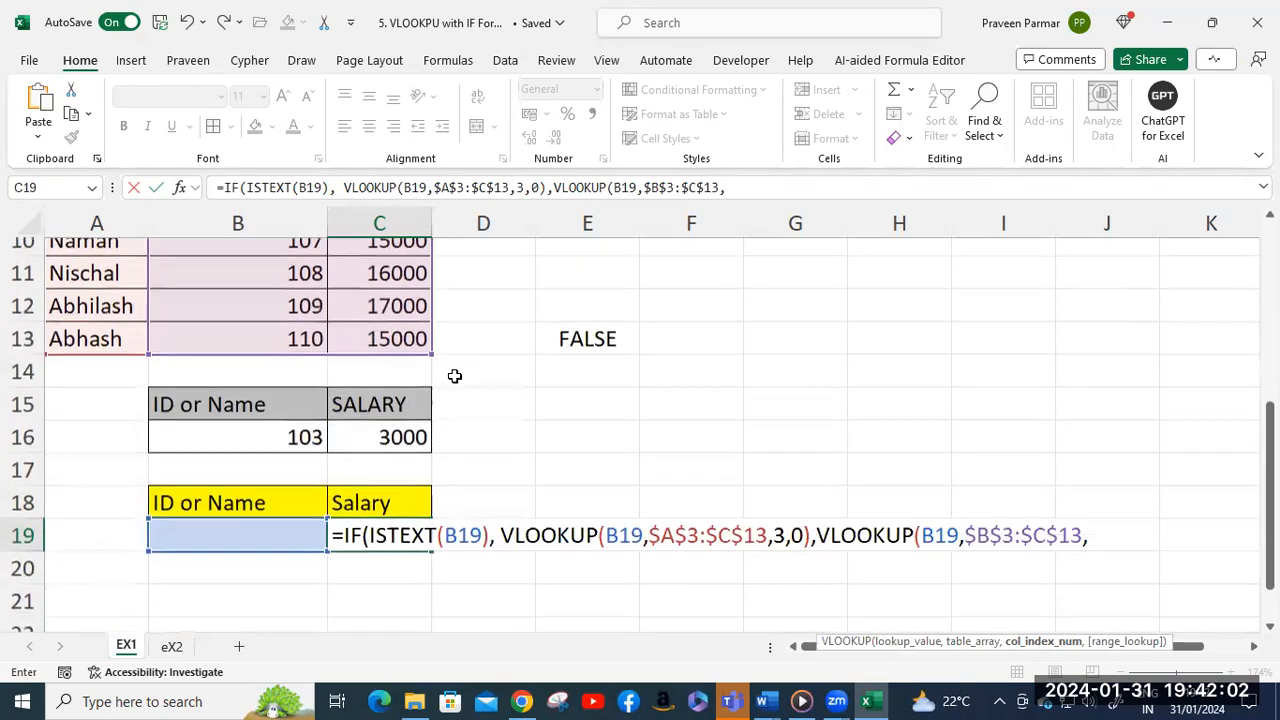
type("2")
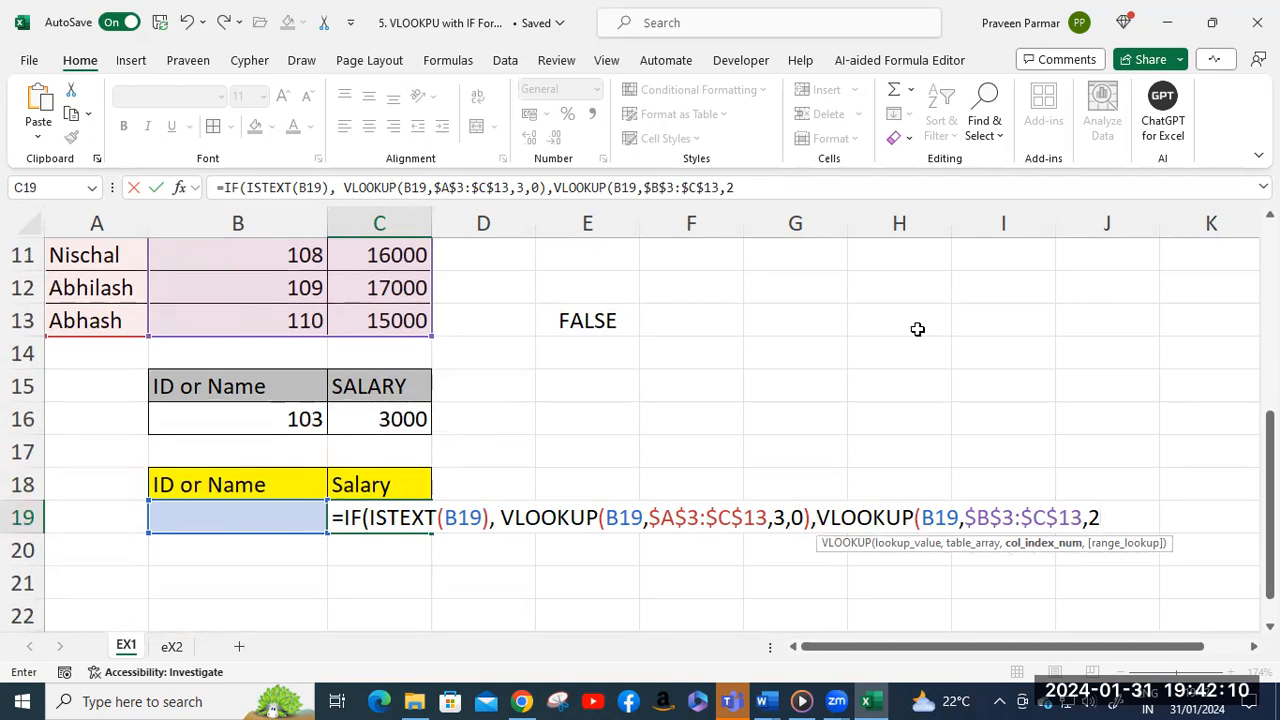
type(",0")
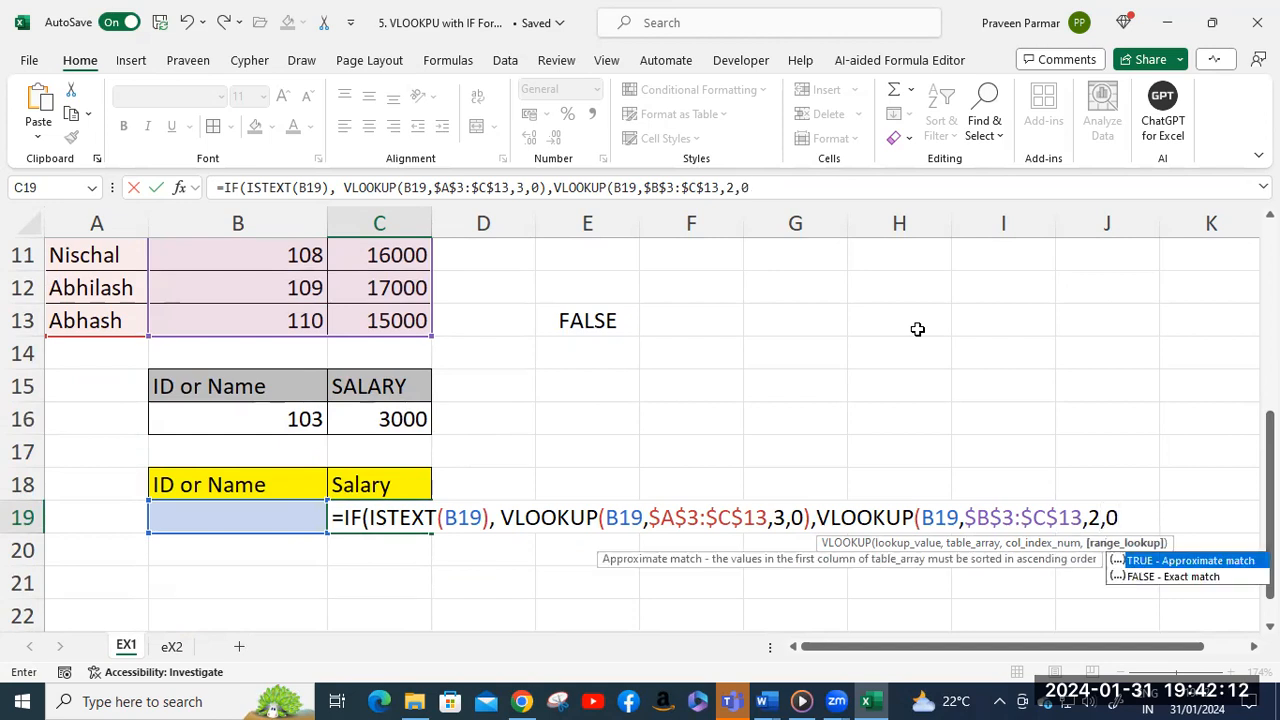
type(")")
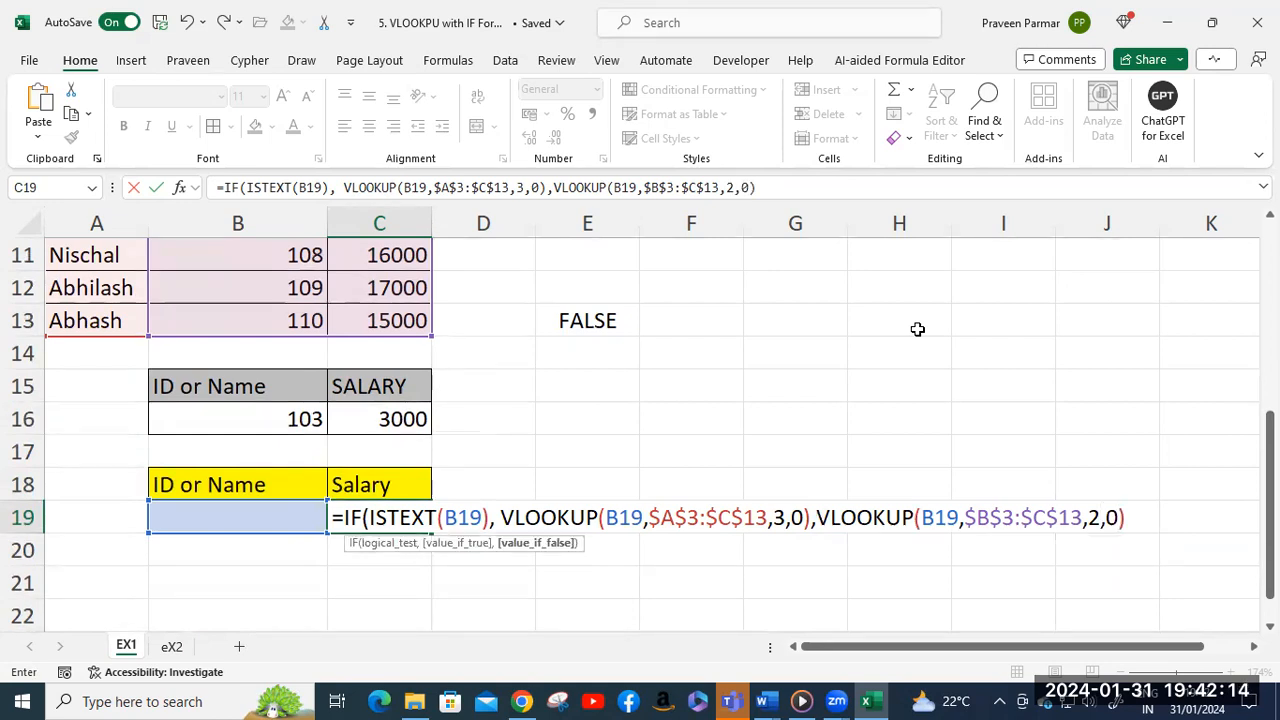
type(")")
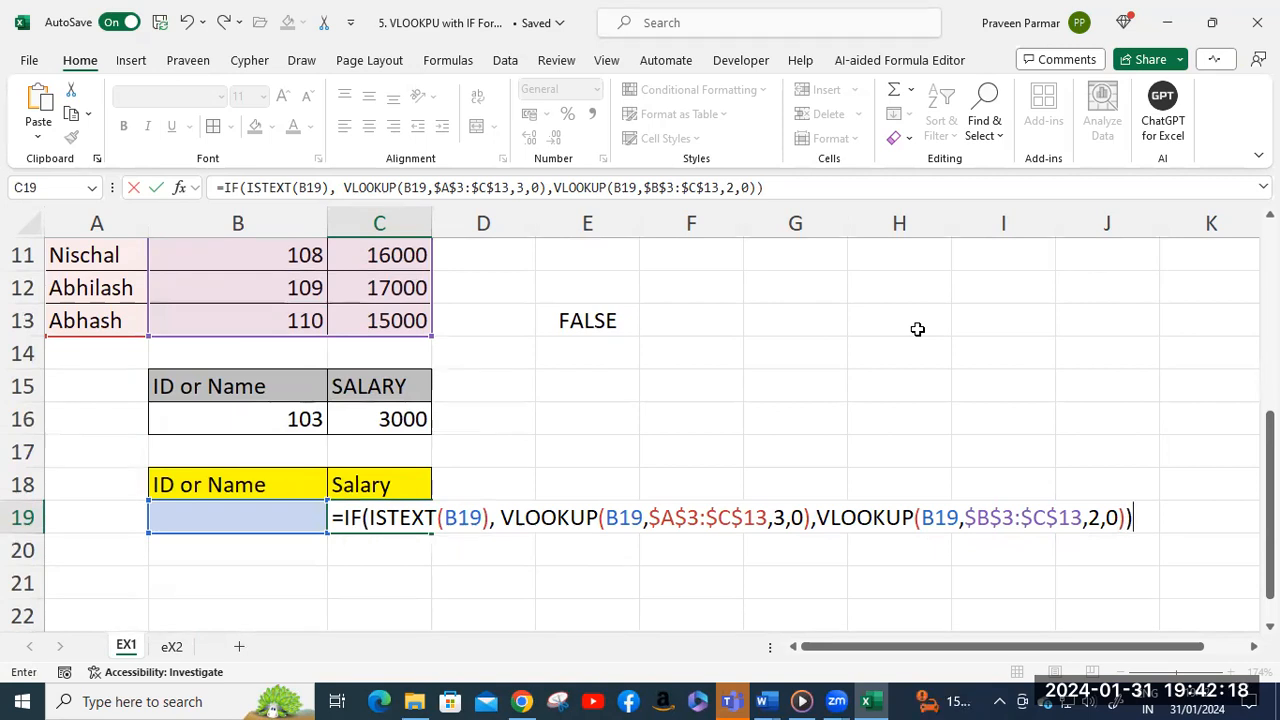
key("Return")
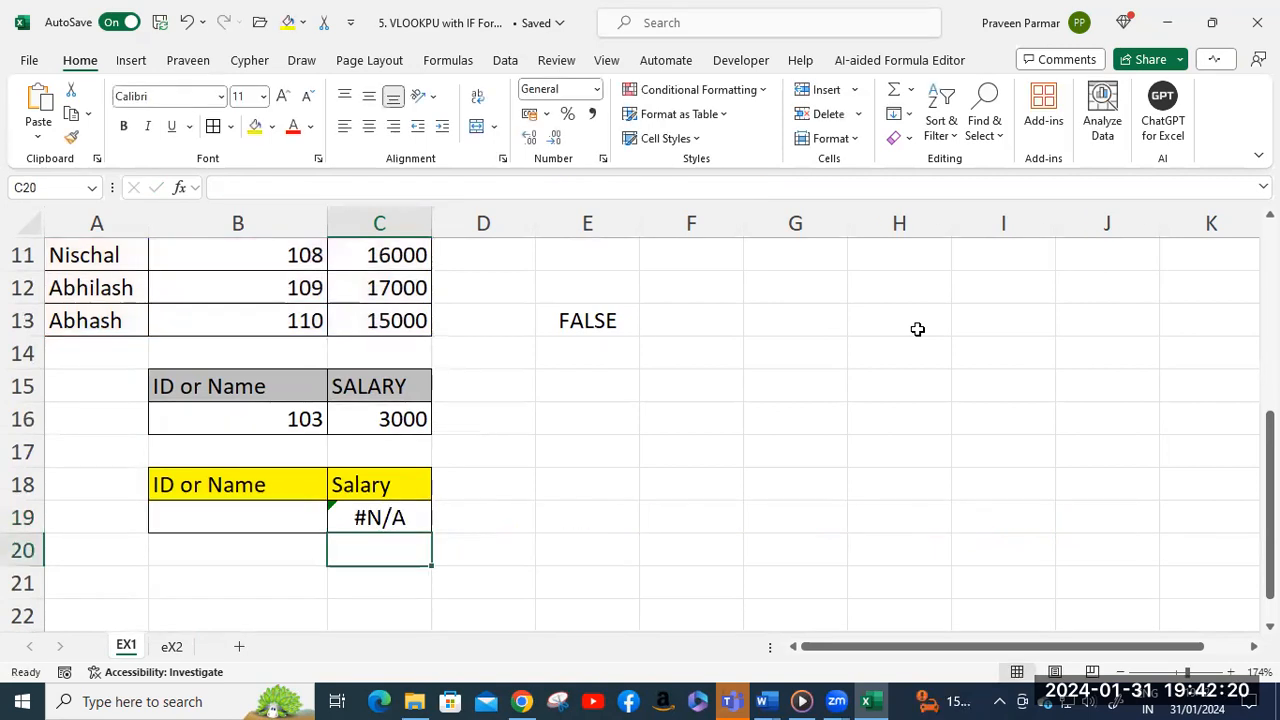
Test the formula with text by entering the employee name from A13 in B19.
left_click(234, 520)
type("A")
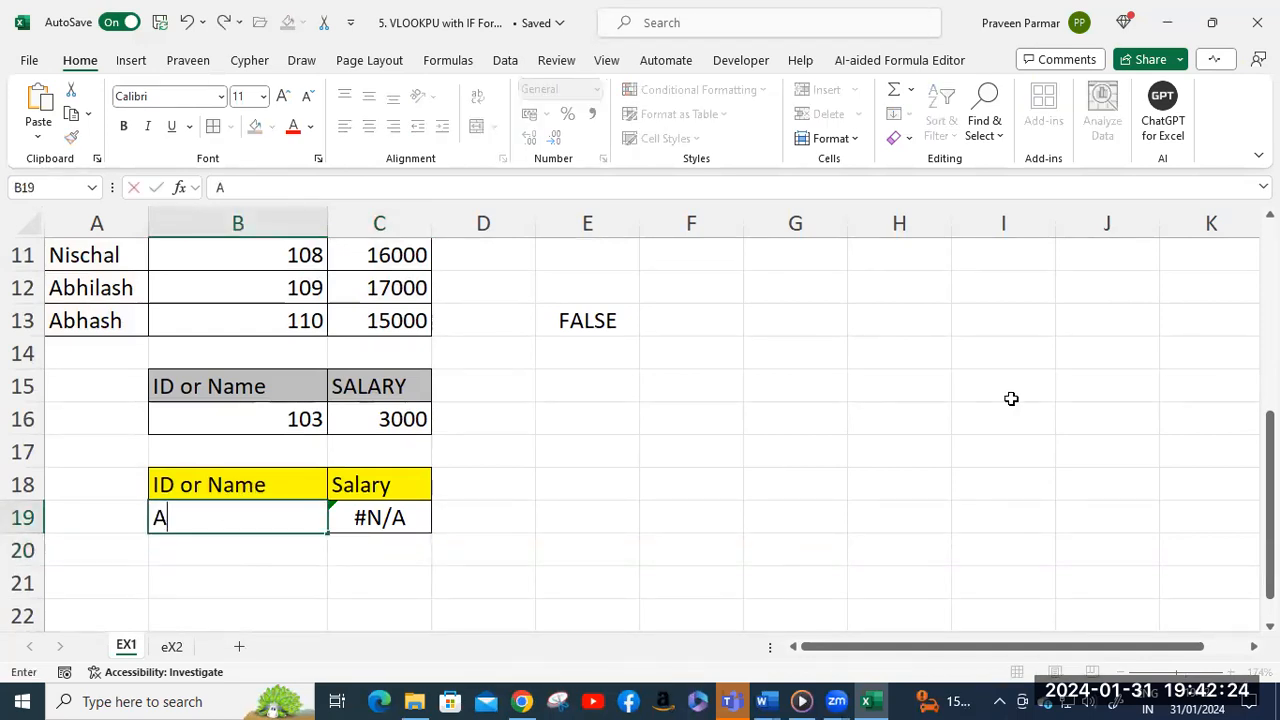
type("bhash")
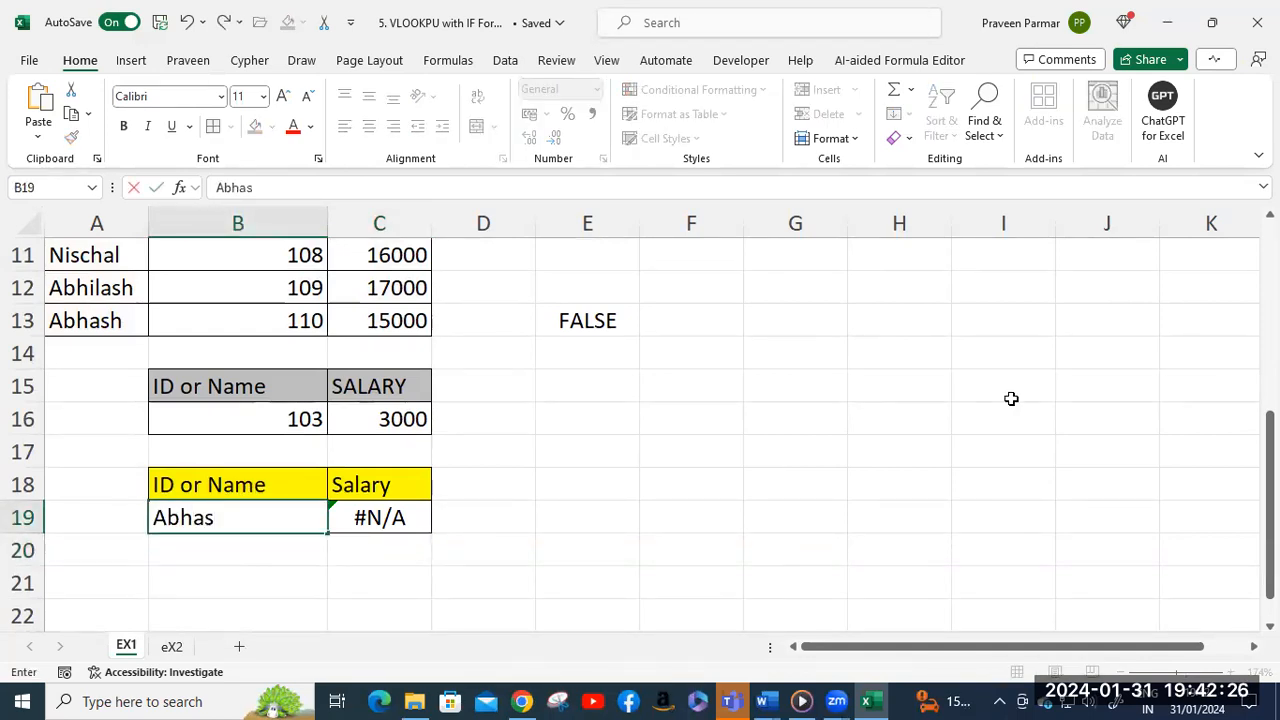
key("Return")
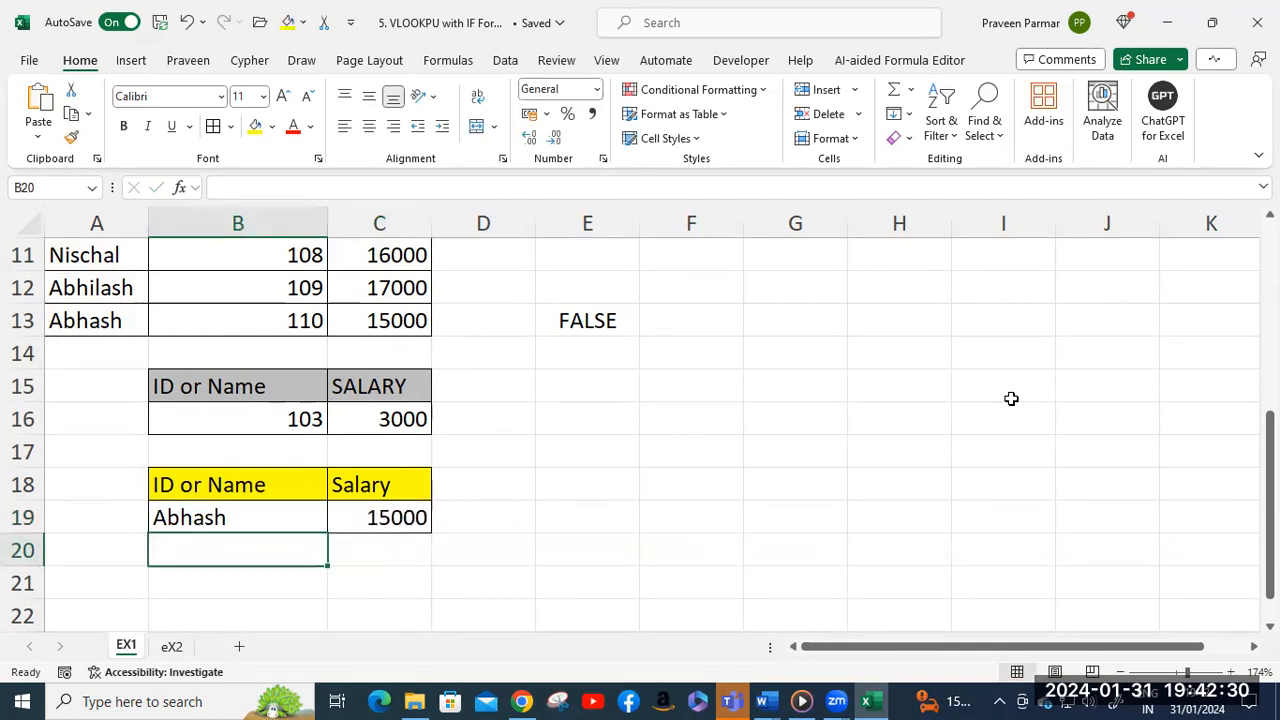
Replace the name in B19 with the employee ID from B13 to test the numeric lookup.
left_click(256, 519)
key("Delete")
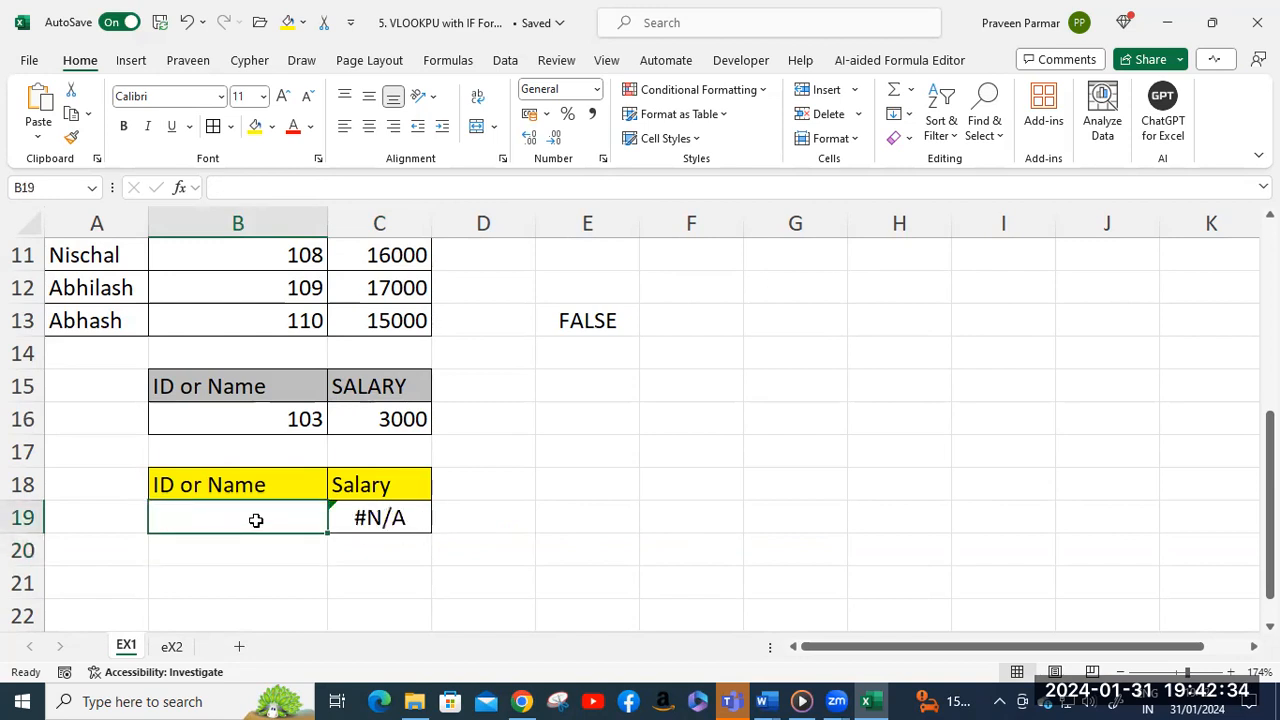
type("110")
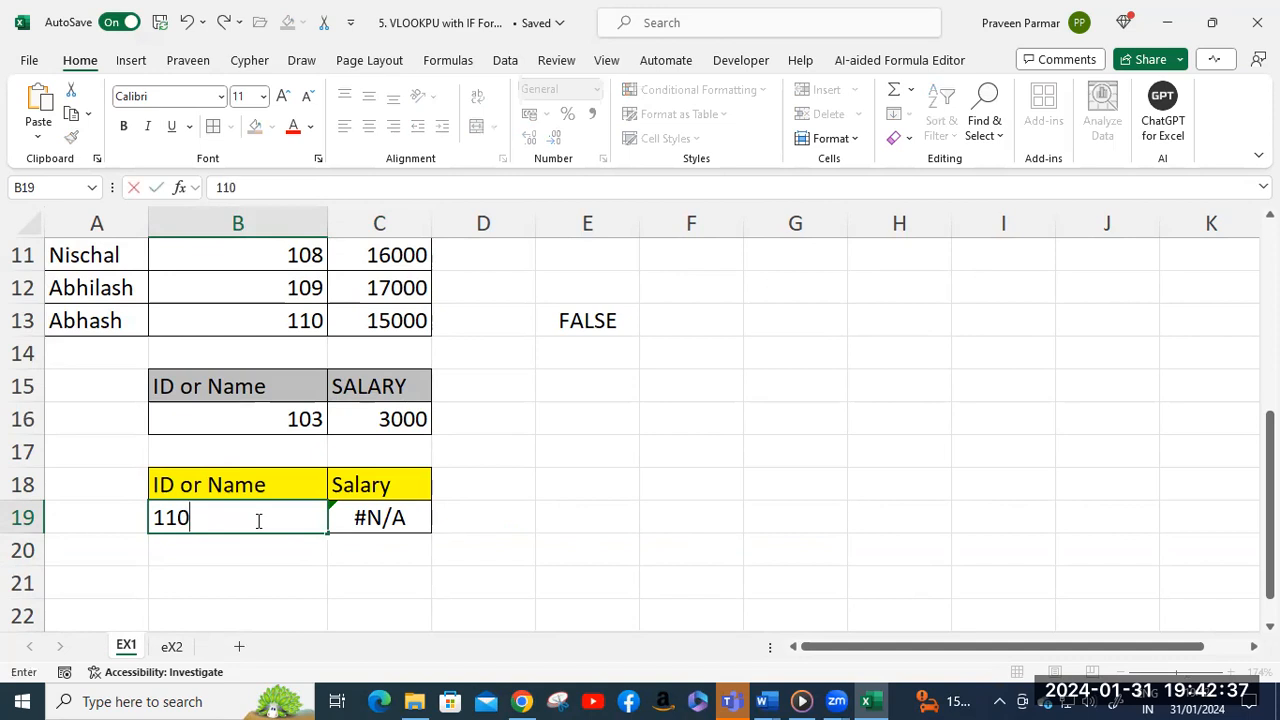
key("Return")
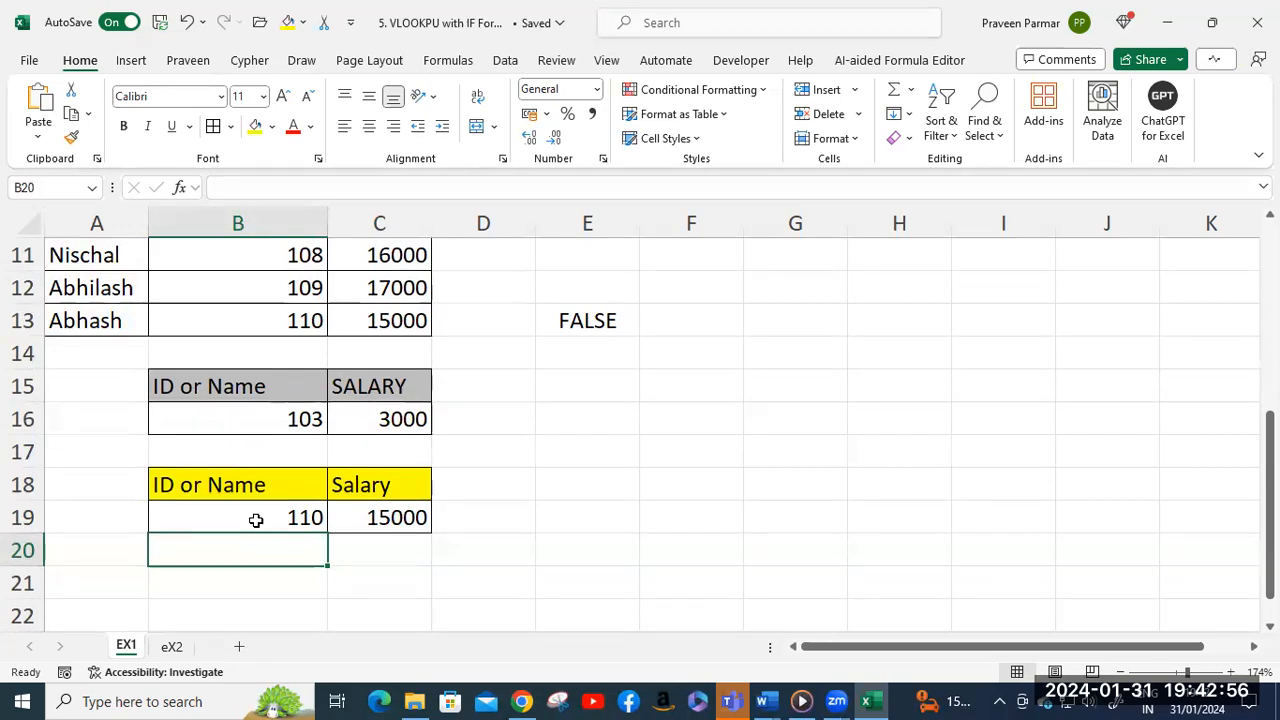
Examine the ISNUMBER test, both VLOOKUP arguments and the IFERROR wrapper in the C16 formula without changing it.
double_click(374, 420)
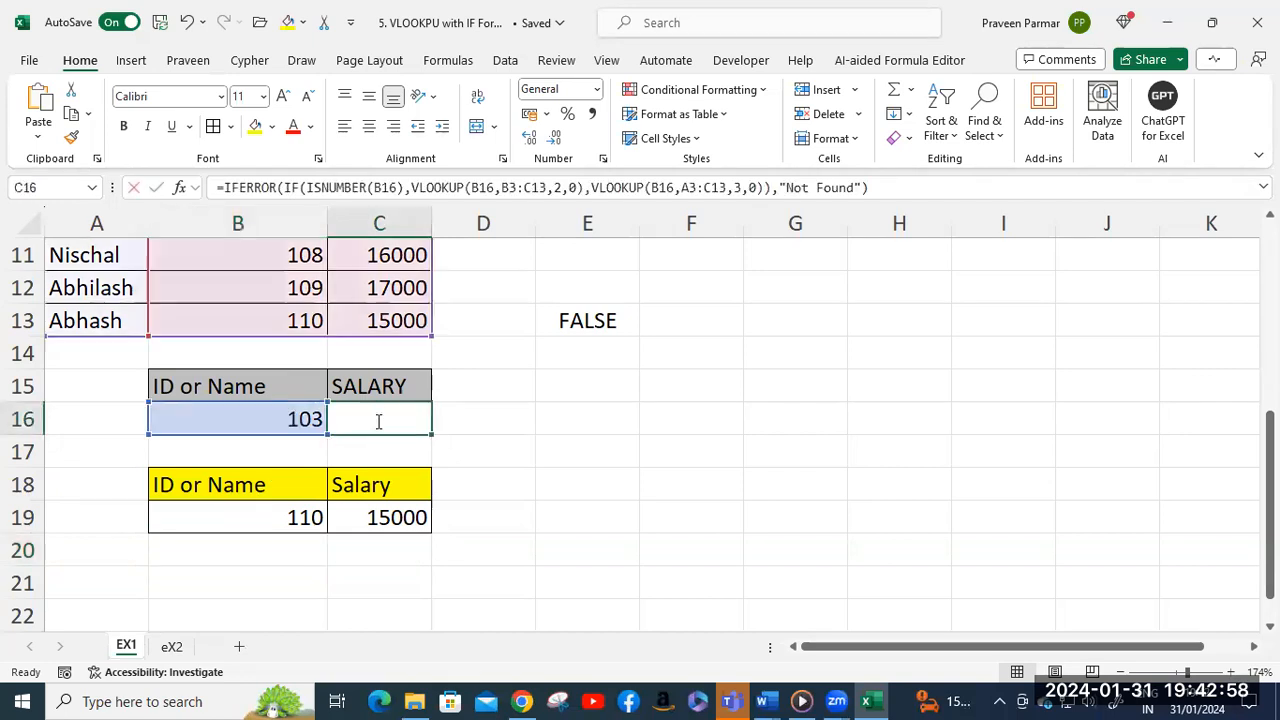
left_click_drag(464, 420, 627, 420)
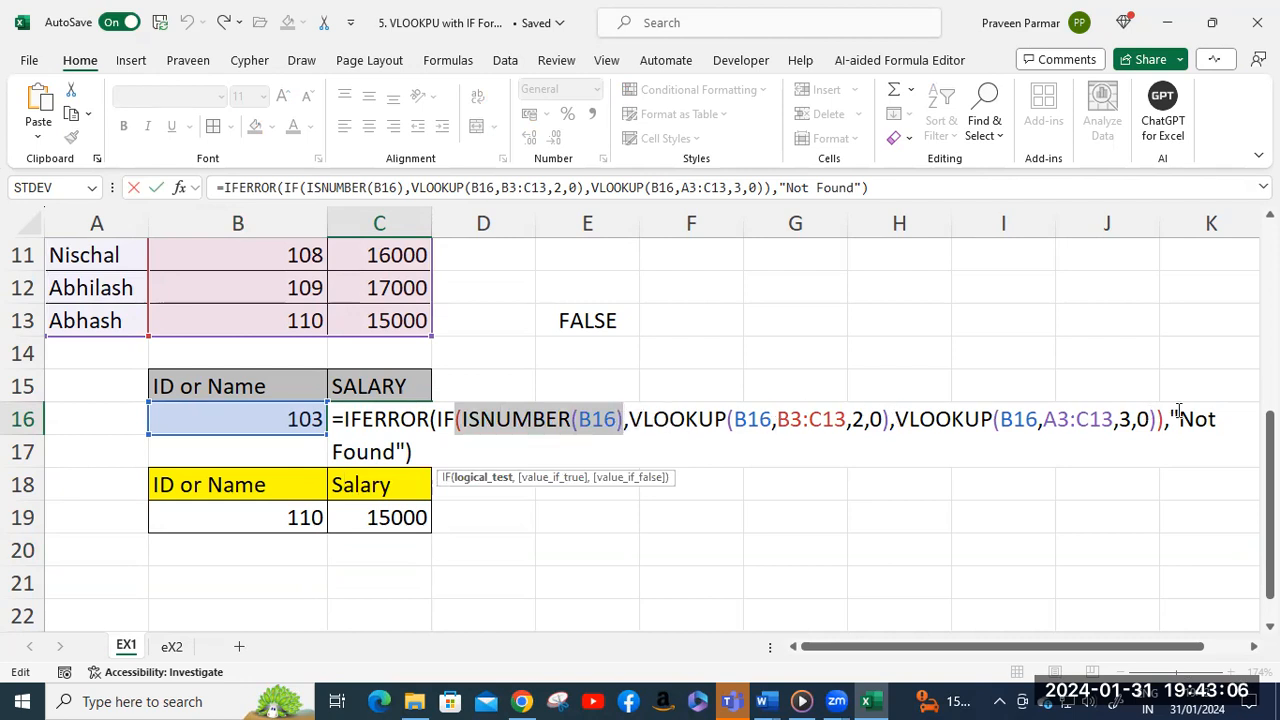
left_click_drag(1168, 420, 896, 420)
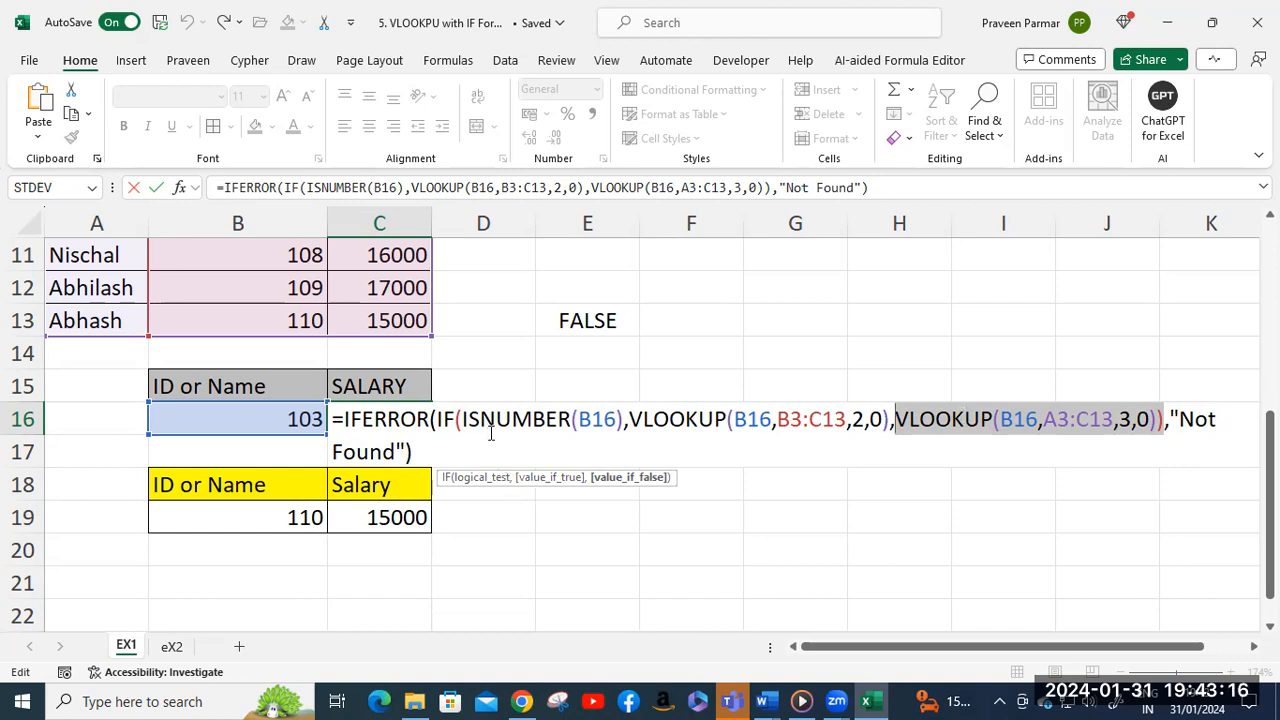
left_click(432, 421)
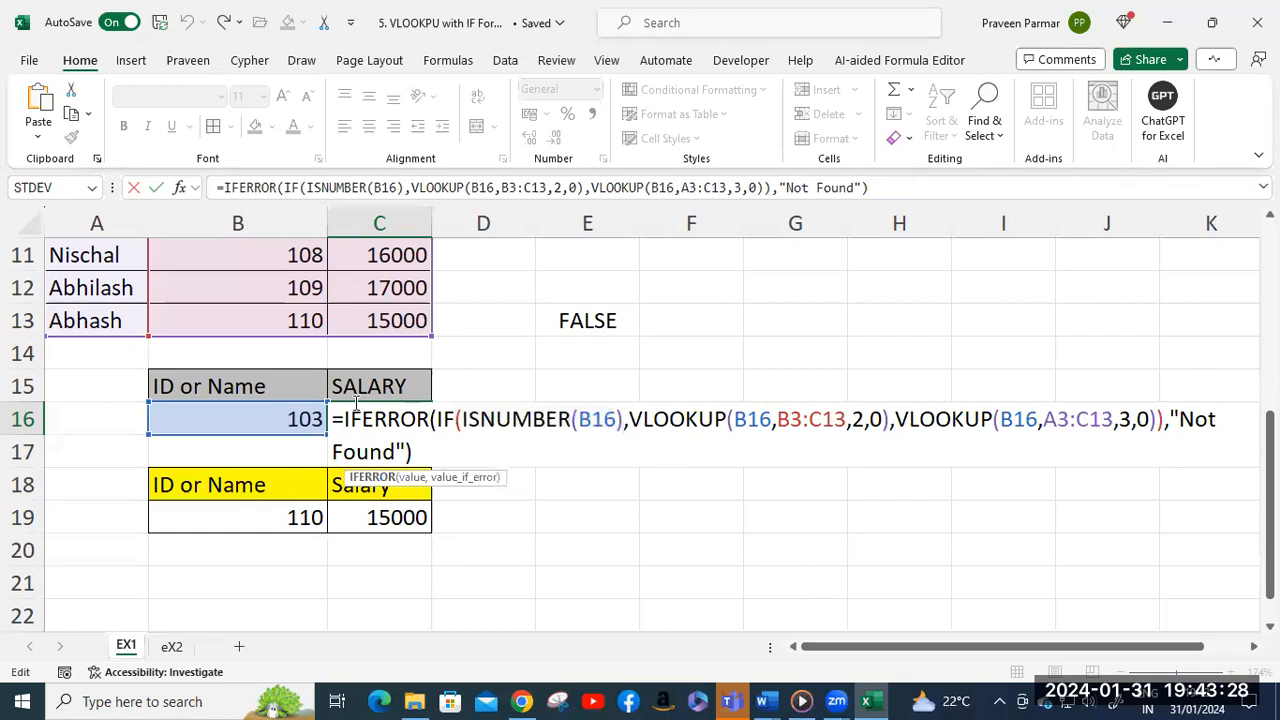
left_click_drag(1163, 420, 437, 420)
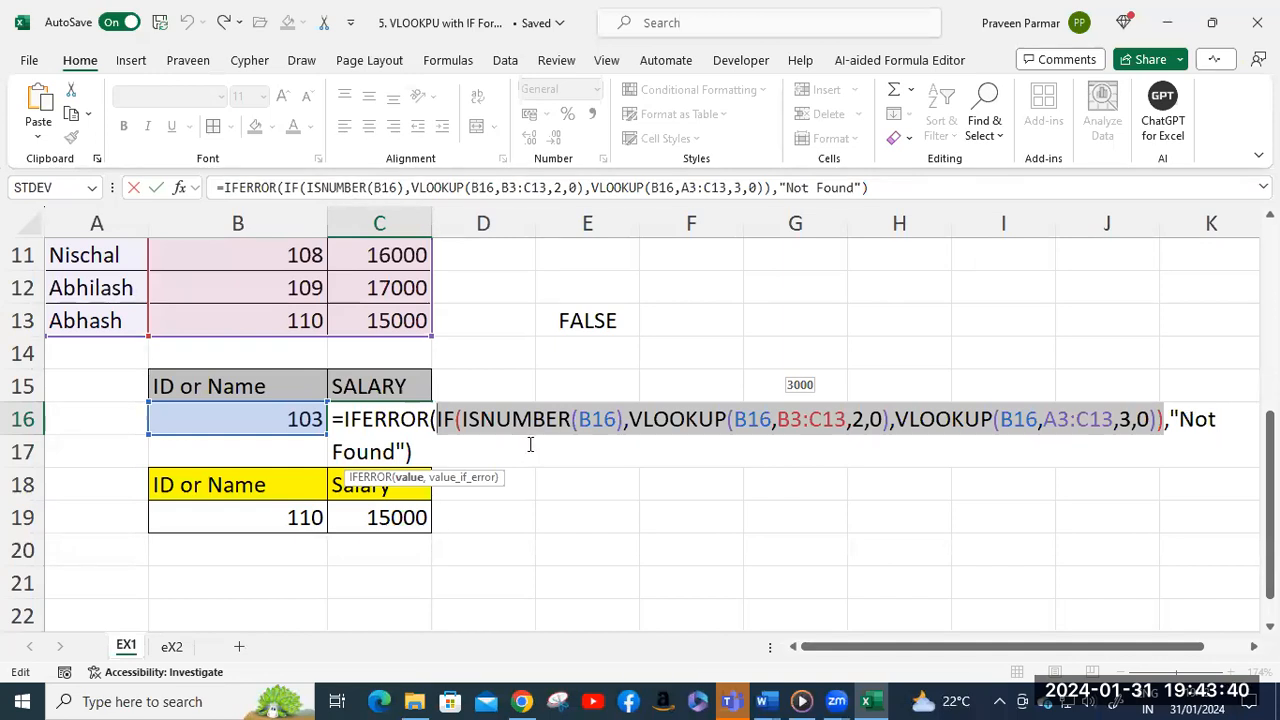
left_click_drag(344, 420, 431, 422)
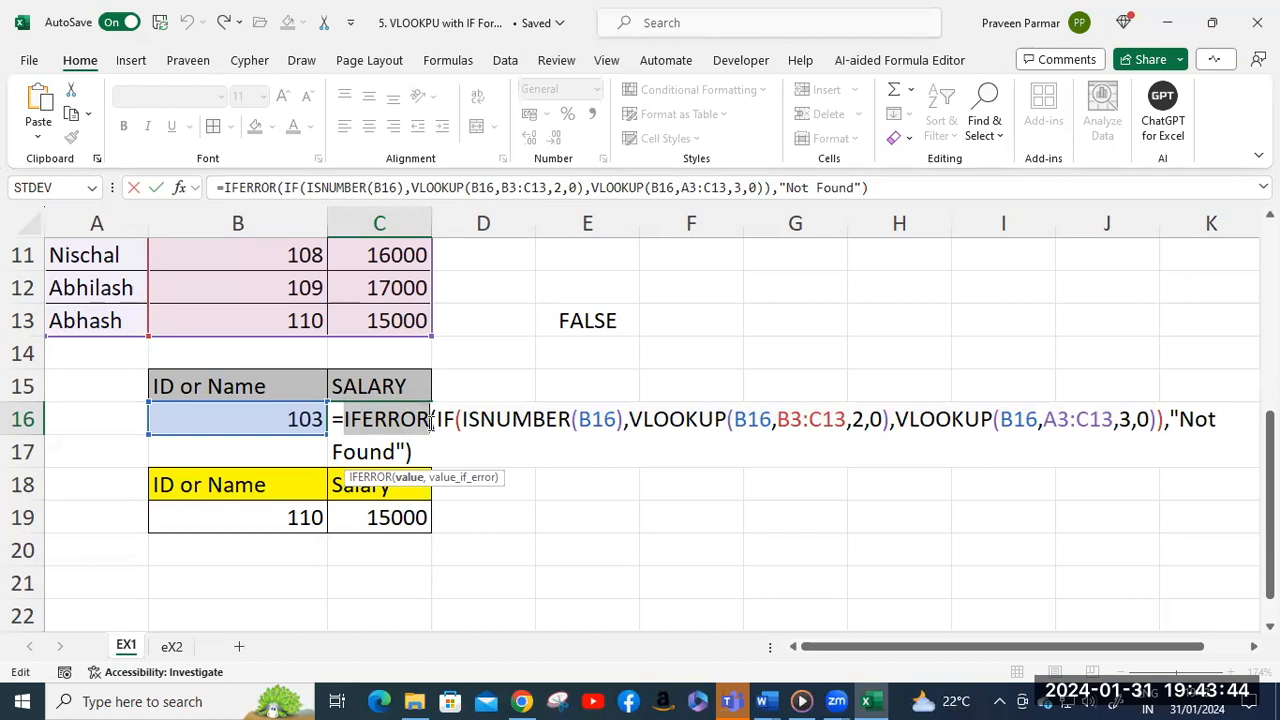
left_click(437, 420)
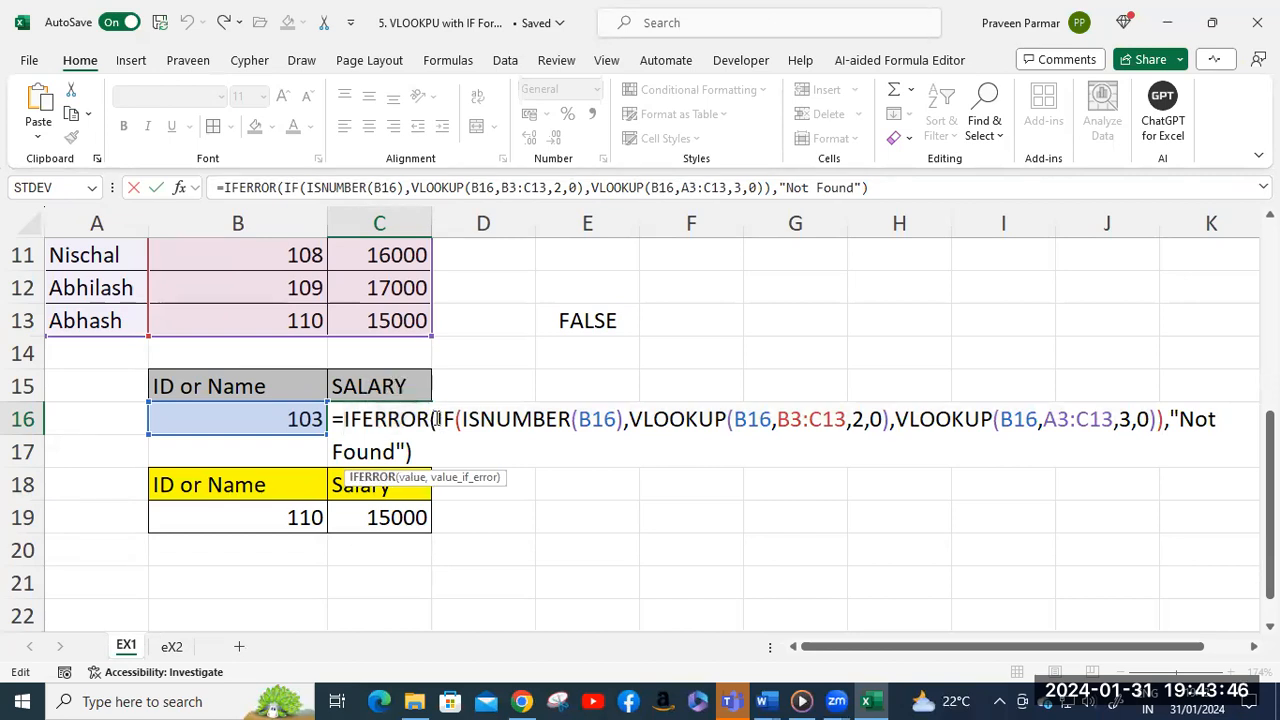
left_click_drag(437, 420, 1165, 421)
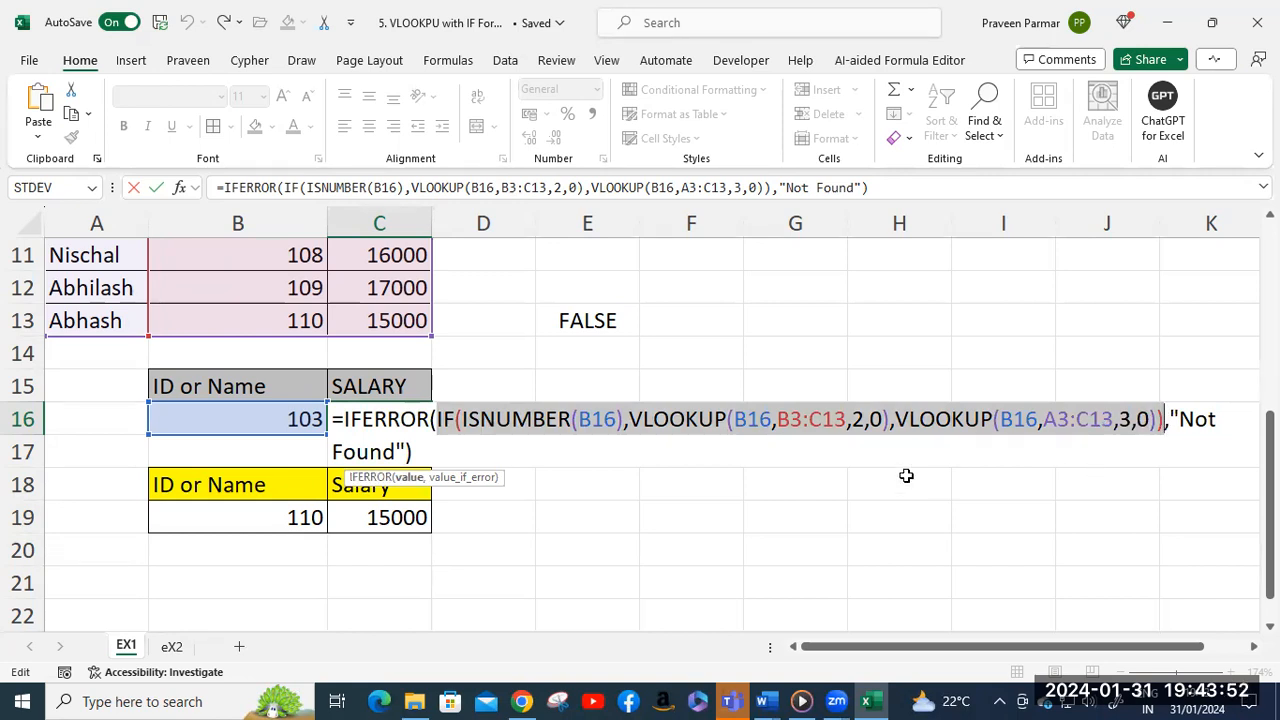
left_click(757, 418)
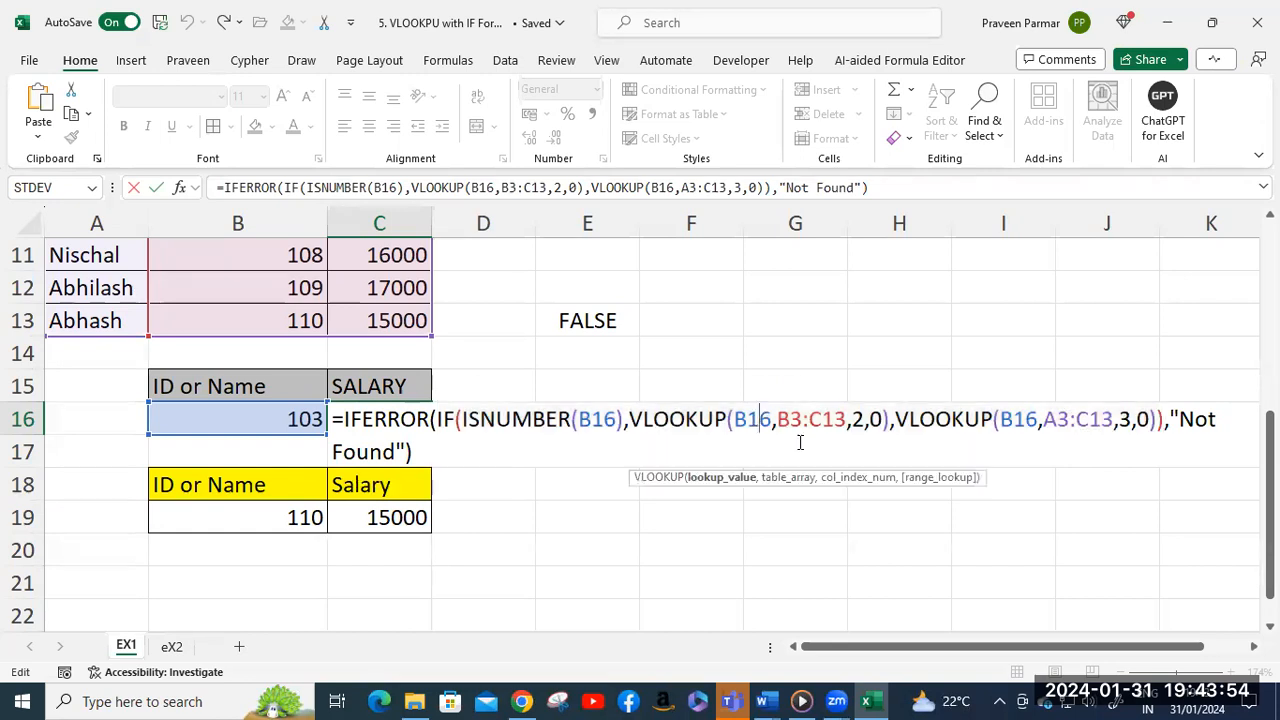
key("Escape")
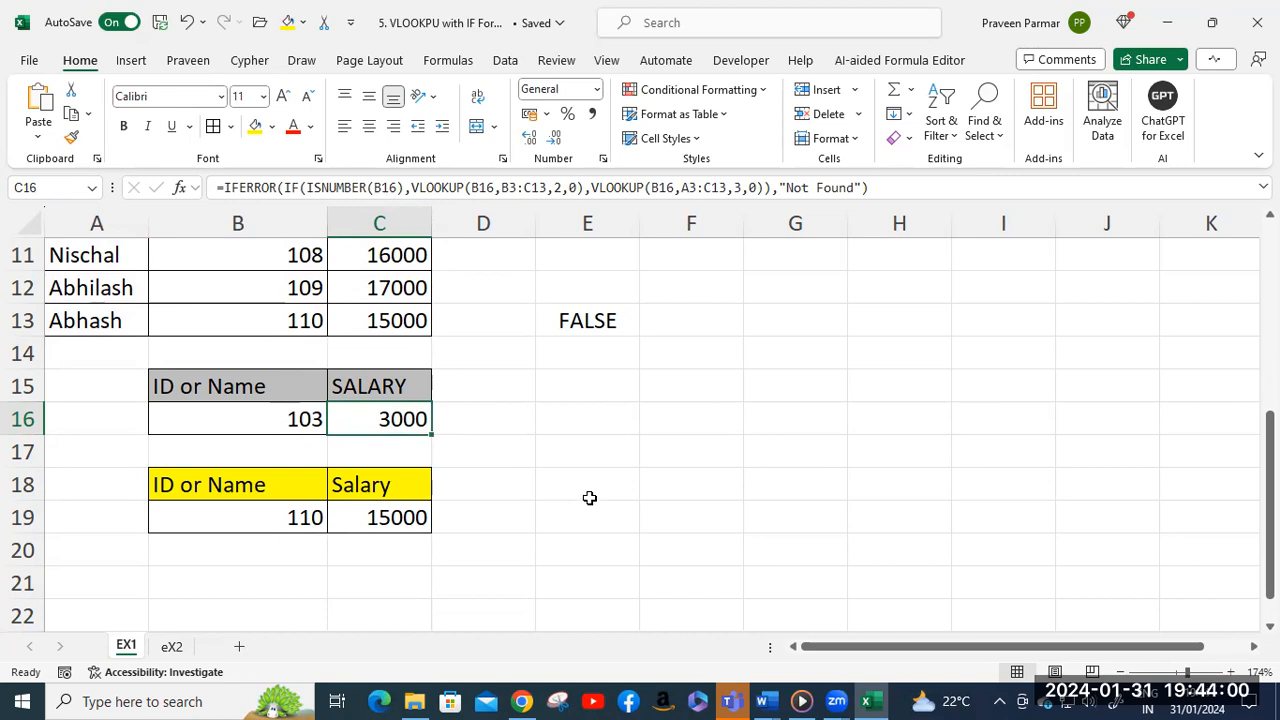
Switch to the eX2 sheet and enlarge the view of its sales and incentive percentage tables.
left_click(172, 647)
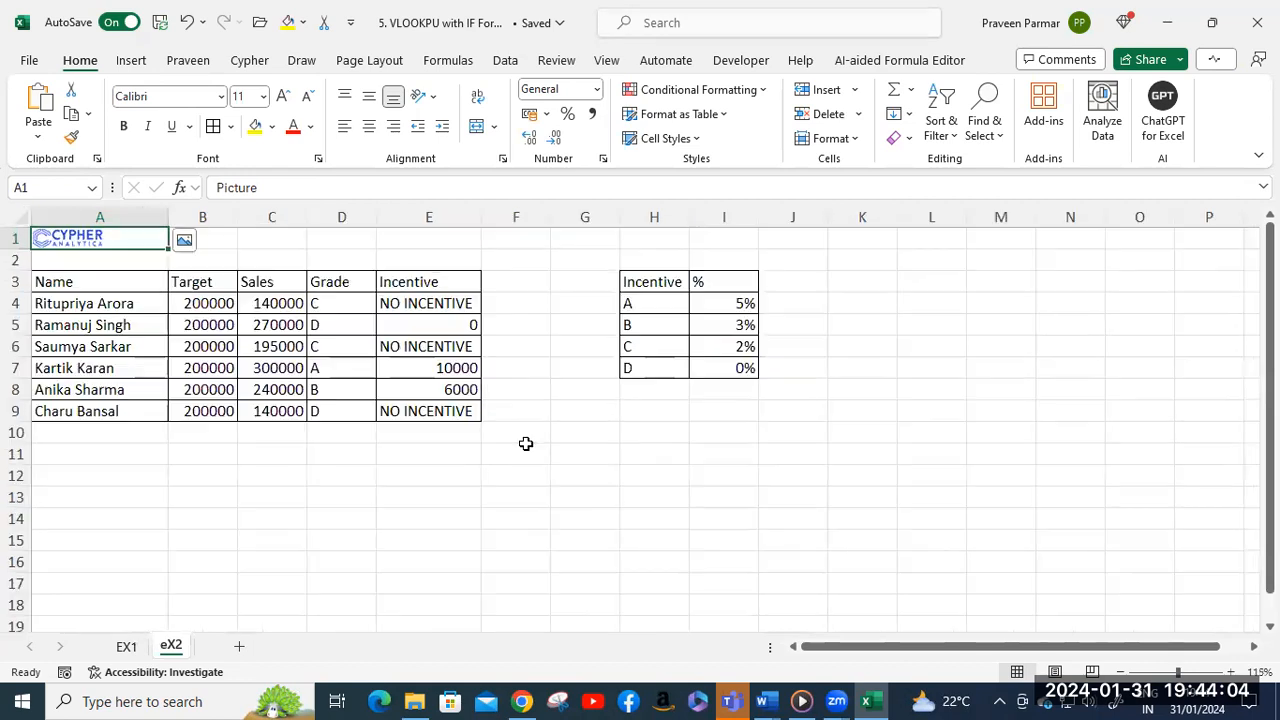
scroll(526, 443, "up", 2)
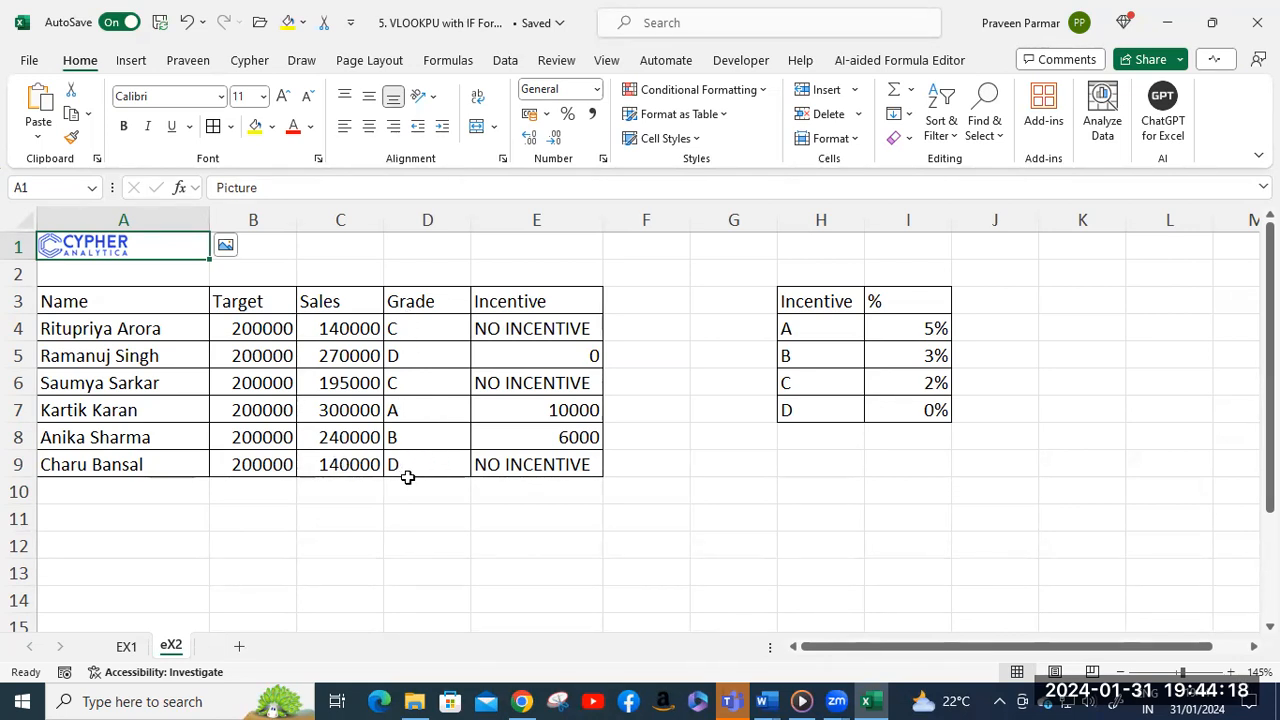
Review the grades in column D and the grade-to-percentage table in H4:I7.
left_click(421, 333)
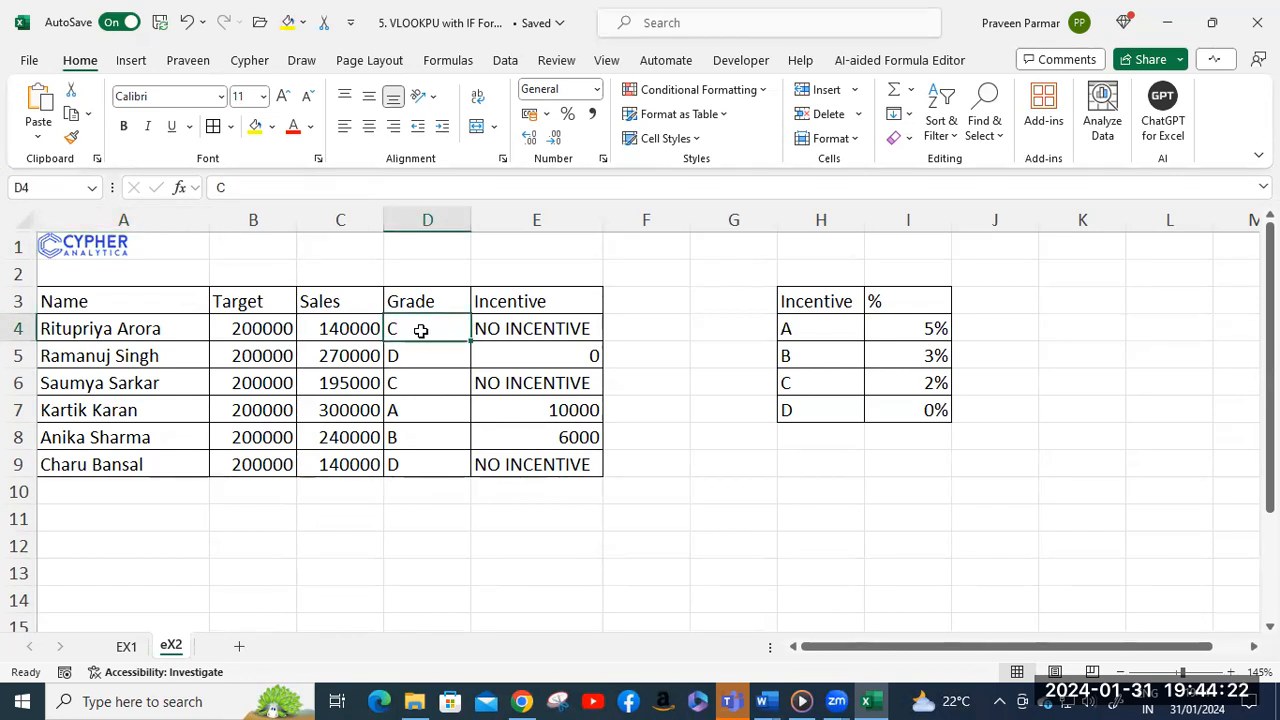
left_click(415, 473)
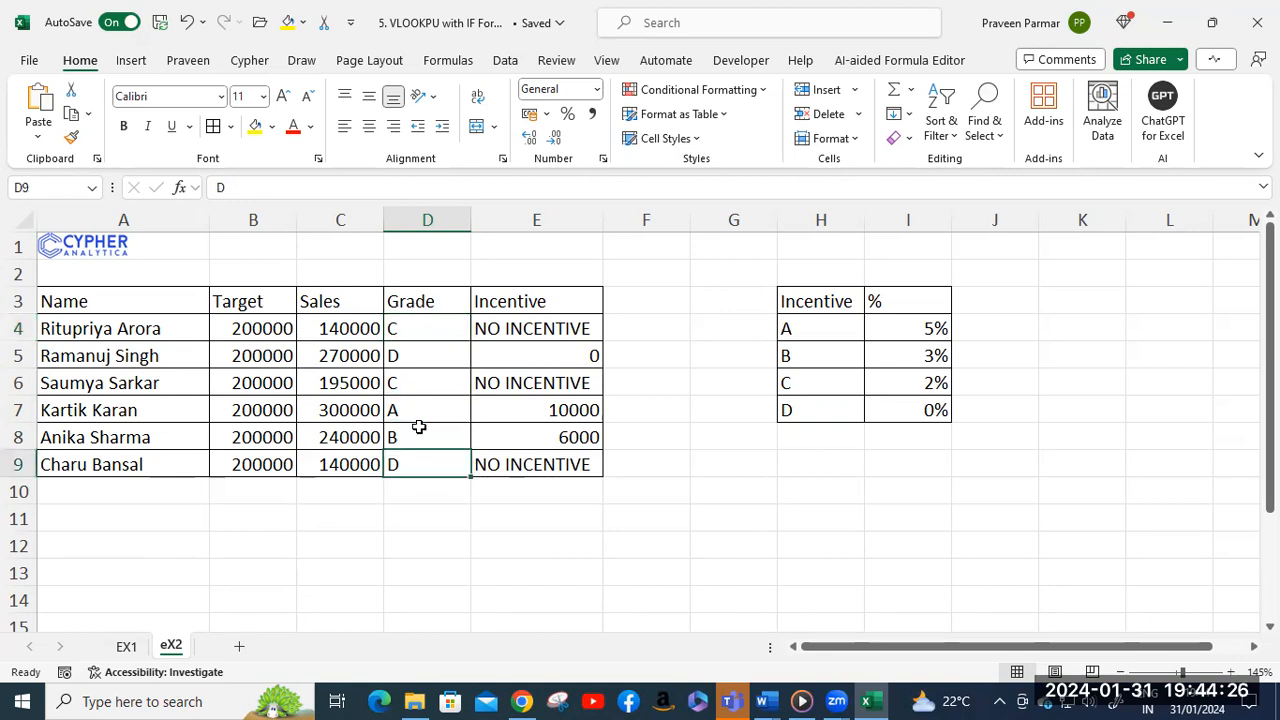
left_click(811, 331)
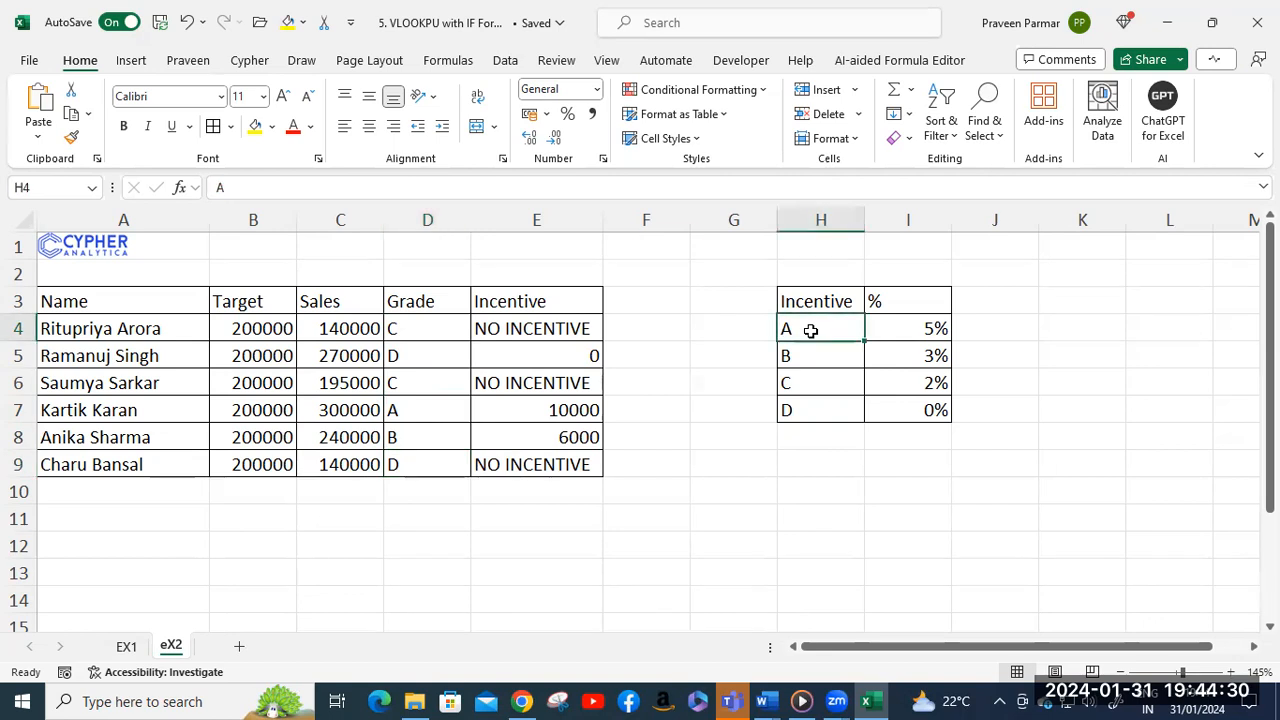
left_click(926, 413, "shift")
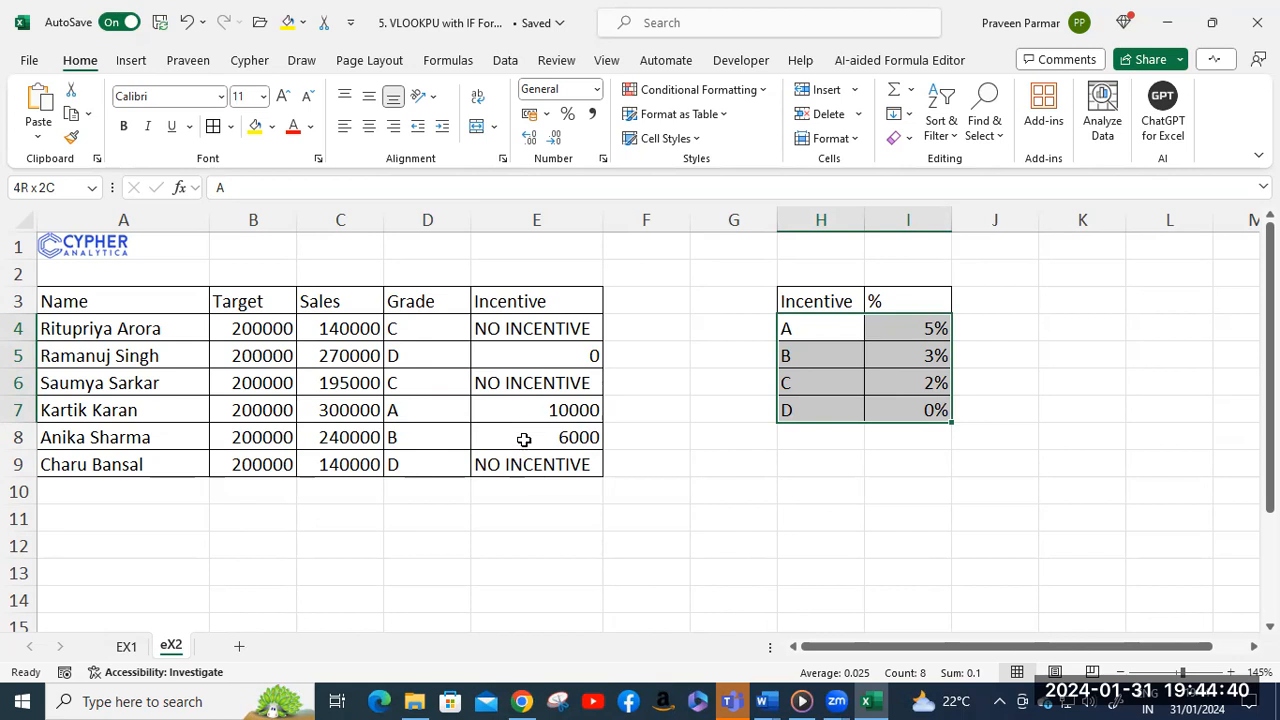
Examine the E4 incentive formula's VLOOKUP, its B4 multiplier and the "NO INCENTIVE" false value, keeping the formula as it is.
left_click(518, 332)
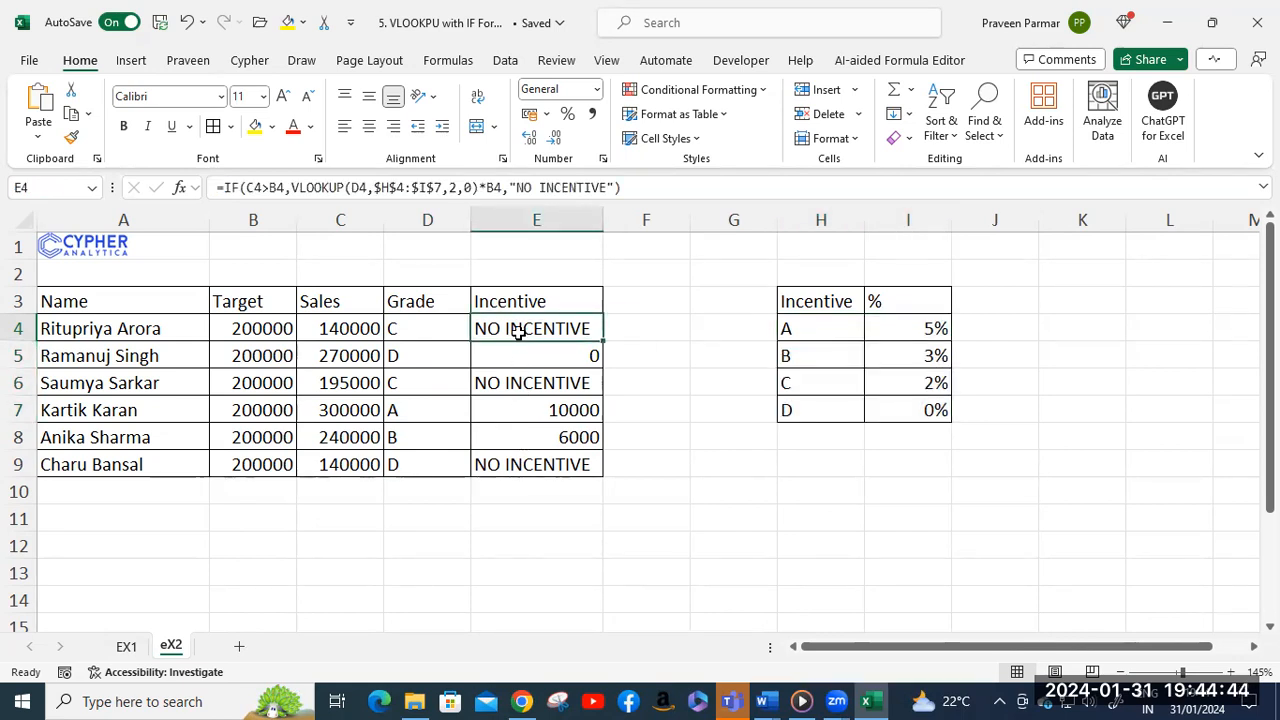
double_click(518, 332)
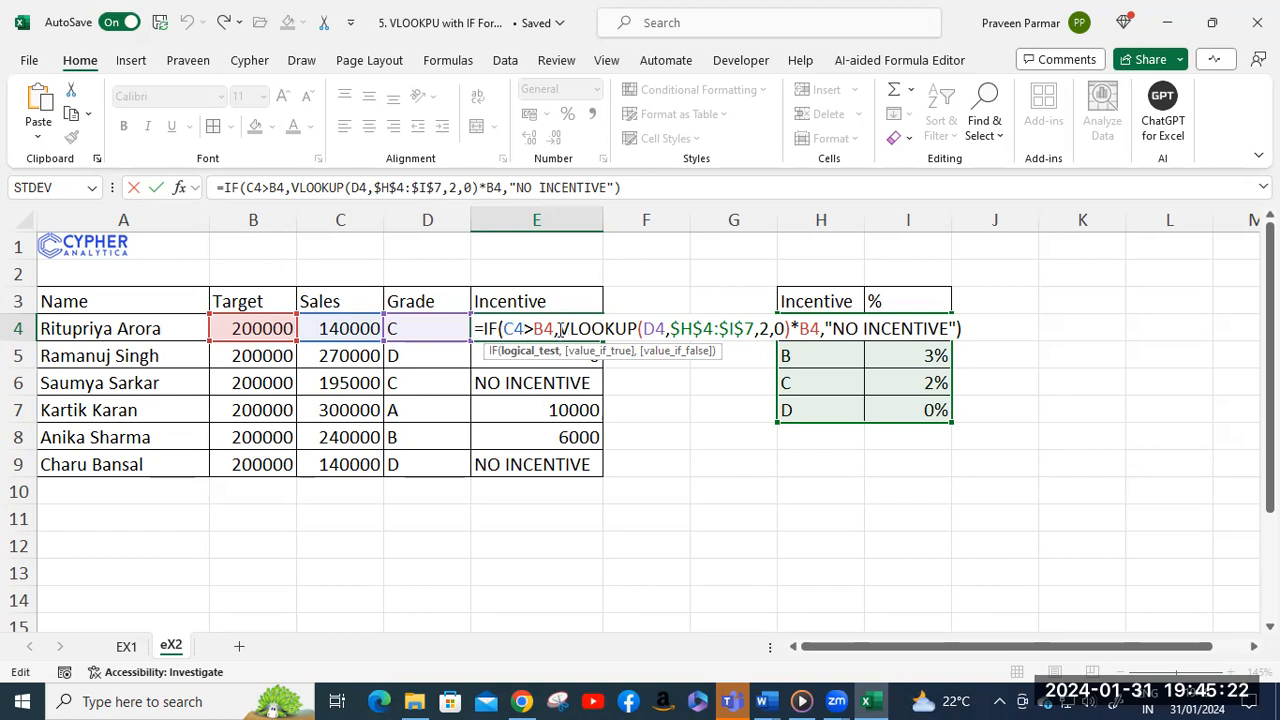
left_click_drag(558, 330, 793, 330)
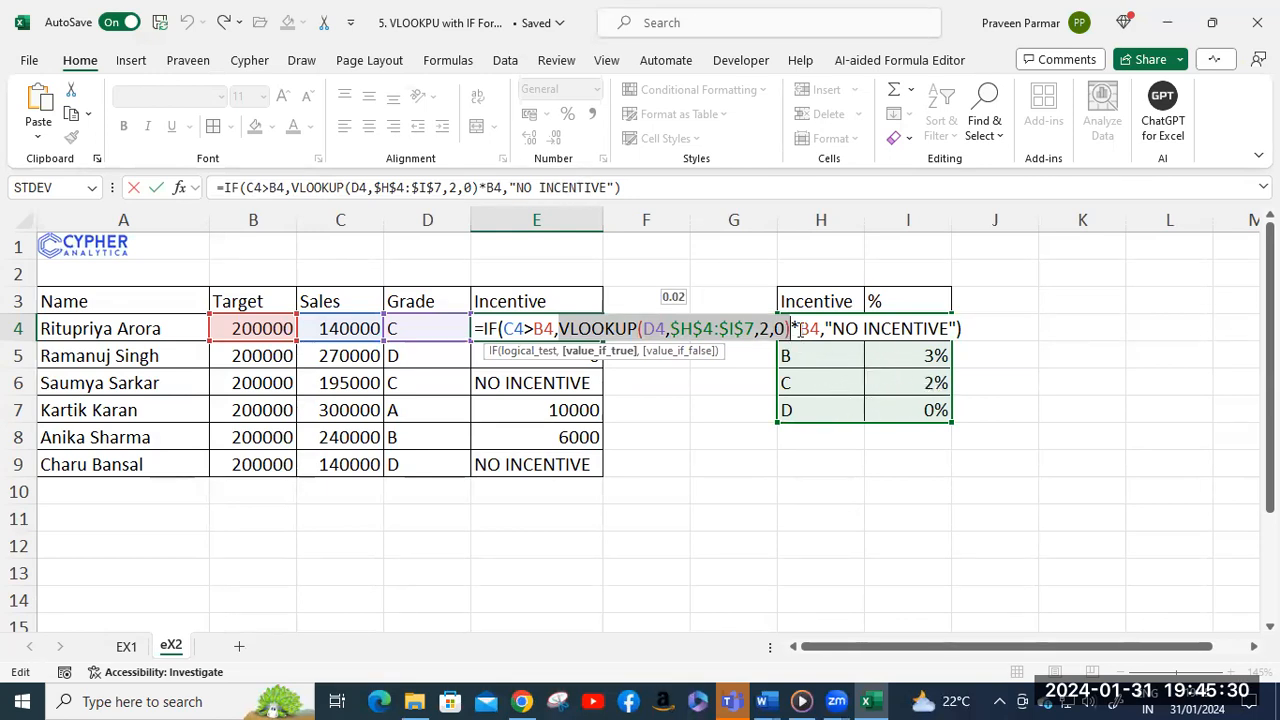
left_click(804, 330)
left_click_drag(803, 330, 822, 329)
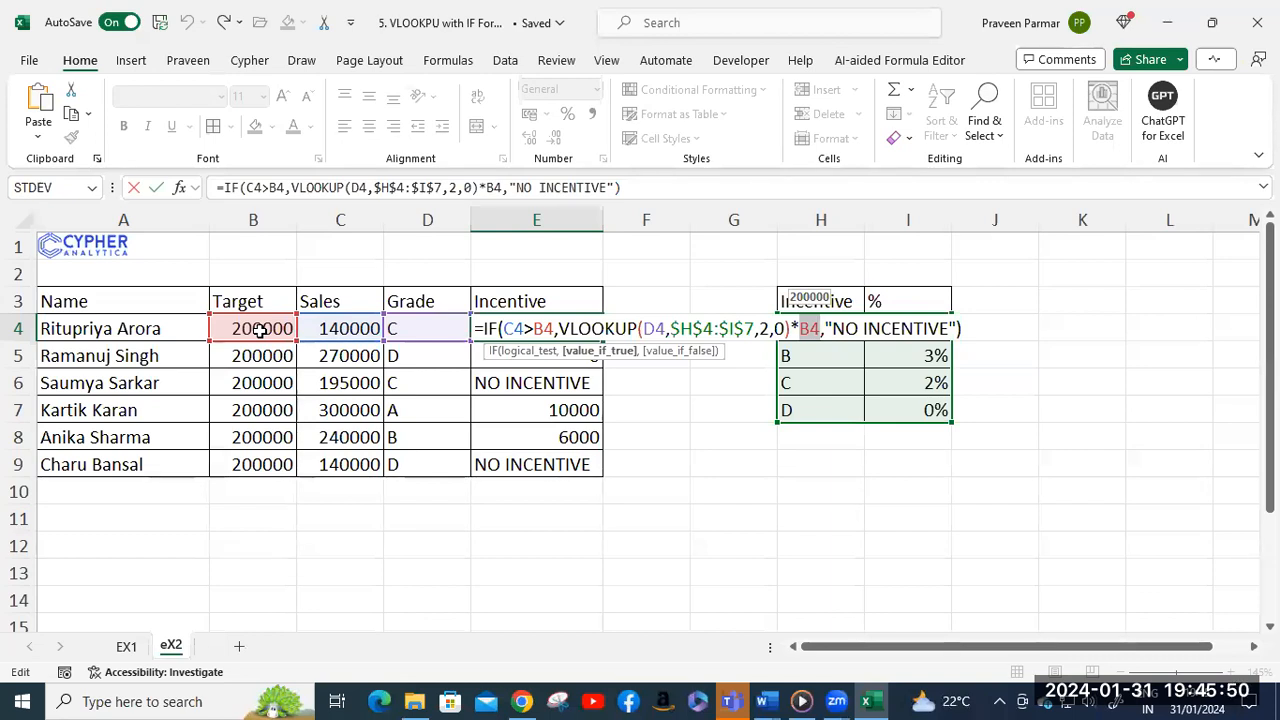
left_click(824, 331)
left_click_drag(825, 331, 950, 331)
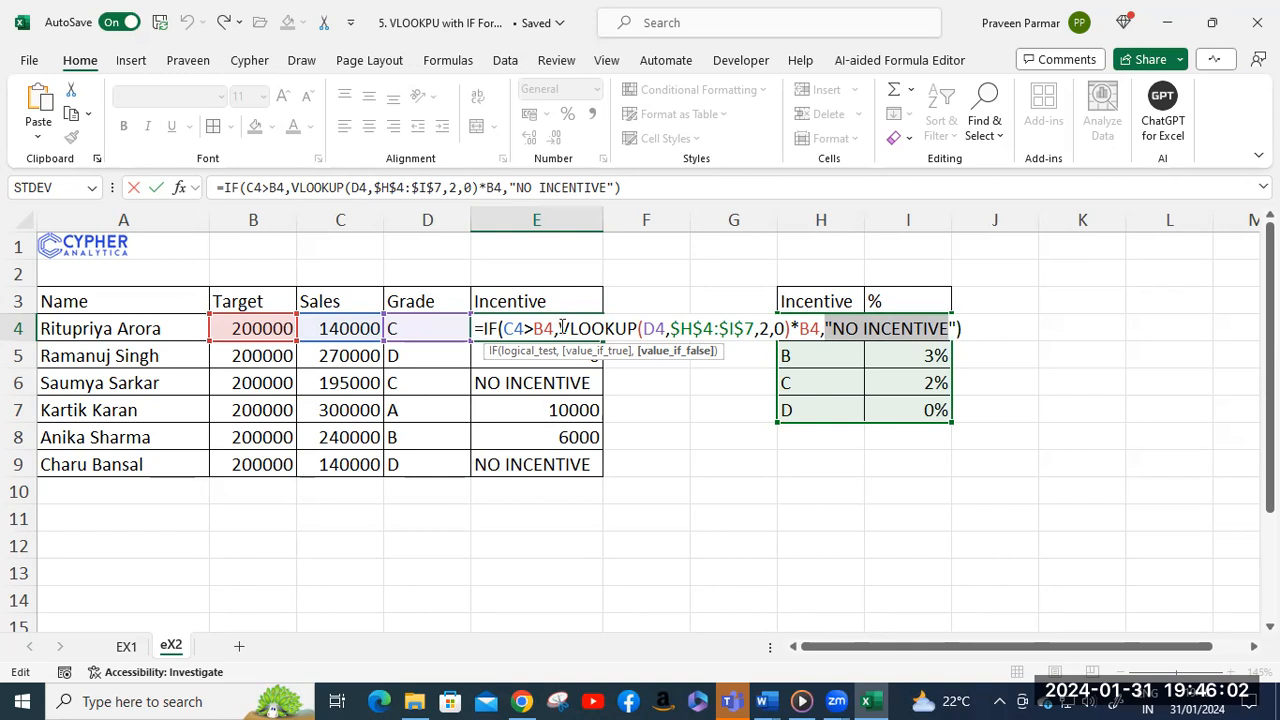
left_click(976, 332)
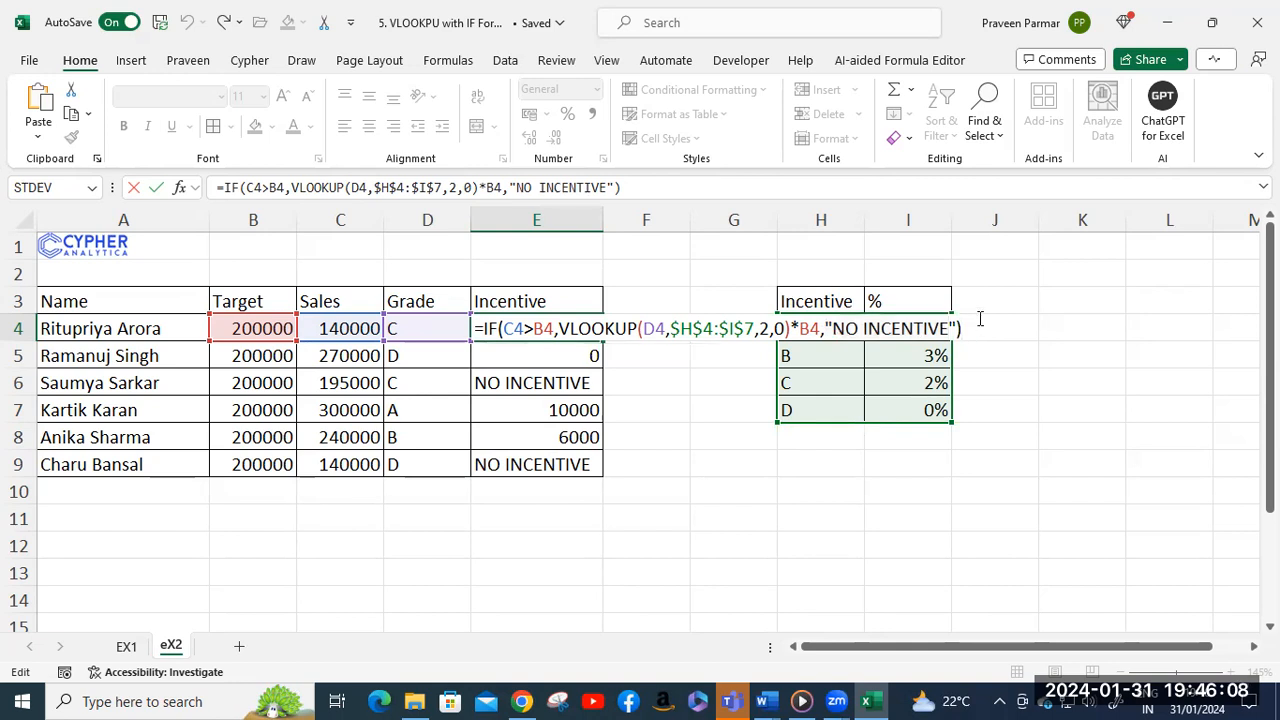
key("Return")
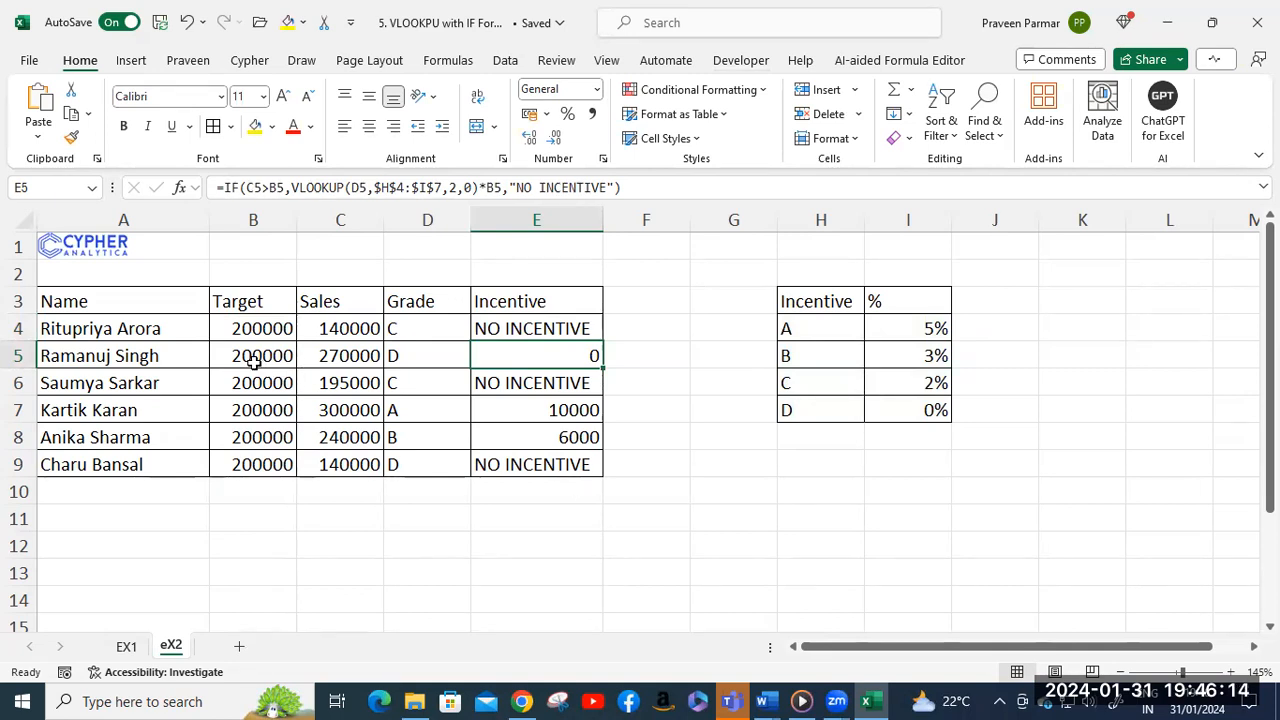
Trace the E5 incentive formula through row 5's sales, its grade and the D percentage, and compare it with row 7's grade and formula.
left_click(328, 360)
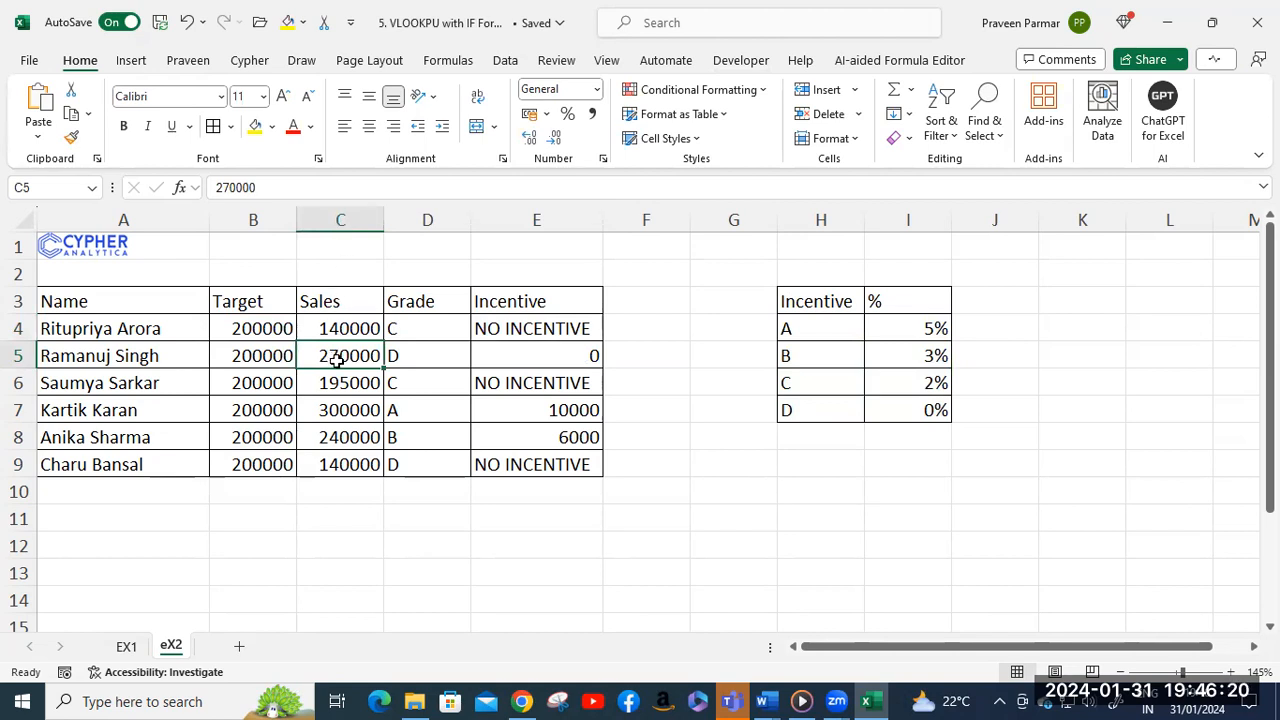
double_click(507, 357)
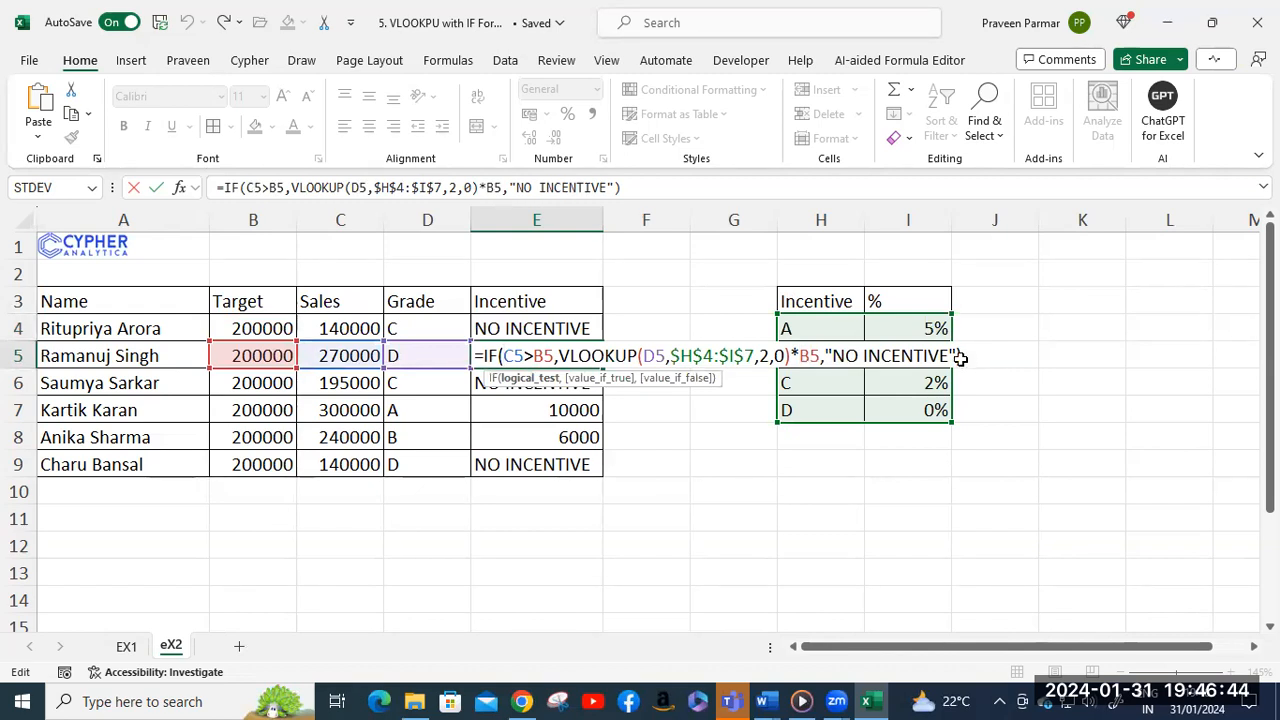
key("ctrl+Return")
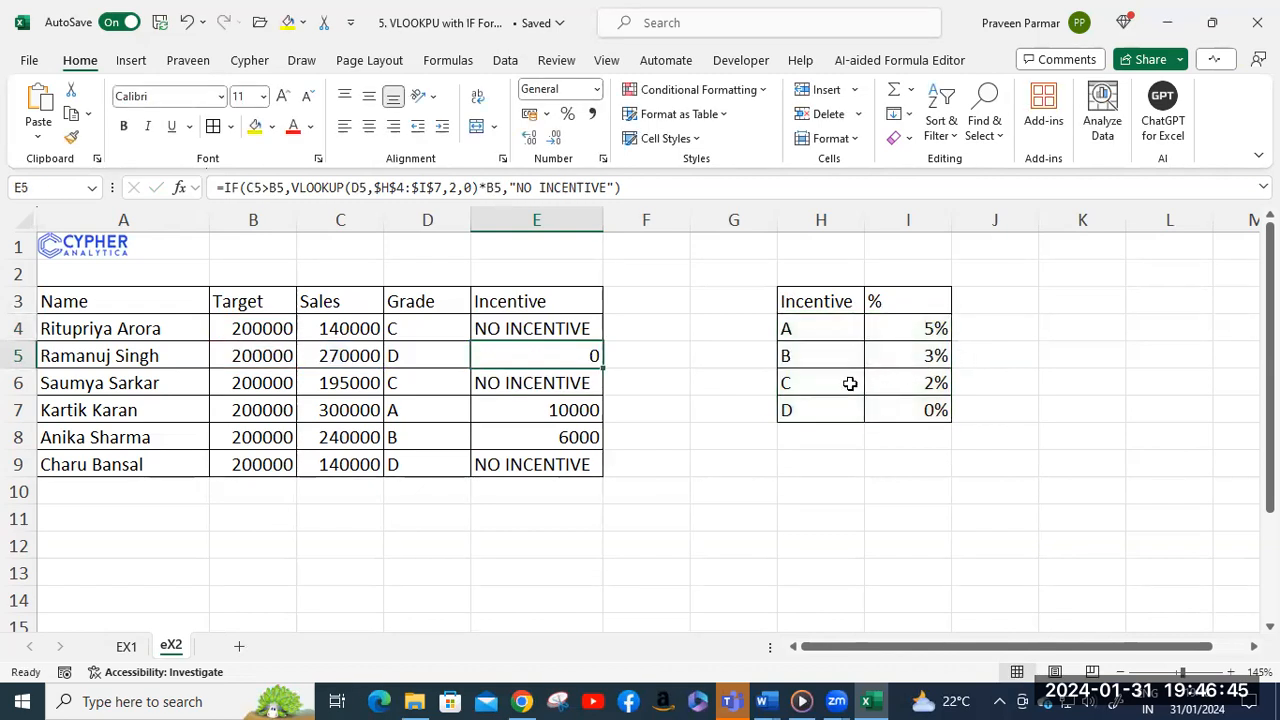
left_click(405, 355)
left_click(808, 413)
left_click(905, 410)
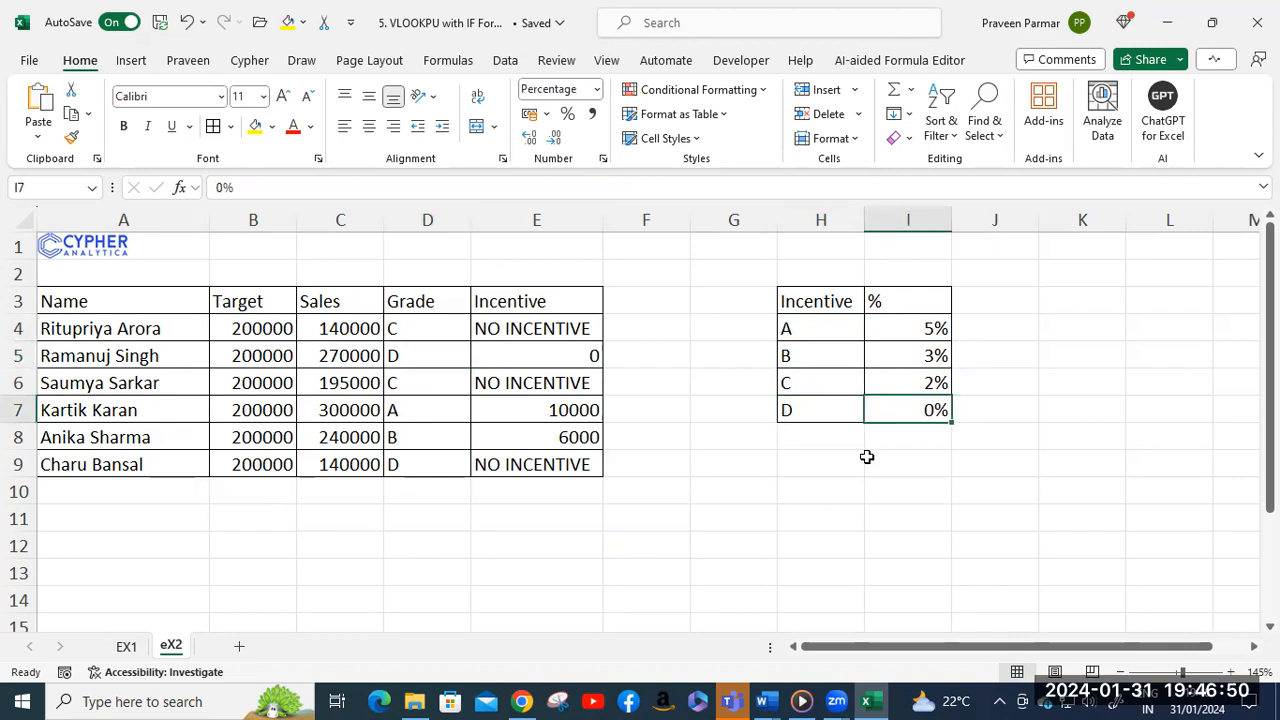
left_click(577, 360)
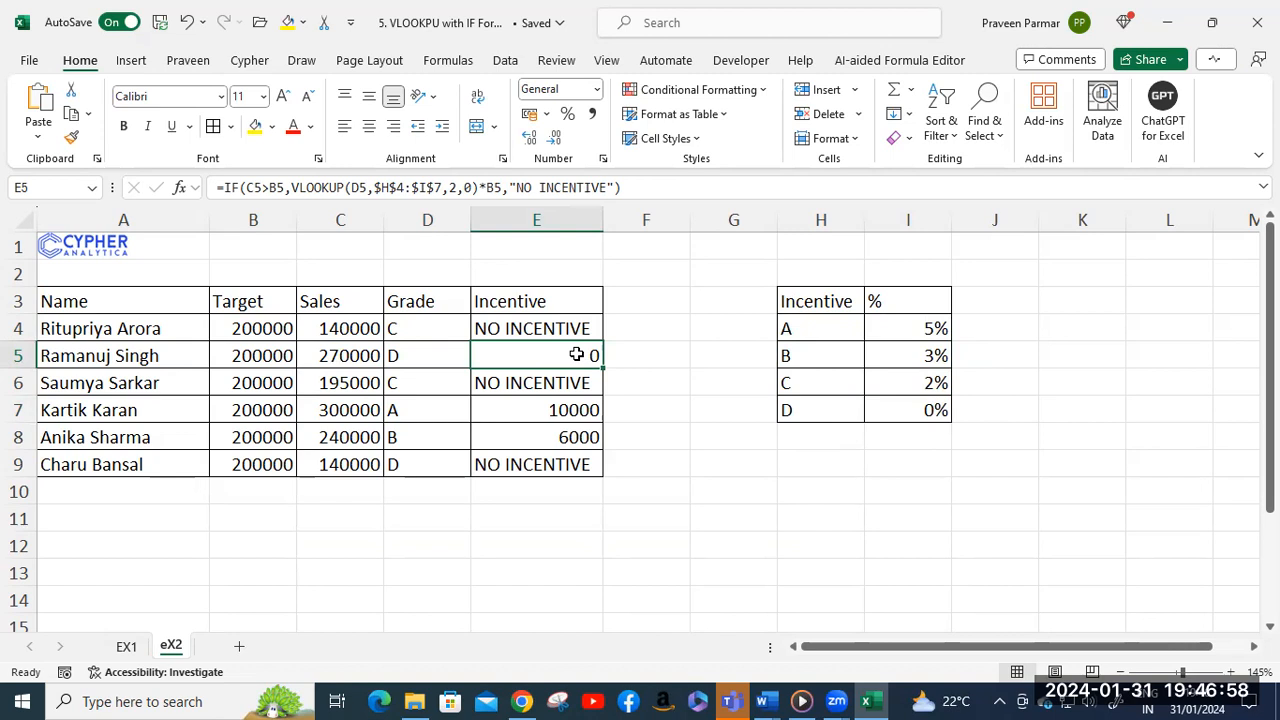
left_click(428, 357)
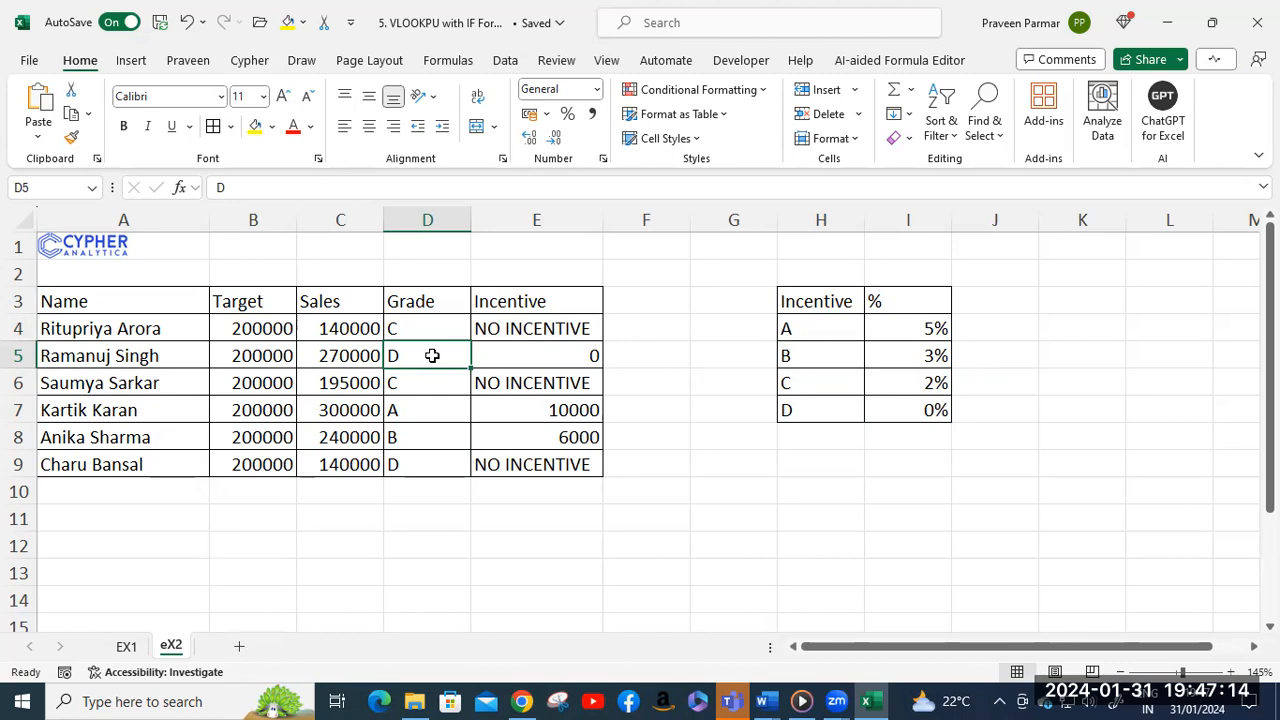
left_click(428, 411)
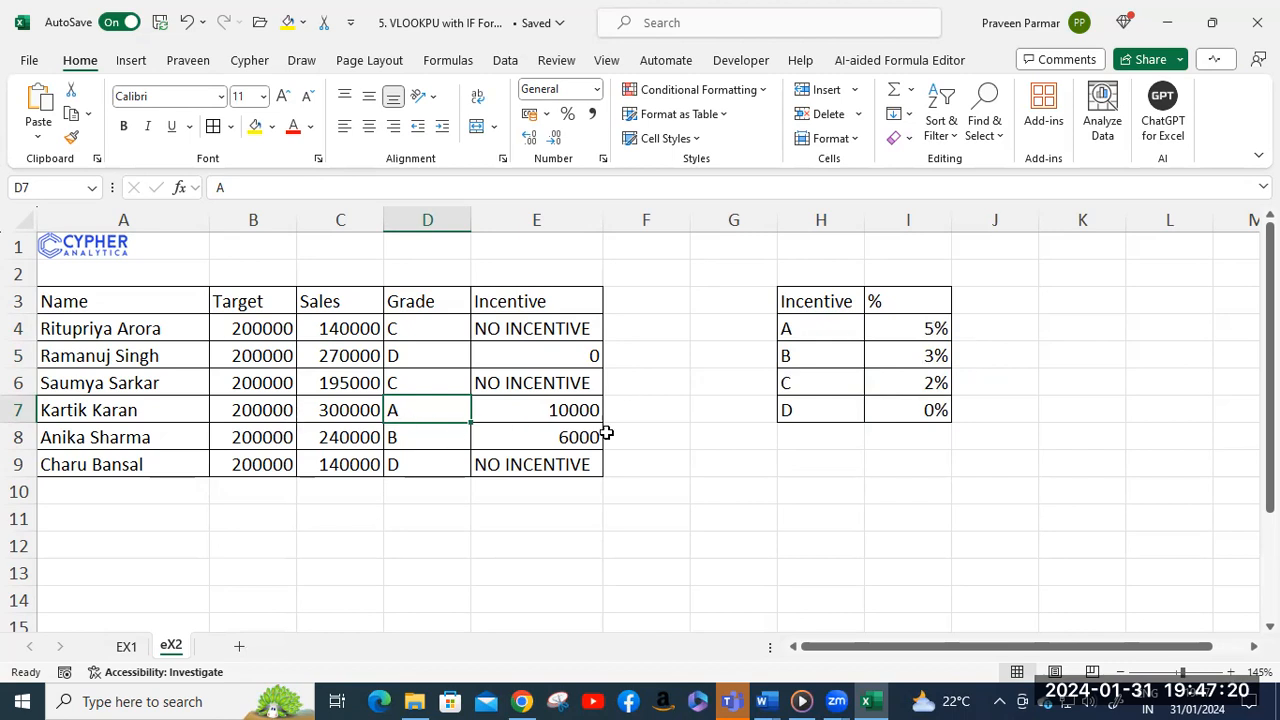
left_click(567, 410)
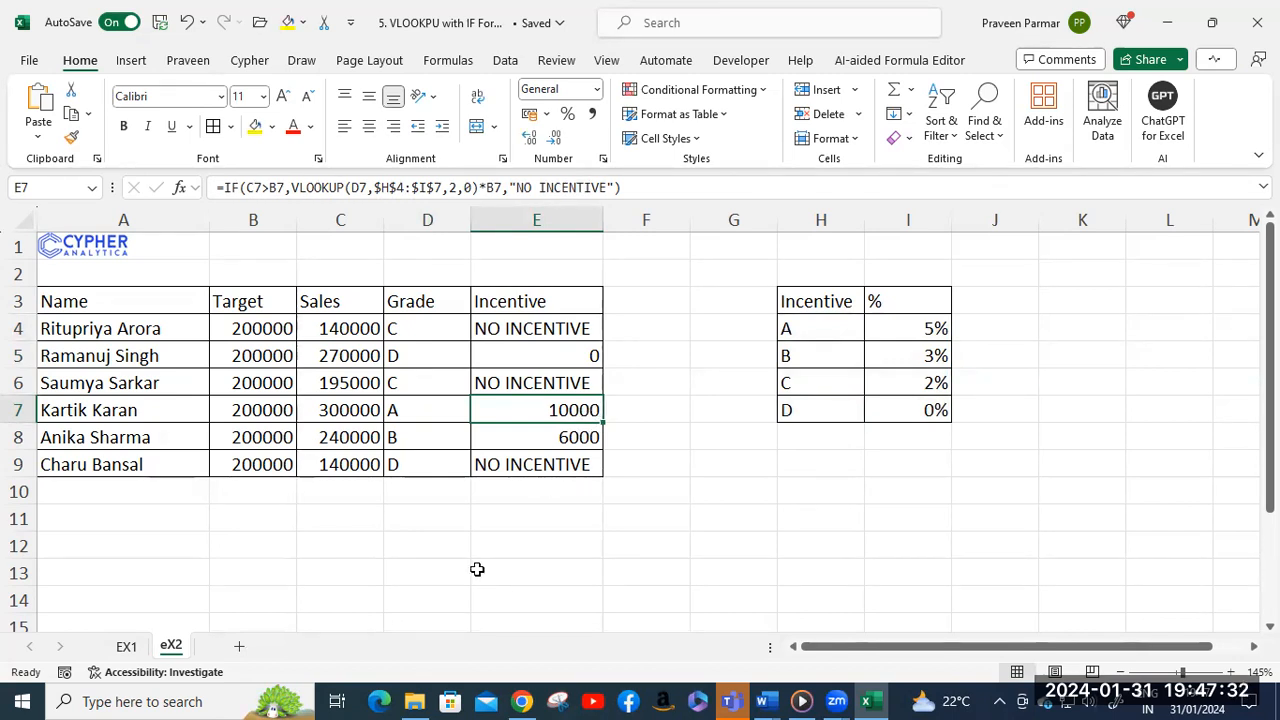
Begin an IF formula in E11 that tests whether sales in C4 exceed the target in B4.
left_click(510, 520)
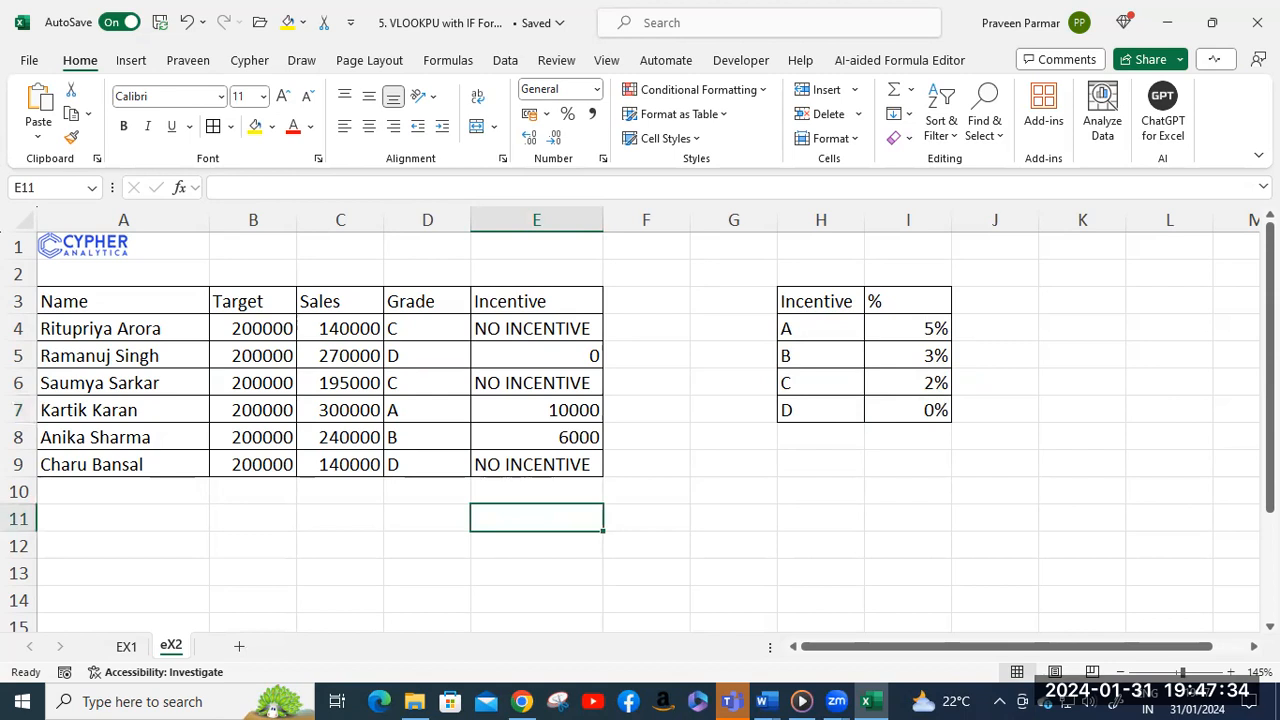
type("=")
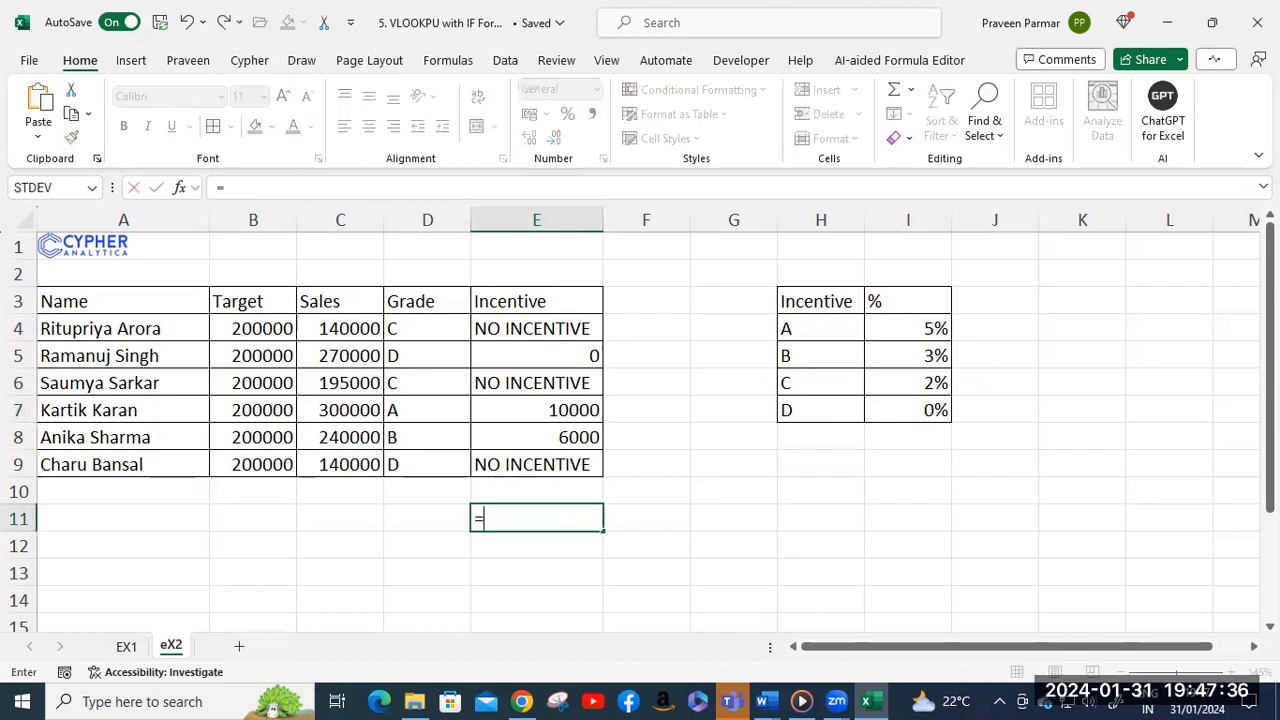
type("if")
key("Tab")
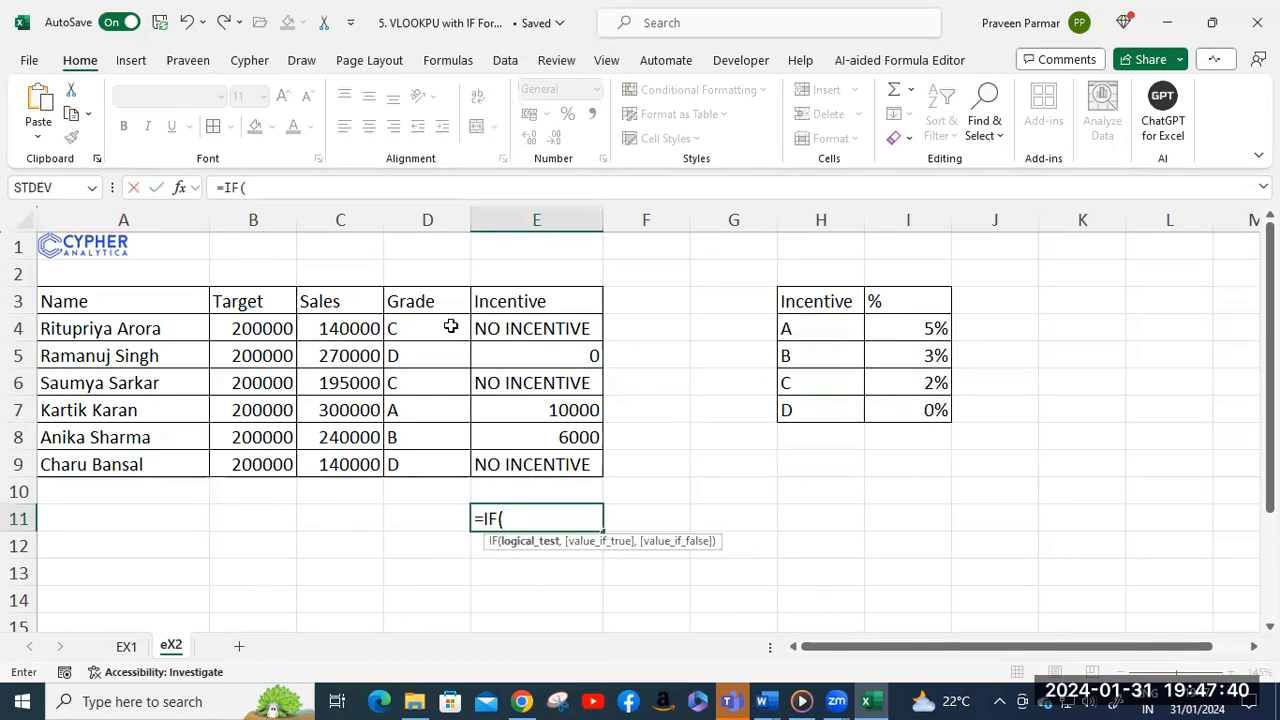
left_click(340, 332)
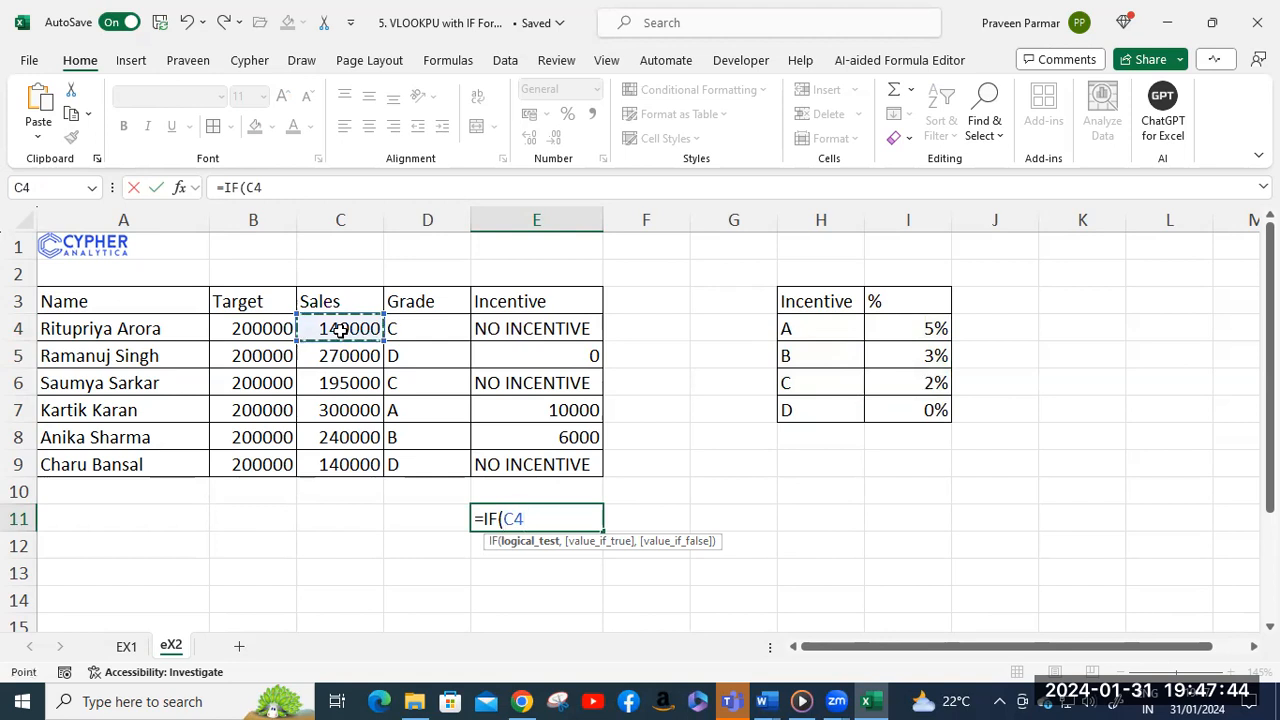
type(">")
left_click(263, 326)
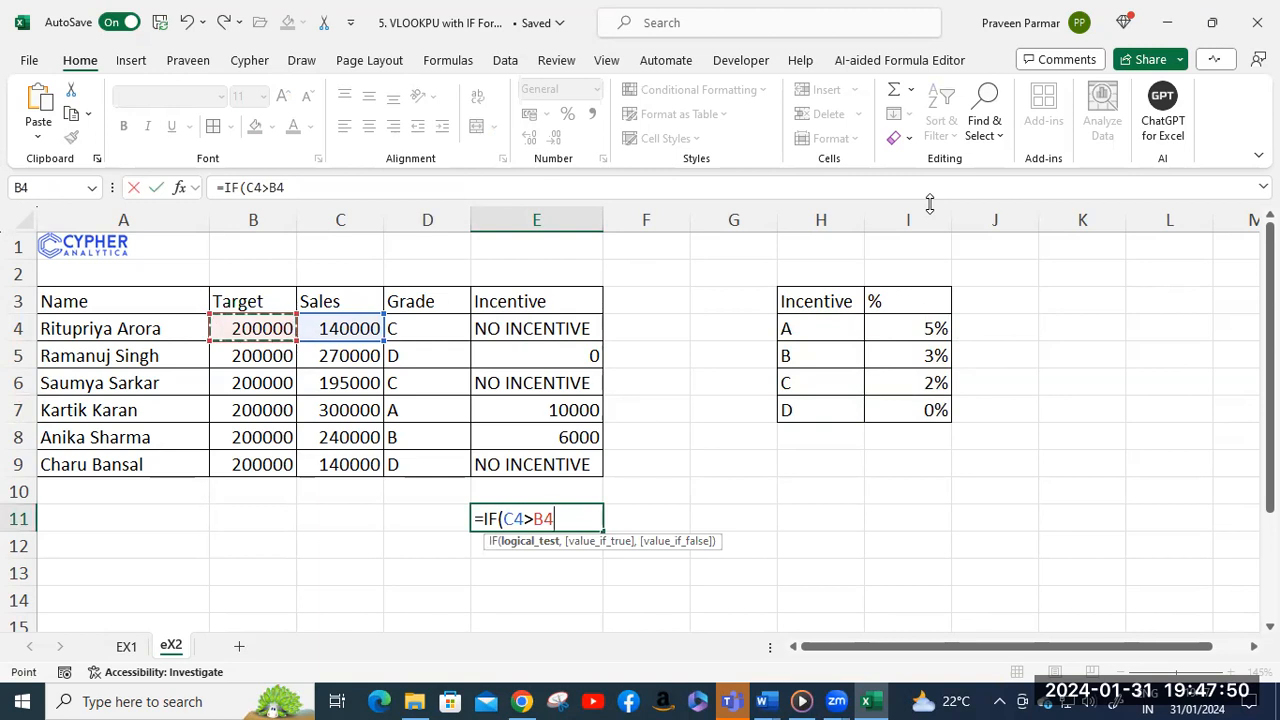
Add a VLOOKUP of D4 in the absolute range $H$3:$I$7, column 2 with exact match 0, as the IF's true value.
type(",vlo")
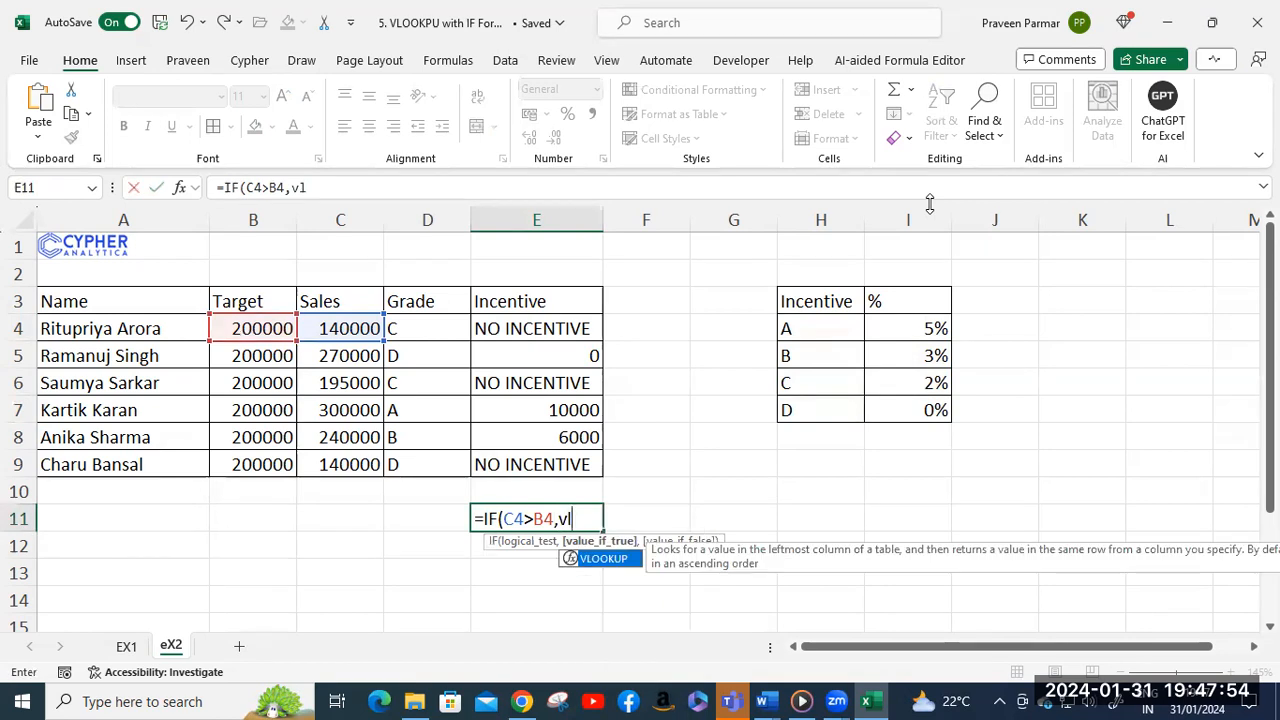
key("Tab")
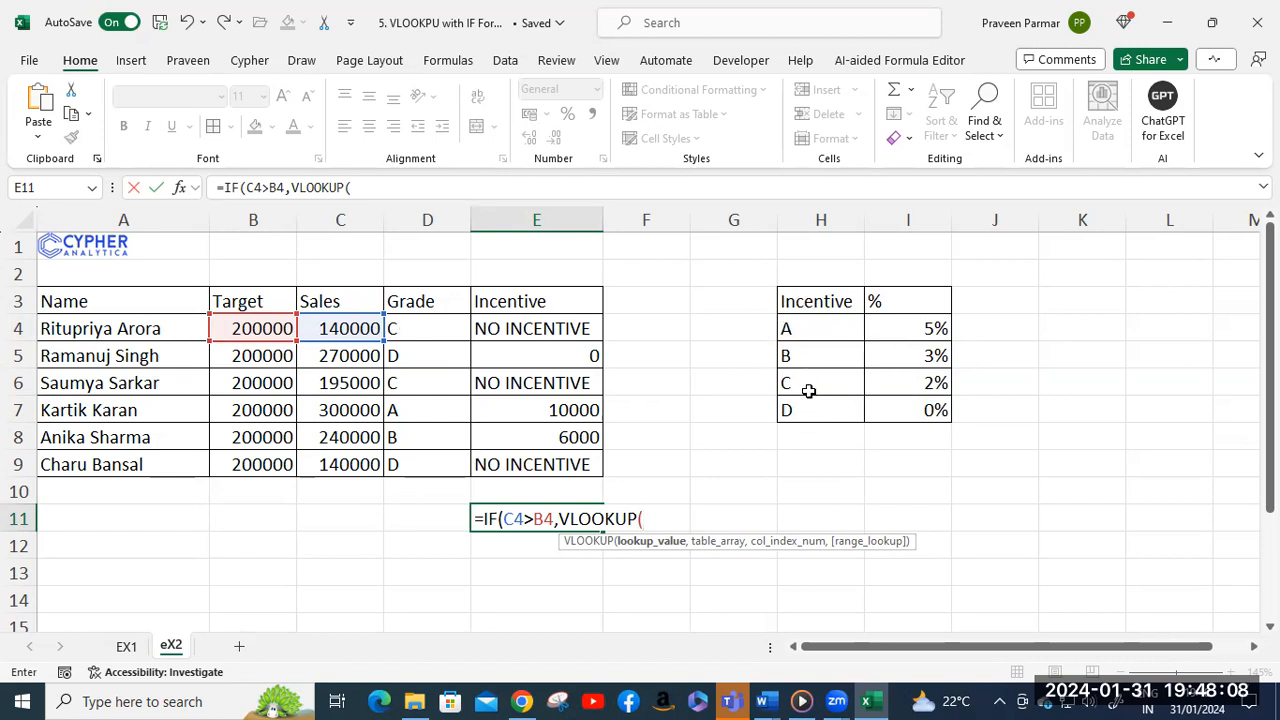
left_click(430, 333)
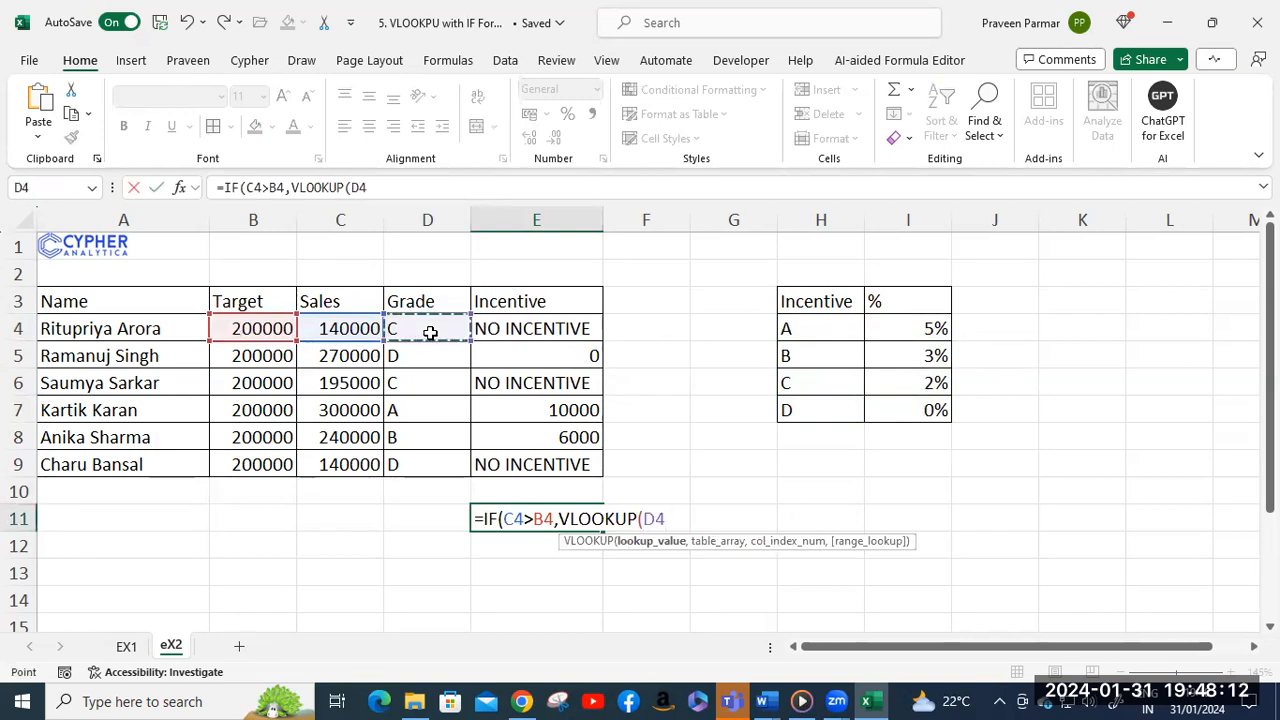
type(",")
left_click(822, 300)
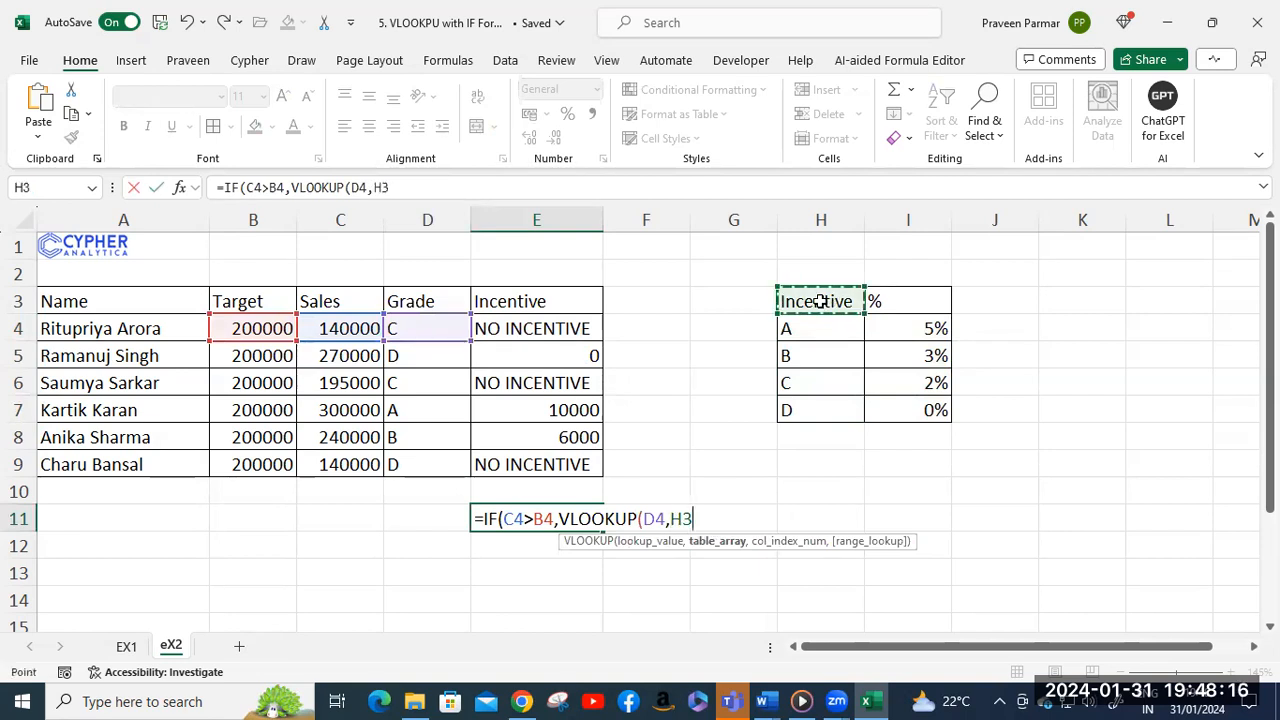
left_click_drag(931, 404, 931, 401)
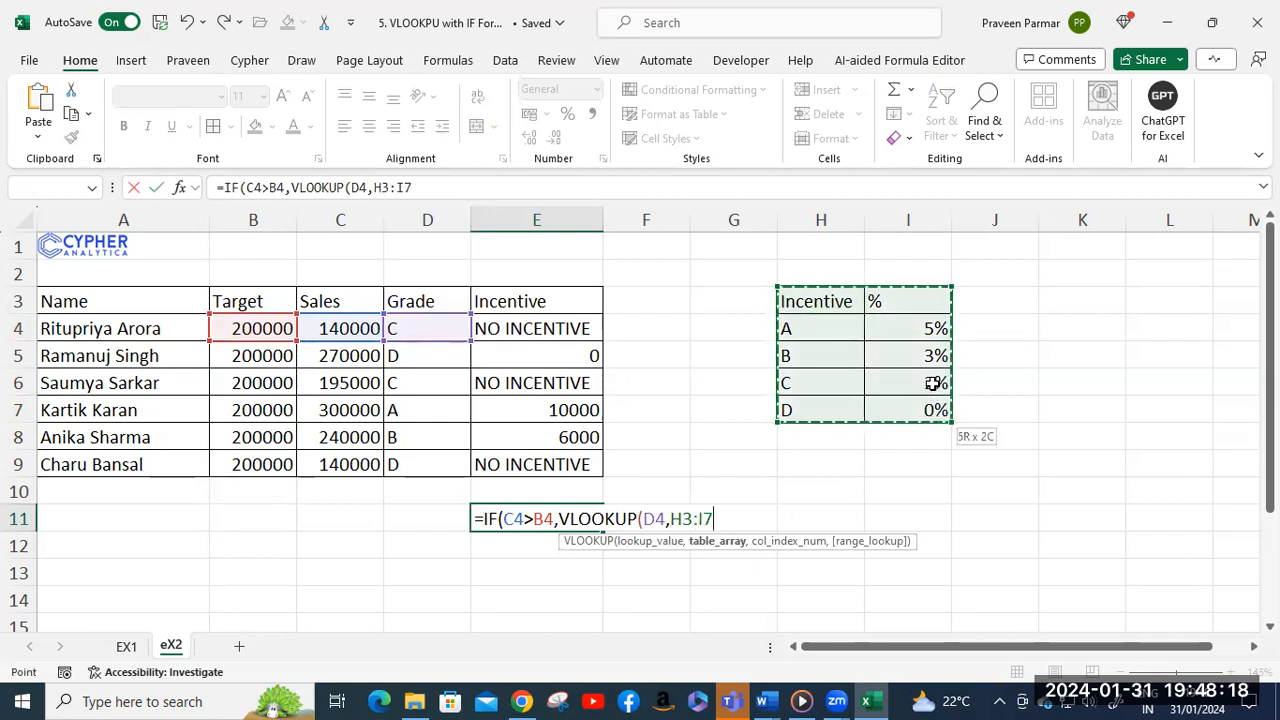
key("F4")
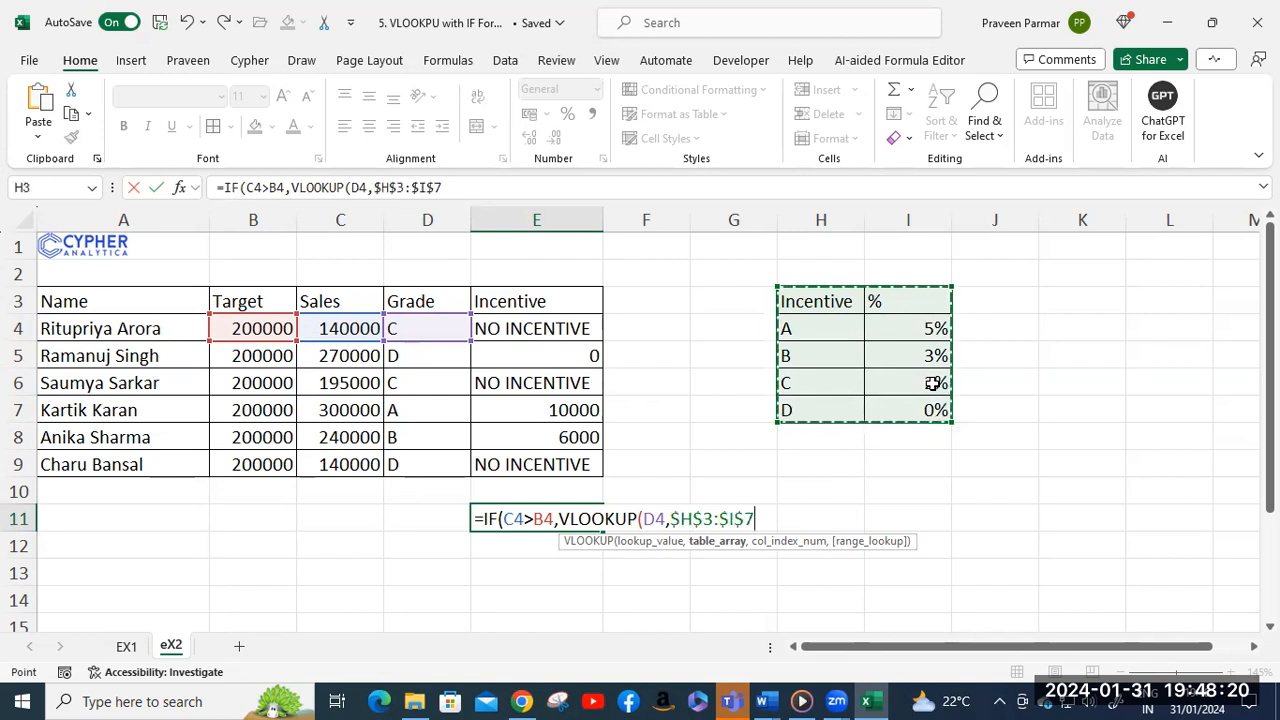
type(",")
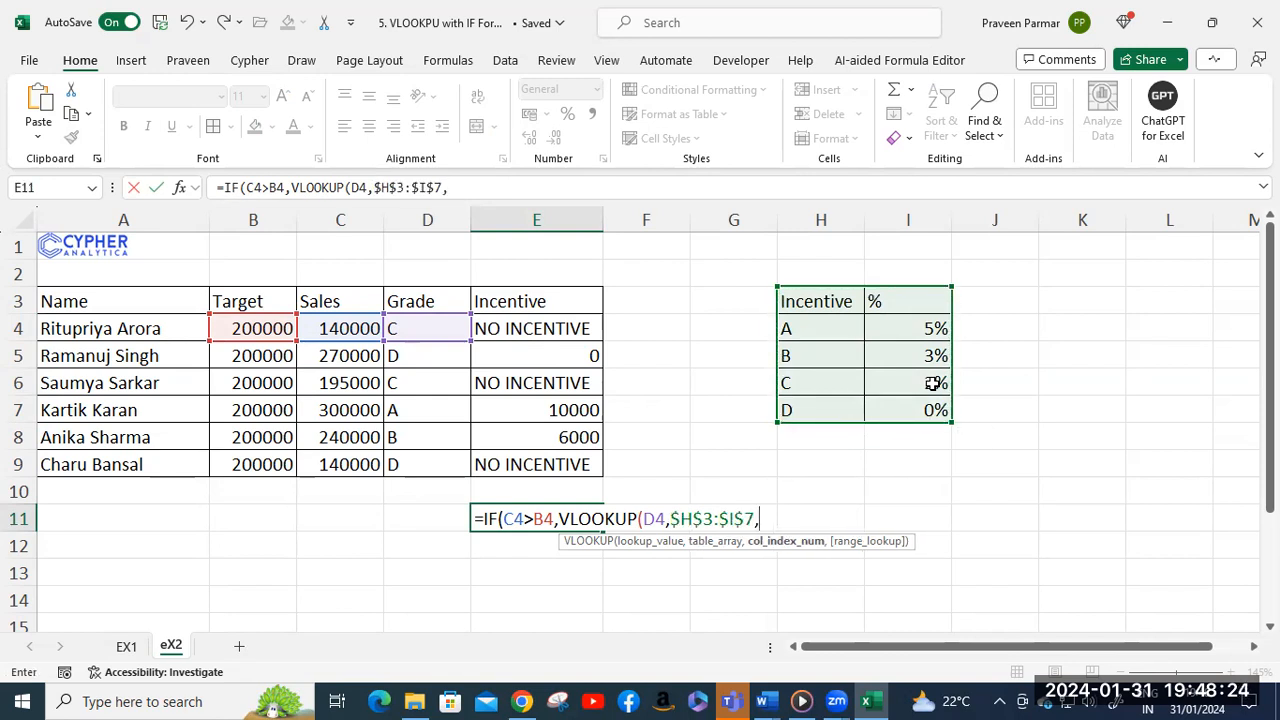
type("2,")
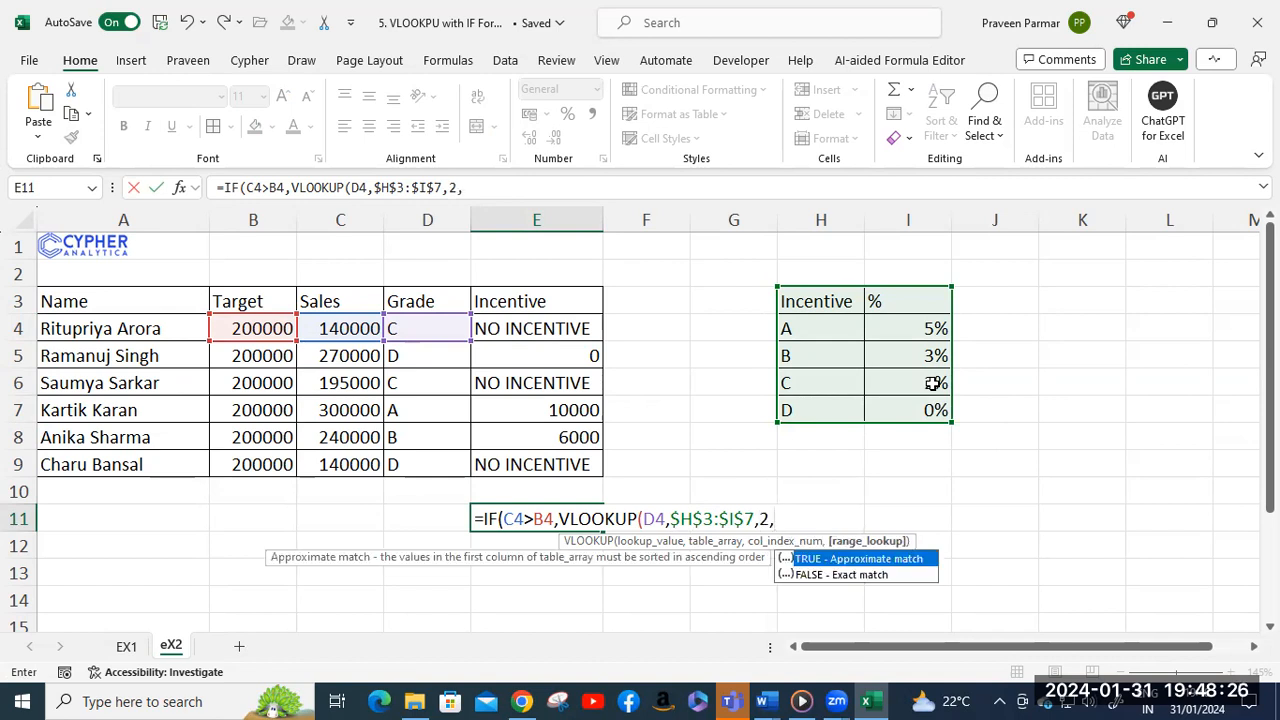
type("0)")
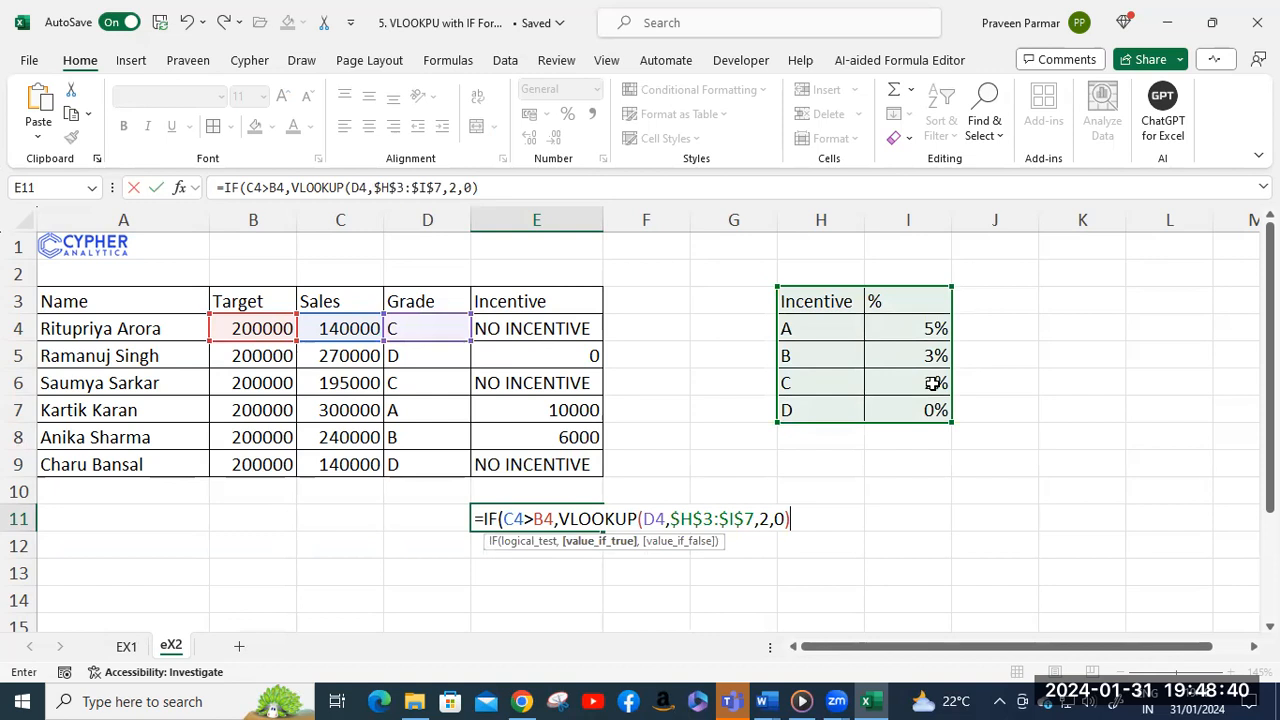
Add "No Incentive" as the false value of the IF formula in E11 and close the function.
type(",")
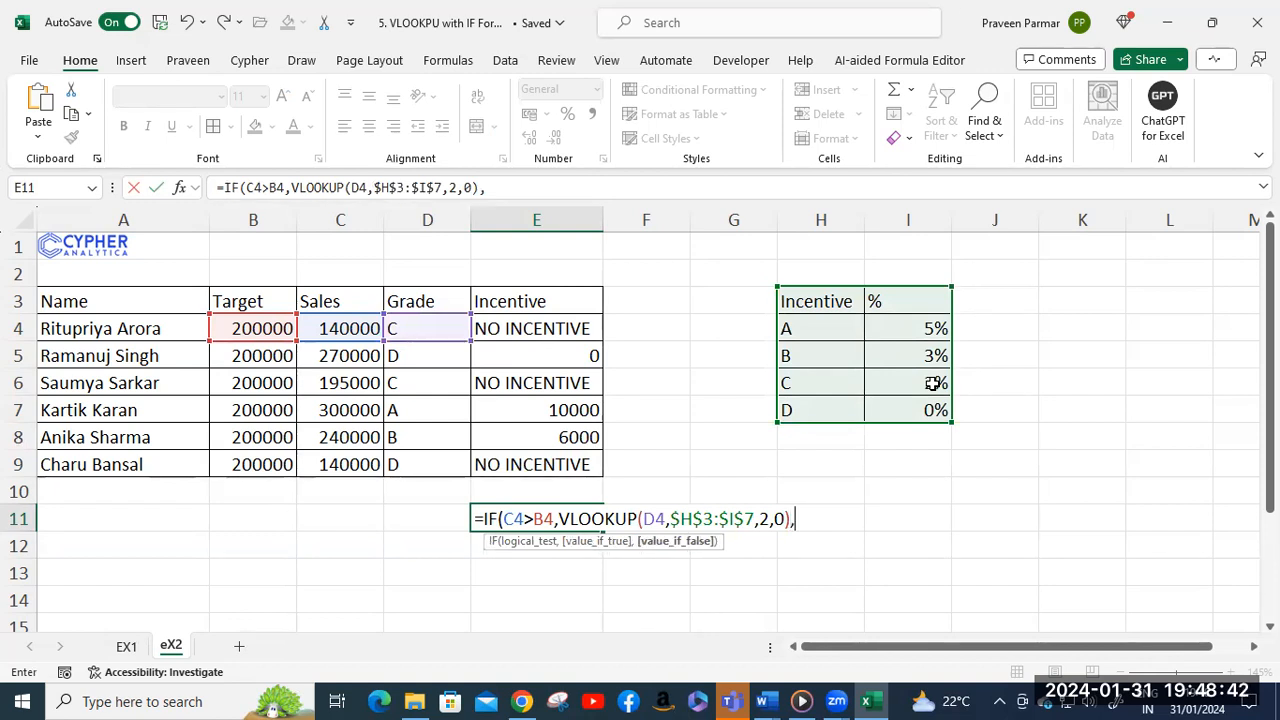
type("\"N")
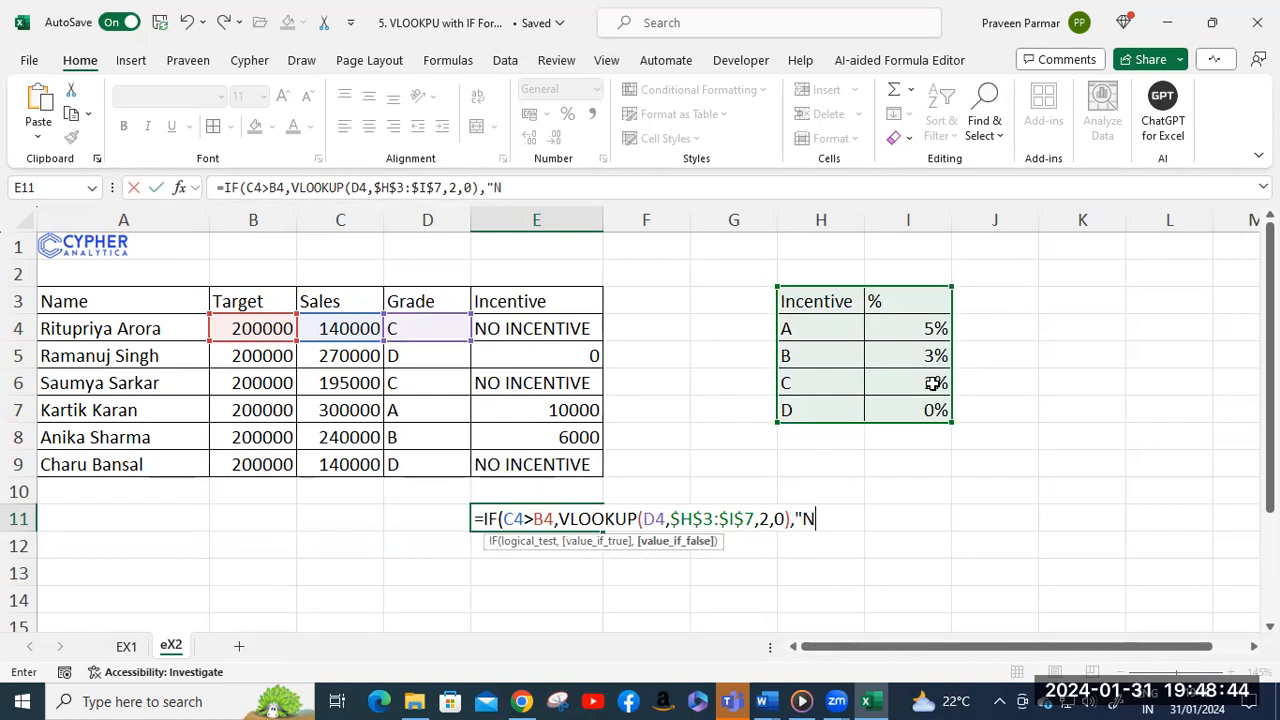
type("o Incentive")
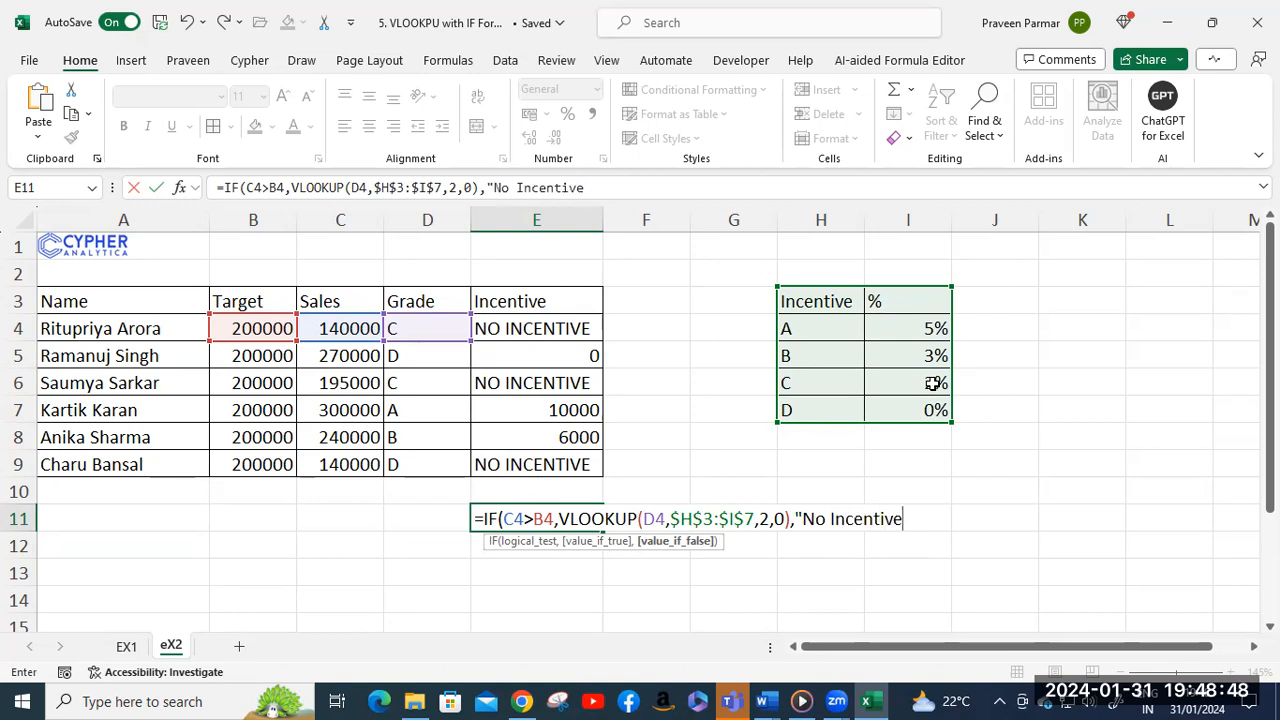
type("\")")
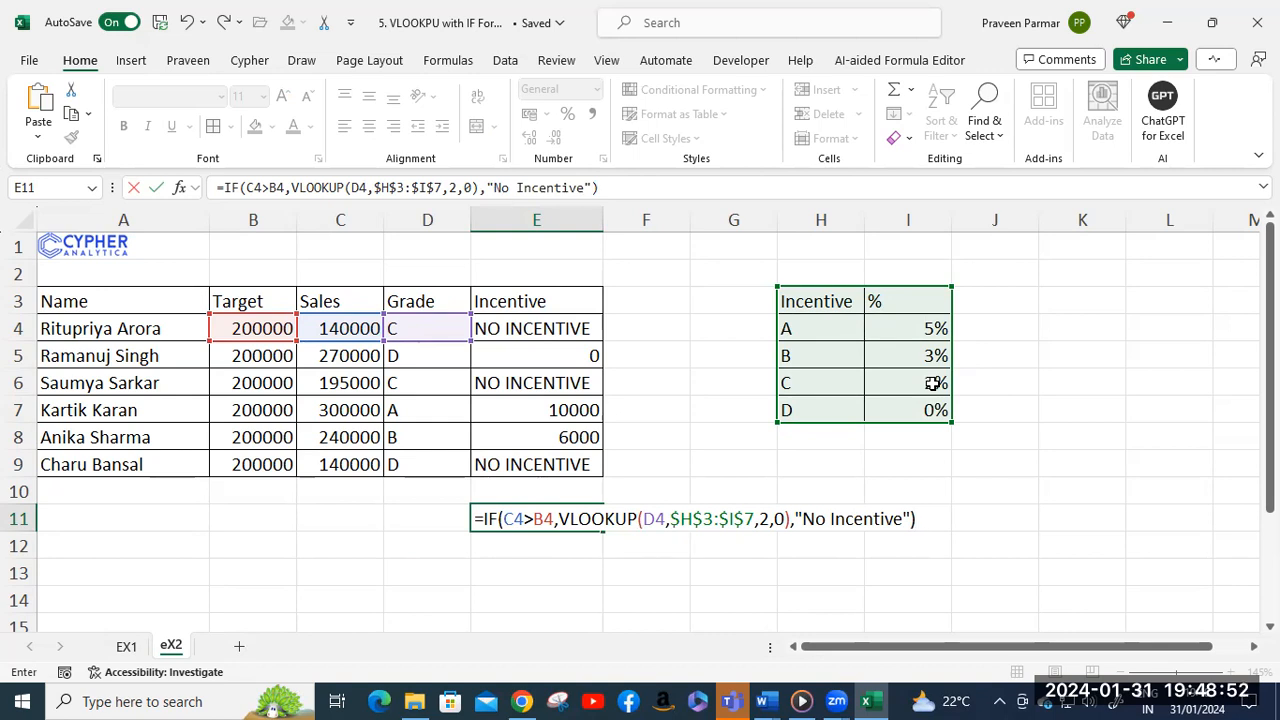
Multiply the VLOOKUP result in E11 by the target in B4, commit the formula and reselect the cell.
left_click(793, 520)
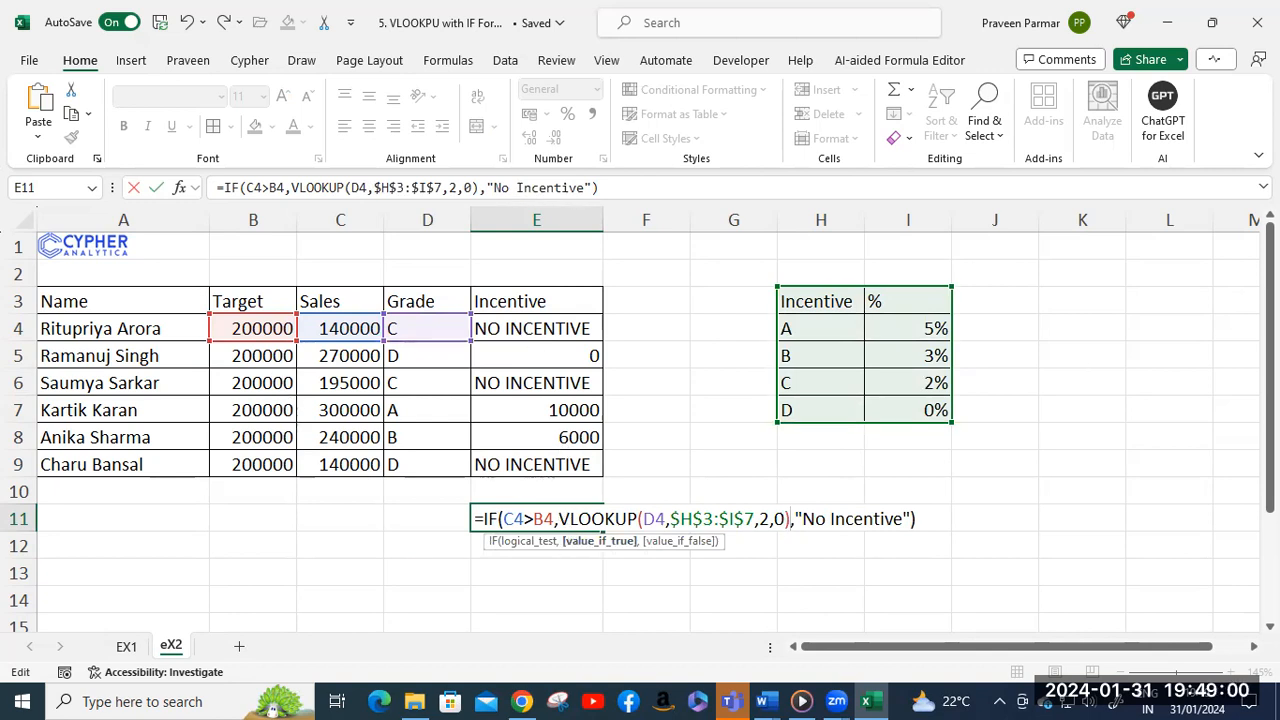
type("*")
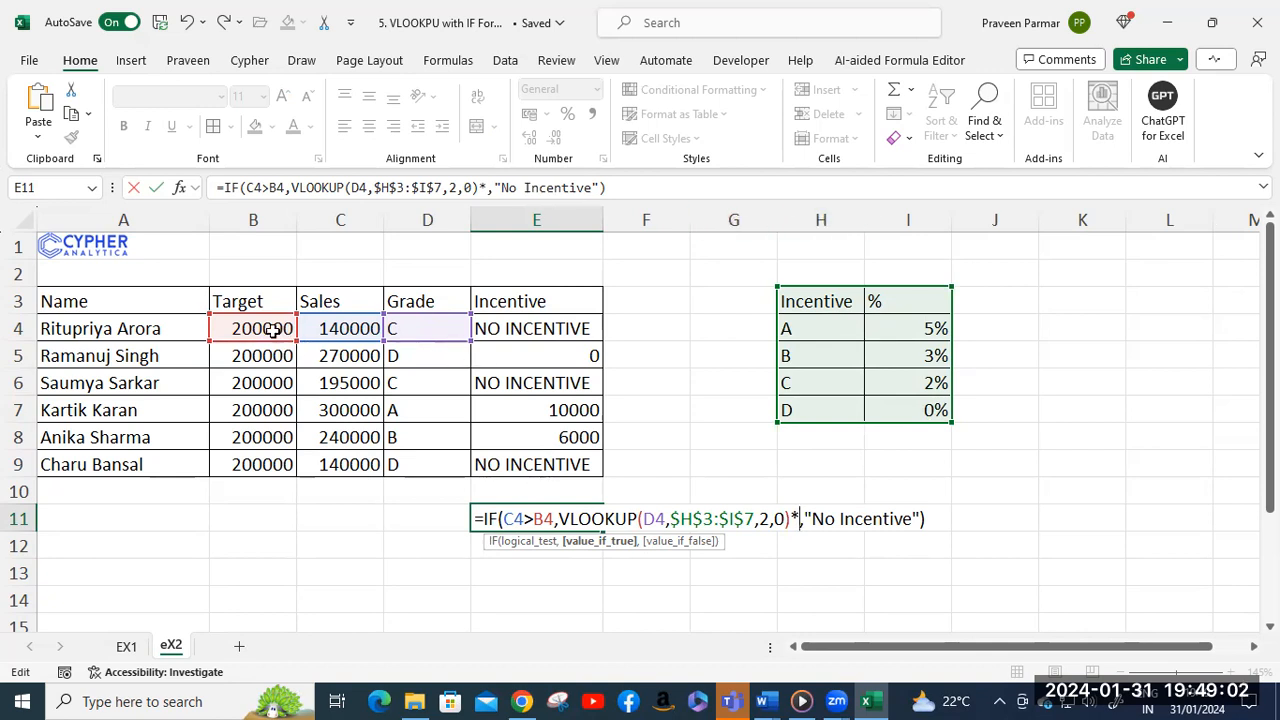
left_click(265, 329)
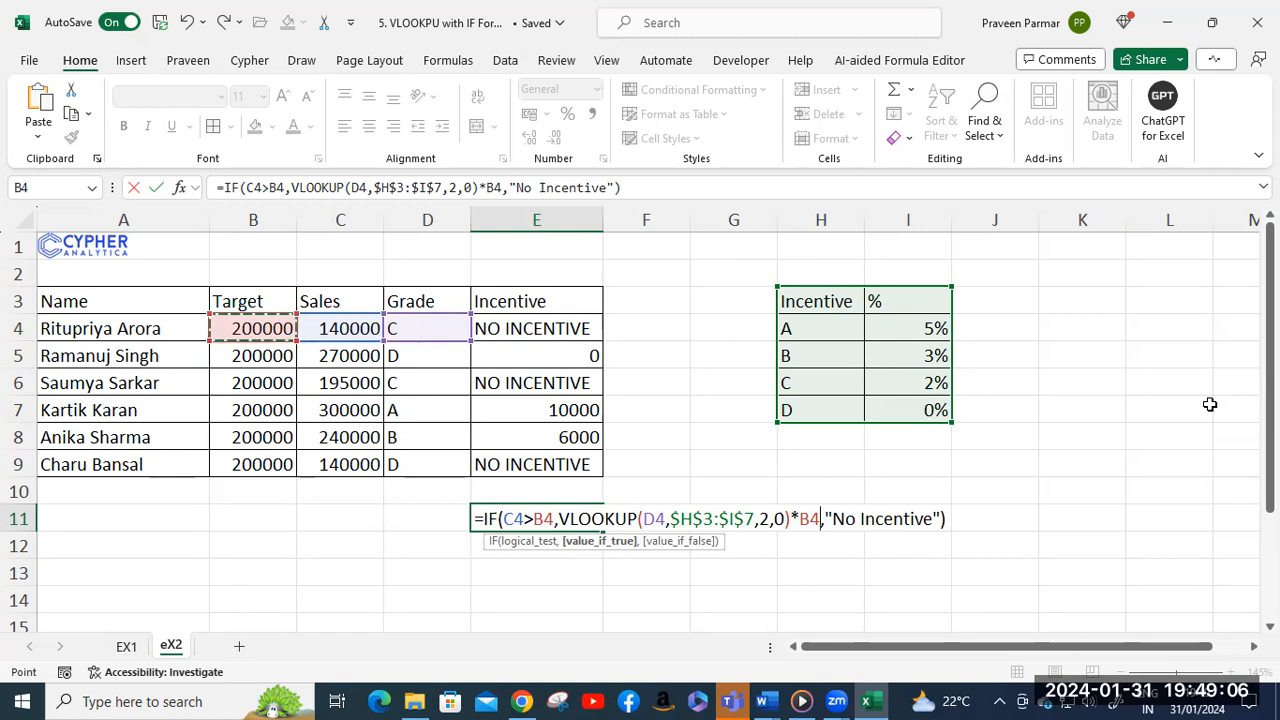
key("Return")
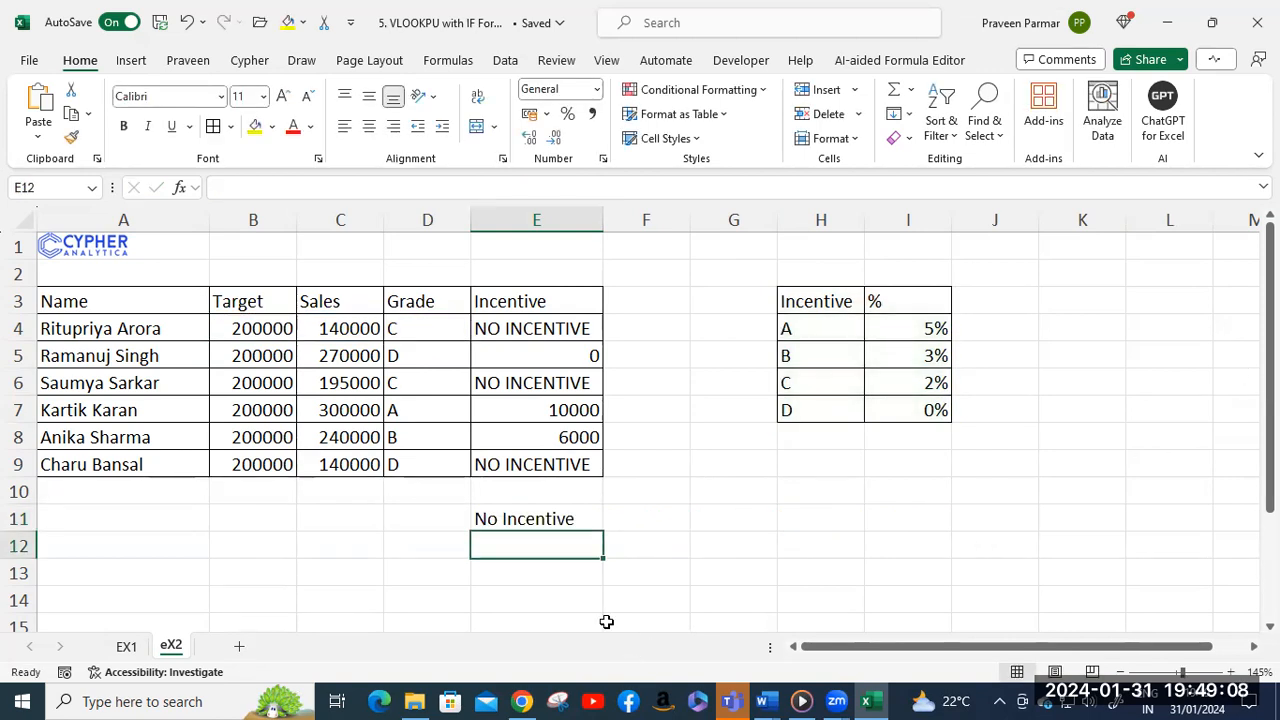
left_click(521, 522)
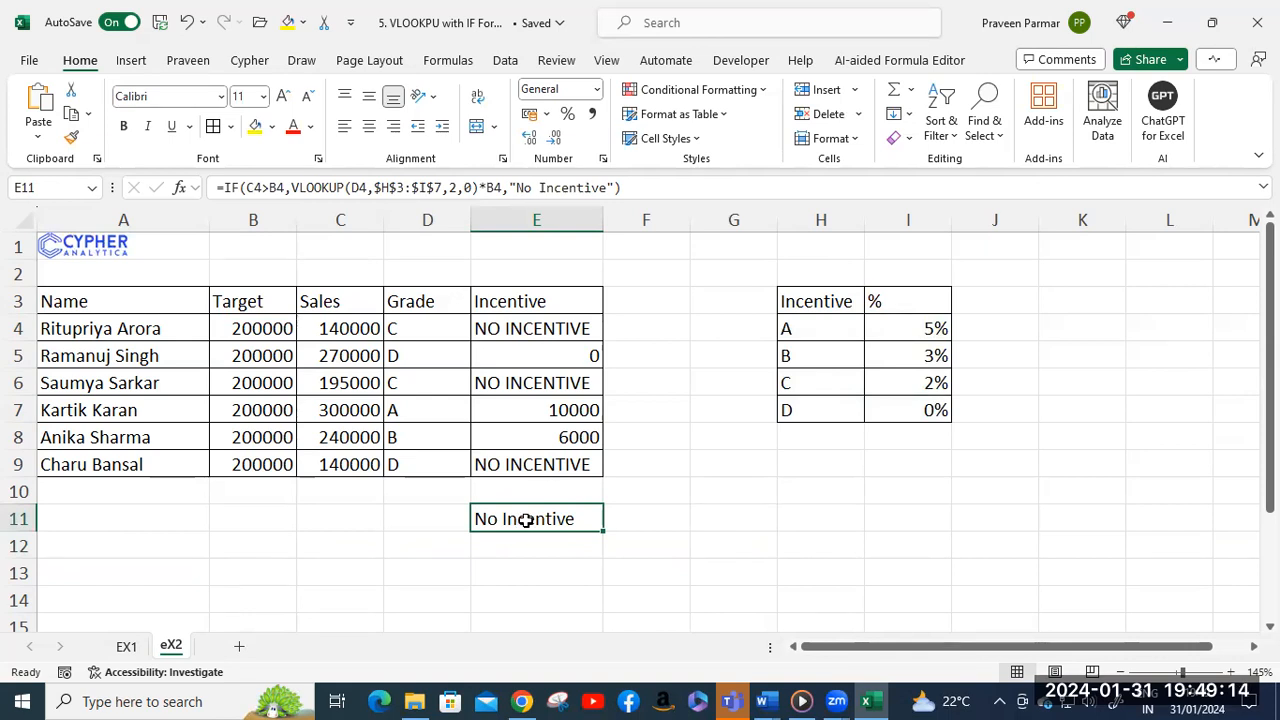
Open workbook 6, "VLOOKUP to get Complete Records", from the 3. Excel Lookup Functions folder and skim its Full Record sheet.
left_click(1167, 22)
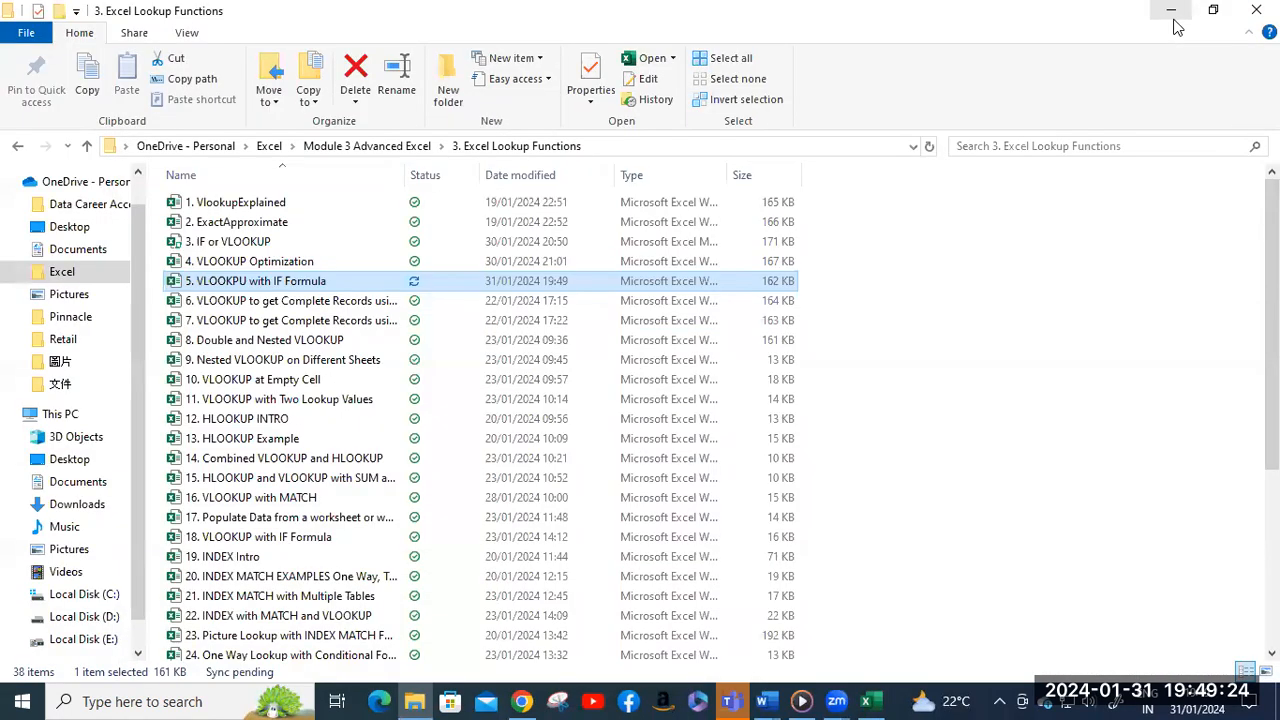
double_click(255, 302)
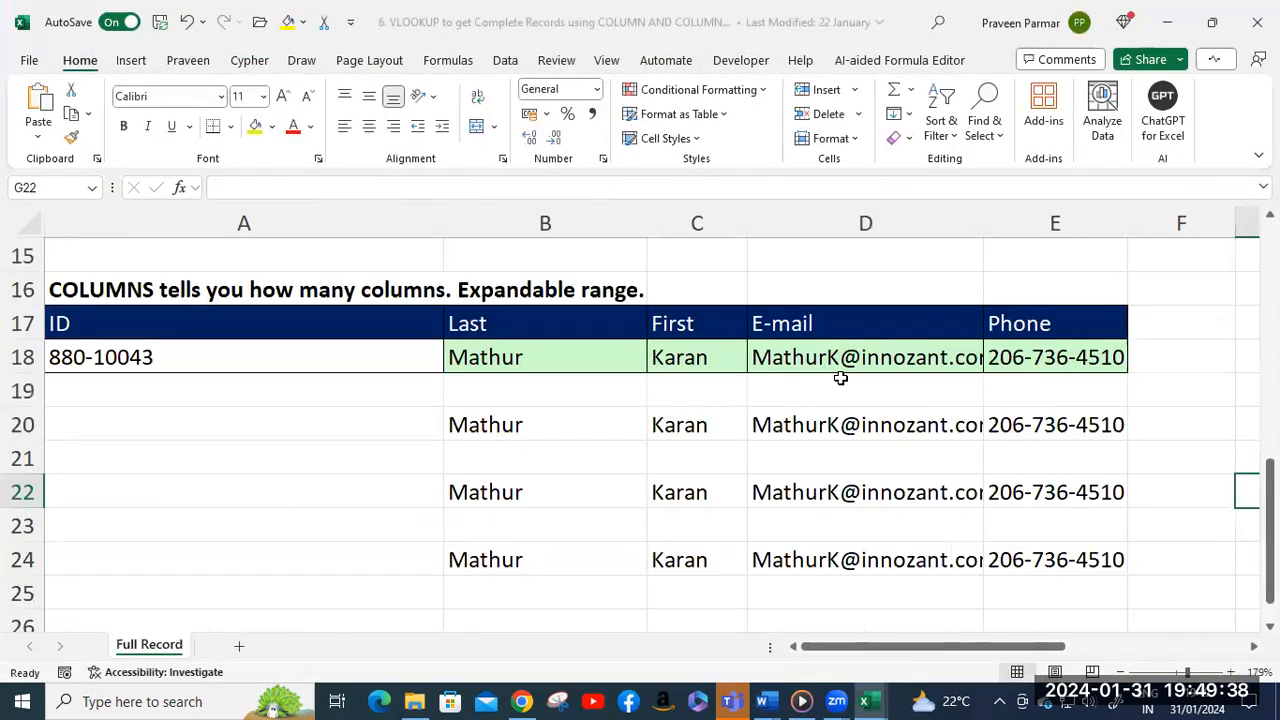
scroll(840, 374, "down", 1)
scroll(840, 370, "down", 2)
scroll(840, 370, "up", 8)
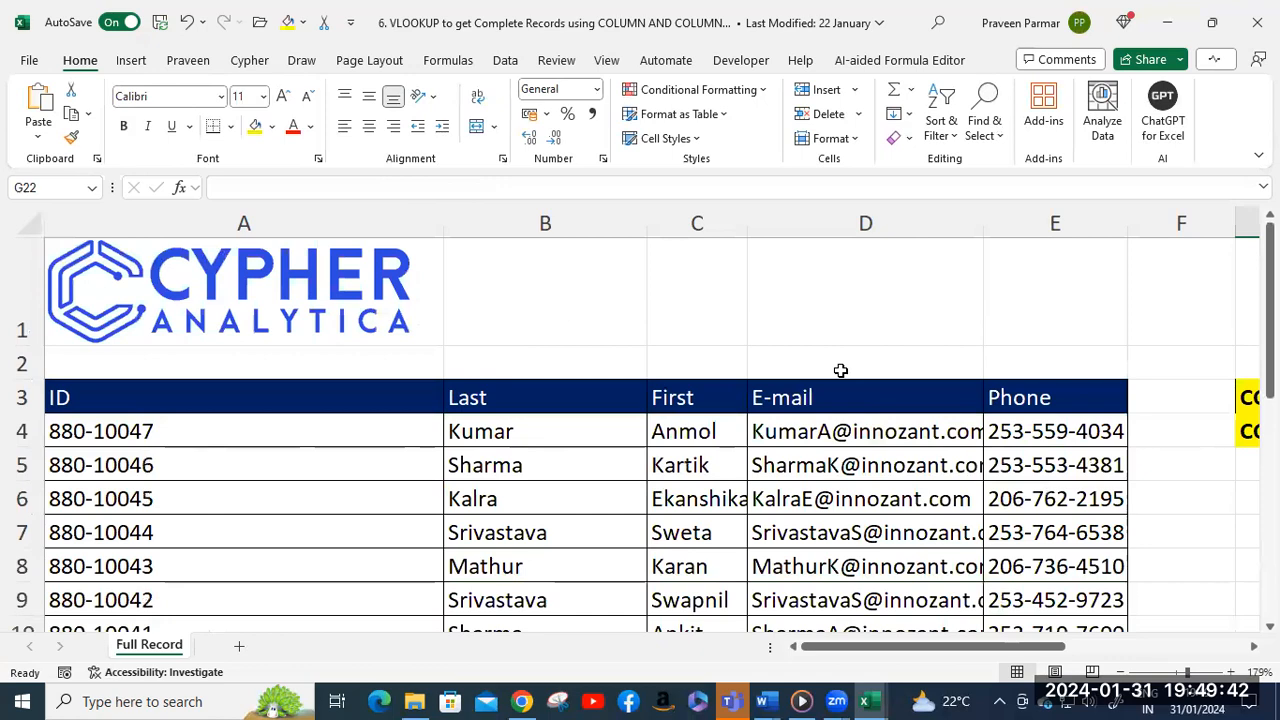
scroll(840, 371, "down", 2)
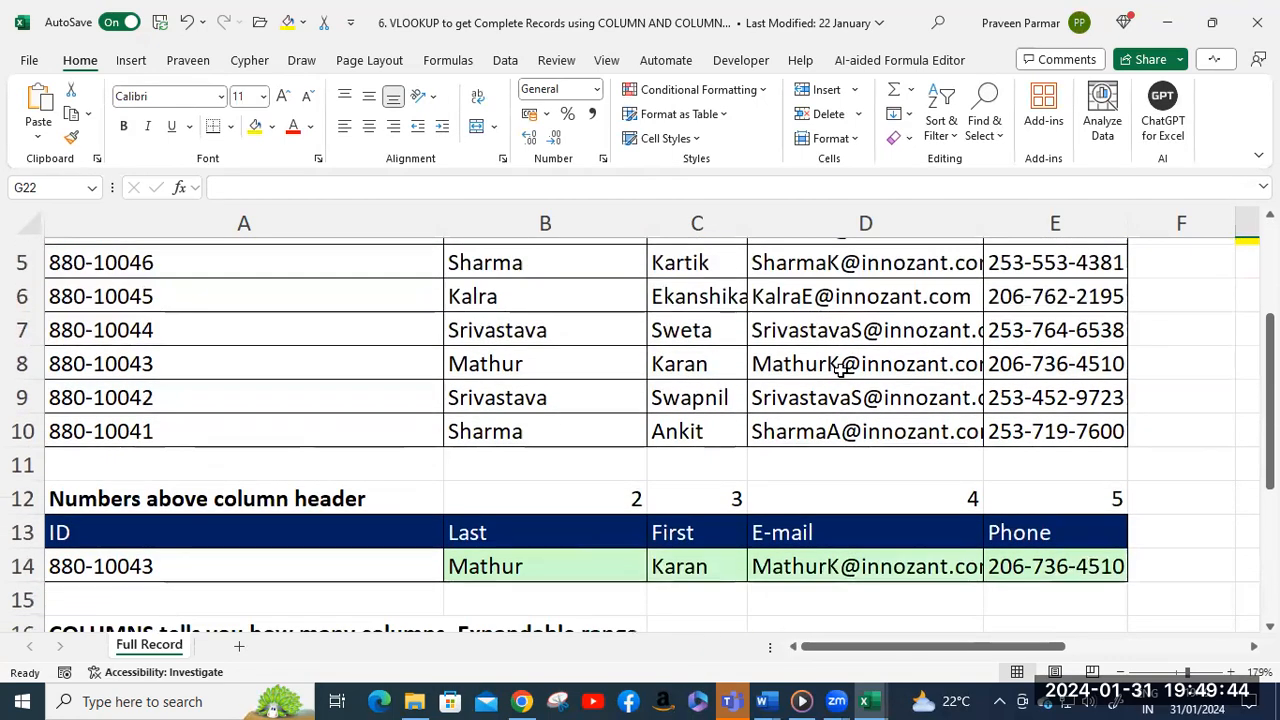
scroll(840, 370, "down", 3)
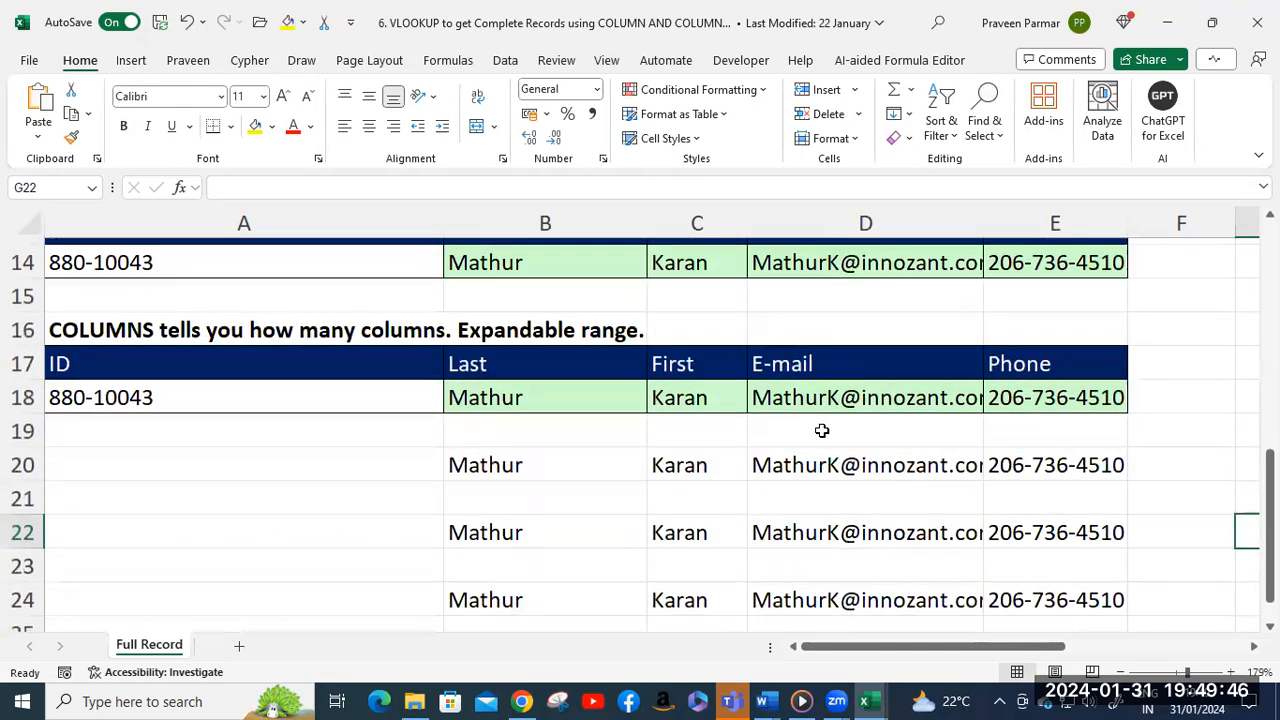
Return to workbook 5, evaluate the VLOOKUP part of E11's formula in place, preview its product with B4, and restore the formula text.
mouse_move(870, 700)
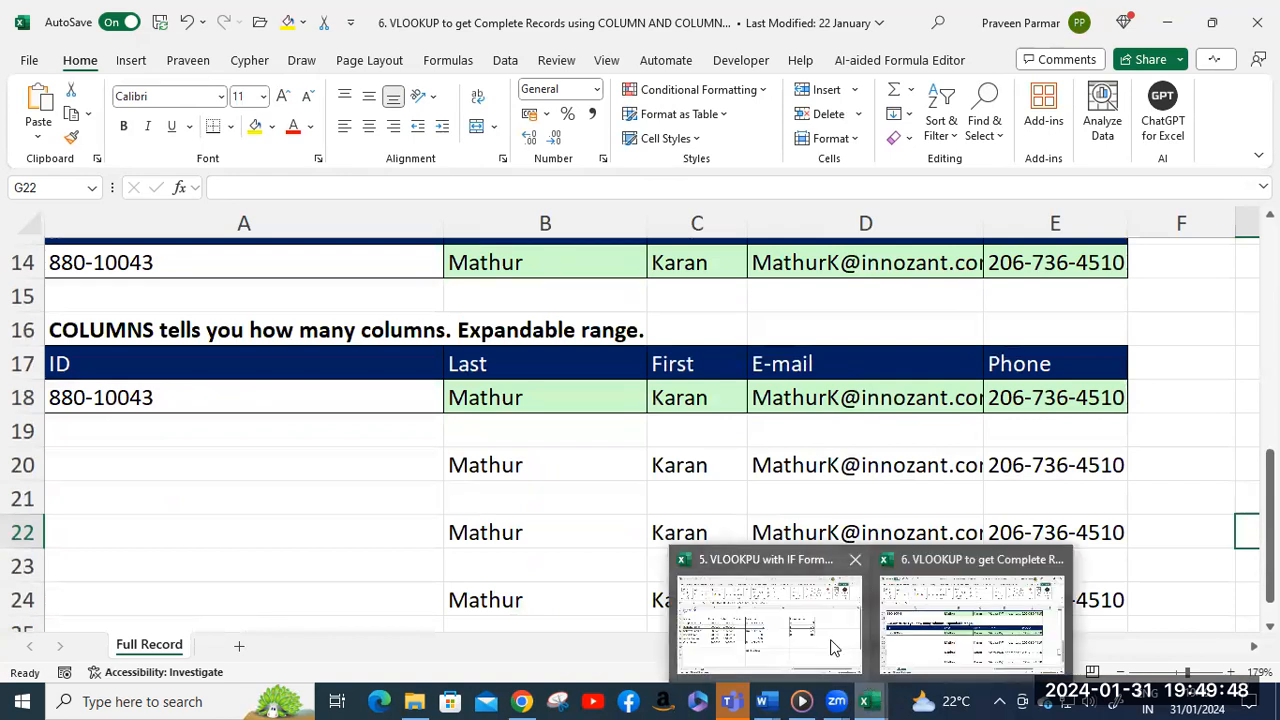
left_click(768, 625)
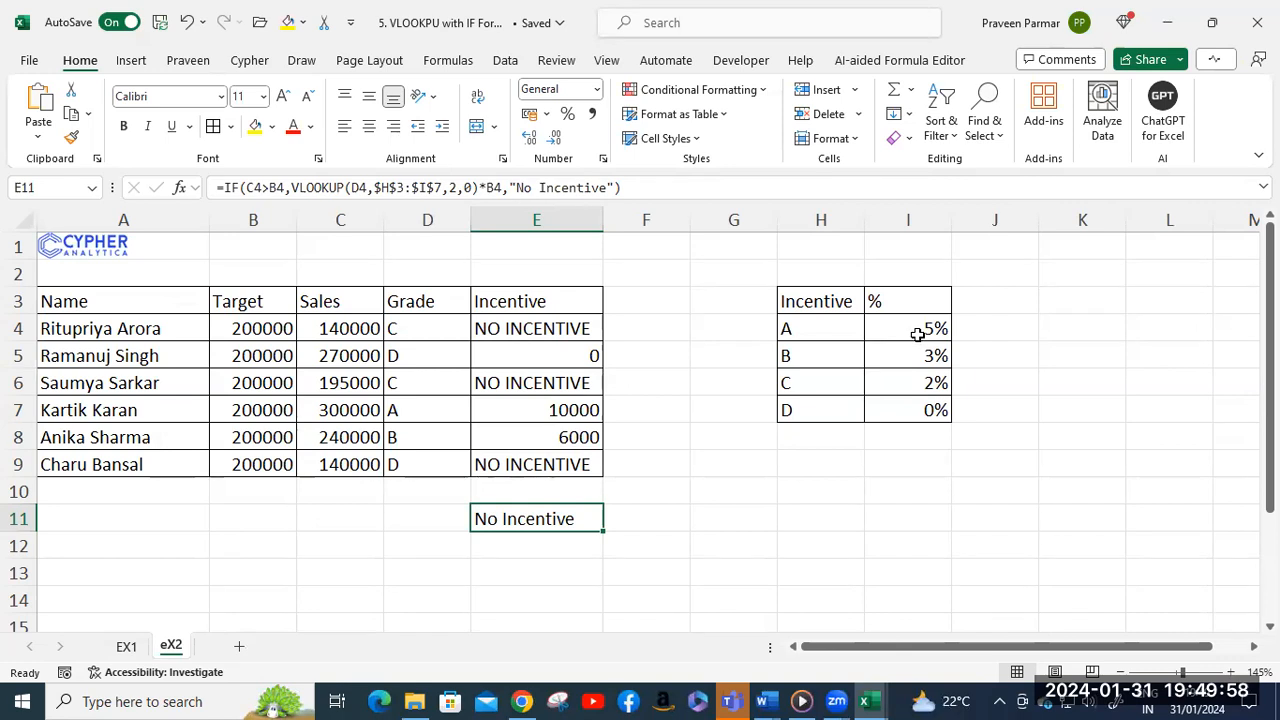
double_click(566, 521)
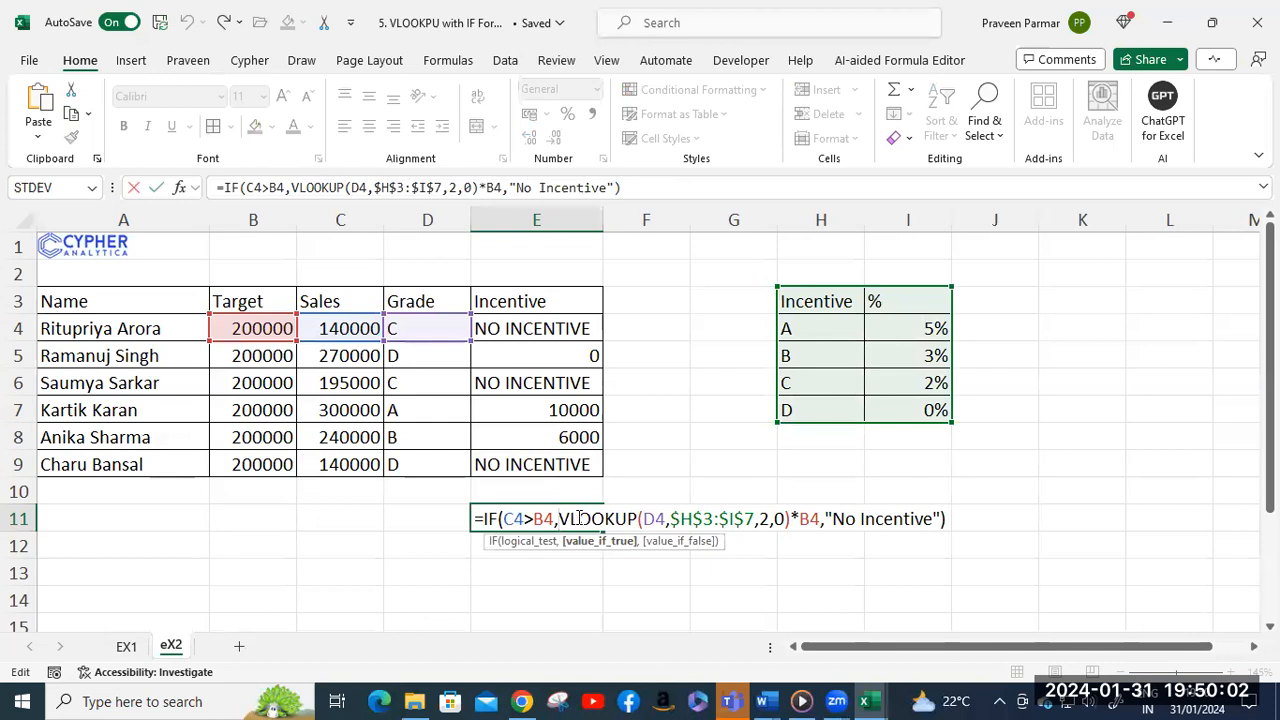
left_click_drag(557, 520, 793, 516)
key("F9")
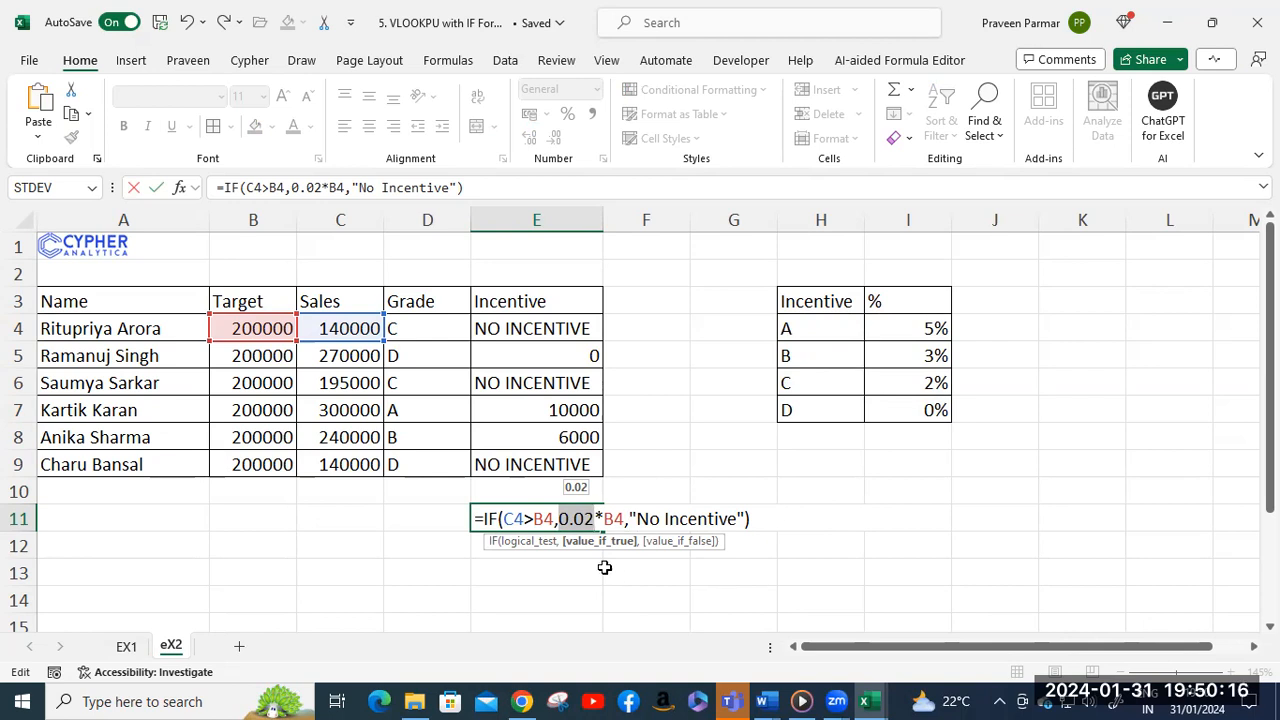
left_click(625, 518, "shift")
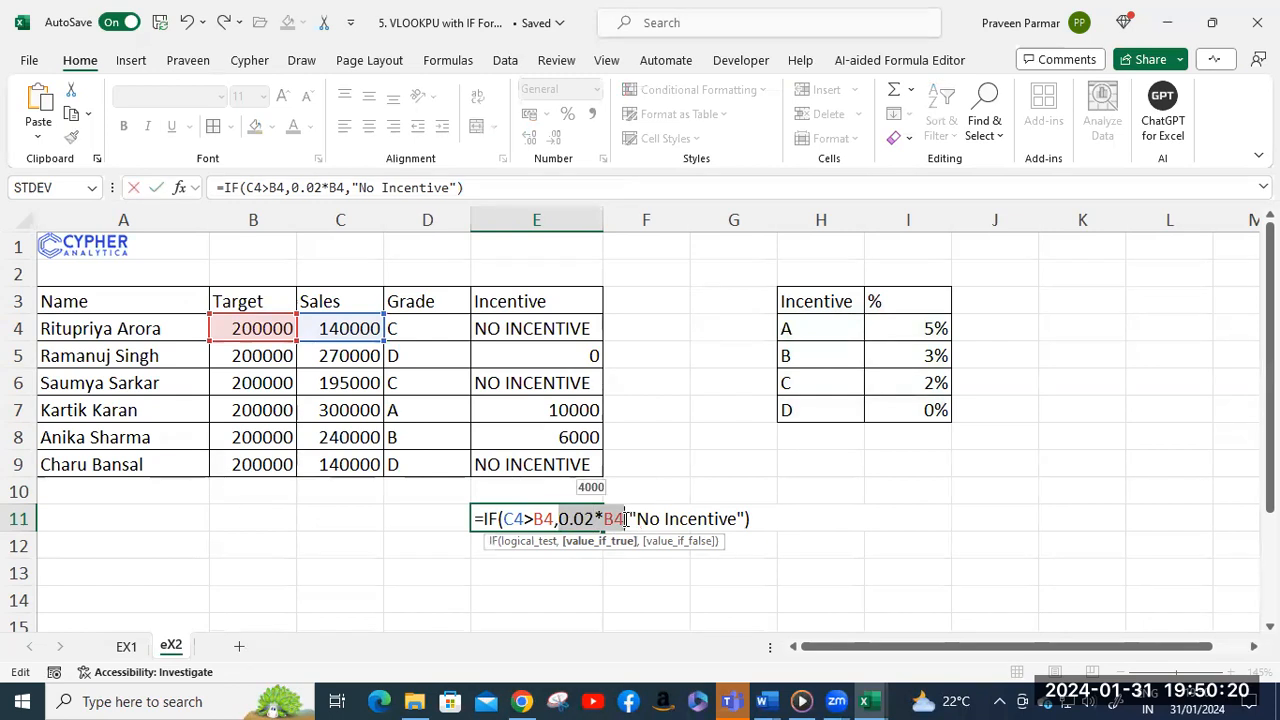
key("ctrl+z")
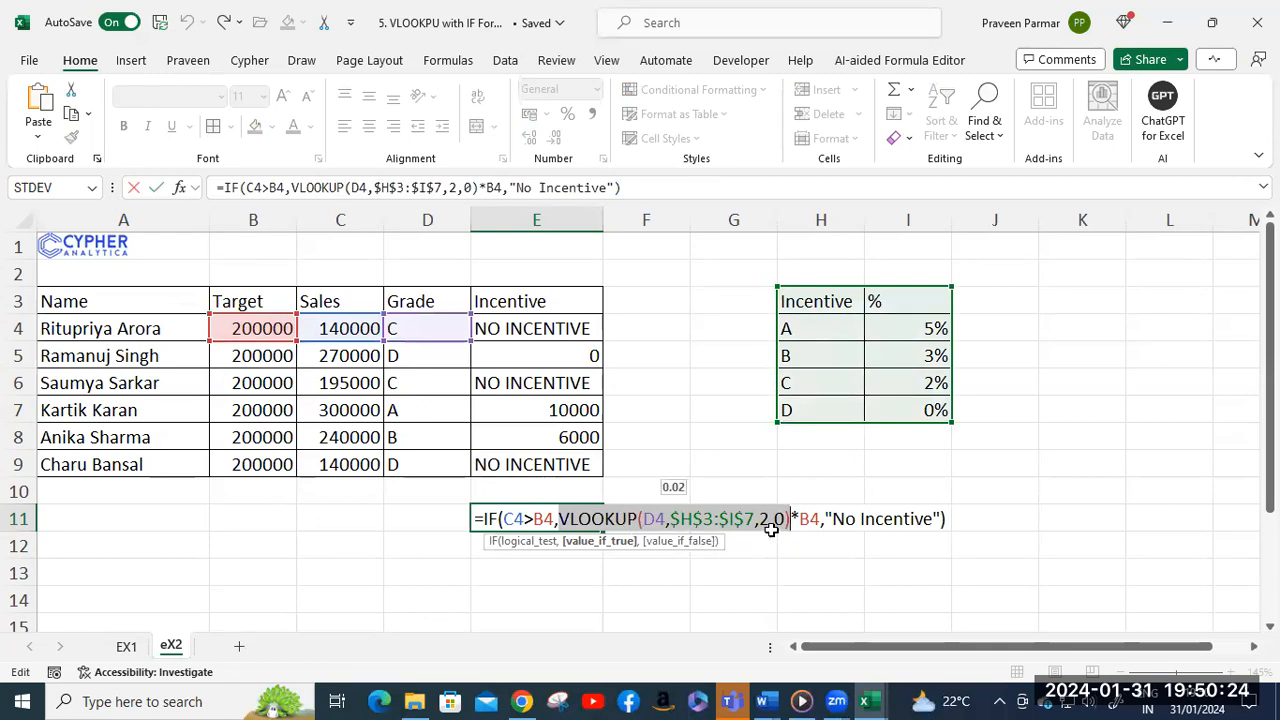
Copy the VLOOKUP(D4,$H$3:$I$7,2,0)*B4 part of E11's formula, evaluate it in place, and paste the original text back.
left_click(820, 519, "shift")
key("ctrl+c")
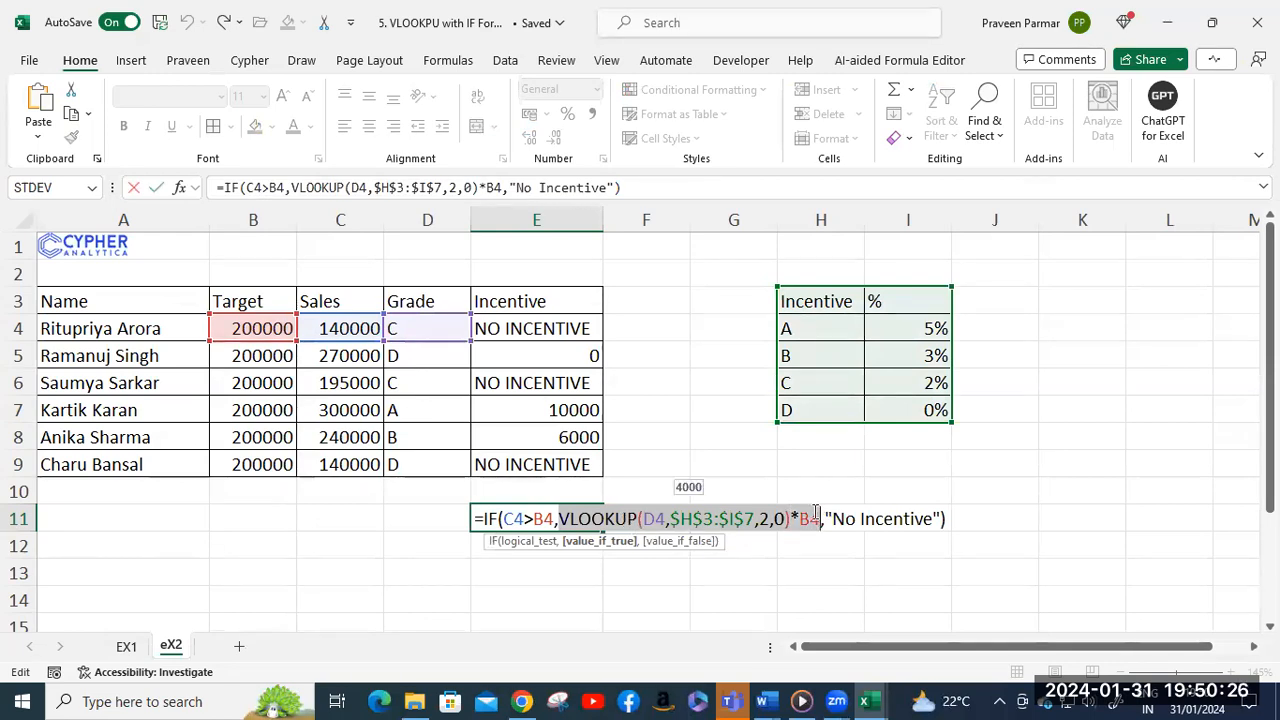
key("F9")
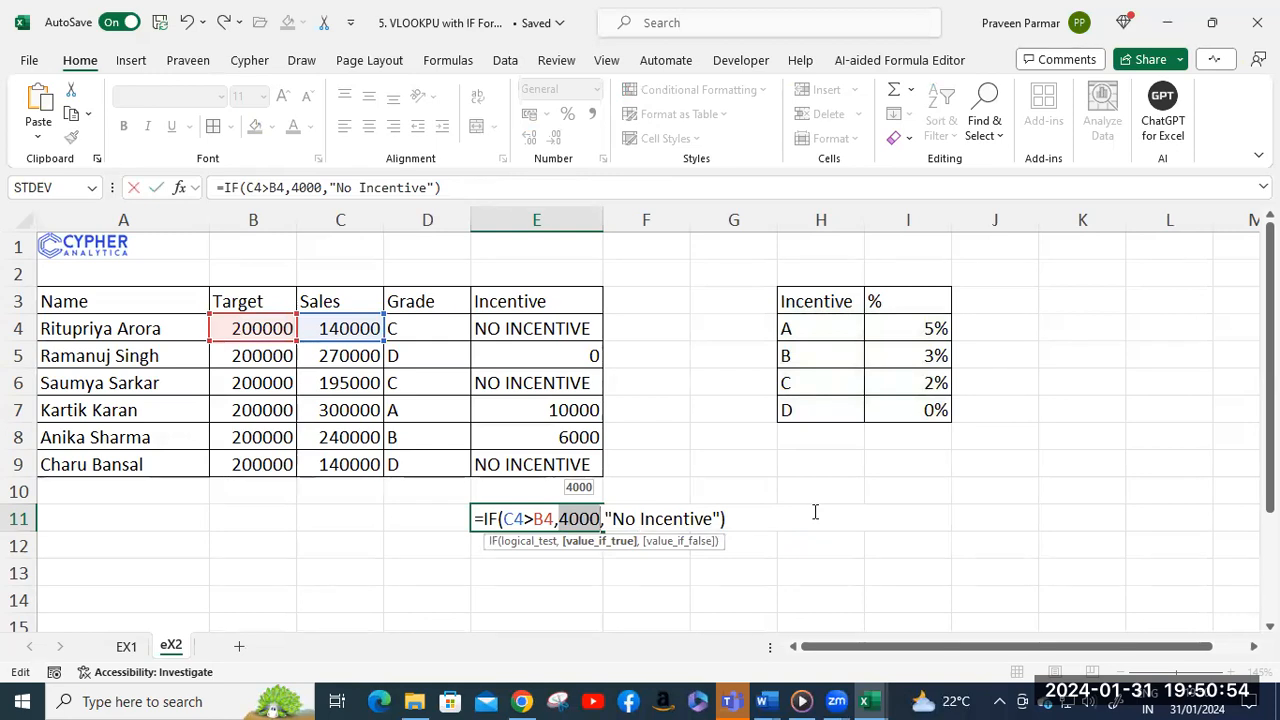
key("ctrl+v")
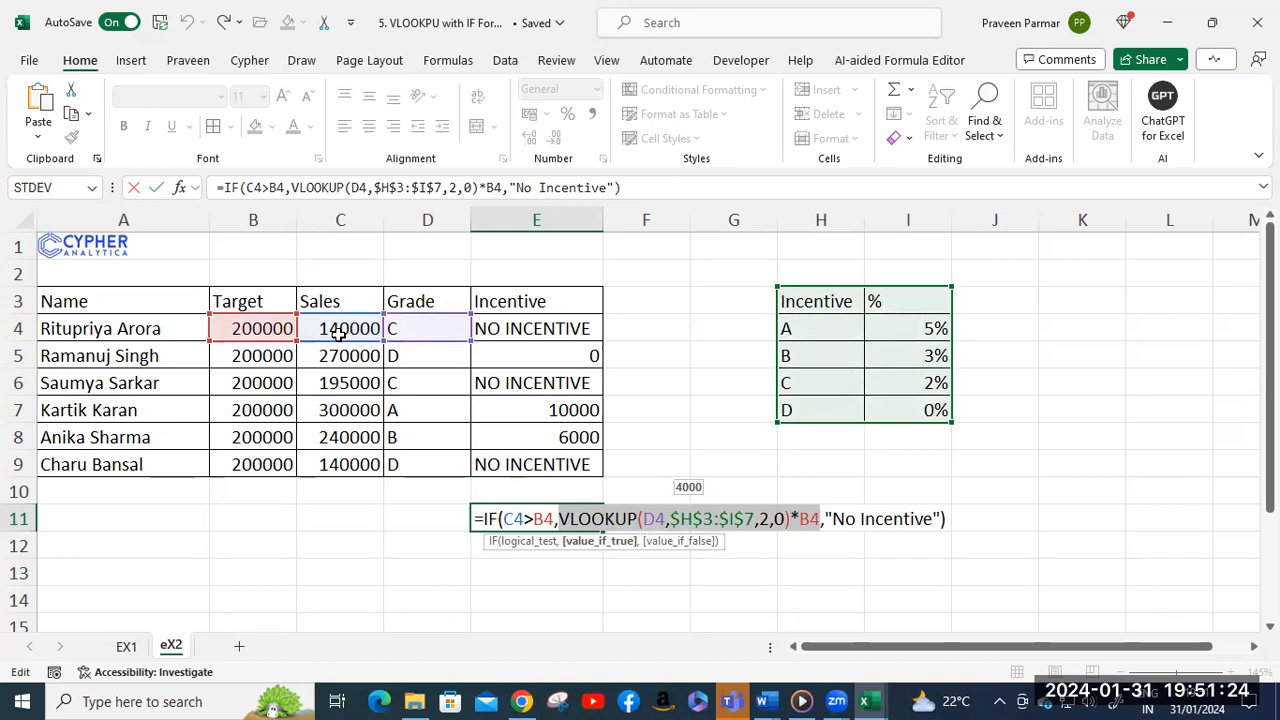
Evaluate E11's whole true-value argument once more, restore its VLOOKUP*B4 text, and commit the original formula.
left_click(565, 519)
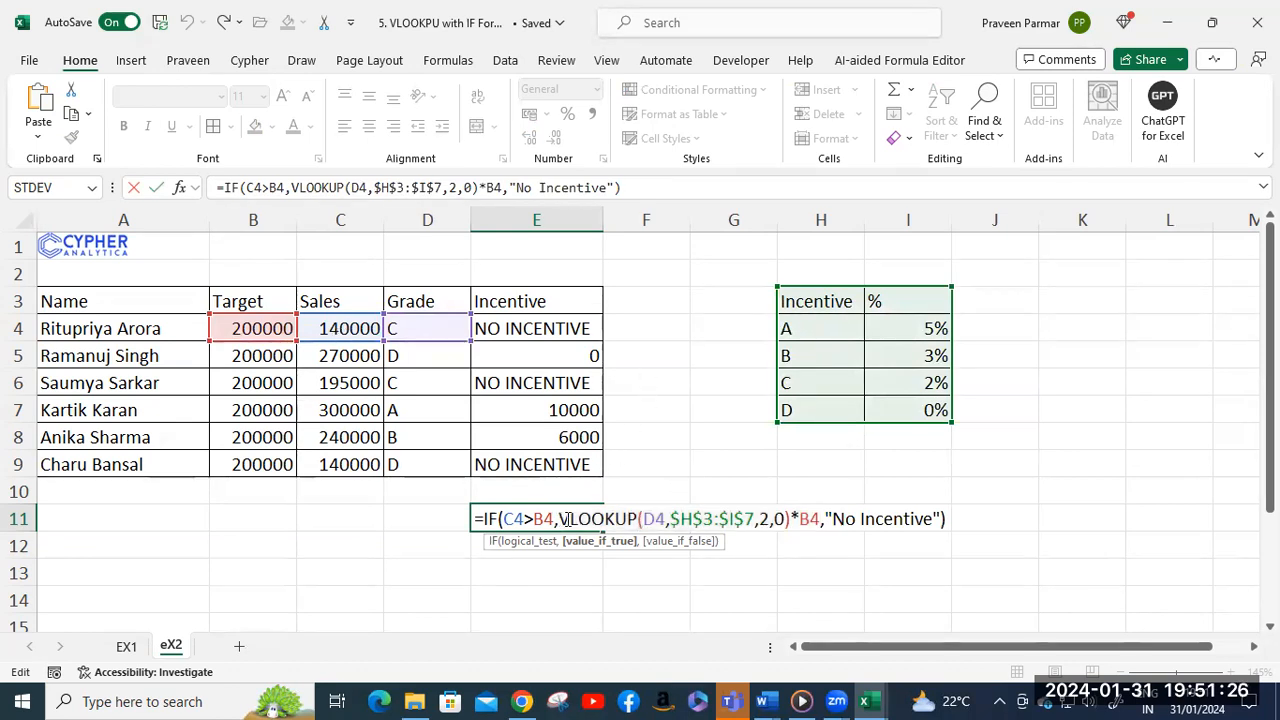
left_click(820, 519, "shift")
key("ctrl+c")
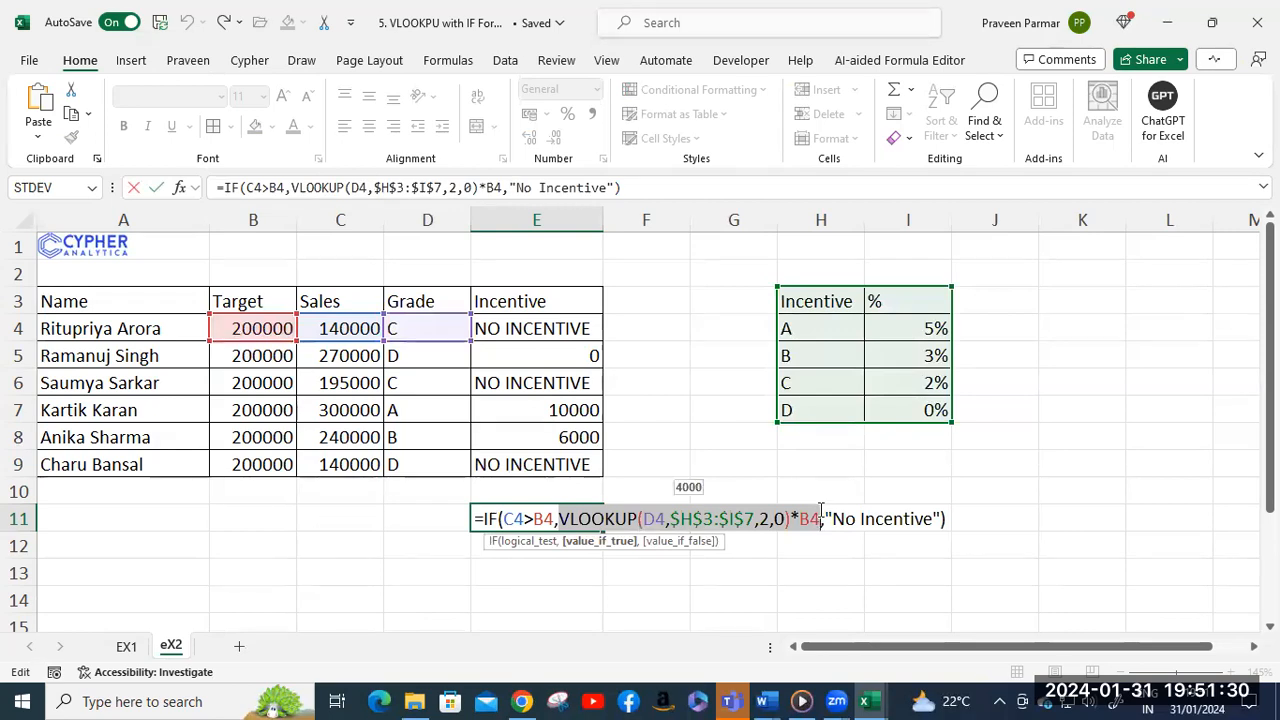
key("F9")
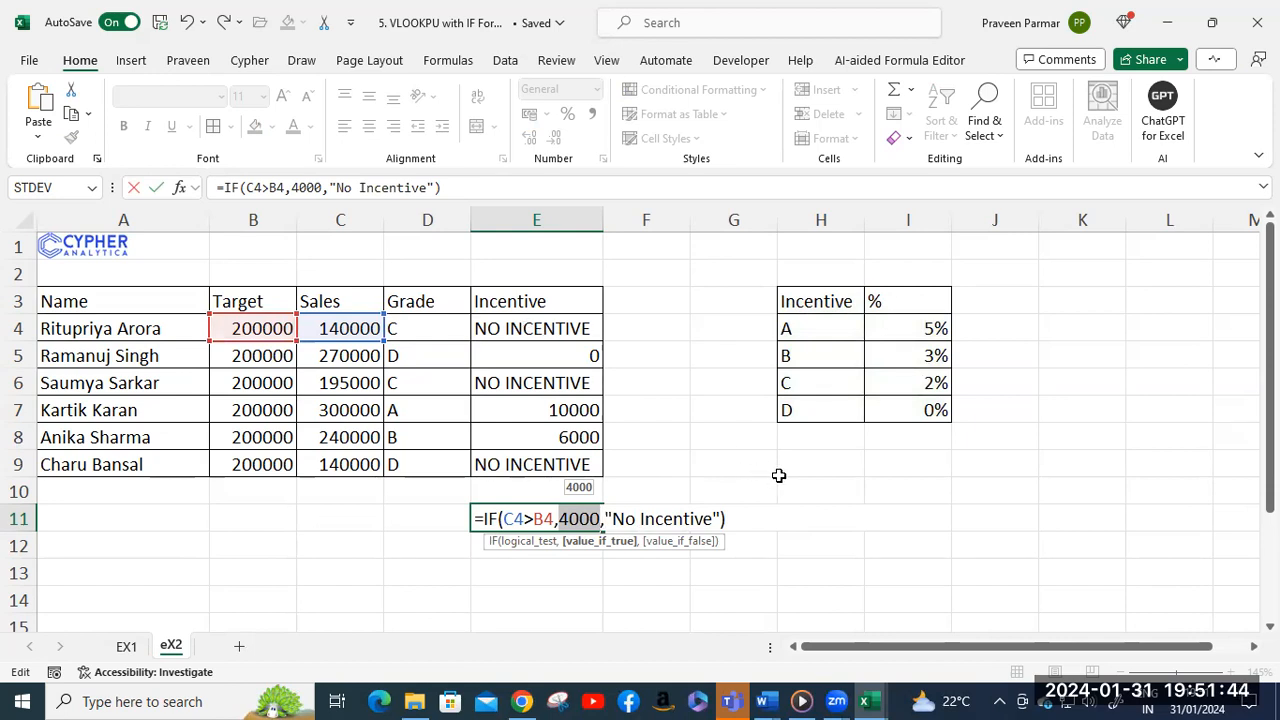
key("ctrl+v")
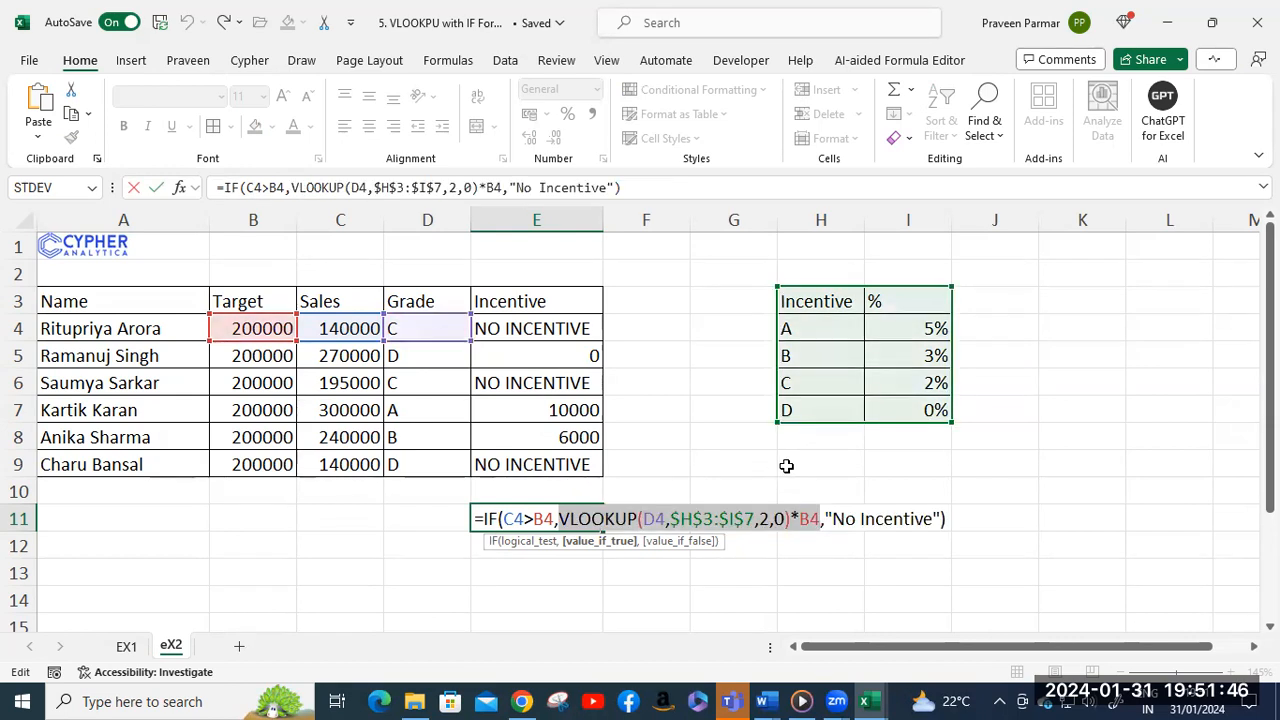
left_click(996, 512)
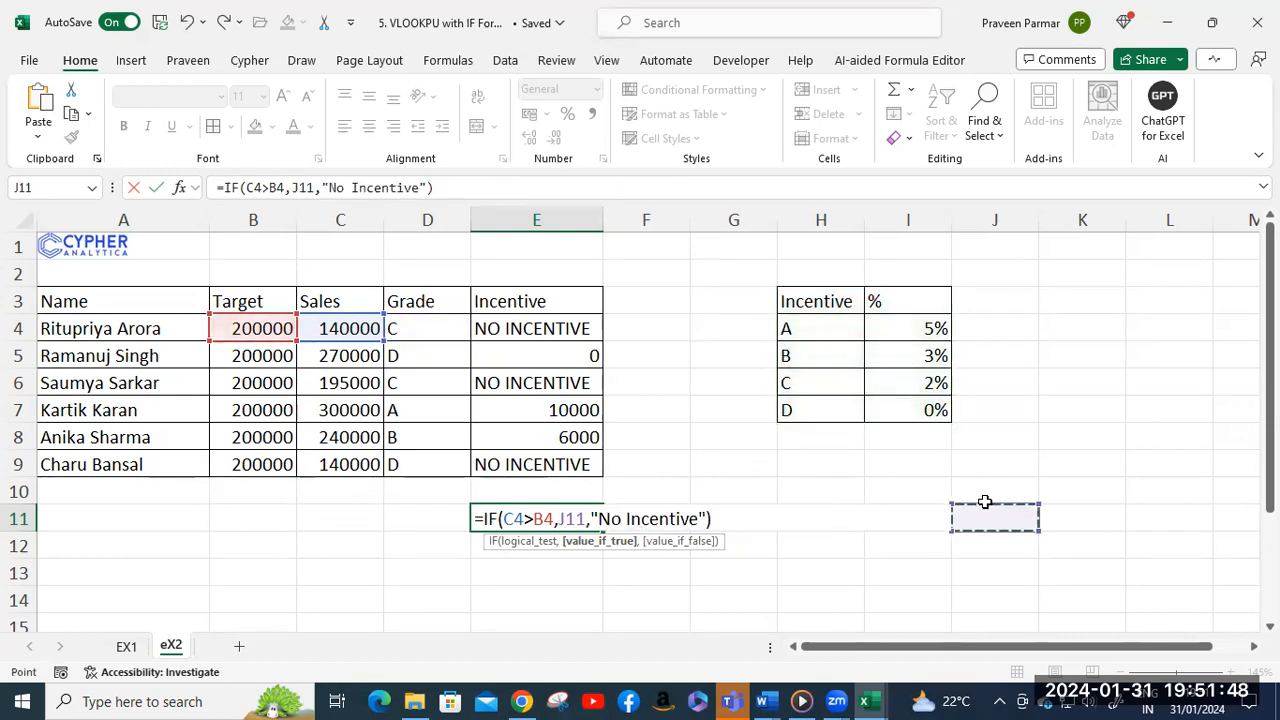
key("ctrl+z")
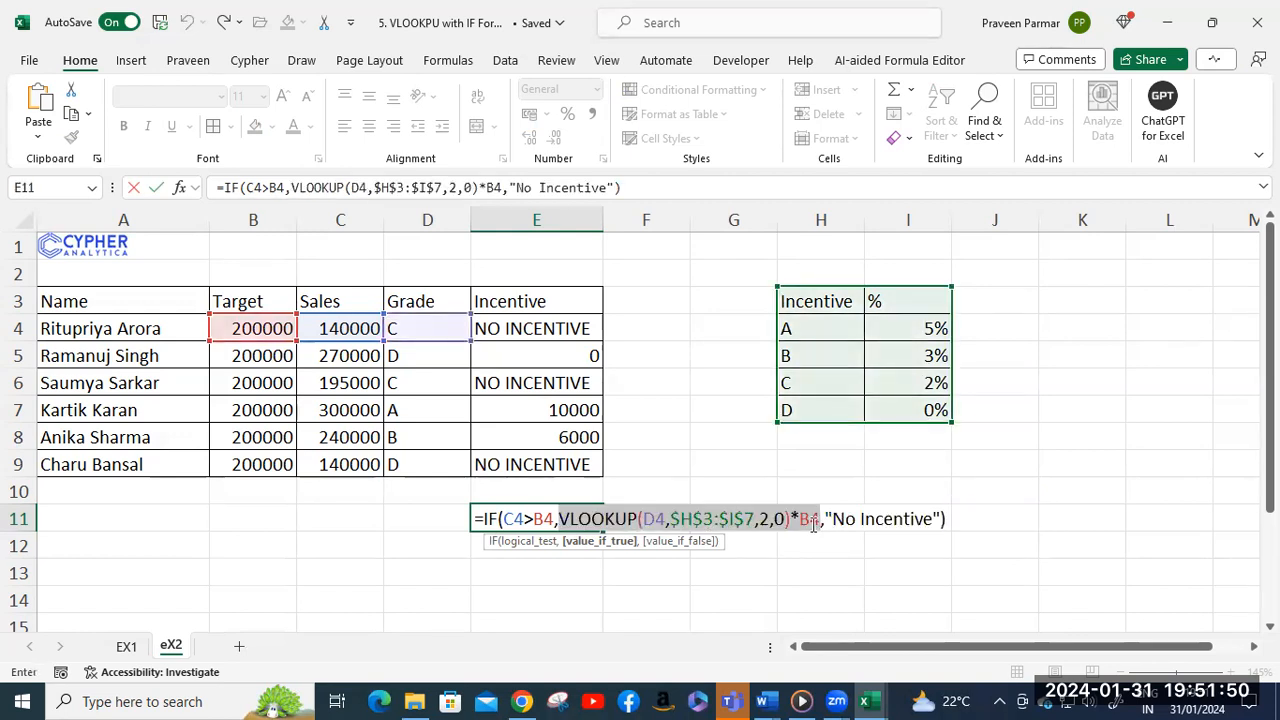
key("ctrl+Return")
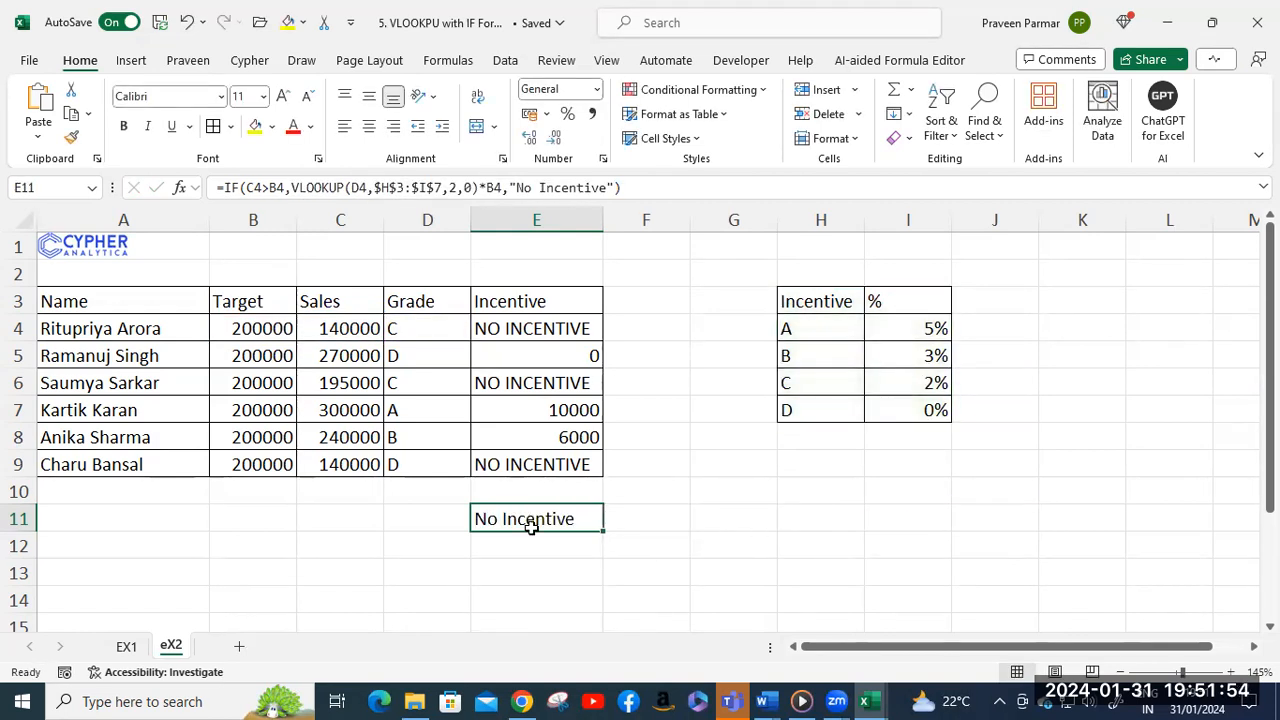
Switch to workbook 6 and examine the Full Record sheet's source table, its numbered column headers and the lookup ID in A14.
mouse_move(865, 700)
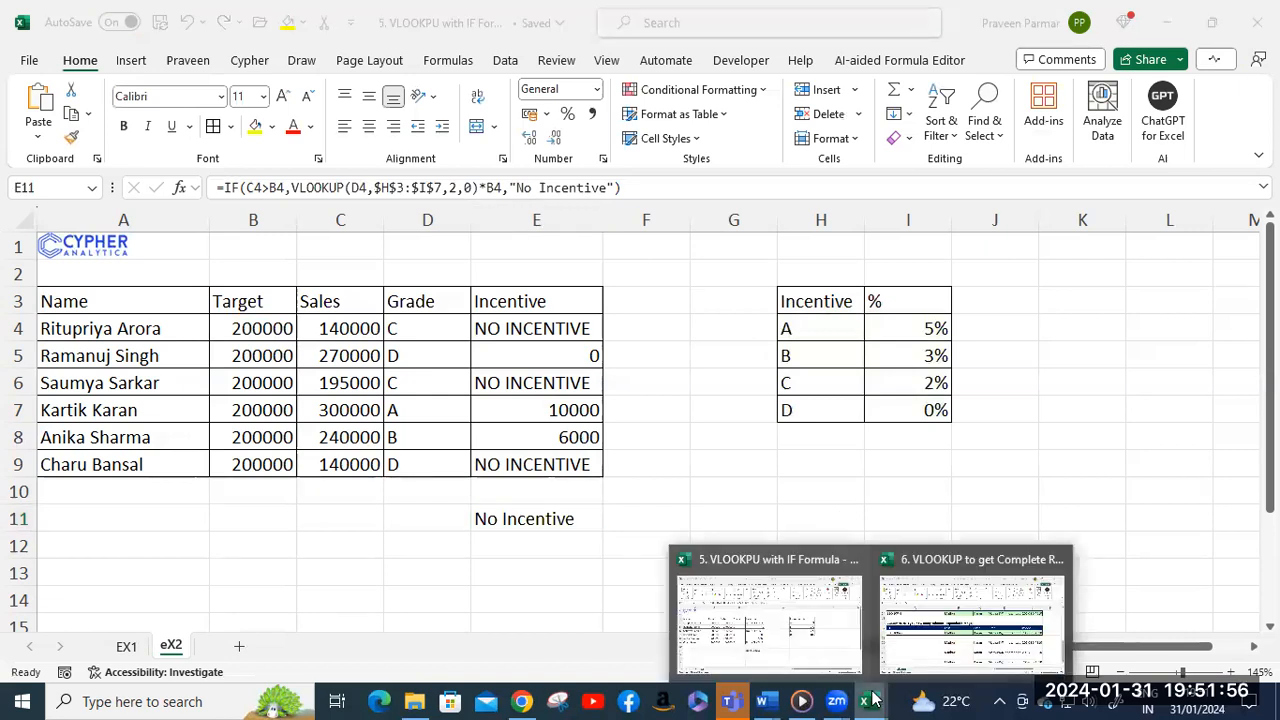
left_click(915, 615)
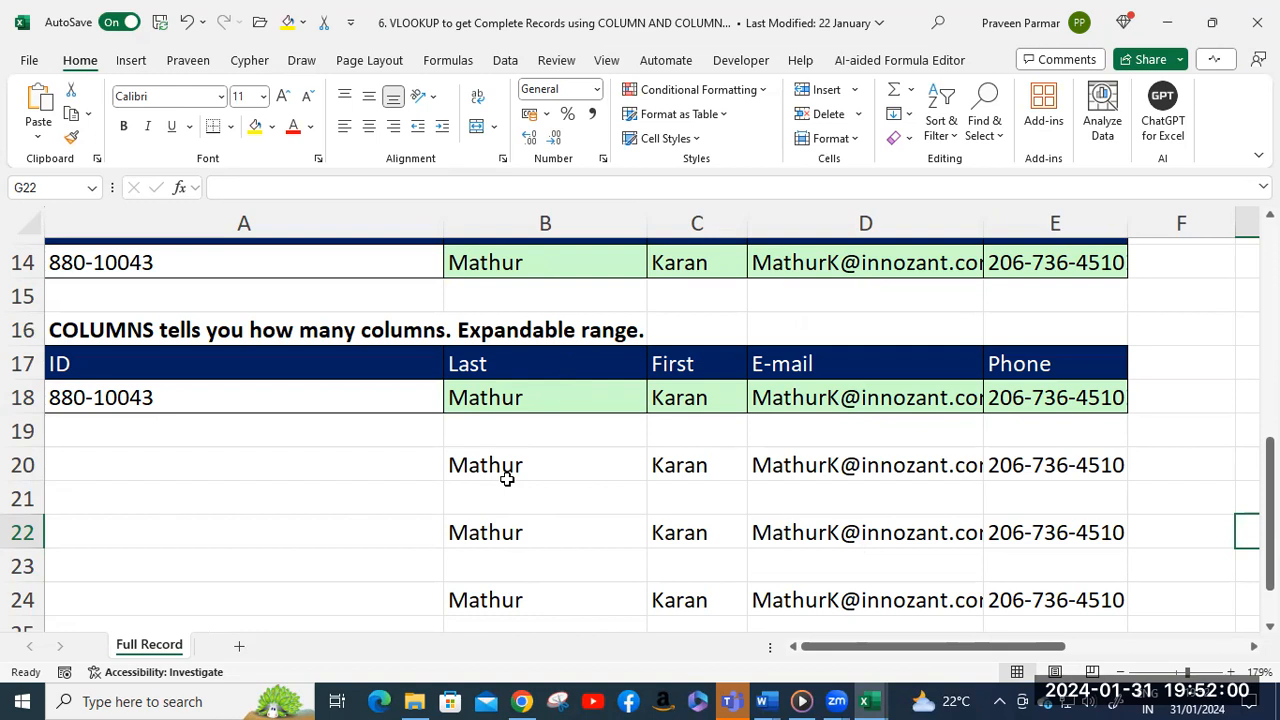
scroll(507, 479, "up", 5)
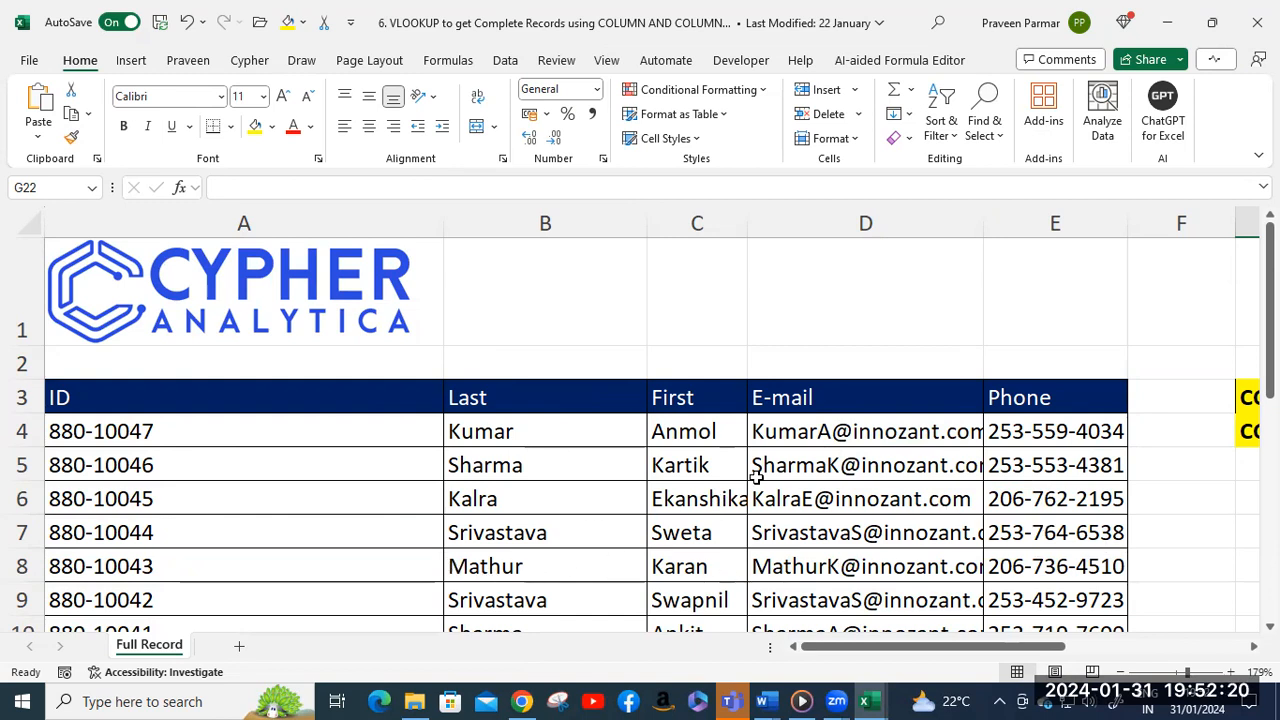
scroll(757, 477, "down", 2)
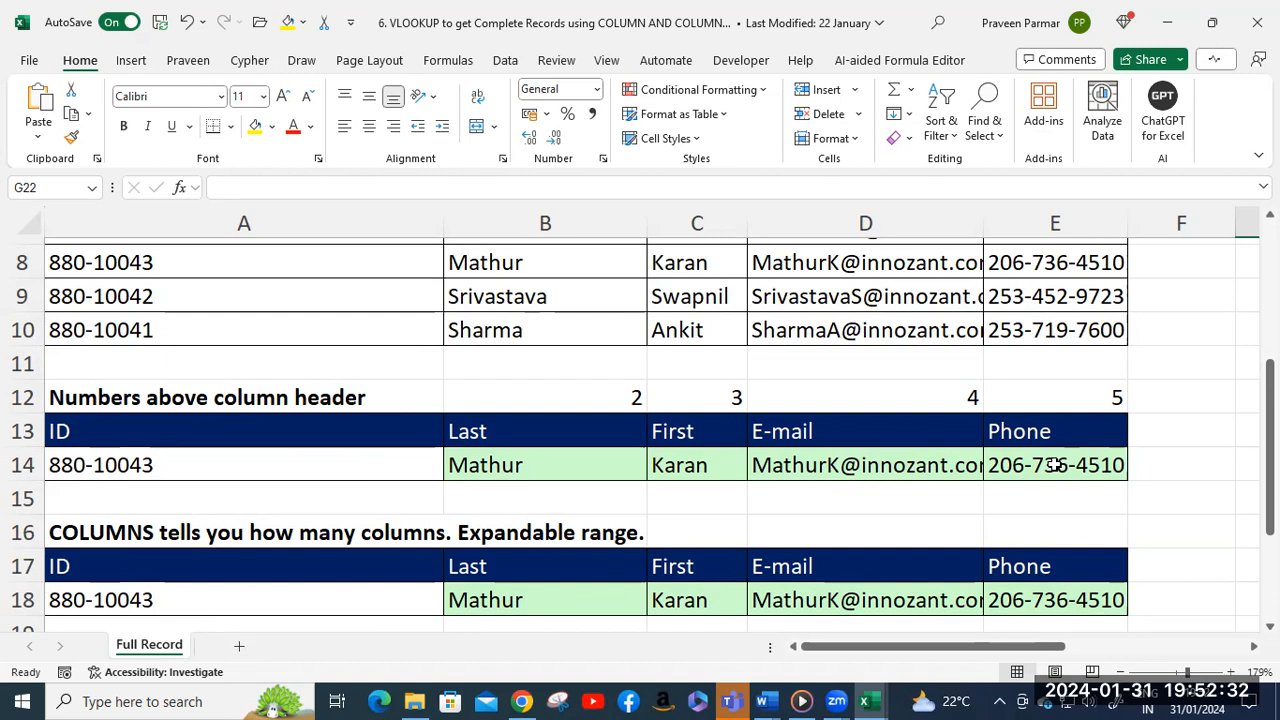
left_click(314, 469)
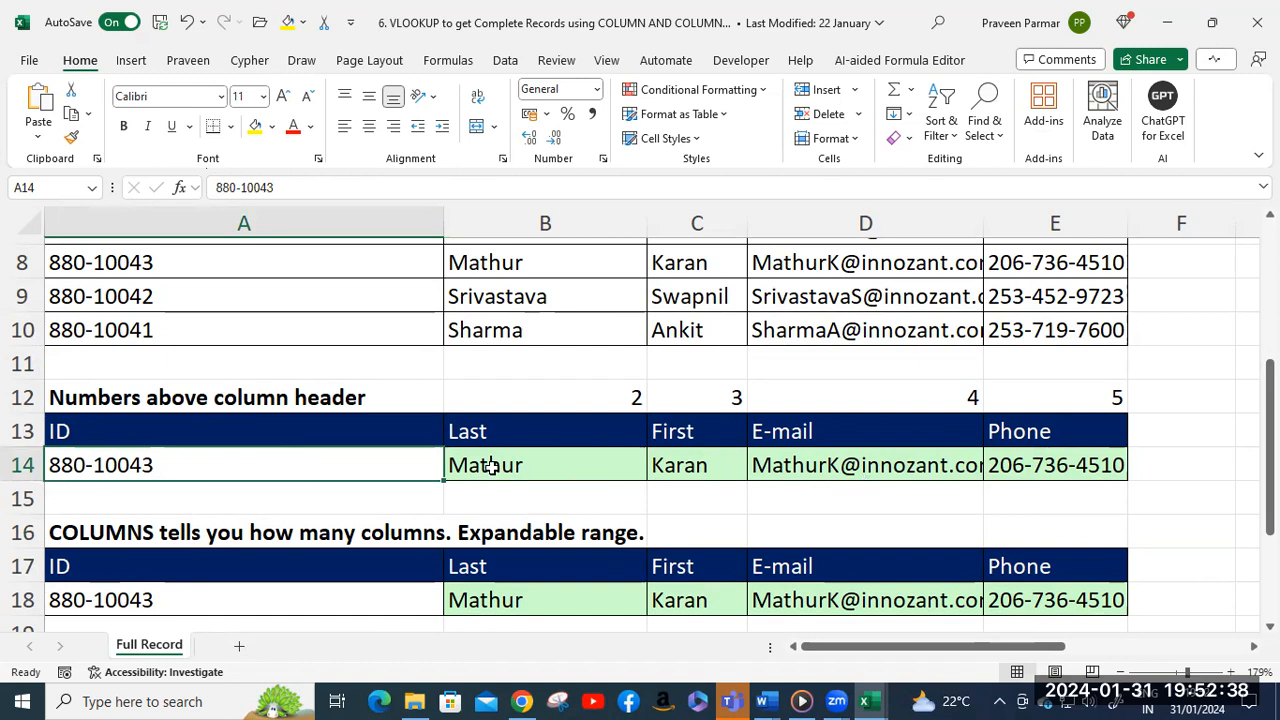
Examine the arguments of the VLOOKUP formula with COLUMN in B18.
scroll(490, 467, "up", 3)
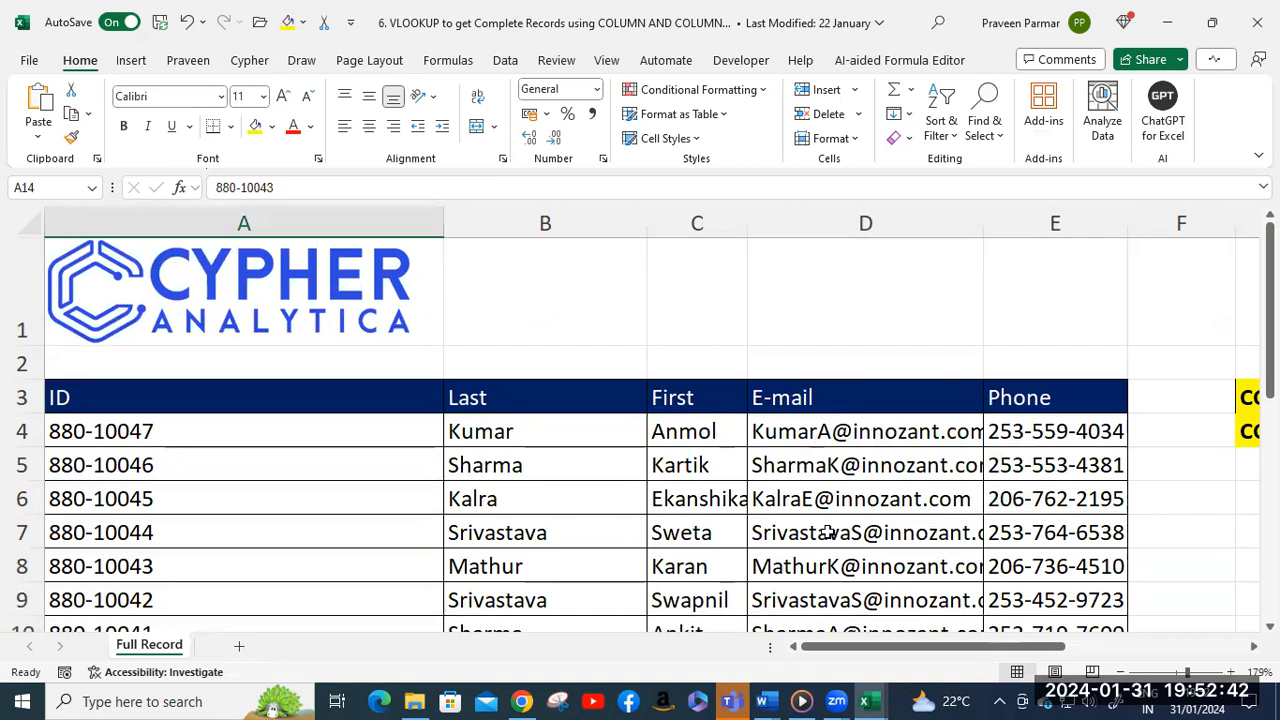
scroll(510, 492, "down", 3)
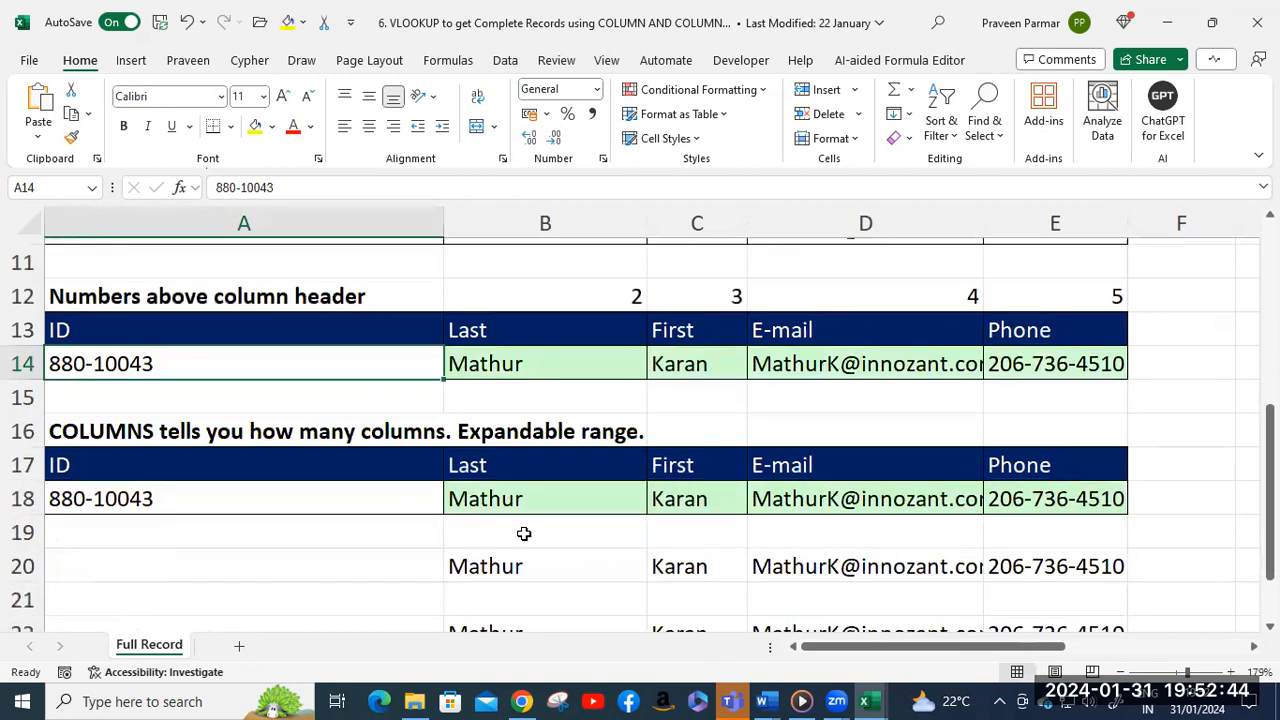
left_click(512, 499)
double_click(512, 499)
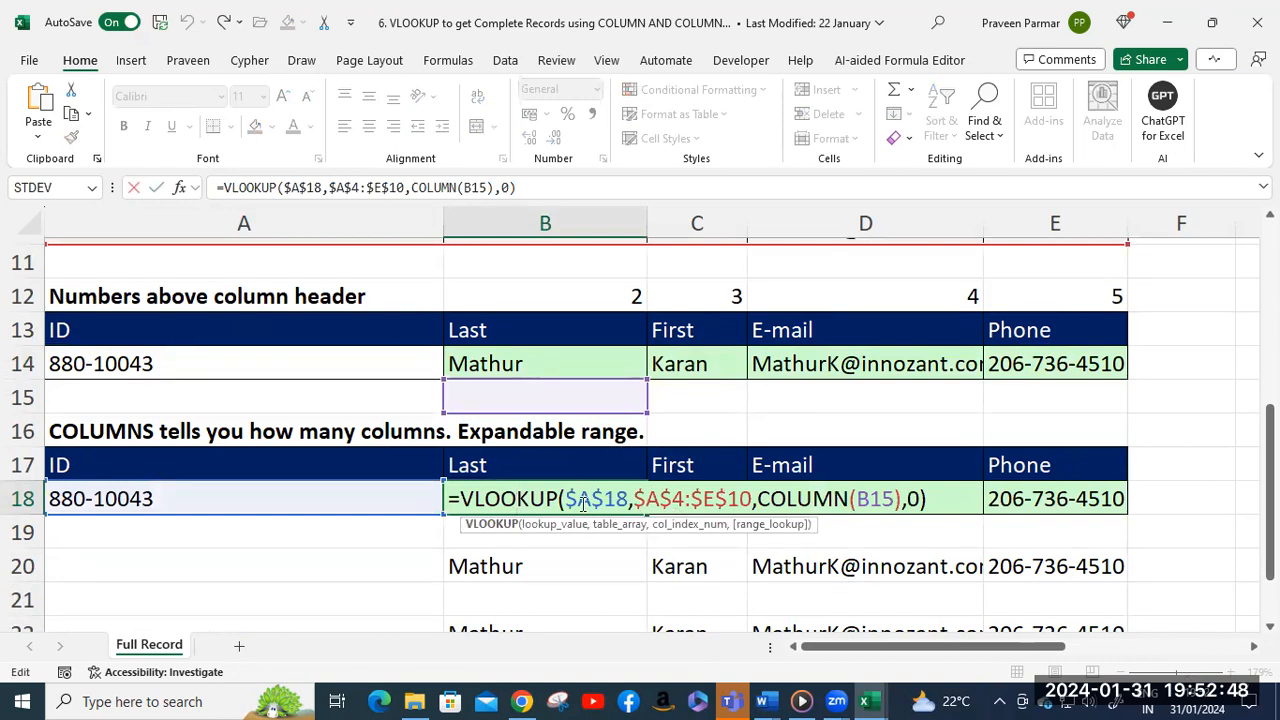
left_click(670, 498)
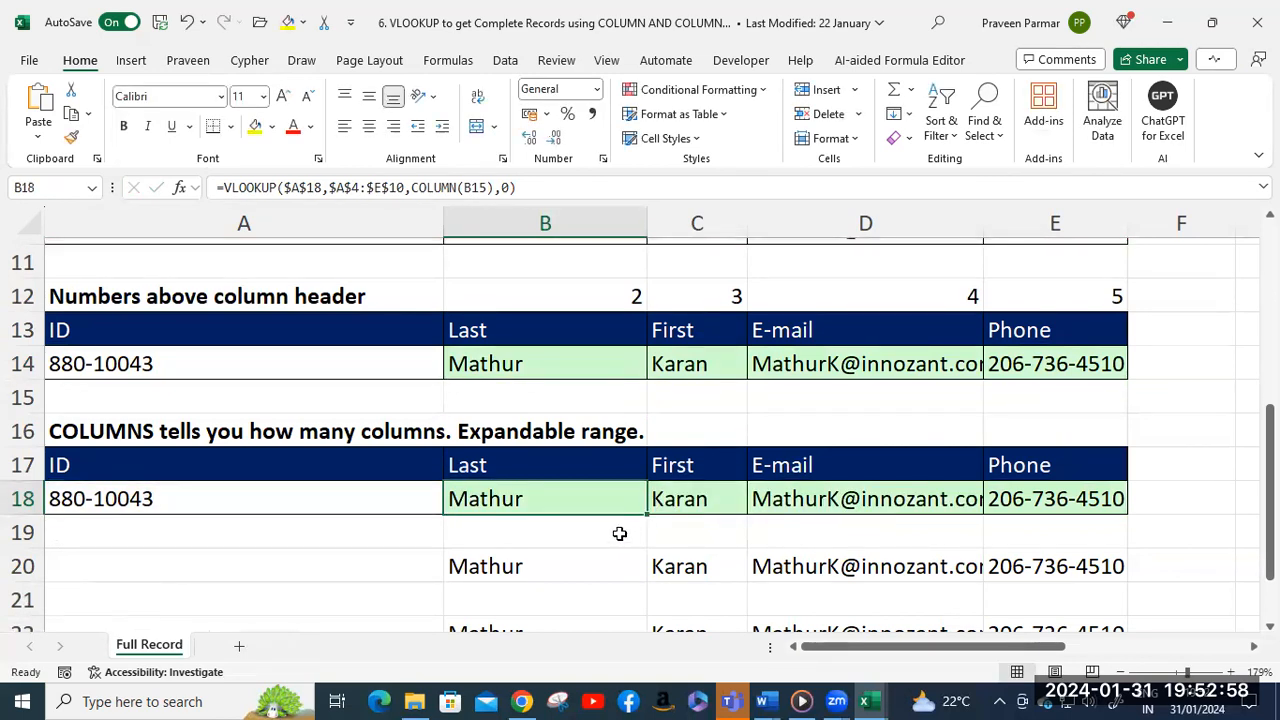
Clear the extra lookup results in B20:E20 and undo the deletion.
left_click(496, 570)
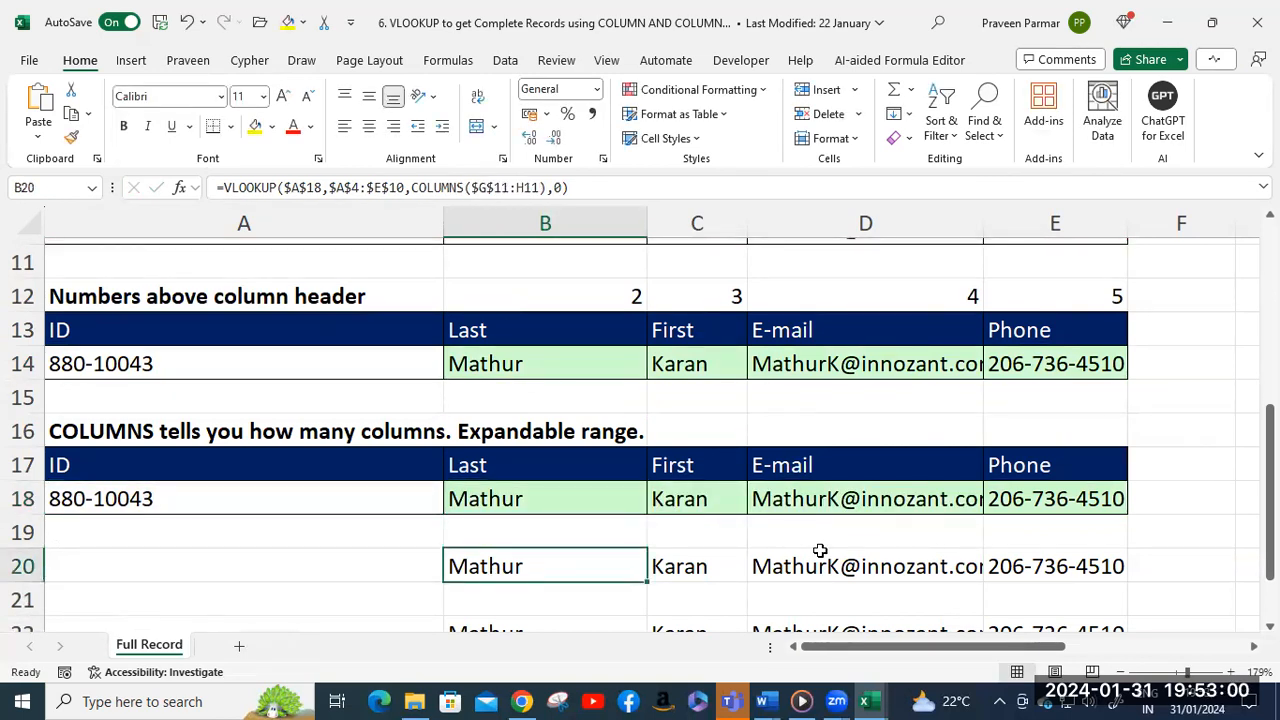
left_click(1077, 567, "shift")
key("Delete")
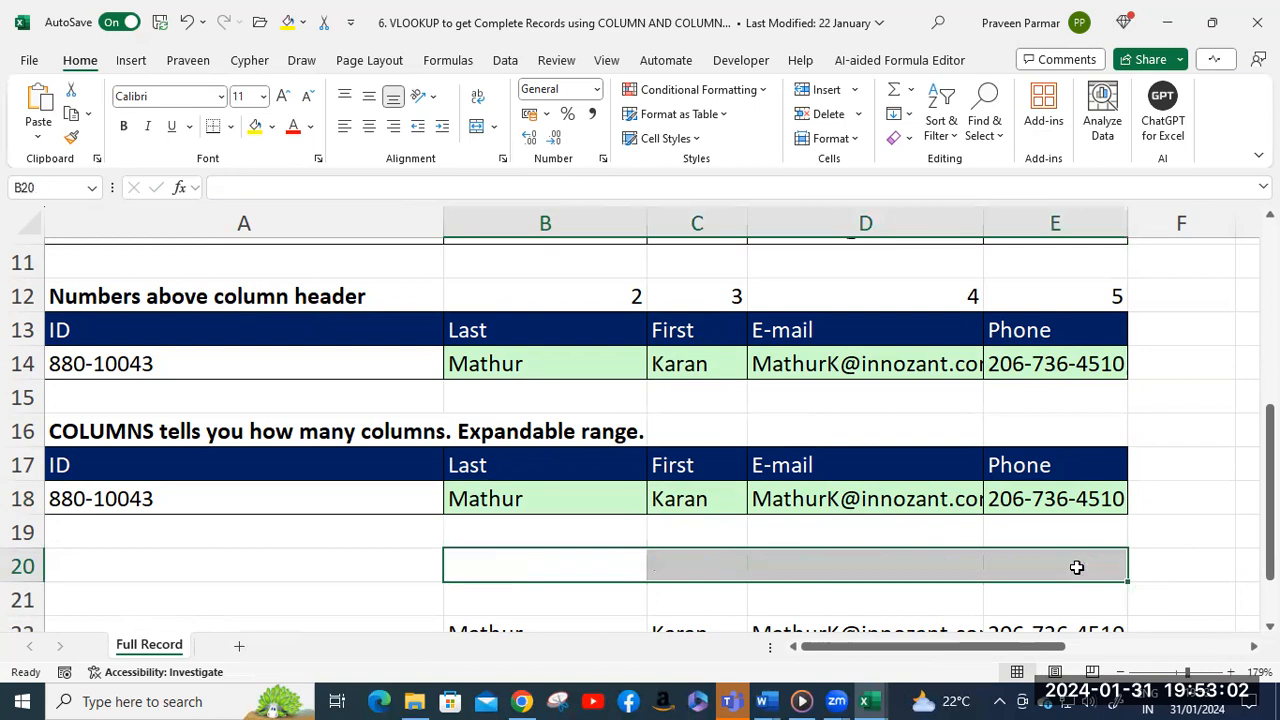
scroll(520, 480, "down", 2)
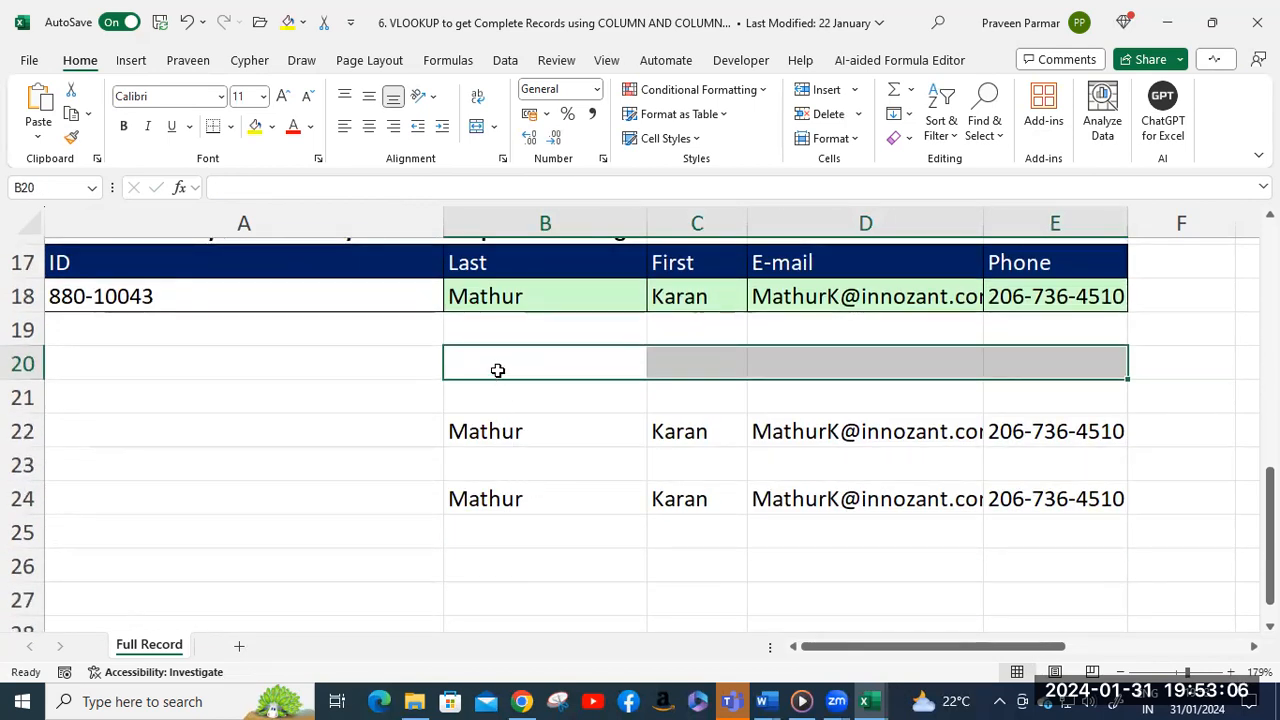
key("ctrl+z")
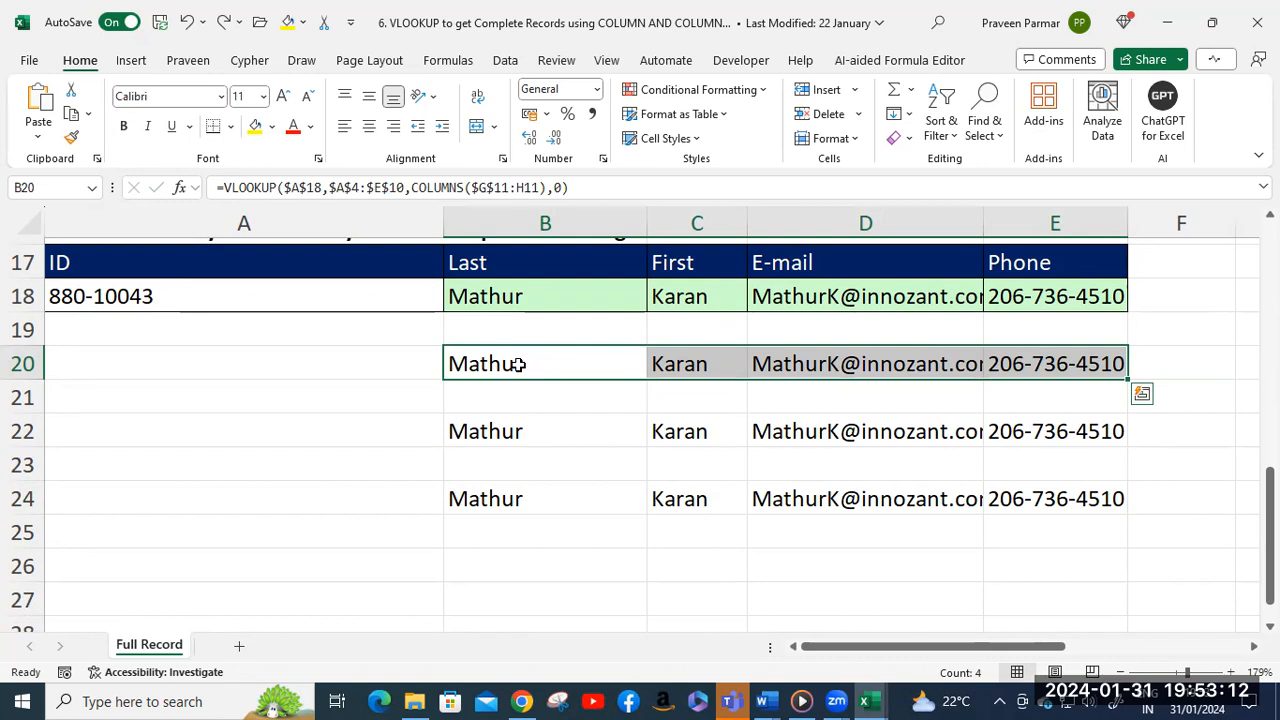
Compare the VLOOKUP formulas in B18:E18, checking how the COLUMN reference changes from cell to cell.
left_click(527, 296)
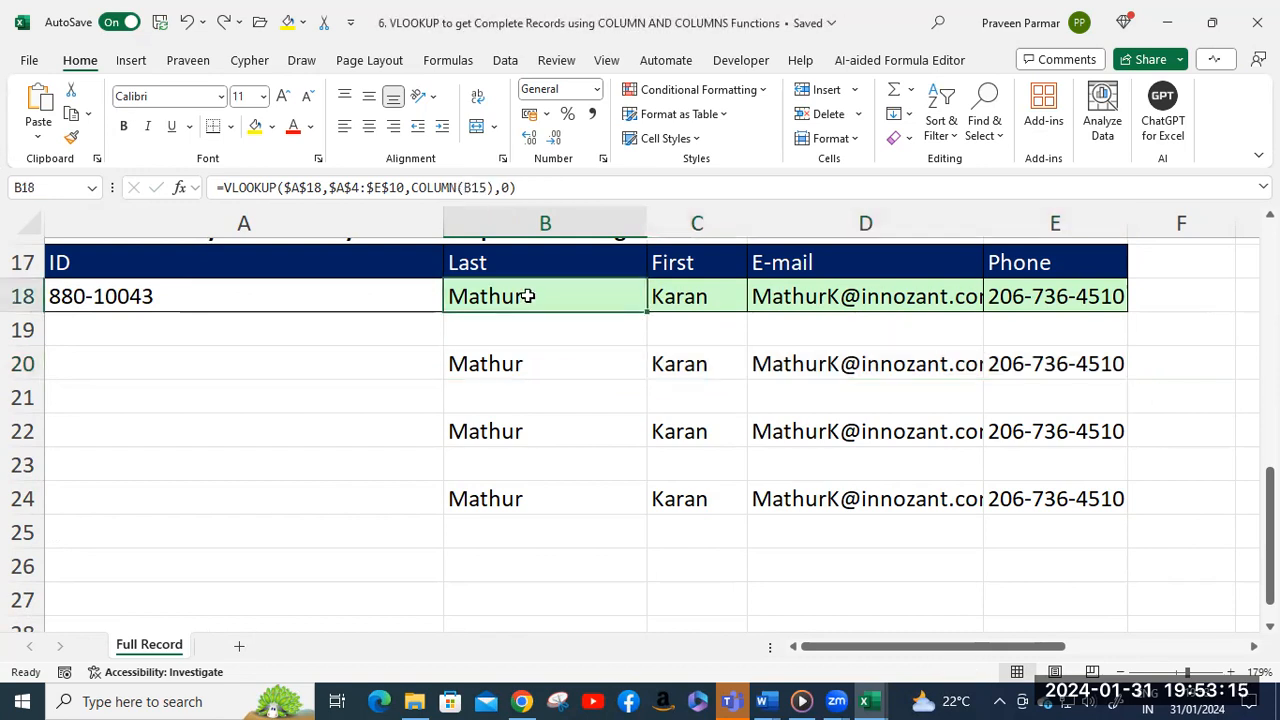
left_click(684, 296)
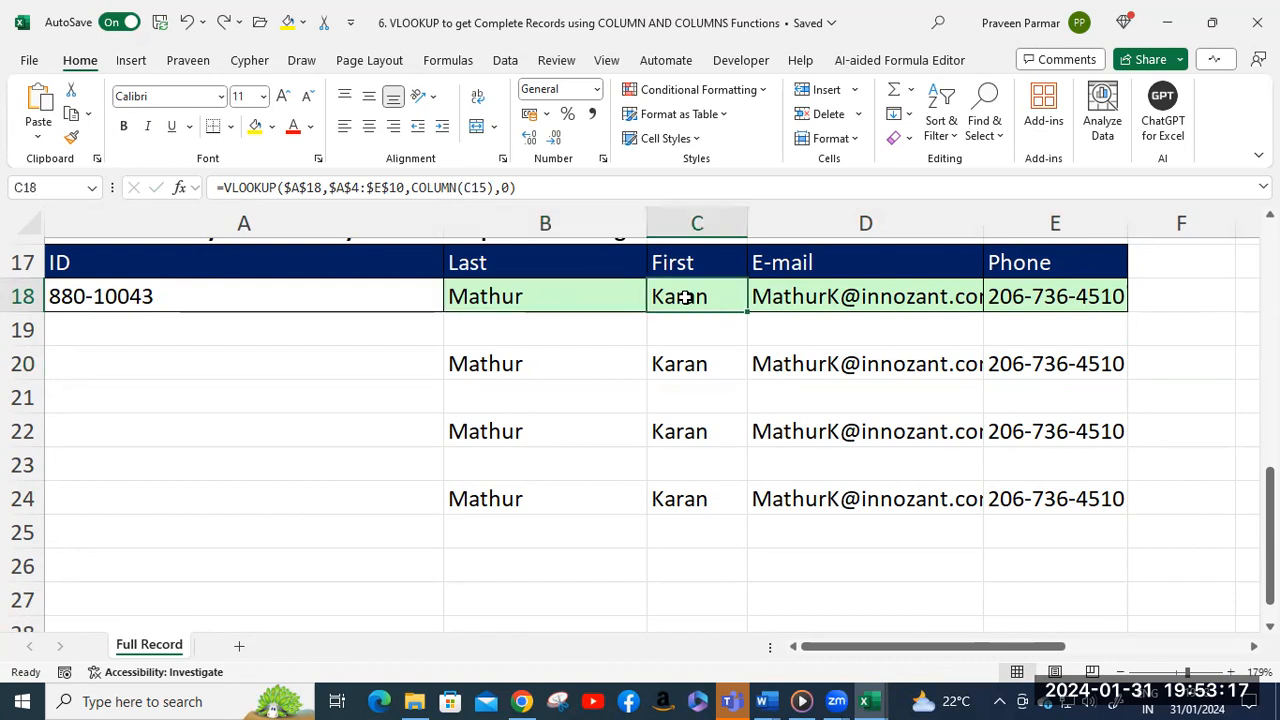
left_click(788, 295)
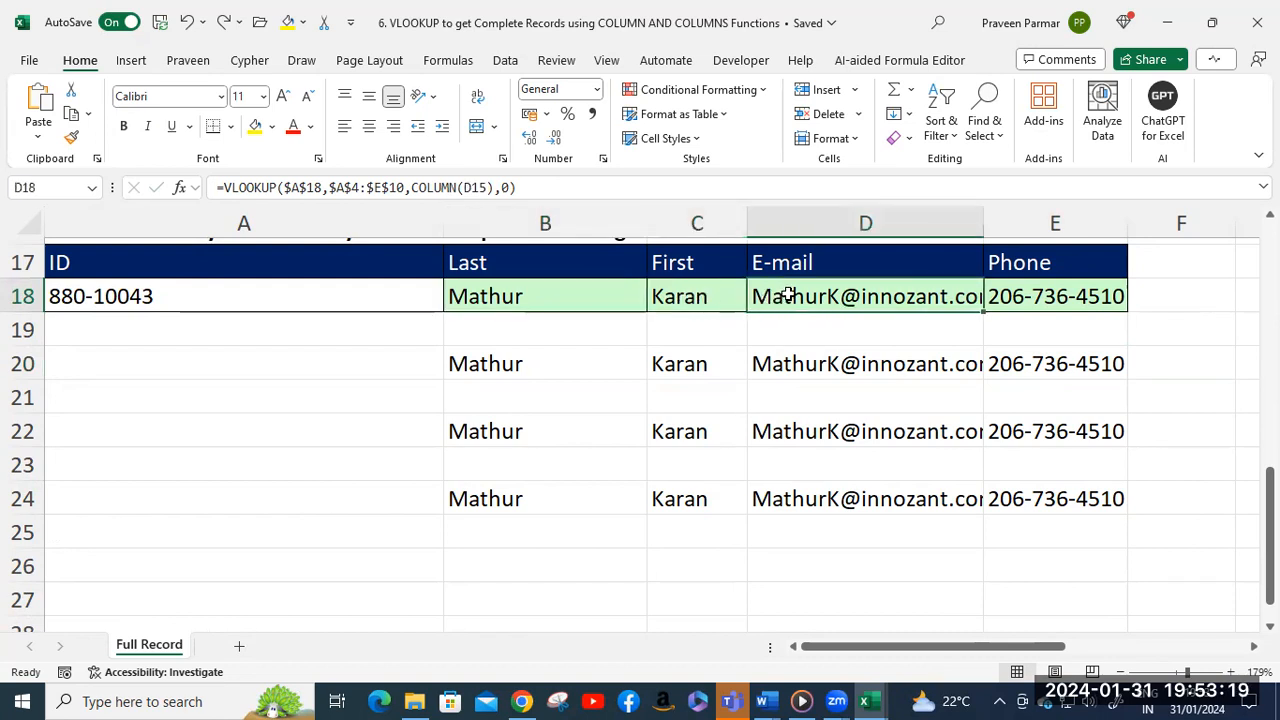
left_click(1068, 296)
Compare the VLOOKUP formulas in B14:E14, checking how each takes its column index from row 12.
scroll(672, 368, "up", 1)
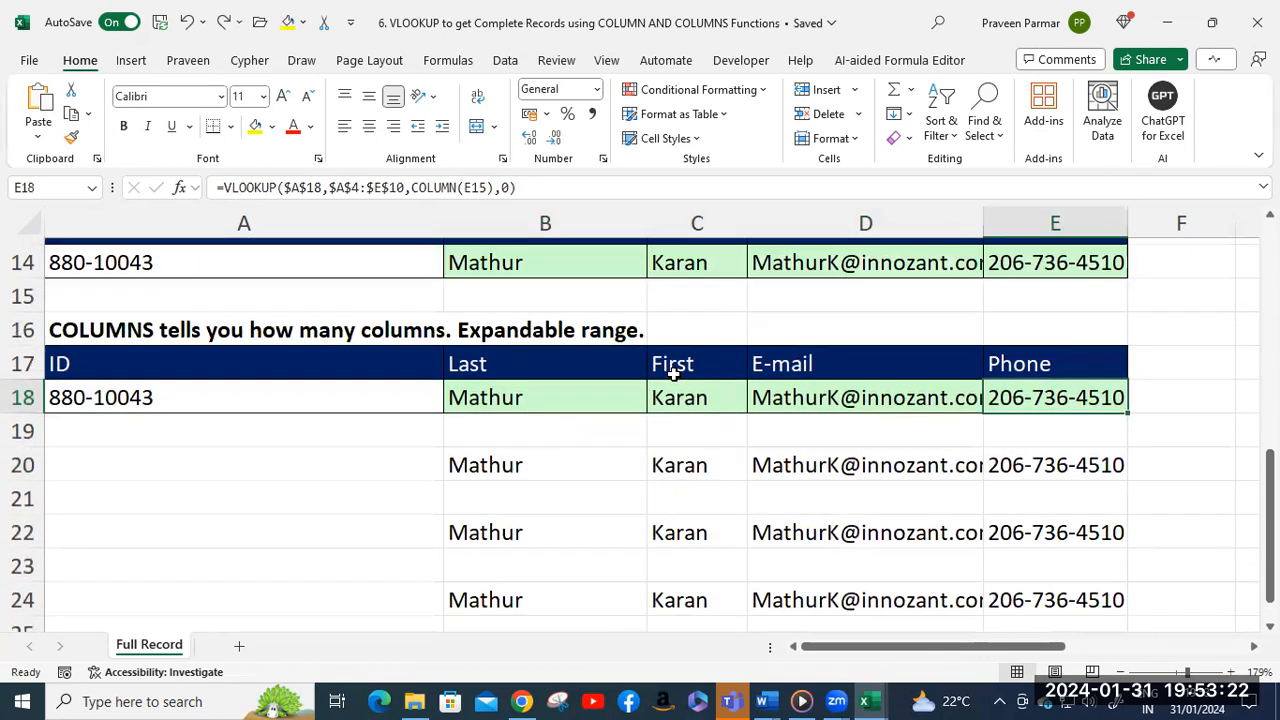
scroll(675, 370, "up", 3)
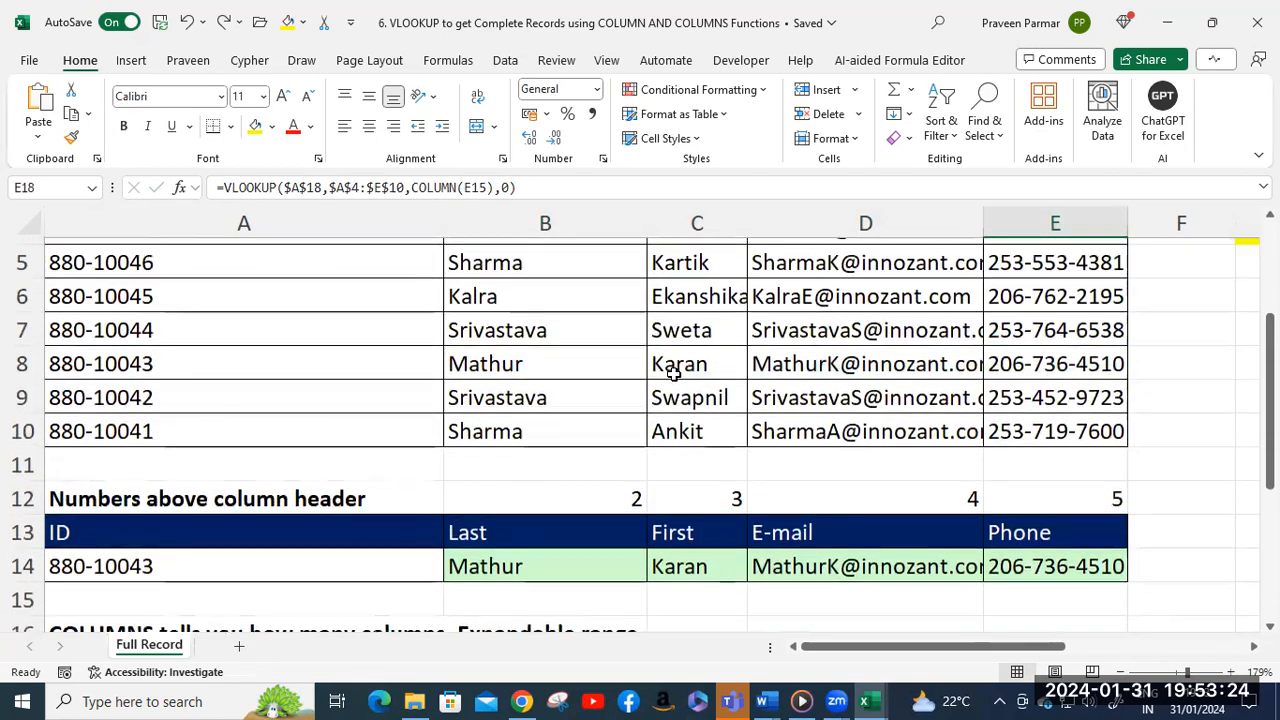
scroll(675, 370, "down", 1)
scroll(675, 370, "down", 2)
left_click(545, 364)
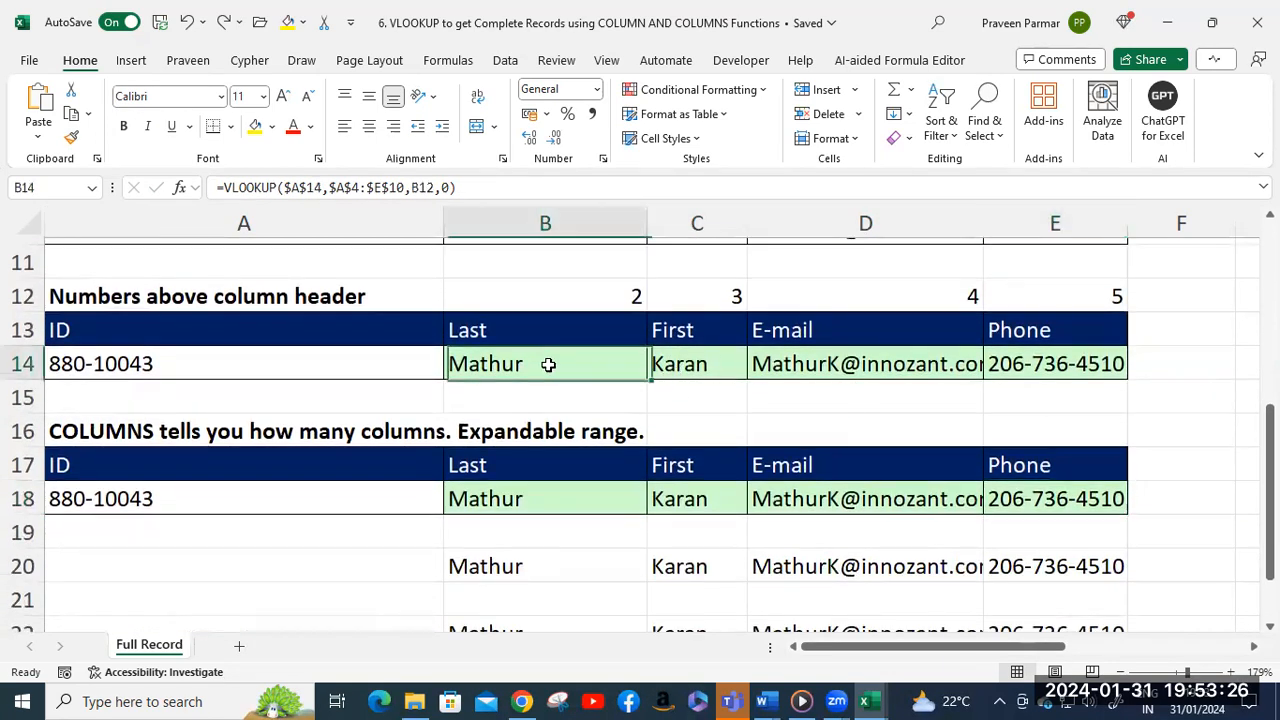
left_click(709, 364)
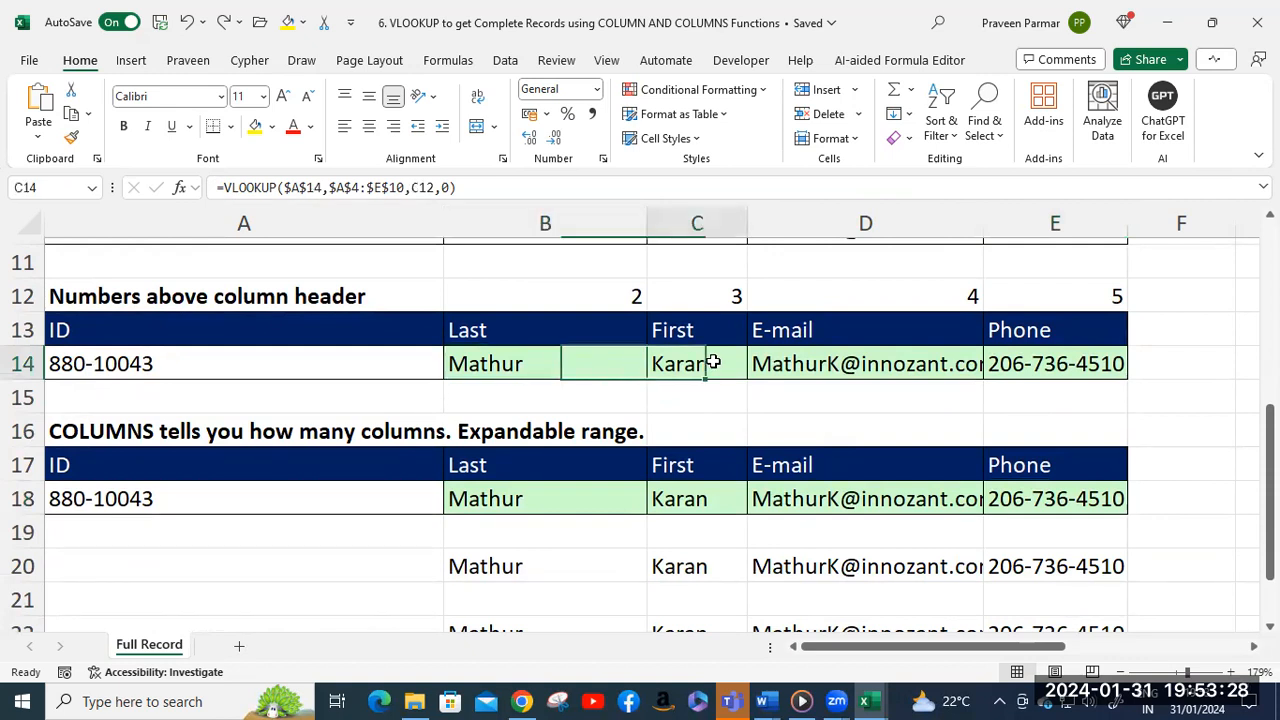
left_click(883, 368)
left_click(1114, 368)
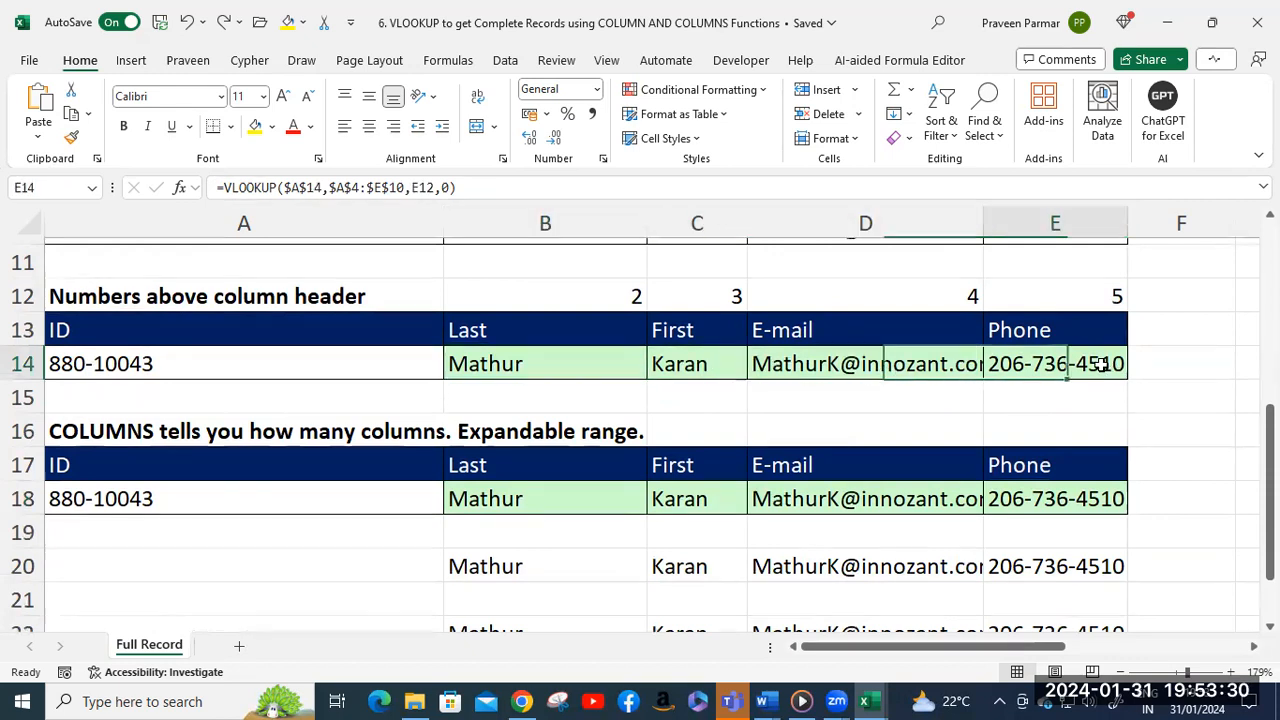
scroll(831, 395, "up", 2)
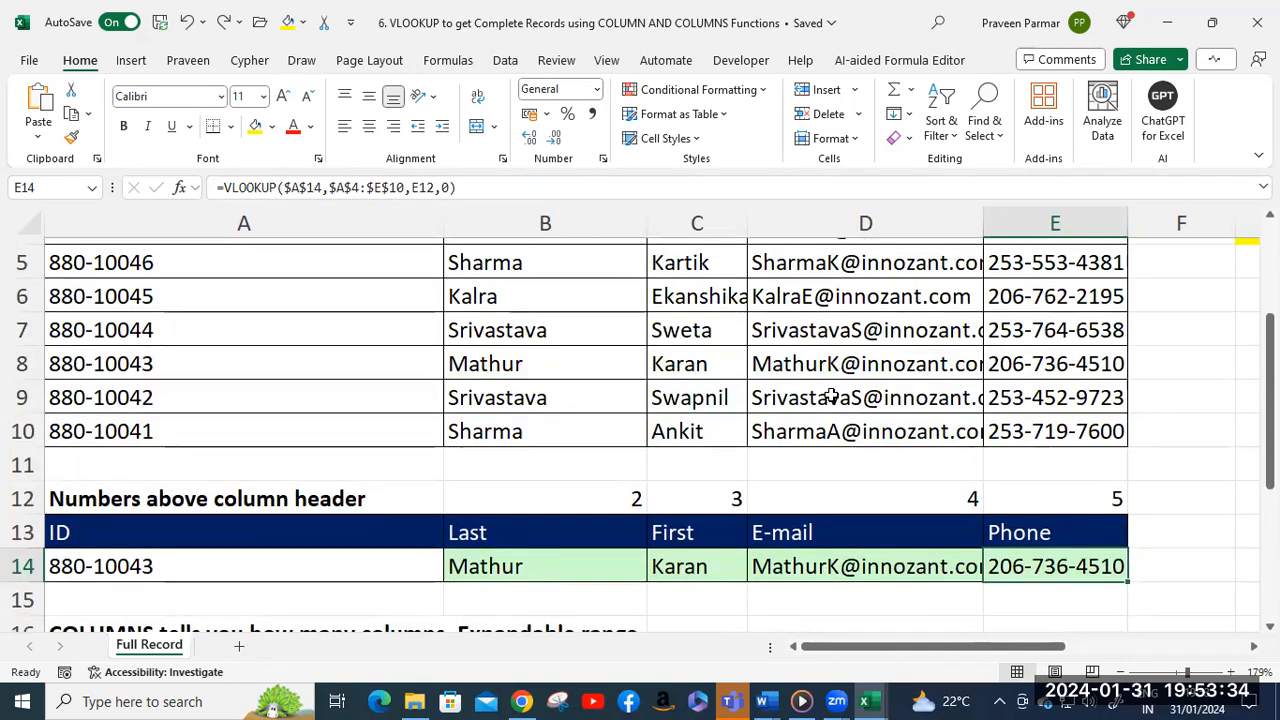
scroll(831, 395, "up", 2)
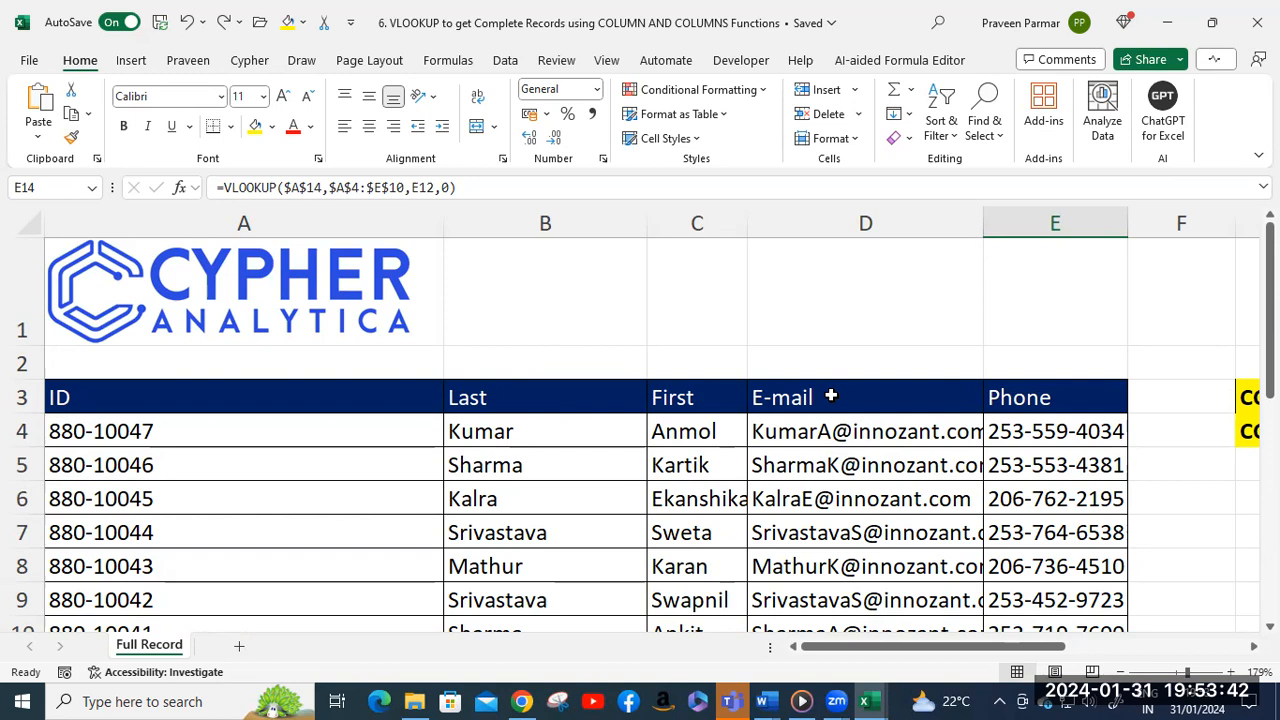
scroll(829, 396, "down", 3)
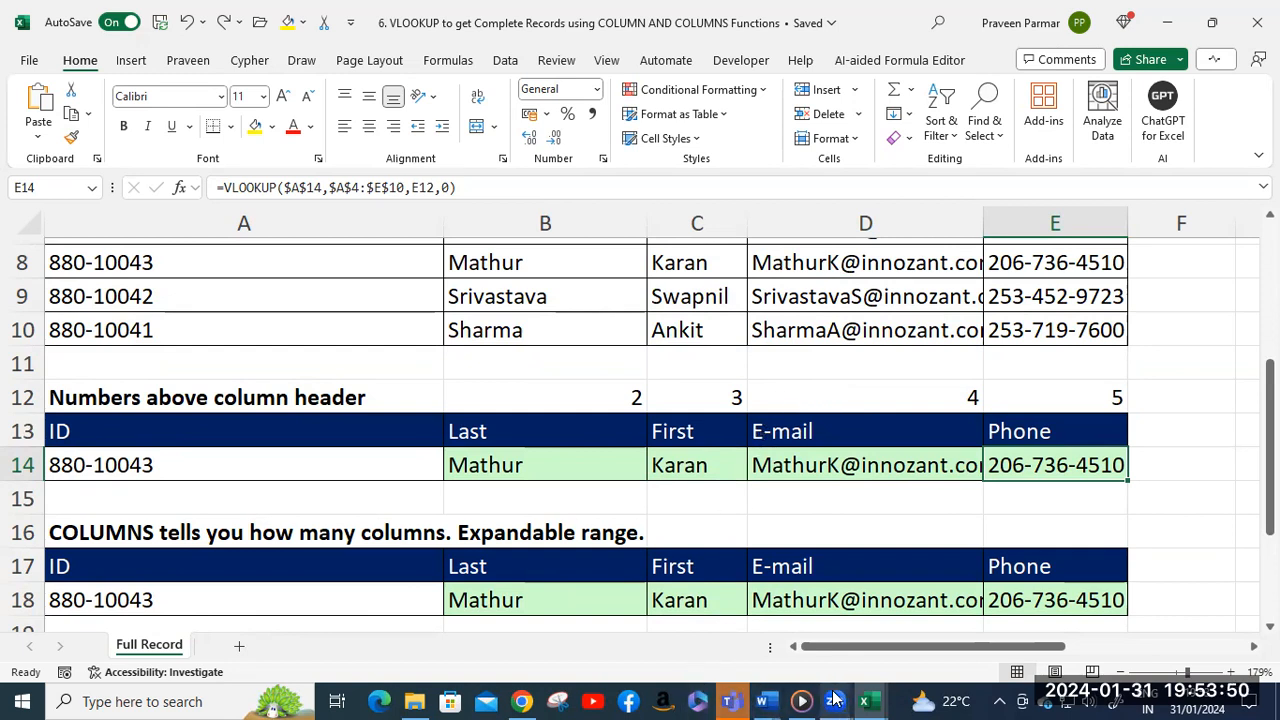
left_click(742, 628)
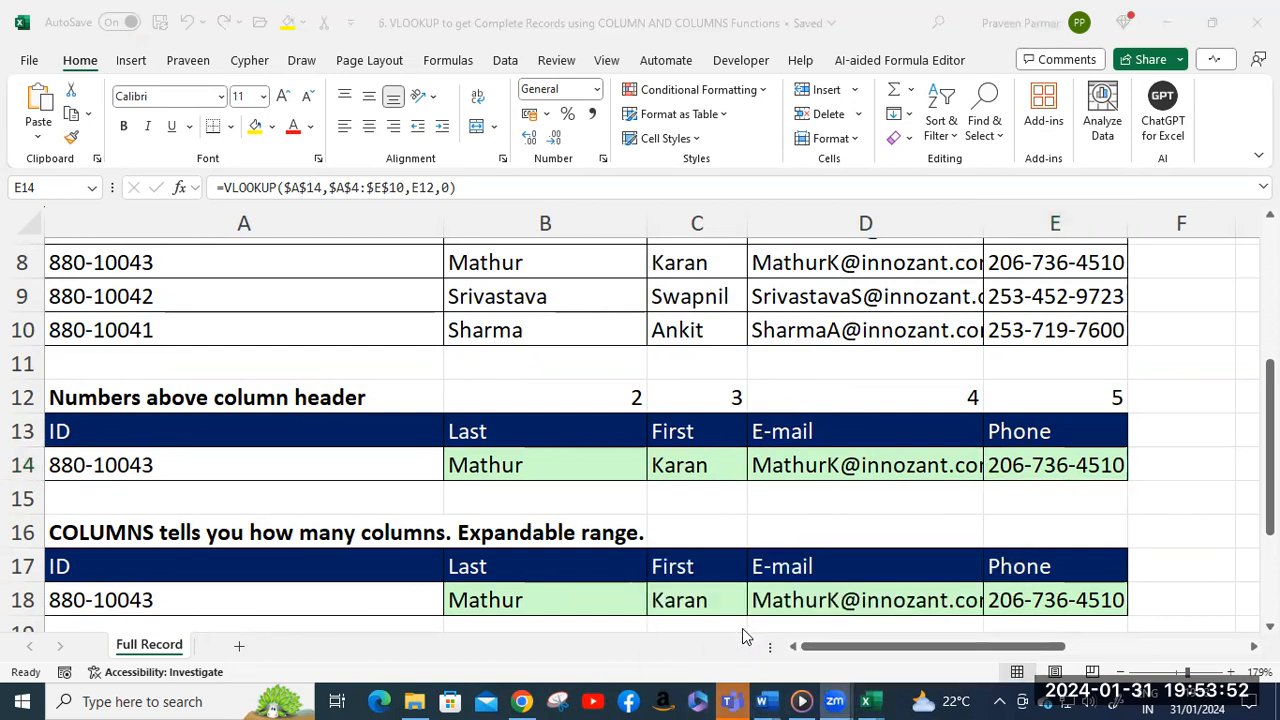
mouse_move(838, 700)
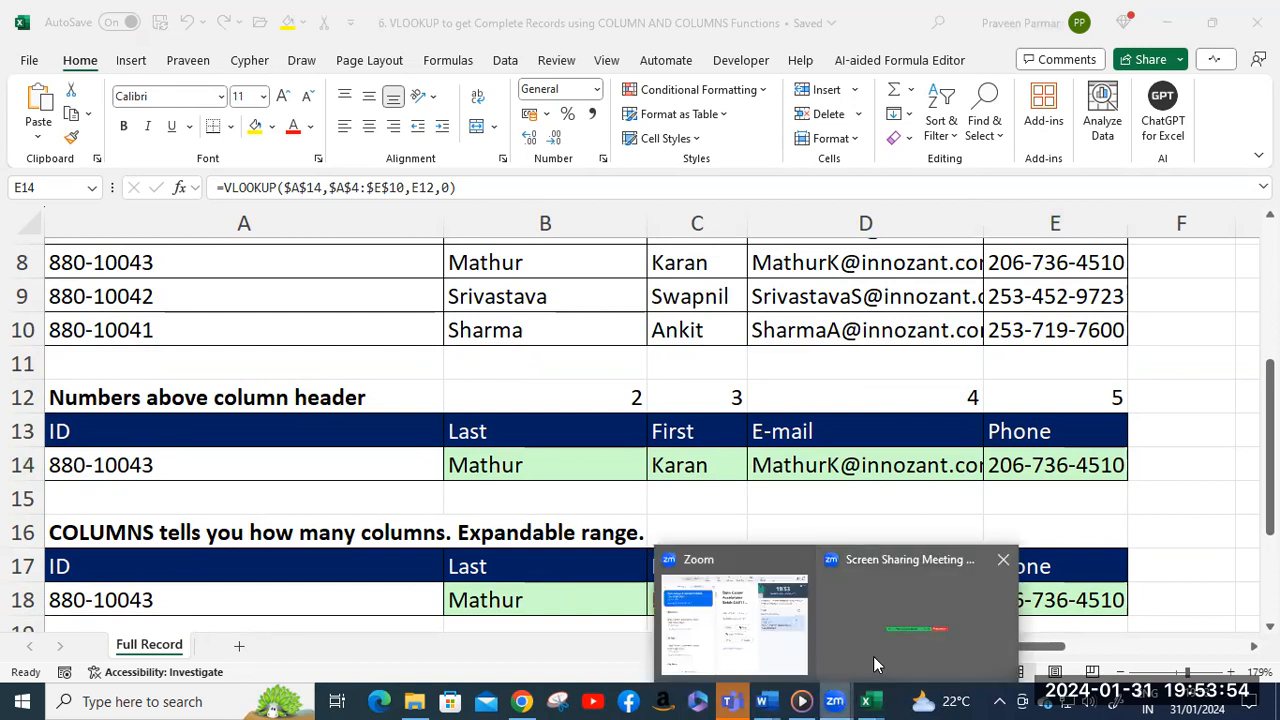
left_click(874, 657)
left_click(907, 644)
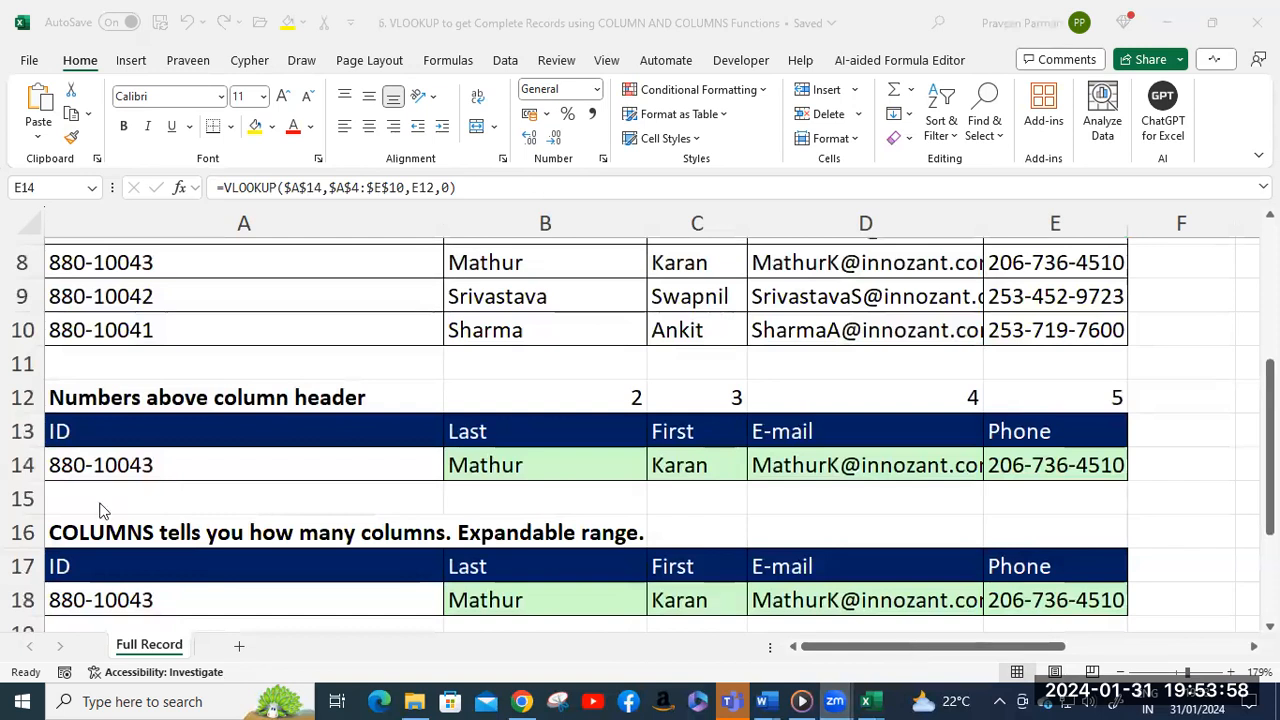
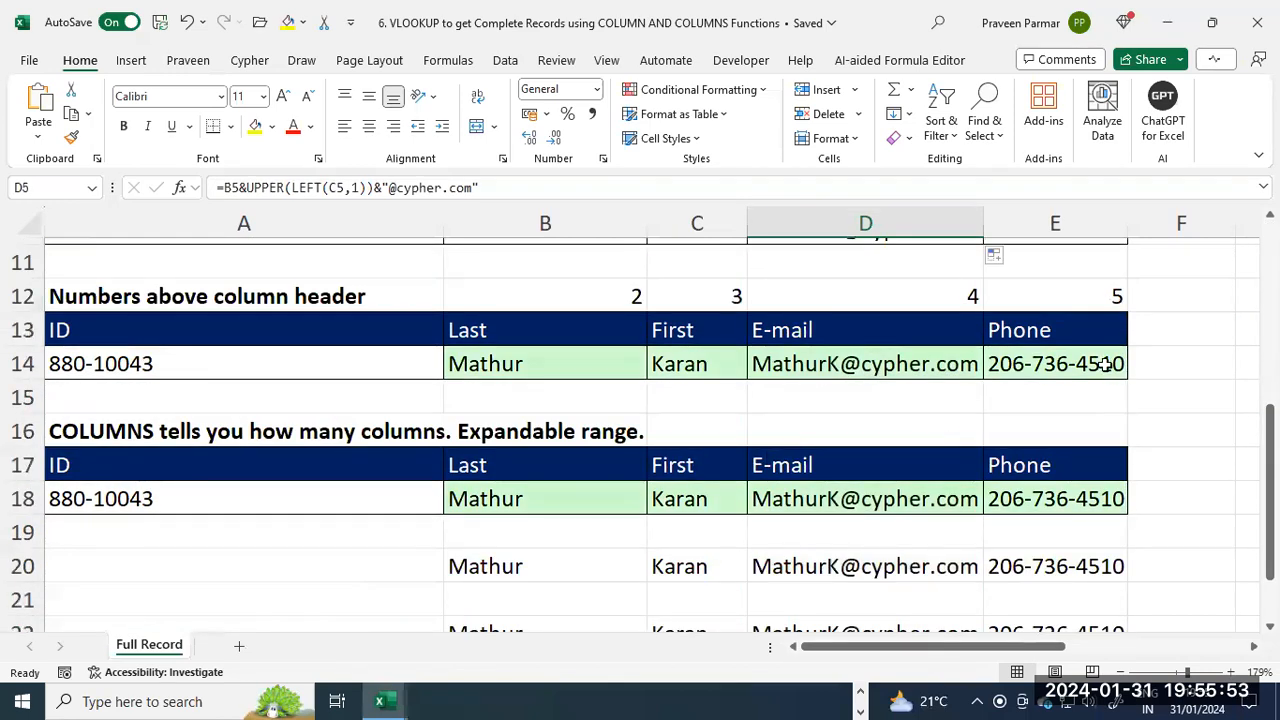
Review the source table, the record headers in A13:E13 and the column index numbers in B12:E12.
scroll(843, 432, "up", 2)
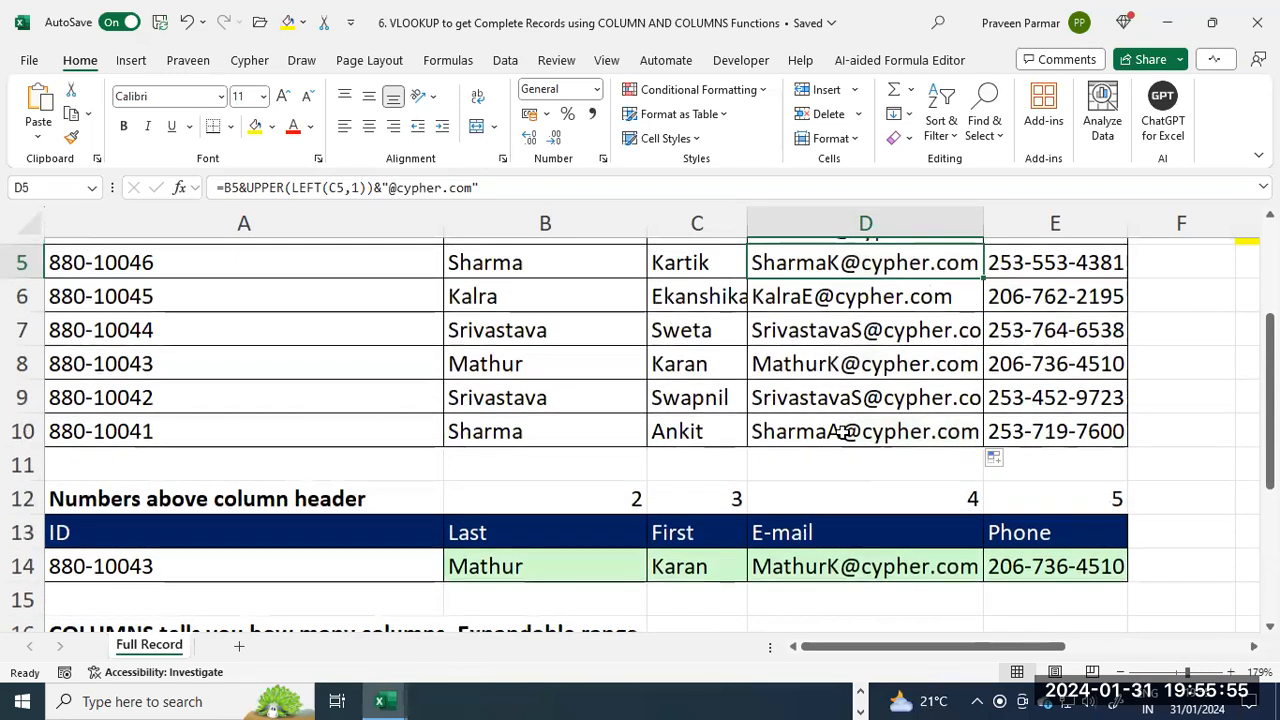
scroll(843, 432, "down", 1)
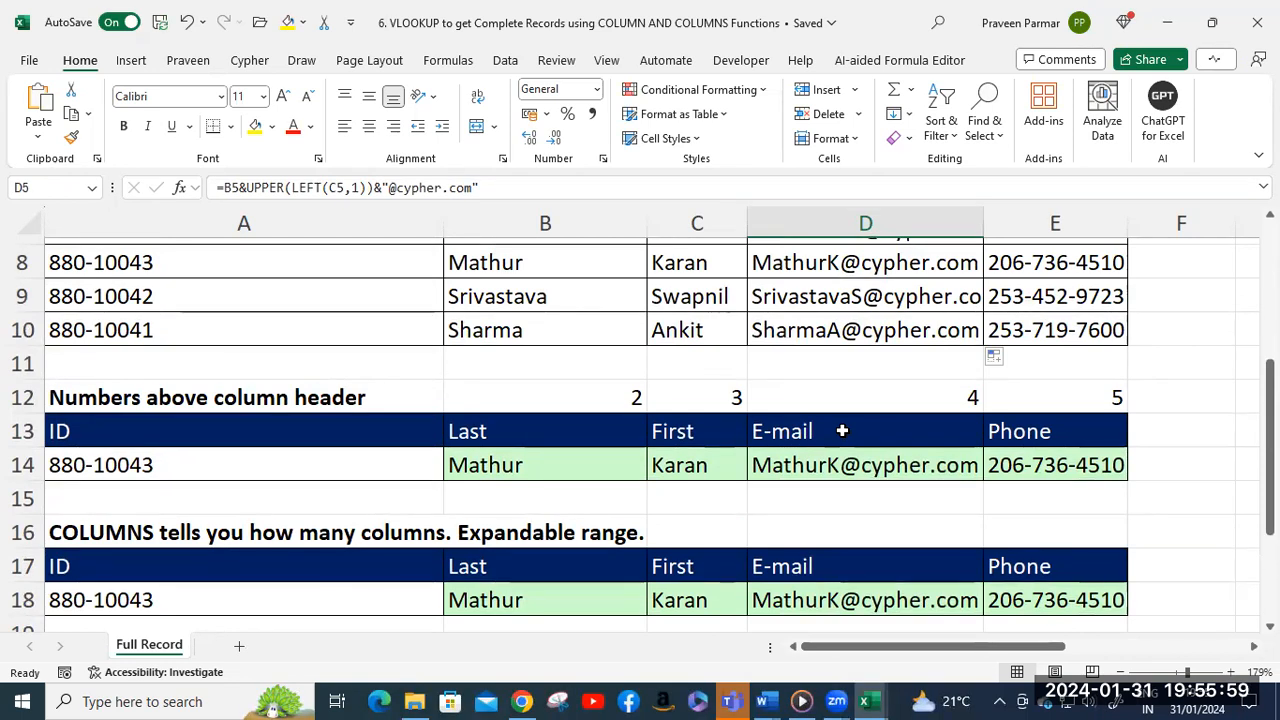
scroll(403, 420, "up", 2)
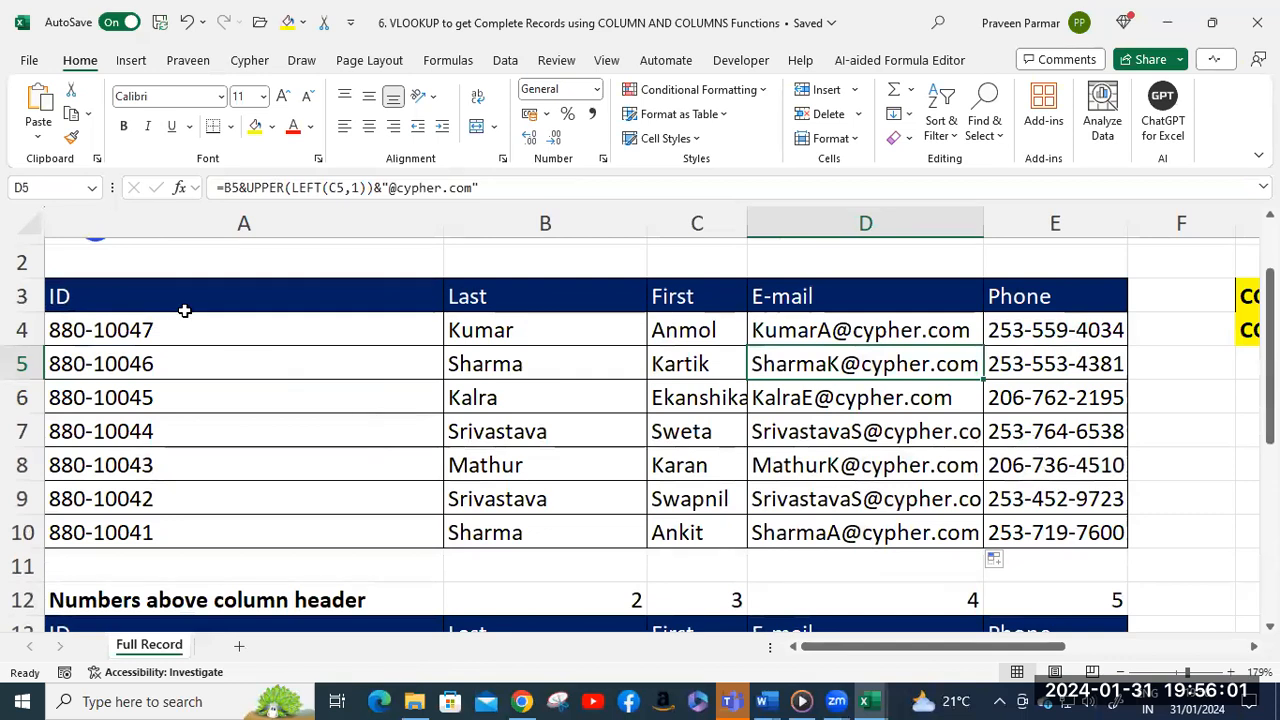
scroll(370, 344, "down", 3)
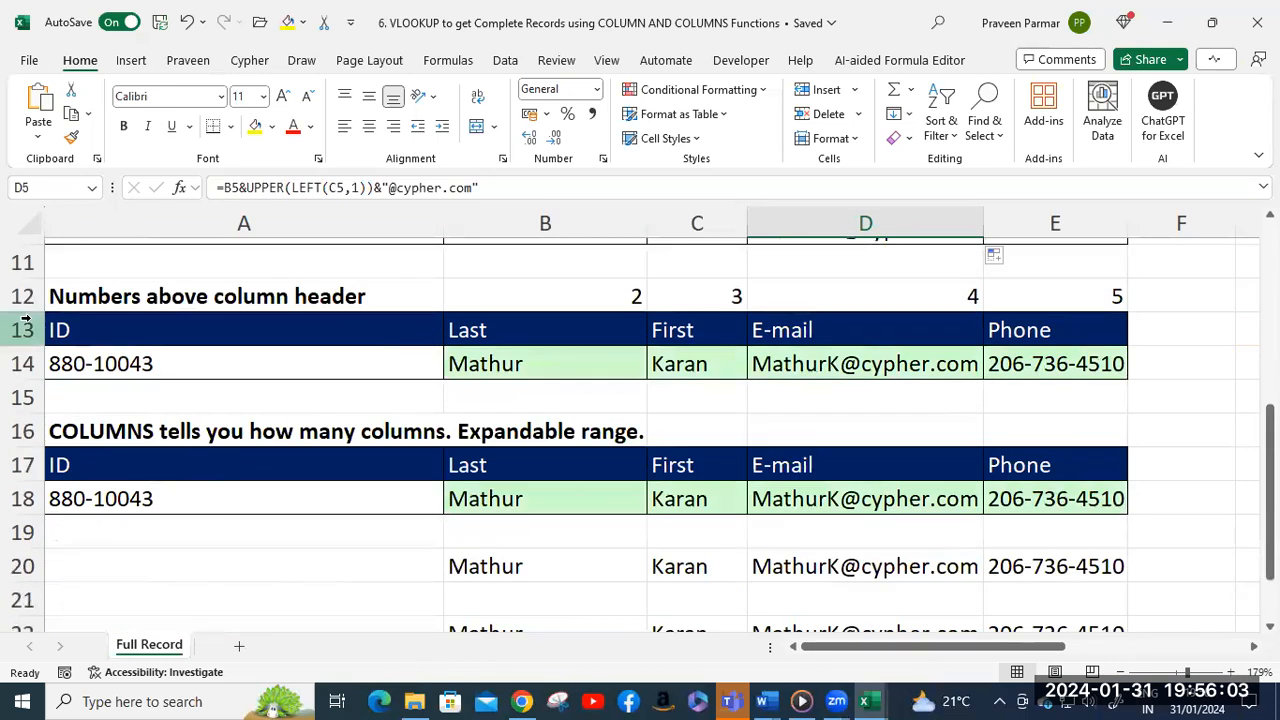
left_click(60, 329)
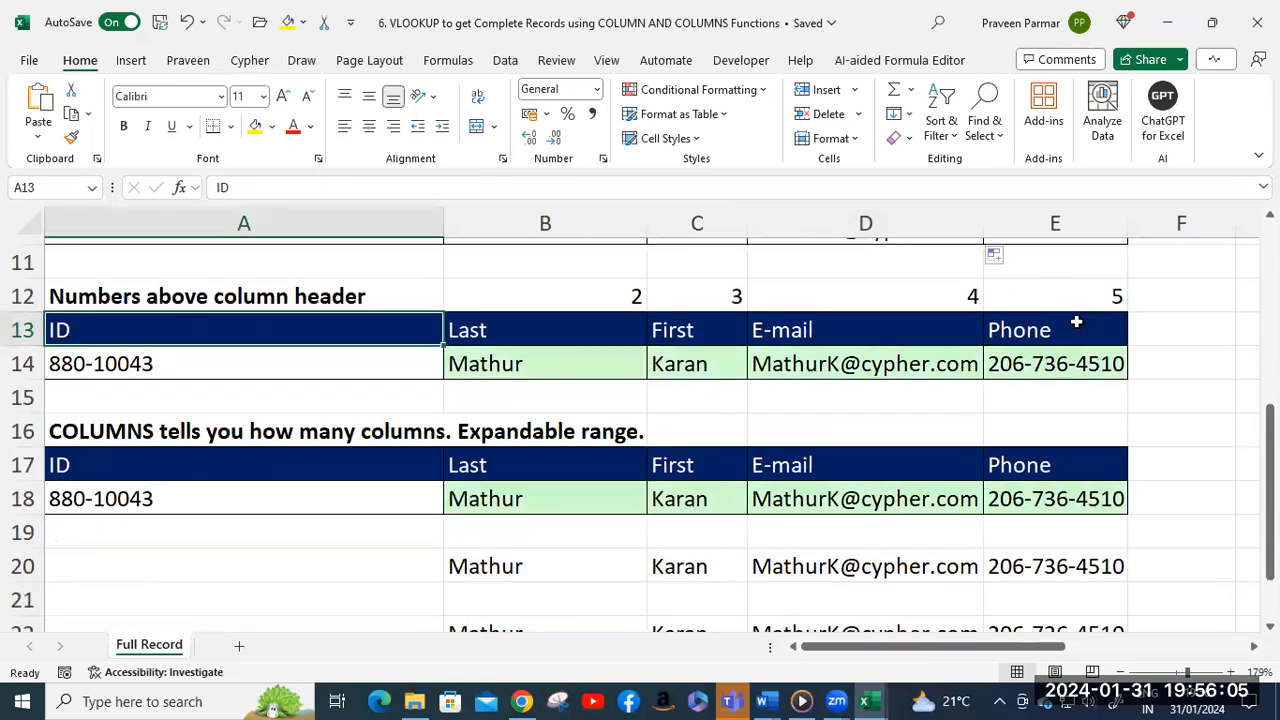
left_click_drag(1076, 322, 1080, 320)
scroll(575, 382, "up", 1)
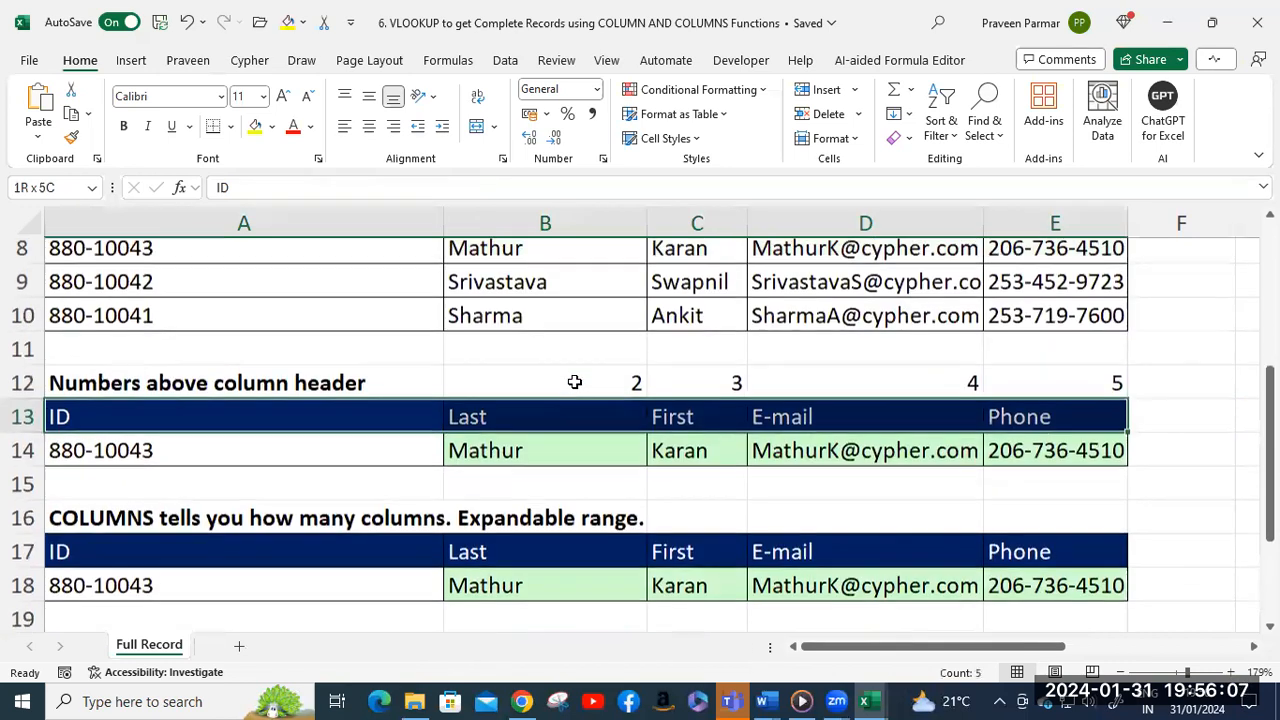
left_click(580, 399)
left_click(694, 399)
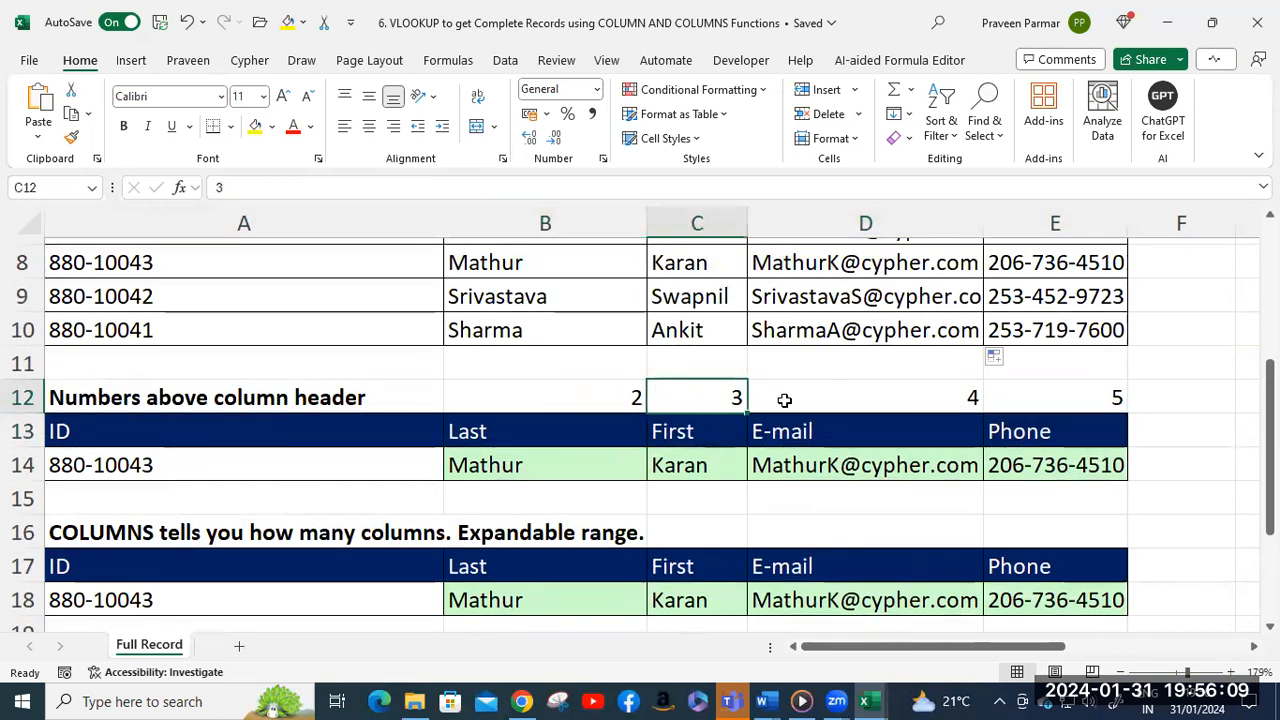
left_click(844, 400)
left_click(1040, 390)
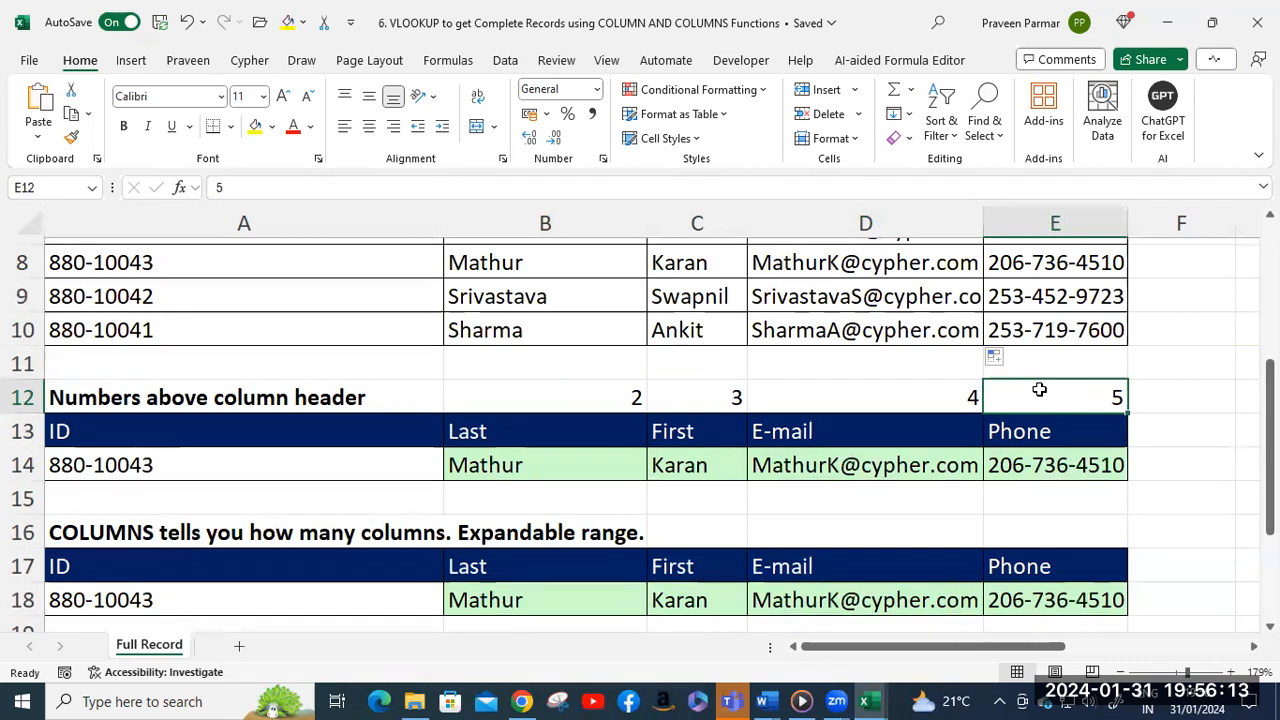
Clear the existing VLOOKUP formulas from B14:E14.
left_click(563, 464)
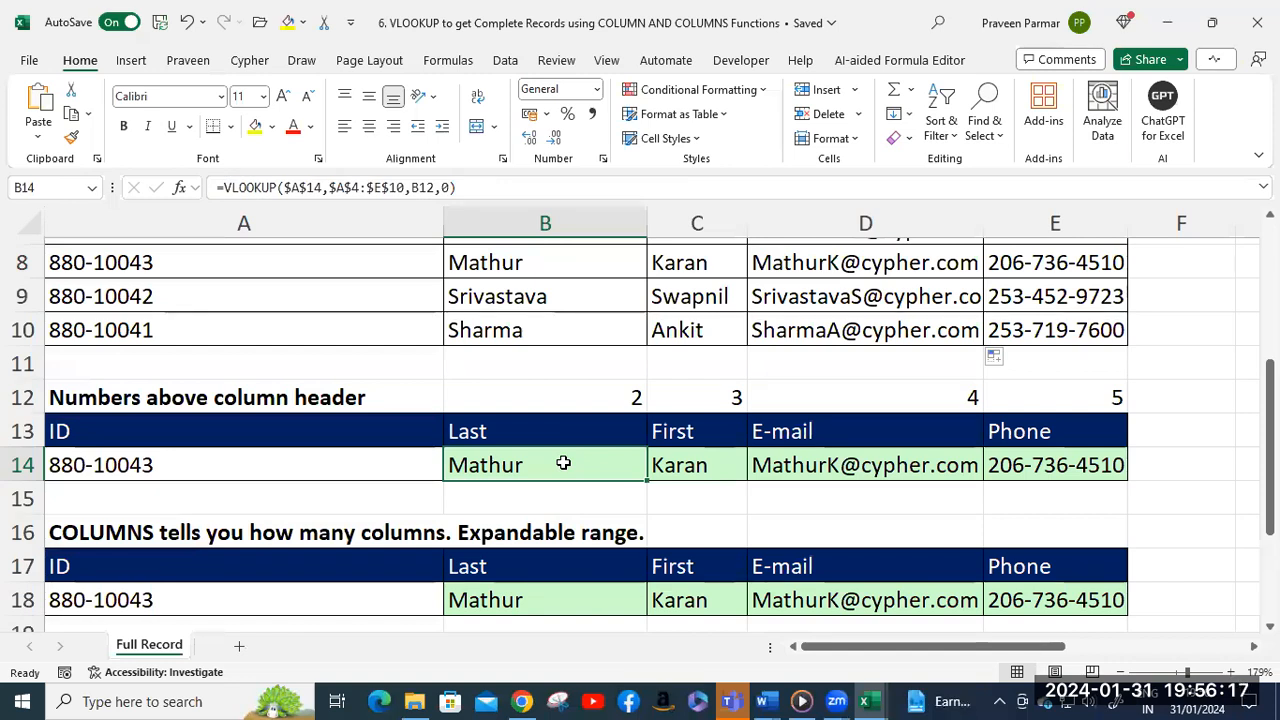
left_click(1036, 462, "shift")
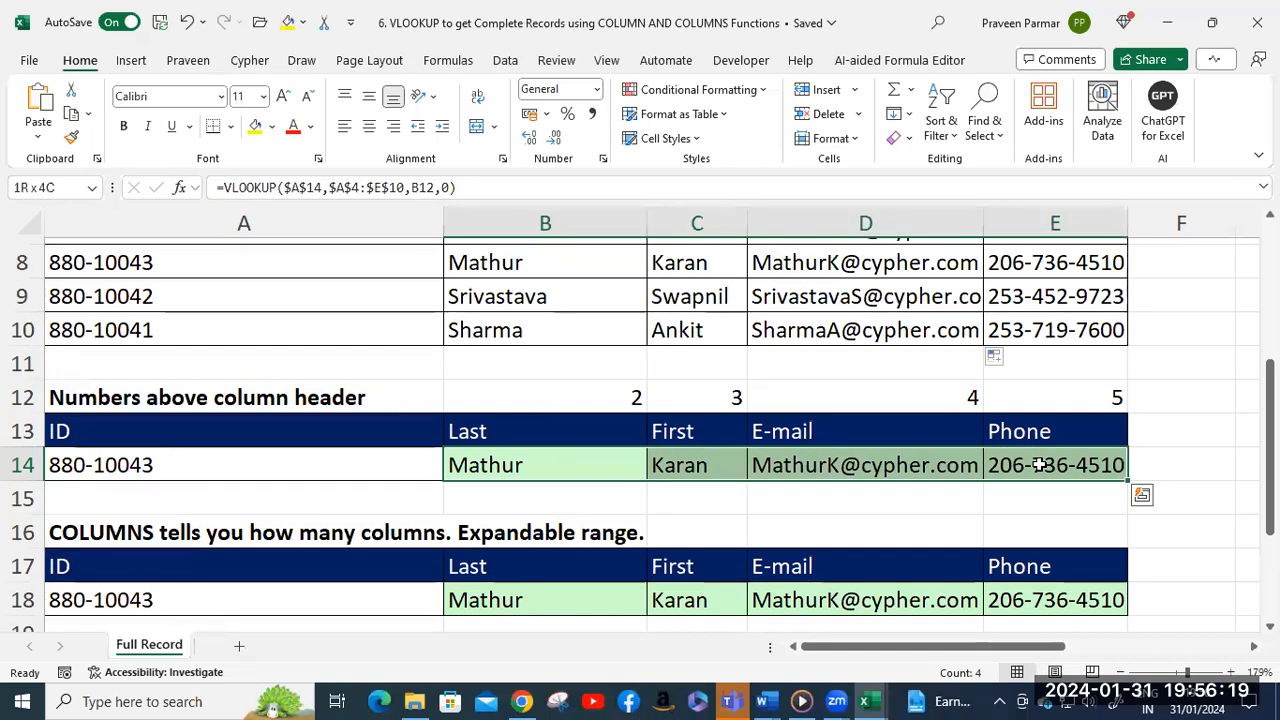
key("Delete")
Start a VLOOKUP formula in cell B14.
left_click(571, 470)
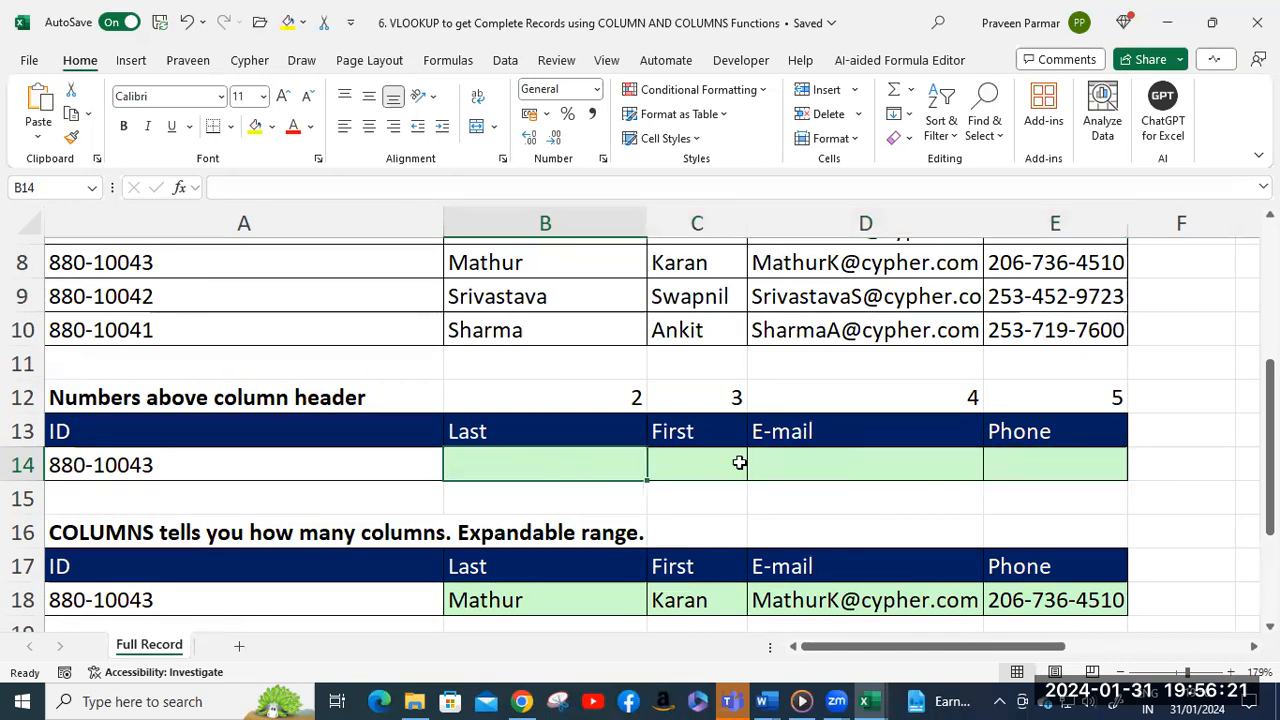
type("=vlo")
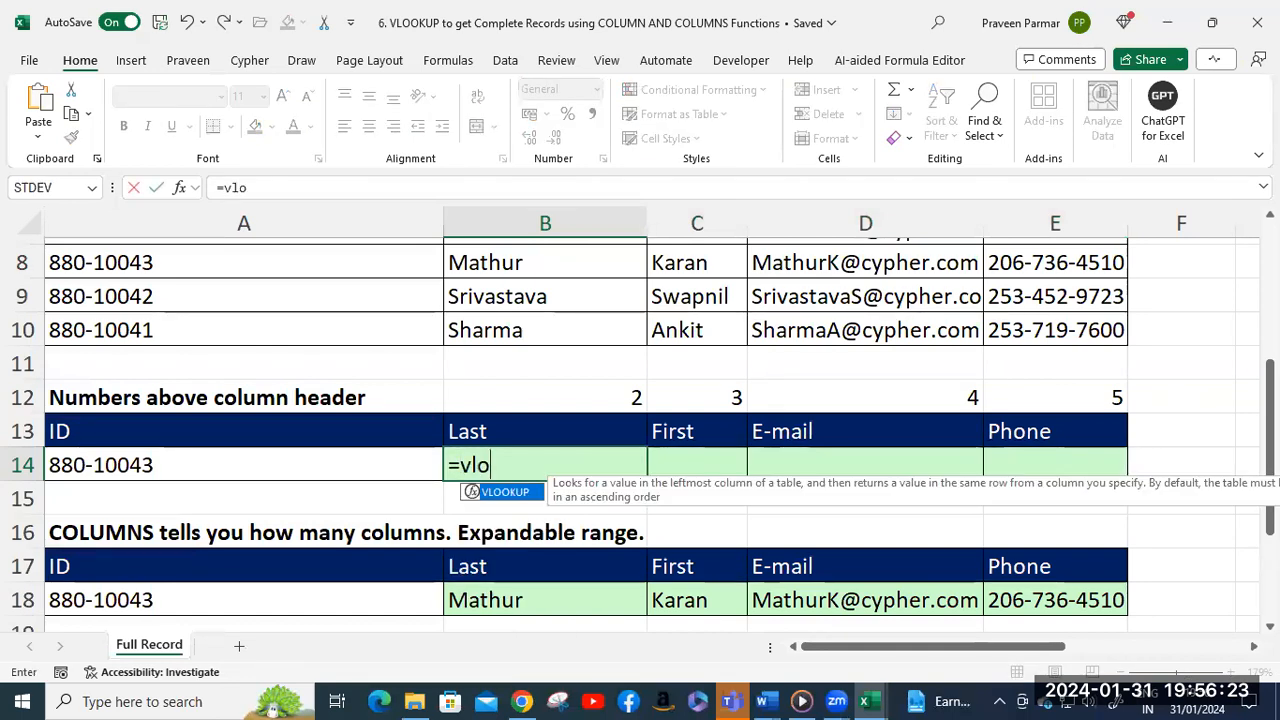
key("Tab")
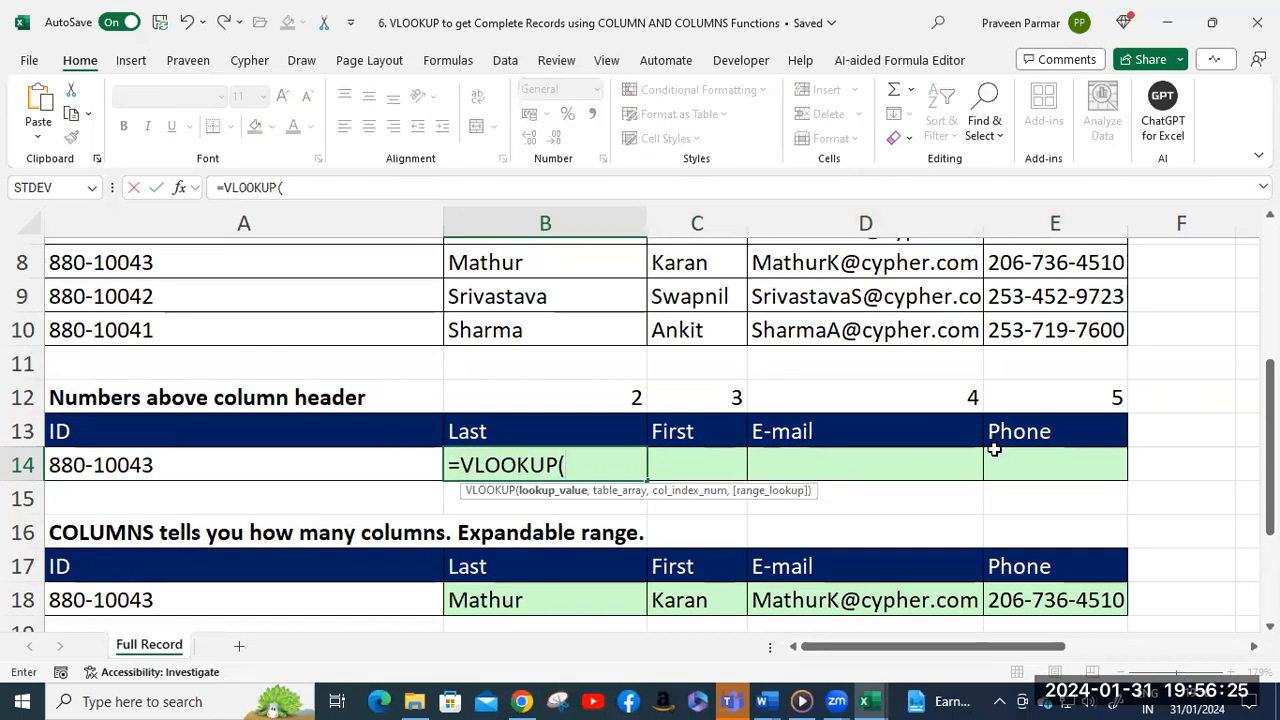
Give the VLOOKUP in B14 the lookup value A14, the source table as IDLIST, column index 2 and exact match 0.
left_click(223, 467)
type(",")
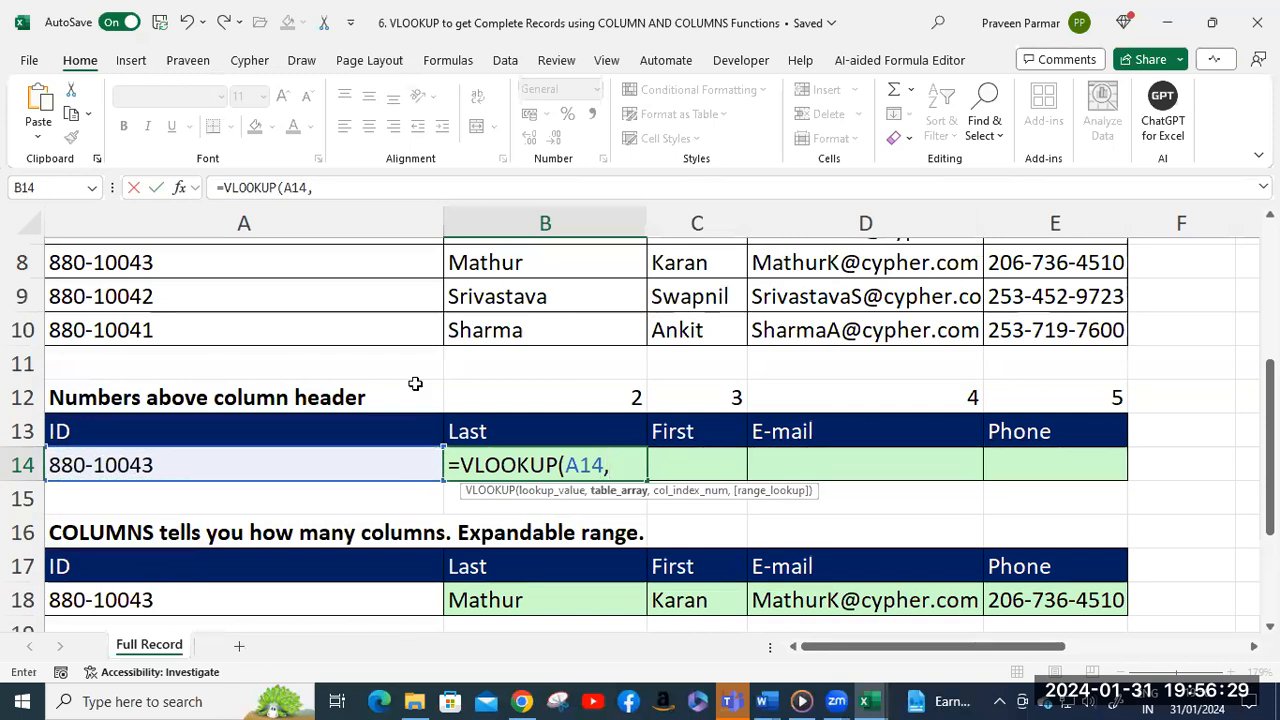
scroll(414, 384, "up", 3)
left_click(127, 399)
scroll(1115, 432, "down", 2)
left_click_drag(1115, 432, 1126, 446)
type(",")
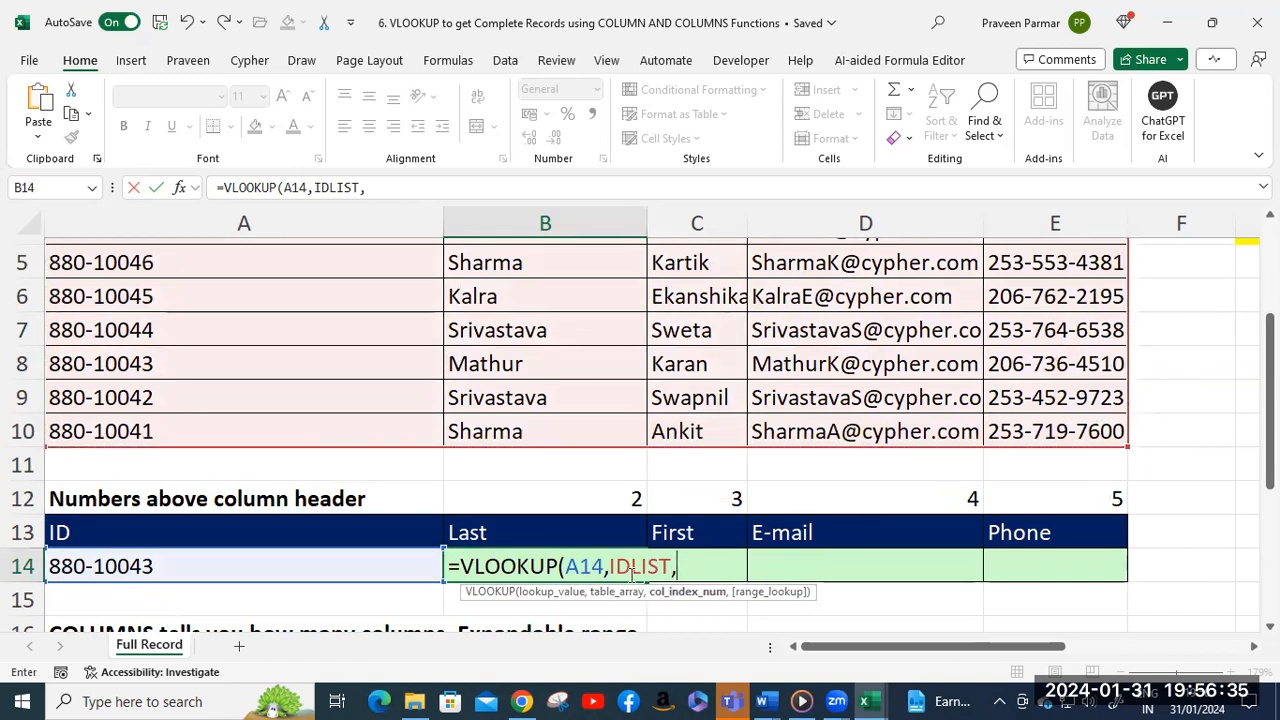
scroll(566, 413, "up", 2)
scroll(566, 413, "down", 3)
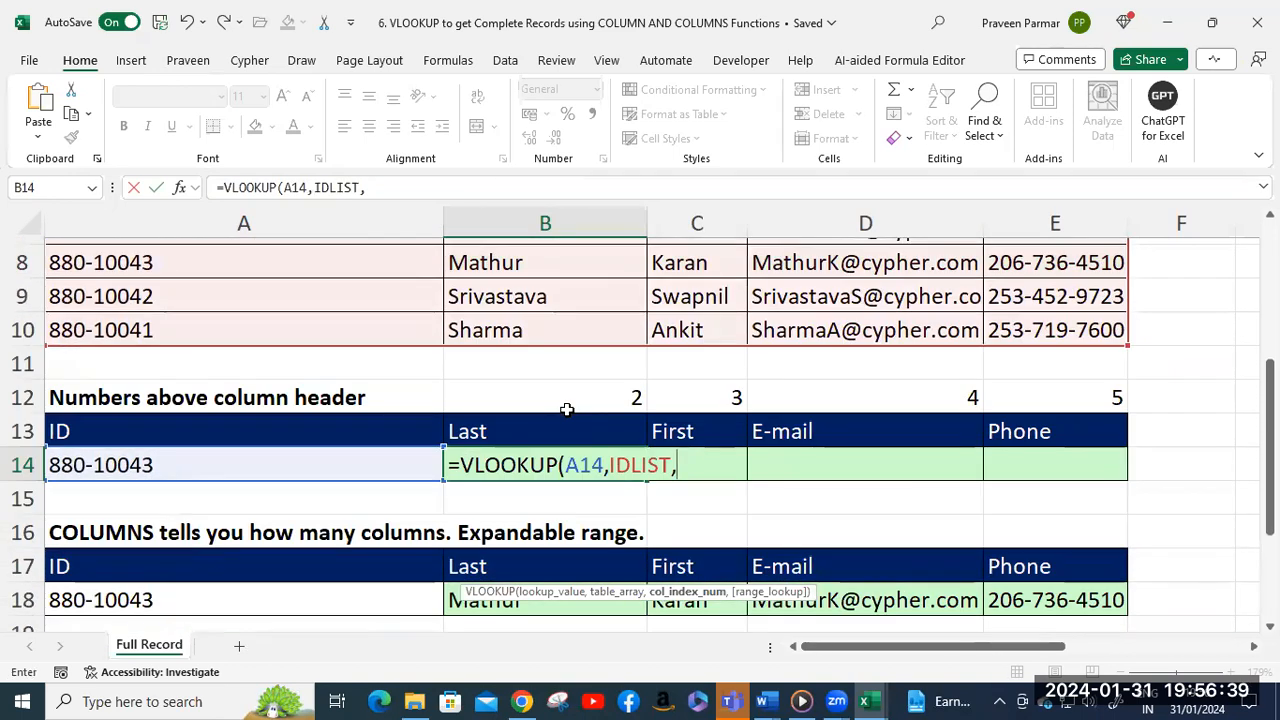
type("2,0)")
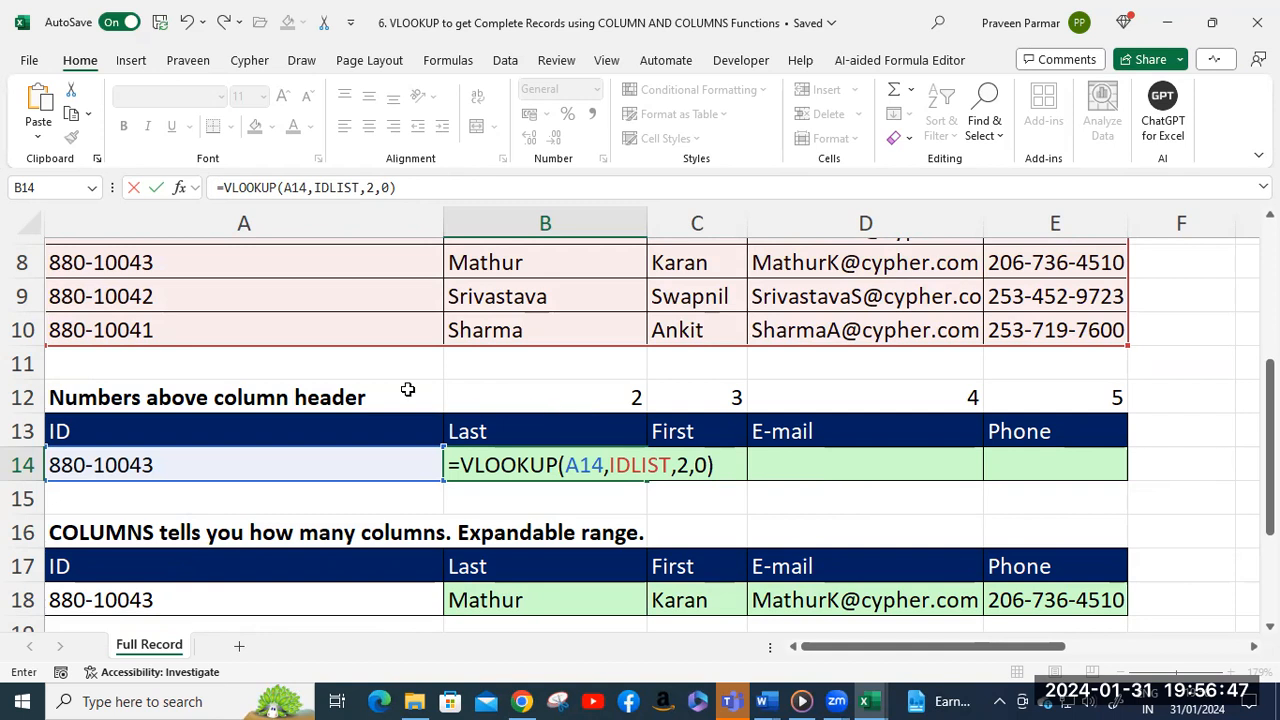
Remove all the arguments from the VLOOKUP formula in B14, leaving its parentheses empty.
left_click(673, 464)
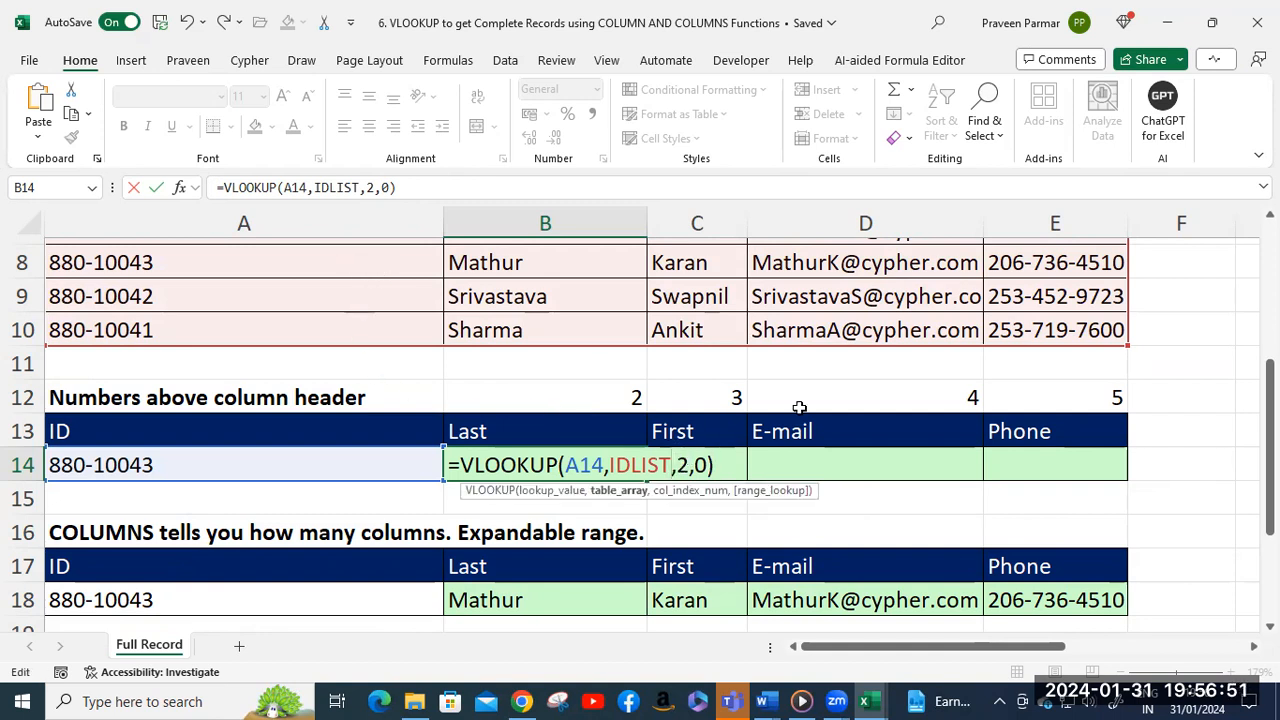
left_click(709, 465)
key("BackSpace")
key("BackSpace")
key("BackSpace")
key("BackSpace")
key("BackSpace")
key("BackSpace")
key("BackSpace")
key("BackSpace")
key("BackSpace")
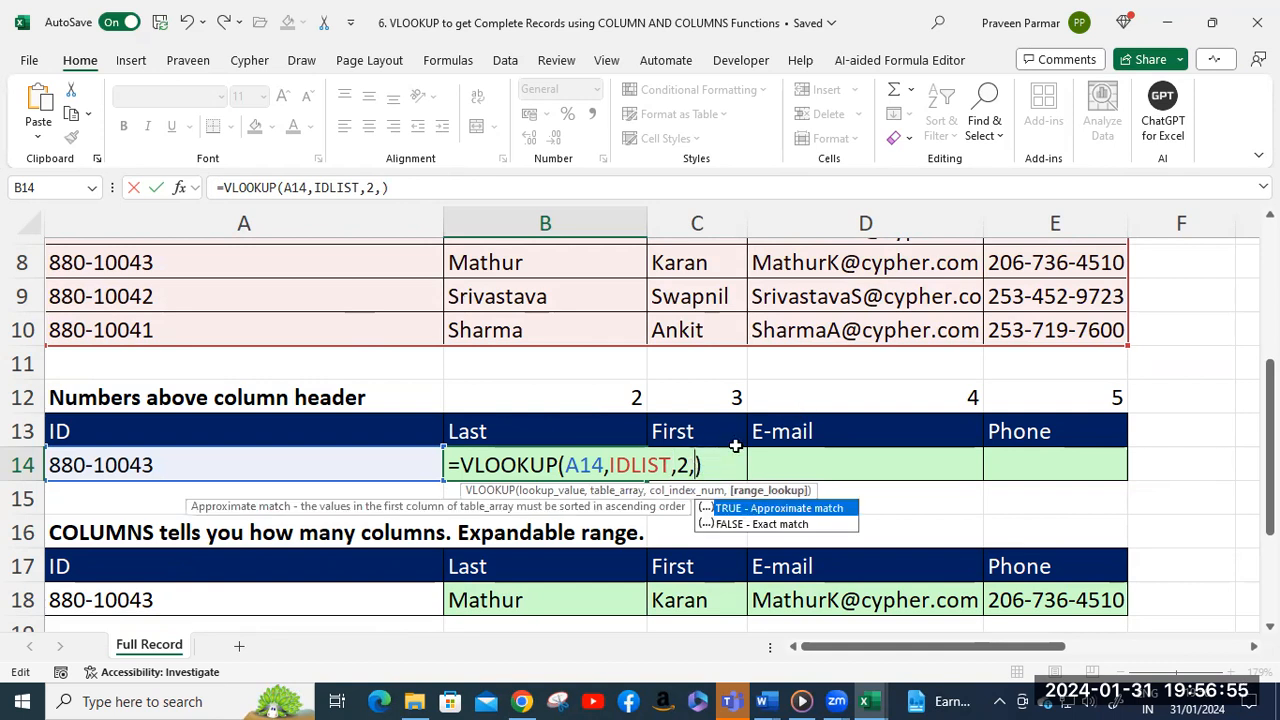
key("BackSpace")
key("BackSpace")
key("BackSpace")
key("BackSpace")
key("BackSpace")
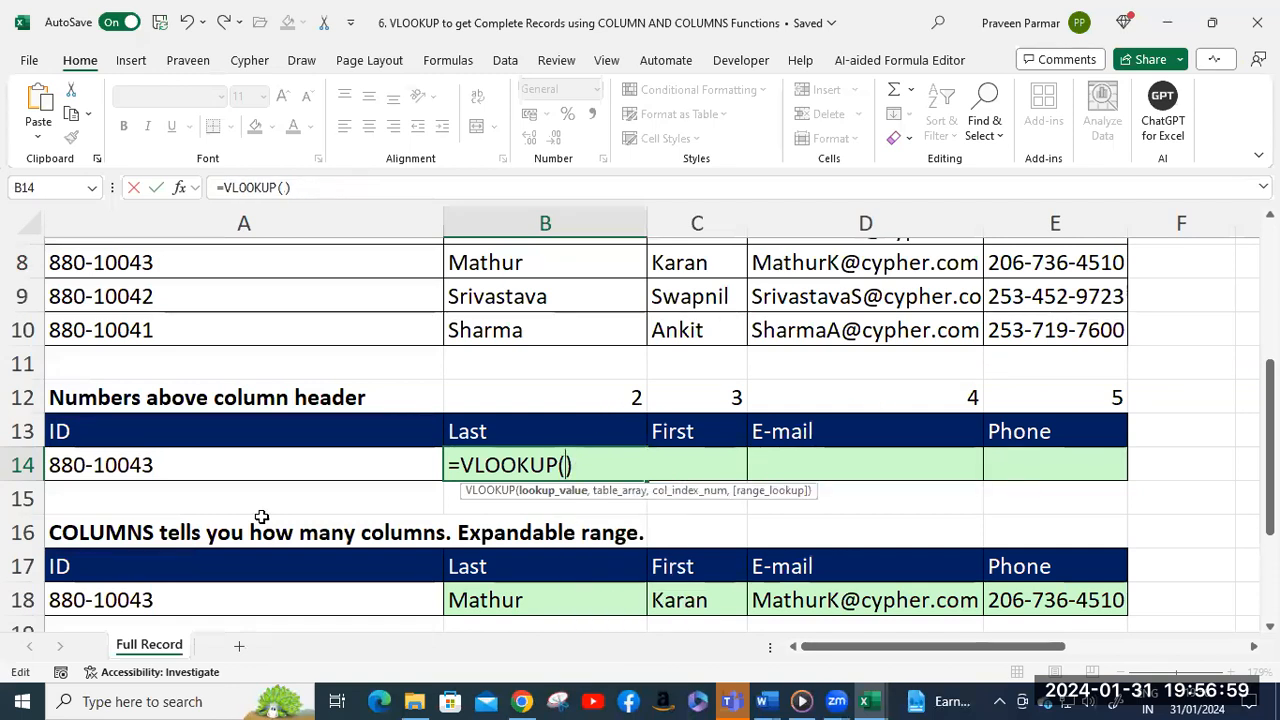
Complete the B14 formula as =VLOOKUP(A14,$A$4:$E$10,2,0), using an absolute reference for the source table.
left_click(228, 460)
type(",")
scroll(385, 304, "up", 2)
left_click(306, 428)
scroll(785, 413, "down", 1)
left_click(1074, 447, "shift")
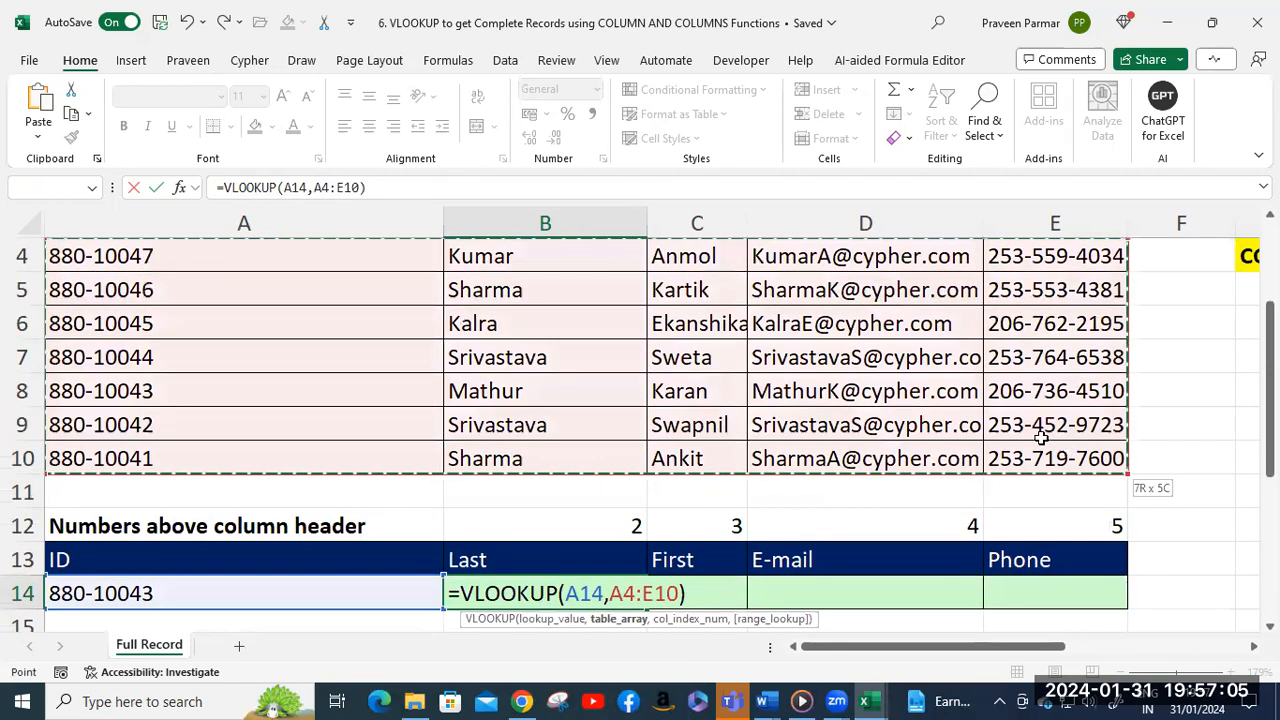
key("F4")
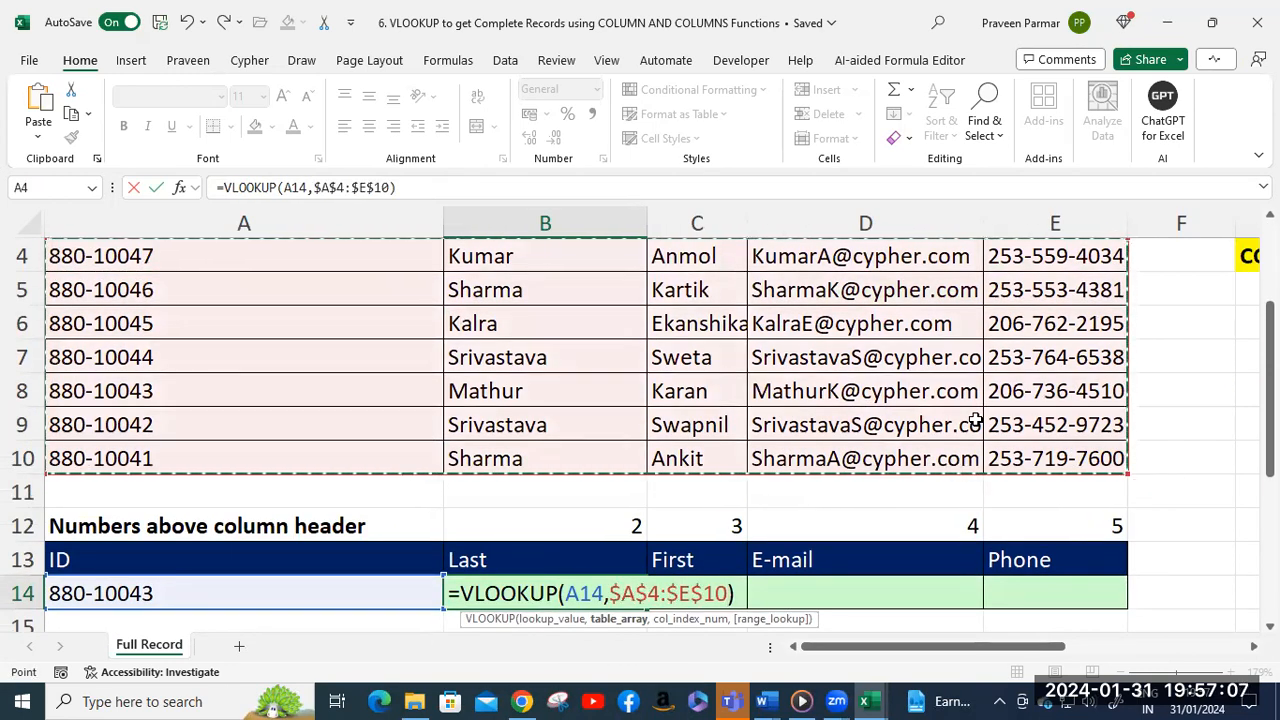
type(",")
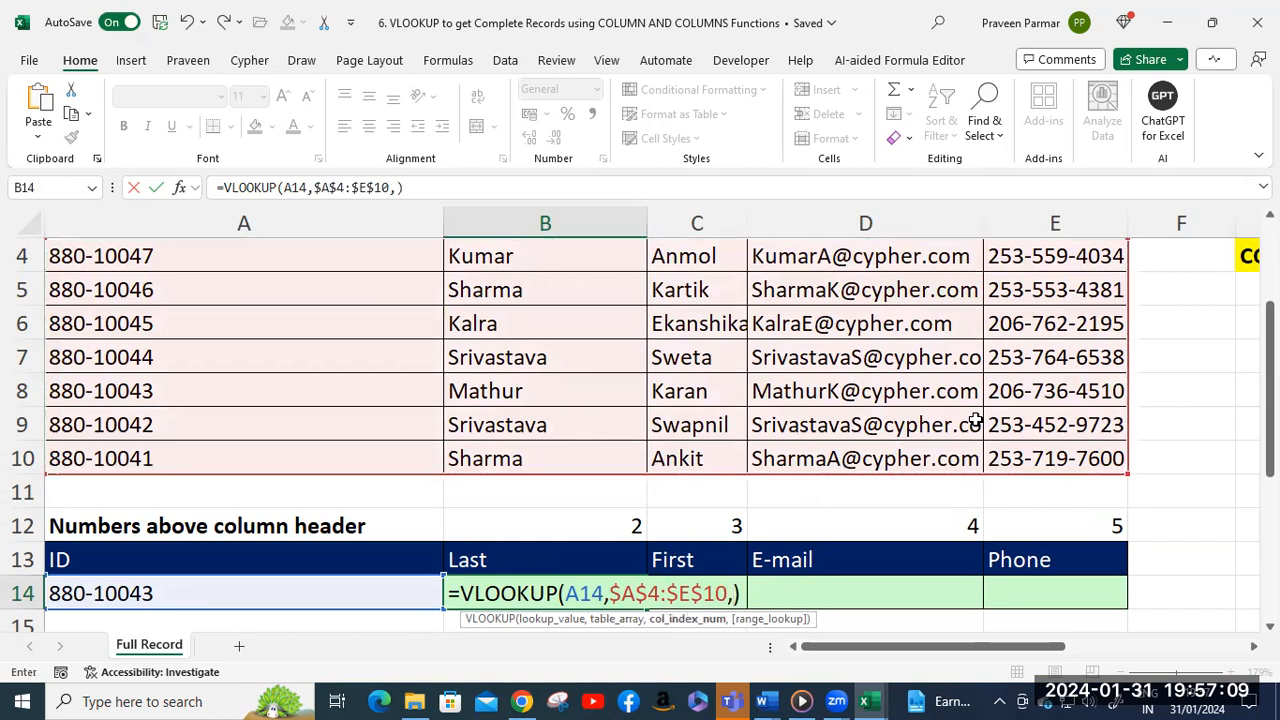
type("2,0)")
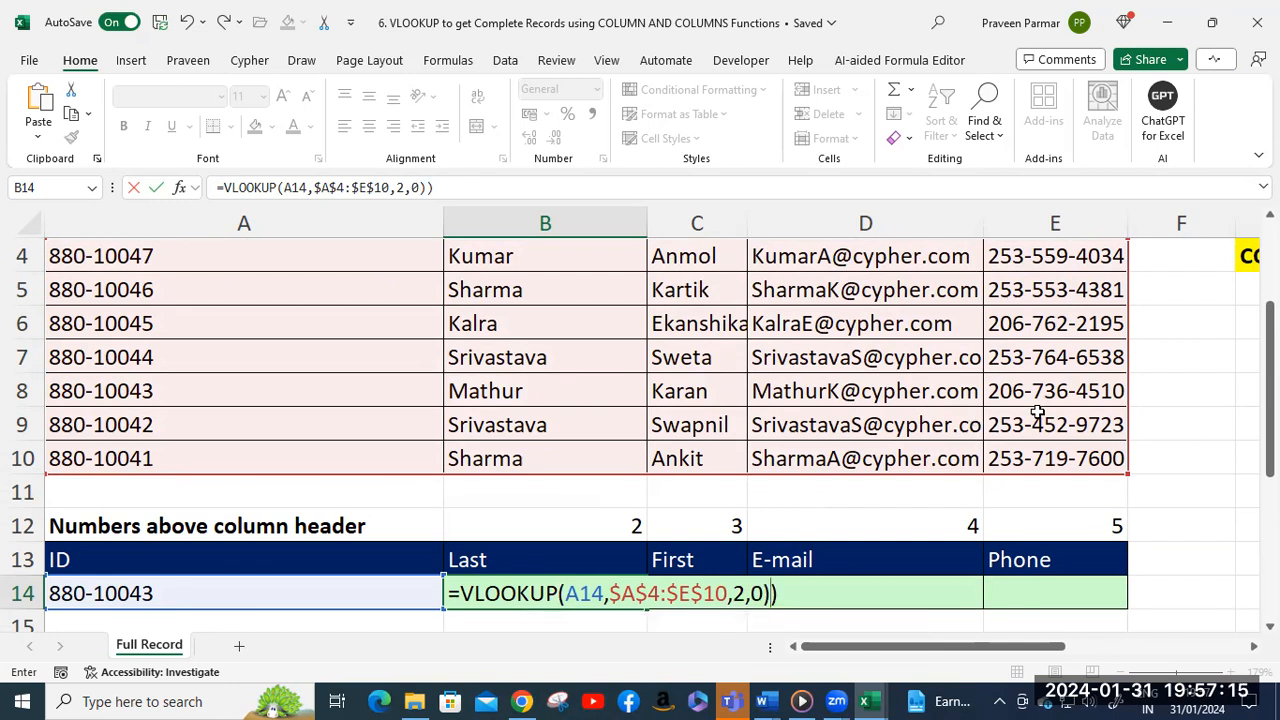
key("Return")
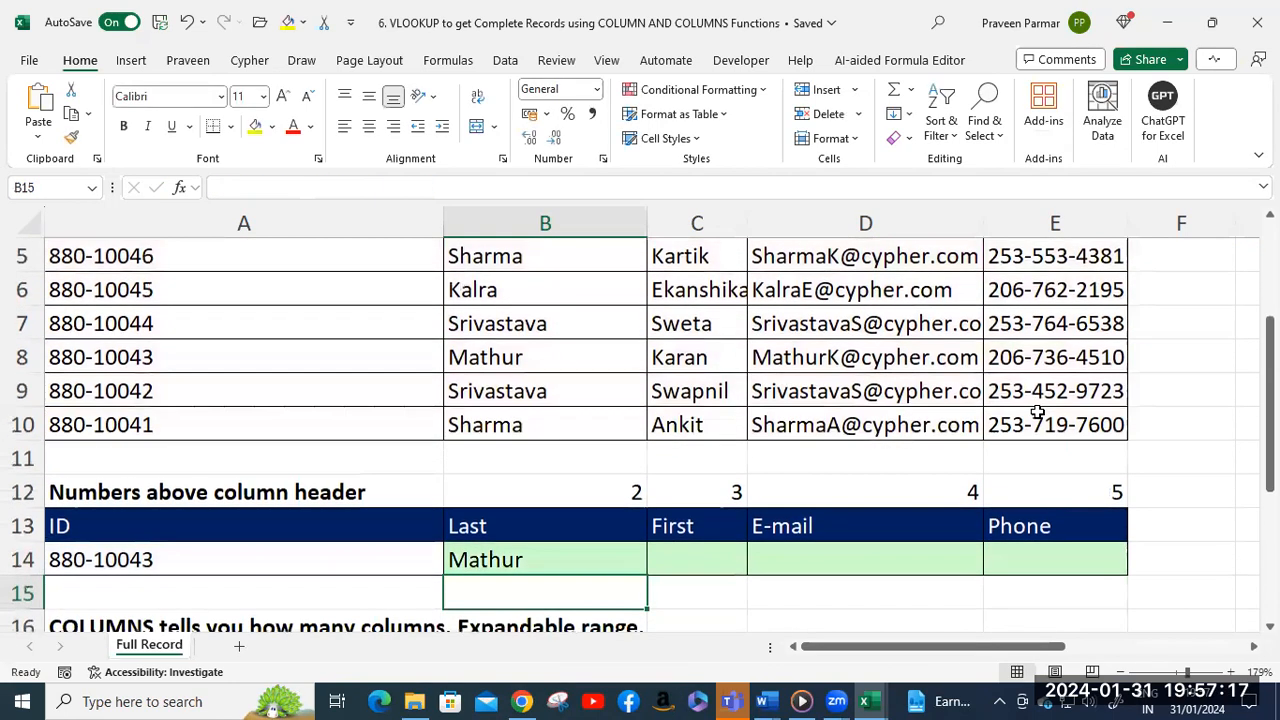
Check the source table and the ID in A14, and fill the B14 formula across to C14:E14.
scroll(542, 352, "up", 1)
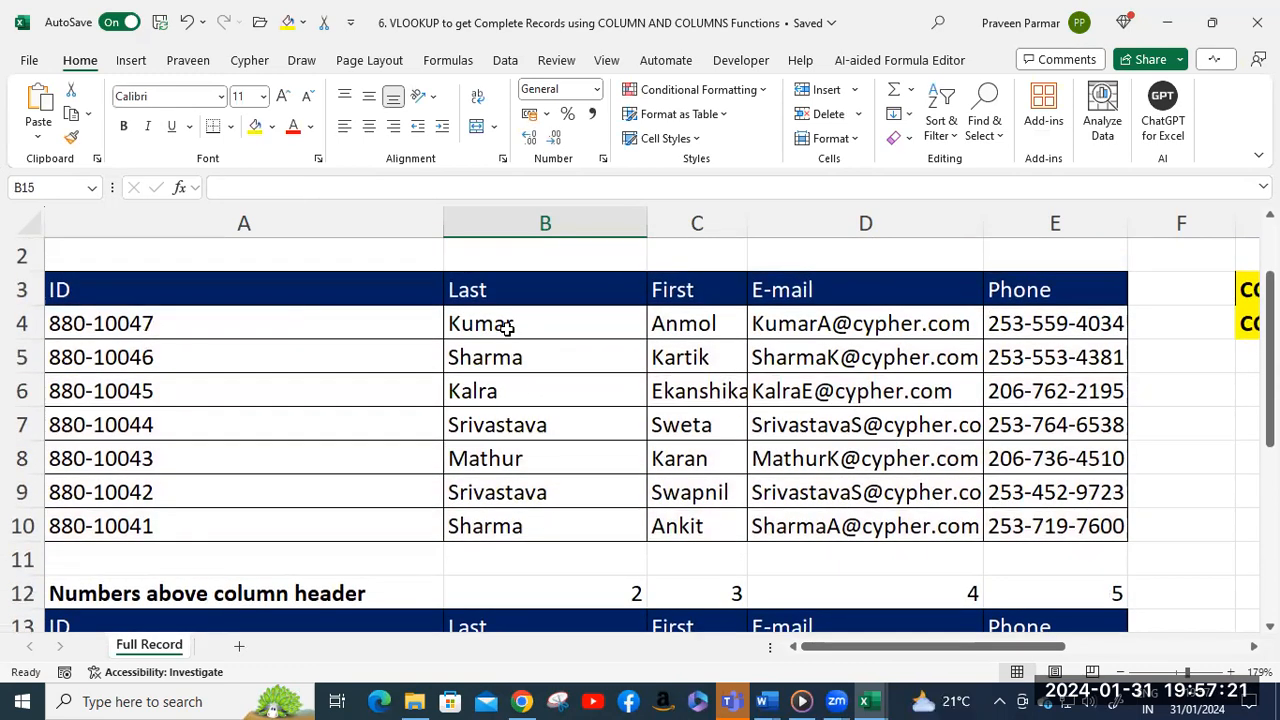
scroll(507, 326, "down", 1)
scroll(507, 326, "down", 1)
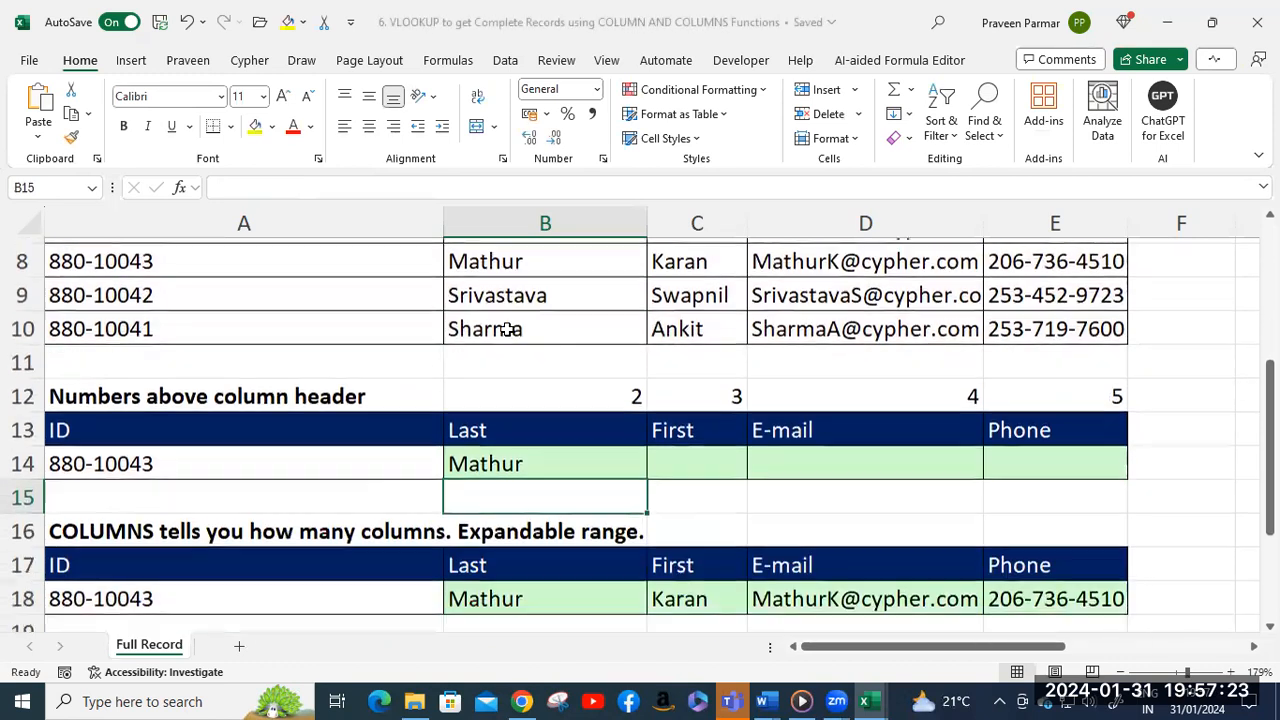
left_click(187, 457)
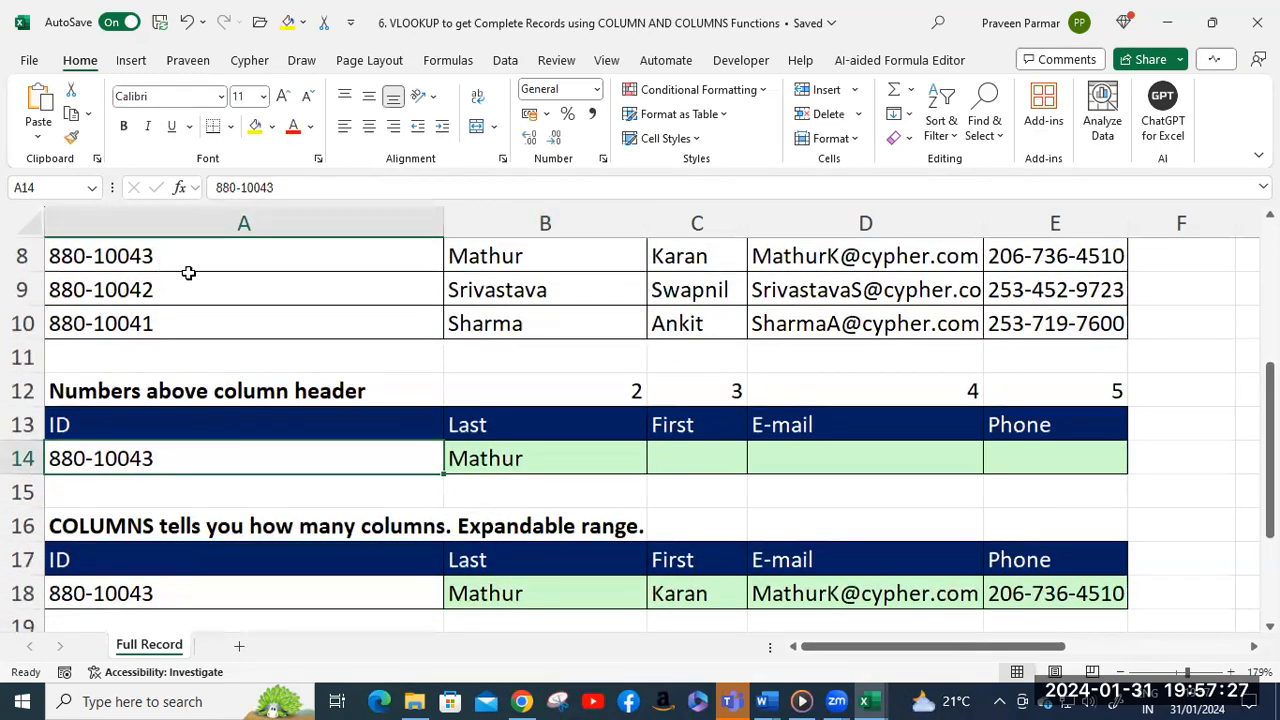
left_click(575, 458)
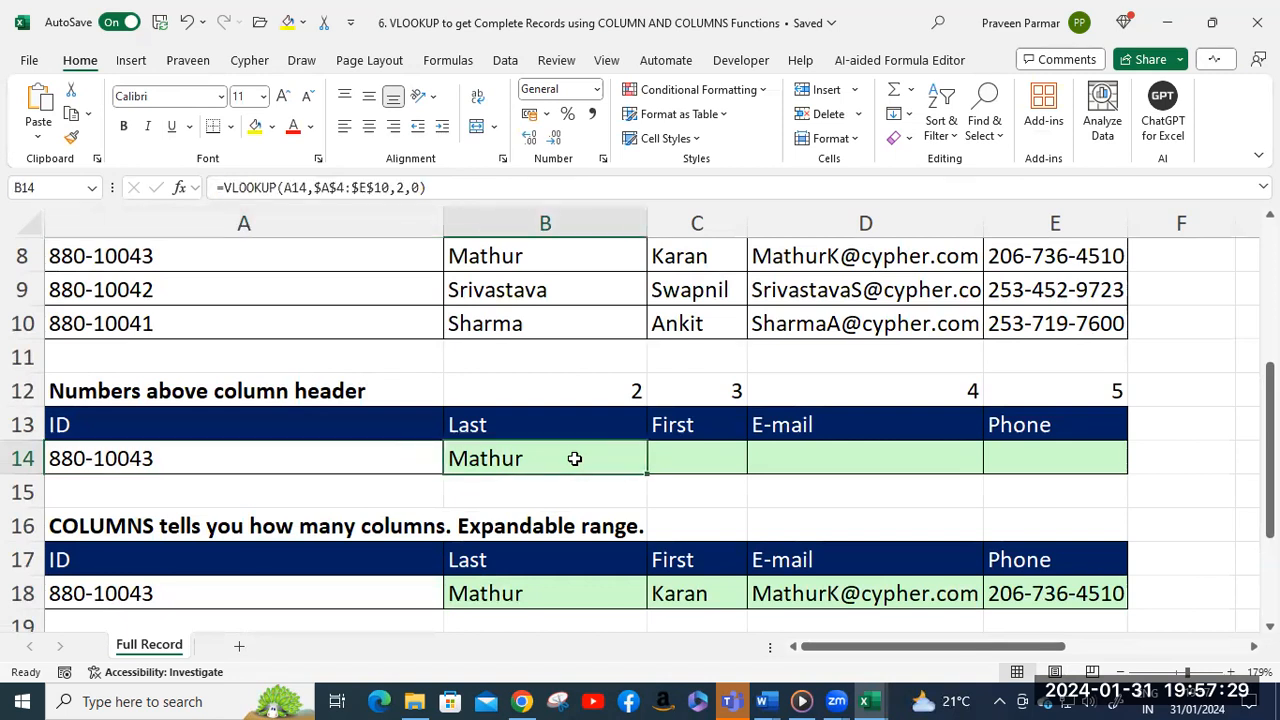
left_click_drag(647, 476, 1069, 474)
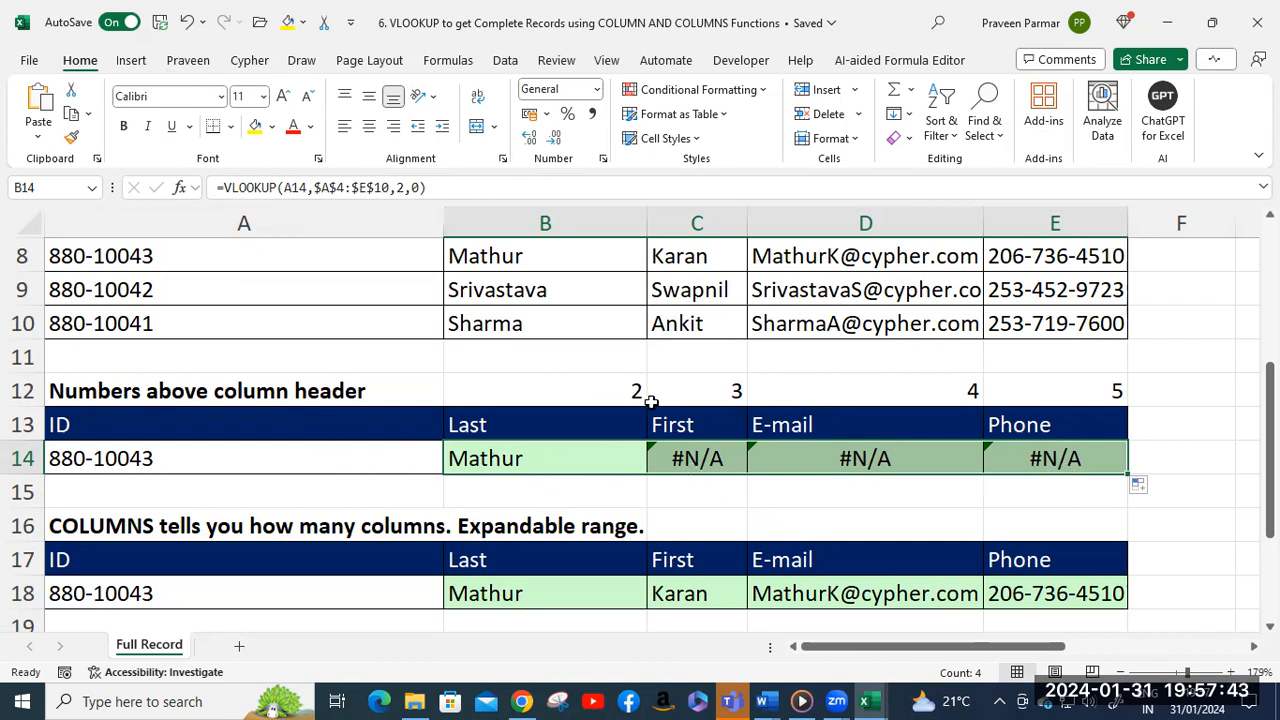
Inspect the lookup value reference in the formula copied to C14.
double_click(697, 455)
left_click_drag(770, 458, 808, 458)
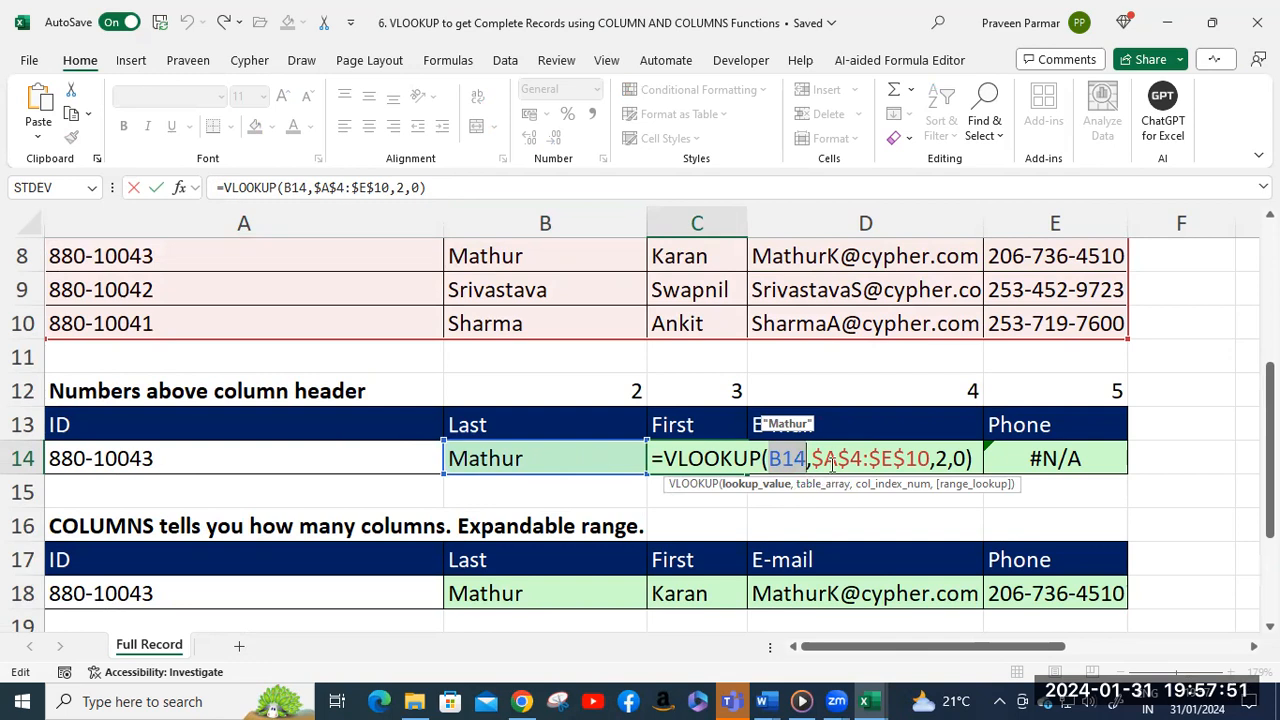
key("Escape")
Make the lookup value in the B14 formula absolute as $A$14 and refill the formula across to C14:E14.
left_click(570, 459)
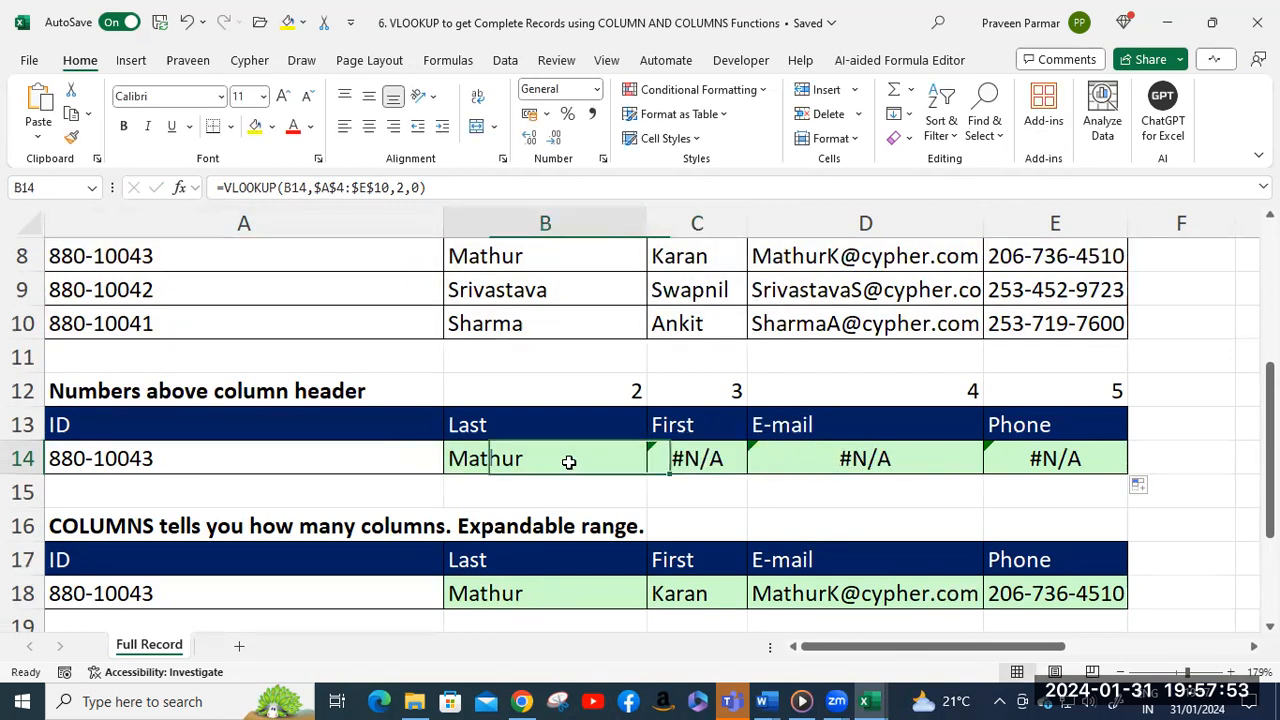
double_click(582, 459)
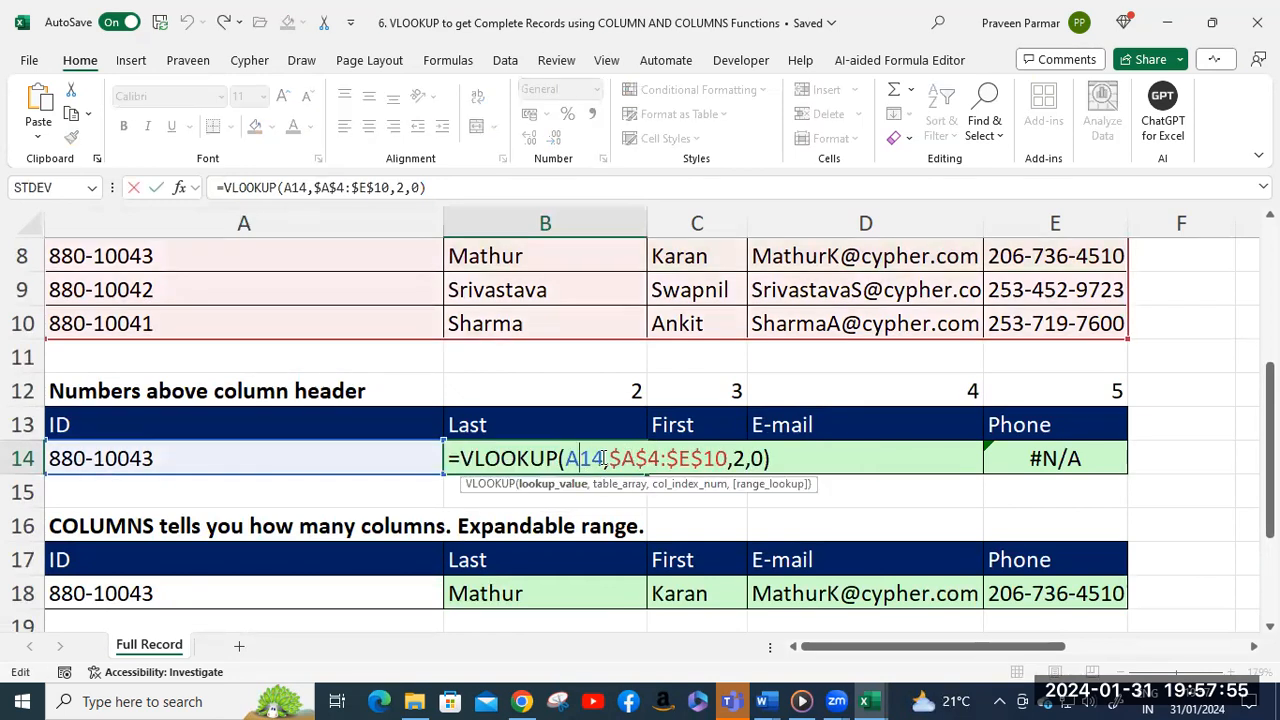
key("F4")
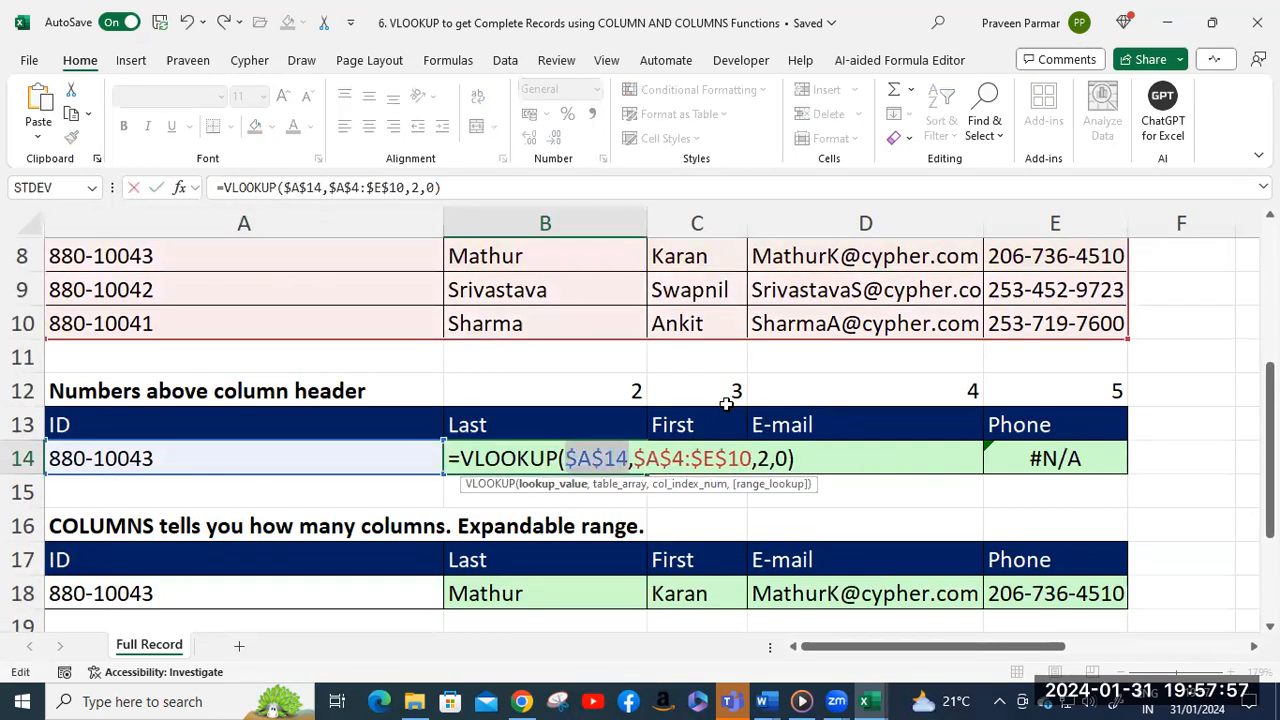
key("Return")
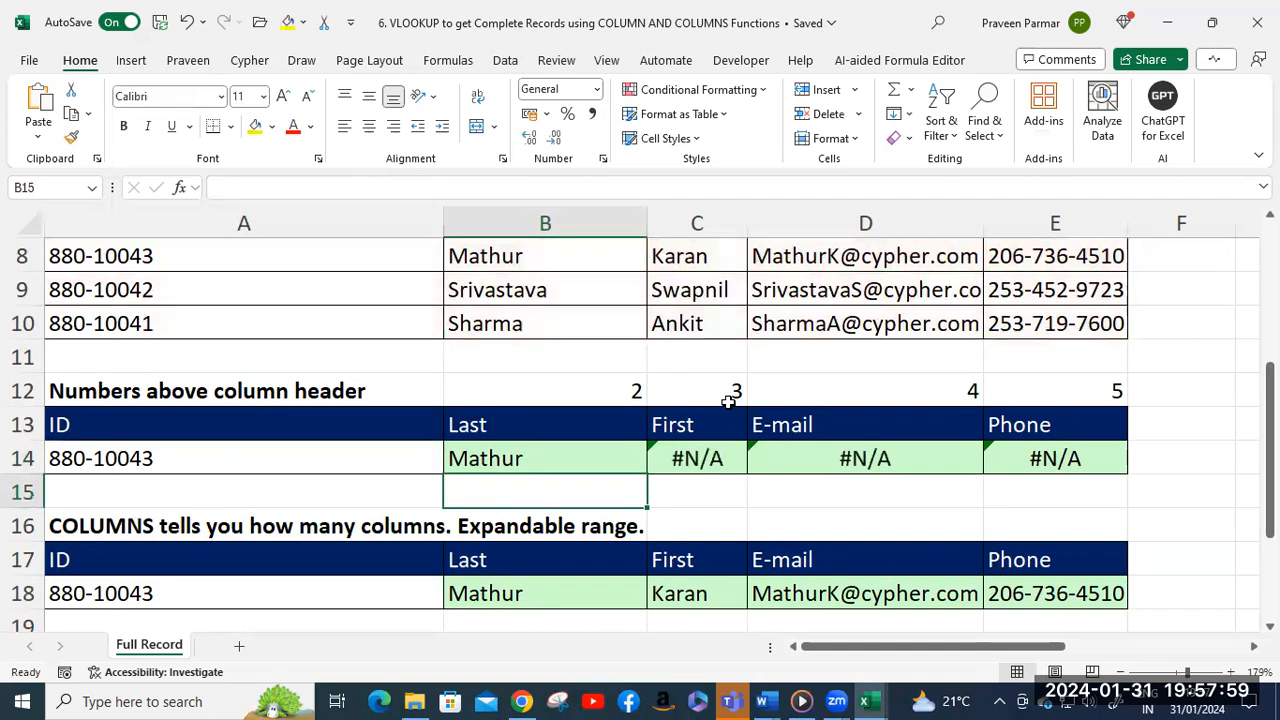
left_click(580, 460)
left_click_drag(648, 475, 1068, 458)
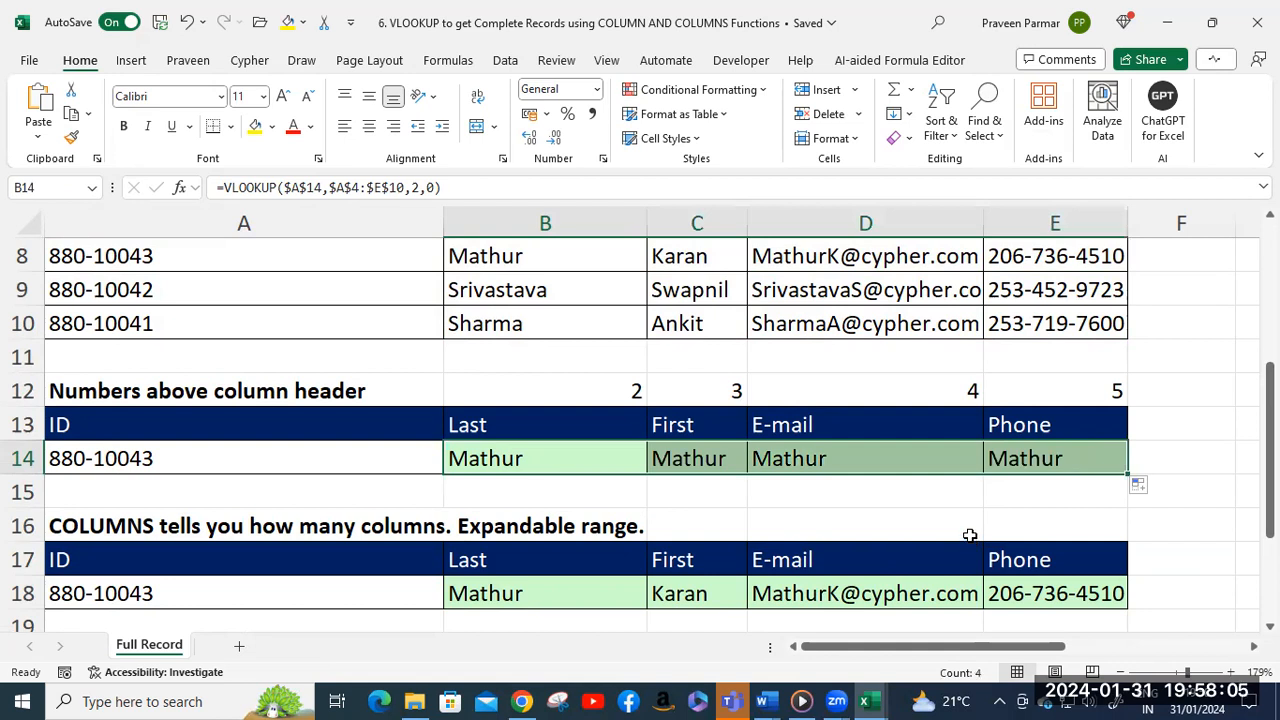
Examine the column index argument in the C14 formula and compare it with the numbers in B12:E12.
double_click(688, 460)
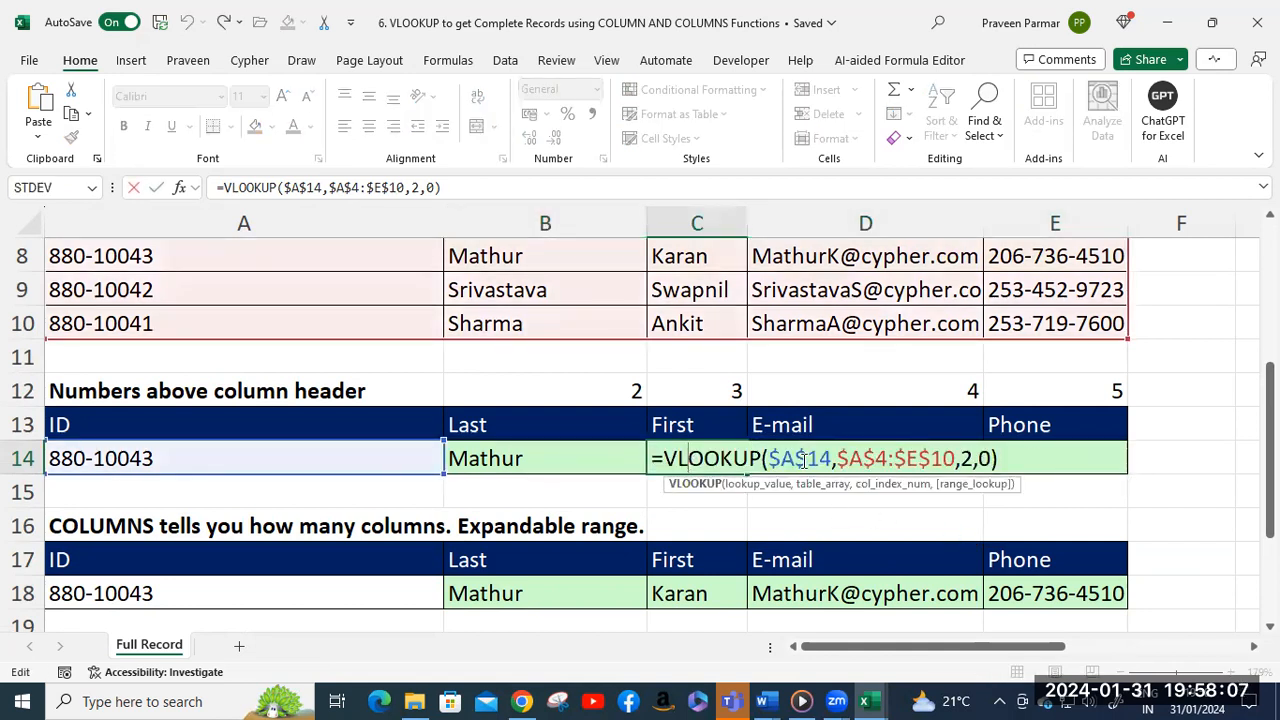
double_click(967, 458)
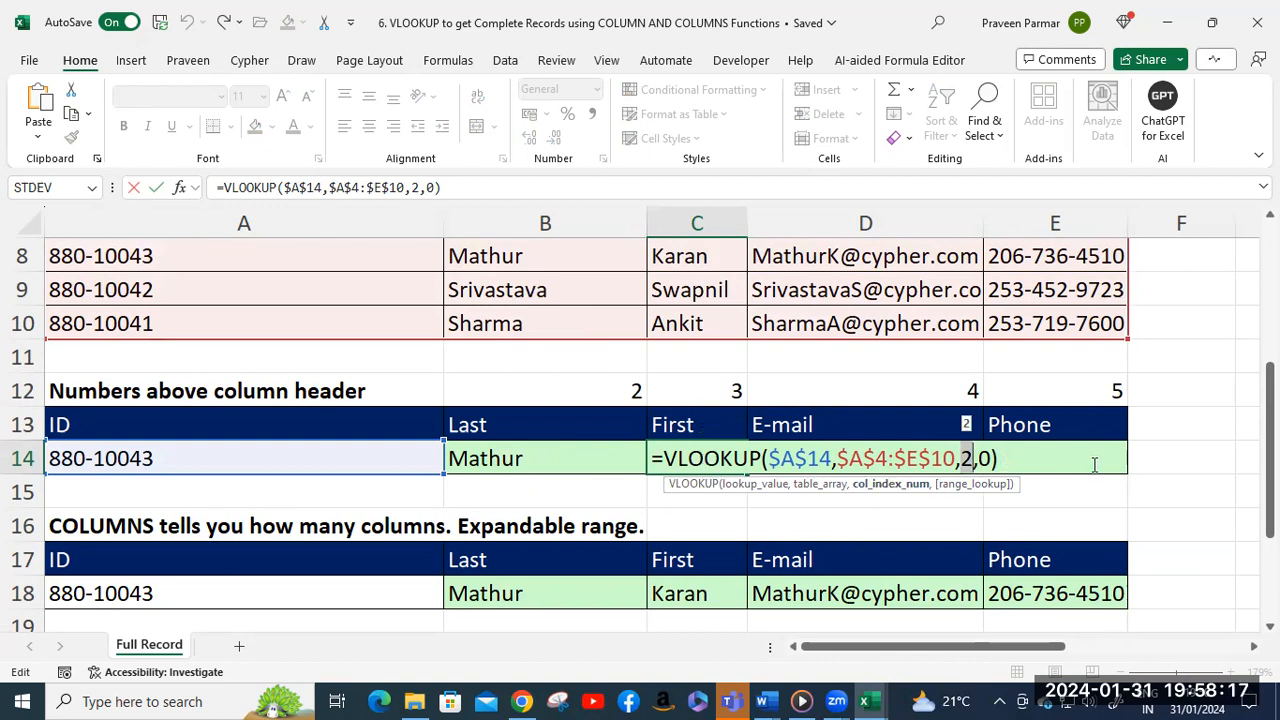
key("Return")
left_click(580, 374)
left_click(737, 386)
left_click(900, 380)
left_click(1055, 384)
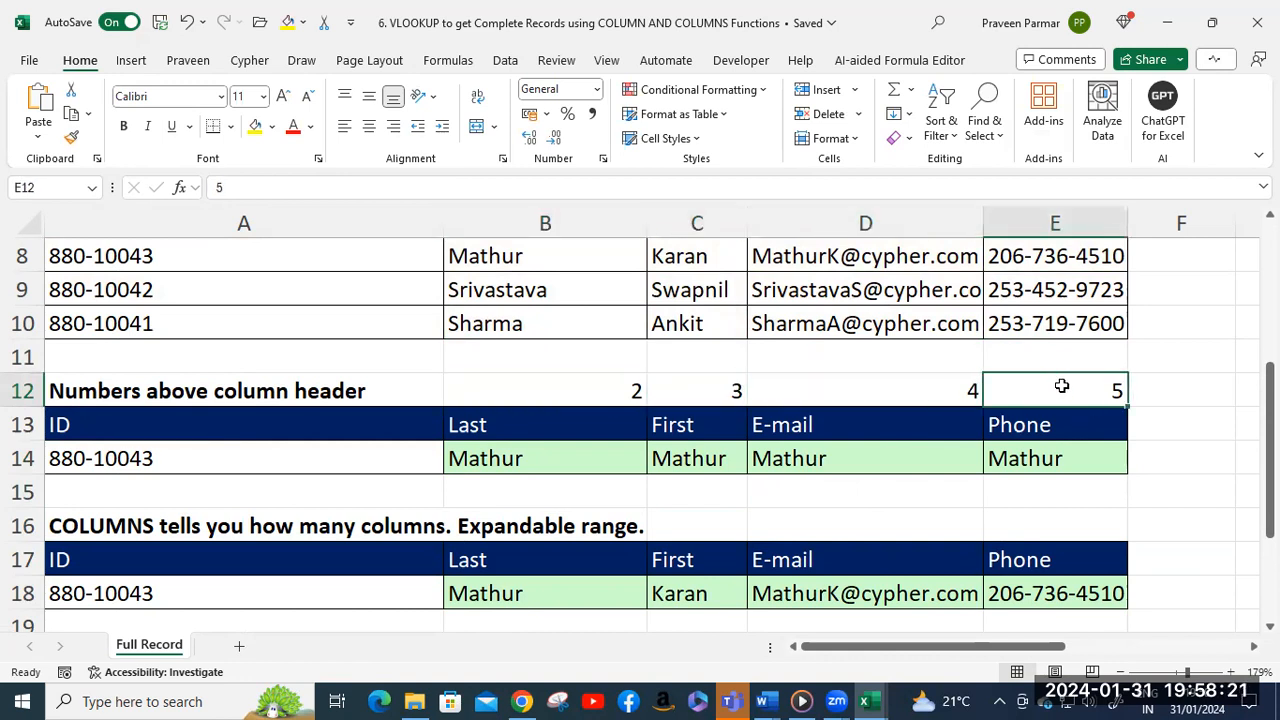
Replace the fixed column index in the B14 formula with a reference to B12, giving =VLOOKUP($A$14,$A$4:$E$10,B12,0).
double_click(565, 457)
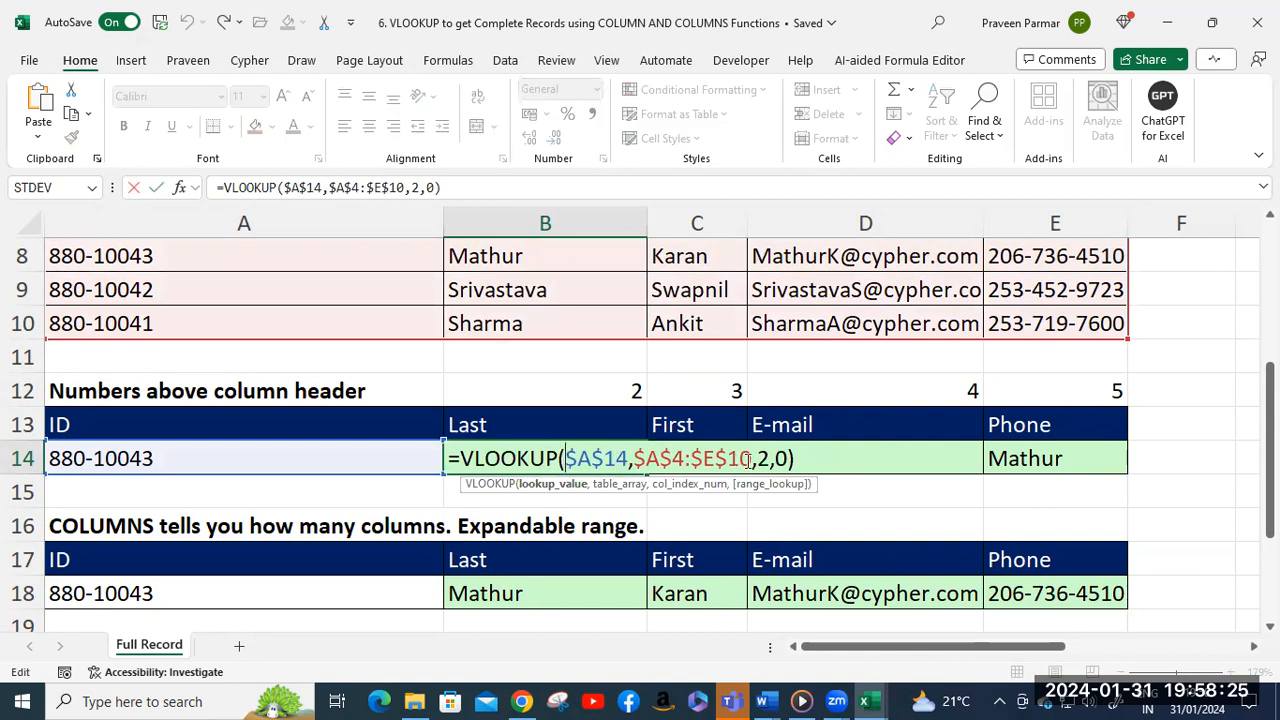
left_click_drag(775, 460, 757, 460)
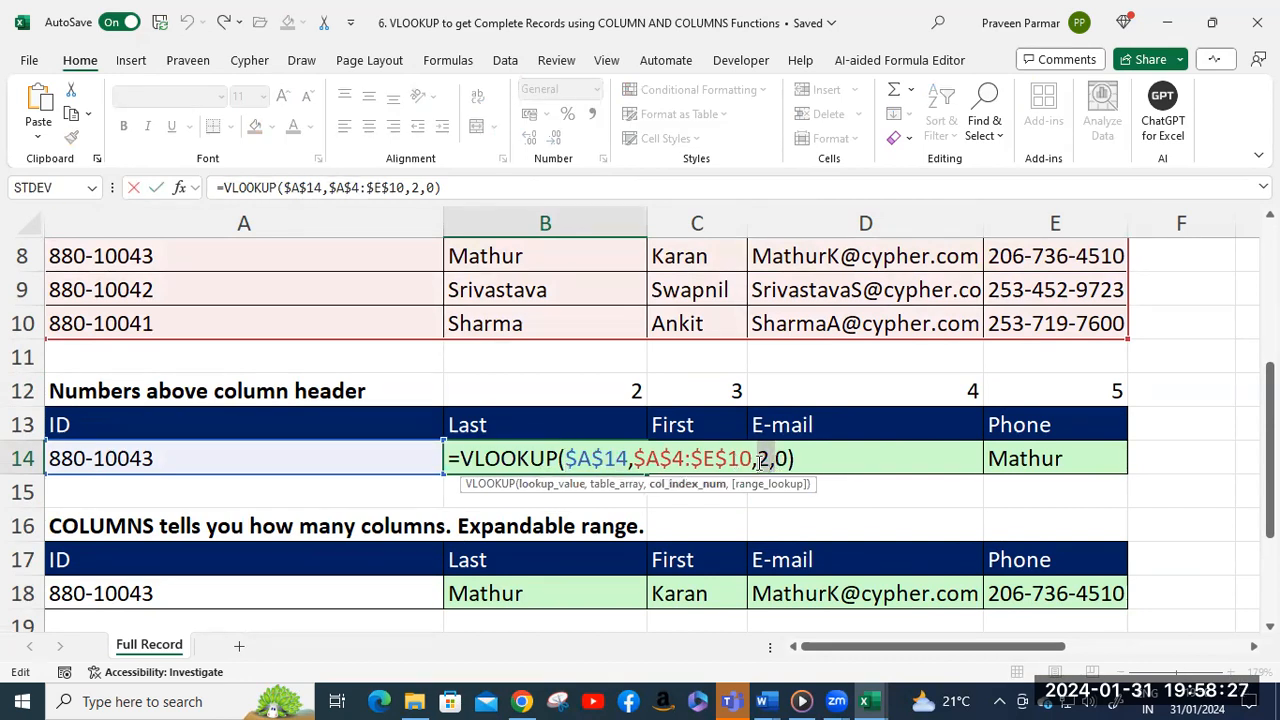
left_click(570, 389)
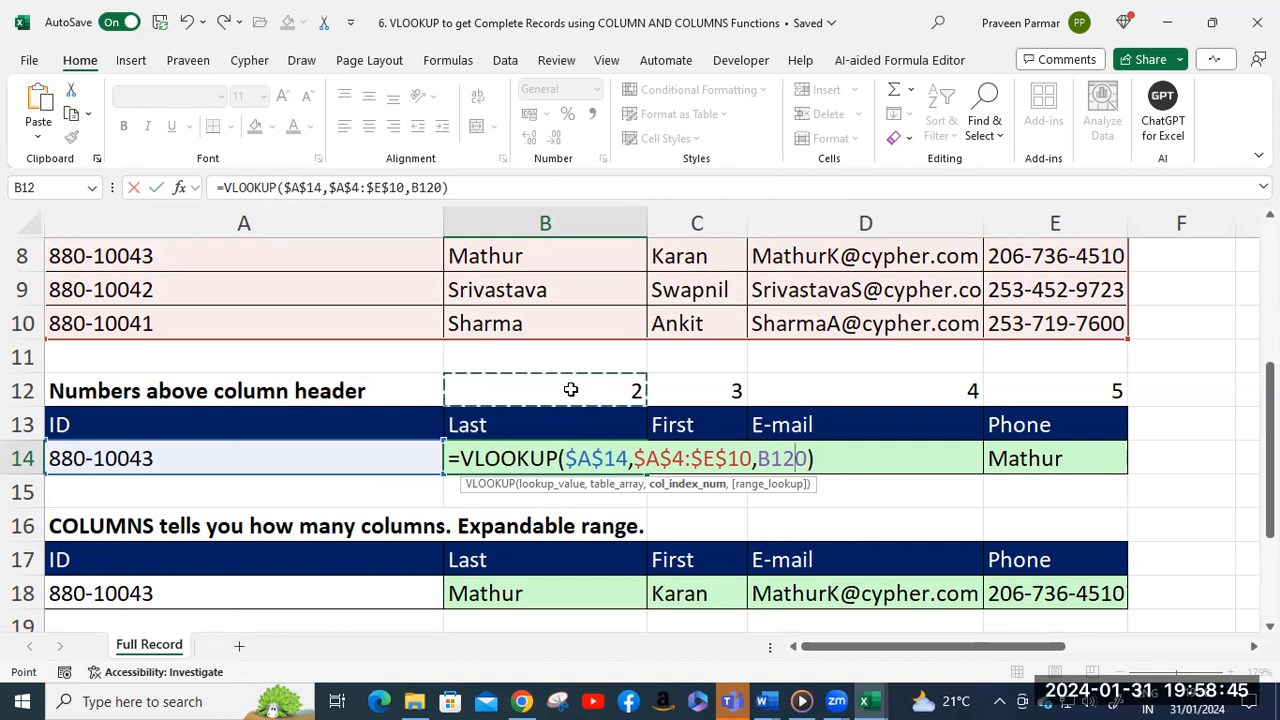
type(",")
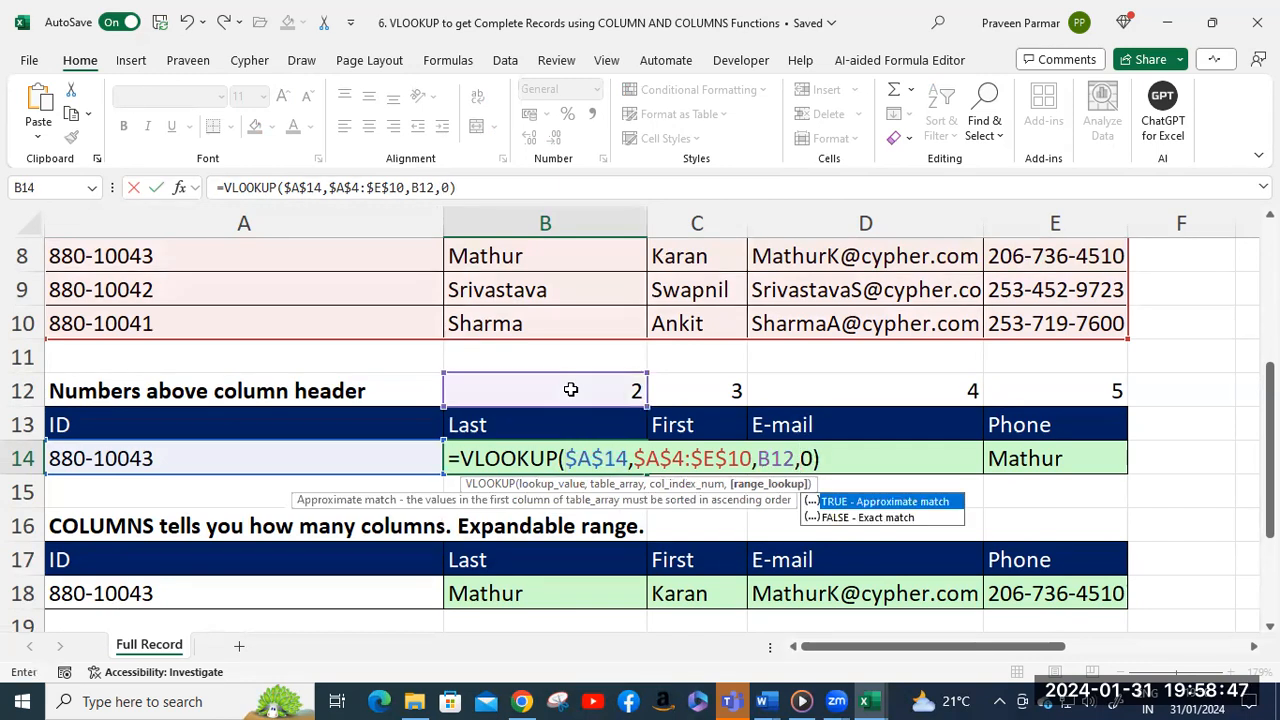
key("Return")
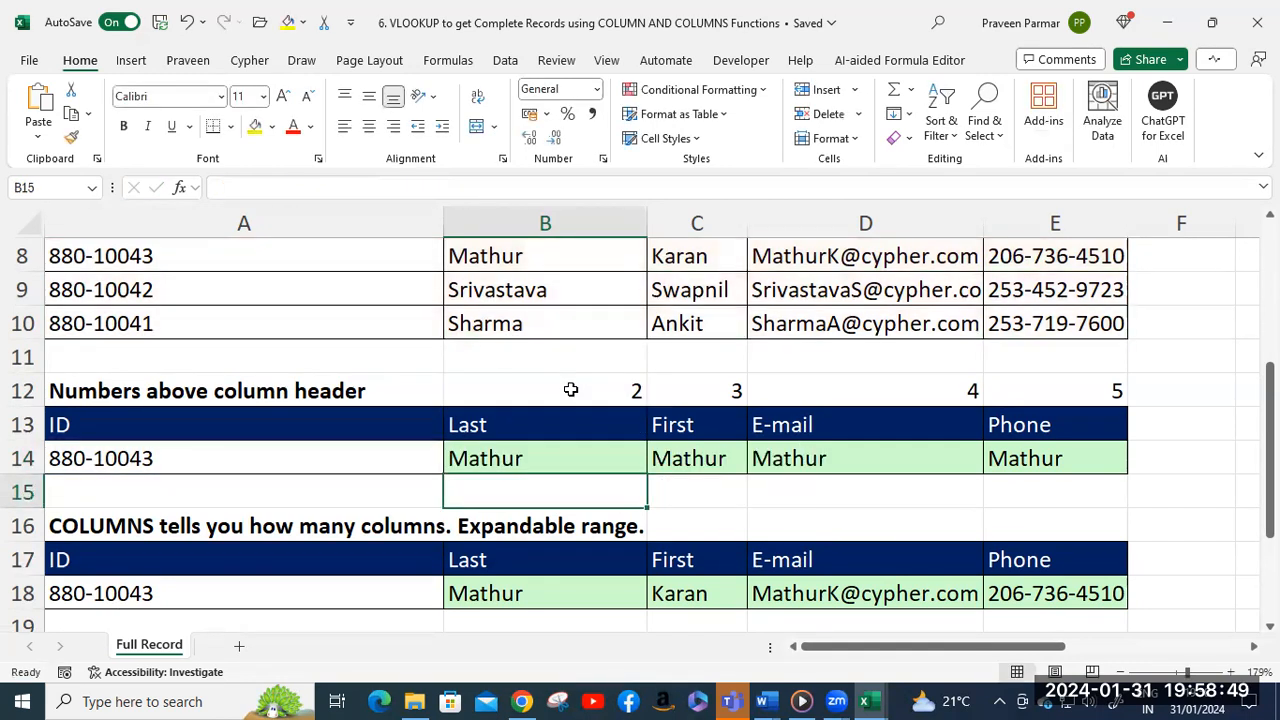
left_click(556, 458)
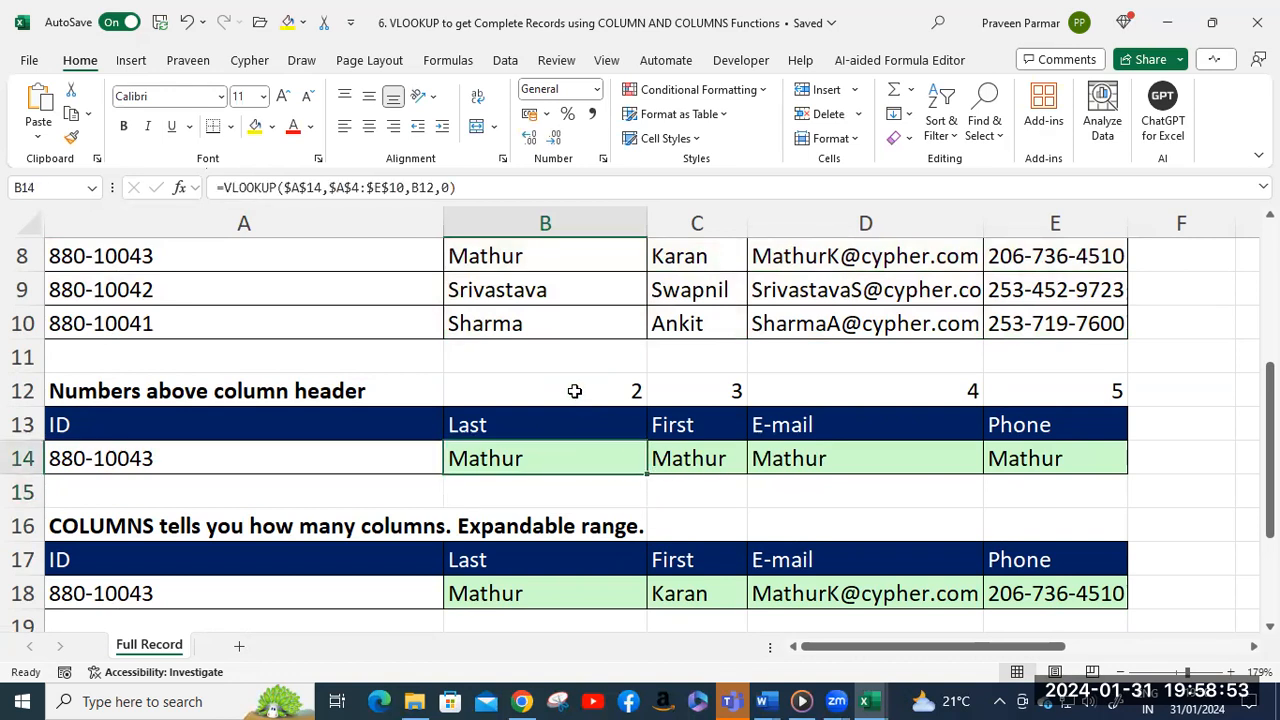
Fill the B14 lookup formula across to C14:E14 and widen column D to fit the e-mail addresses.
double_click(568, 460)
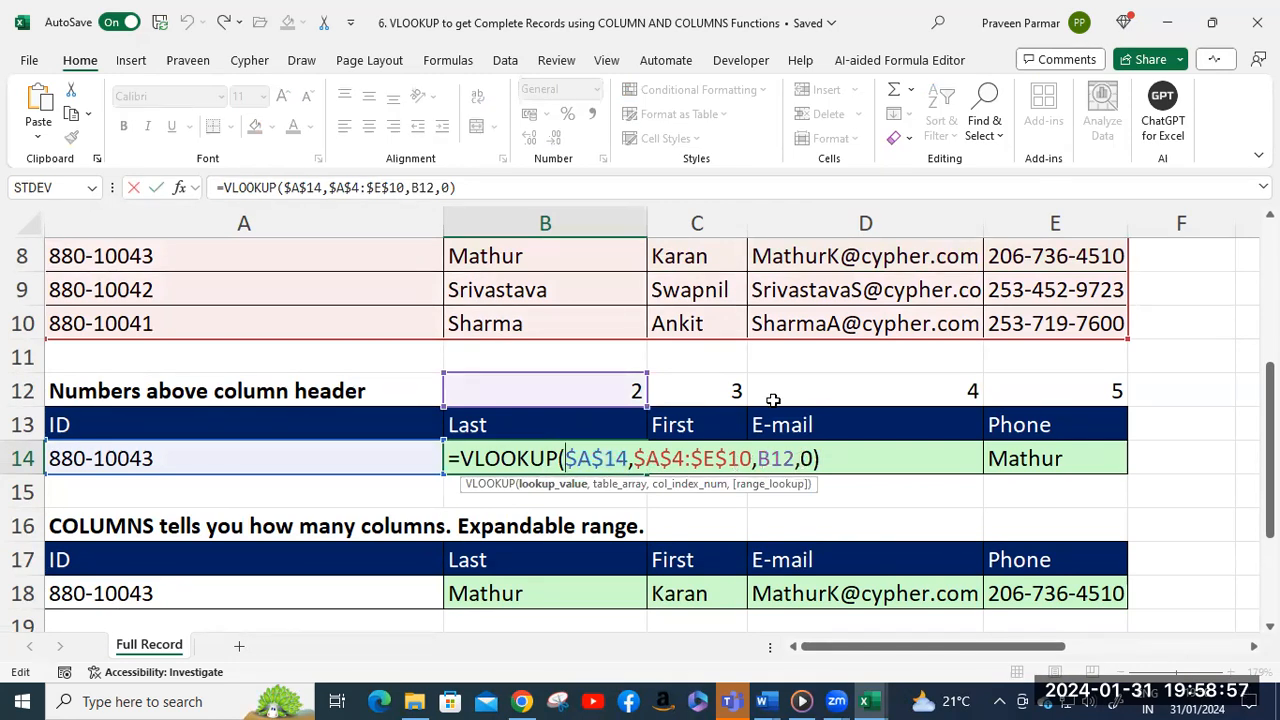
key("Return")
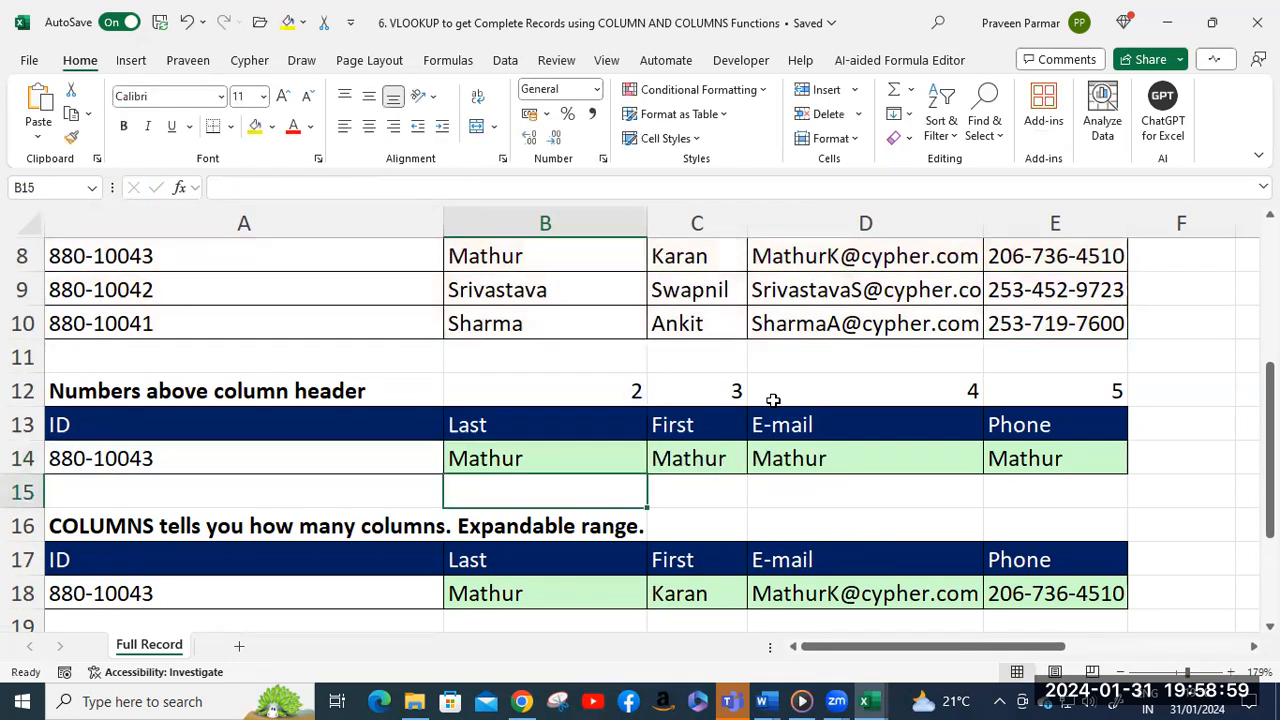
left_click(600, 458)
left_click_drag(647, 474, 1097, 478)
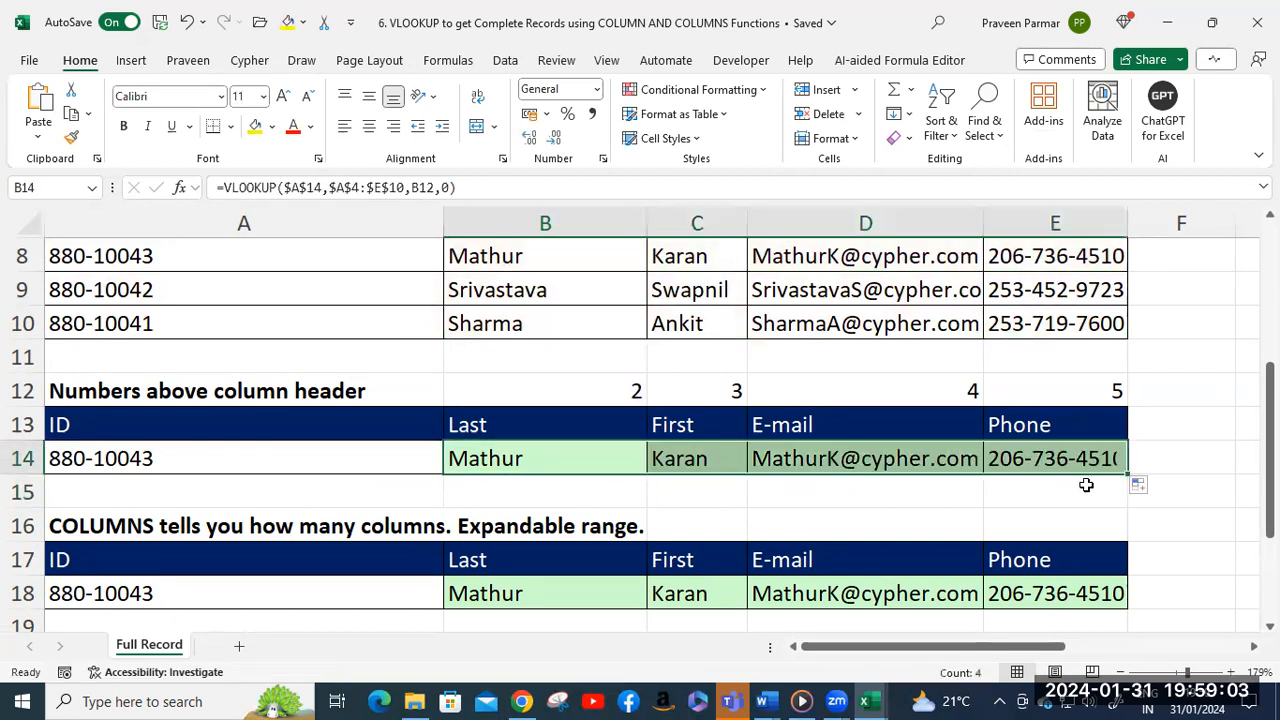
left_click_drag(984, 227, 1011, 227)
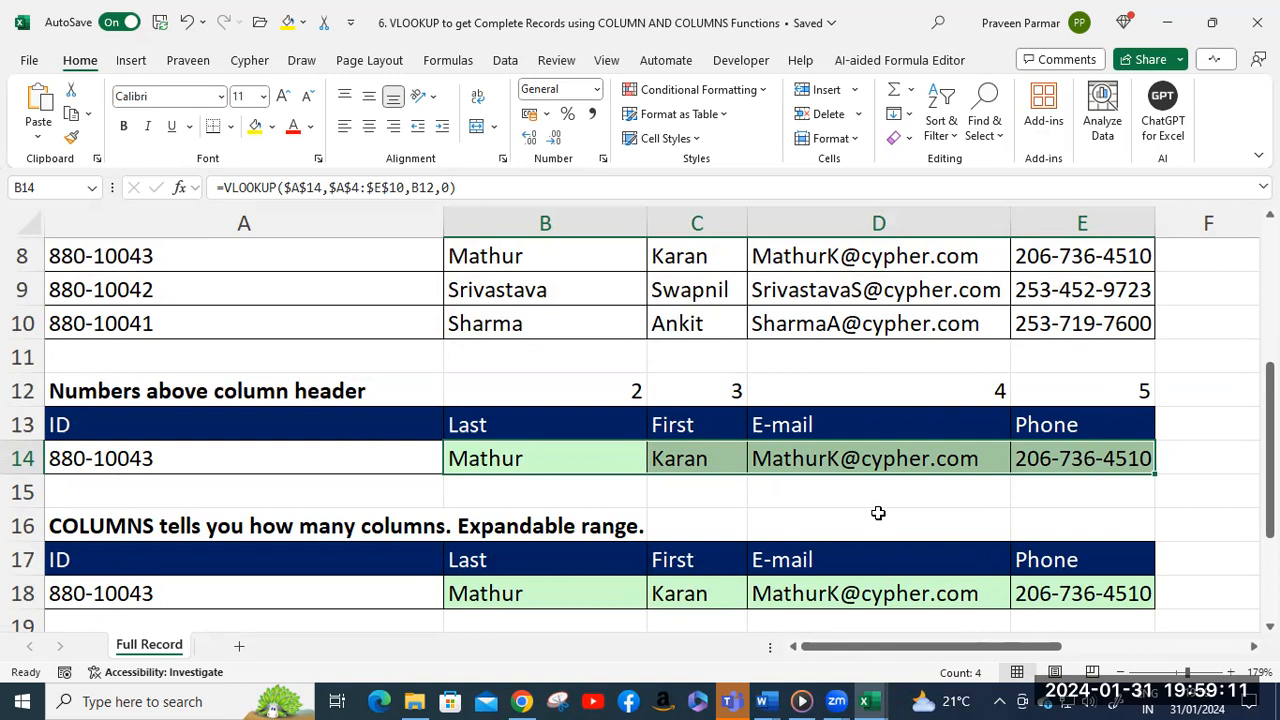
Inspect the column index reference in the formula copied to D14.
double_click(877, 458)
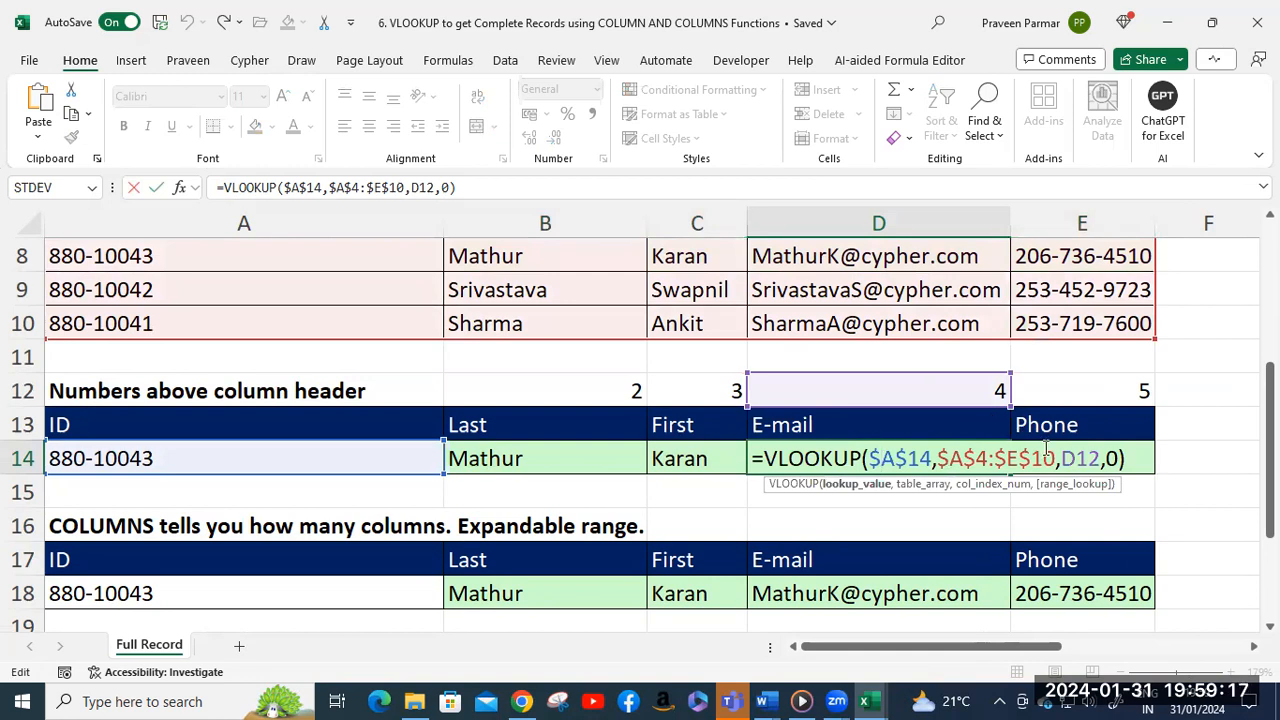
key("Return")
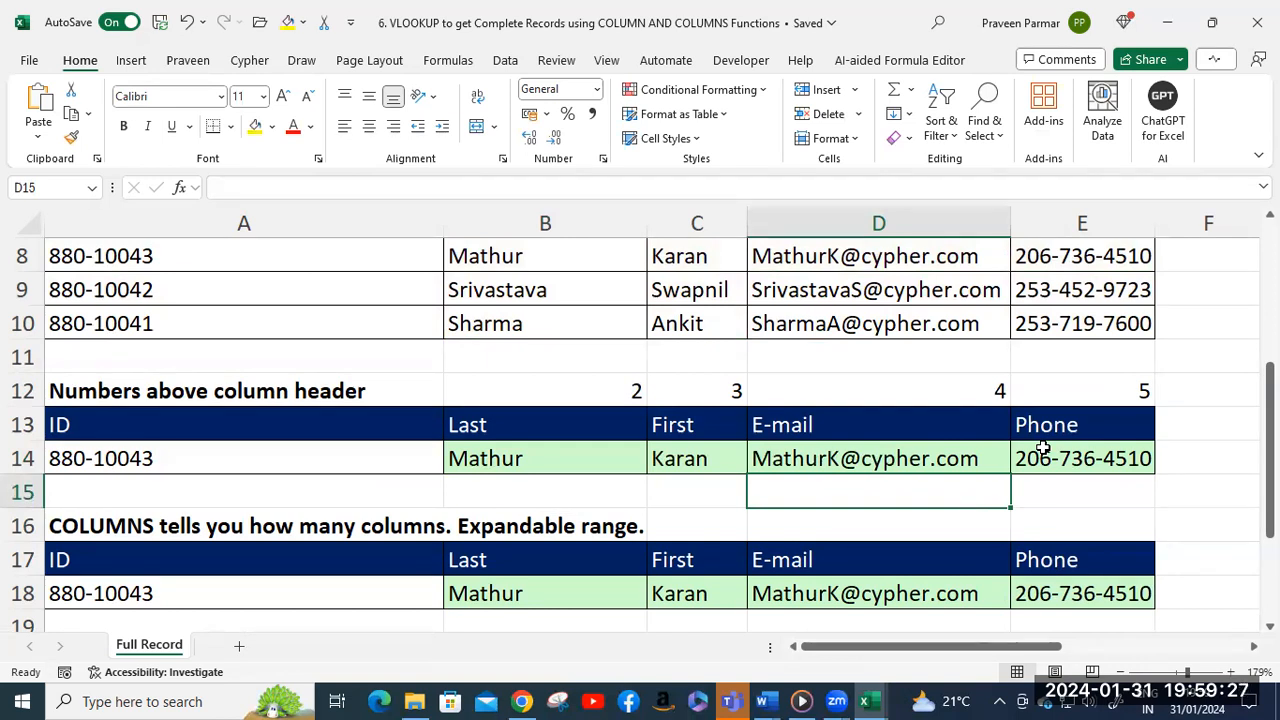
Enter the test formula =COLUMN() in cell A27, below the lookup rows.
scroll(1042, 447, "down", 1)
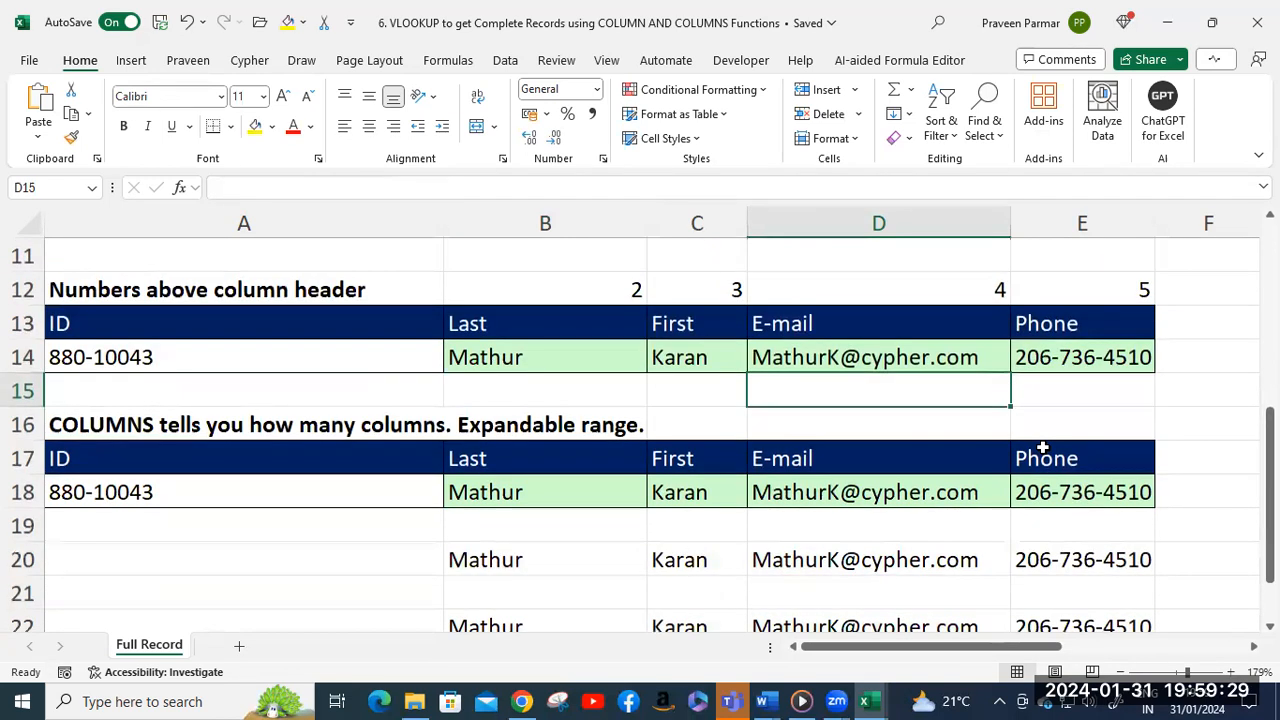
scroll(1042, 447, "down", 1)
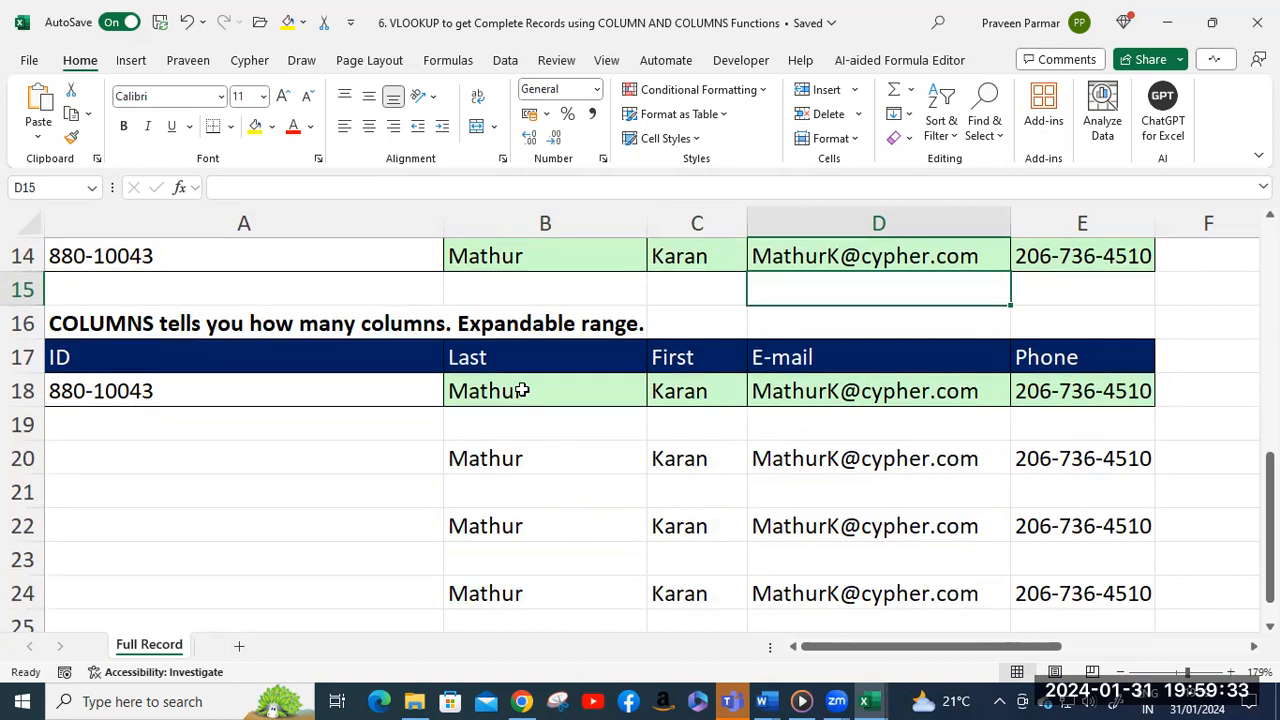
scroll(203, 583, "down", 2)
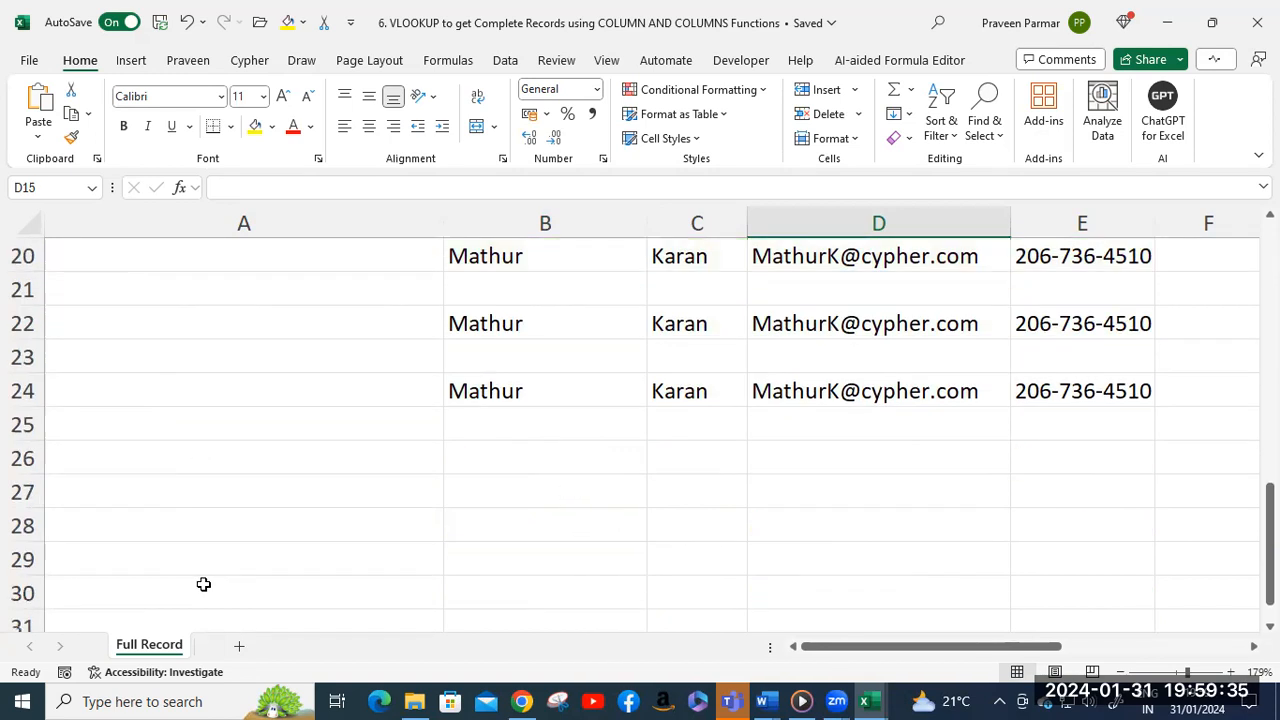
left_click(226, 490)
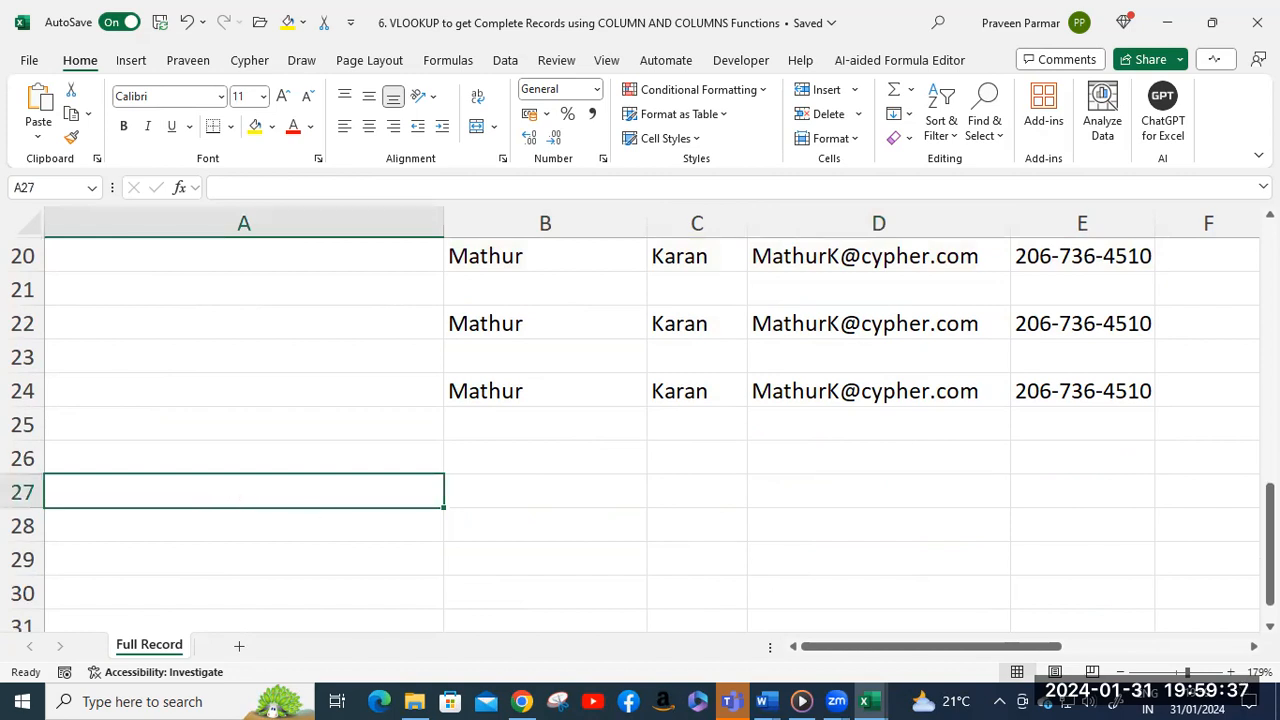
type("co")
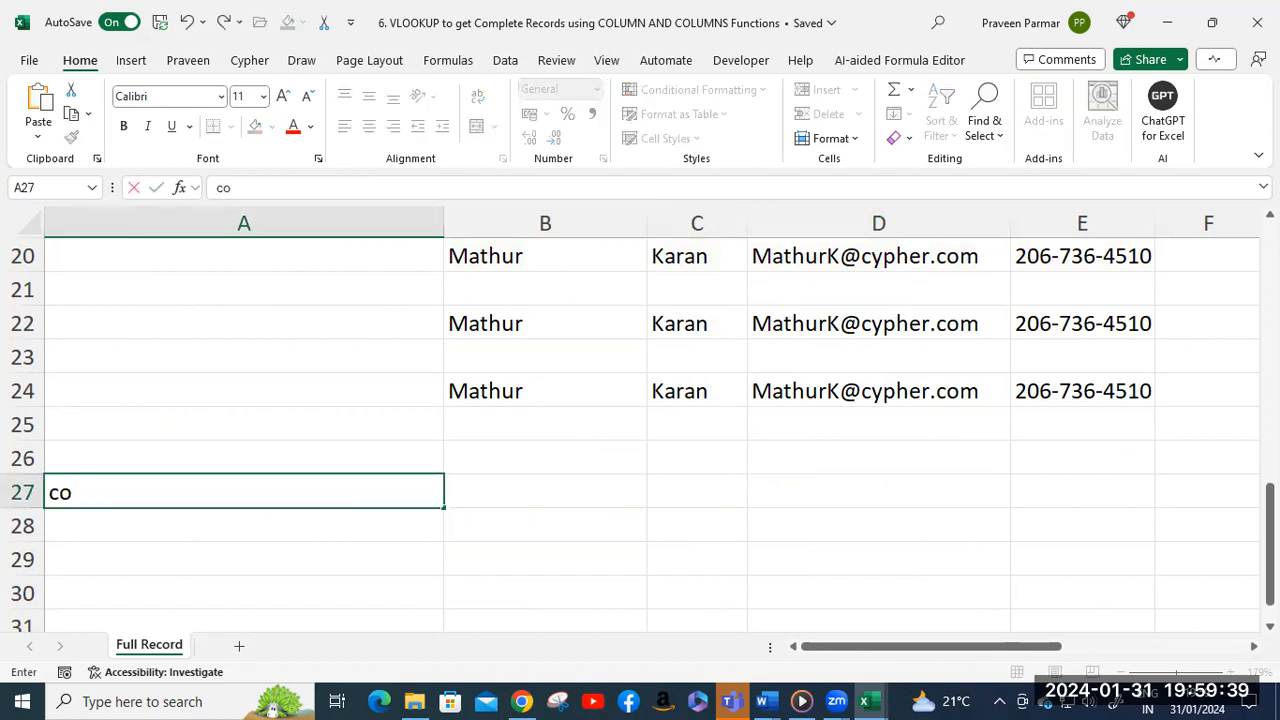
type("lumn")
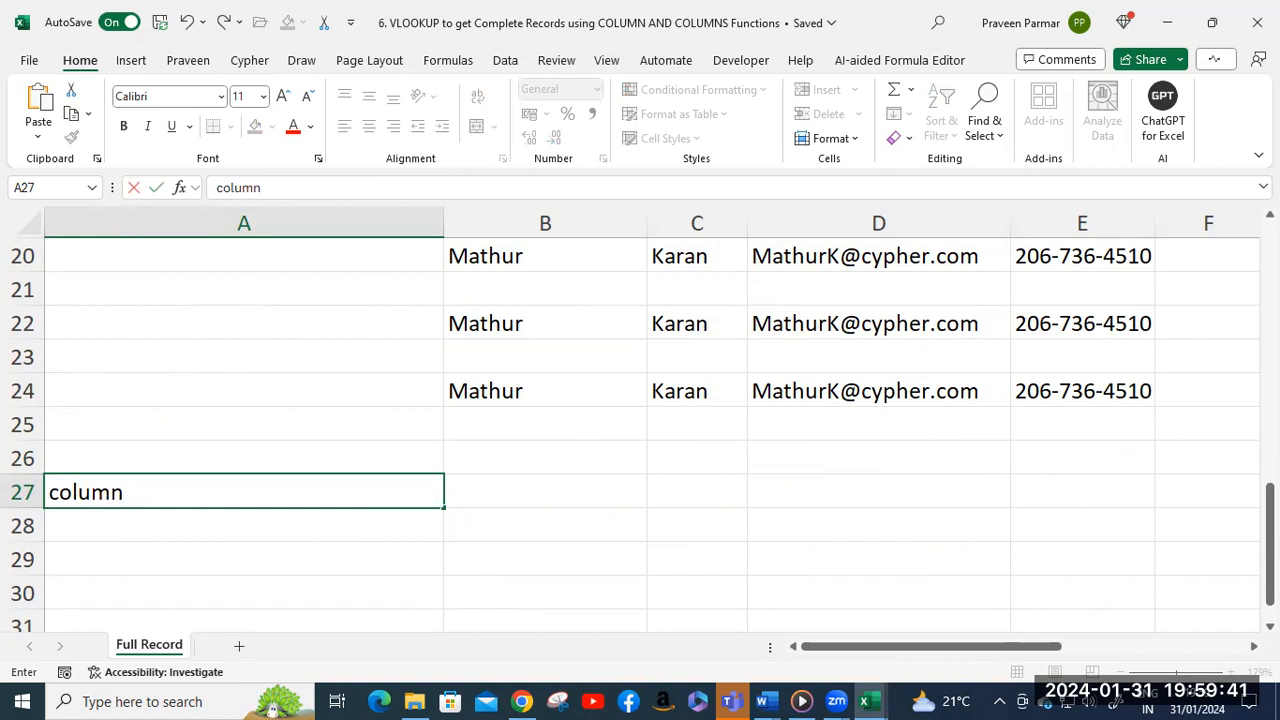
type("()")
key("Return")
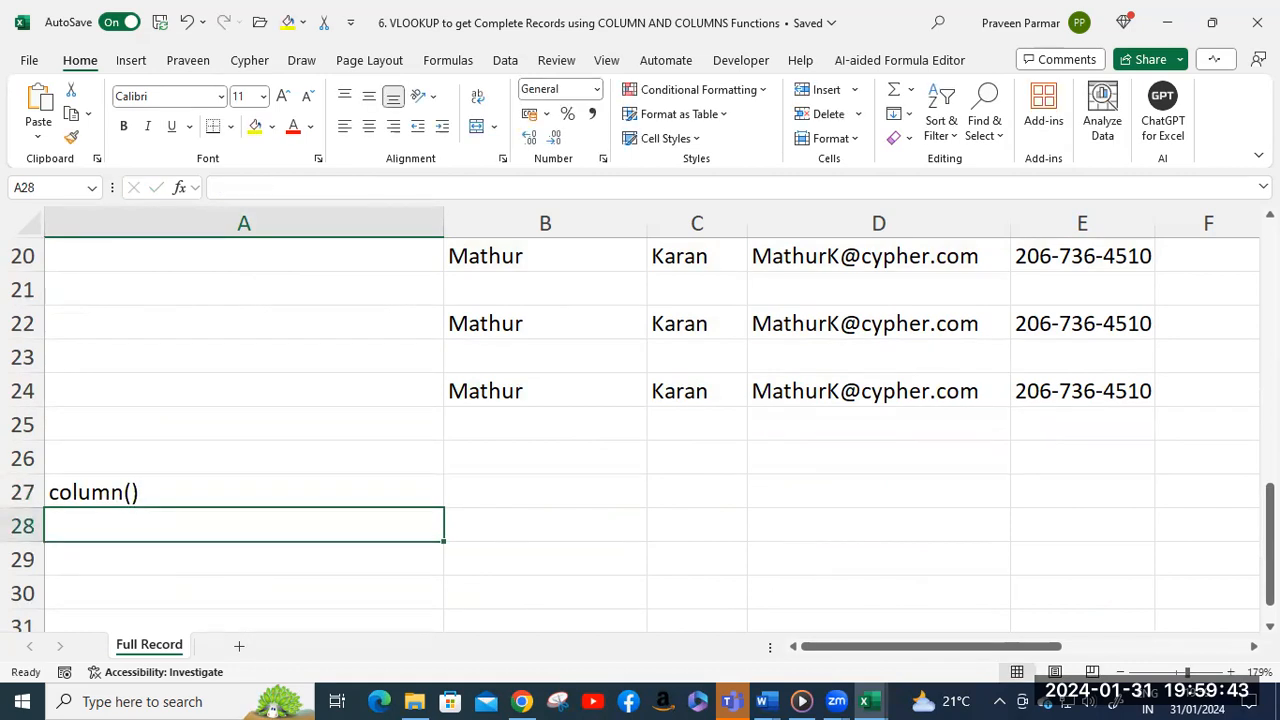
double_click(51, 492)
type("=")
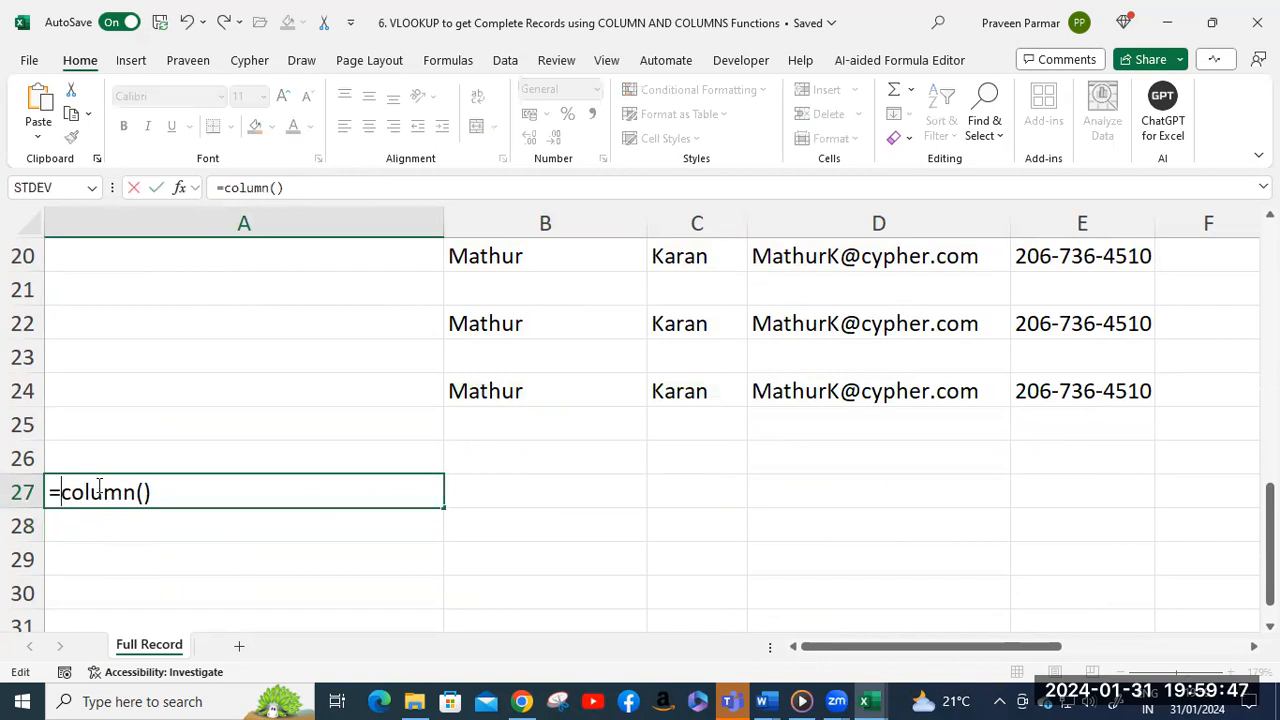
key("Return")
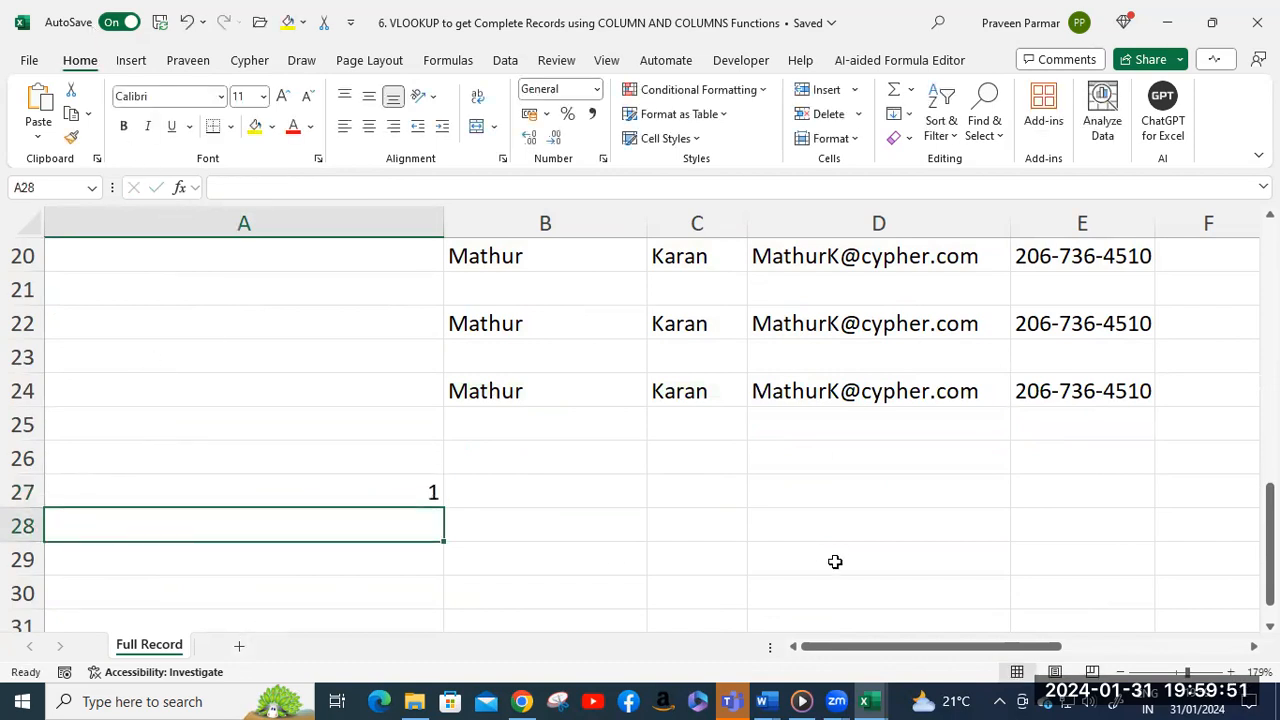
Enter the same test formula, =COLUMN(), in cell D27.
left_click(830, 495)
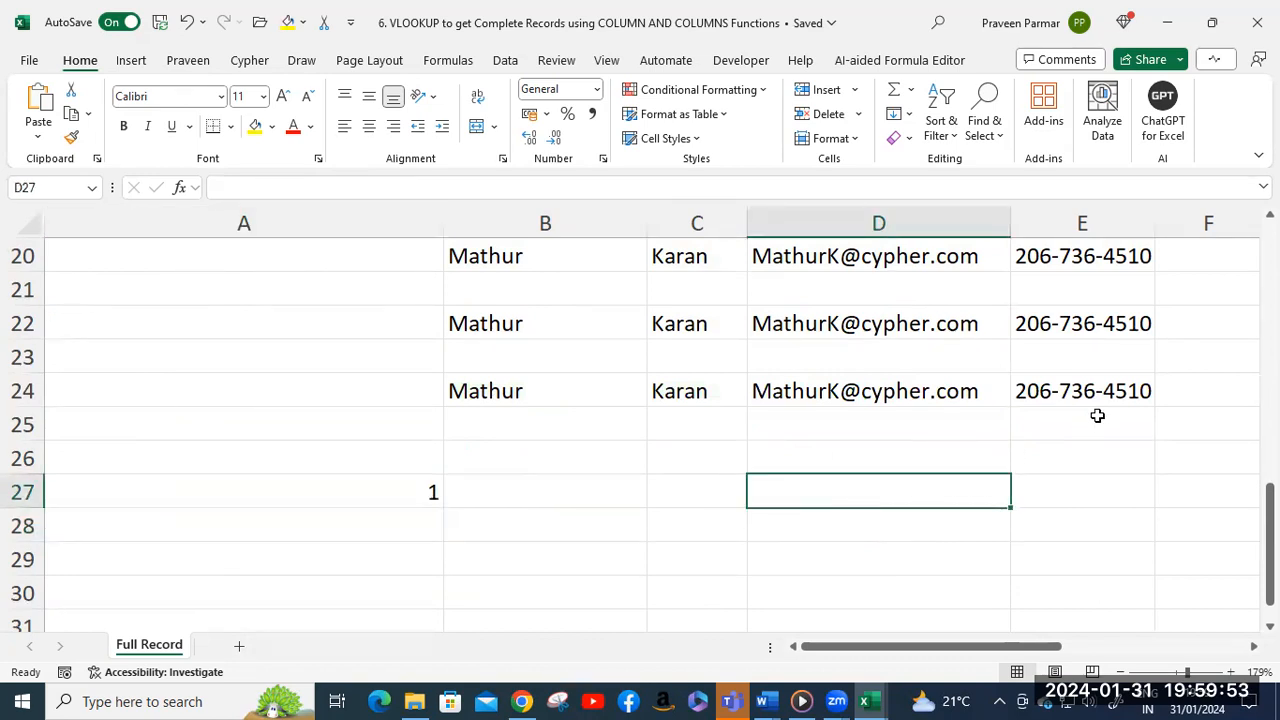
type("column")
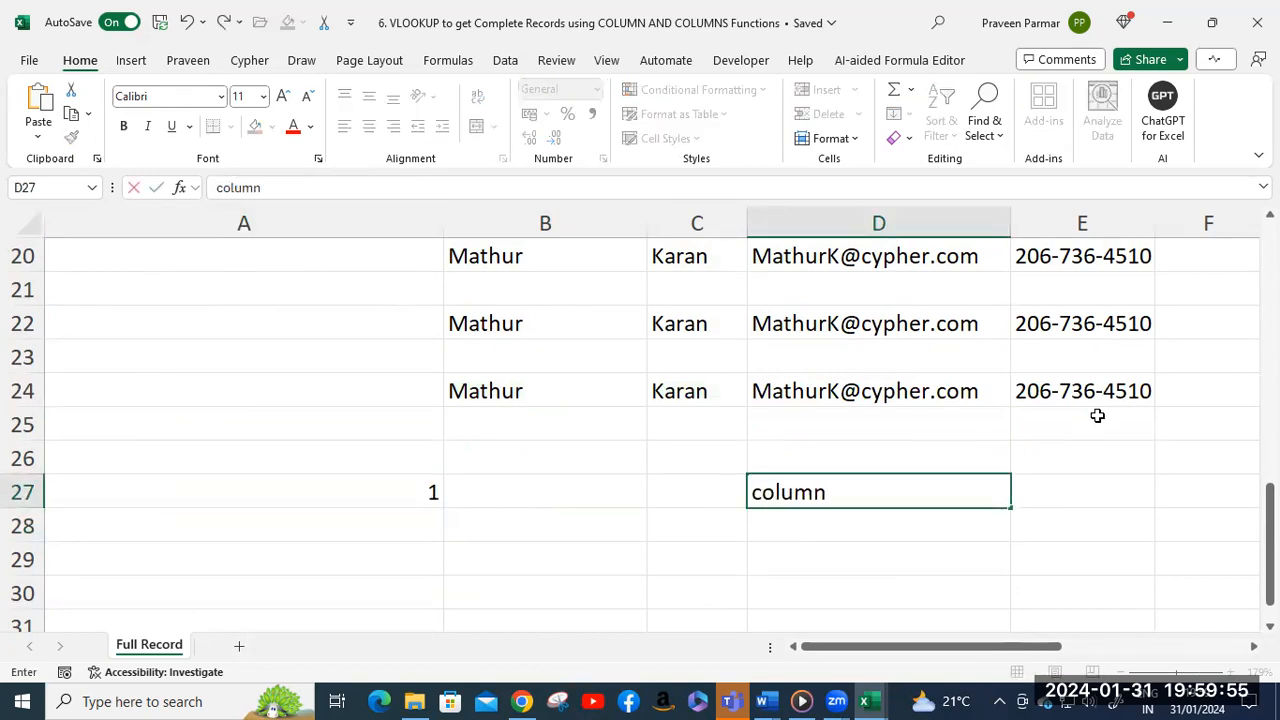
type("()")
left_click(757, 497)
key("Return")
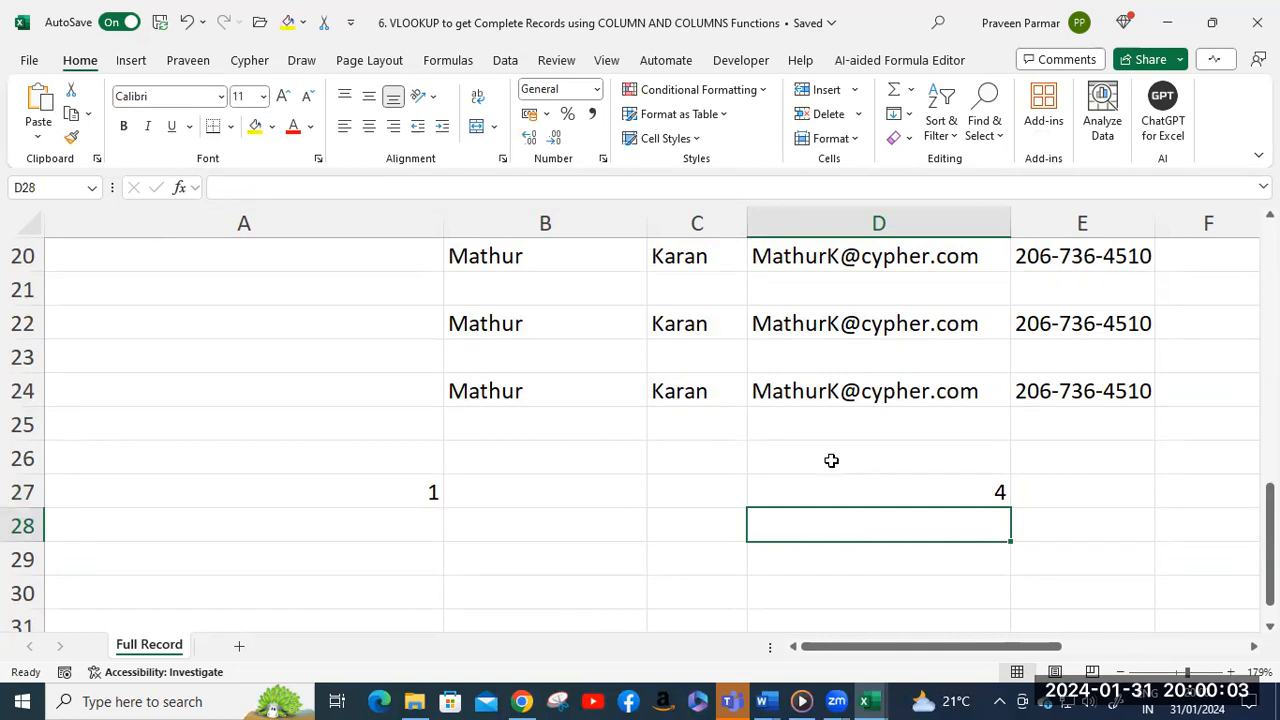
Clear the COLUMN test formulas from A27:D27.
left_click_drag(420, 495, 928, 501)
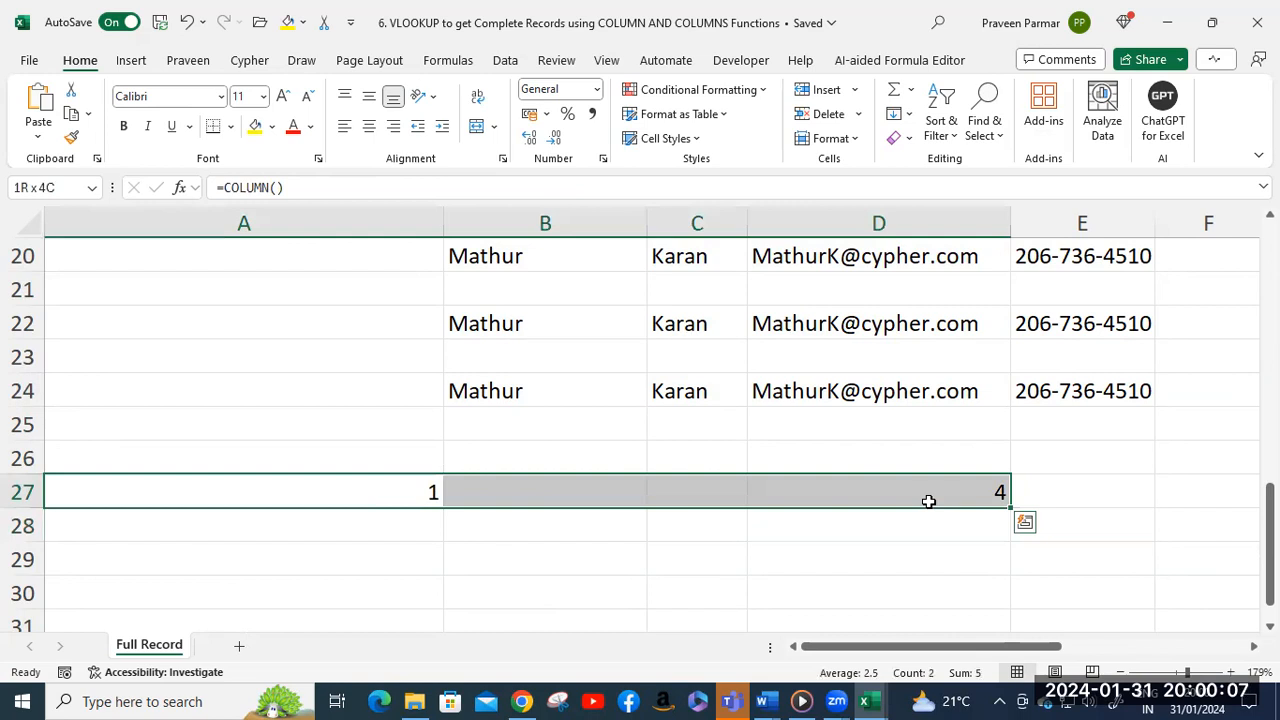
key("Delete")
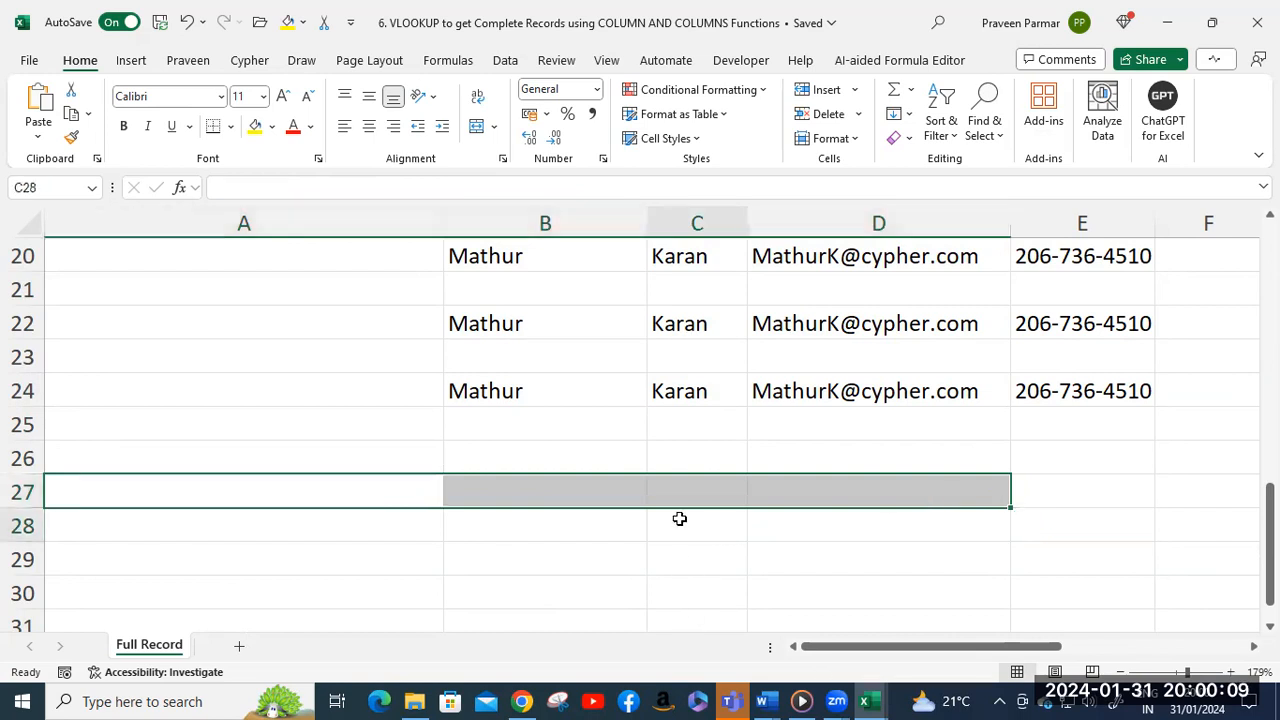
Enter =COLUMNS(A26:C26) in cell C28 to count the columns in that range.
left_click(685, 517)
type("colu")
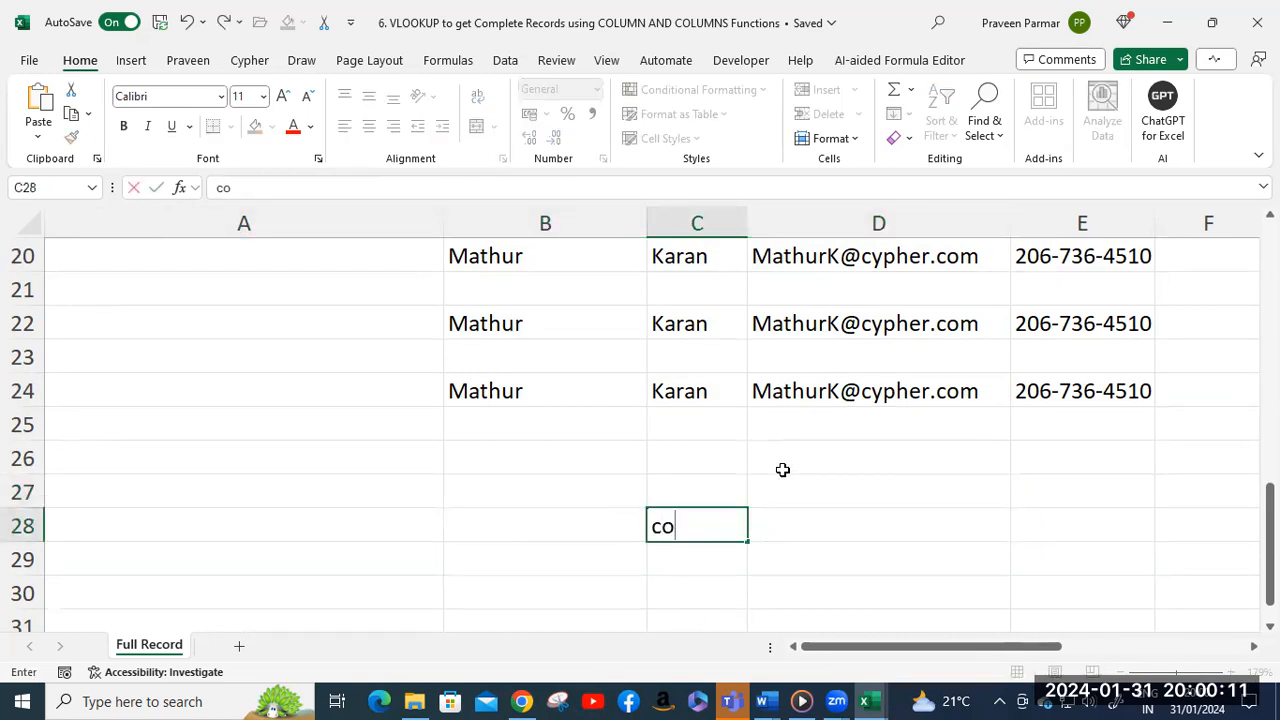
key("BackSpace")
key("BackSpace")
key("BackSpace")
type("=col")
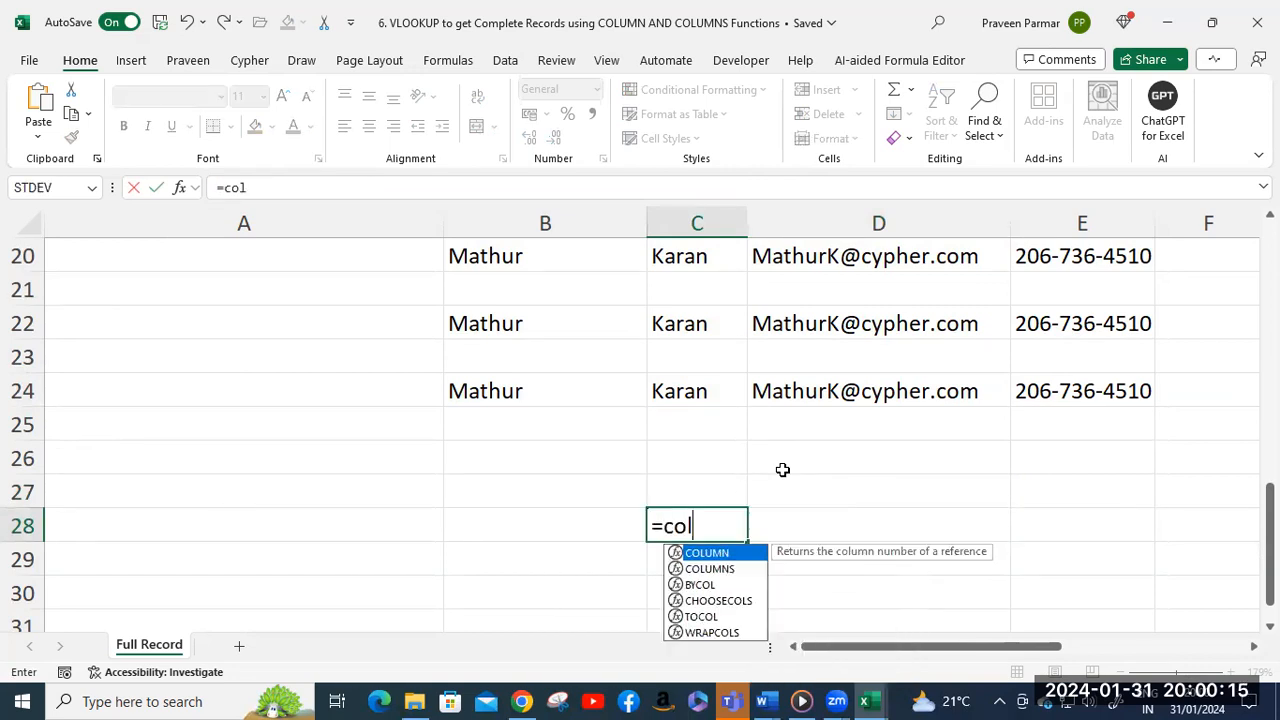
type("umn")
key("Down")
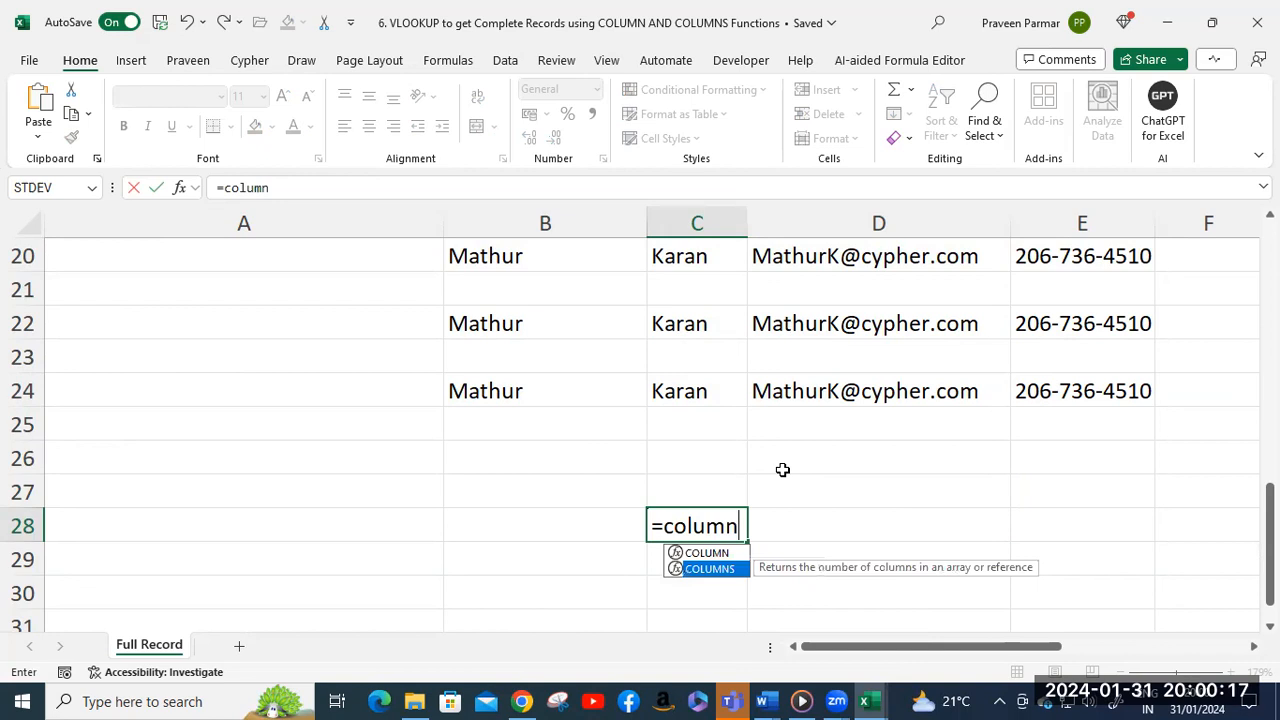
key("Tab")
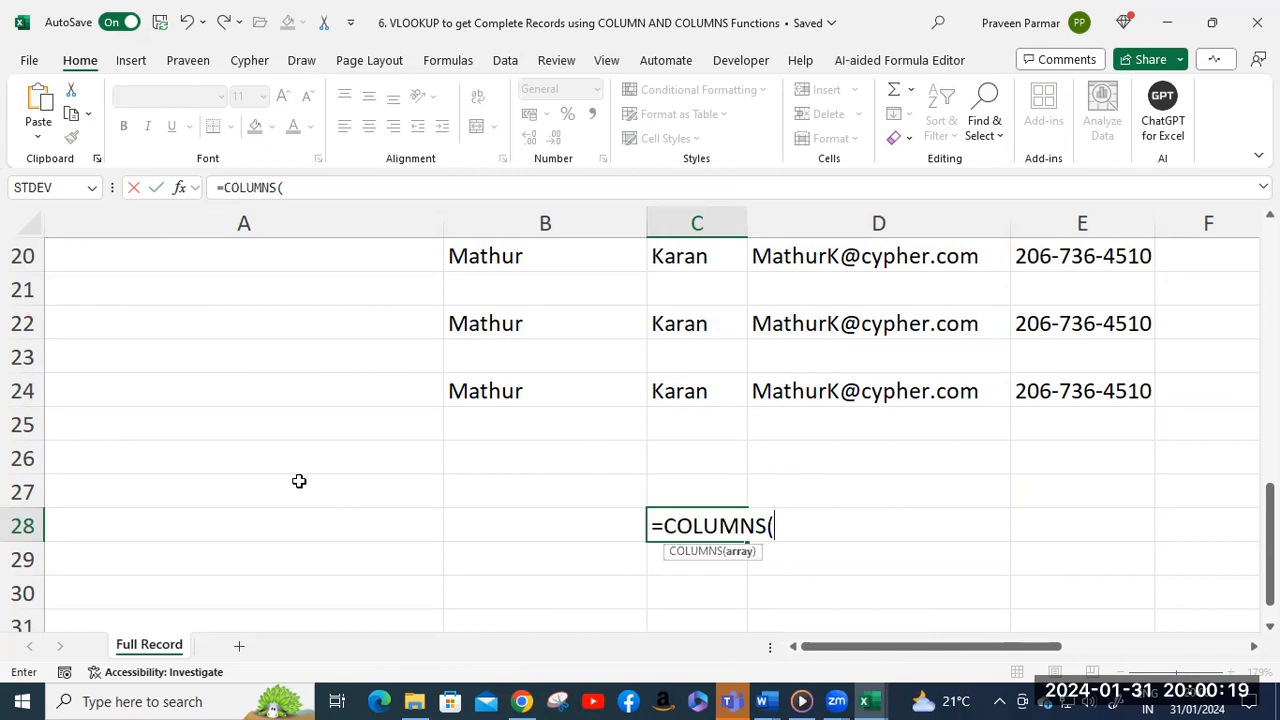
left_click_drag(120, 463, 713, 445)
type(")")
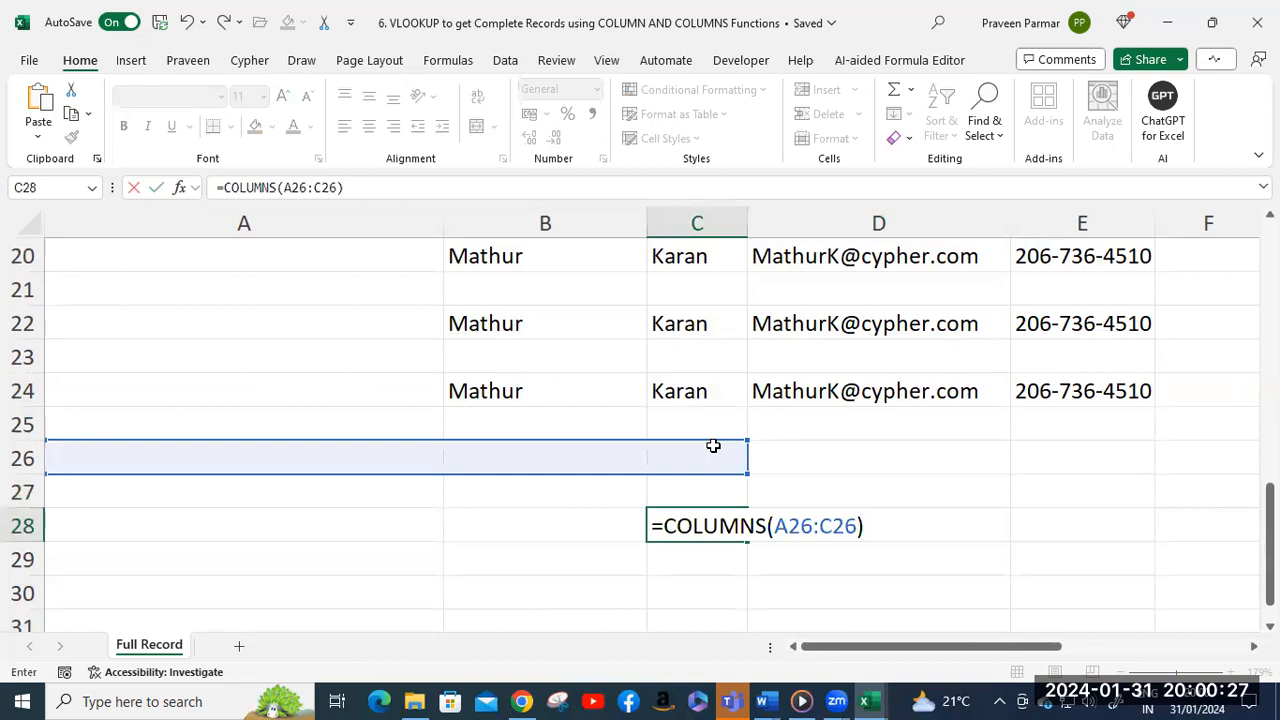
key("Return")
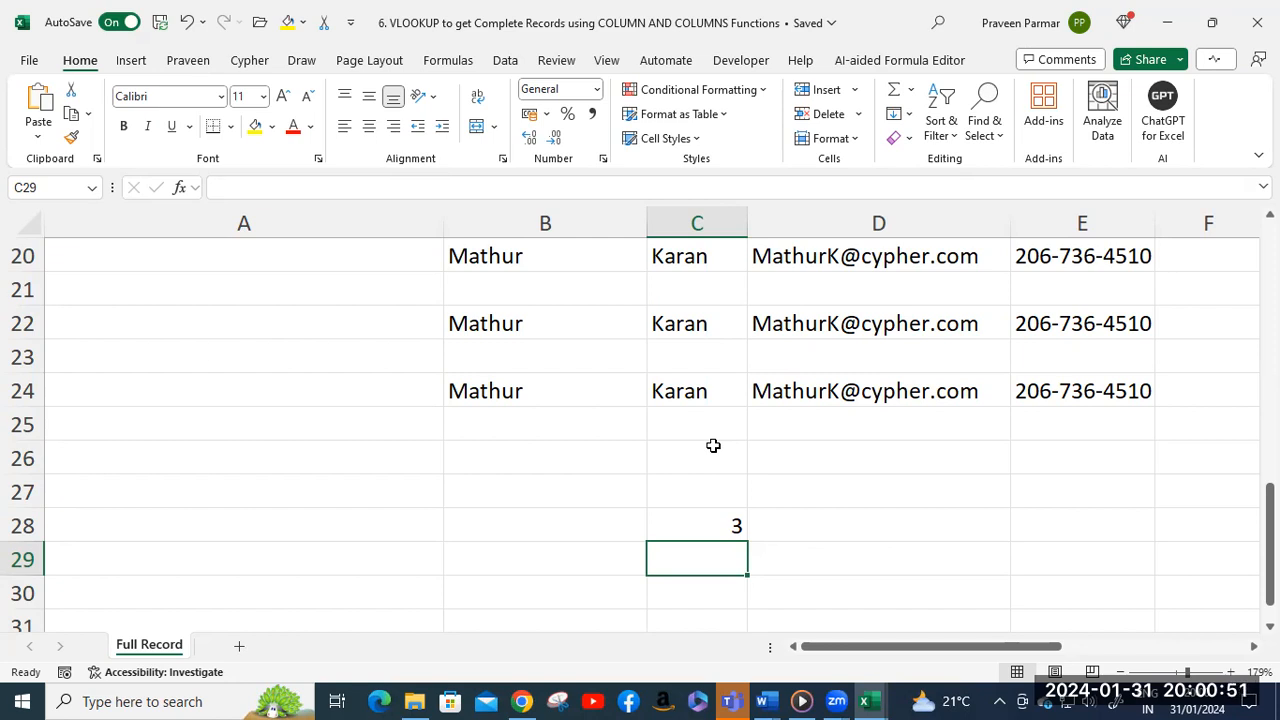
Reduce the range in the C28 formula to a single cell, giving =COLUMNS(A26).
left_click(700, 526)
double_click(703, 530)
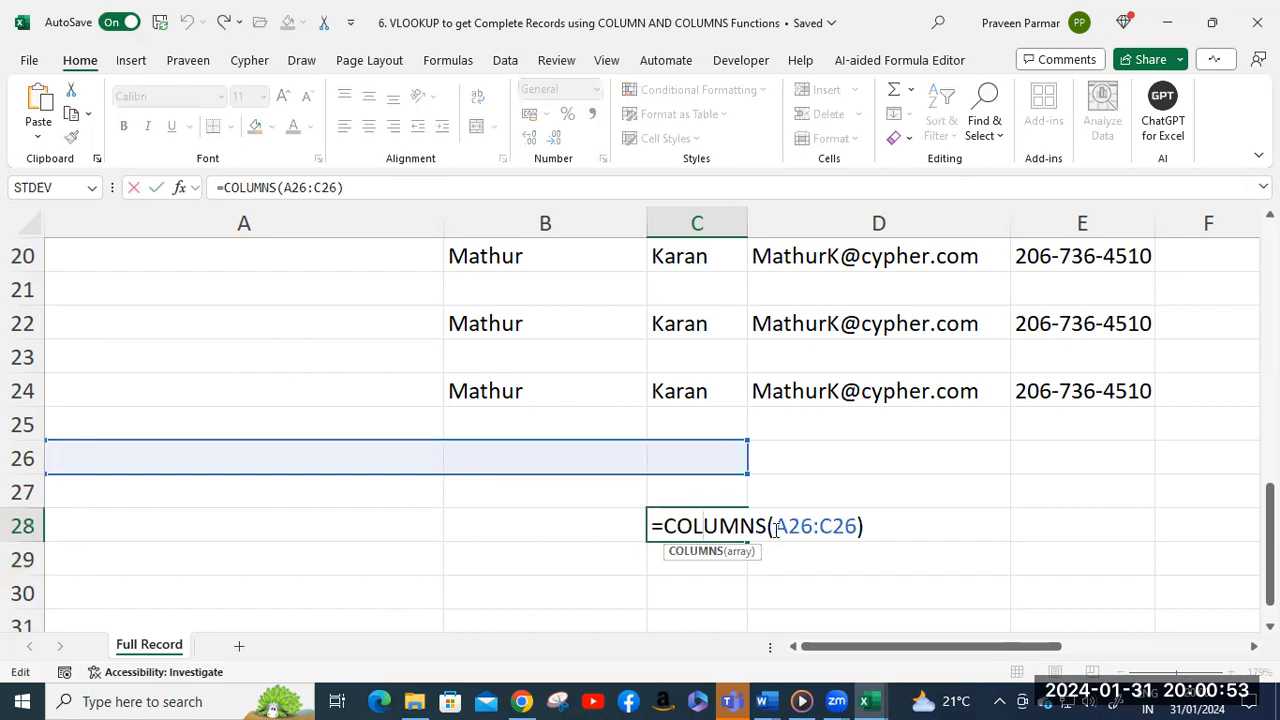
left_click_drag(812, 526, 857, 526)
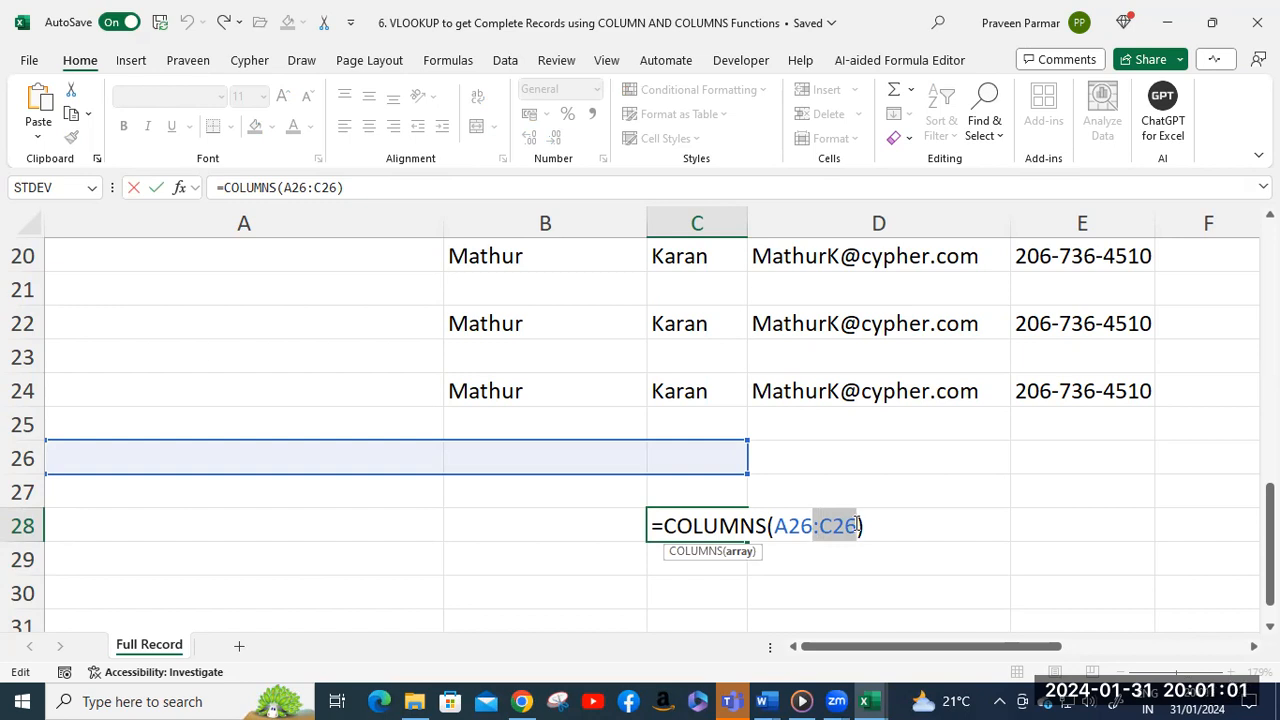
key("BackSpace")
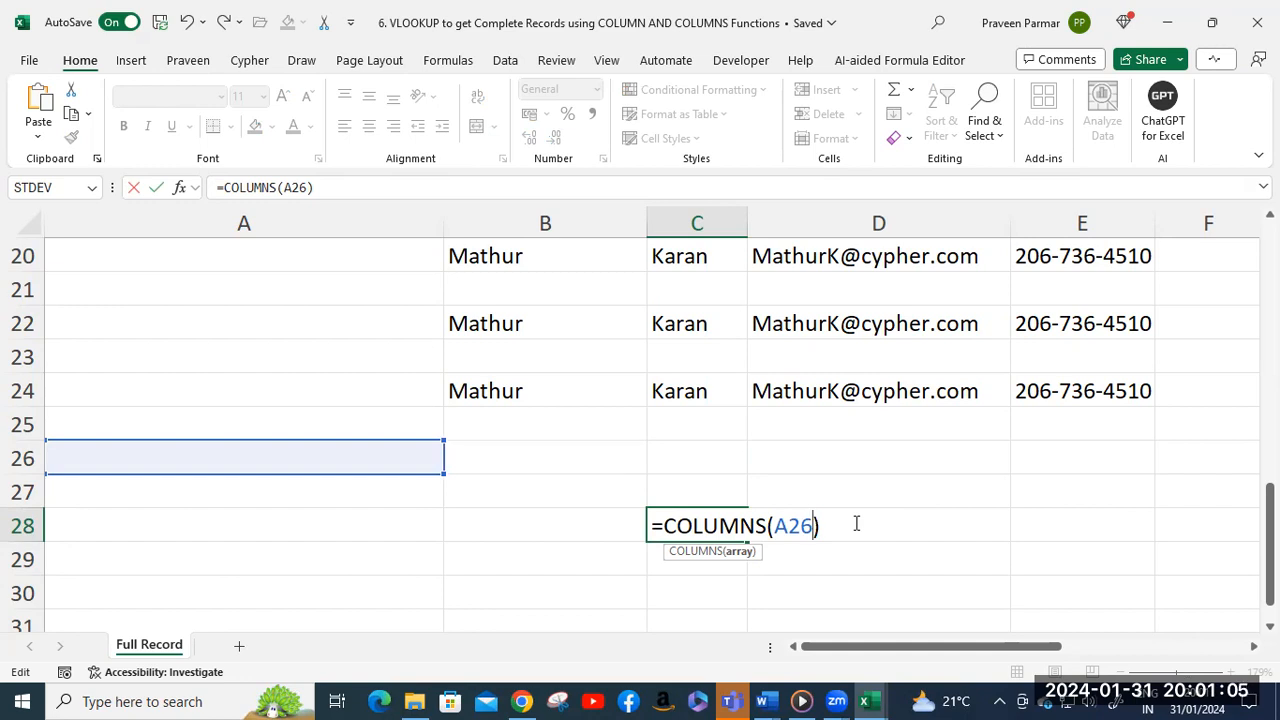
key("Return")
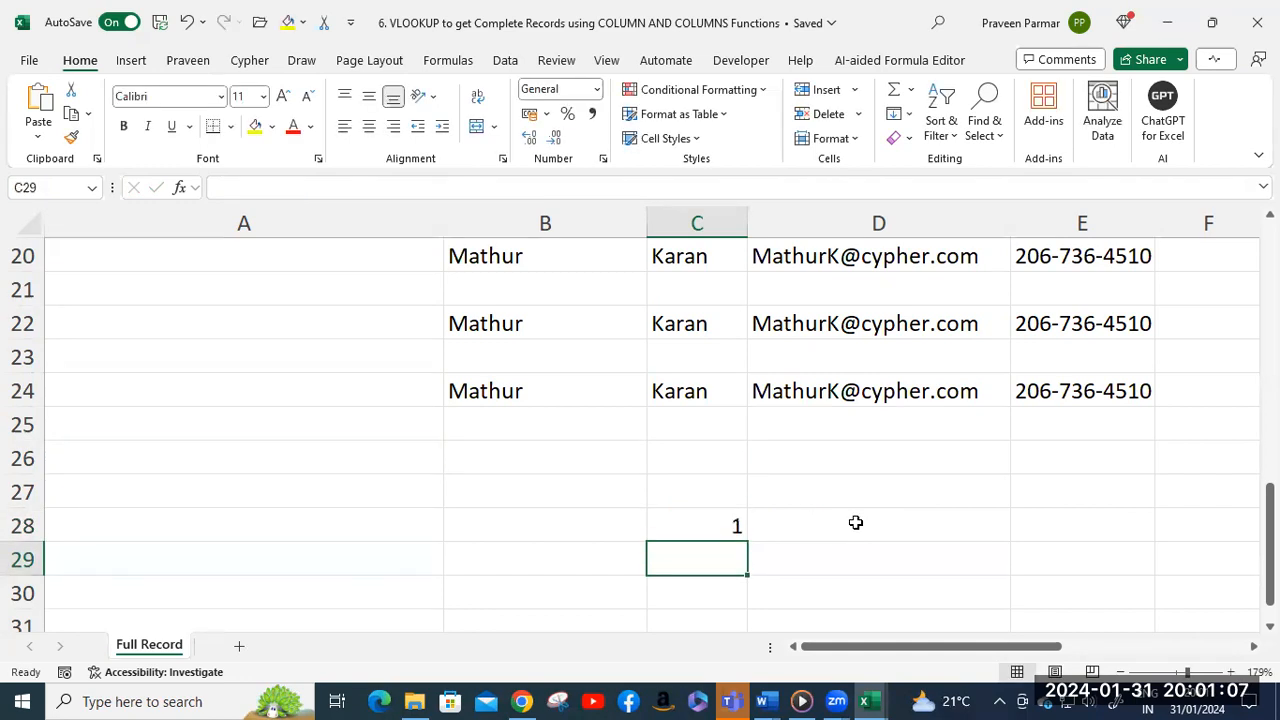
Enter =COLUMN(E28) in cell C26 to return the column number of the referenced cell.
left_click(681, 460)
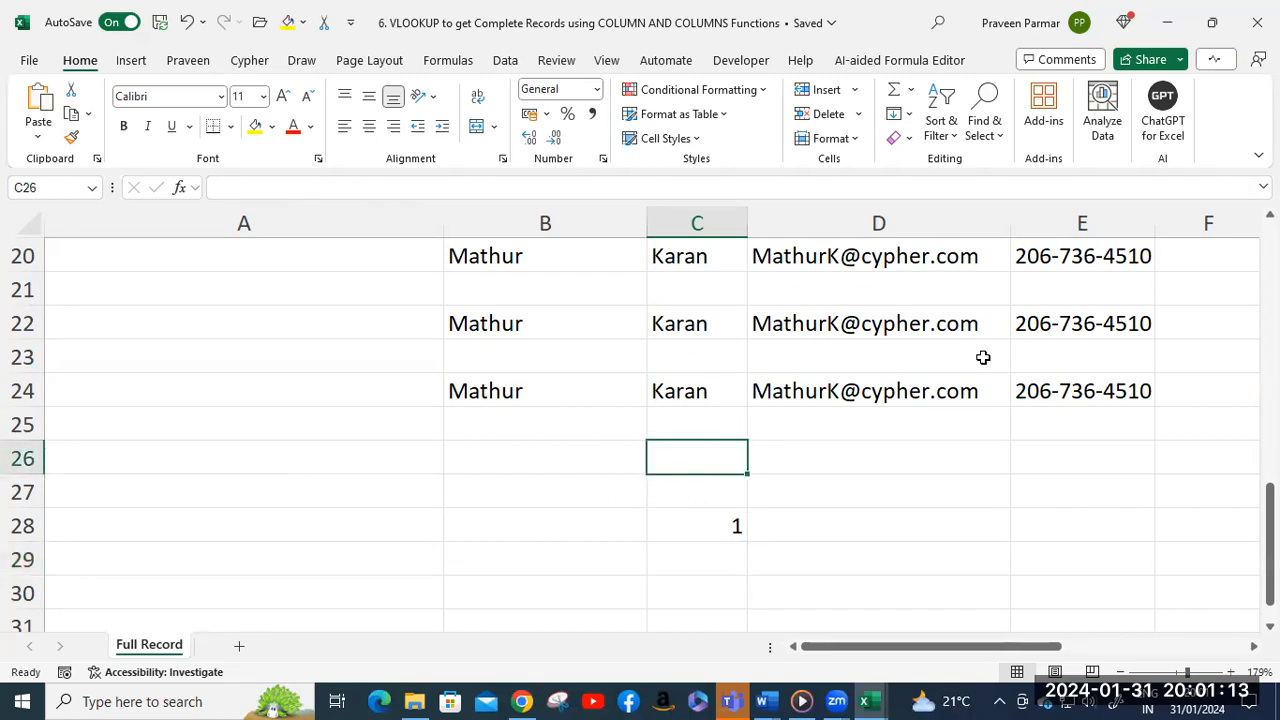
type("=colu")
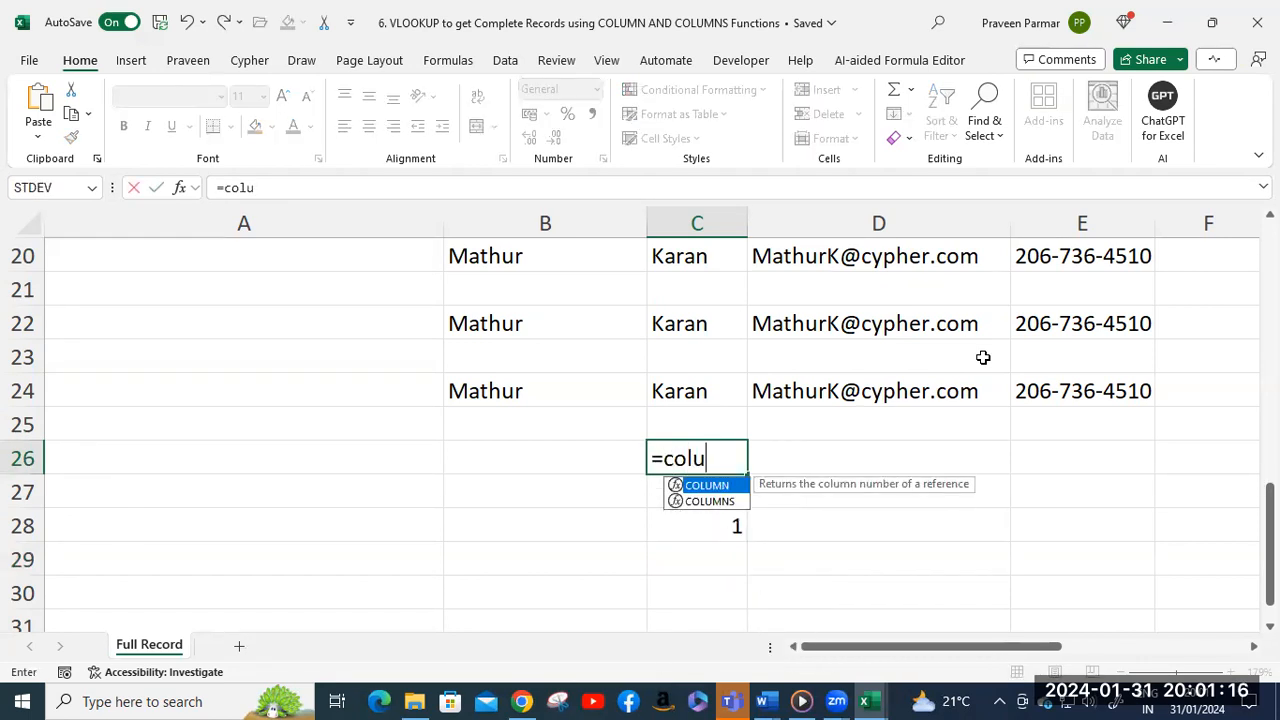
key("Tab")
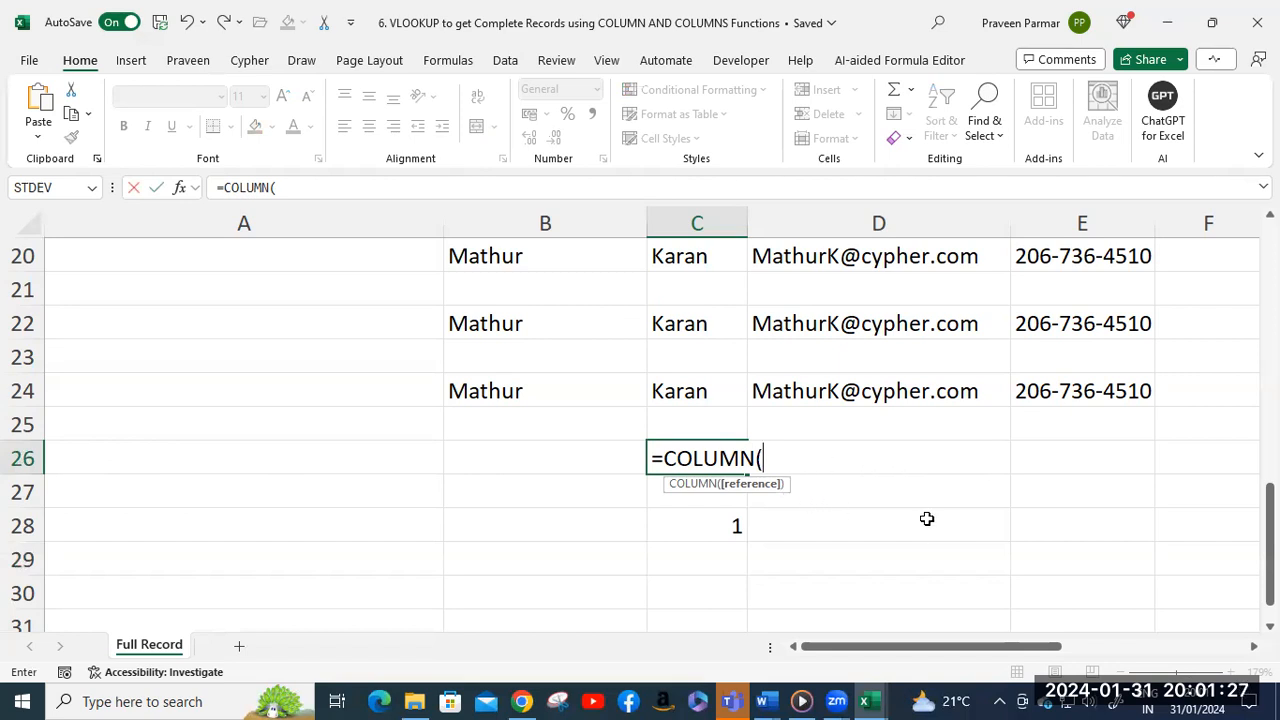
left_click(1079, 522)
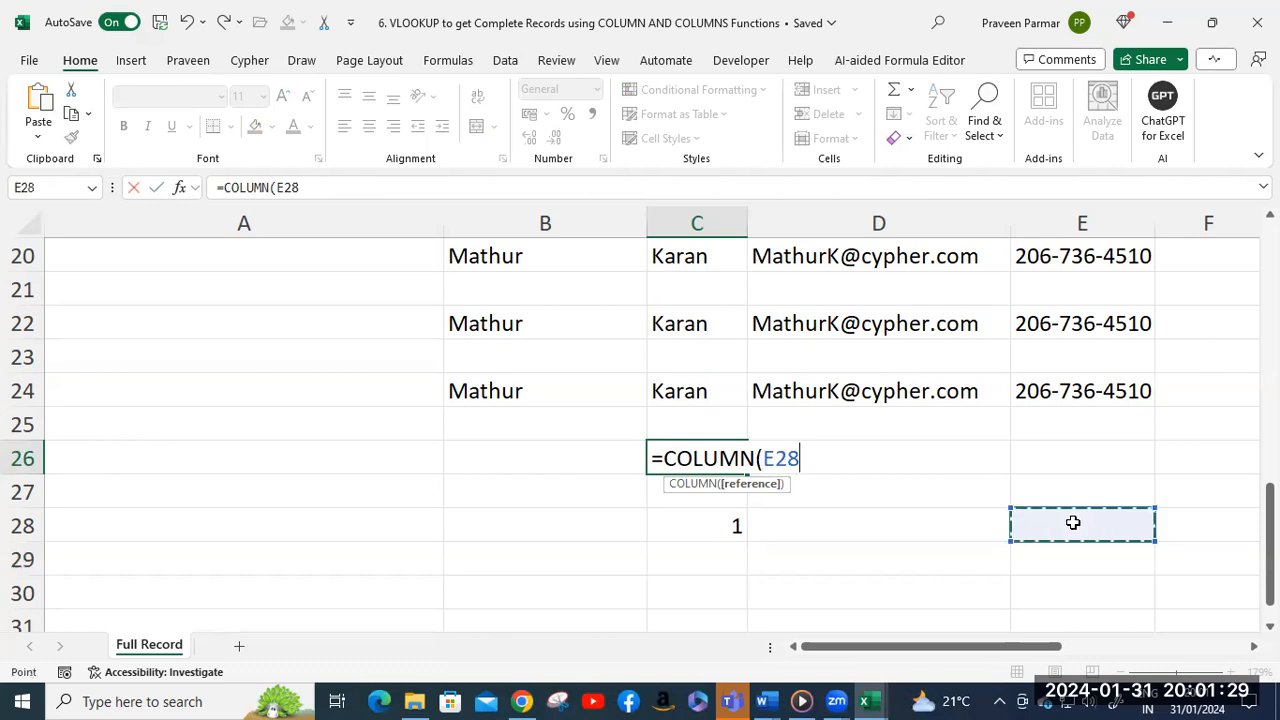
type(")")
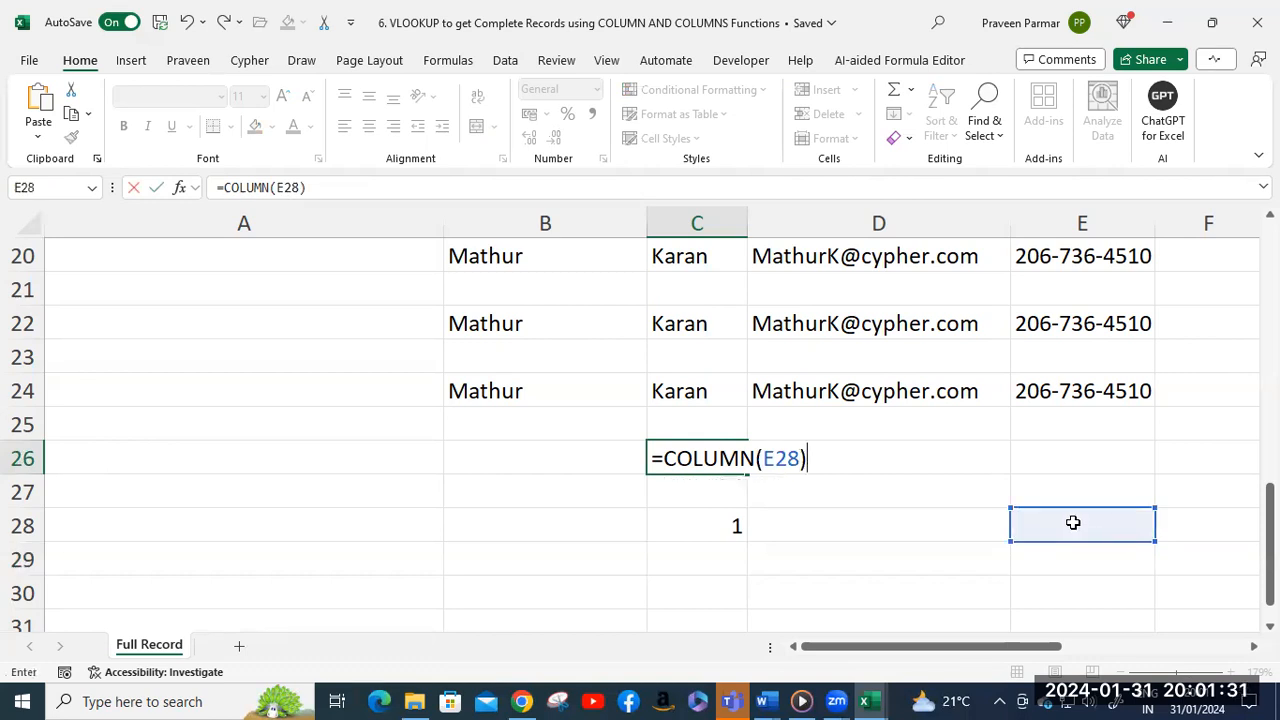
key("Return")
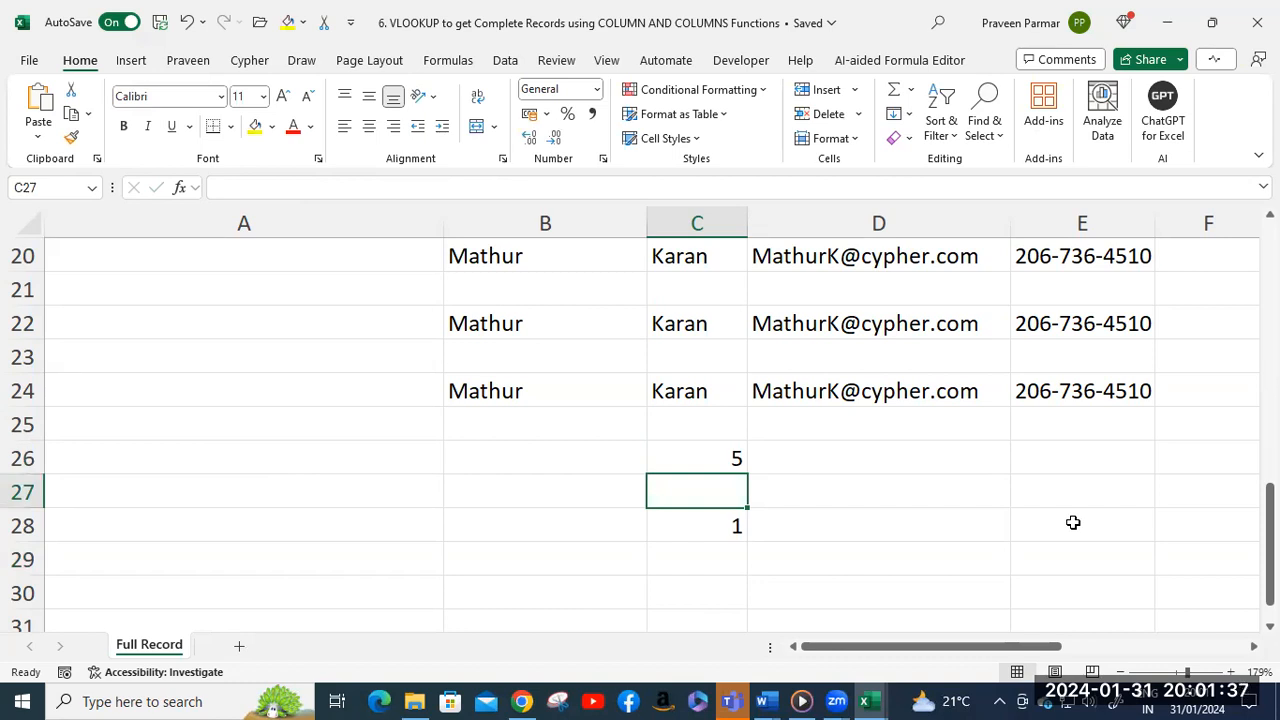
Compare the COLUMNS formula in C28 with the COLUMN formula in C26, checking the E28 reference it uses.
left_click(706, 531)
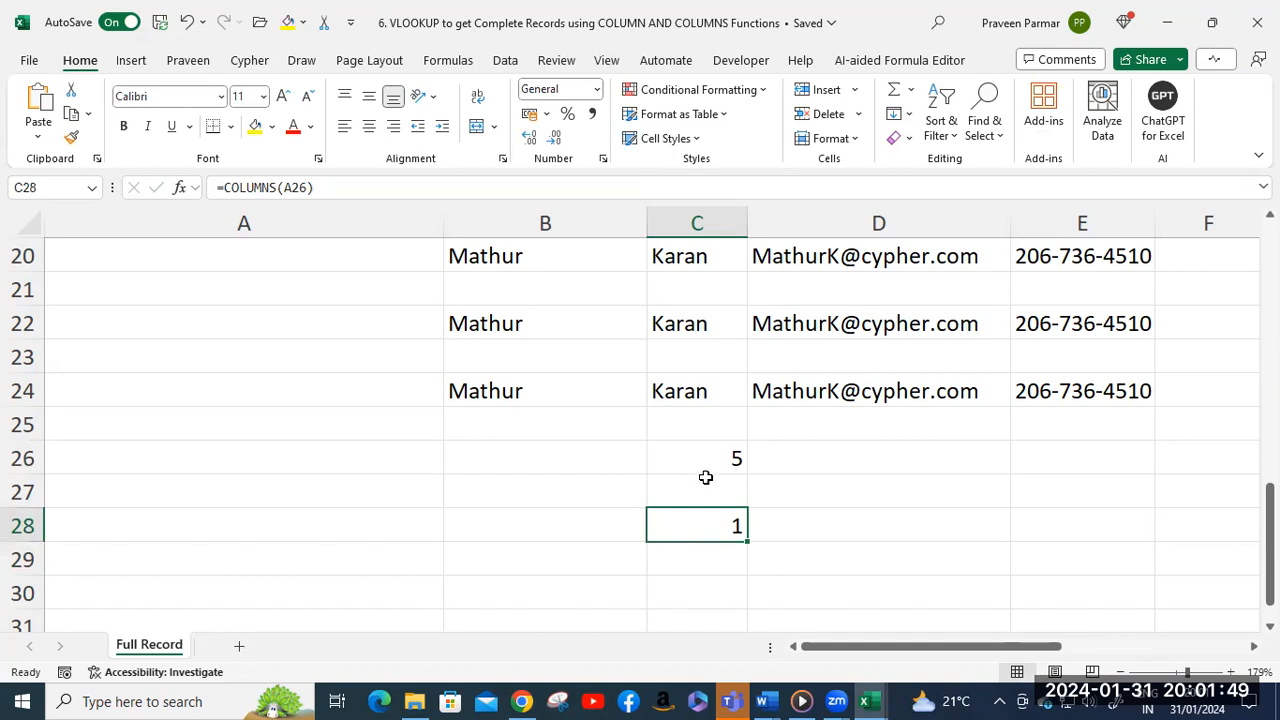
left_click(708, 452)
double_click(707, 452)
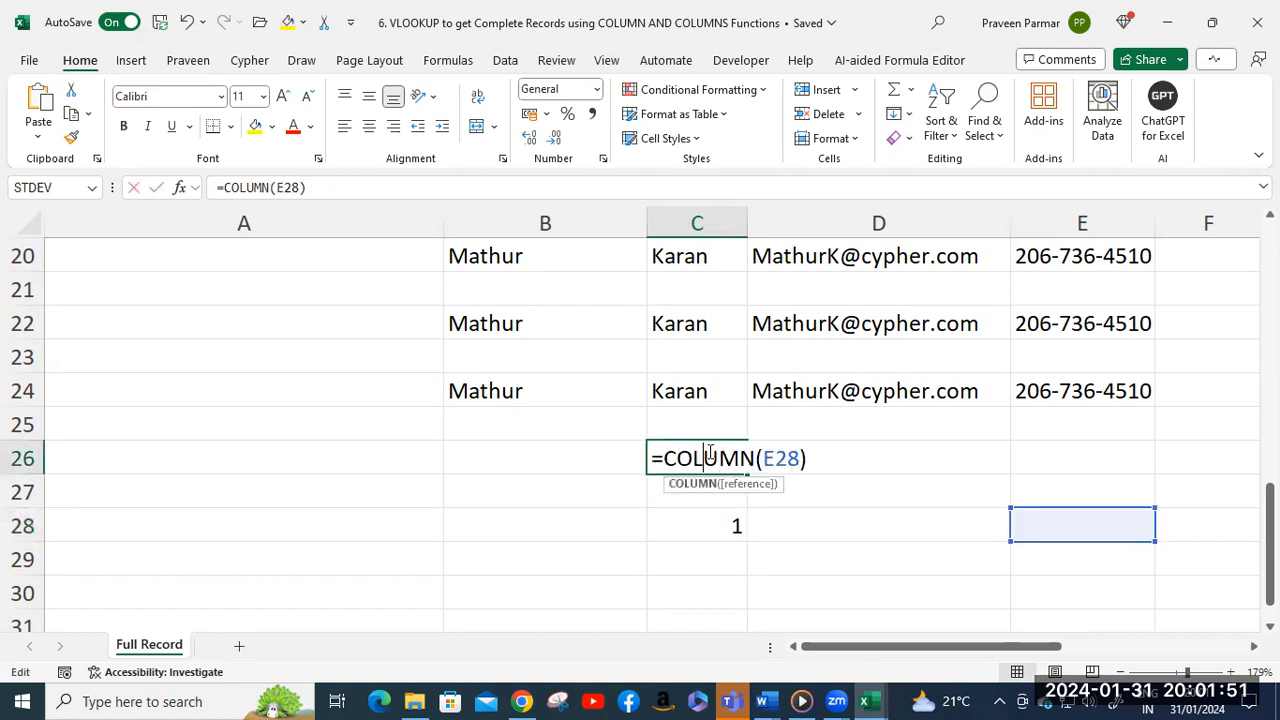
left_click_drag(763, 458, 796, 458)
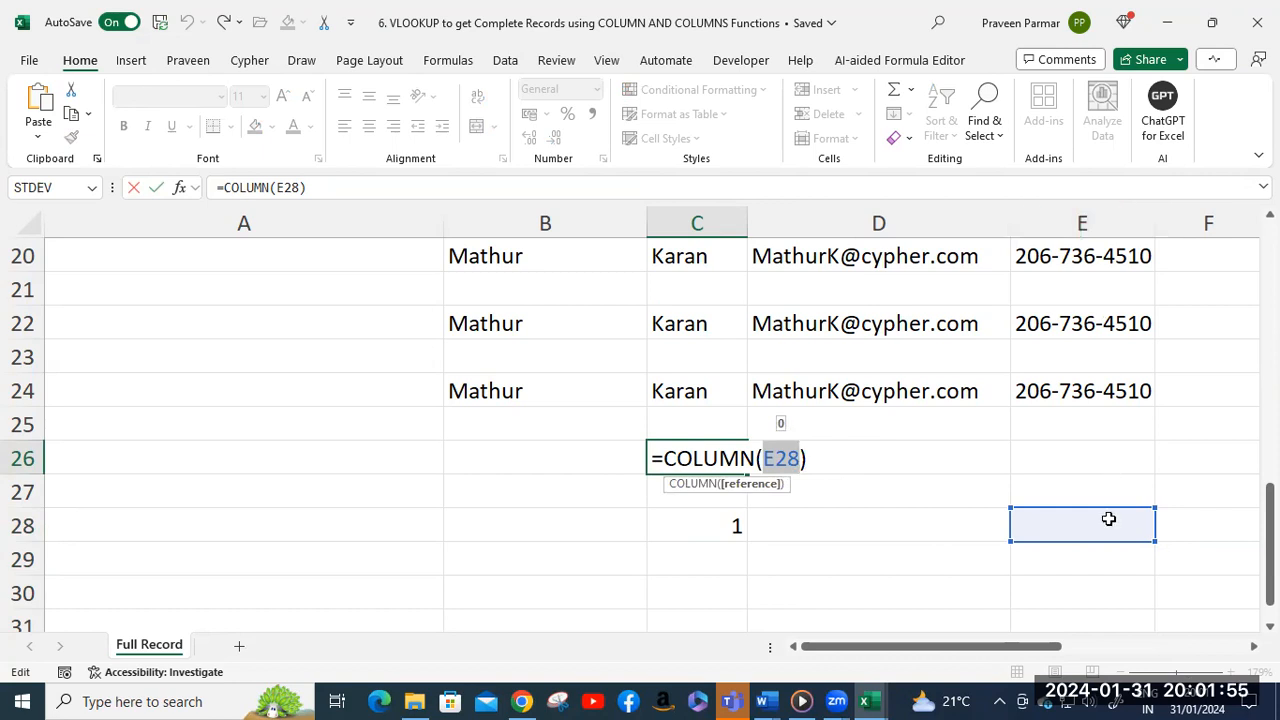
left_click(813, 463)
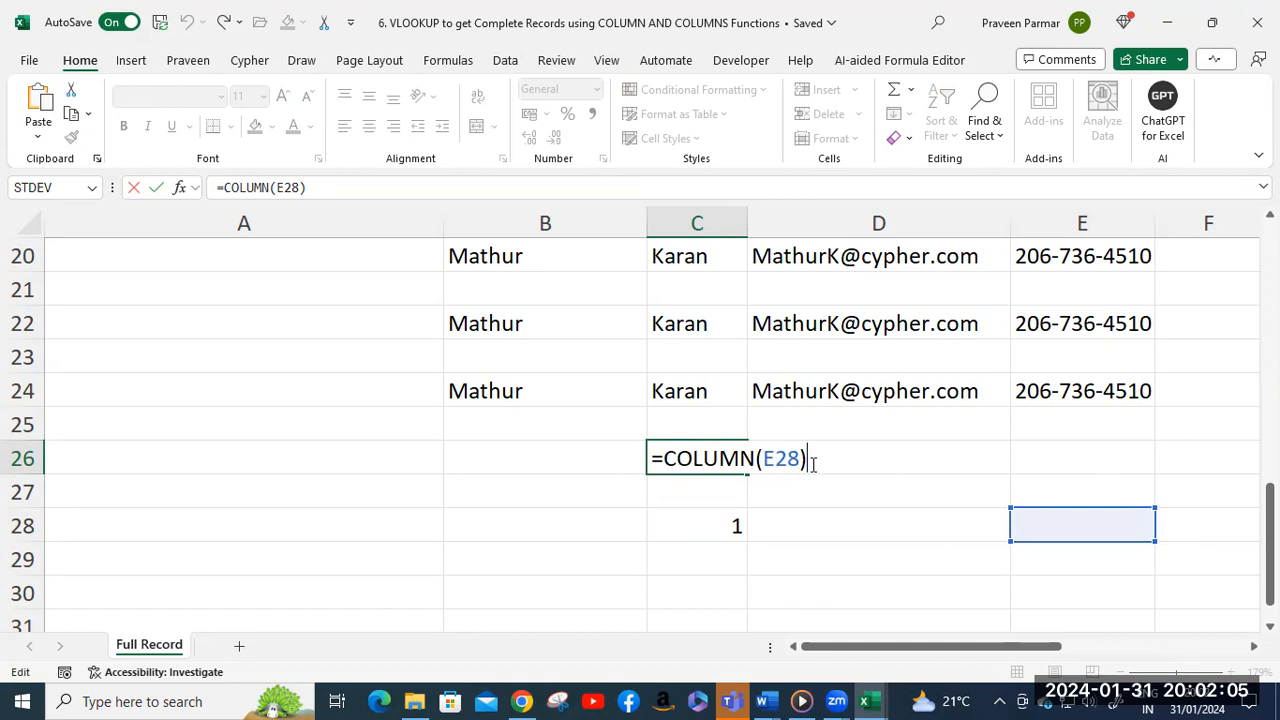
key("Return")
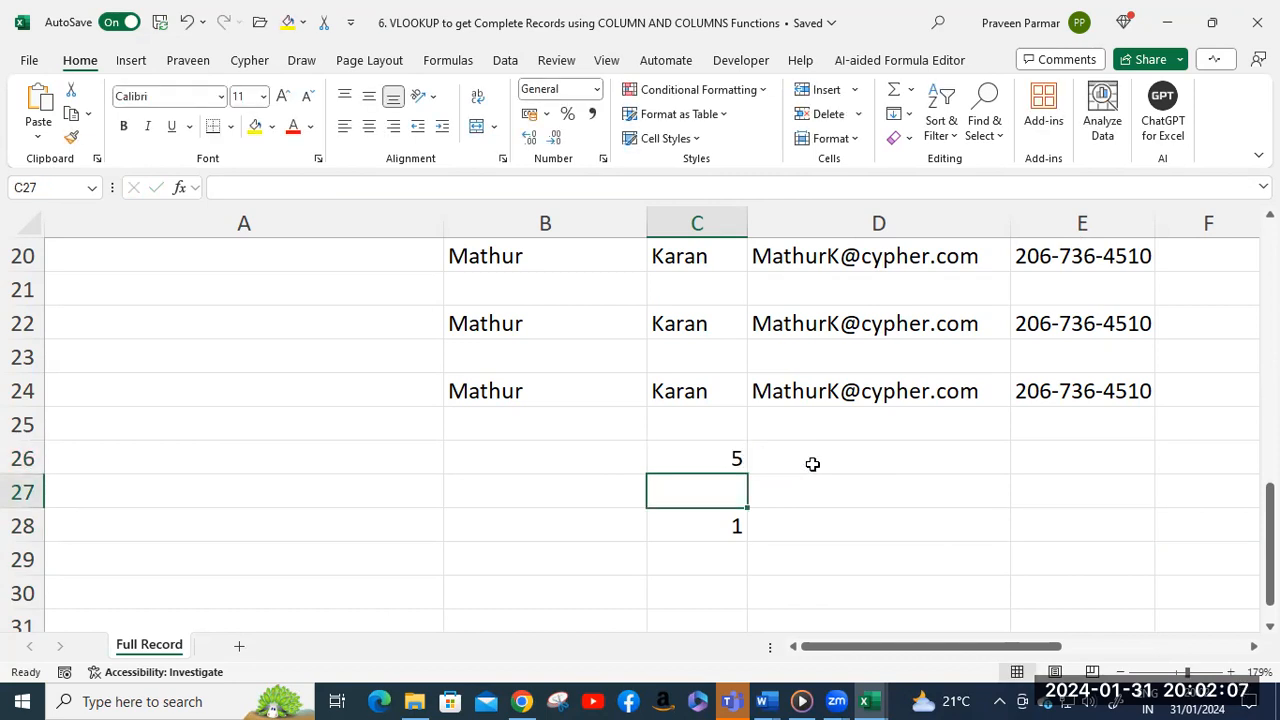
left_click(722, 456)
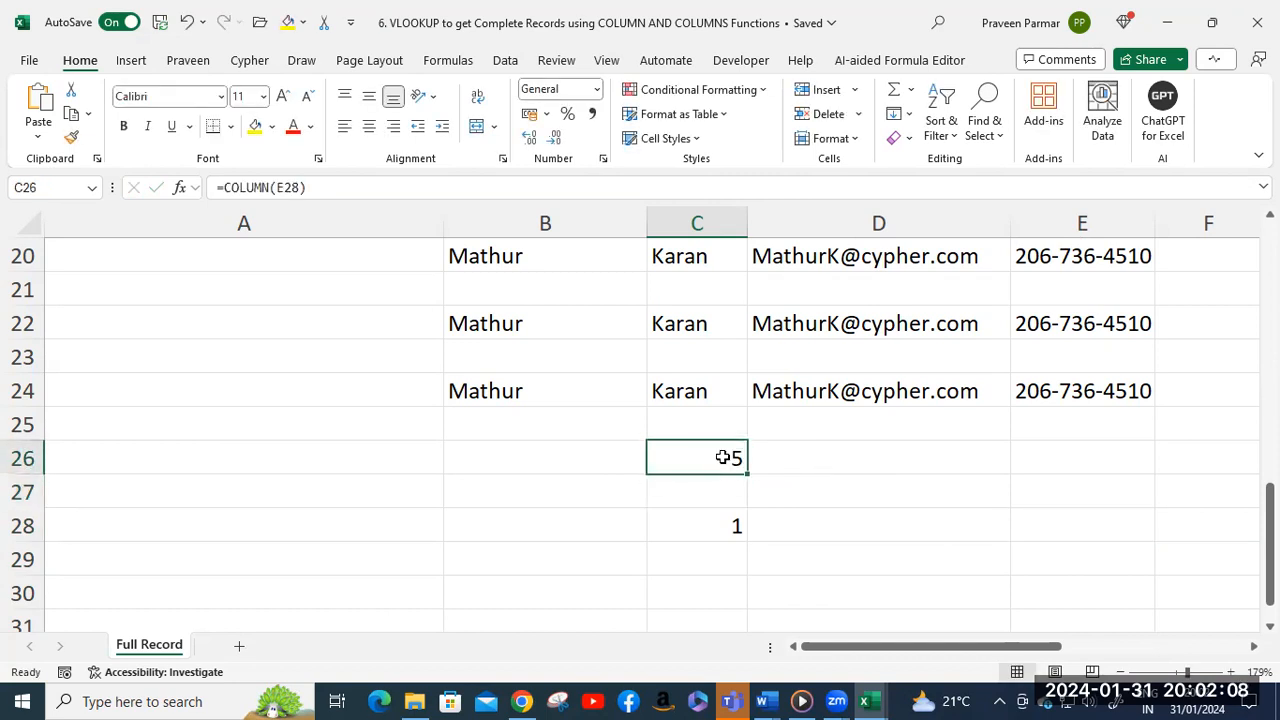
left_click(727, 537, "shift")
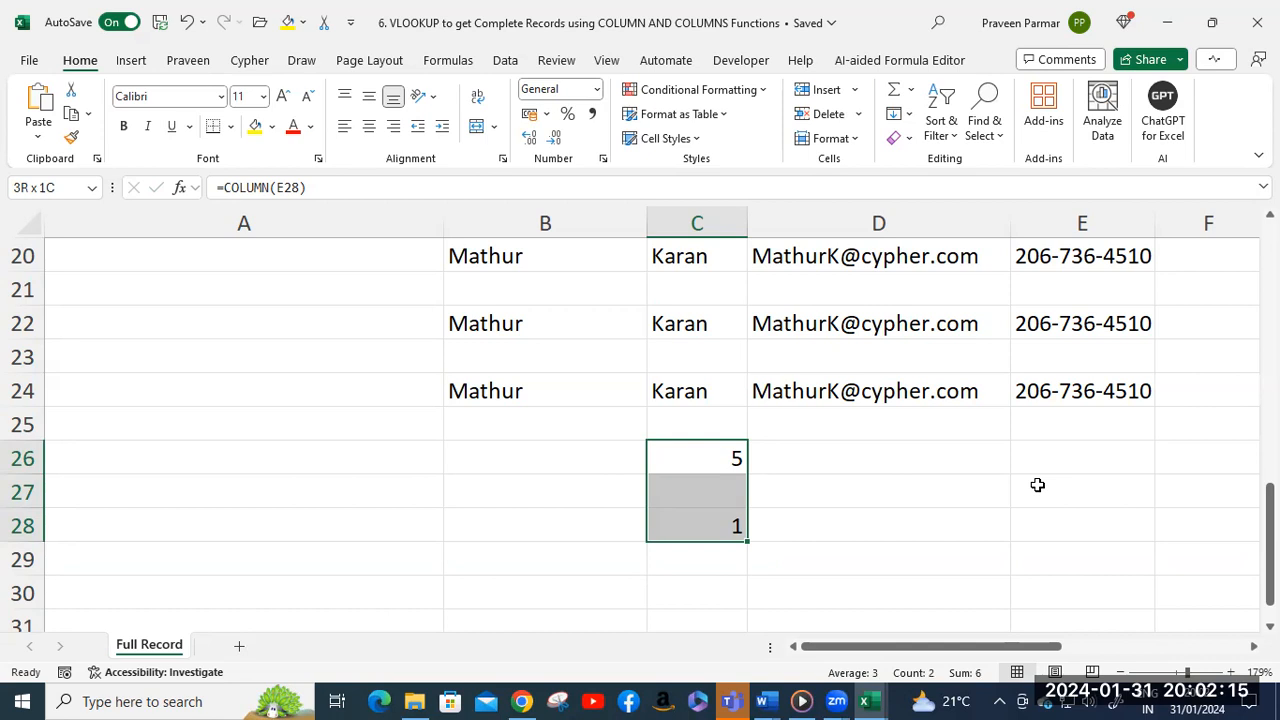
Replace the reference in the C28 formula with the range A25:F25, giving =COLUMNS(A25:F25).
double_click(728, 523)
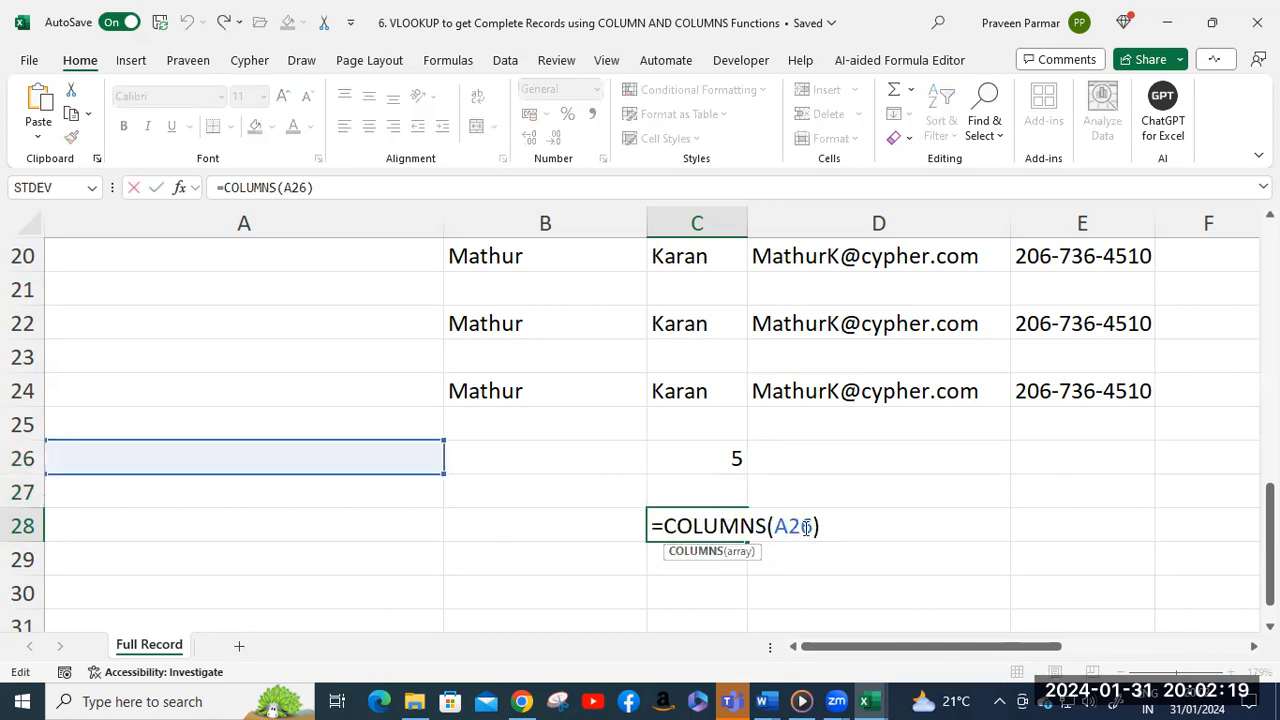
double_click(806, 526)
key("BackSpace")
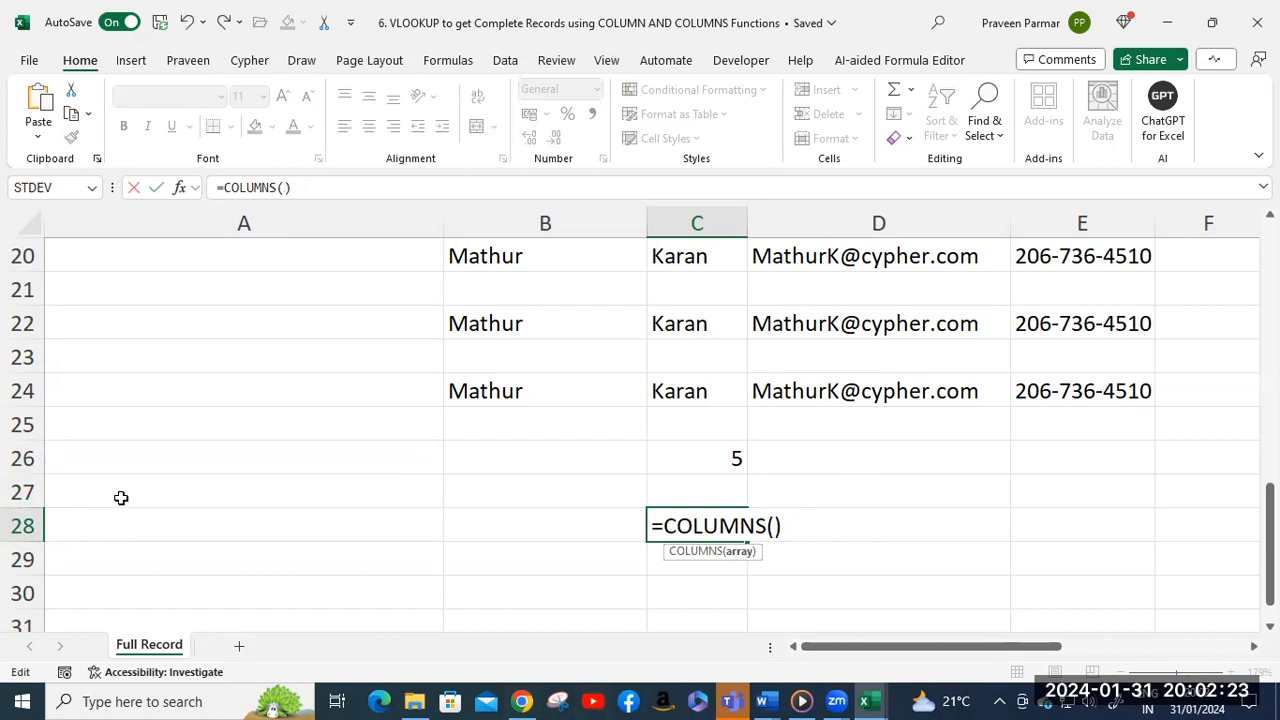
left_click_drag(74, 419, 1202, 411)
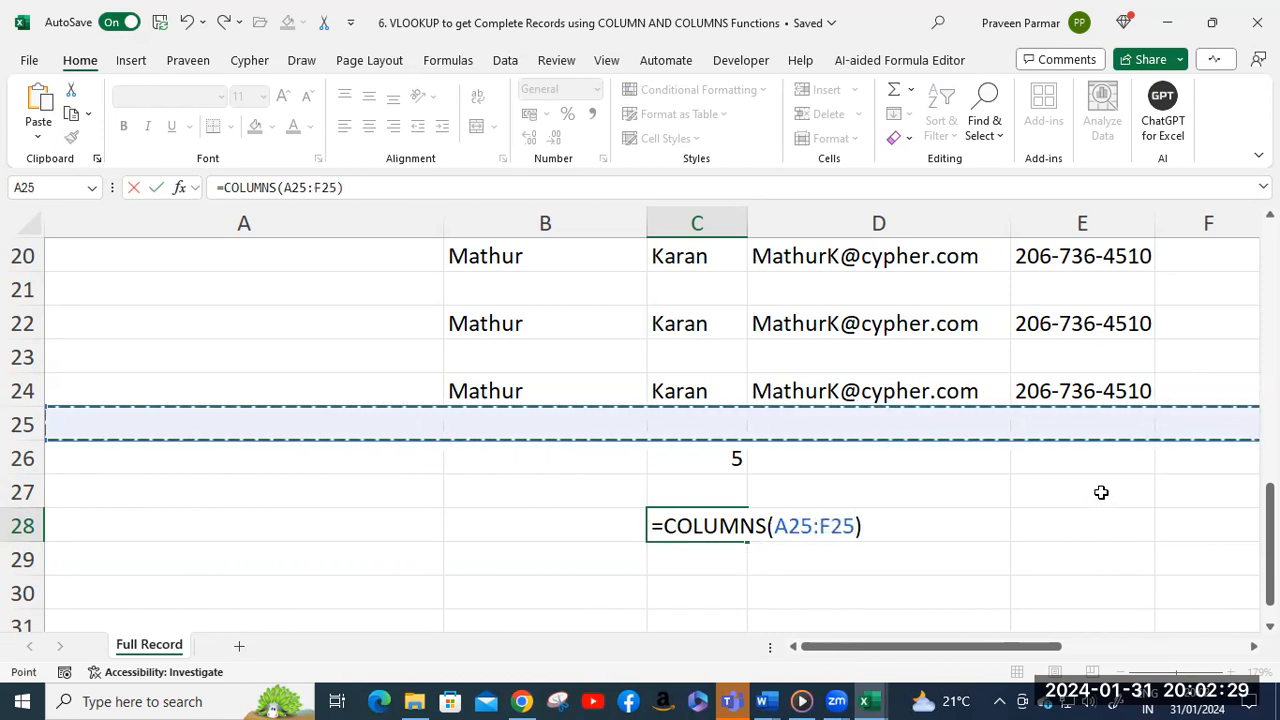
key("Return")
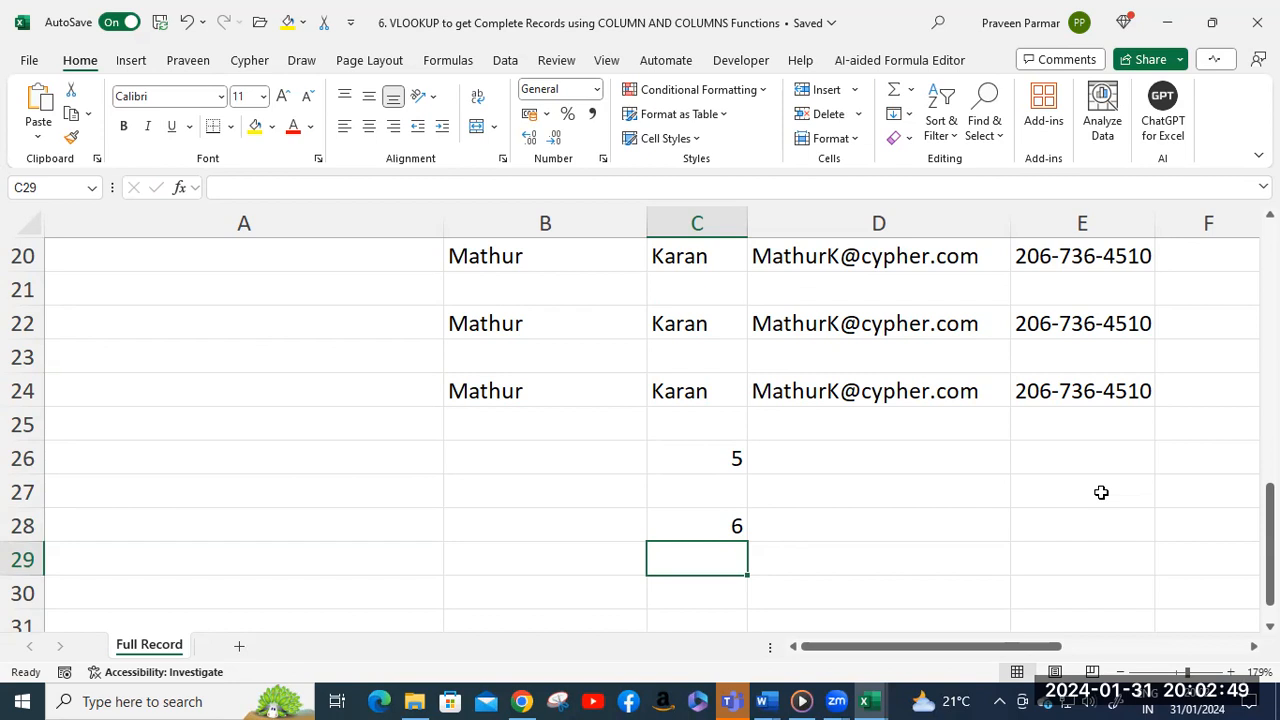
Clear the test formulas from C26:C28 and enter =ROW() in cell B26.
left_click_drag(706, 454, 725, 527)
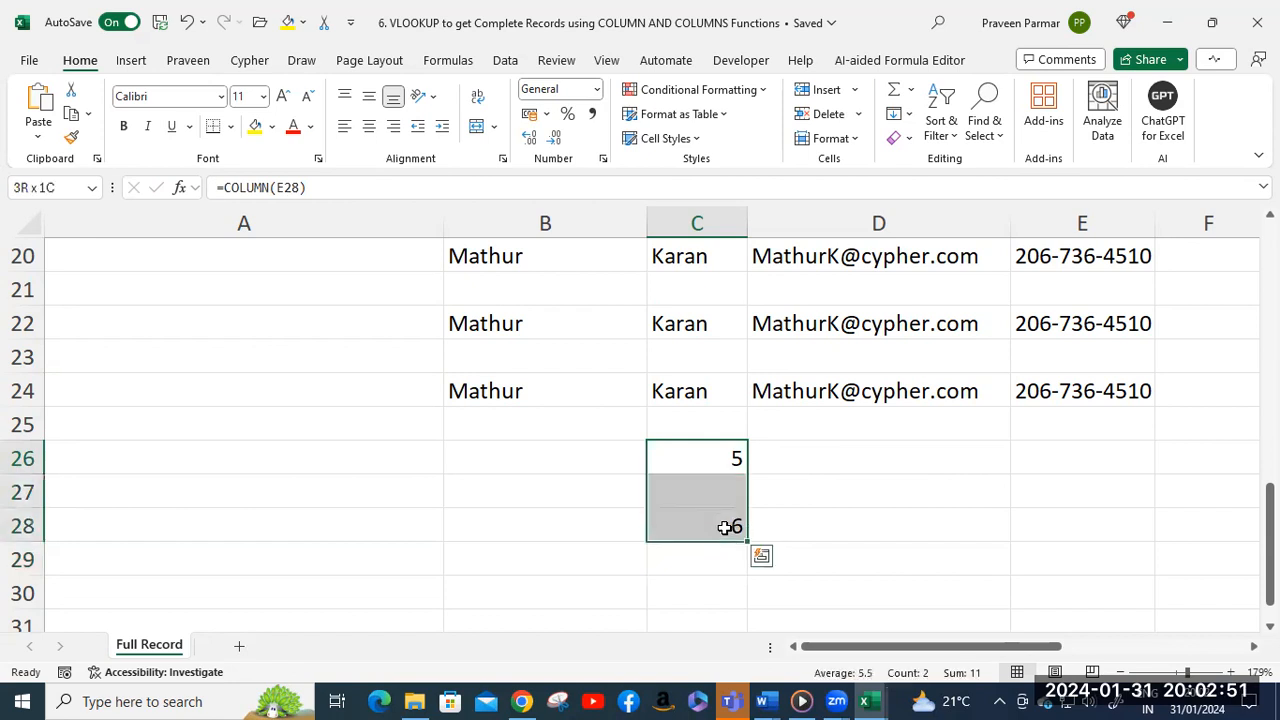
key("Delete")
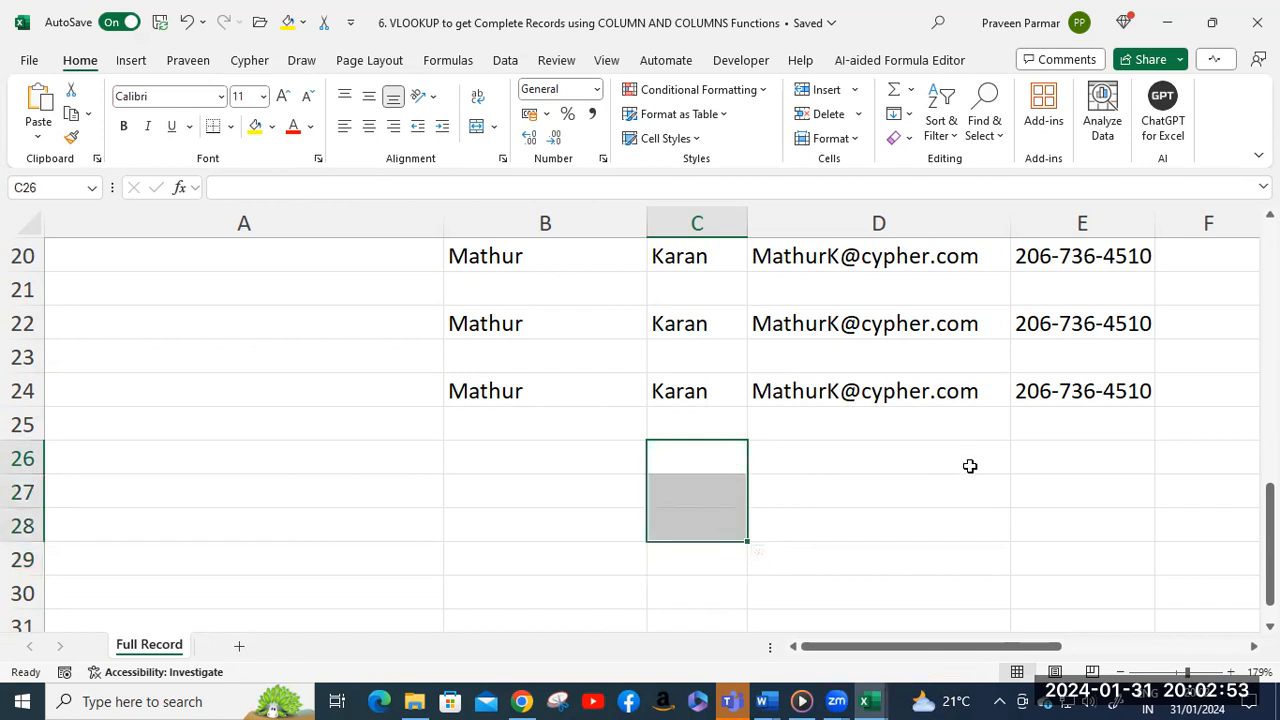
left_click(527, 465)
type("=row")
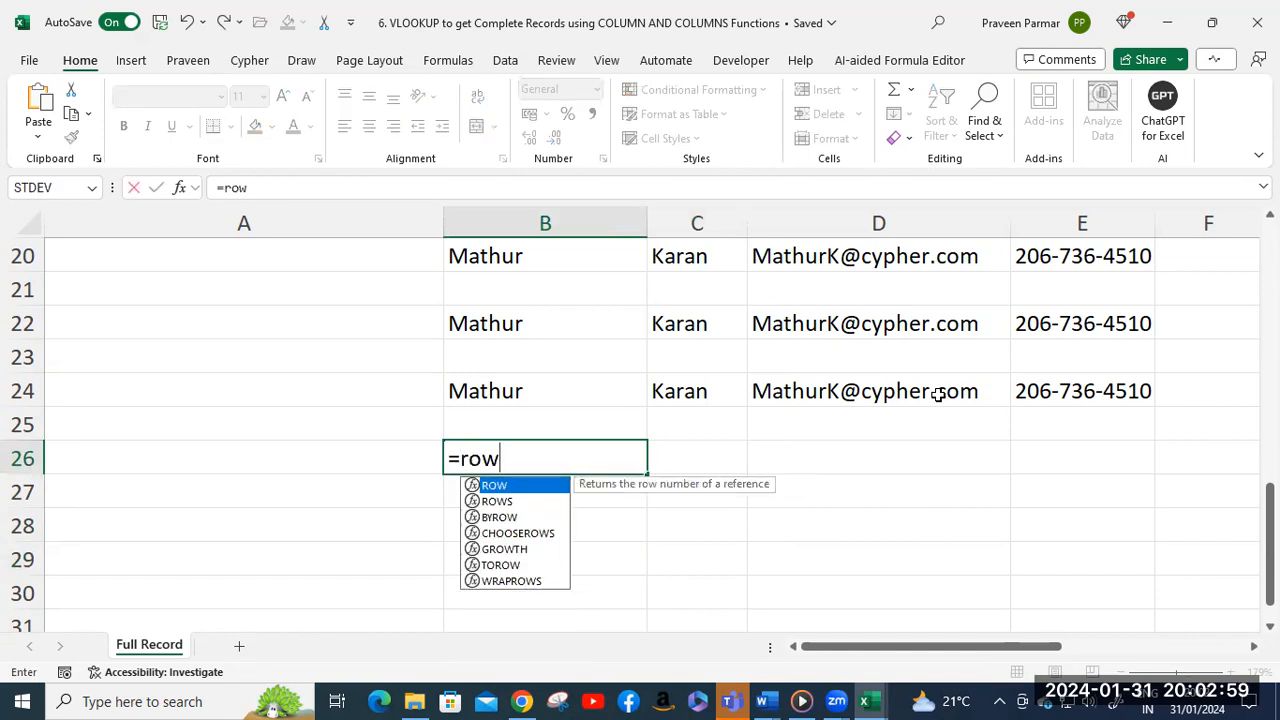
key("Tab")
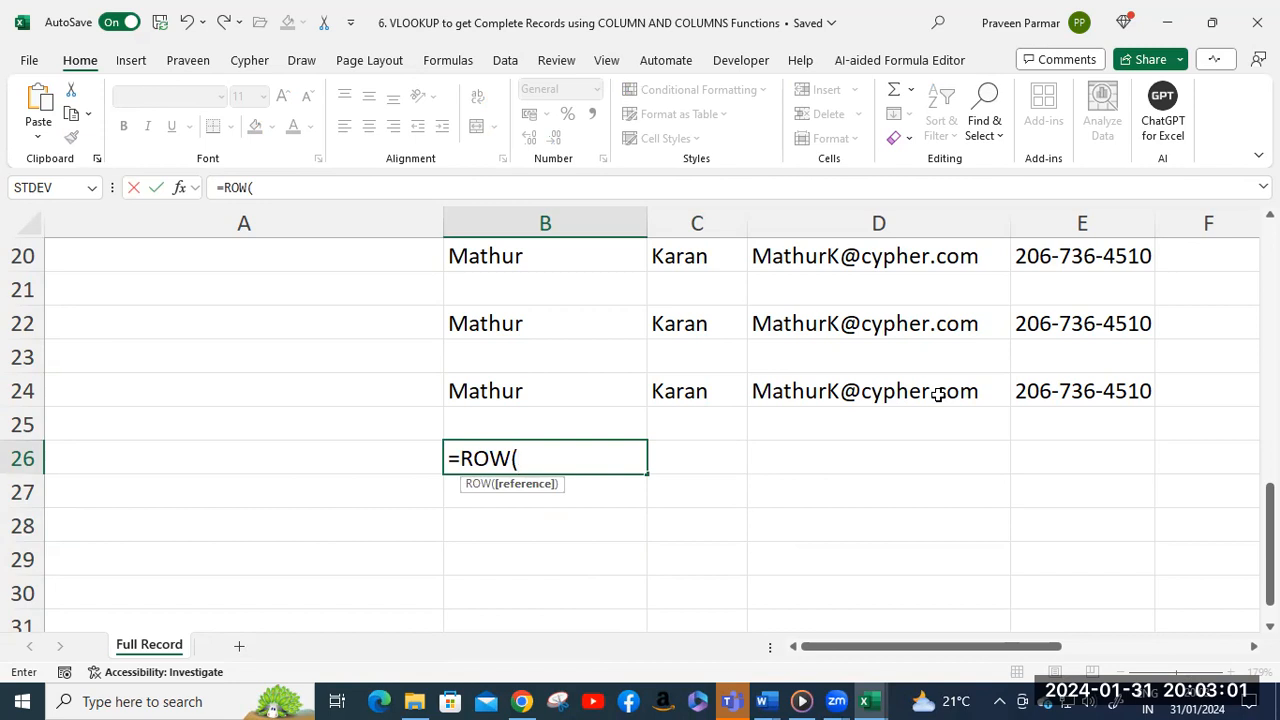
type(")")
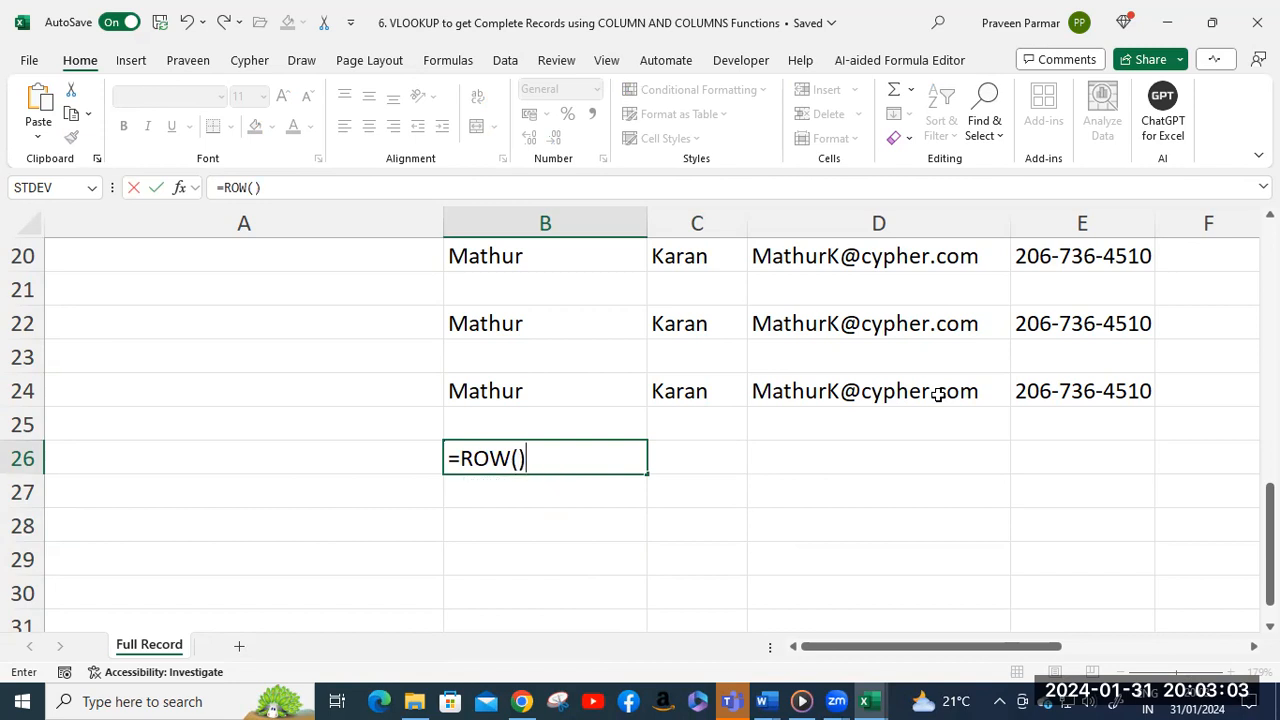
key("Return")
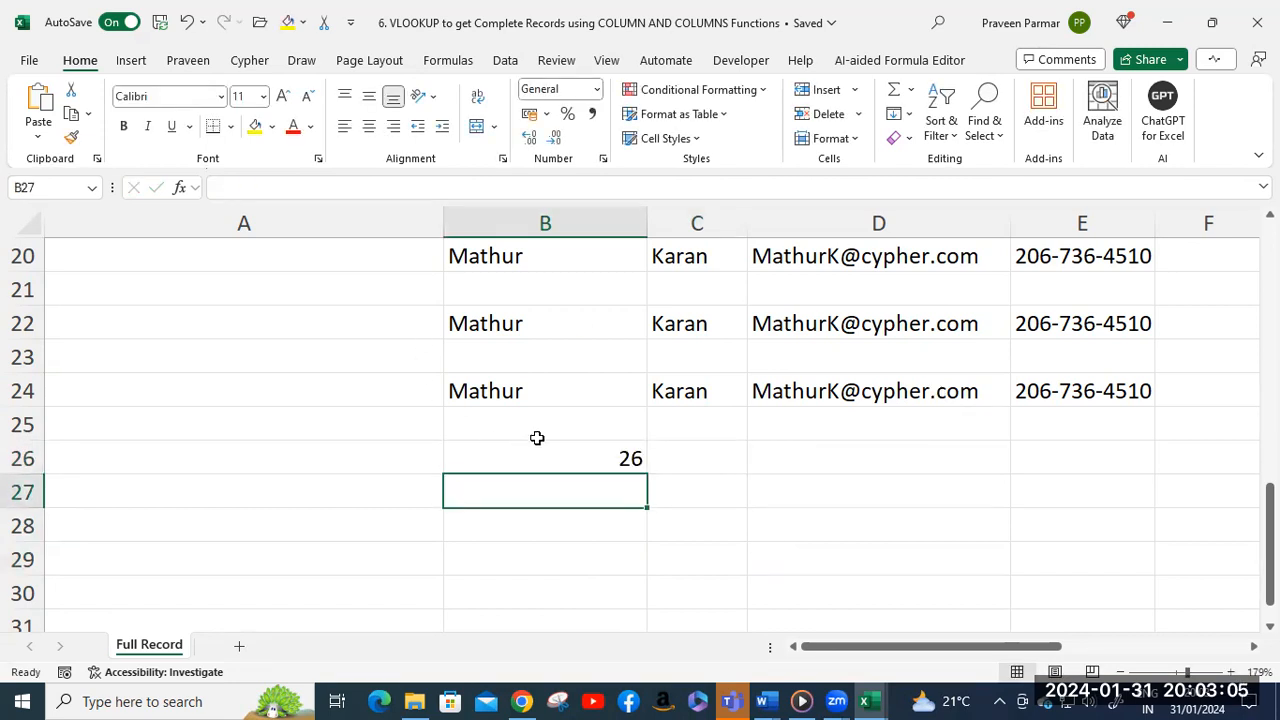
Add cell A22 as the reference in the B26 formula, giving =ROW(A22).
left_click(556, 466)
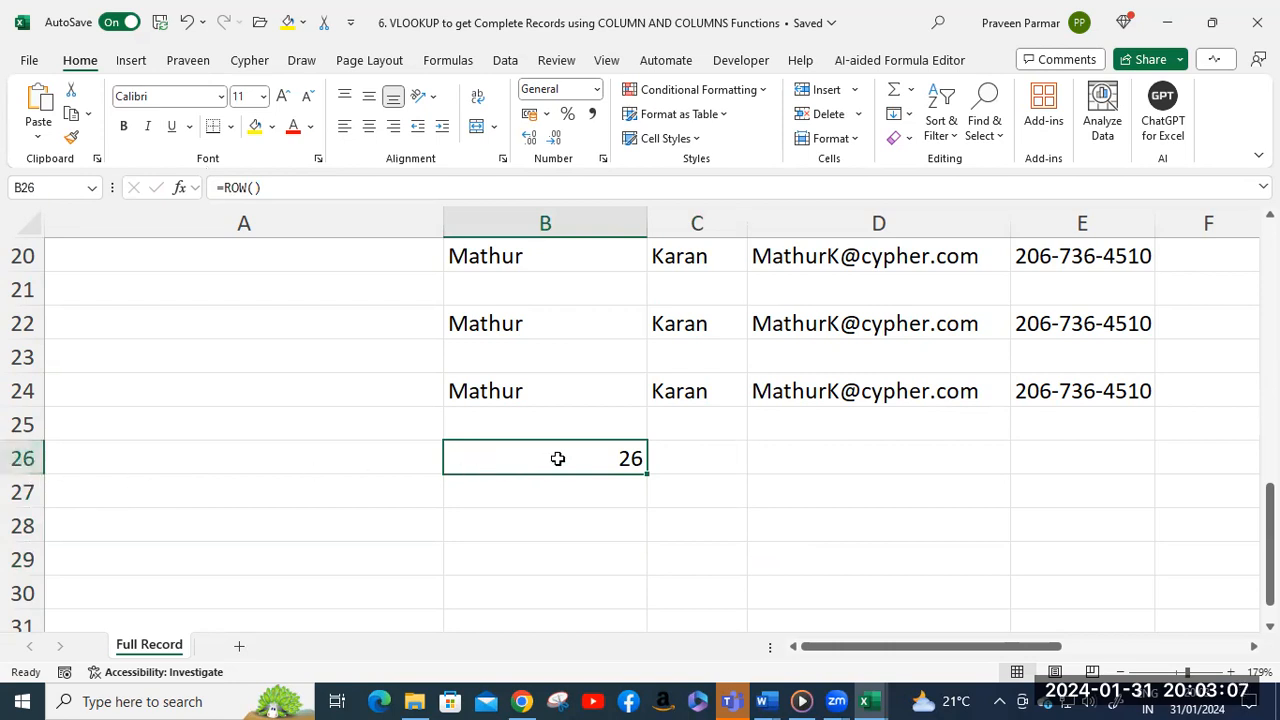
double_click(557, 458)
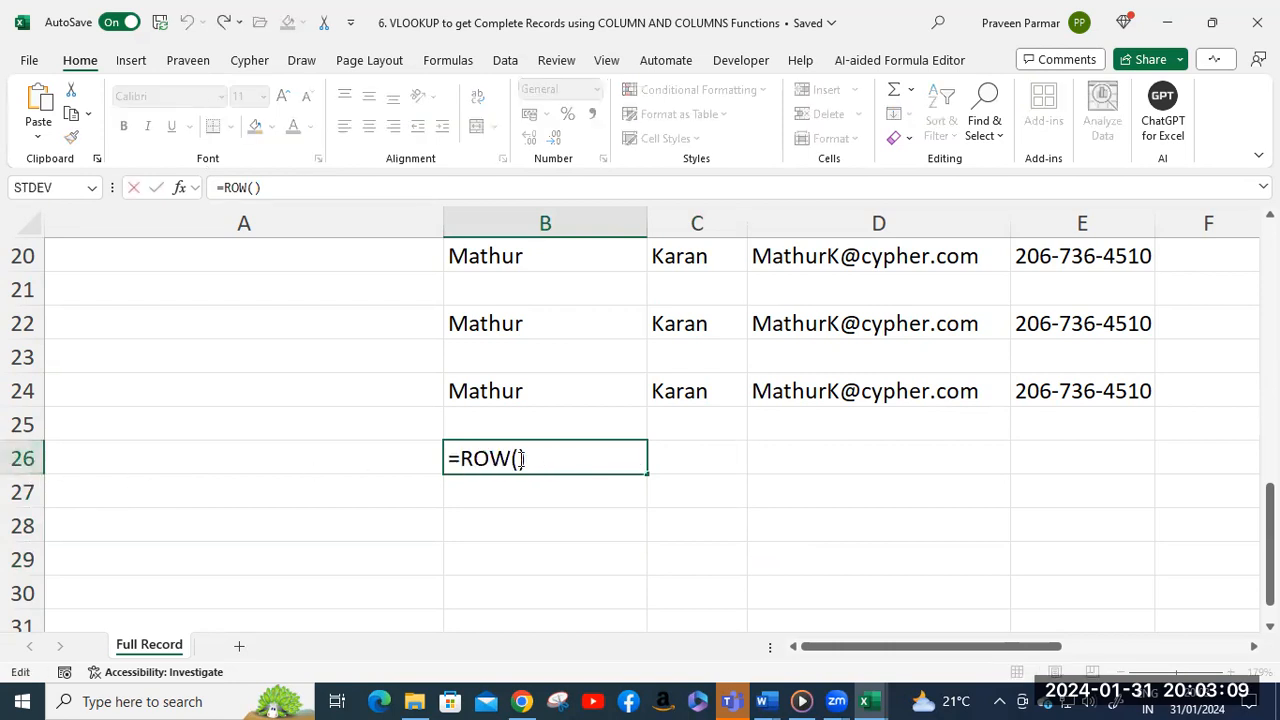
left_click(520, 458)
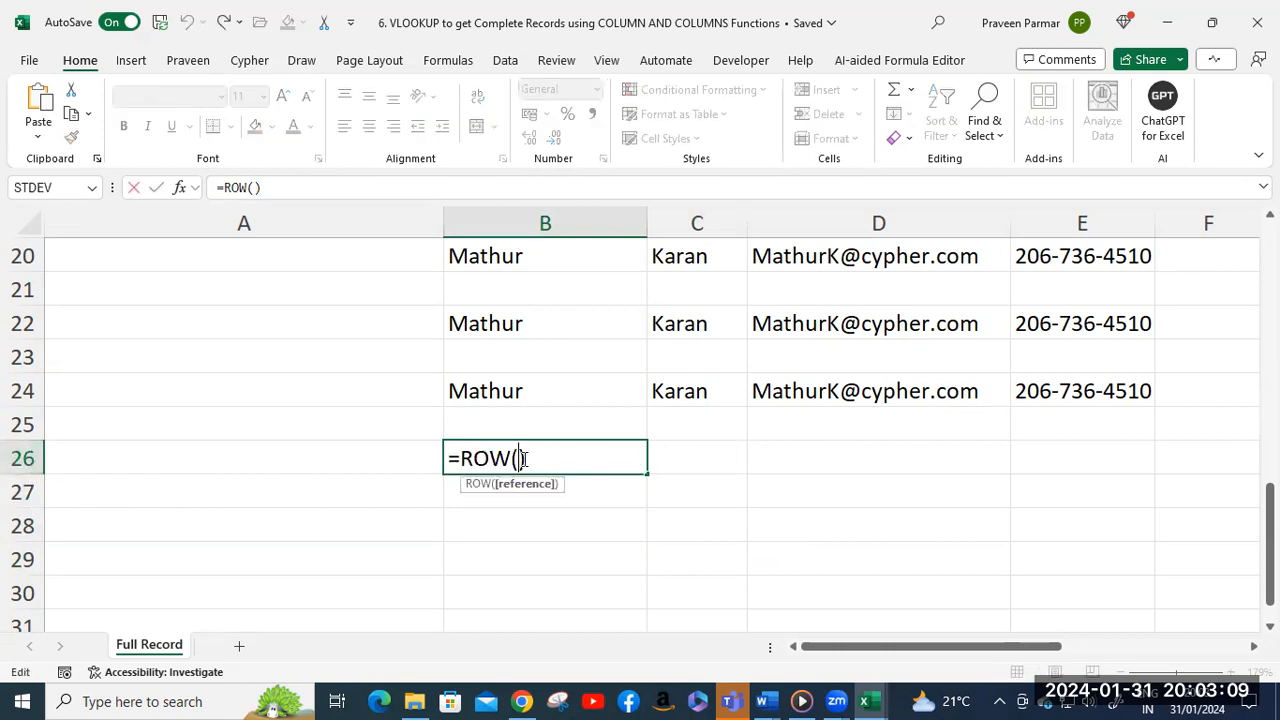
left_click(308, 314)
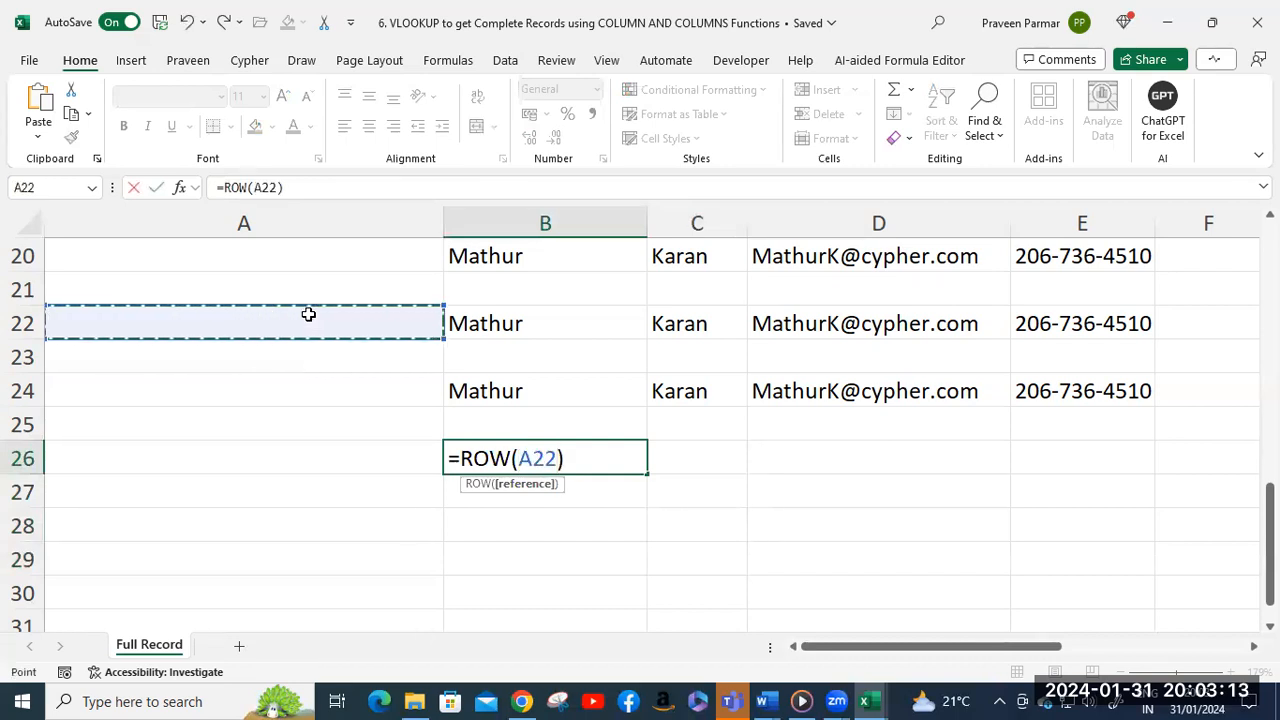
key("Return")
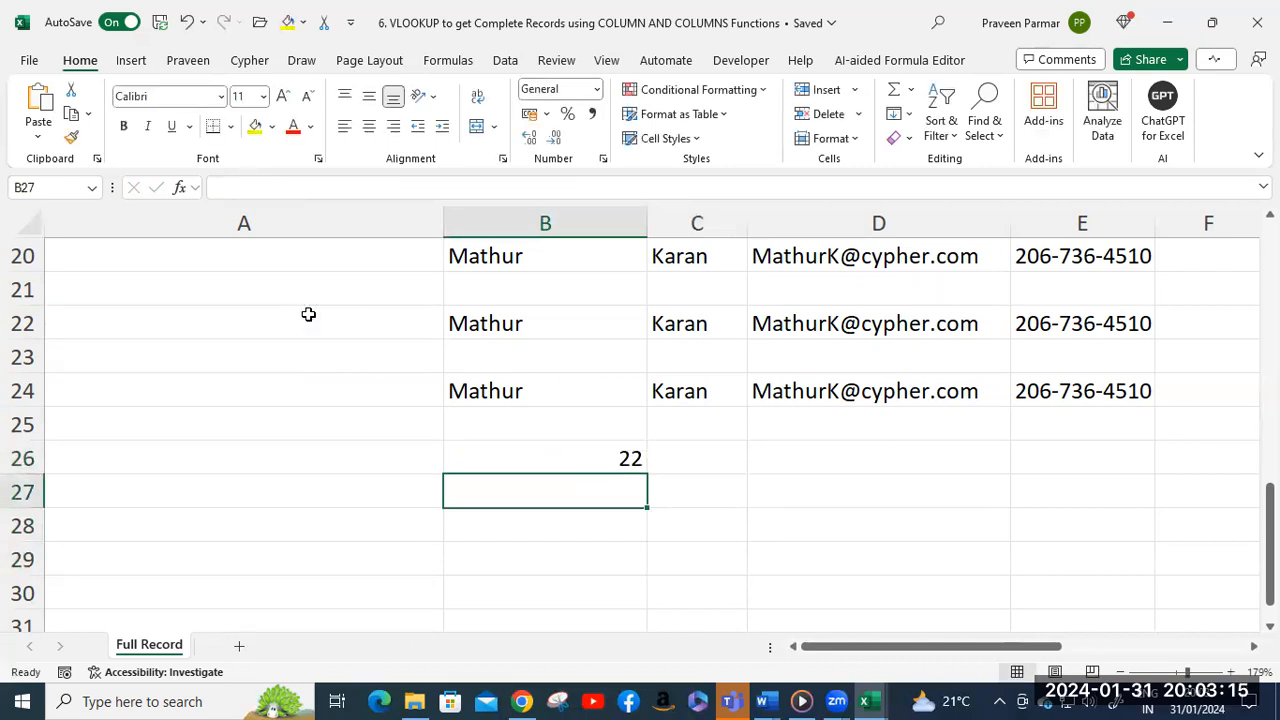
Enter =ROWS(D26:D31) in cell B28 to count the rows in that range.
left_click(545, 543)
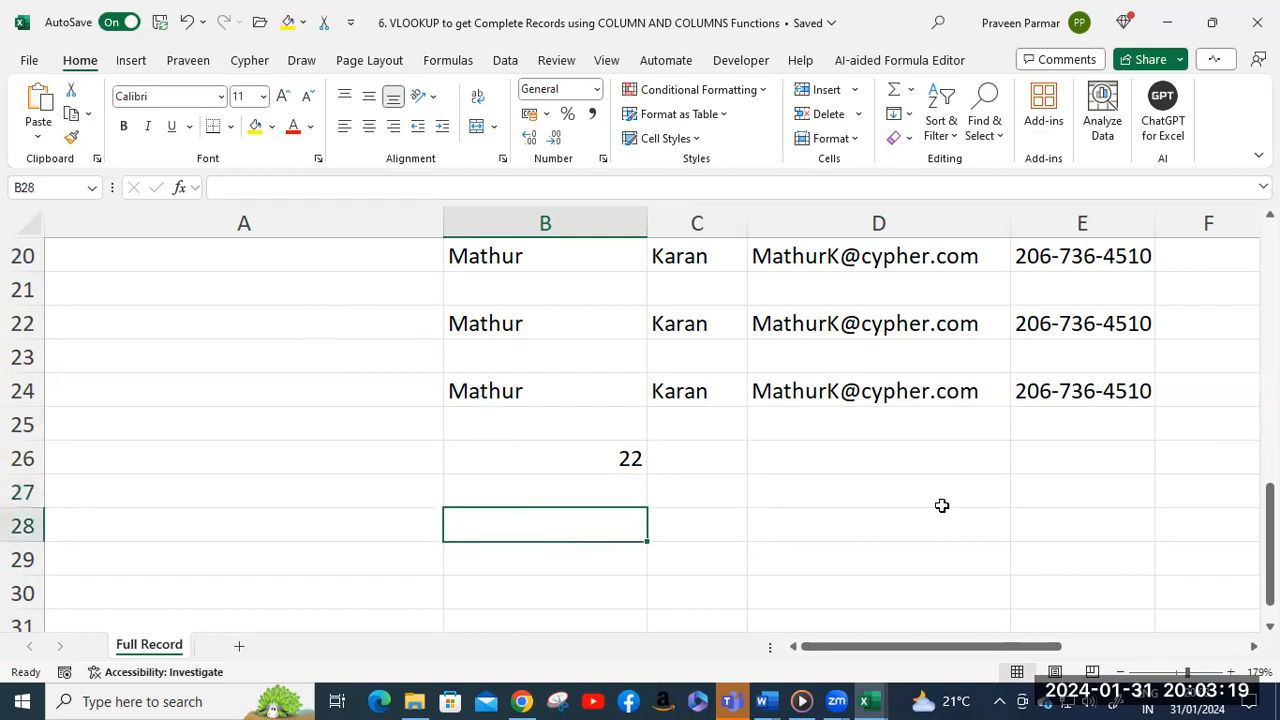
type("=row")
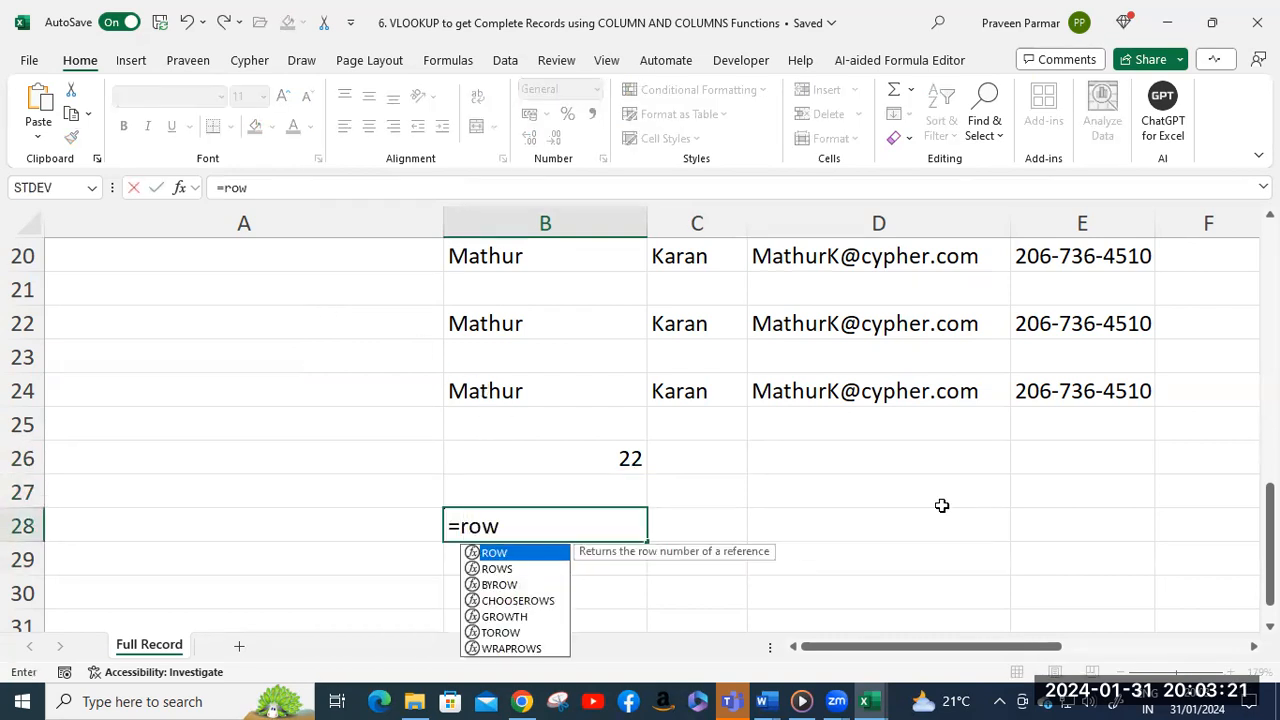
key("Down")
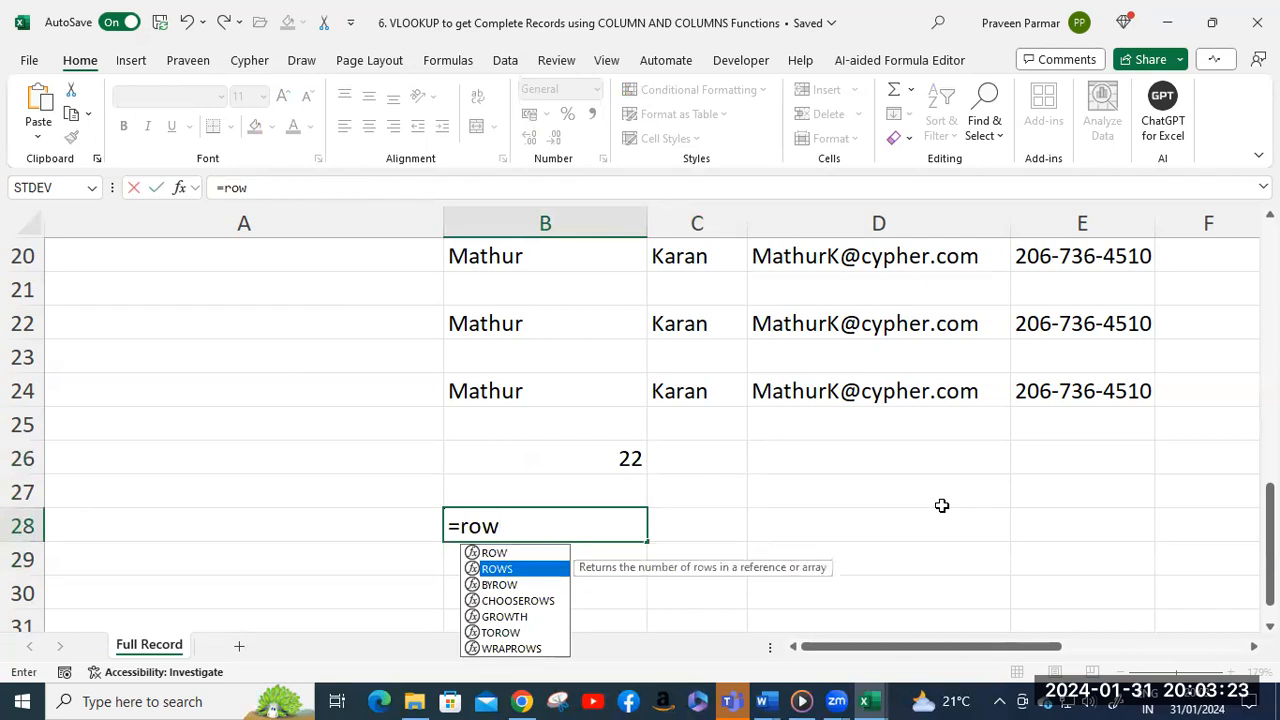
key("Tab")
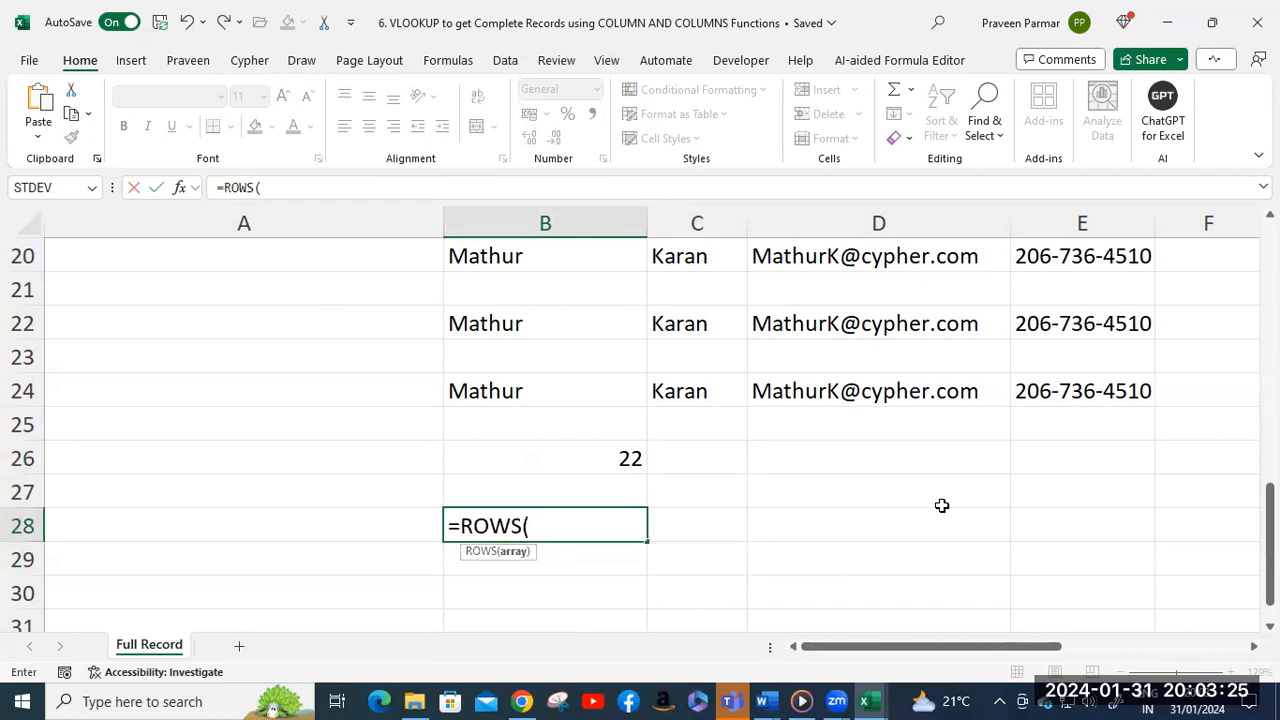
left_click(940, 445)
left_click_drag(934, 608, 931, 612)
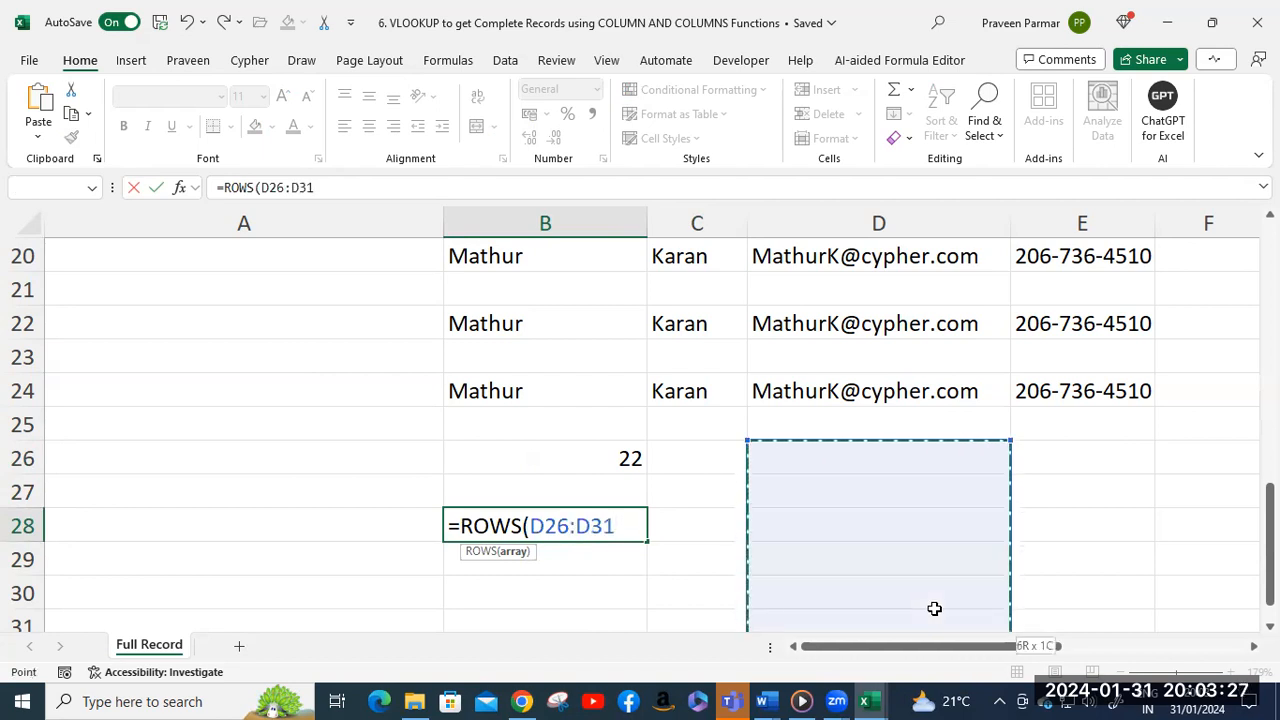
scroll(929, 531, "down", 1)
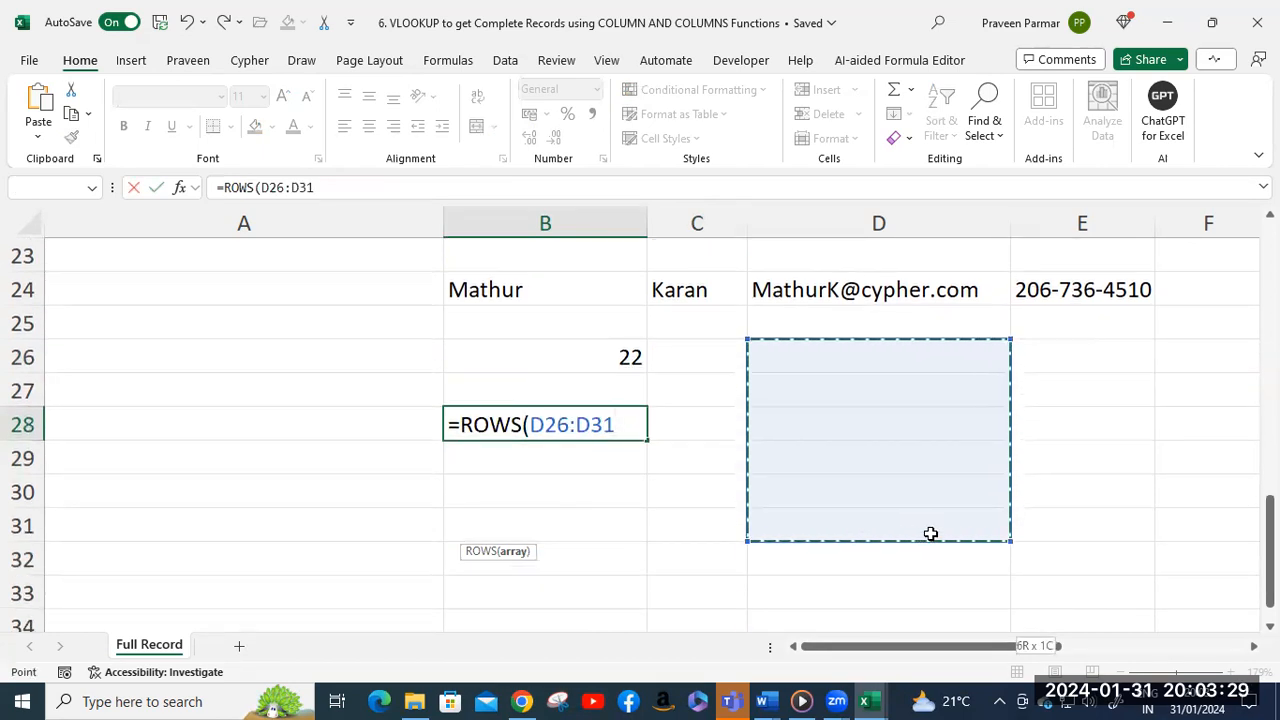
type(")")
key("Return")
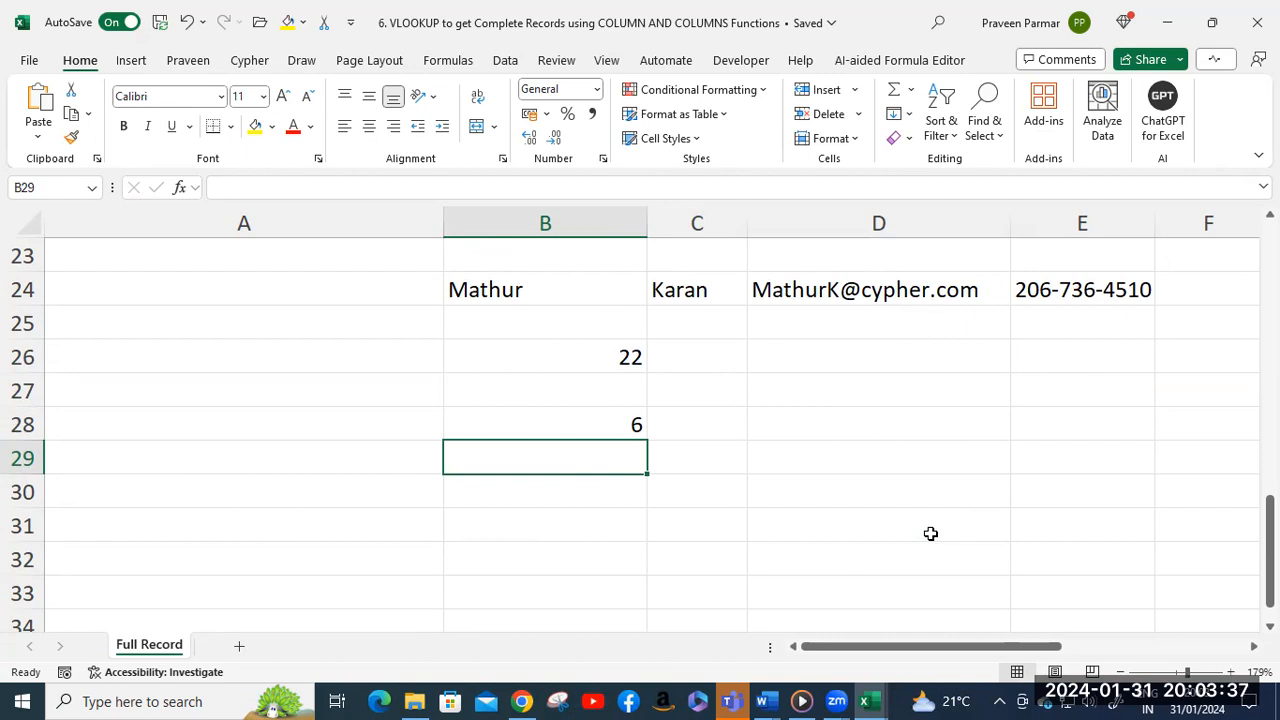
Clear the contents of cells B26:B28.
left_click(560, 349)
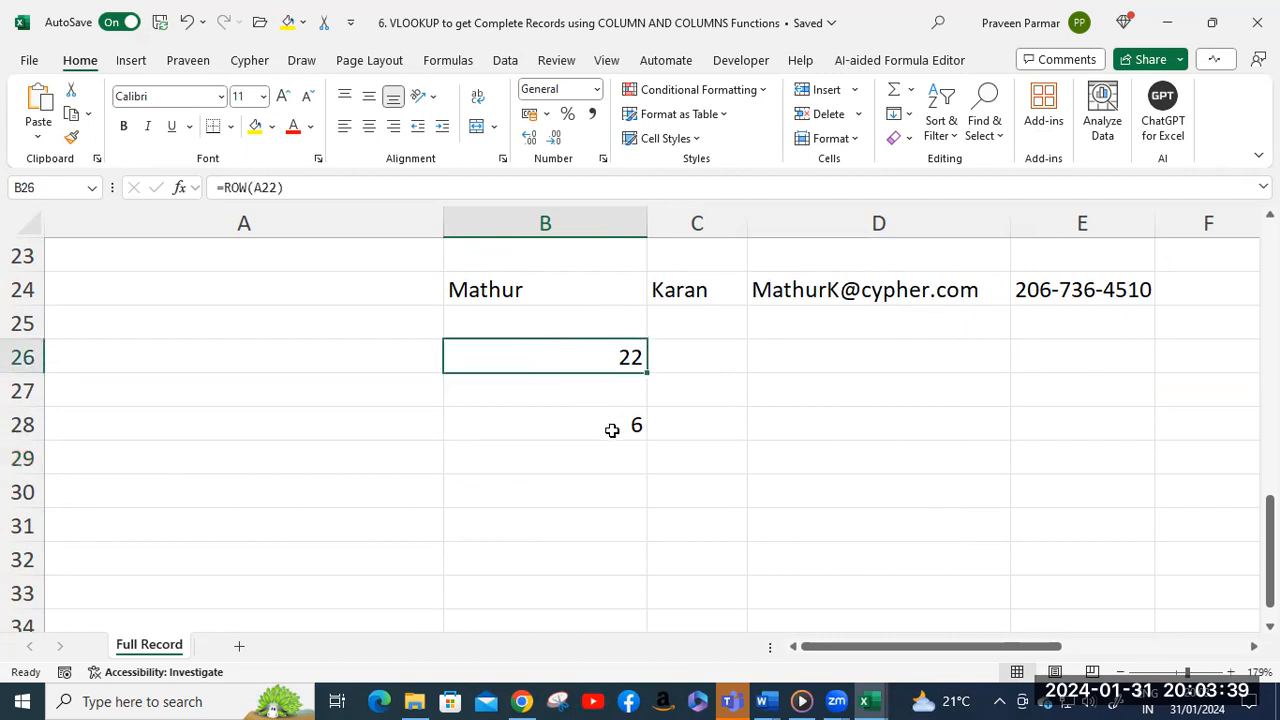
left_click(612, 430, "shift")
key("Delete")
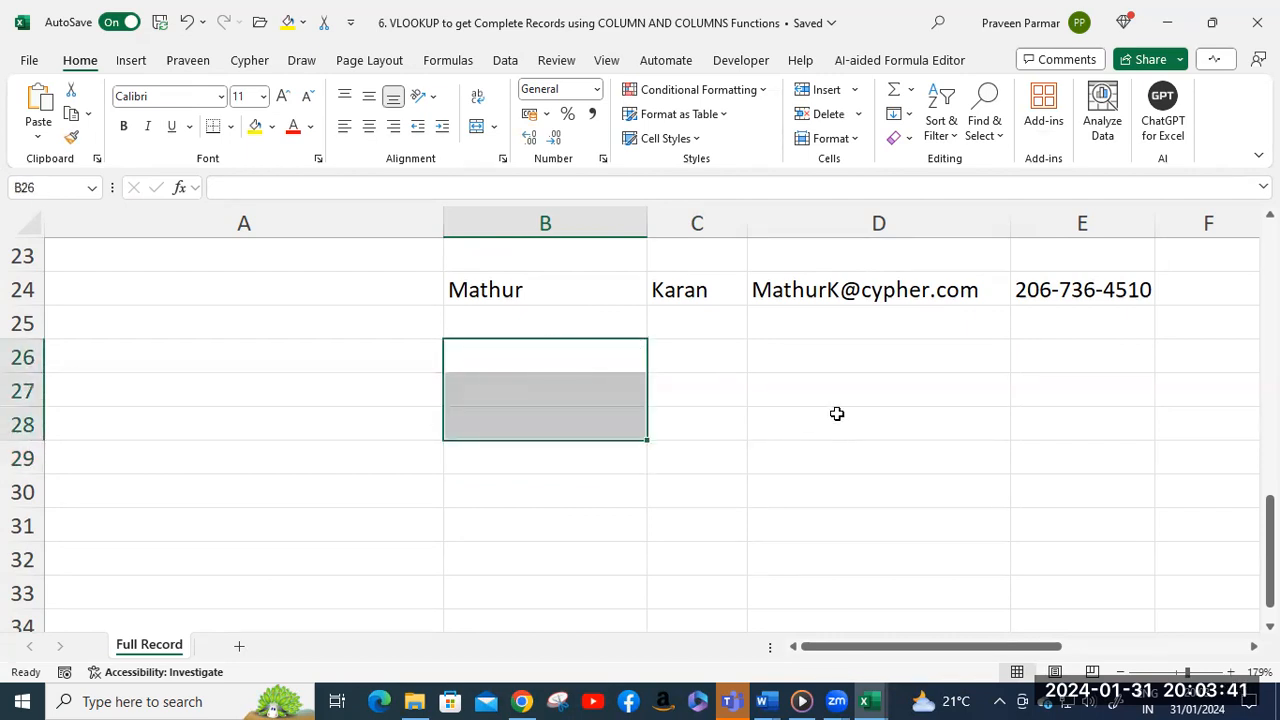
Compare the VLOOKUP formulas in B18, B20, B22 and B24, examining how each one builds its column index.
scroll(837, 413, "up", 4)
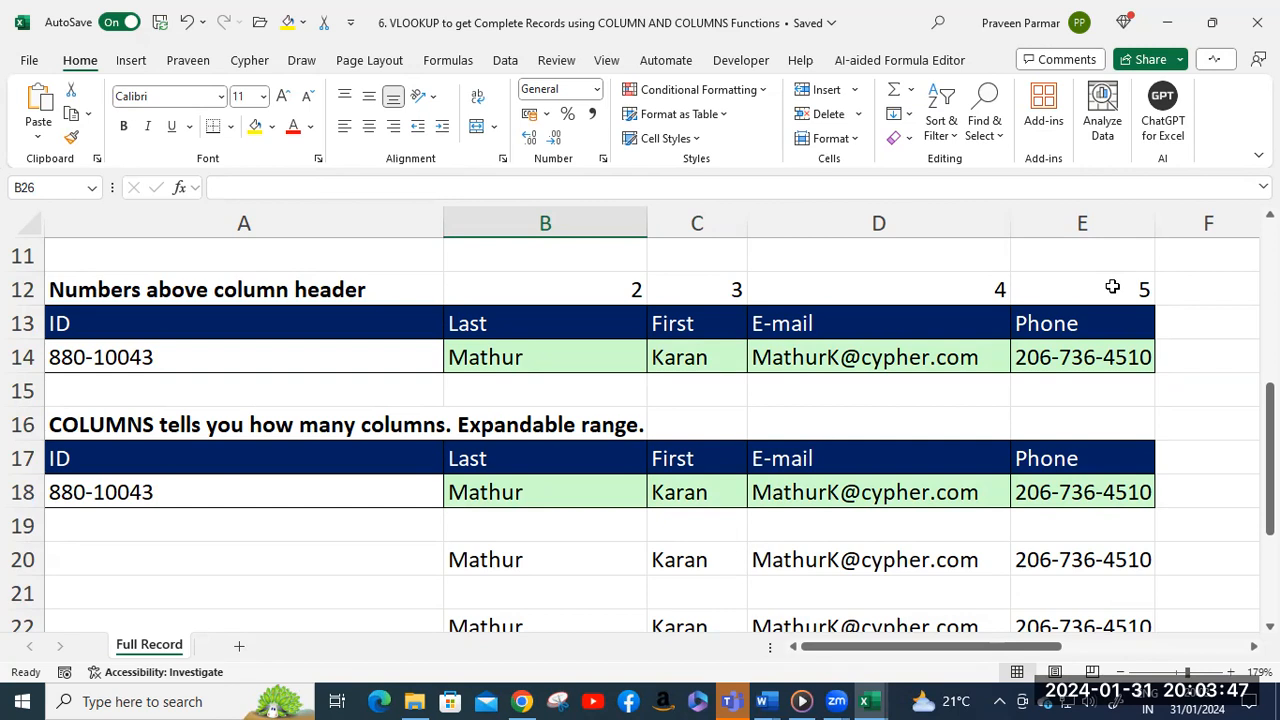
scroll(1112, 287, "down", 1)
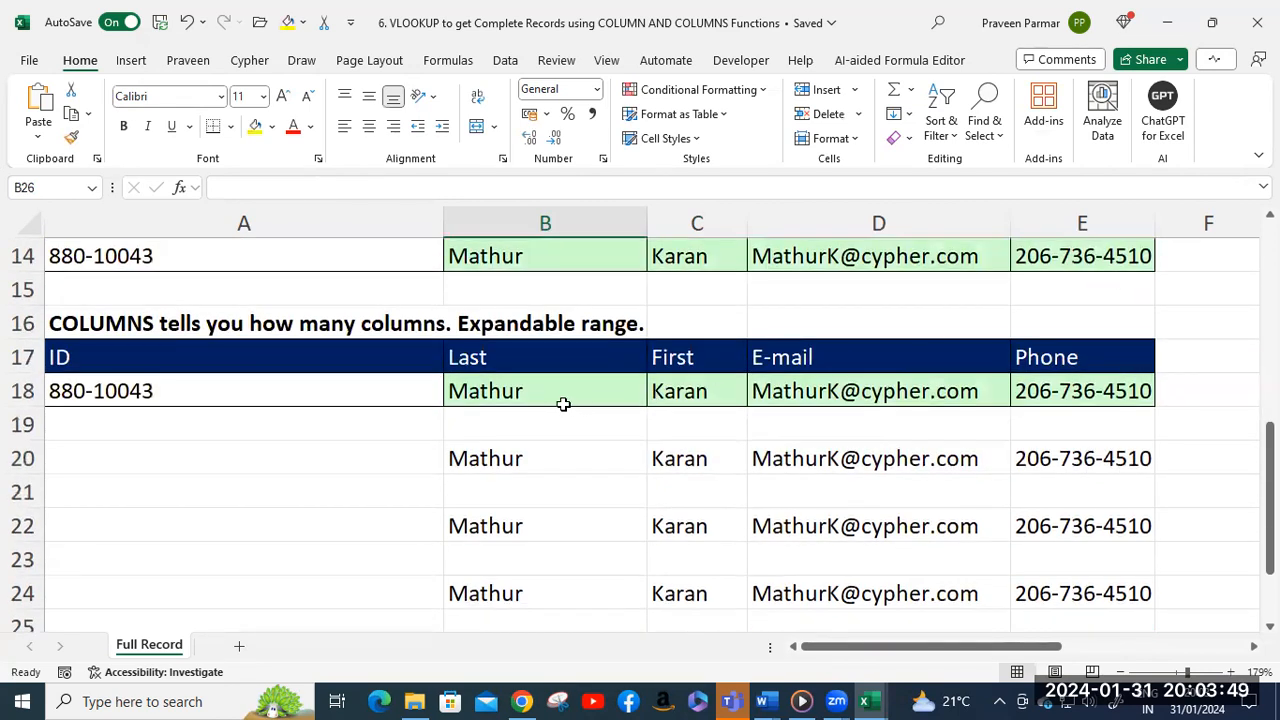
left_click(522, 462)
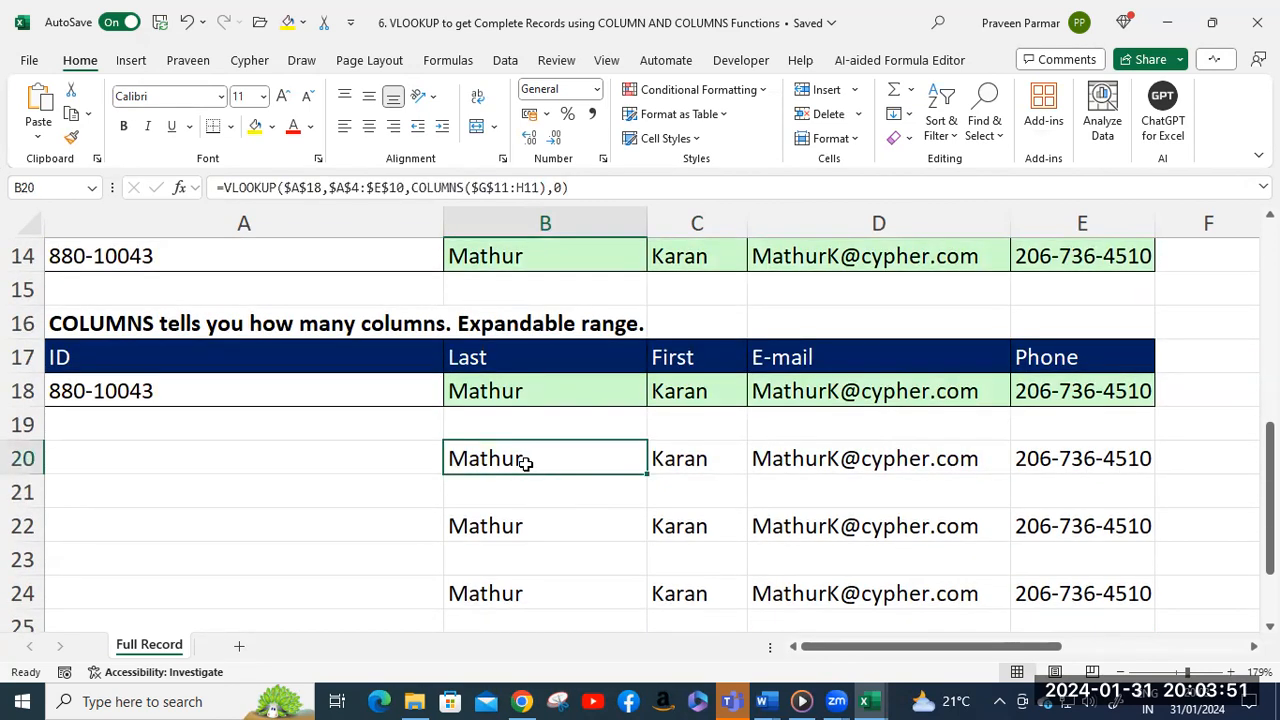
left_click(544, 393)
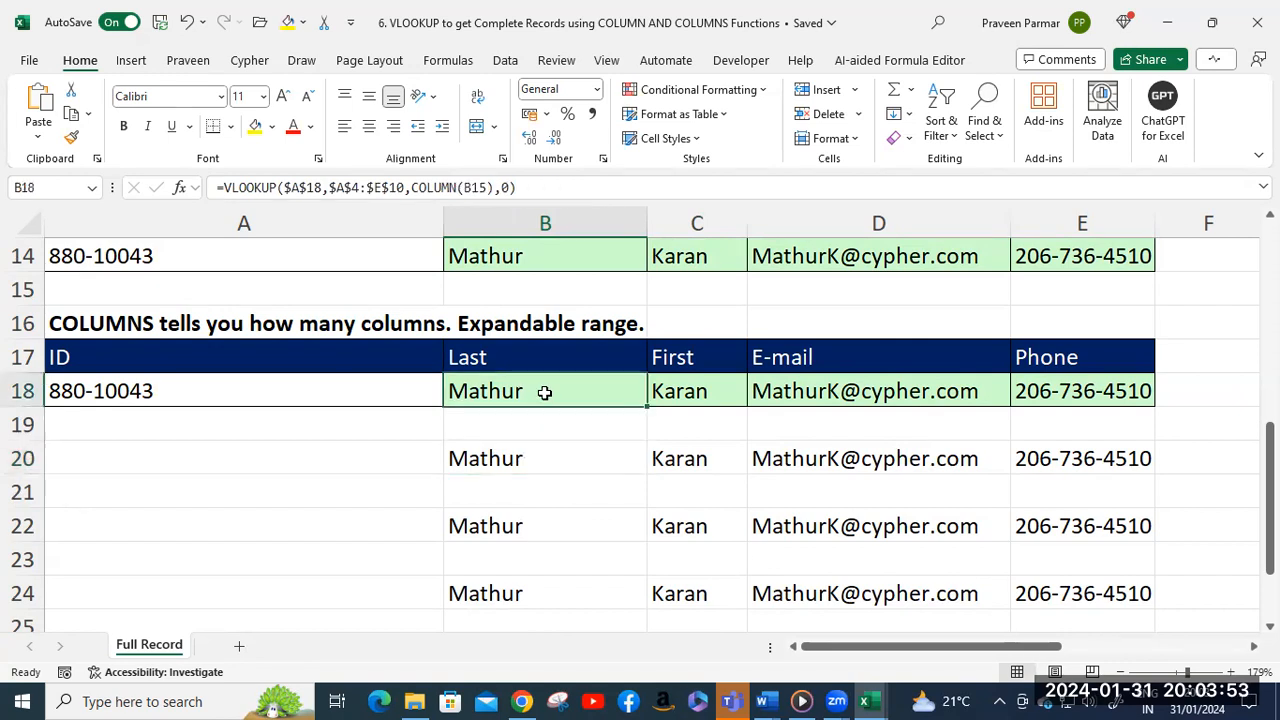
left_click(548, 531)
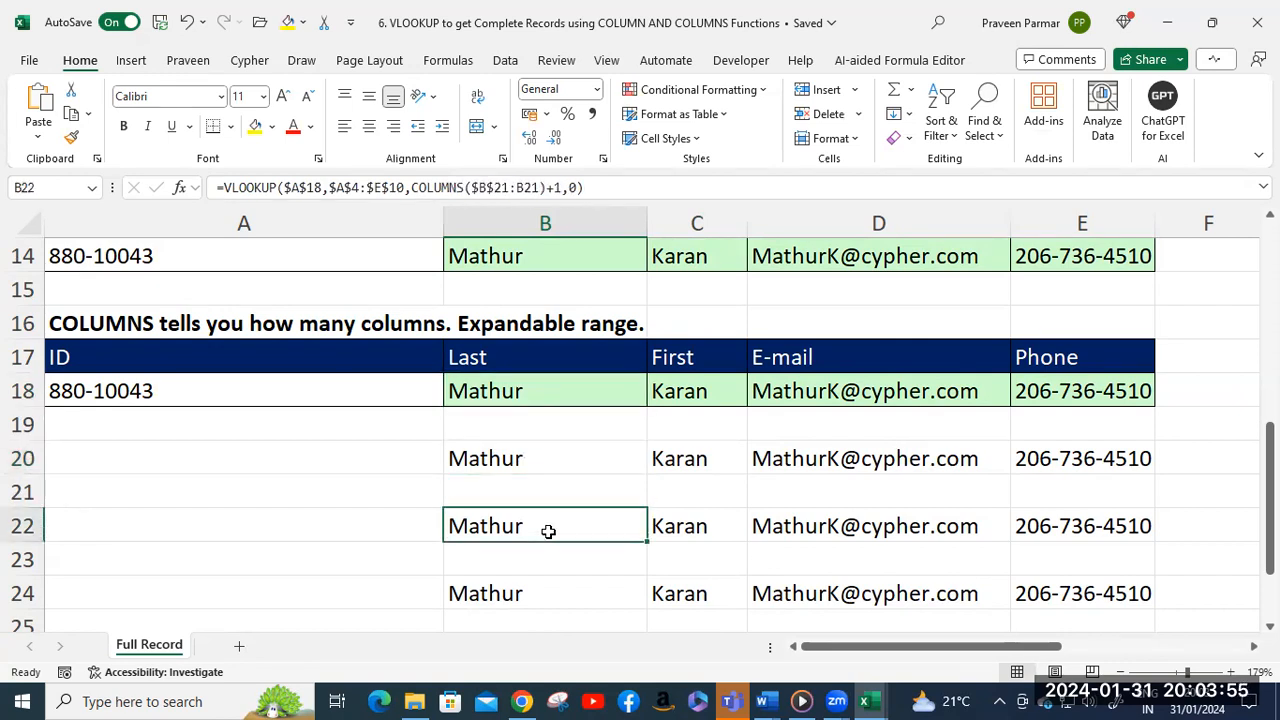
left_click(562, 592)
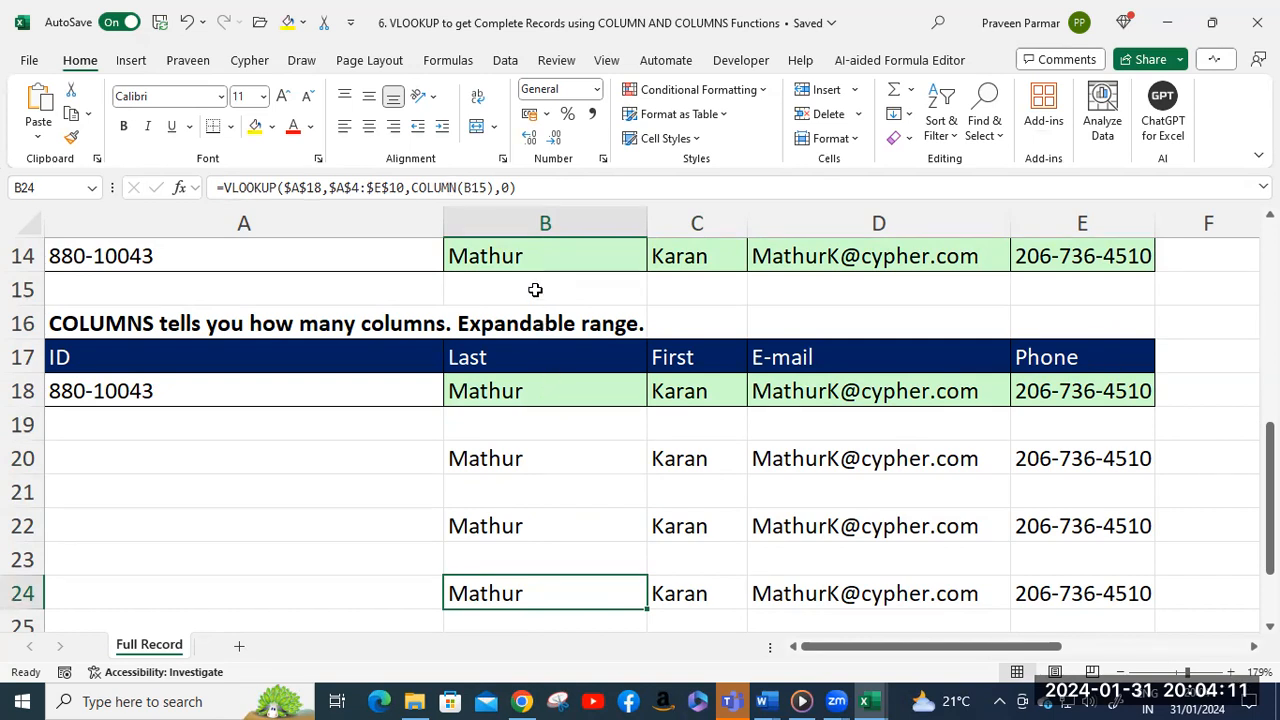
double_click(544, 459)
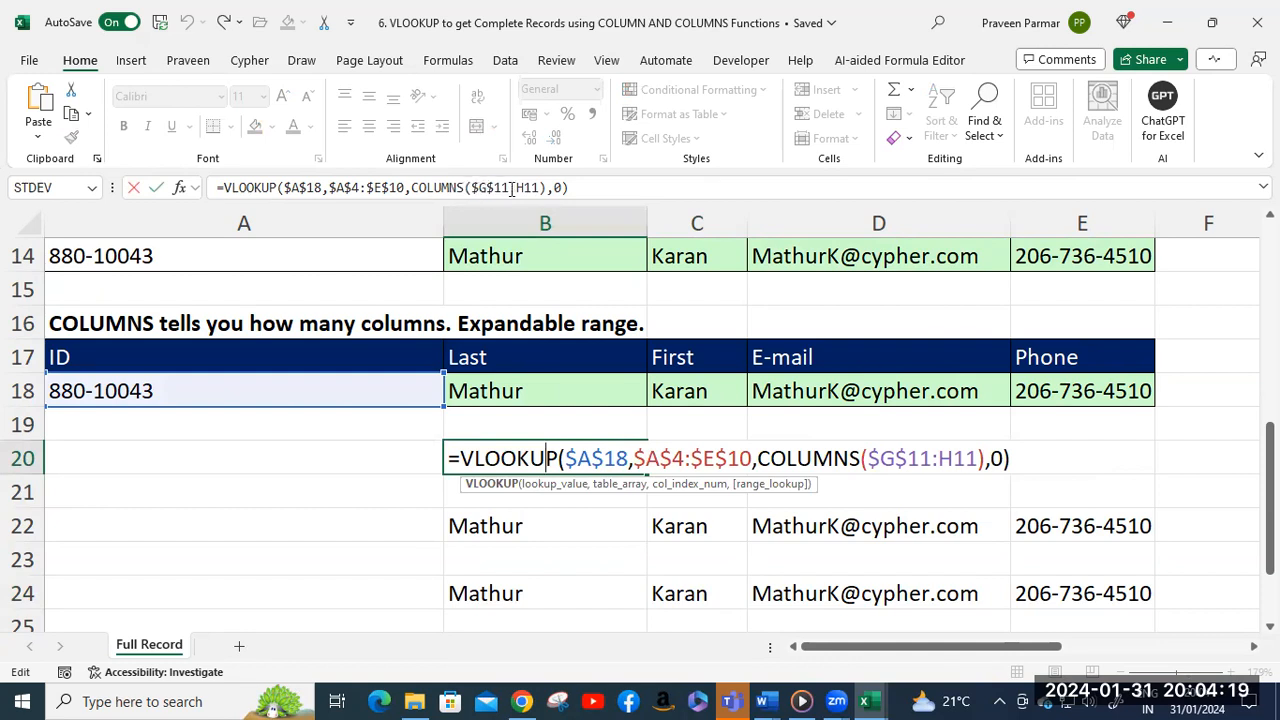
key("Return")
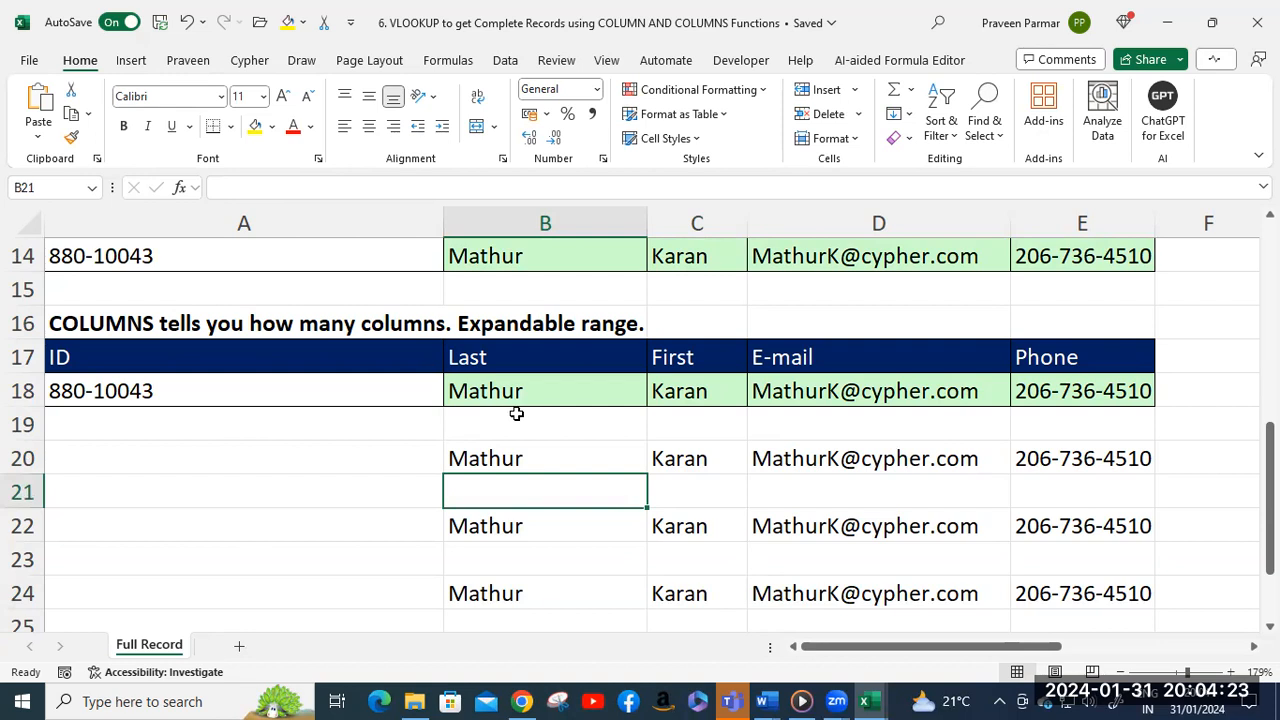
left_click(491, 462)
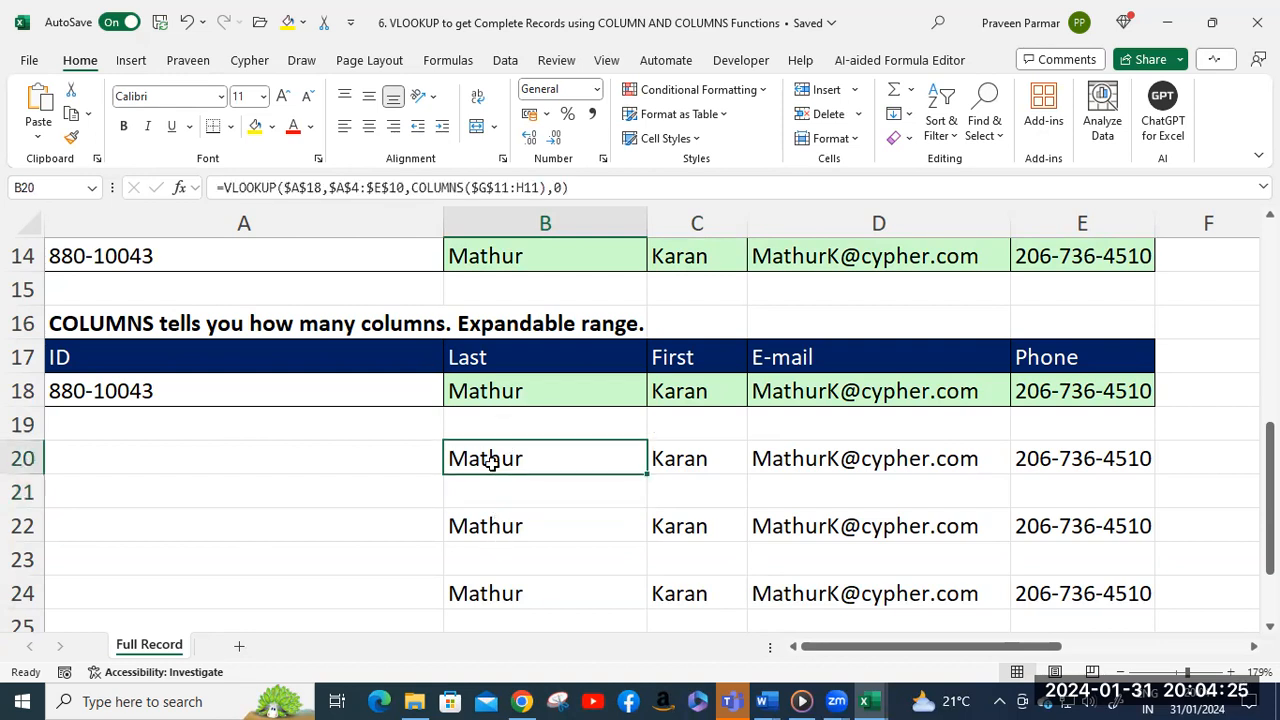
left_click(507, 394)
Clear the lookup results in the range B22:E24.
left_click(503, 526)
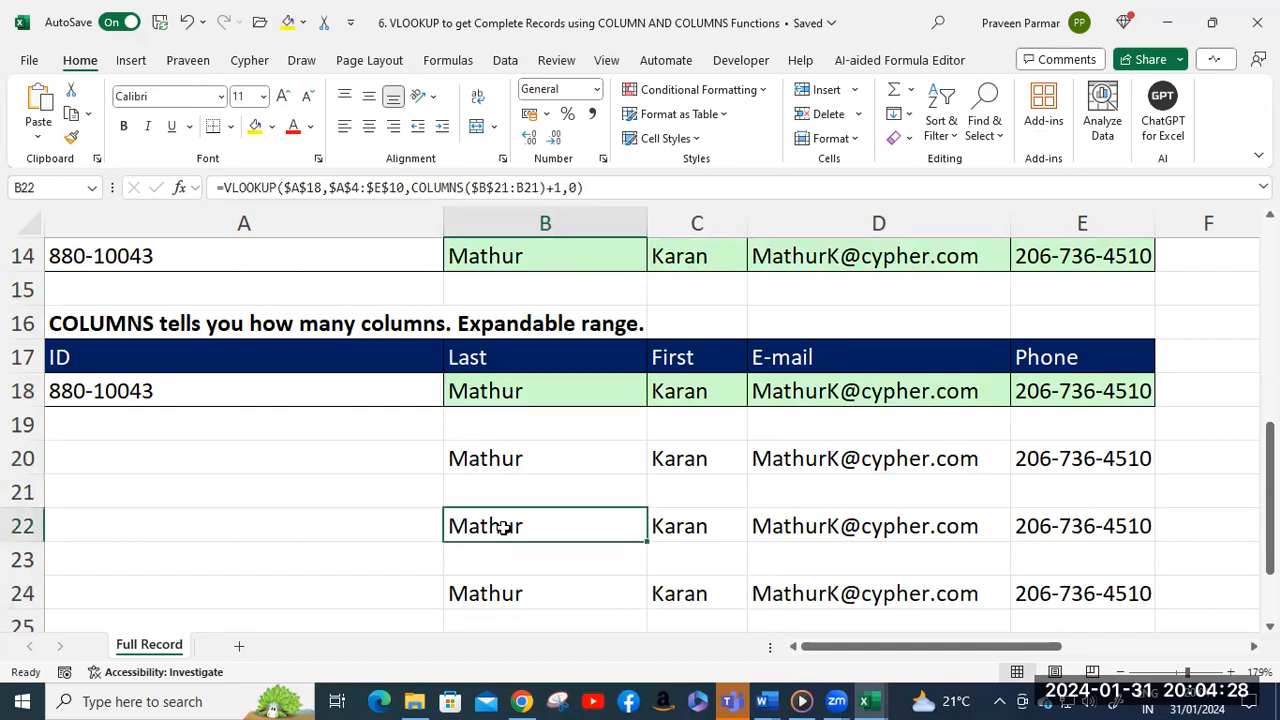
left_click(1110, 597, "shift")
key("Delete")
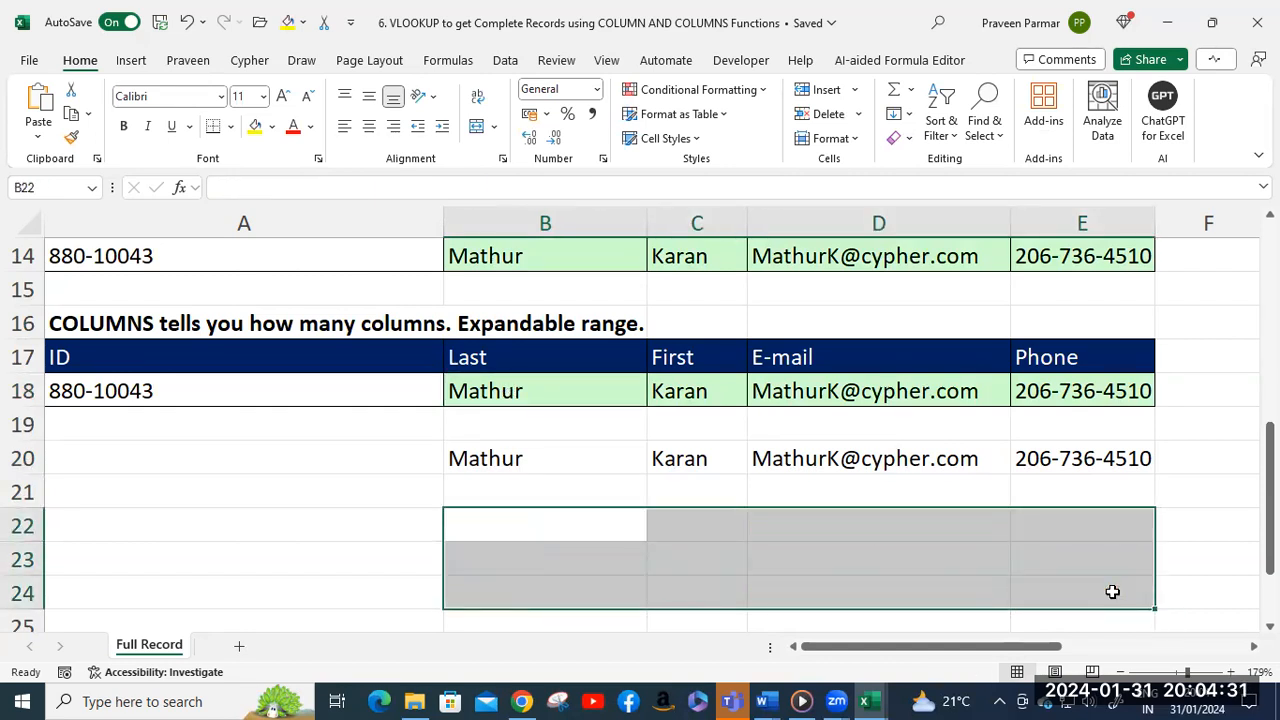
Start a VLOOKUP formula in B22 with the absolute reference $A$18 as the lookup value.
left_click(531, 517)
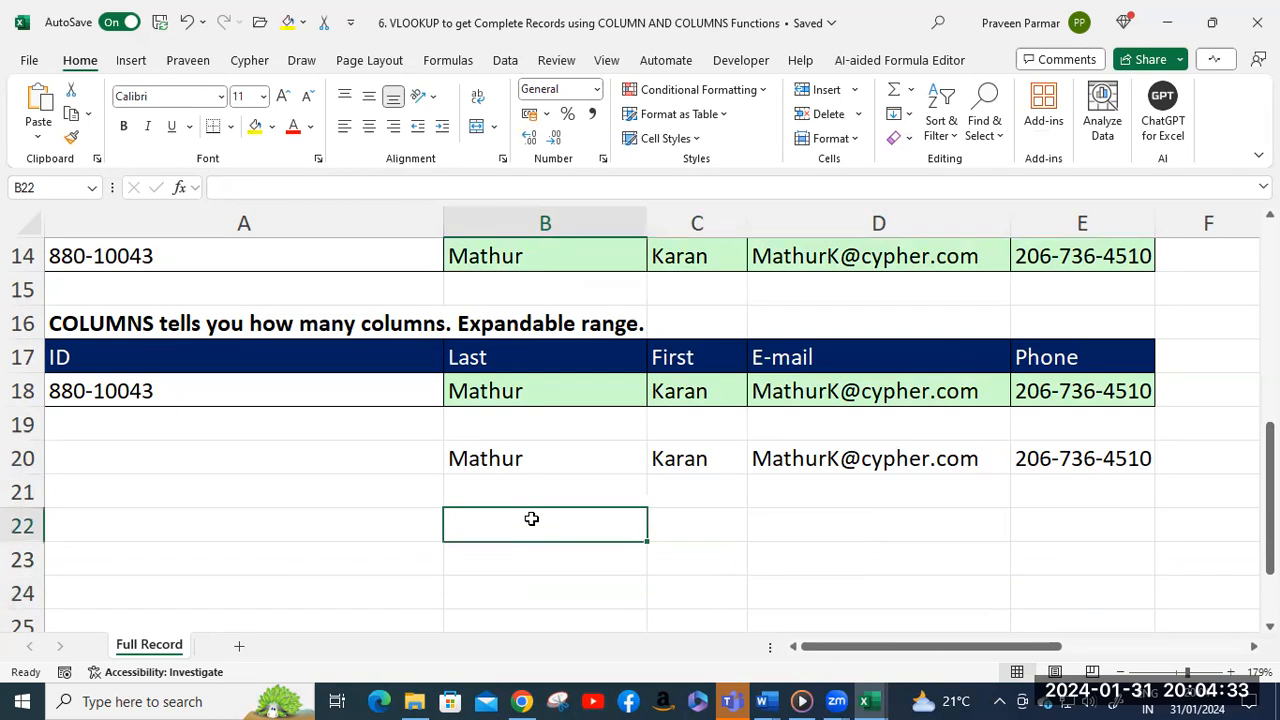
type("=vl")
key("Tab")
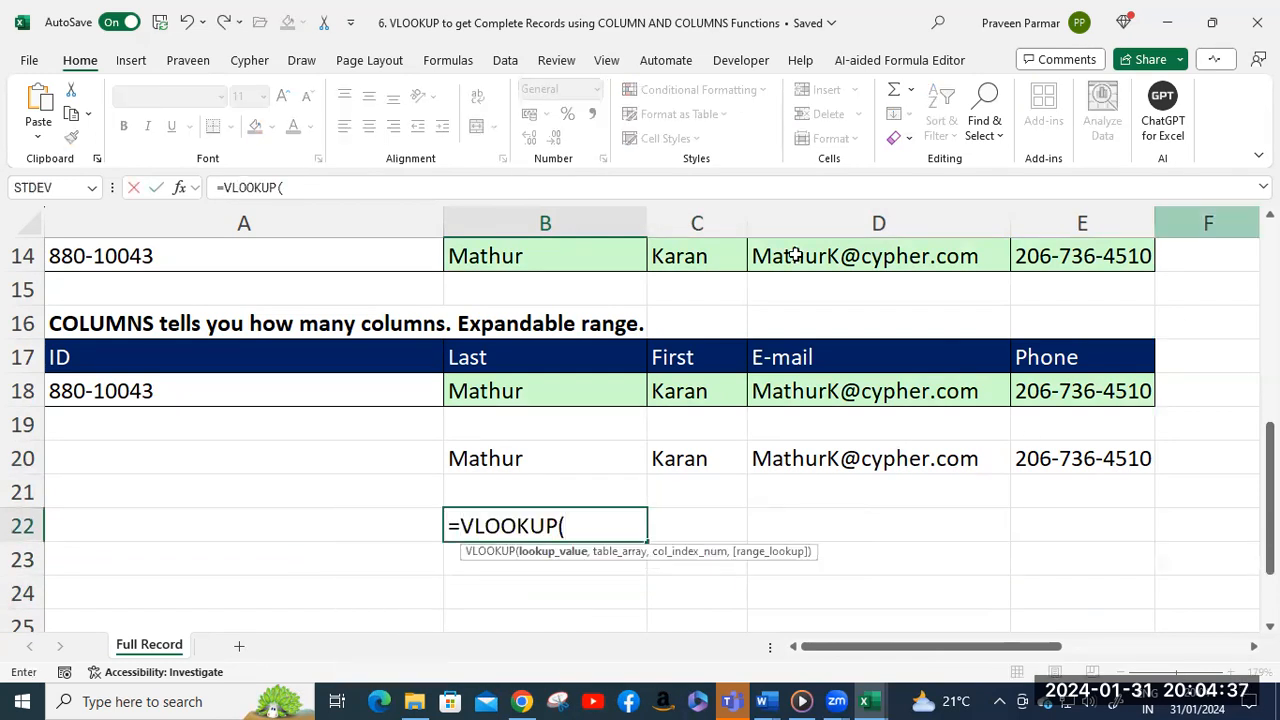
left_click(212, 396)
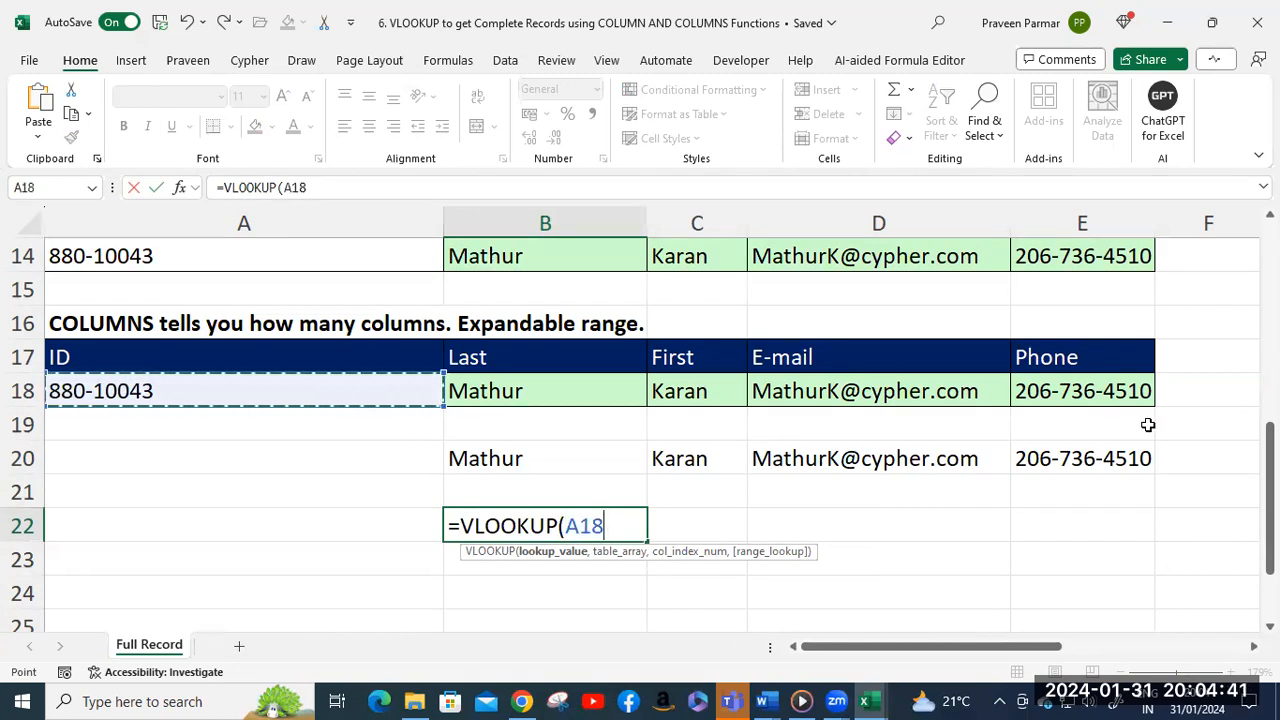
key("F4")
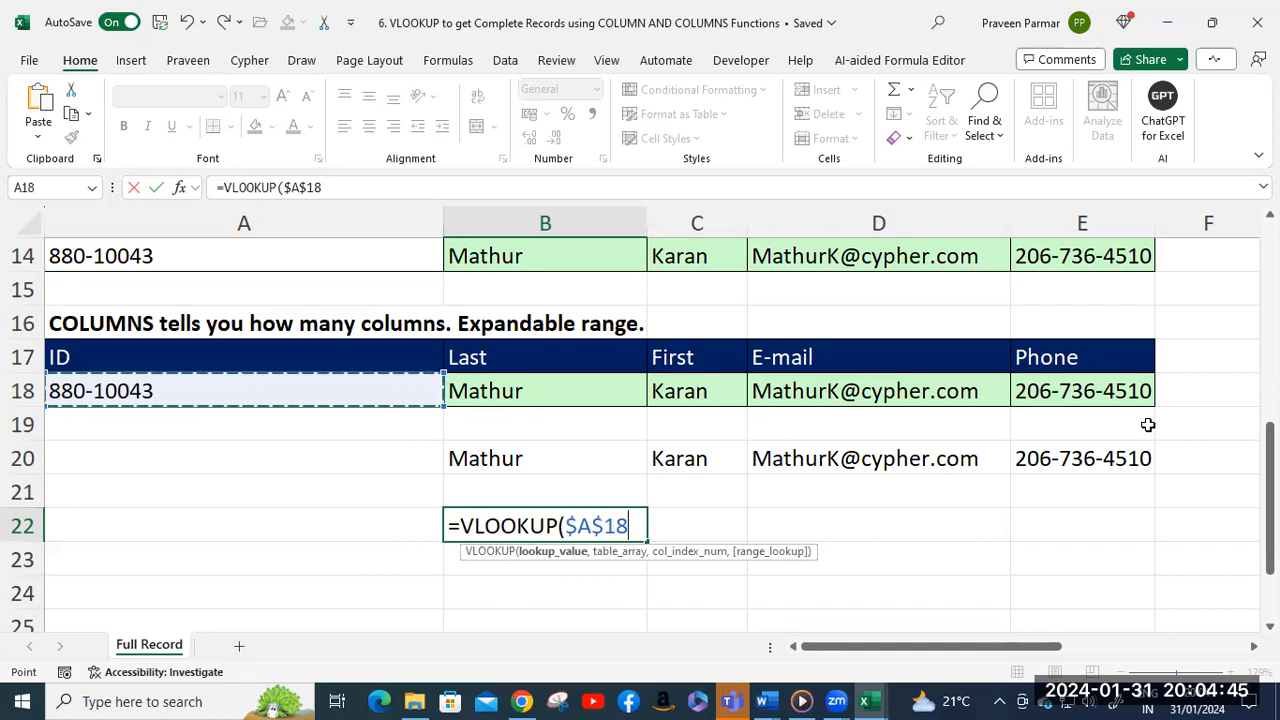
type(",")
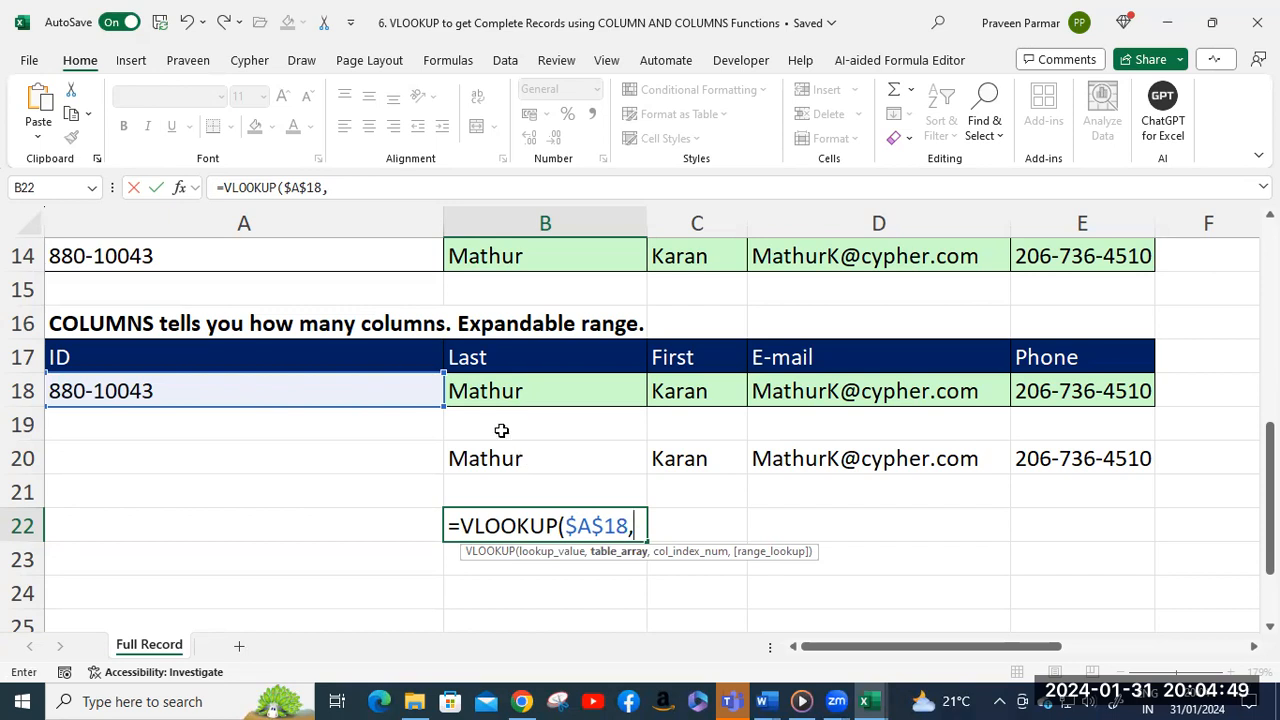
Add the ID-to-Phone records as the formula's table array, using the absolute range $A$4:$E$10.
scroll(501, 430, "up", 4)
left_click(155, 323)
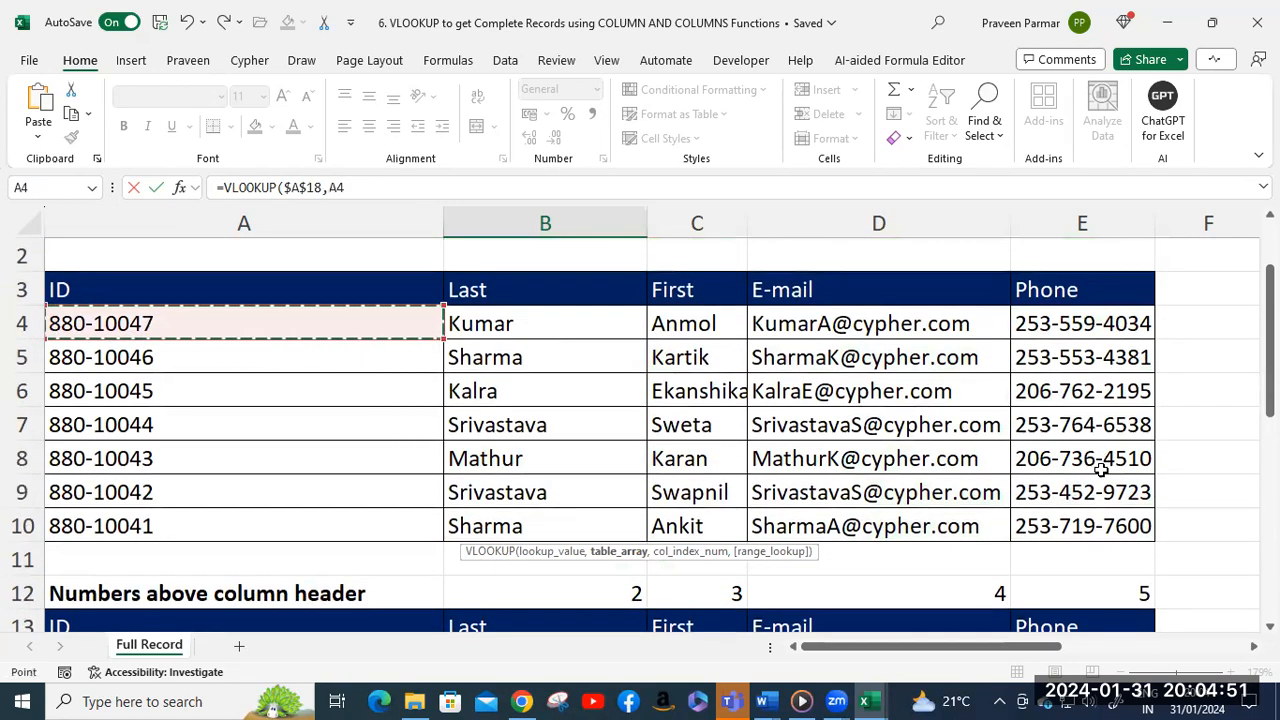
left_click(1100, 524, "shift")
scroll(928, 423, "down", 5)
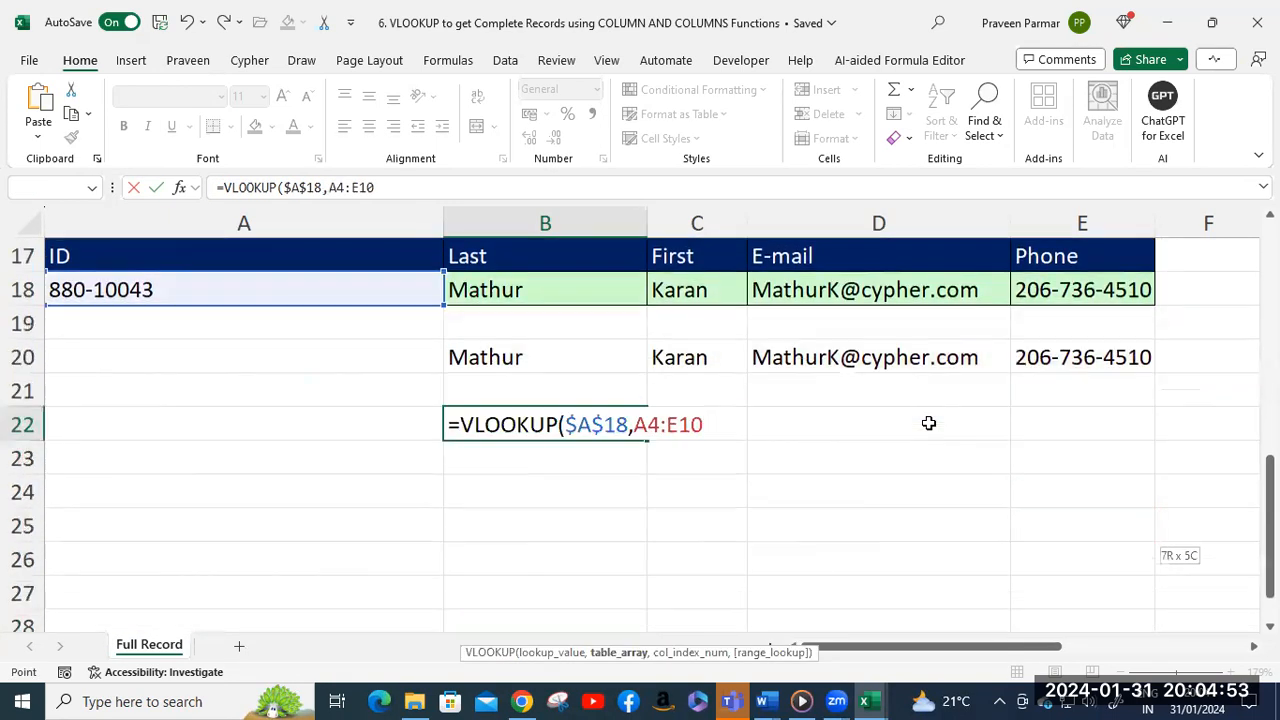
key("F4")
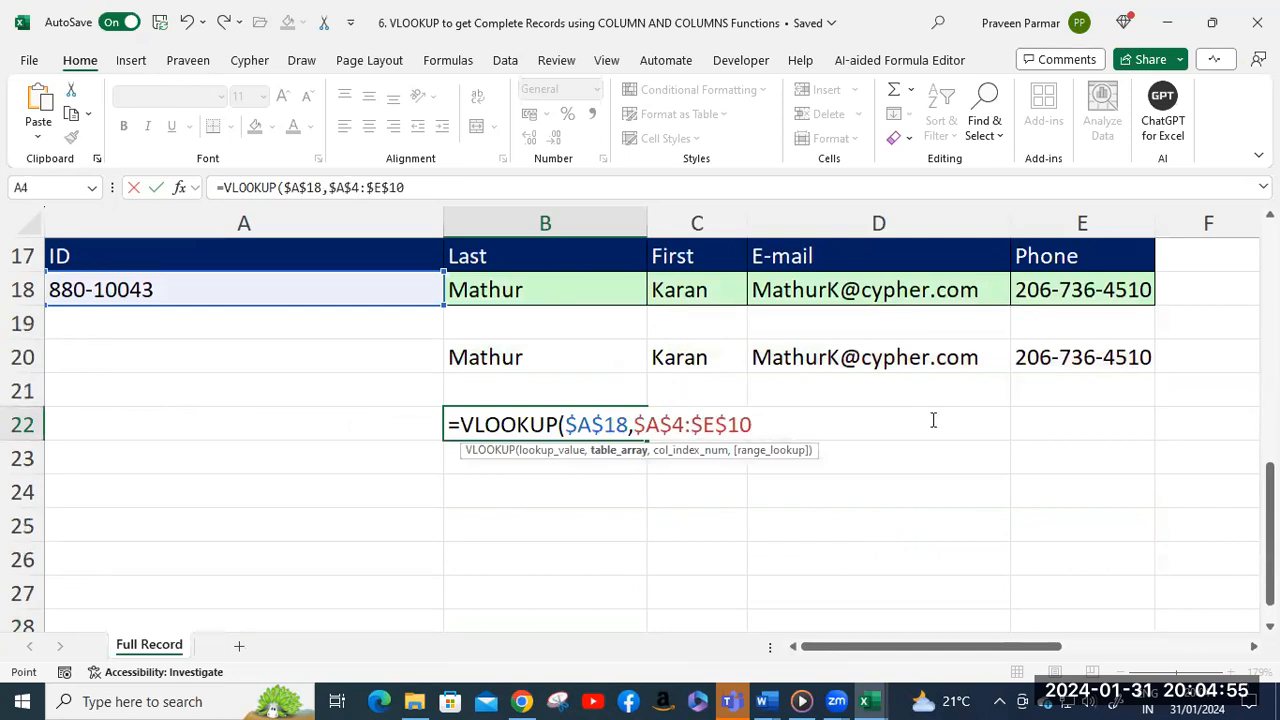
type(",")
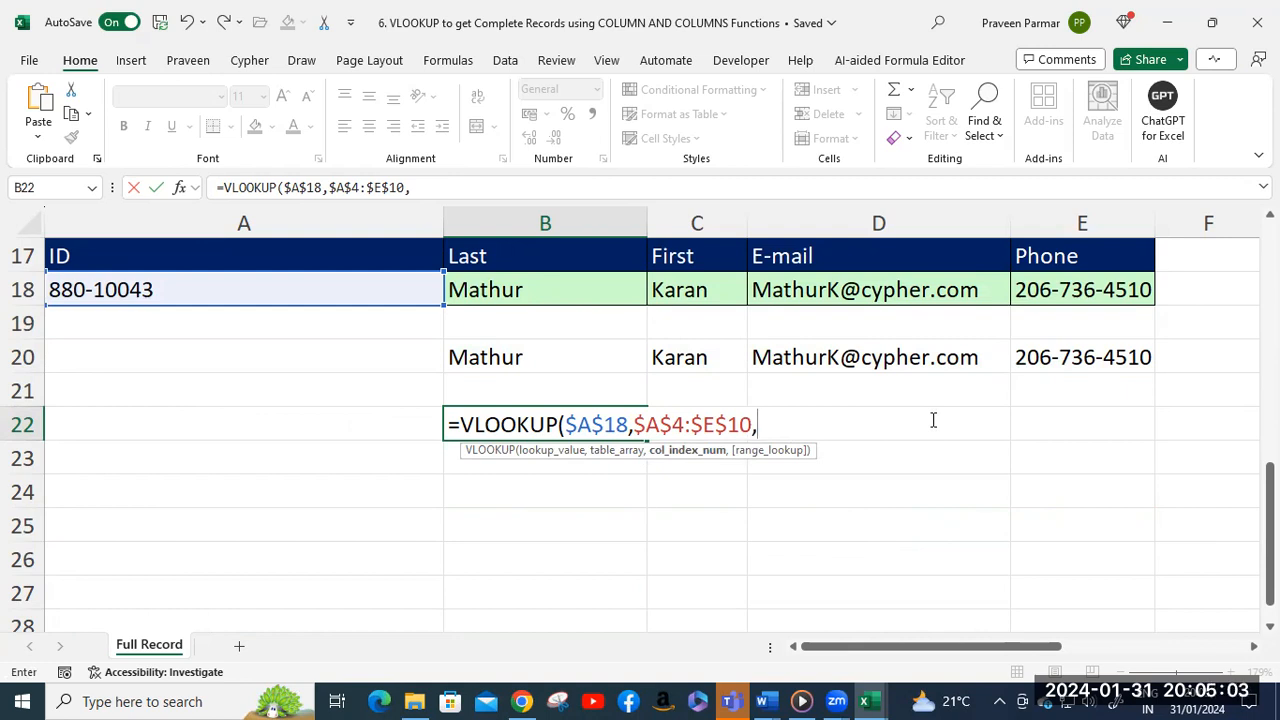
Complete the B22 formula with COLUMN(B17) as the column index and 0 as the range lookup, and fill it across to E22.
type("colu")
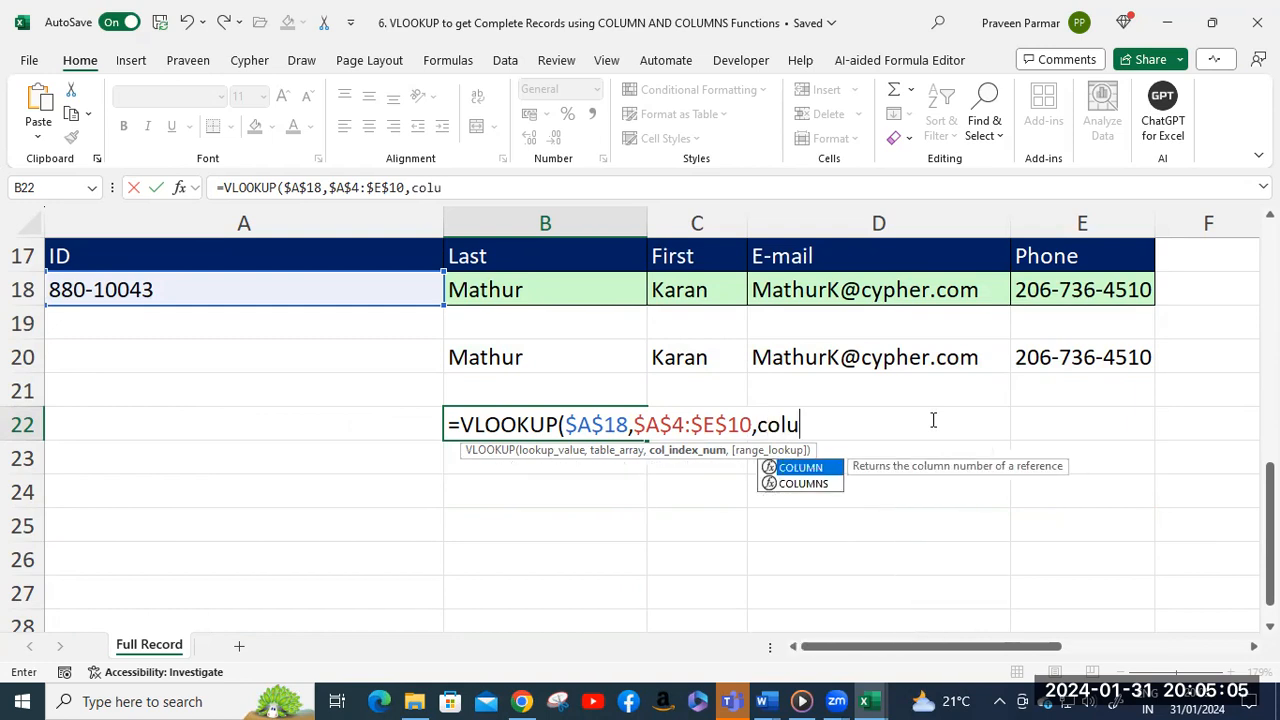
key("Tab")
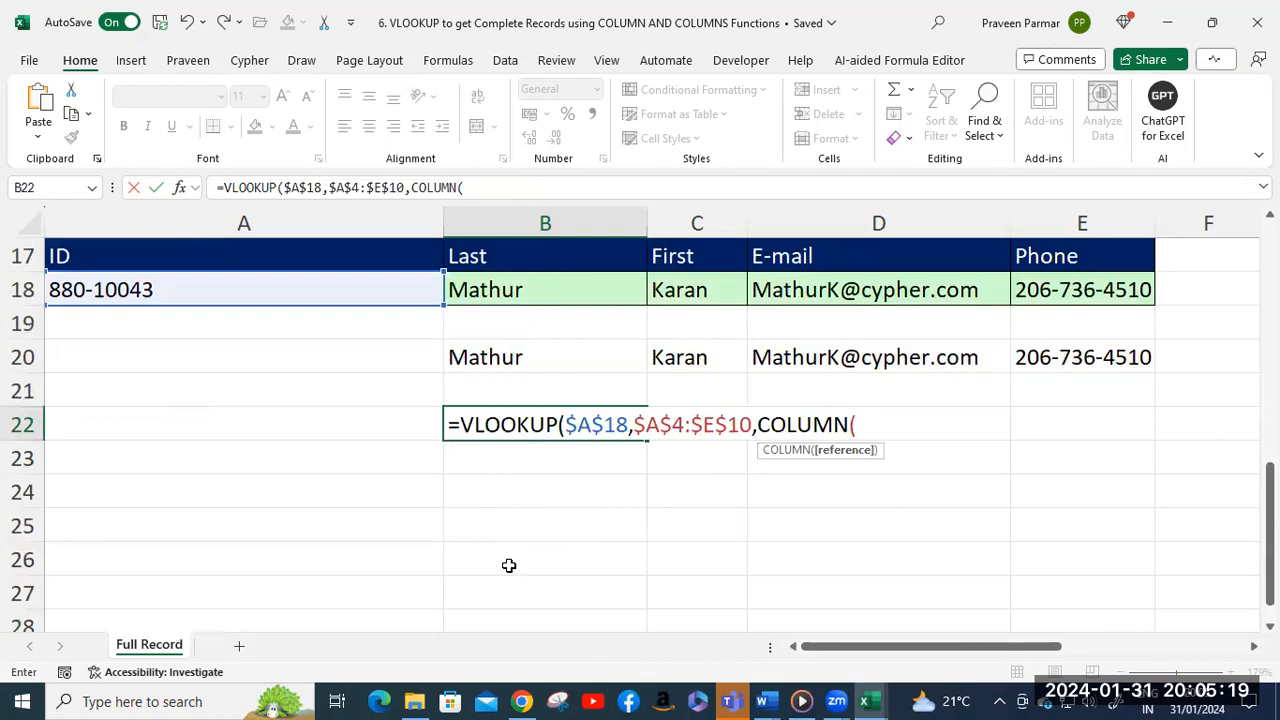
scroll(514, 458, "up", 1)
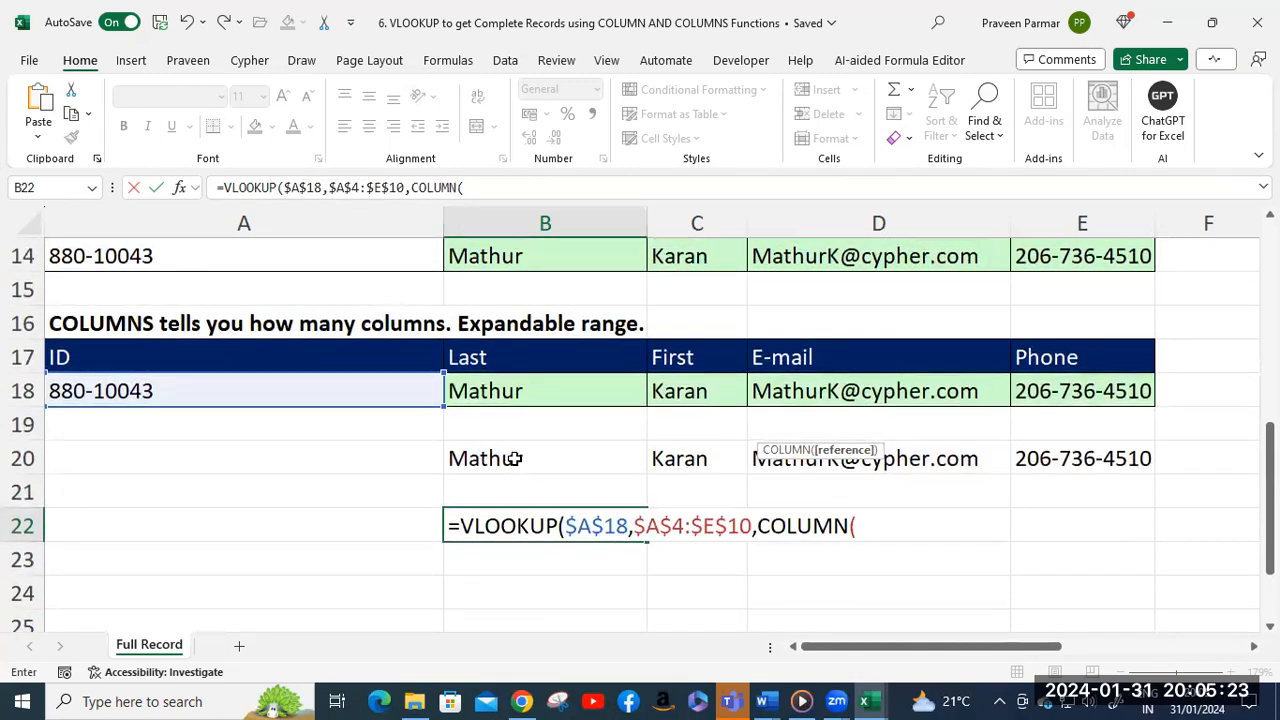
left_click(516, 362)
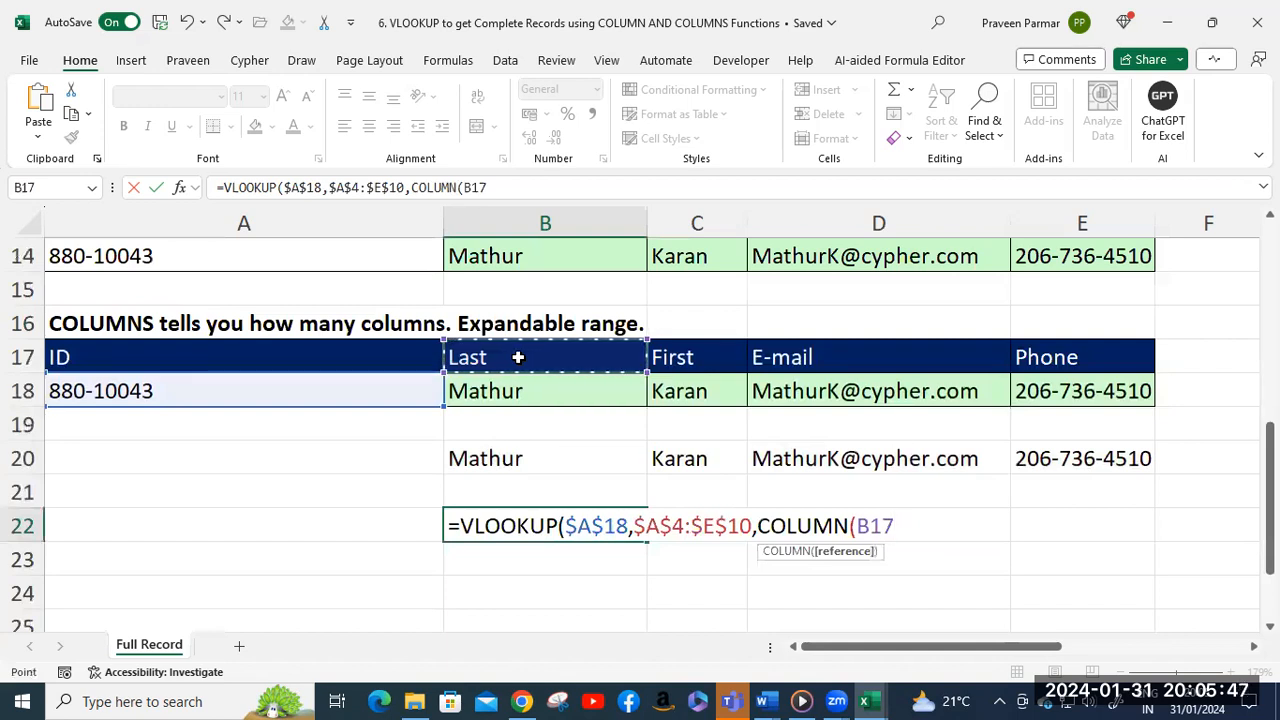
type(")")
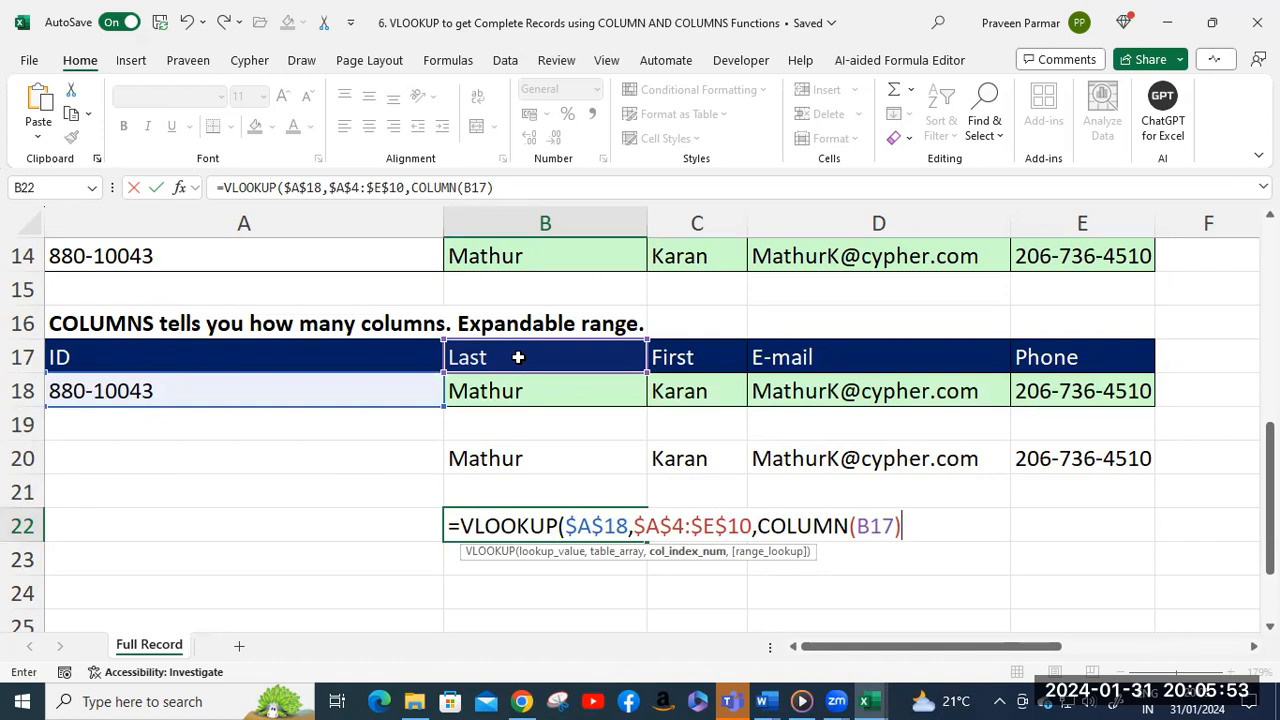
type(",0")
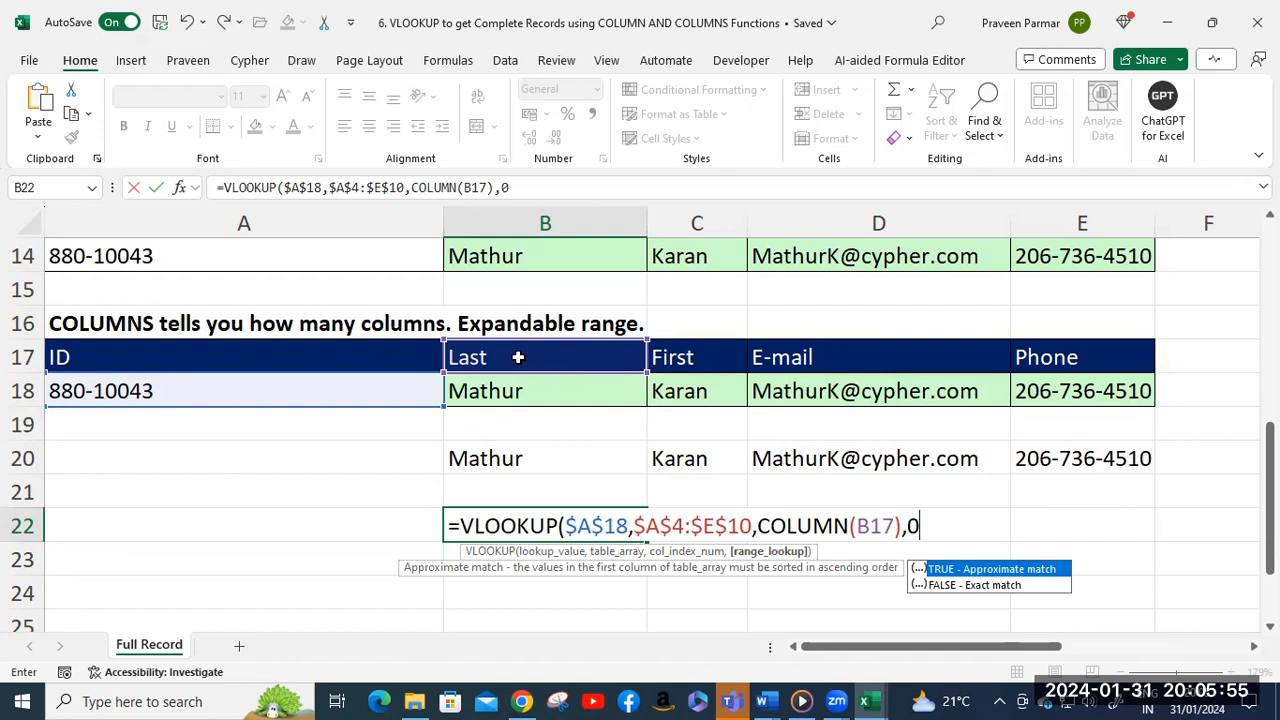
type(")")
key("Return")
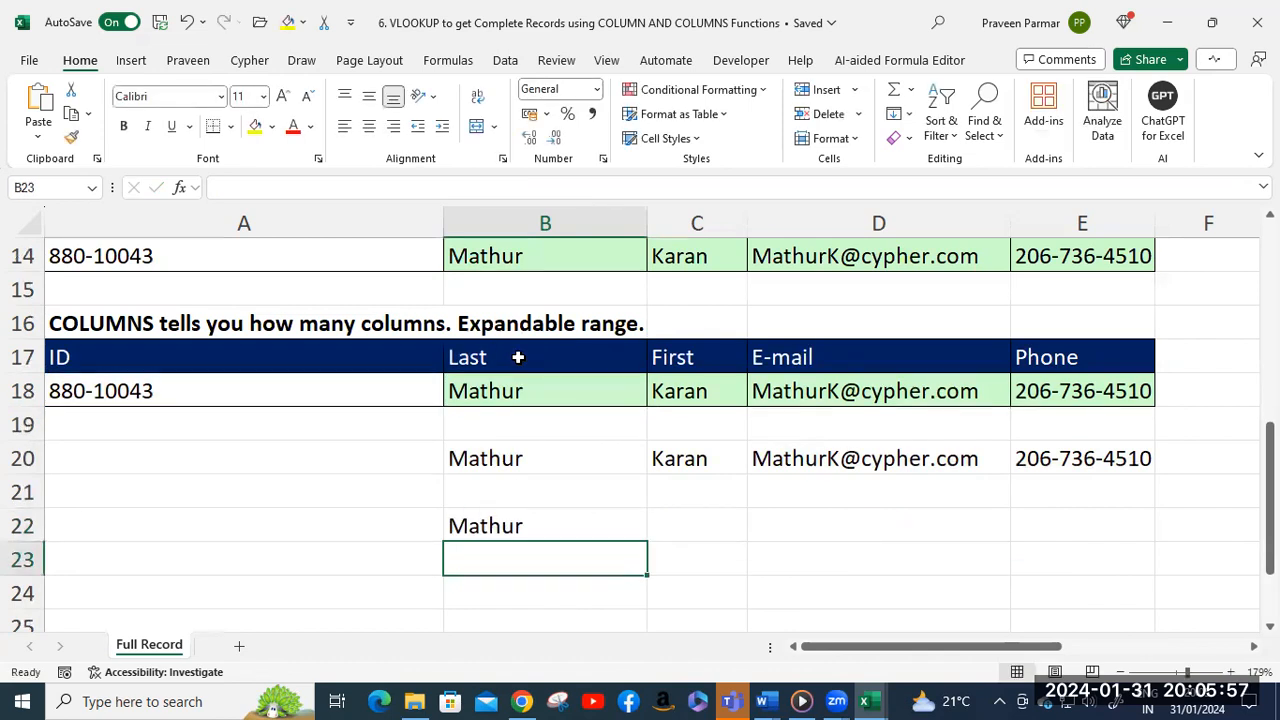
left_click(486, 530)
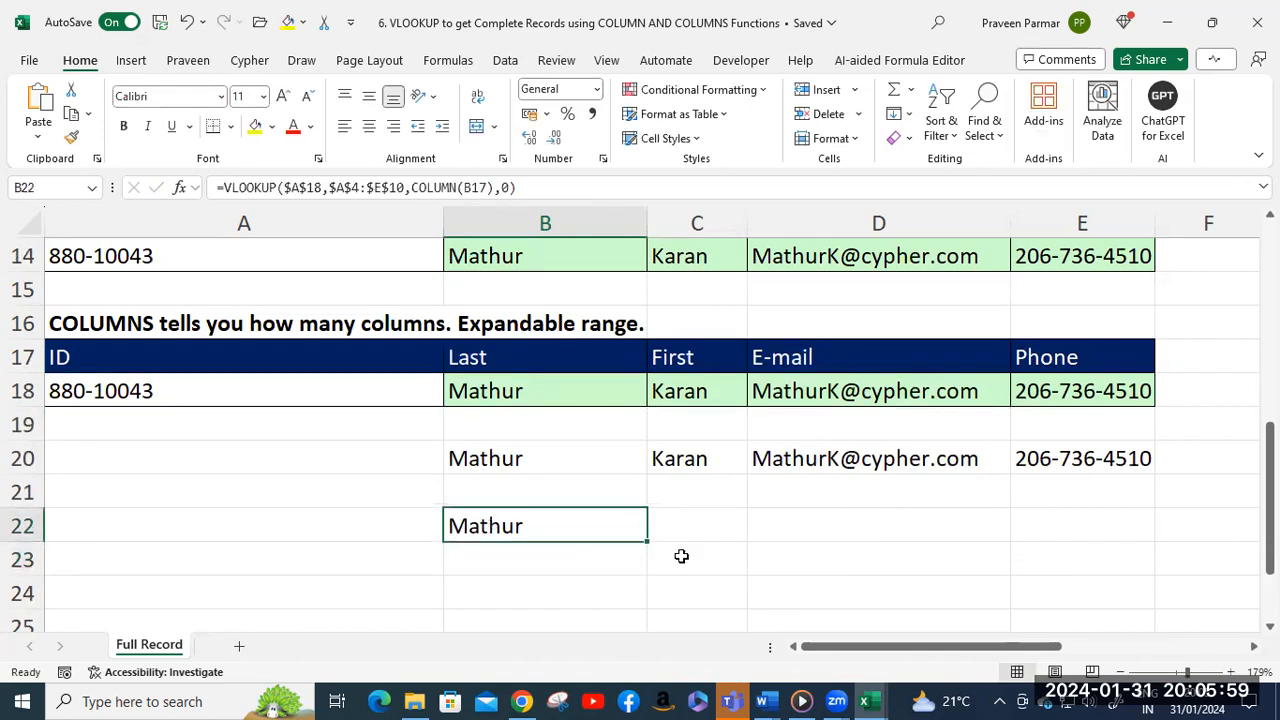
left_click_drag(648, 543, 1143, 546)
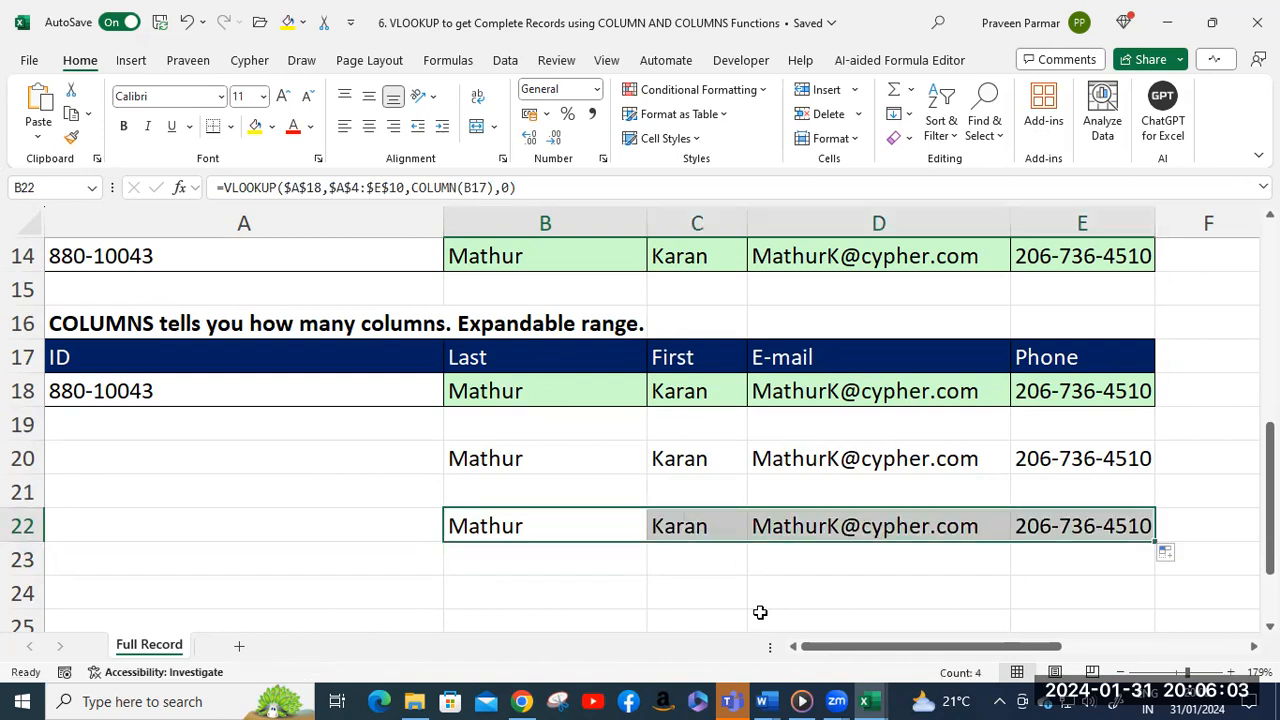
Remove the B17 reference from the B22 formula so the column index uses COLUMN() without an argument.
double_click(603, 526)
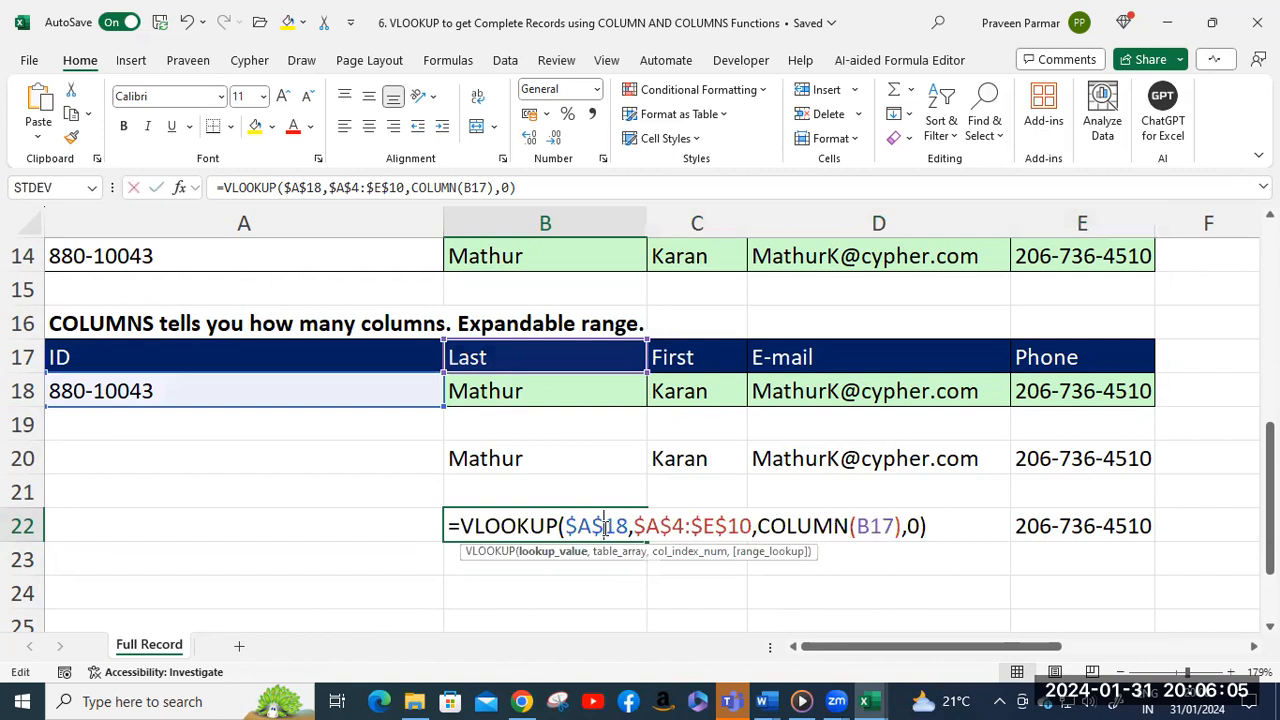
left_click_drag(857, 527, 894, 527)
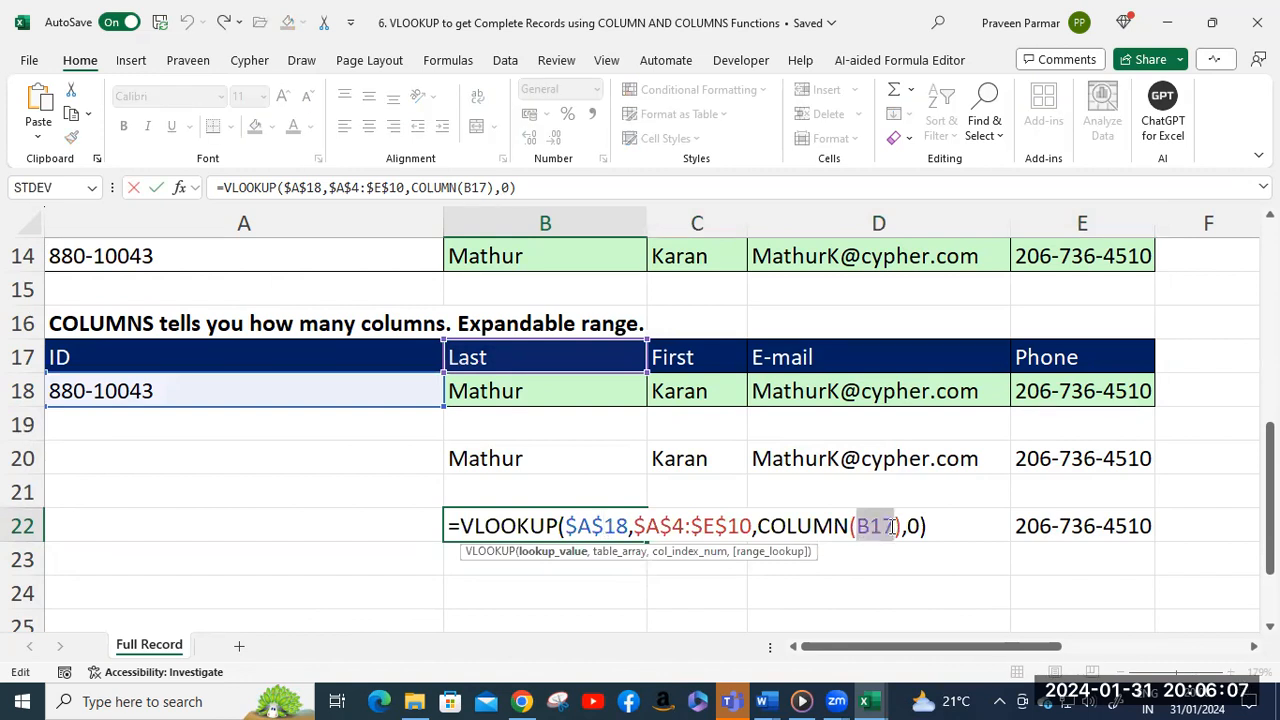
key("BackSpace")
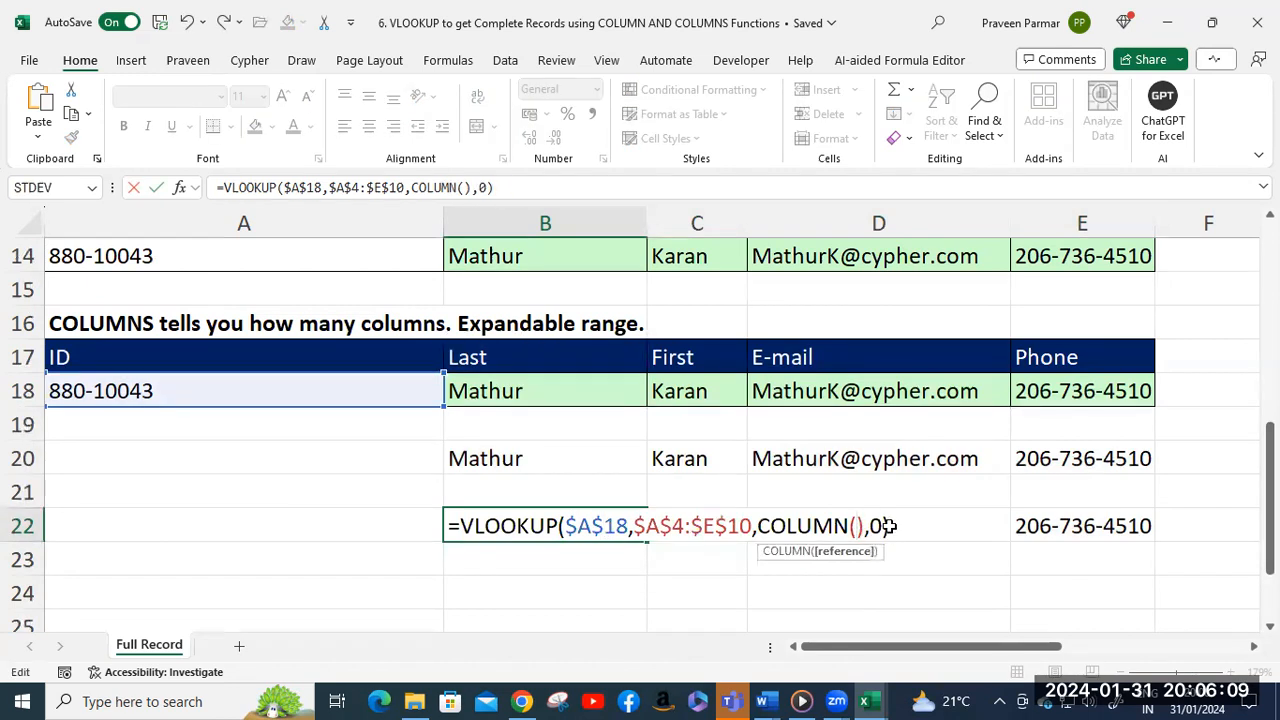
key("Return")
left_click(542, 529)
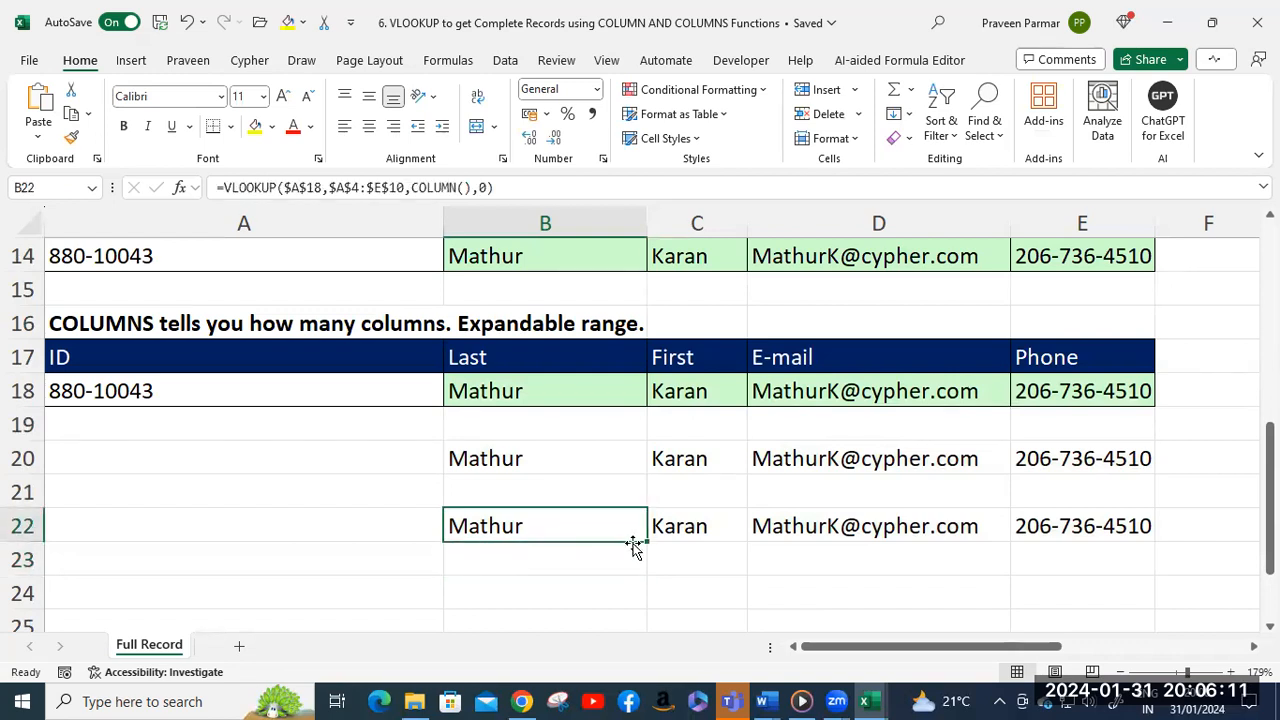
Fill the edited B22 formula across to E22.
left_click_drag(647, 542, 1118, 543)
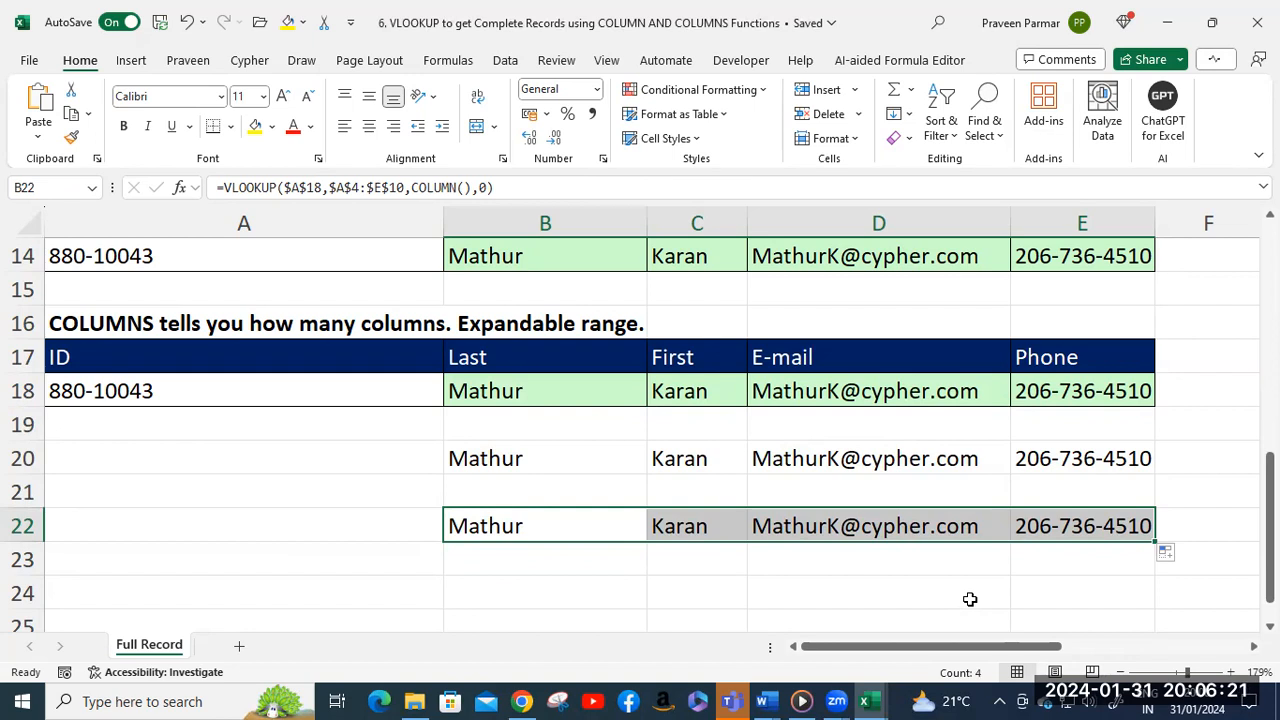
Start a VLOOKUP formula in B24 with the absolute reference $A$18 as the lookup value.
left_click(531, 600)
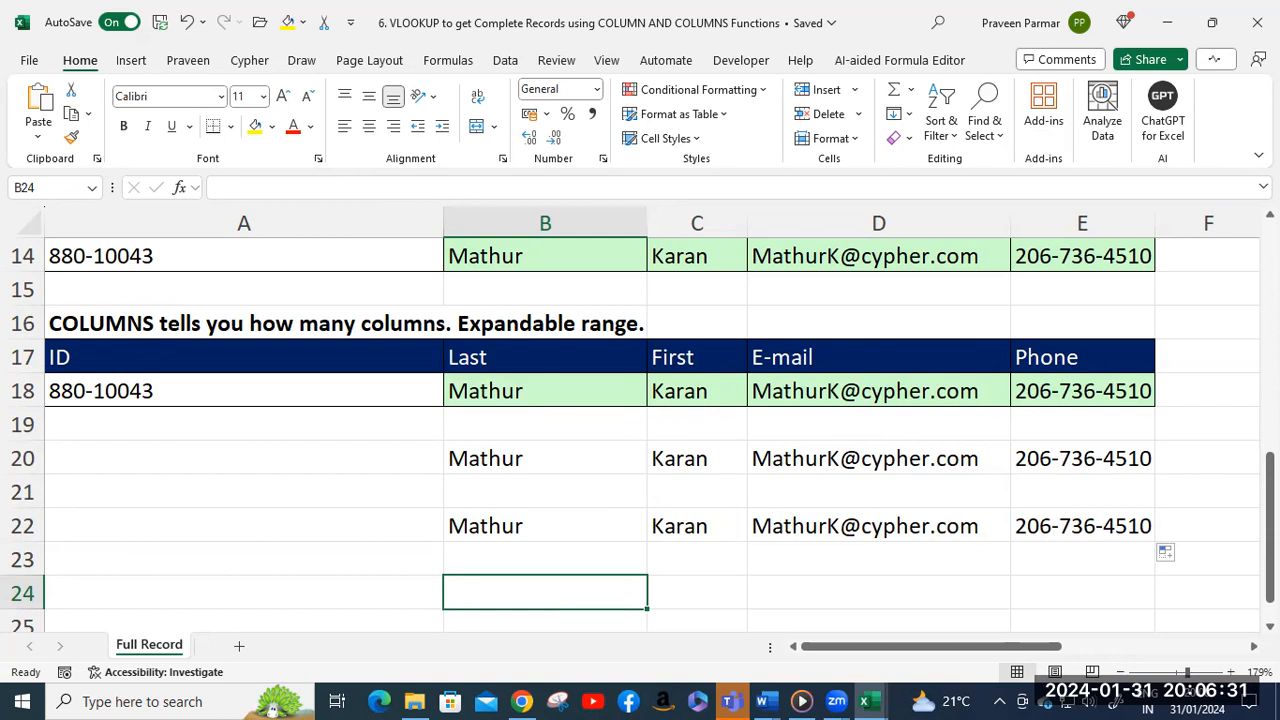
type("=vlo")
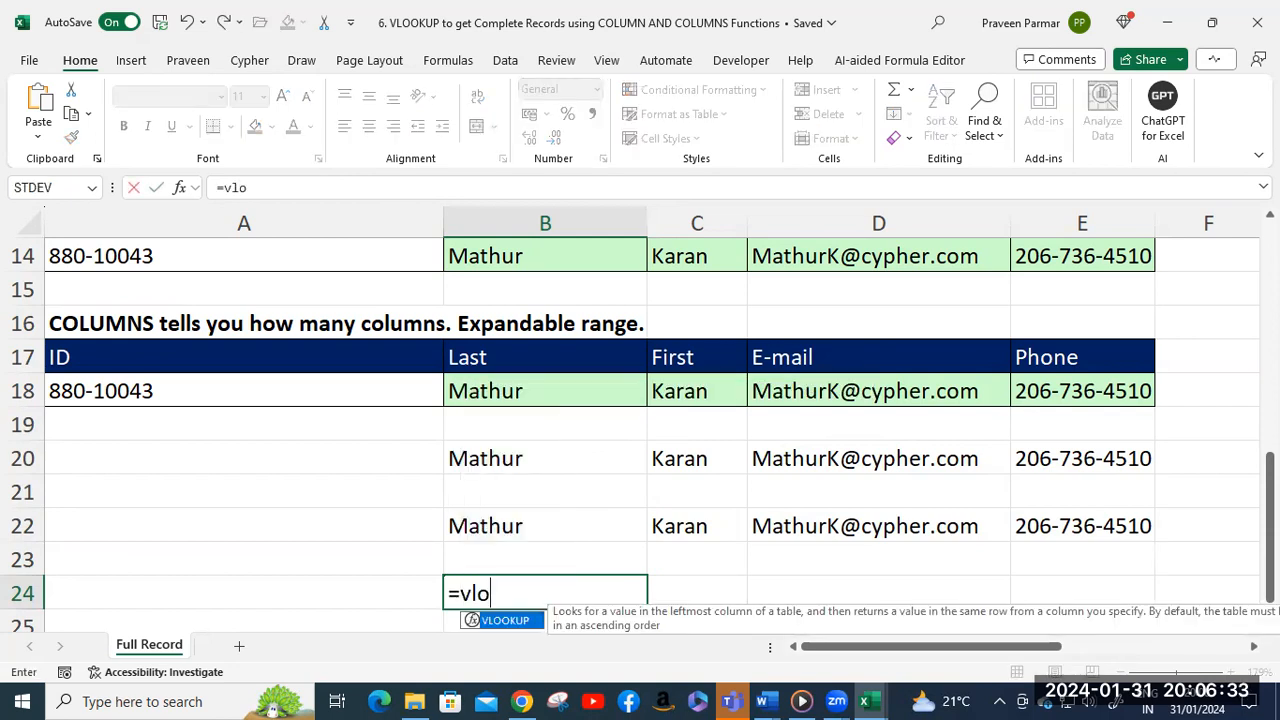
key("Tab")
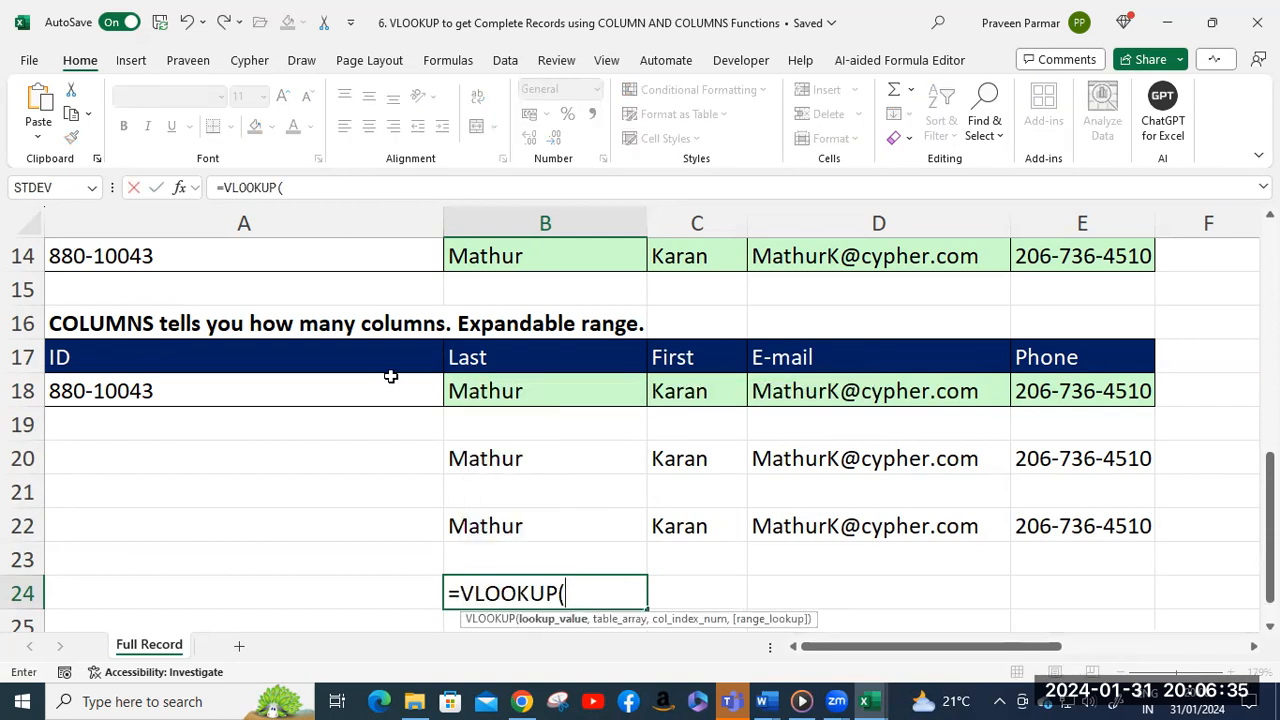
left_click(99, 403)
key("F4")
type(",")
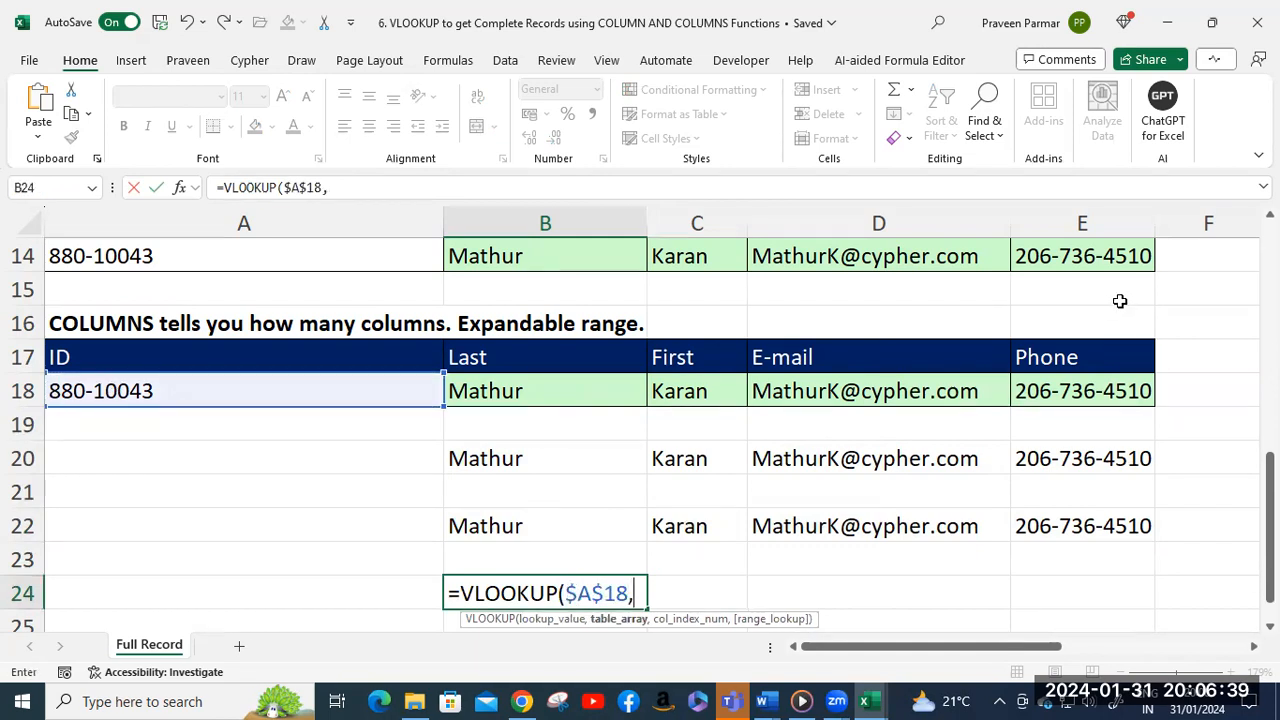
Add the ID-to-Phone records as the B24 formula's table array, using the absolute range $A$4:$E$10.
scroll(691, 320, "up", 5)
left_click(150, 425)
scroll(983, 547, "down", 3)
left_click(1082, 294, "shift")
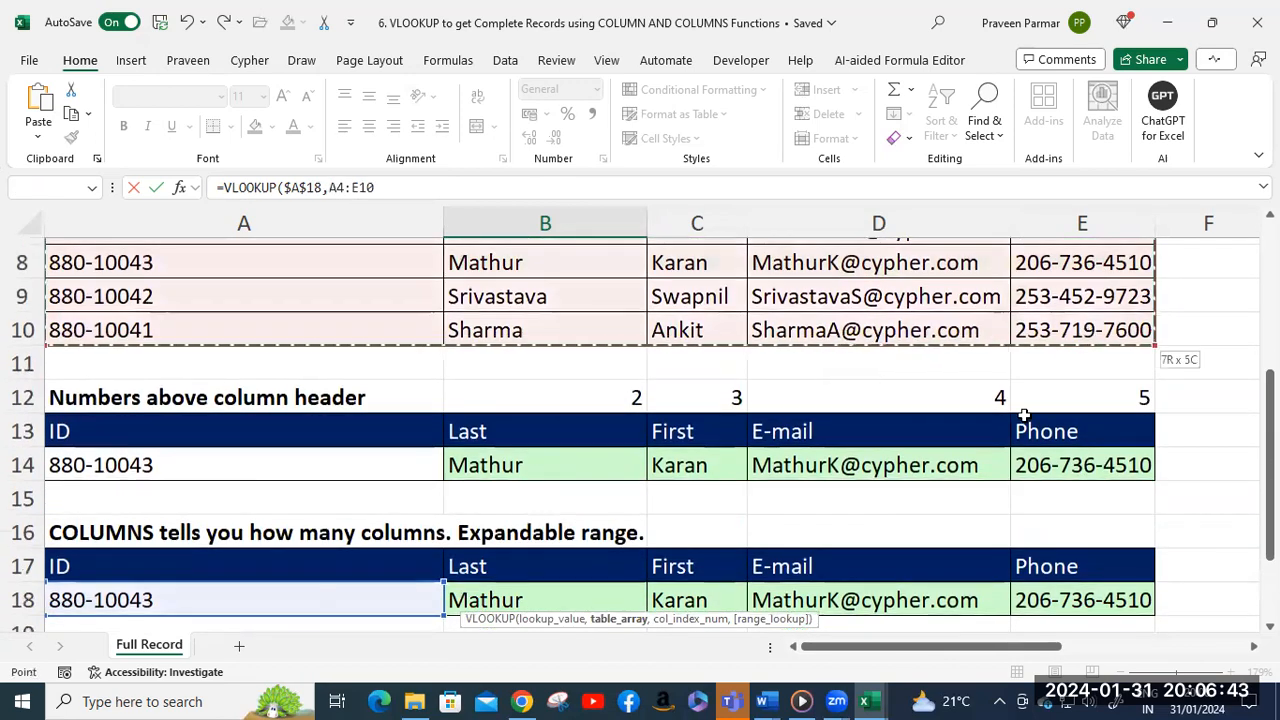
scroll(969, 479, "down", 1)
scroll(969, 479, "down", 1)
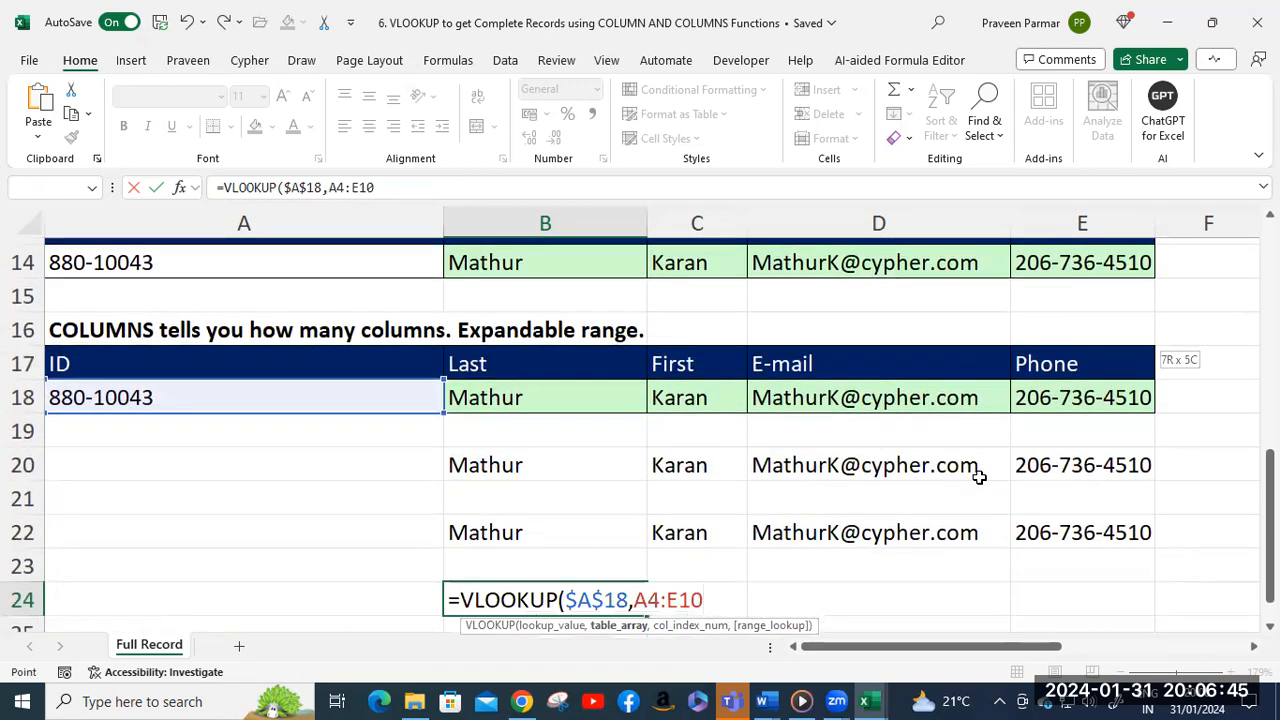
key("F4")
Insert the COLUMNS function as the column index in the B24 formula, with B23:B23 as its array.
type(",colum")
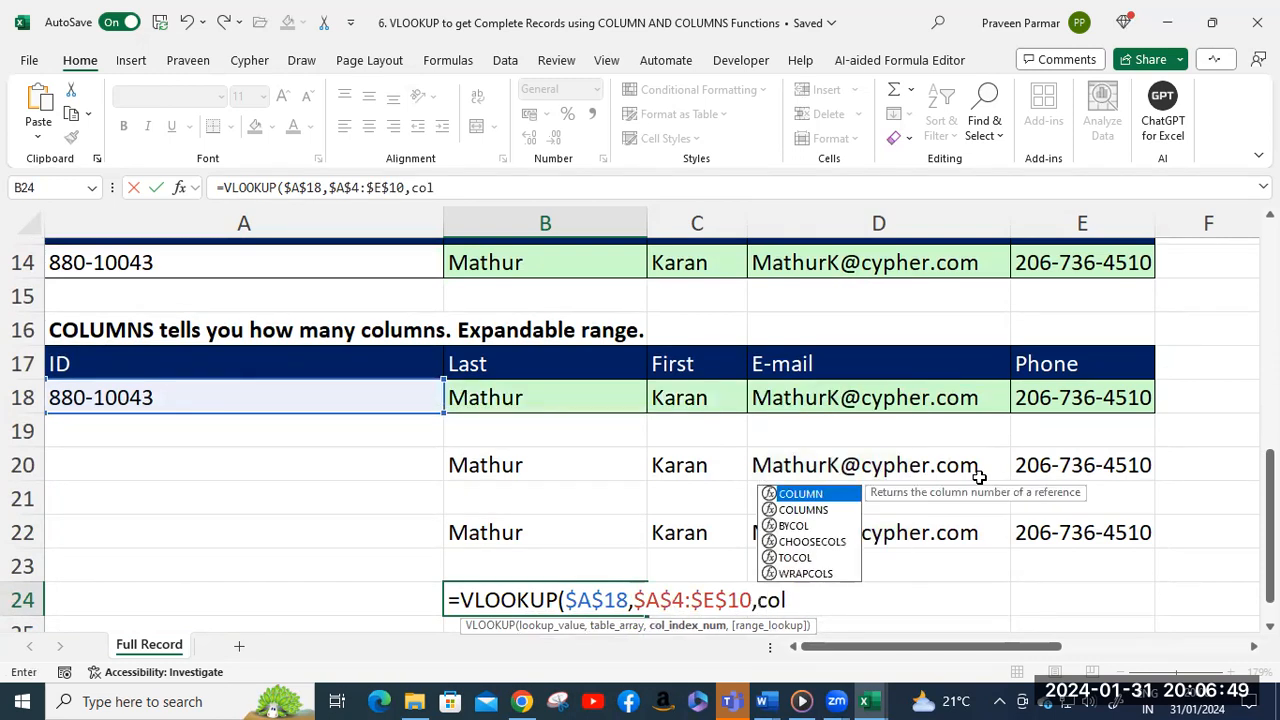
key("Down")
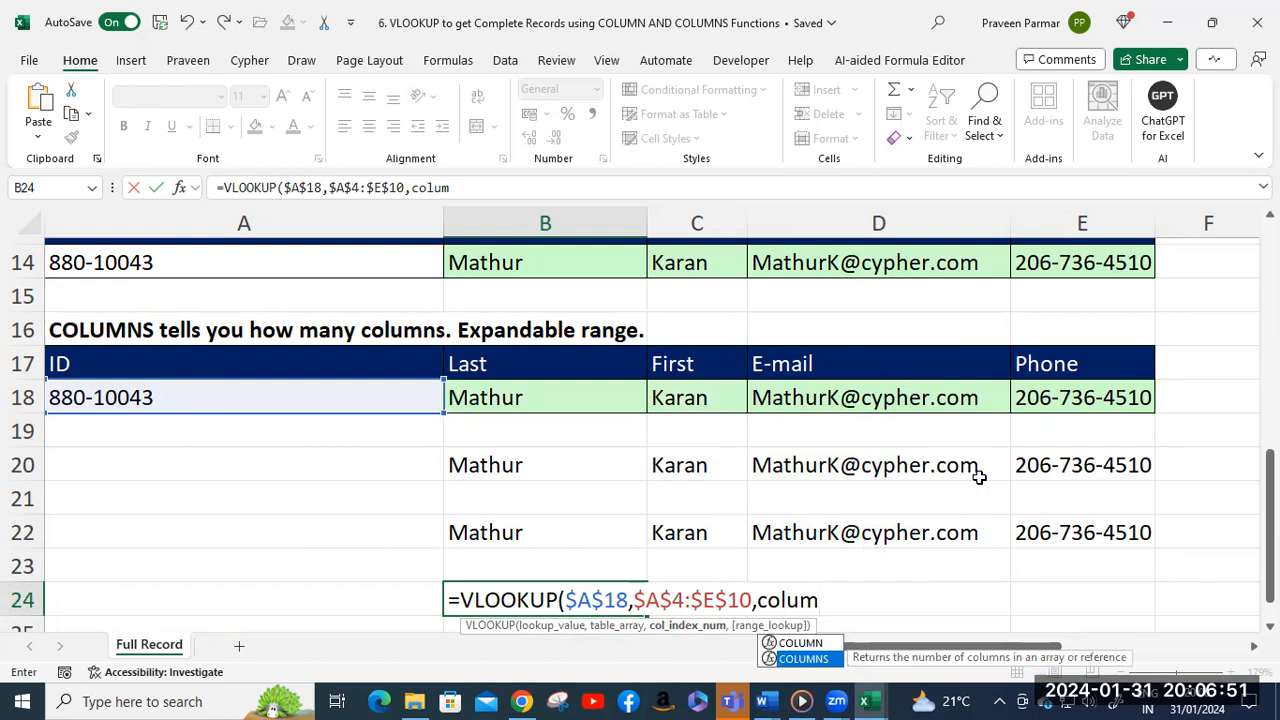
key("Tab")
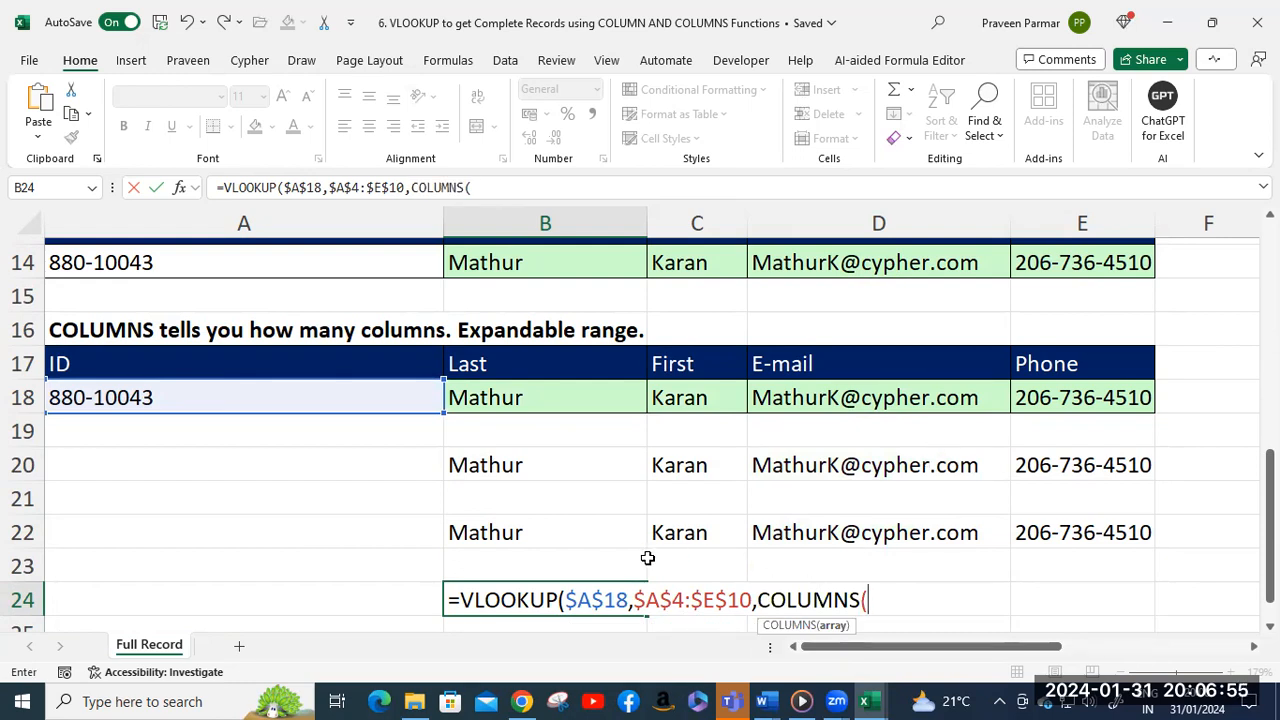
left_click(552, 562)
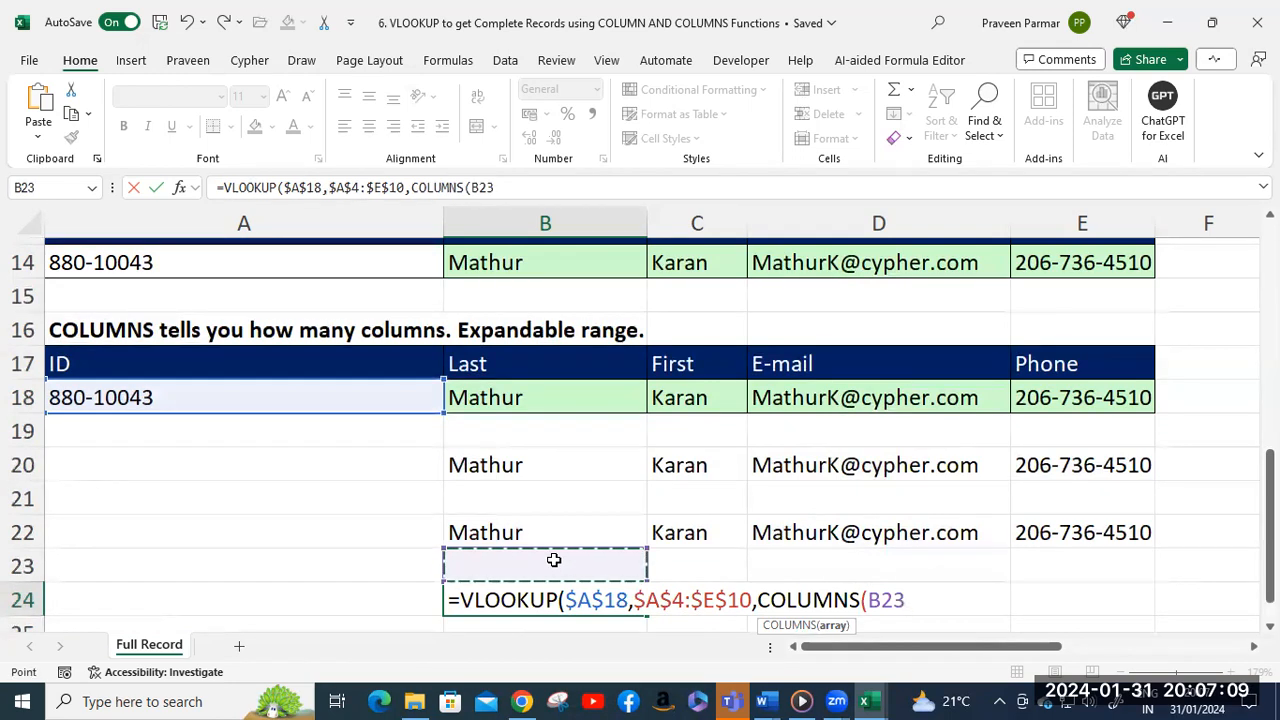
key("F8")
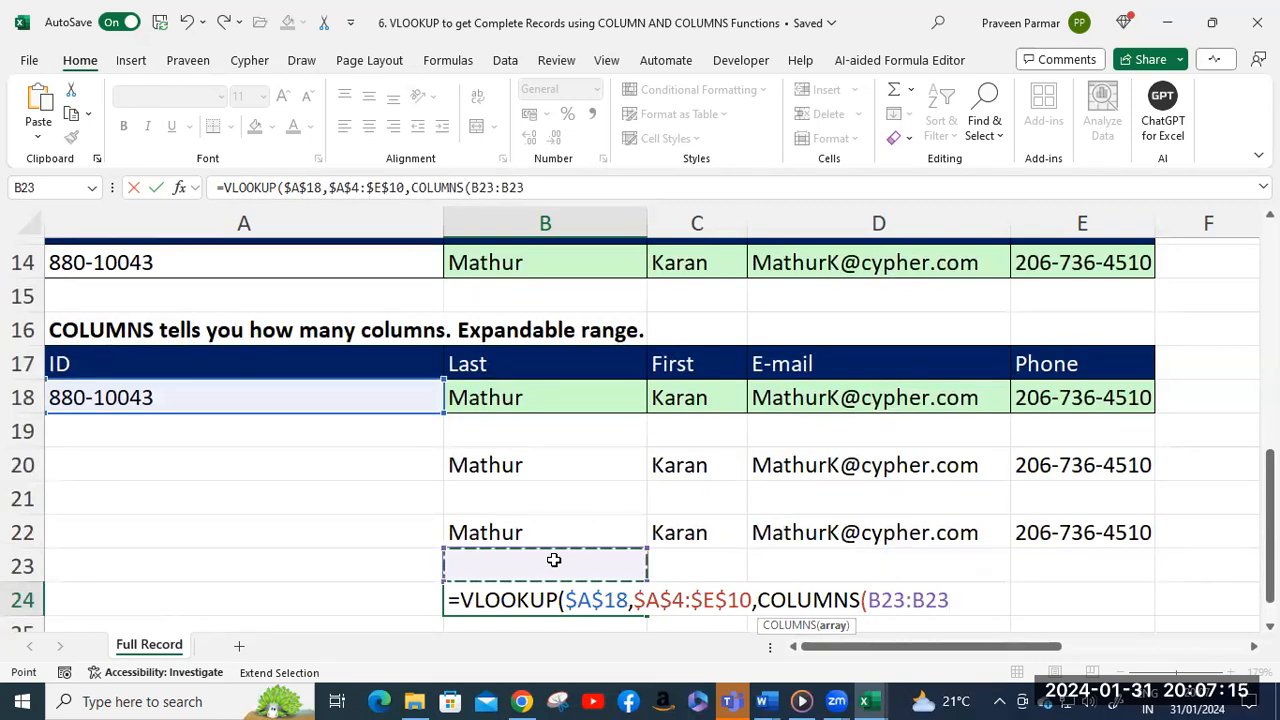
Make the COLUMNS range expandable by locking its first reference as $B$23:B23, and complete the B24 formula with 0 as the range lookup.
left_click_drag(949, 600, 871, 600)
left_click(905, 601)
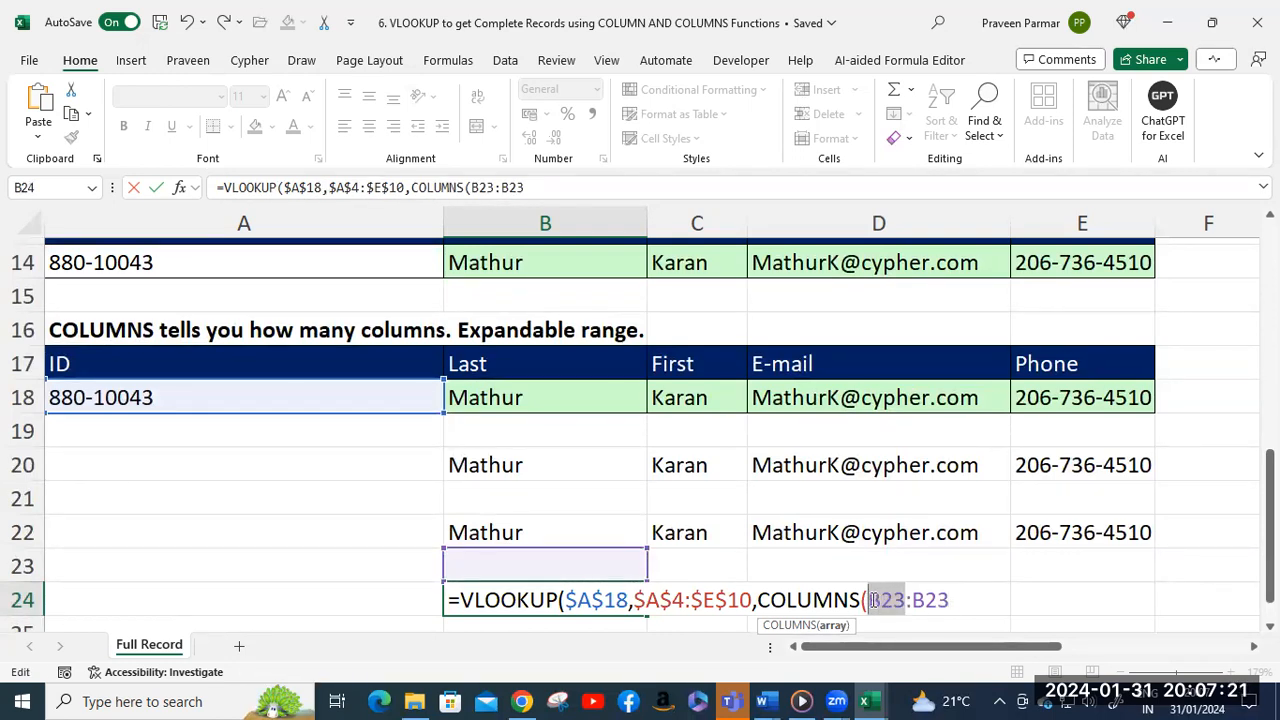
key("F4")
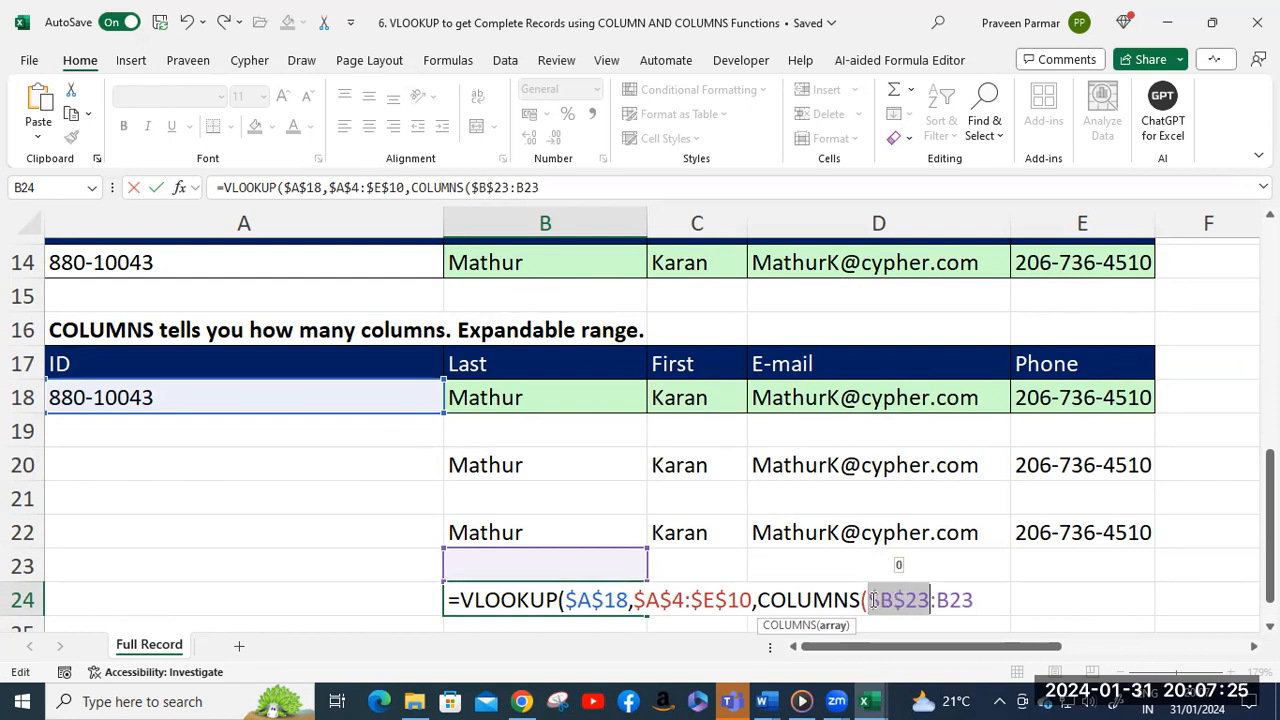
left_click(975, 600)
type("),")
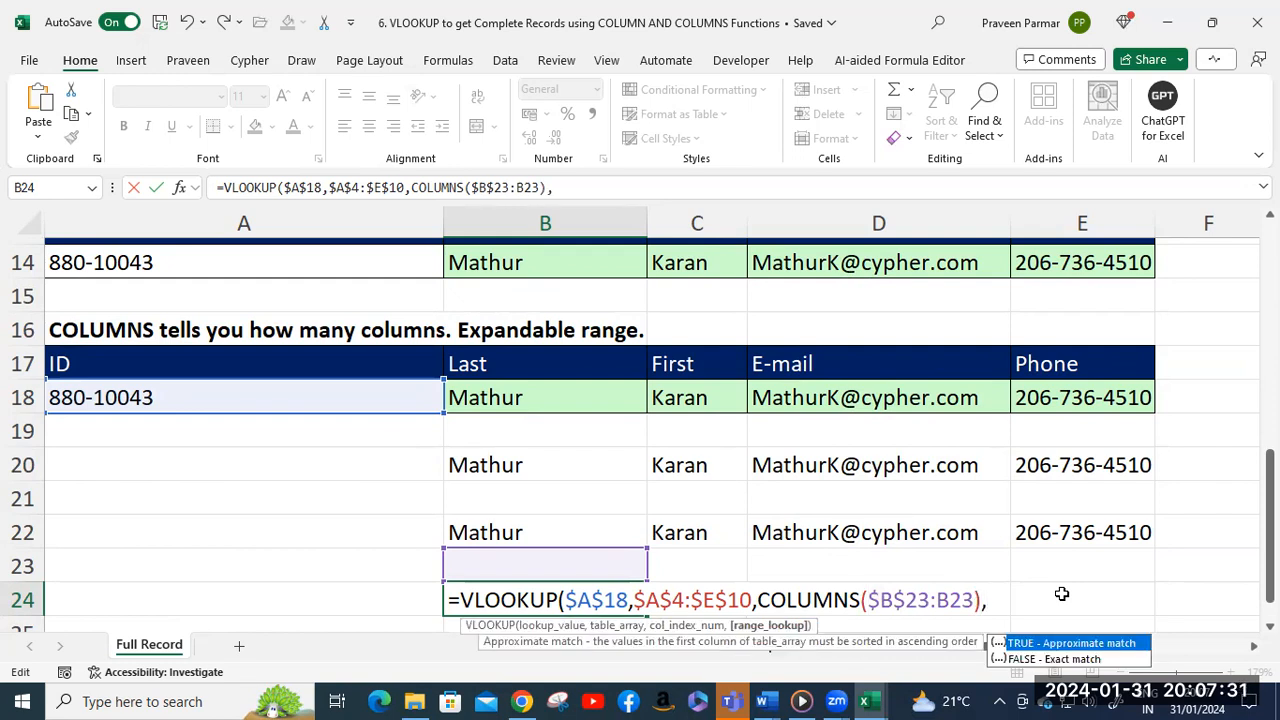
type("0)")
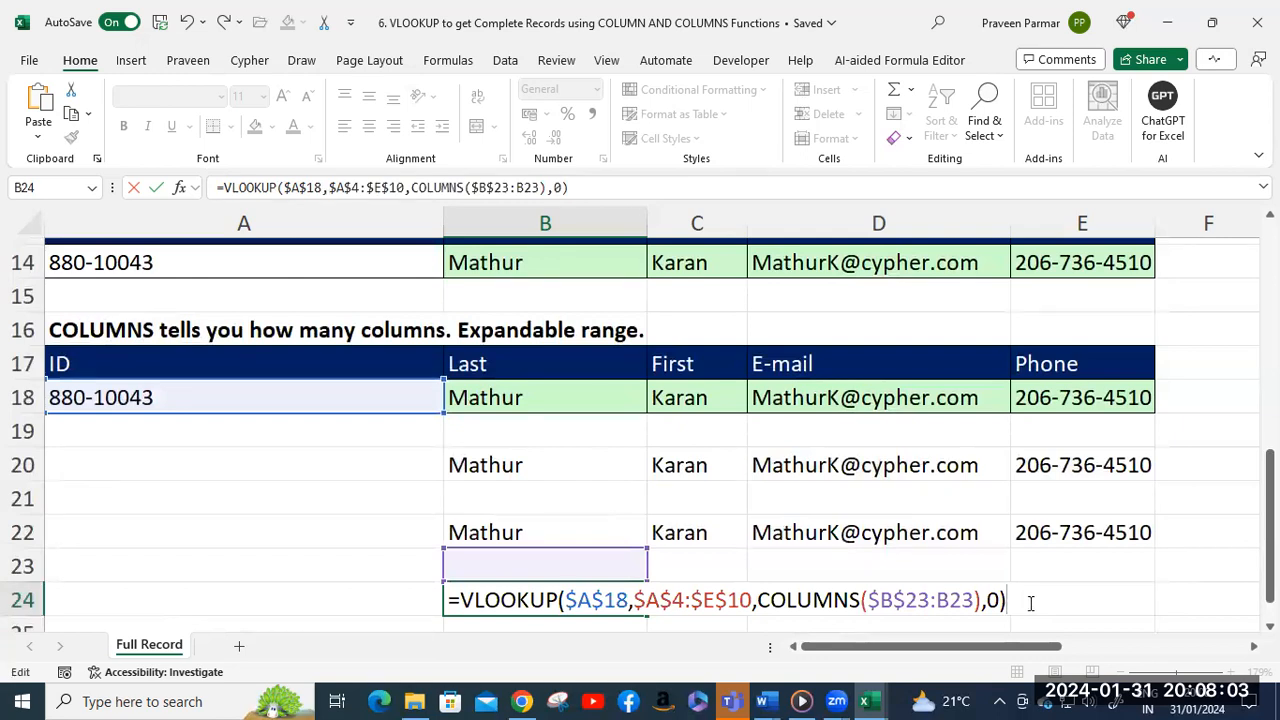
Store the B24 formula as text with a leading space and inspect the formulas in B22 and B20.
left_click(454, 600)
left_click(552, 532)
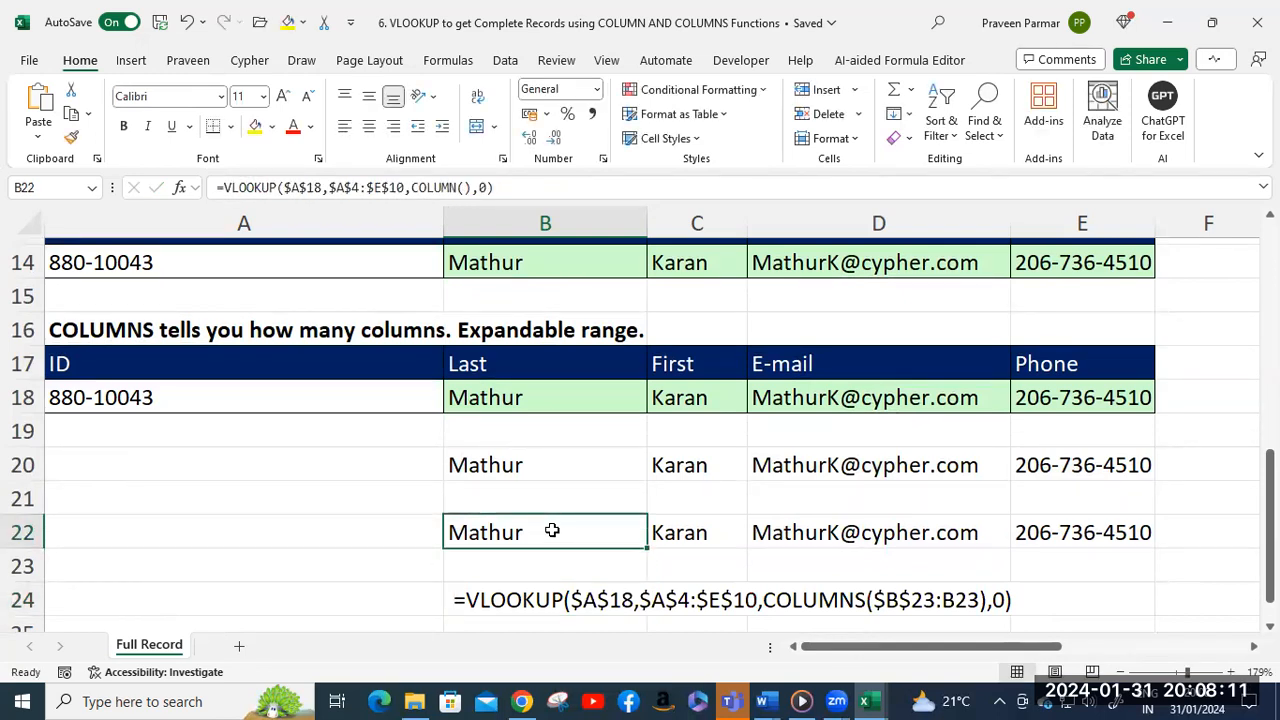
left_click(548, 464)
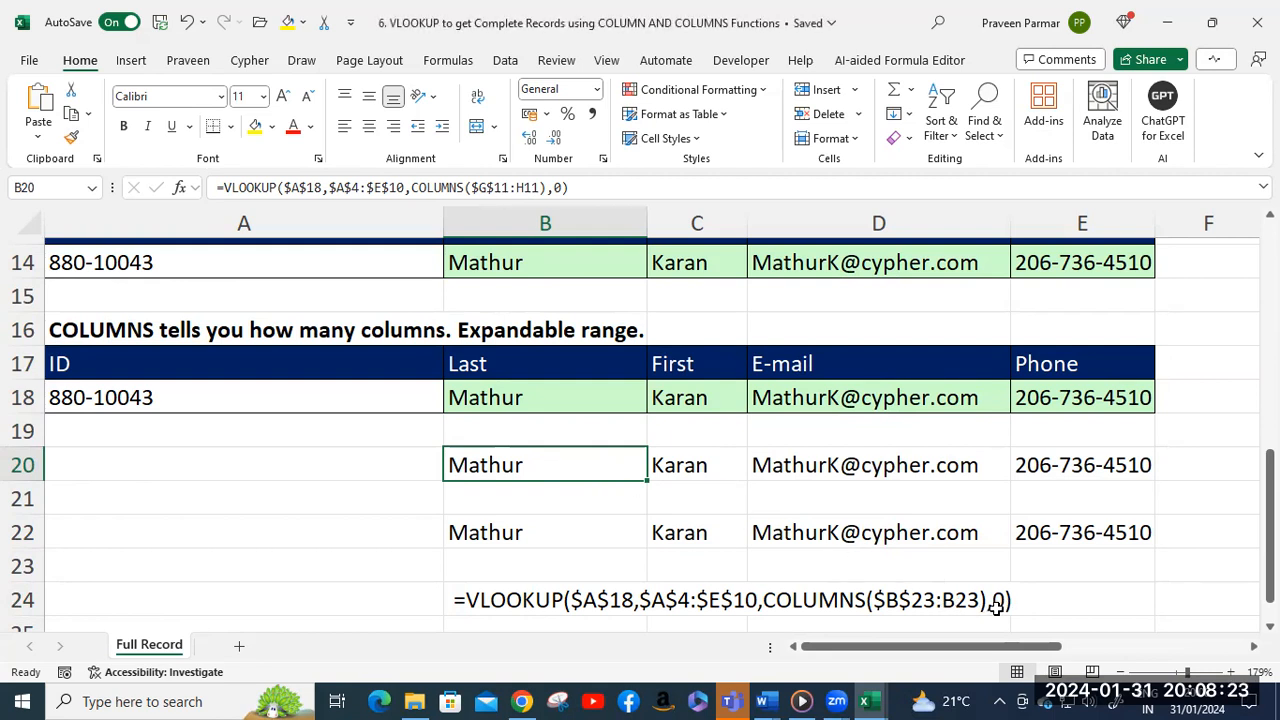
Make B24 a working formula without a leading space, add +1 after COLUMNS($B$23:B23), and fill it across to E24.
double_click(457, 600)
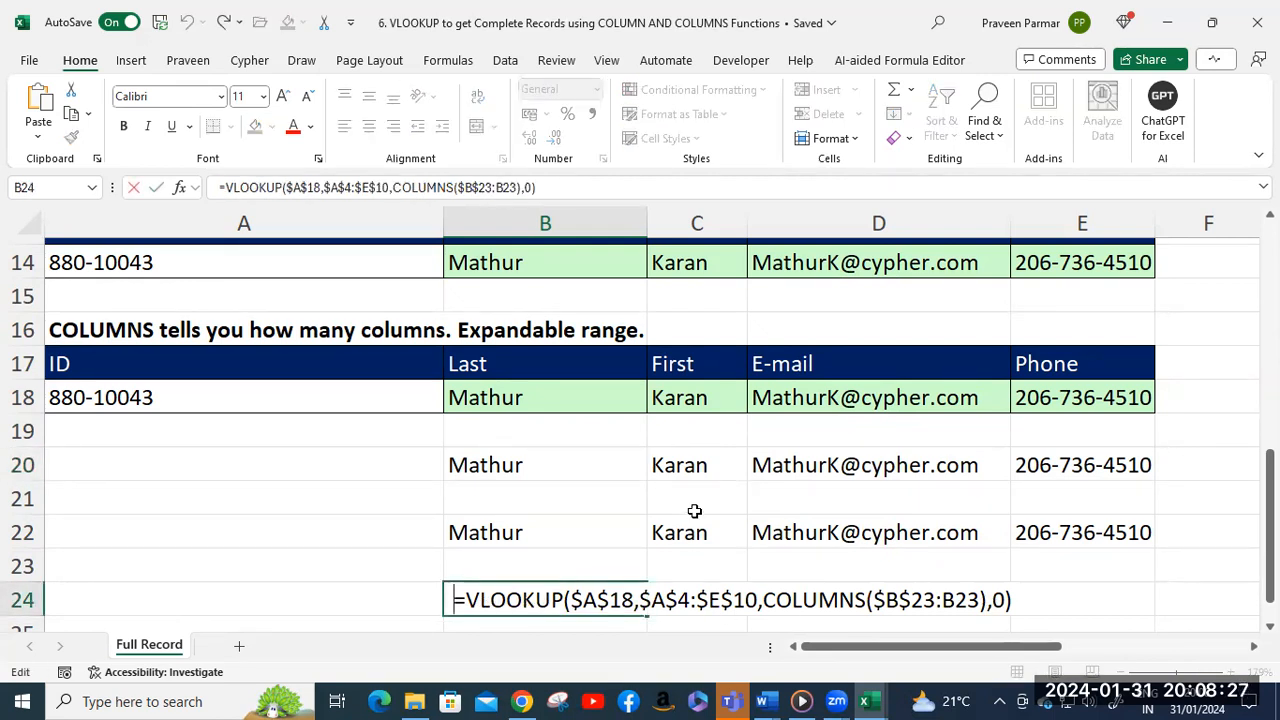
left_click(983, 600)
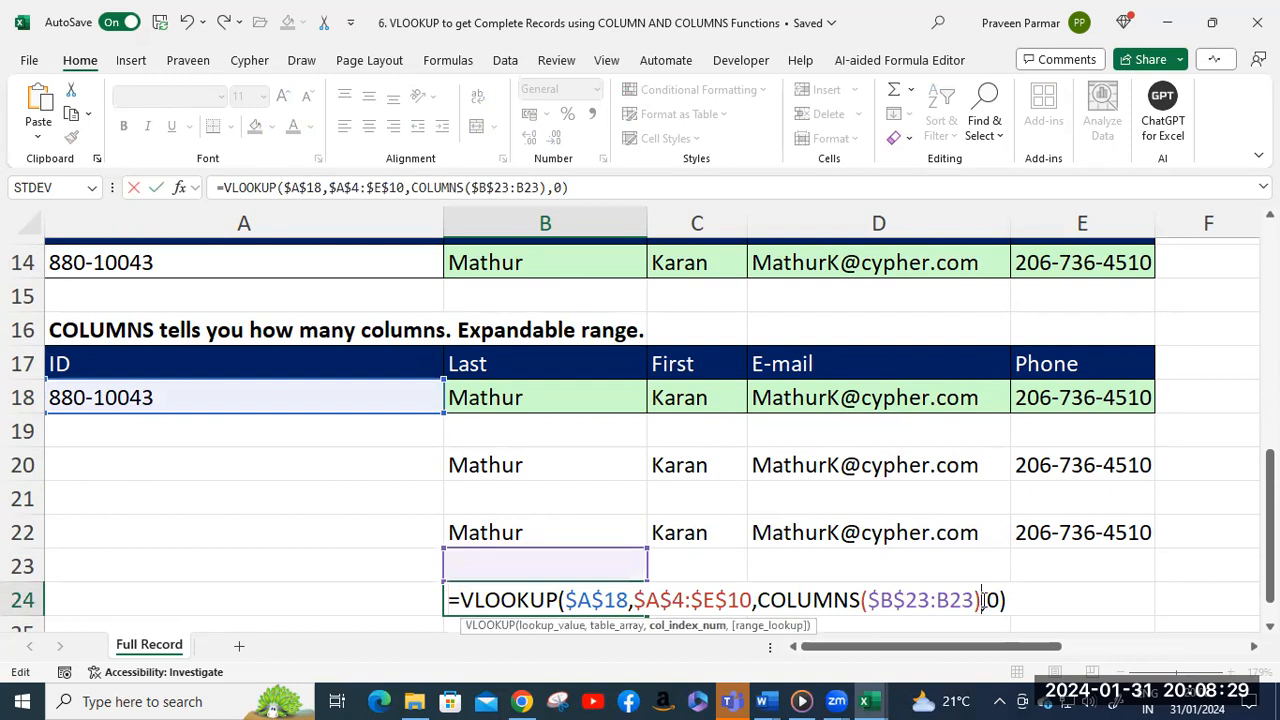
type("+1")
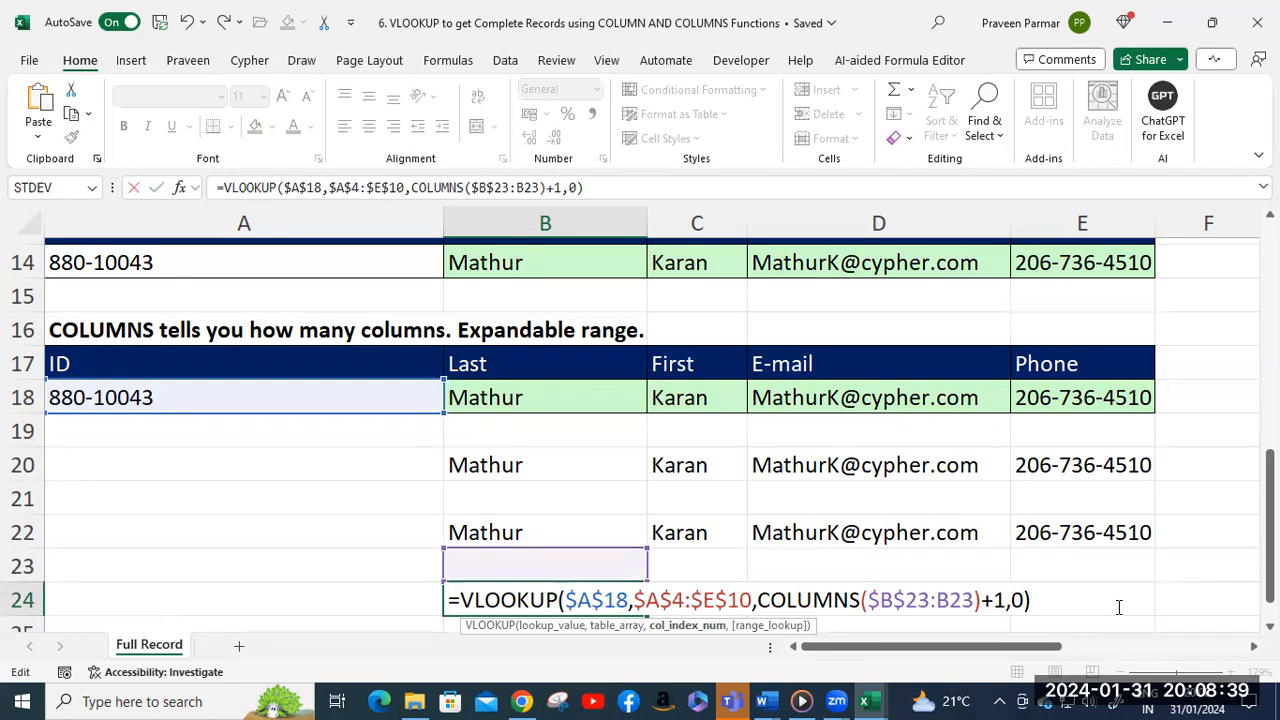
key("Return")
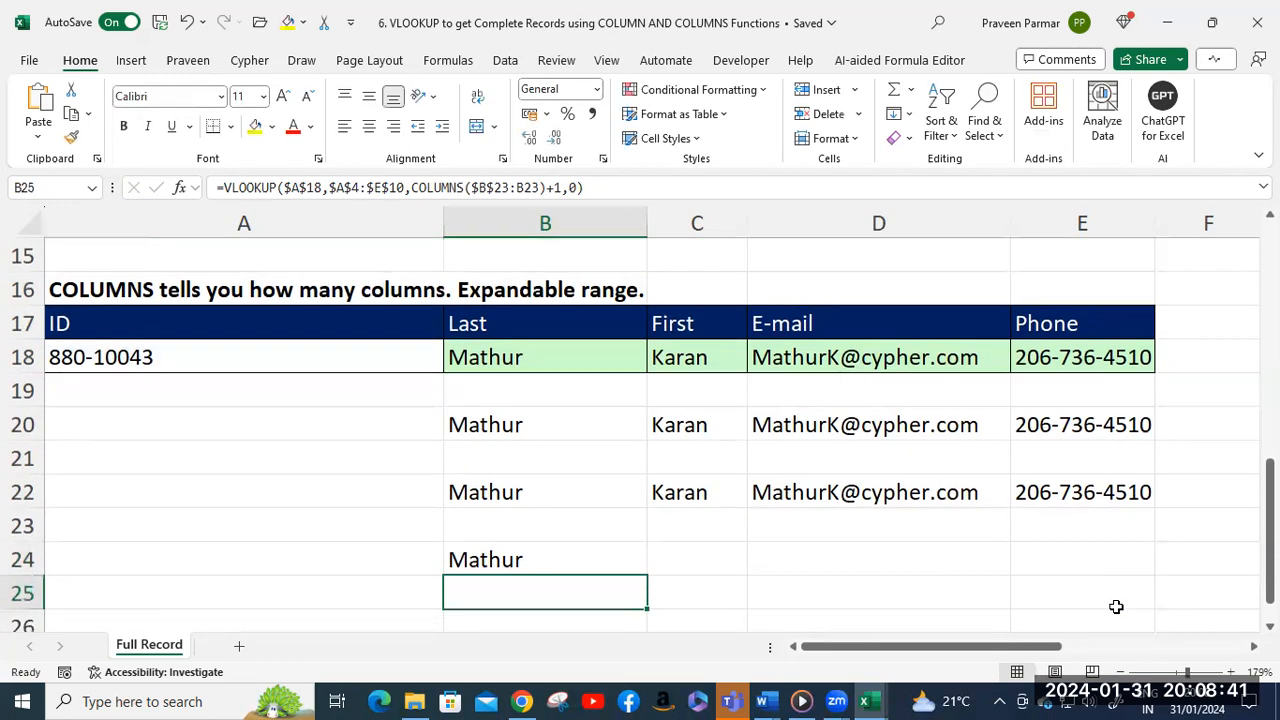
left_click(539, 559)
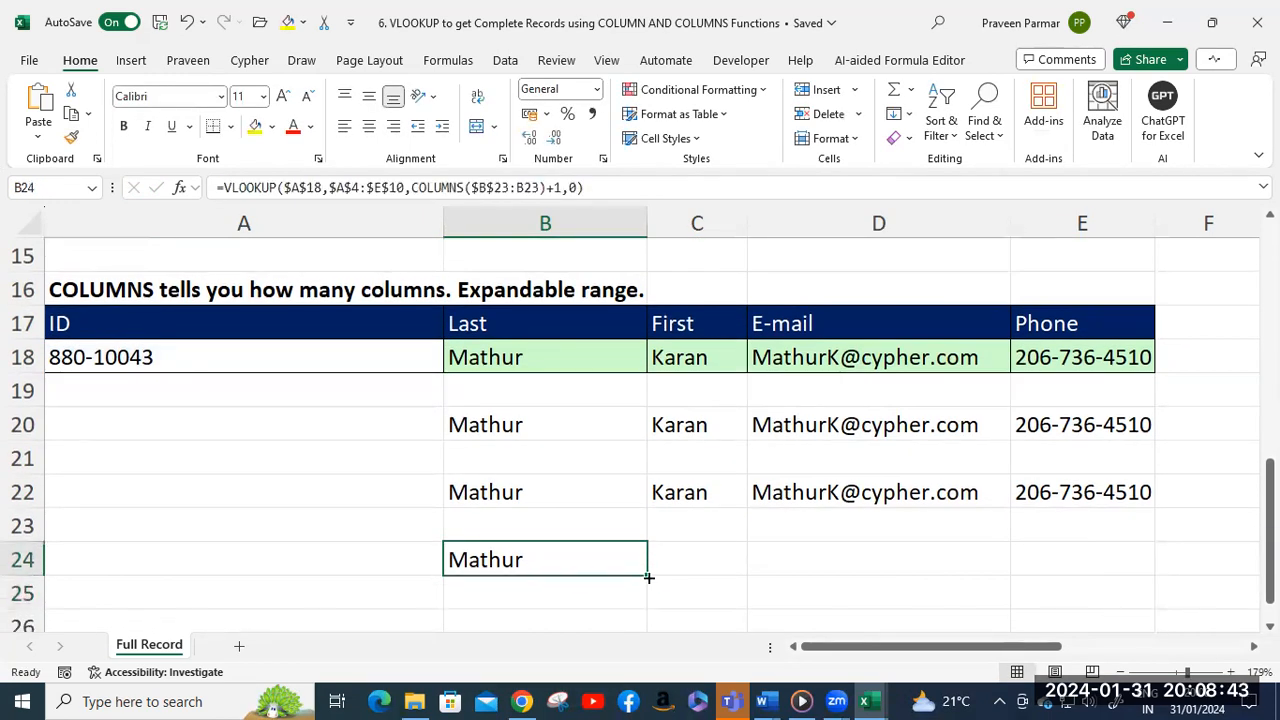
left_click_drag(648, 575, 1114, 578)
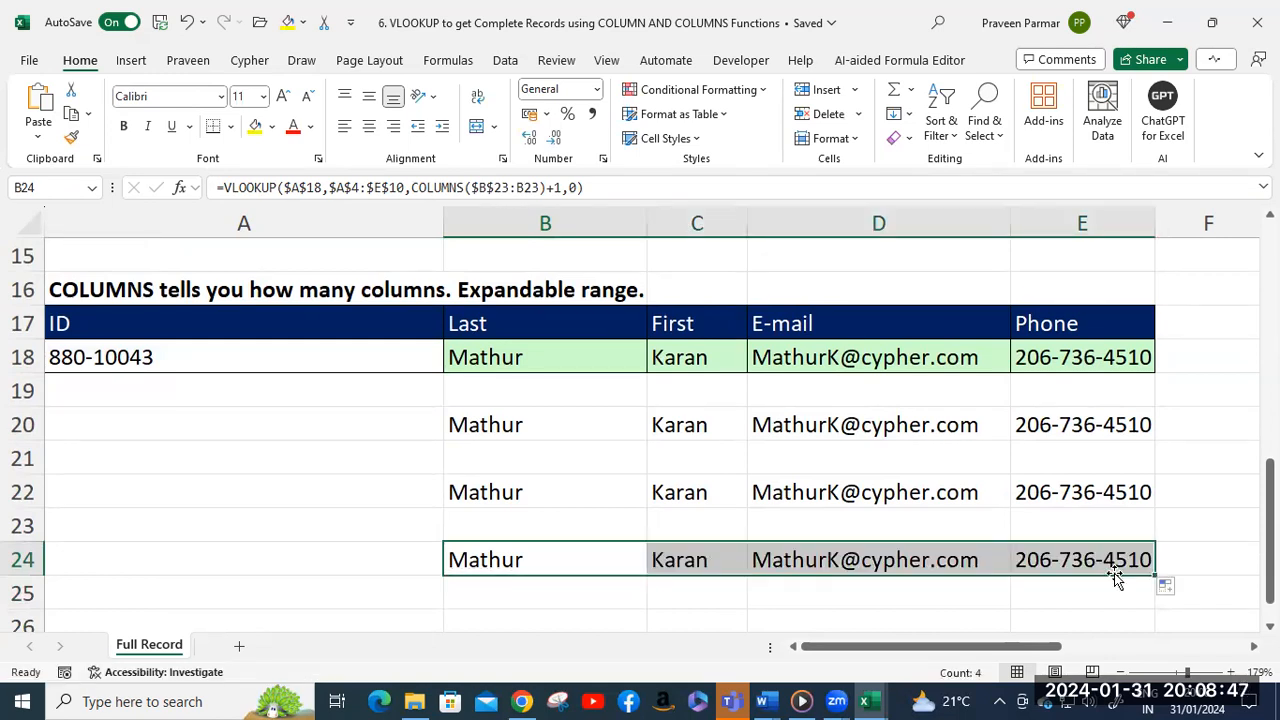
Examine how the COLUMNS range adjusts in the formula copied to C24, leaving the formula as it is.
left_click(694, 560)
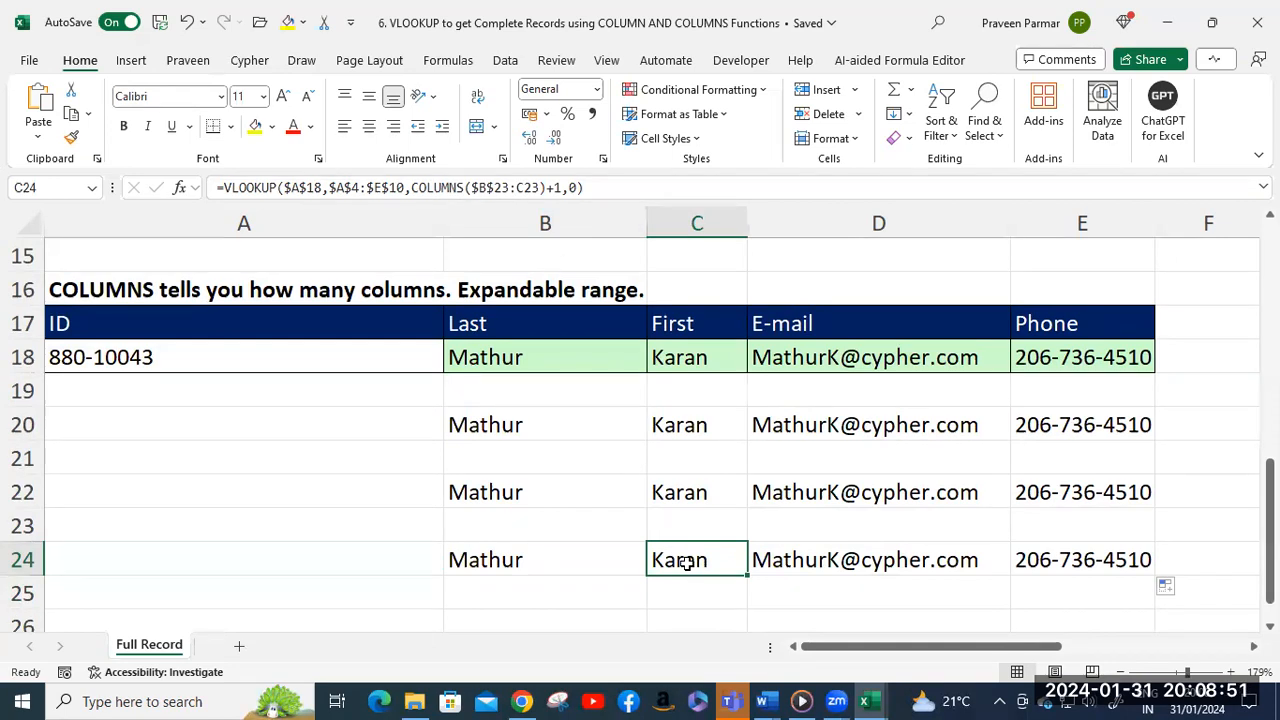
double_click(686, 562)
left_click_drag(1075, 561, 1178, 560)
left_click(1146, 560)
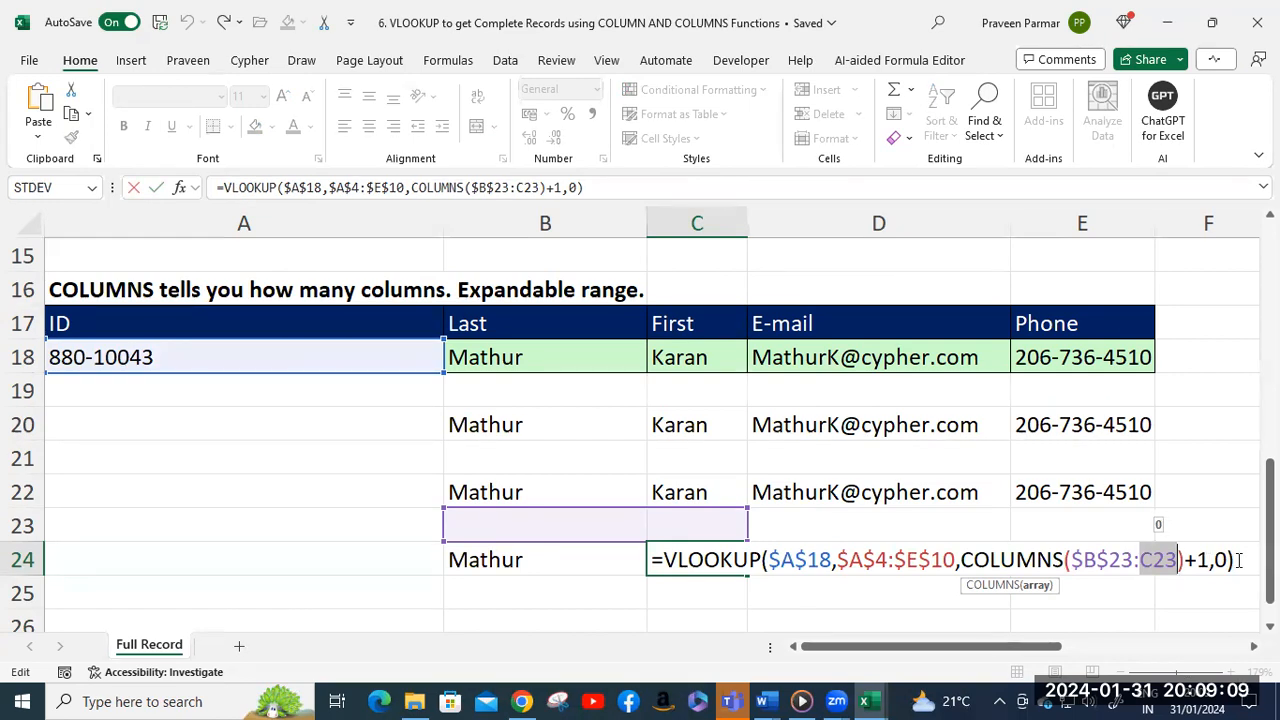
key("ctrl+Return")
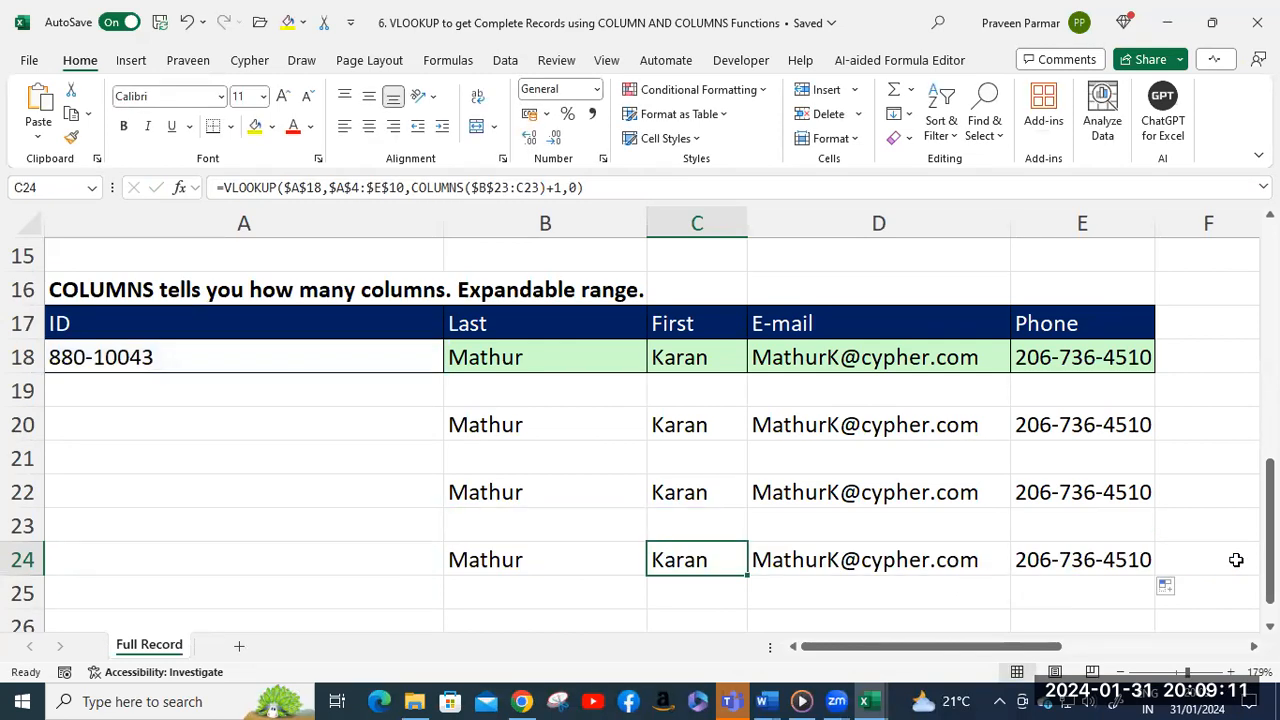
Start a VLOOKUP formula in B26 with the absolute reference $A$18 as the lookup value.
left_click(496, 618)
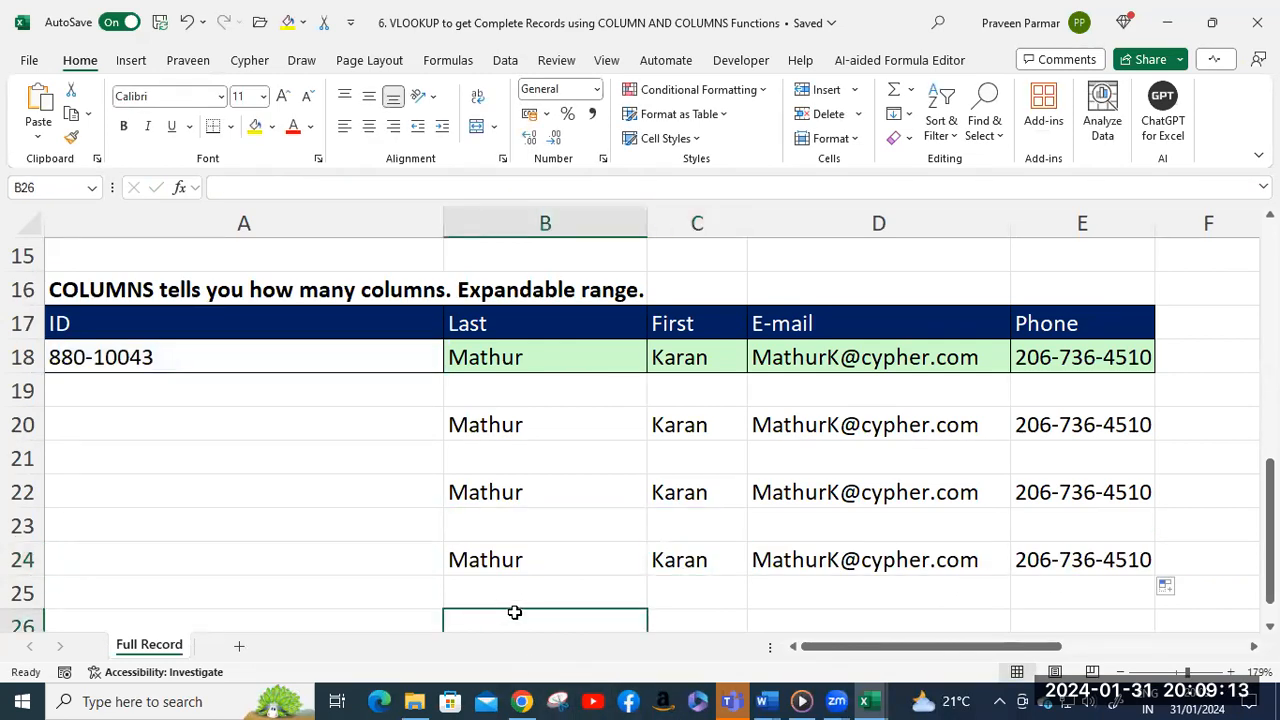
scroll(1054, 523, "down", 2)
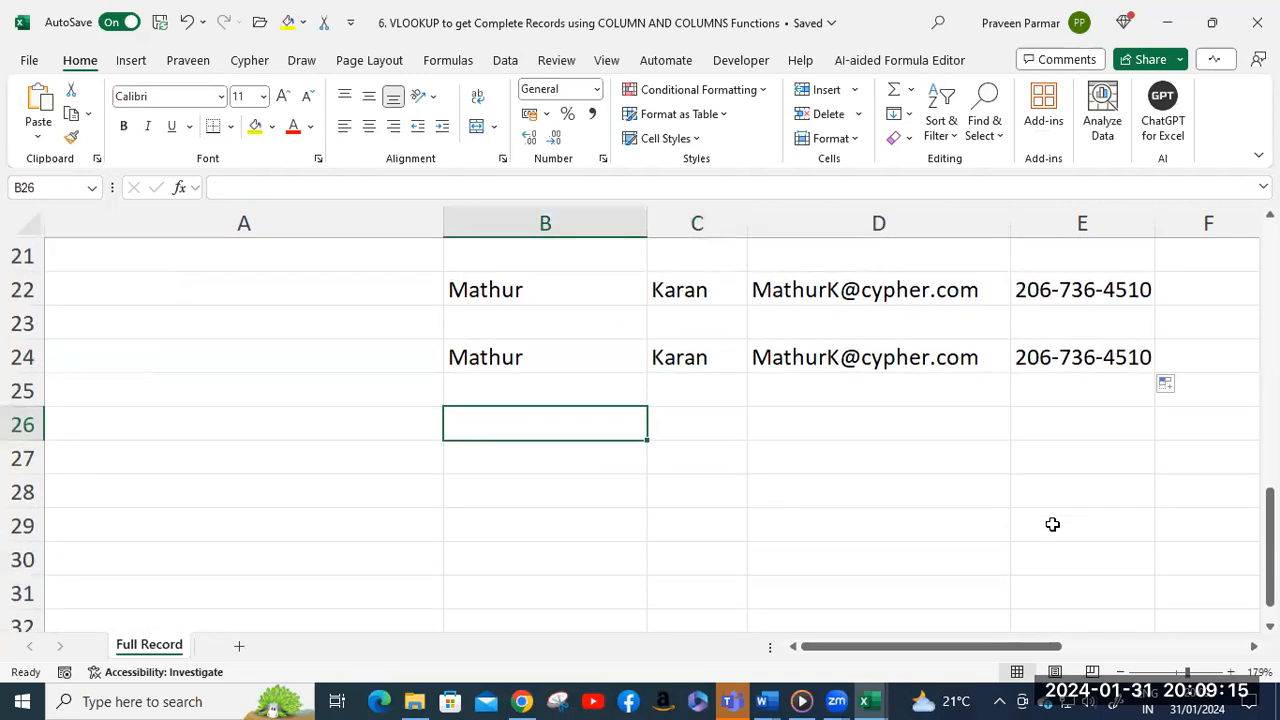
scroll(1052, 524, "up", 1)
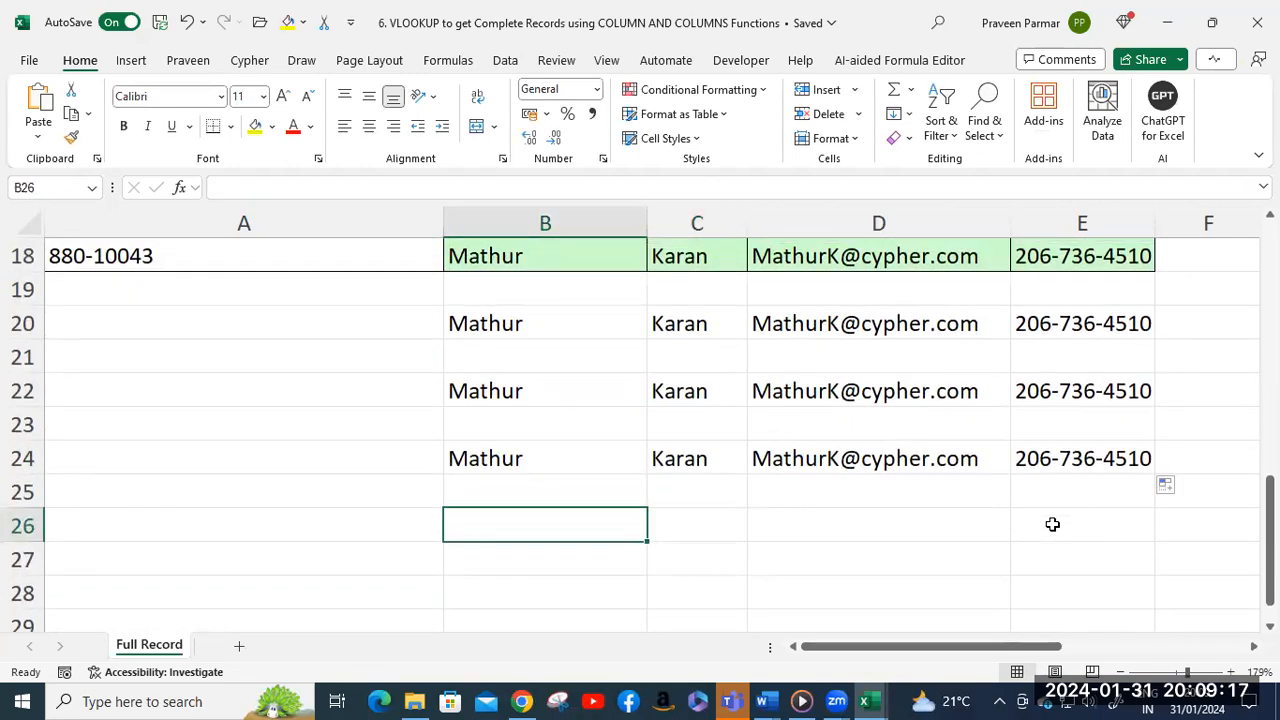
type("=m")
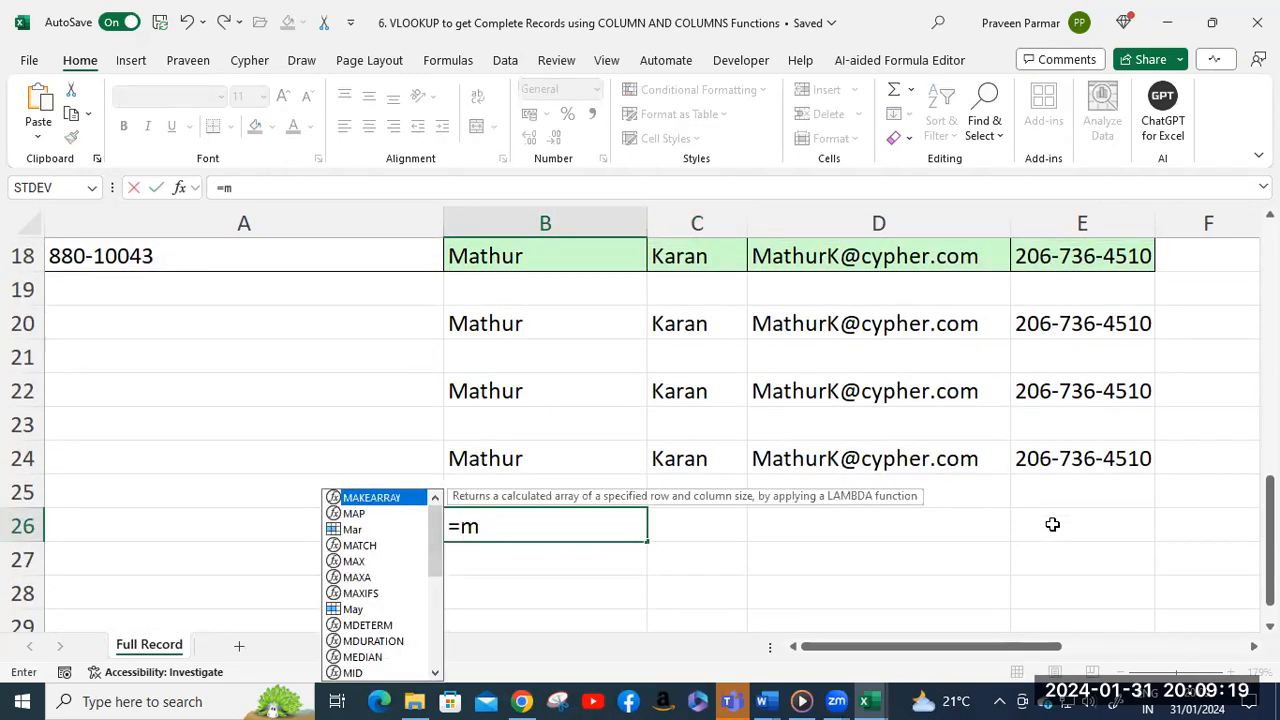
key("BackSpace")
type("vlo")
key("Tab")
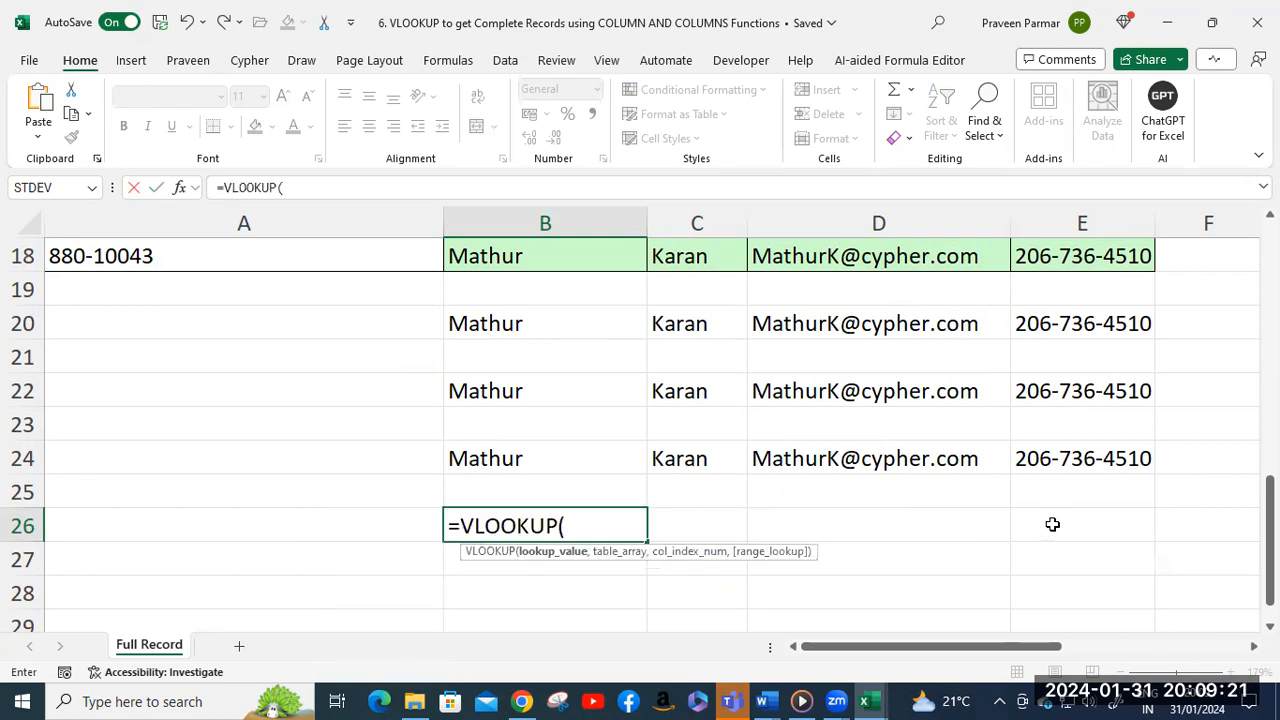
left_click(162, 260)
key("F4")
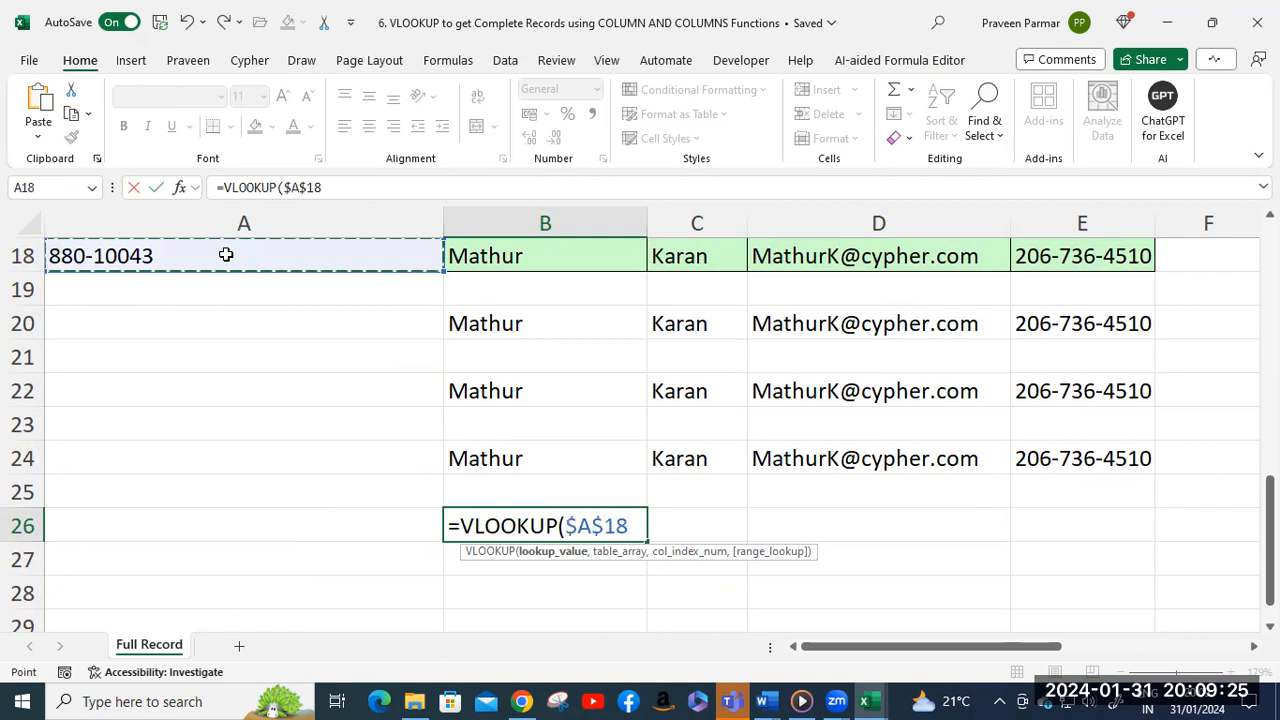
type(",")
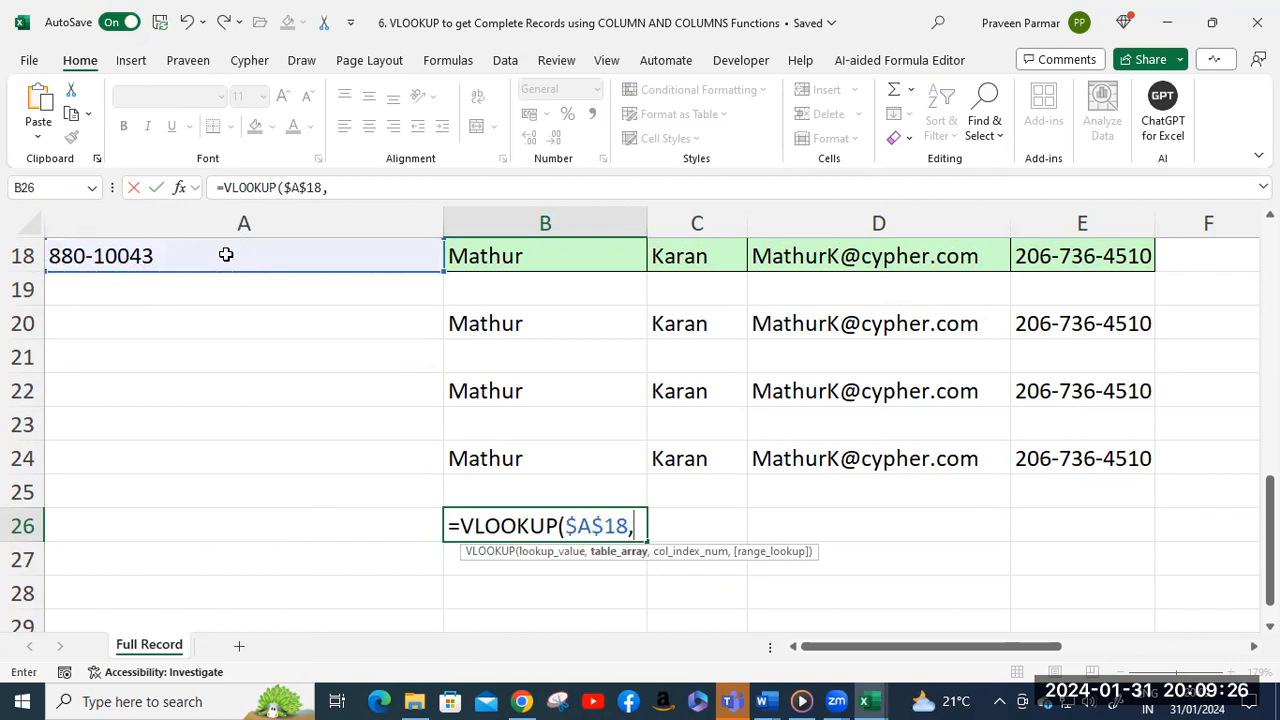
Supply the absolute range $A$4:$E$10 as the table array of the VLOOKUP formula in B26.
scroll(217, 371, "up", 6)
left_click(217, 389)
scroll(1040, 500, "down", 2)
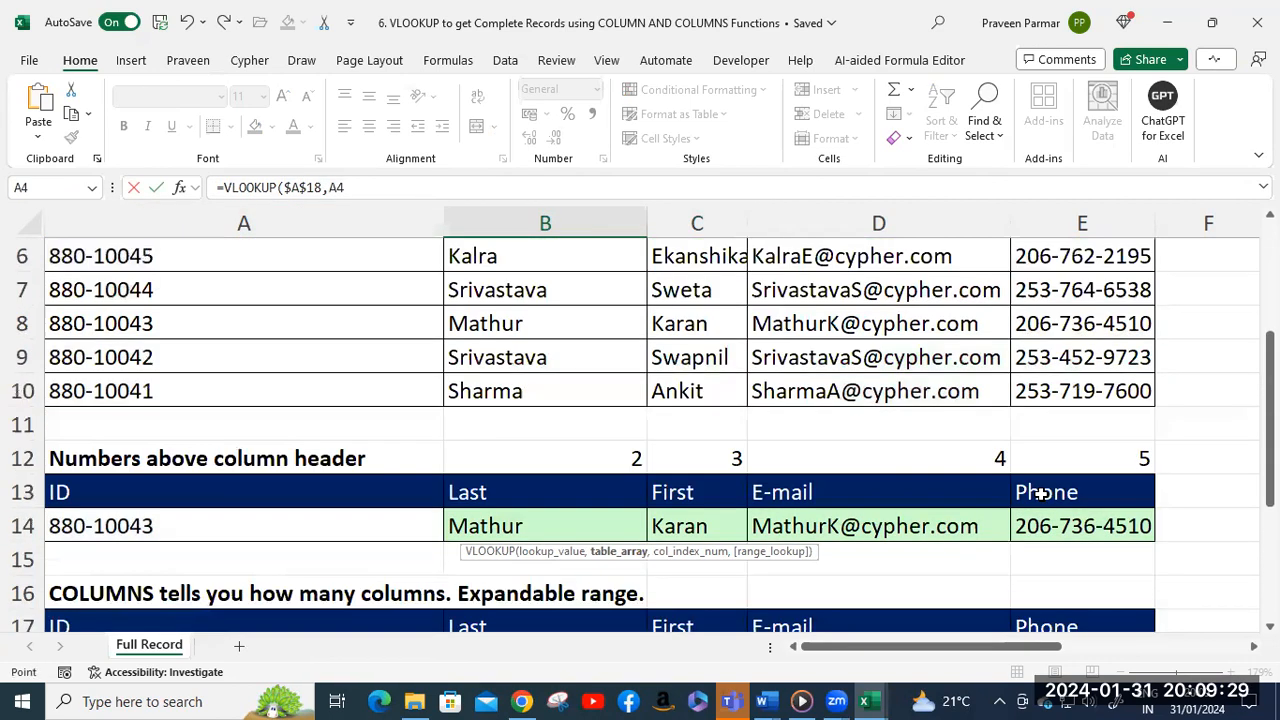
left_click(1050, 391, "shift")
key("F4")
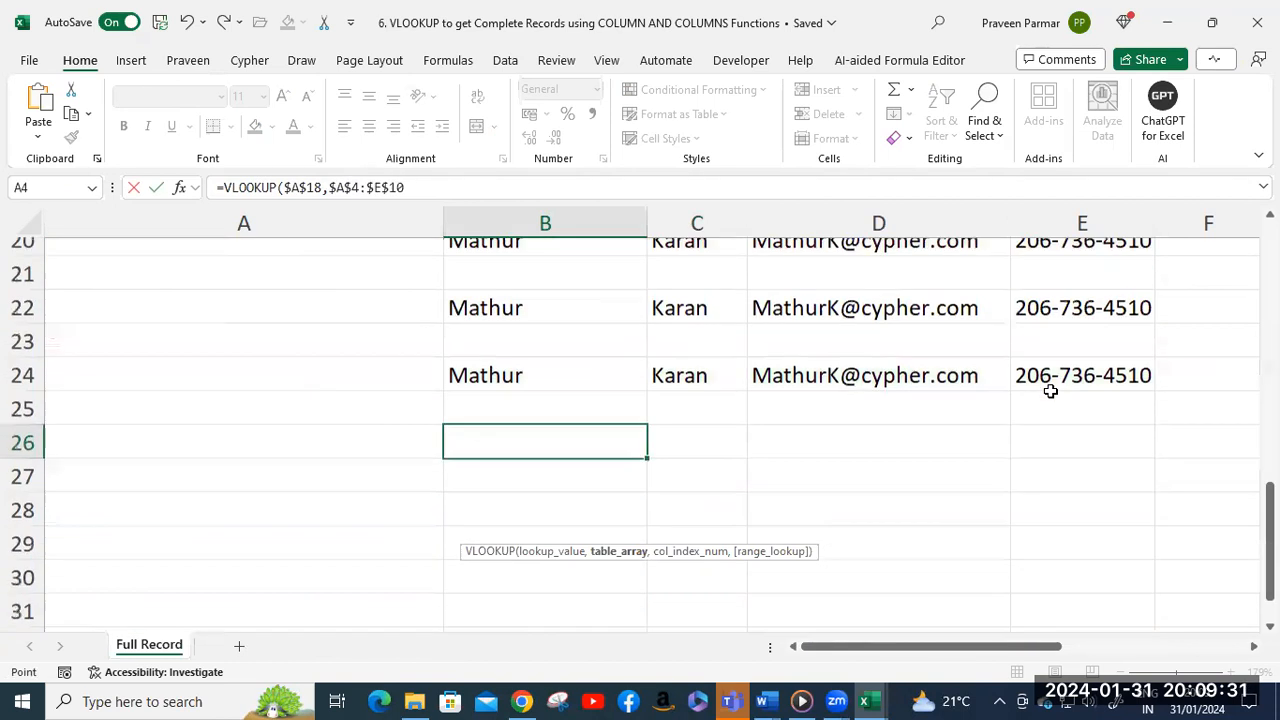
type(",")
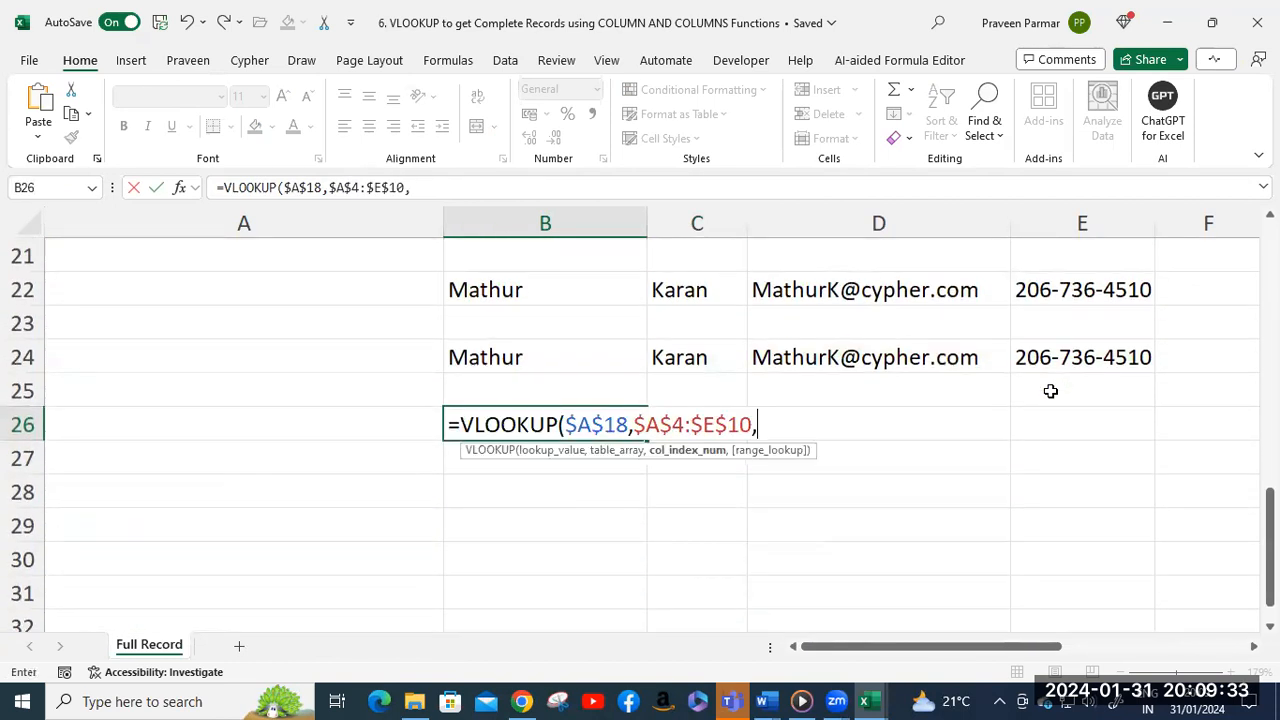
Enter COLUMNS($D$25:E25) as the column index of the B26 formula, locking only the start of the expandable range.
type("colu")
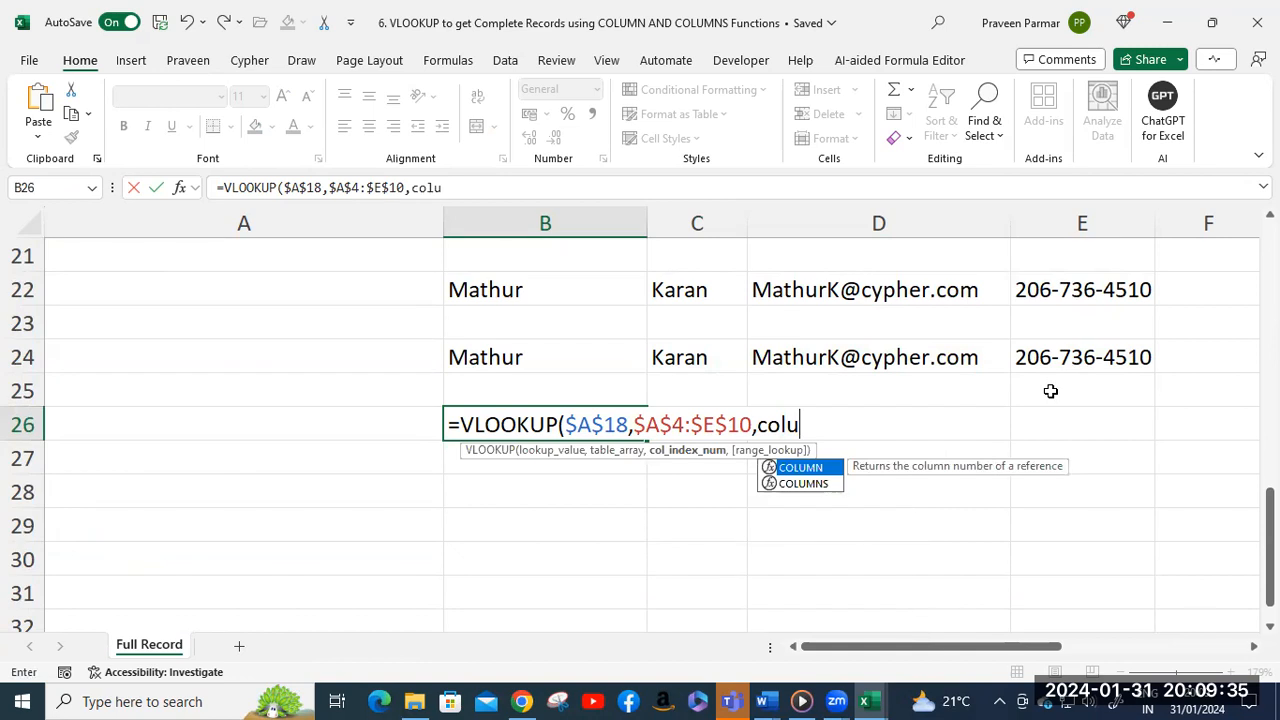
key("Down")
key("Tab")
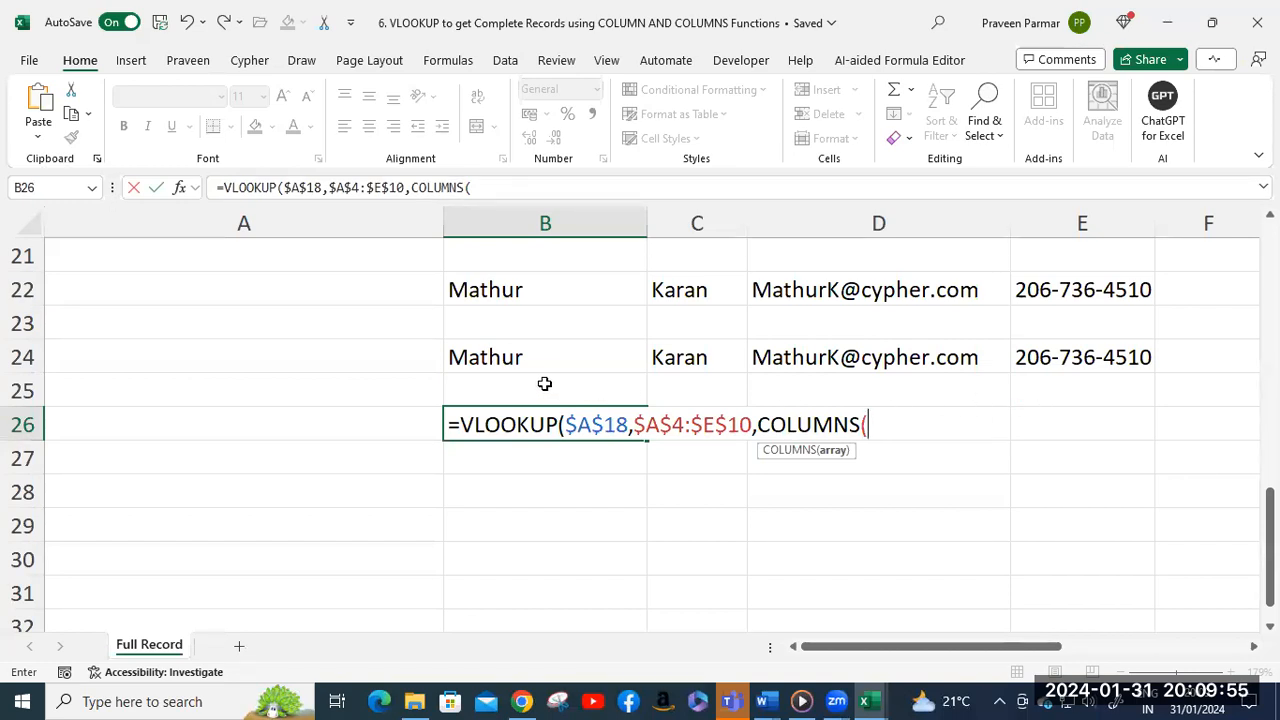
left_click(780, 389)
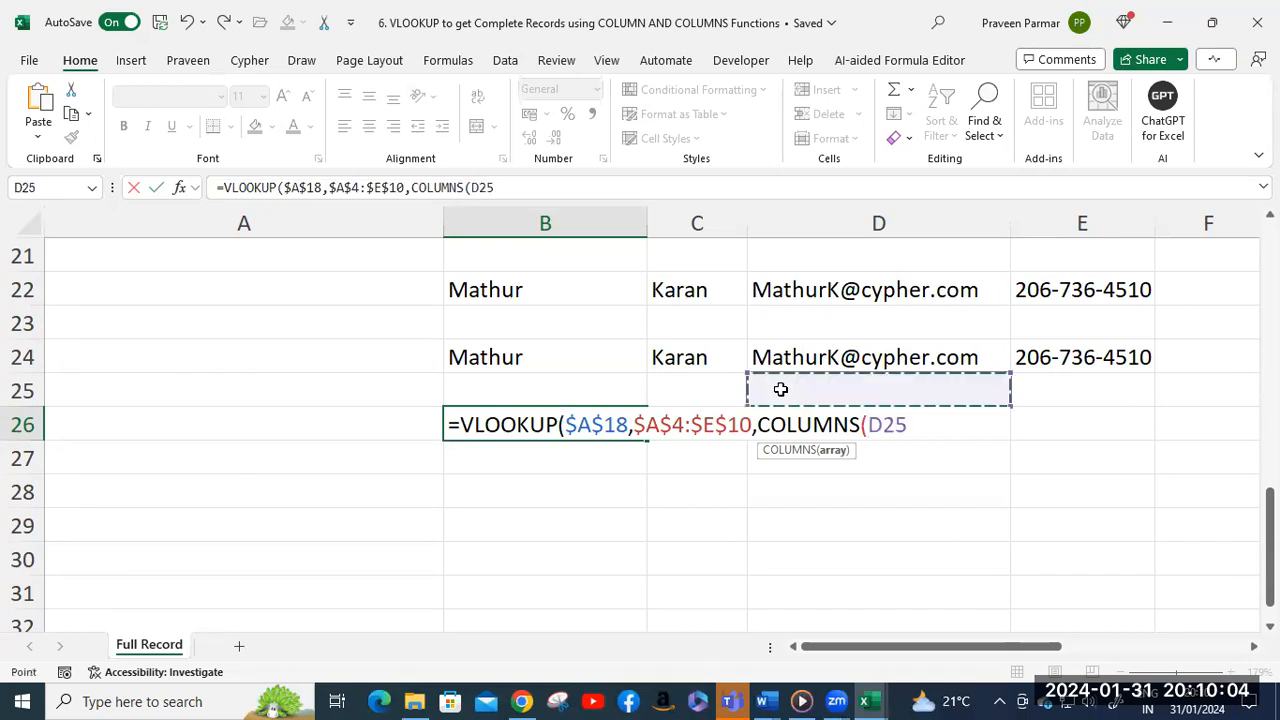
left_click(1063, 397, "shift")
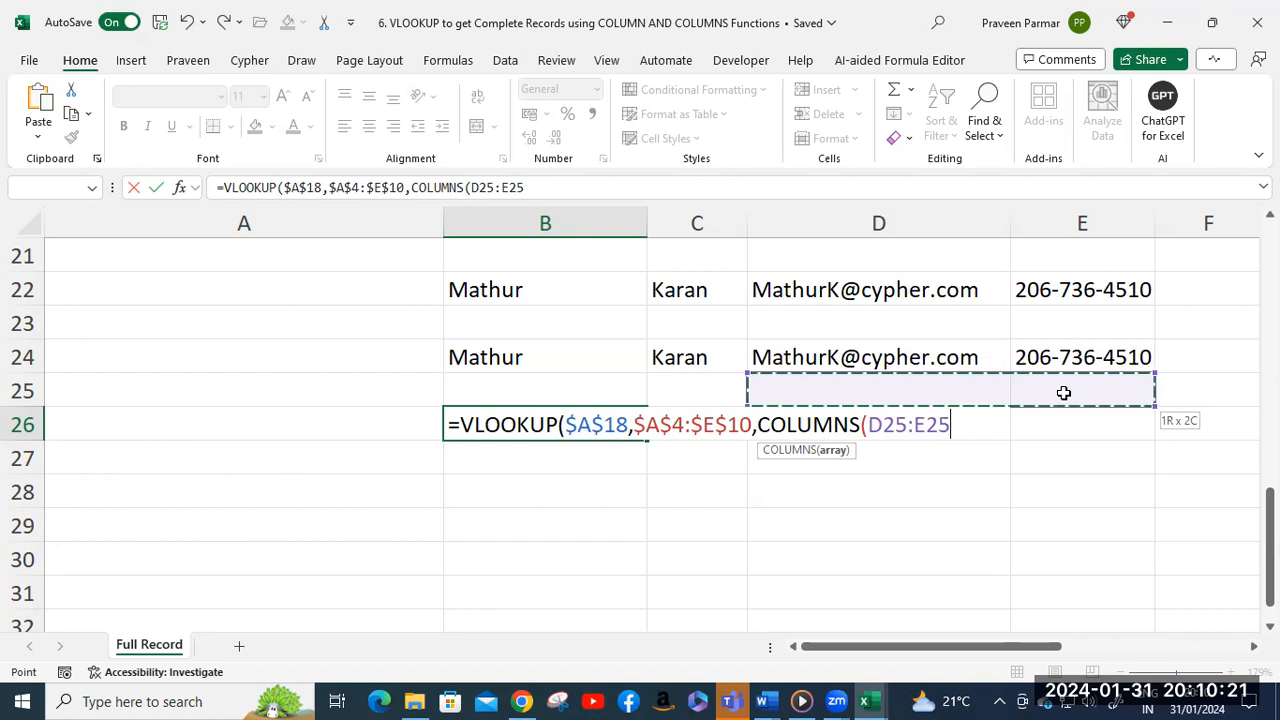
key("F2")
left_click_drag(907, 424, 872, 427)
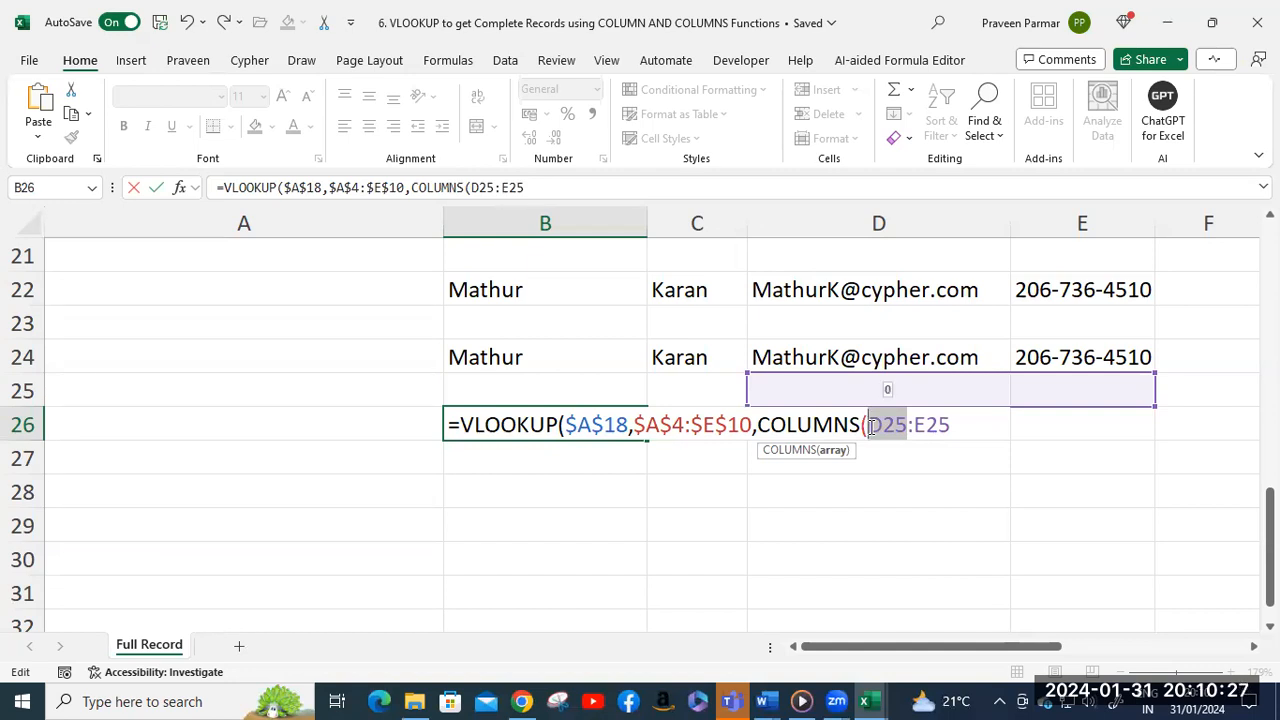
key("F4")
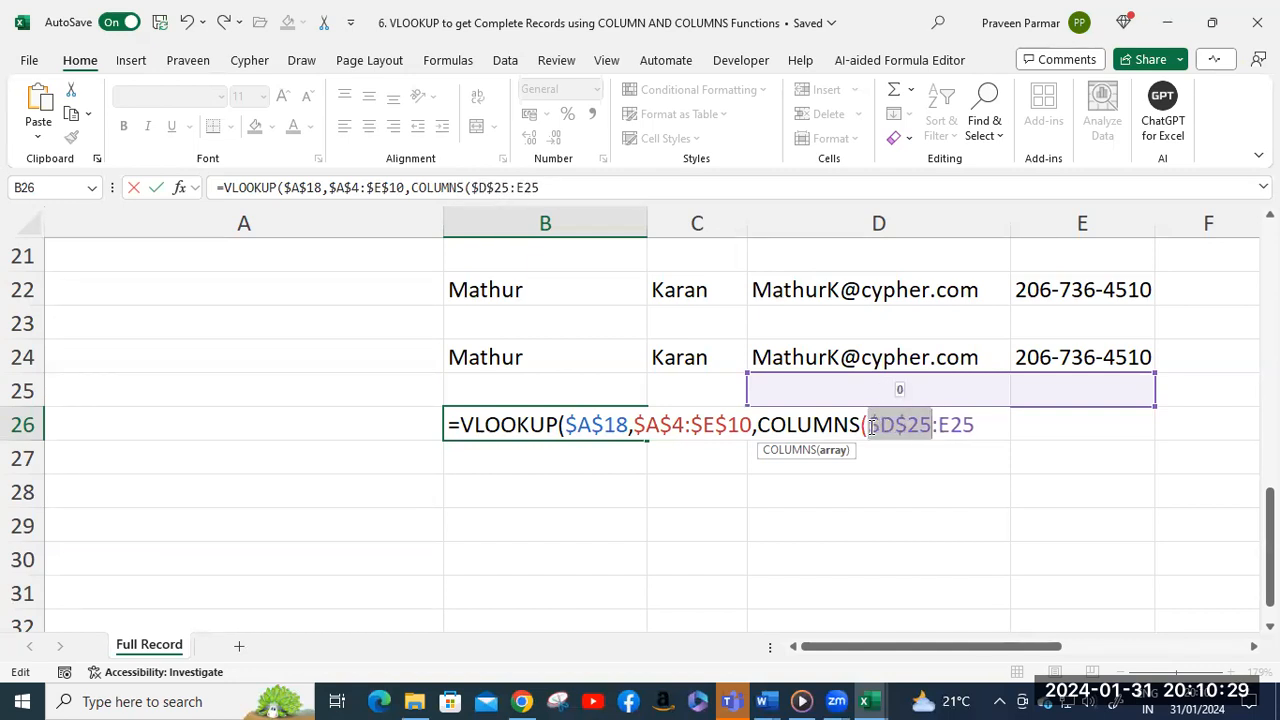
left_click(1022, 424)
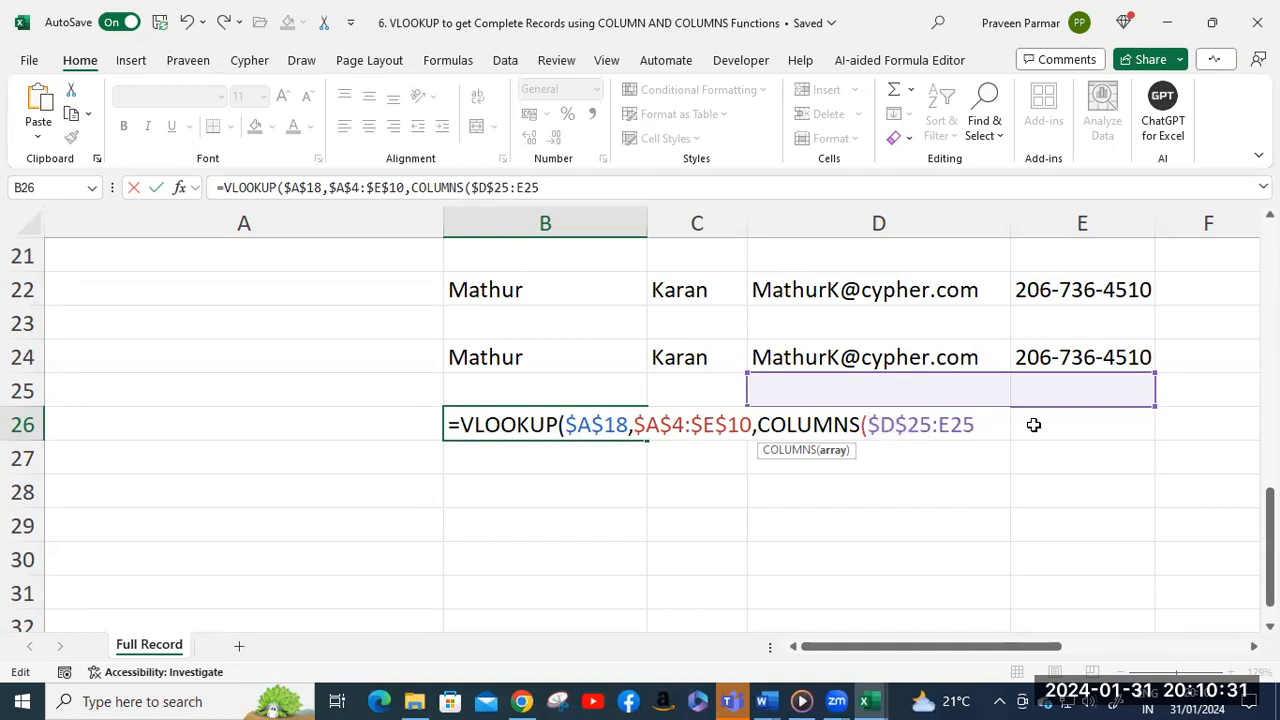
type(")")
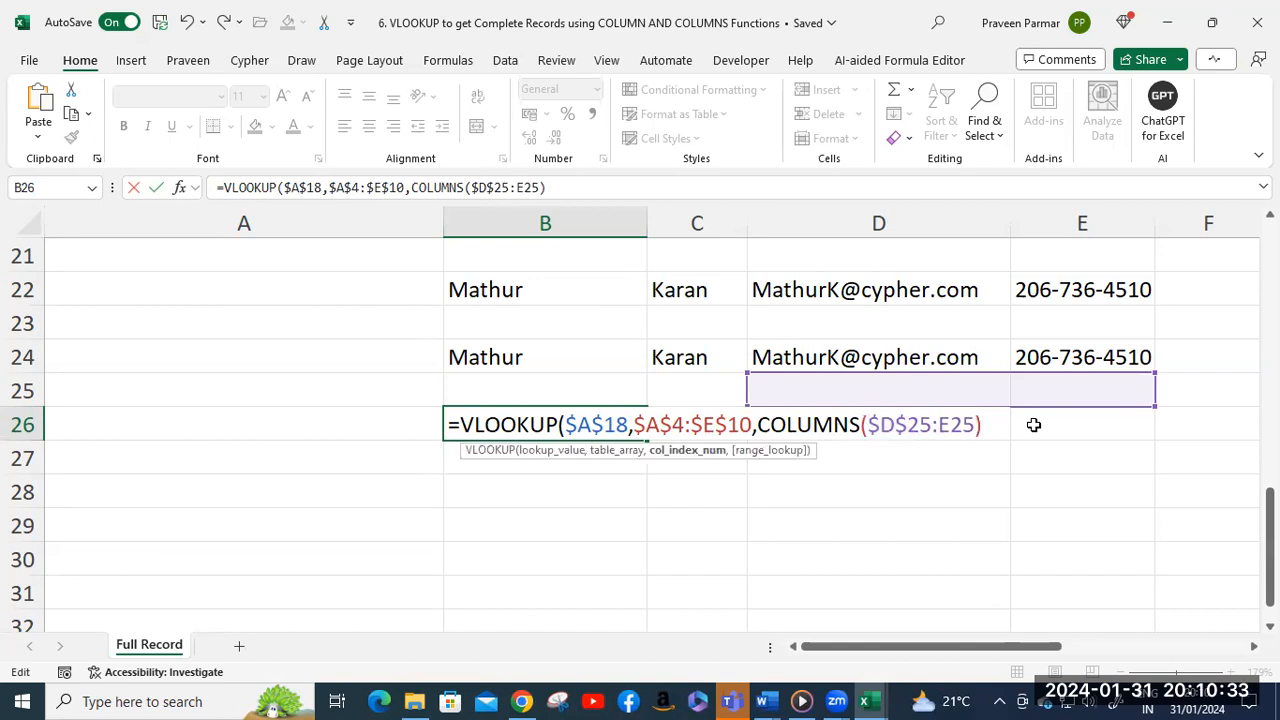
Complete the B26 formula with 0 for an exact match and fill it across to E26.
type(",0")
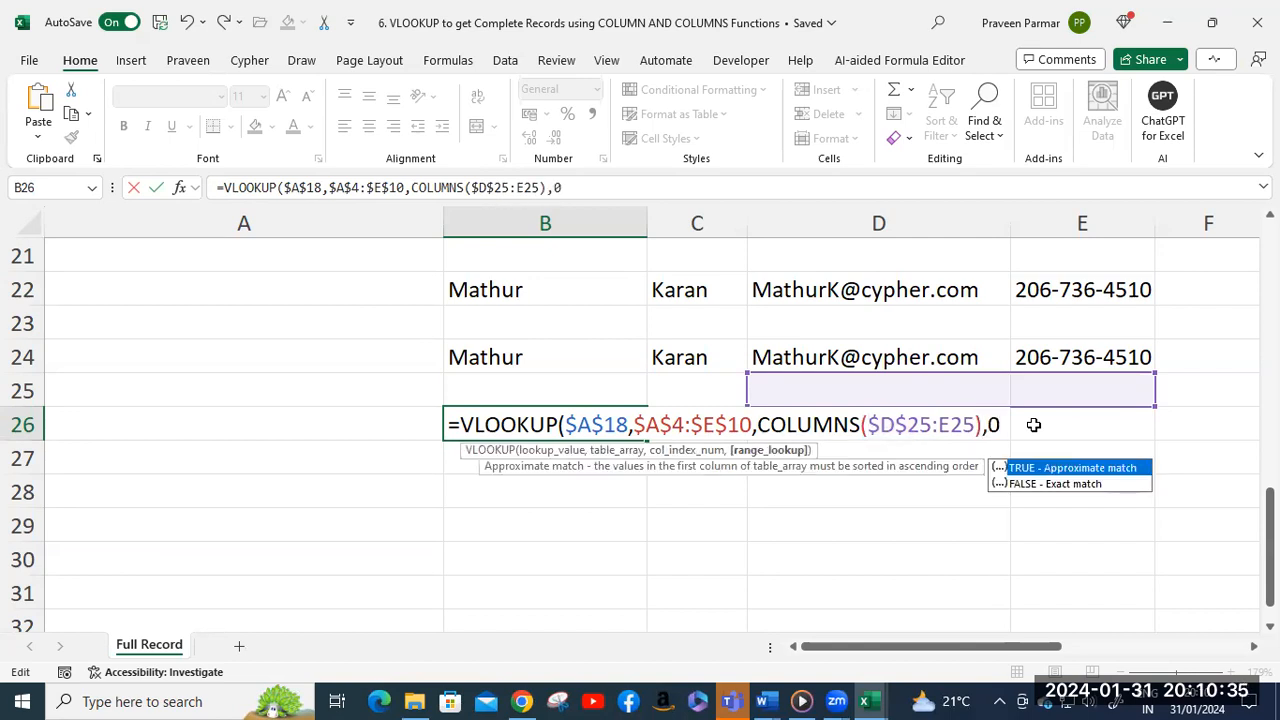
type(")")
key("Return")
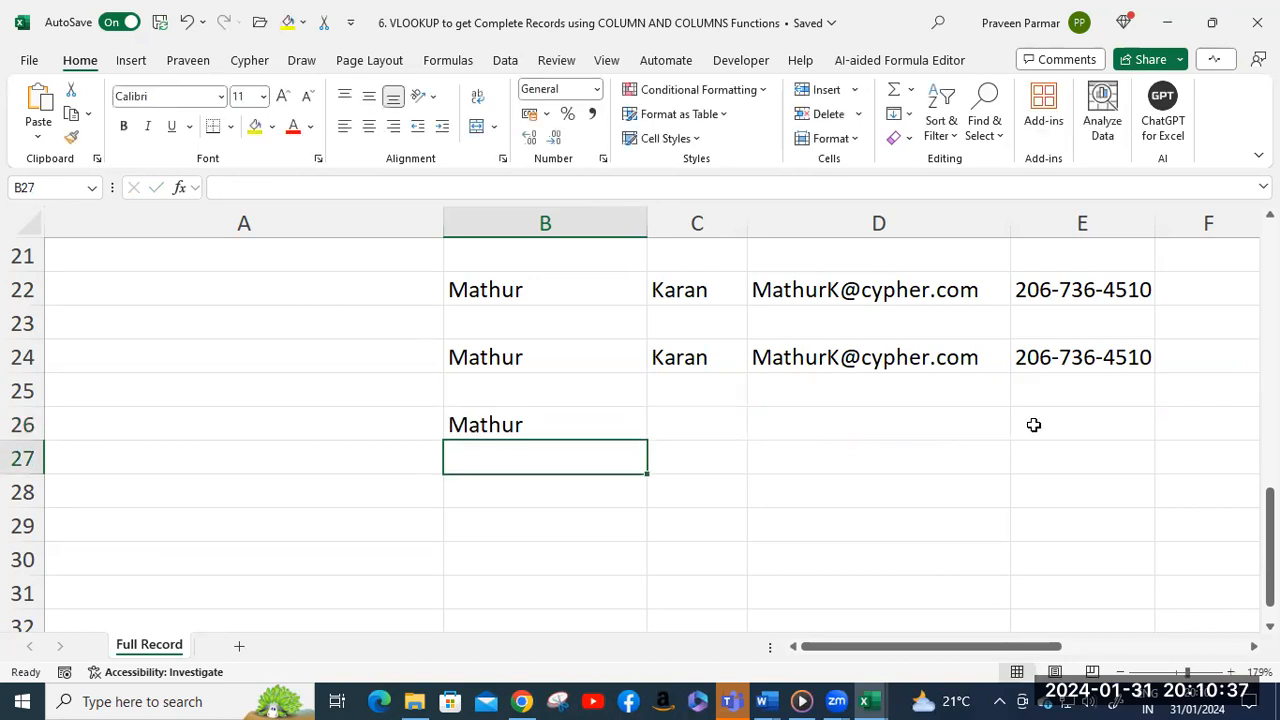
left_click(600, 426)
left_click_drag(651, 437, 930, 445)
left_click(576, 427)
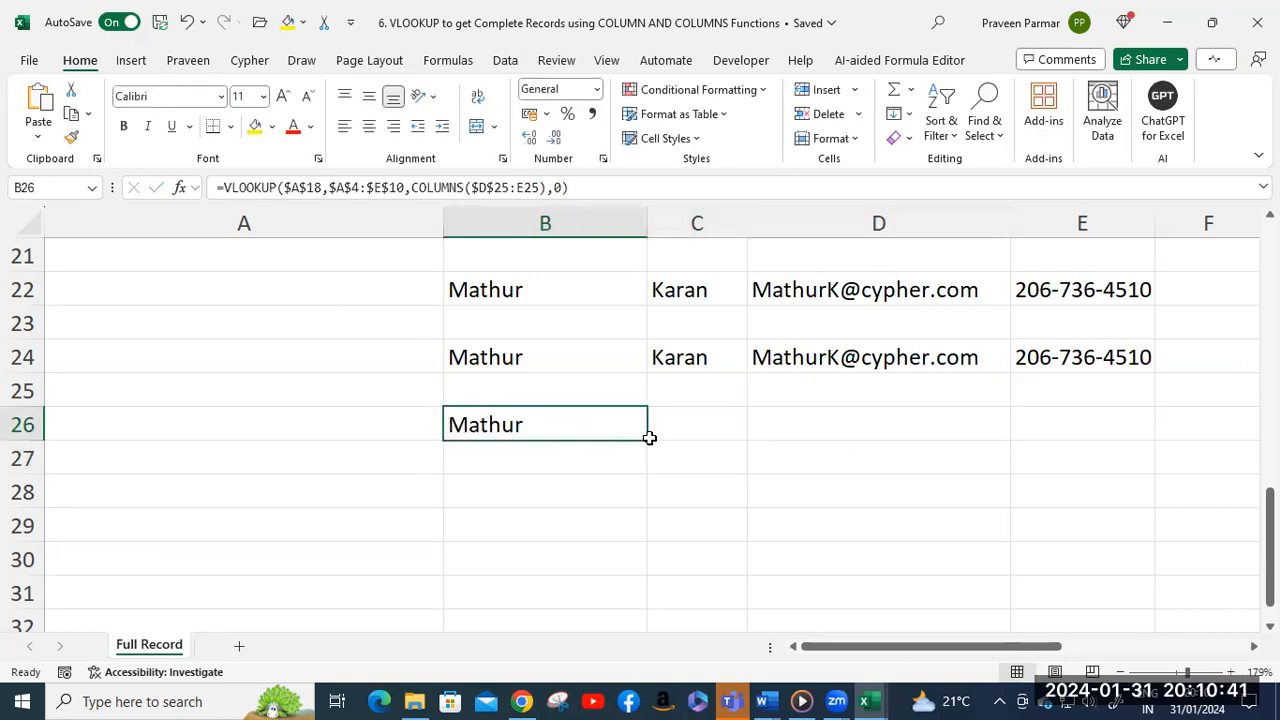
left_click_drag(648, 439, 1135, 455)
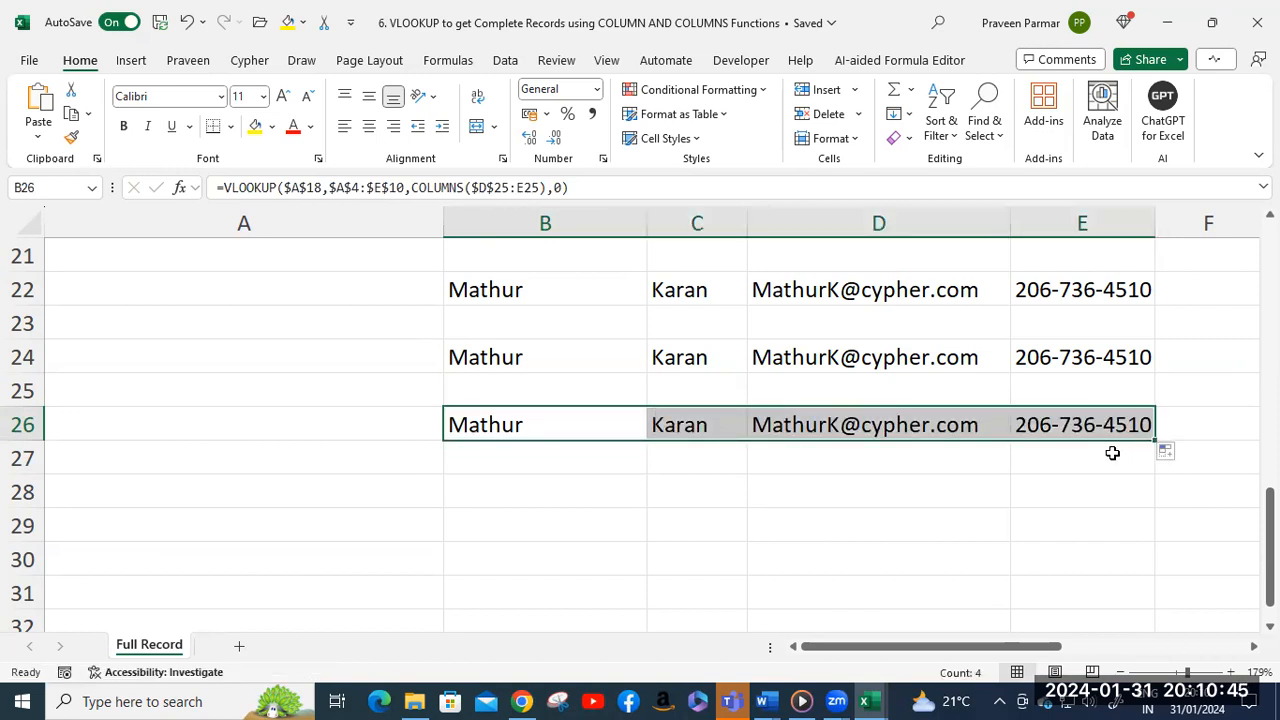
Examine the expanded range in the C26 formula and evaluate its COLUMNS part, then discard the edit.
double_click(703, 428)
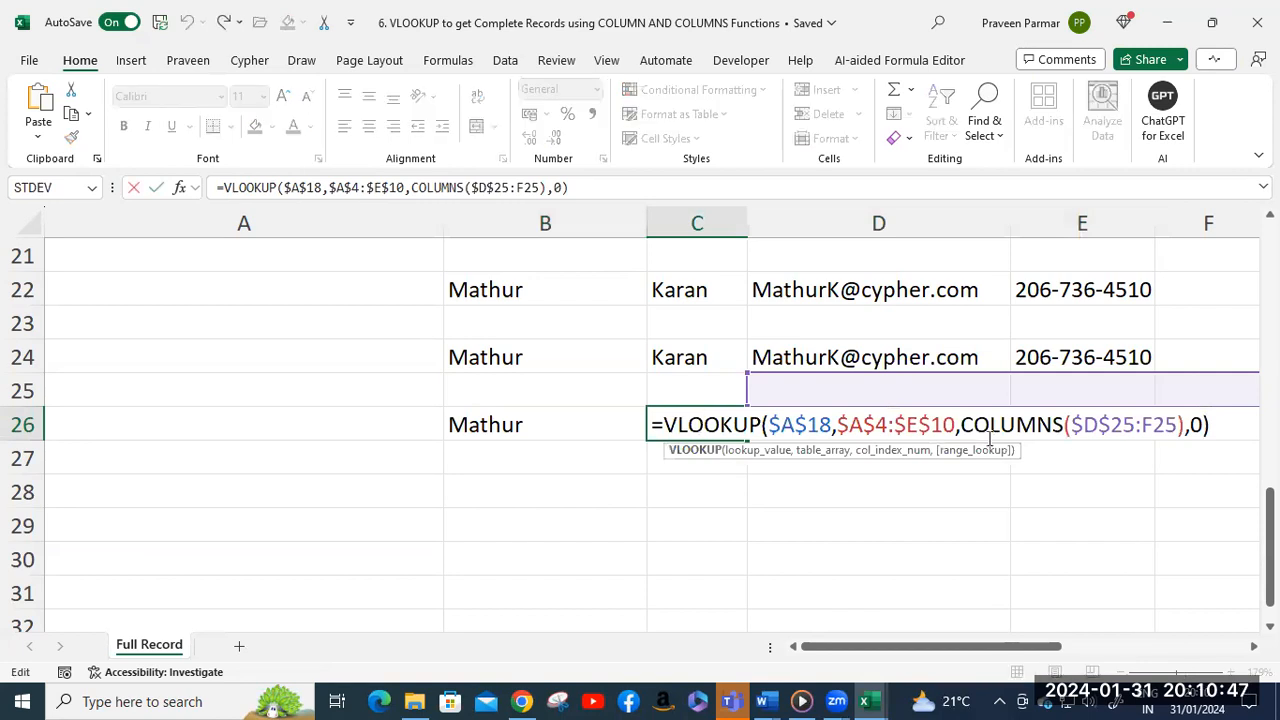
left_click_drag(1074, 426, 1136, 426)
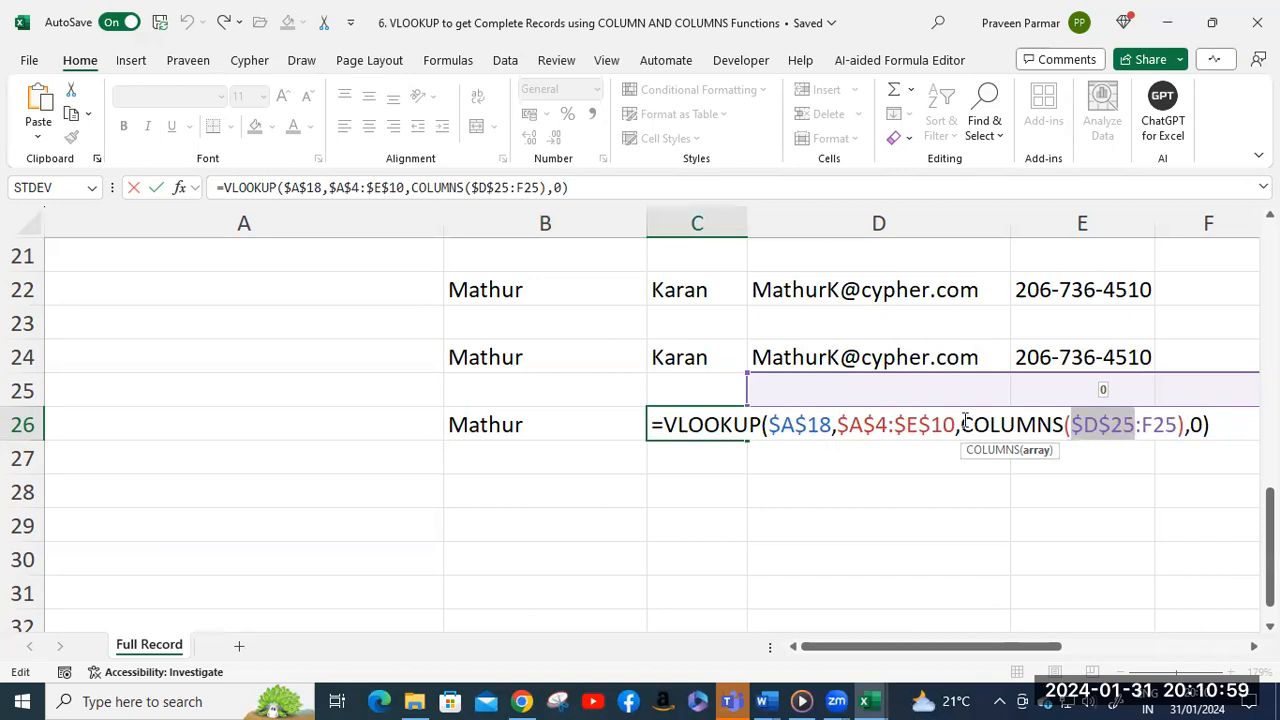
left_click(1142, 424)
left_click(1186, 424, "shift")
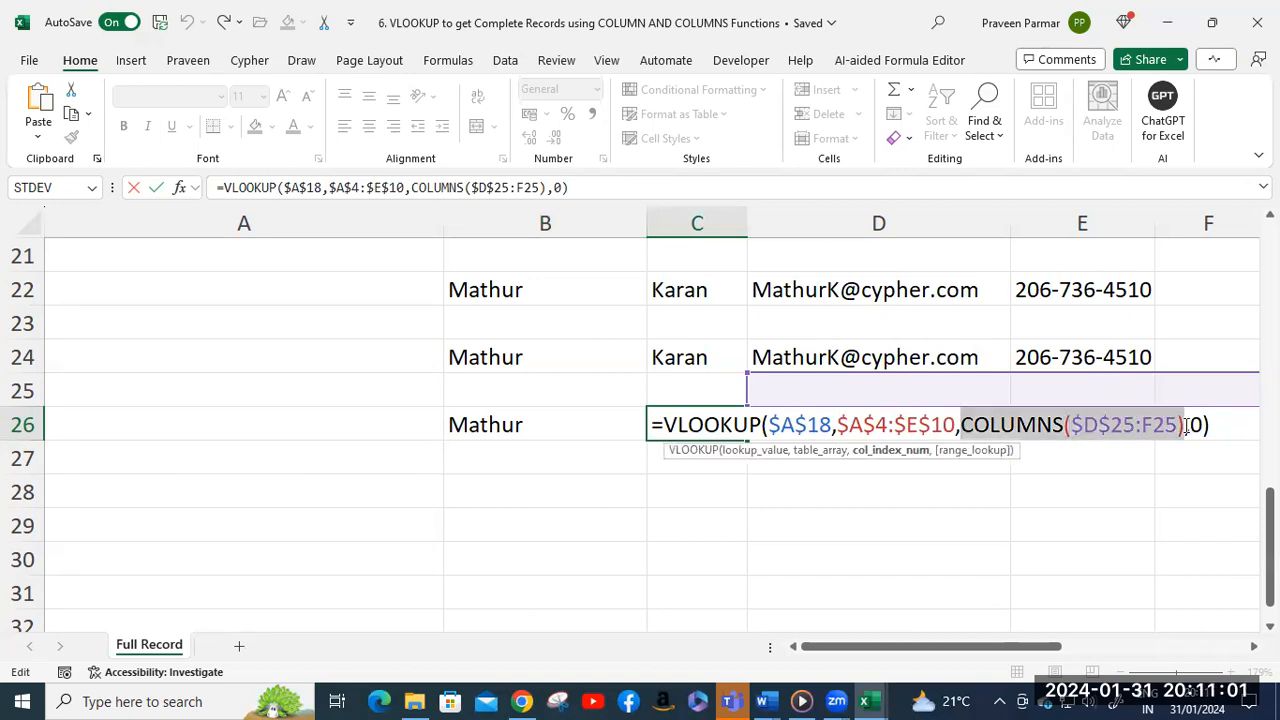
key("F9")
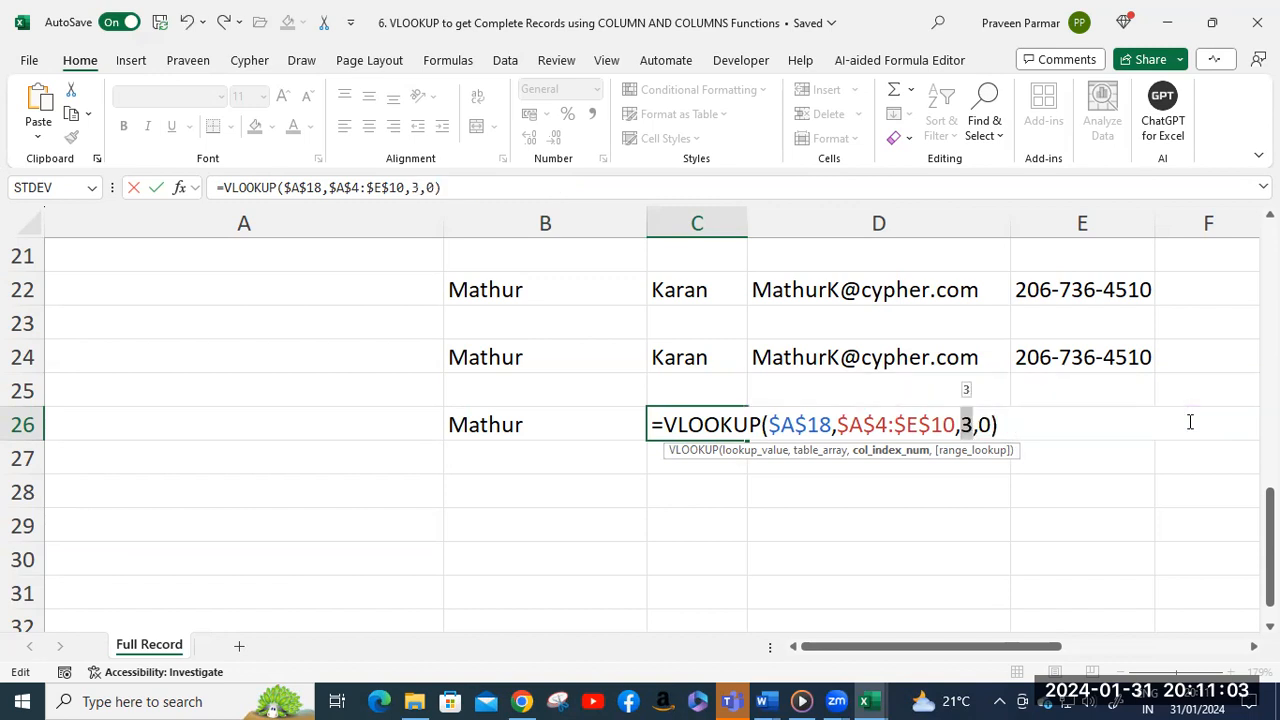
key("ctrl+z")
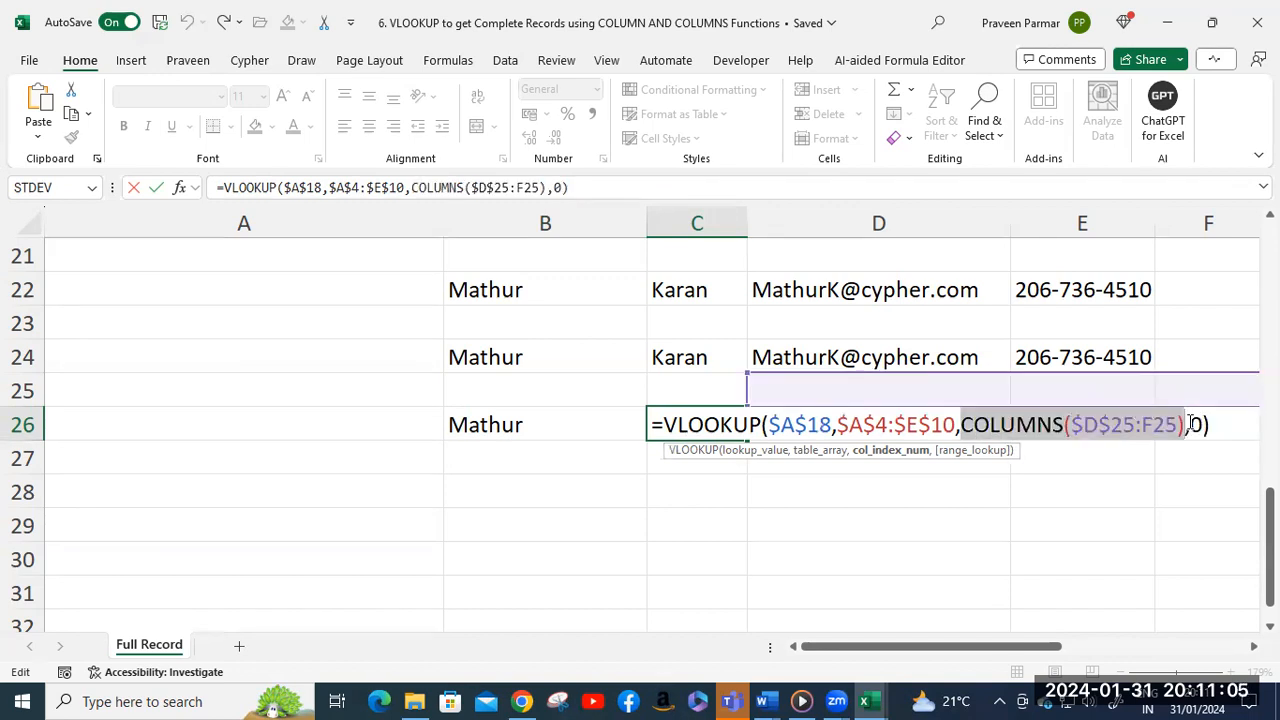
left_click(1142, 458)
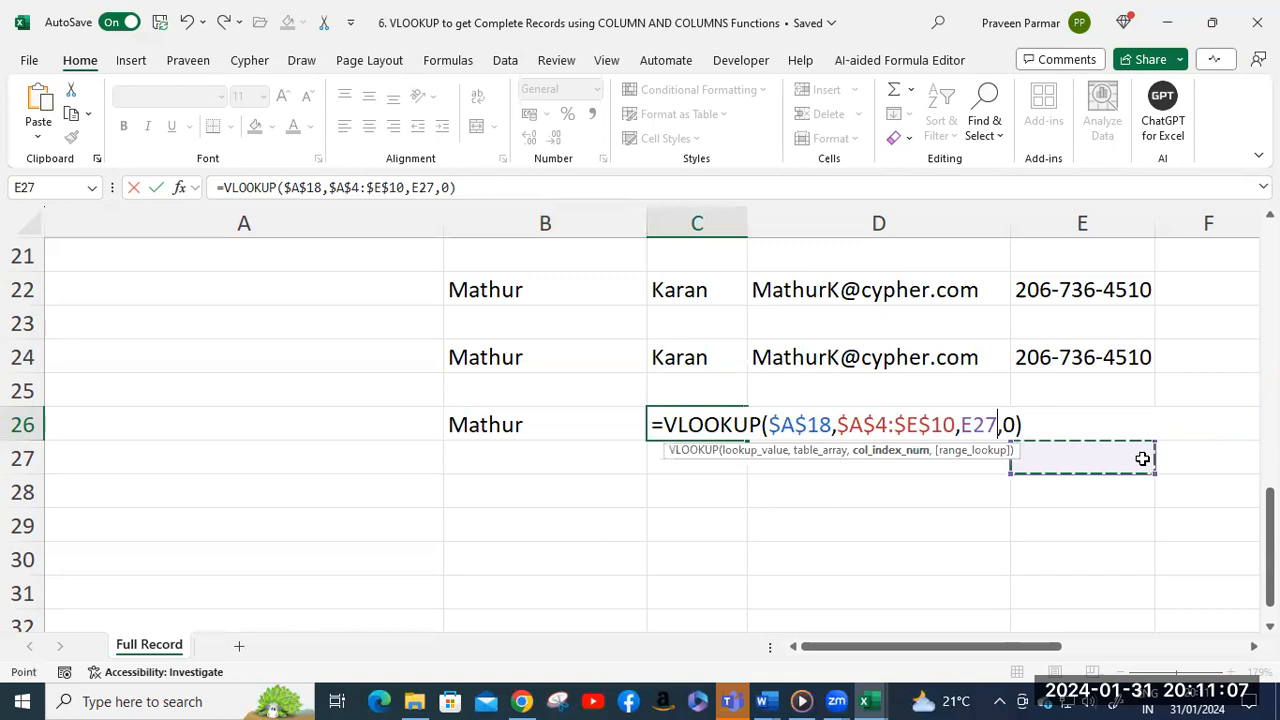
key("ctrl+z")
key("Escape")
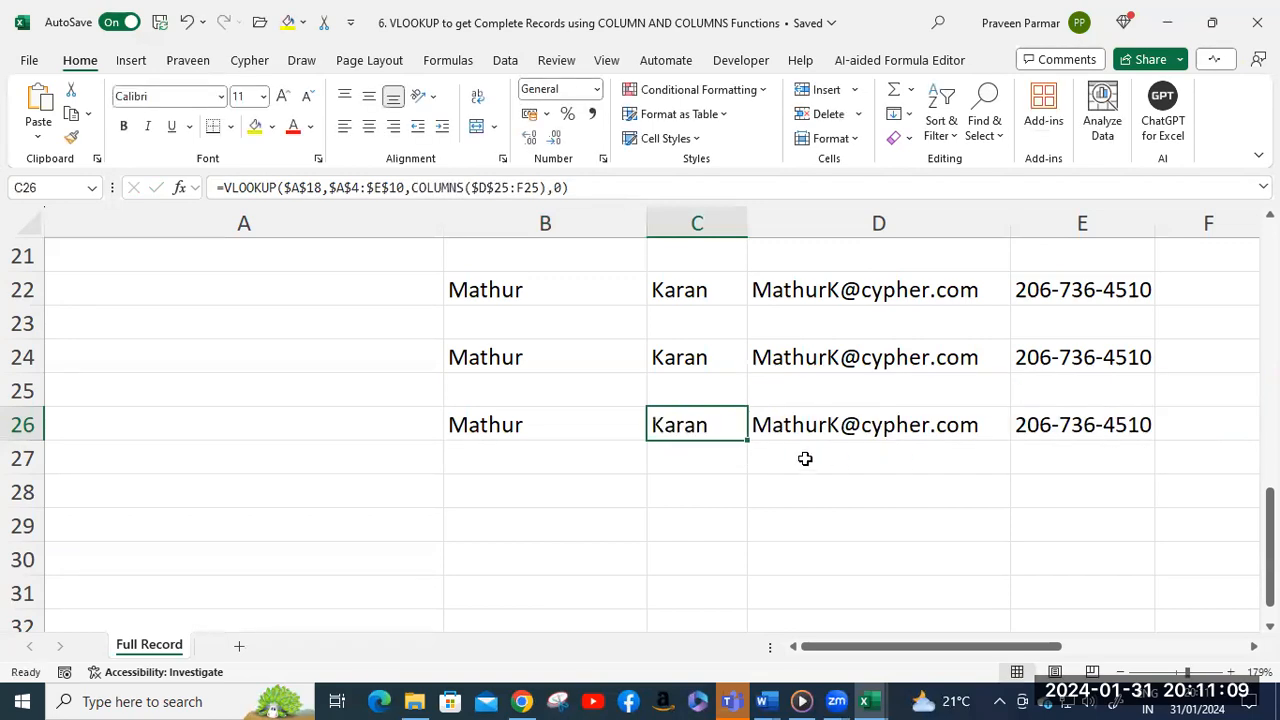
Evaluate the COLUMNS part of the B26 formula to check its column index, and discard the edit.
double_click(549, 423)
left_click_drag(757, 424, 983, 424)
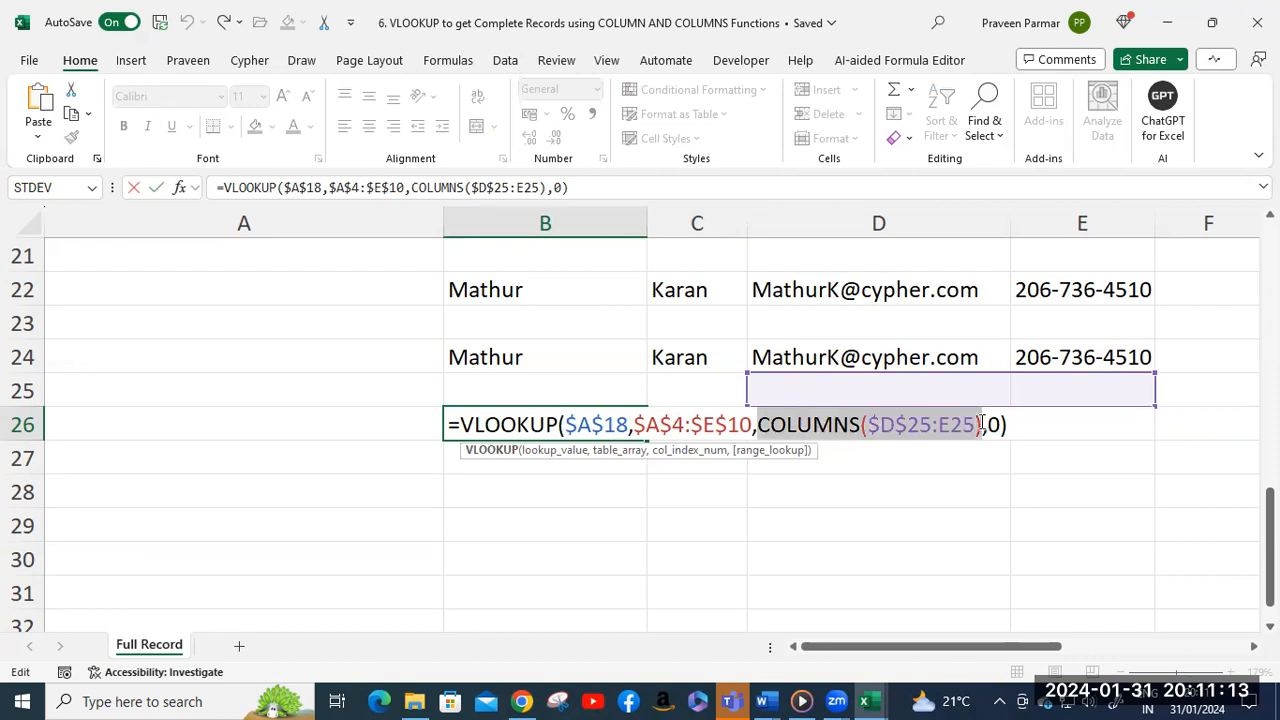
type("2")
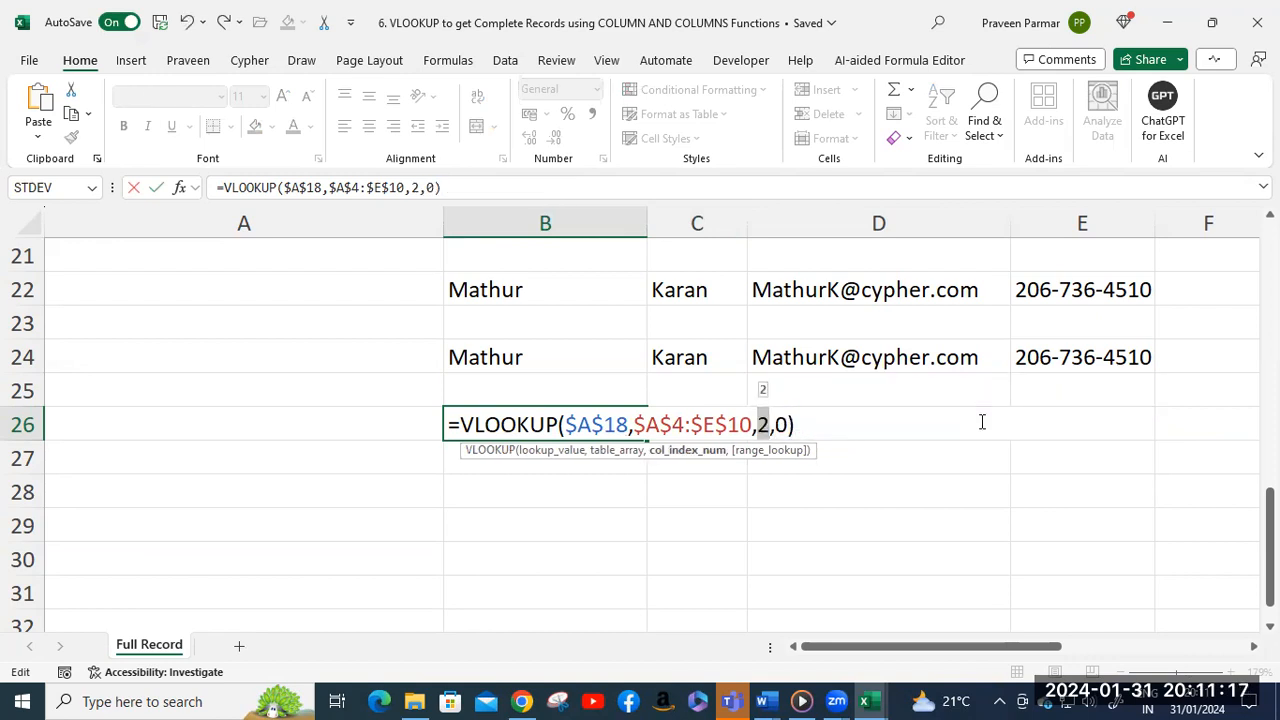
key("Escape")
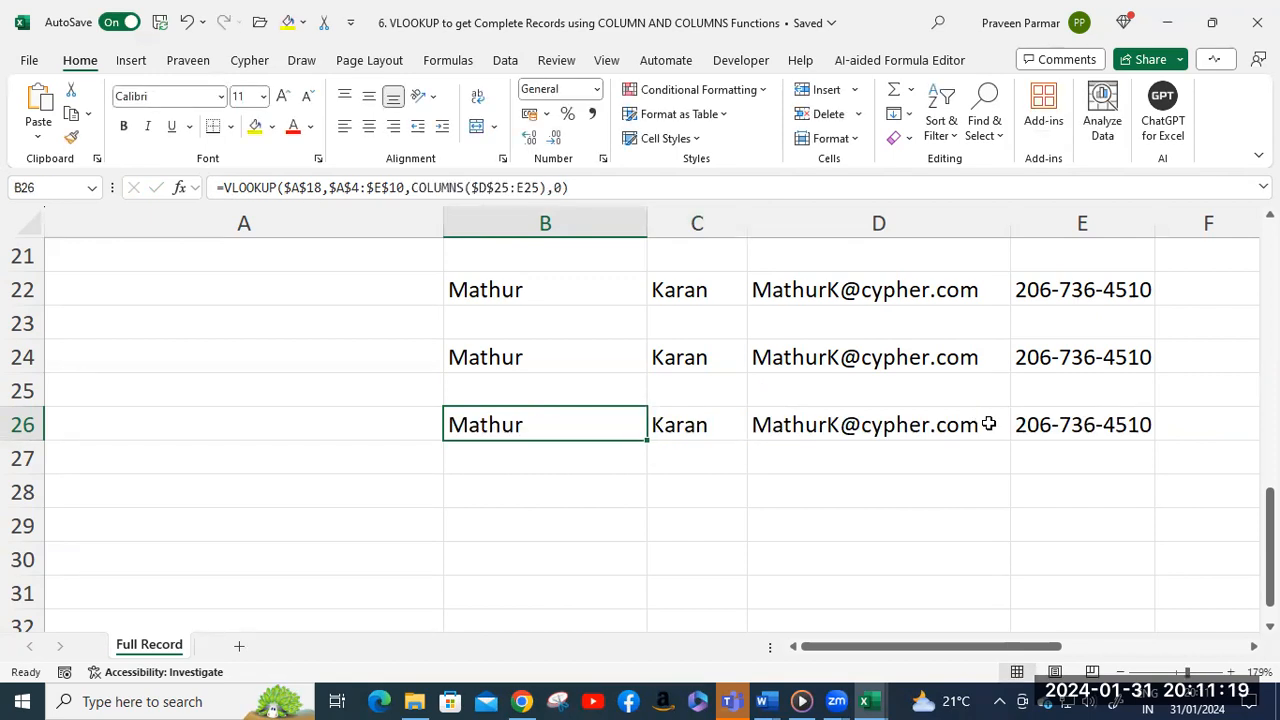
Evaluate the COLUMNS part of the formula copied to E26 to check its column index, and discard the edit.
left_click(1076, 426)
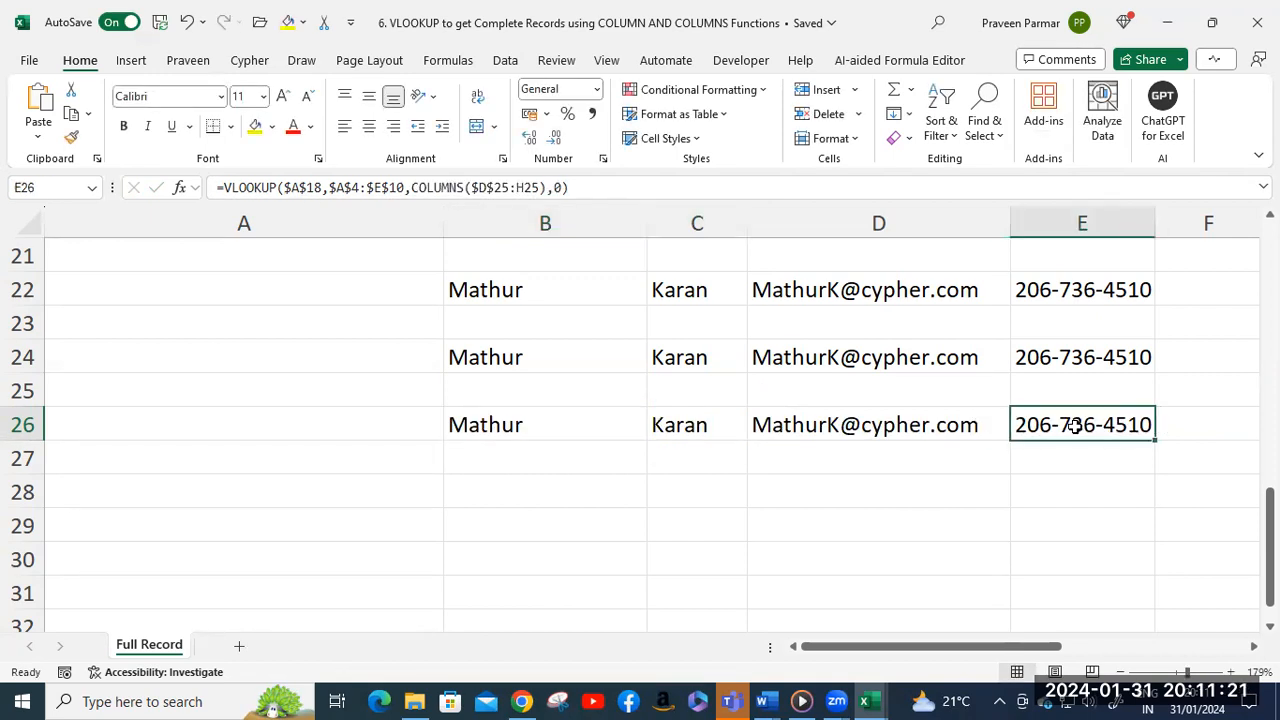
double_click(1076, 426)
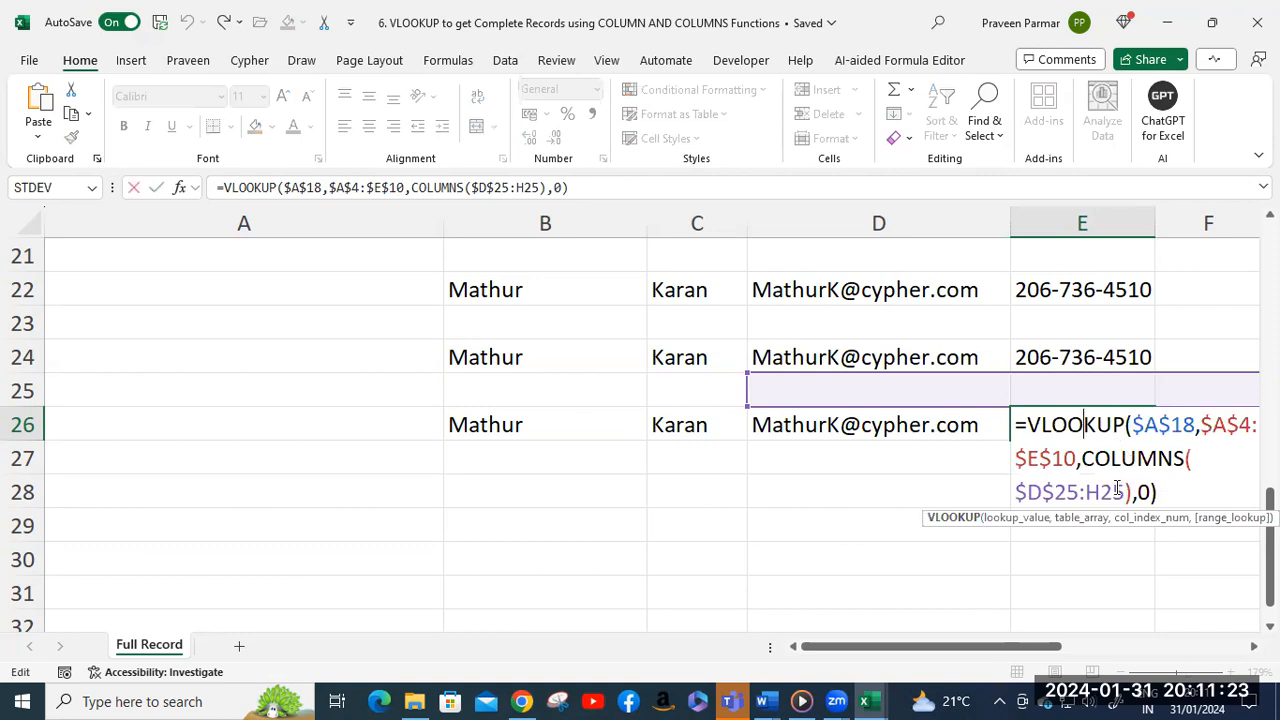
left_click(1082, 458)
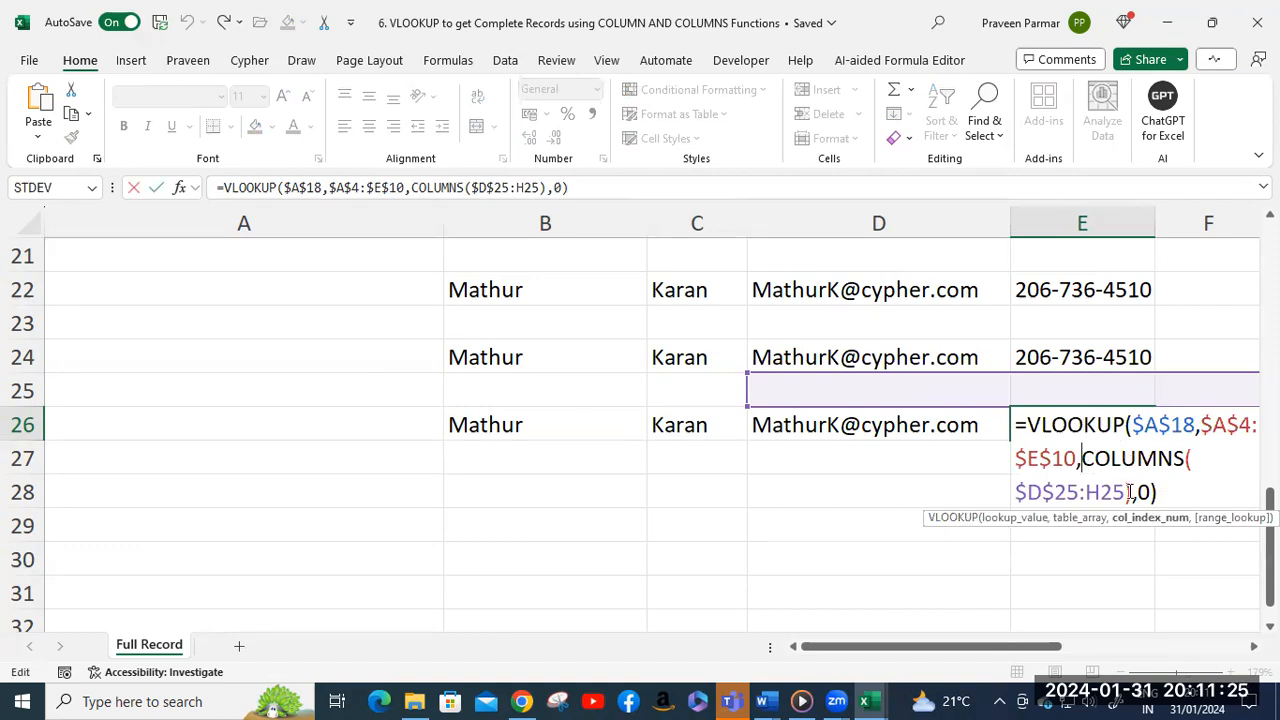
left_click(1130, 492, "shift")
key("F9")
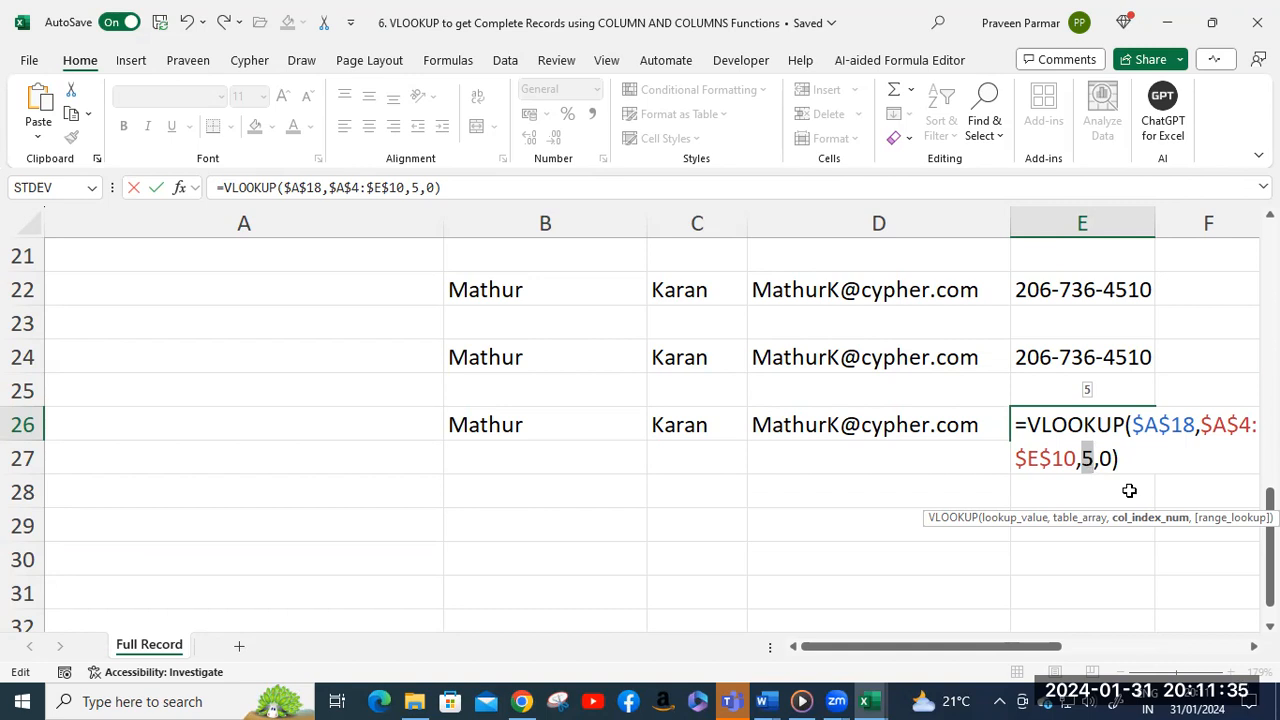
key("Escape")
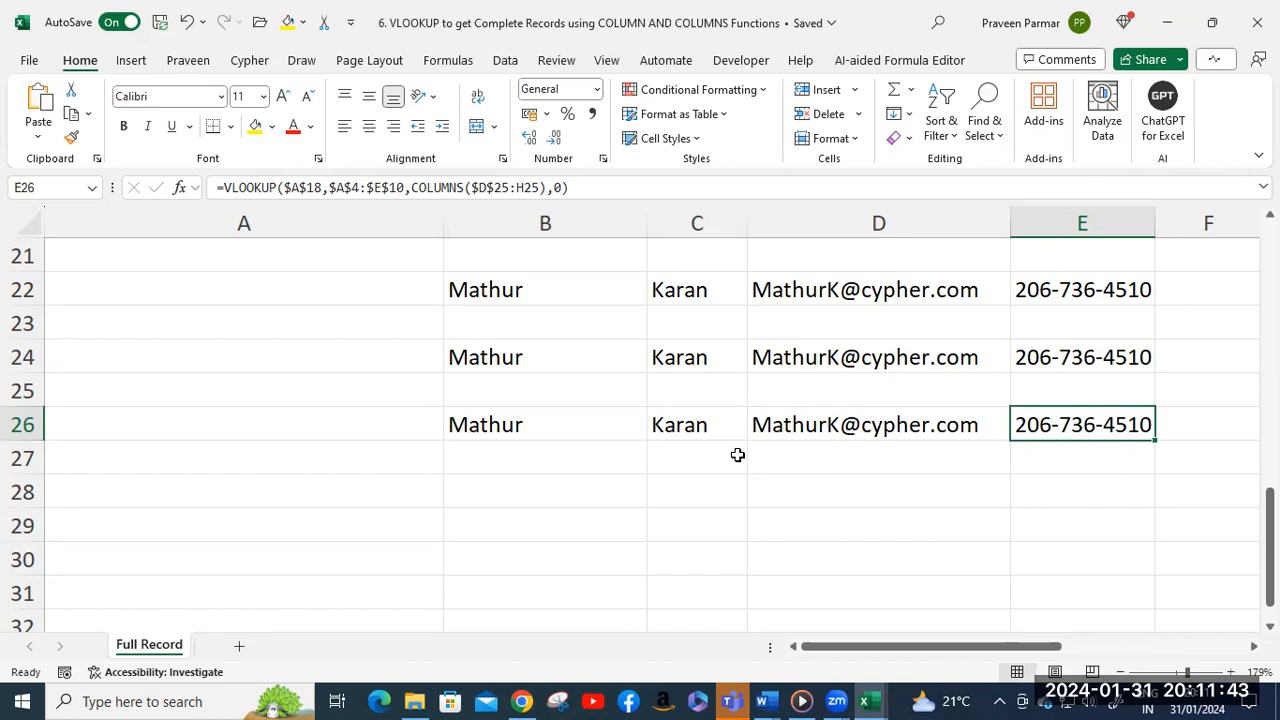
Compare how the B22 formula with COLUMN and the B26 formula with COLUMNS supply the column index, leaving both formulas as they are.
left_click(572, 287)
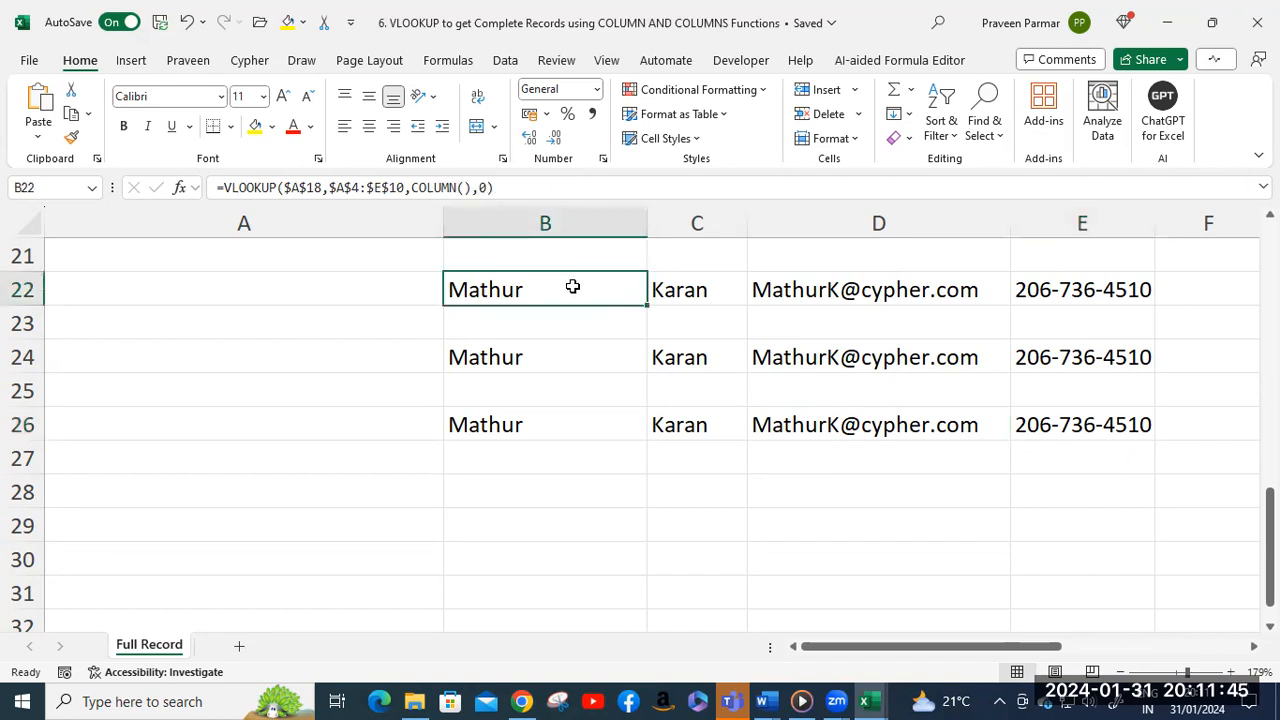
double_click(572, 287)
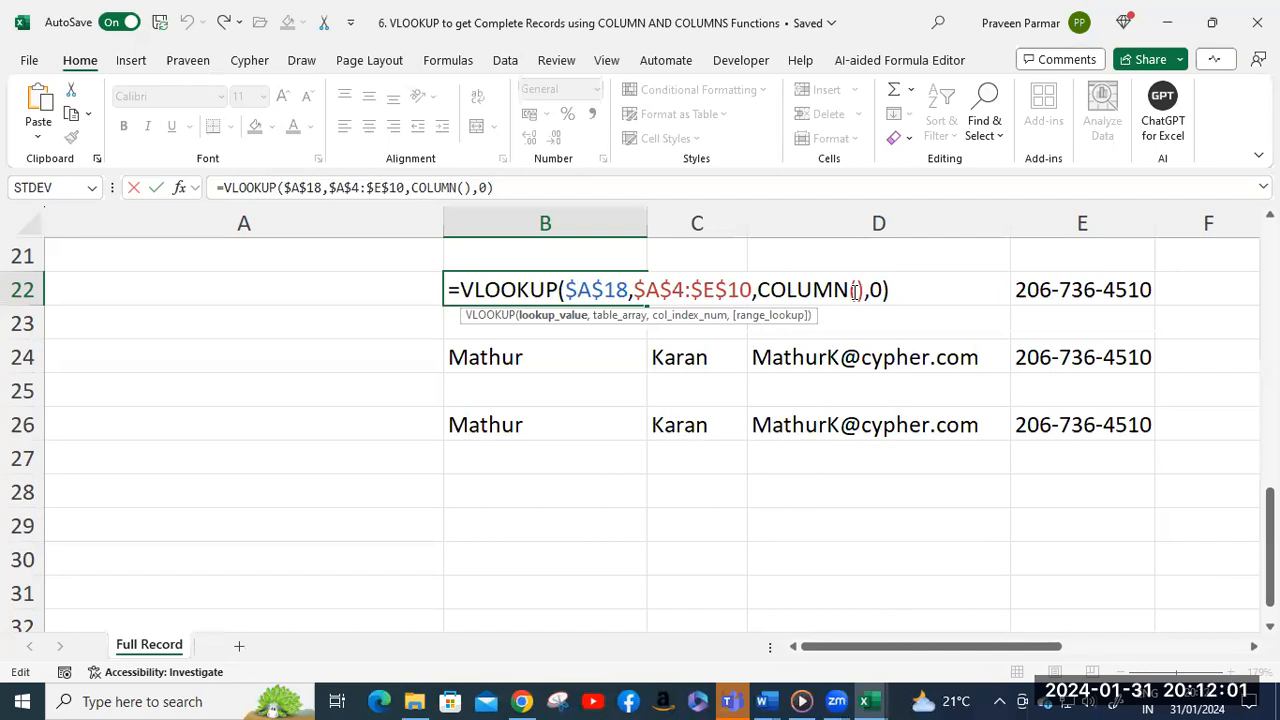
scroll(851, 292, "up", 2)
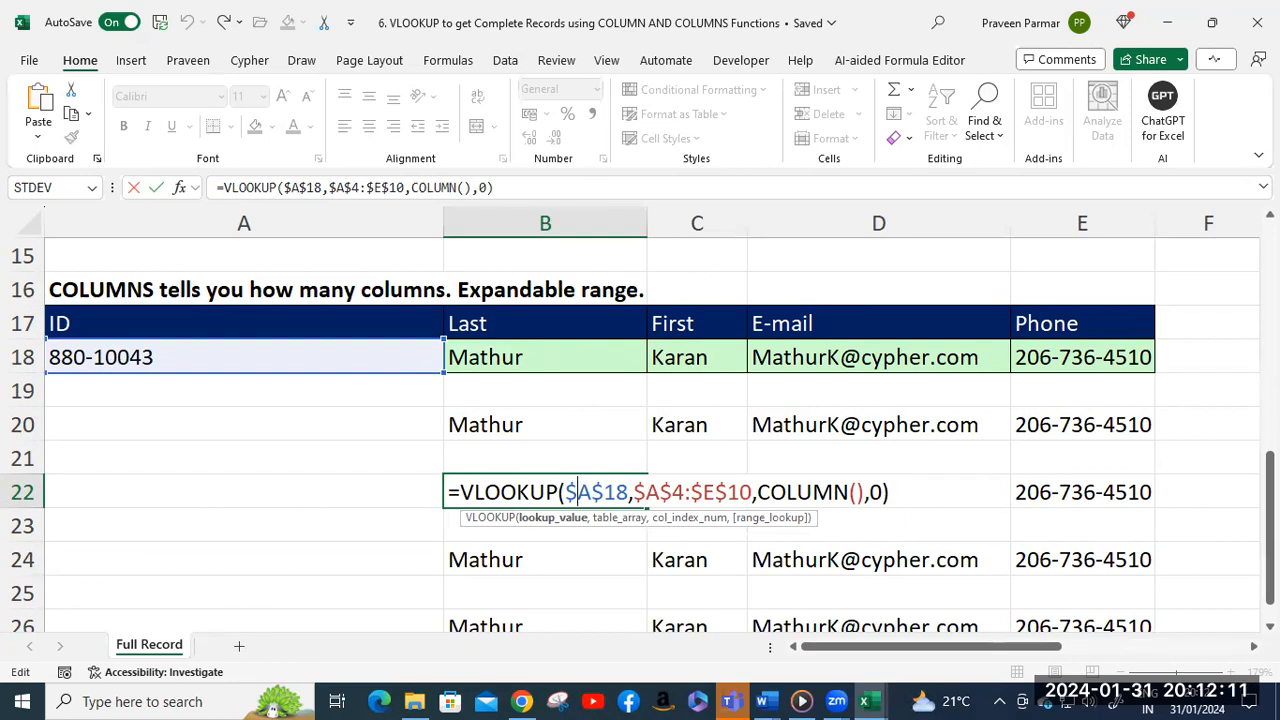
left_click(856, 492)
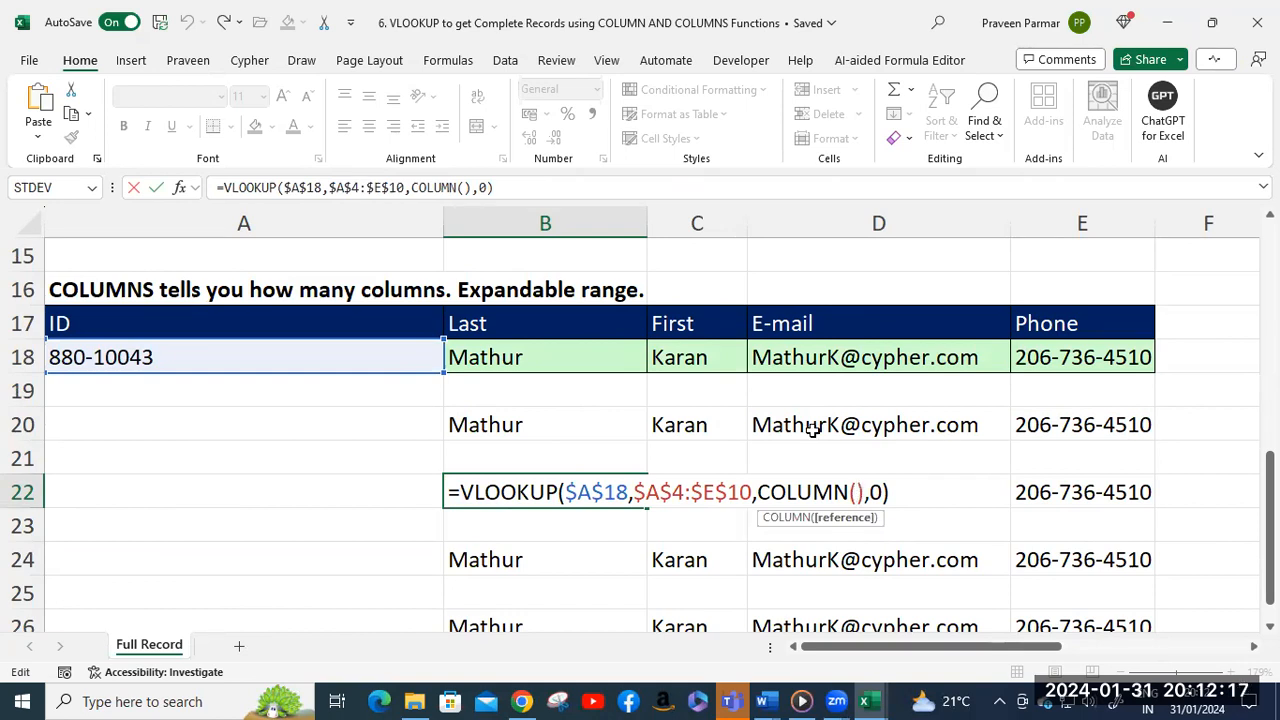
scroll(672, 300, "up", 3)
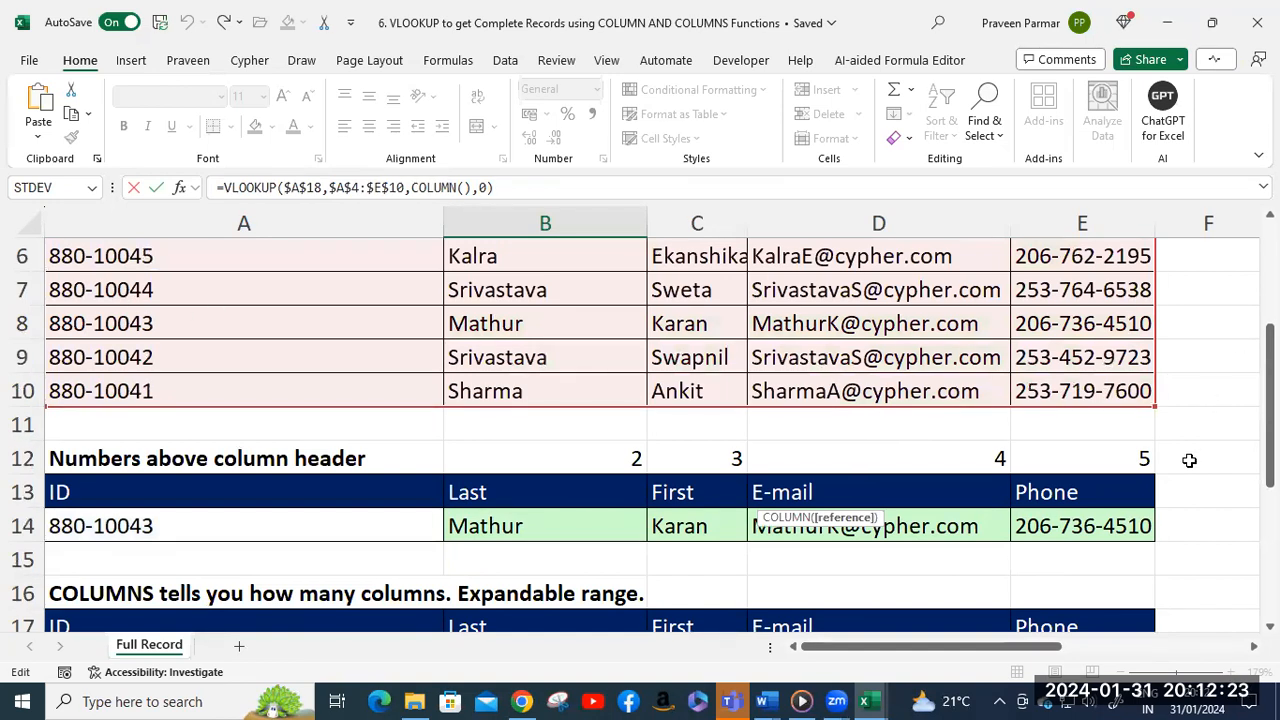
scroll(1189, 460, "down", 3)
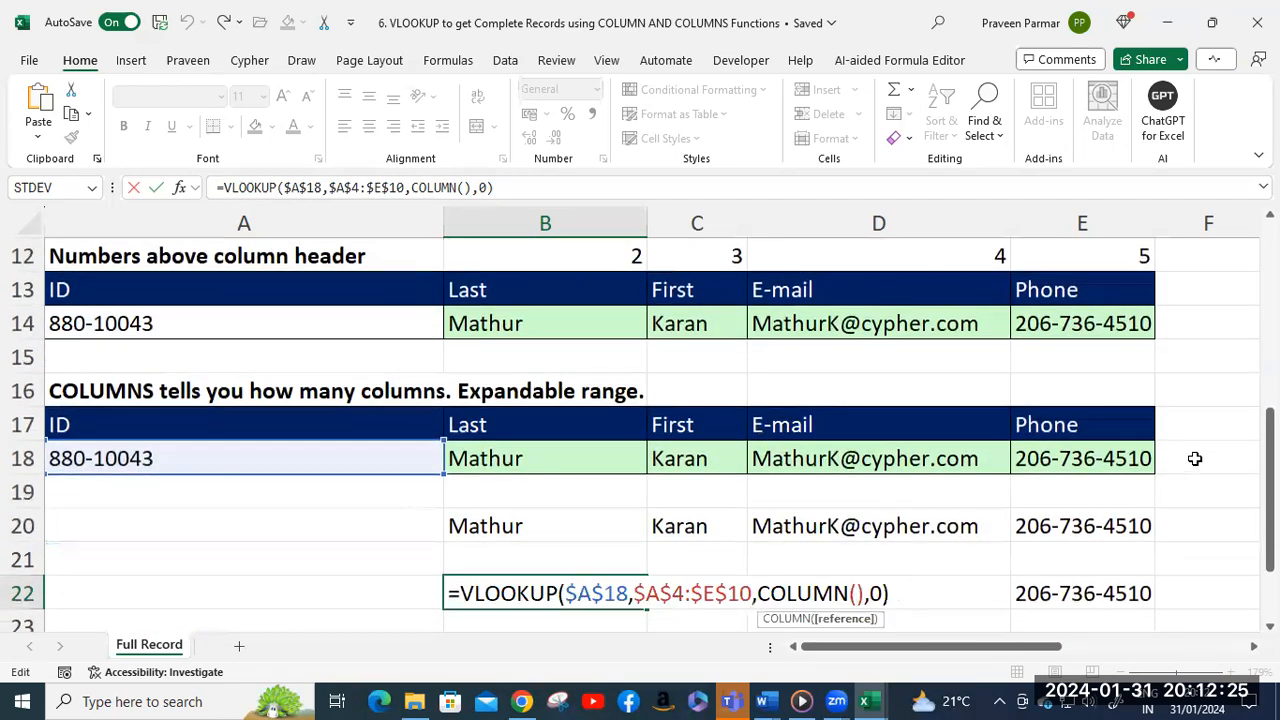
scroll(1194, 458, "down", 1)
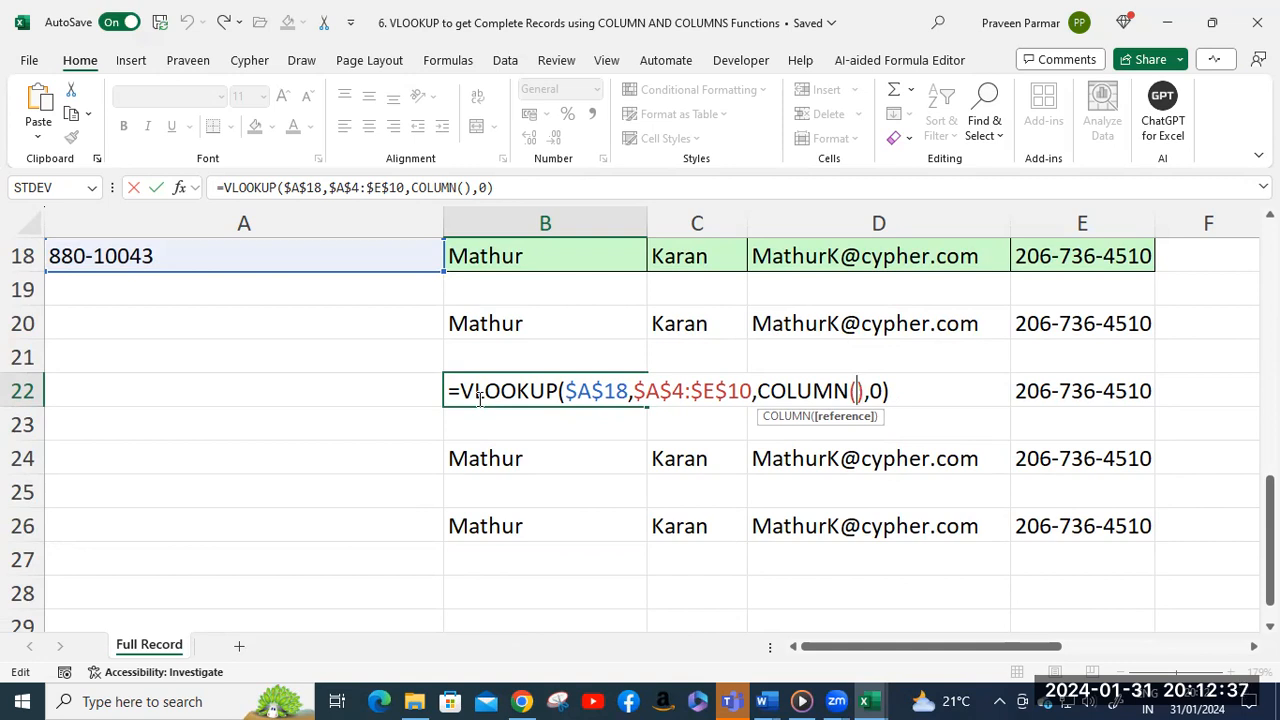
key("ctrl+Return")
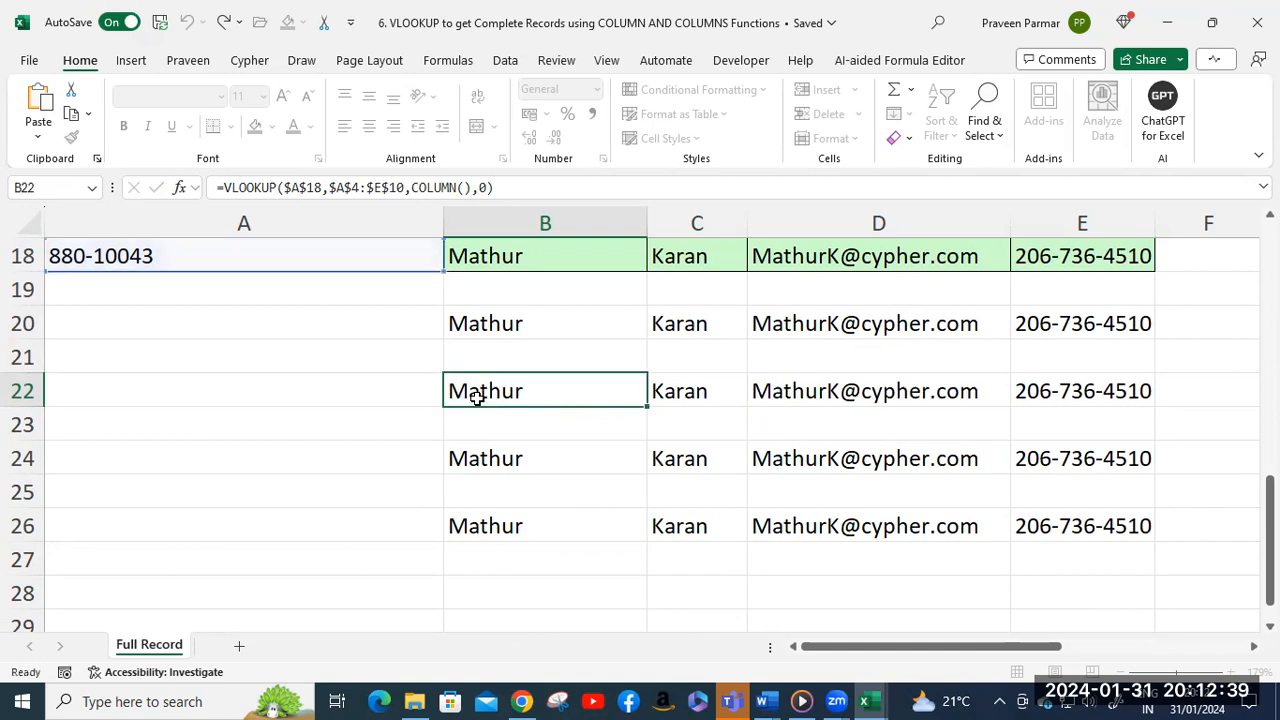
double_click(478, 526)
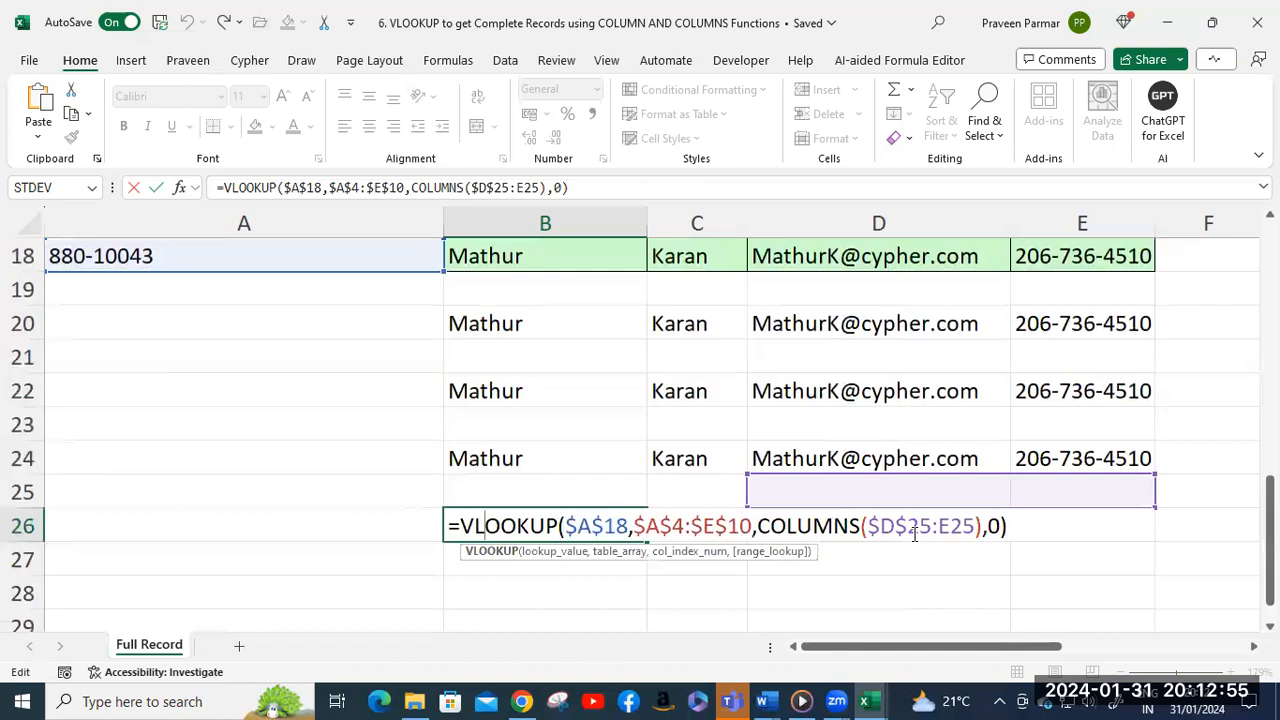
key("ctrl+Return")
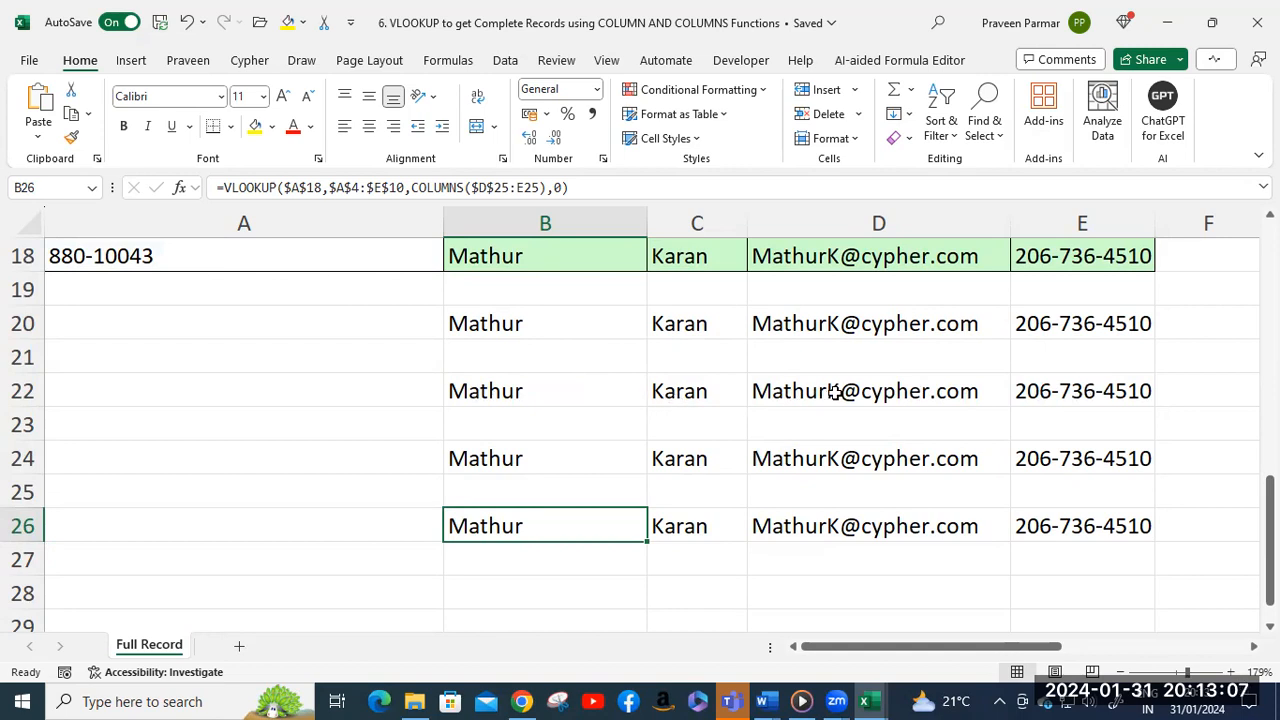
Change the lookup ID in A18 to the ID listed in A10 and check the returned records down to row 26.
scroll(1060, 398, "up", 3)
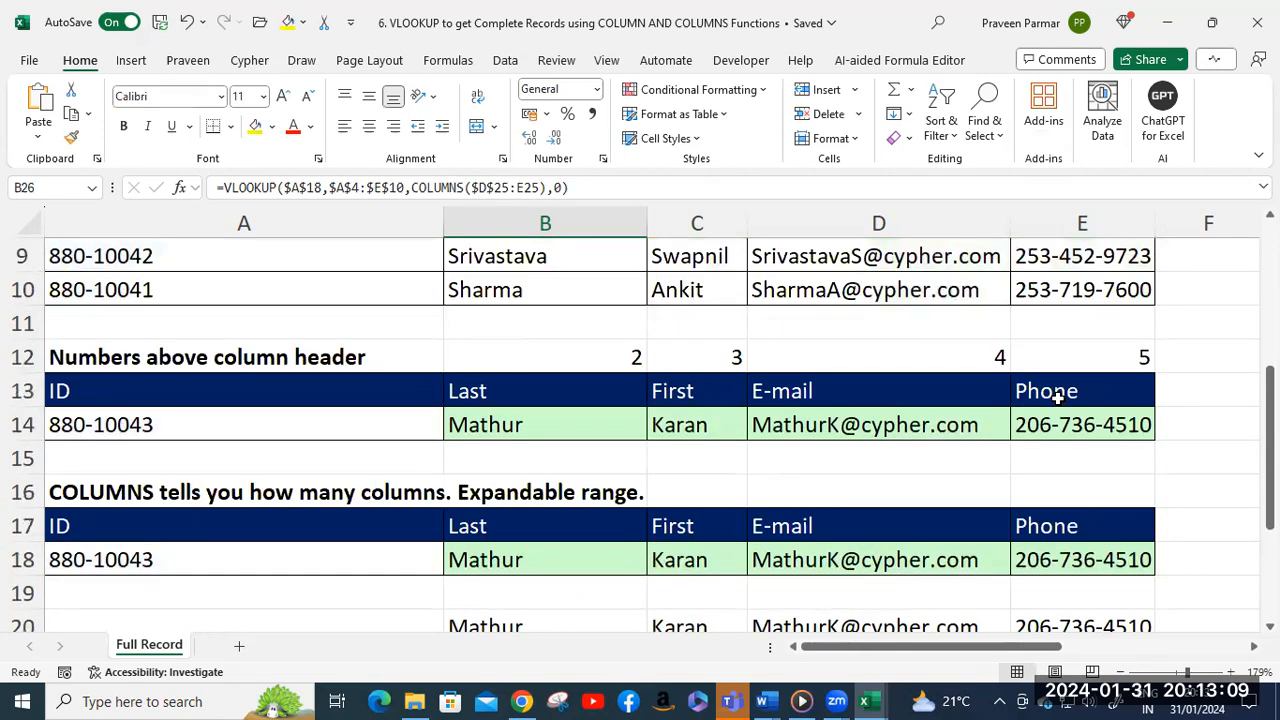
scroll(1070, 400, "down", 2)
scroll(1070, 400, "down", 1)
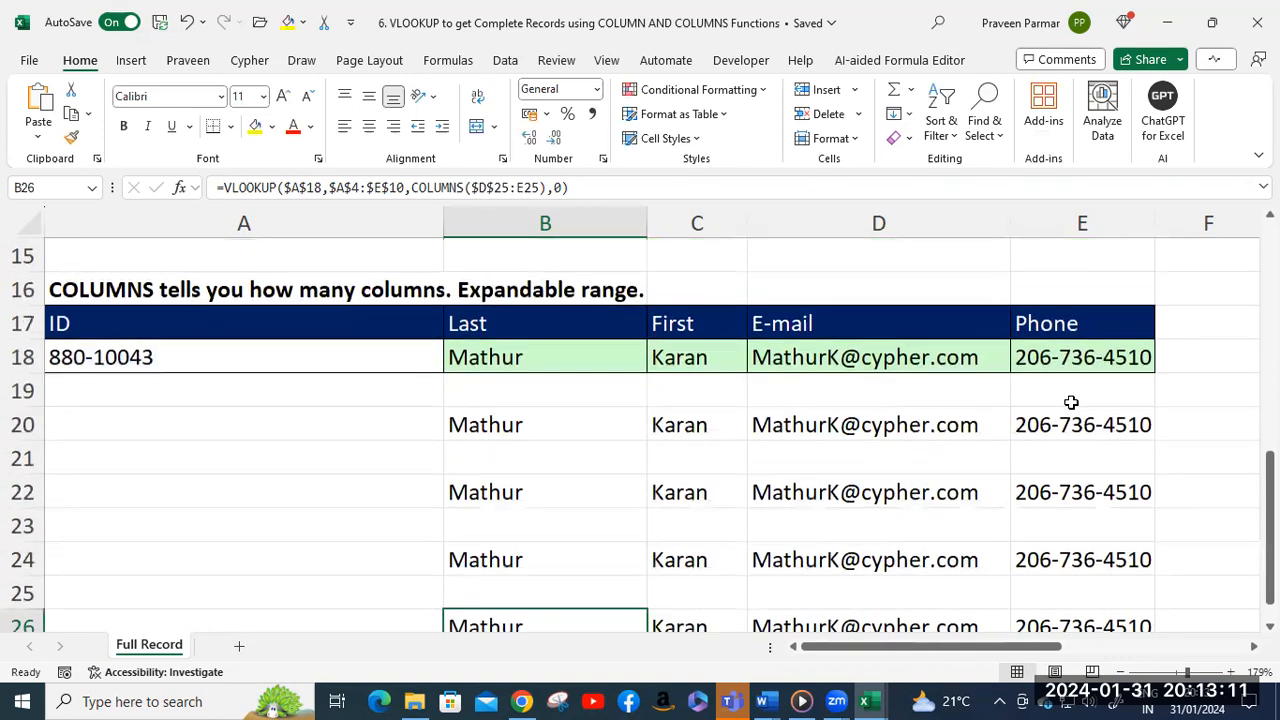
left_click(330, 355)
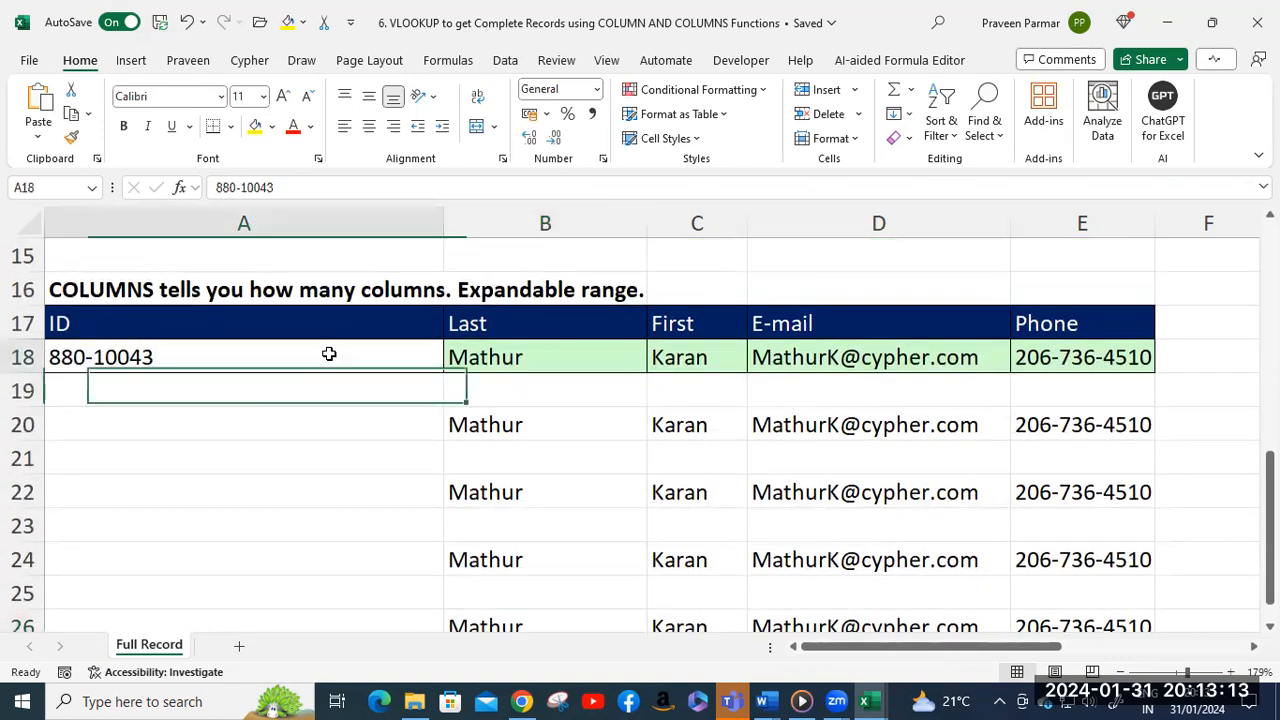
scroll(340, 356, "up", 2)
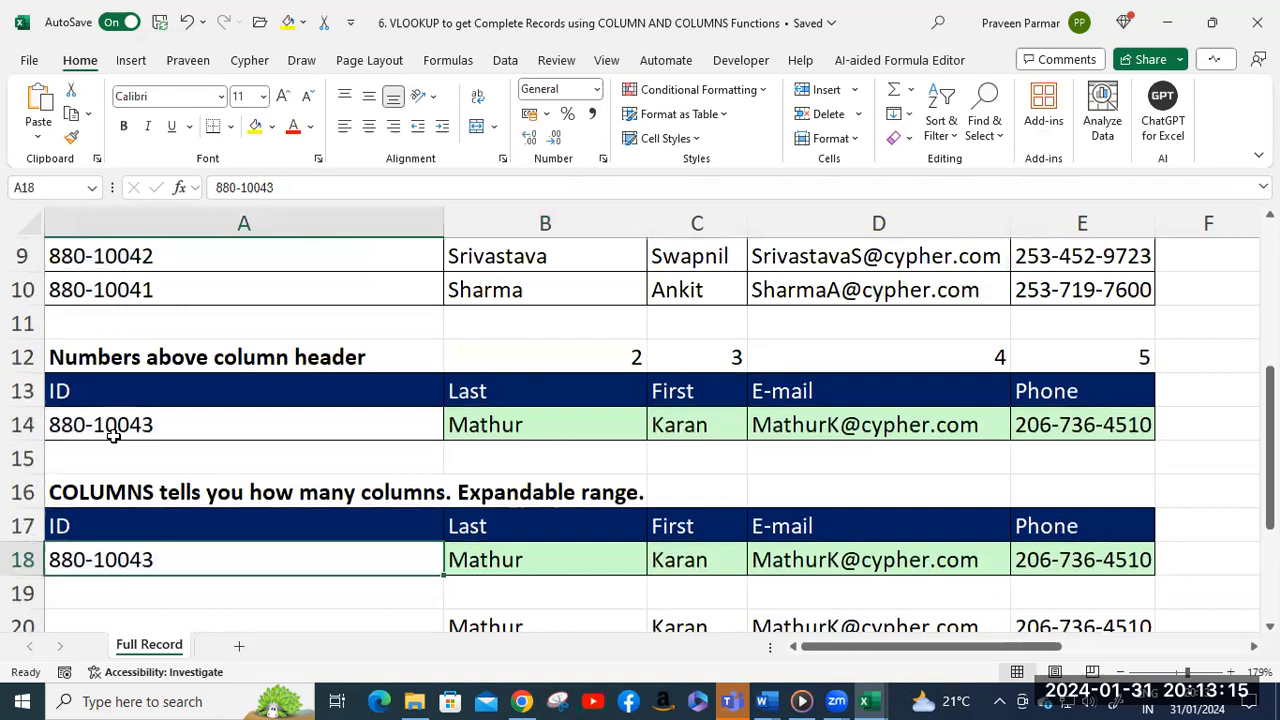
double_click(166, 560)
key("BackSpace")
type("1")
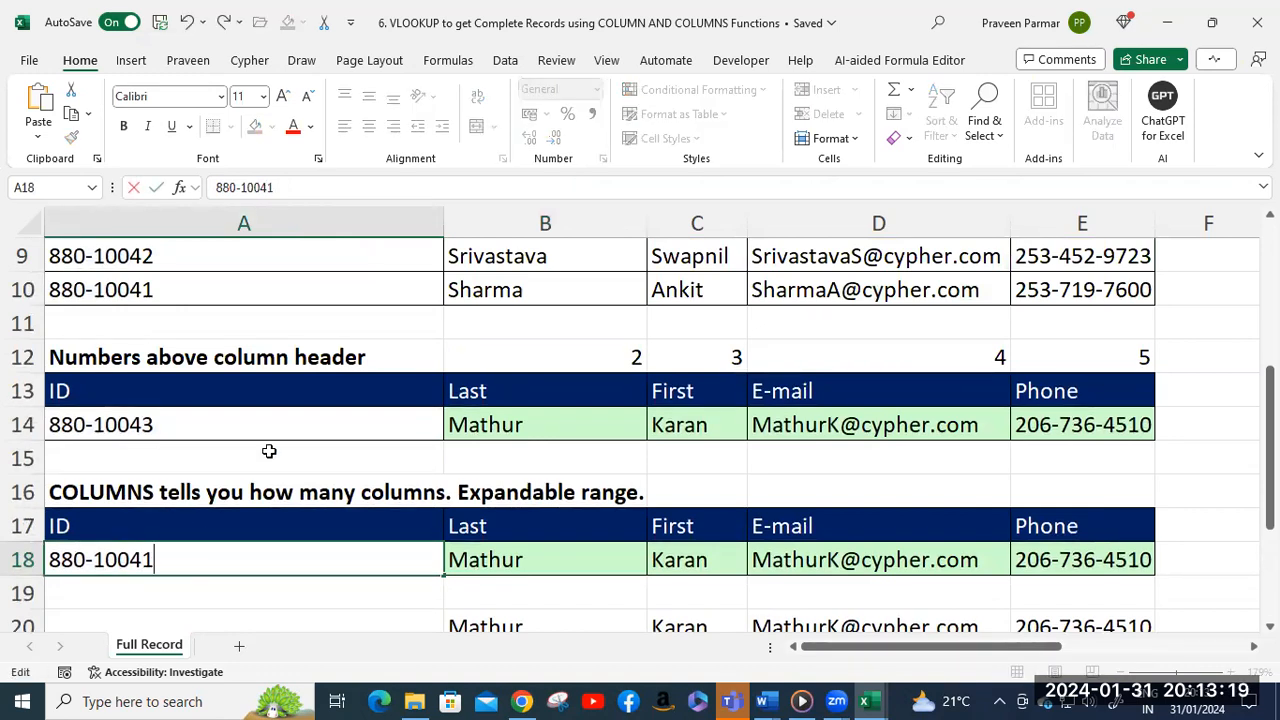
key("Return")
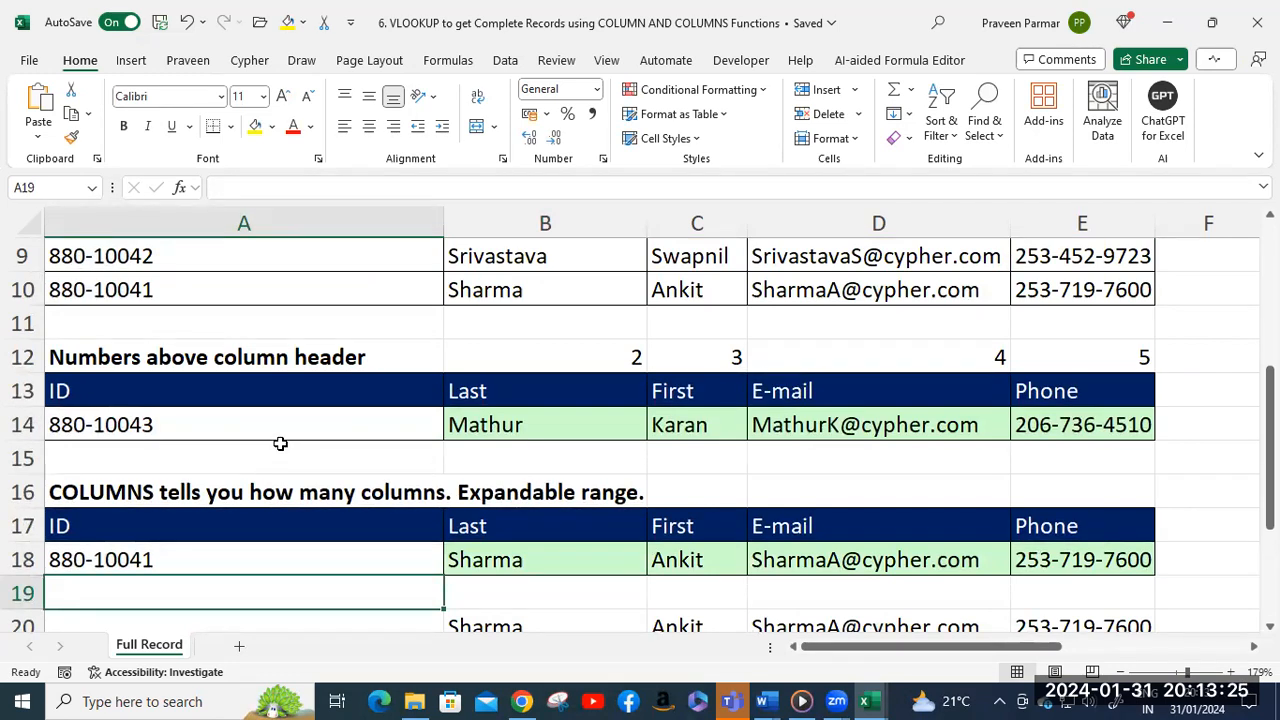
scroll(280, 443, "down", 3)
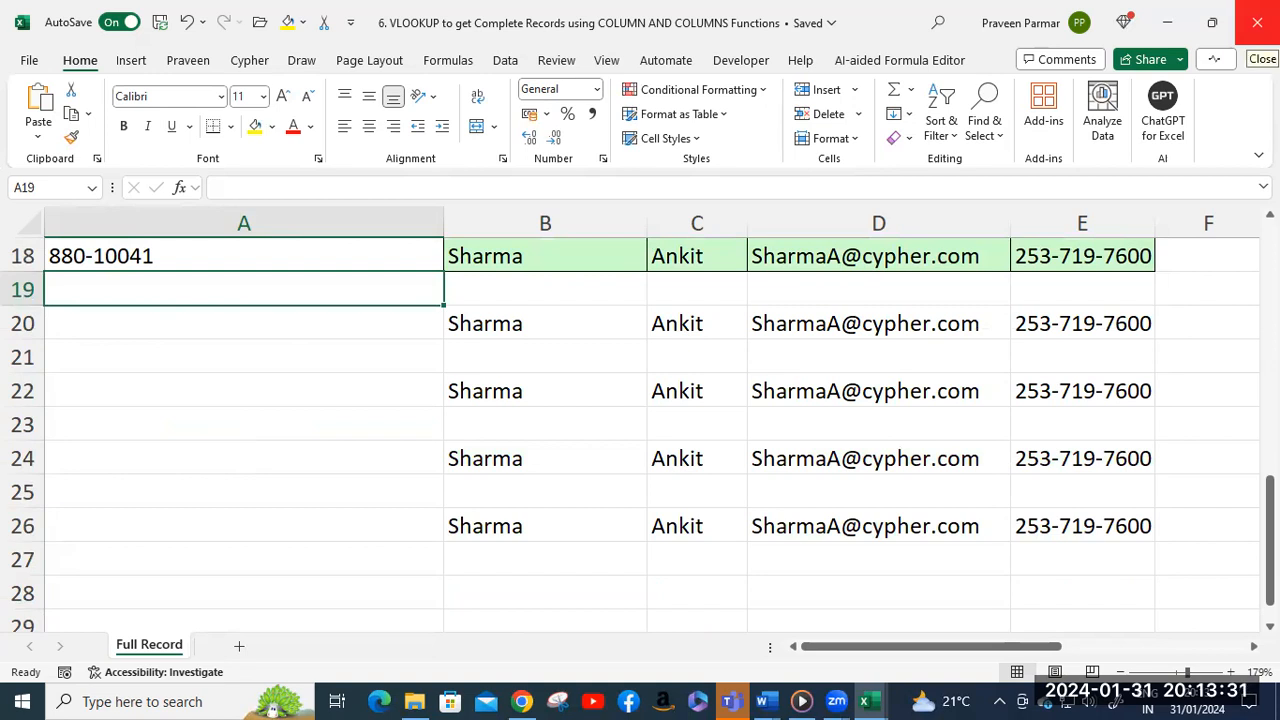
Switch to the "3. Excel Lookup Functions" folder in File Explorer and widen the Name column to show full file names.
left_click(1181, 29)
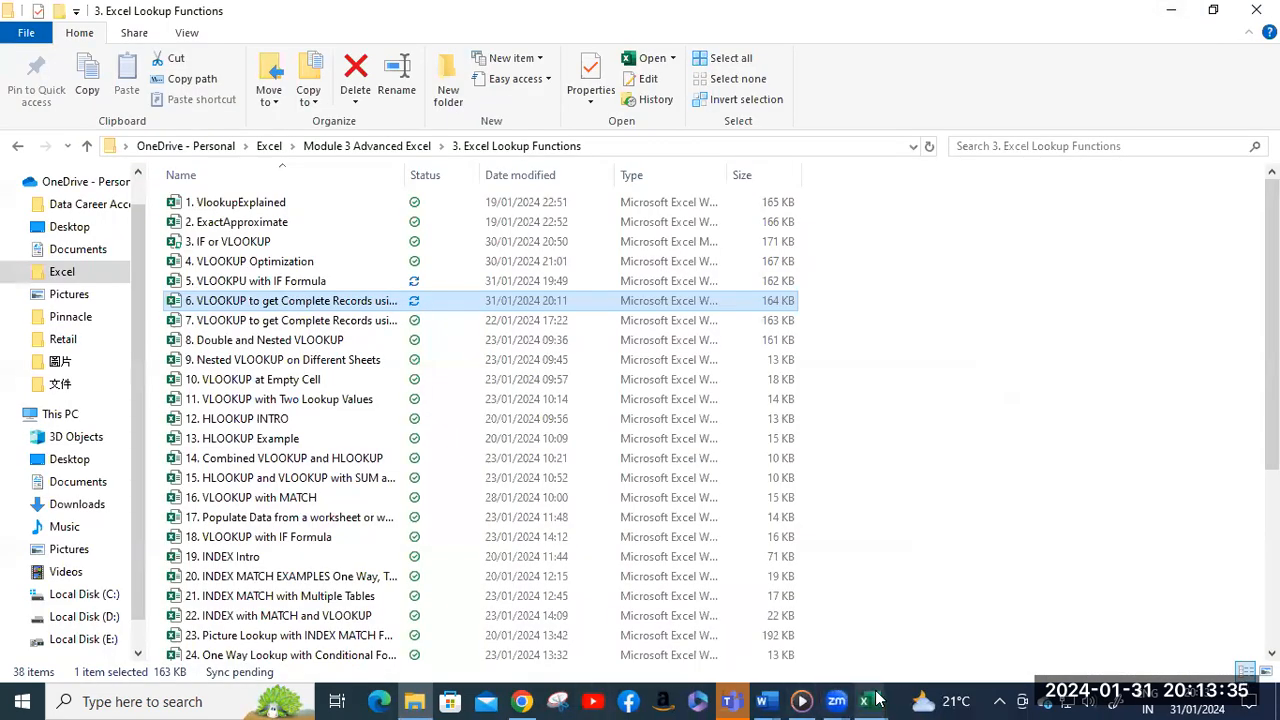
left_click(415, 702)
left_click(415, 702)
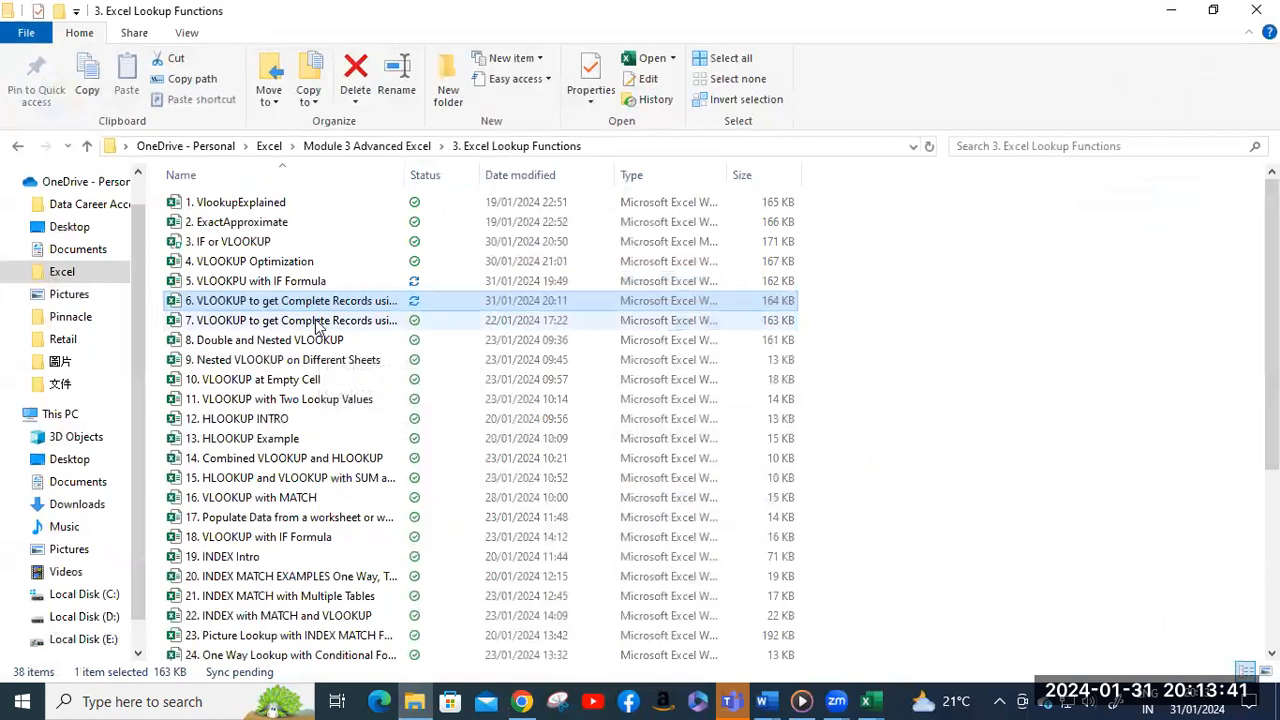
left_click_drag(408, 171, 648, 164)
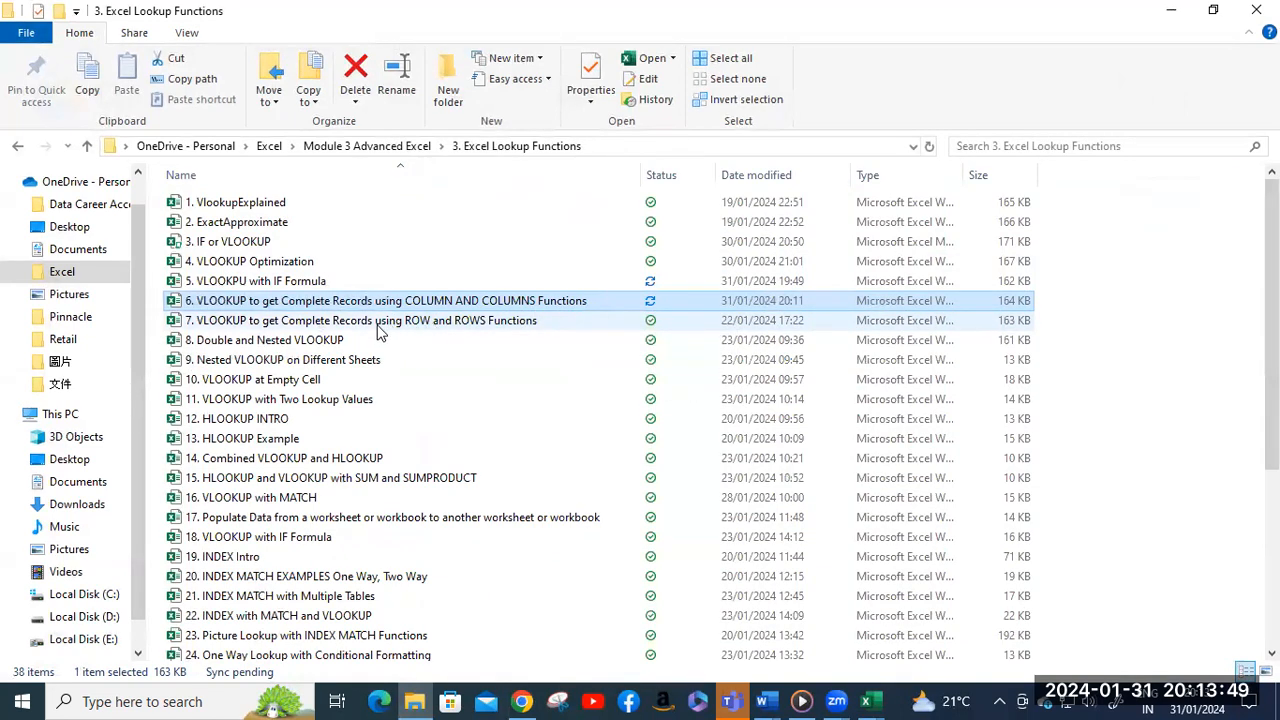
Open the workbook "7. VLOOKUP to get Complete Records using ROW and ROWS Functions" and bring it to the front.
left_click(464, 321)
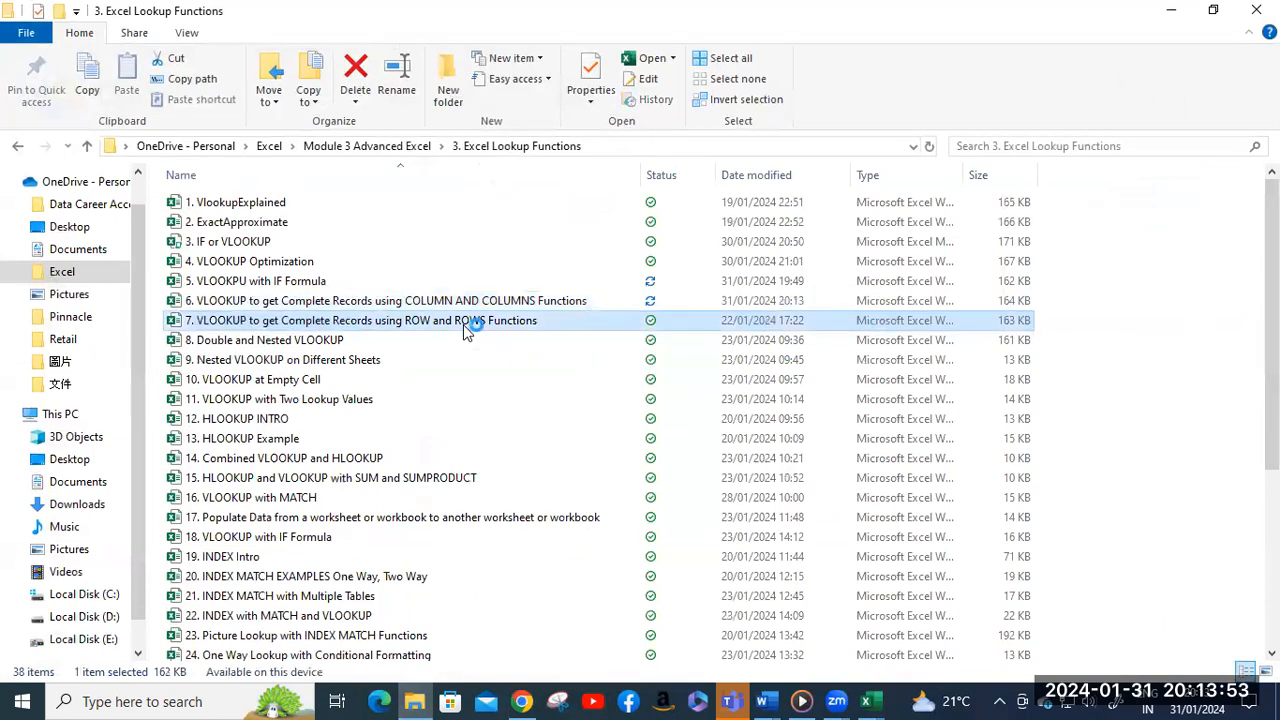
key("alt+Tab")
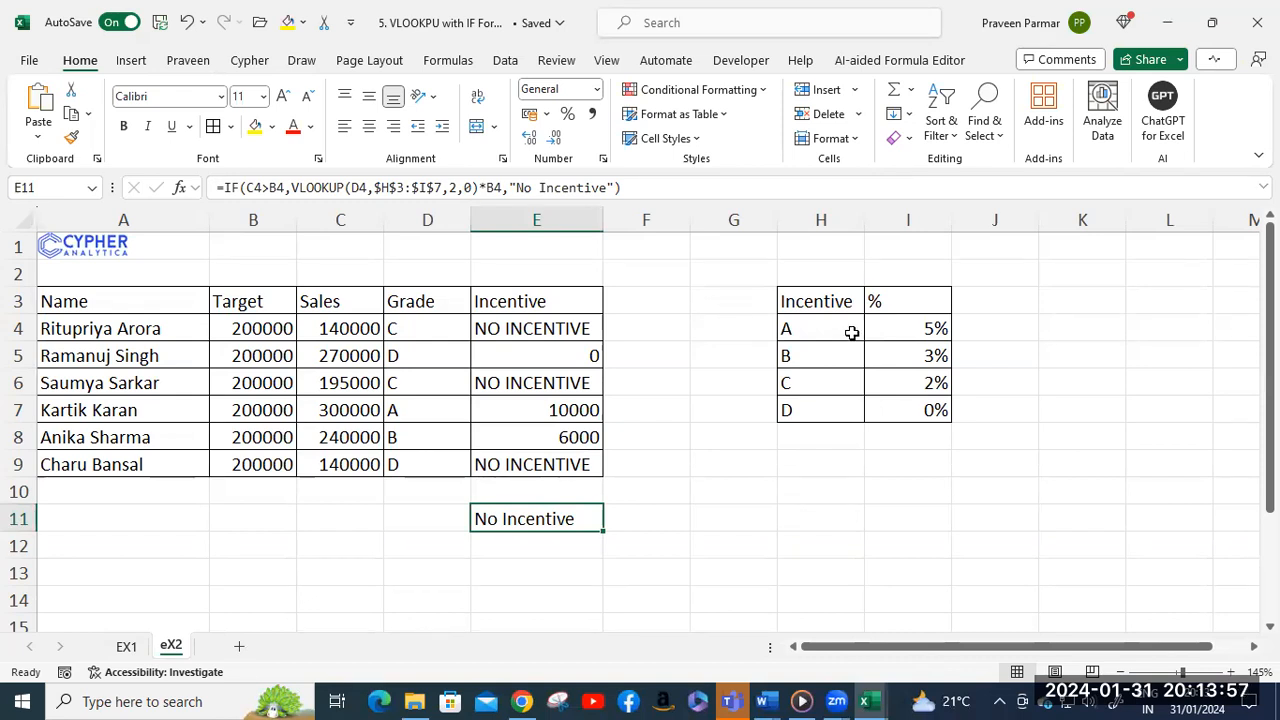
key("alt+Tab")
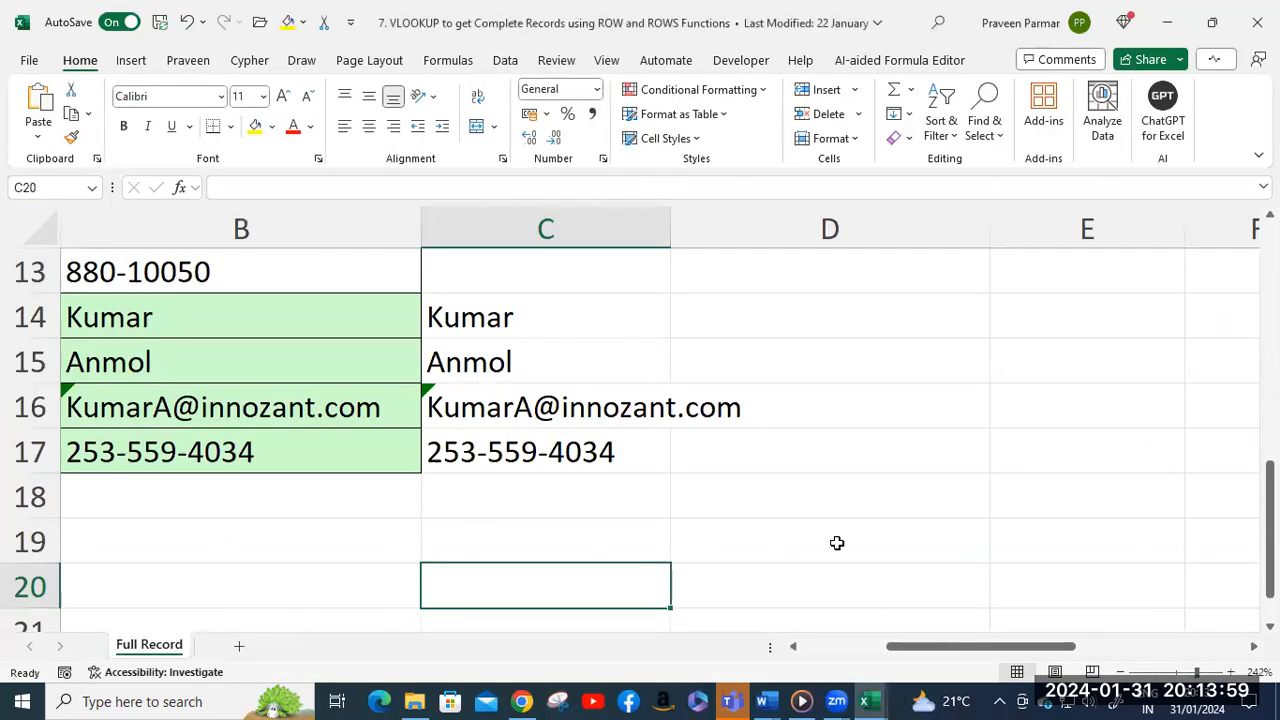
Narrow column A on the Full Record sheet to fit the IDs and widen column B to fit the full e-mail in B16.
scroll(640, 430, "up", 3)
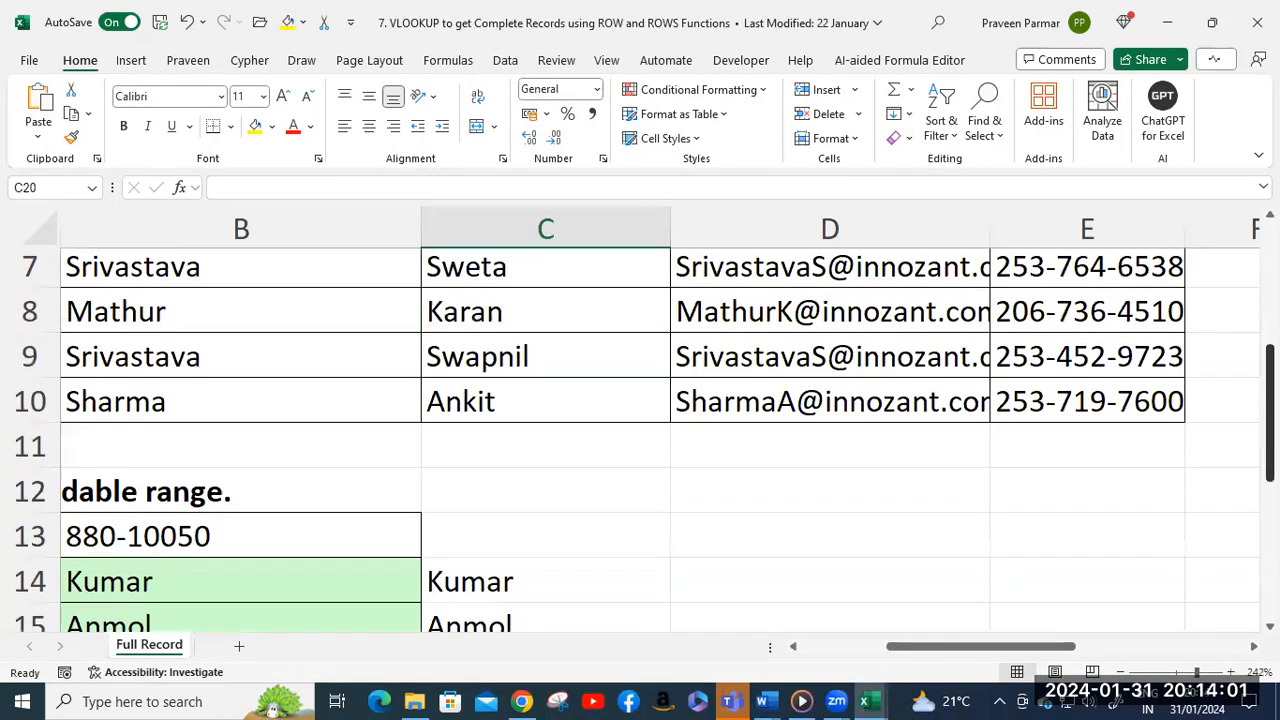
scroll(640, 430, "up", 1)
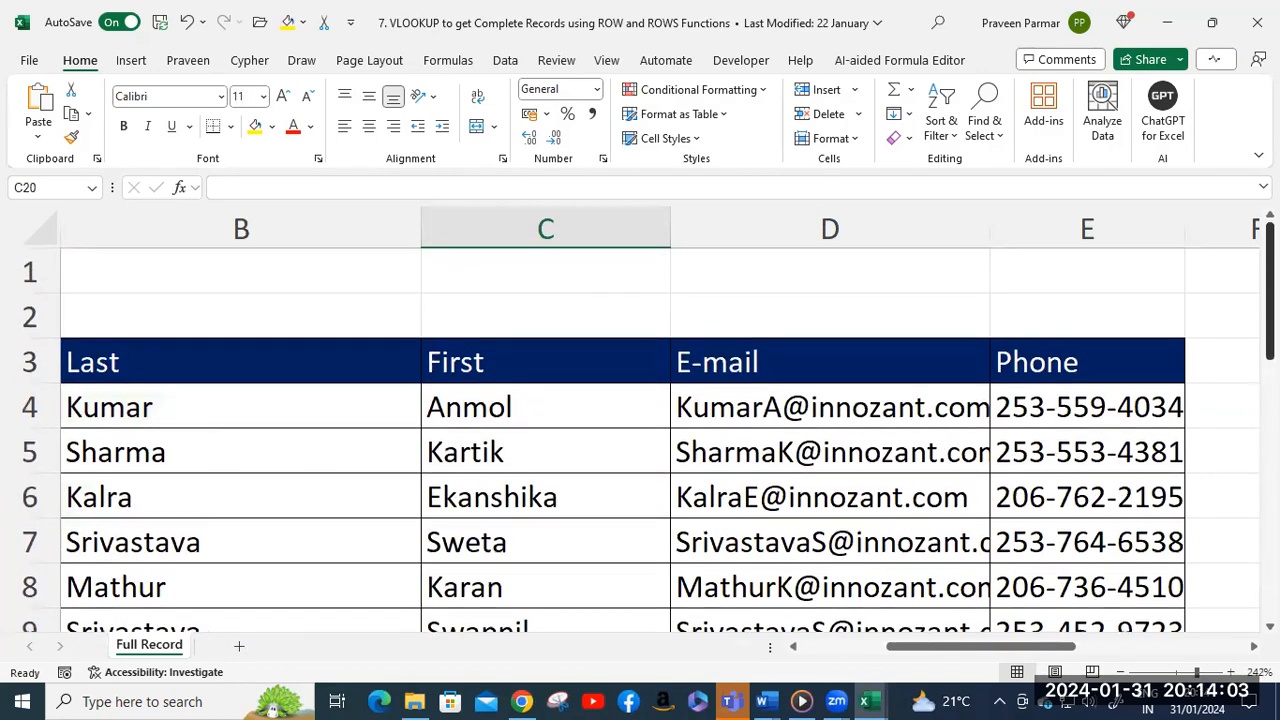
left_click_drag(971, 645, 823, 653)
scroll(790, 456, "down", 2)
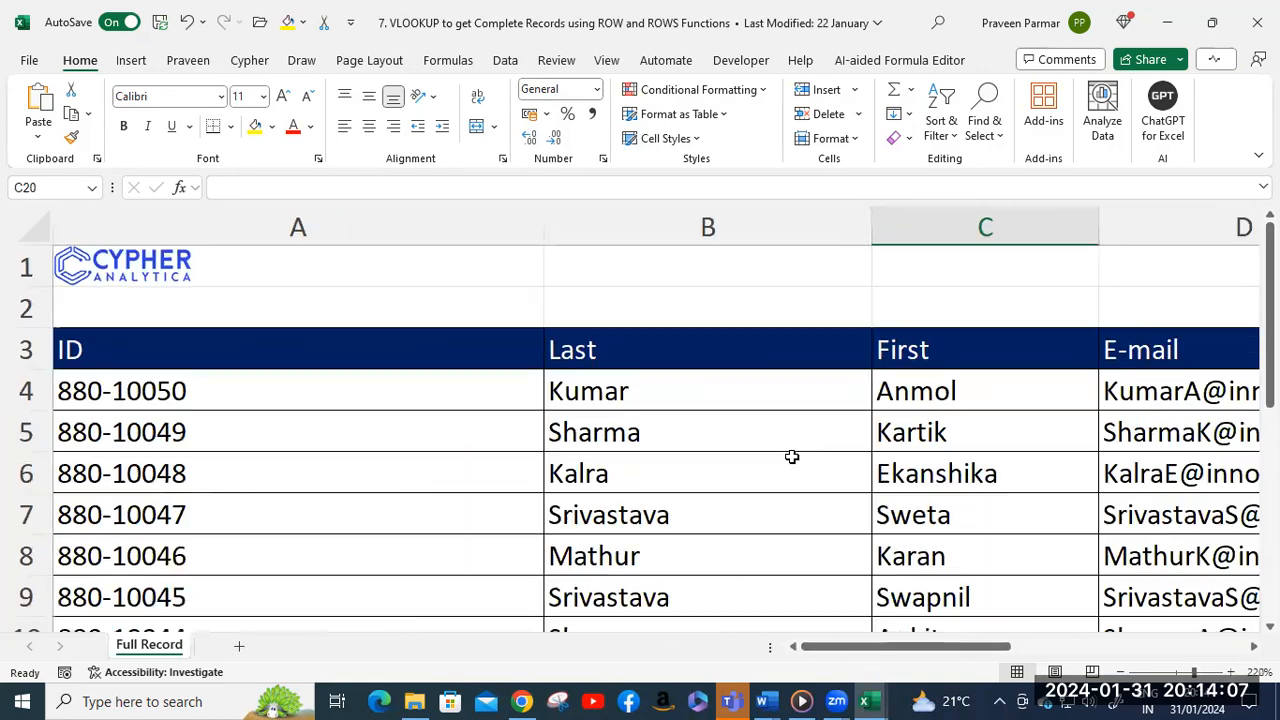
scroll(790, 456, "down", 4)
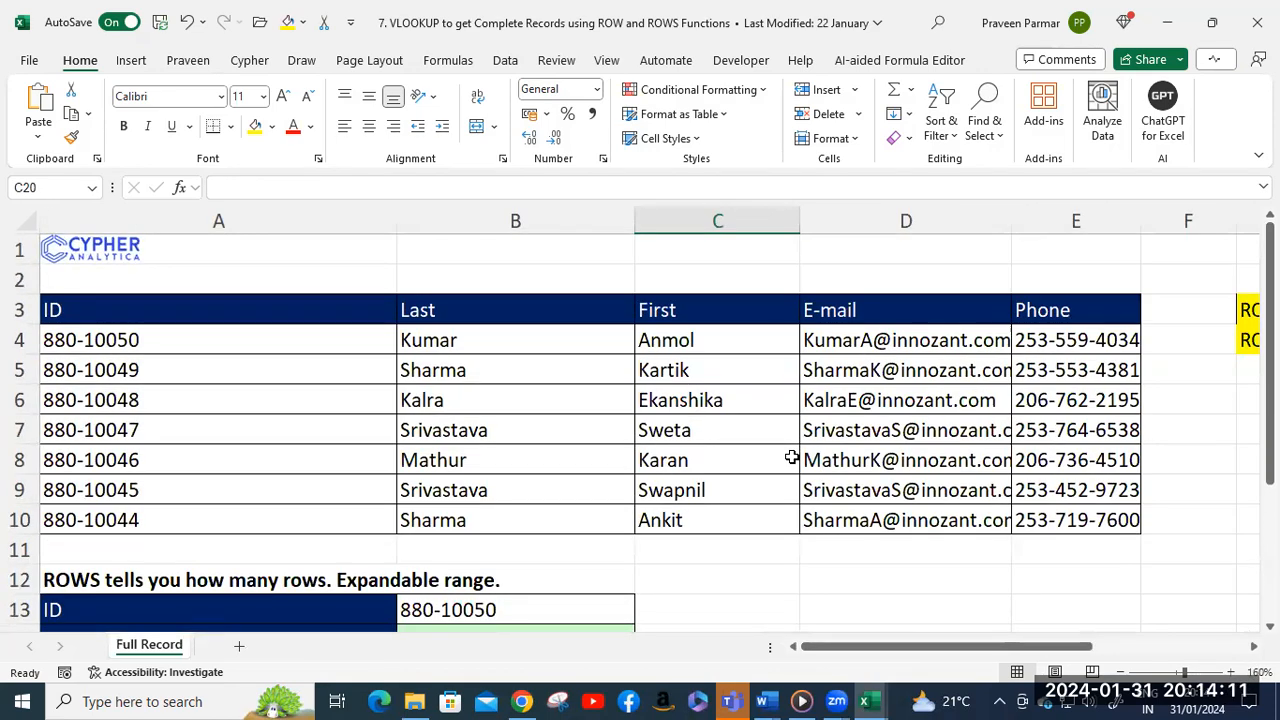
scroll(791, 457, "up", 1)
left_click_drag(304, 225, 172, 225)
left_click_drag(905, 652, 733, 647)
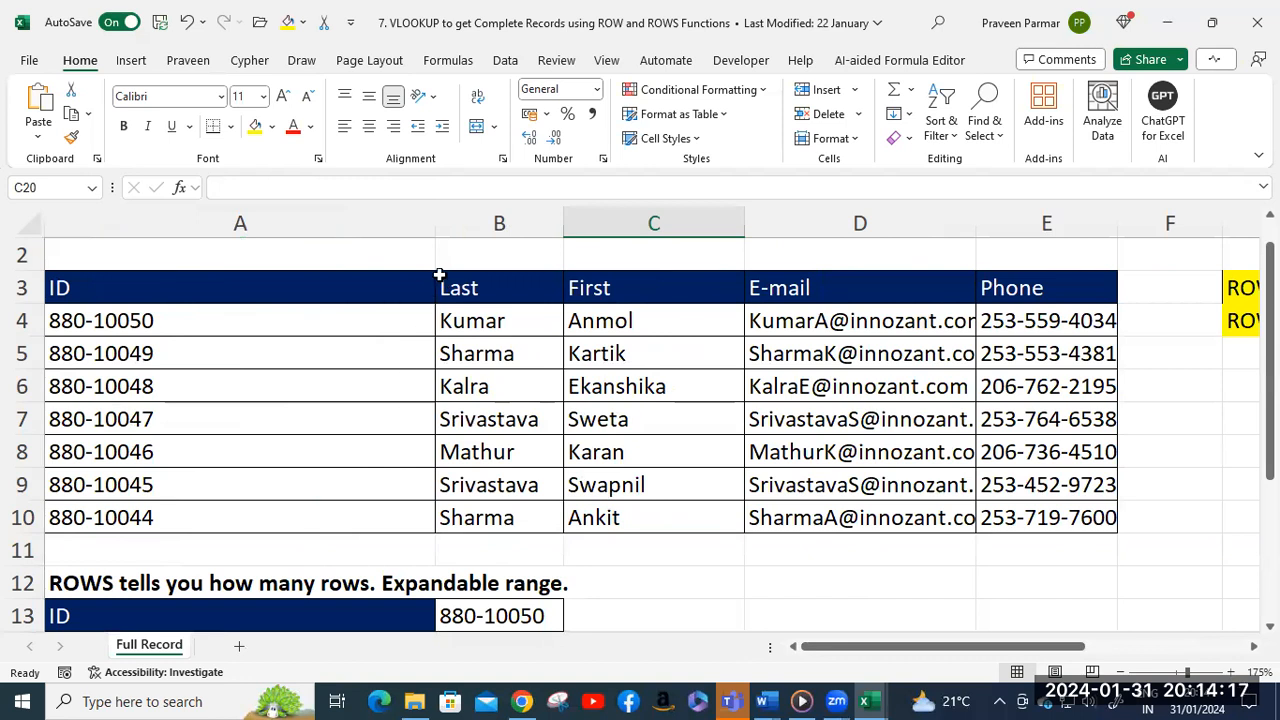
left_click_drag(433, 231, 194, 229)
scroll(417, 486, "down", 2)
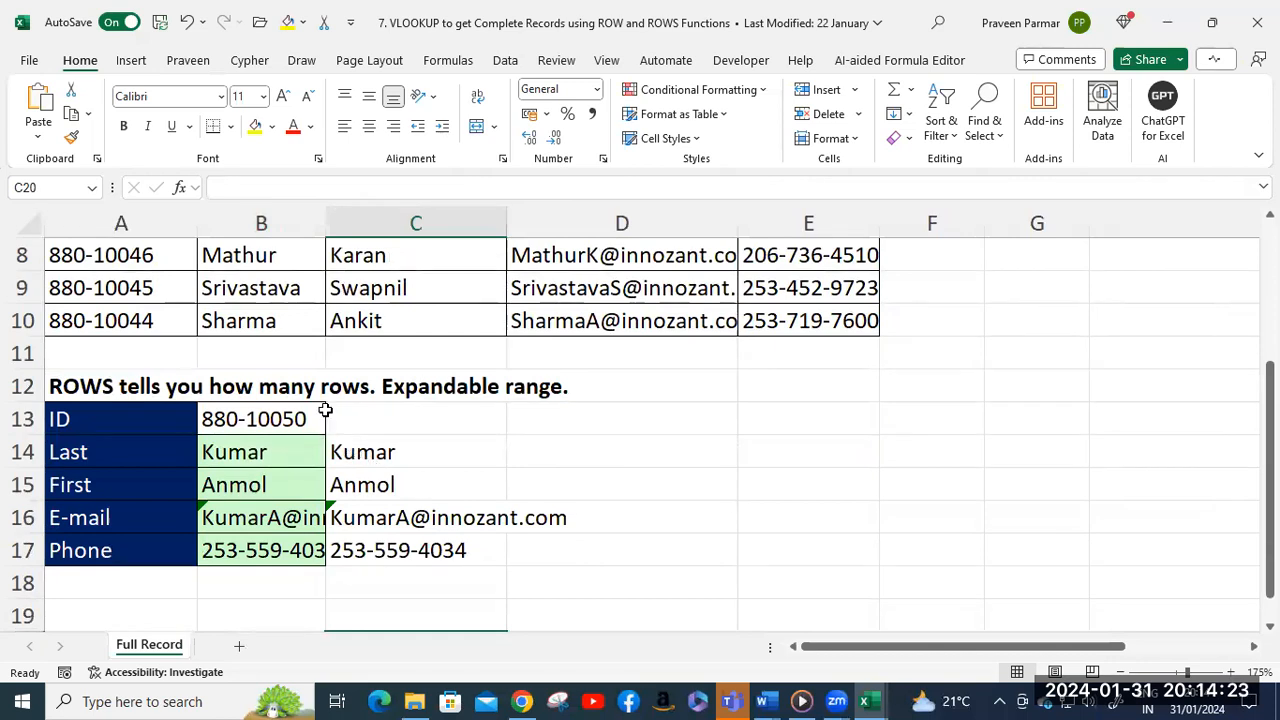
left_click_drag(326, 228, 482, 226)
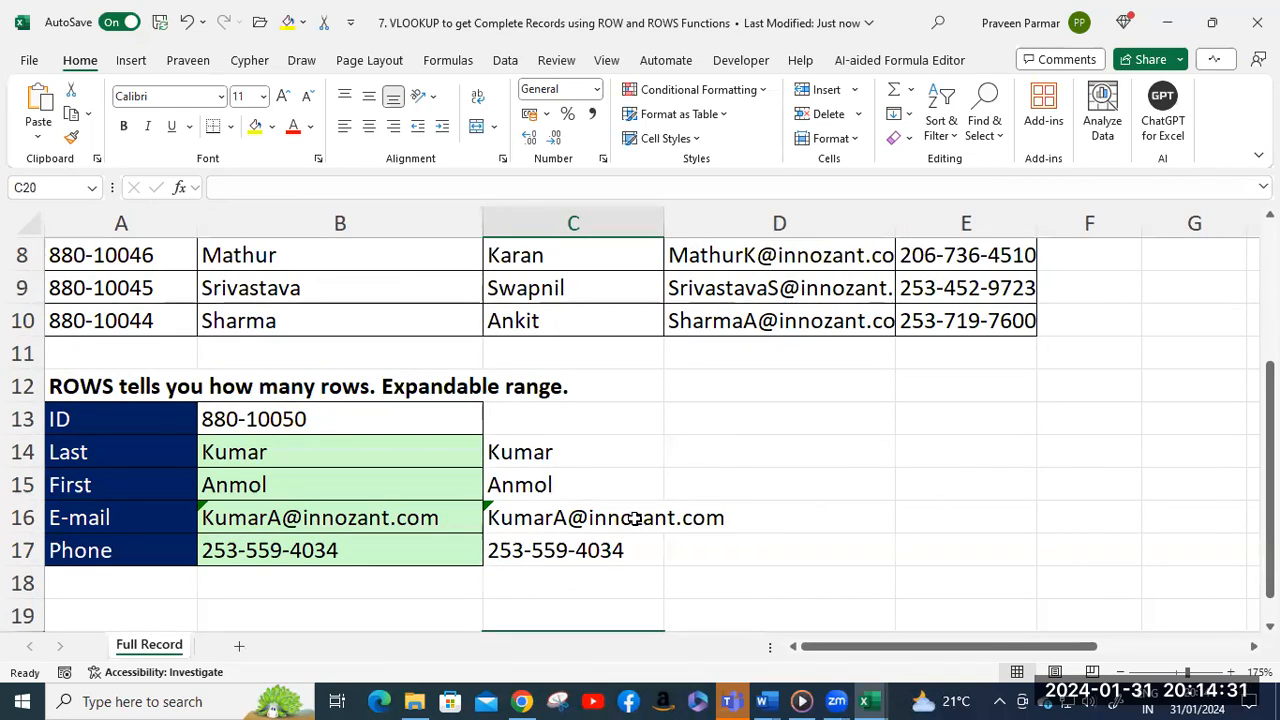
Review the source table in rows 3 to 10 and the vertical record layout beneath the ROWS heading.
scroll(634, 514, "up", 1)
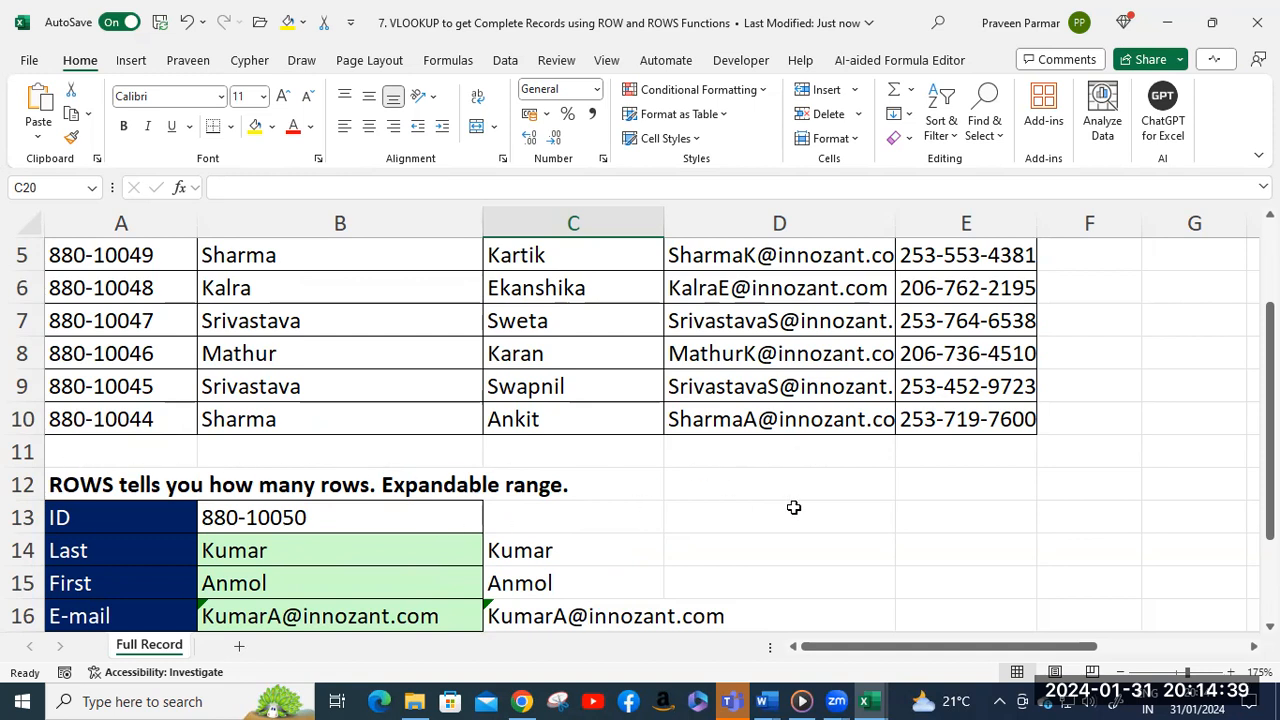
scroll(377, 569, "down", 1)
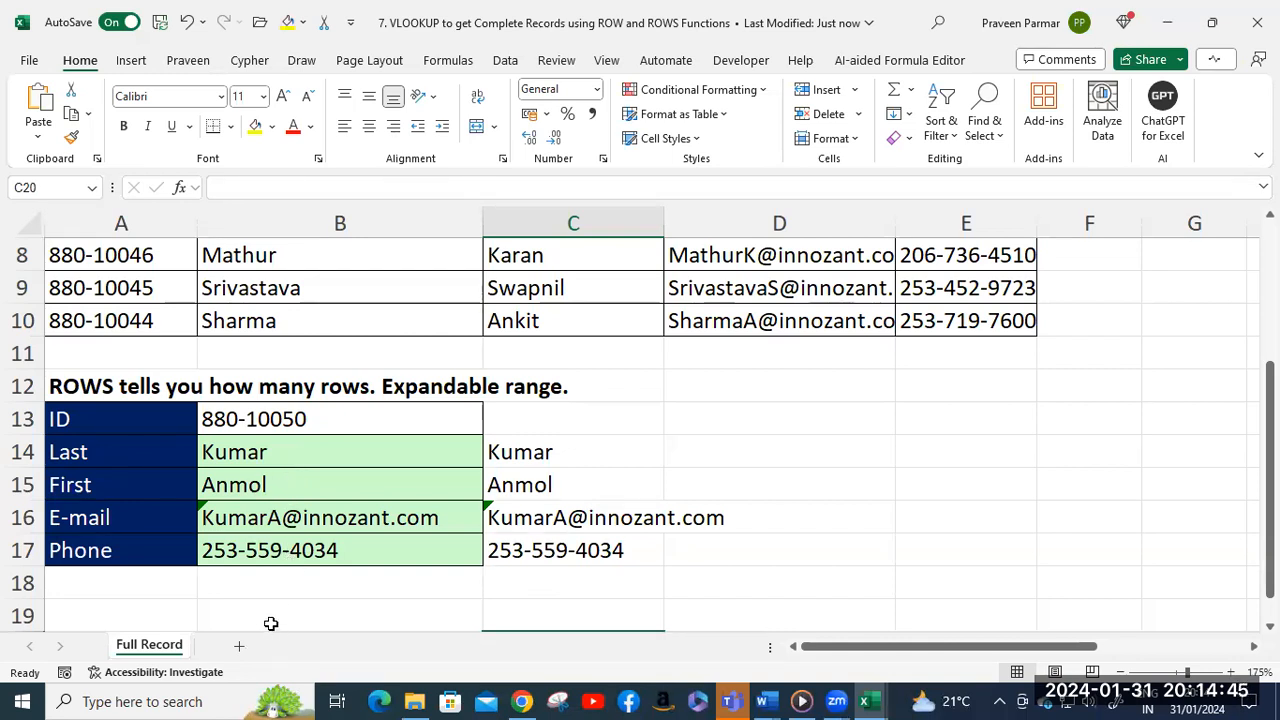
scroll(300, 571, "down", 1)
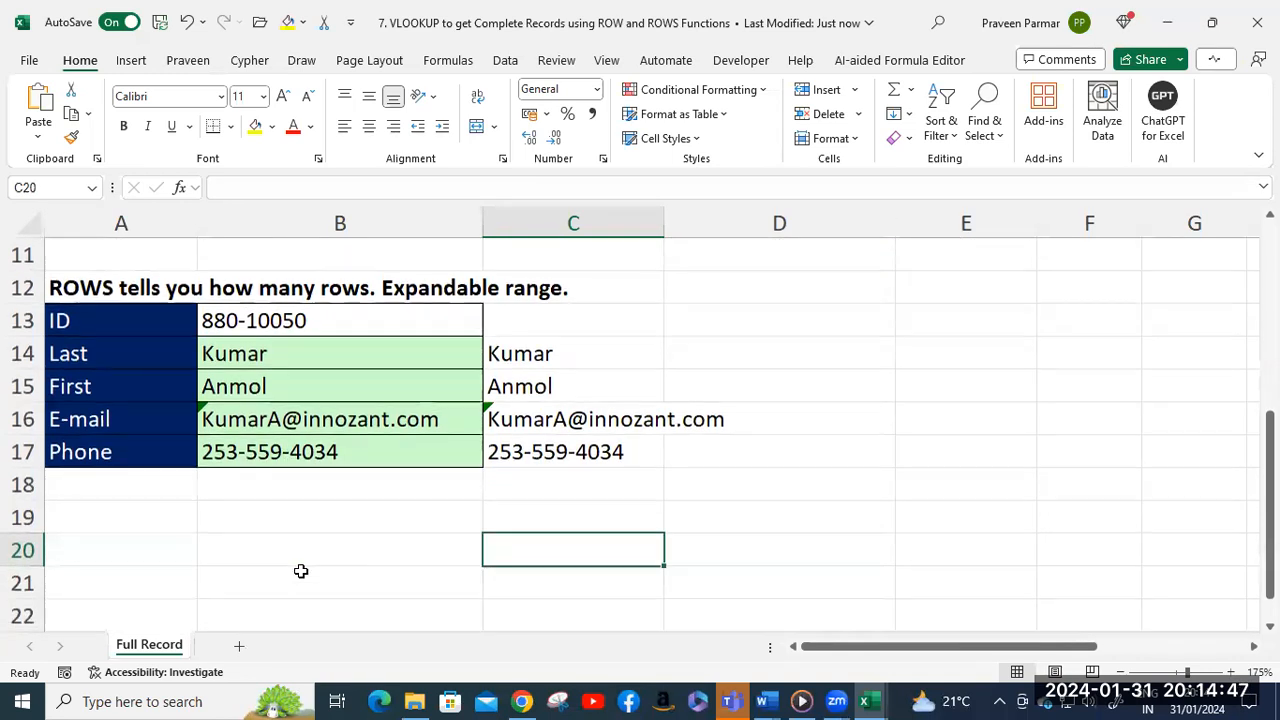
scroll(300, 571, "up", 2)
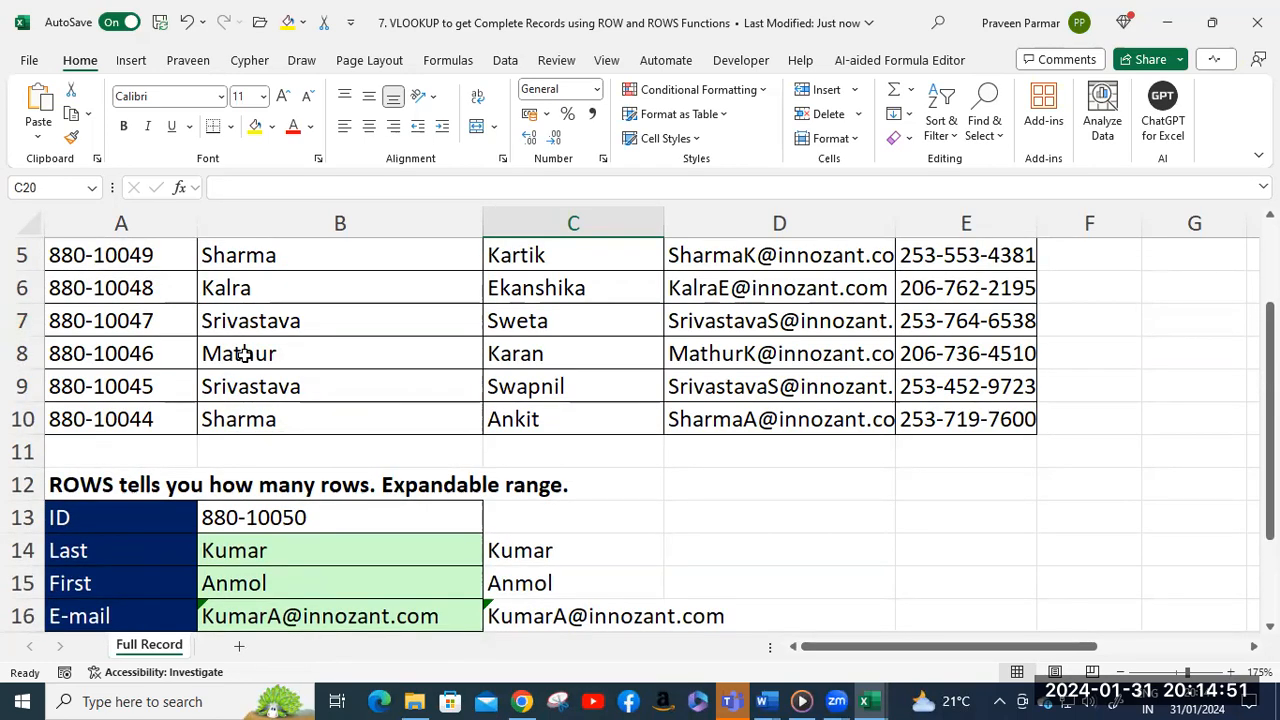
scroll(593, 353, "up", 2)
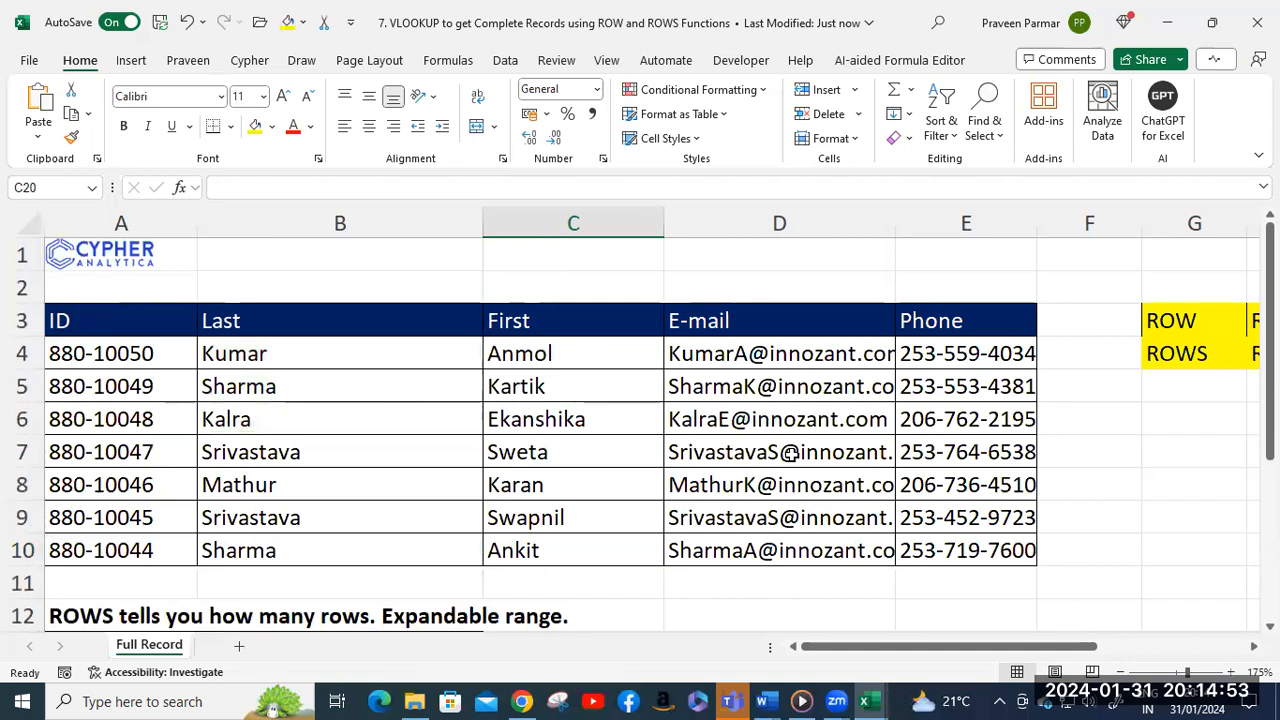
Examine the VLOOKUP formula in B14, focusing on the ROWS expression used as its column index.
scroll(791, 452, "down", 3)
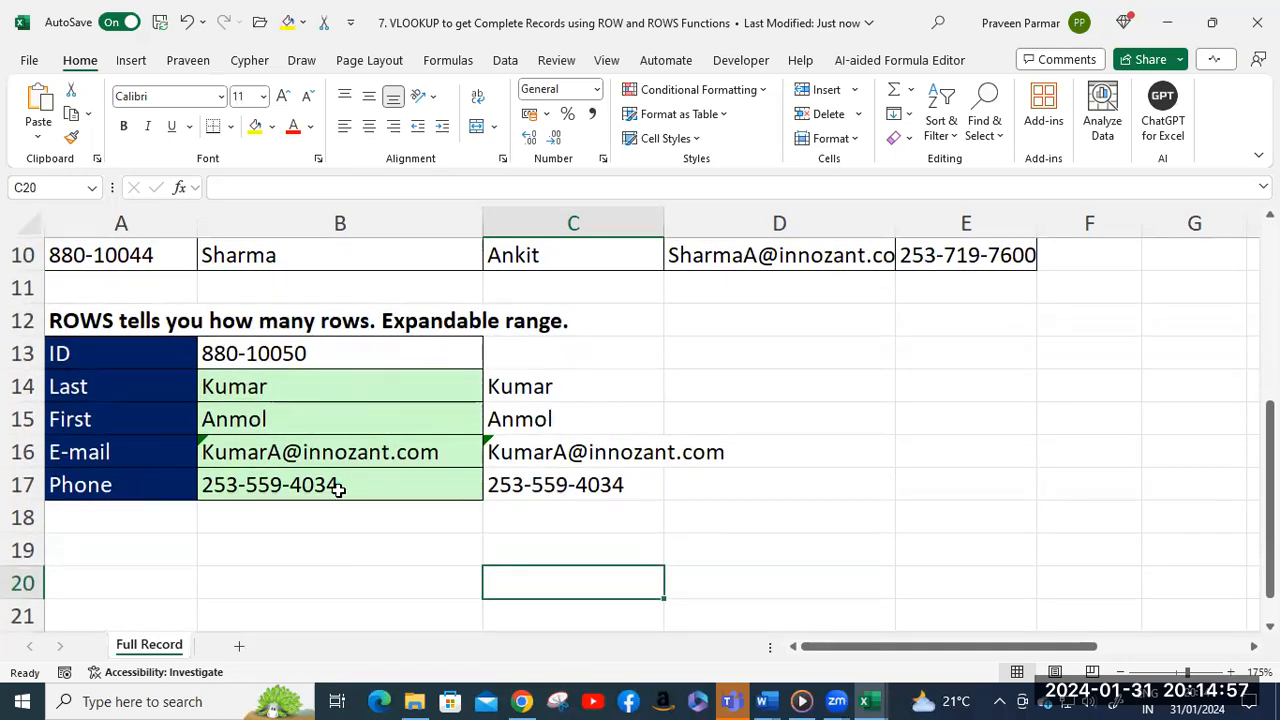
left_click(312, 387)
double_click(312, 387)
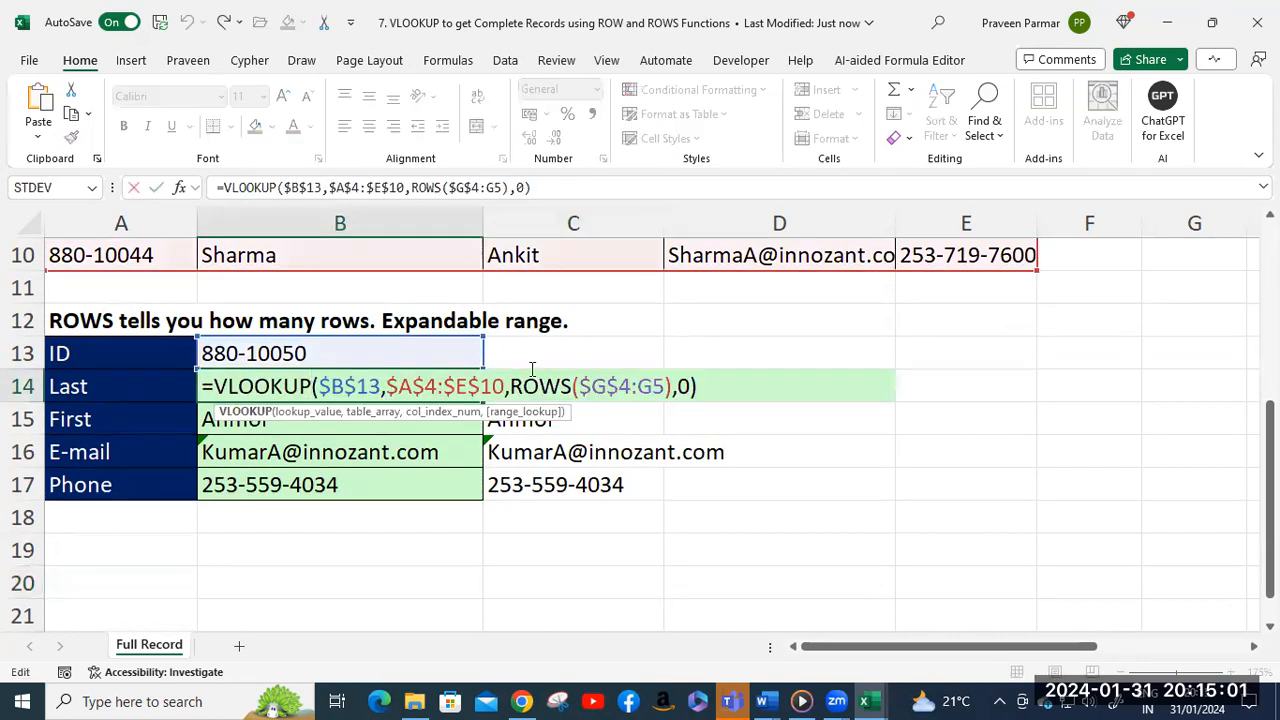
left_click_drag(511, 386, 673, 387)
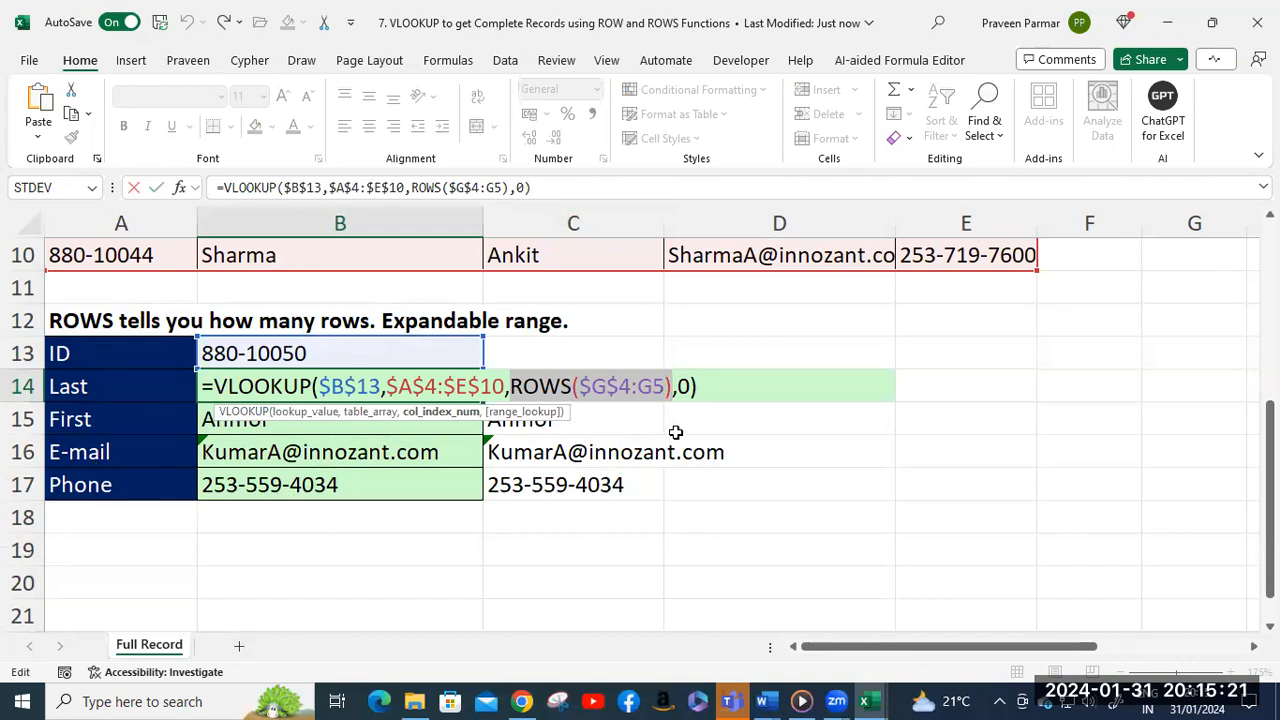
key("Tab")
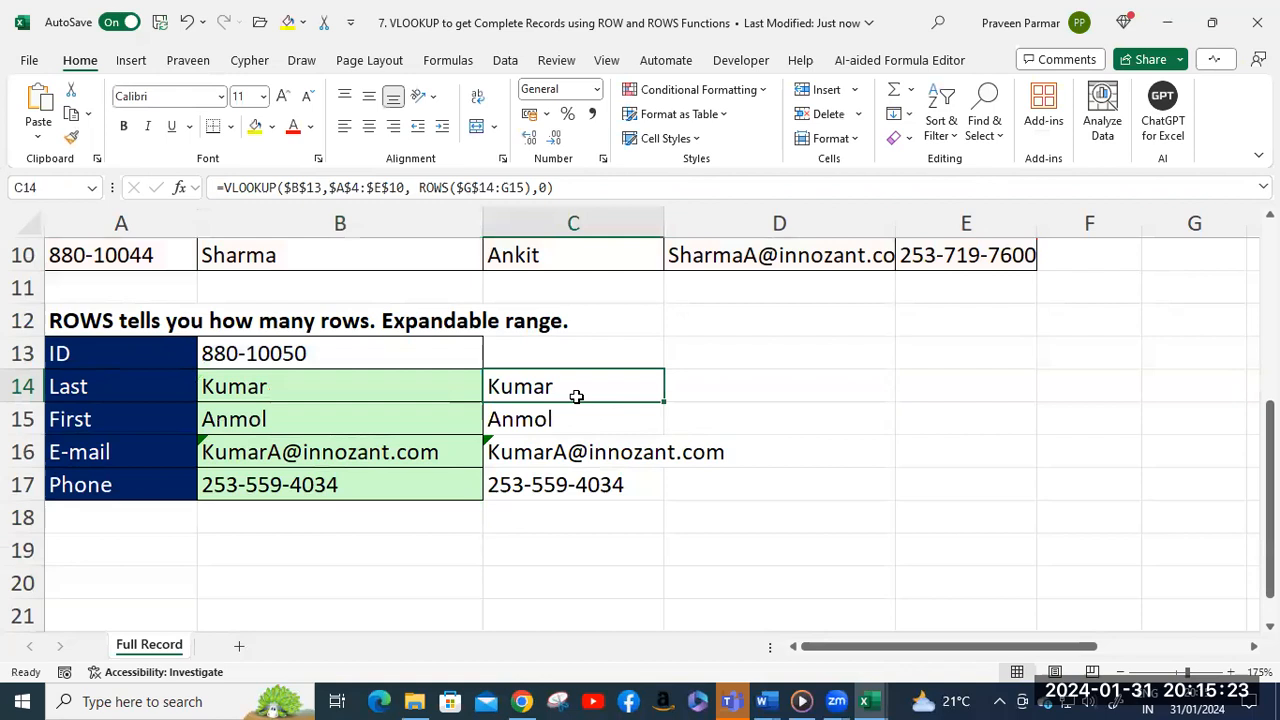
Clear the existing lookup results from C14:C17 beside the vertical record.
left_click(588, 484, "shift")
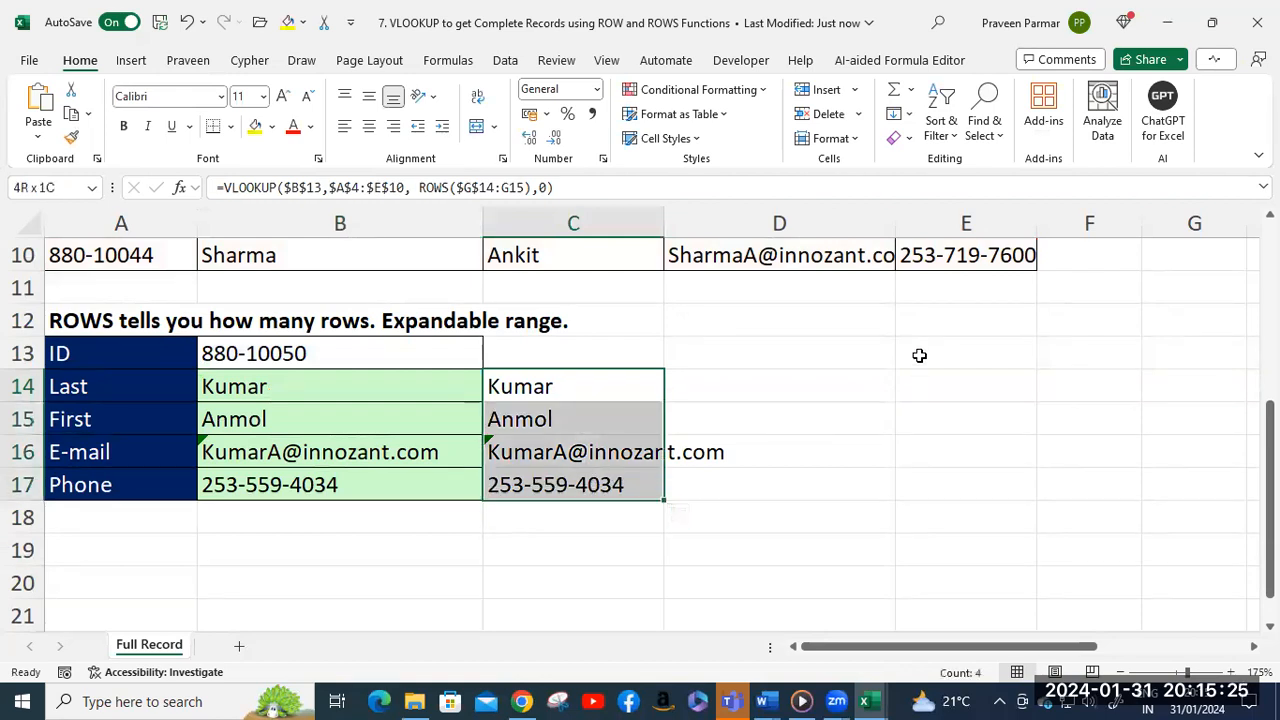
key("Delete")
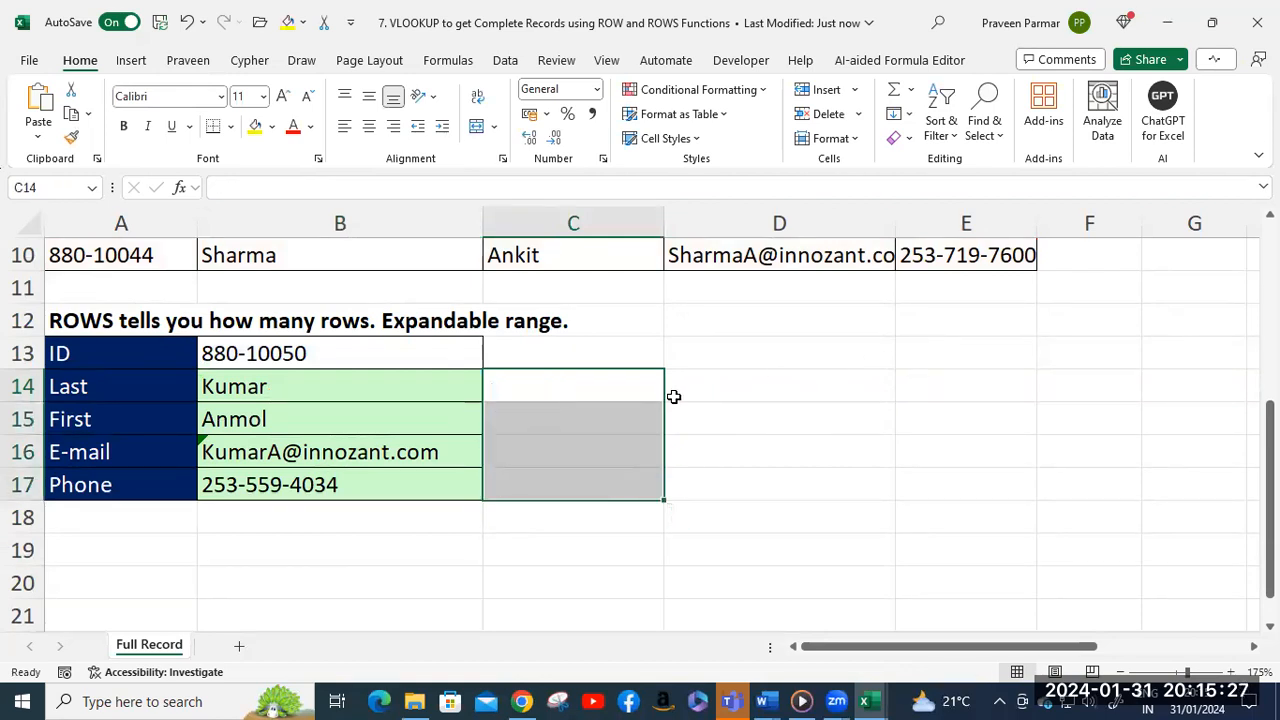
Begin a VLOOKUP formula in C14 with the ID cell as the absolute lookup value $B$13.
left_click(606, 391)
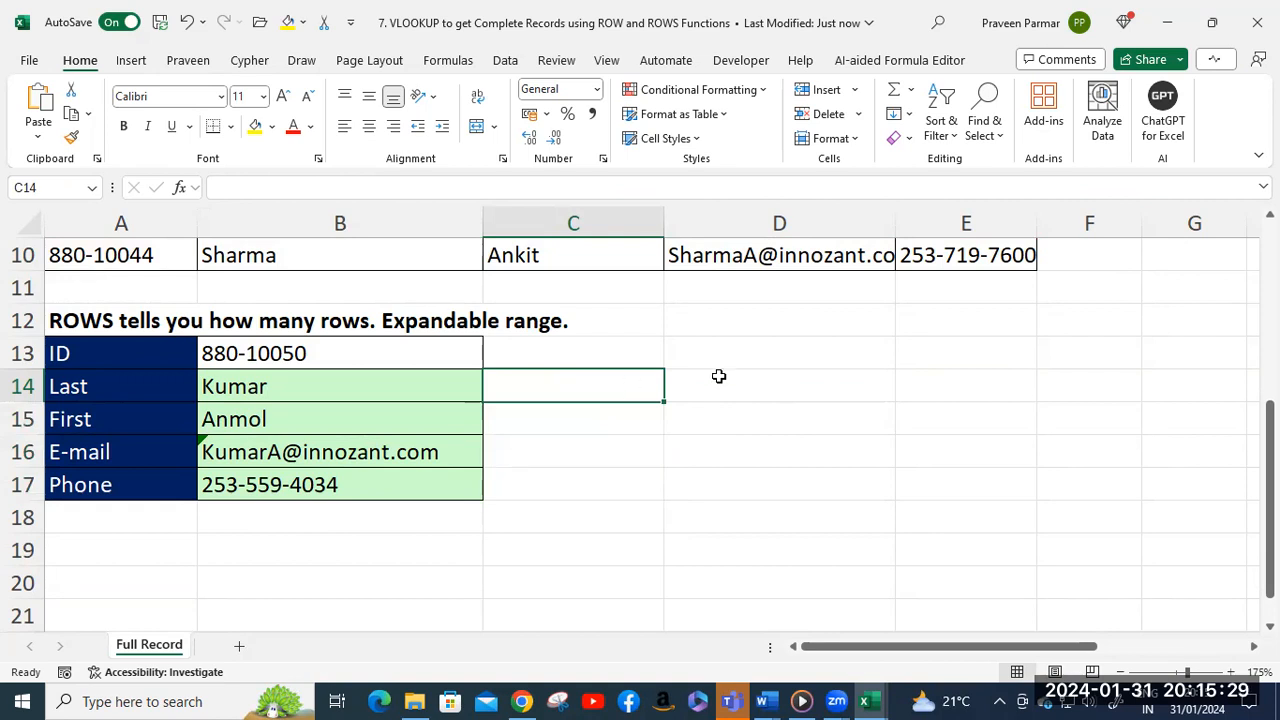
type("=")
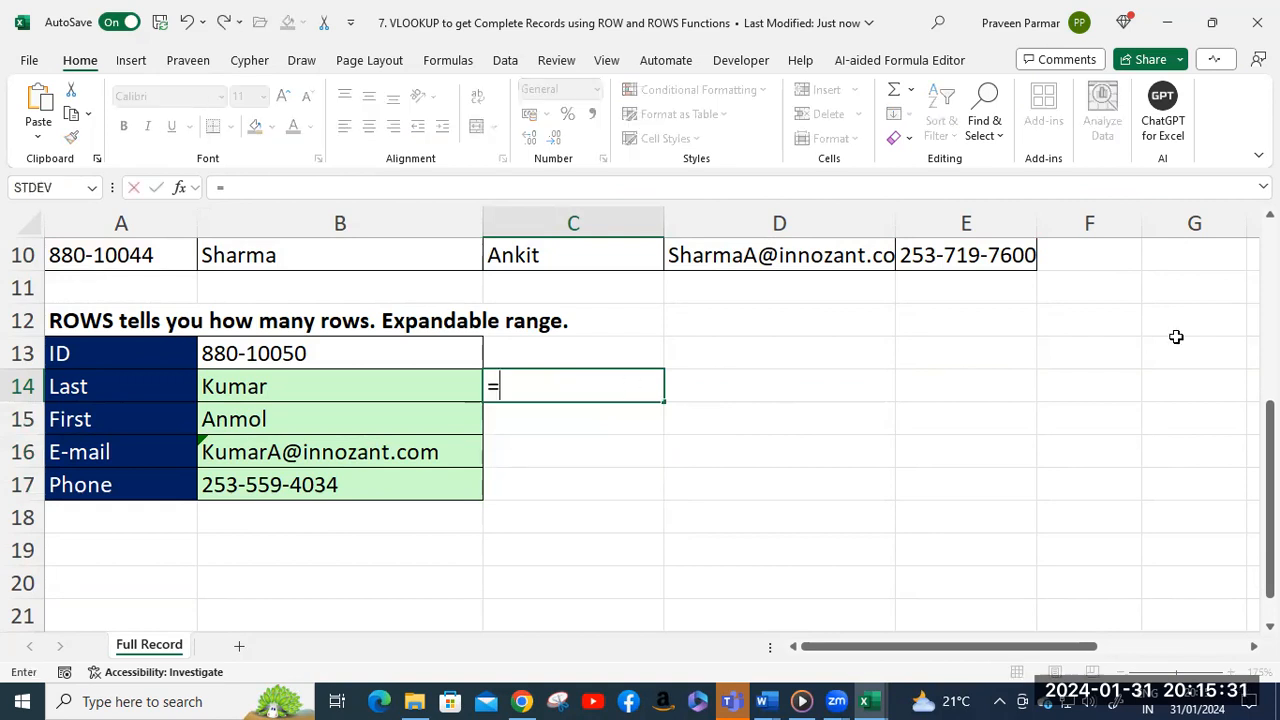
type("vlo")
key("Tab")
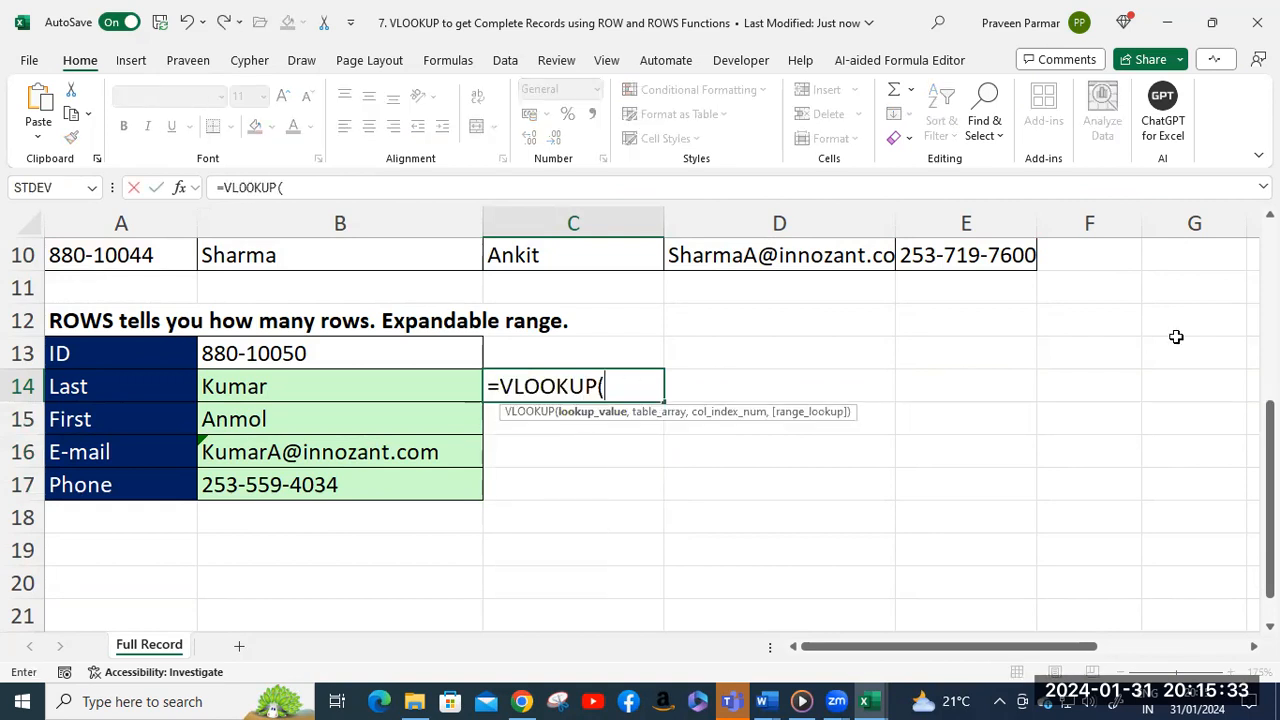
left_click(412, 354)
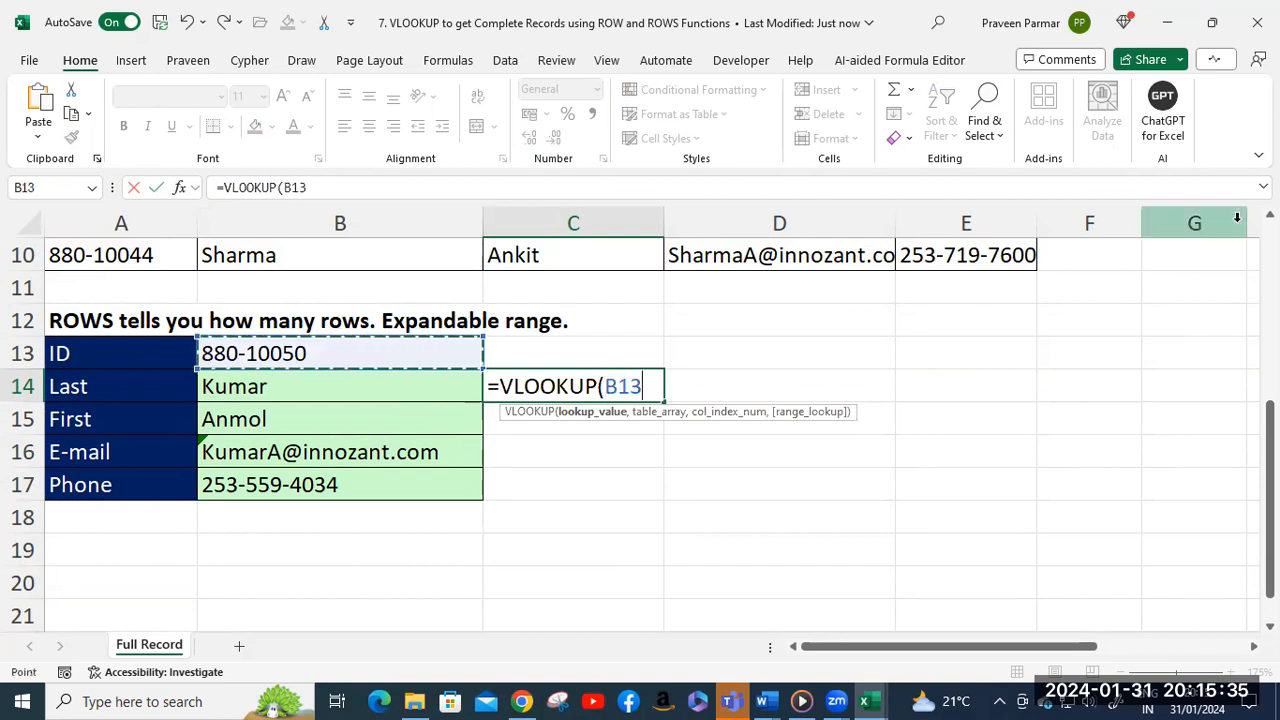
key("F4")
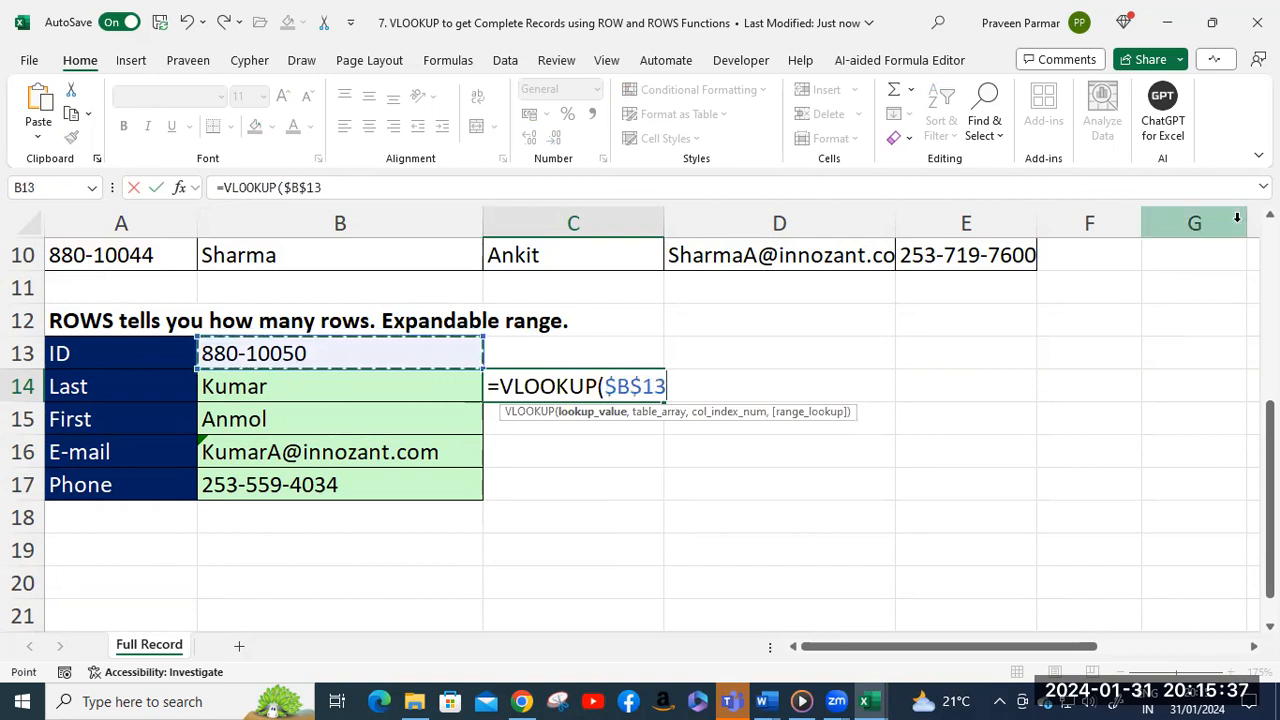
type(",")
Add the source table's data rows to the C14 formula as the absolute table array $A$4:$E$10.
scroll(463, 380, "up", 3)
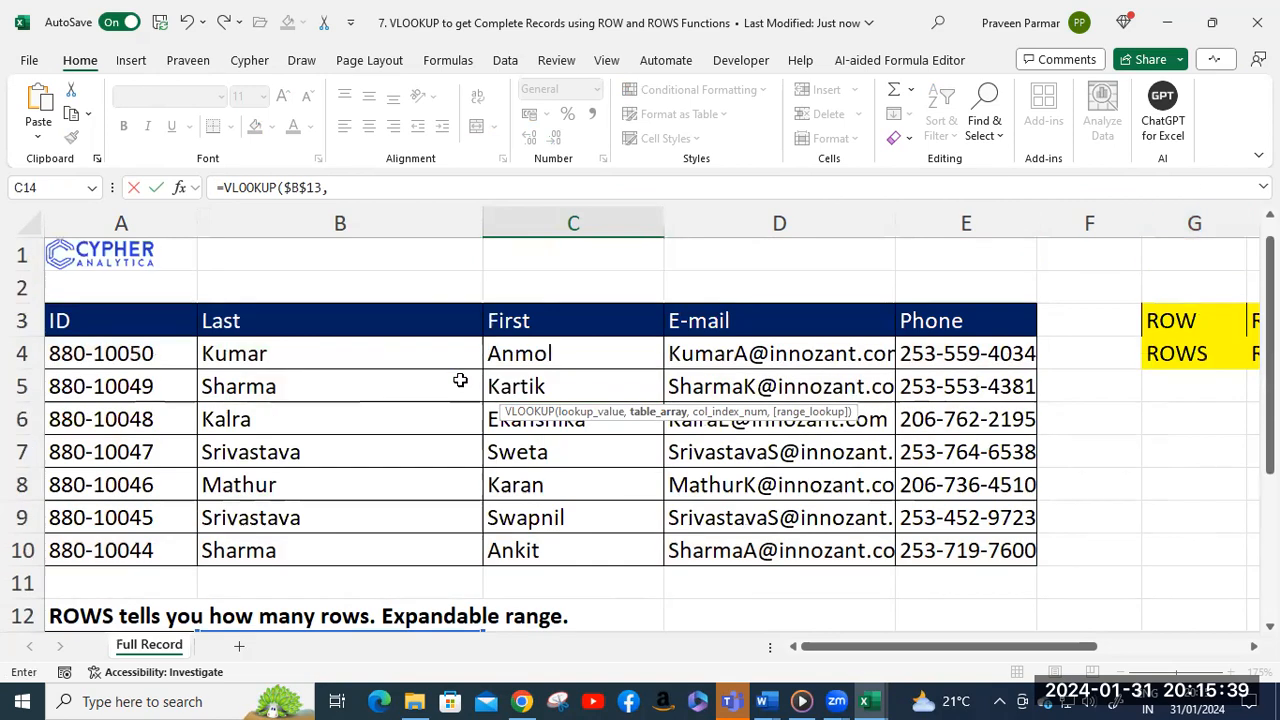
left_click_drag(72, 356, 960, 550)
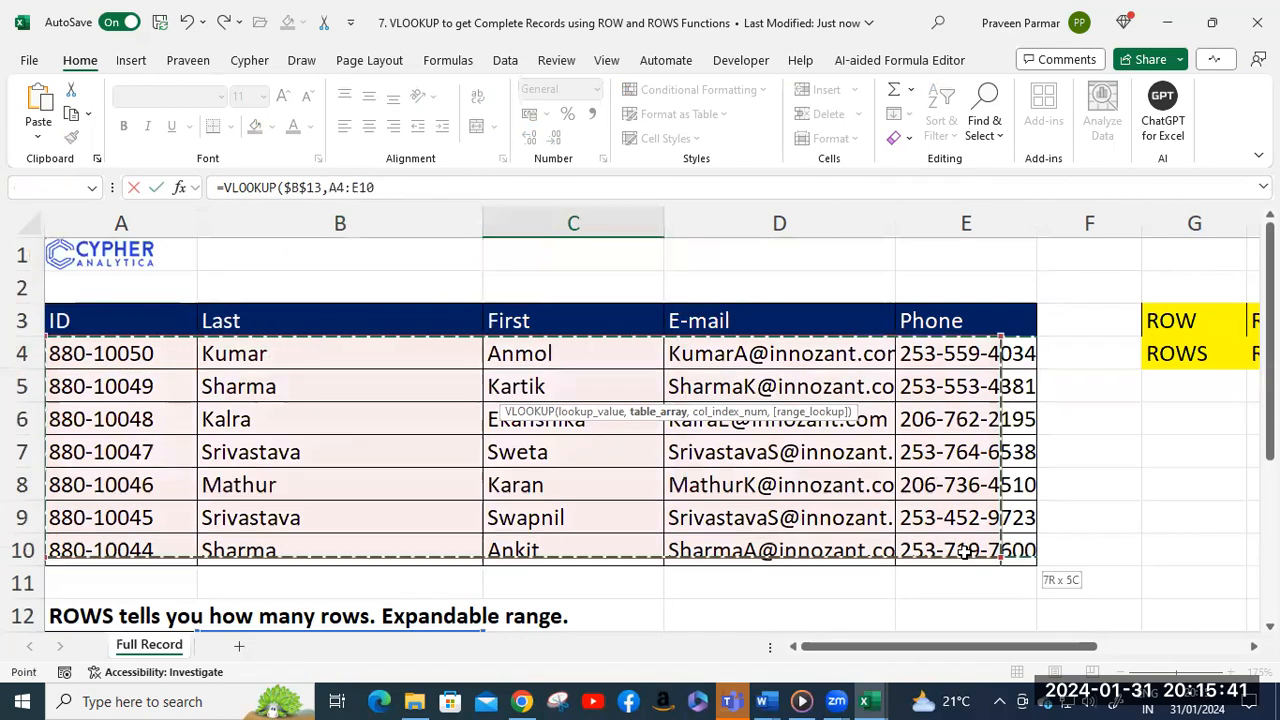
scroll(748, 428, "down", 4)
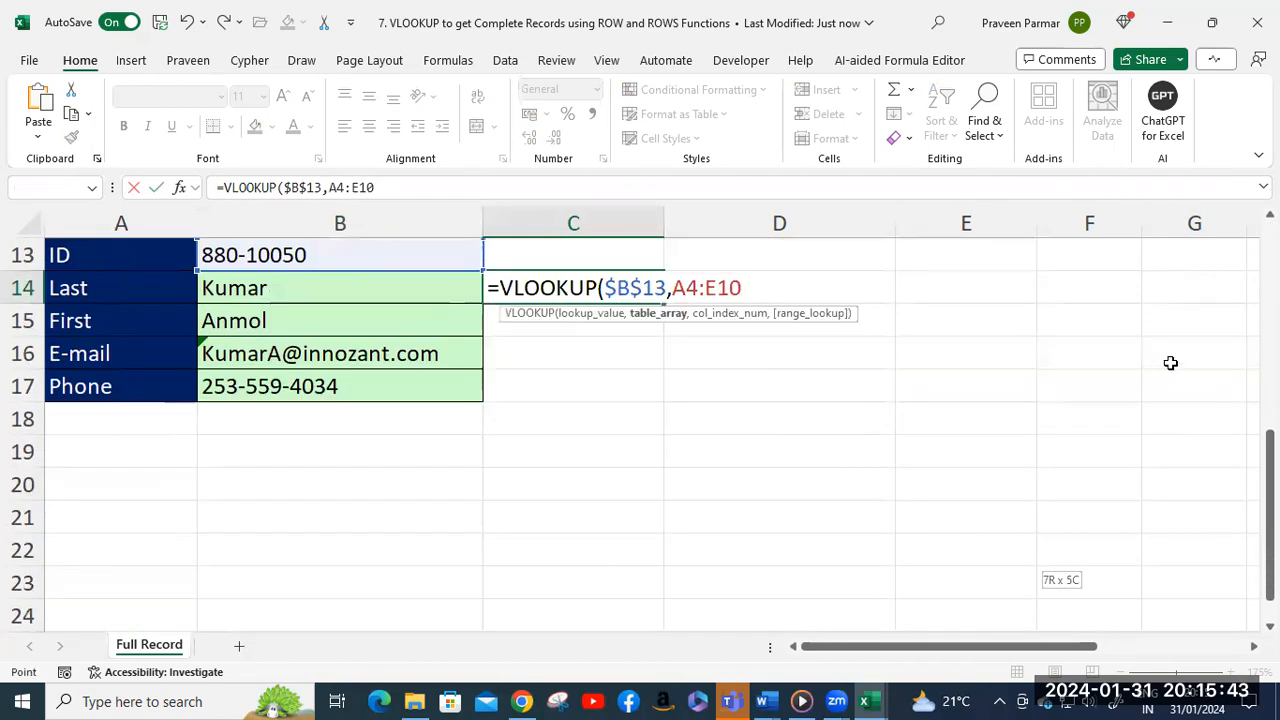
key("F4")
type(",")
Add the ROWS function over F12:F13 as the column index of the C14 formula.
type("roo")
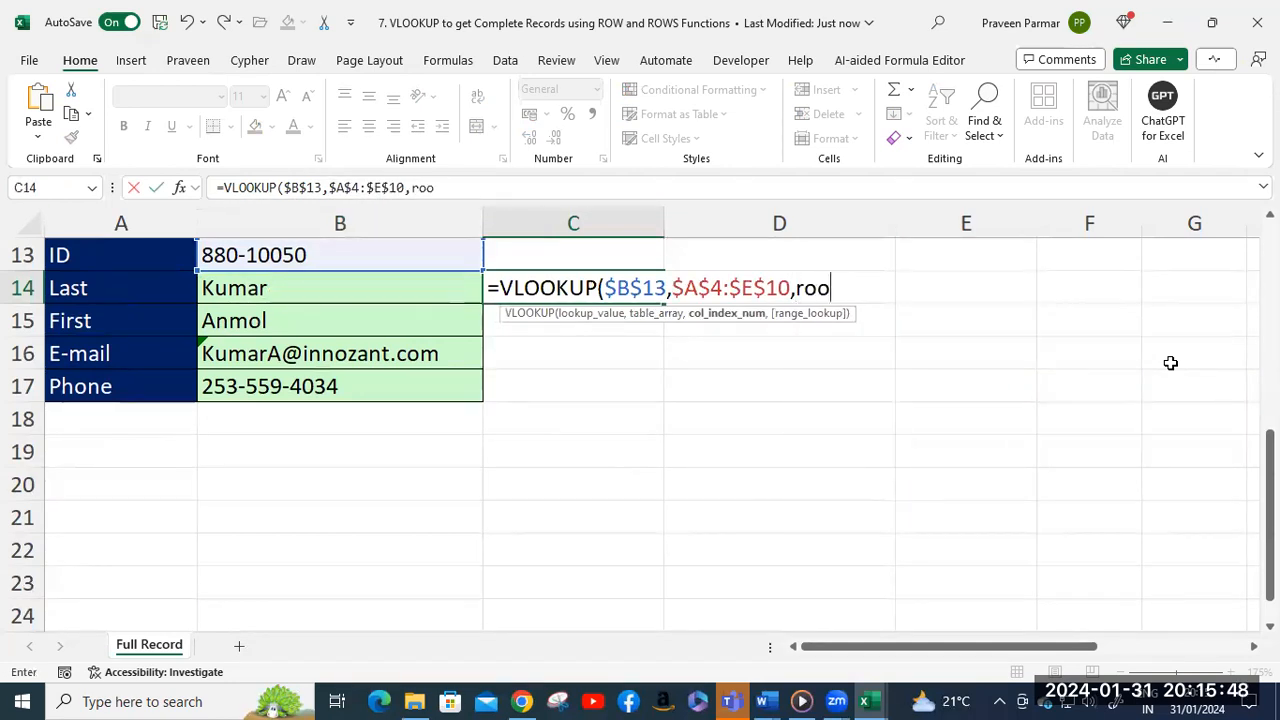
key("BackSpace")
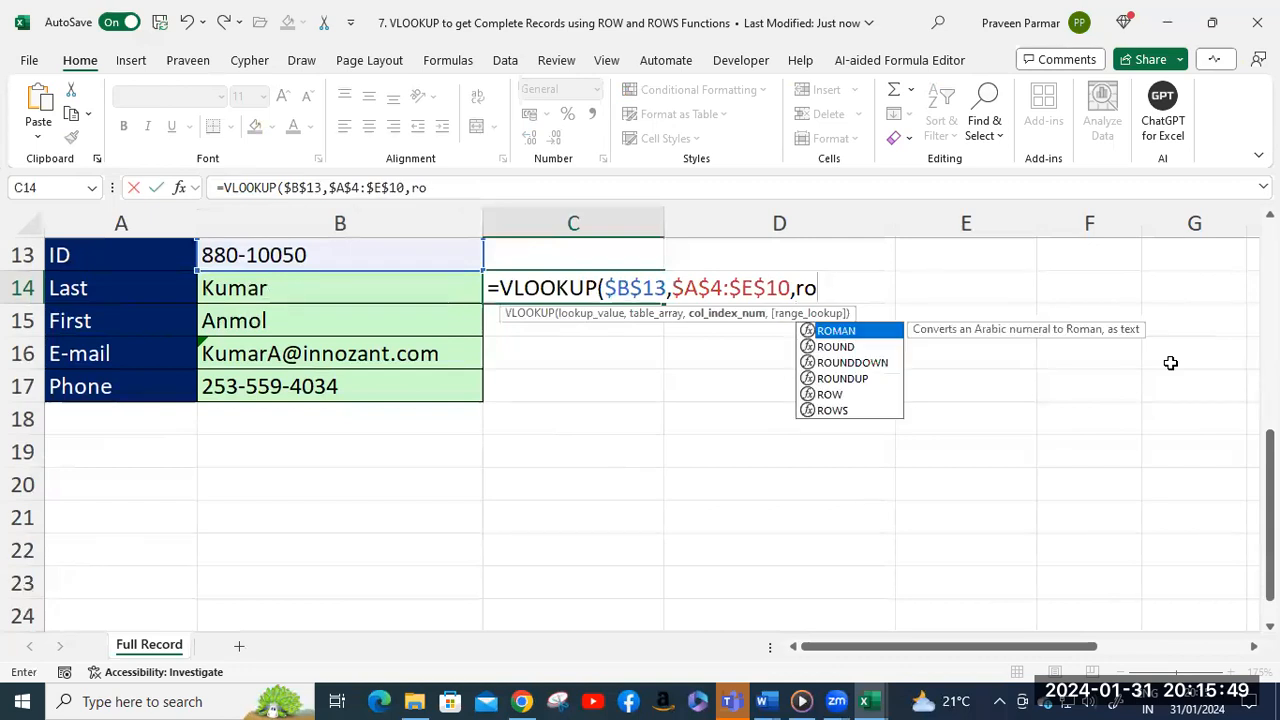
type("w")
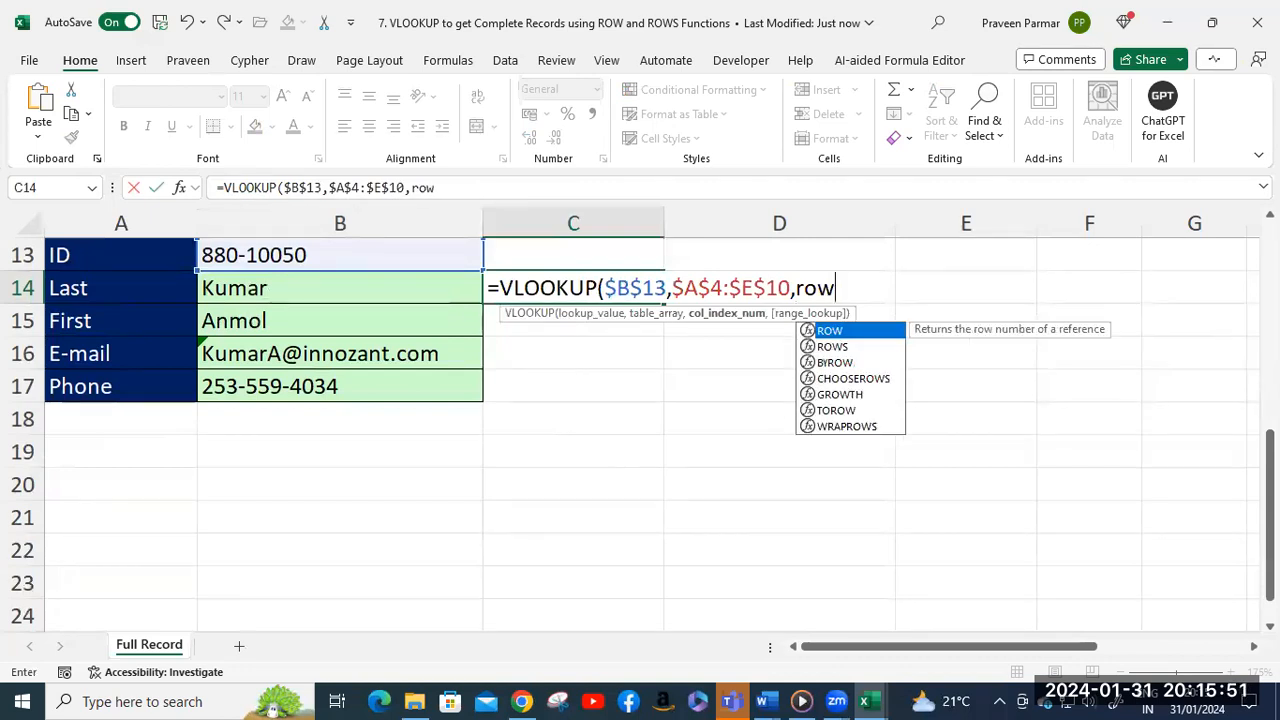
key("Down")
key("Tab")
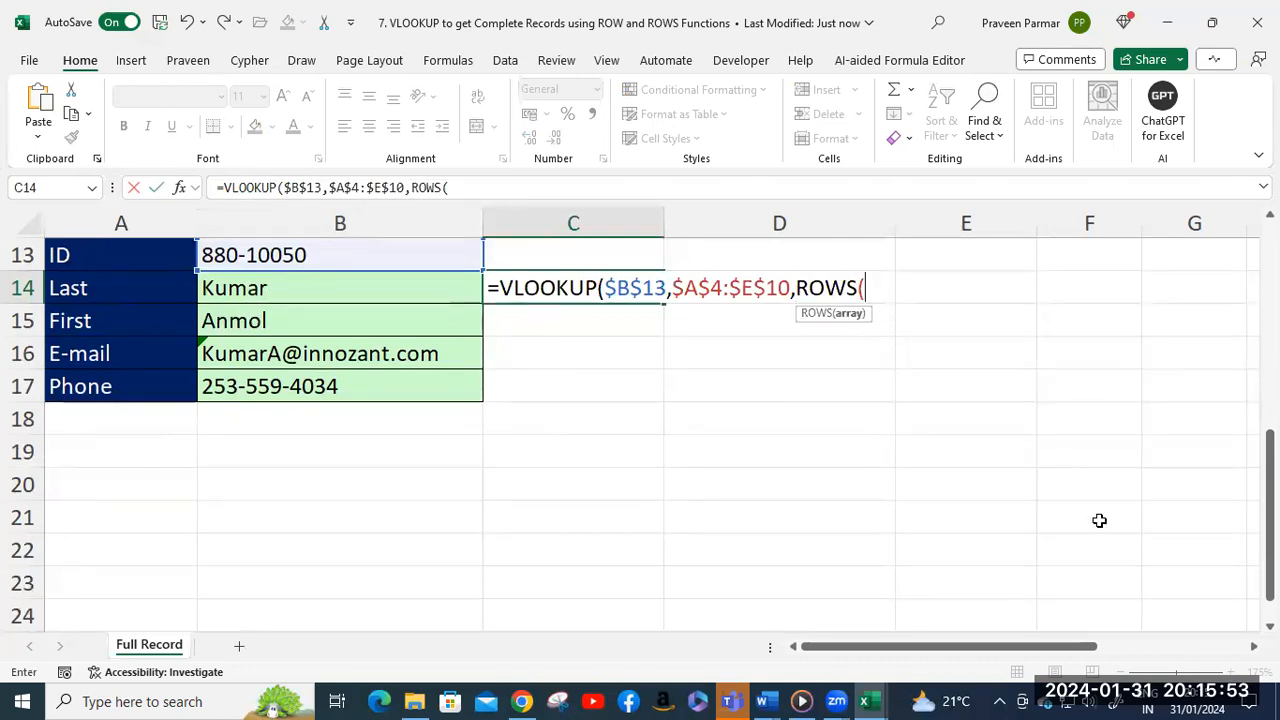
scroll(1128, 417, "up", 2)
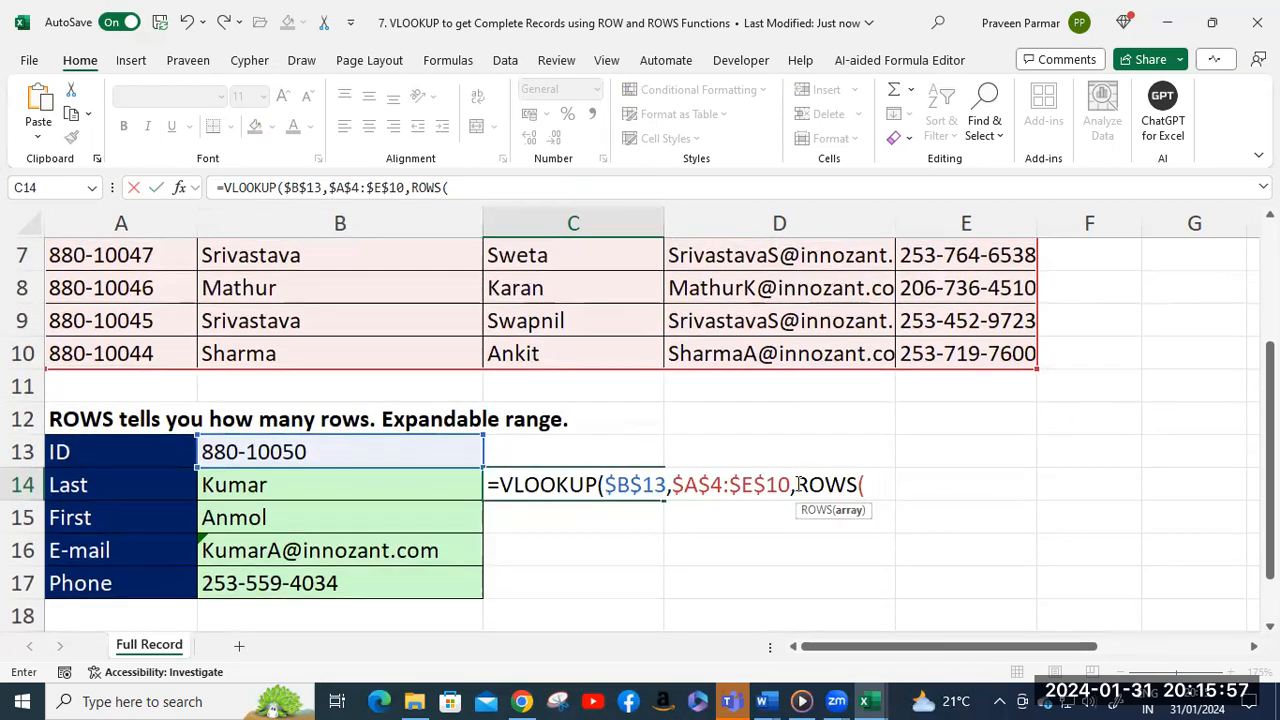
left_click(908, 484)
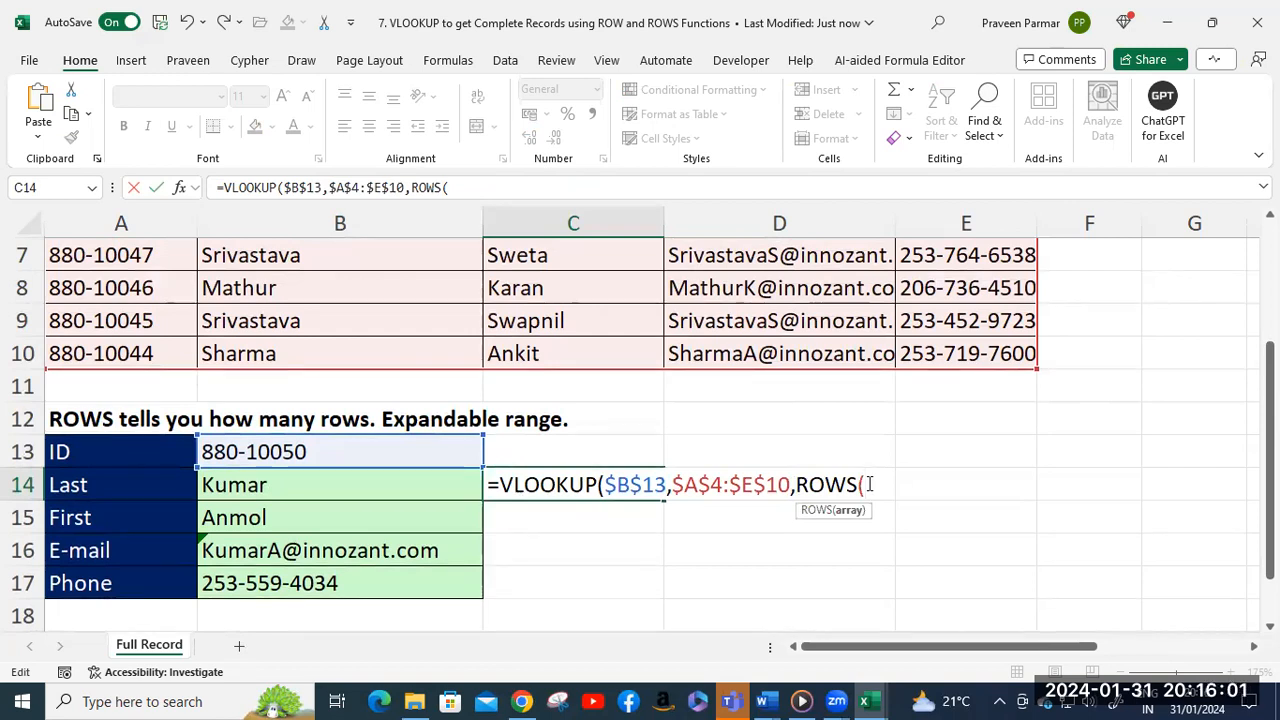
left_click_drag(1072, 419, 1075, 450)
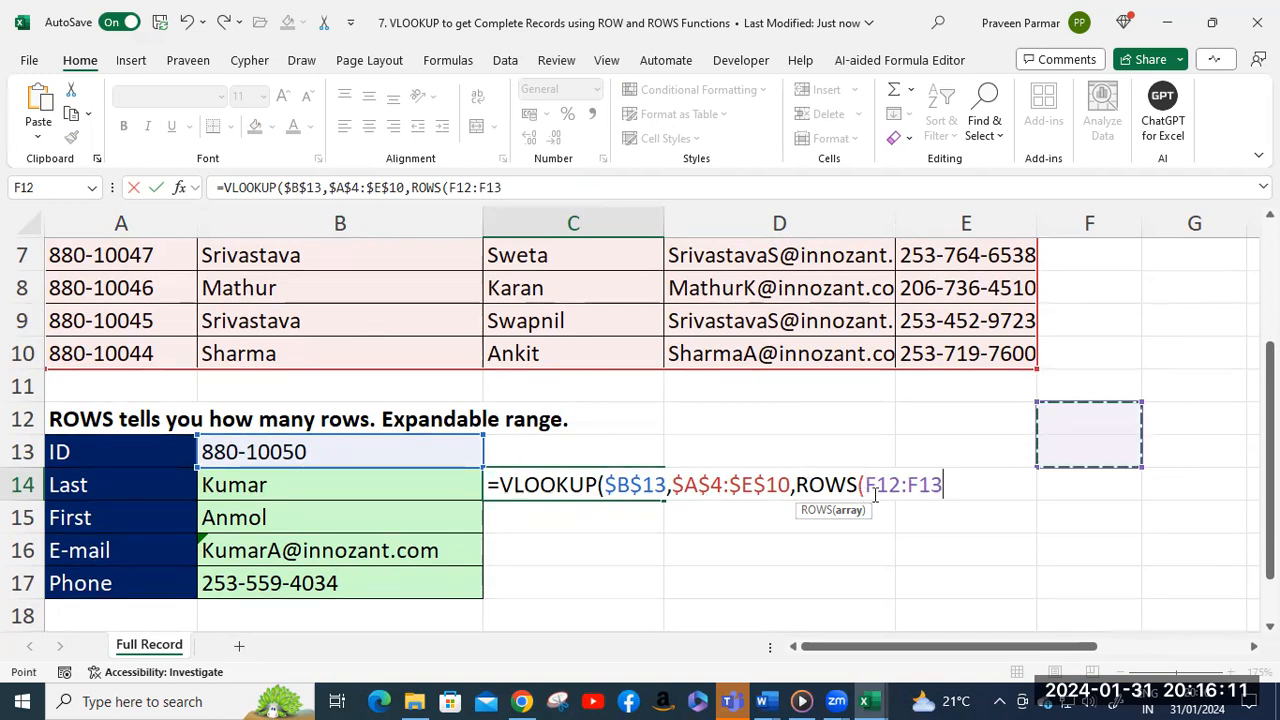
Lock the start of the ROWS range as $F$12:F13, add the exact-match argument 0, and enter the C14 formula.
left_click_drag(904, 485, 865, 485)
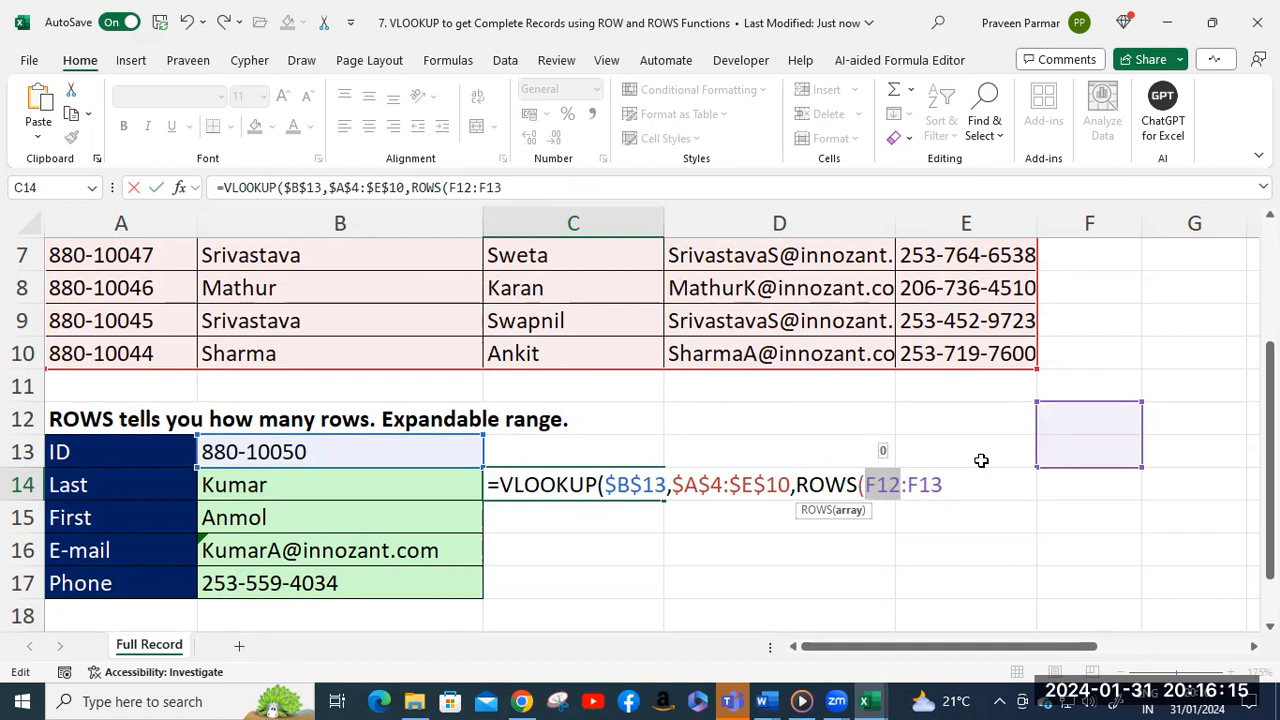
key("F4")
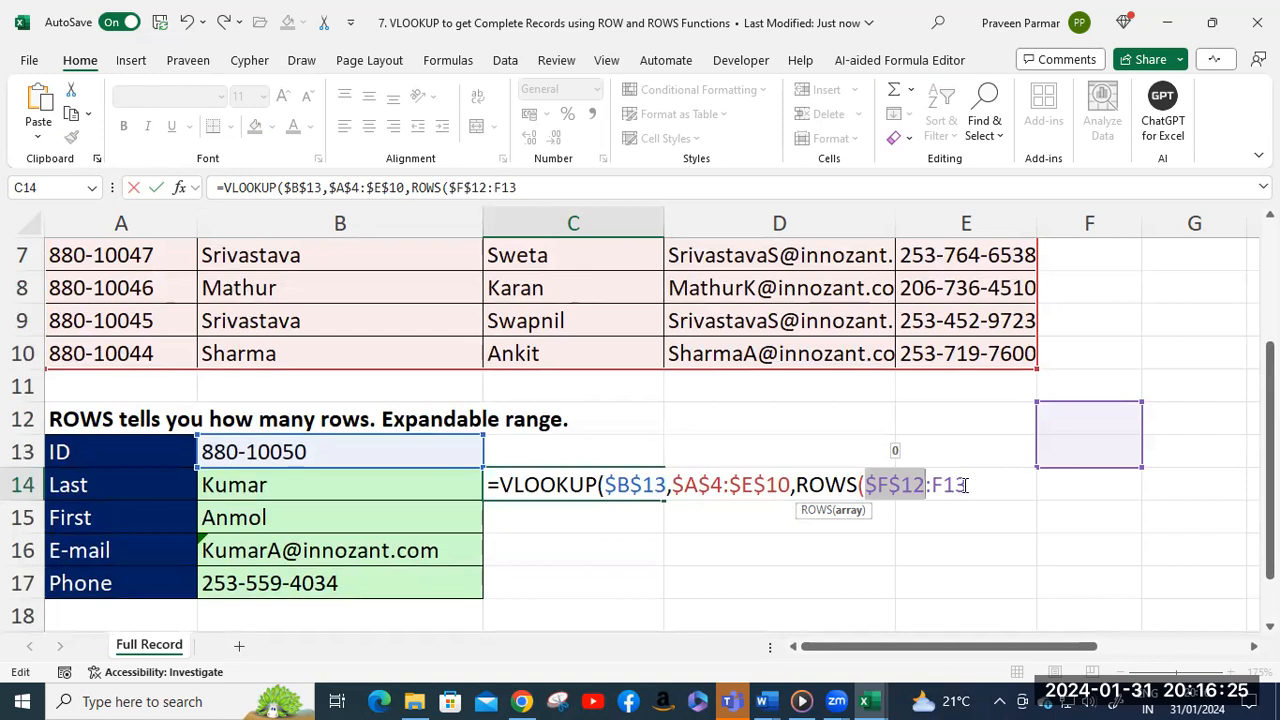
left_click(1002, 468)
type(")")
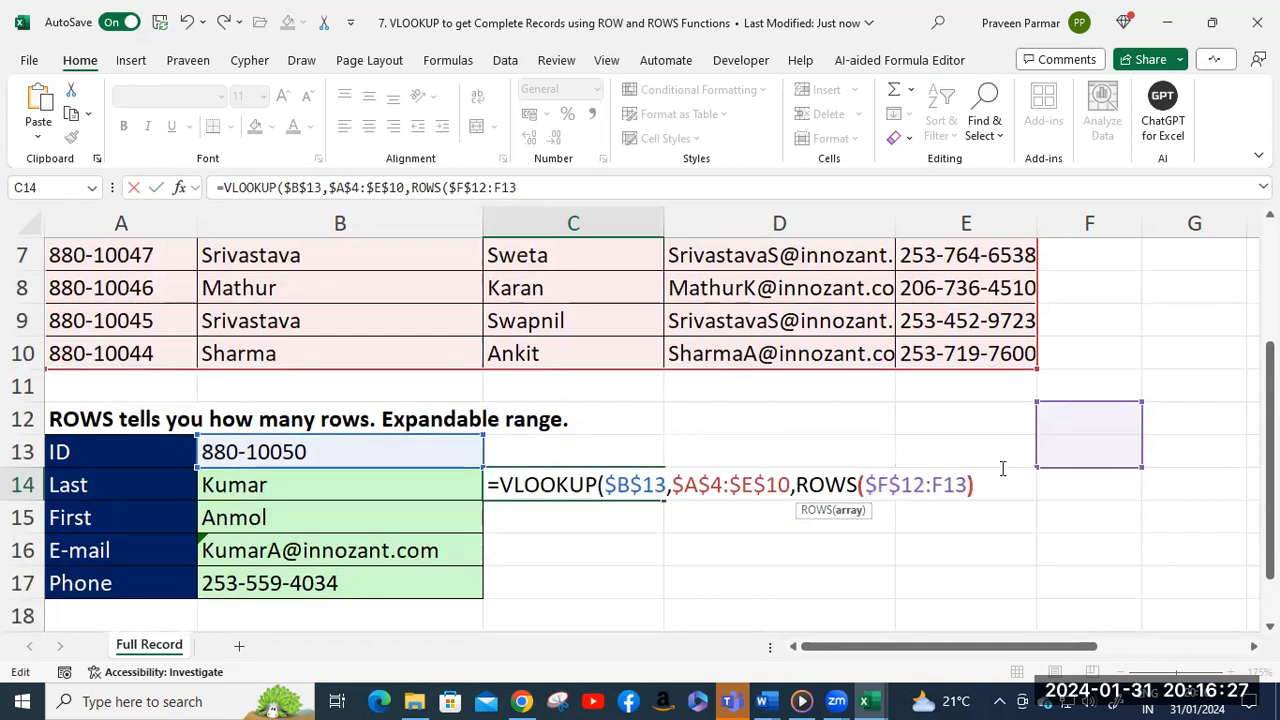
type(",0)")
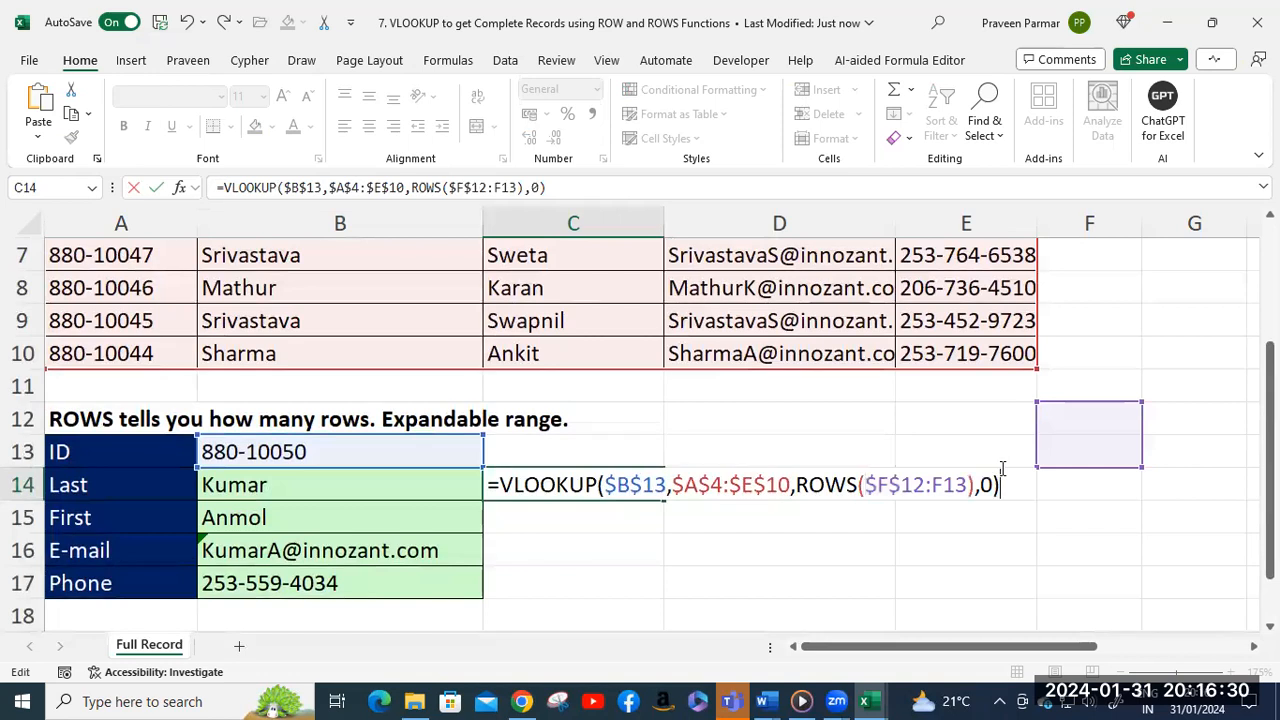
key("Return")
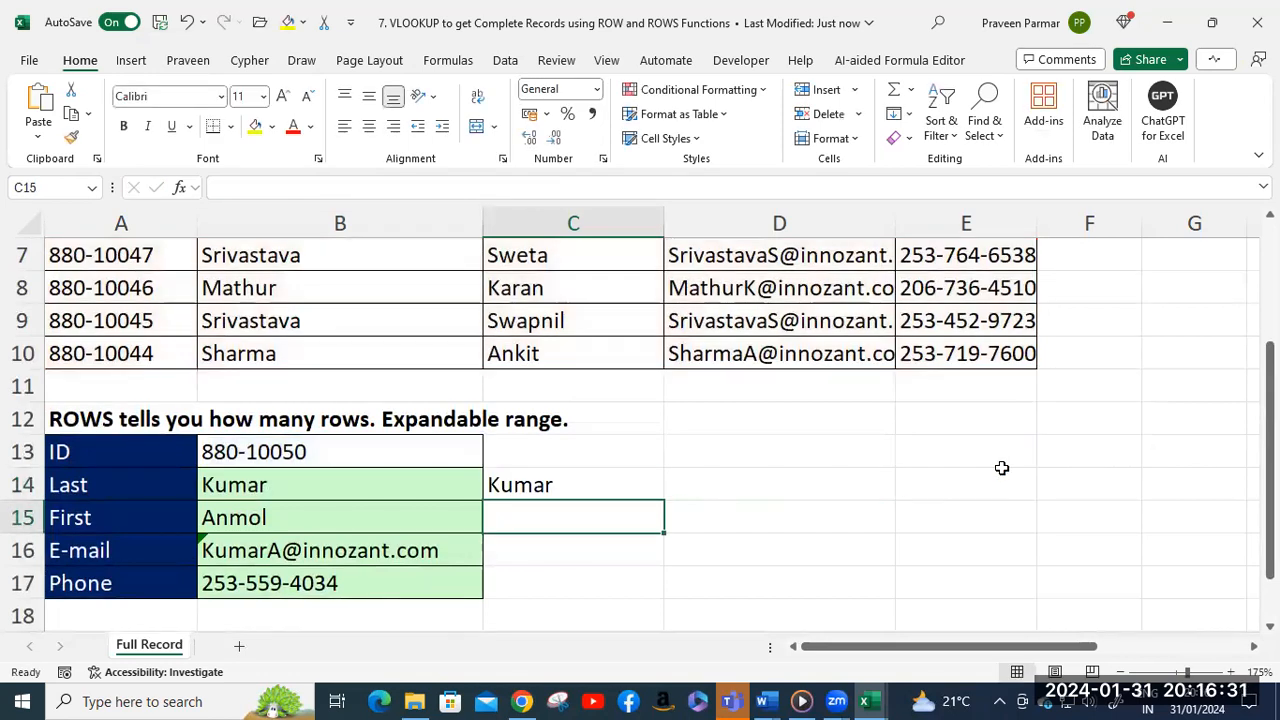
Fill the C14 formula down through C17 and widen column C for the e-mail result.
left_click(628, 485)
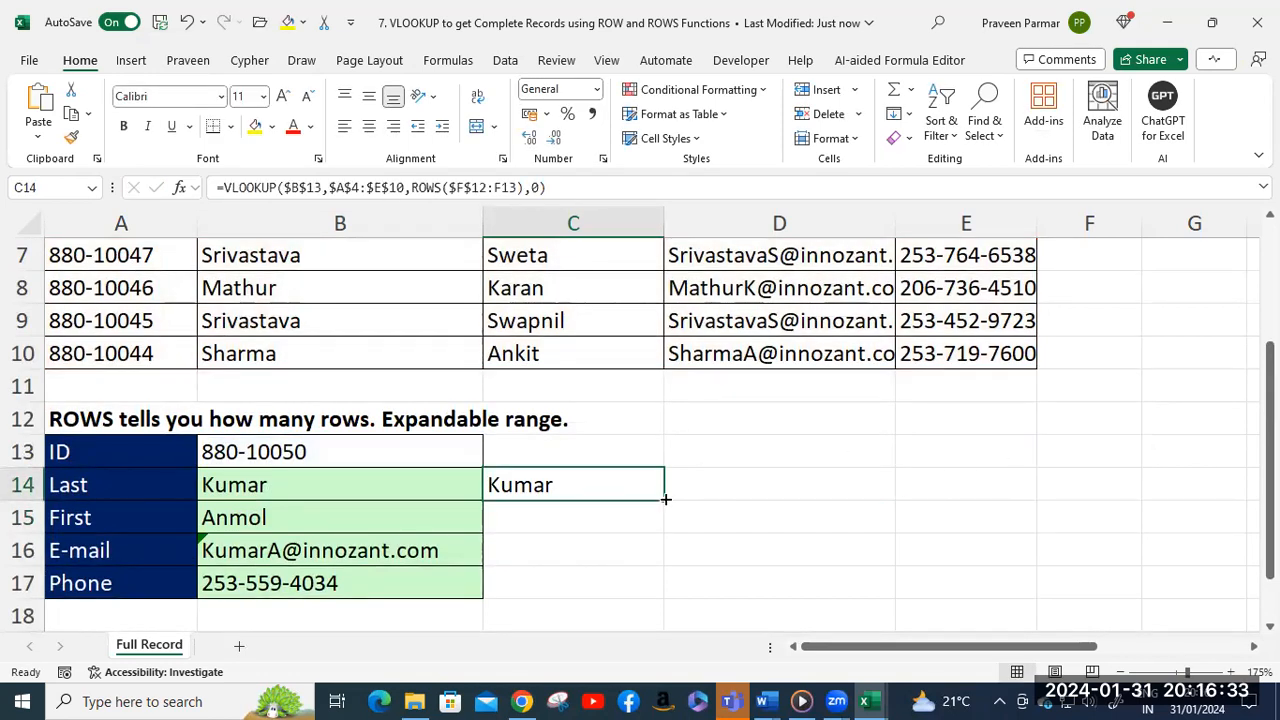
left_click_drag(665, 498, 666, 588)
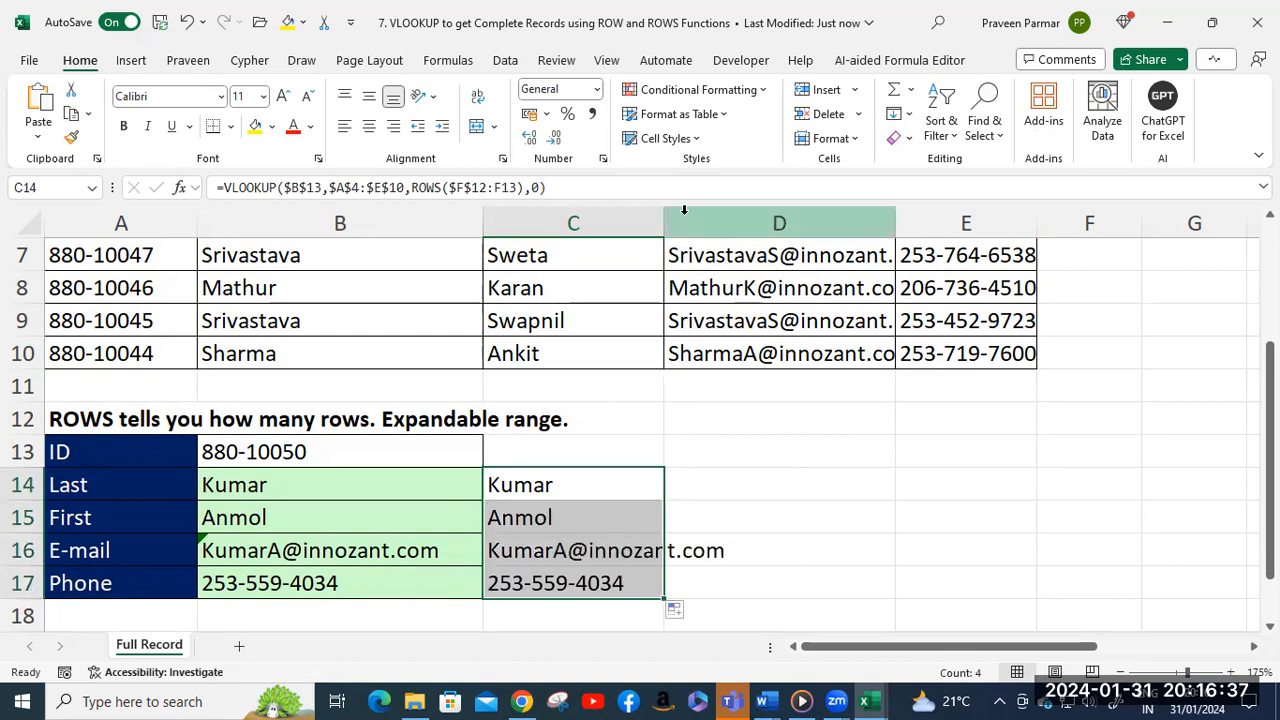
left_click_drag(668, 216, 718, 217)
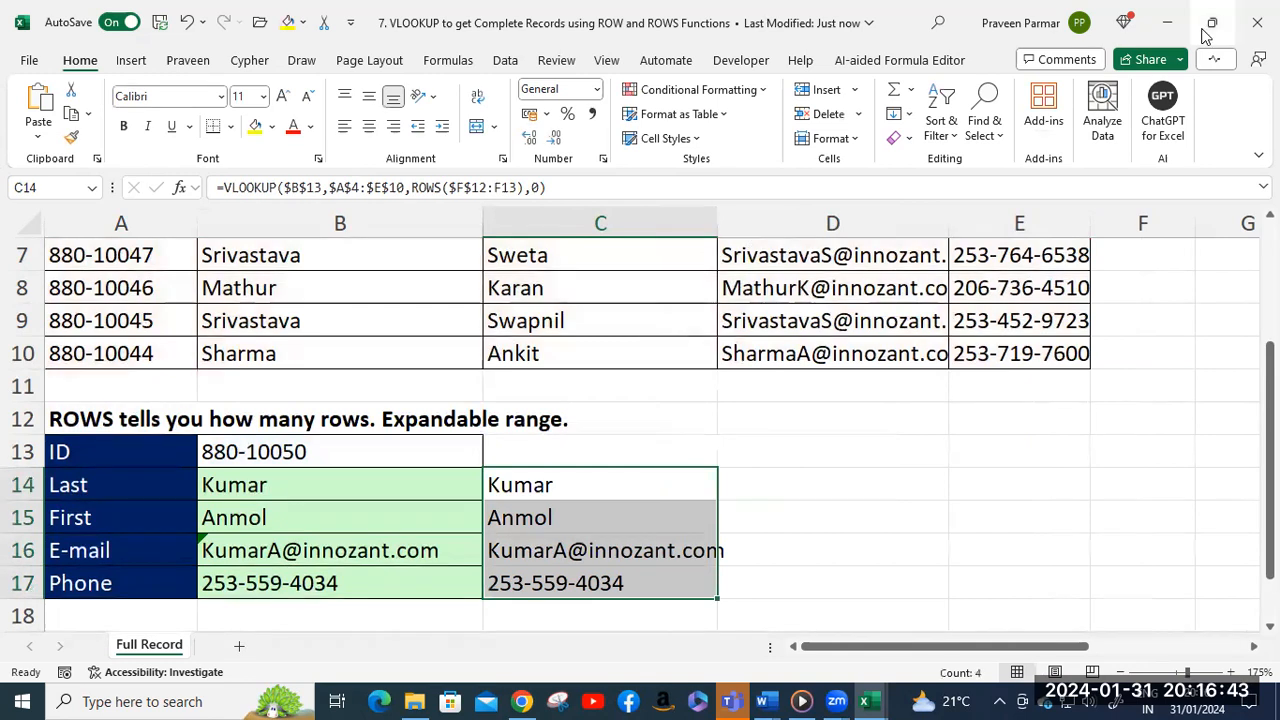
Put both open workbooks away and open "8. Double and Nested VLOOKUP" from the lookup functions folder.
left_click(1167, 23)
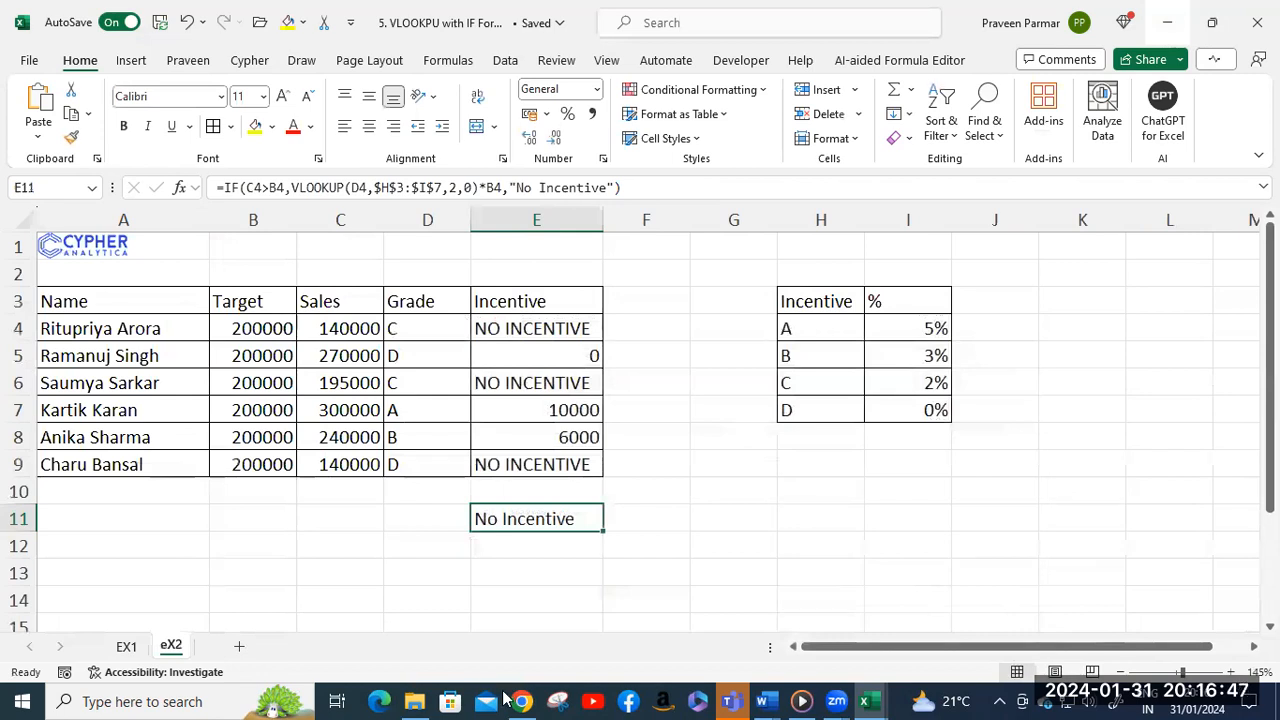
left_click(1167, 23)
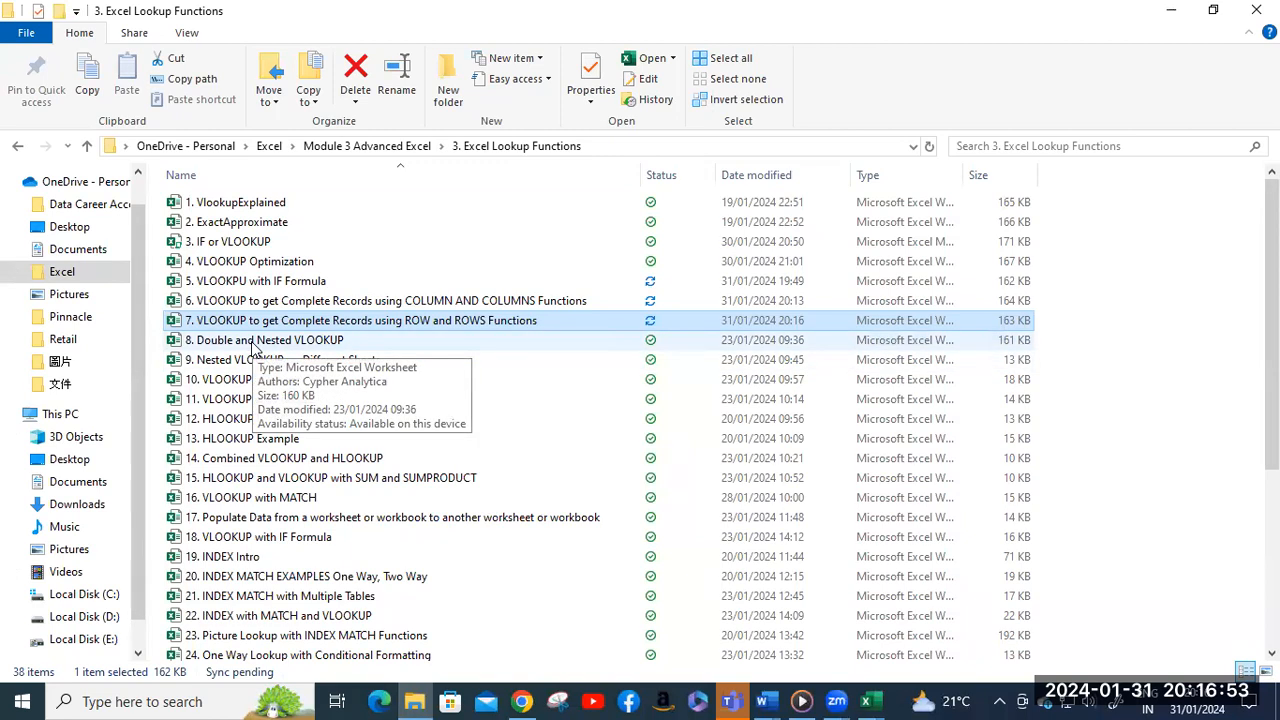
key("alt+Tab")
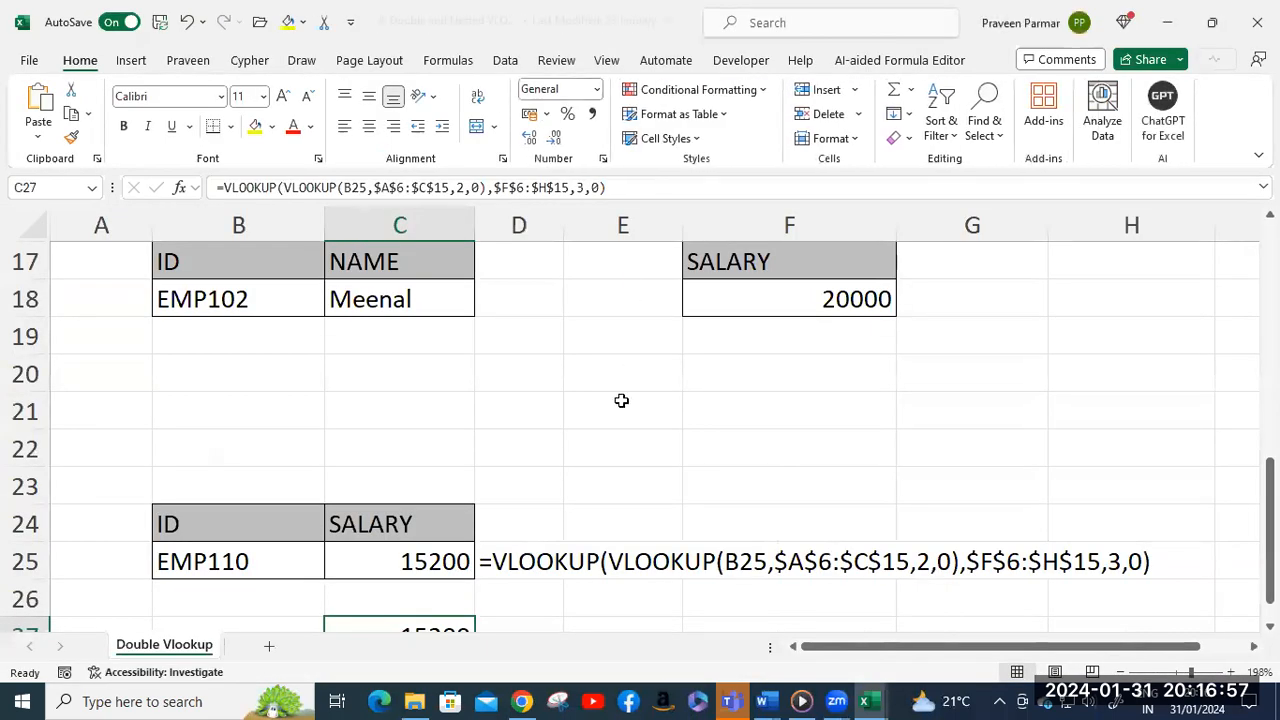
Review the ID, name and designation columns of Table 1 and the department and net salary columns of Table 2.
scroll(611, 426, "up", 4)
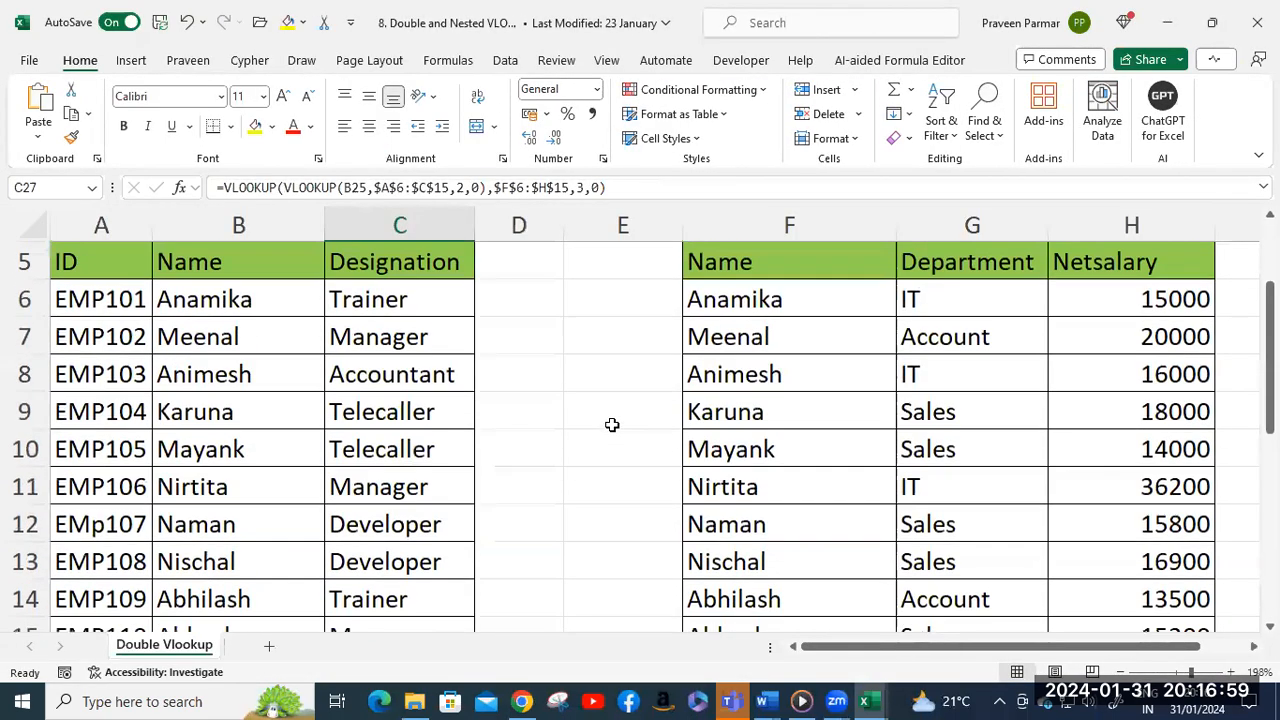
scroll(611, 425, "up", 2)
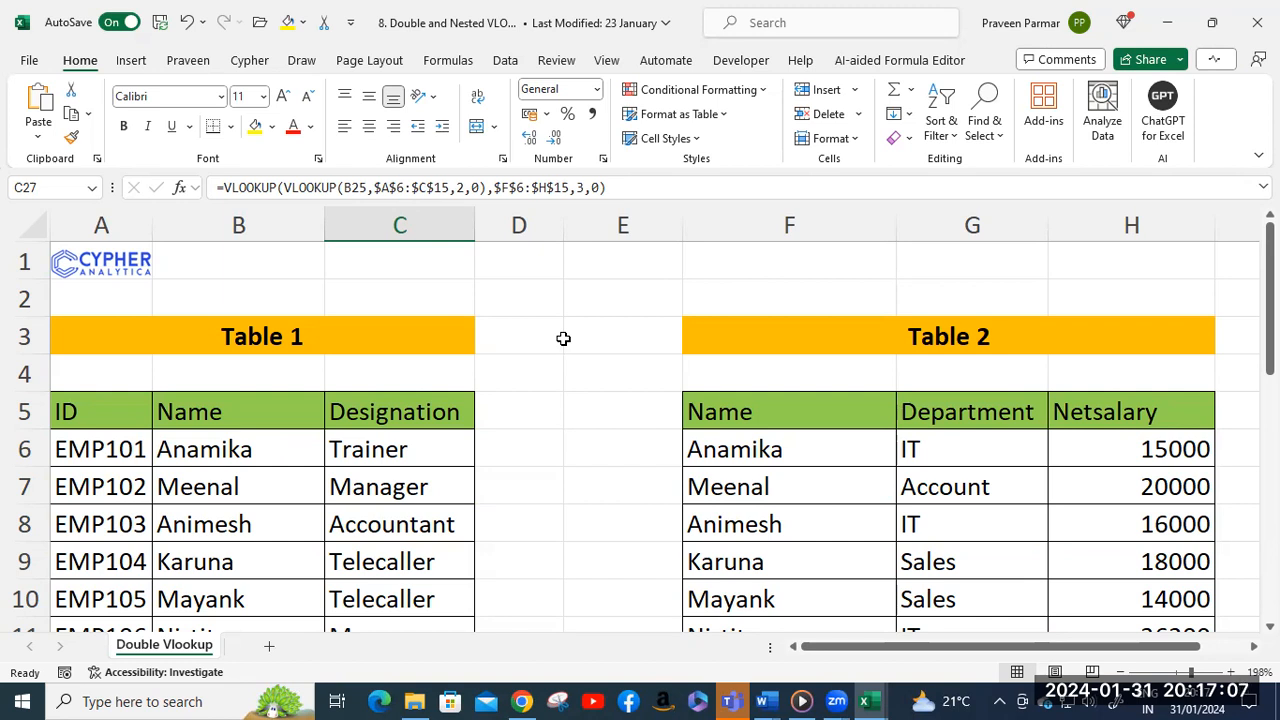
scroll(563, 339, "down", 2)
scroll(565, 339, "down", 1)
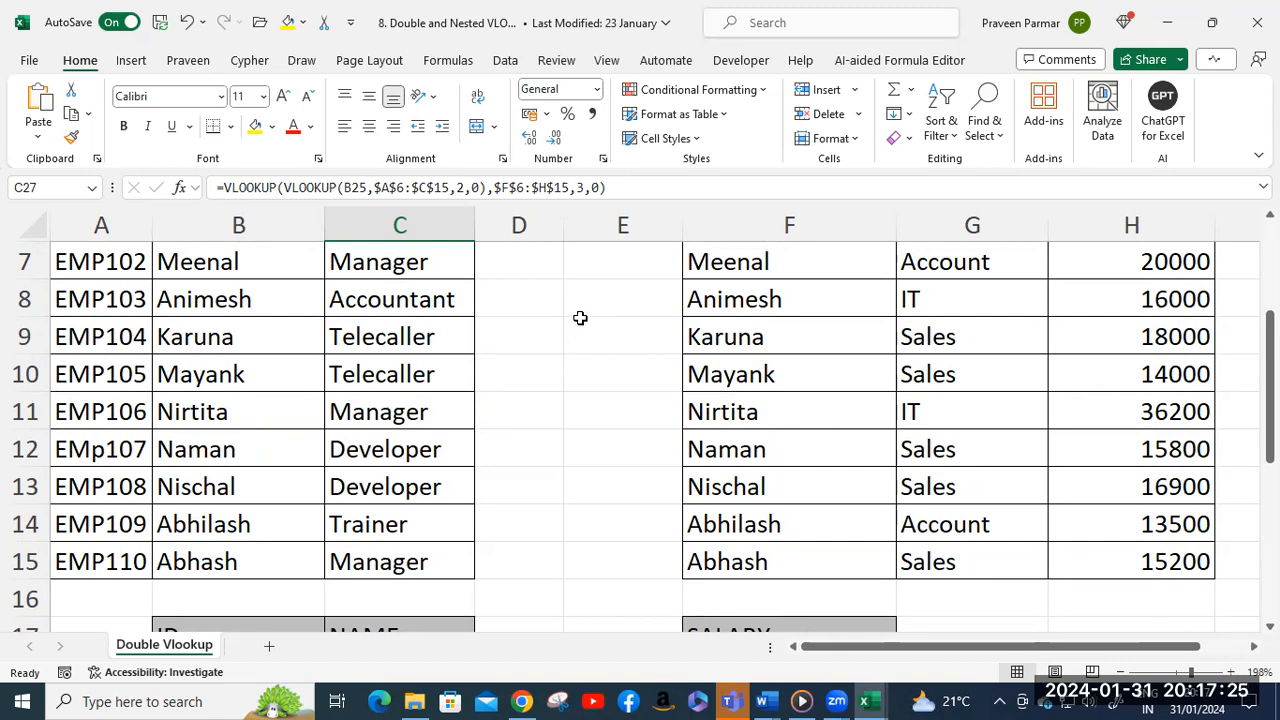
Compare Table 1 and Table 2 for their shared column and examine the ID, name and salary lookup cells beneath them.
scroll(580, 318, "up", 1)
scroll(580, 318, "up", 1)
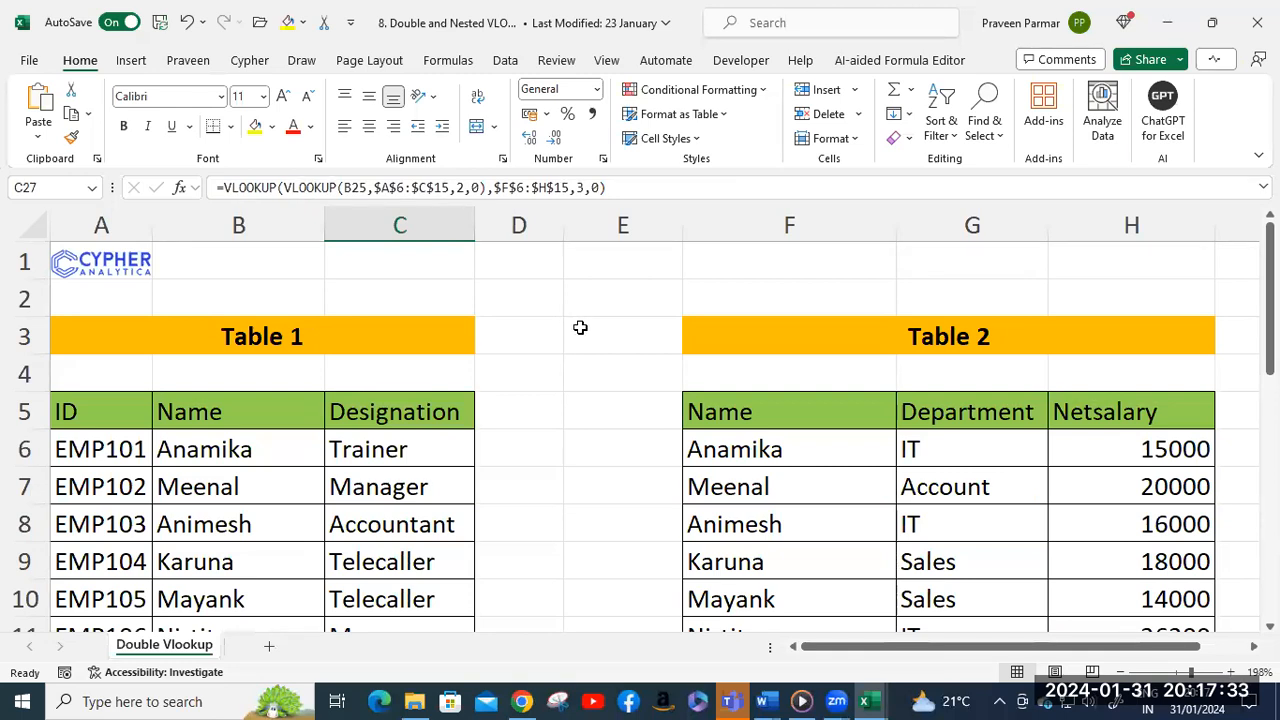
scroll(570, 367, "down", 3)
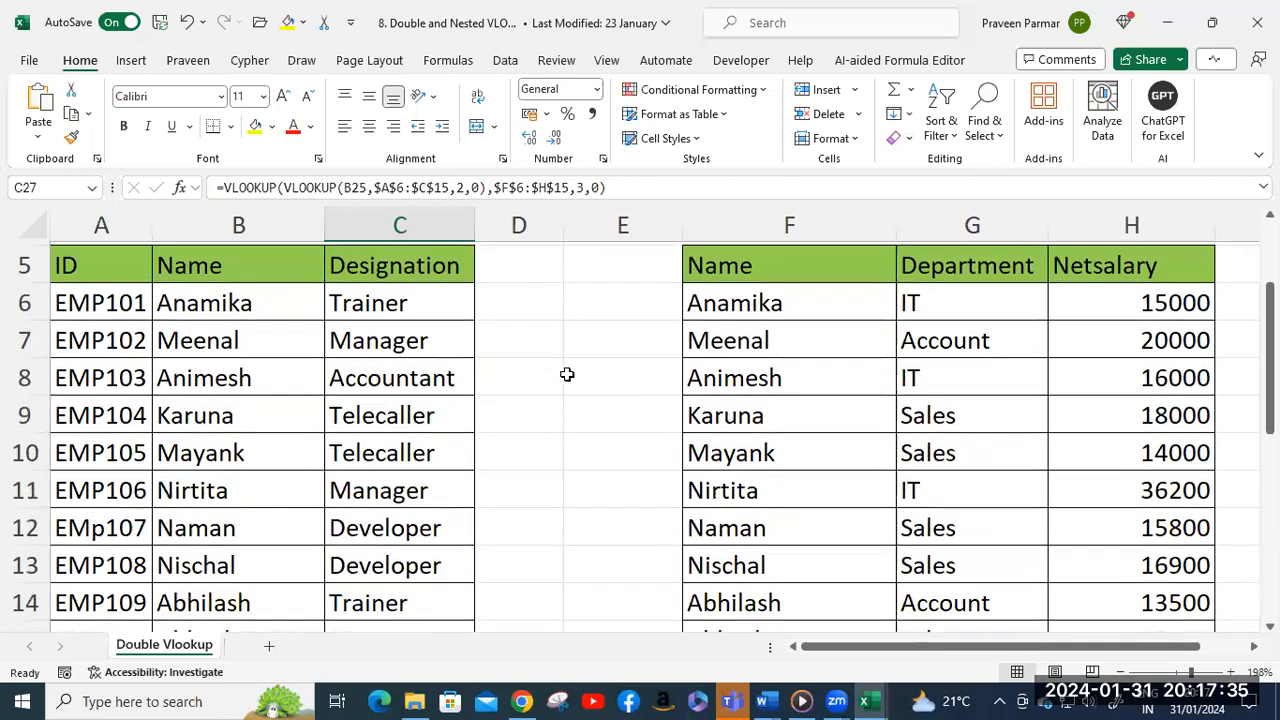
scroll(572, 365, "up", 3)
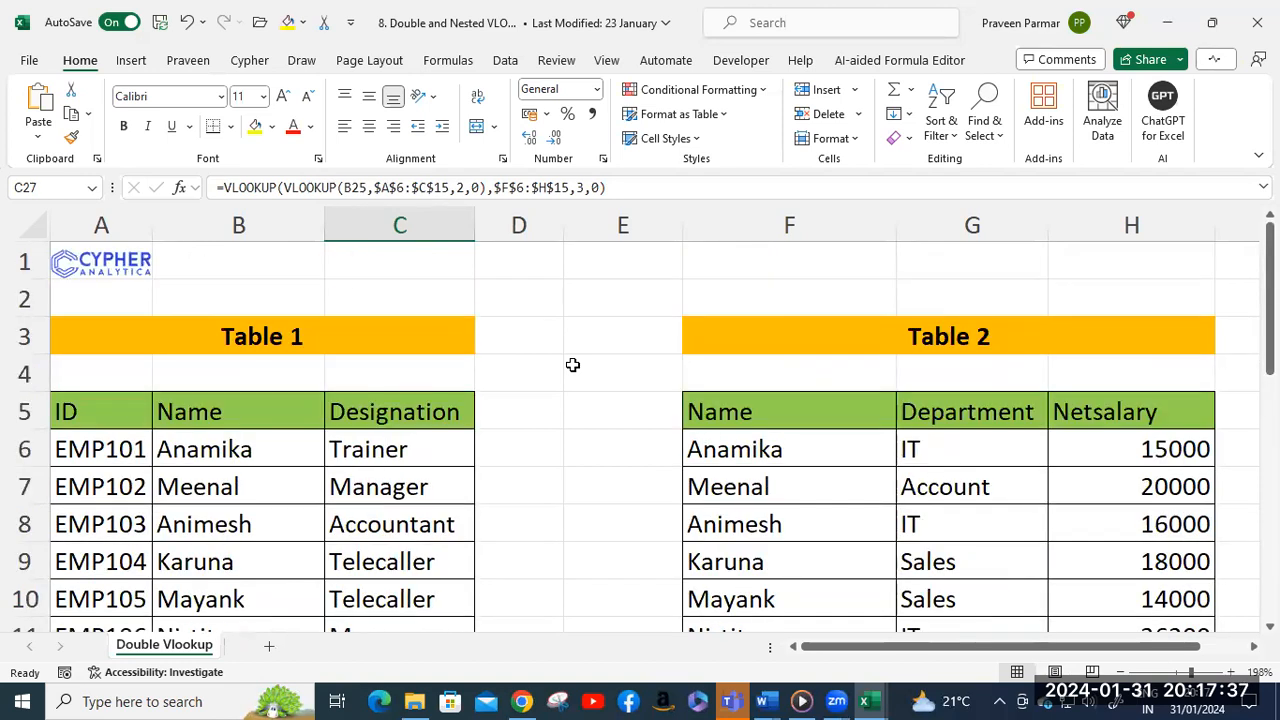
scroll(573, 364, "down", 1)
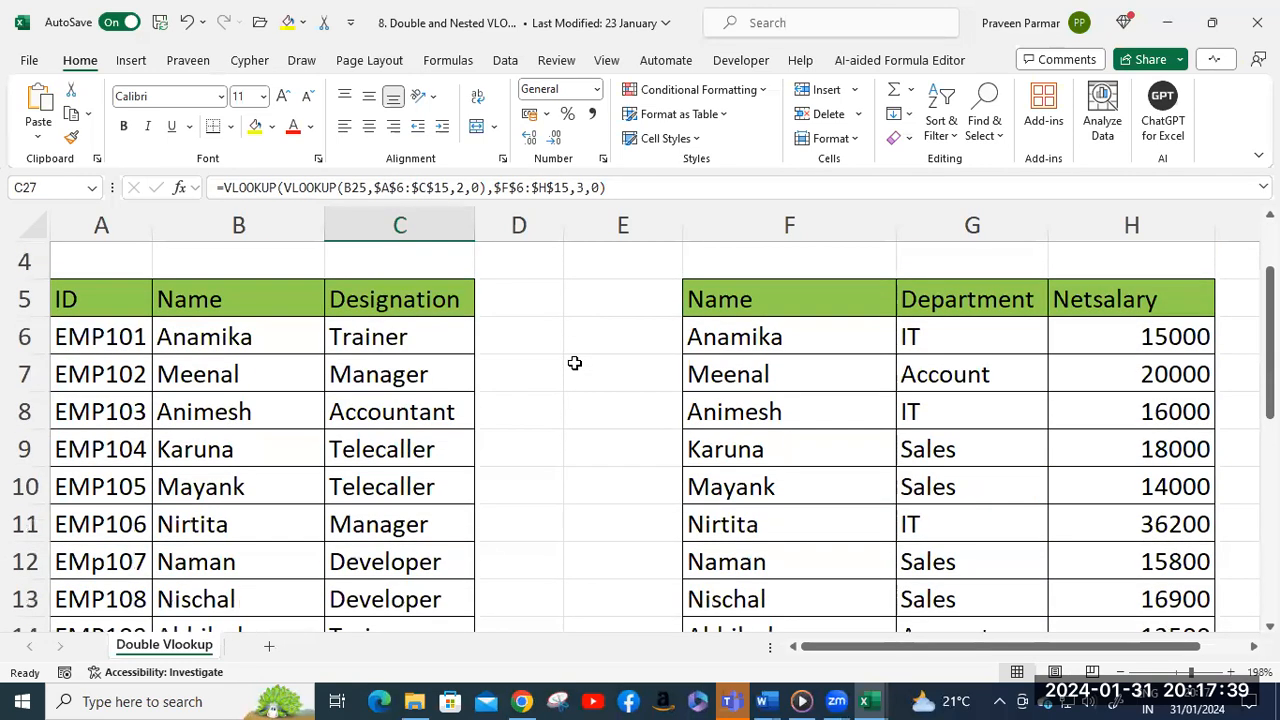
scroll(575, 363, "up", 1)
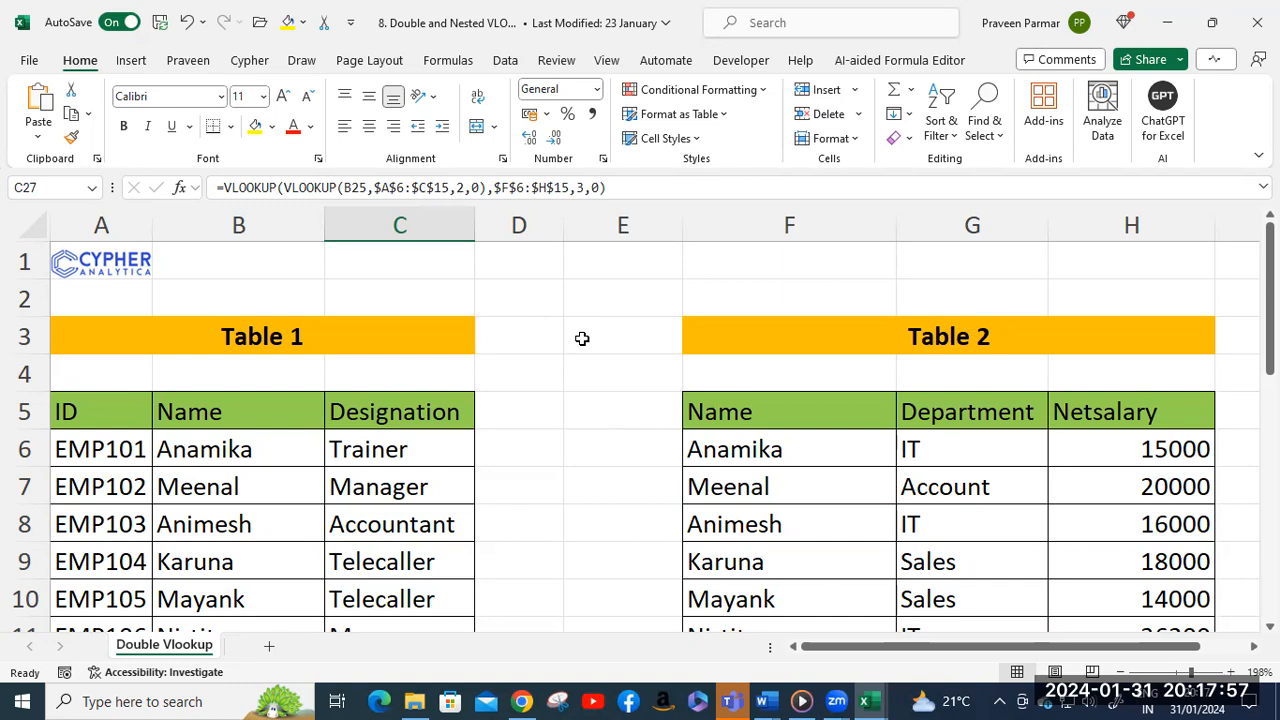
scroll(582, 338, "down", 2)
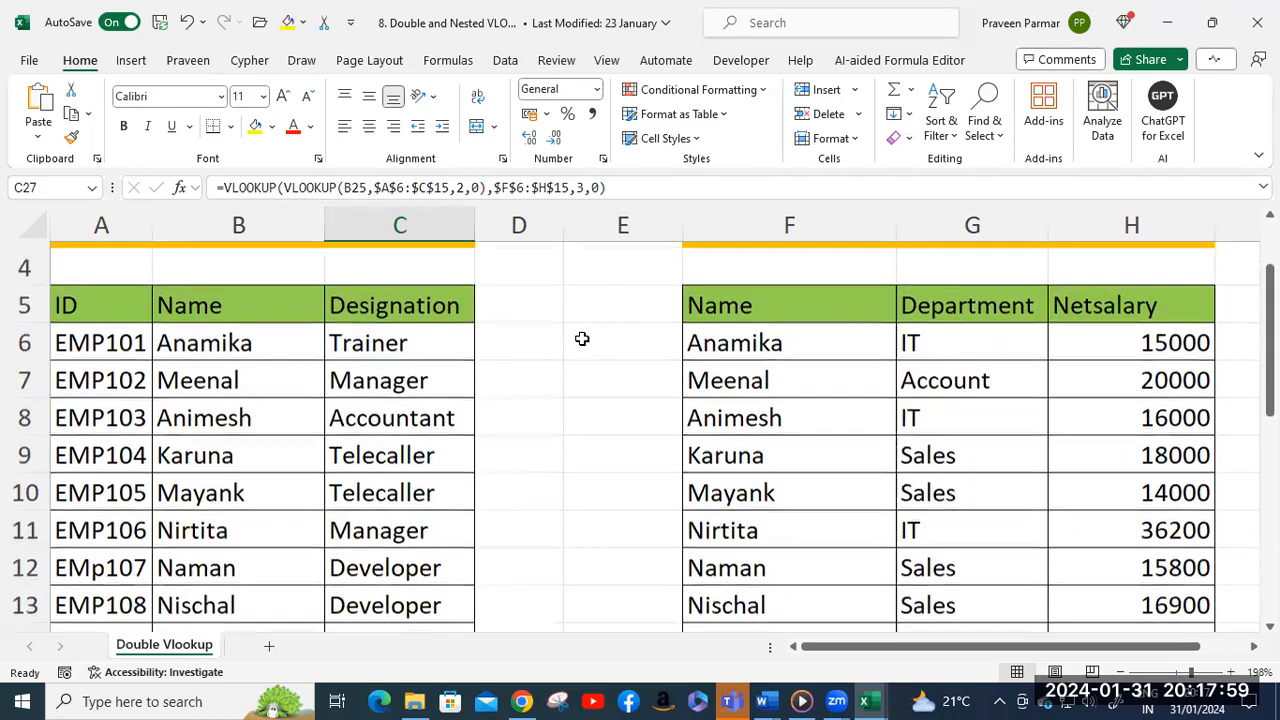
scroll(582, 338, "up", 1)
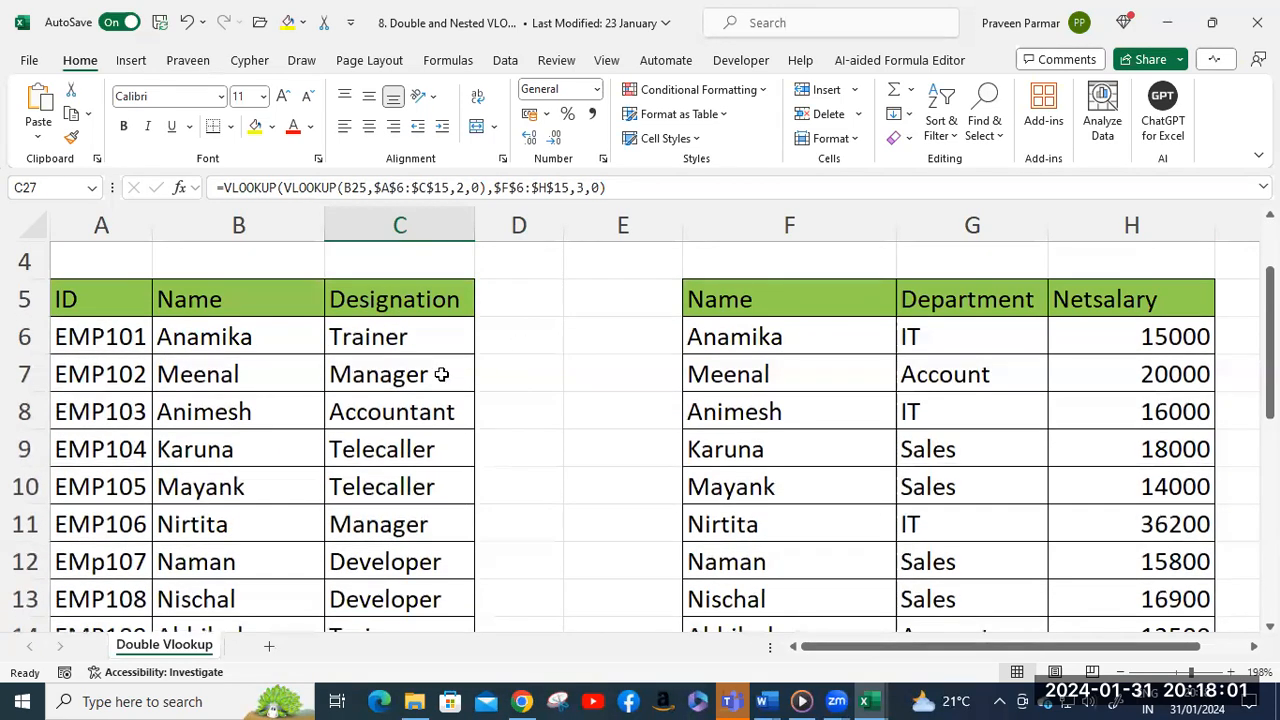
scroll(387, 378, "up", 1)
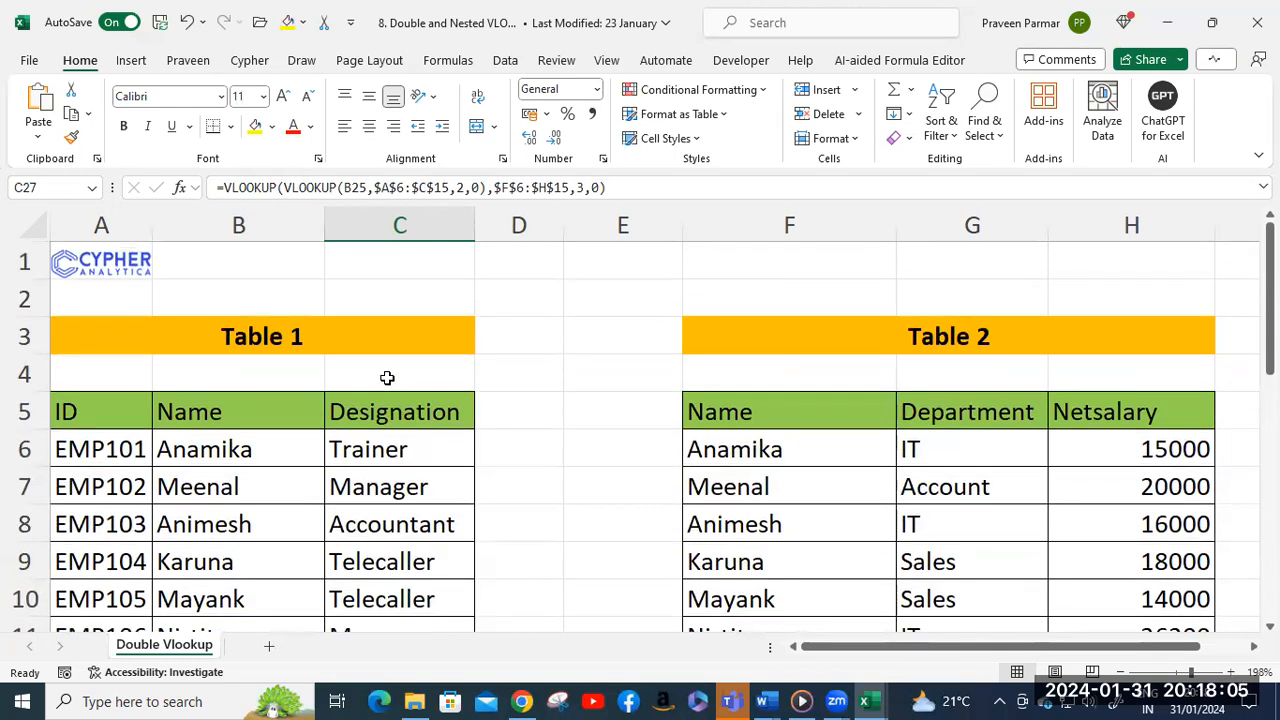
scroll(387, 378, "down", 1)
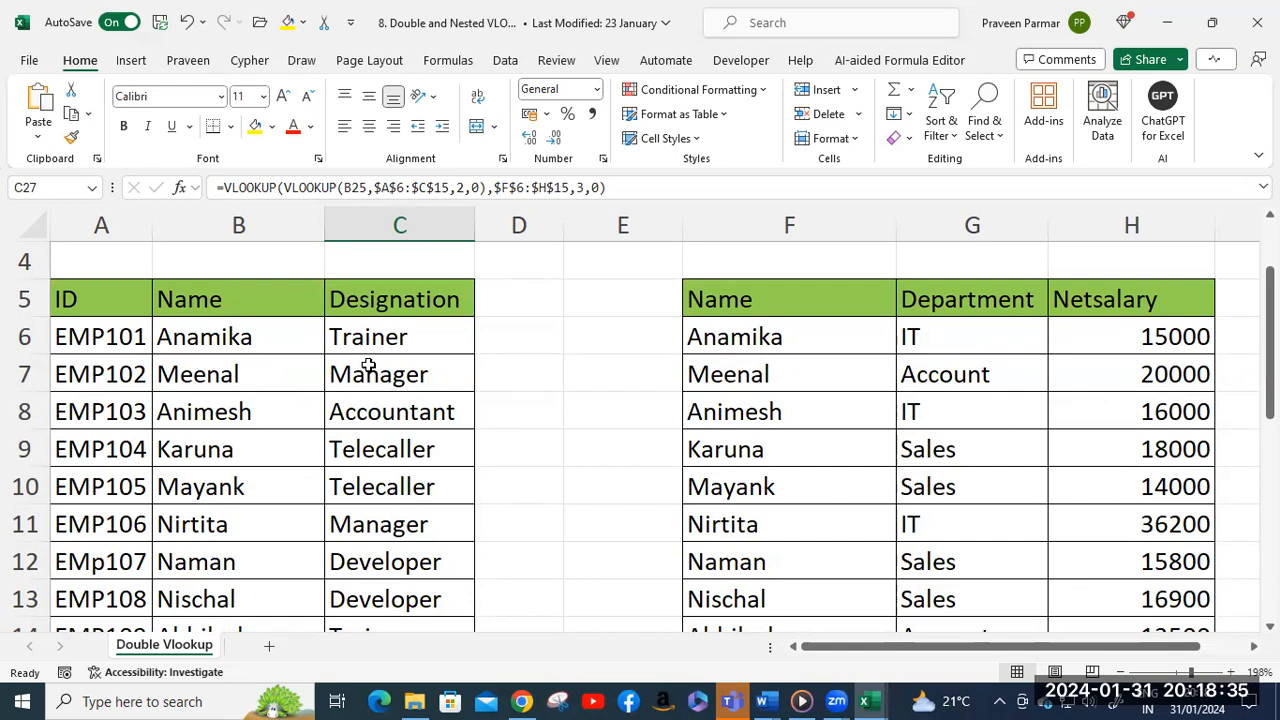
scroll(368, 366, "down", 2)
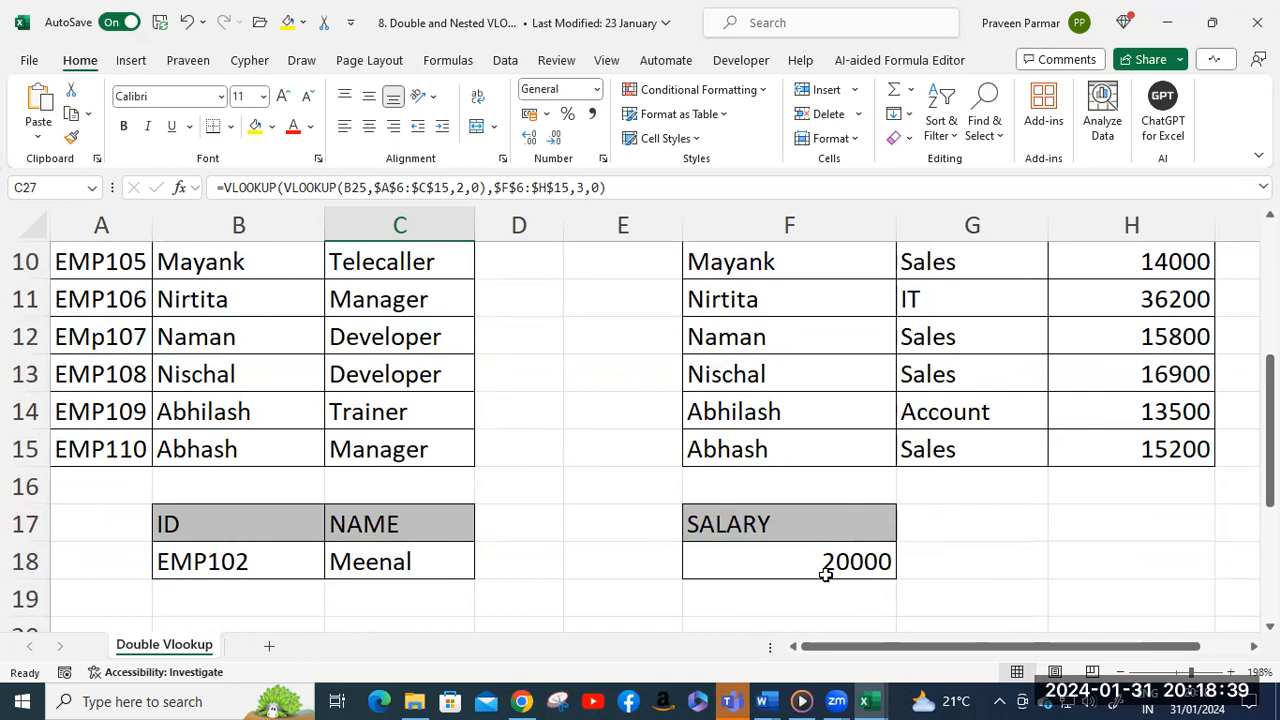
scroll(428, 508, "up", 3)
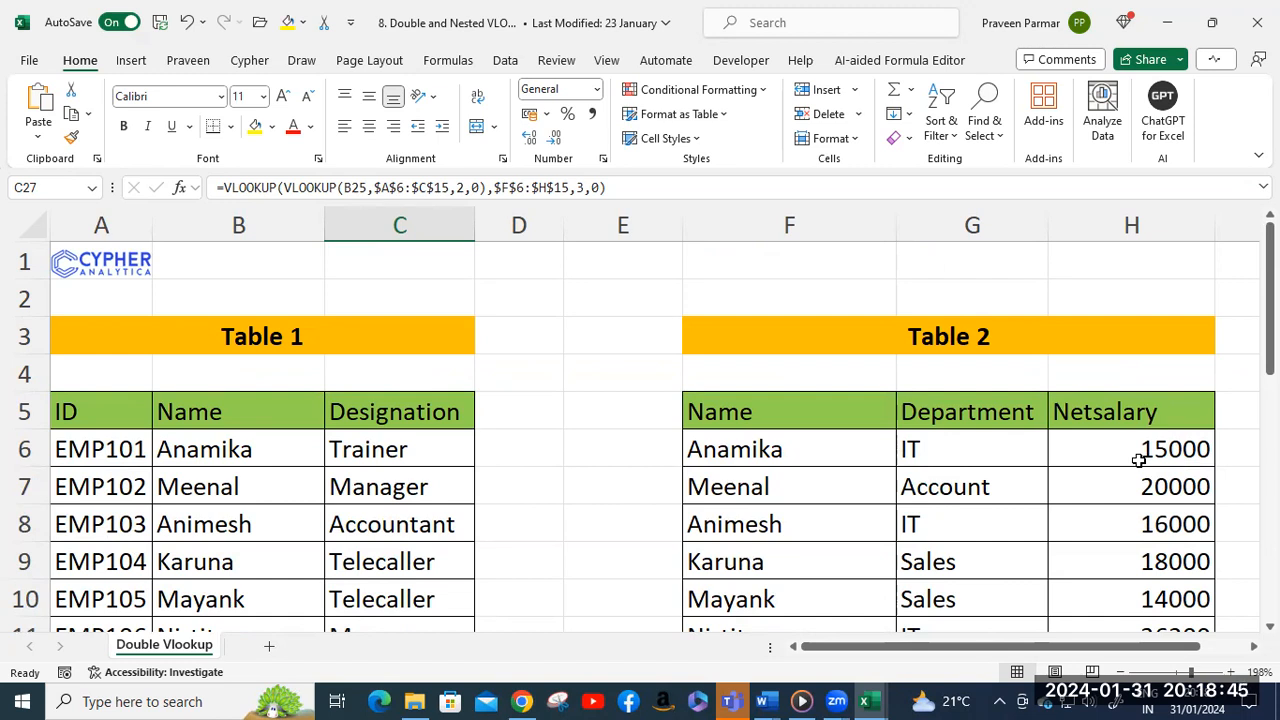
Change the lookup ID in B18 to the employee ID listed in A15.
scroll(1138, 460, "down", 3)
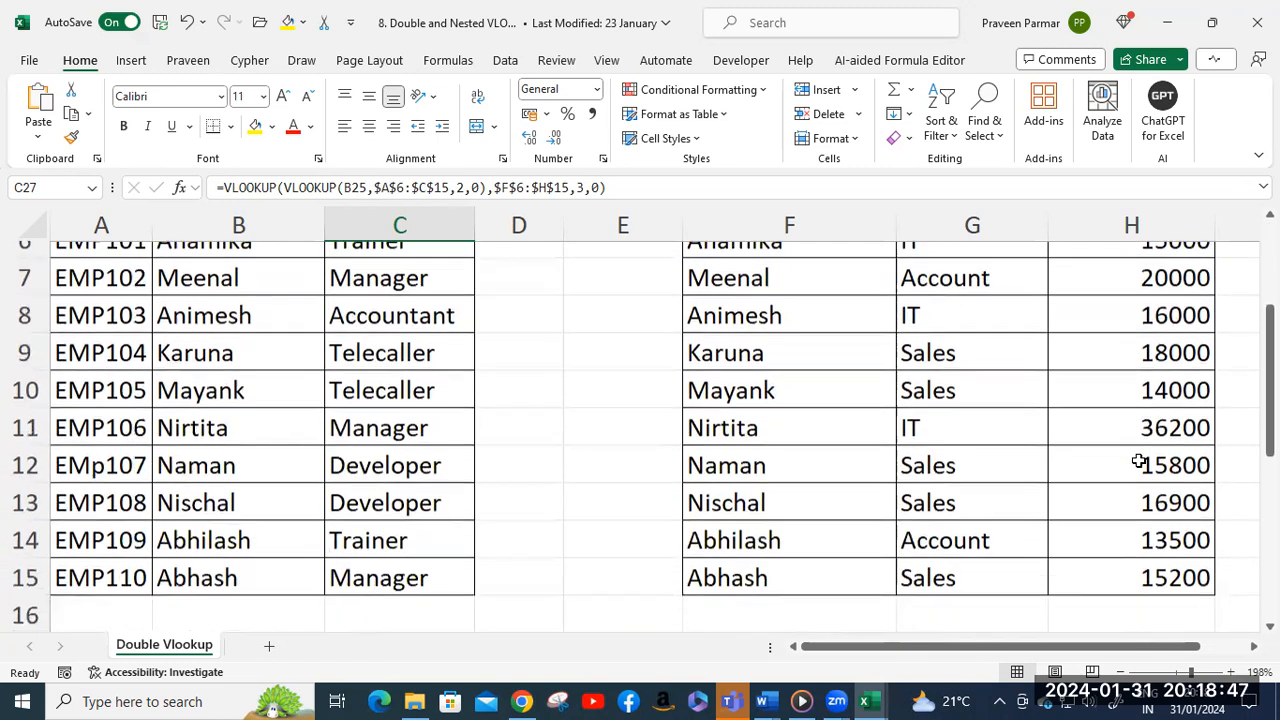
left_click(203, 560)
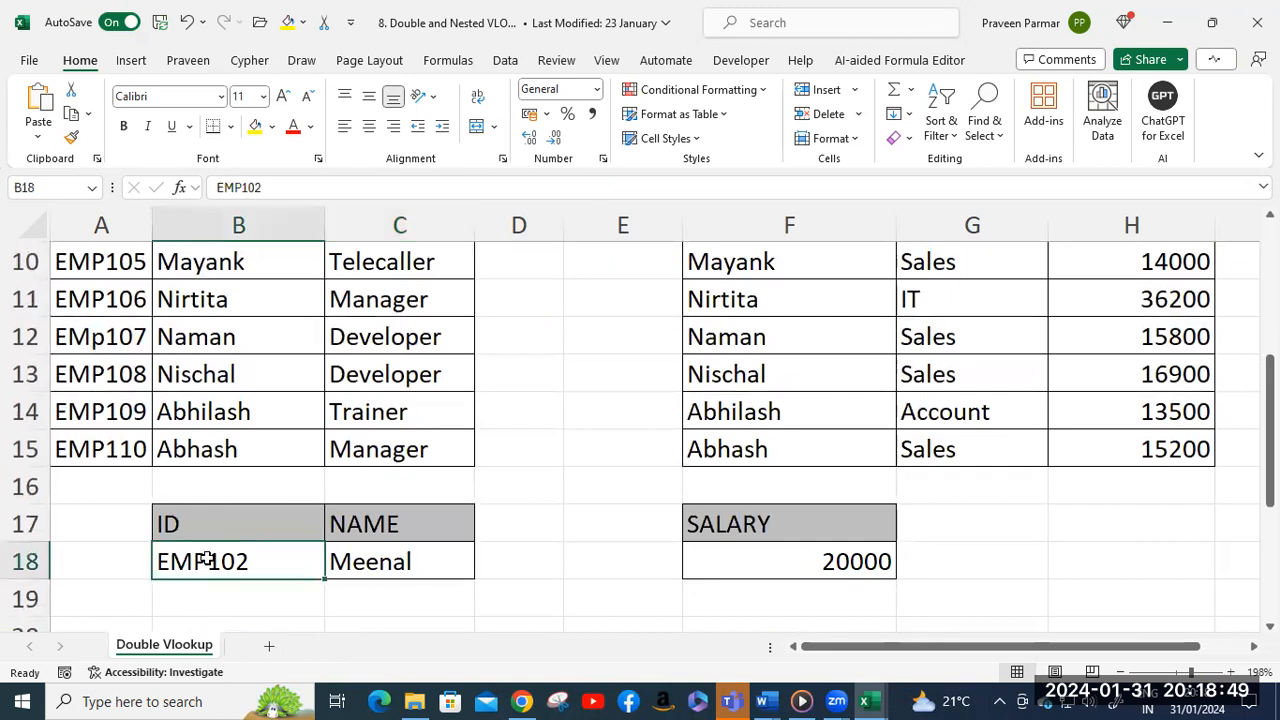
double_click(251, 562)
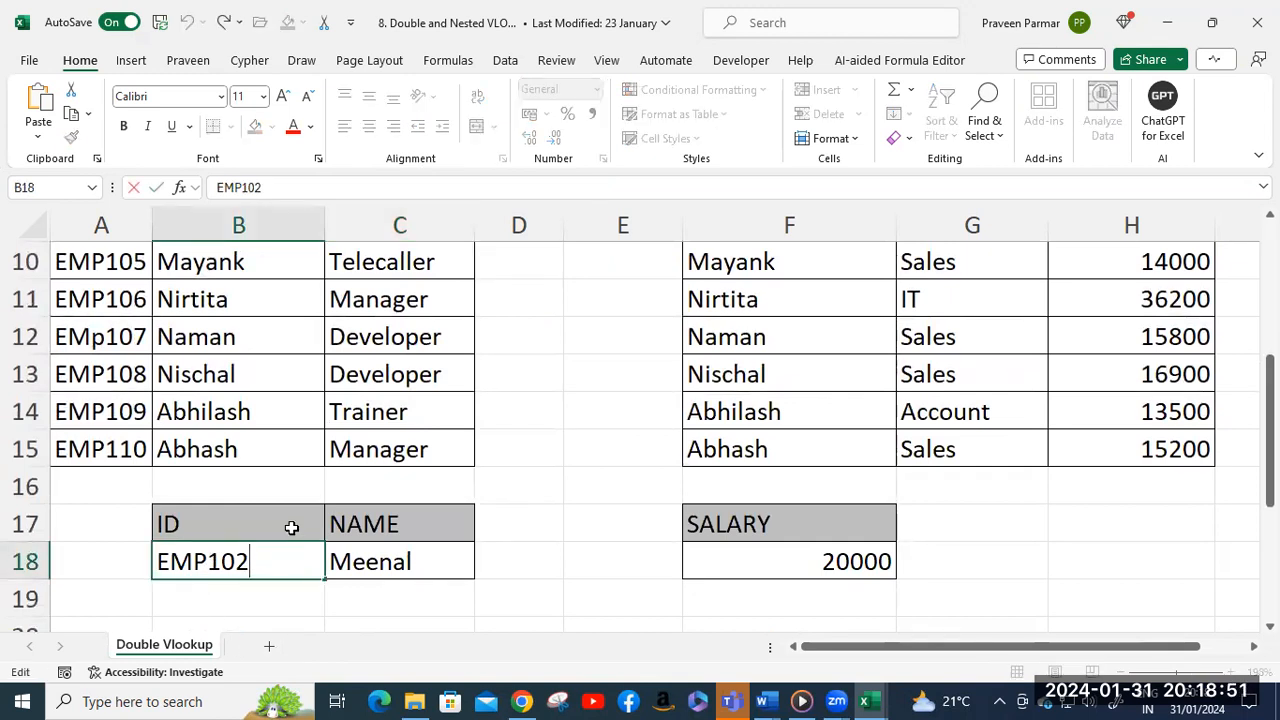
key("BackSpace")
key("BackSpace")
type("10")
key("Return")
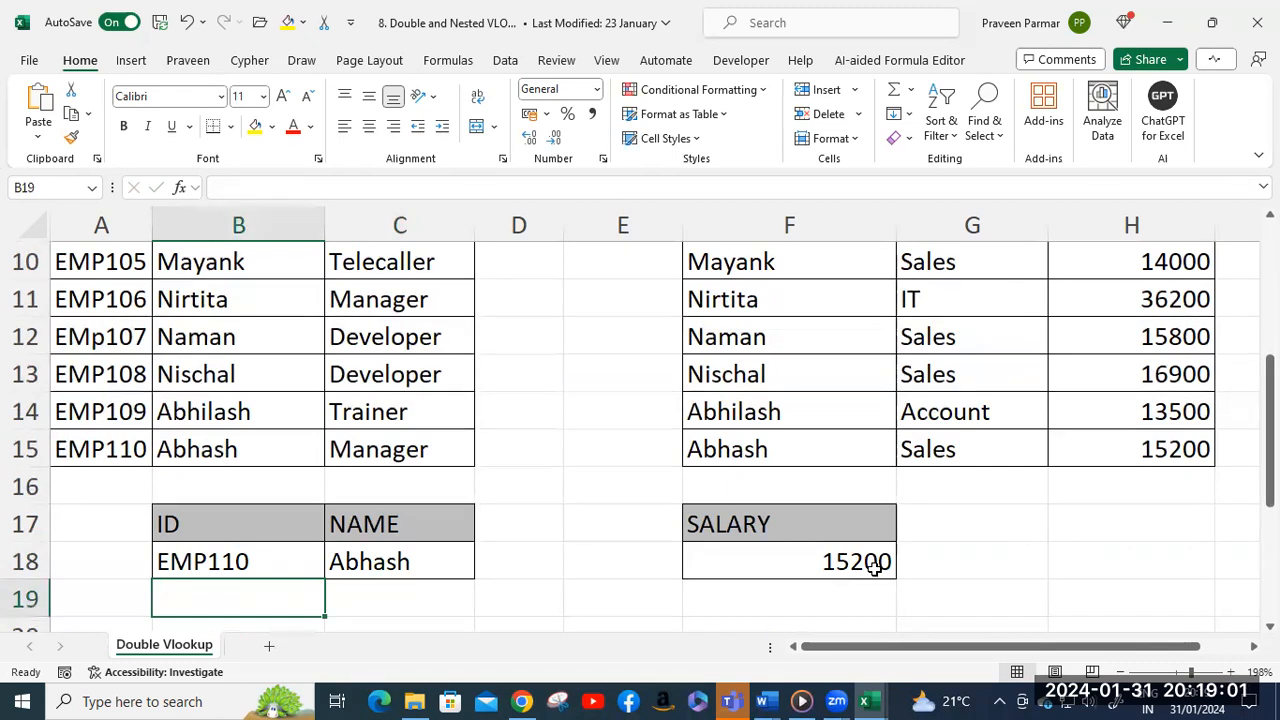
Clear the name formula in C18 and start a new VLOOKUP there with B18 as the lookup value.
left_click(372, 563)
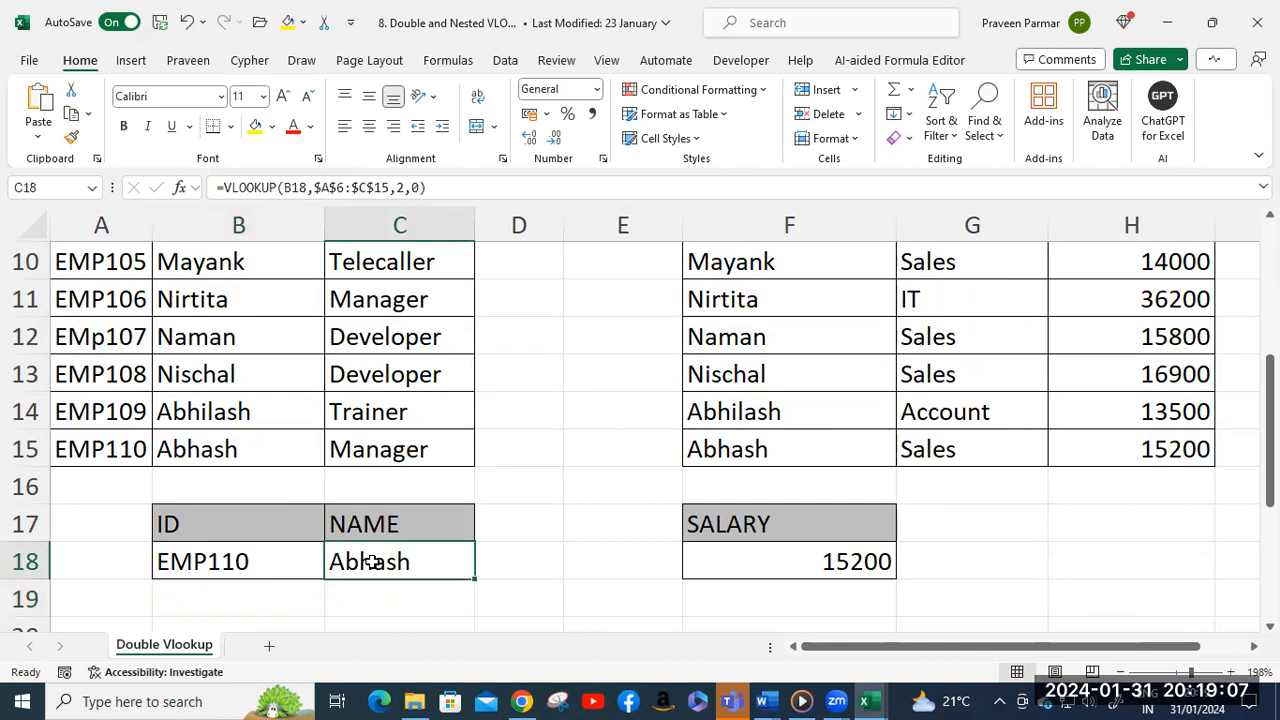
key("Delete")
type("=vl")
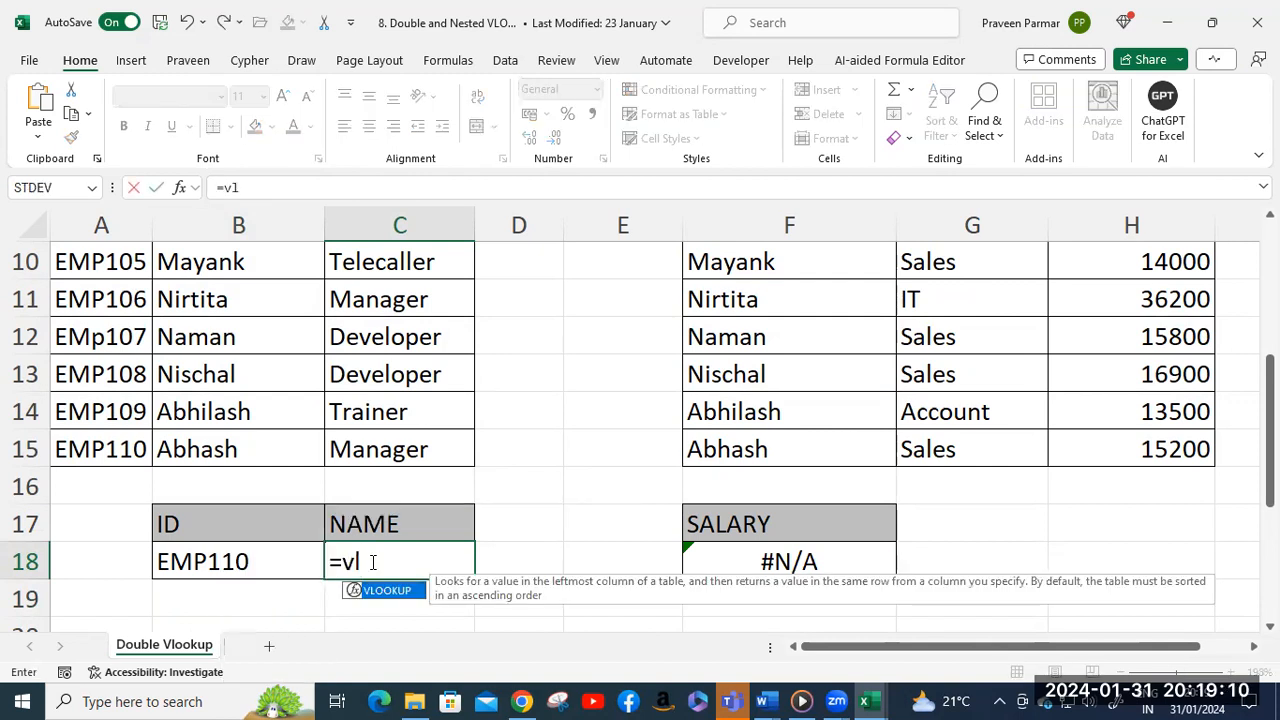
key("Tab")
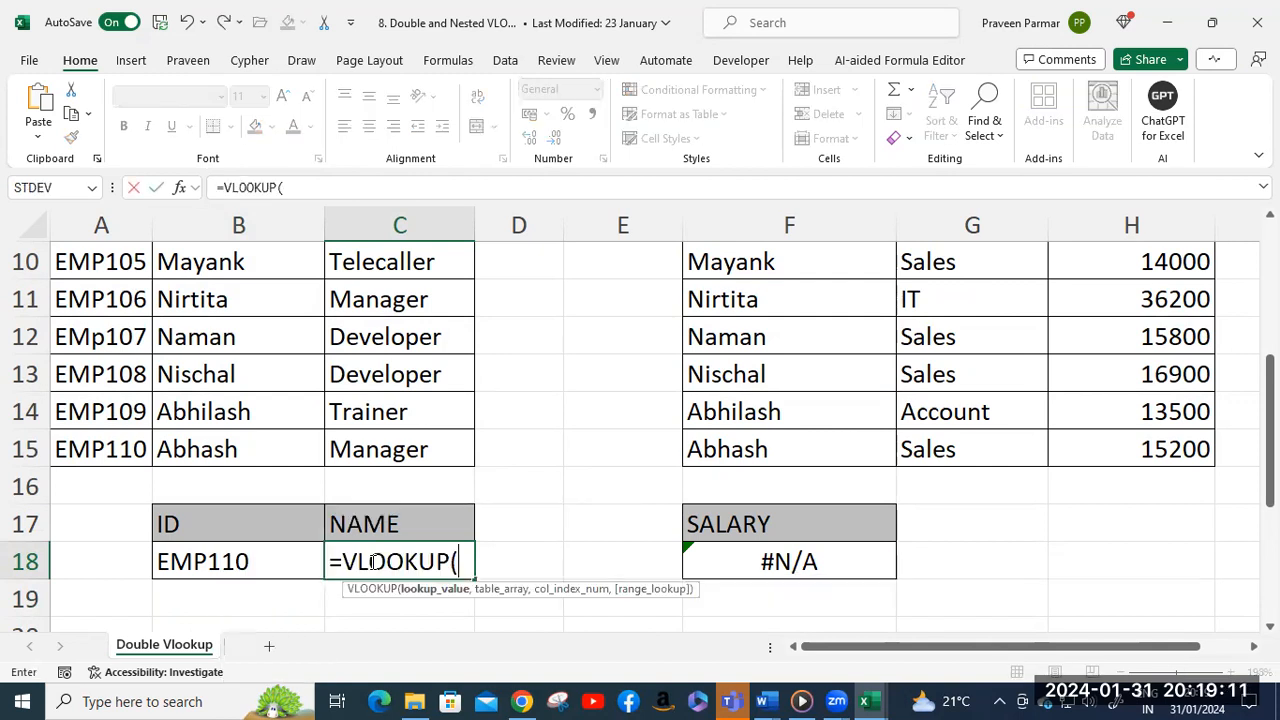
left_click(254, 566)
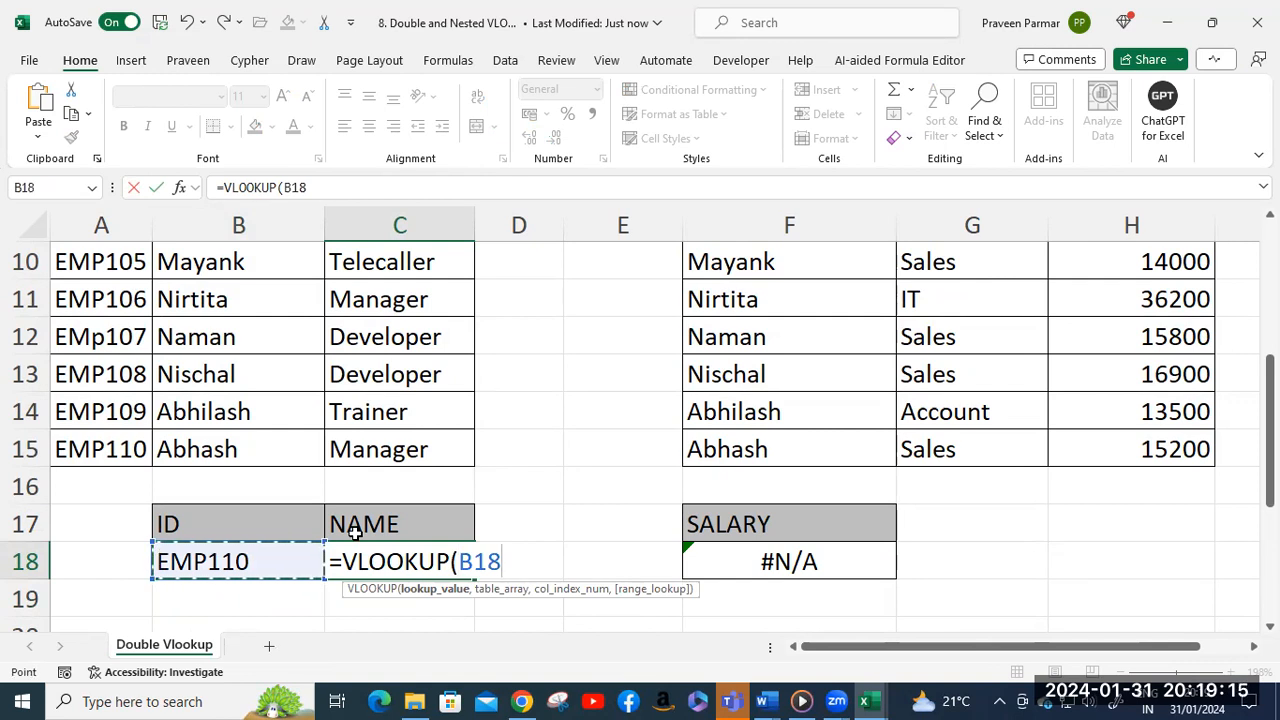
type(",")
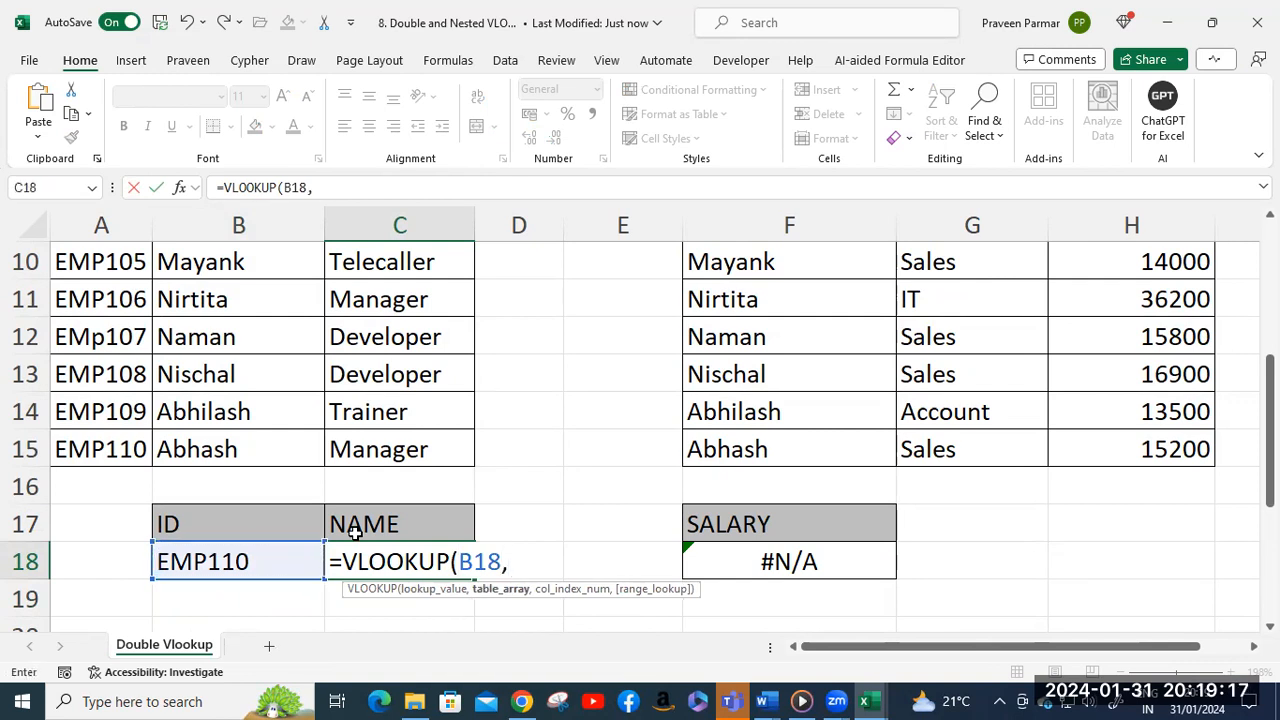
Complete the C18 VLOOKUP with the locked Table 1 range $A$6:$C$15, column index 2 and exact match 0, and enter it.
scroll(208, 385, "up", 2)
left_click(104, 337)
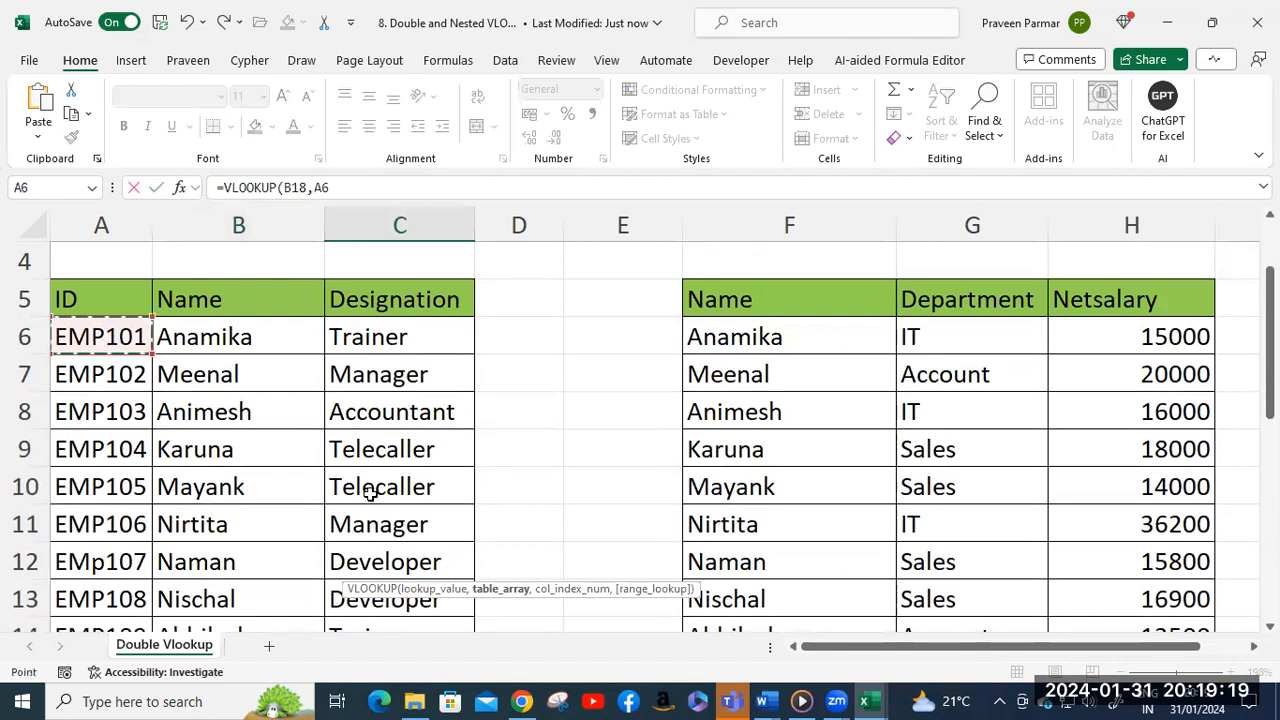
scroll(370, 494, "down", 2)
left_click(400, 450, "shift")
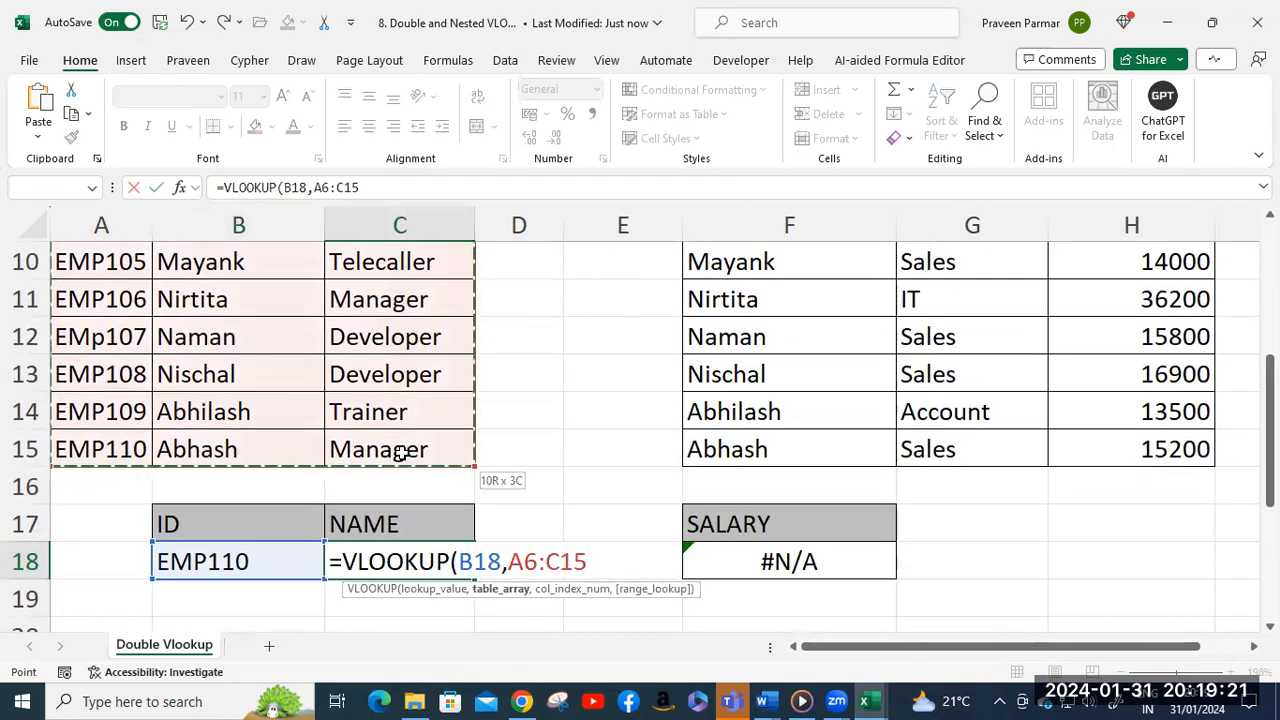
key("F4")
type(",")
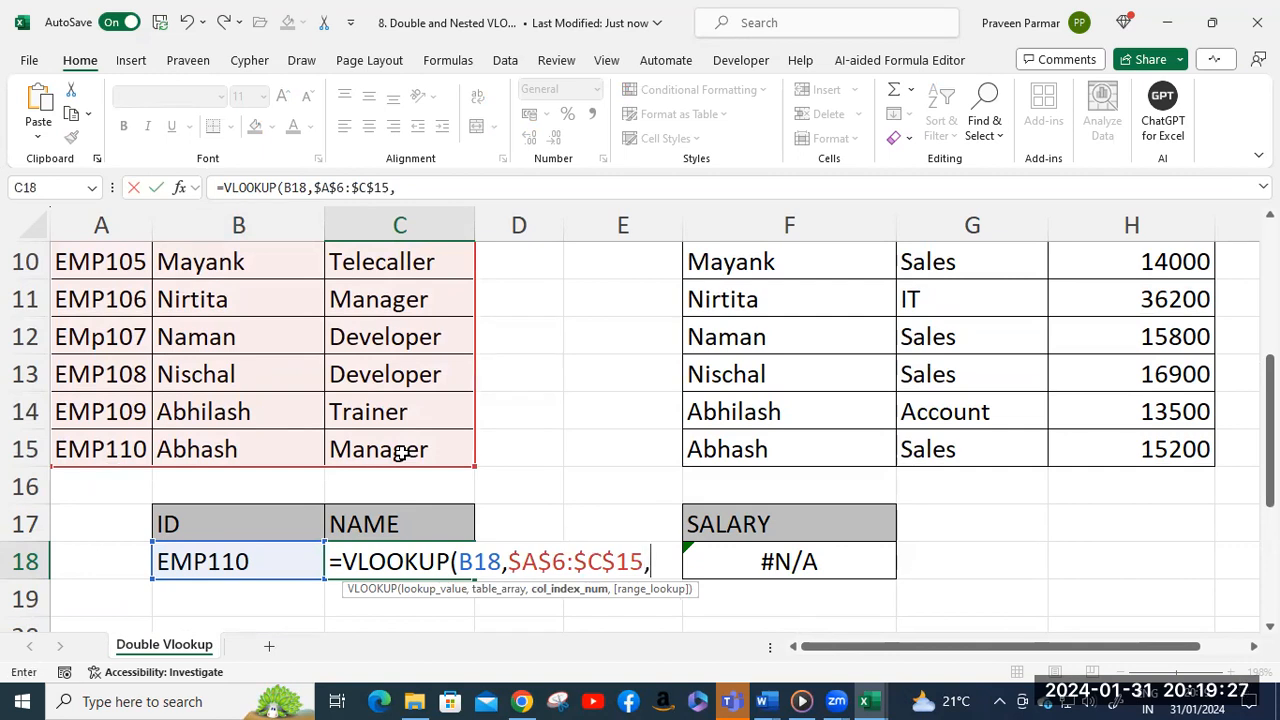
type("2,0")
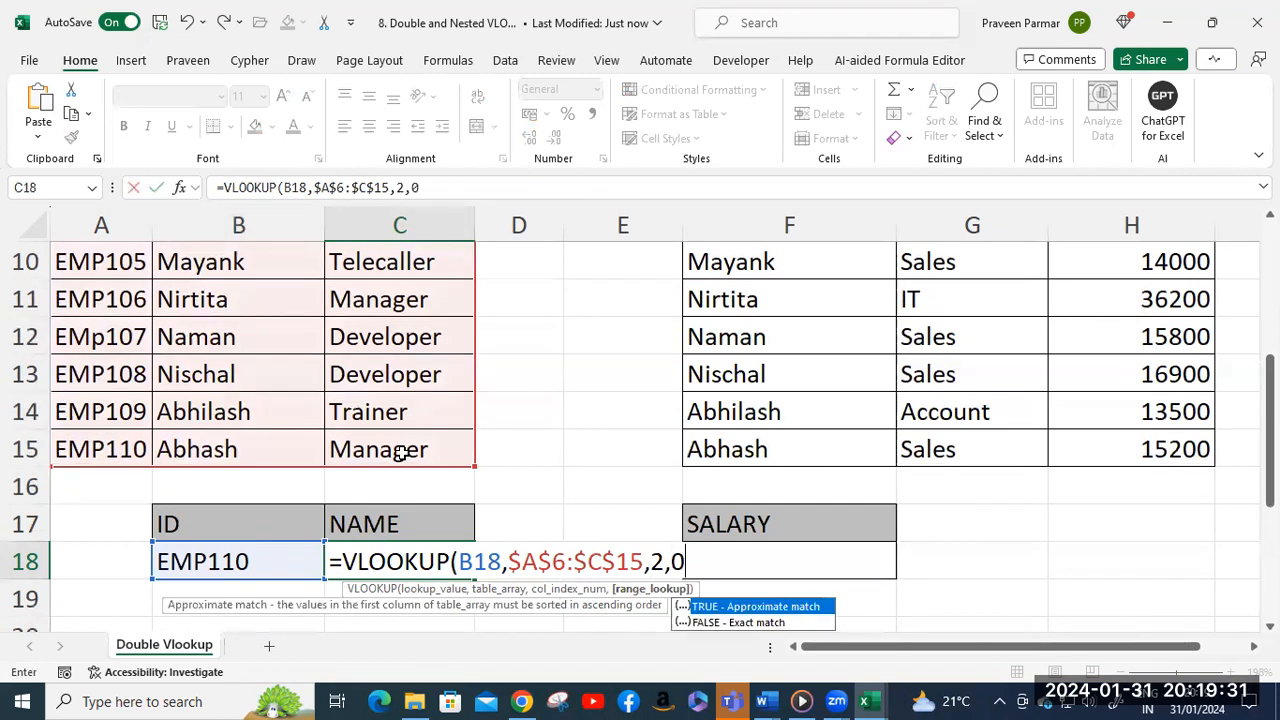
type(")")
key("Return")
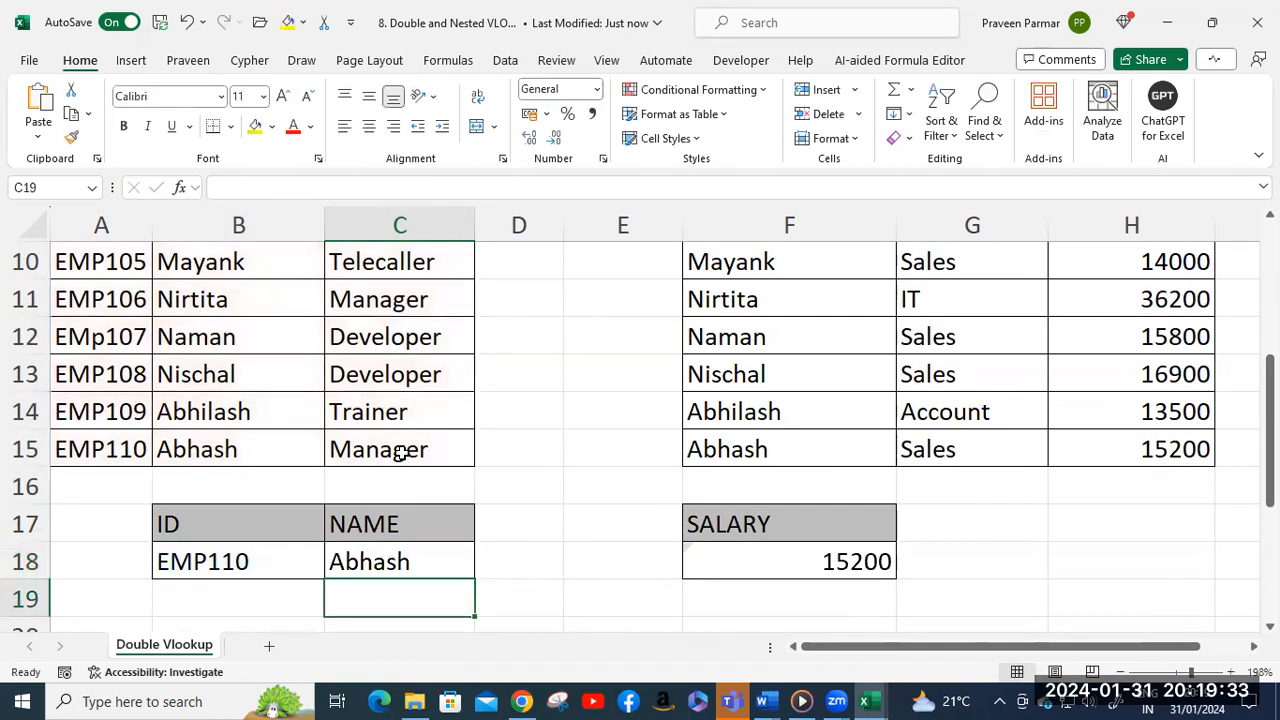
left_click(405, 560)
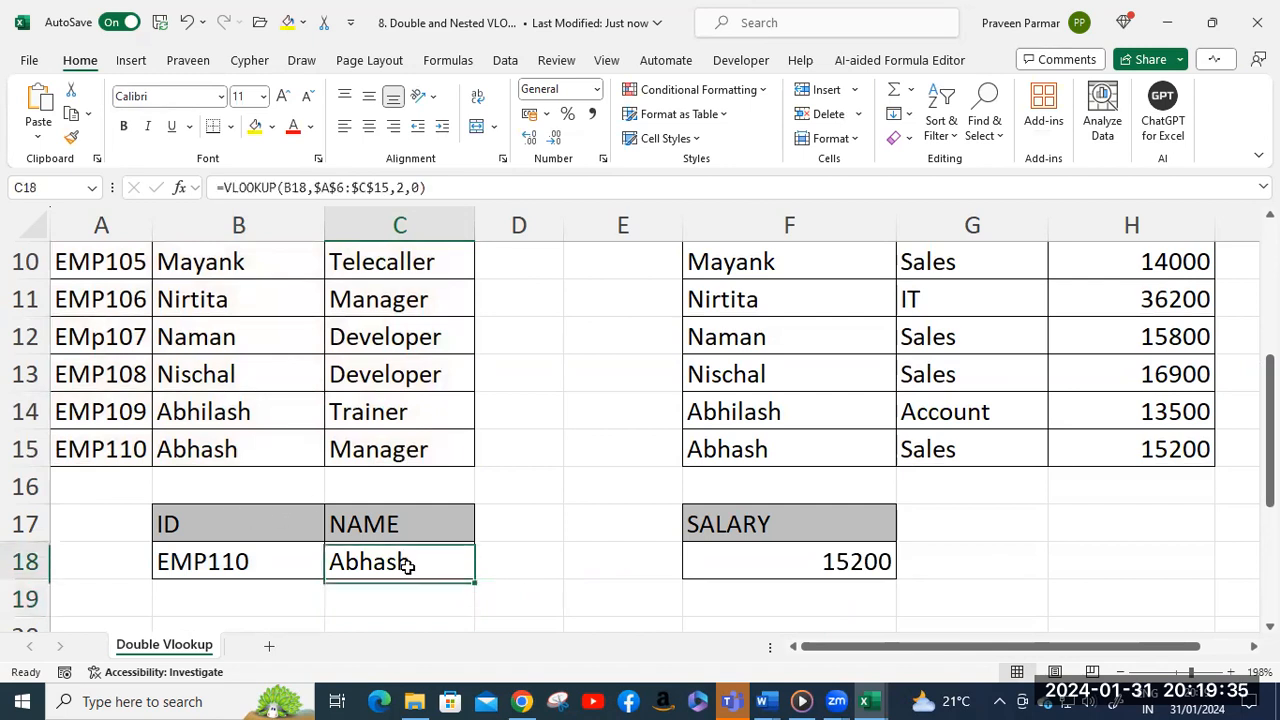
Clear the salary formula in F18 and start a new VLOOKUP there with C18 as the lookup value.
left_click(797, 559)
key("Delete")
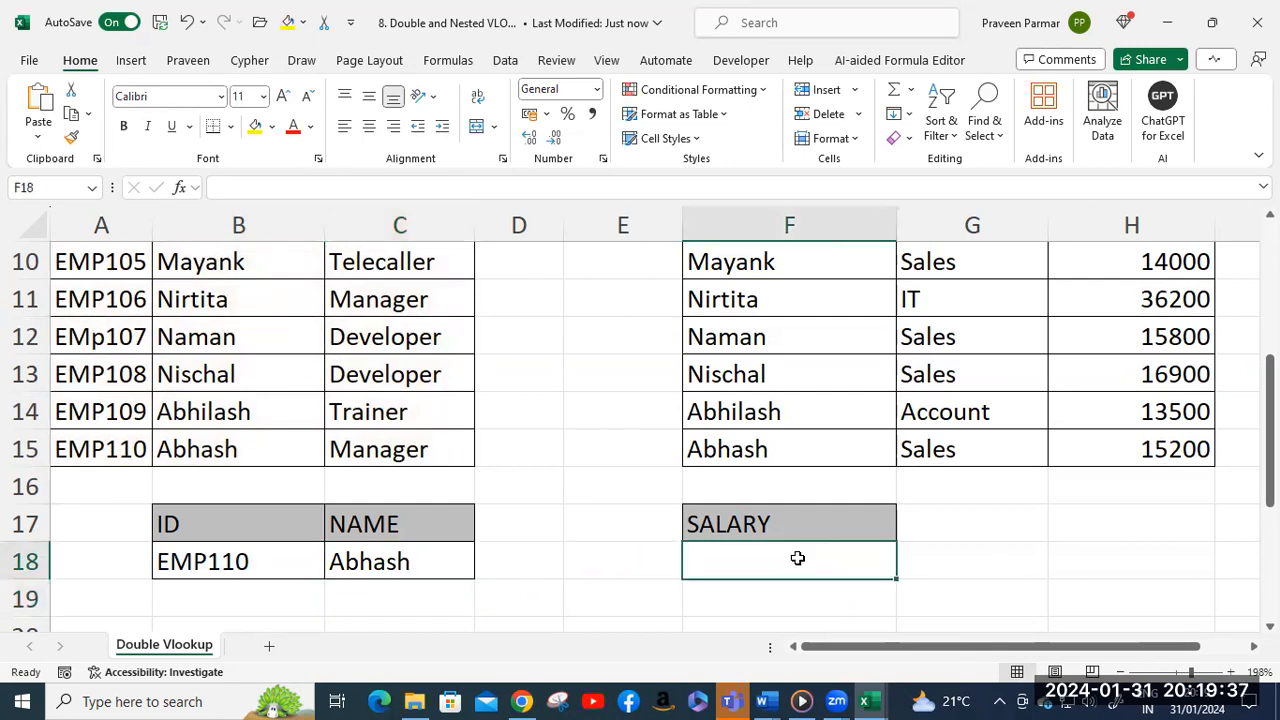
type("=vlo")
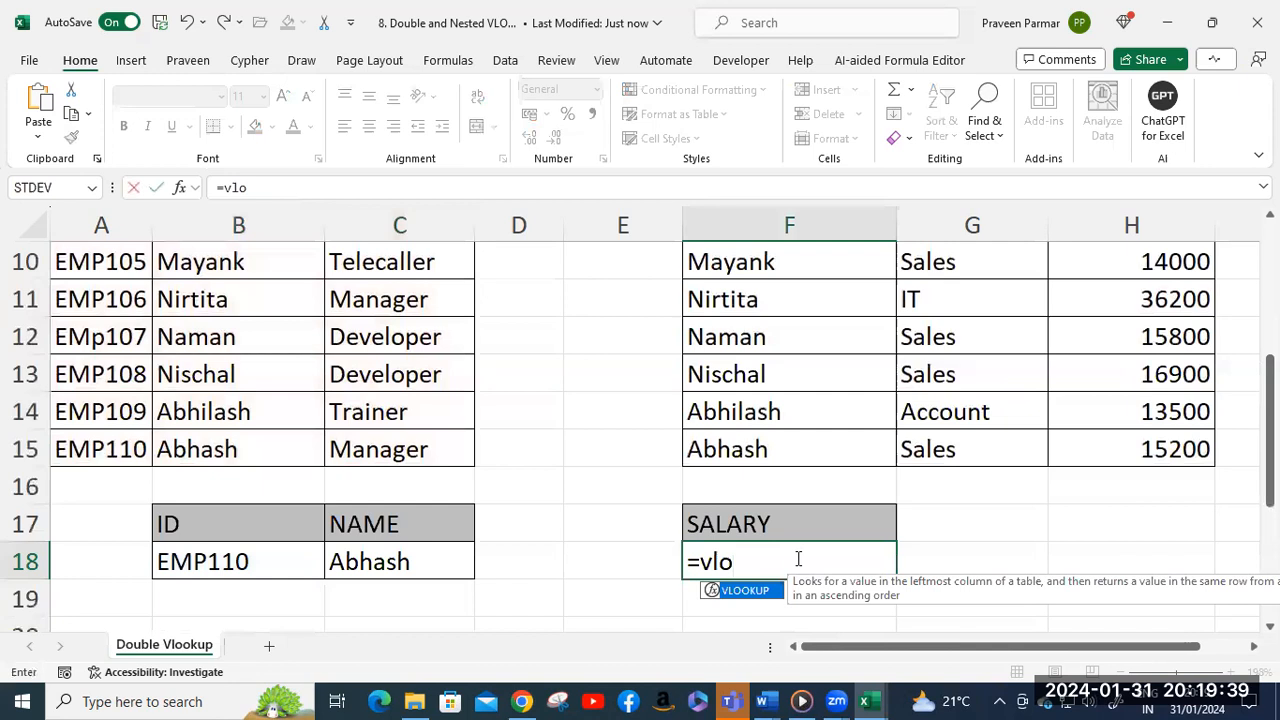
key("Tab")
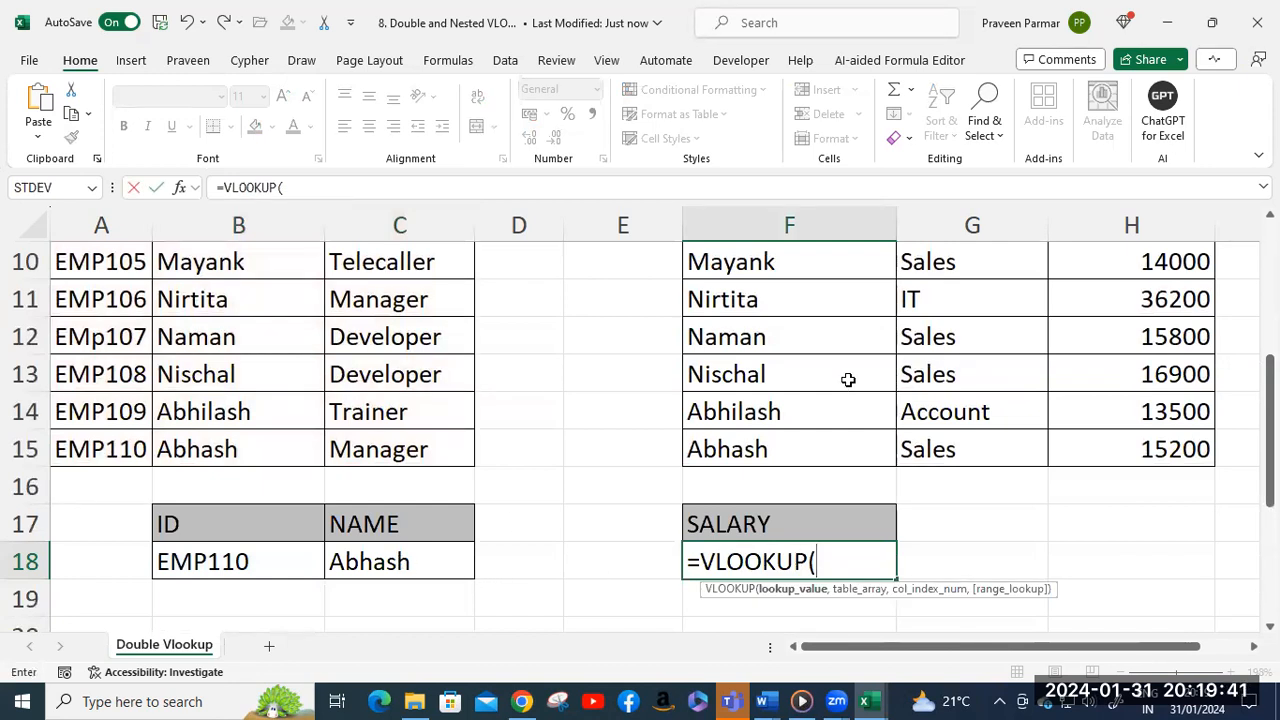
scroll(780, 417, "up", 3)
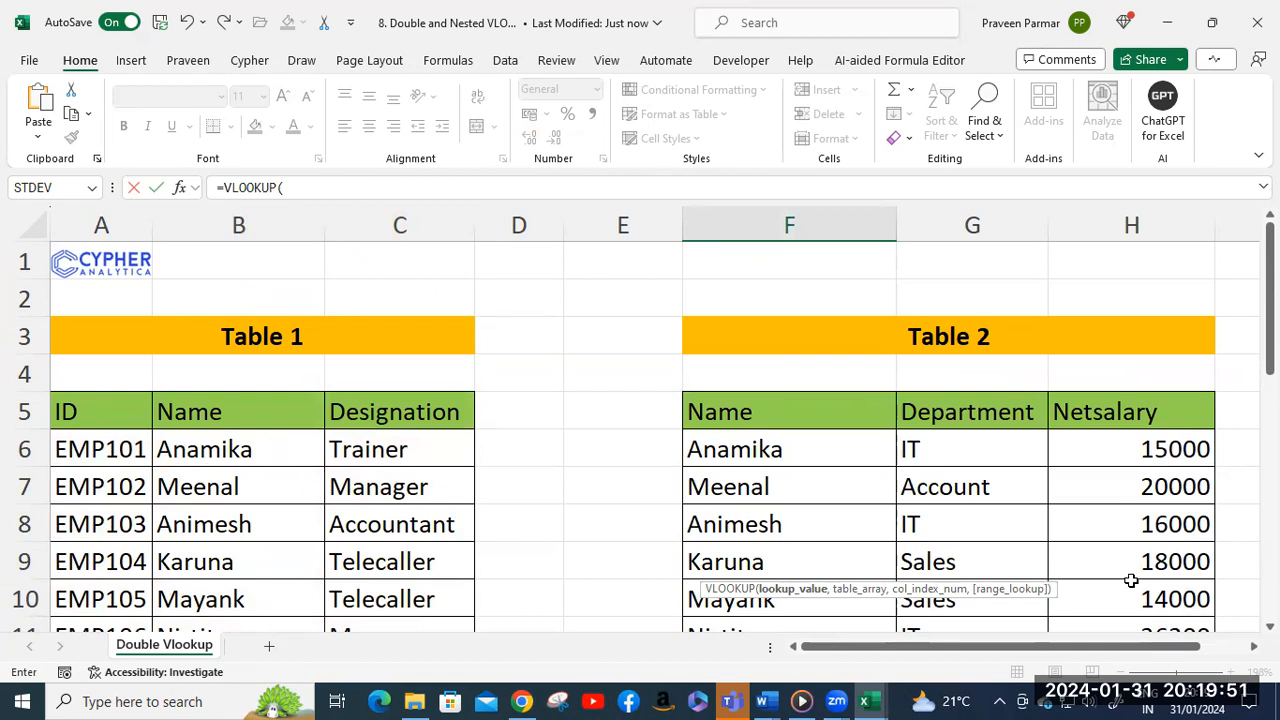
scroll(1130, 586, "down", 3)
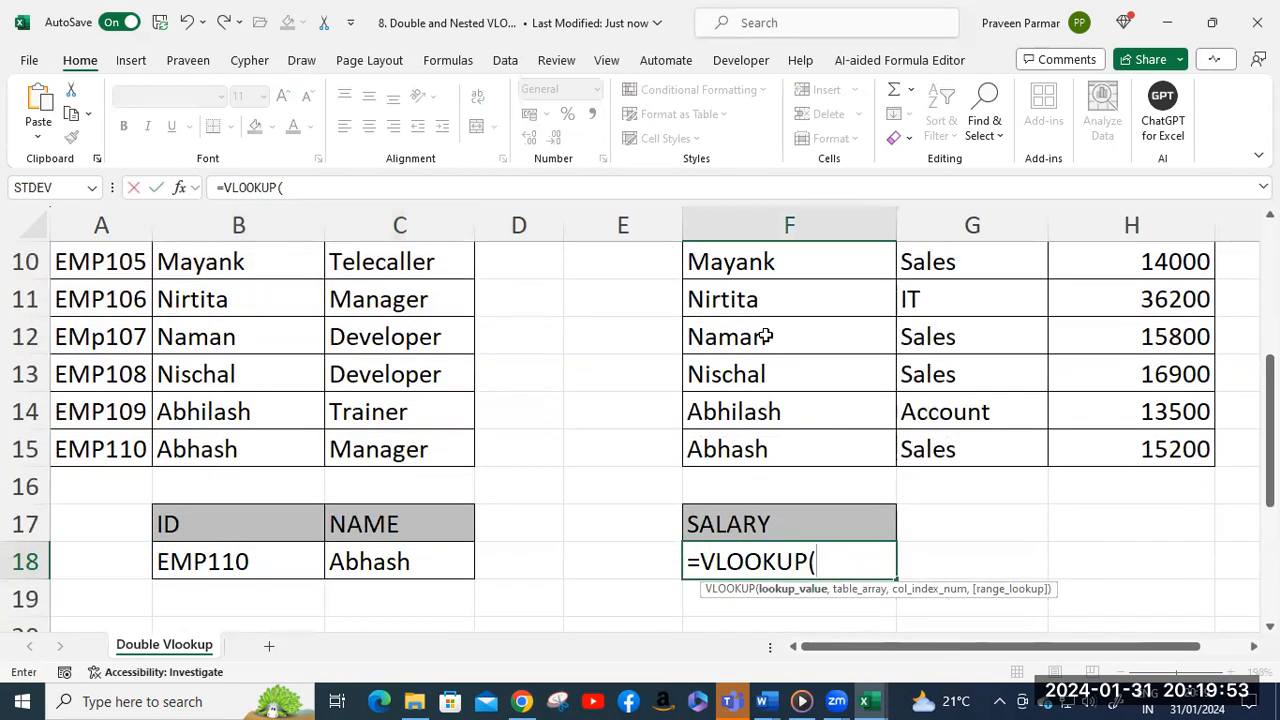
left_click(388, 563)
type(",")
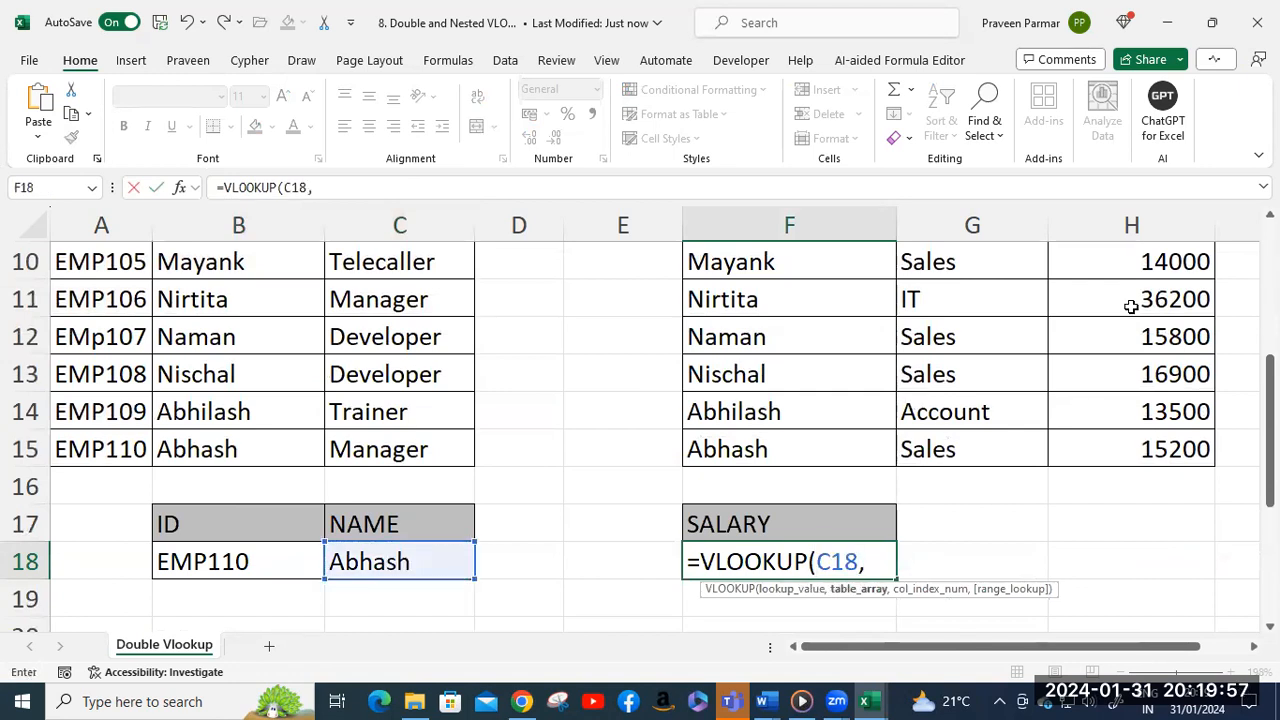
Add the Table 2 range as the locked table array $F$6:$H$15 in the F18 VLOOKUP.
scroll(1190, 330, "up", 3)
left_click(770, 449)
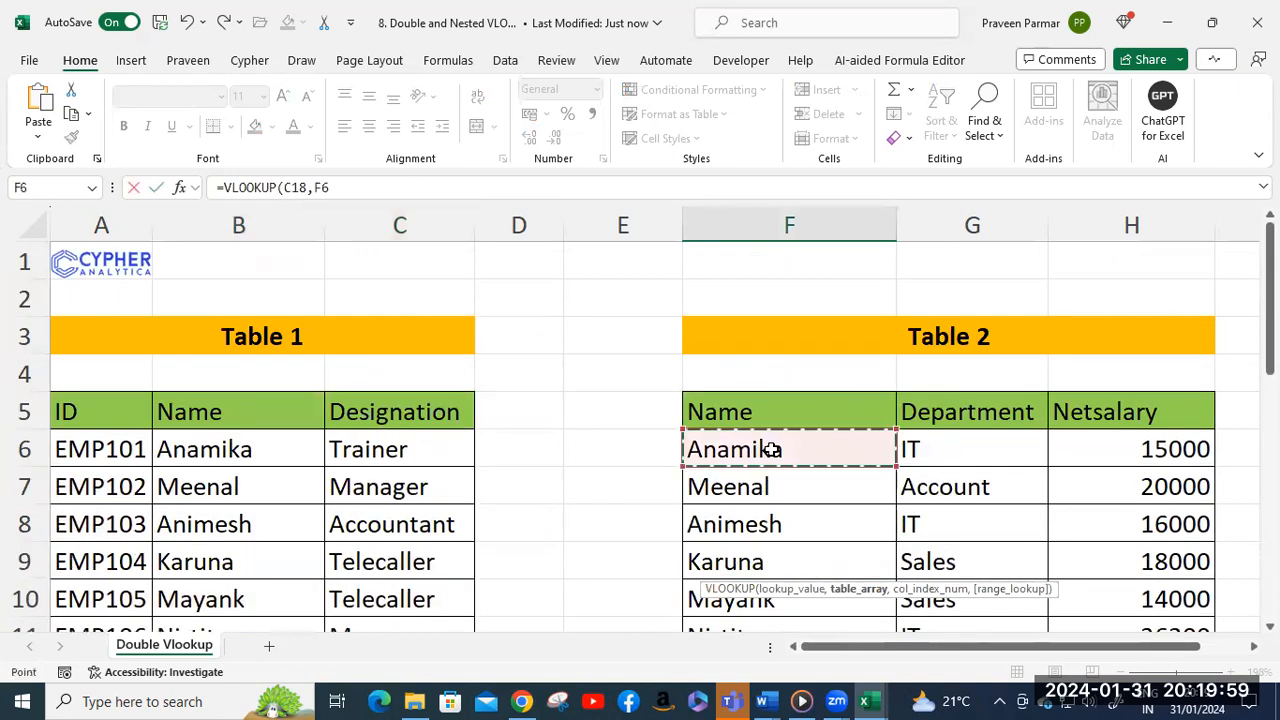
scroll(1049, 500, "down", 3)
left_click(1137, 451, "shift")
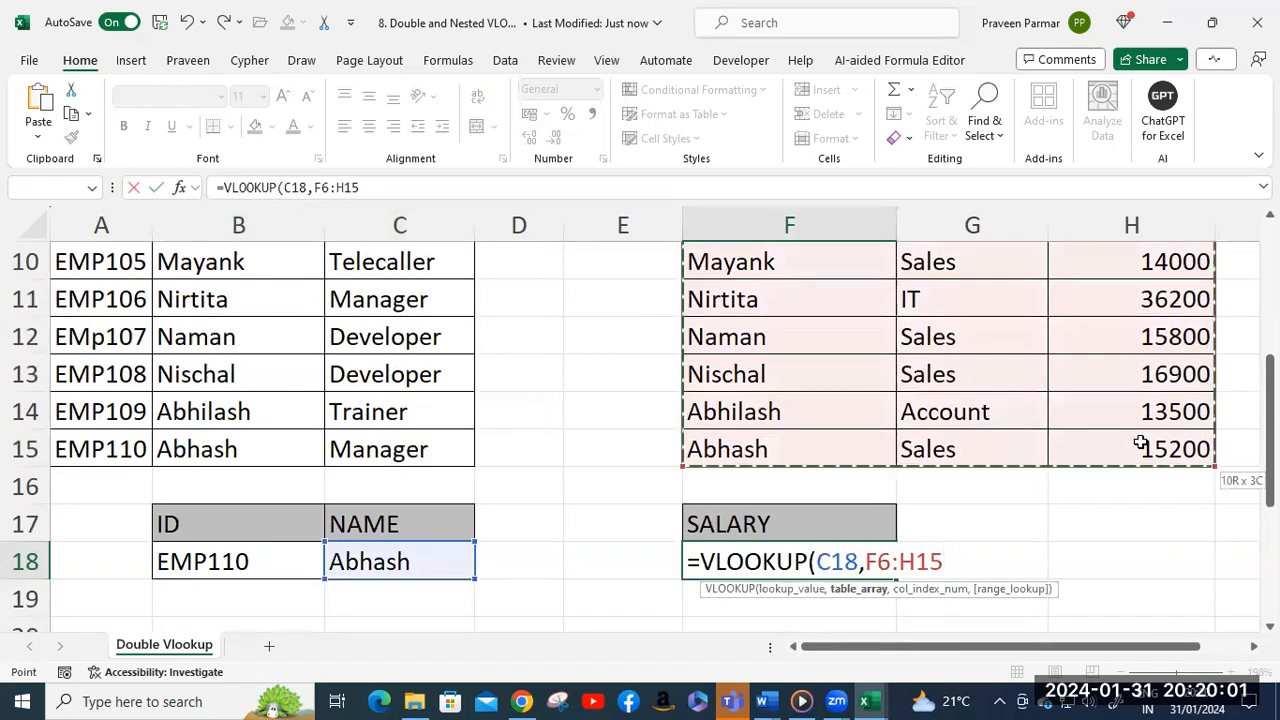
key("F4")
type(",")
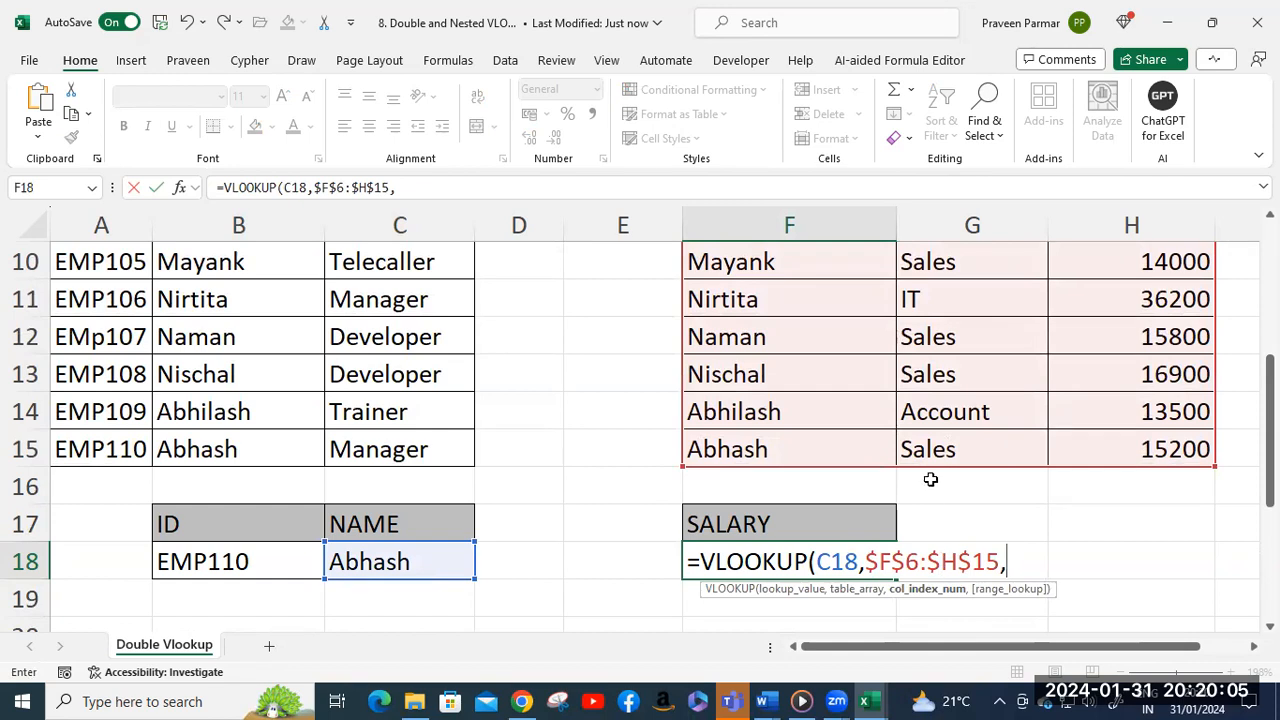
Complete the F18 VLOOKUP with column index 3 and exact match 0, enter it, and review the C18 and F18 formulas.
scroll(929, 480, "up", 1)
scroll(1109, 338, "up", 1)
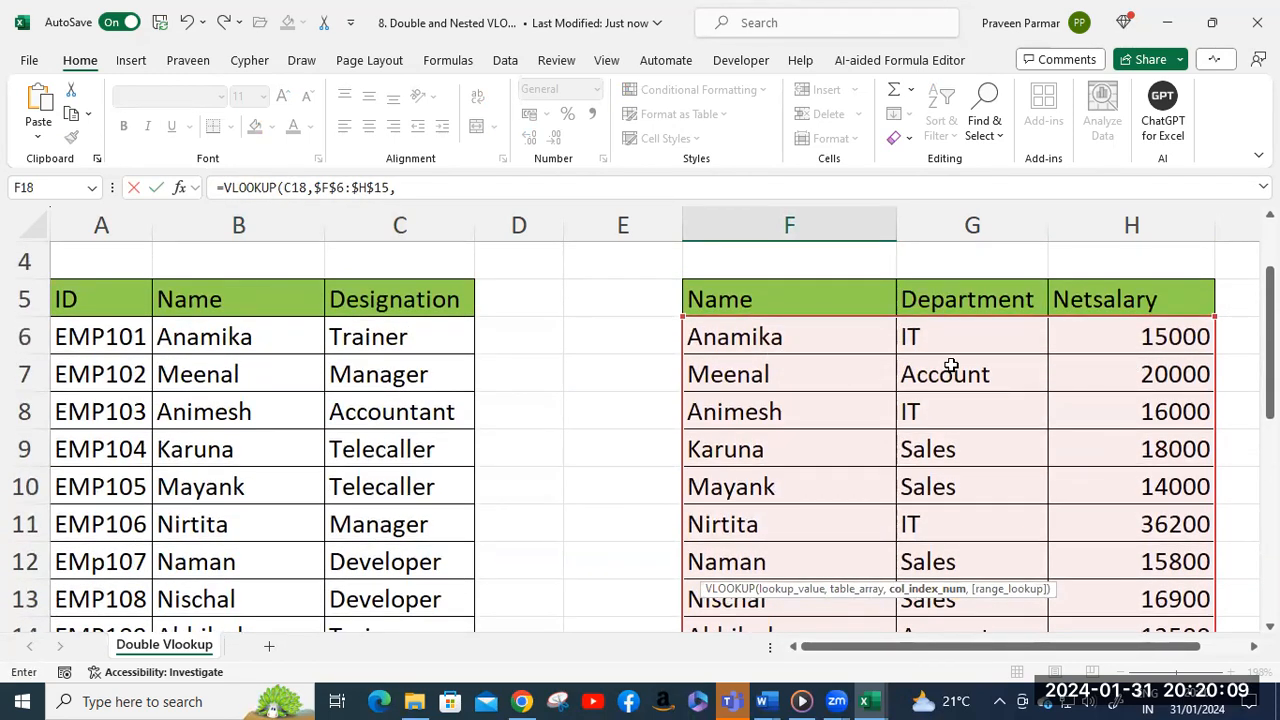
scroll(1172, 348, "down", 3)
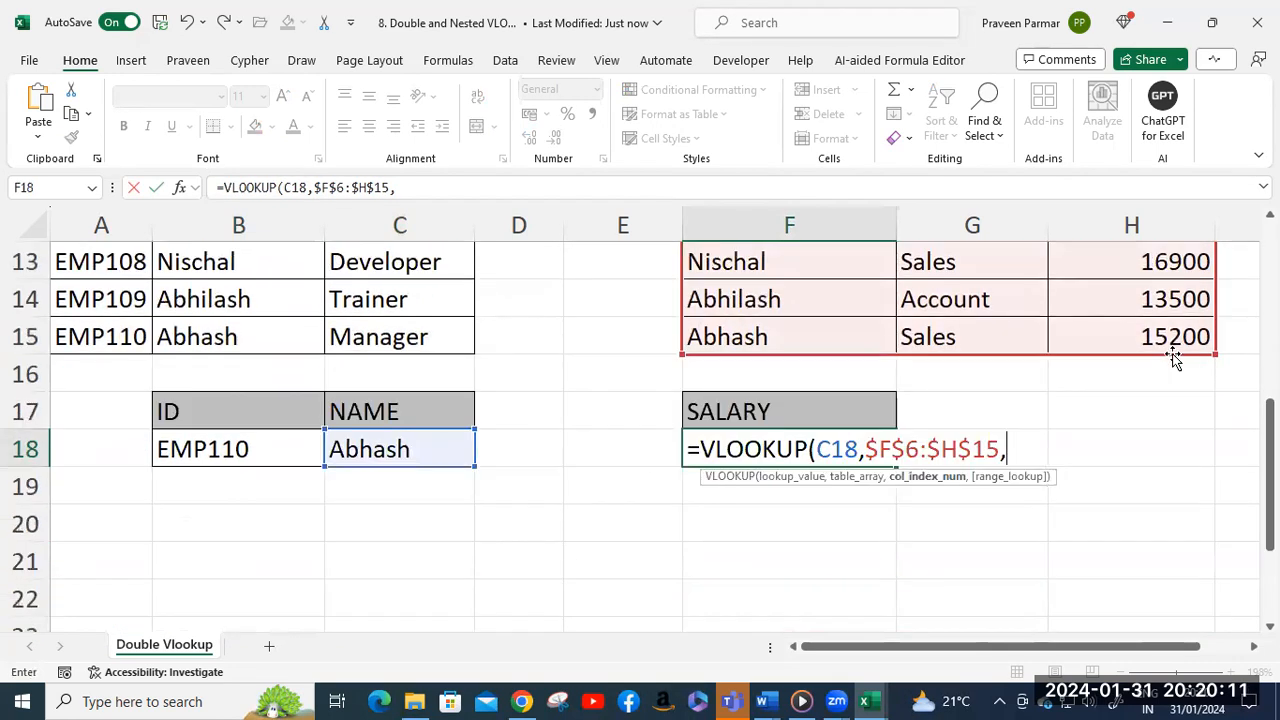
type("3,0)")
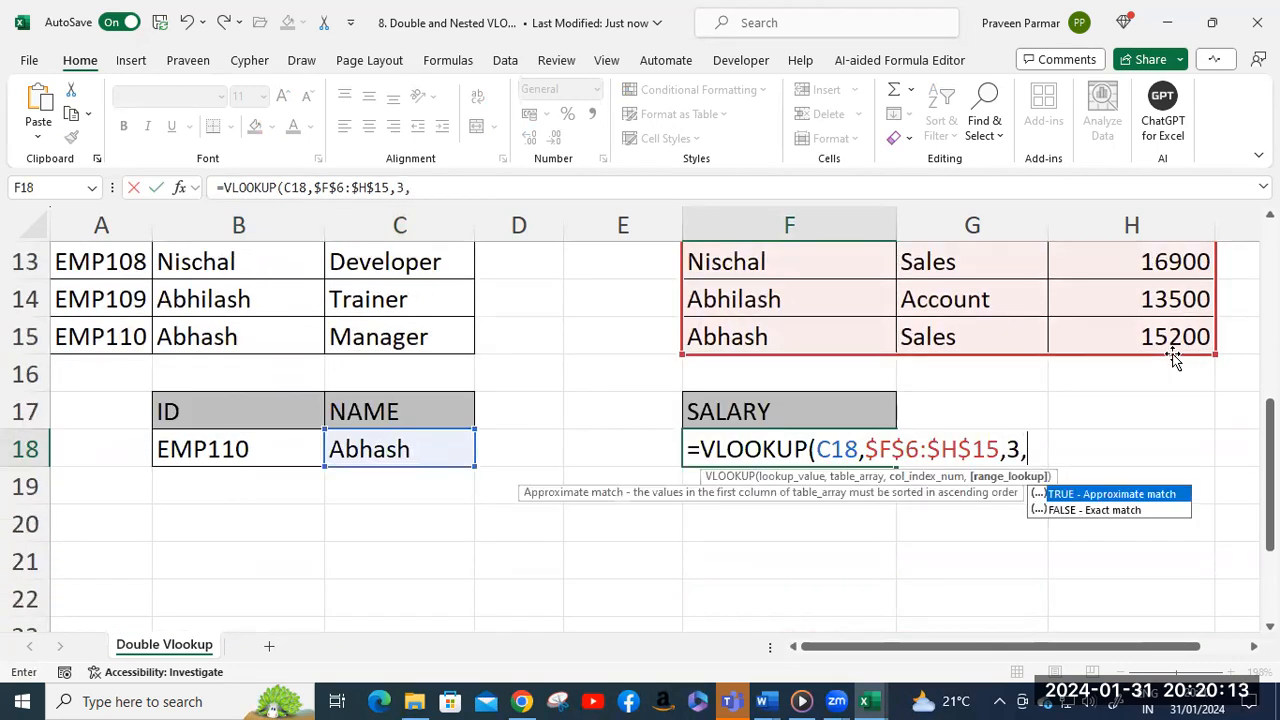
key("Return")
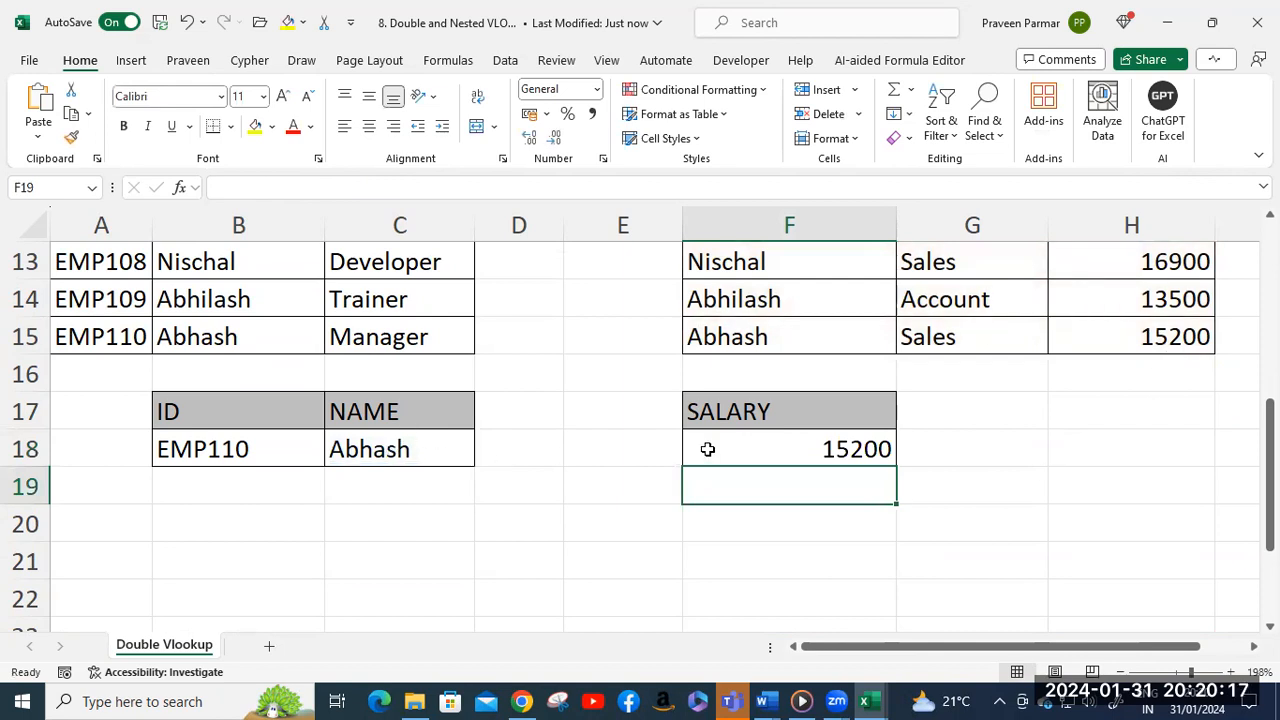
left_click(436, 448)
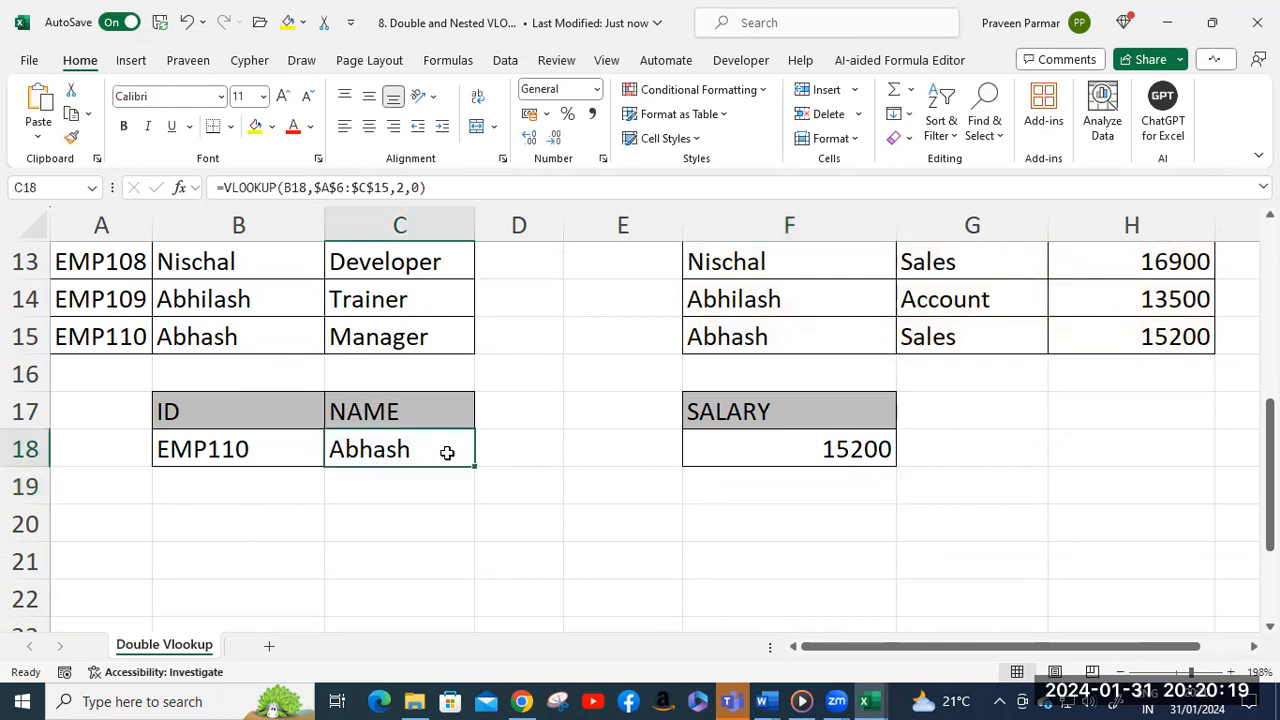
left_click(873, 452)
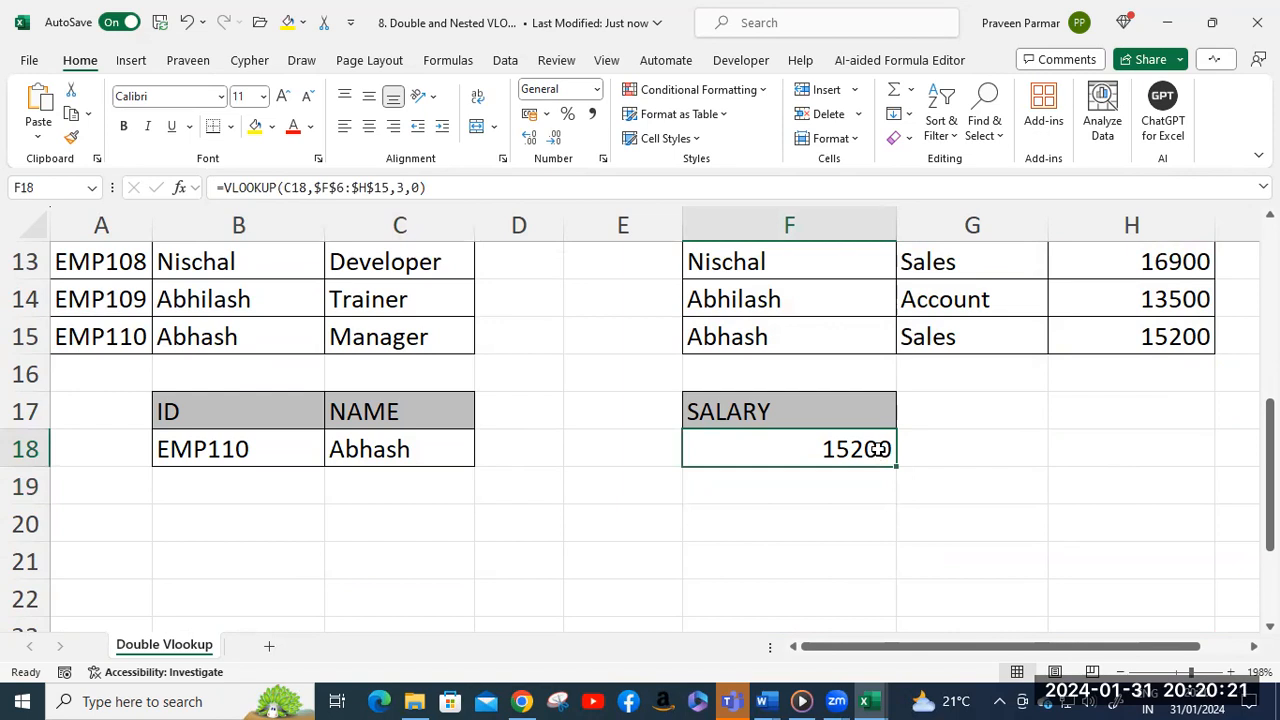
Change the lookup ID in B18 to the employee ID listed in A13.
double_click(288, 448)
key("BackSpace")
key("BackSpace")
type("0")
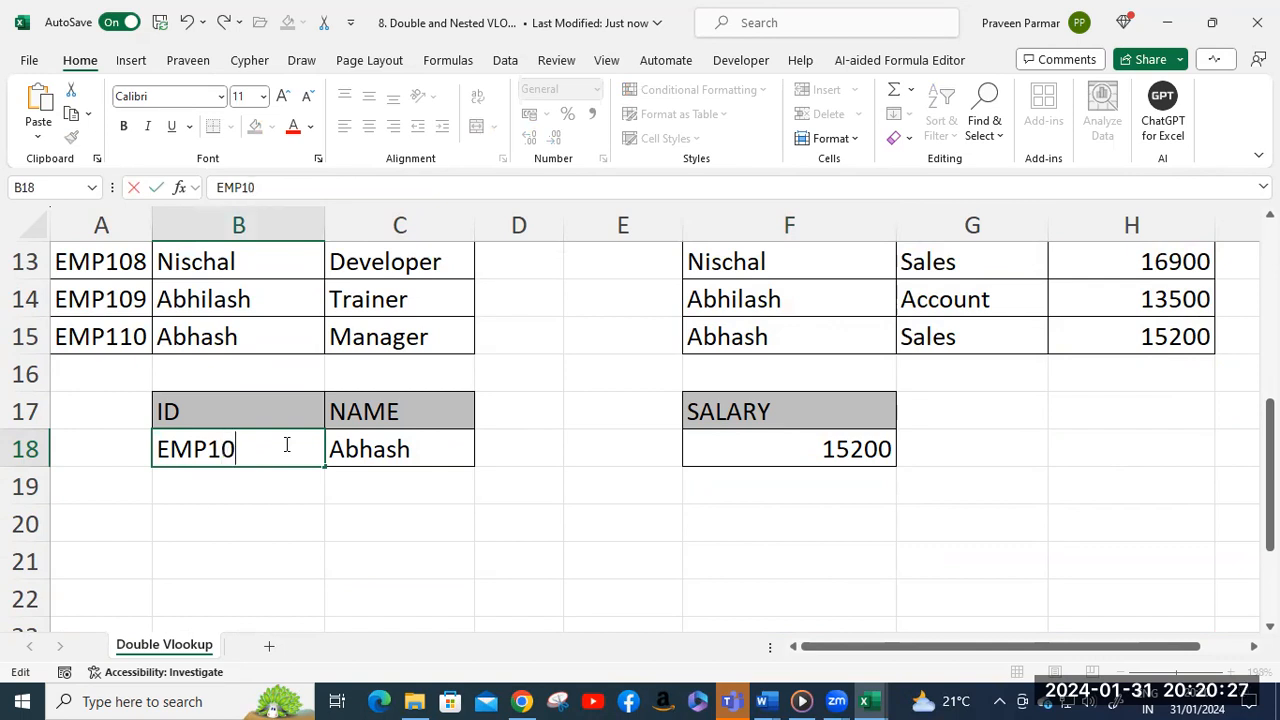
type("8")
key("Return")
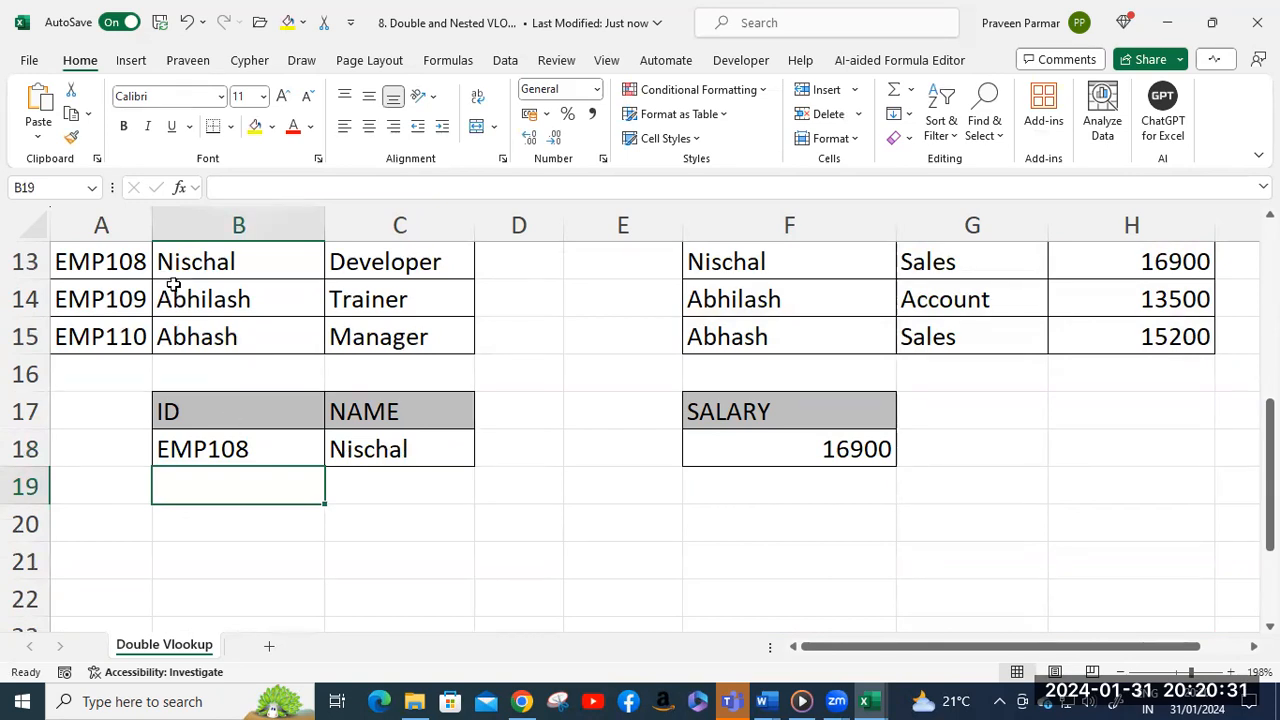
Check the looked-up name and salary against row 13 of both tables.
left_click(132, 264)
left_click(306, 258)
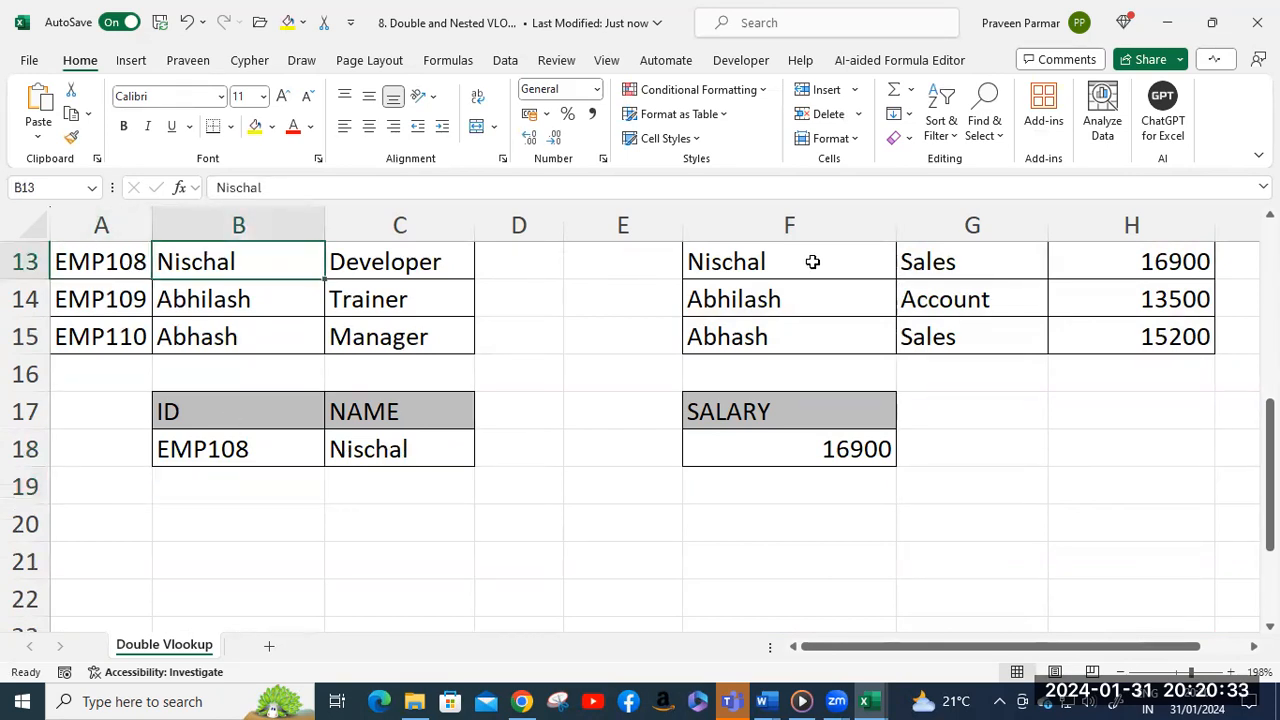
left_click(20, 261)
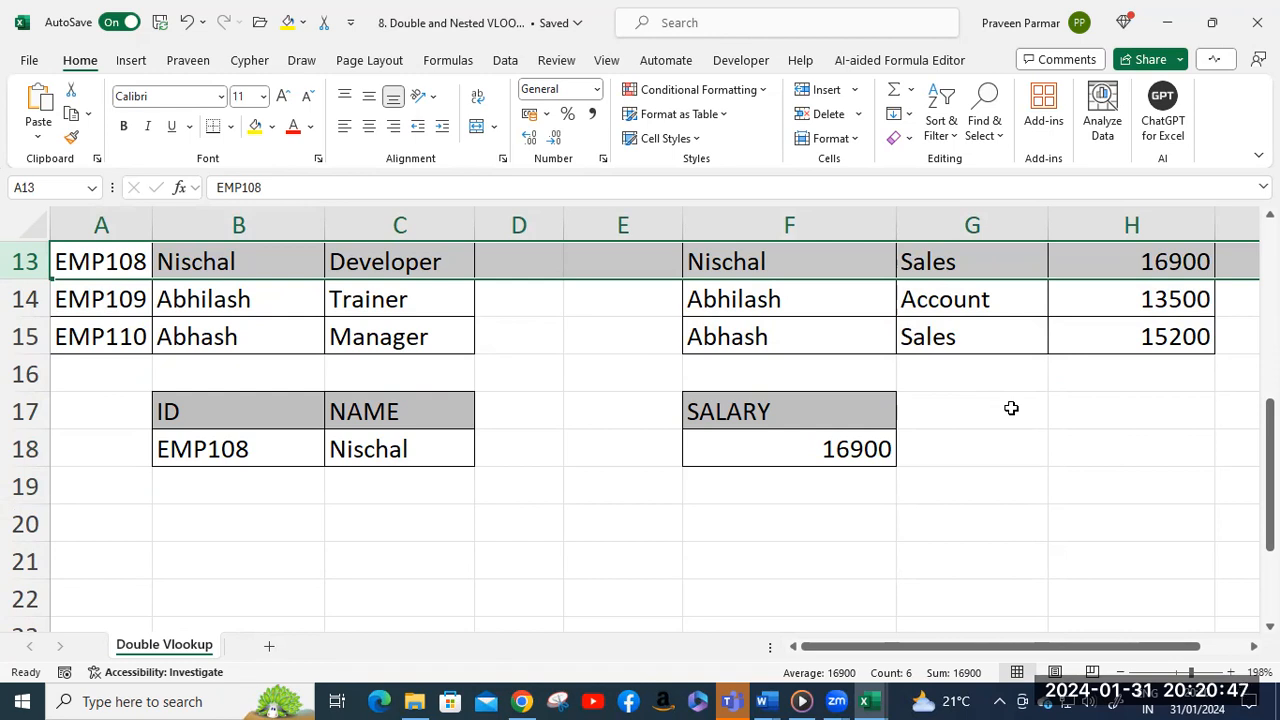
Clear C27 and start a nested VLOOKUP there, with B25 as the inner function's lookup value.
scroll(1011, 408, "down", 4)
scroll(1011, 408, "up", 2)
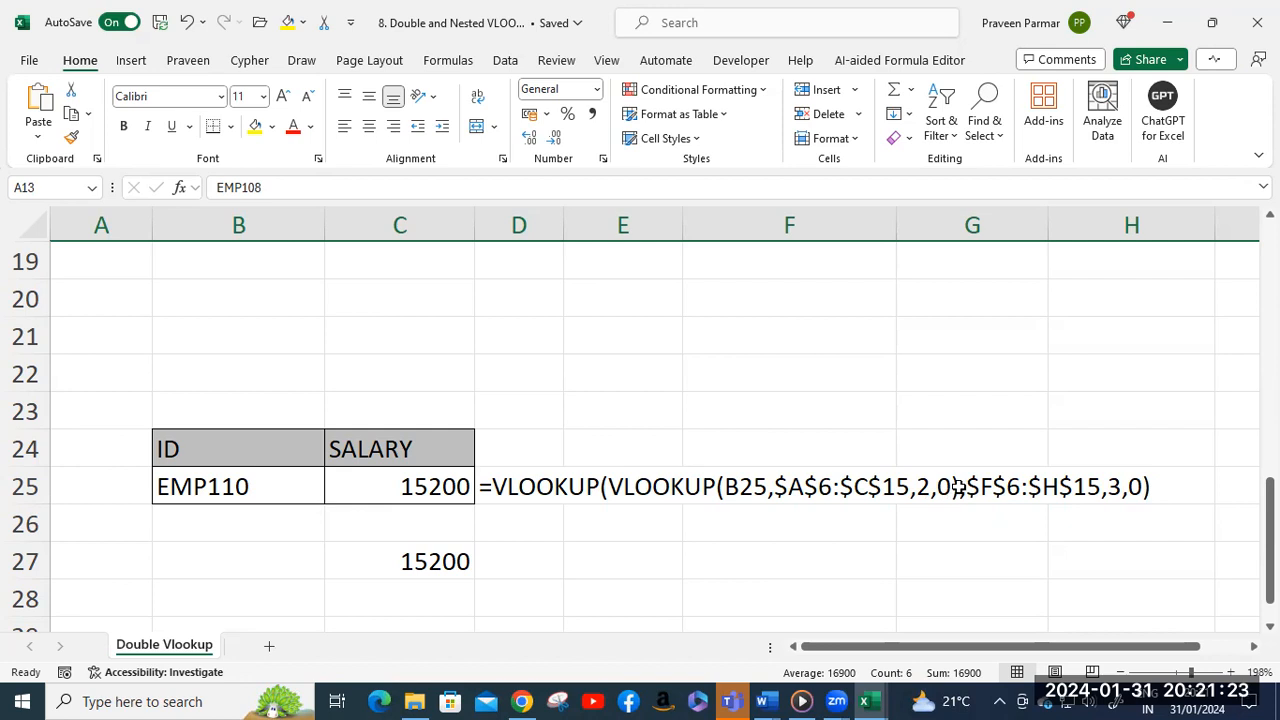
scroll(953, 495, "up", 4)
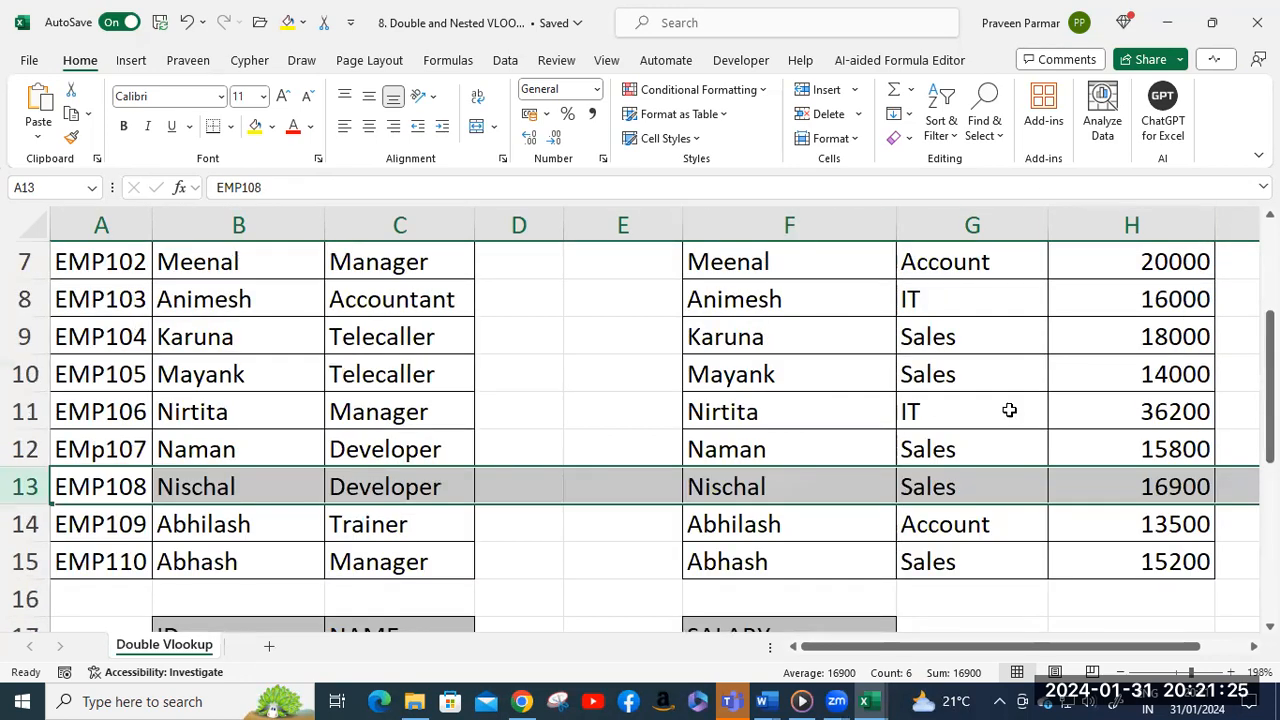
scroll(1009, 412, "down", 4)
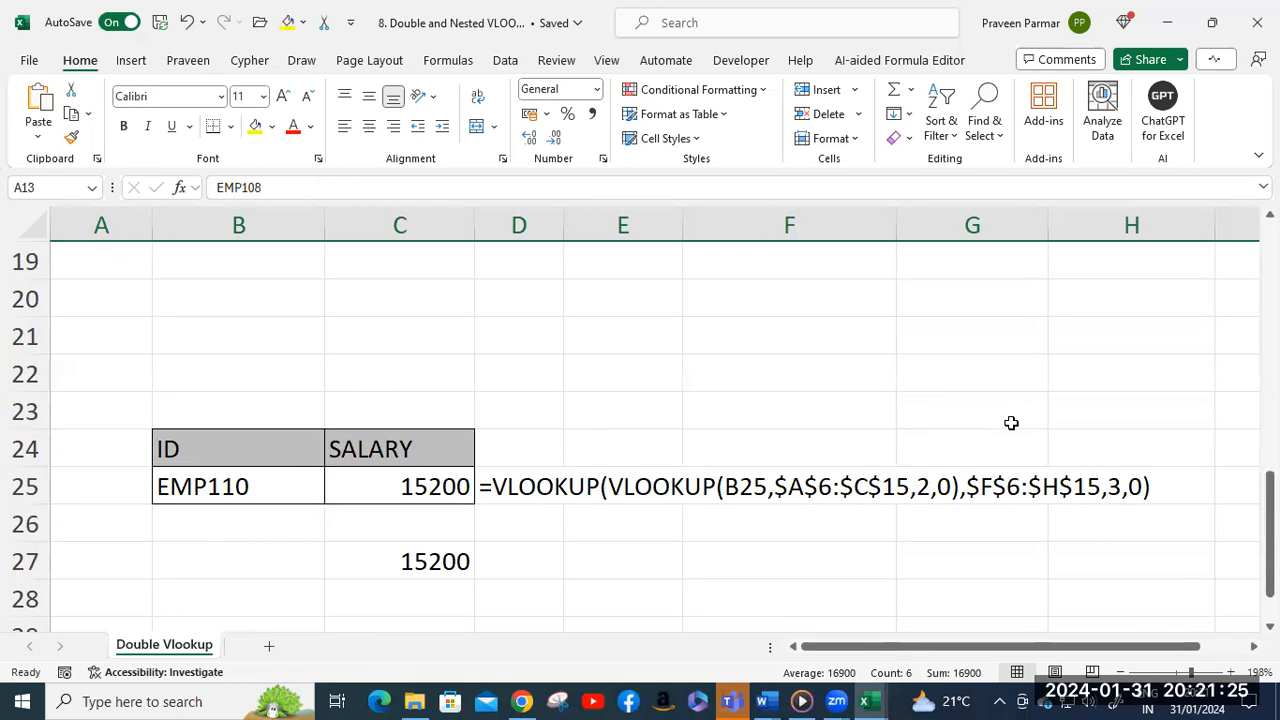
left_click(380, 563)
key("Delete")
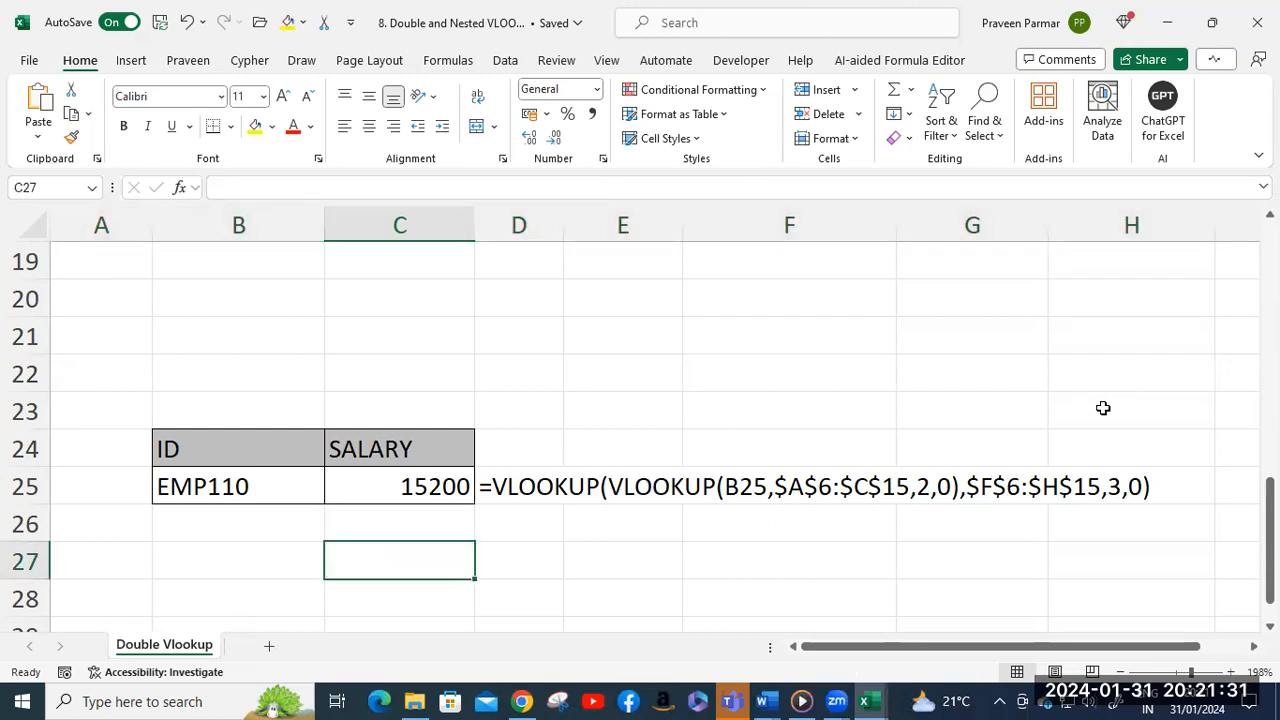
type("=")
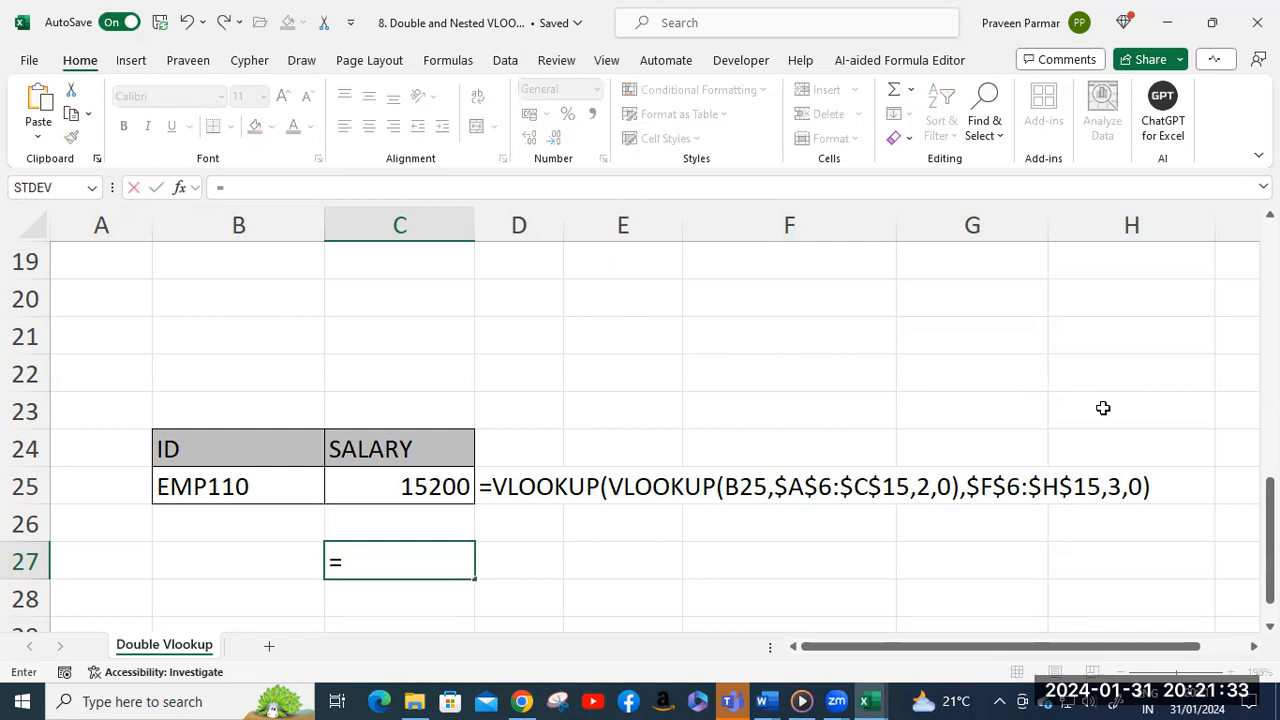
type("vl")
key("Tab")
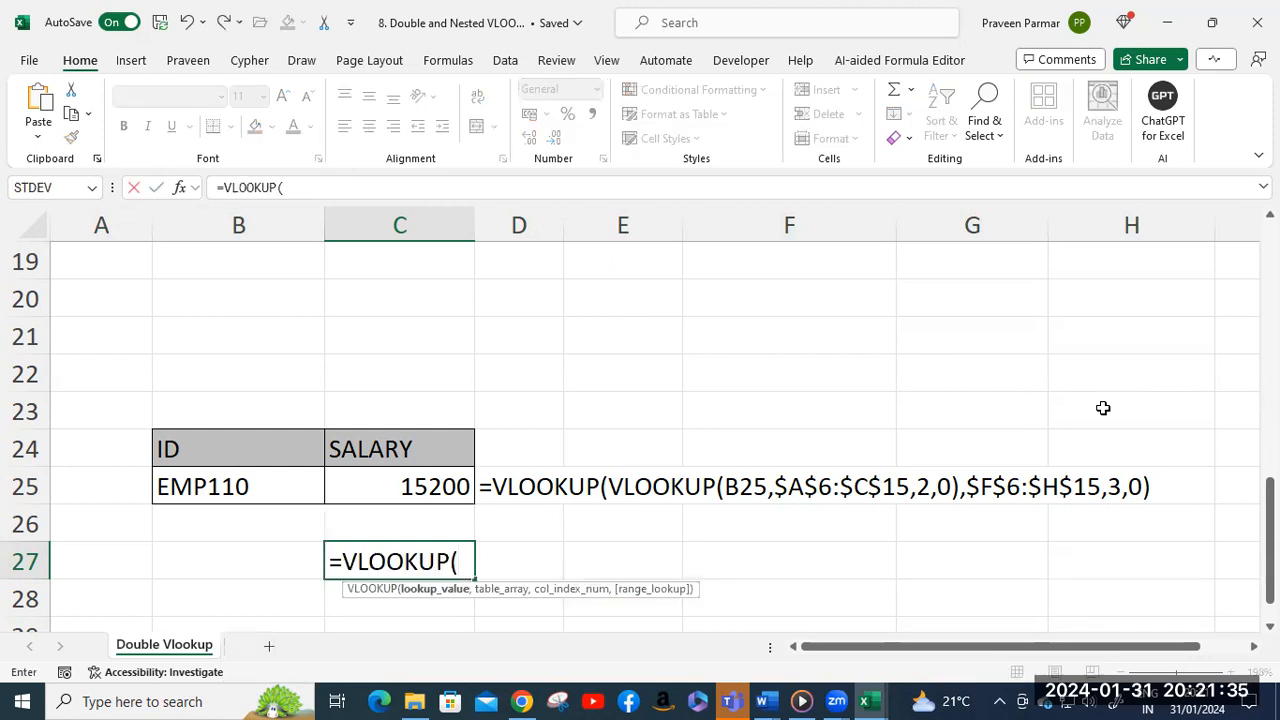
type("vl")
key("Tab")
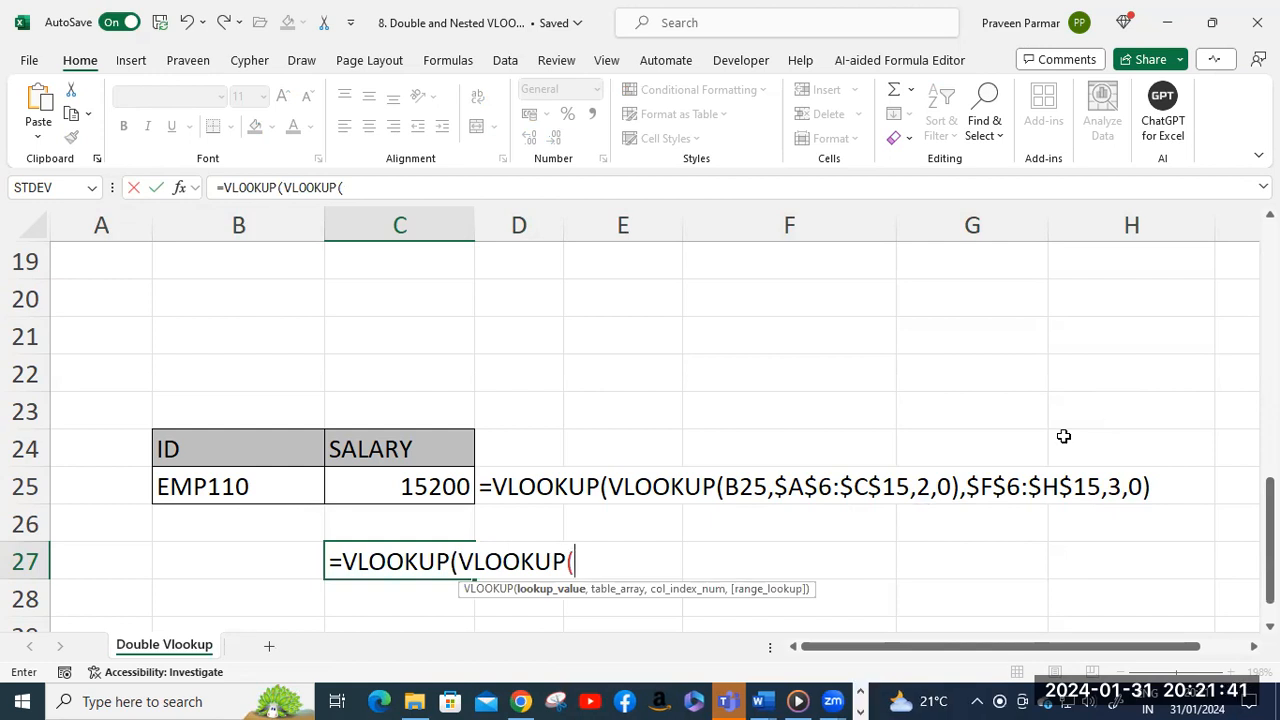
left_click(240, 487)
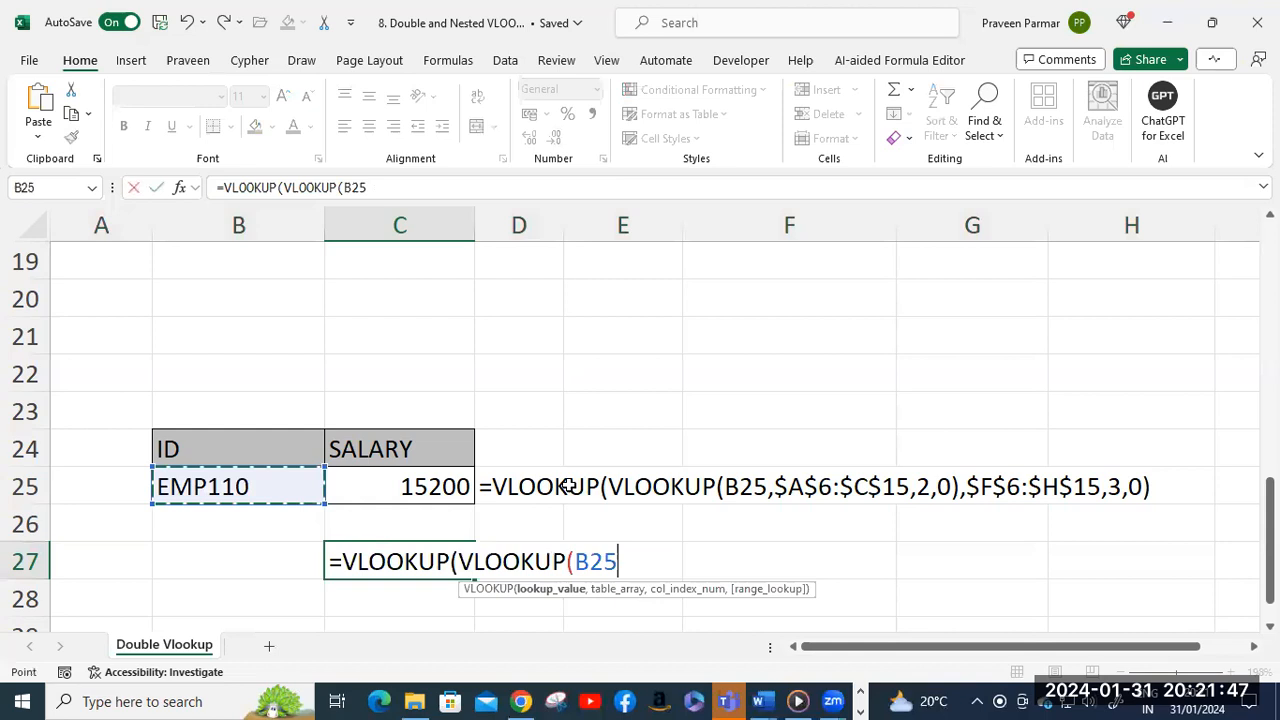
Complete the inner VLOOKUP in C27 with the locked Table 1 range $A$6:$C$15, column index 2 and exact match 0.
type(",")
scroll(218, 372, "up", 6)
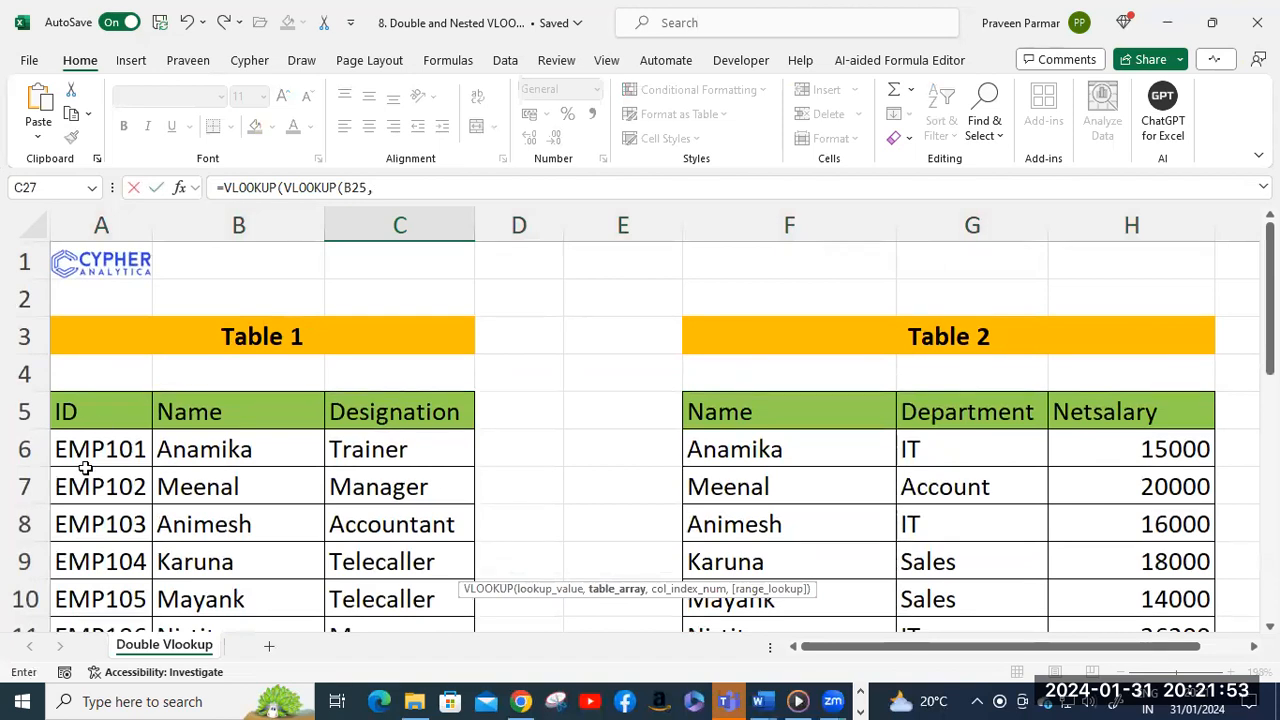
left_click(80, 455)
scroll(346, 490, "down", 3)
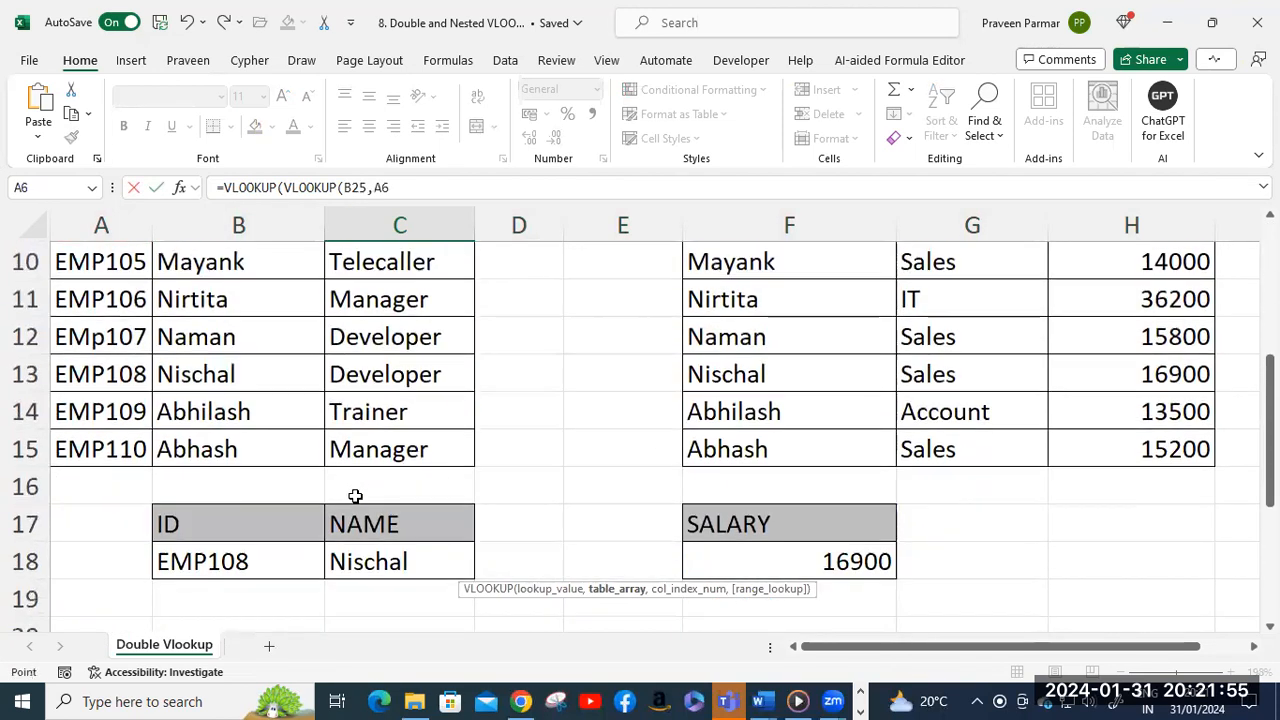
left_click_drag(380, 450, 382, 451)
scroll(611, 440, "down", 3)
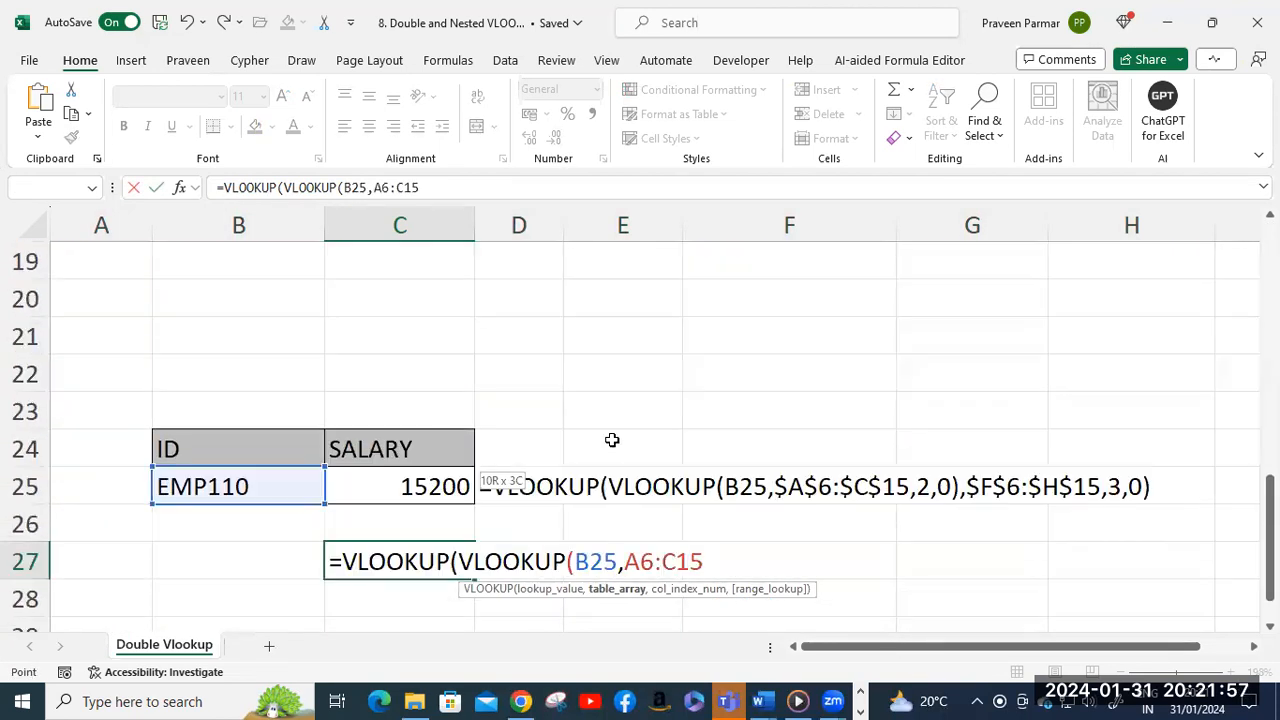
key("F4")
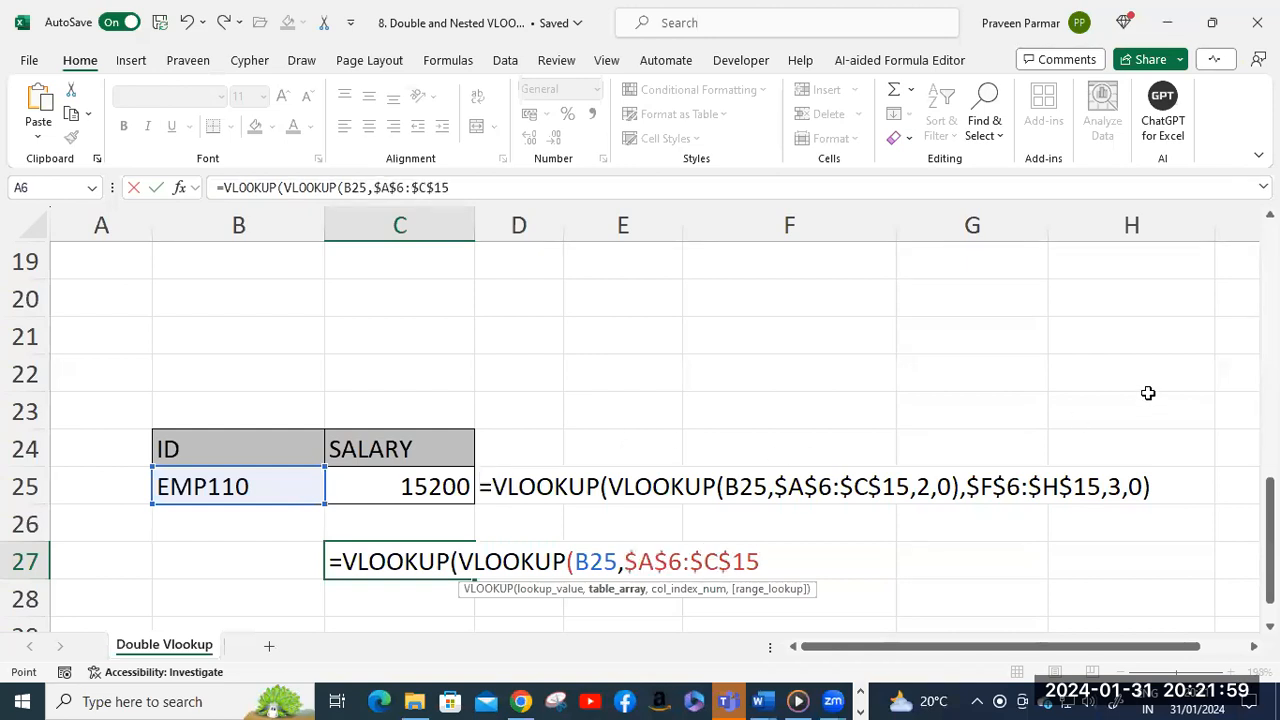
type(",")
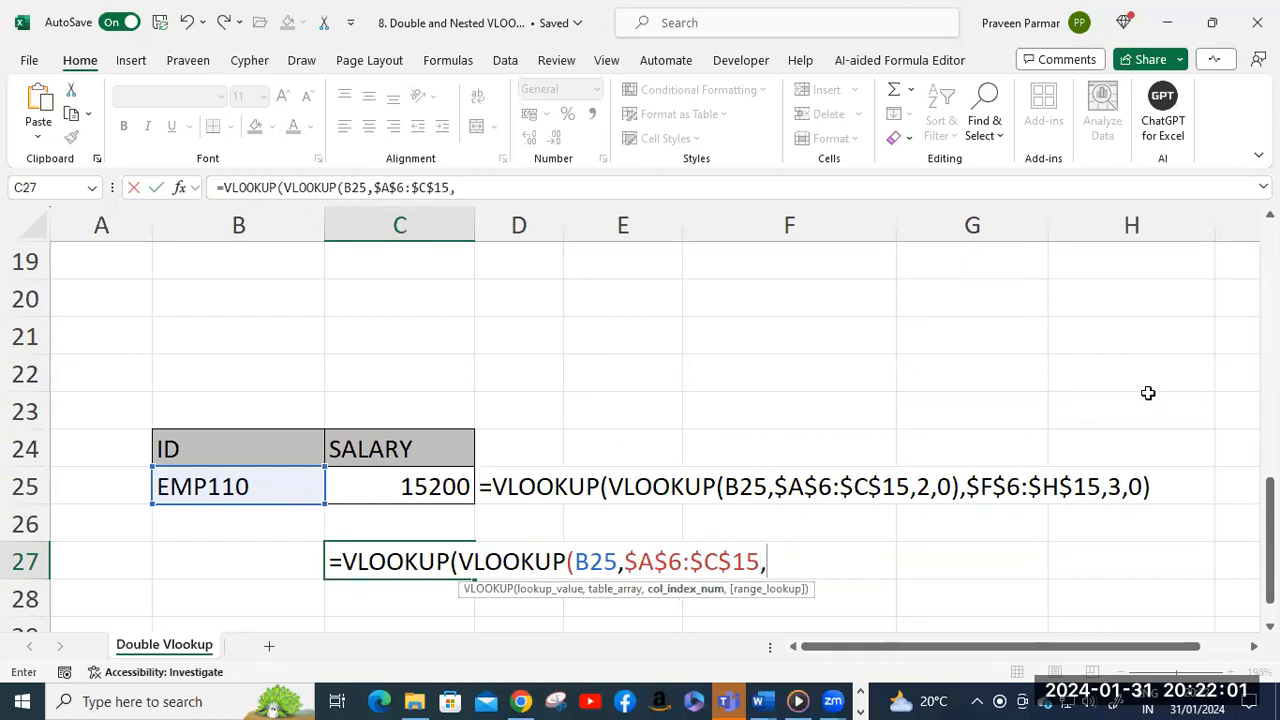
type("2,0)")
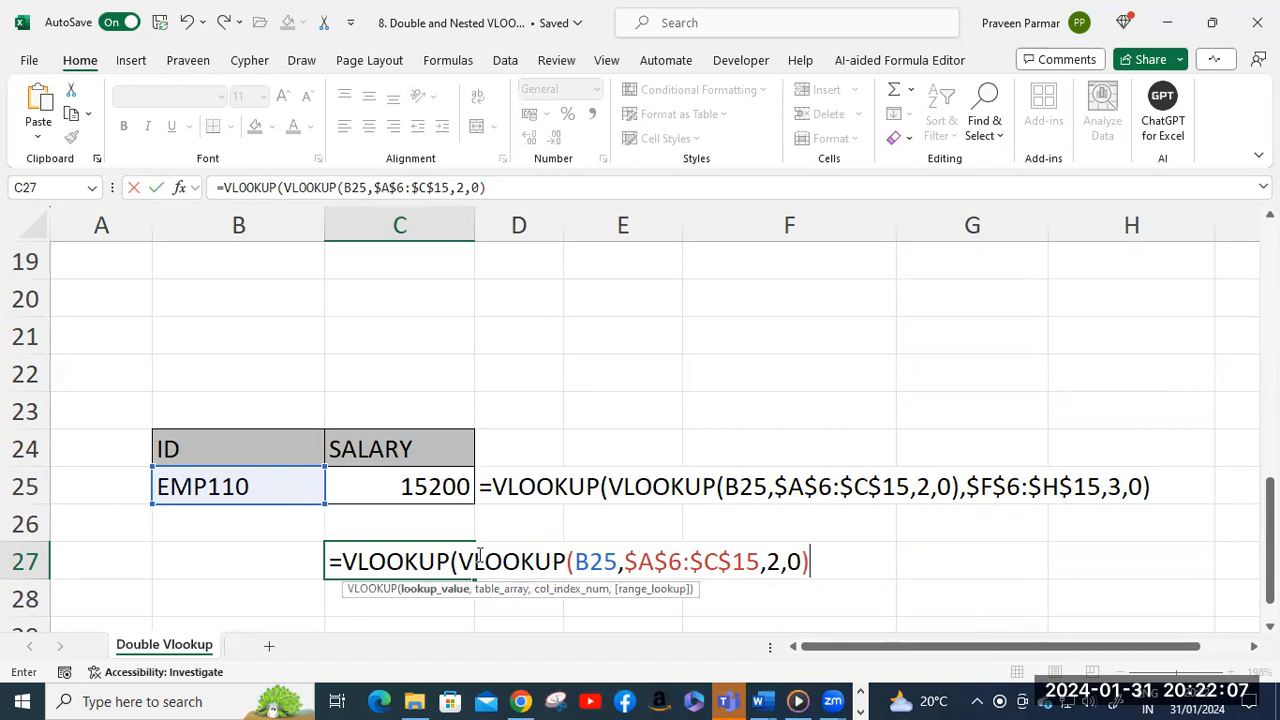
Evaluate the inner VLOOKUP within the C27 formula to check the name it returns, and restore the original expression.
left_click_drag(458, 562, 834, 550)
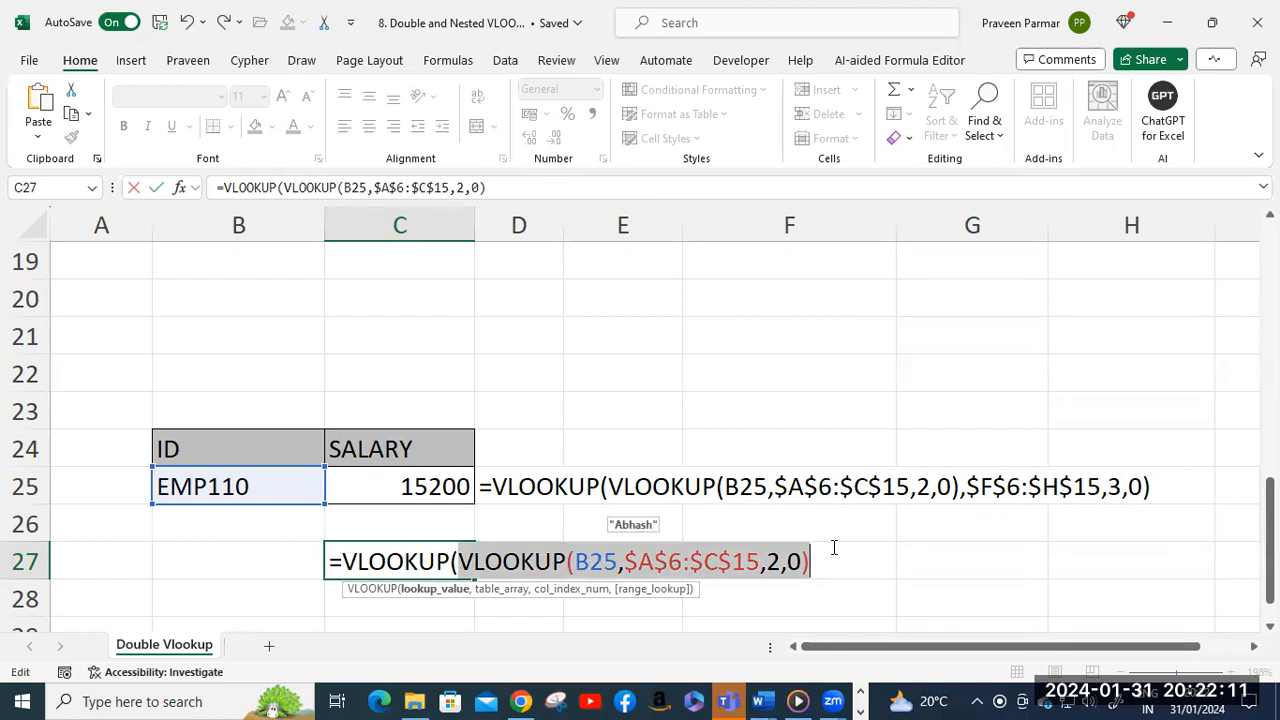
key("F9")
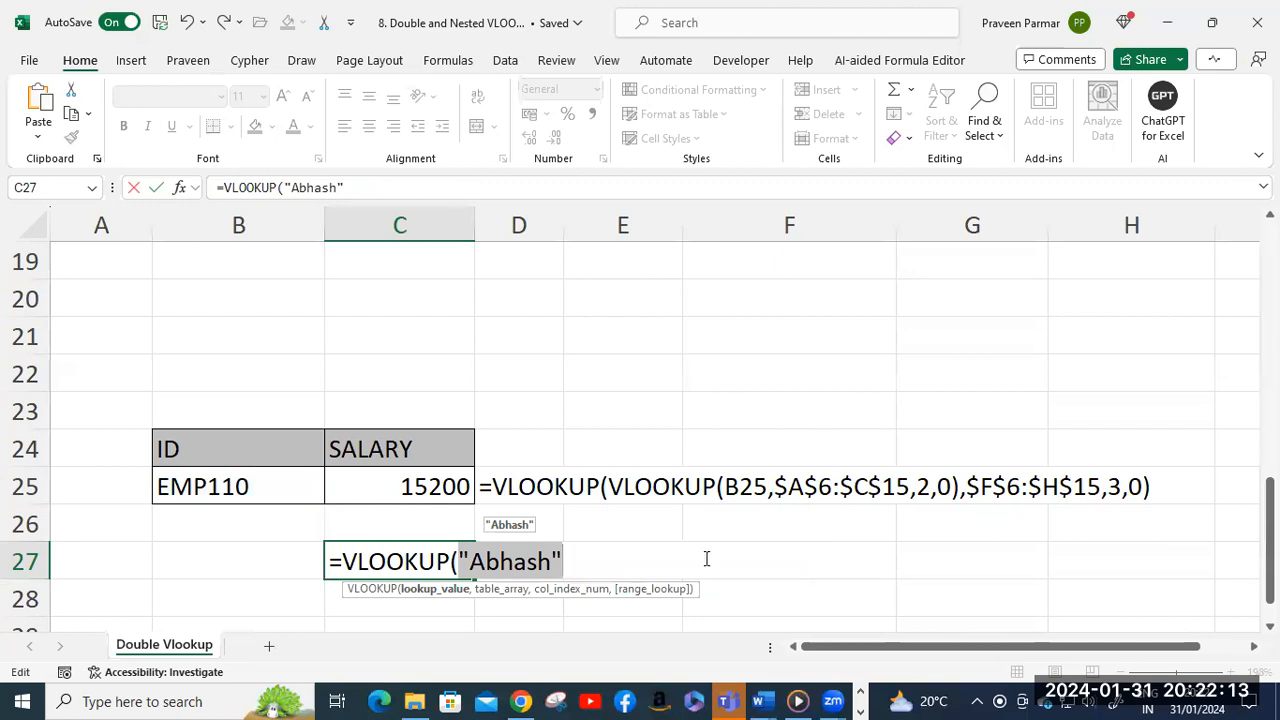
scroll(627, 529, "up", 2)
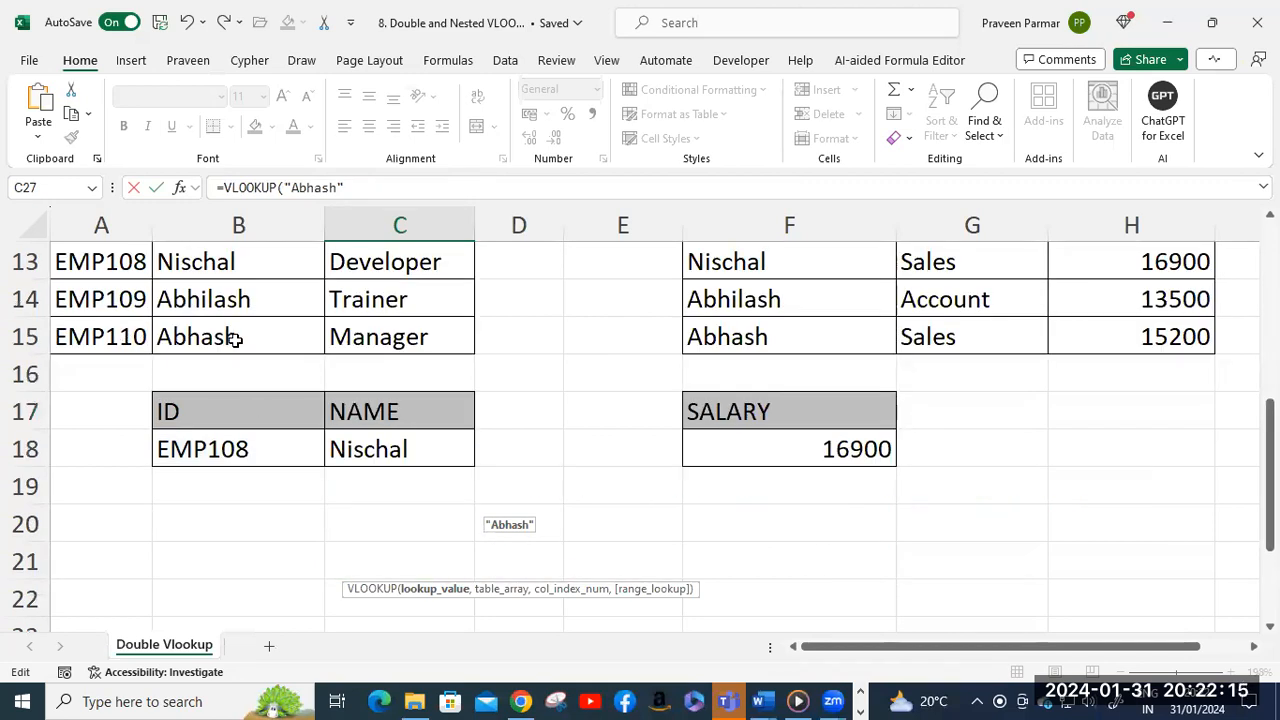
scroll(531, 469, "down", 4)
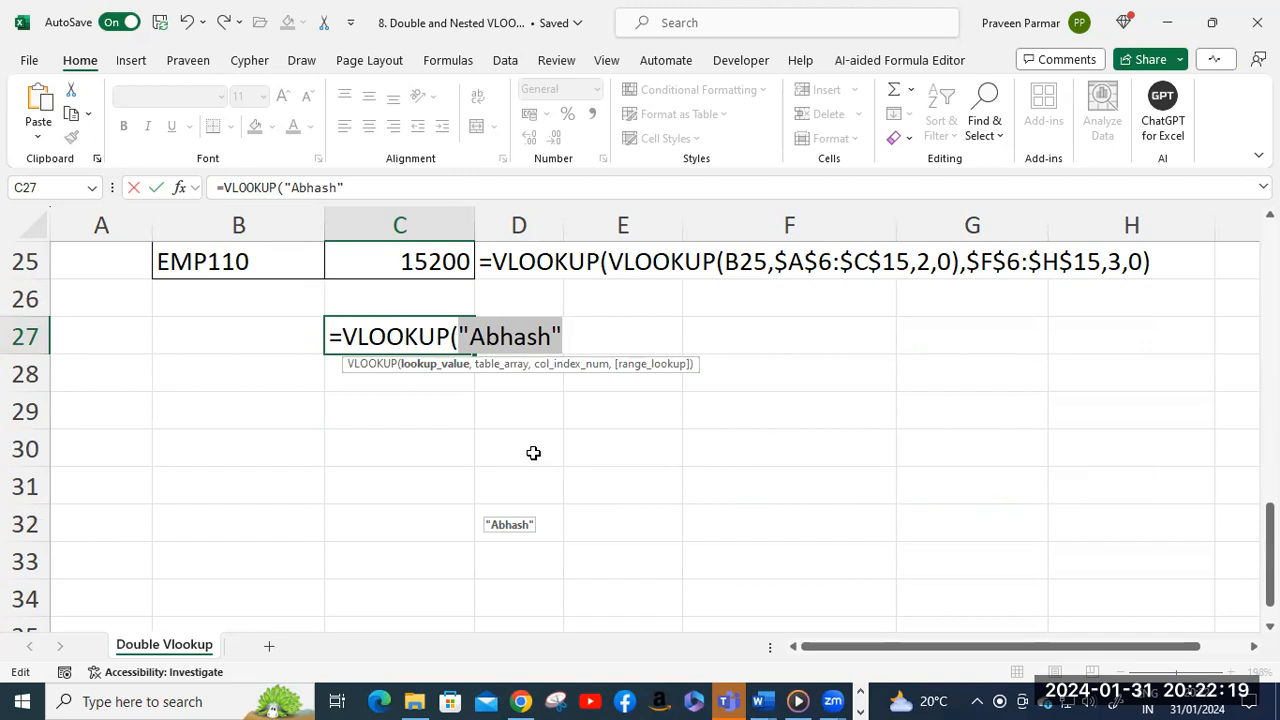
key("ctrl+v")
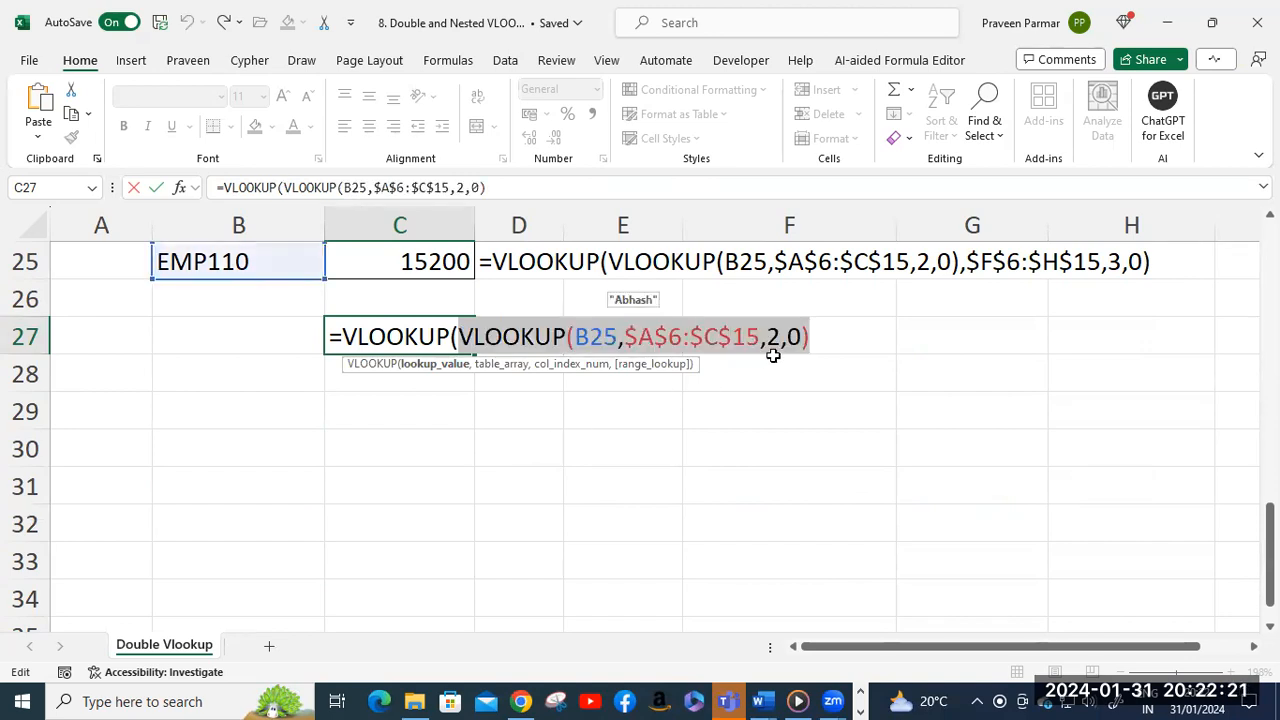
Add the locked Table 2 range $F$6:$H$15 as the outer VLOOKUP's table array in the C27 formula.
left_click(812, 337)
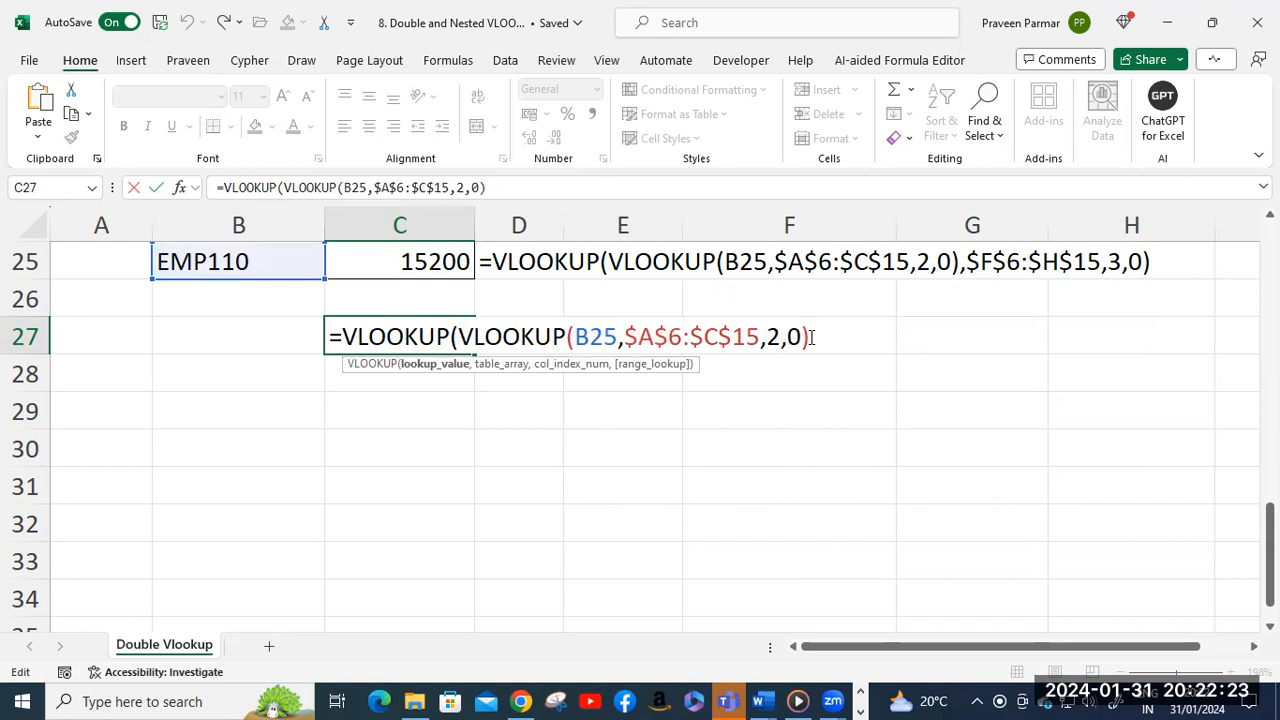
type(",")
scroll(912, 344, "up", 3)
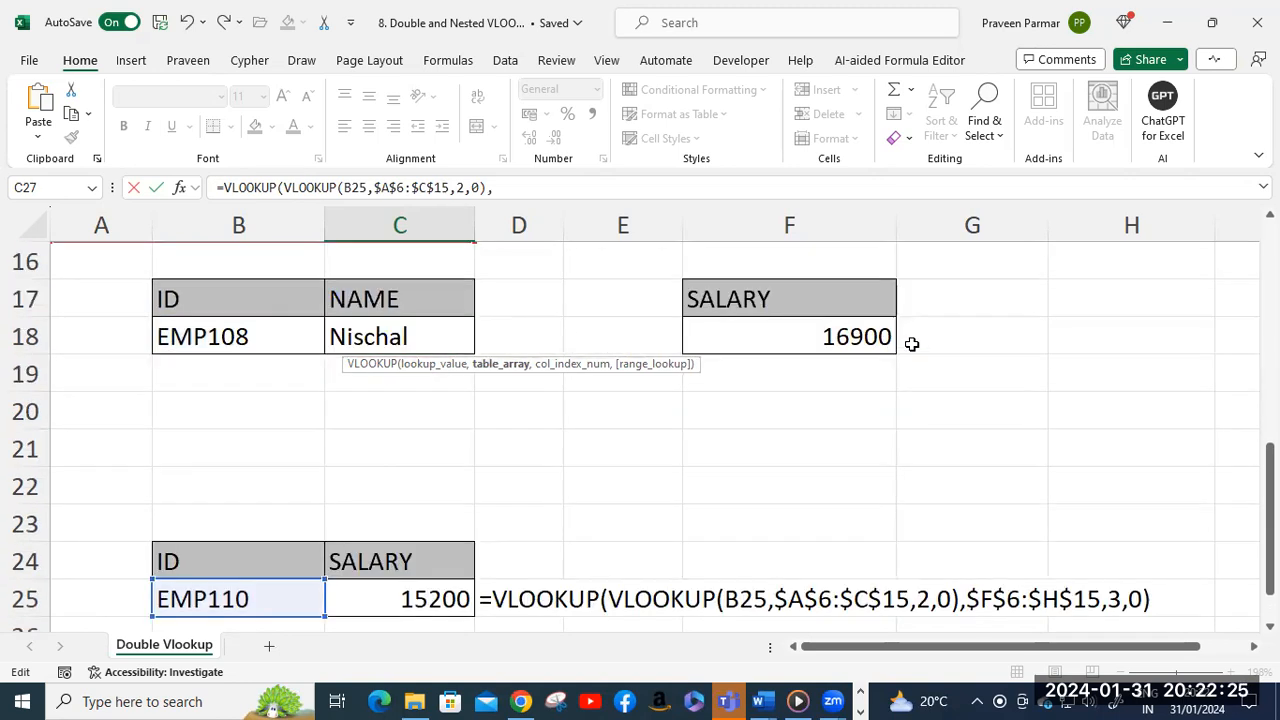
scroll(908, 336, "up", 4)
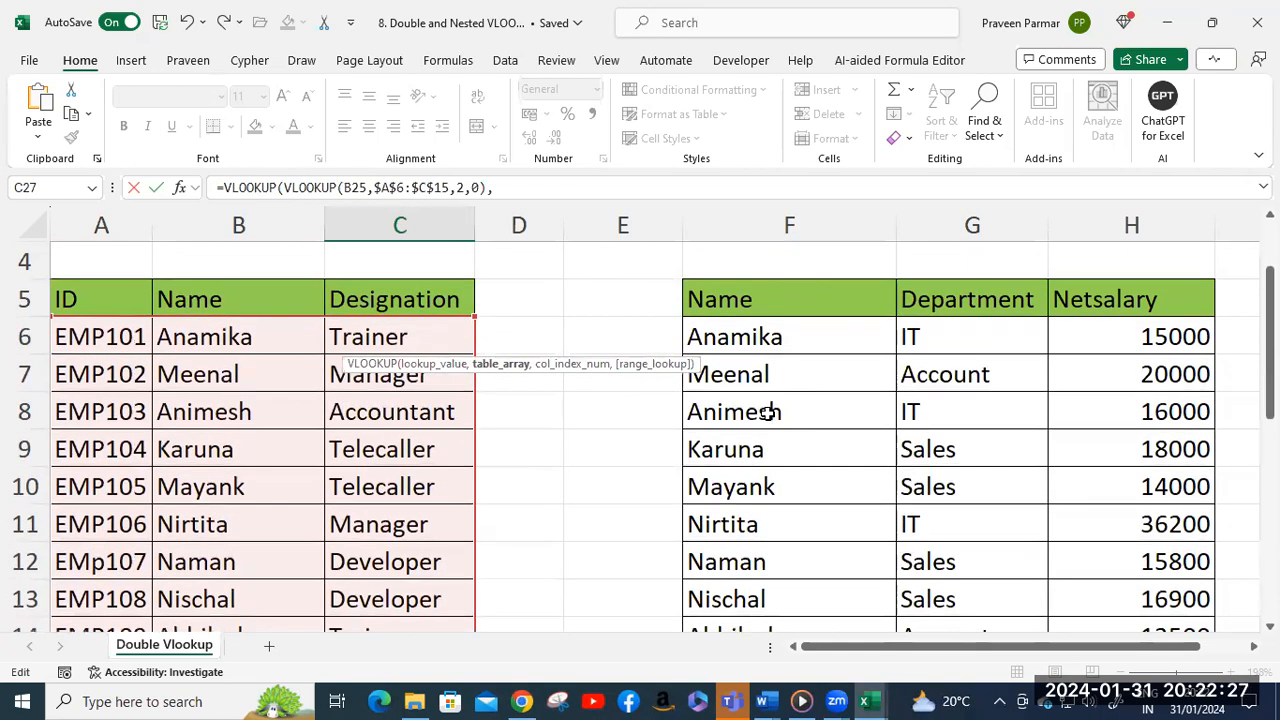
scroll(771, 513, "down", 5)
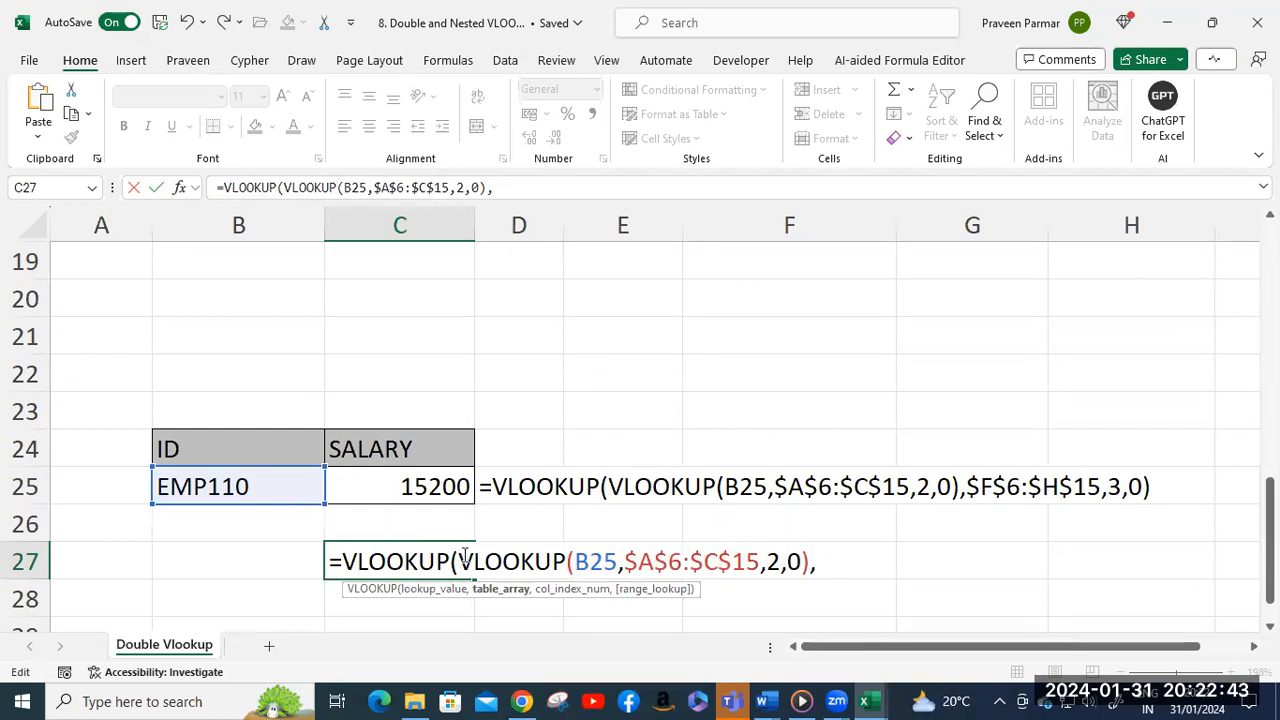
scroll(934, 491, "up", 5)
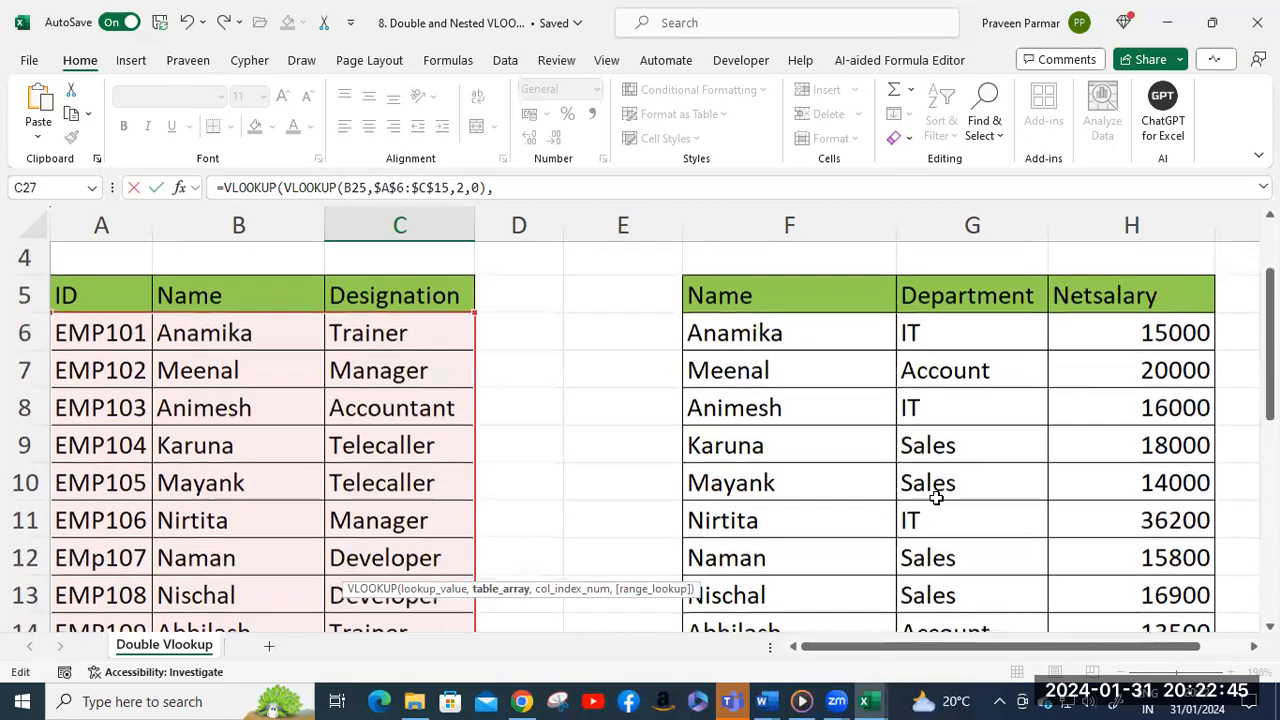
left_click(811, 334)
scroll(1108, 411, "down", 3)
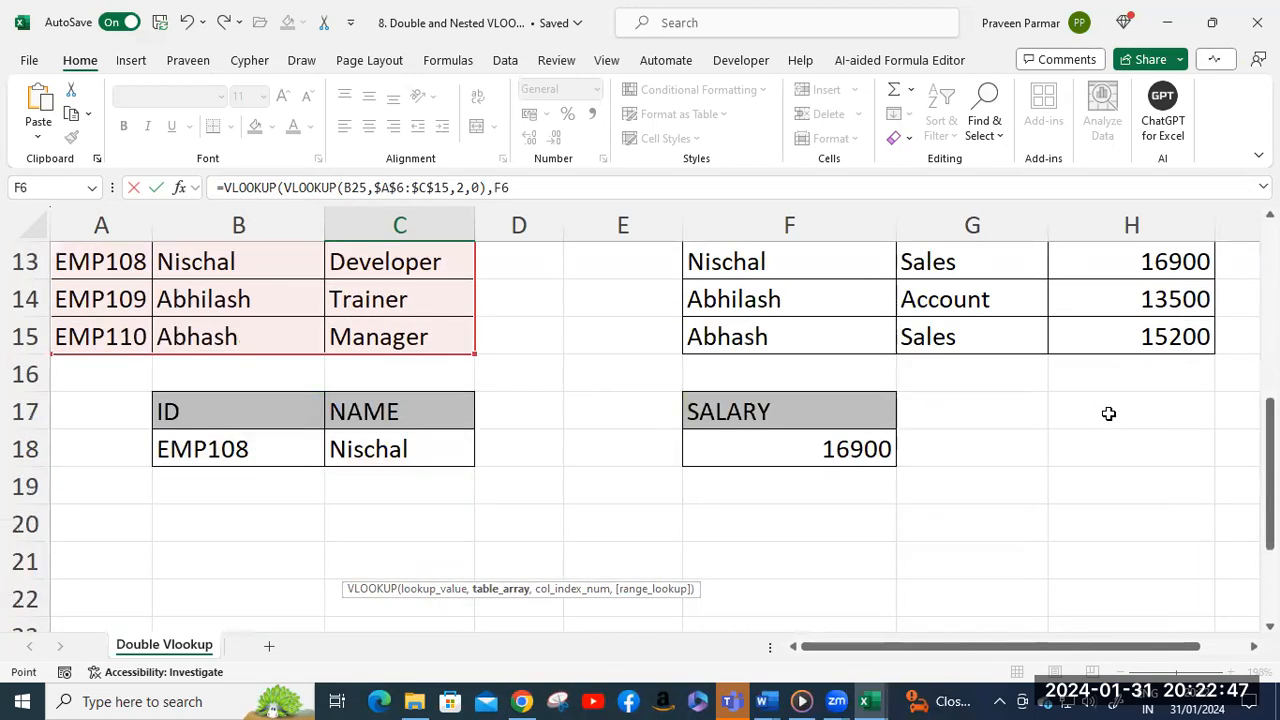
left_click_drag(1135, 343, 1130, 352)
scroll(1069, 451, "down", 4)
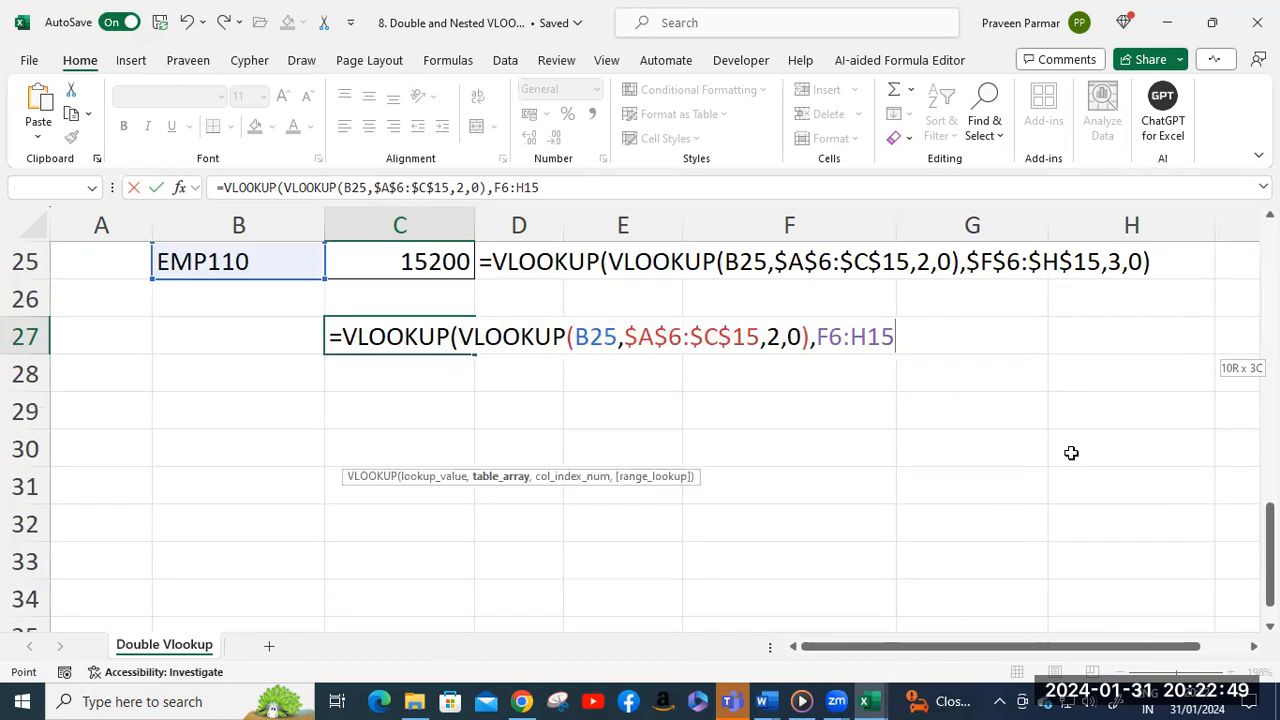
key("F4")
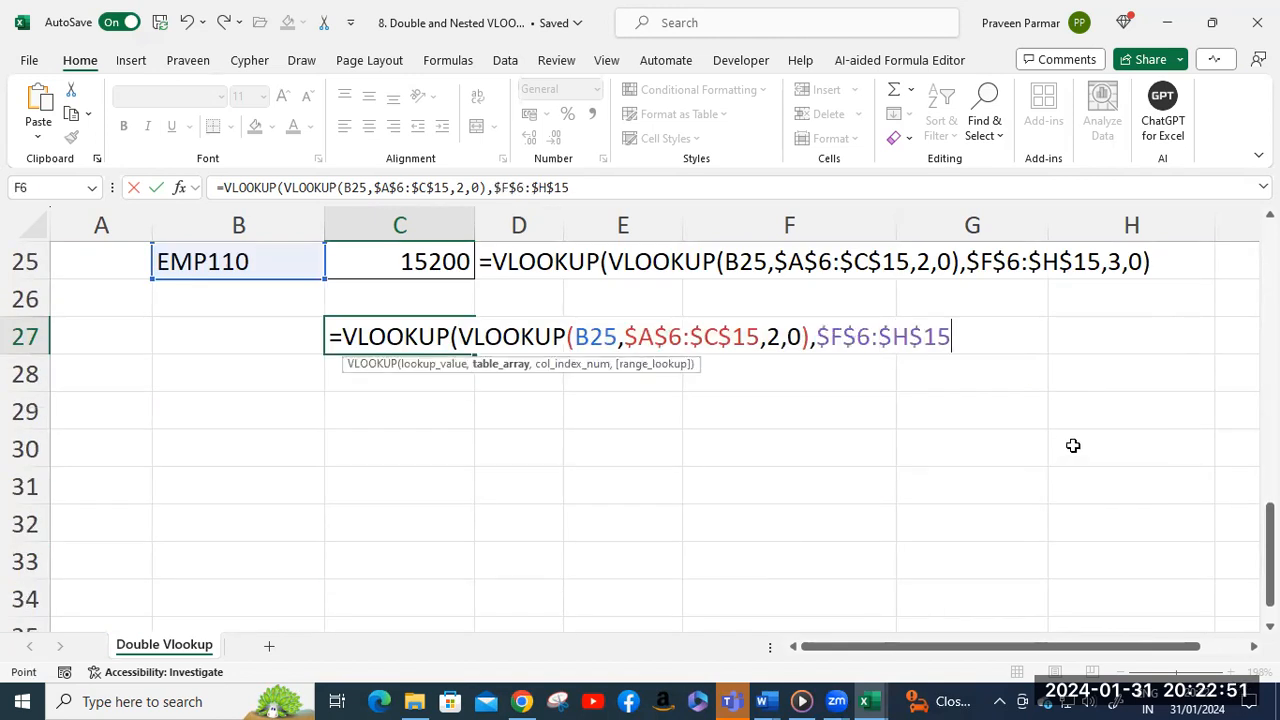
Complete the outer VLOOKUP in C27 with column index 3 and exact match 0, and compare its result with C25.
type(",")
scroll(1073, 445, "up", 8)
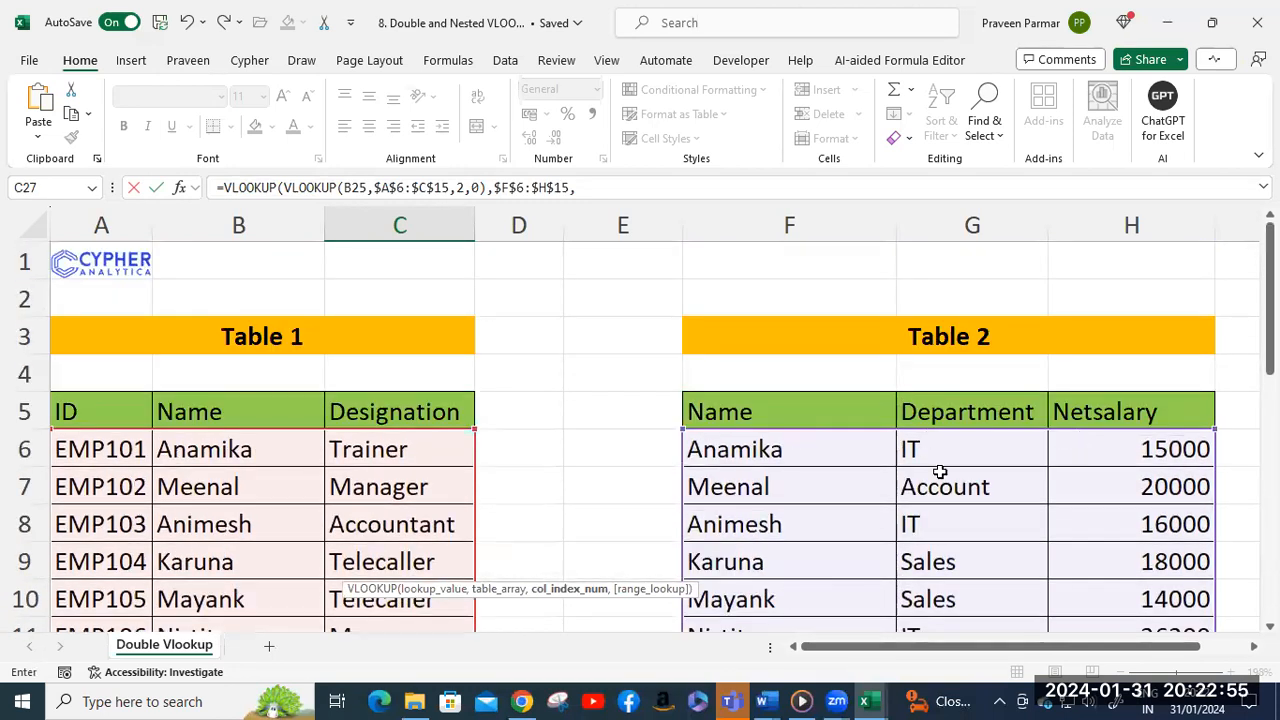
scroll(1142, 524, "down", 5)
scroll(1142, 524, "down", 3)
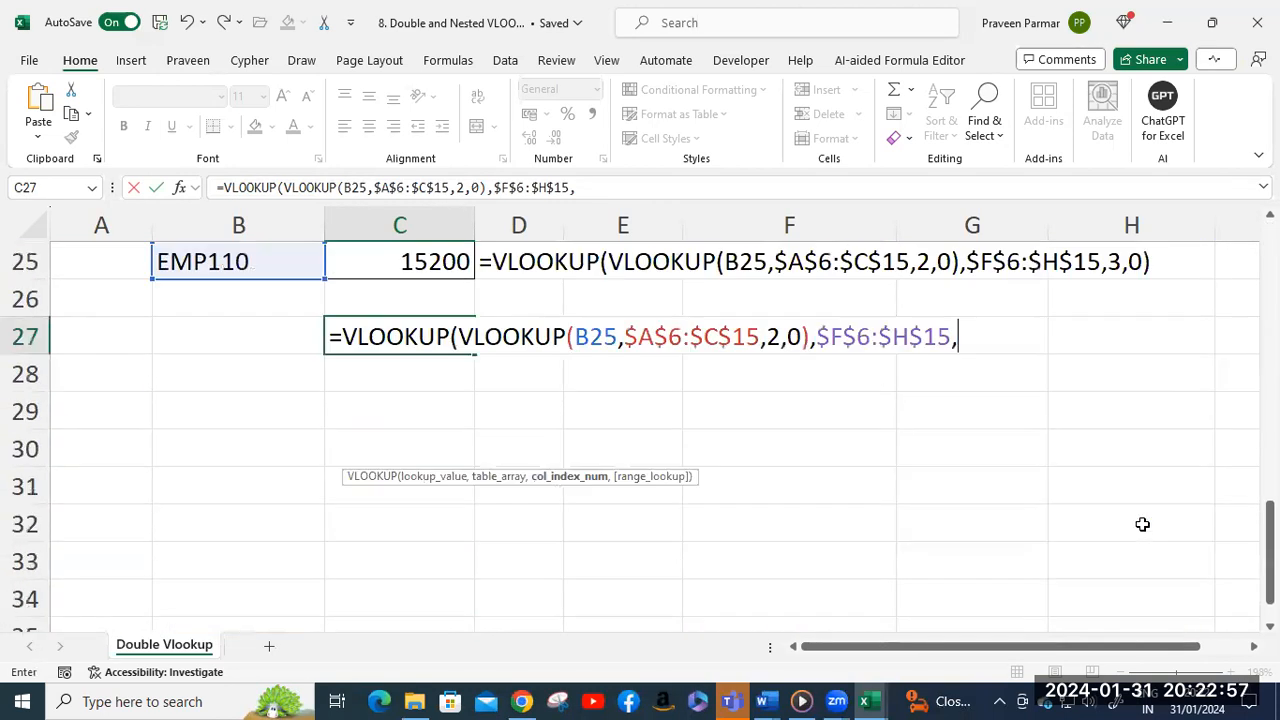
type("3")
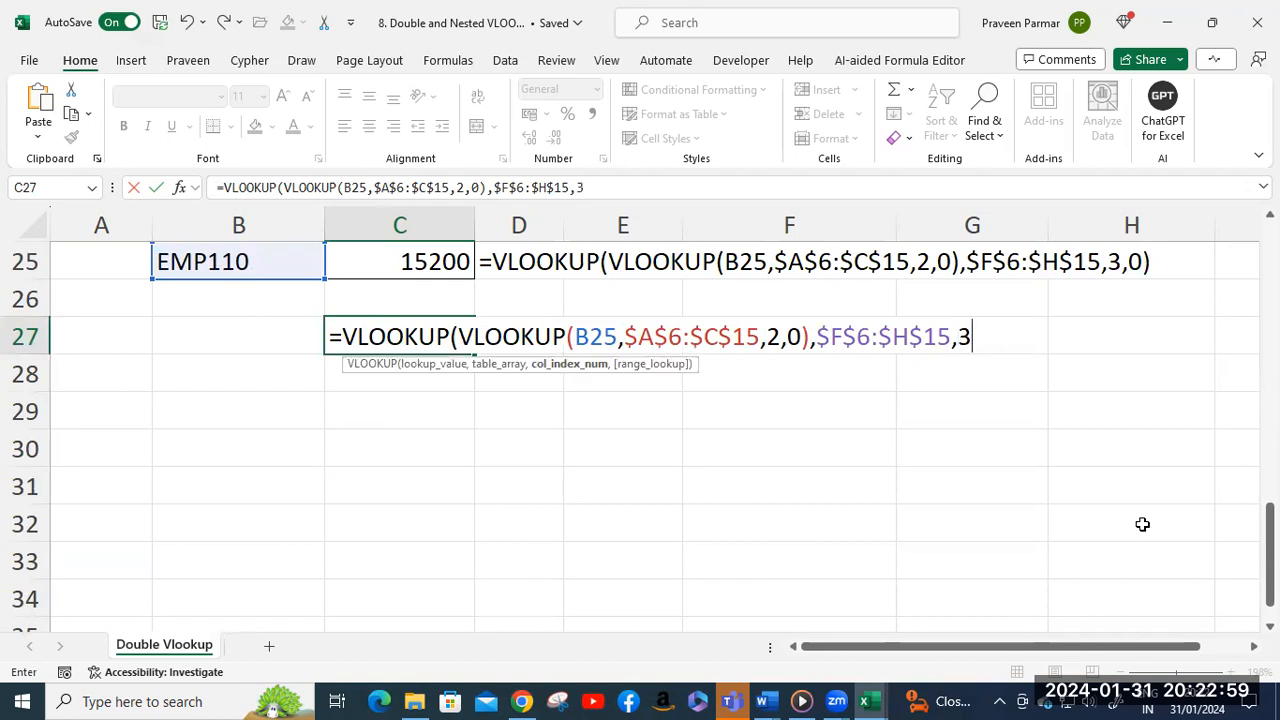
type(",0)")
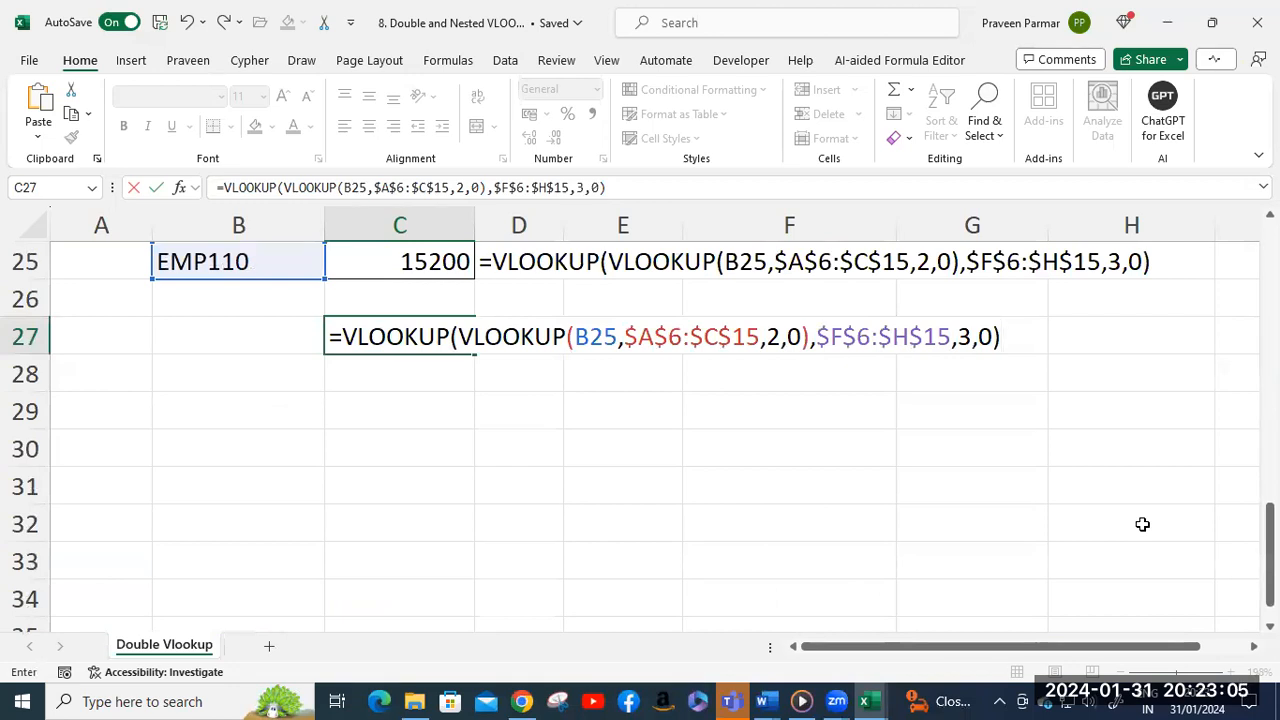
key("Return")
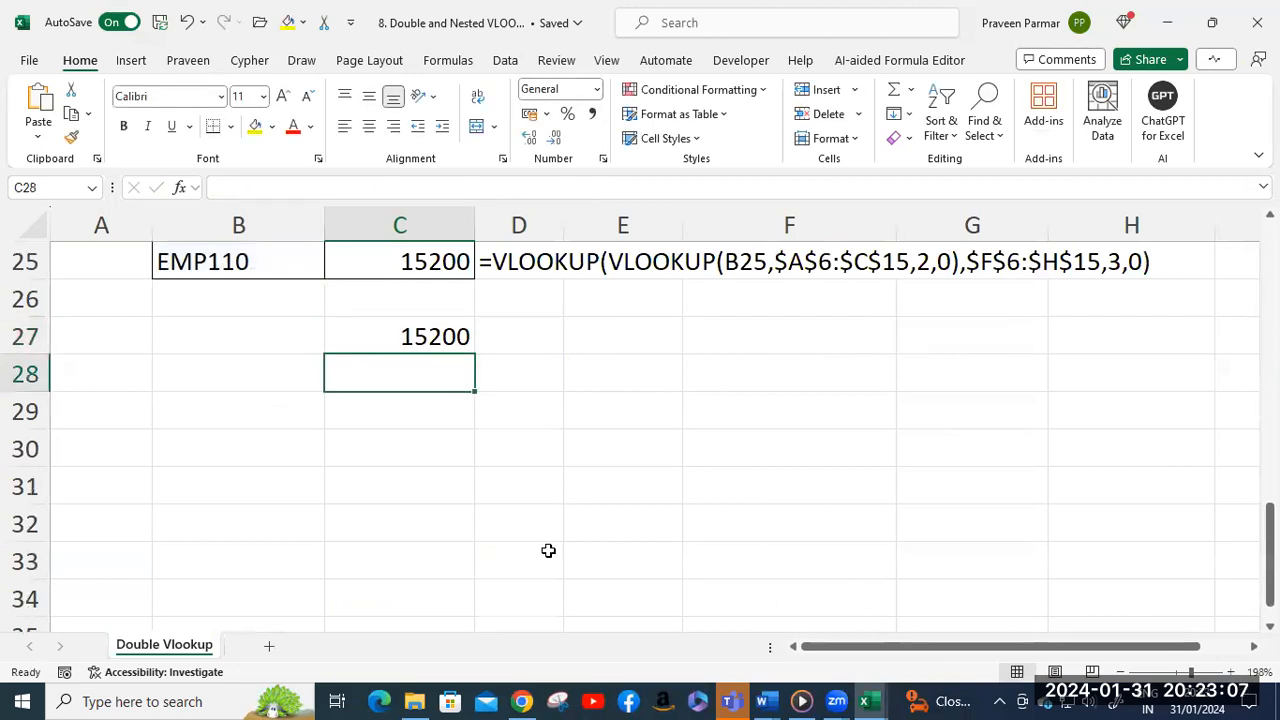
left_click(414, 258)
left_click(414, 334)
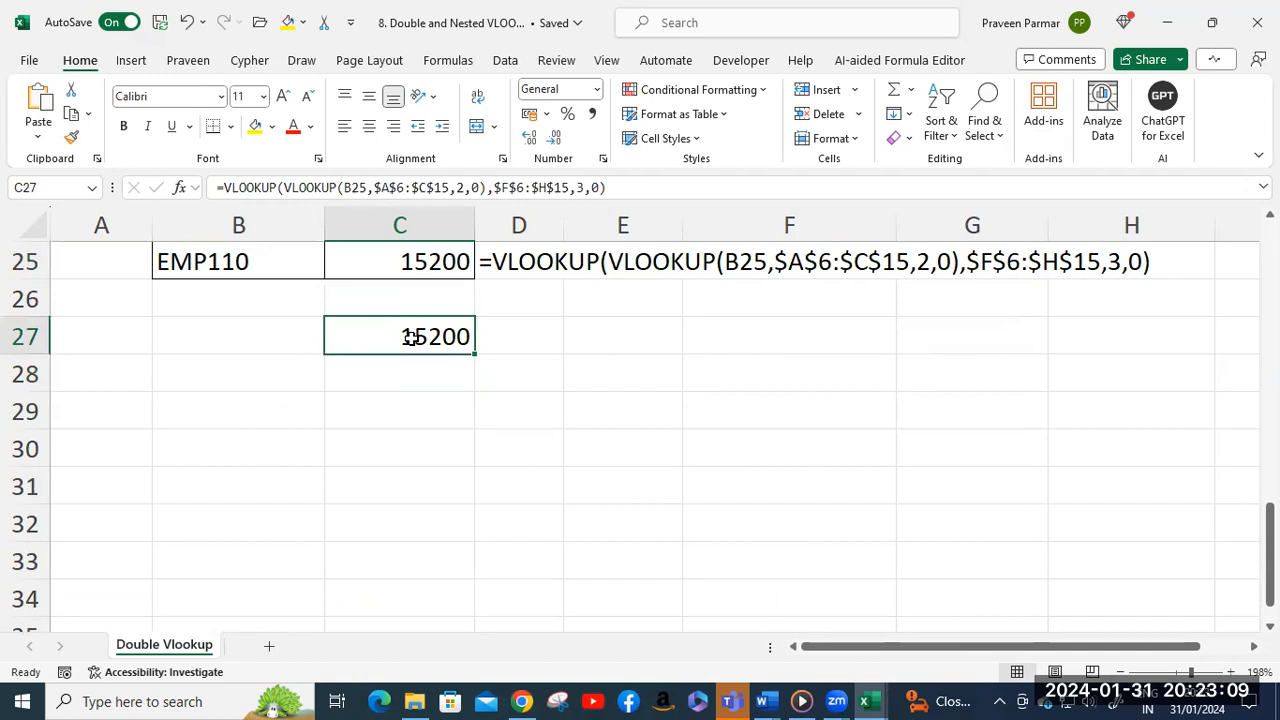
Change the employee ID in B25 to the same ID as in B18.
scroll(414, 334, "up", 1)
scroll(414, 340, "up", 1)
double_click(266, 371)
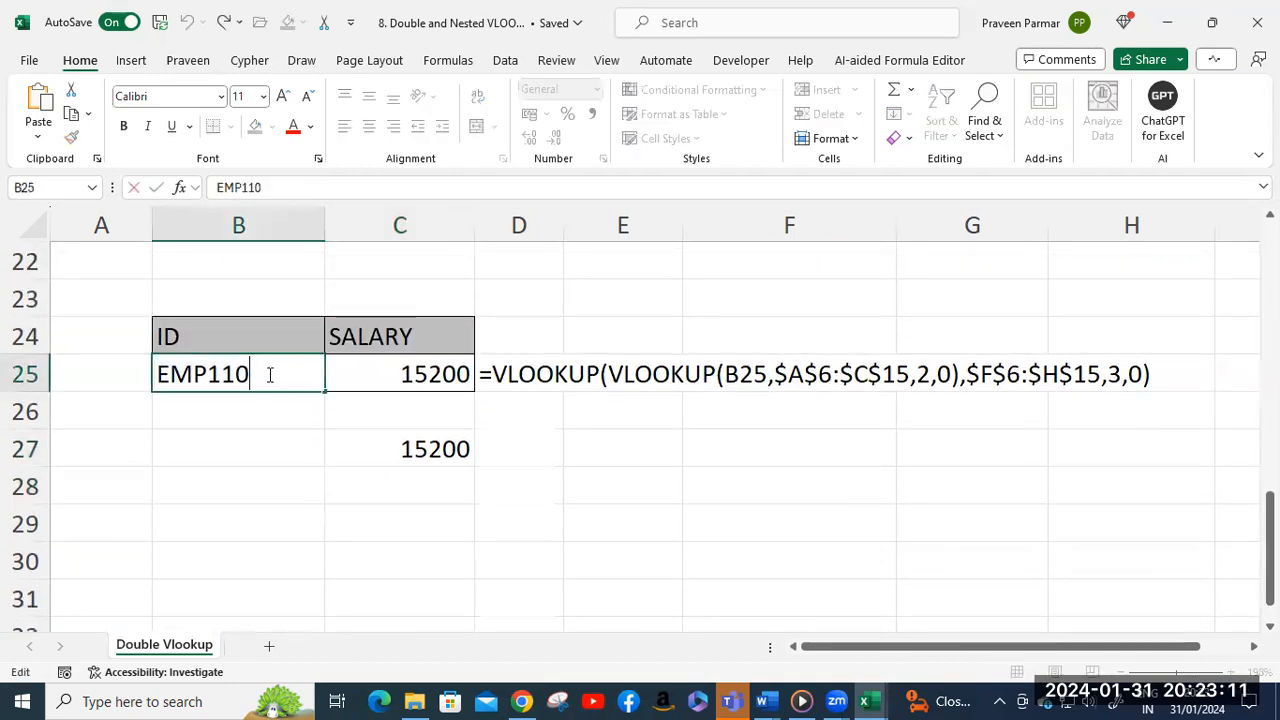
key("BackSpace")
key("BackSpace")
type("08")
key("Return")
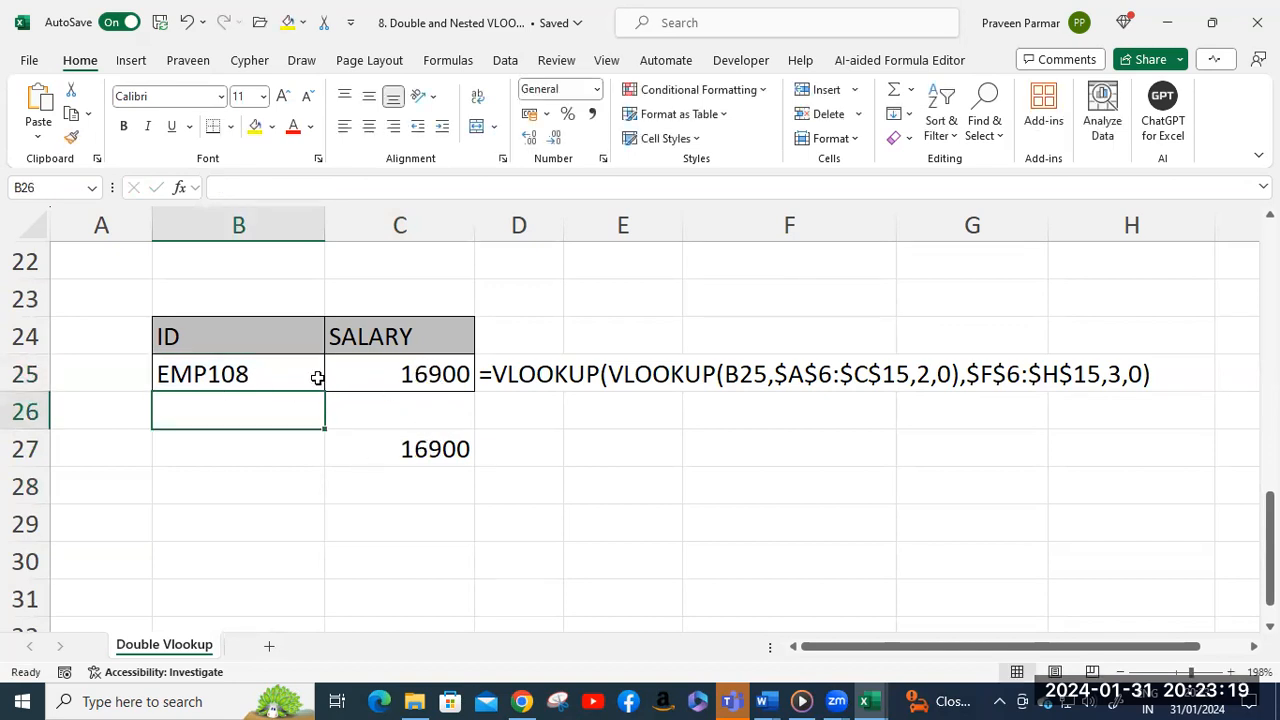
Compare the nested VLOOKUP salary in C25 with the two-step lookup results in C18 and F18.
left_click(412, 374)
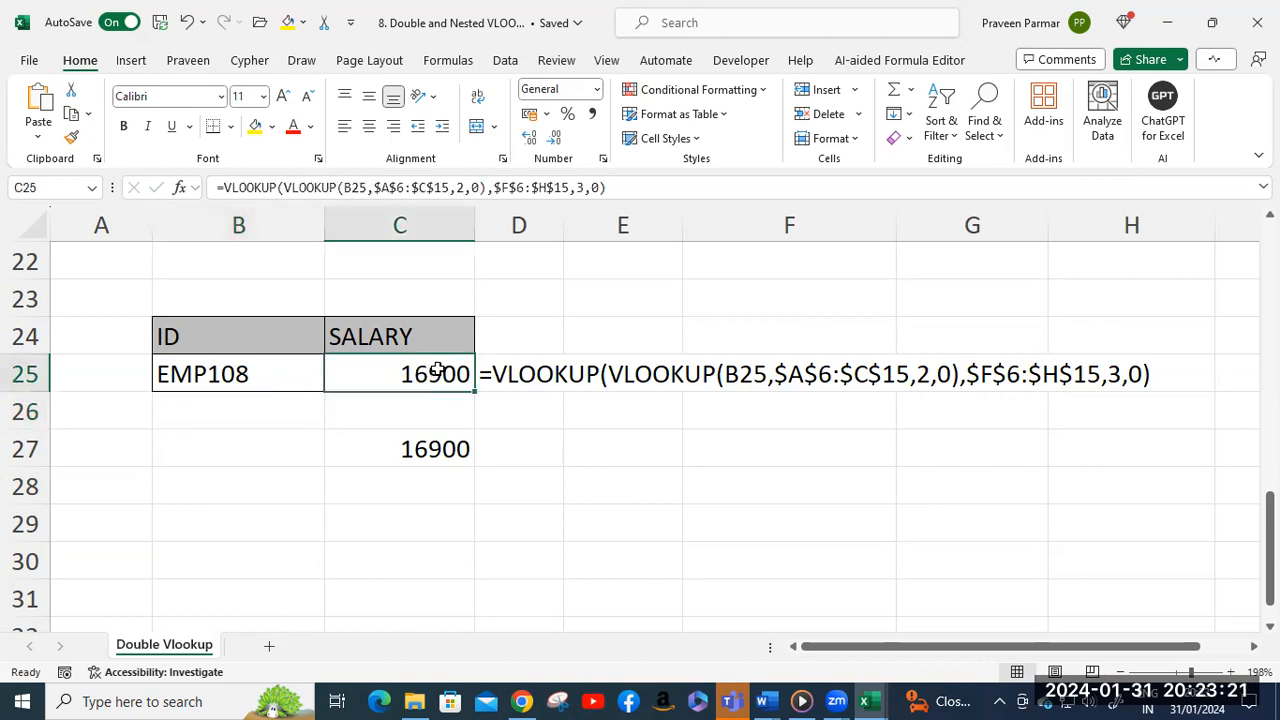
right_click(437, 372)
key("Escape")
scroll(417, 371, "up", 4)
left_click(413, 565)
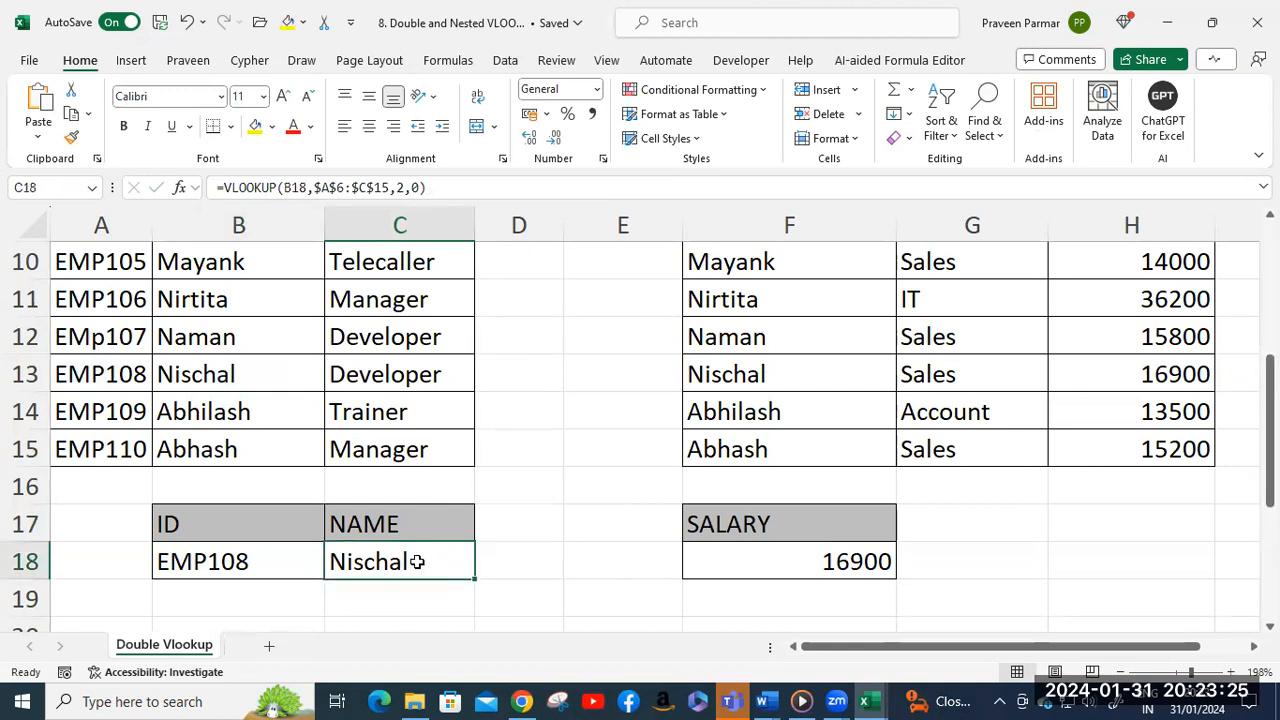
left_click(871, 562)
scroll(842, 586, "down", 4)
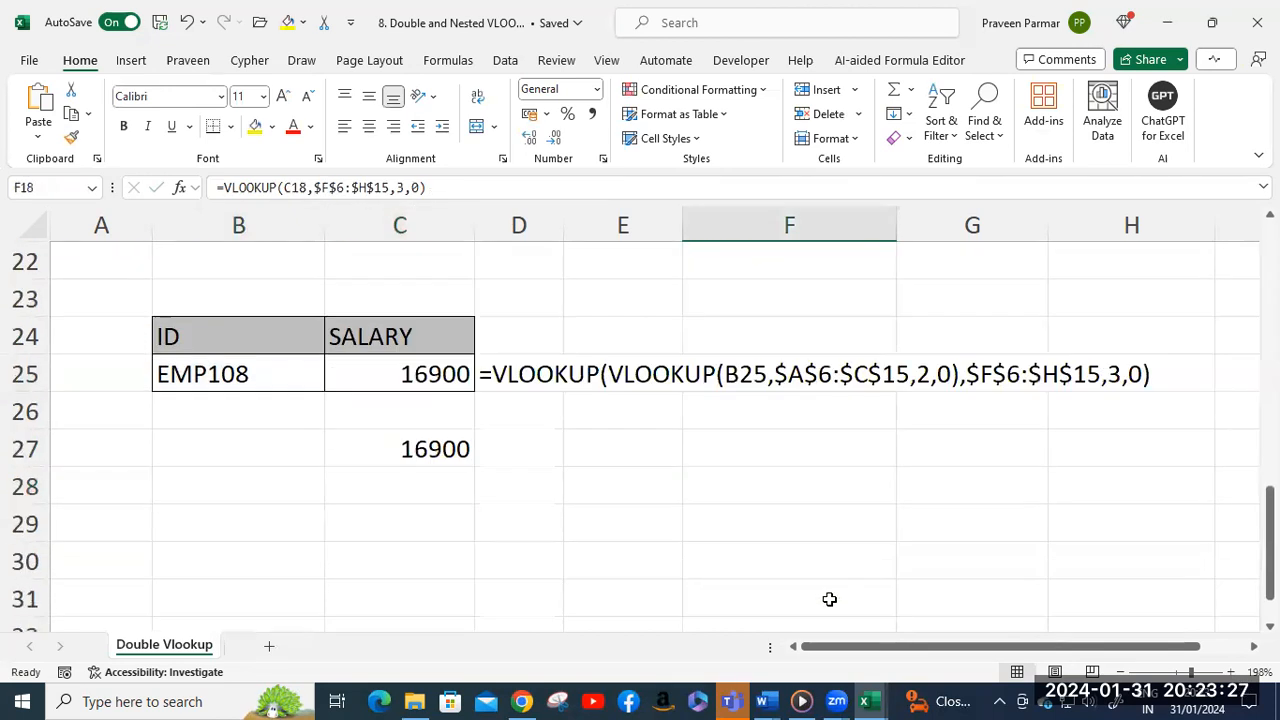
Open the workbook "9. Nested VLOOKUP on Different Sheets" from the 3. Excel Lookup Functions folder.
left_click(1170, 24)
left_click(418, 700)
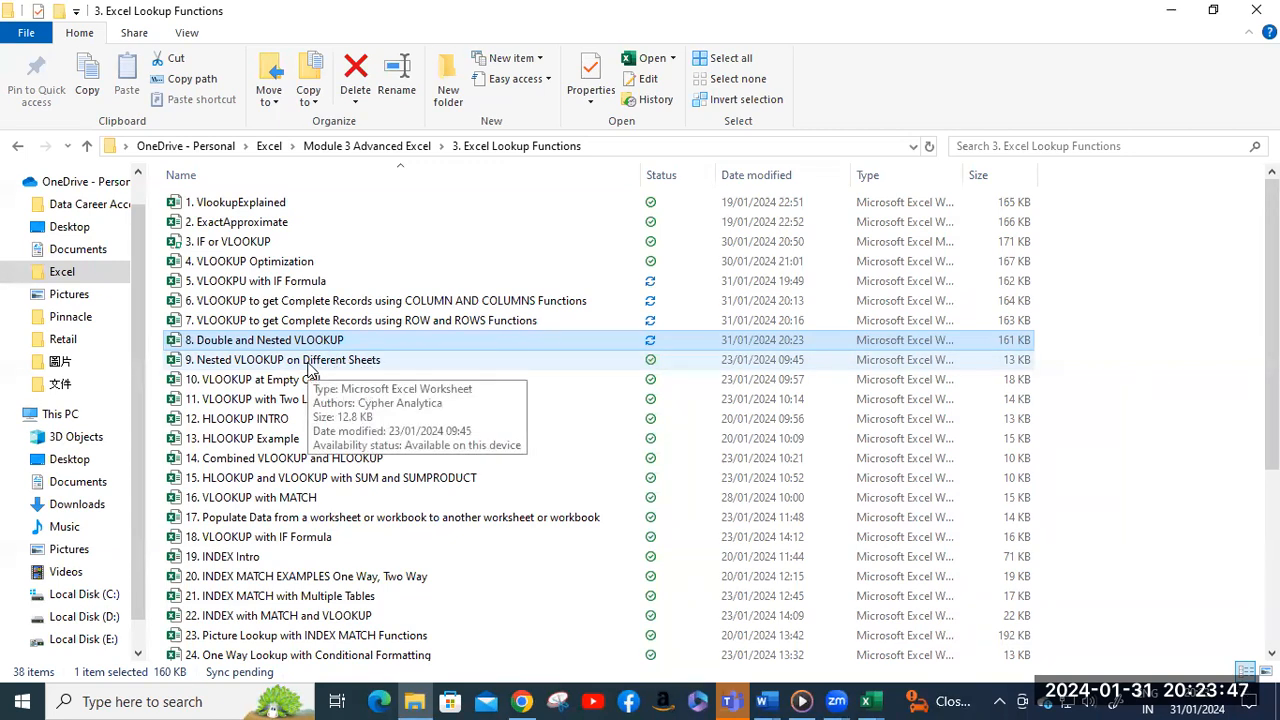
left_click(310, 364)
double_click(310, 368)
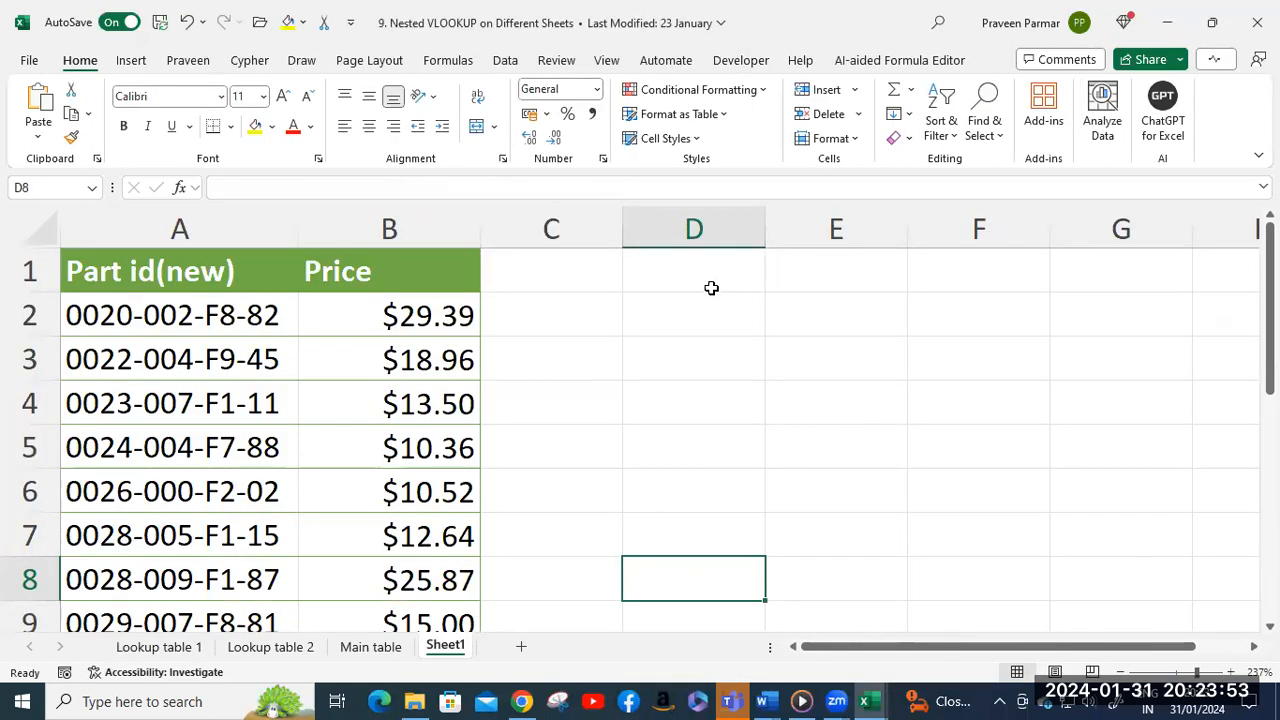
Look at the Main table sheet and clear the existing Price formulas in B2:B9 on Sheet1.
left_click(368, 647)
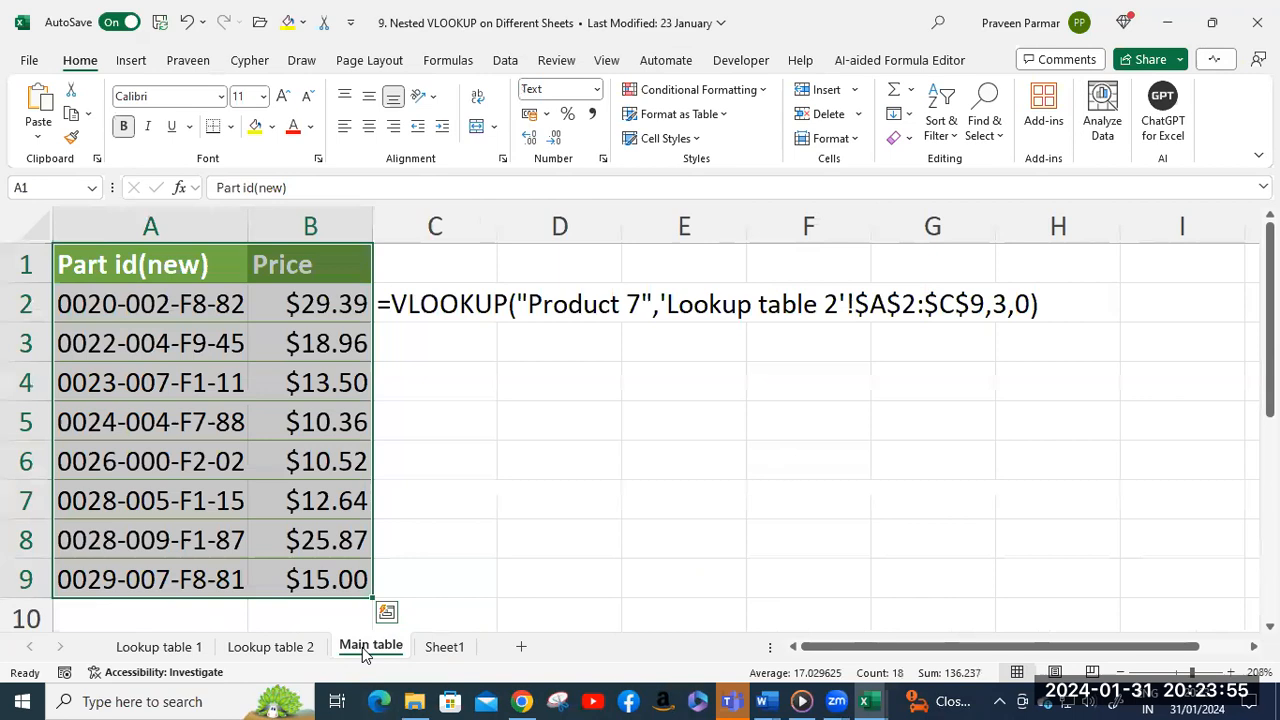
left_click(440, 458)
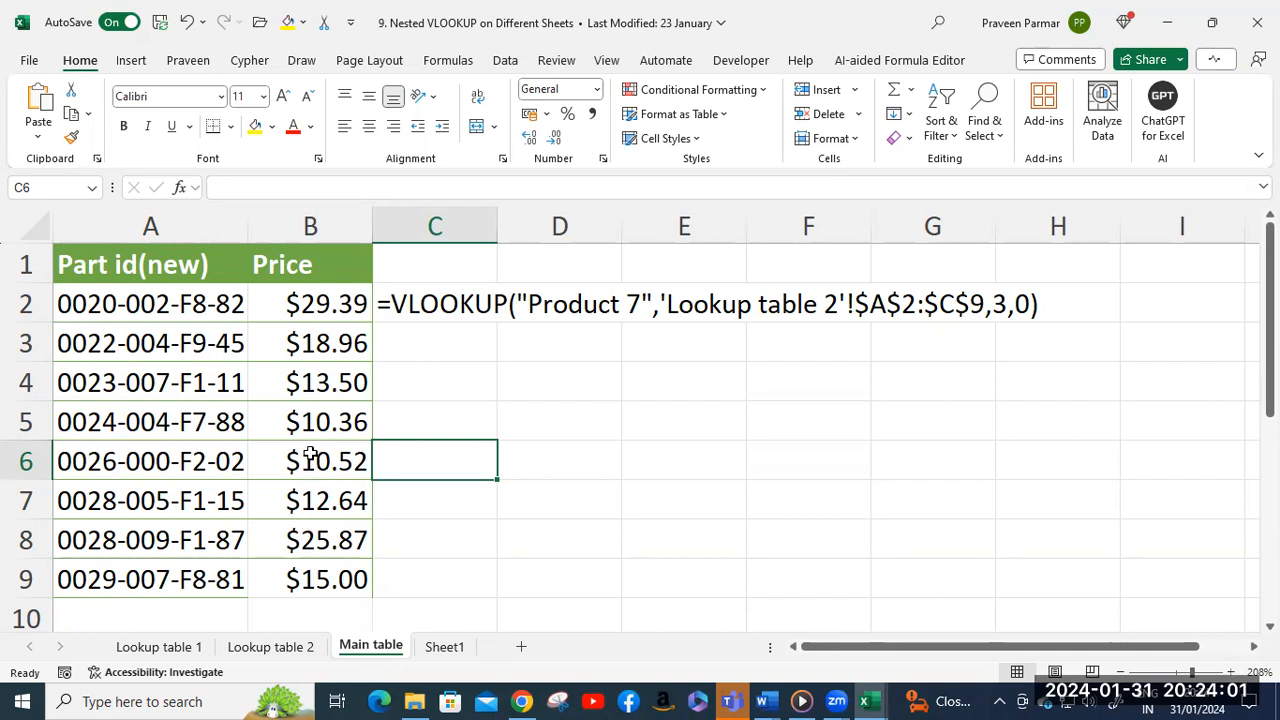
left_click(441, 650)
mouse_move(394, 317)
left_mouse_down()
mouse_move(431, 449)
mouse_move(418, 362)
left_mouse_up()
scroll(431, 449, "down", 2)
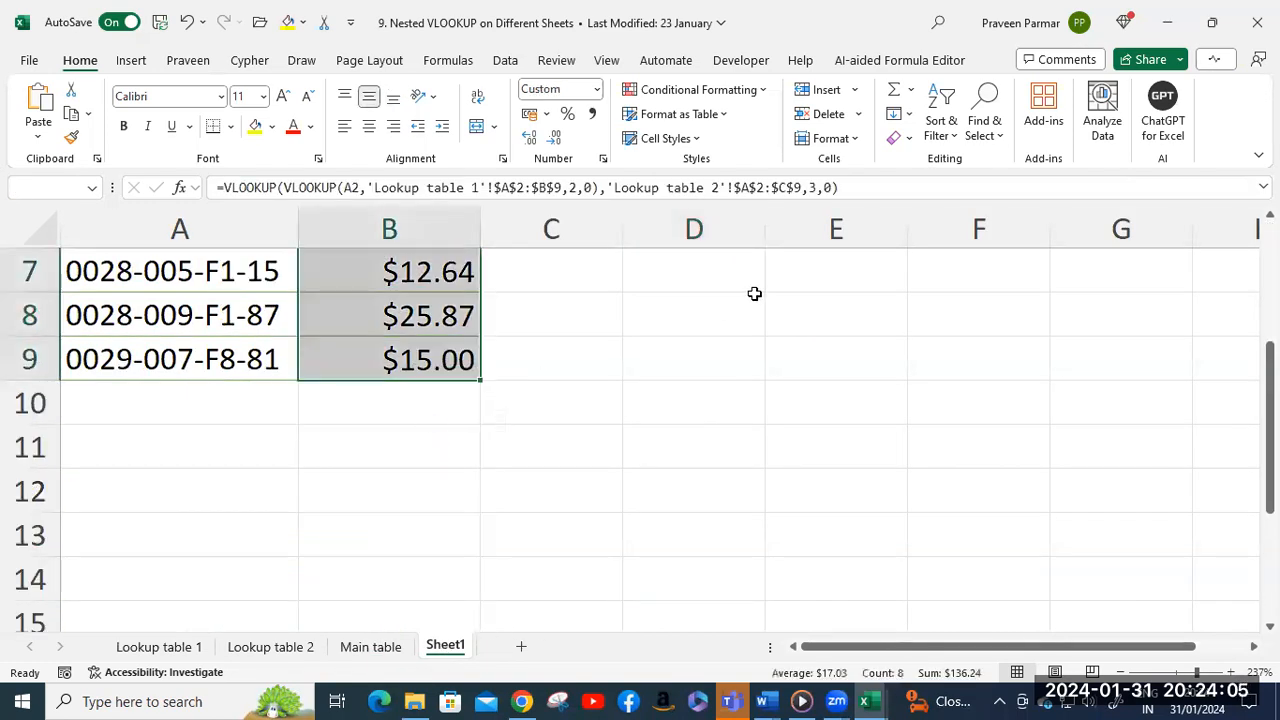
key("Delete")
scroll(754, 293, "up", 2)
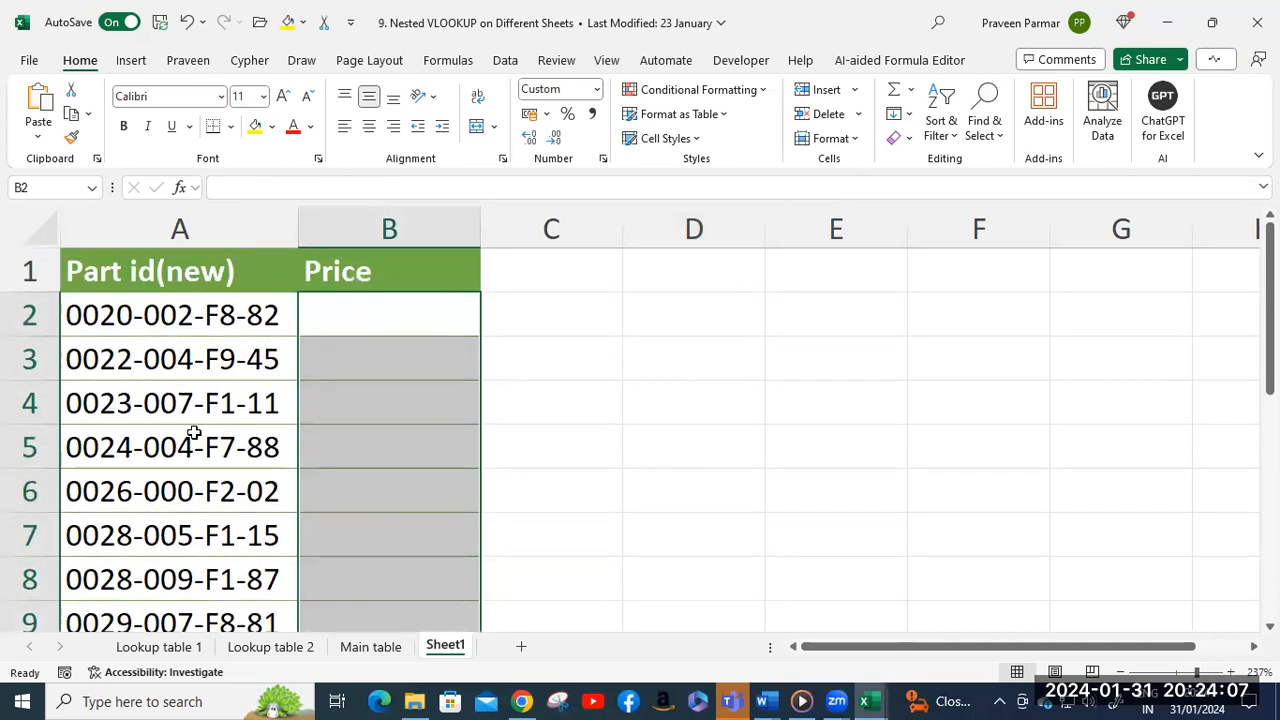
Examine the new part IDs on Lookup table 1 and the product, old part ID and price columns on Lookup table 2.
left_click(160, 647)
left_click(160, 436)
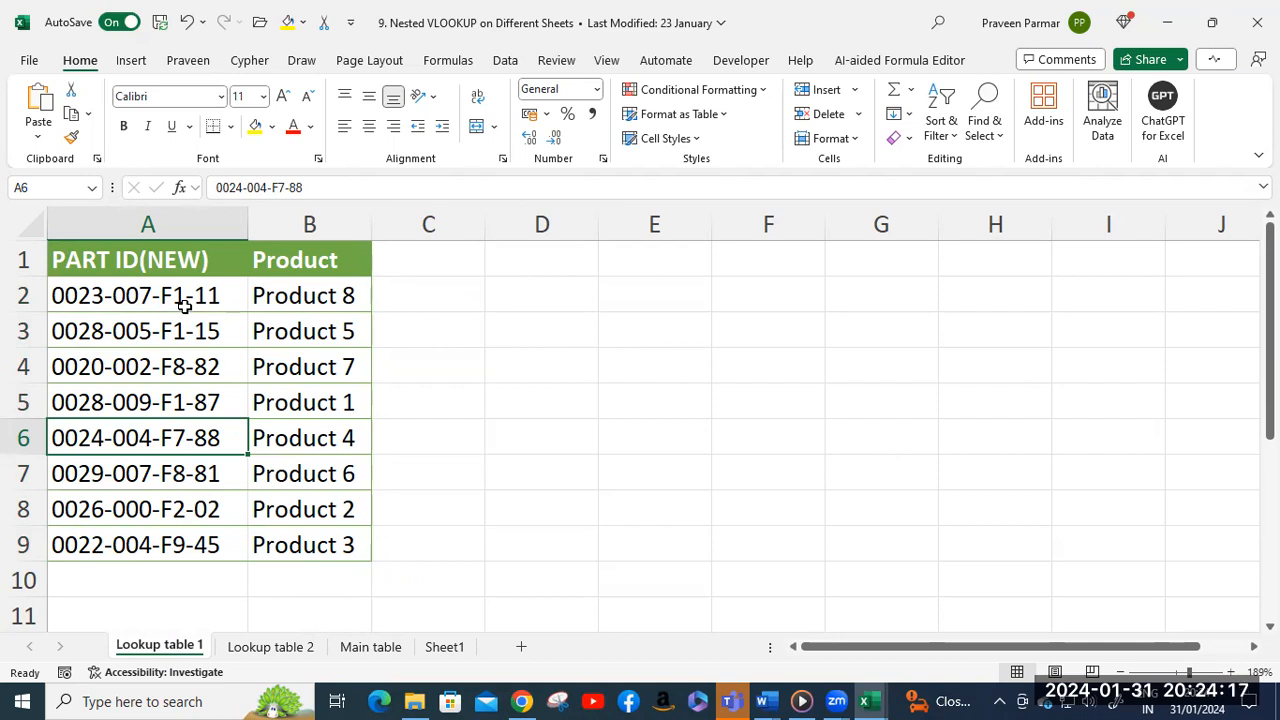
left_click(271, 652)
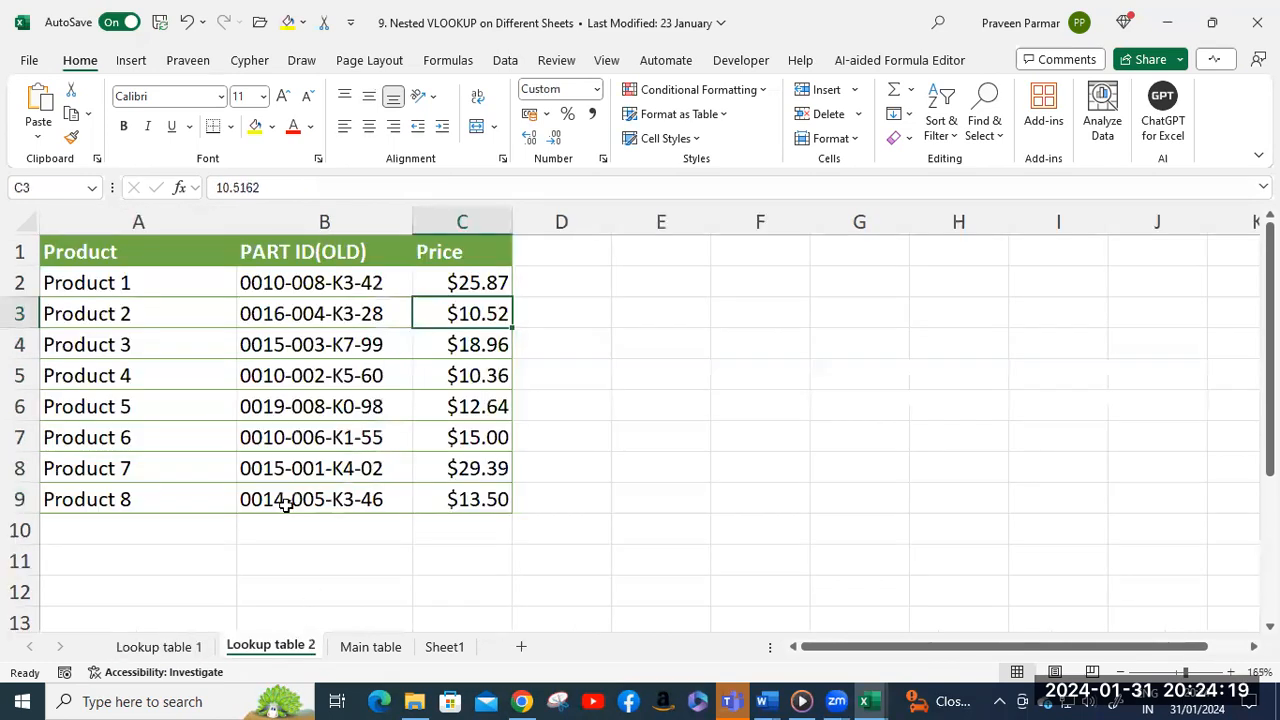
left_click(127, 284)
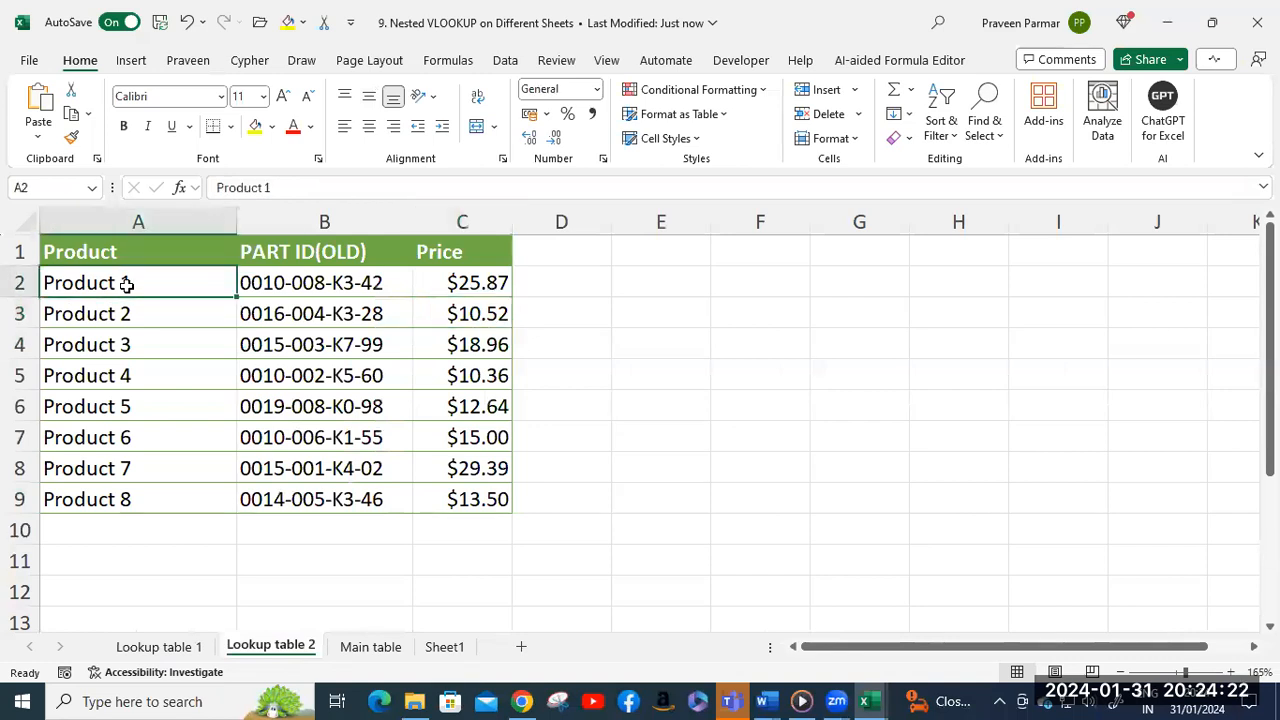
left_click(316, 278)
left_click(454, 287)
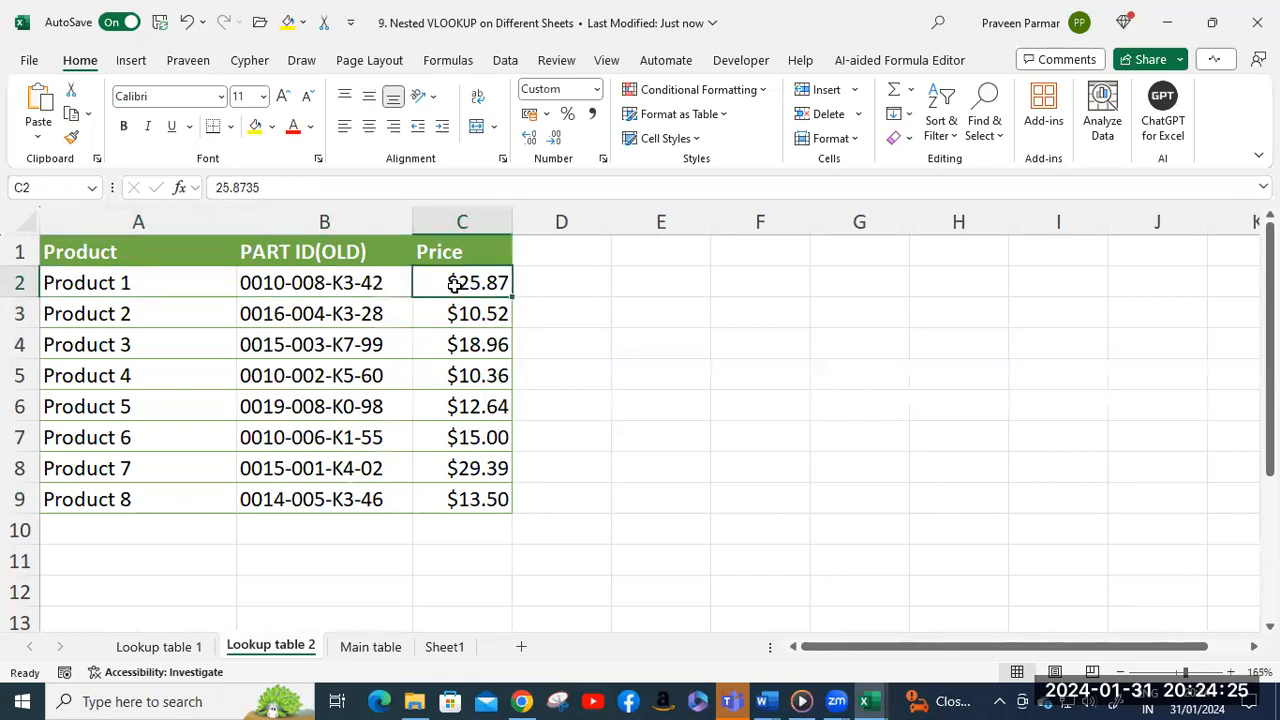
left_click(328, 289)
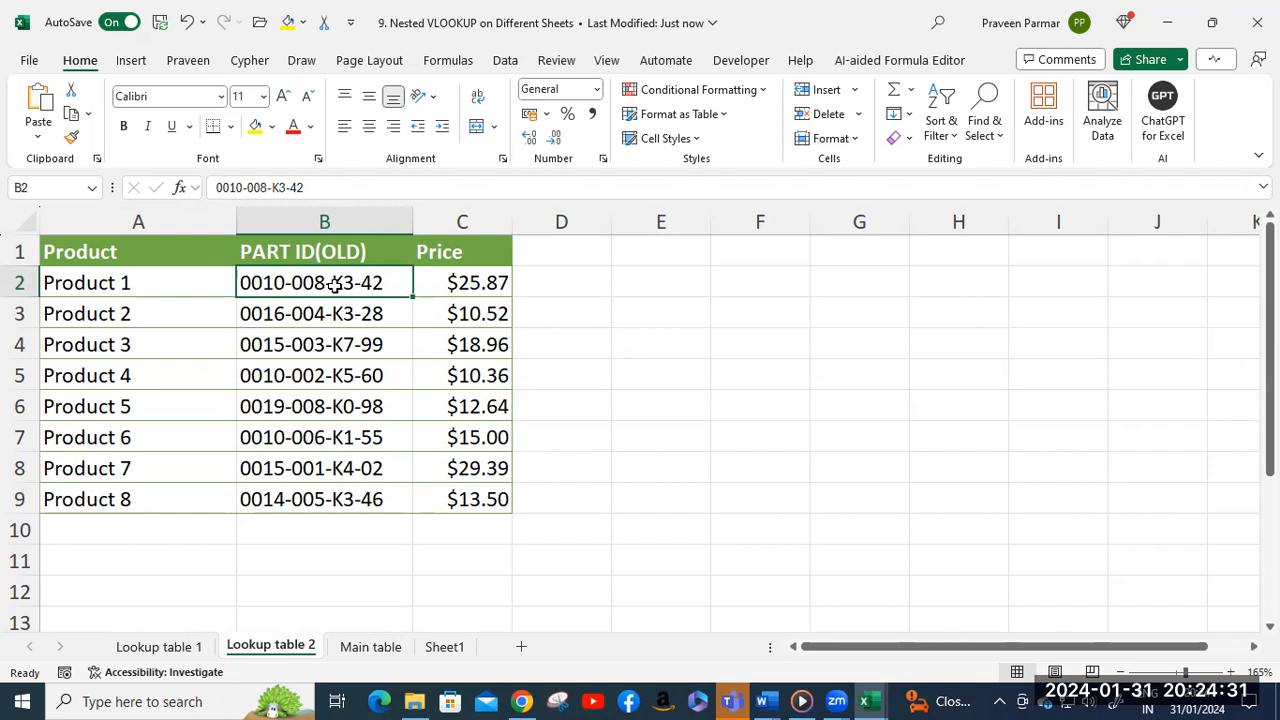
left_click(123, 284)
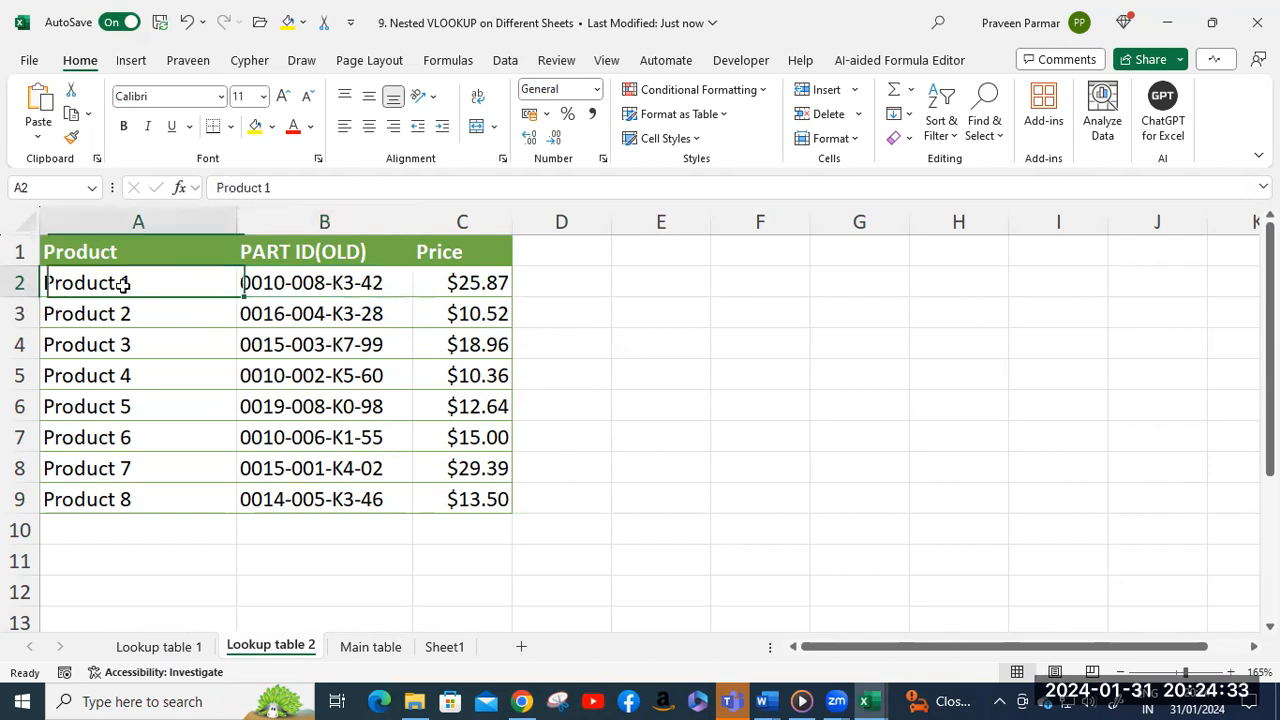
Compare the Product columns of both lookup table sheets and return to the first Price cell, B2, on Sheet1.
left_click(168, 650)
left_click(288, 297)
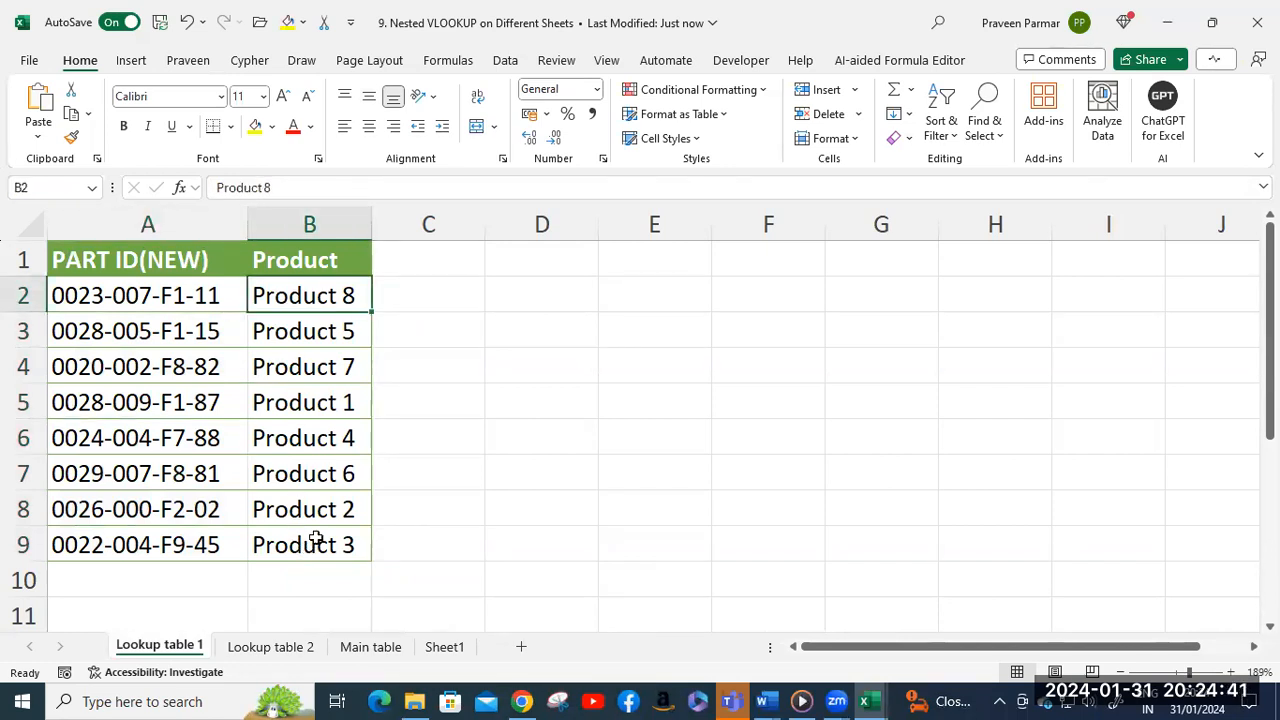
left_click(285, 650)
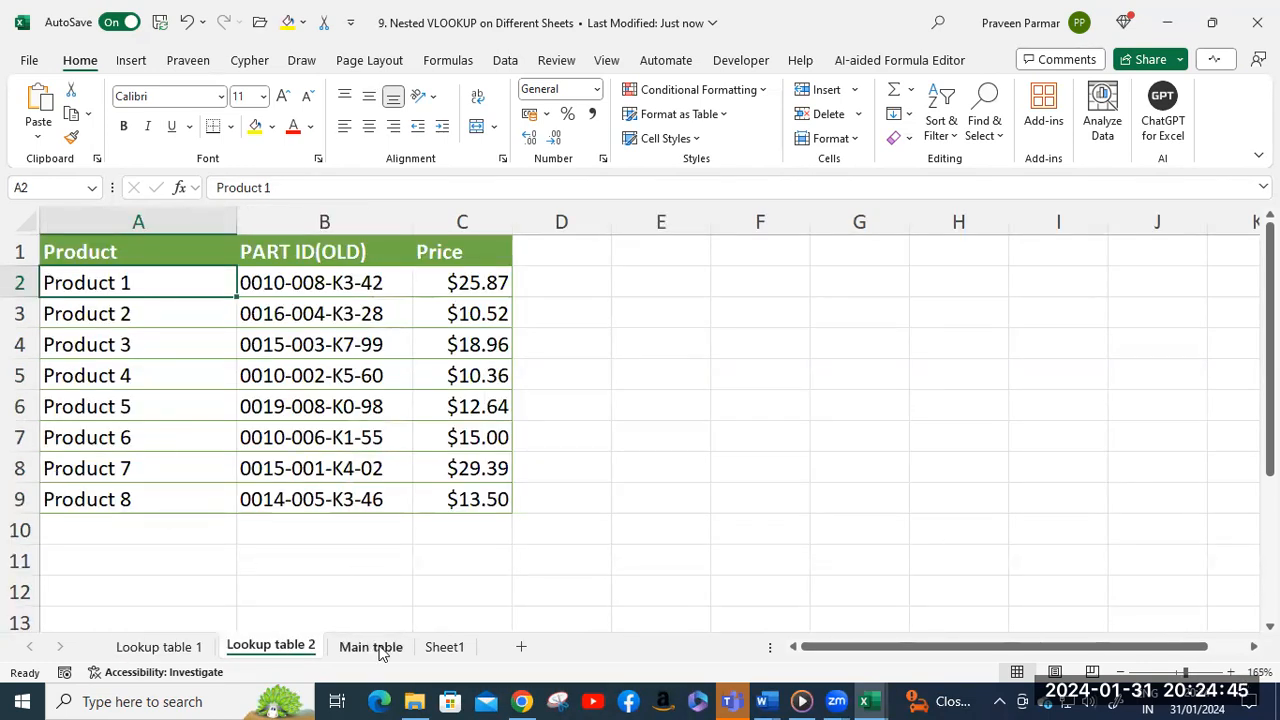
left_click(440, 649)
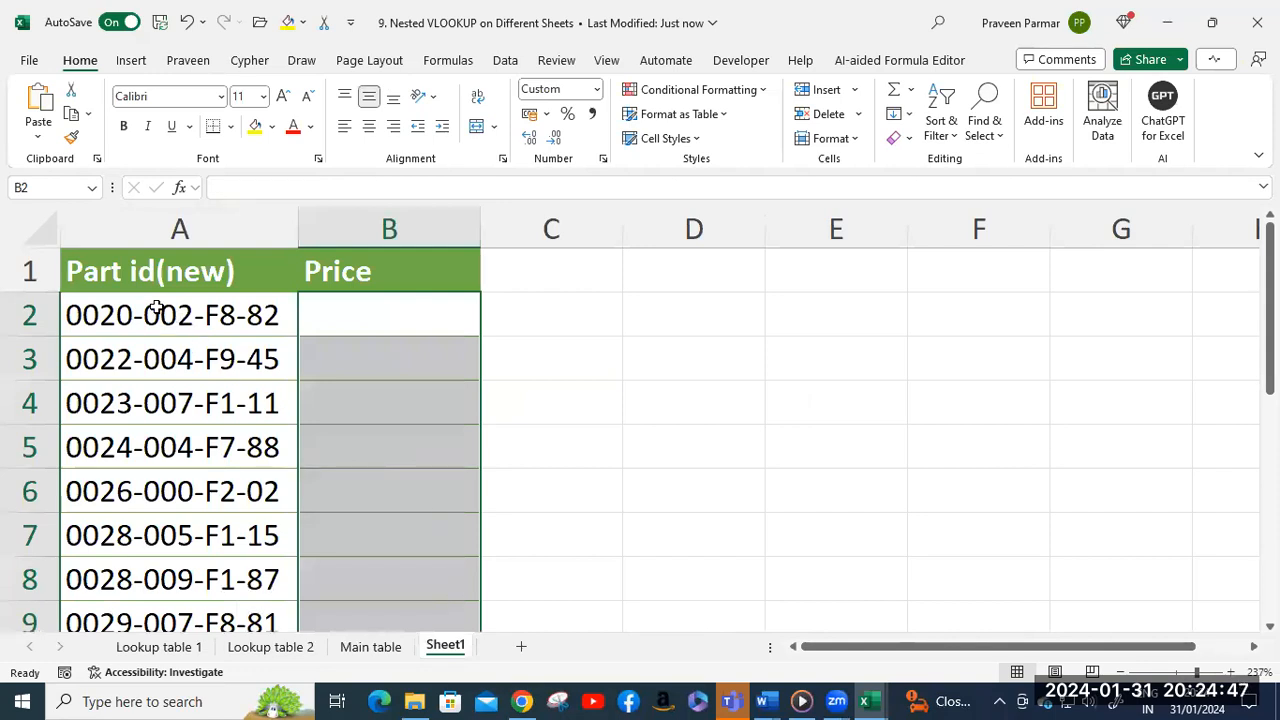
left_click(366, 313)
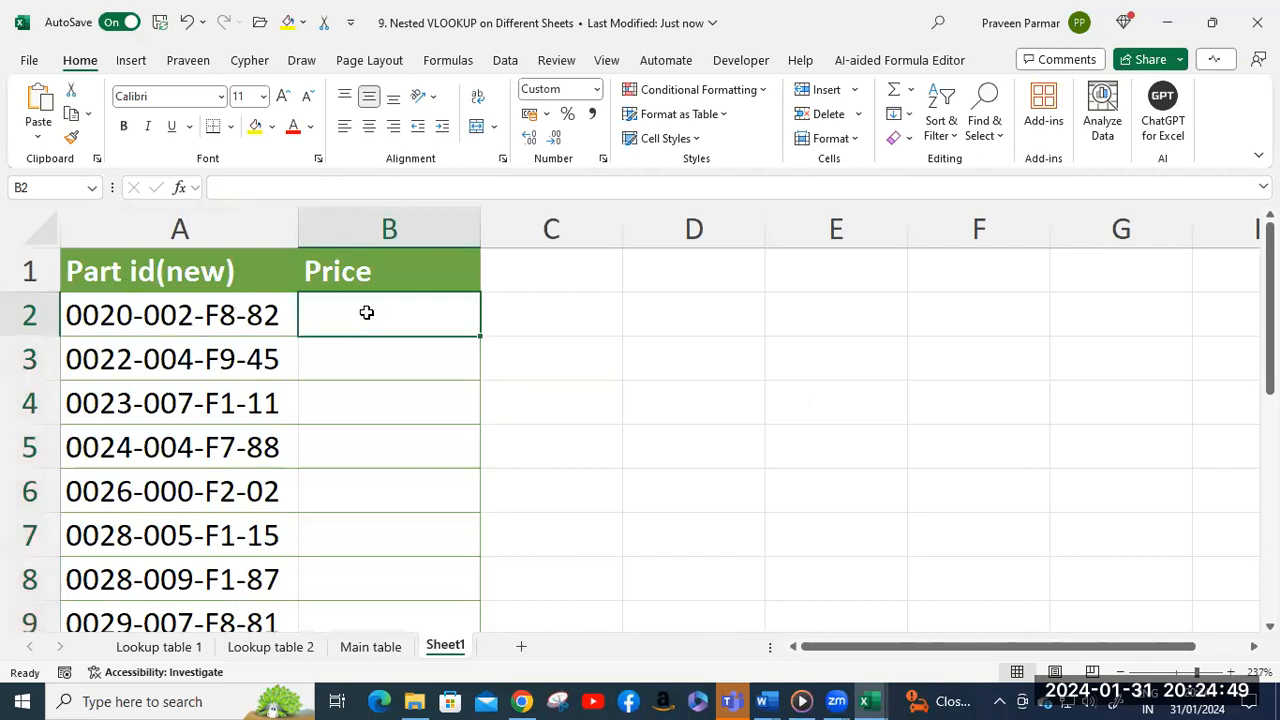
Review how Lookup table 2 links products to prices and Lookup table 1 links new part IDs to products, ending on Sheet1.
left_click(268, 648)
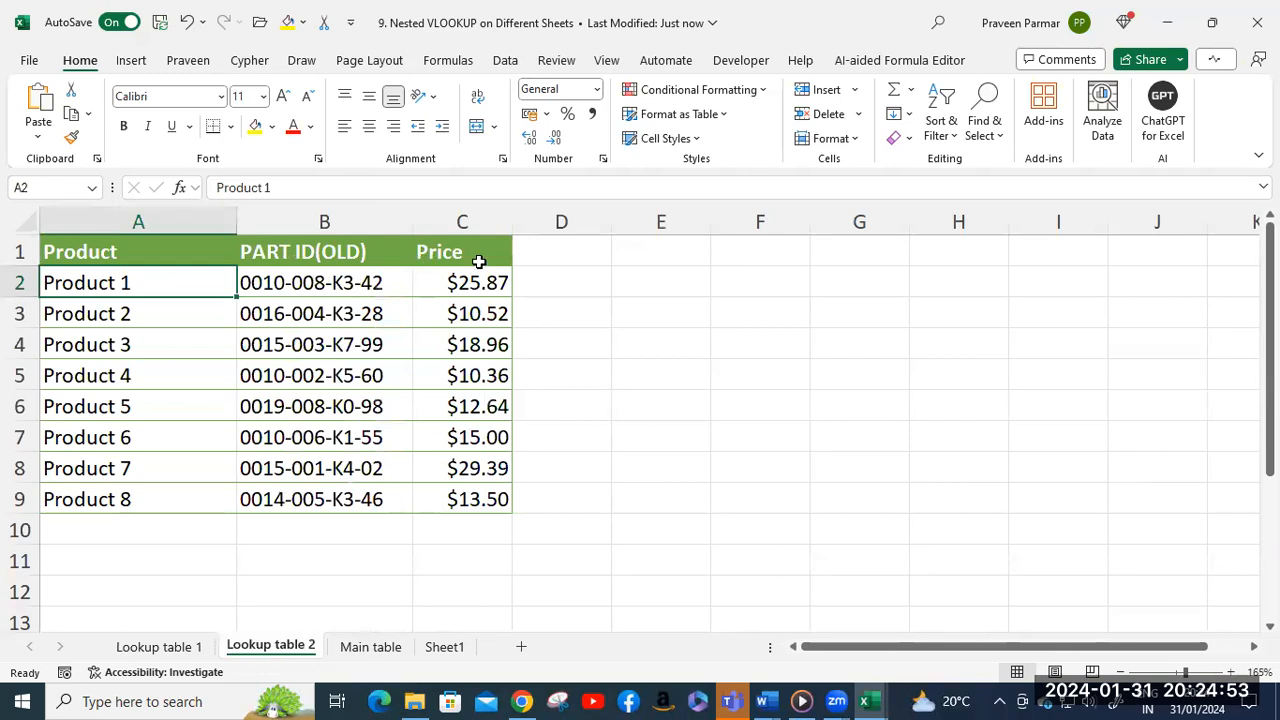
left_click(186, 652)
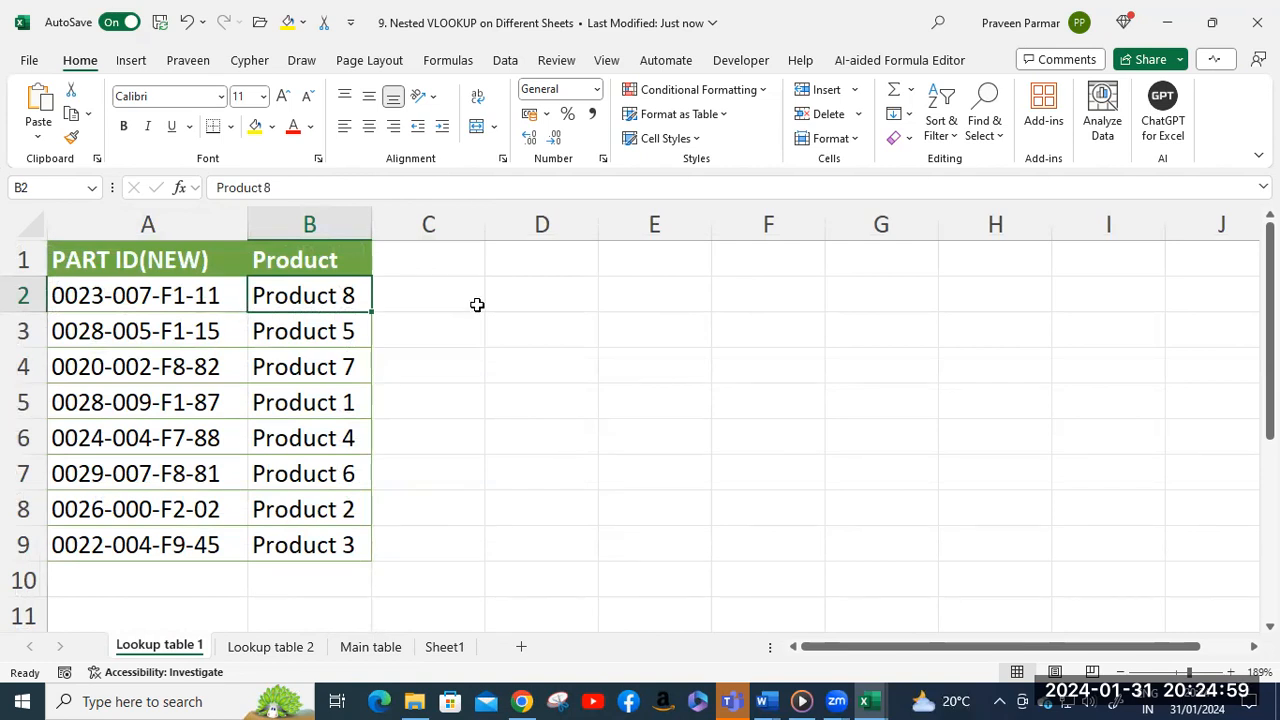
left_click(280, 648)
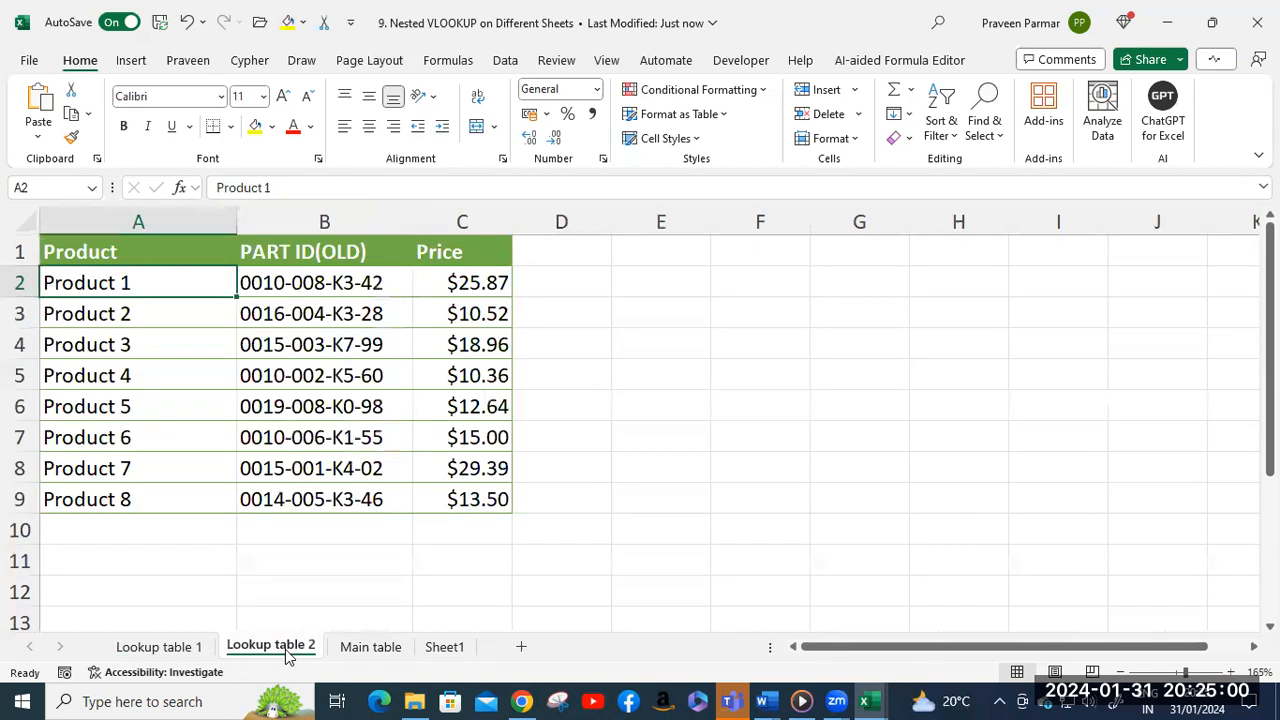
left_click(190, 648)
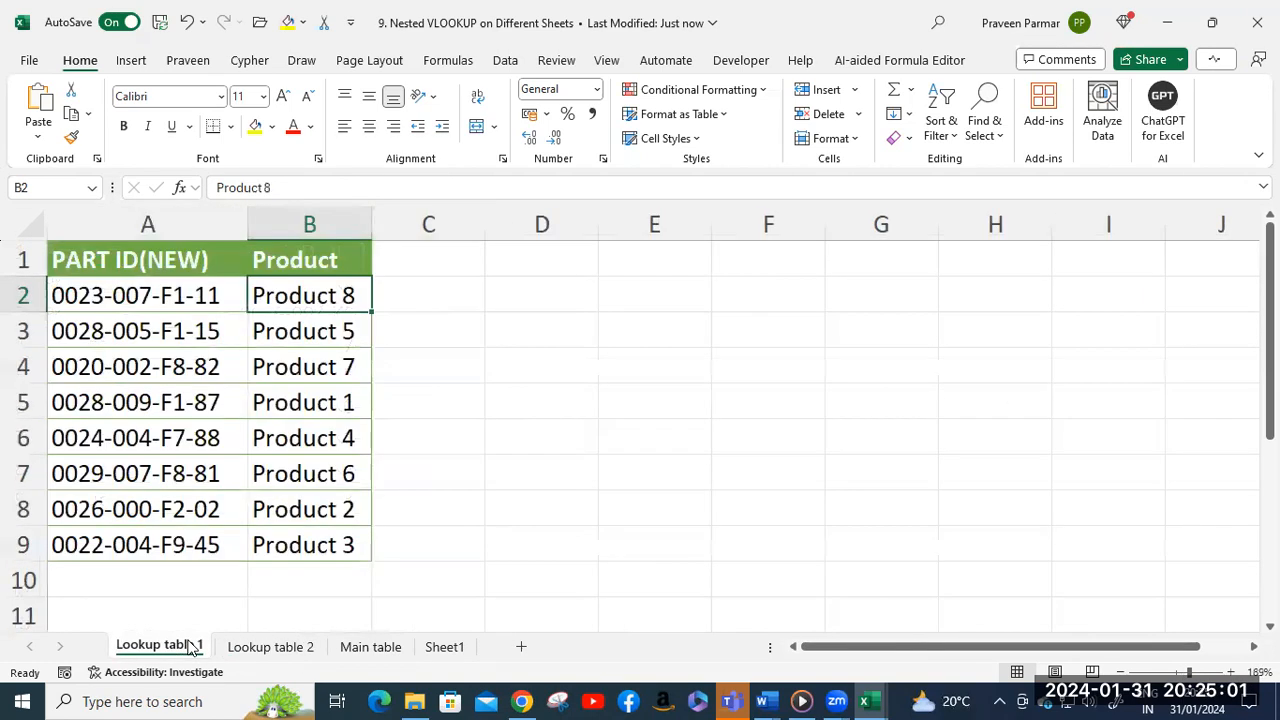
left_click(443, 649)
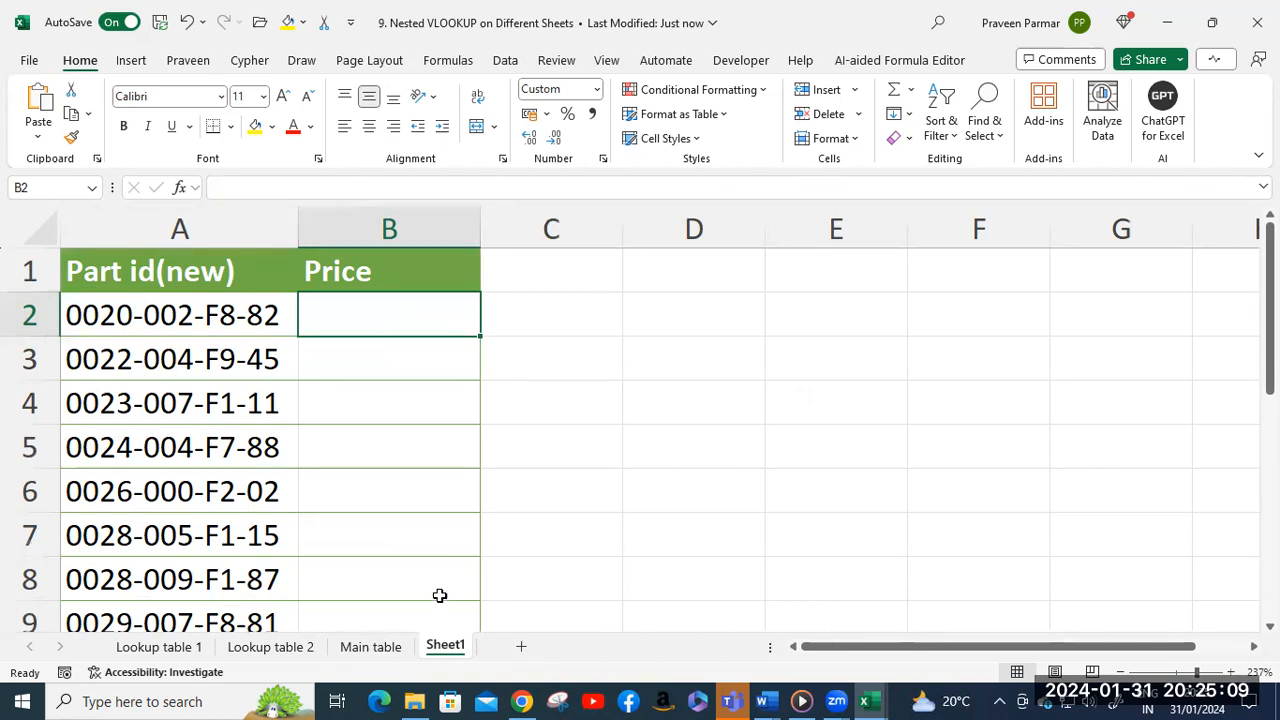
Examine the Price formulas in B2 and B3 on the Main table sheet, evaluating the inner VLOOKUP in B3 without changing it.
left_click(390, 648)
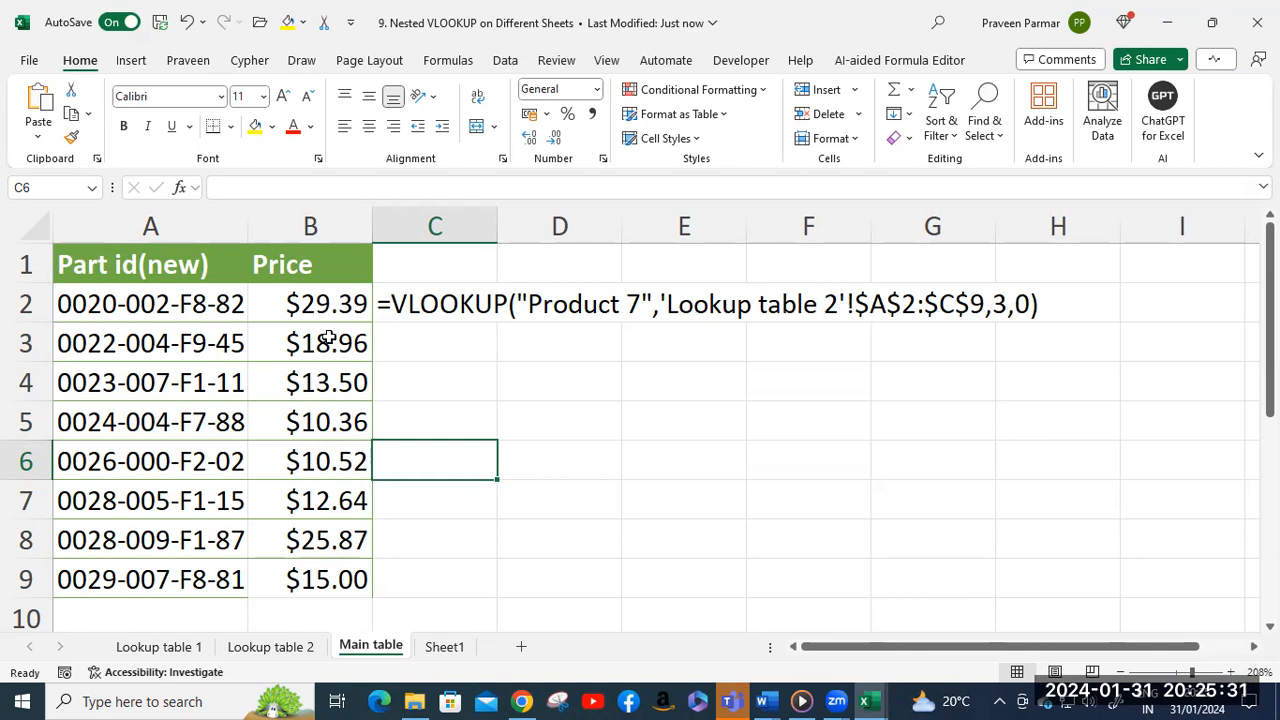
left_click(309, 311)
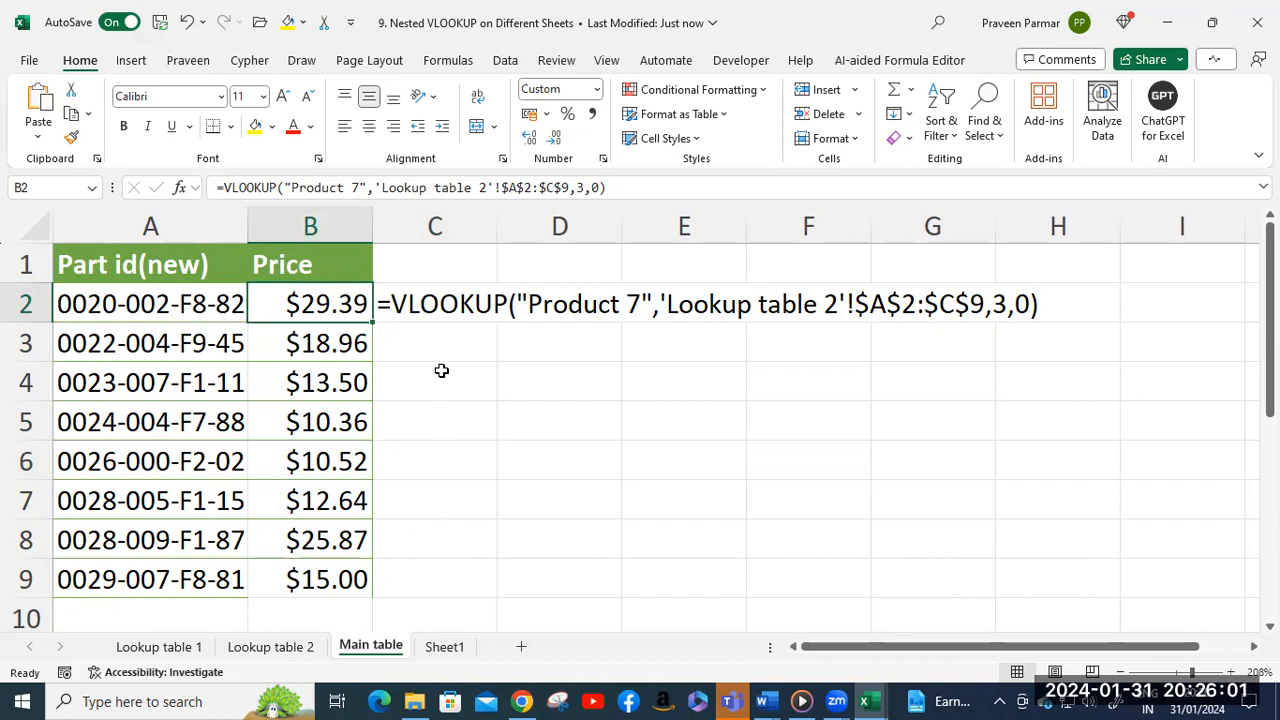
key("Down")
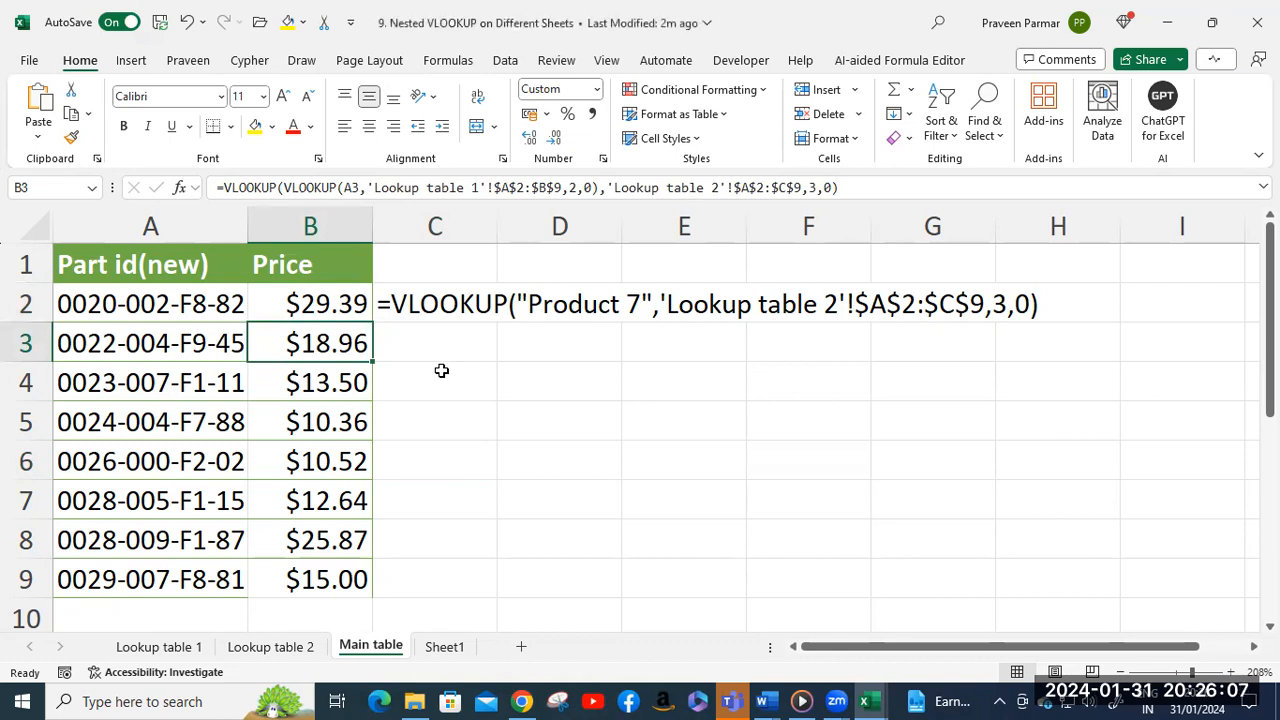
double_click(341, 342)
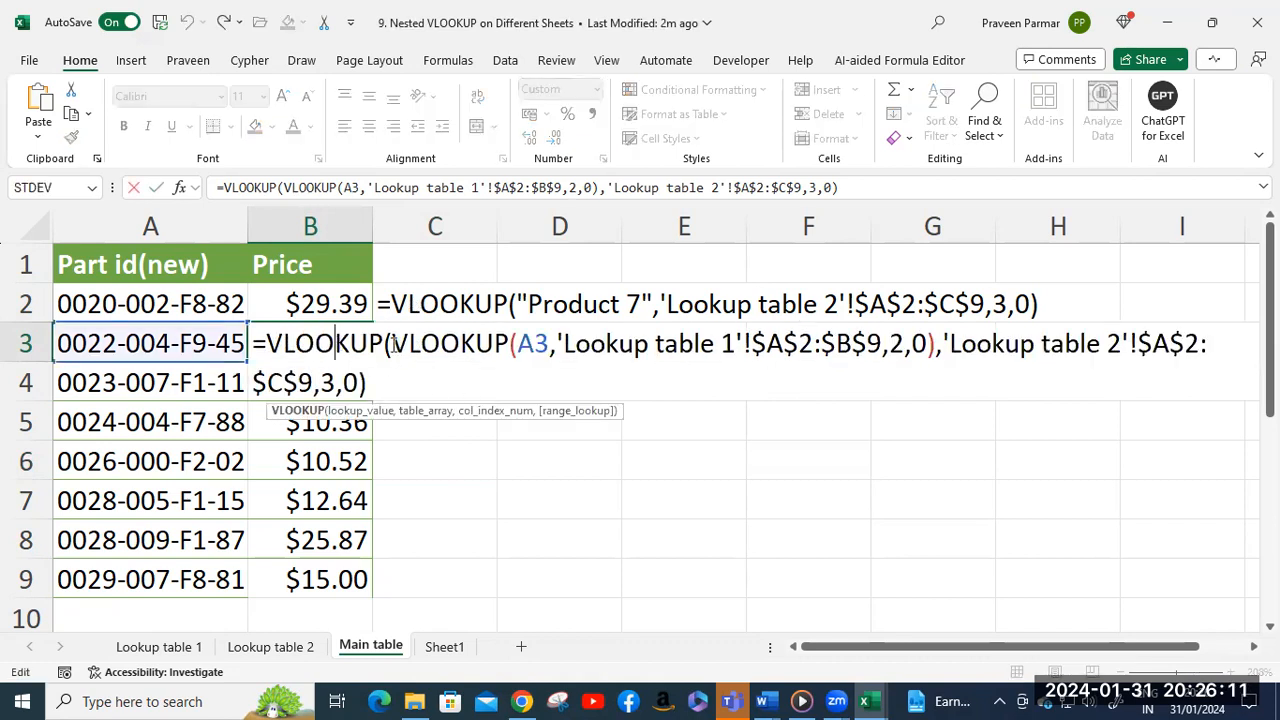
left_click_drag(393, 342, 933, 343)
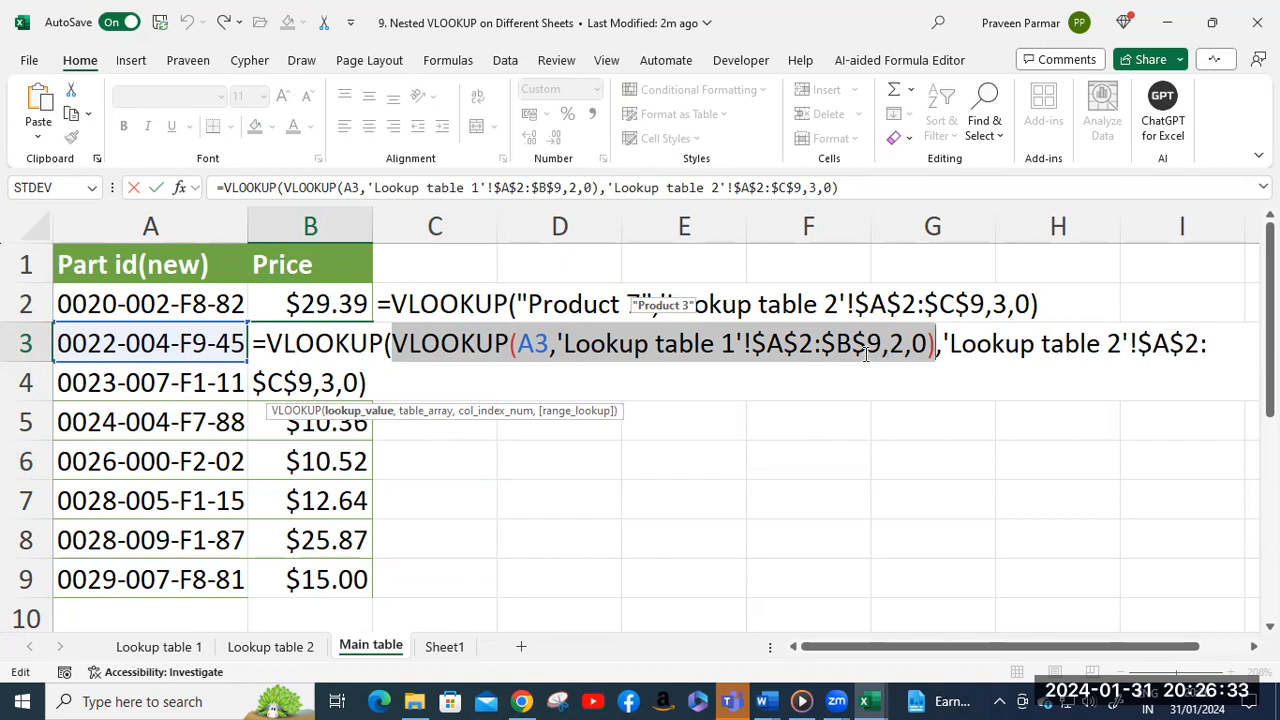
key("ctrl+Return")
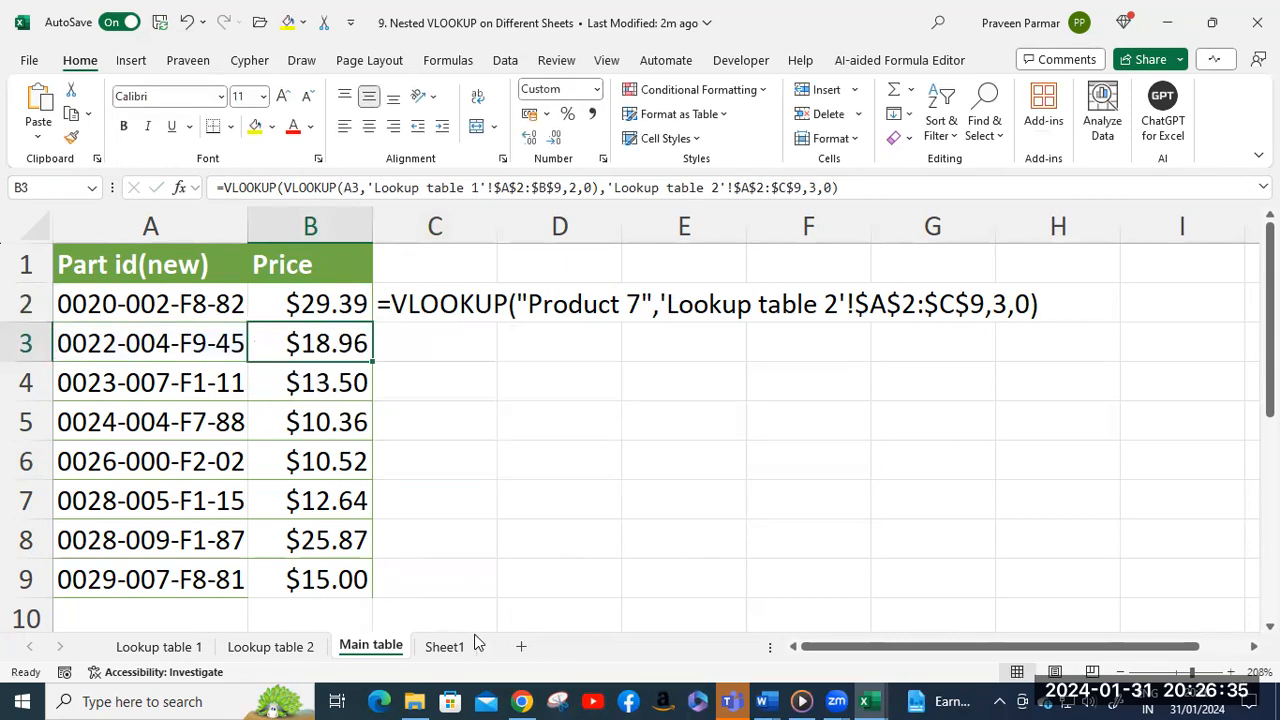
Start a nested formula in Sheet1 cell B2 with =VLOOKUP(VLOOKUP(, leaving the inner lookup value empty.
left_click(445, 648)
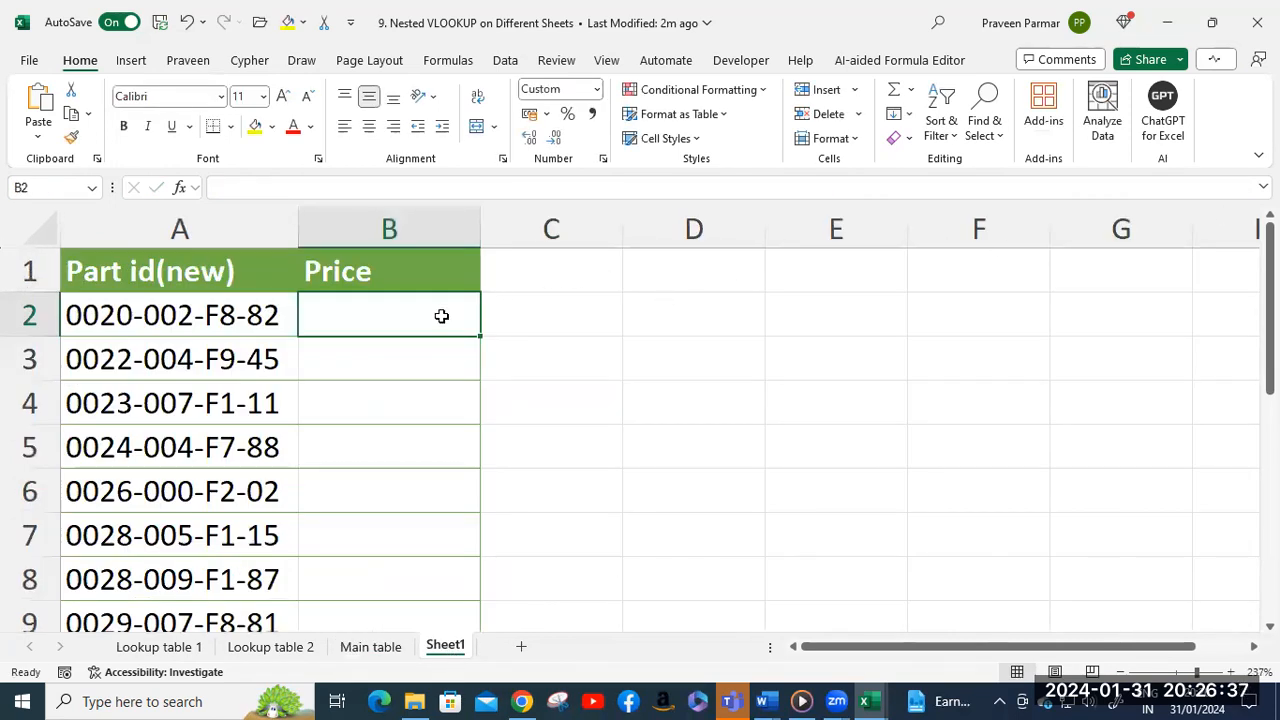
type("=vl")
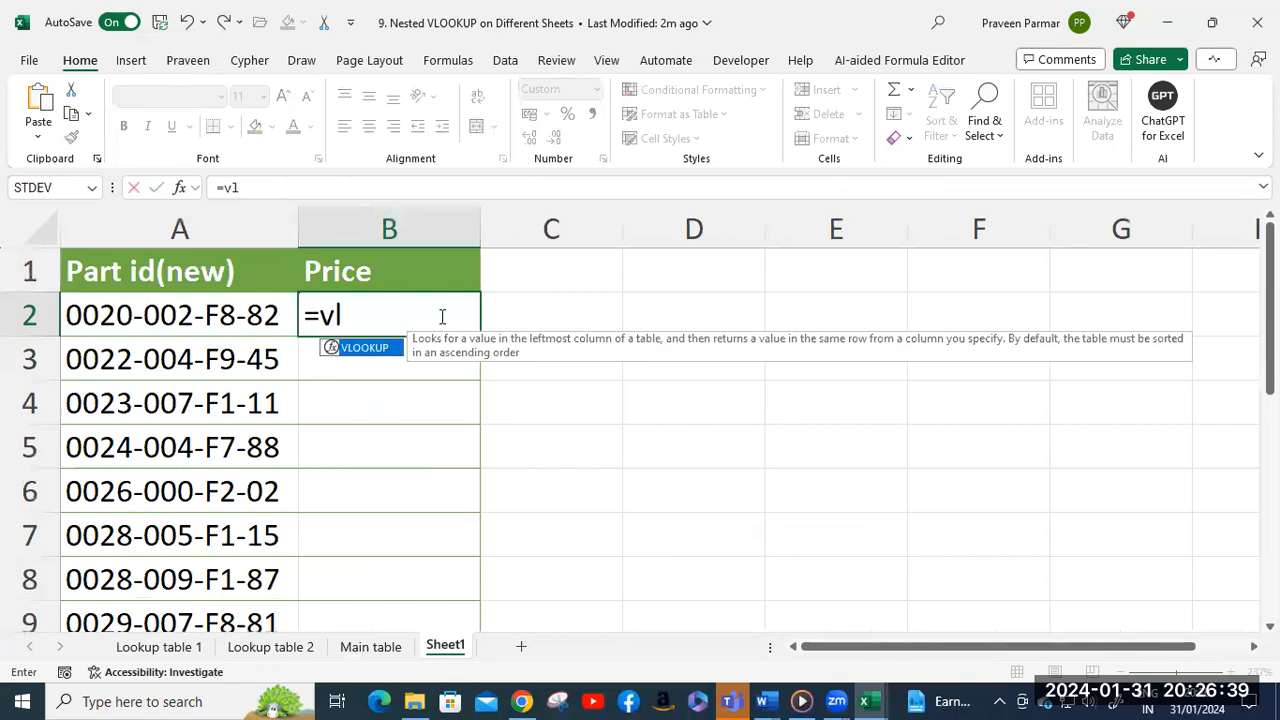
key("Tab")
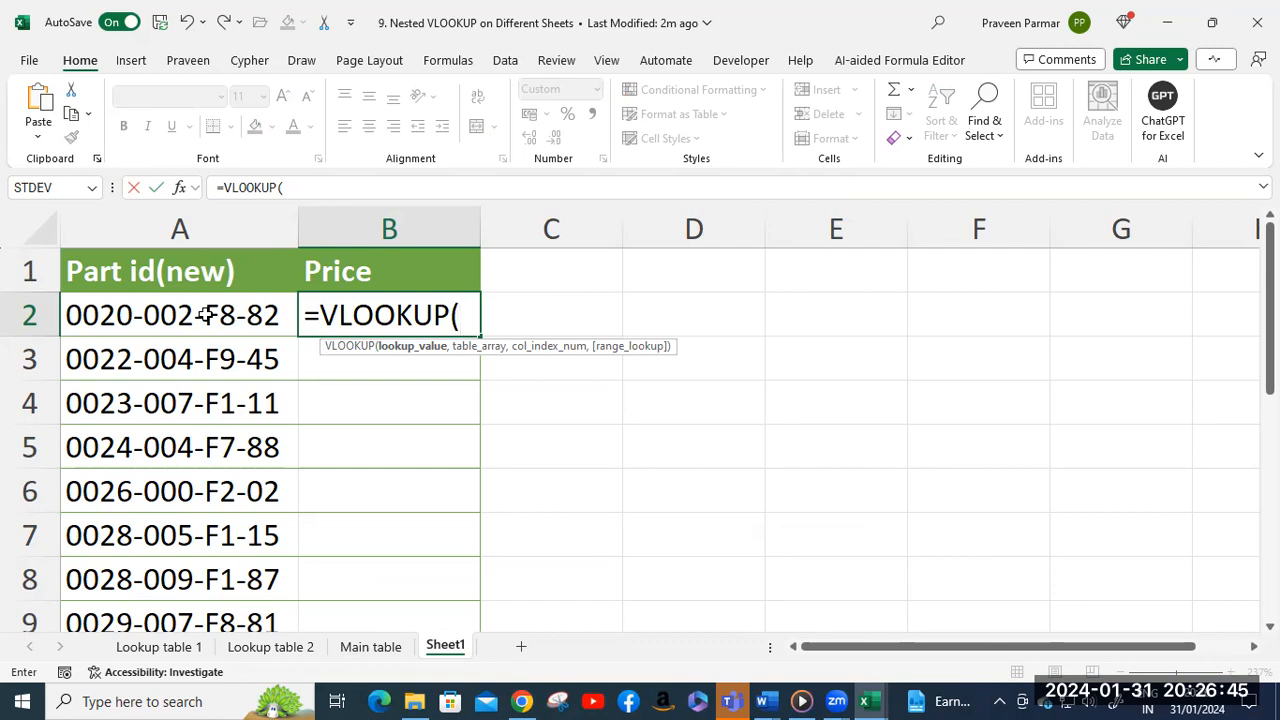
left_click(205, 315)
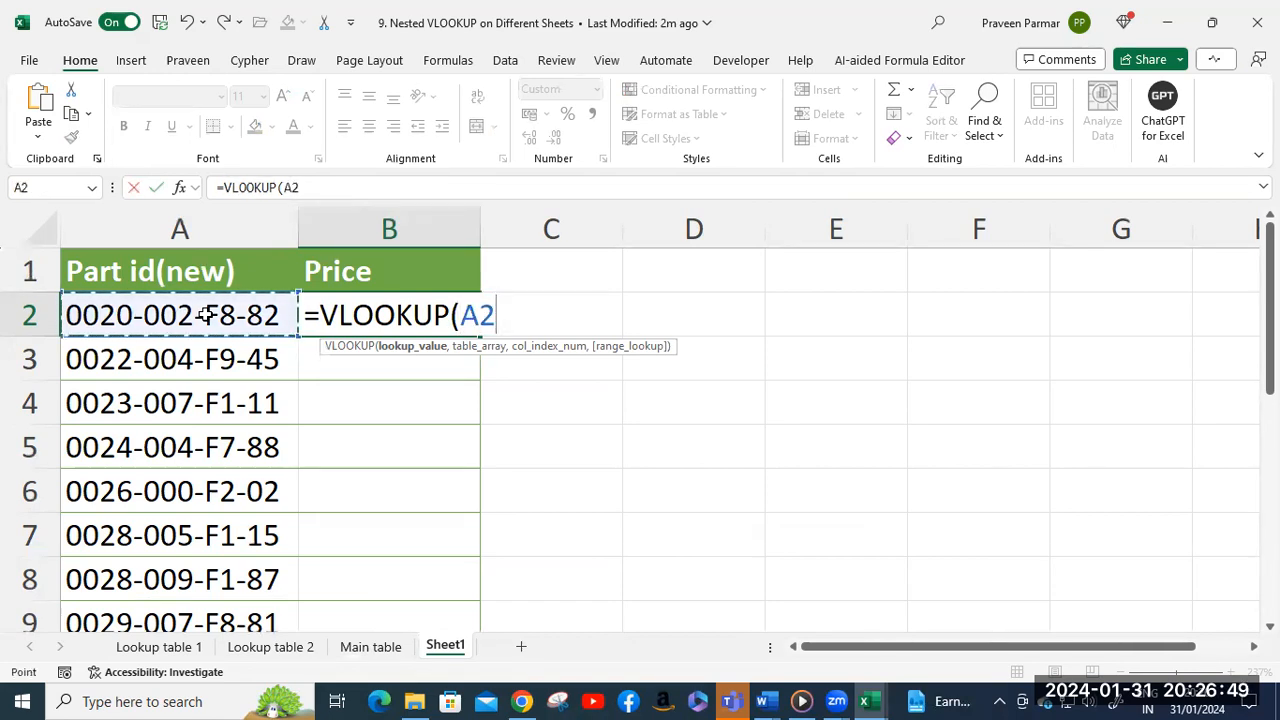
key("BackSpace")
key("BackSpace")
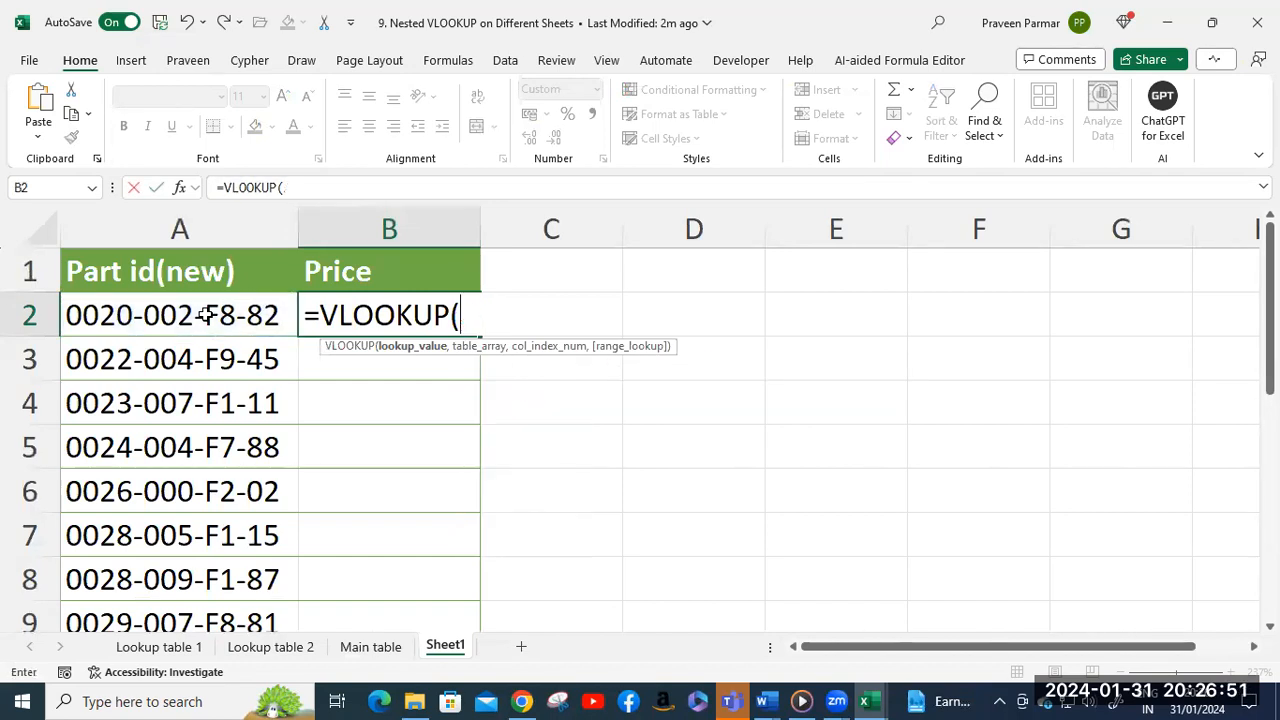
type("vl")
key("Tab")
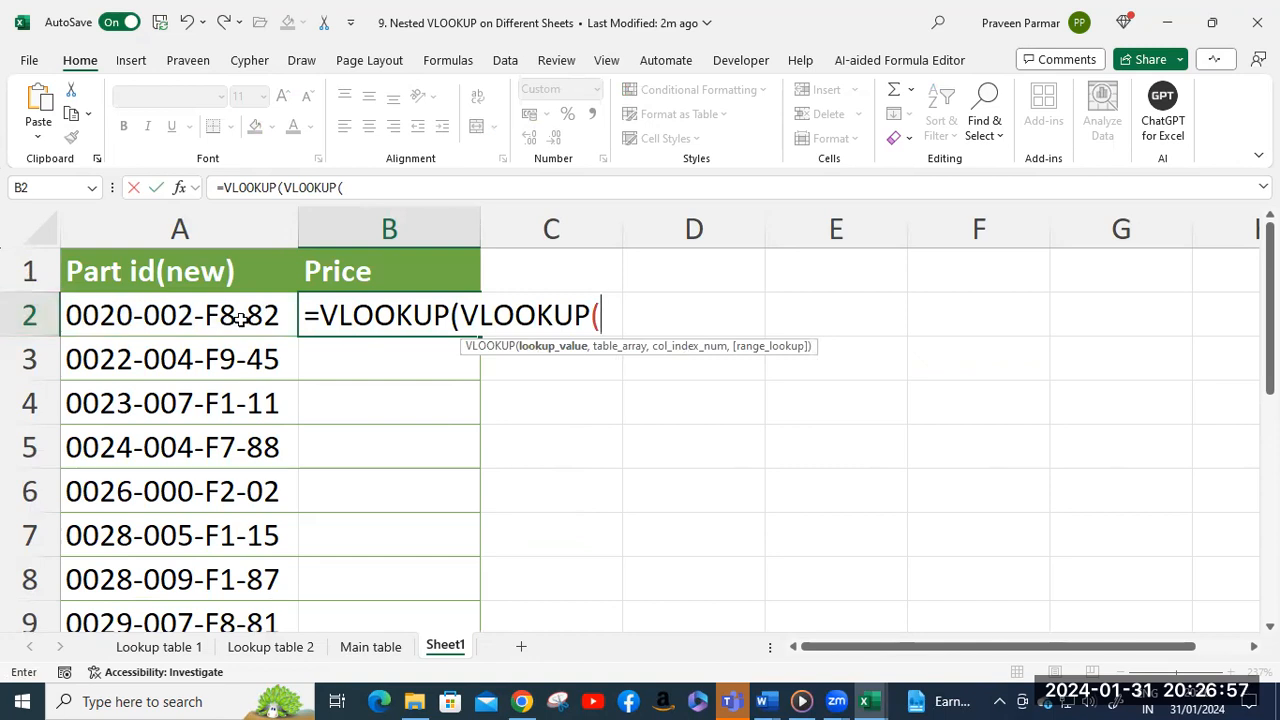
left_click(140, 648)
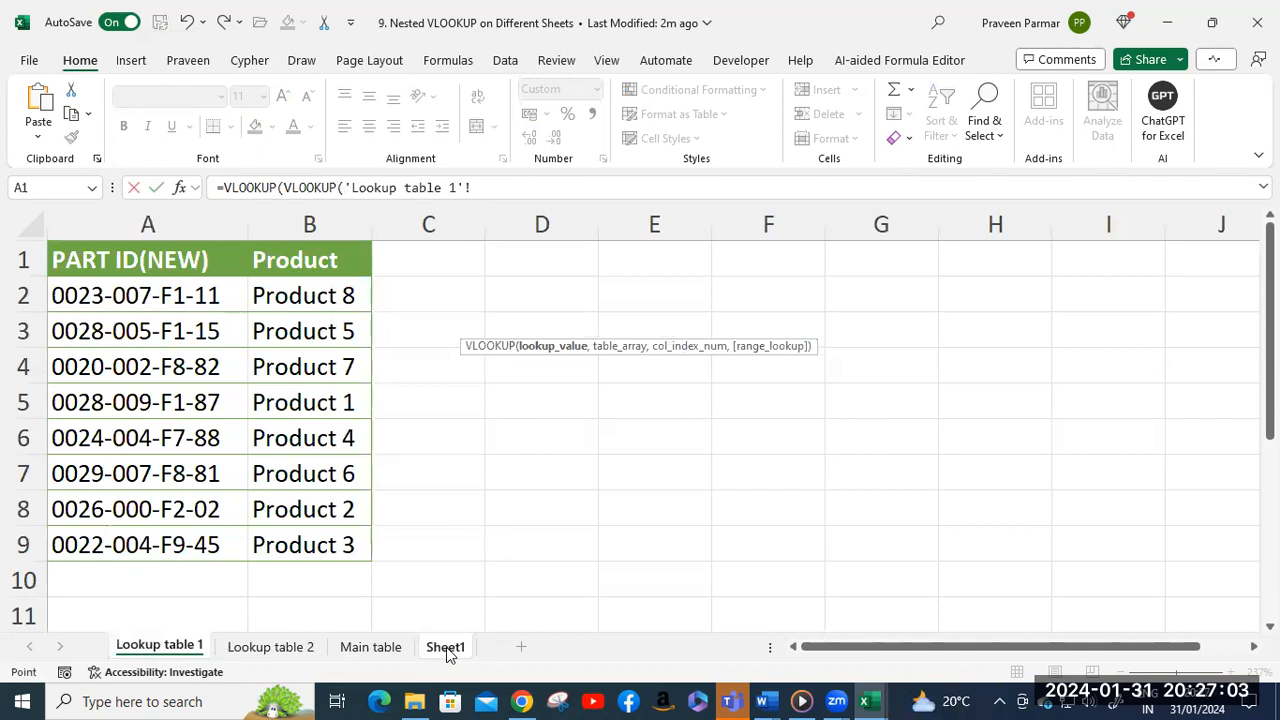
left_click(272, 649)
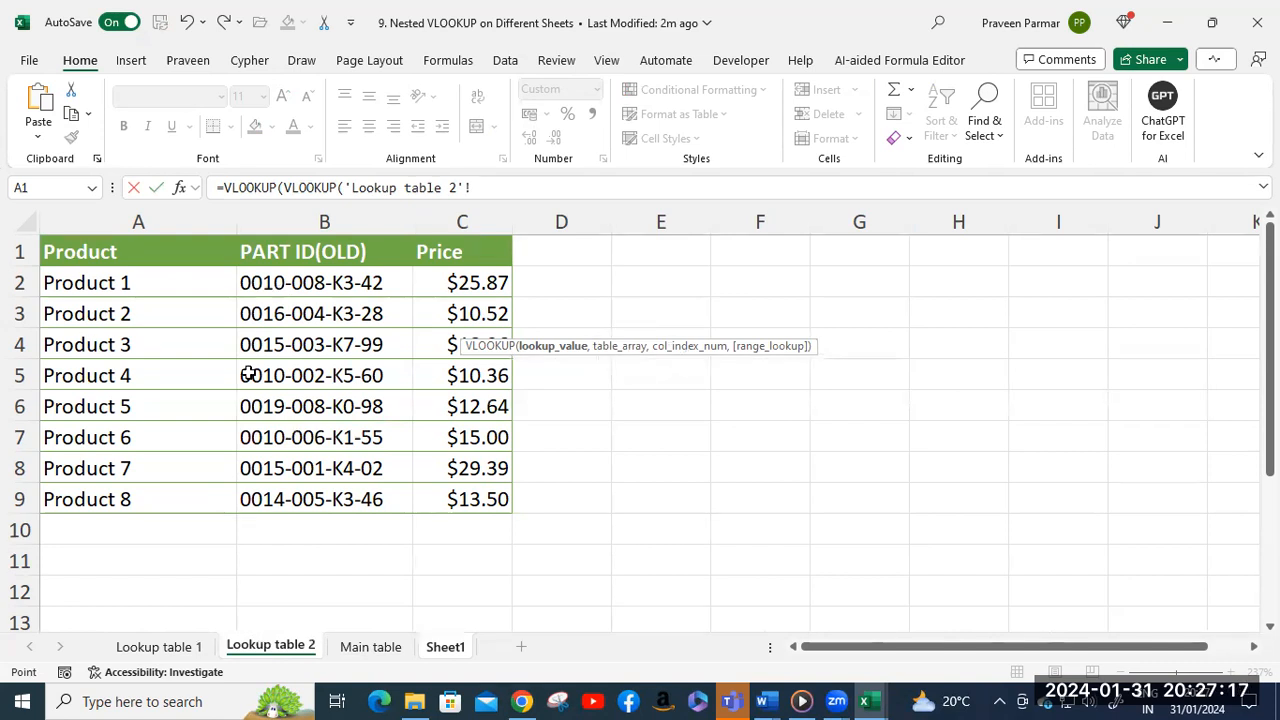
left_click(158, 647)
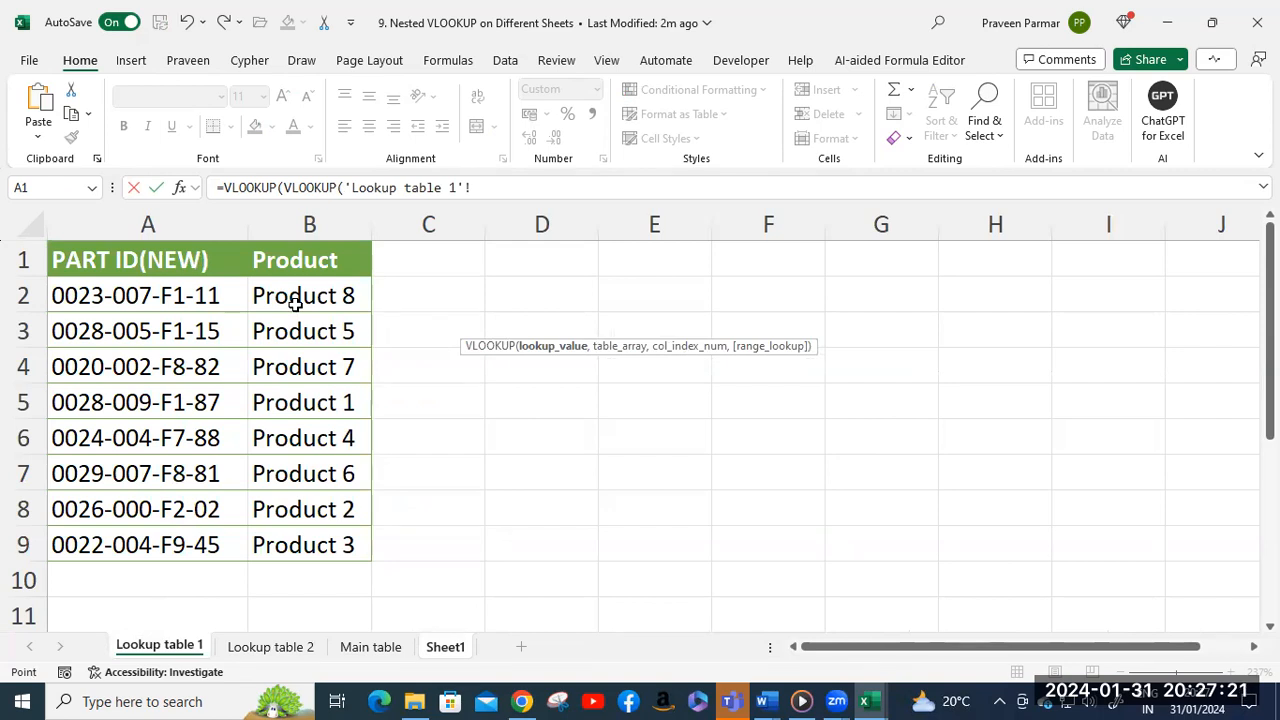
left_click(443, 650)
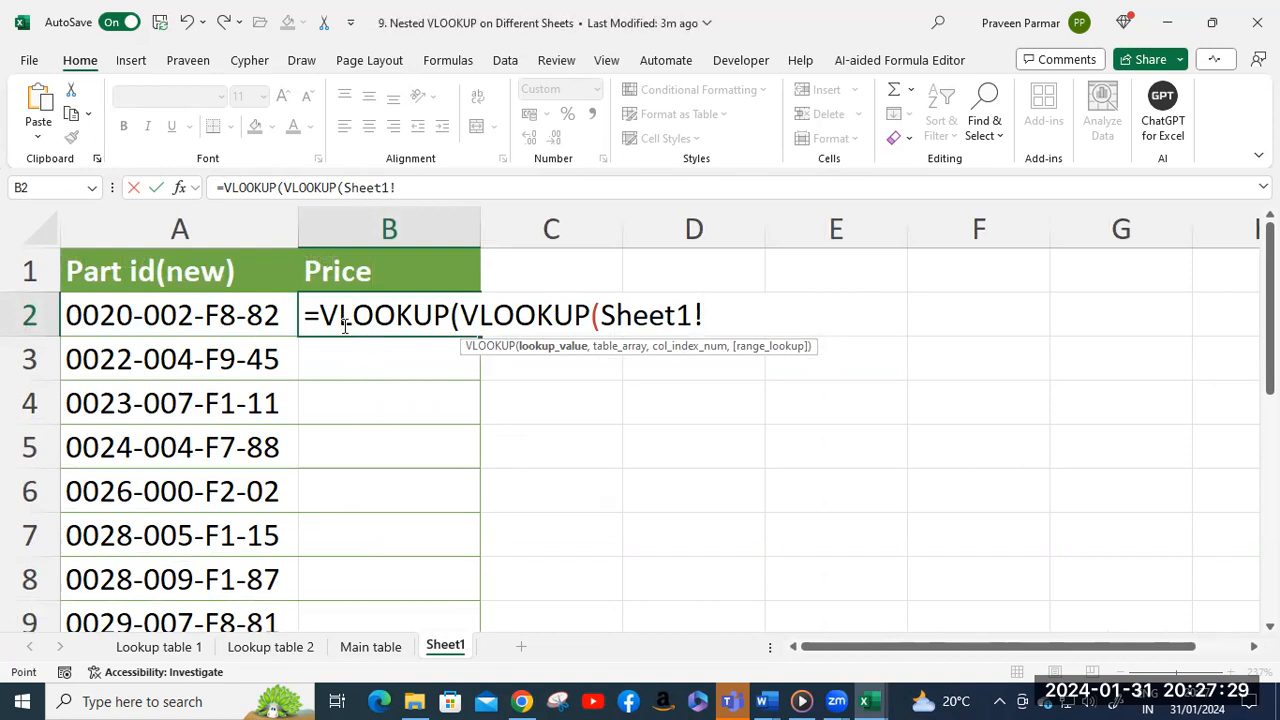
left_click(170, 646)
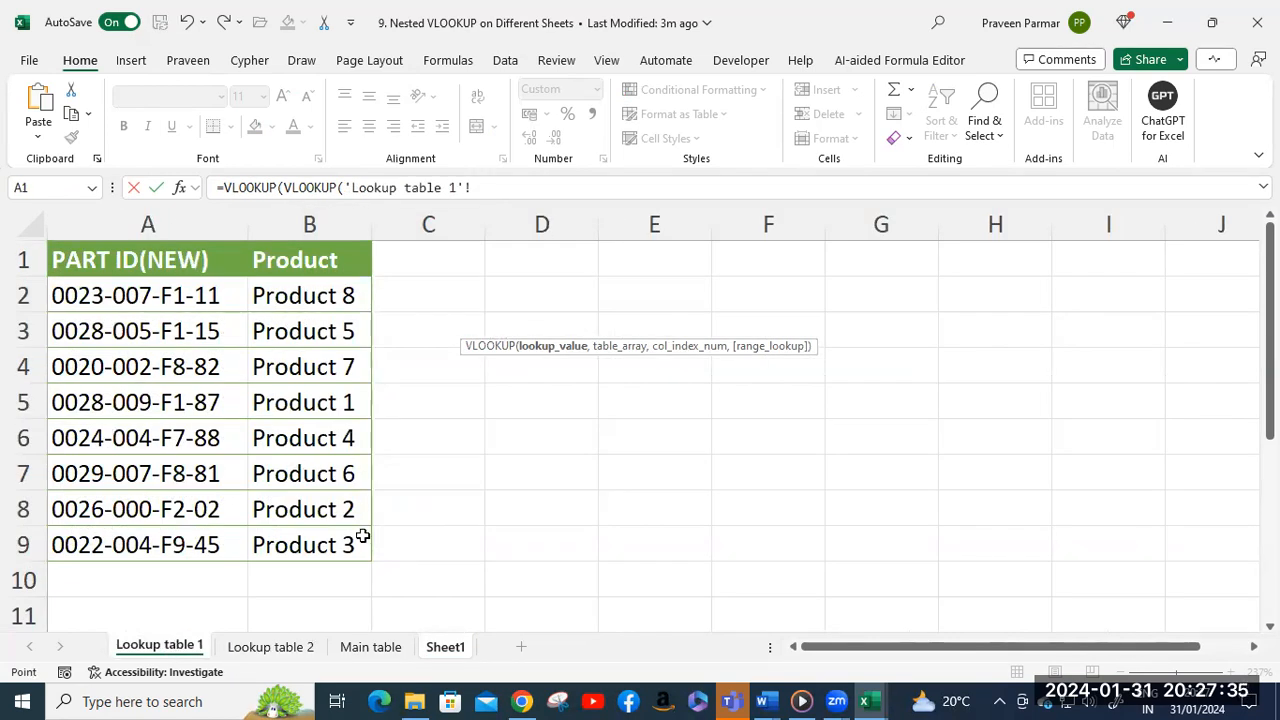
left_click(446, 650)
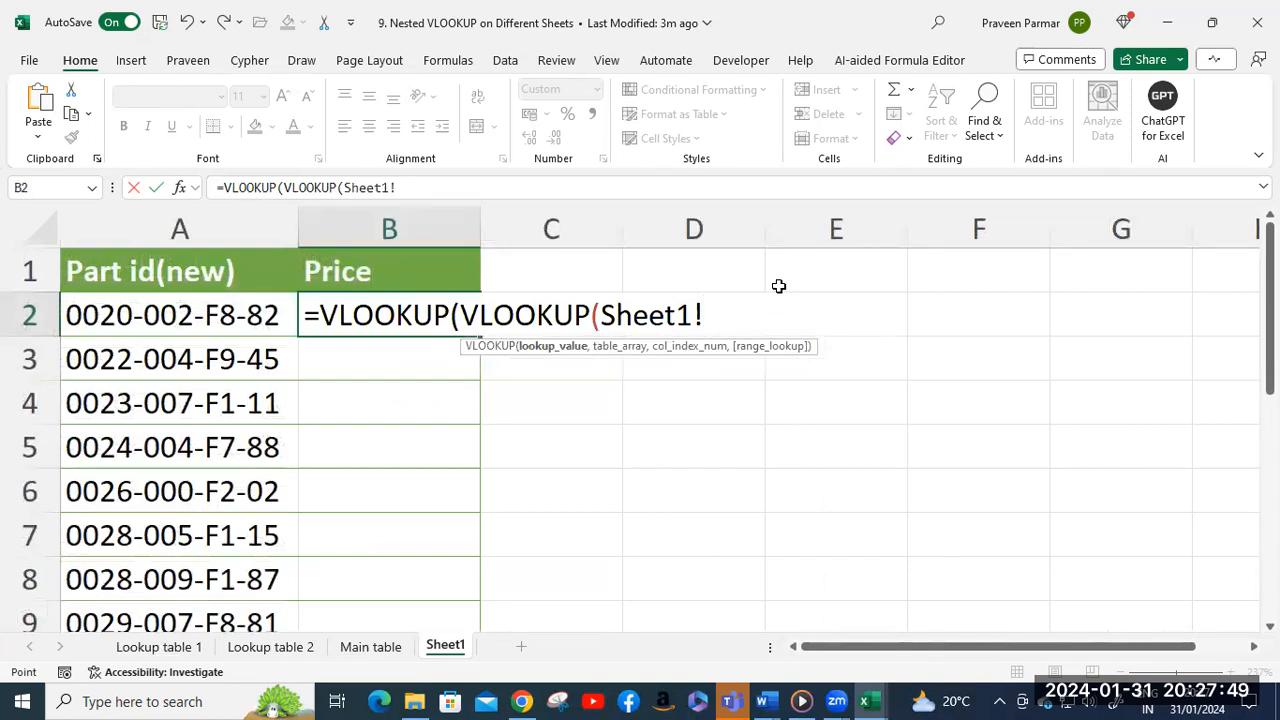
key("BackSpace")
key("BackSpace")
key("BackSpace")
key("BackSpace")
key("BackSpace")
key("BackSpace")
key("BackSpace")
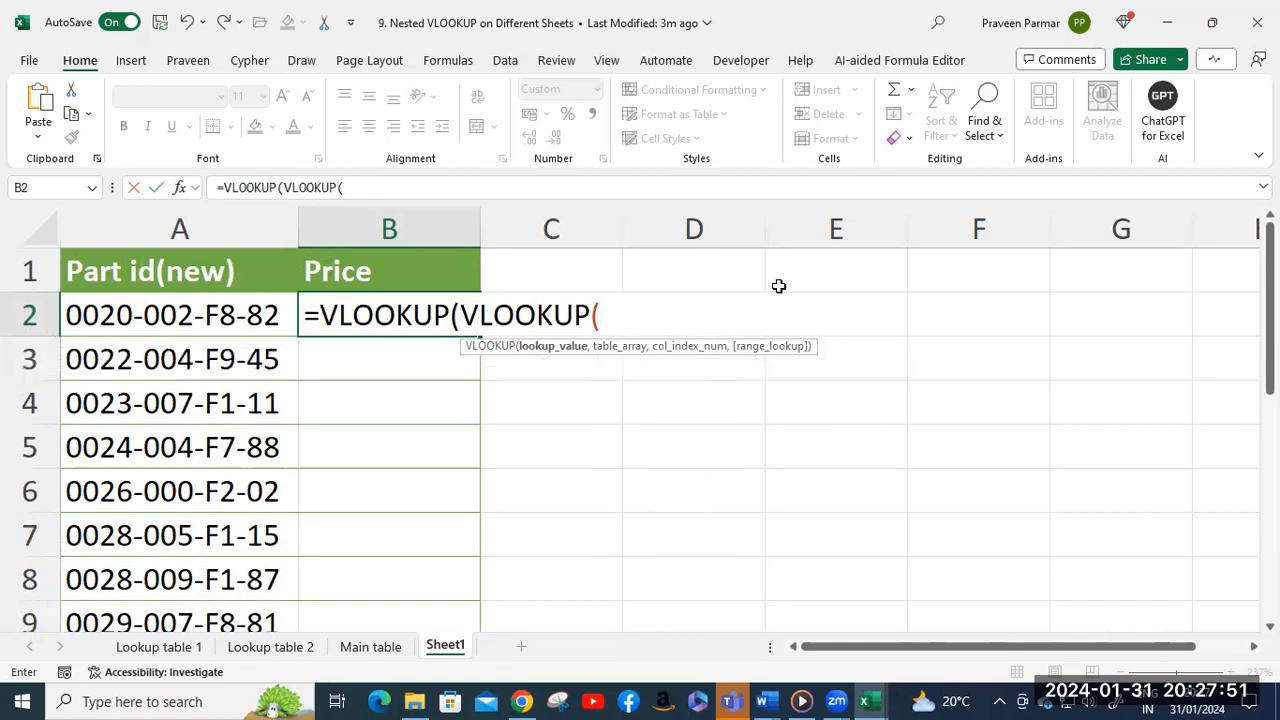
Use the new part ID in Sheet1!A2 as the inner VLOOKUP's lookup value and move on to its table array.
left_click(174, 312)
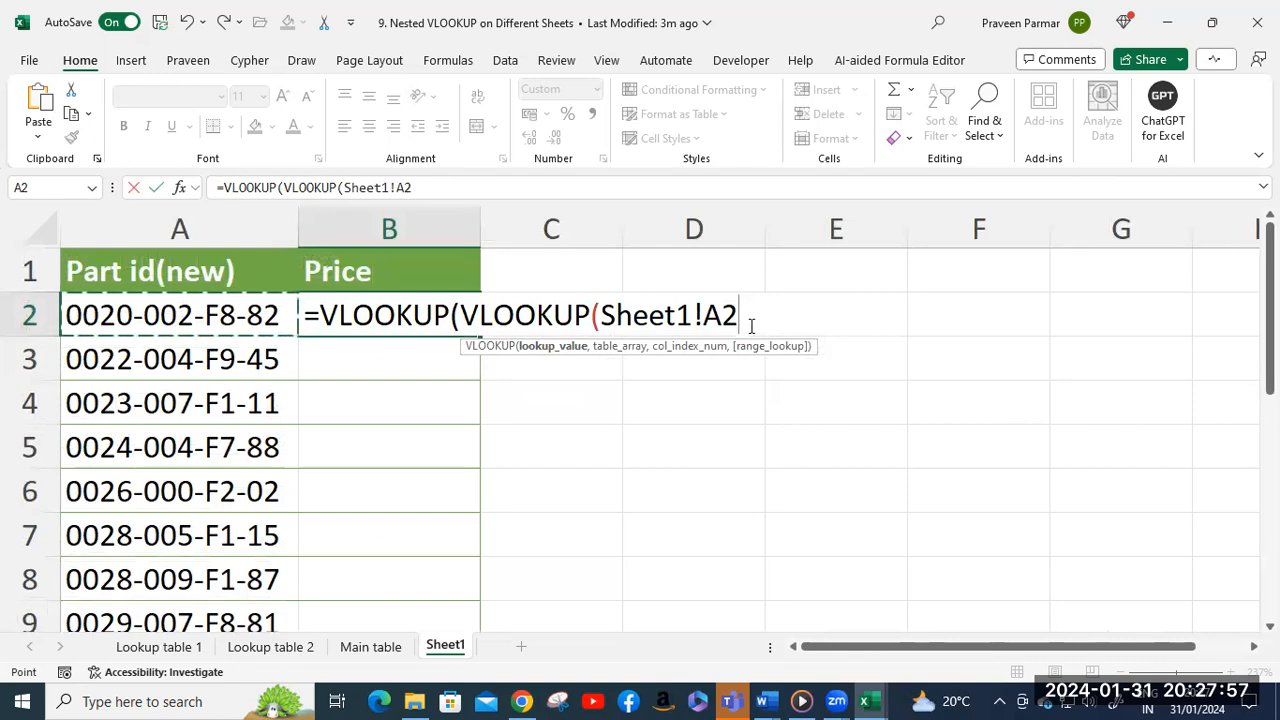
left_click_drag(602, 316, 691, 316)
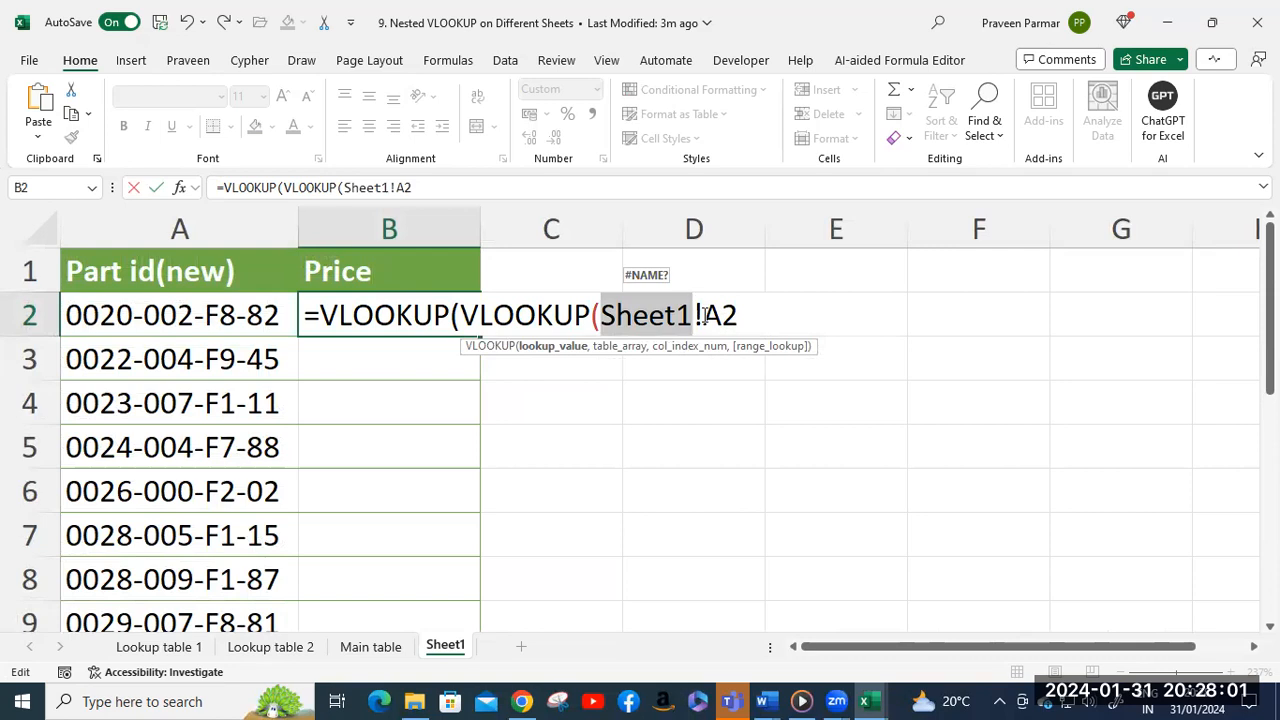
left_click(704, 315)
left_click_drag(704, 315, 740, 315)
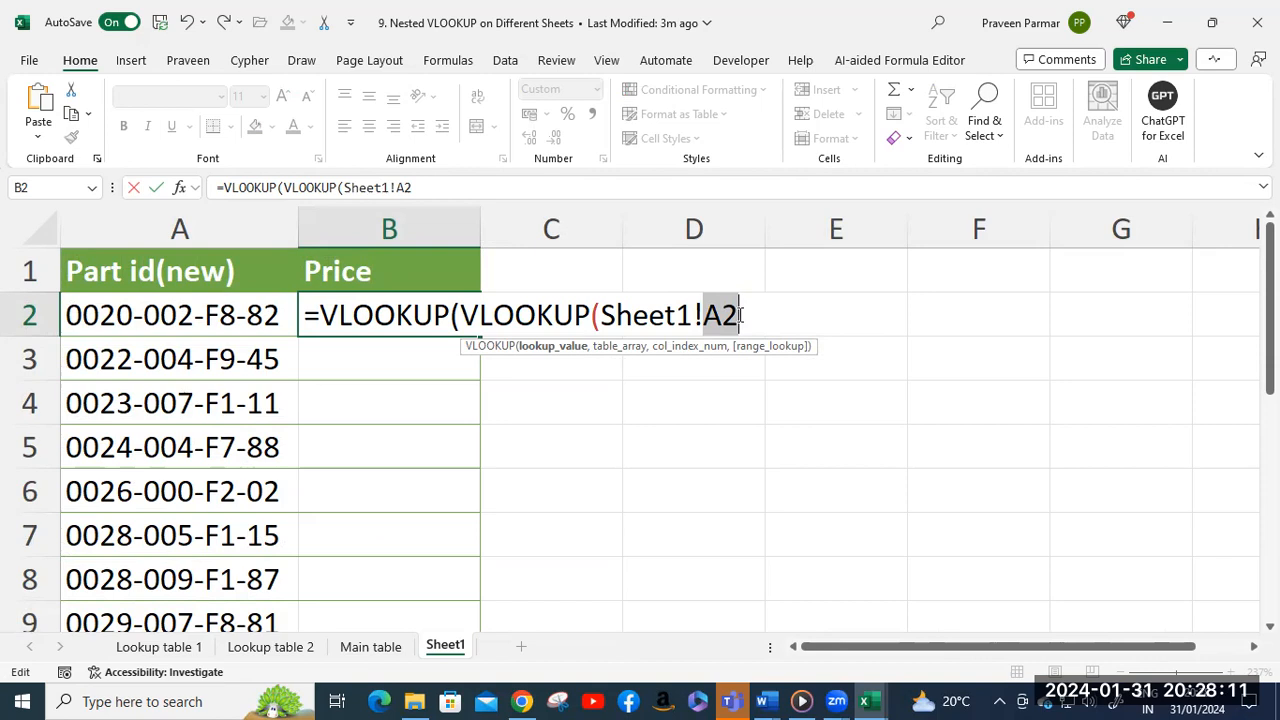
left_click(740, 315)
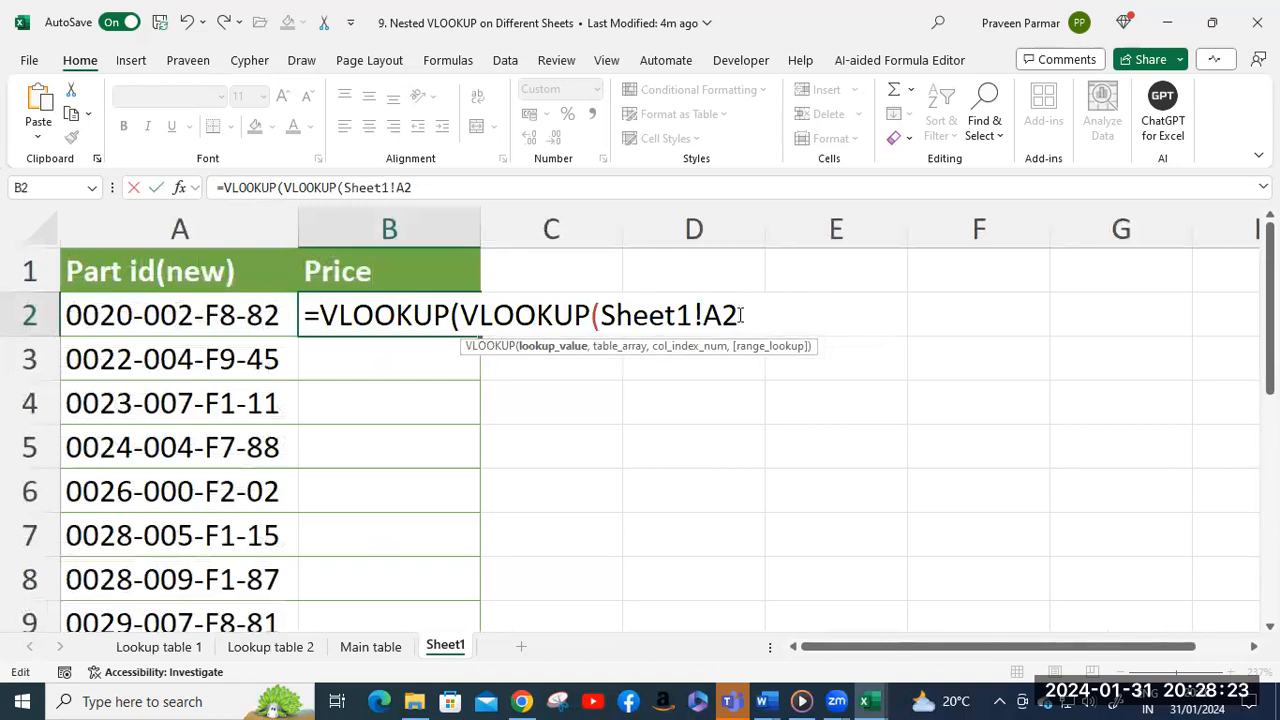
type(",")
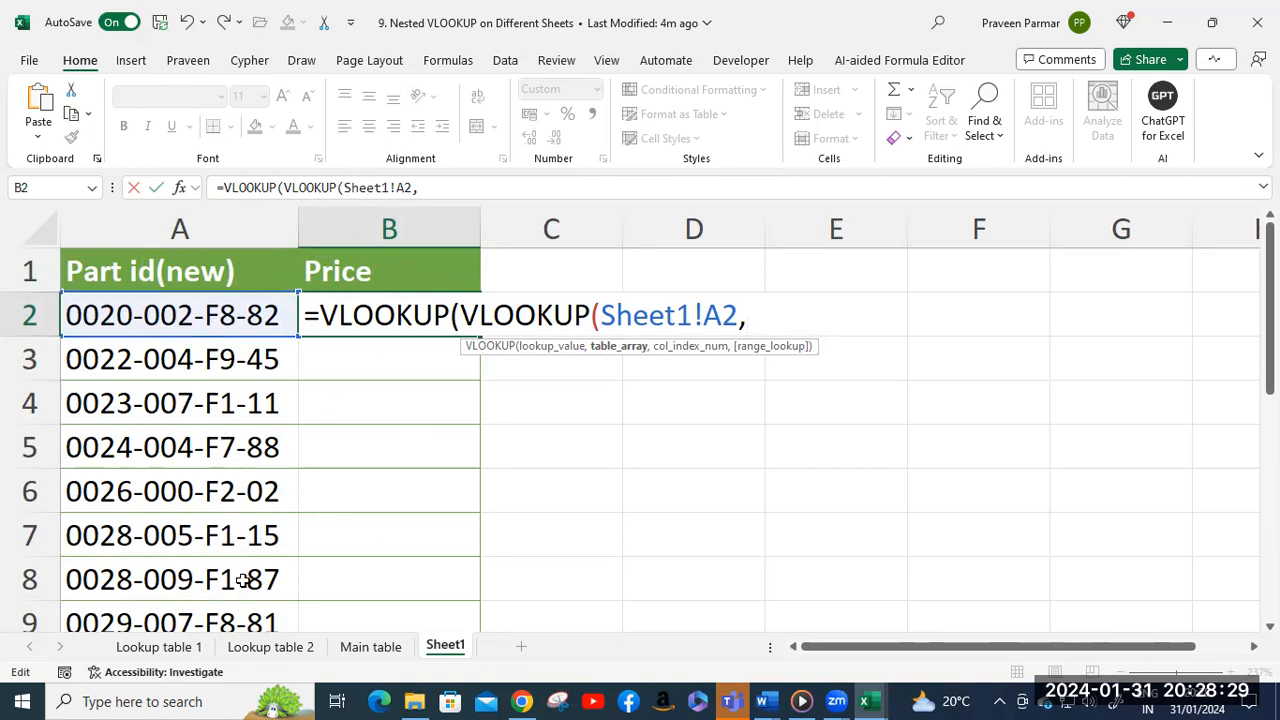
Select A2:B9 on Lookup table 1 as the inner table array, return to Sheet1 and make the range absolute as Sheet1!$A$2:$B$9.
left_click(160, 647)
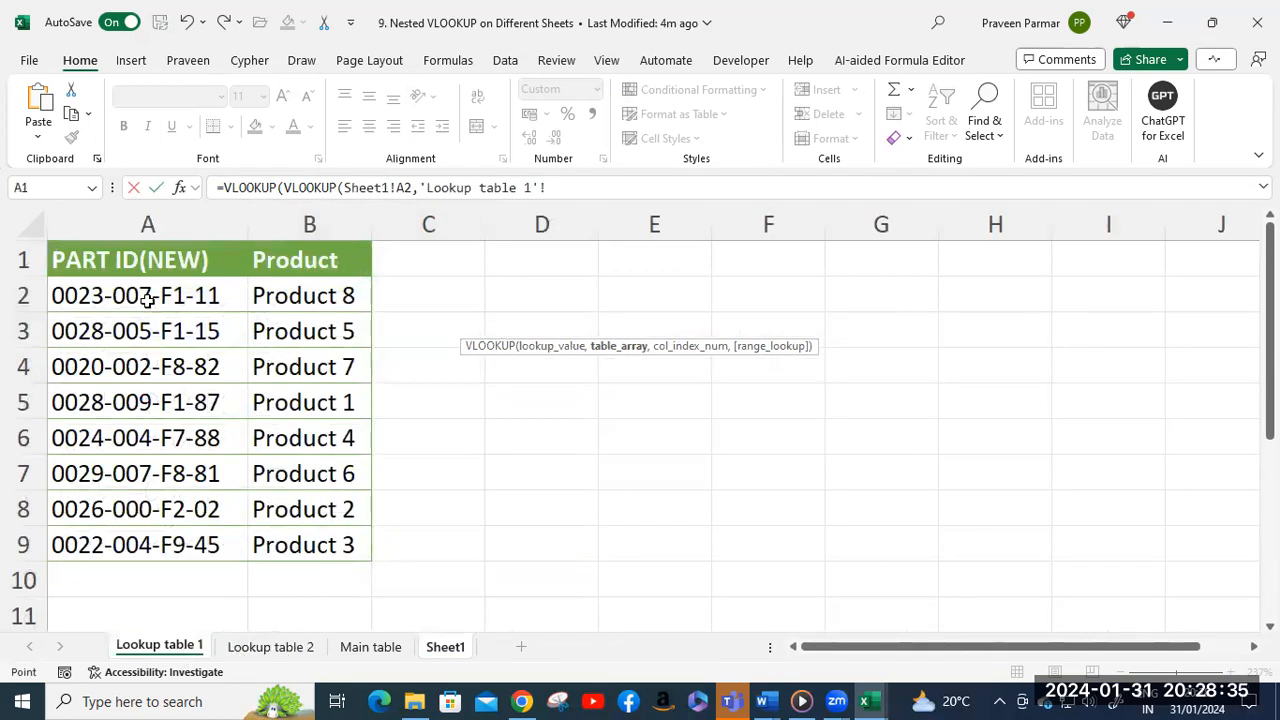
left_click_drag(134, 295, 338, 546)
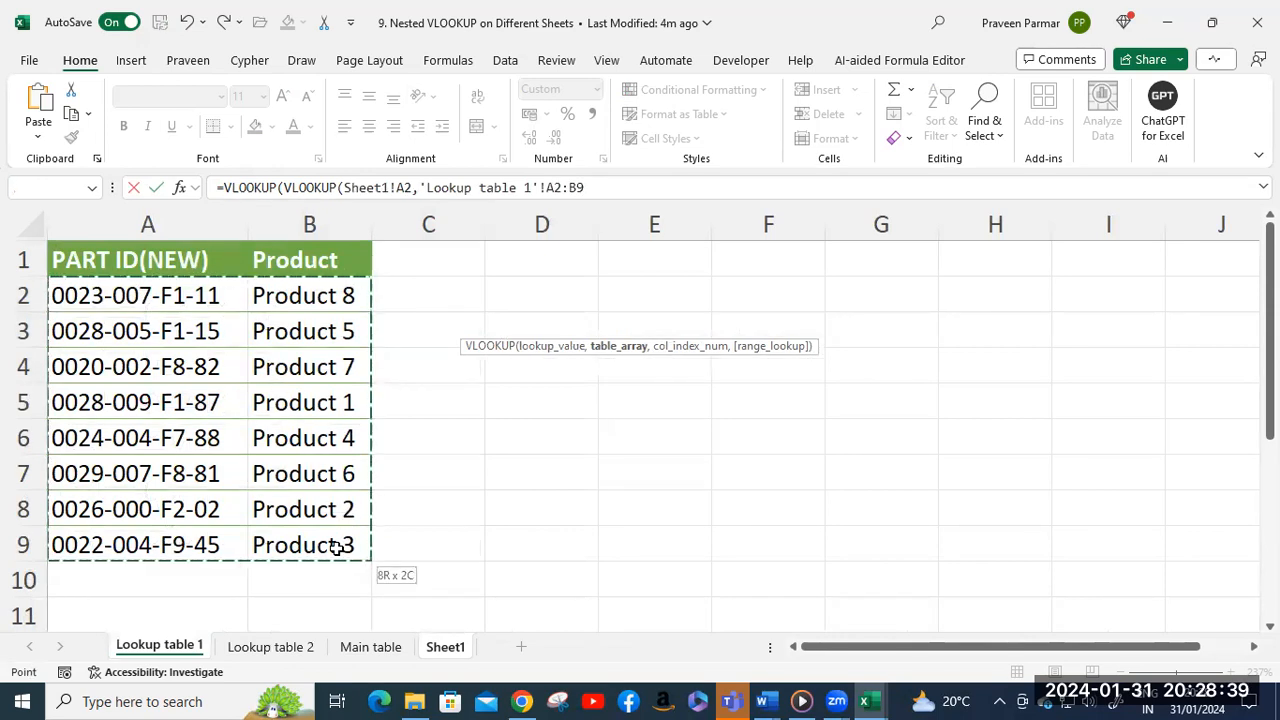
left_click(445, 647)
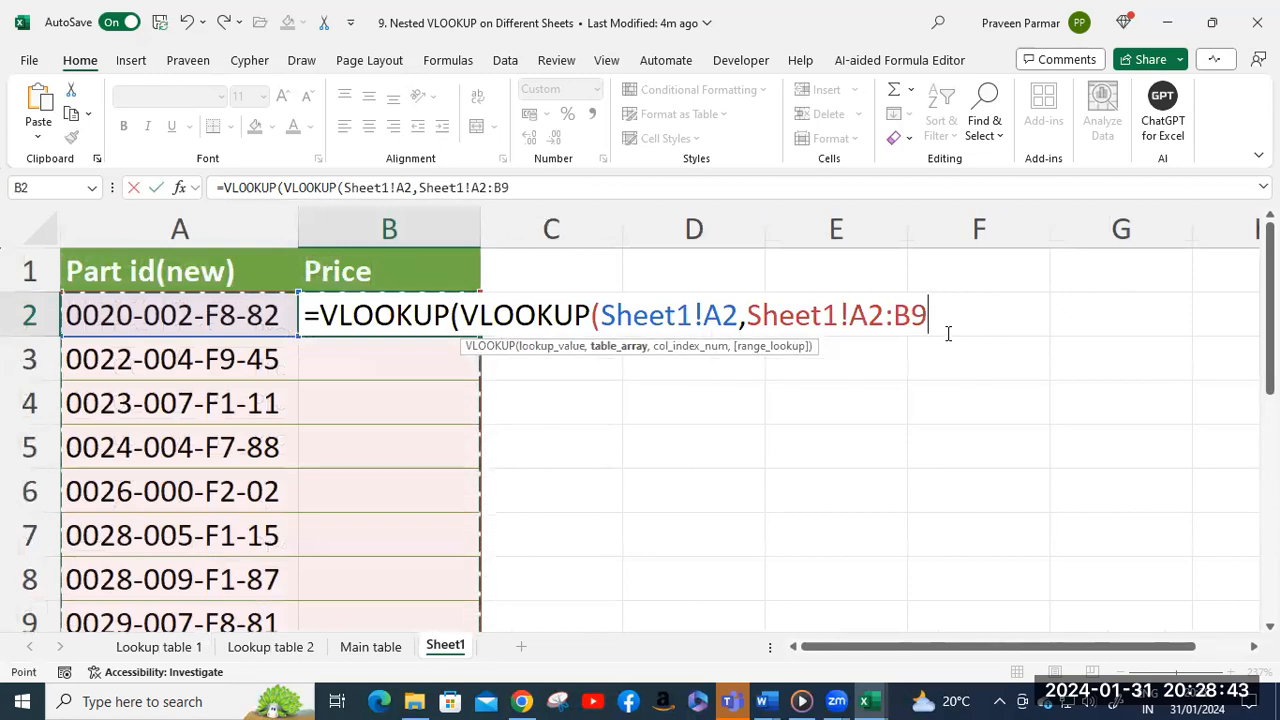
key("F4")
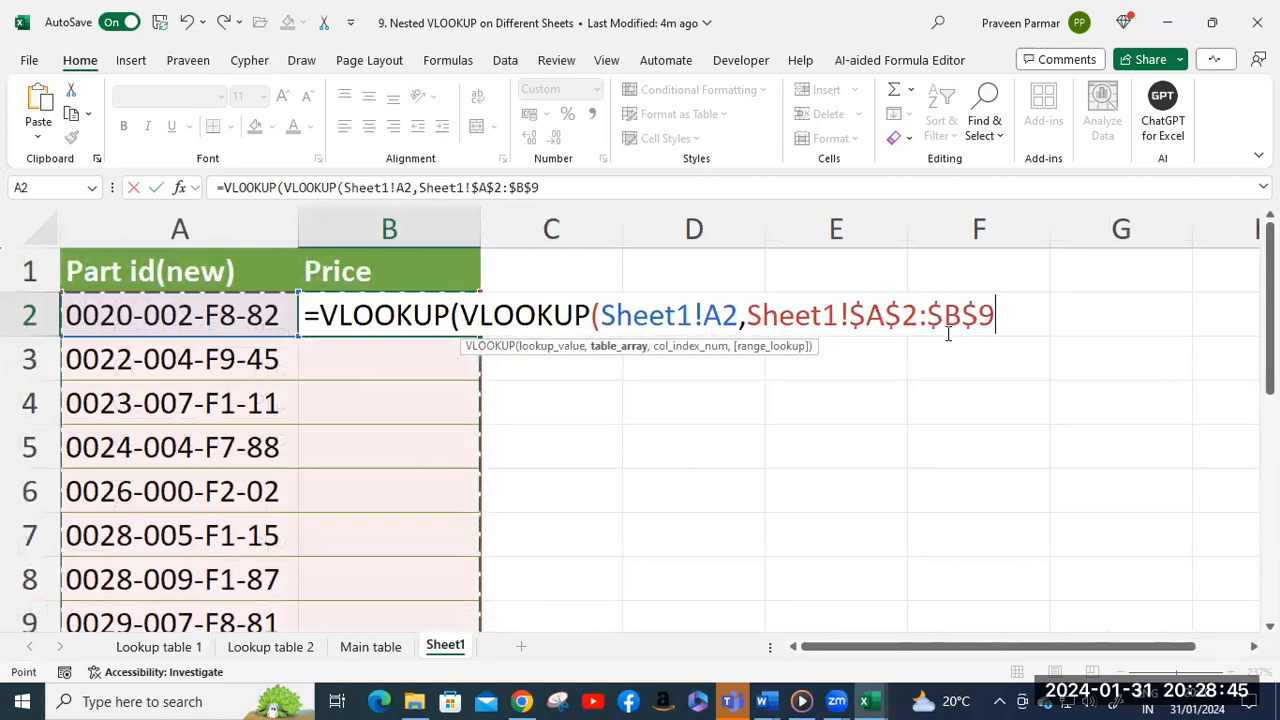
Complete the inner VLOOKUP in Sheet1 cell B2 with column index 2 and range lookup 0, and close its parenthesis.
type(",")
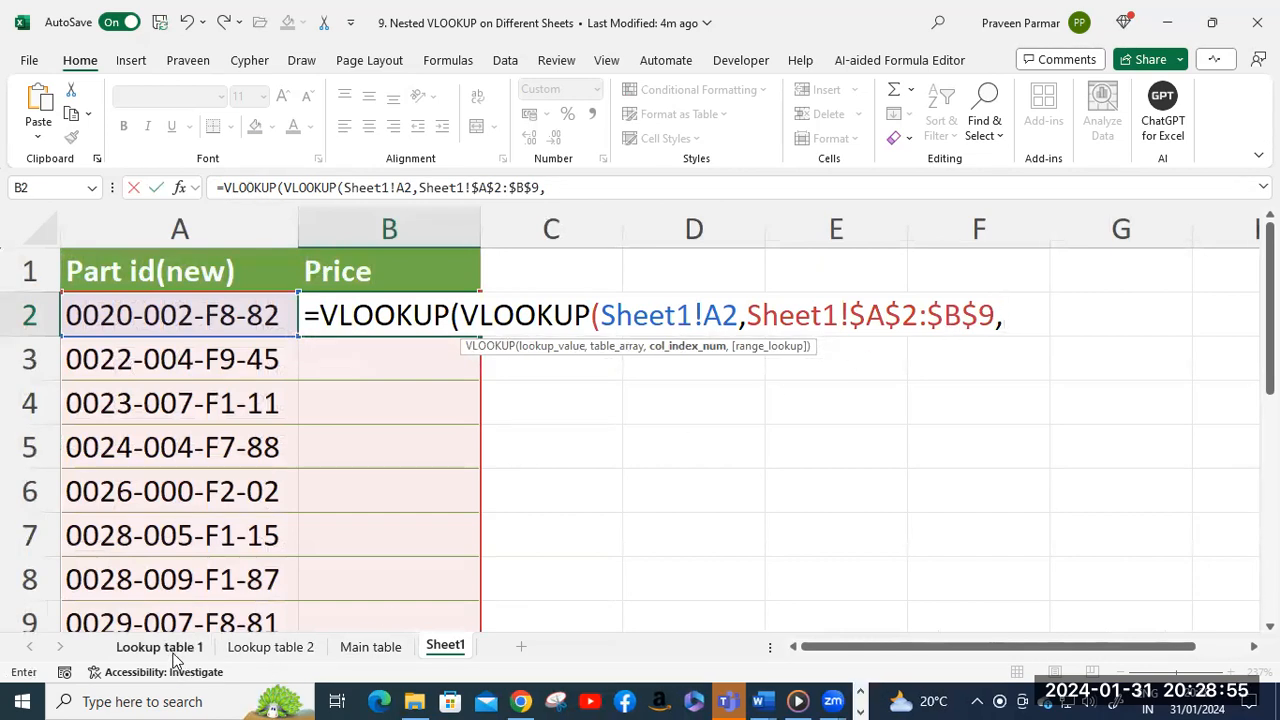
type("2")
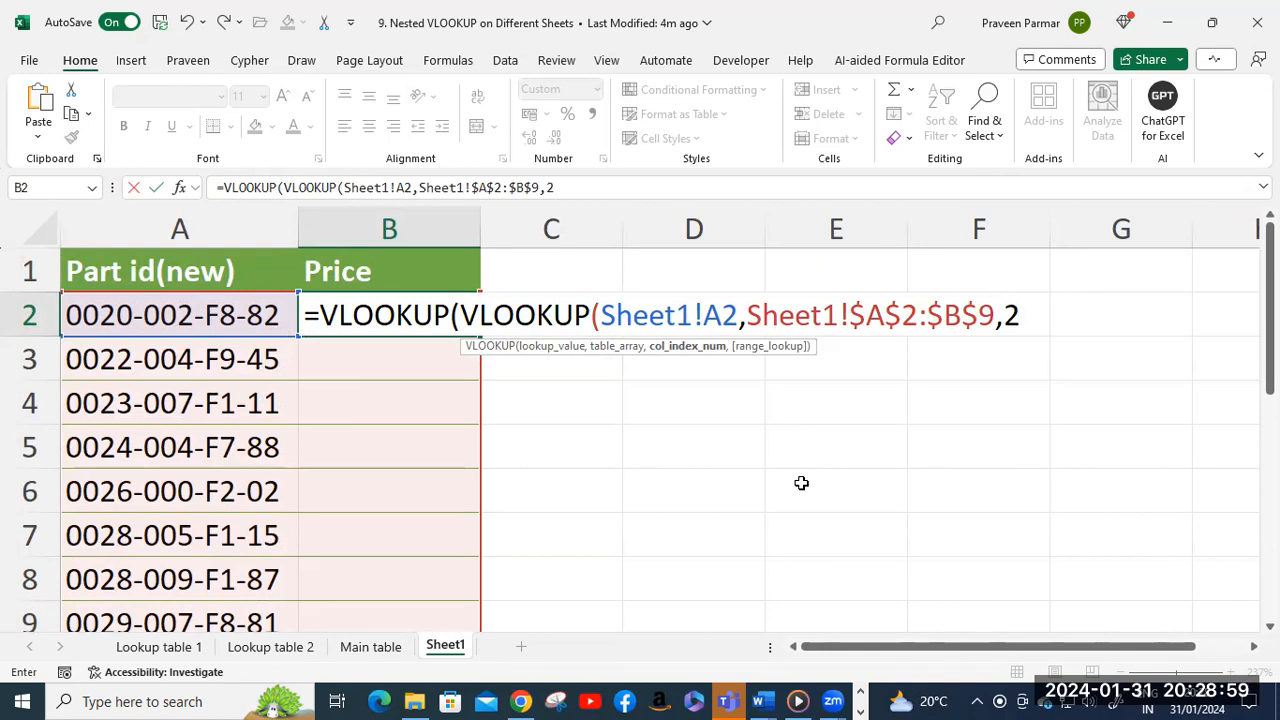
type(",0")
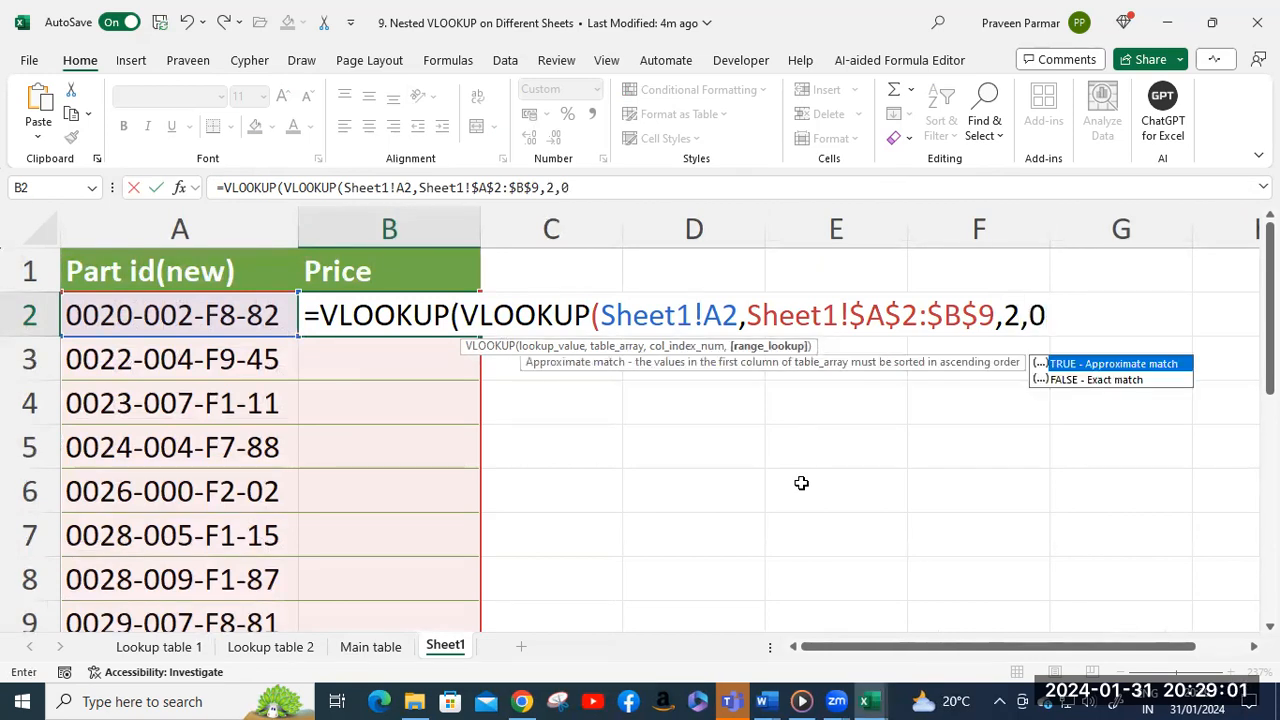
type(")")
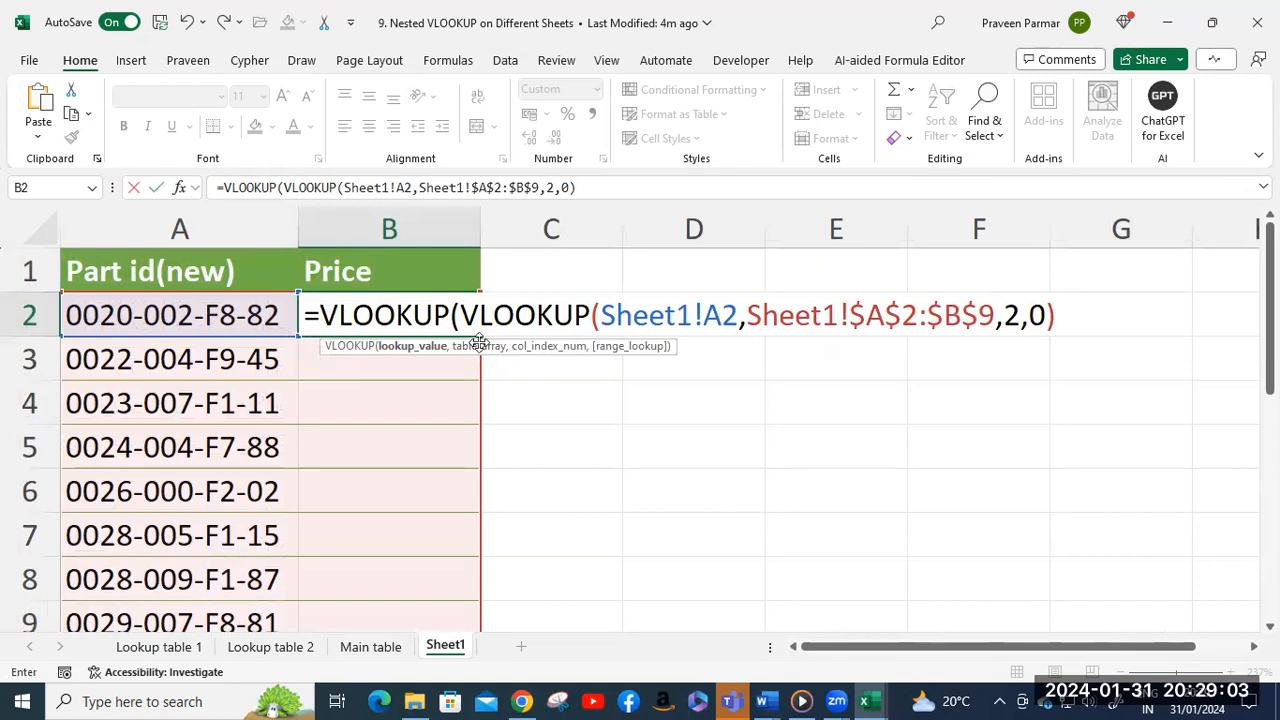
Evaluate only the inner VLOOKUP within B2's formula to check its result, and restore the formula text.
left_click(467, 314)
left_click(1074, 316, "shift")
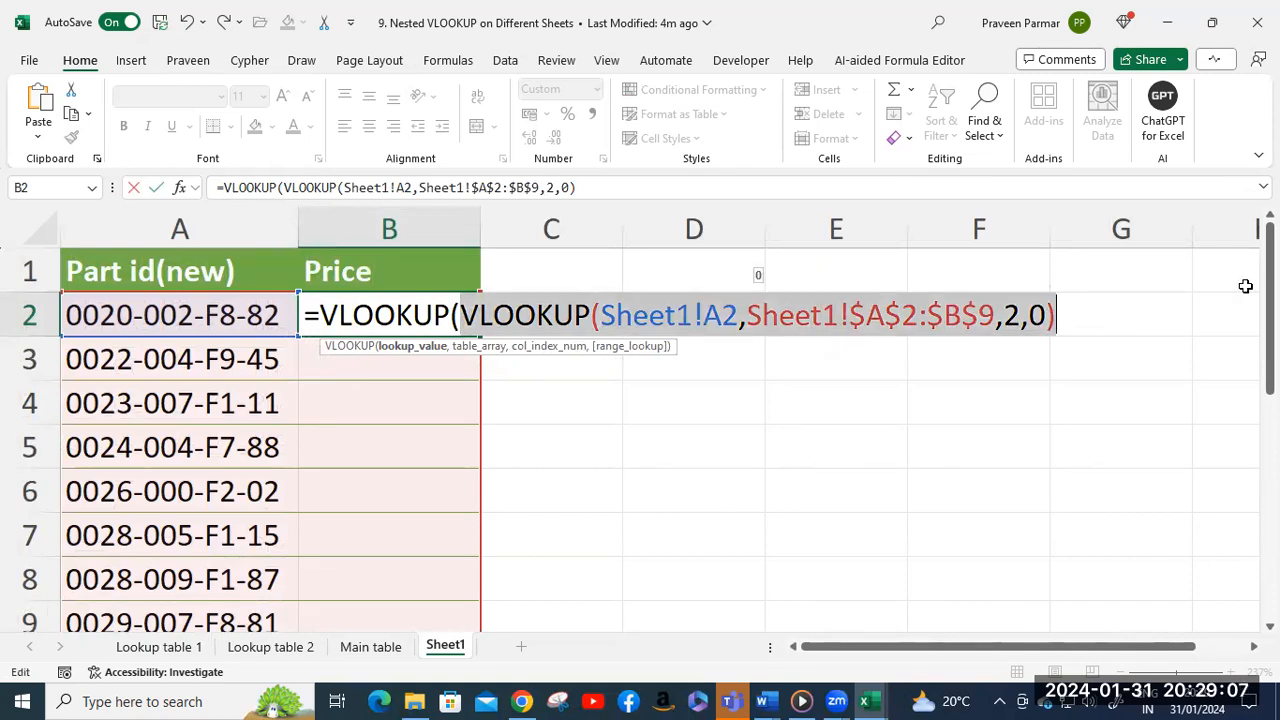
key("F9")
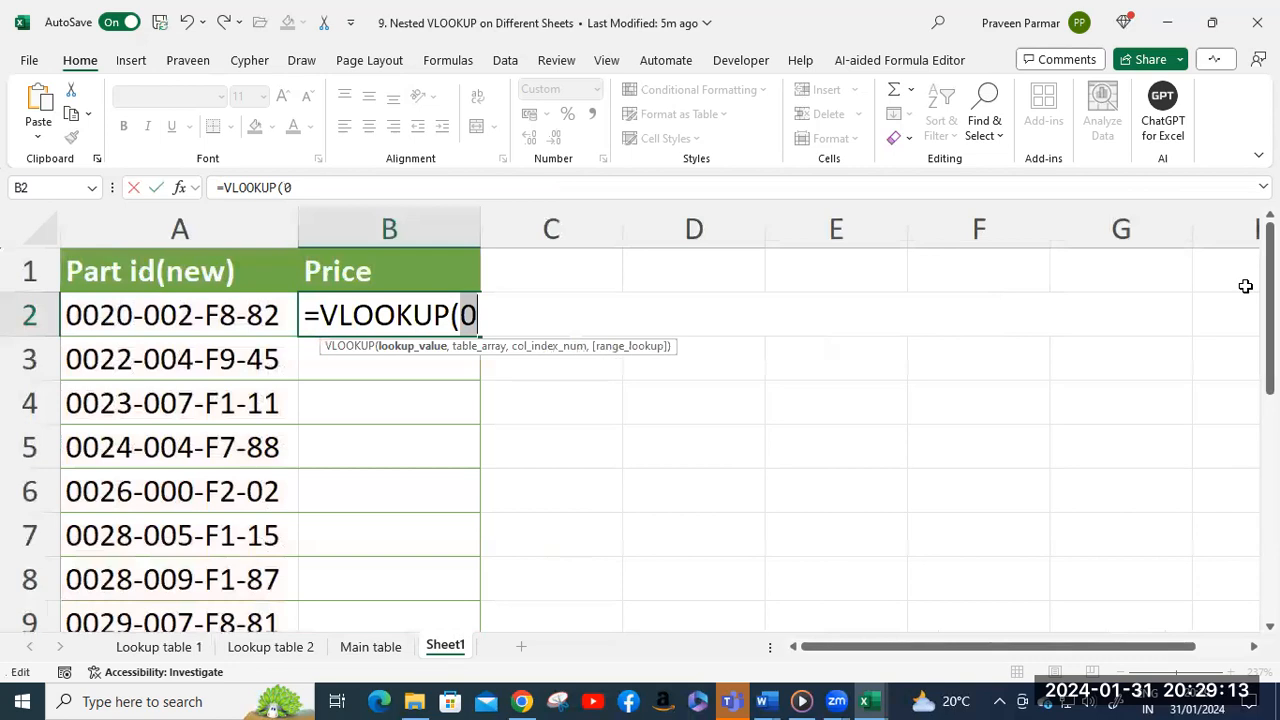
key("ctrl+v")
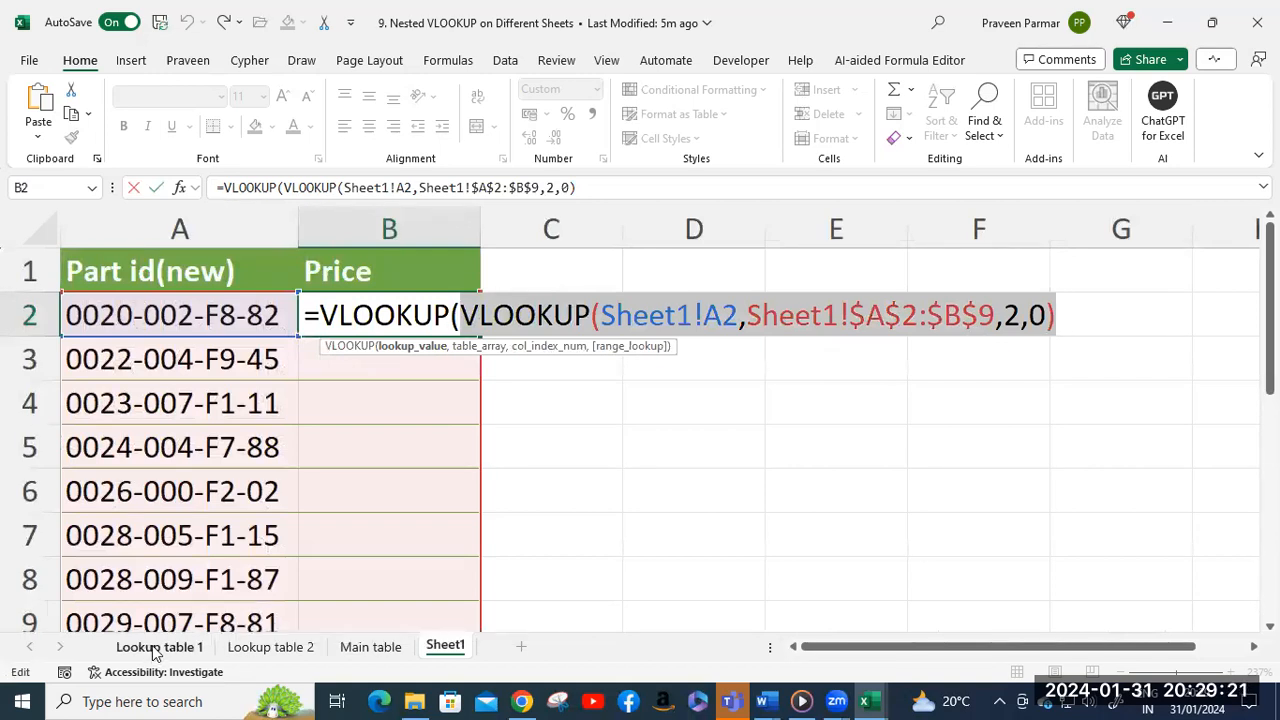
Park the unfinished B2 formula as text and examine the product list on the Lookup table 1 sheet.
left_click(310, 316)
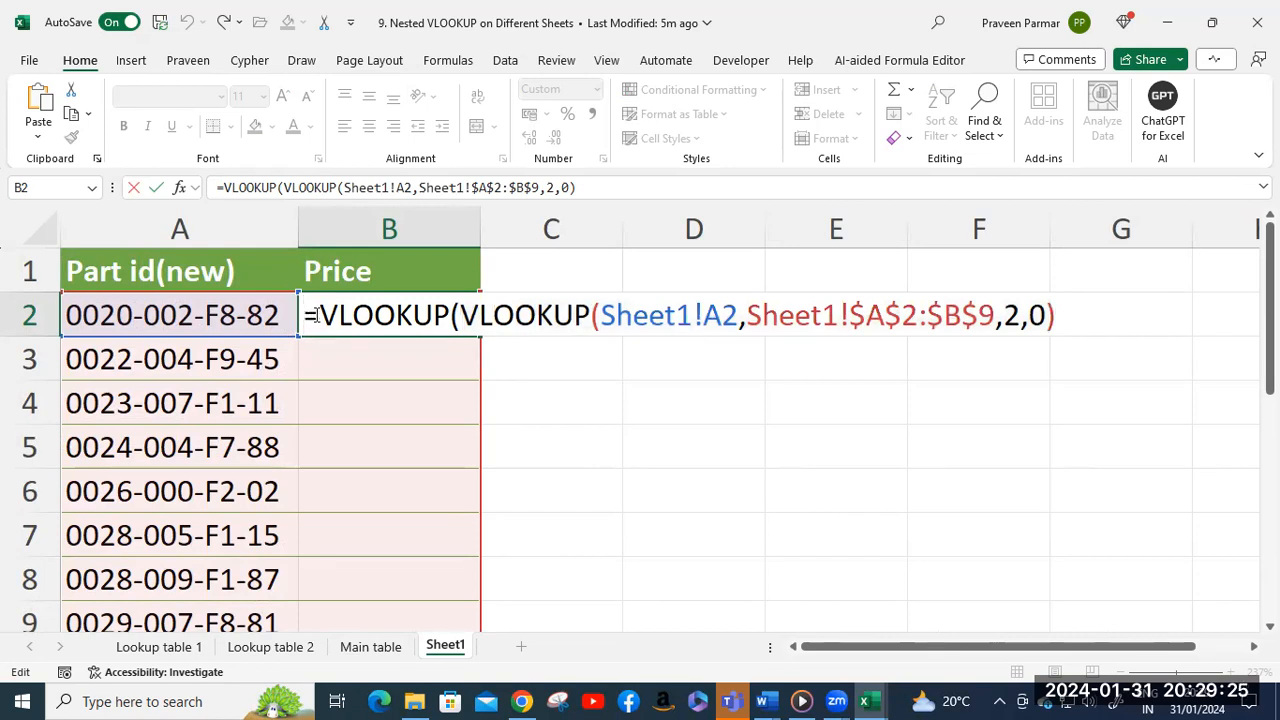
left_click(167, 649)
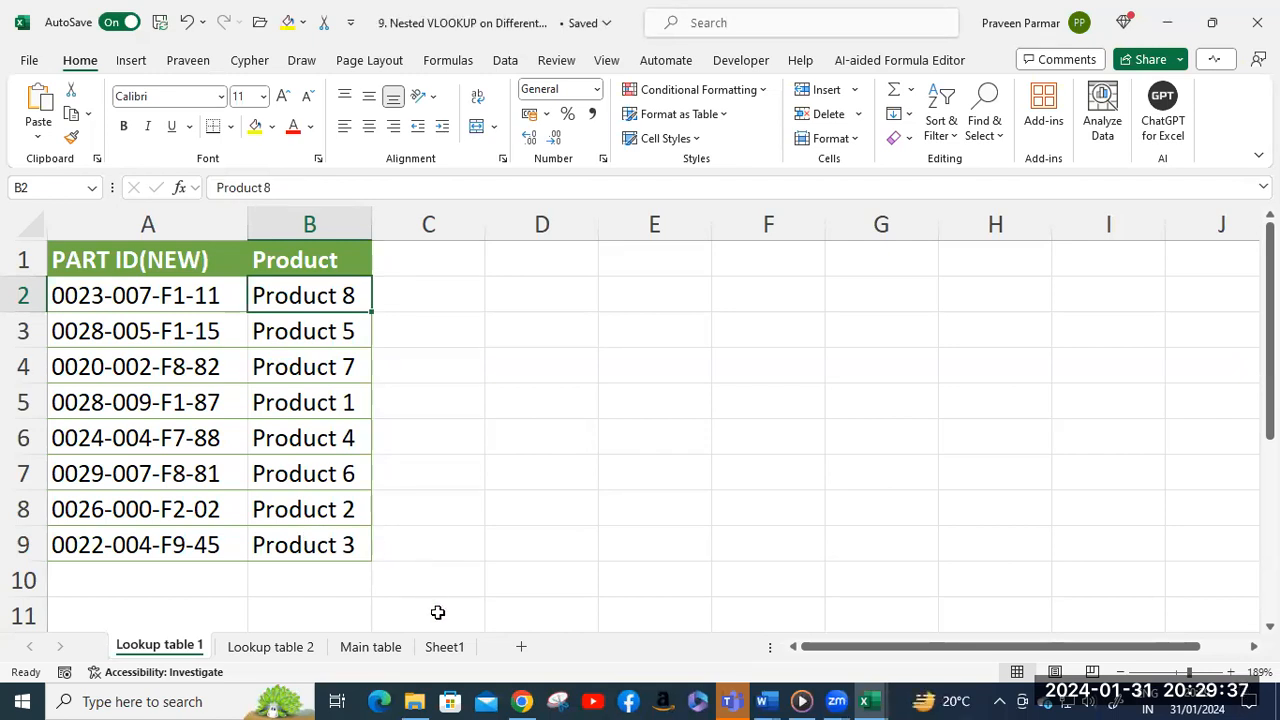
left_click(447, 648)
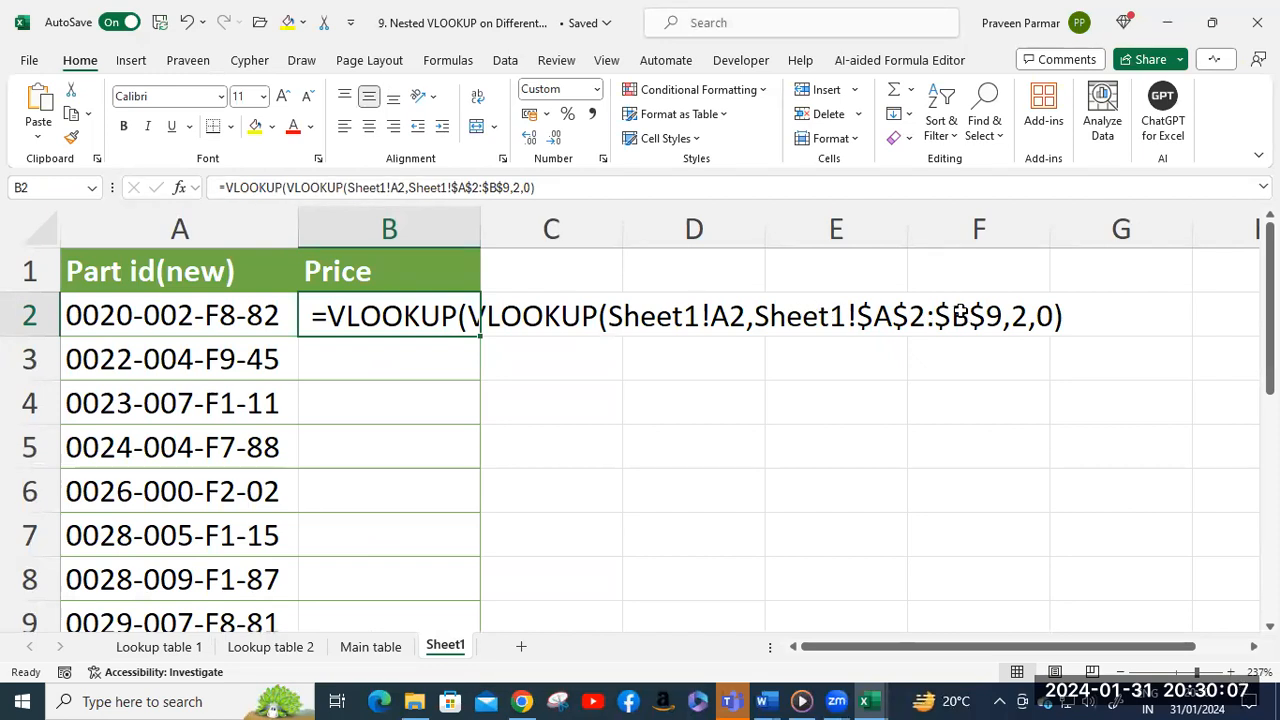
Make B2 a live formula again and replace the inner VLOOKUP's table array with 'Lookup table 1'!A2:B9.
double_click(312, 316)
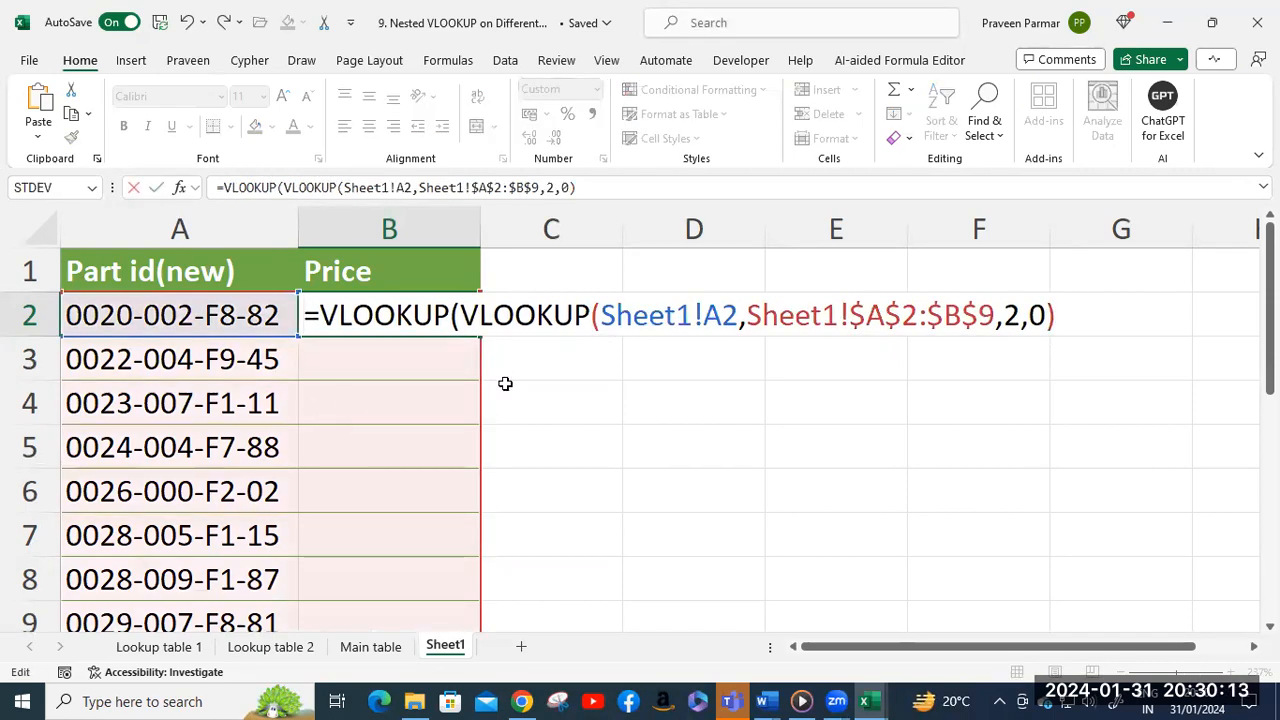
left_click(749, 327)
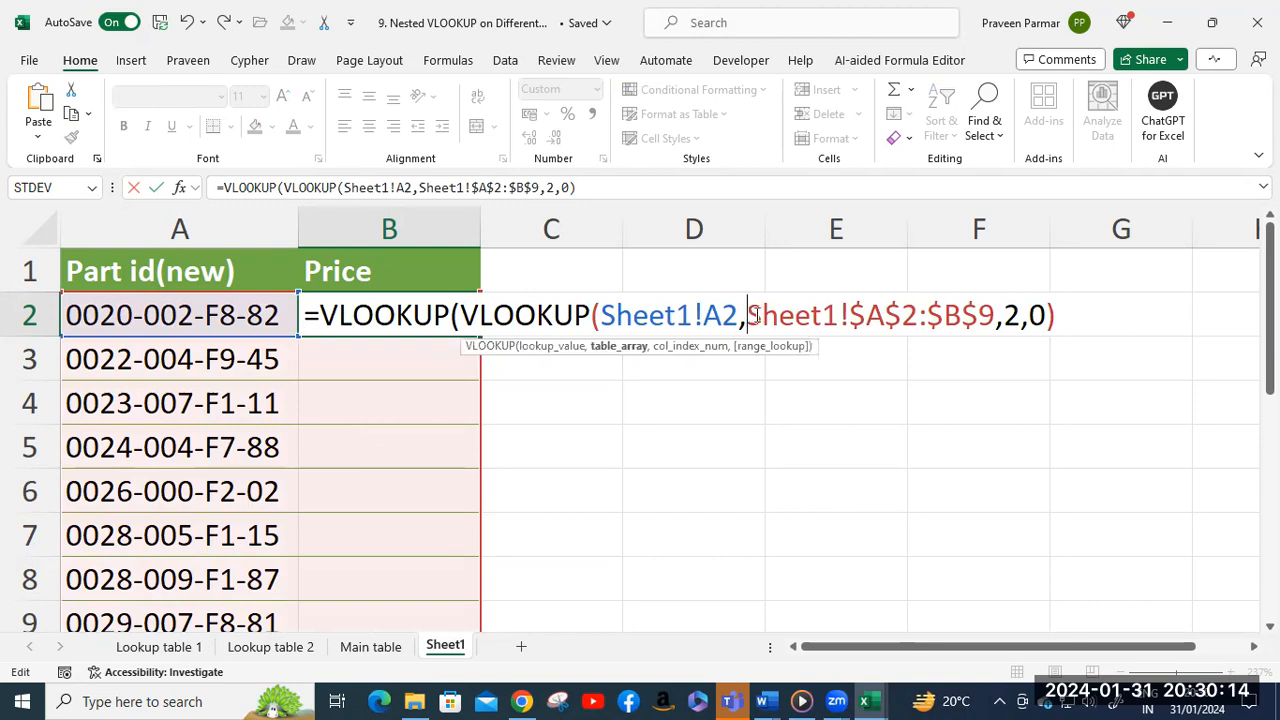
left_click(995, 313, "shift")
key("BackSpace")
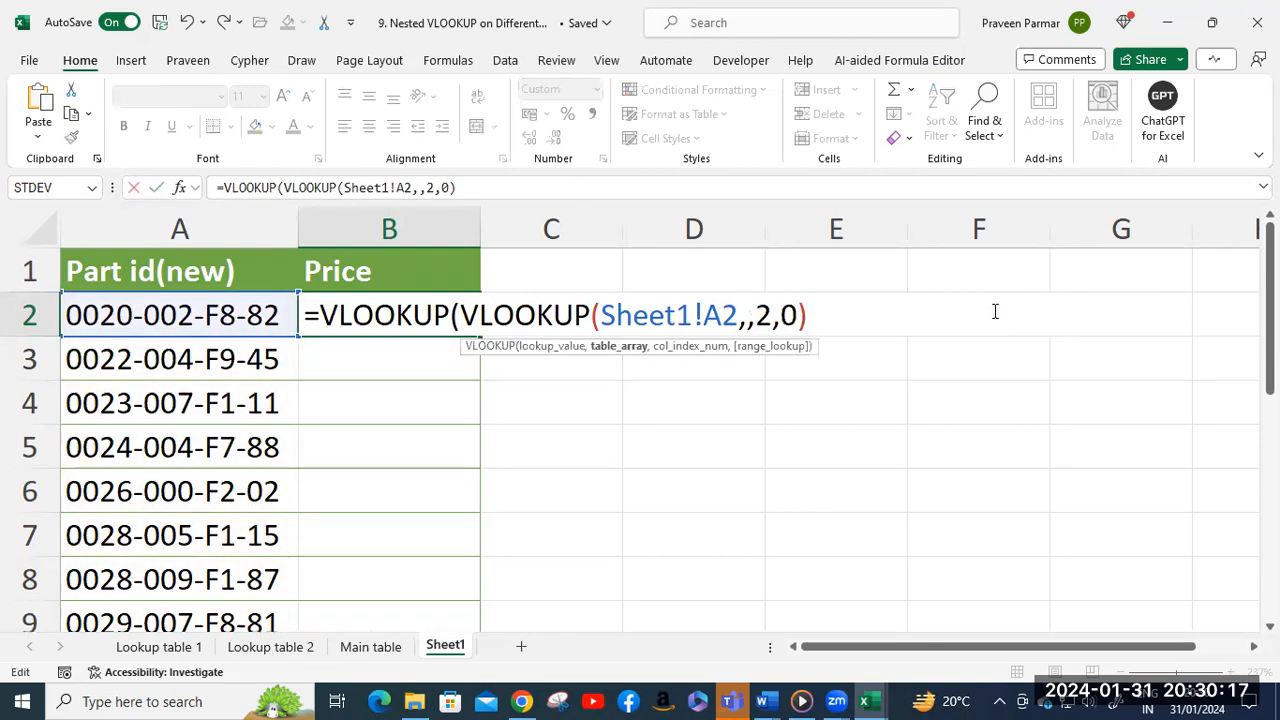
left_click(155, 648)
left_click(92, 295)
left_click(313, 536, "shift")
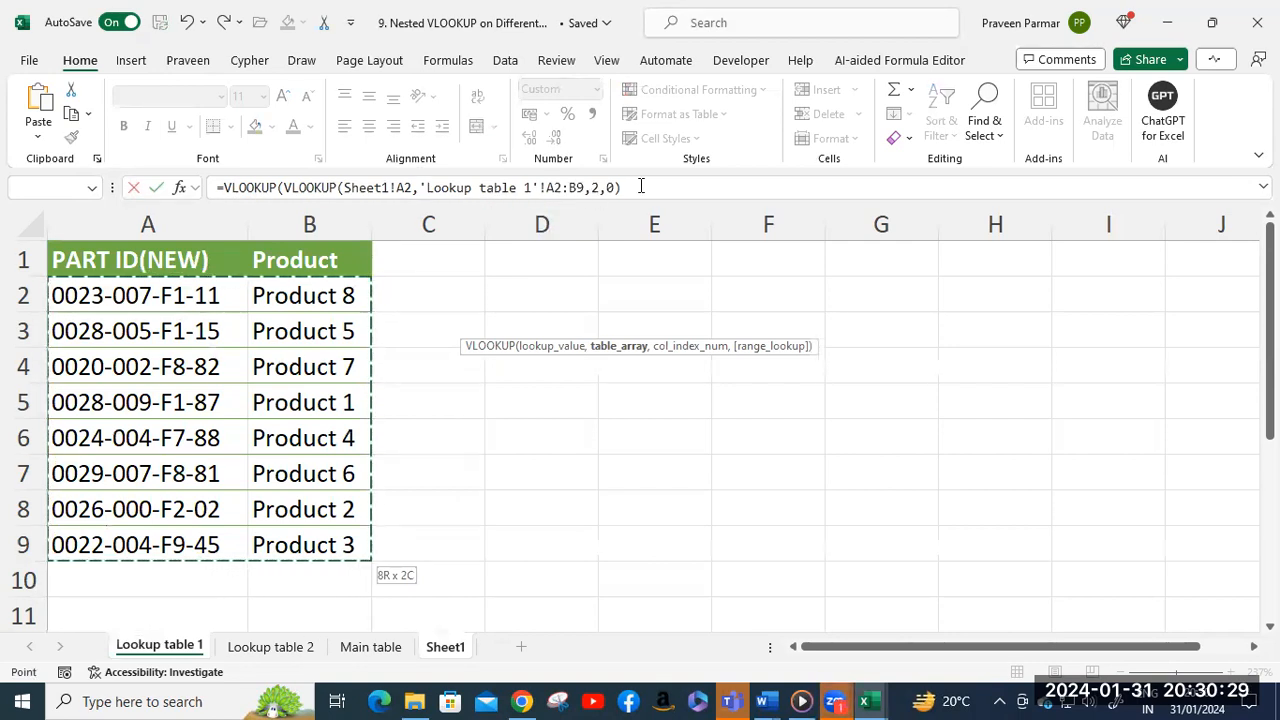
Evaluate the corrected inner VLOOKUP in place to check which product it returns, and revert to the formula.
left_click(641, 187)
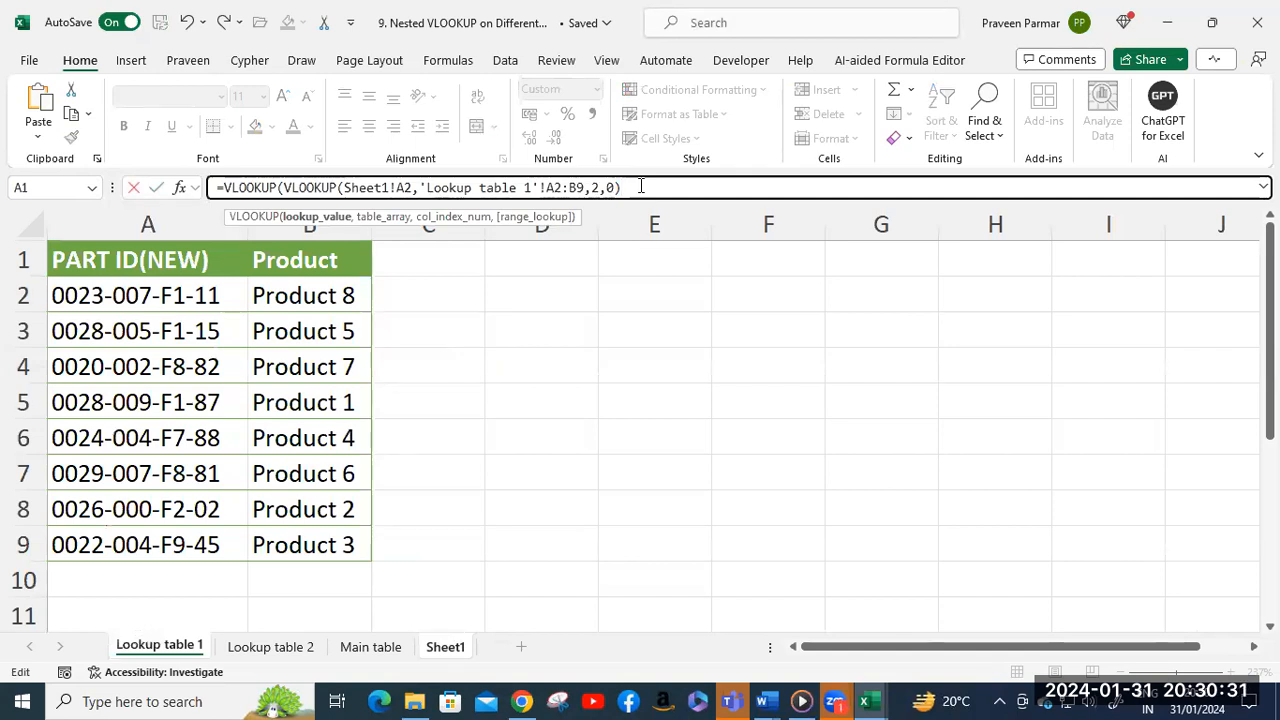
left_click(287, 187, "shift")
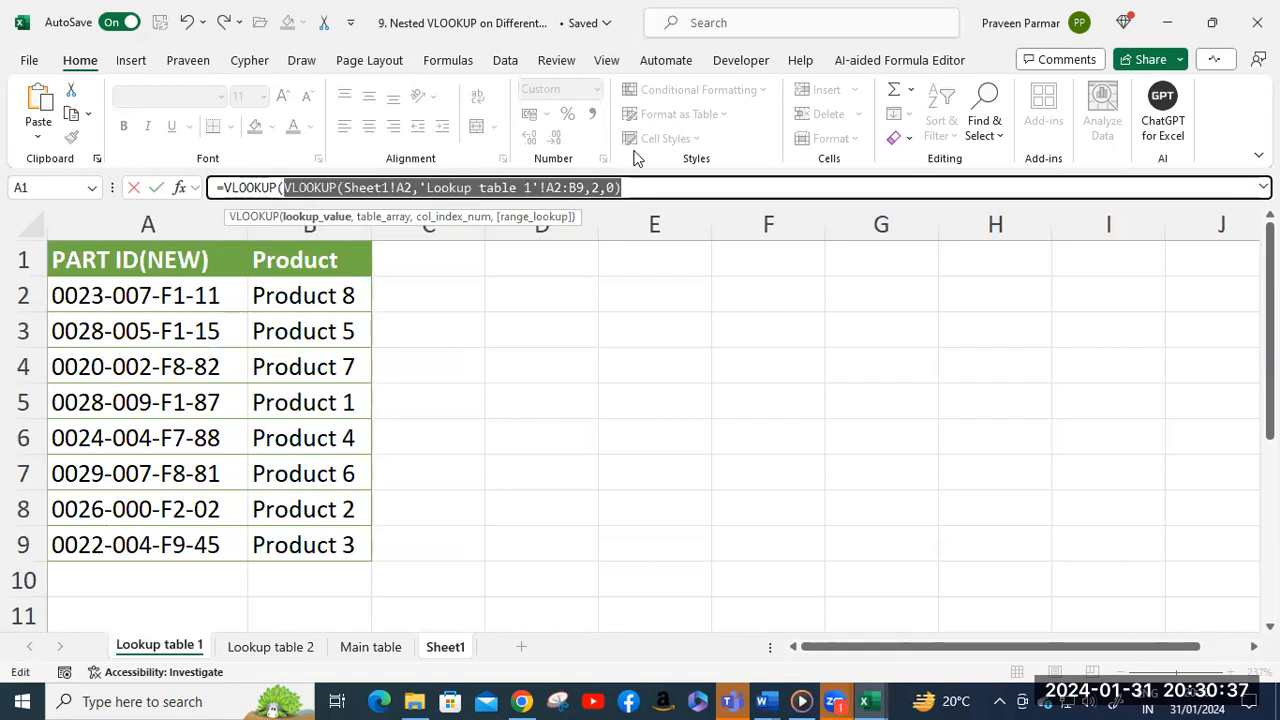
key("F9")
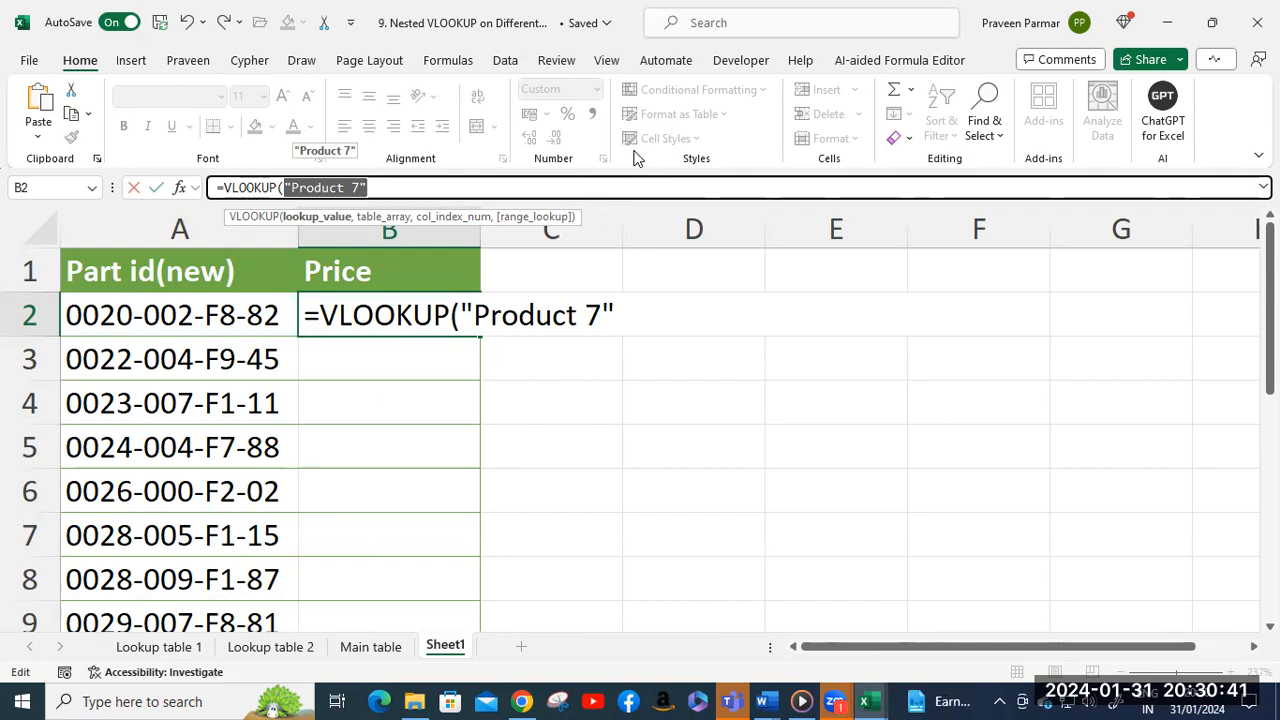
key("ctrl+z")
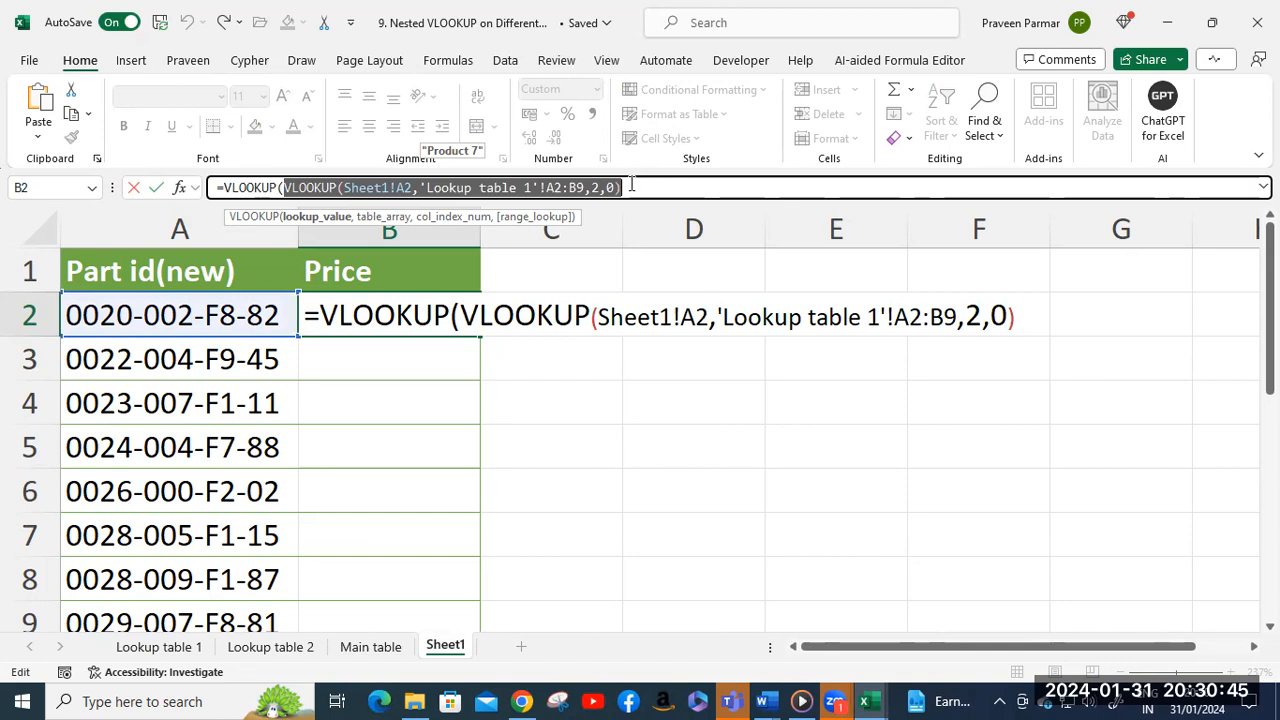
Add 'Lookup table 2'!$A$2:$C$9 as the outer VLOOKUP's table array, using absolute references.
left_click(631, 185)
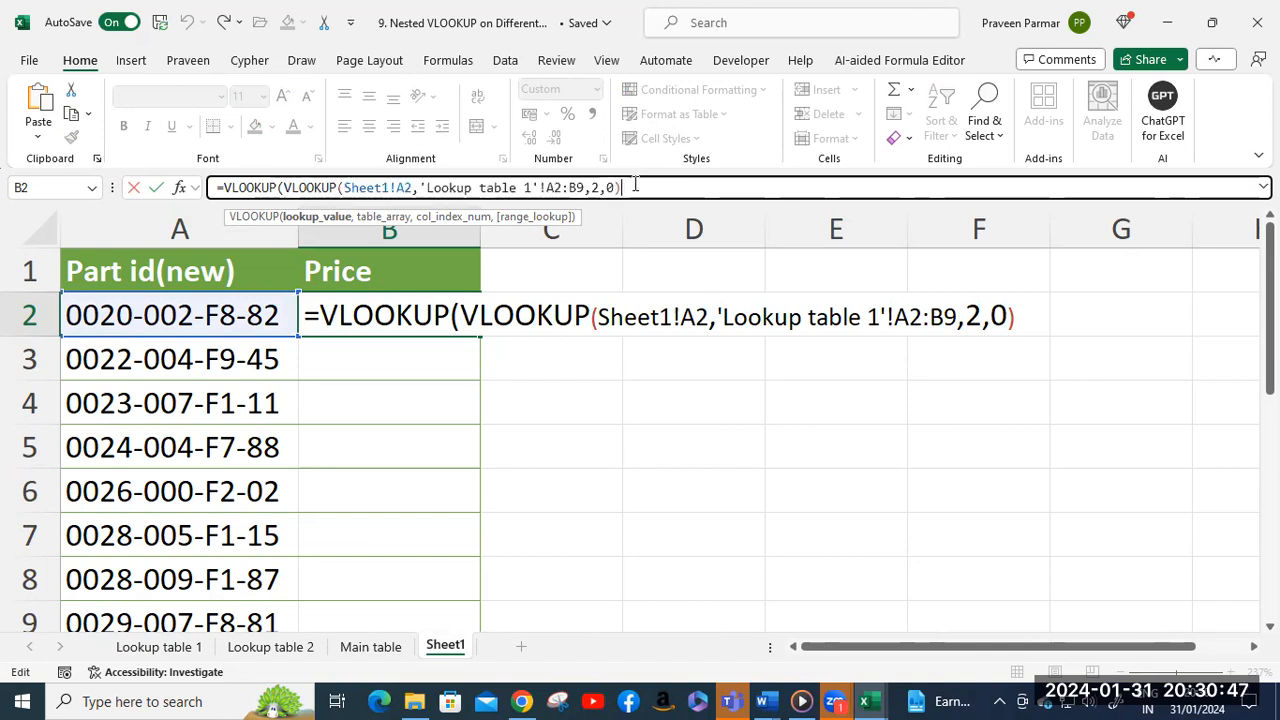
type(",")
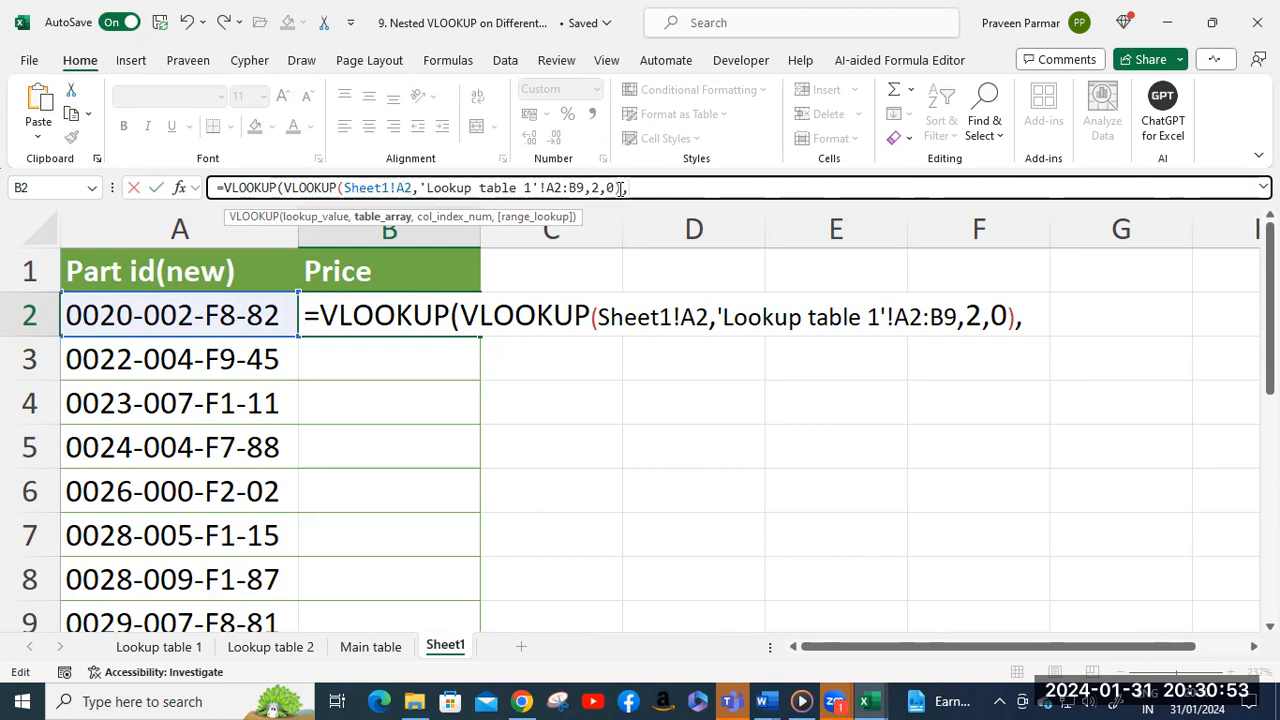
left_click(265, 649)
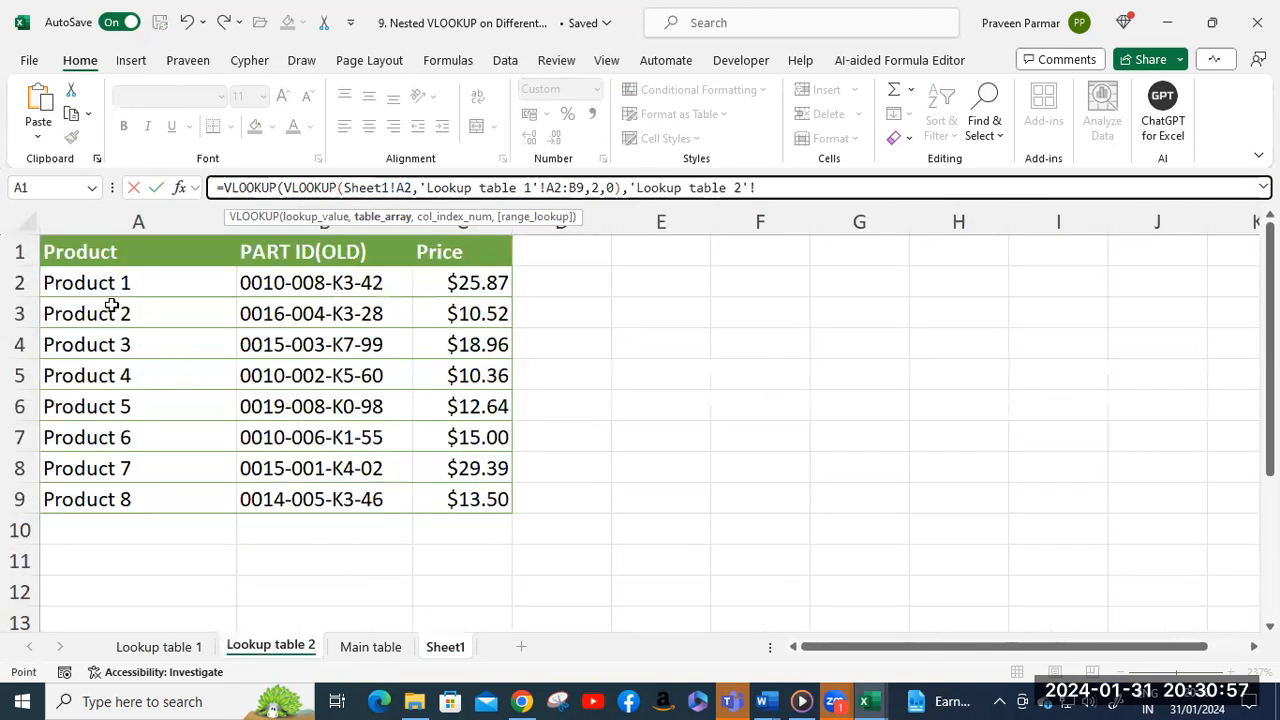
left_click(80, 283)
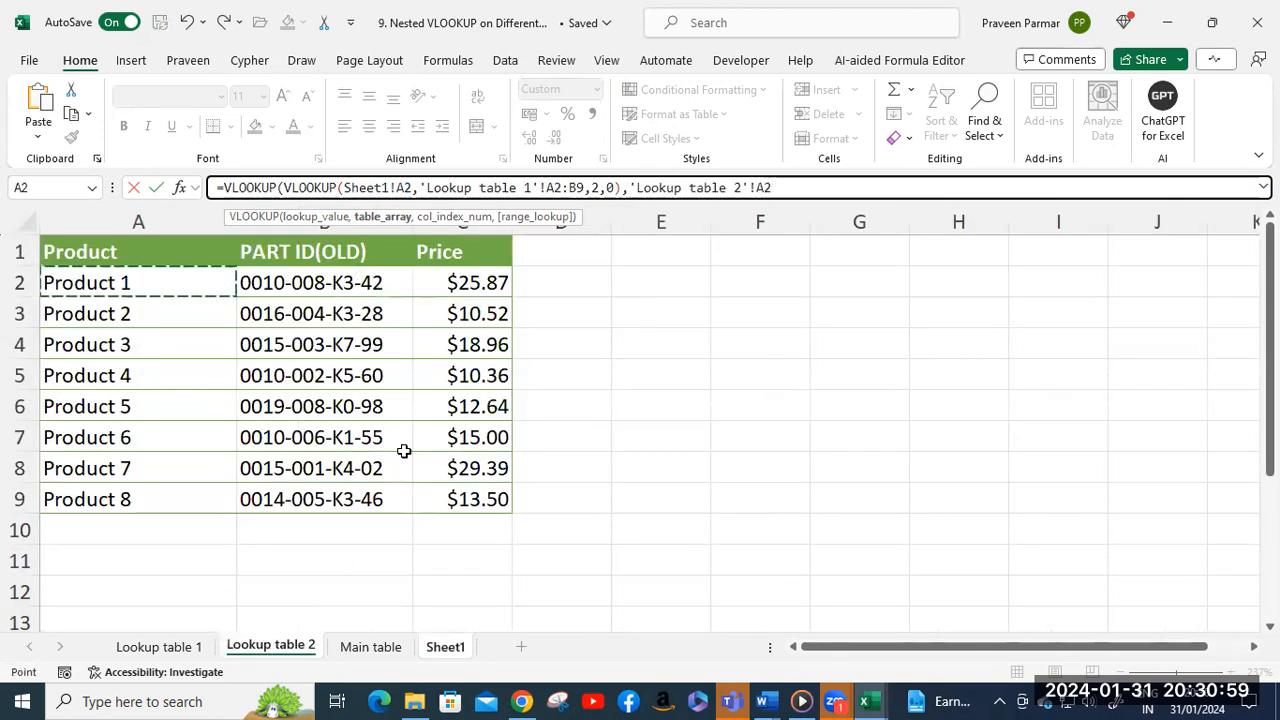
left_click_drag(481, 498, 481, 498)
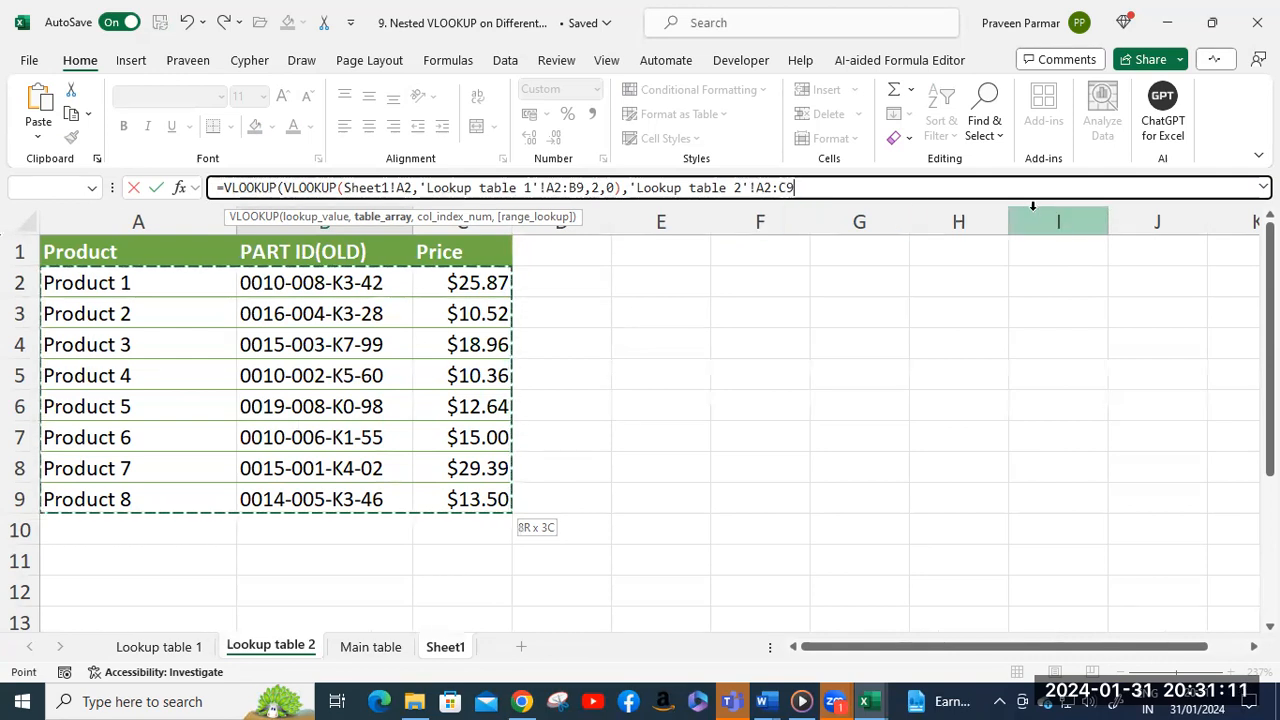
key("F4")
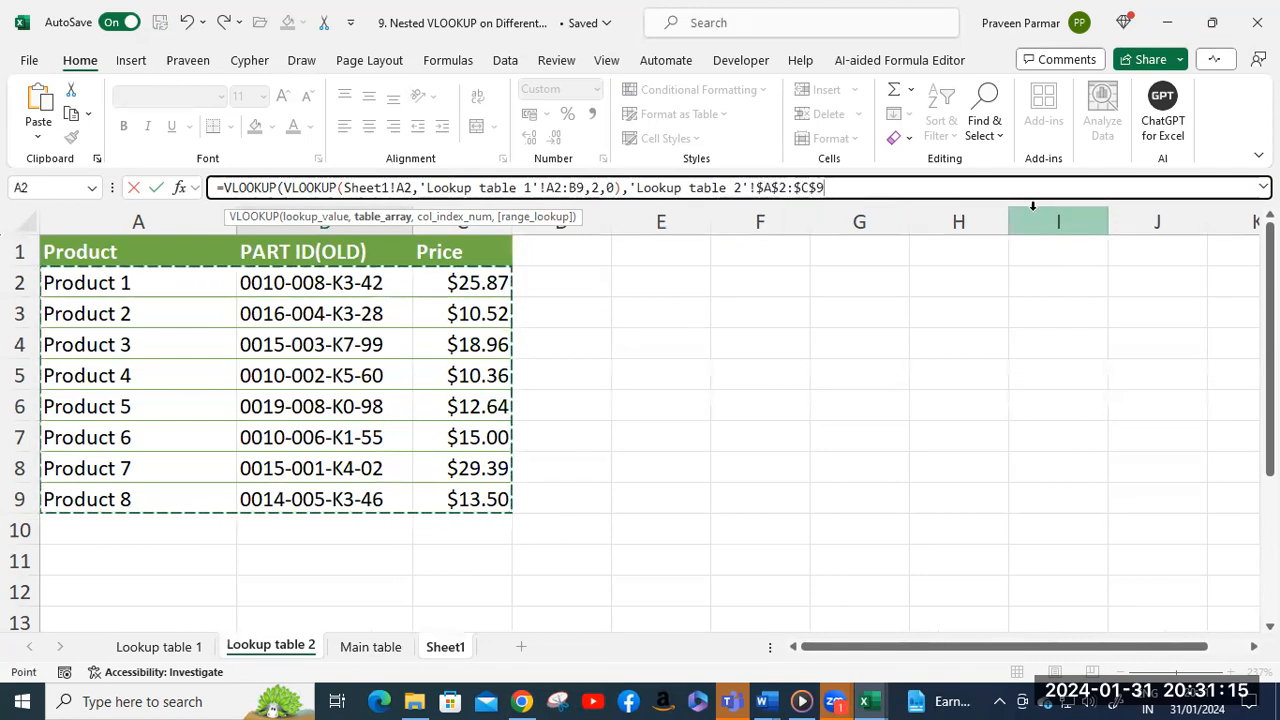
Finish the outer VLOOKUP with column index 3 and range lookup 0, and fill the formula down the Price column.
type(",3")
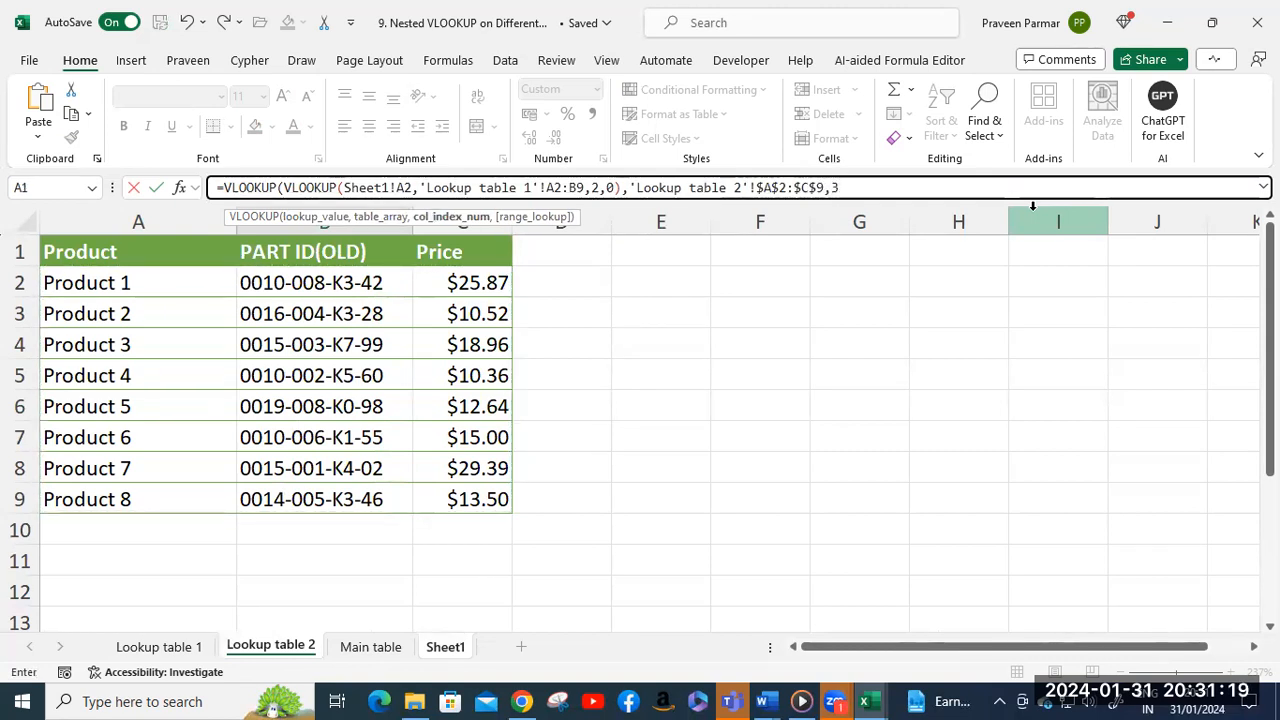
type(",0")
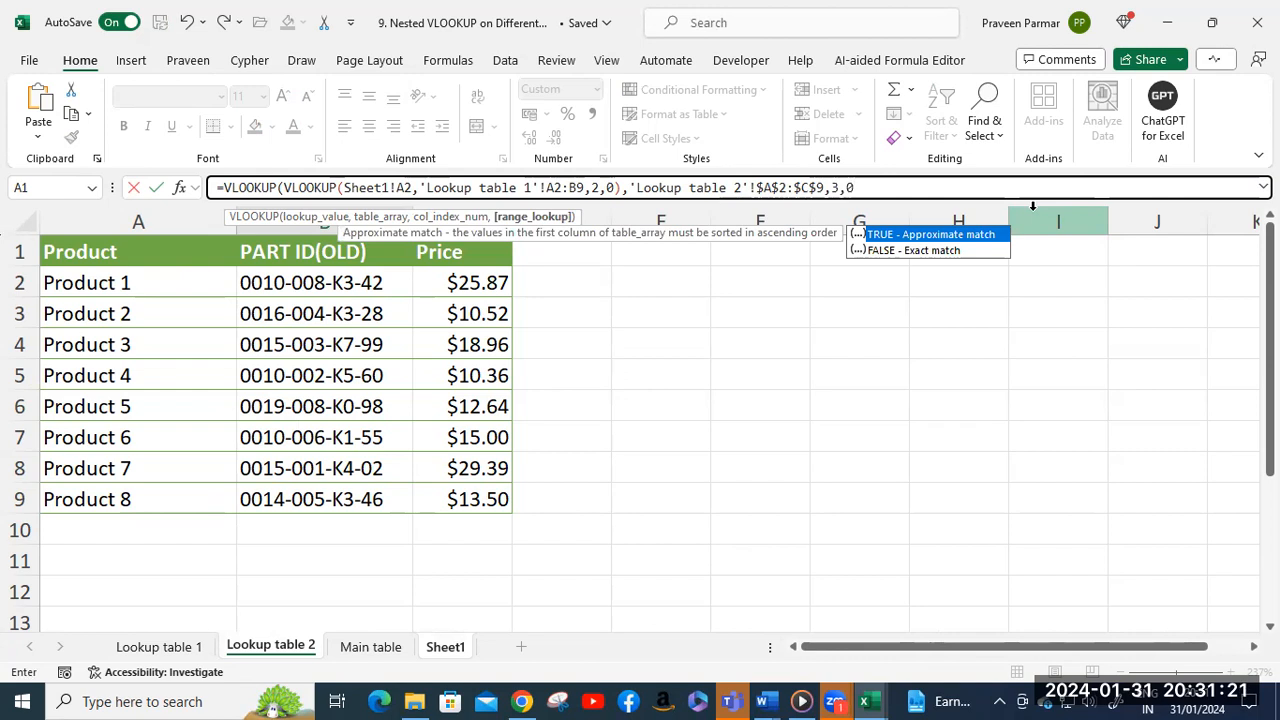
type(")")
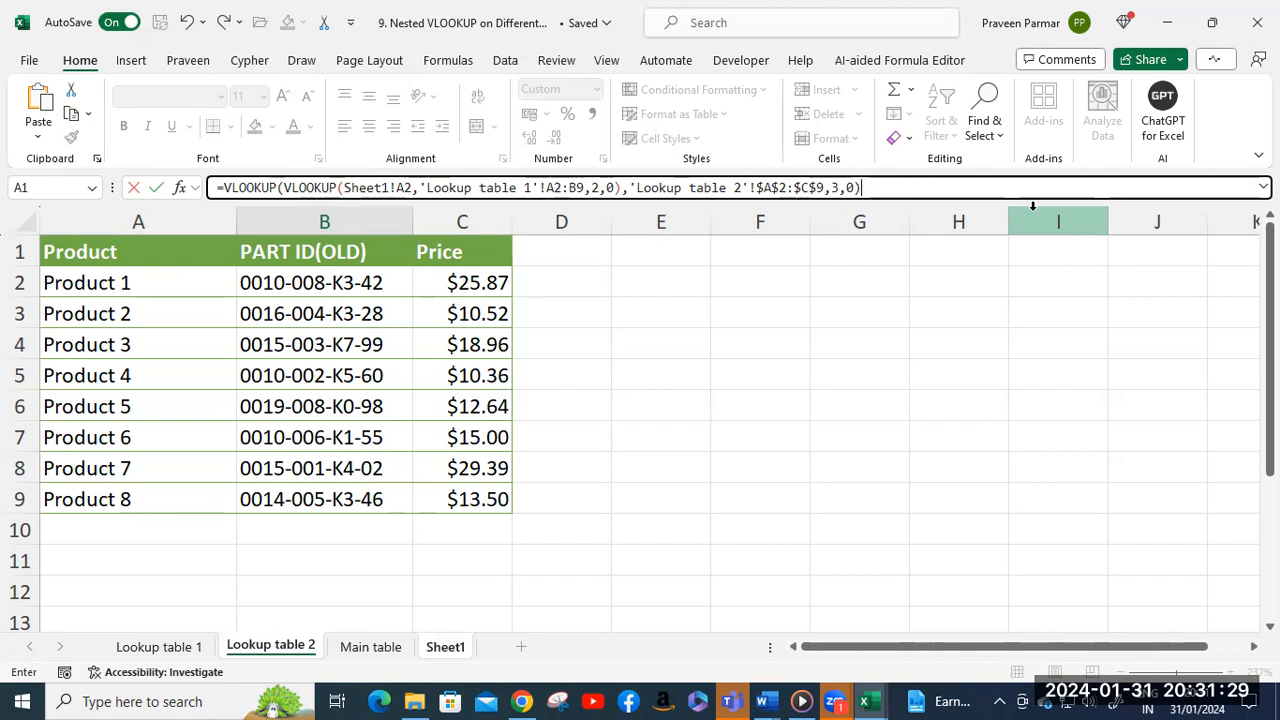
key("Return")
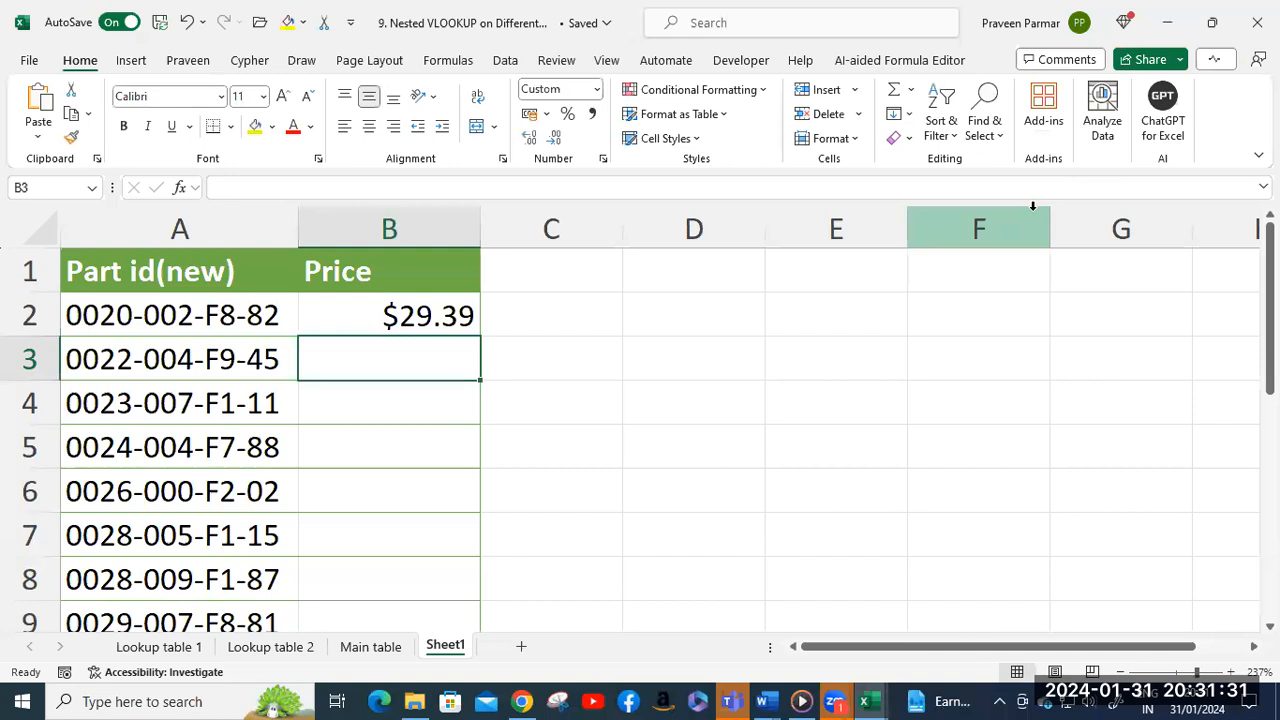
left_click(438, 316)
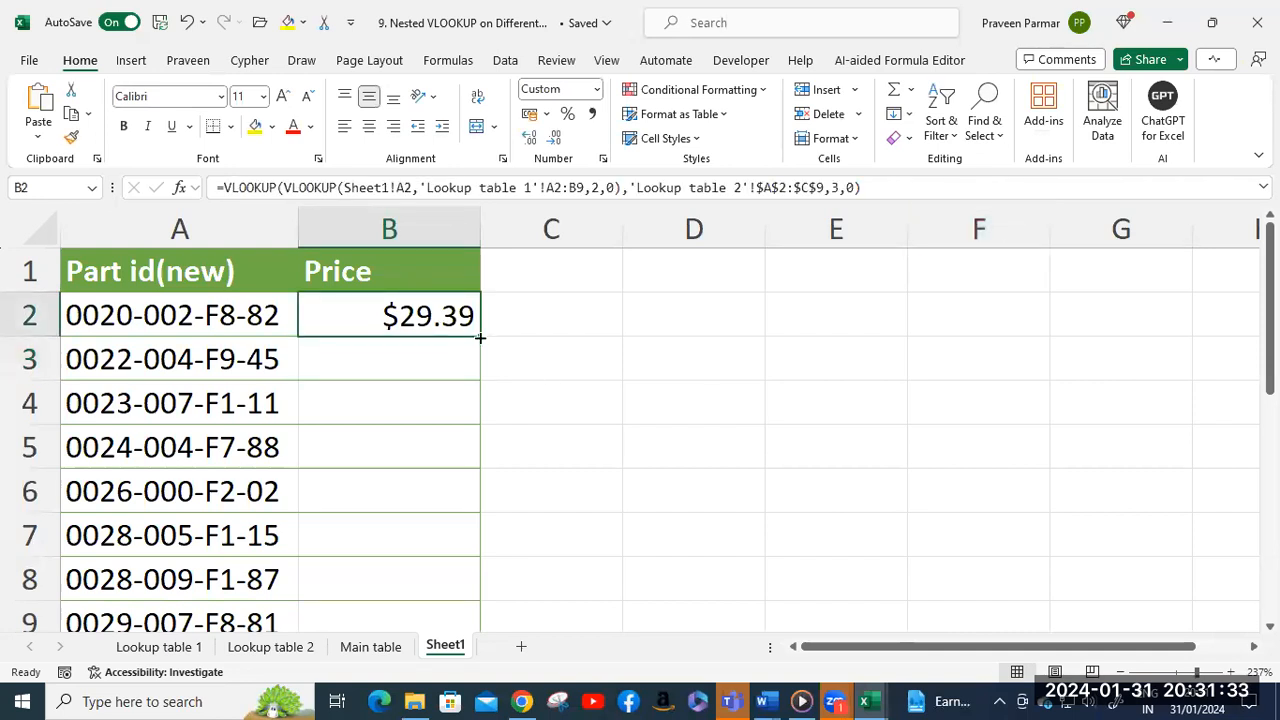
double_click(480, 338)
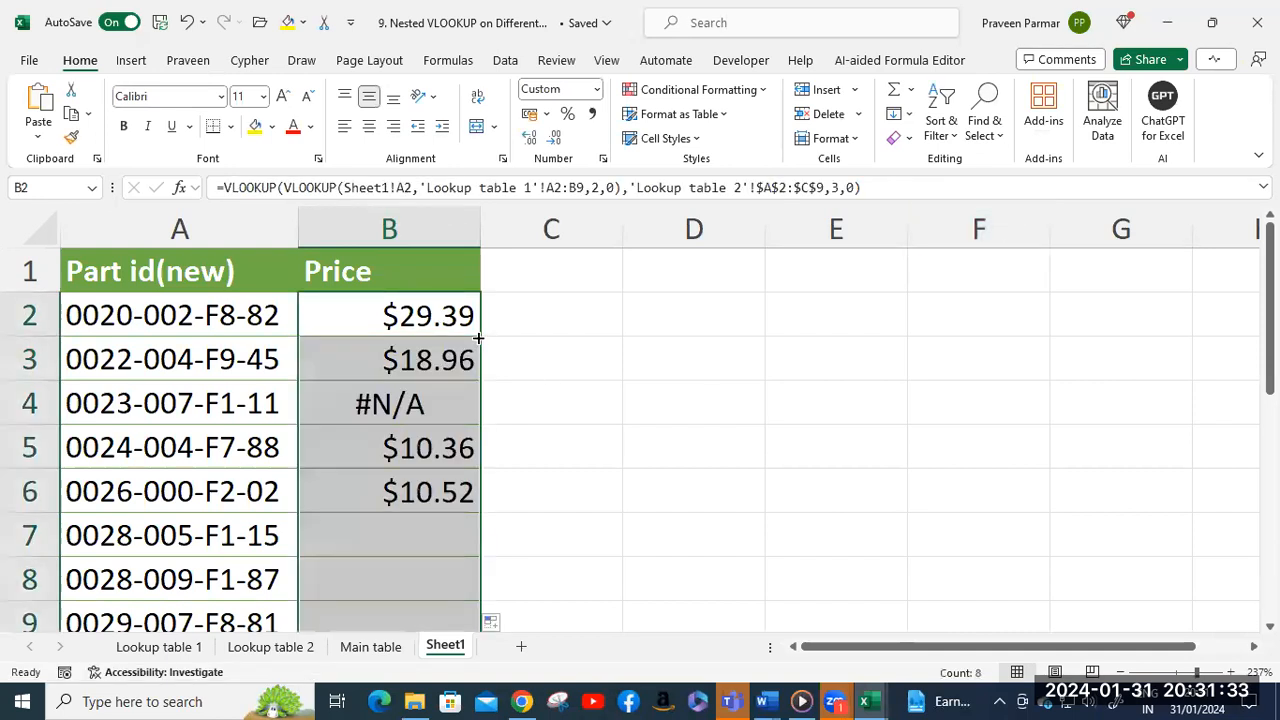
Inspect the filled Price column and the table references in cell B4's nested VLOOKUP formula.
left_click(398, 415)
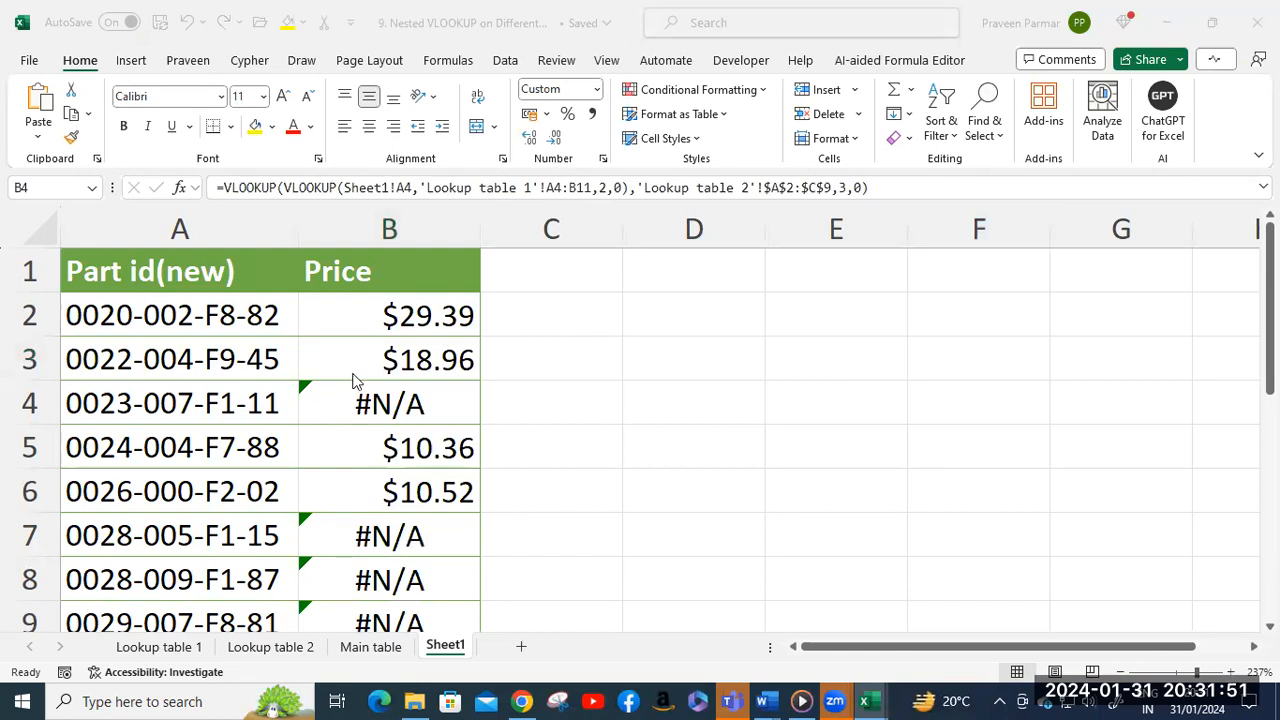
scroll(352, 380, "down", 1)
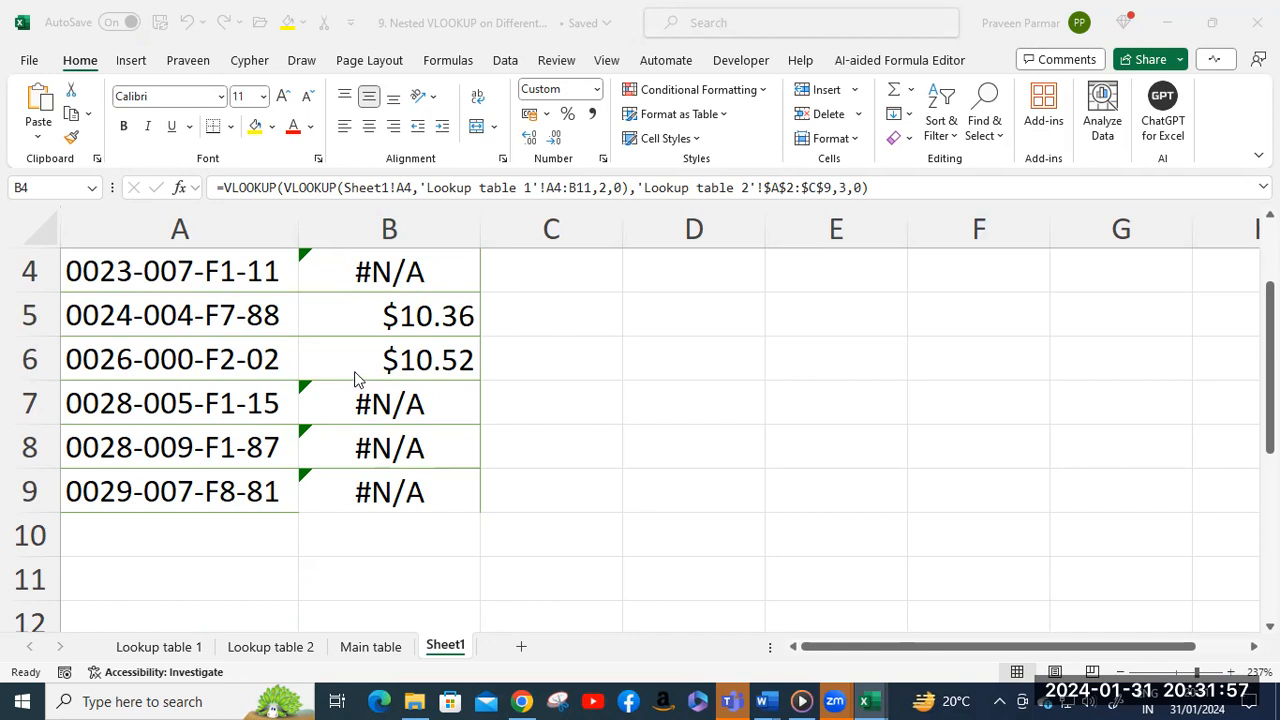
scroll(355, 378, "up", 1)
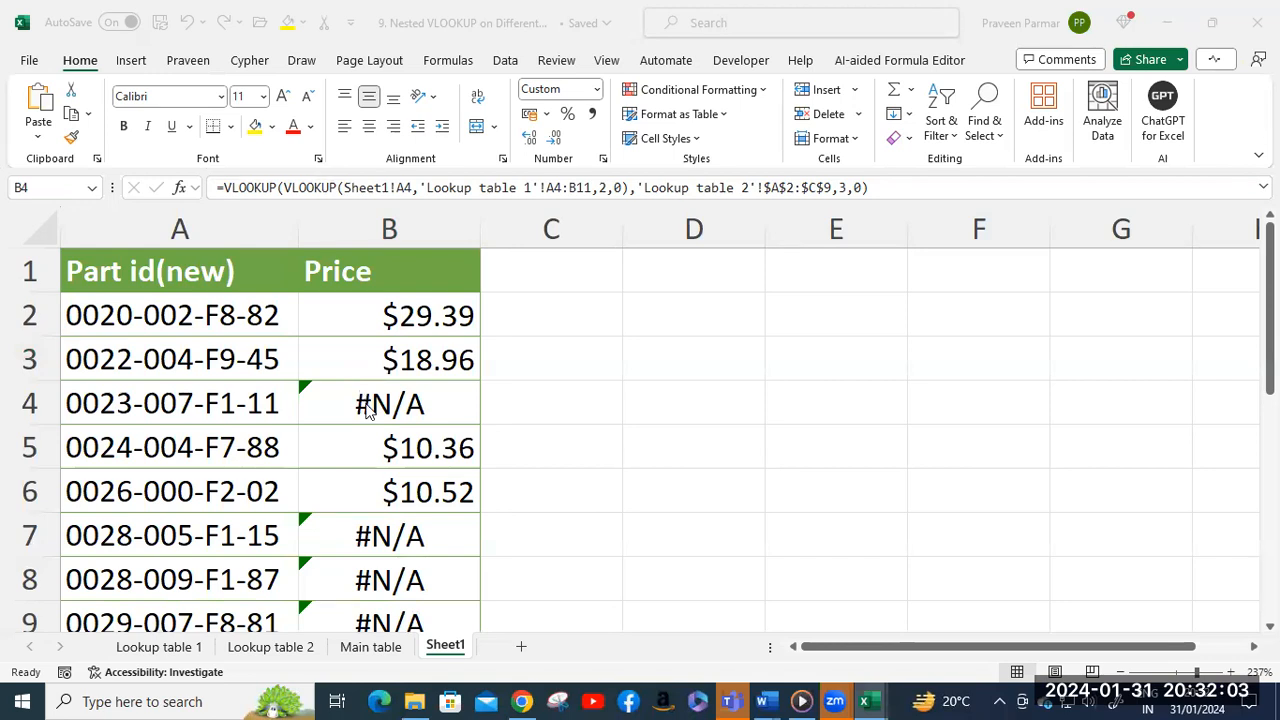
double_click(367, 410)
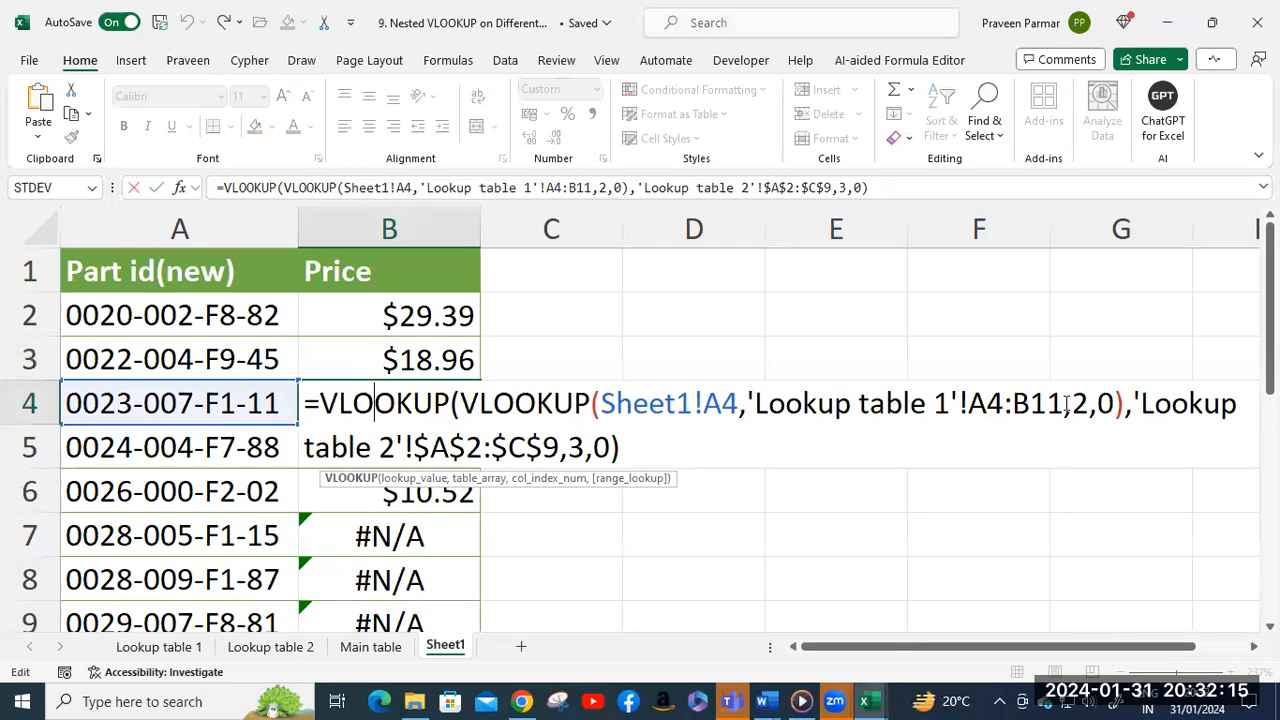
key("Return")
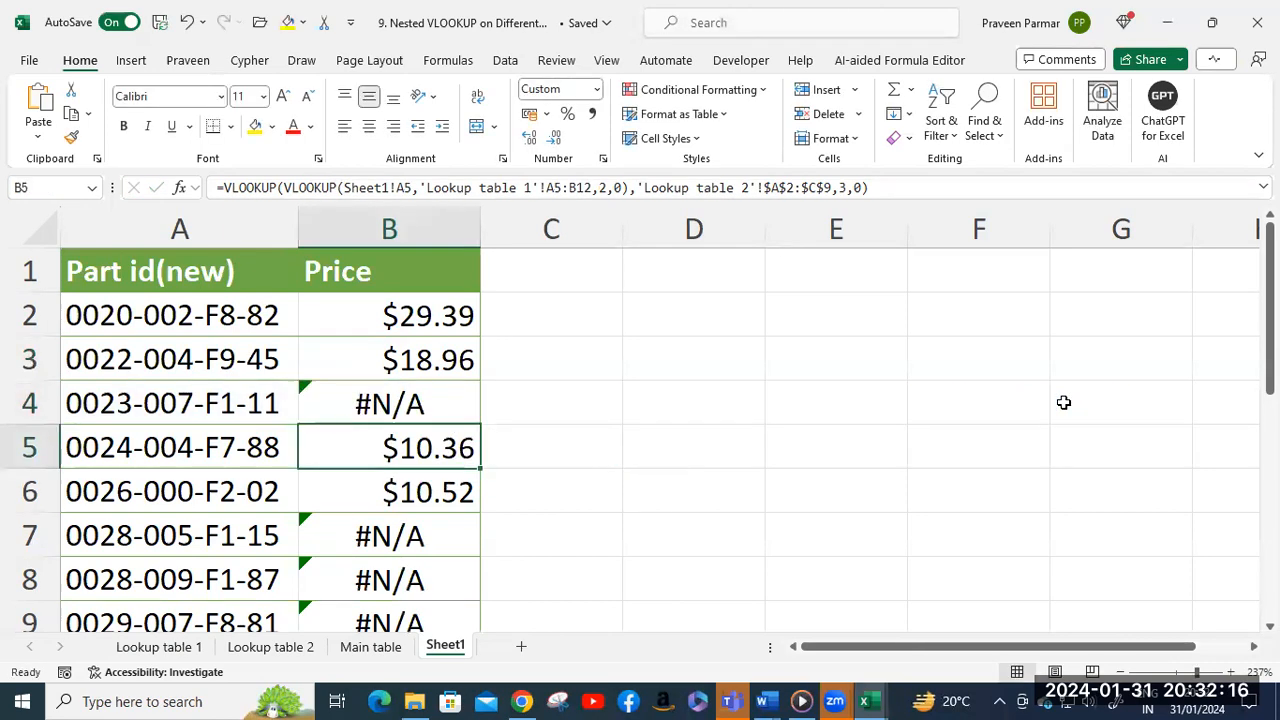
In cell B2, make the inner VLOOKUP's table array absolute as 'Lookup table 1'!$A$2:$B$9 and commit the formula.
double_click(400, 318)
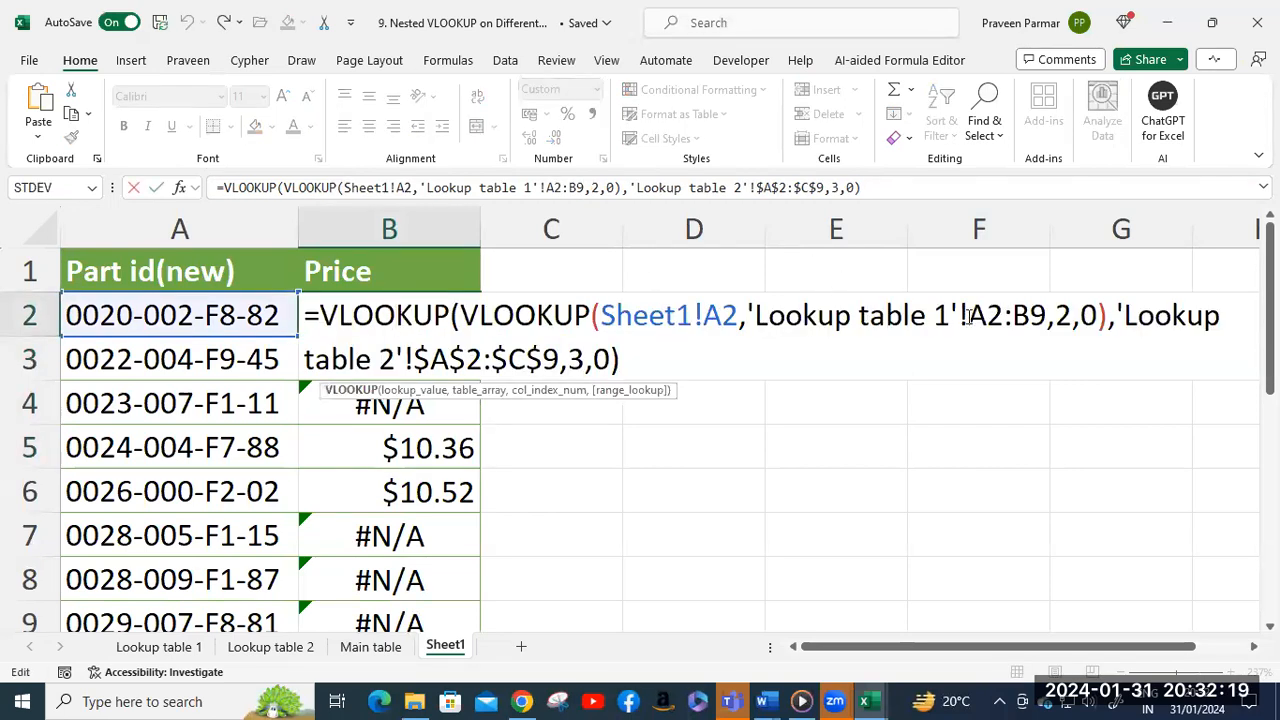
left_click_drag(1043, 316, 966, 320)
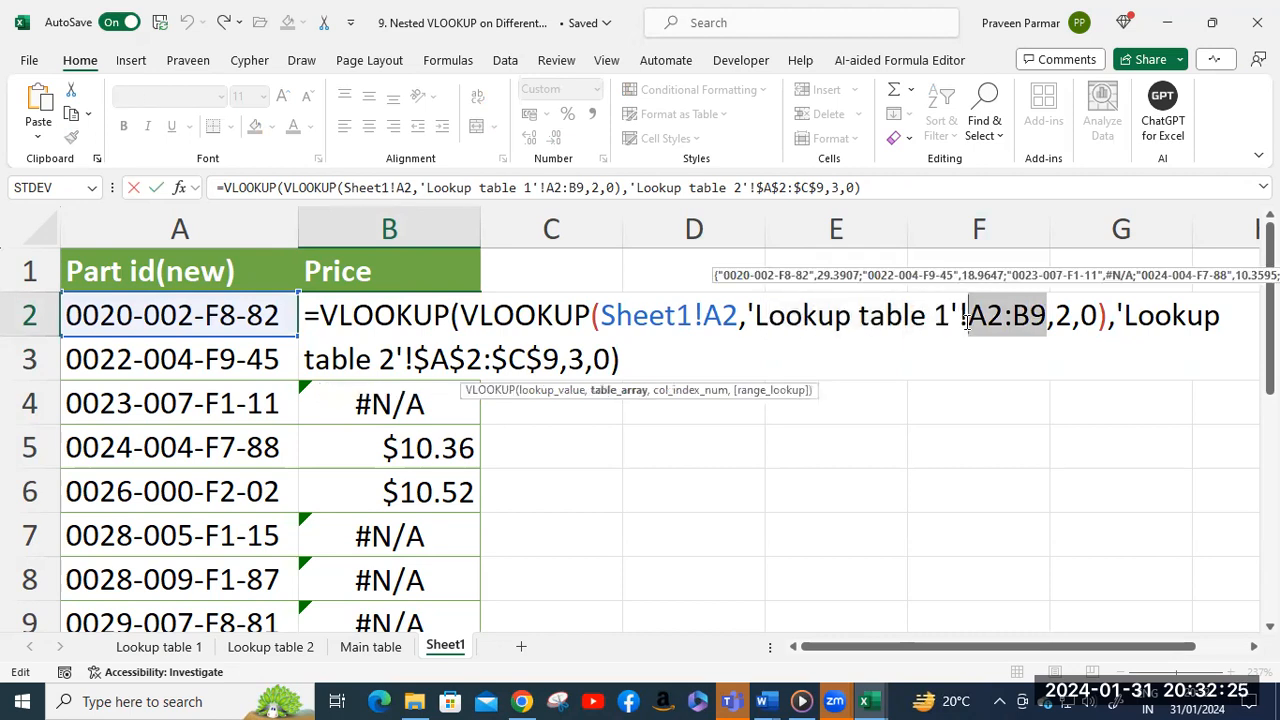
left_click(755, 315, "shift")
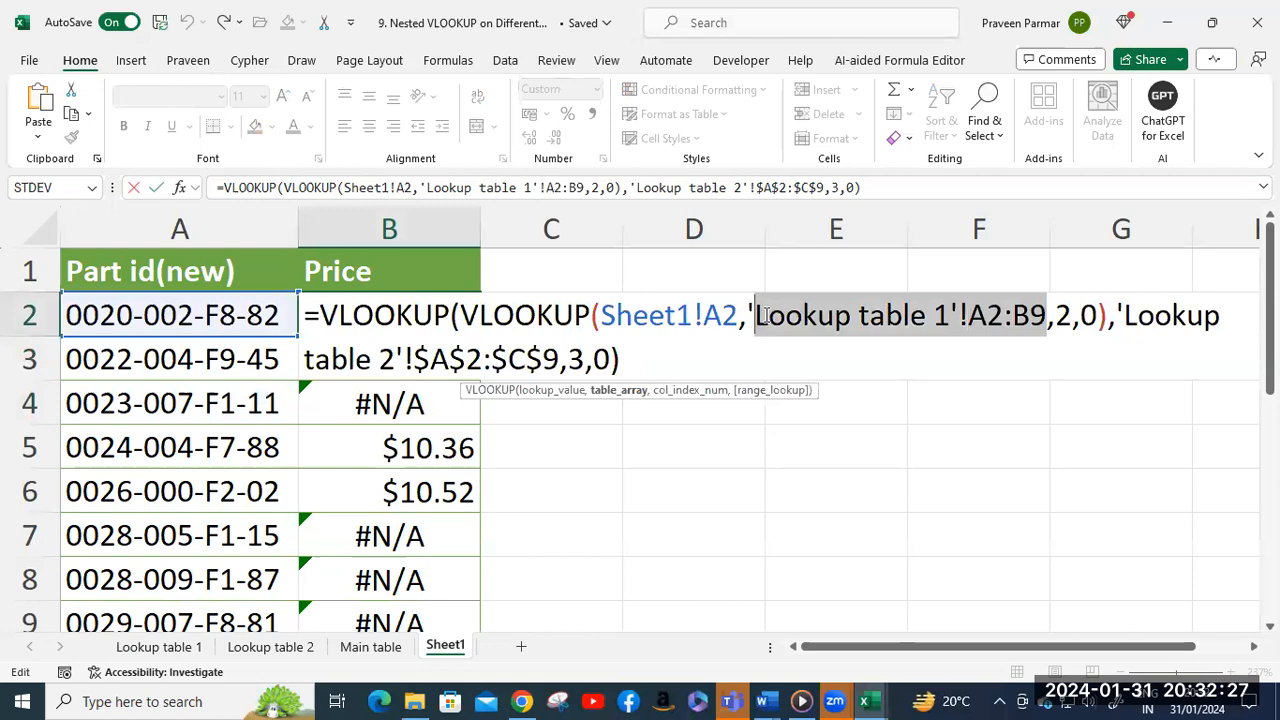
key("F4")
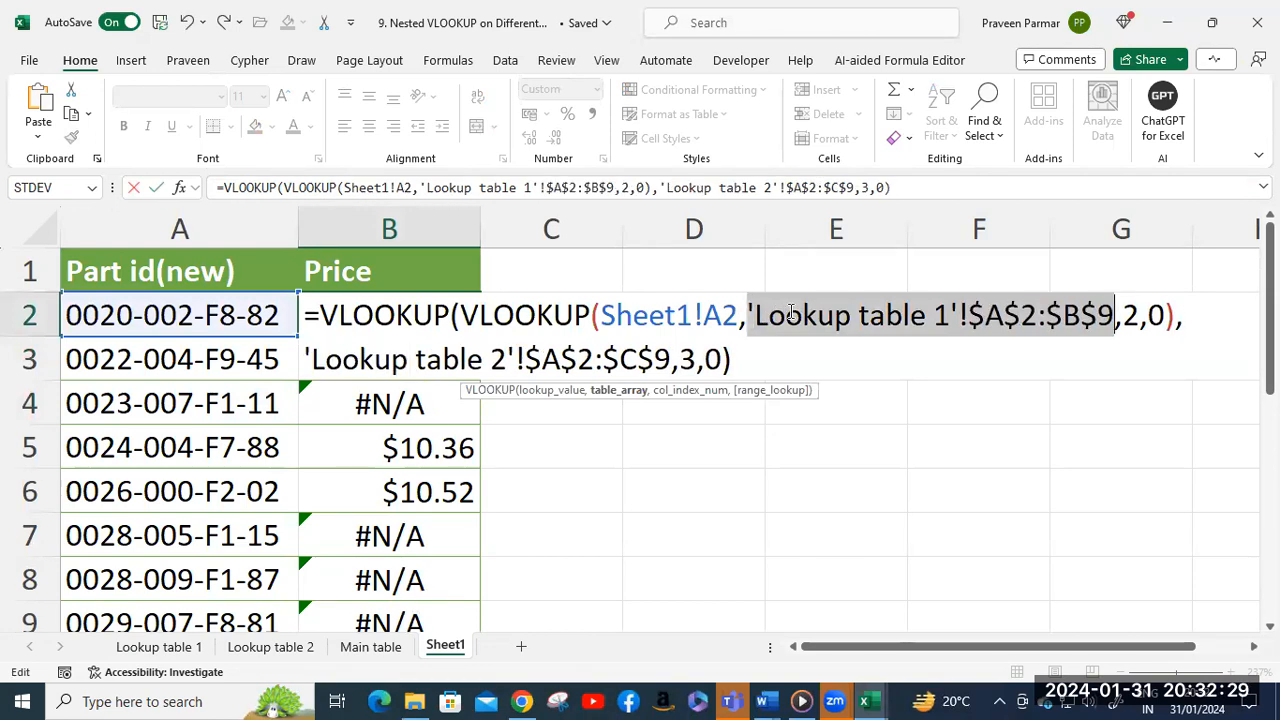
left_click(944, 330)
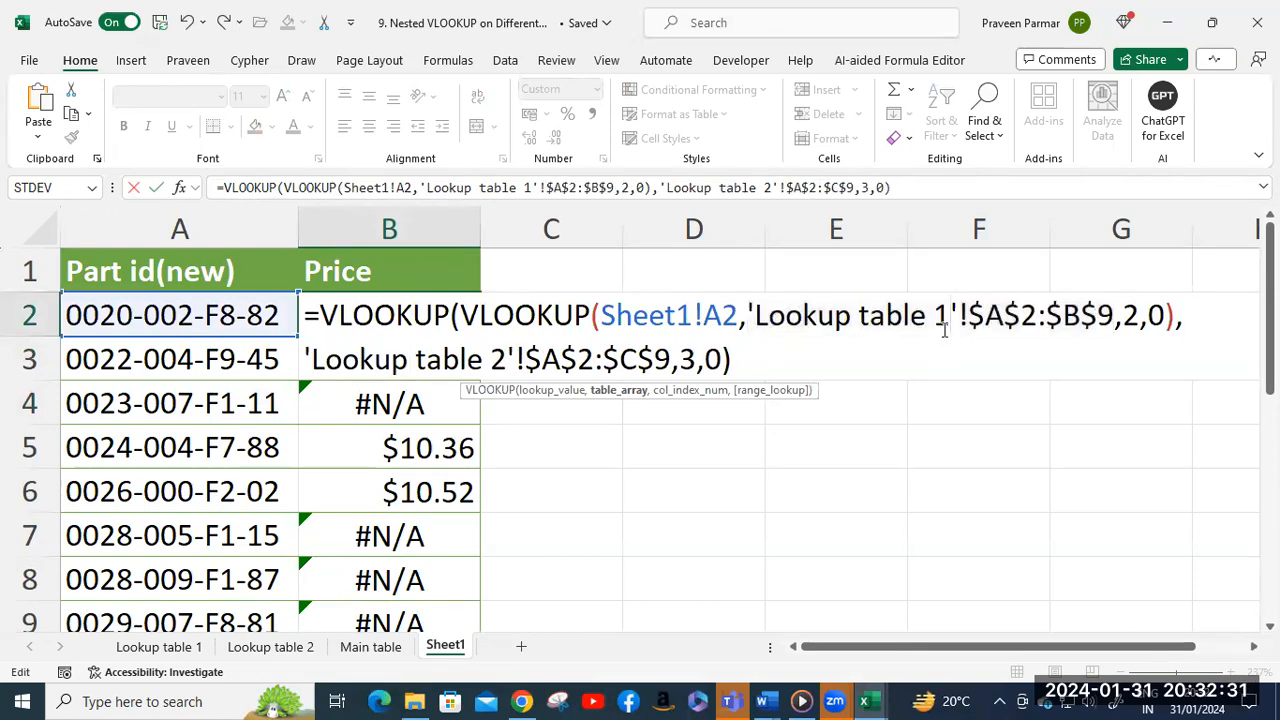
left_click(755, 362)
key("Return")
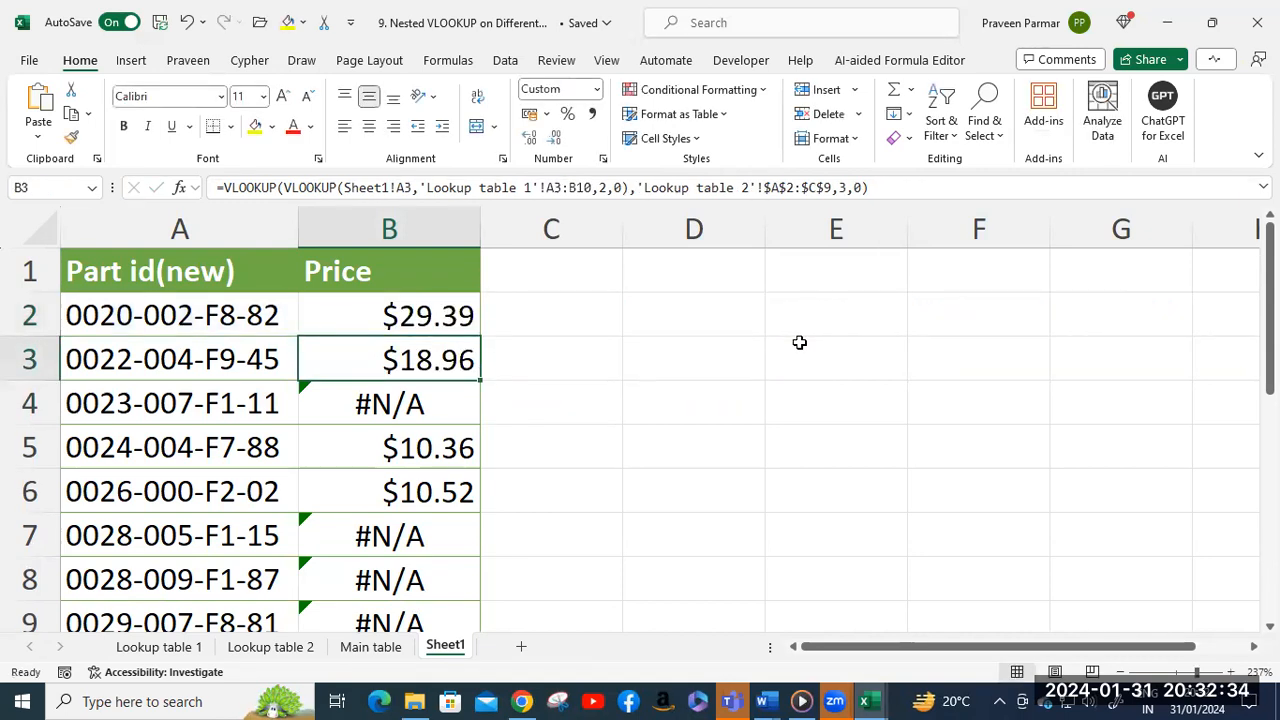
Fill the corrected nested VLOOKUP from B2 down the Price column to row 9.
left_click(424, 320)
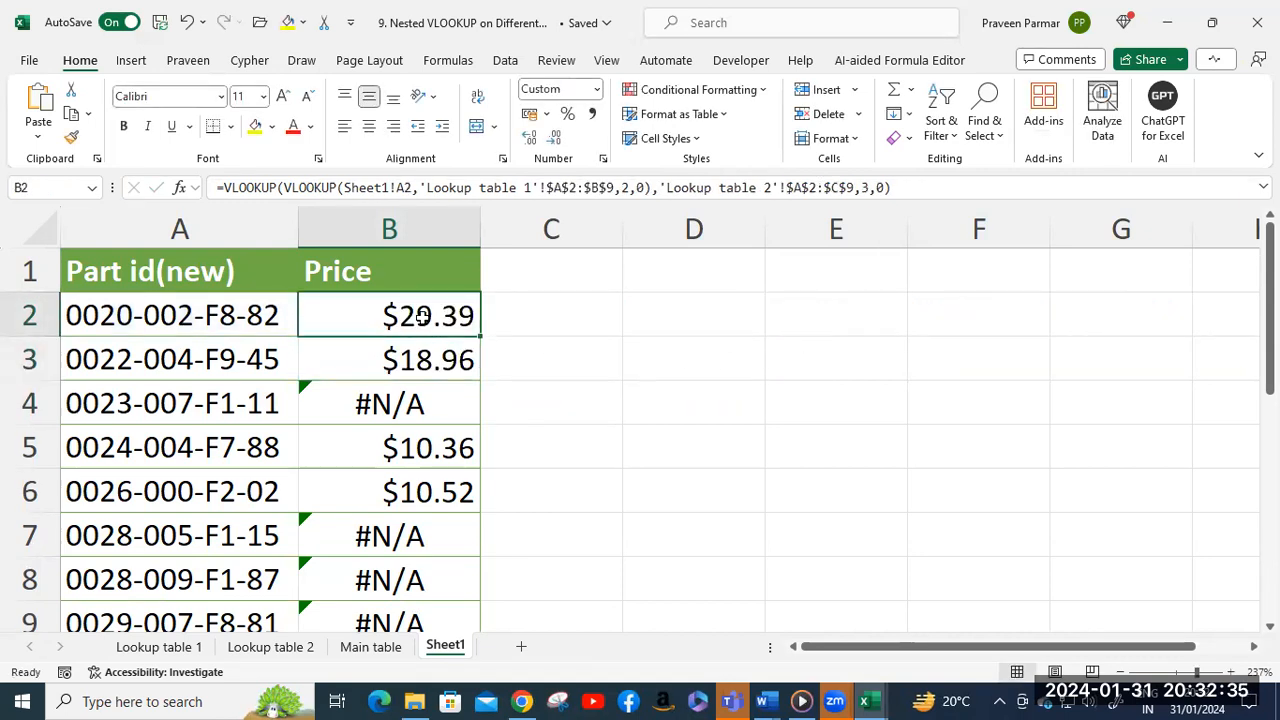
double_click(481, 337)
scroll(481, 337, "down", 2)
scroll(482, 340, "up", 1)
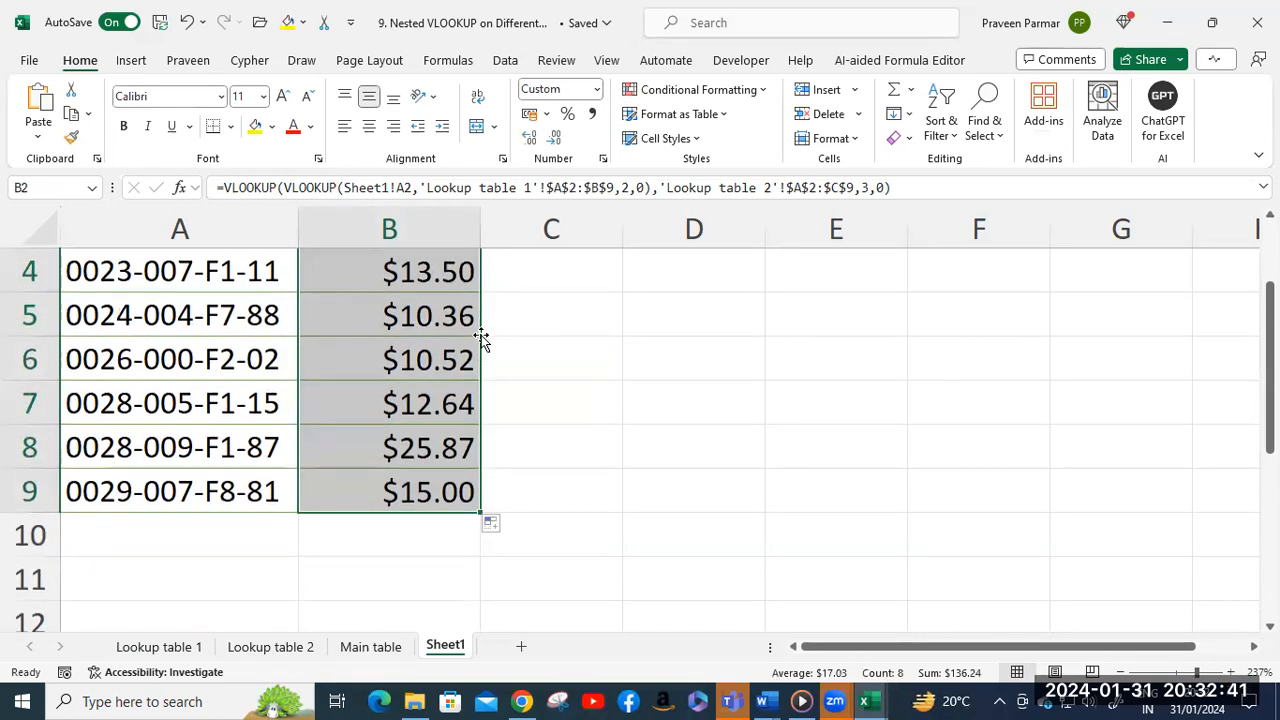
scroll(481, 337, "up", 1)
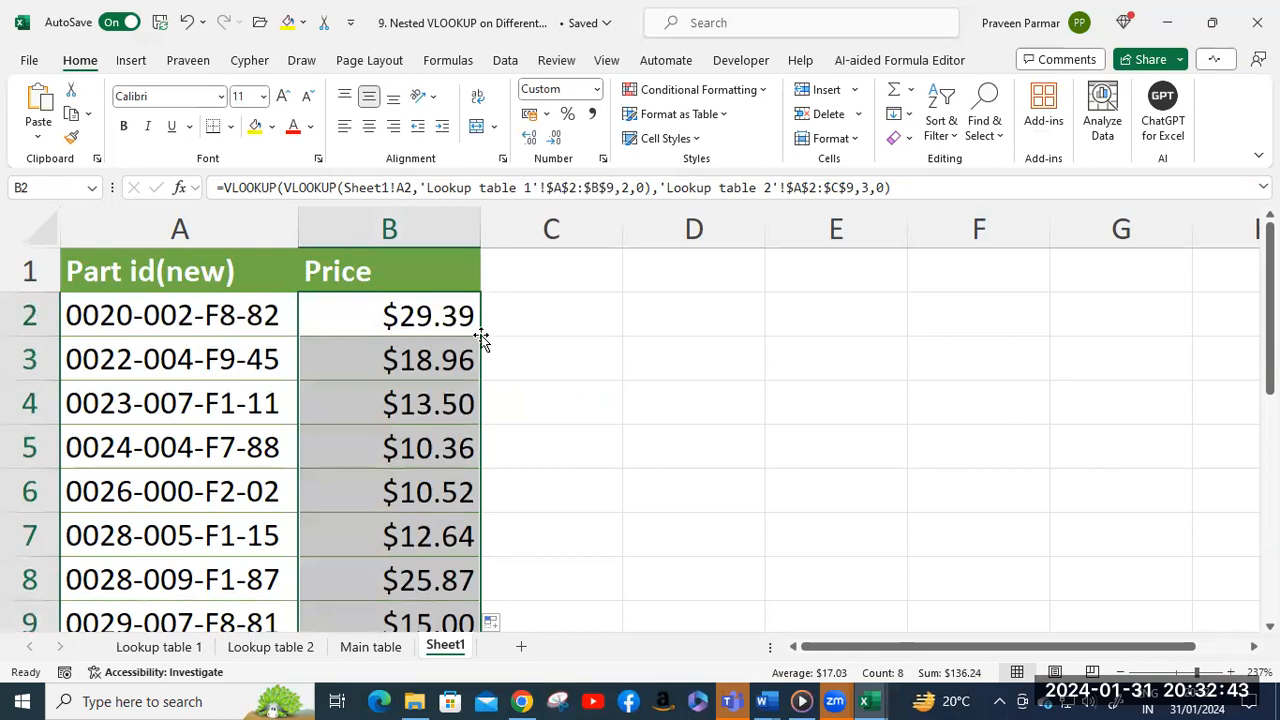
scroll(481, 337, "down", 1)
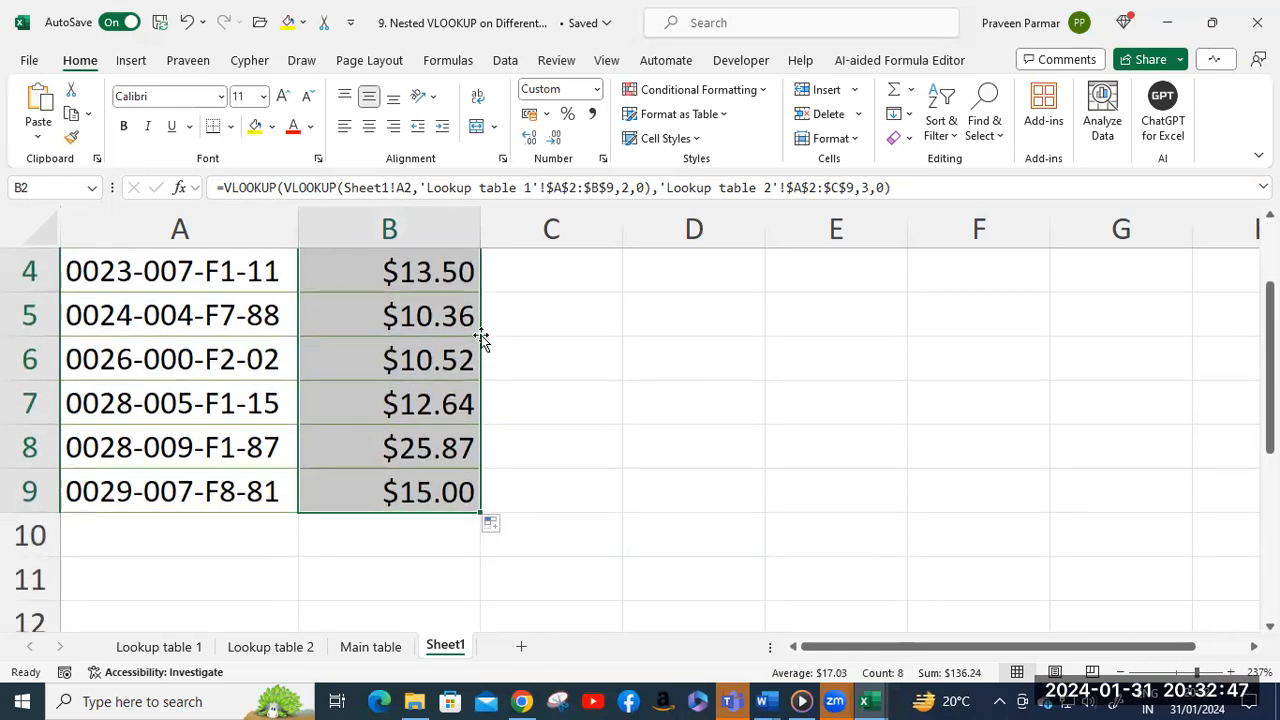
Compare the Price column in Sheet1 with the Price column in the Main table sheet.
left_click(370, 646)
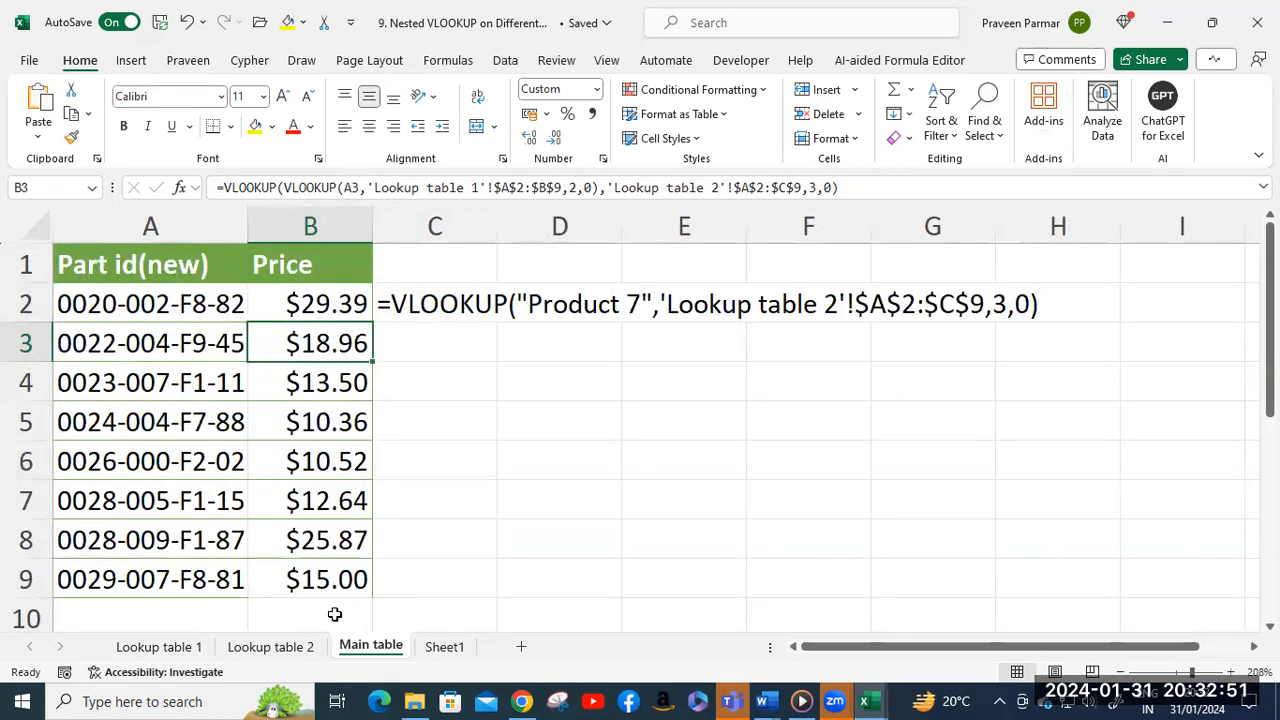
left_click(445, 647)
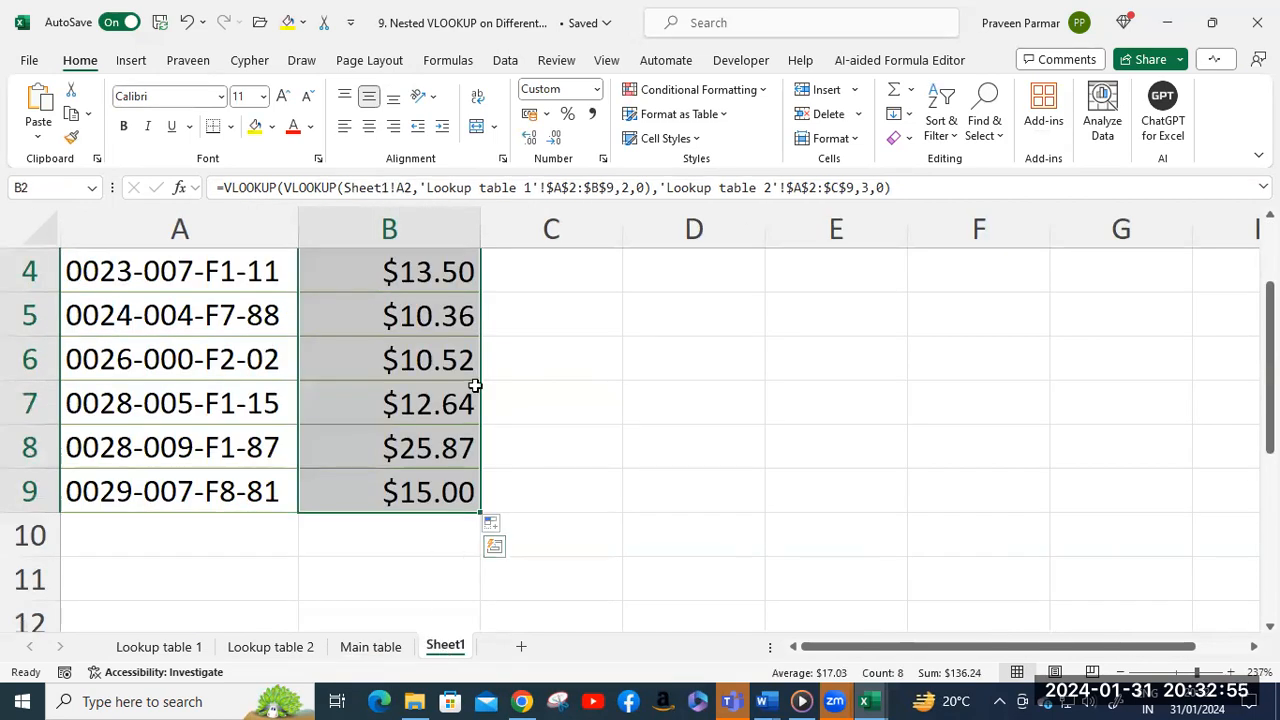
scroll(475, 385, "up", 1)
left_click(424, 322)
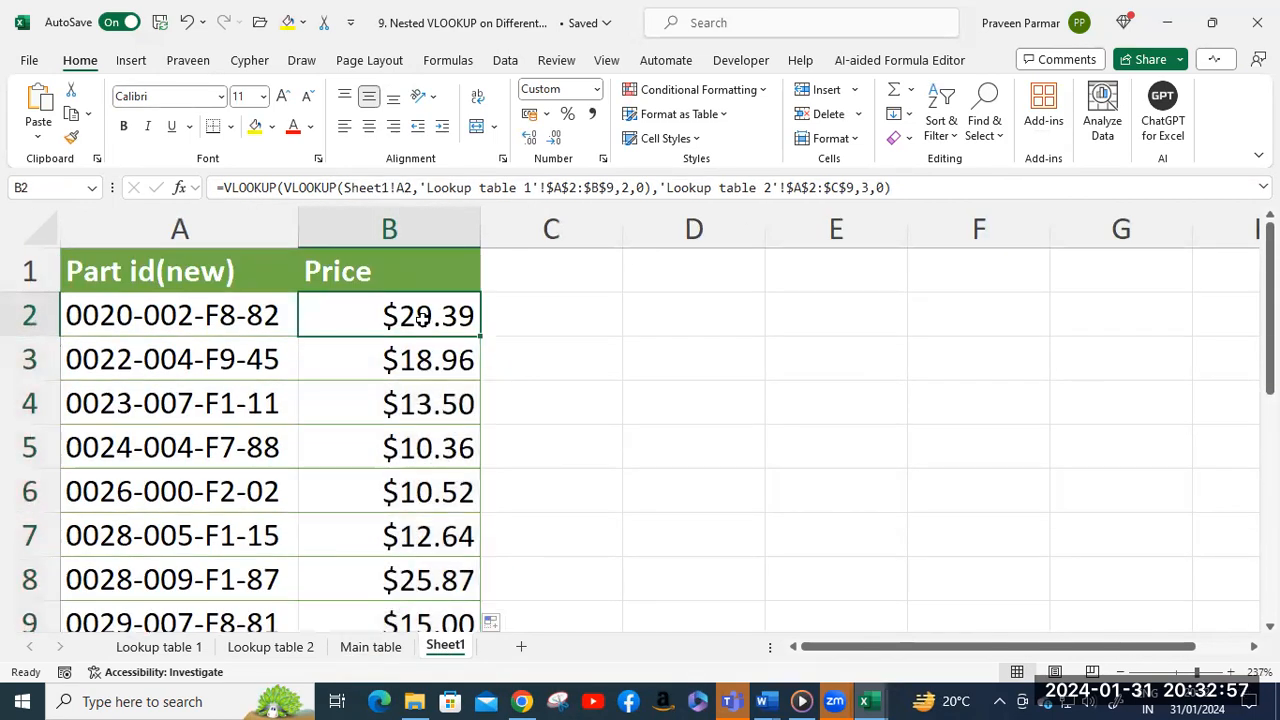
scroll(410, 490, "down", 2)
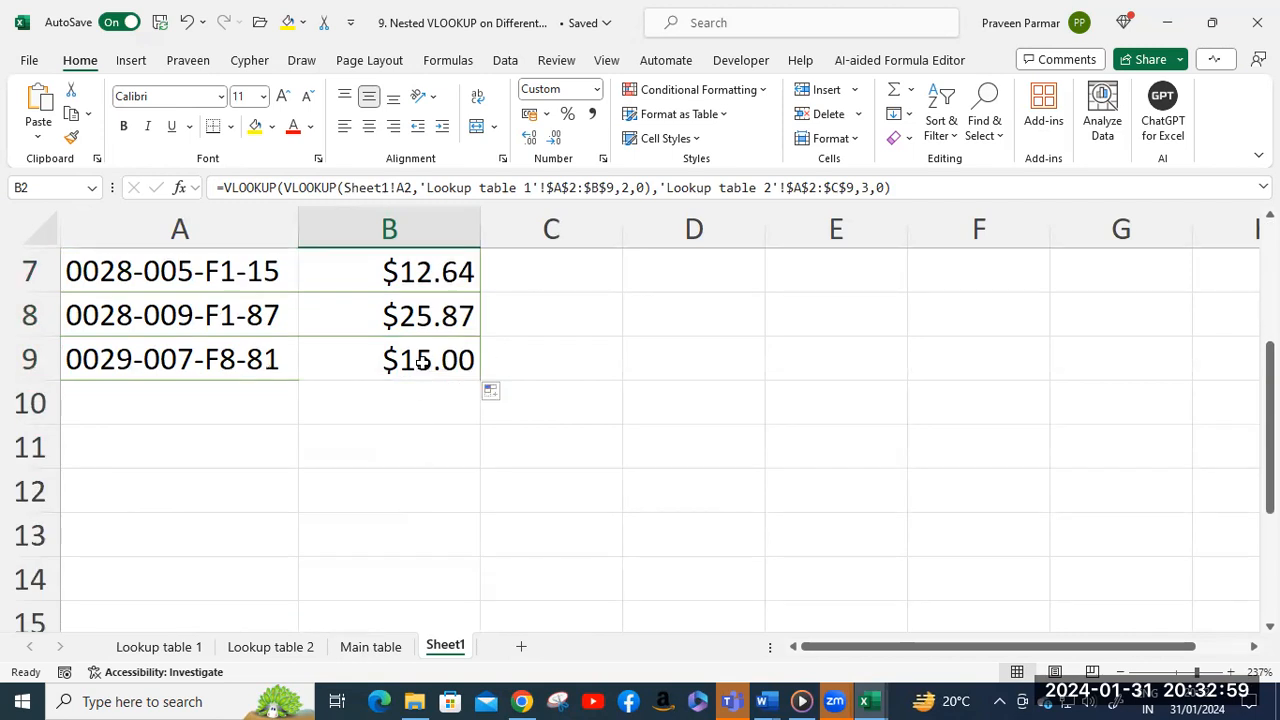
In the Main table sheet, replace B2's hard-coded "Product 7" lookup by filling the nested VLOOKUP from B3 up into B2.
left_click(372, 646)
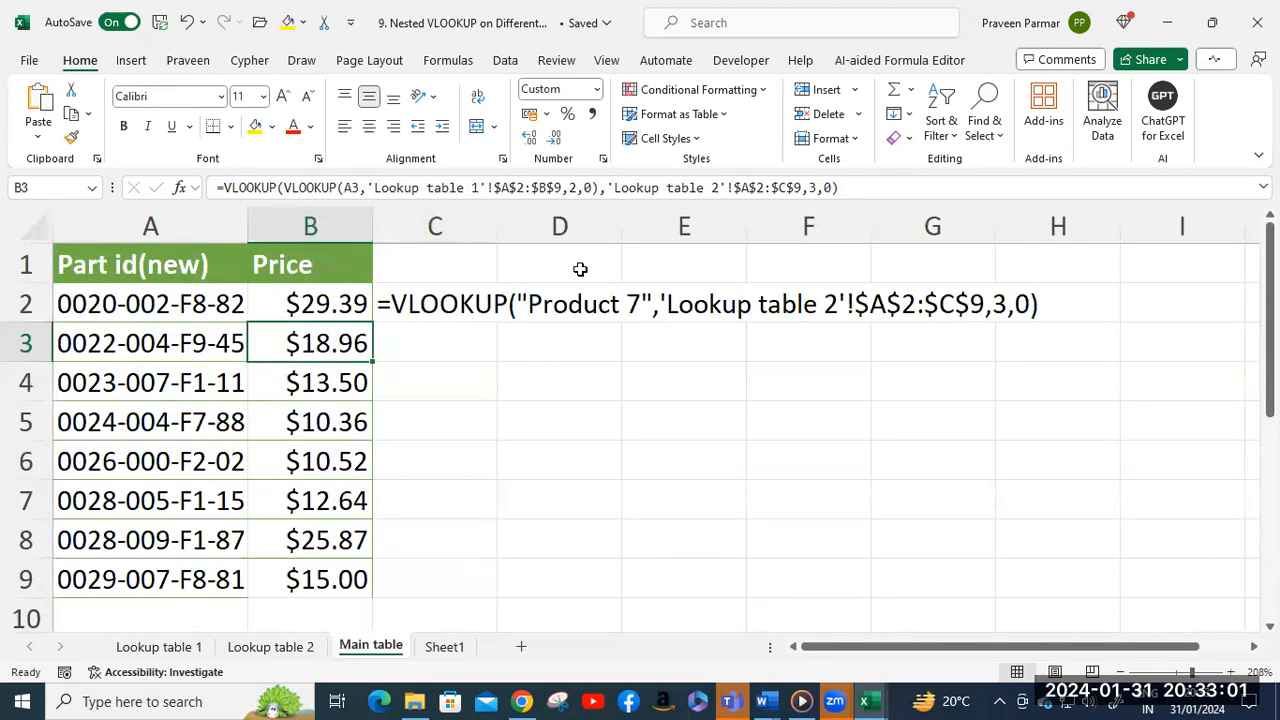
double_click(338, 305)
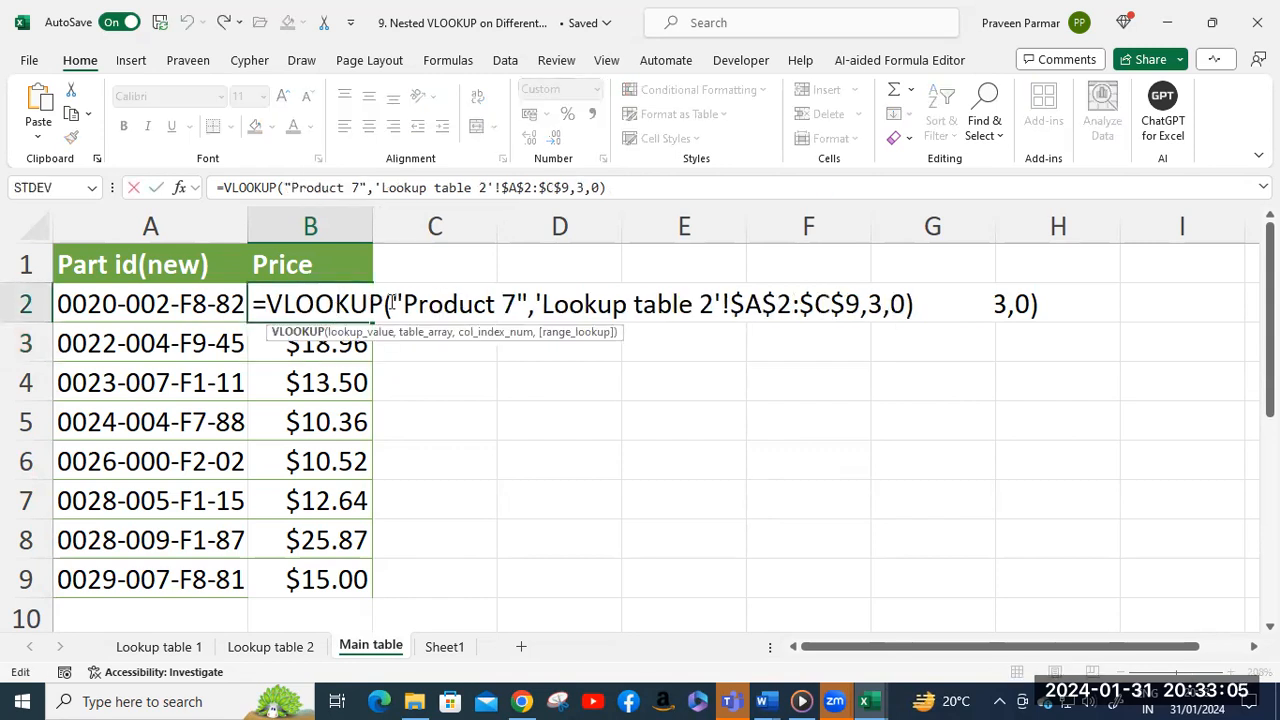
left_click_drag(397, 303, 527, 303)
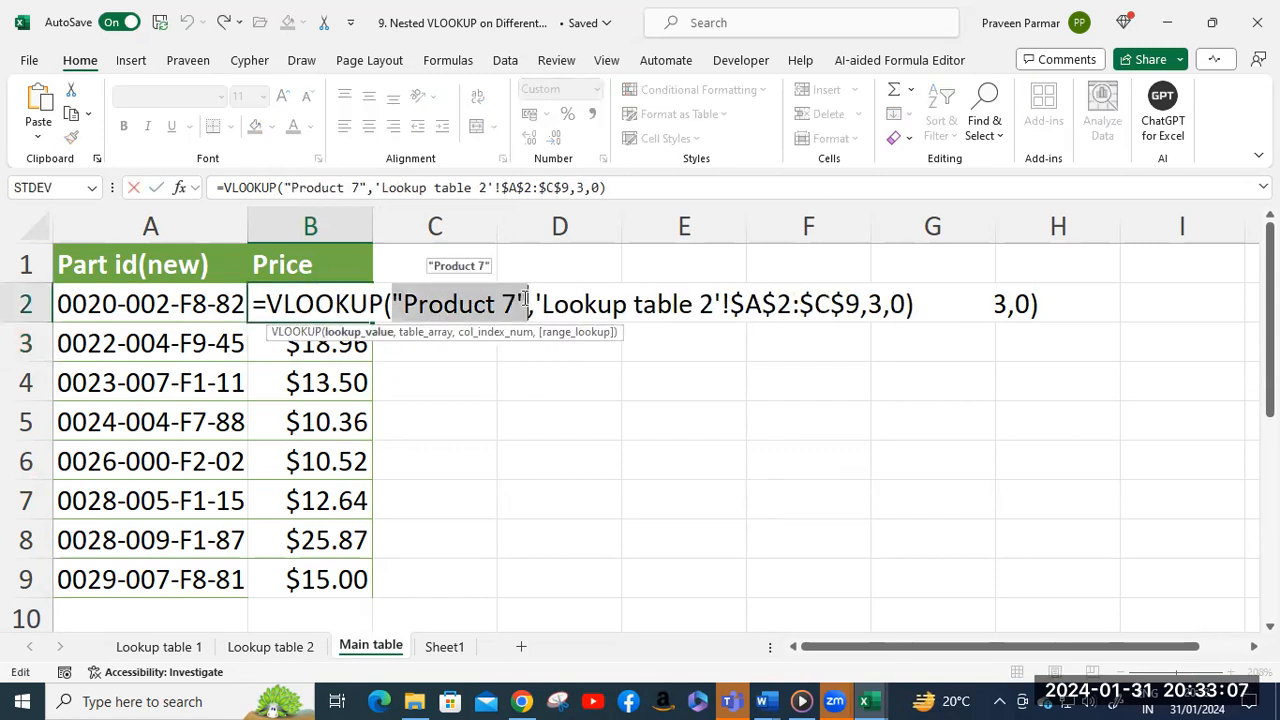
left_click(524, 297)
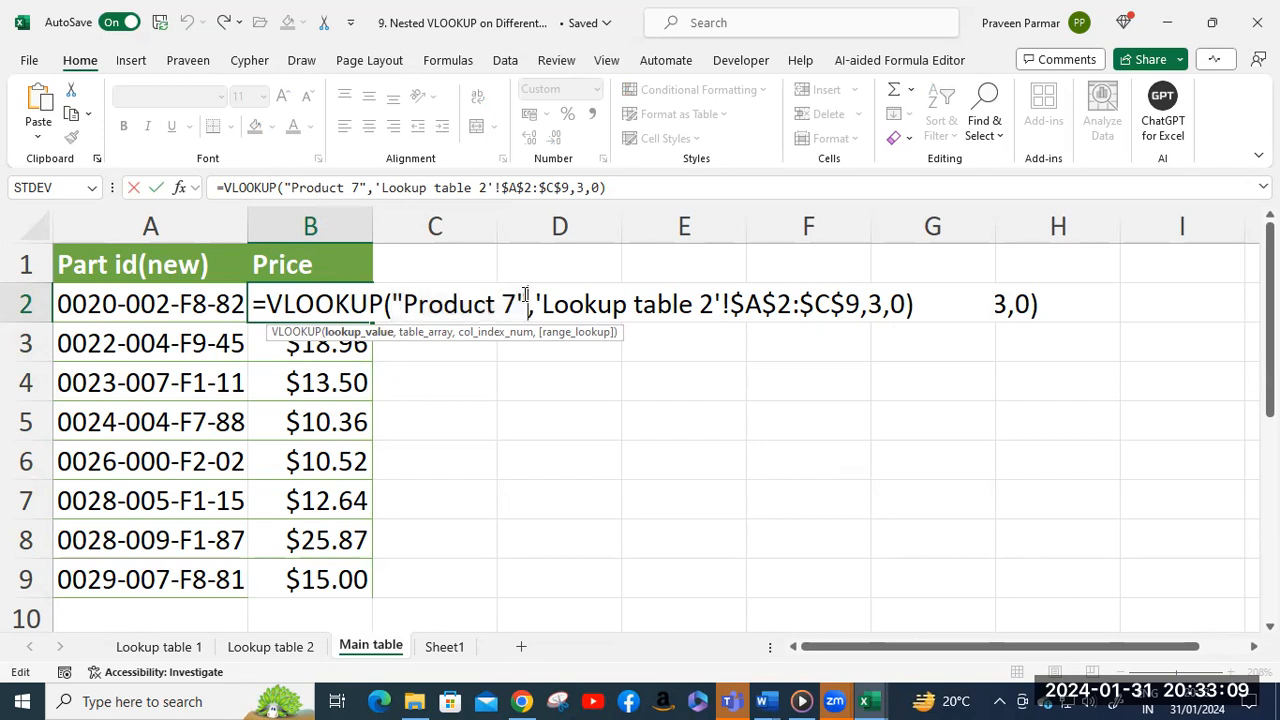
key("Return")
left_click_drag(372, 356, 373, 297)
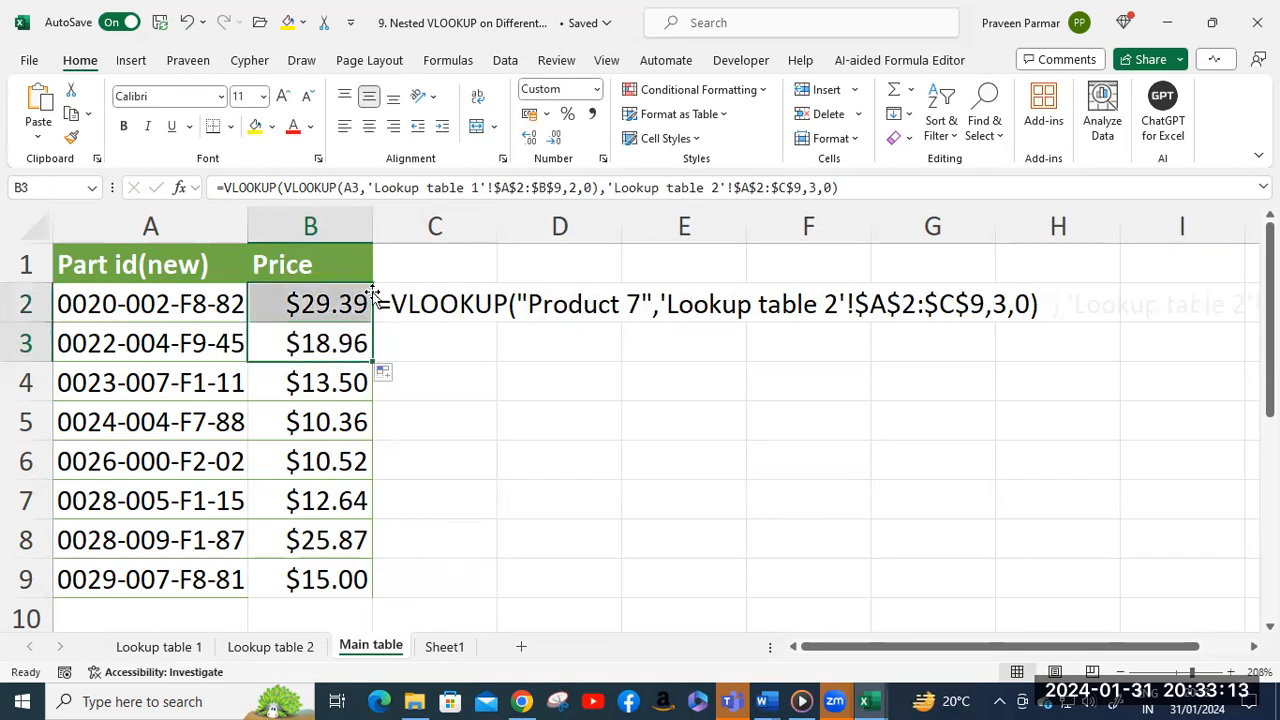
Review the restored nested VLOOKUP in B2 of the Main table sheet and the Price column below it.
left_click(543, 349)
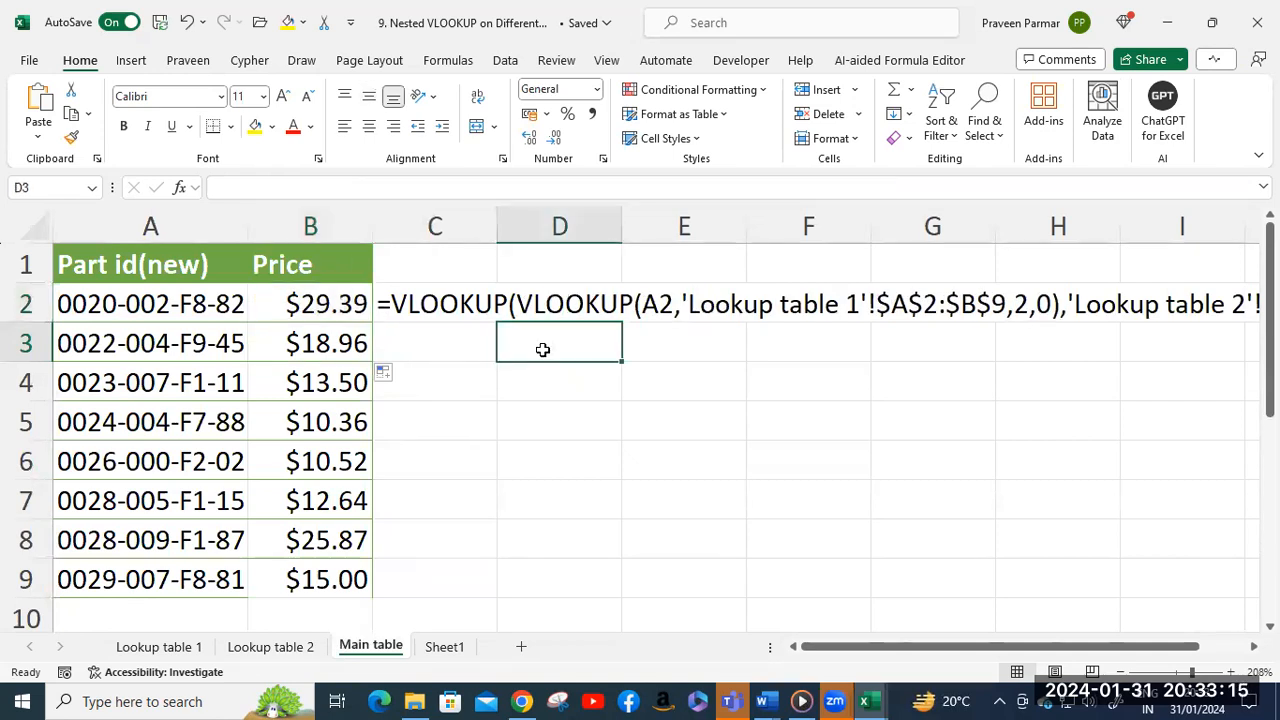
left_click(729, 420)
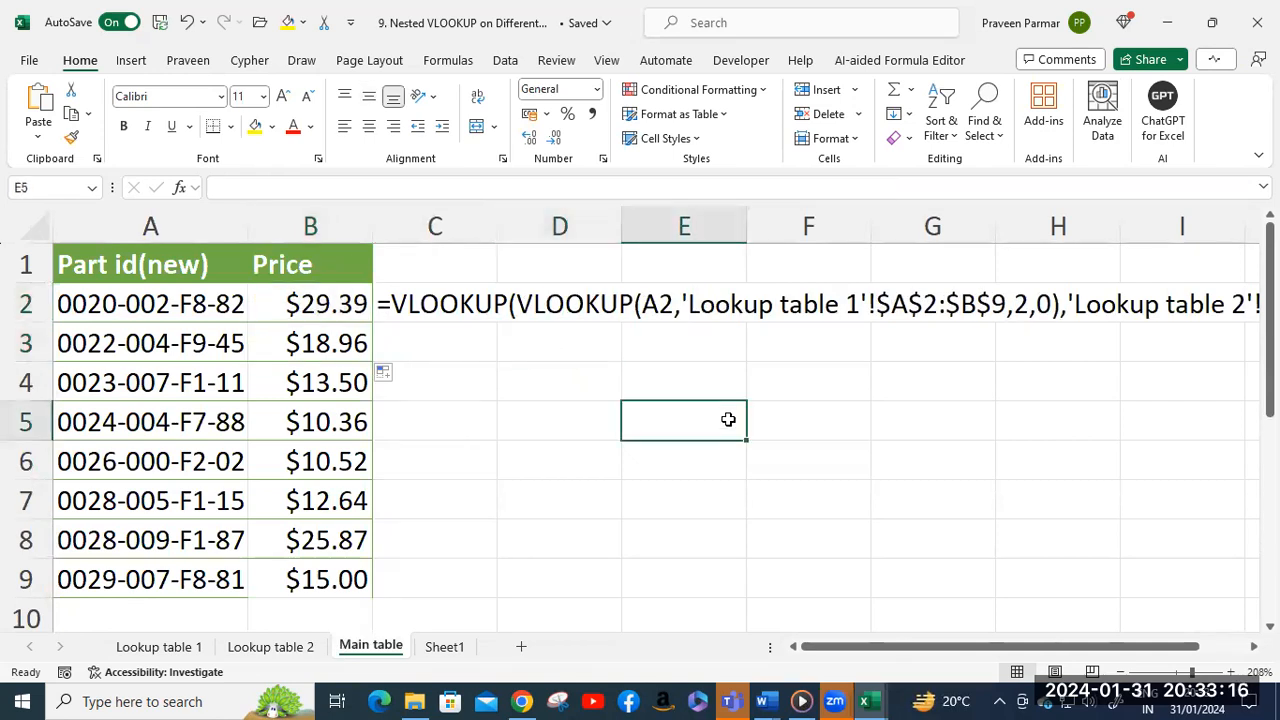
double_click(307, 309)
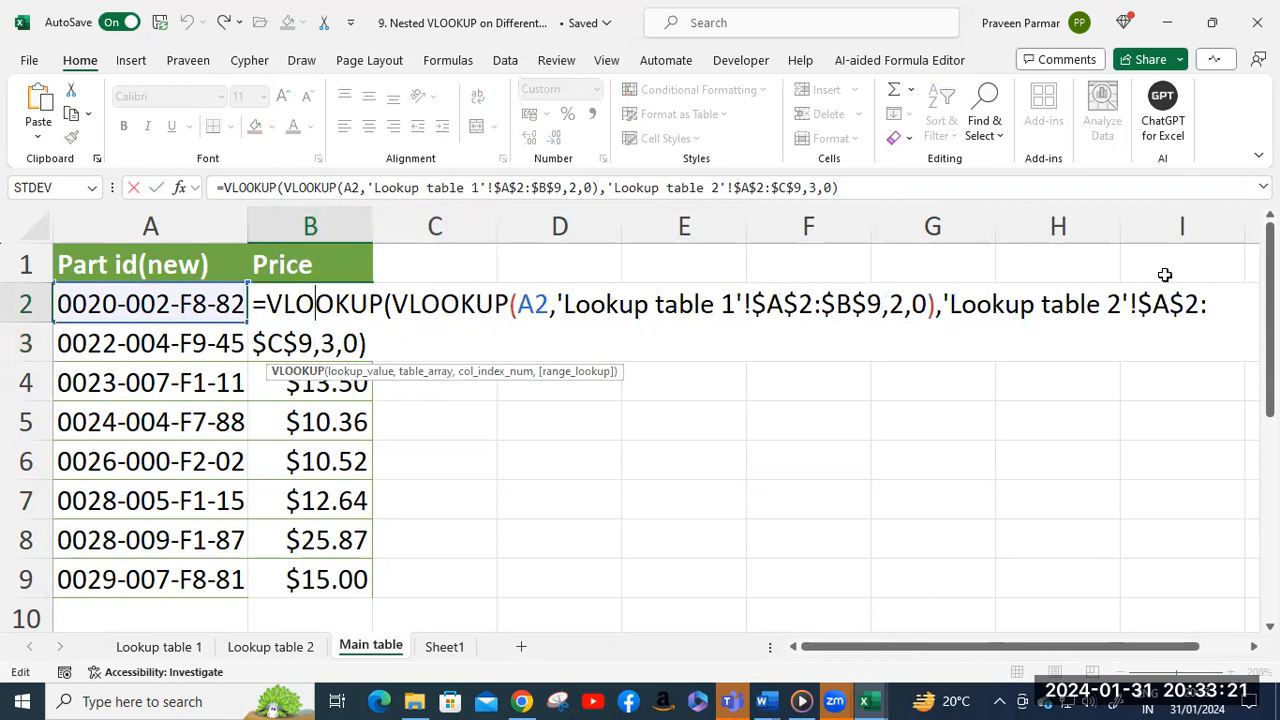
key("Return")
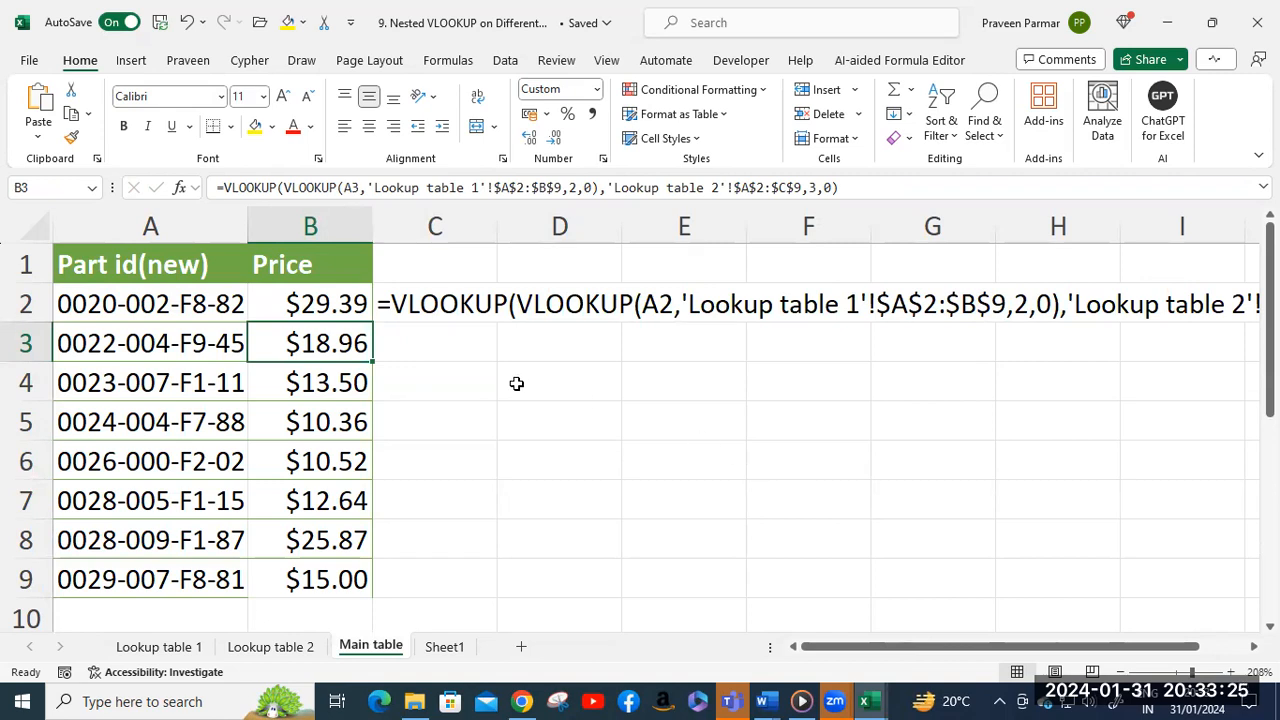
scroll(516, 383, "down", 2)
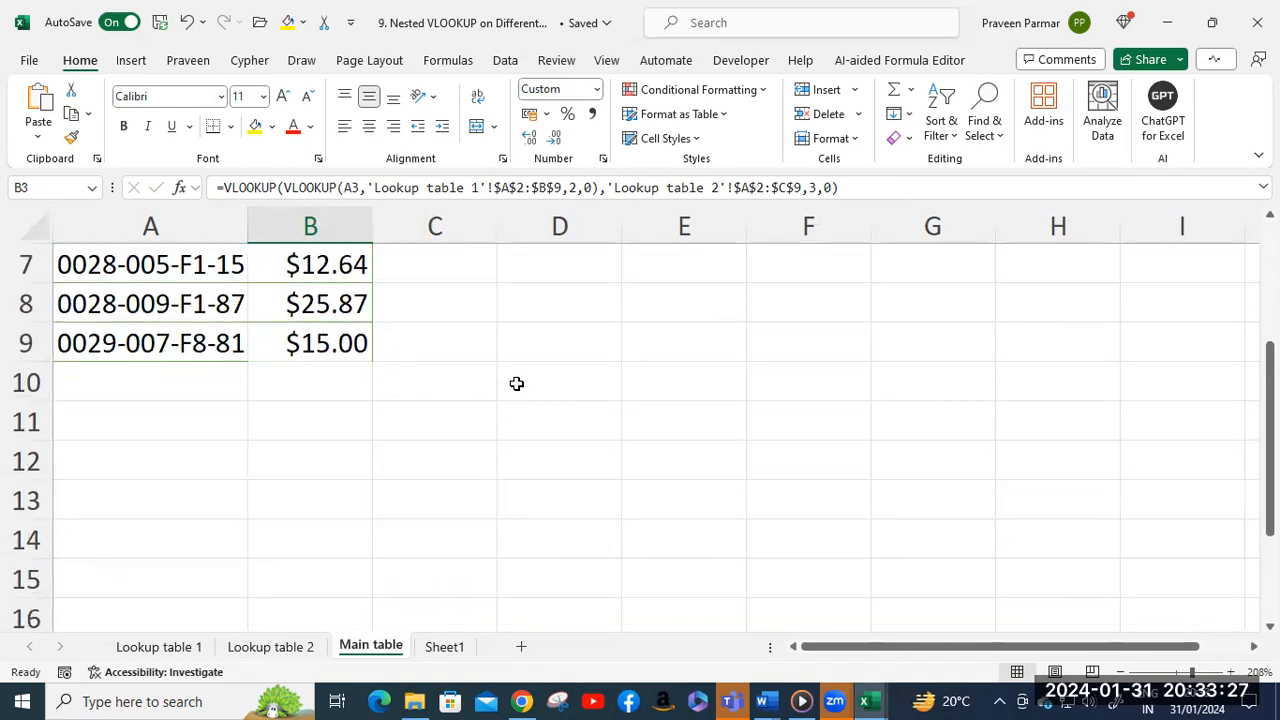
scroll(516, 383, "up", 2)
scroll(516, 383, "up", 1)
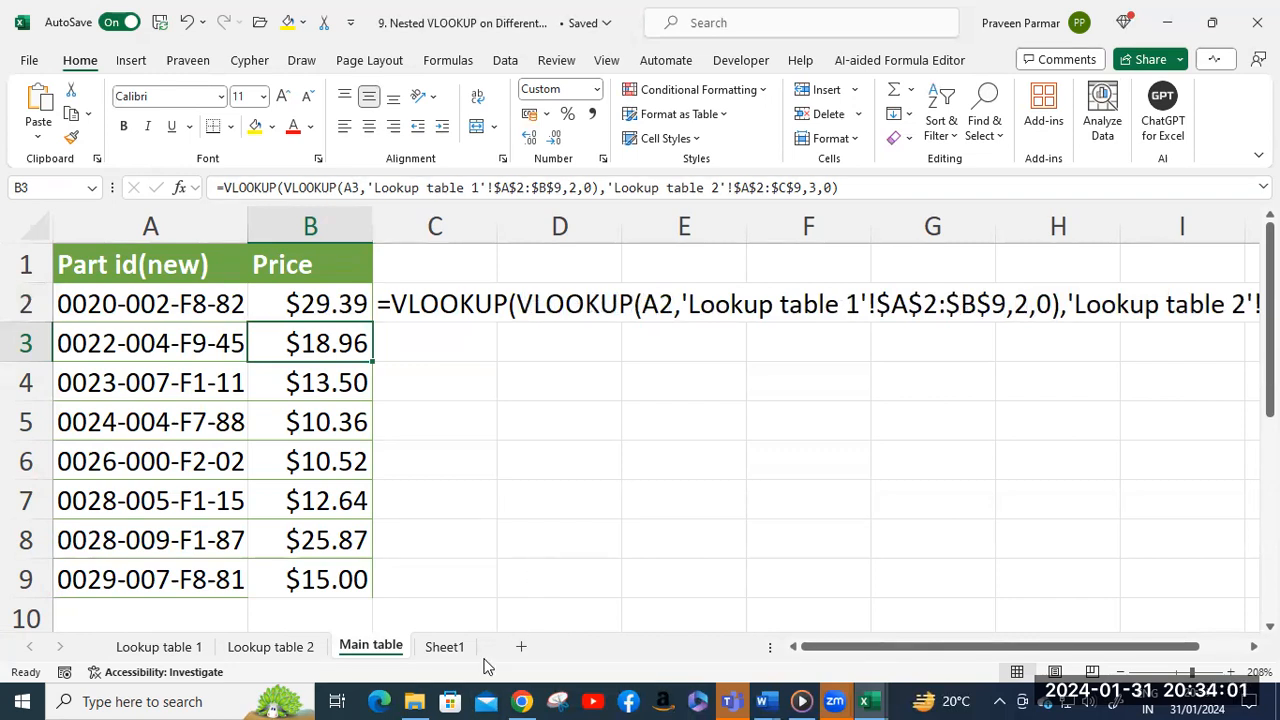
Open the workbook "10. VLOOKUP at Empty Cell" from the 3. Excel Lookup Functions folder and show its Question sheet.
left_click(416, 700)
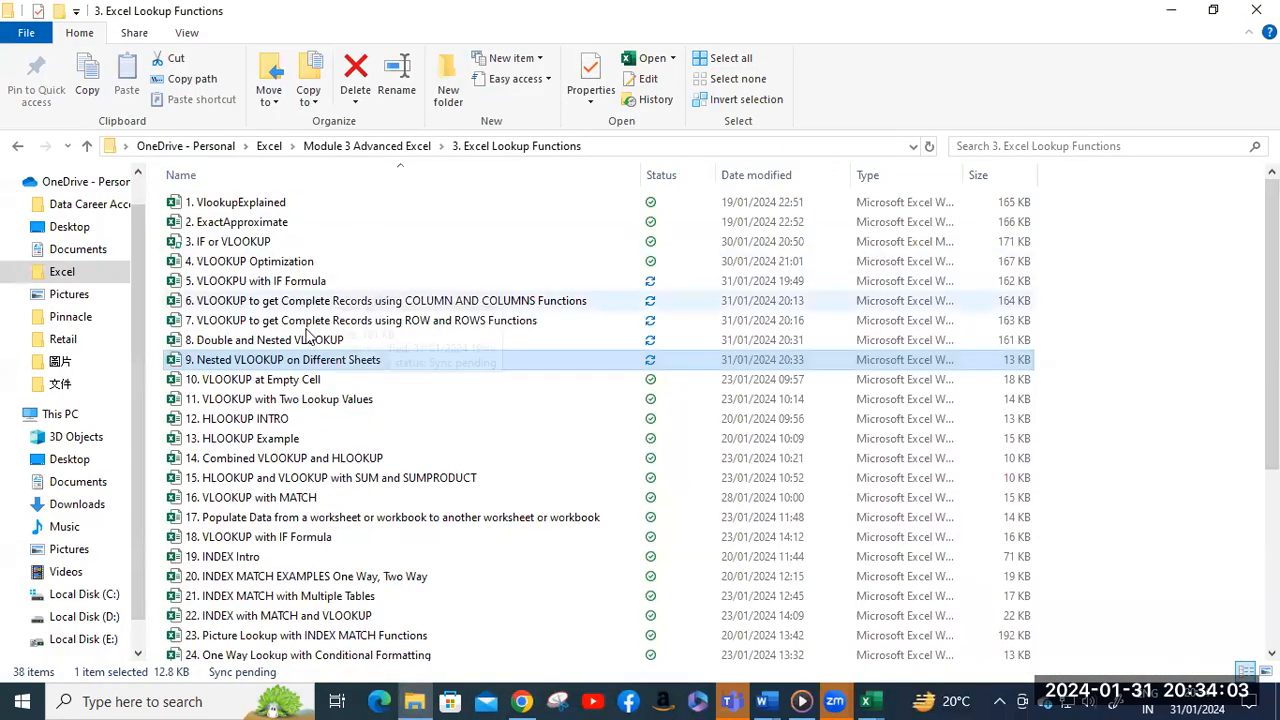
left_click(275, 381)
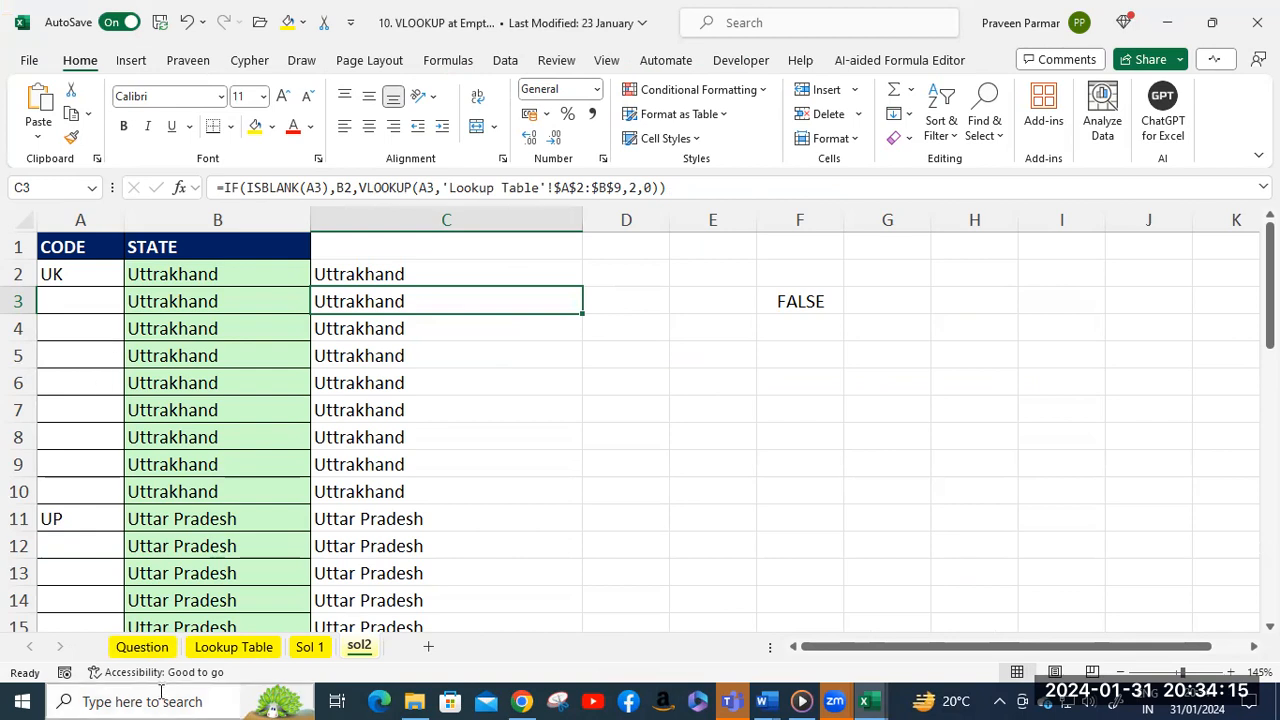
left_click(143, 647)
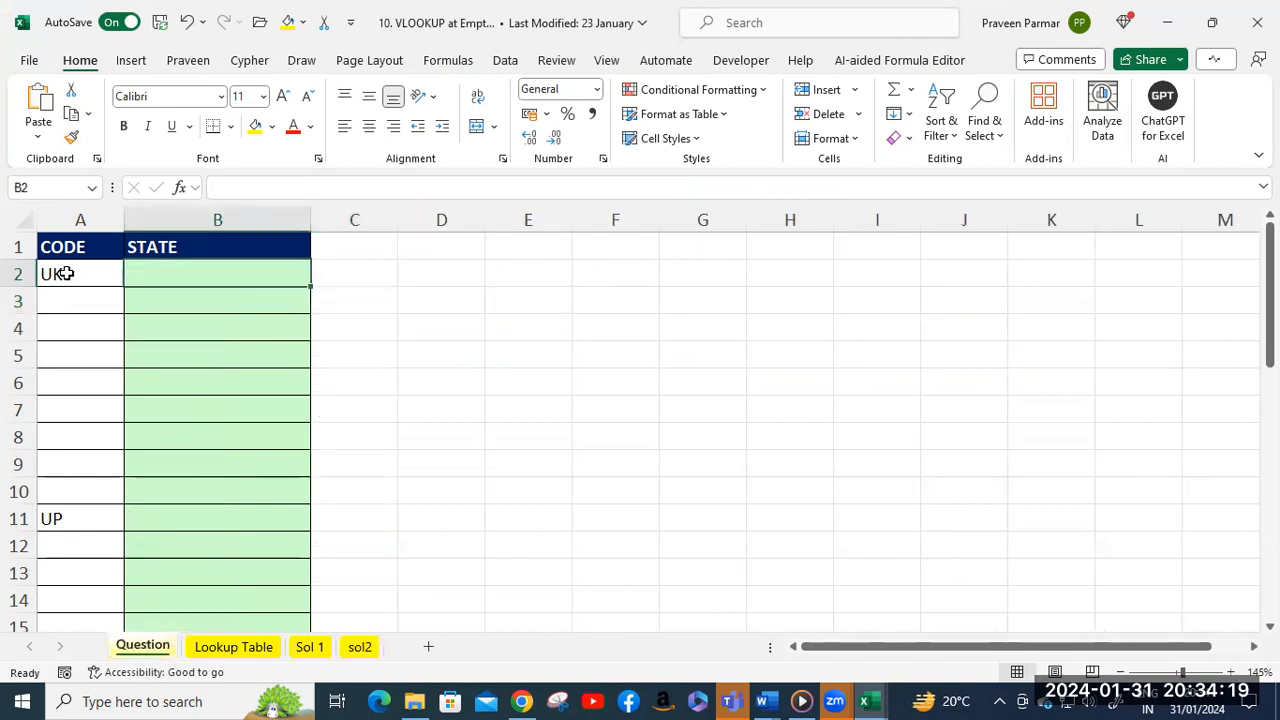
Examine the codes and names in the Lookup Table sheet and the blank CODE cells beside the STATE column in the Question sheet.
left_click(214, 647)
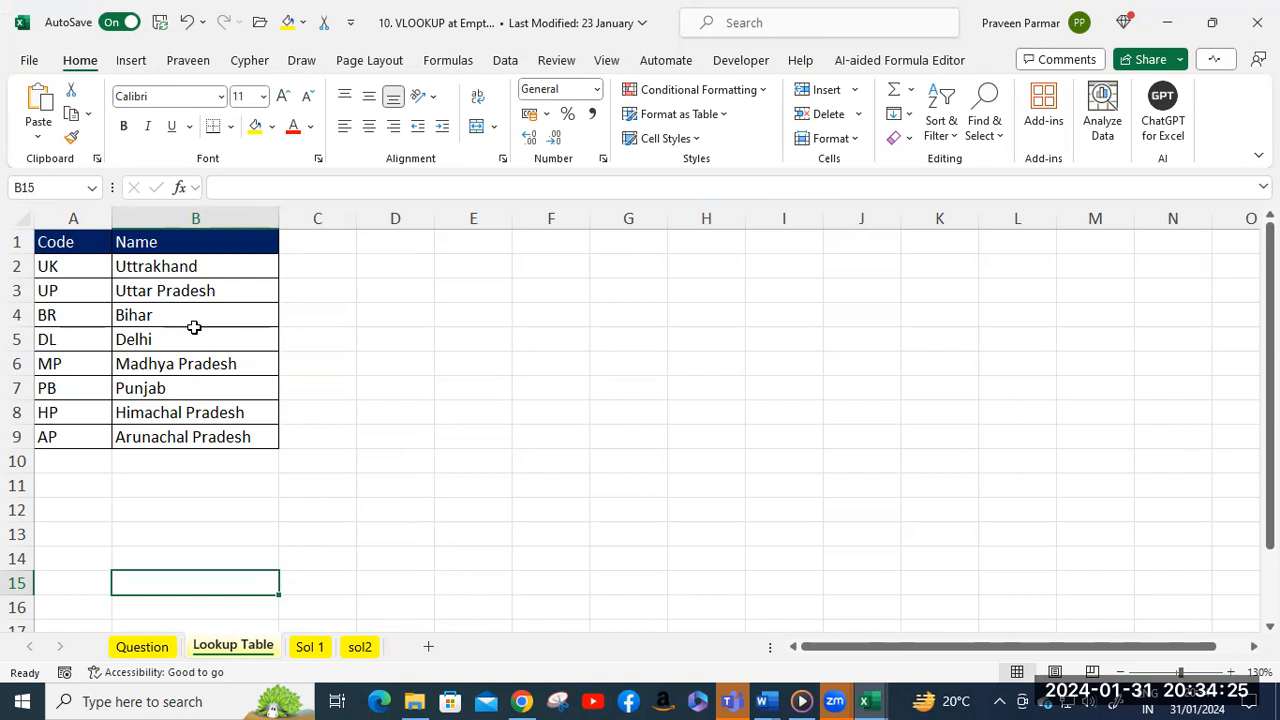
left_click(143, 647)
left_click(70, 278)
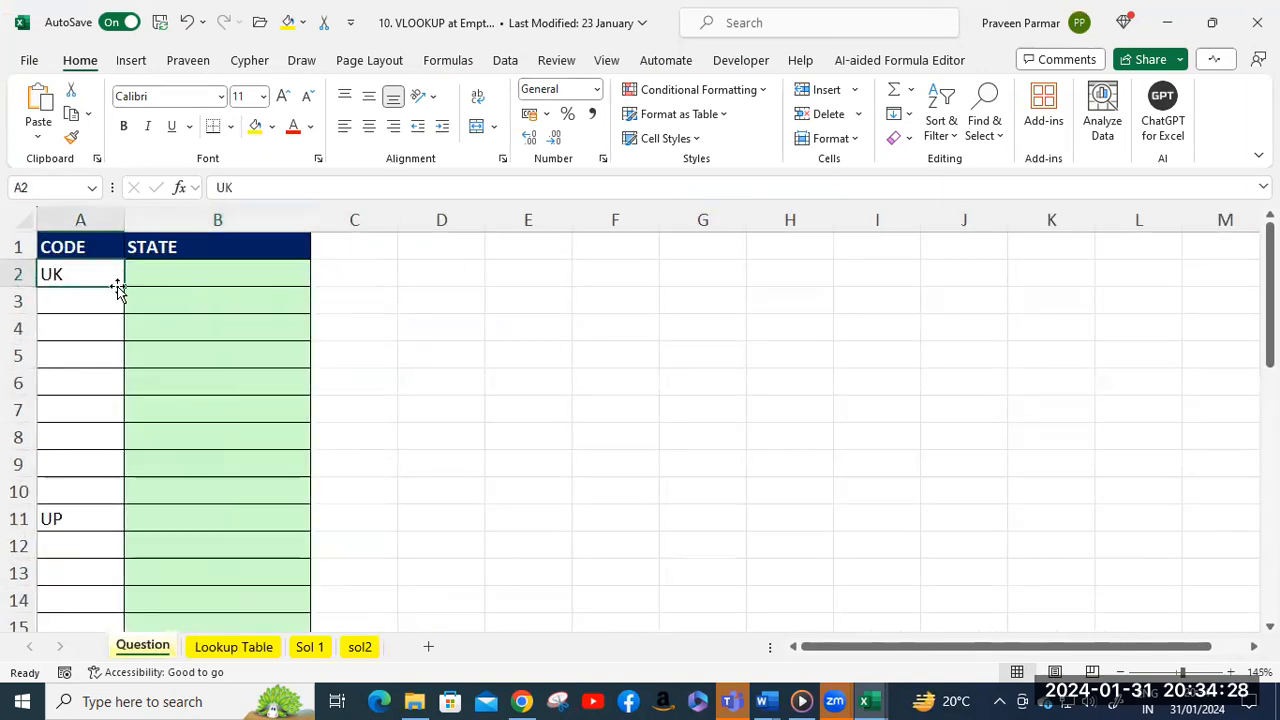
left_click(209, 274)
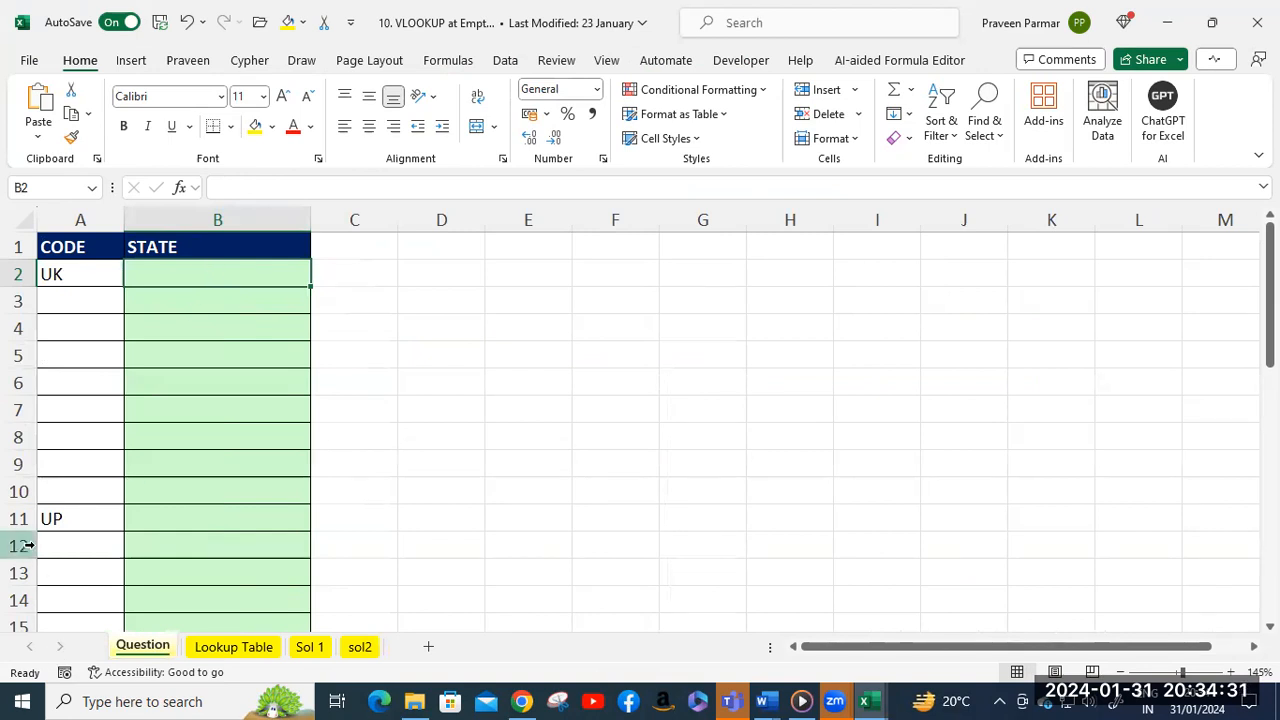
left_click(51, 521)
left_click(190, 512)
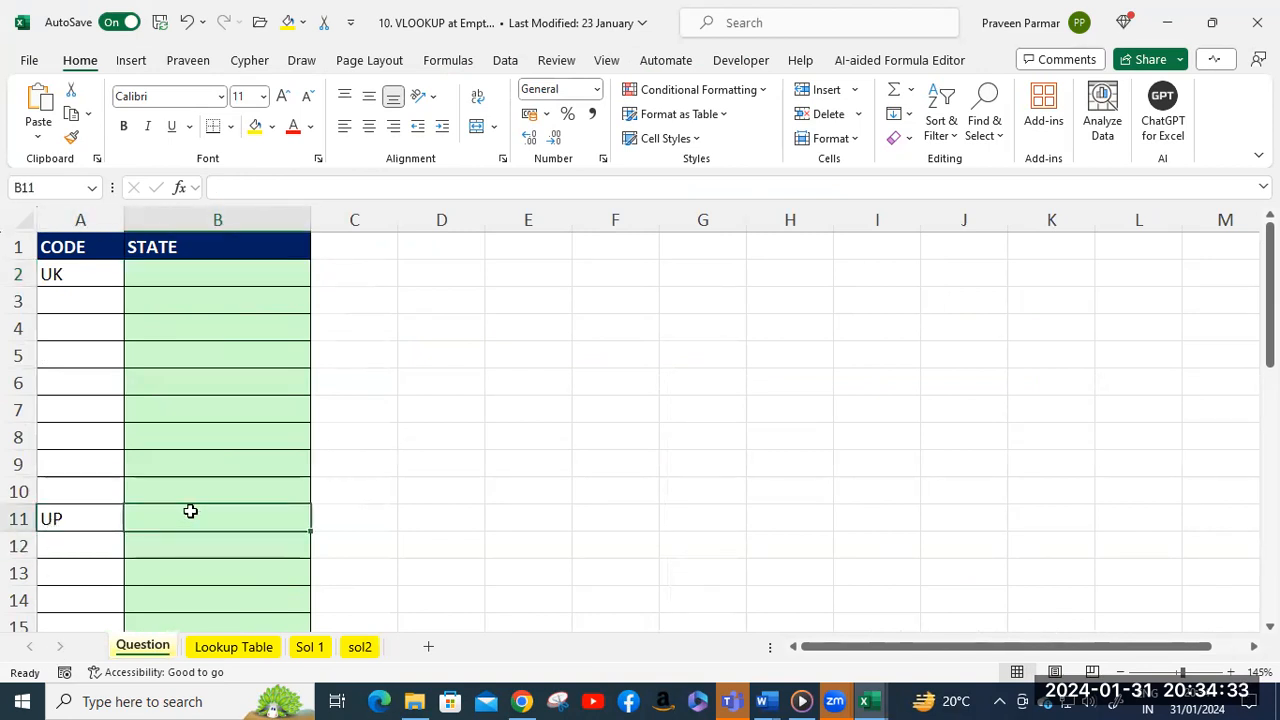
scroll(190, 512, "down", 2)
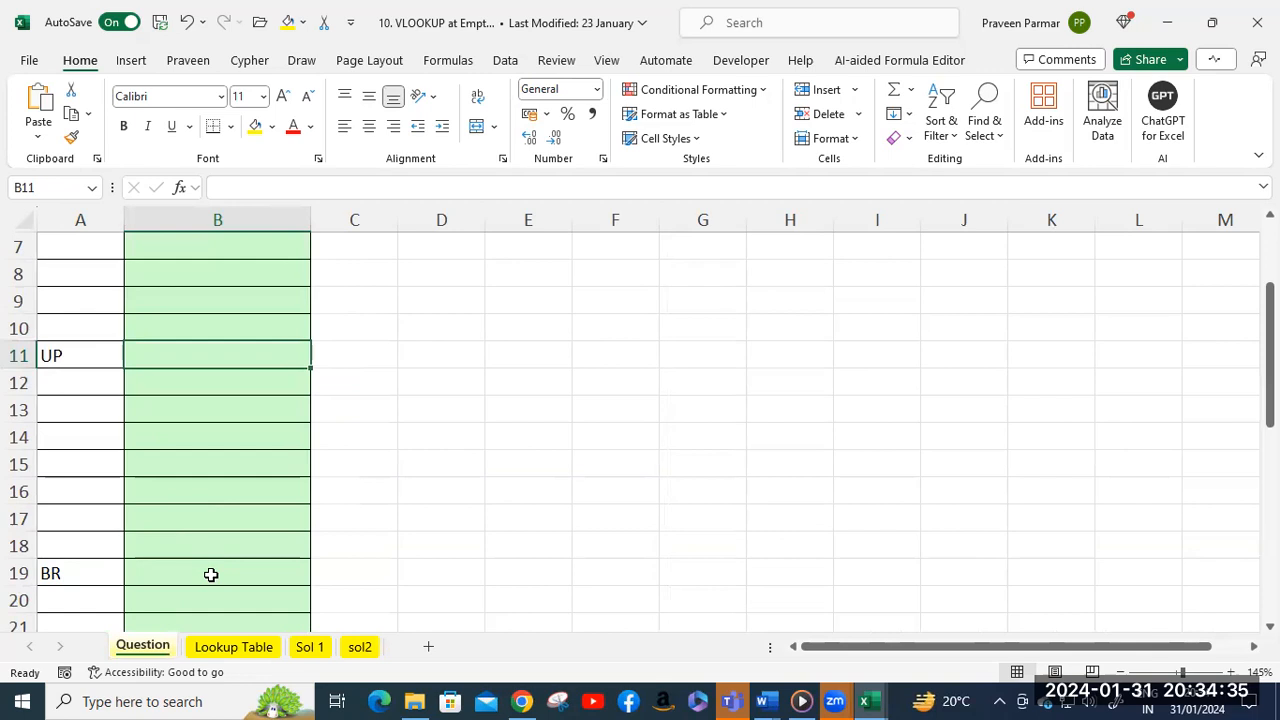
scroll(211, 575, "down", 1)
scroll(216, 557, "up", 3)
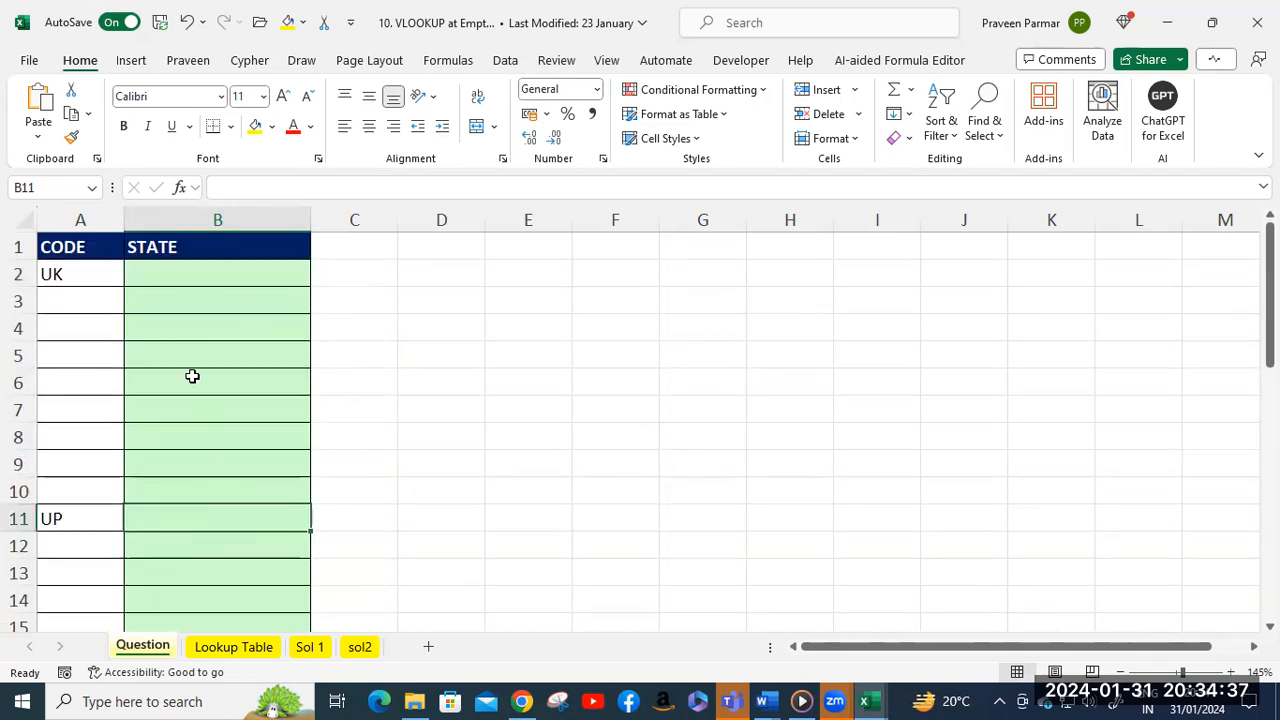
left_click(179, 294)
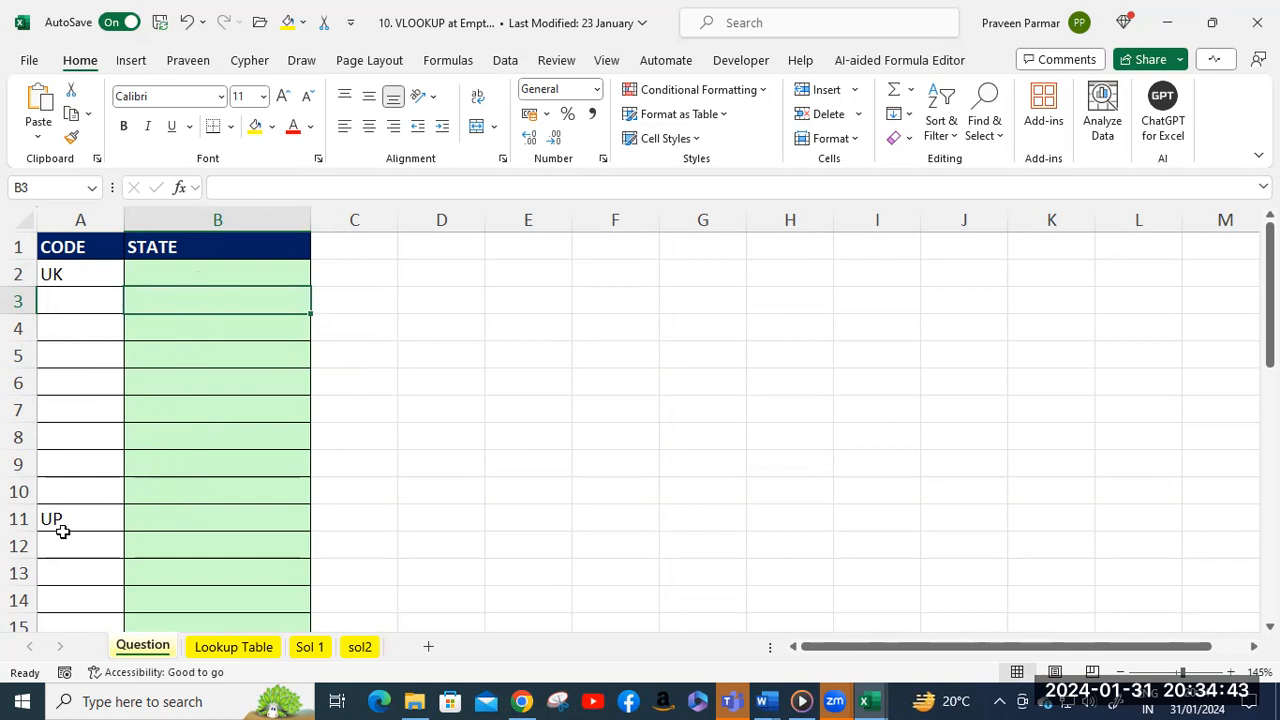
In B2 of the Question sheet, enter a VLOOKUP of A2 in 'Lookup Table'!$A$2:$B$9, returning column 2 with exact match 0.
left_click(235, 273)
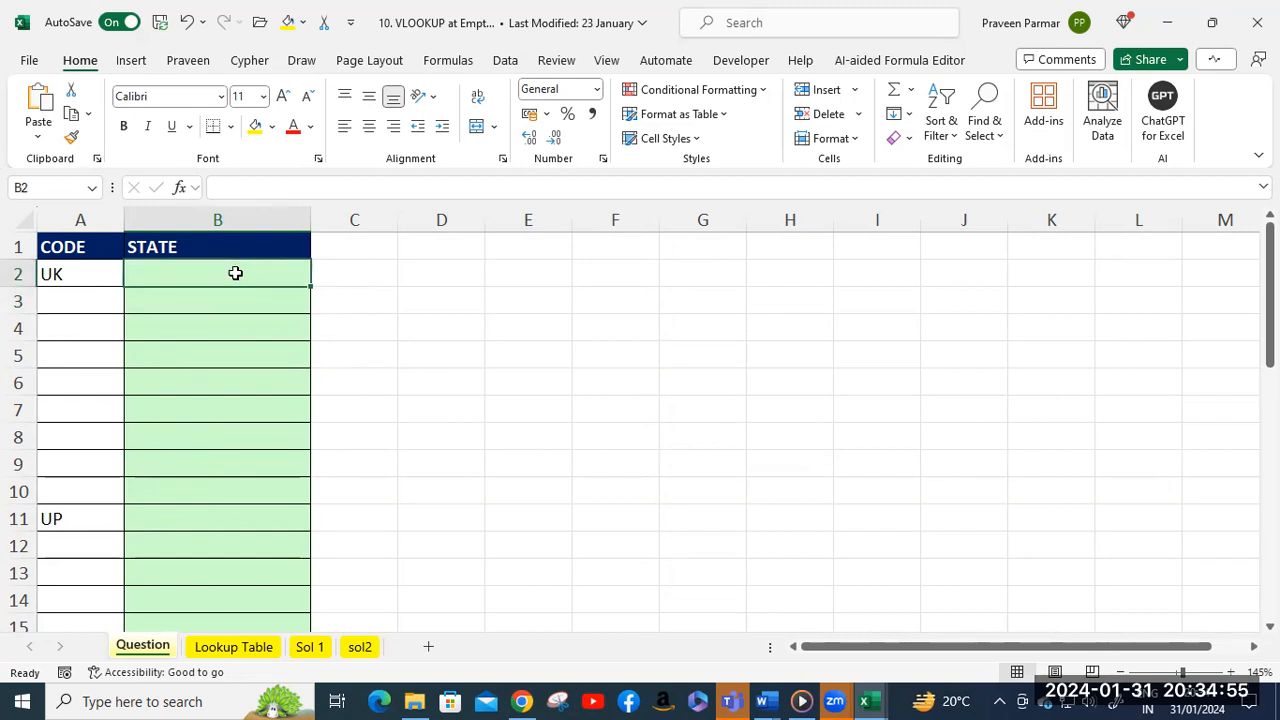
type("=vl")
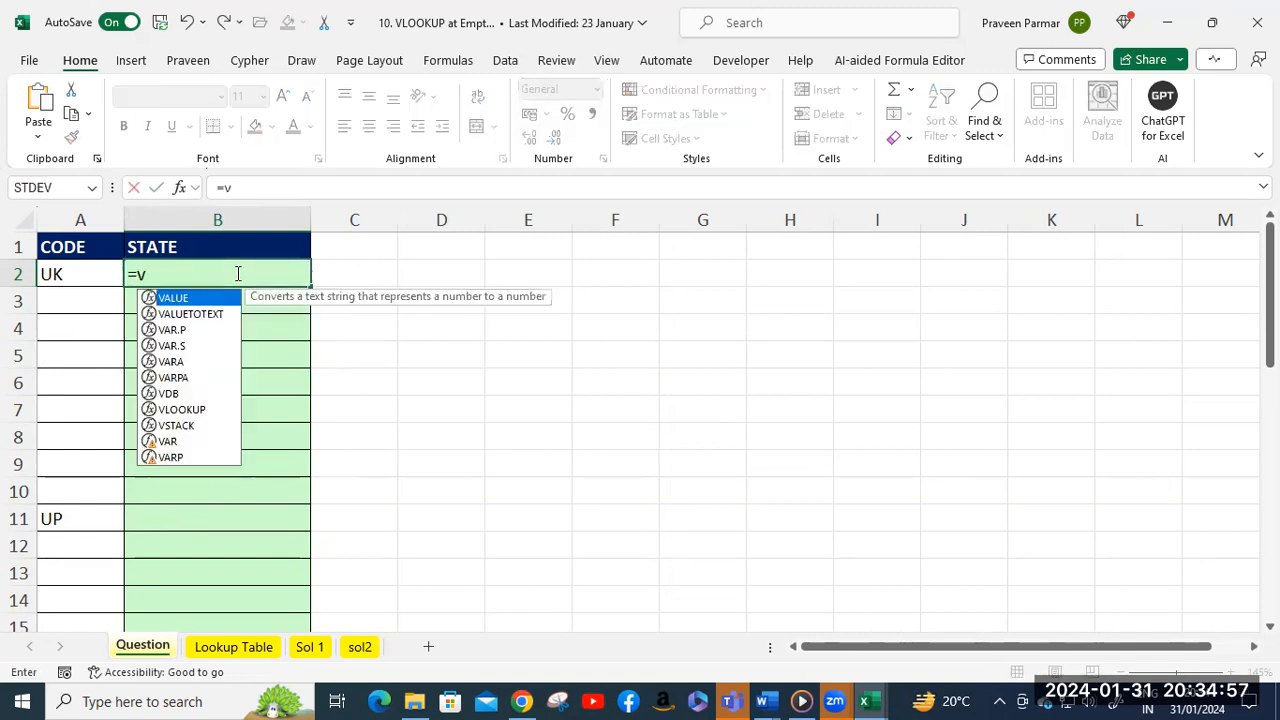
key("Tab")
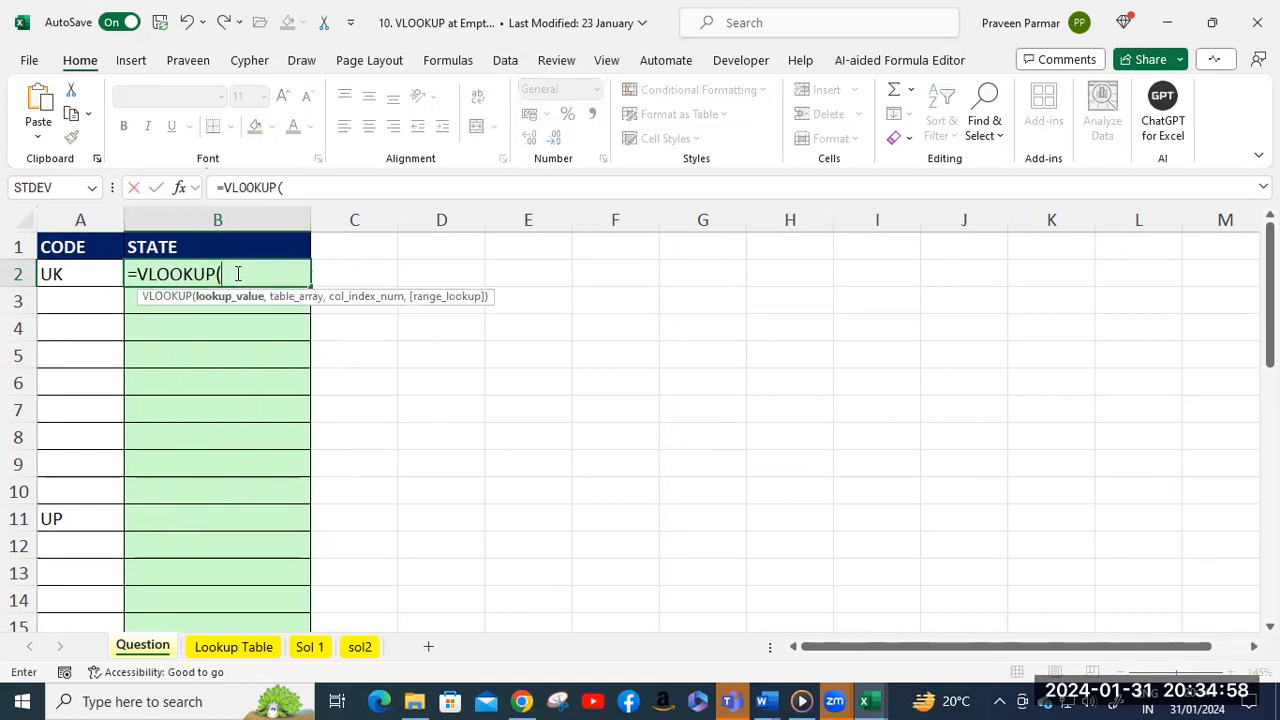
left_click(60, 272)
type(",")
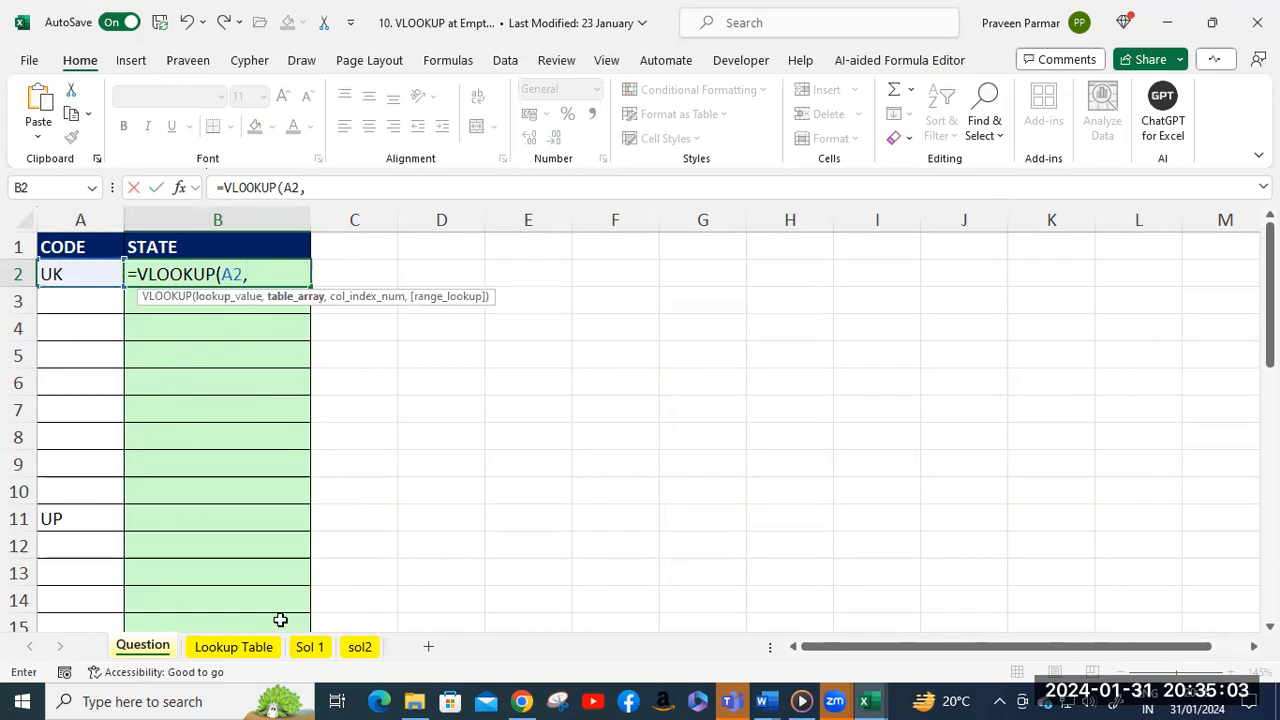
left_click(233, 647)
left_click_drag(57, 269, 251, 434)
key("F4")
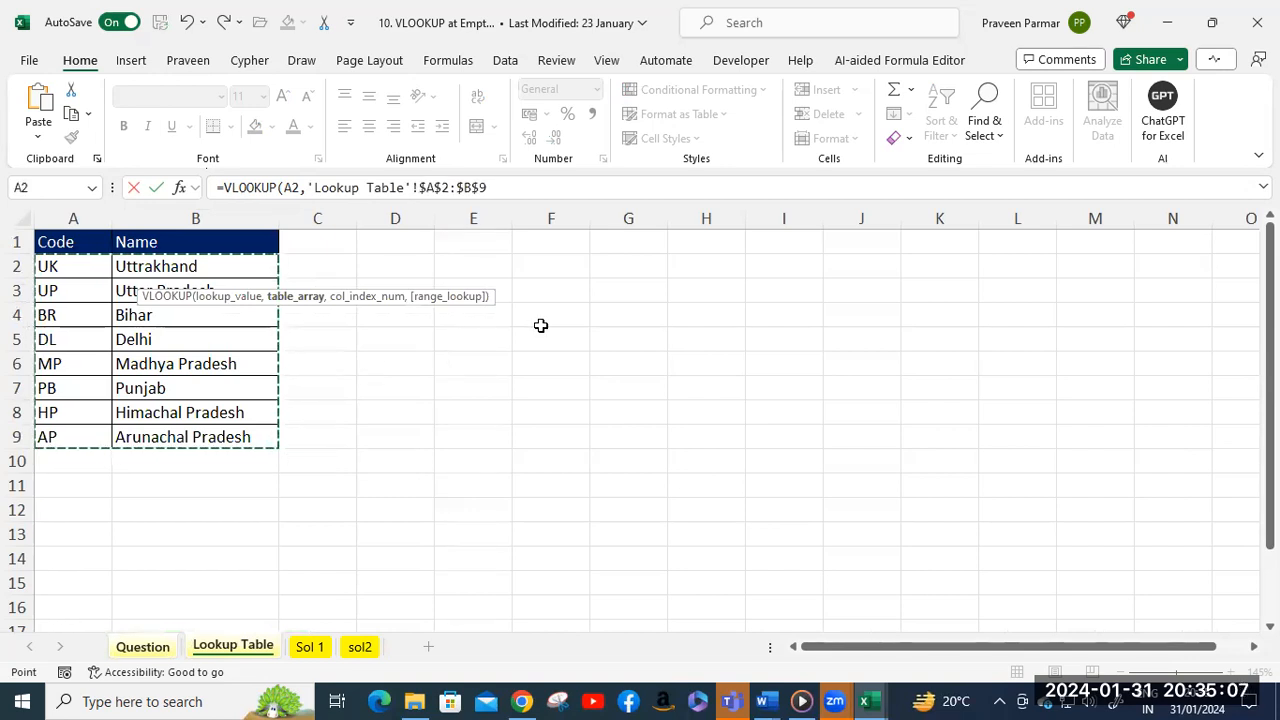
type(",2,0)")
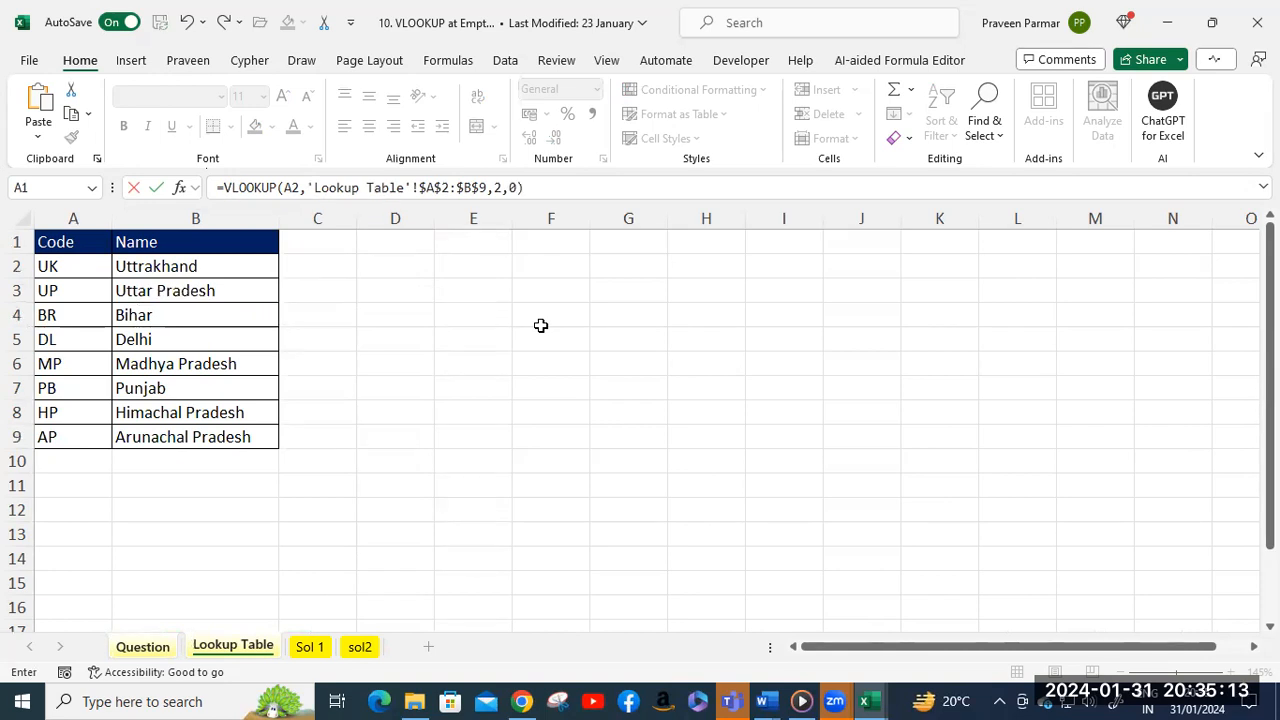
key("Return")
Fill the VLOOKUP formula from B2 down the STATE column to B40 in the Question sheet.
left_click(233, 270)
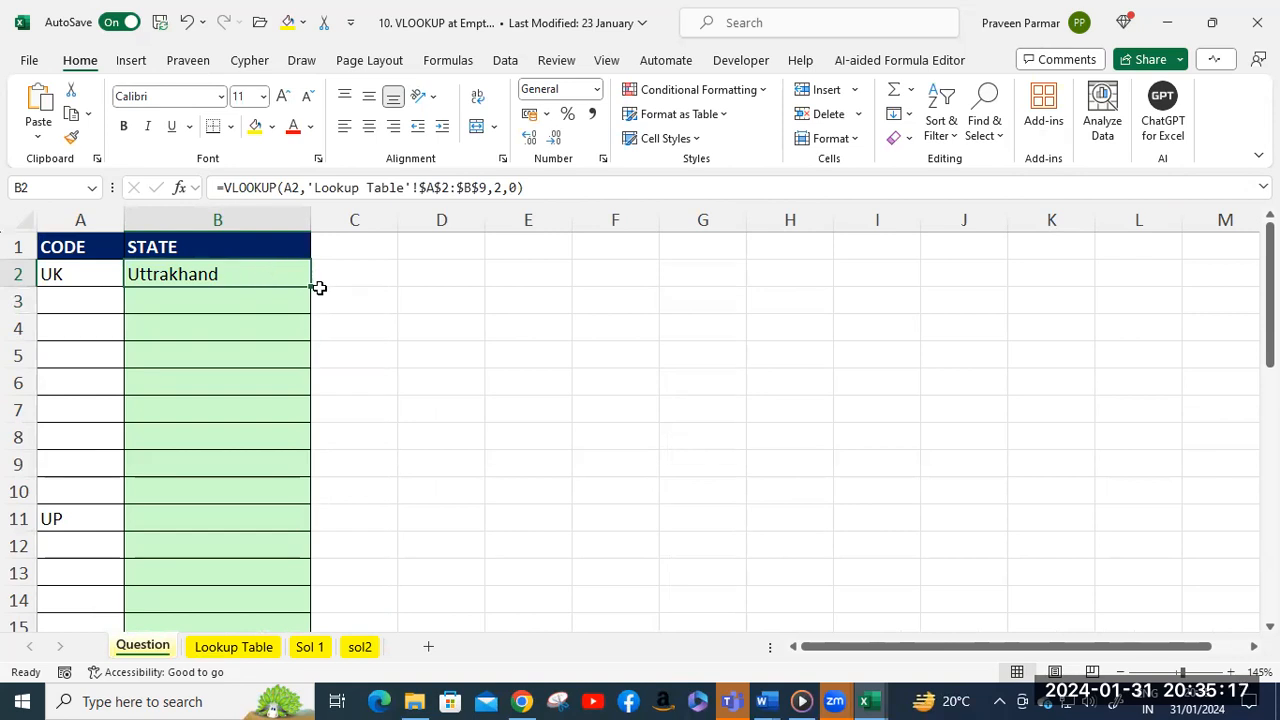
left_click_drag(313, 289, 314, 534)
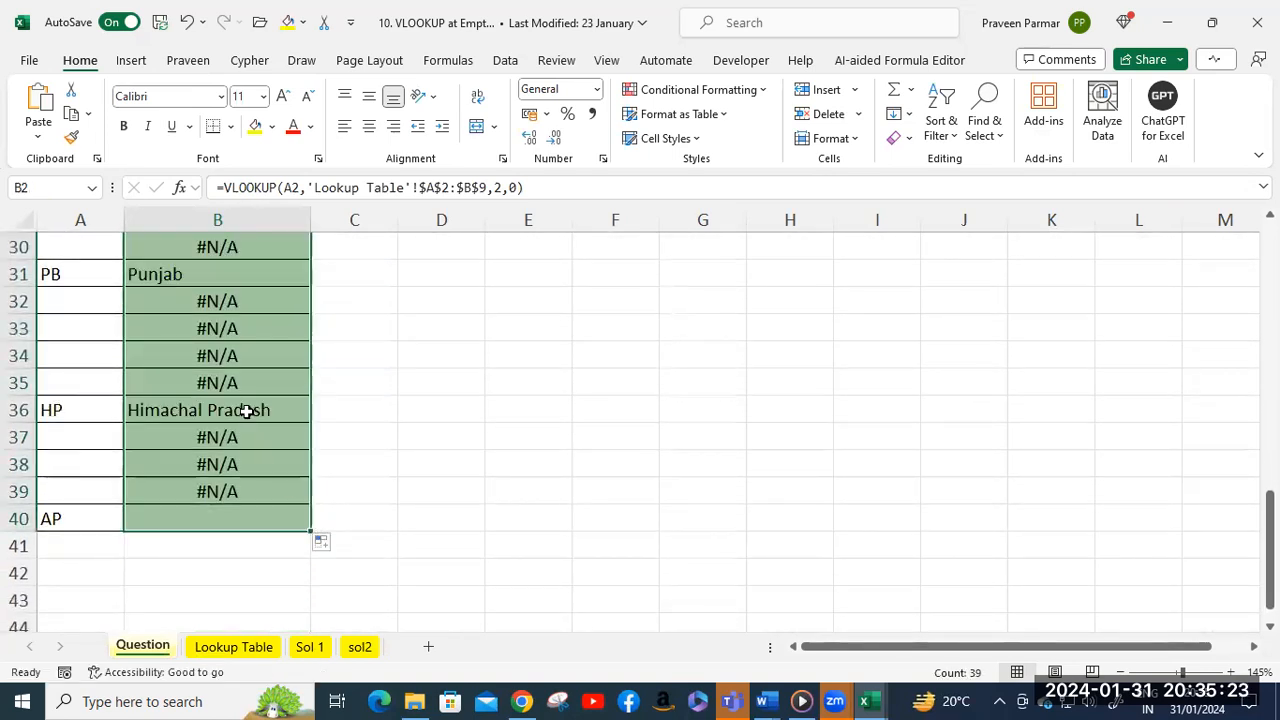
scroll(250, 408, "up", 4)
scroll(252, 408, "up", 4)
scroll(251, 408, "up", 2)
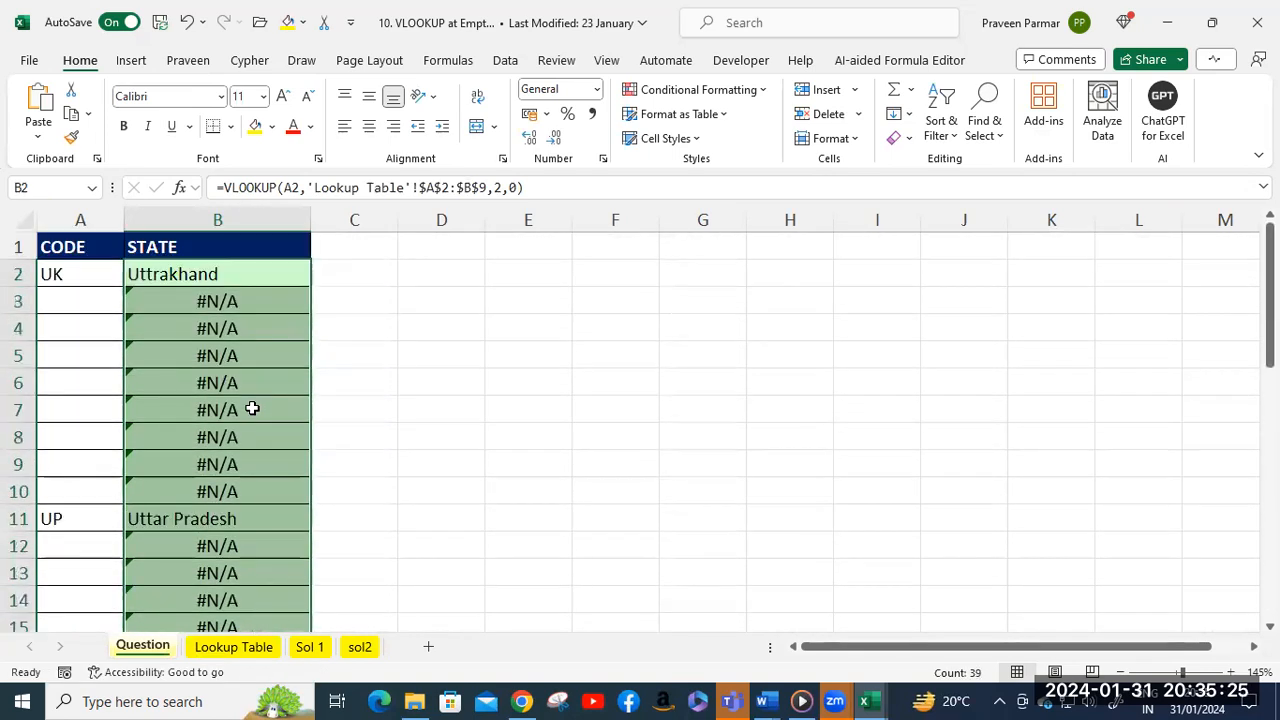
Compare the UK and UP rows with the blank-code rows between them in the Question sheet.
left_click(164, 278)
left_click(66, 518)
left_click(194, 530)
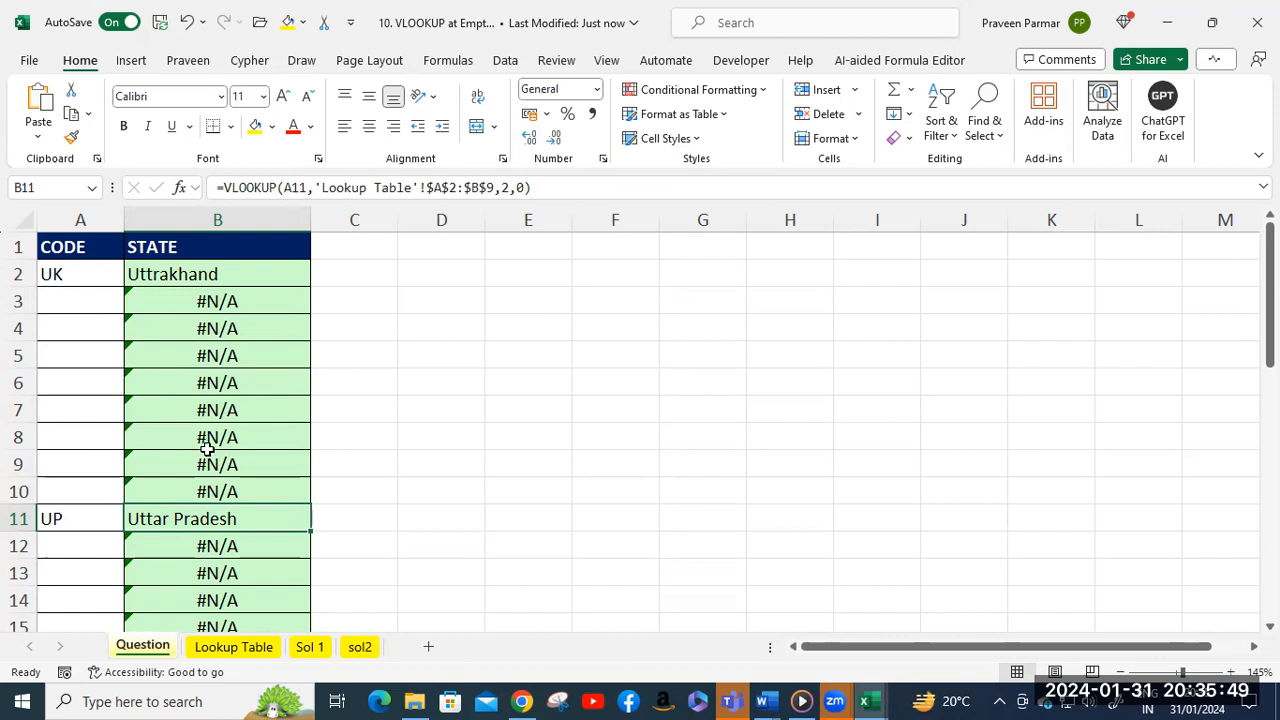
Review the VLOOKUP in B3 of the Sol 1 sheet and the STATE column down to the AP row.
left_click(309, 647)
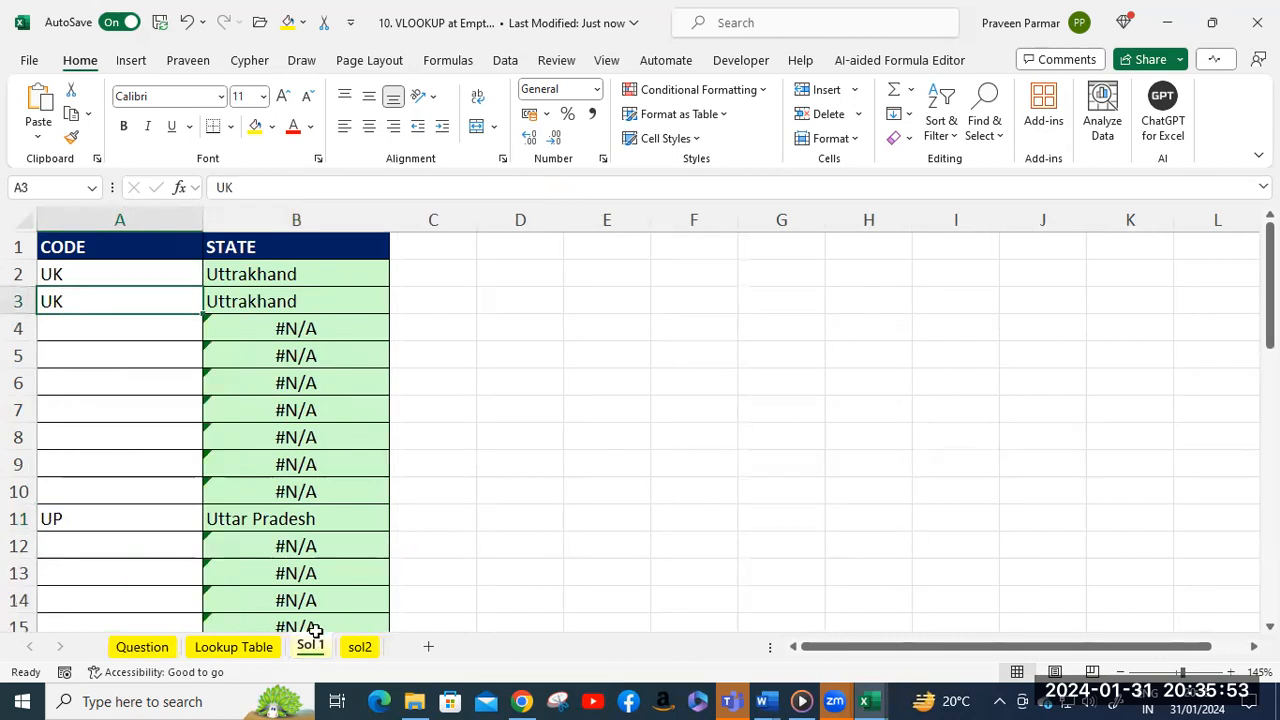
double_click(257, 300)
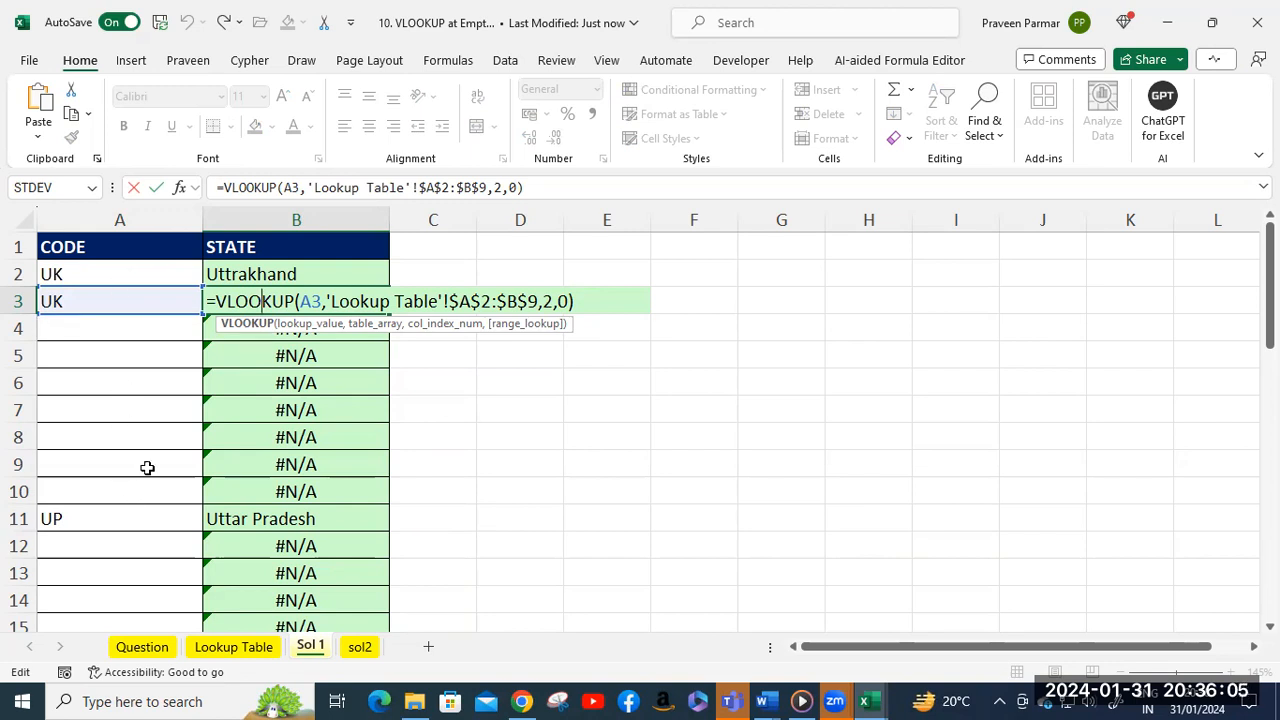
scroll(331, 423, "down", 5)
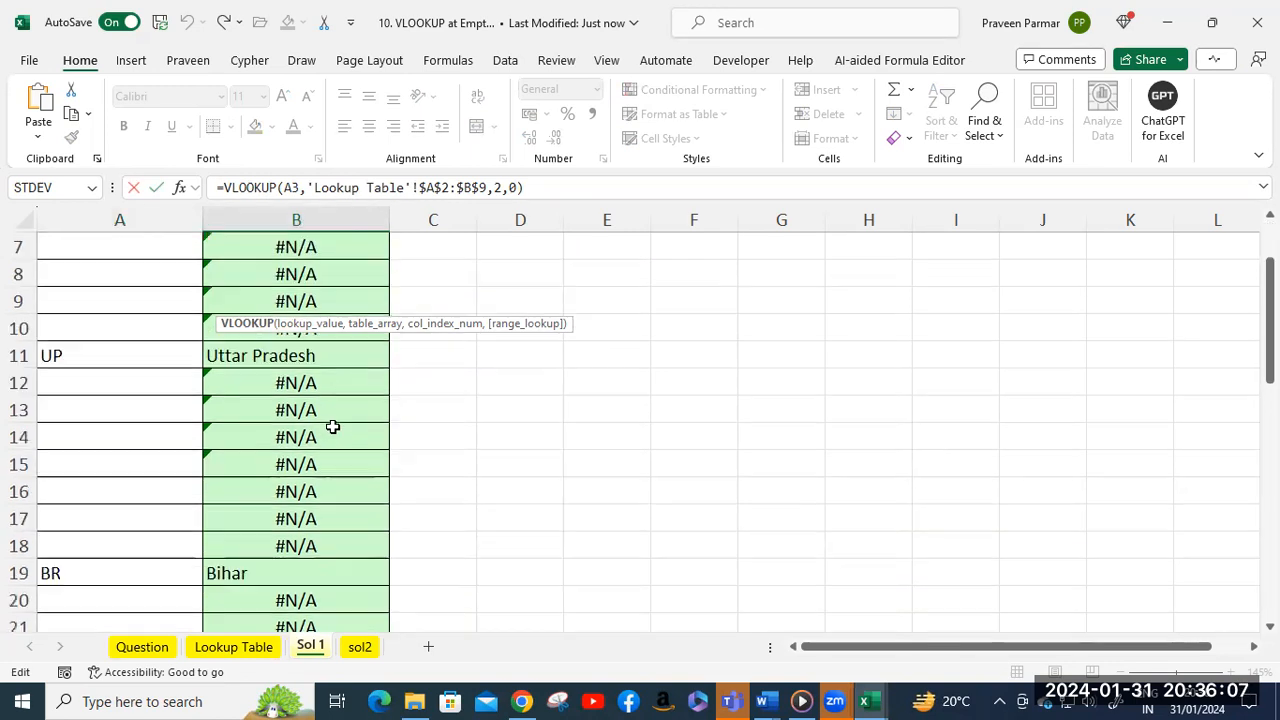
scroll(333, 427, "down", 4)
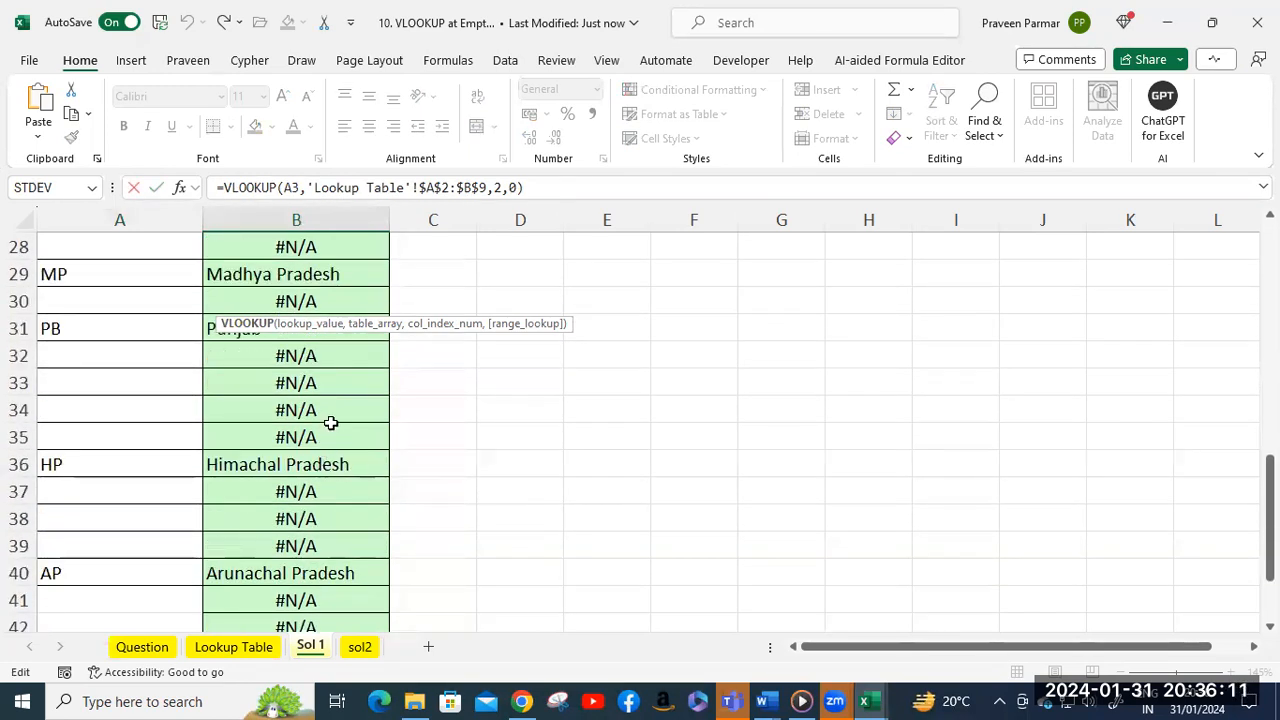
scroll(507, 423, "up", 9)
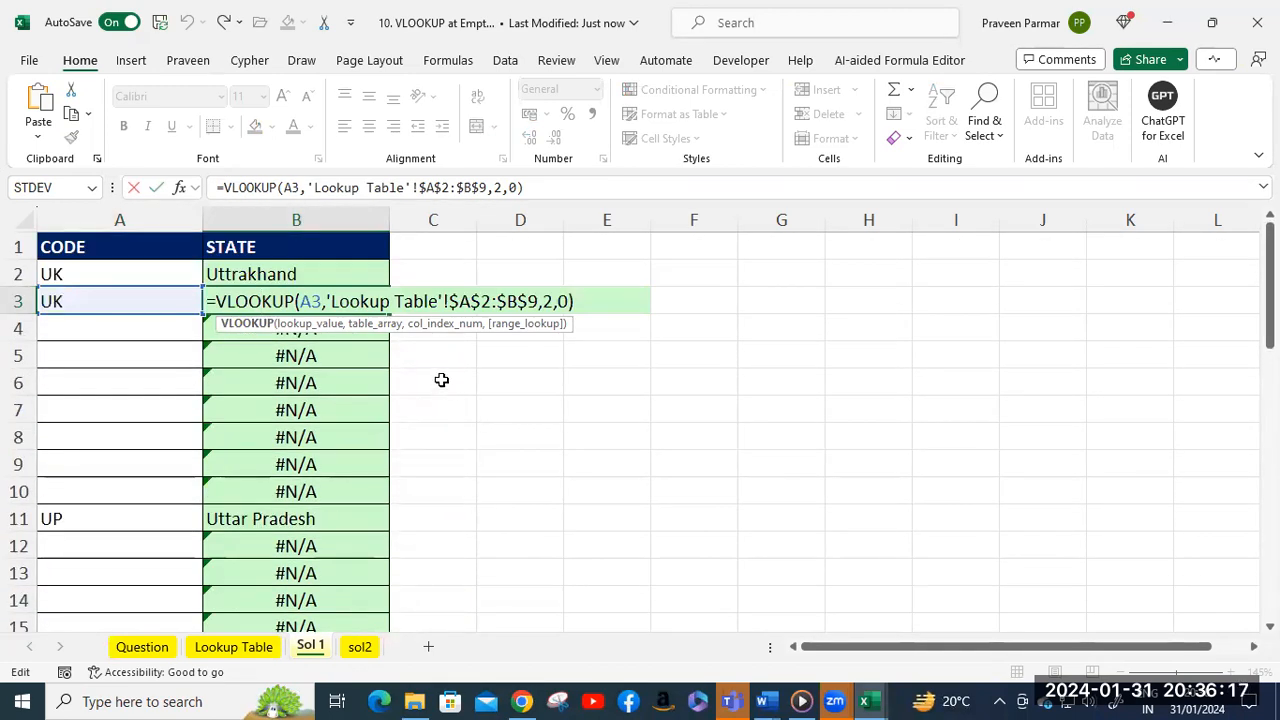
key("Return")
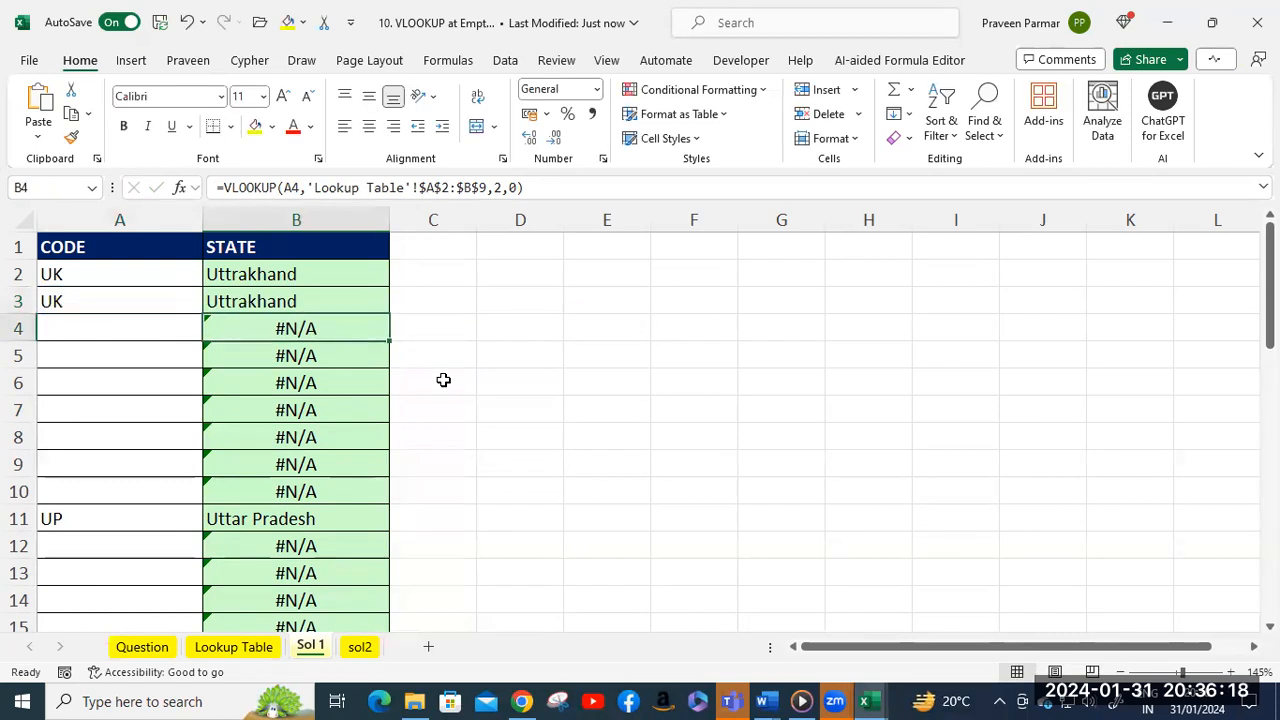
Examine the IF formula in B2 of the sol2 sheet: its ISBLANK test, value-if-true reference and VLOOKUP value-if-false.
left_click(360, 648)
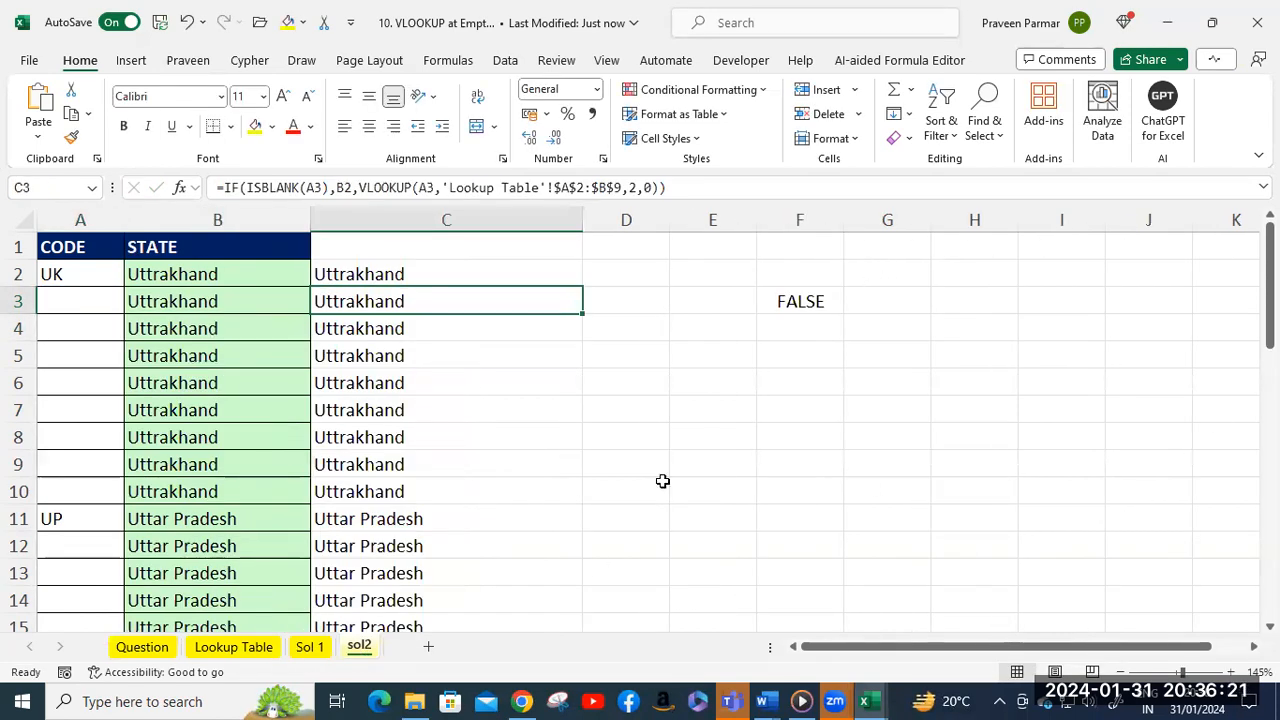
double_click(202, 275)
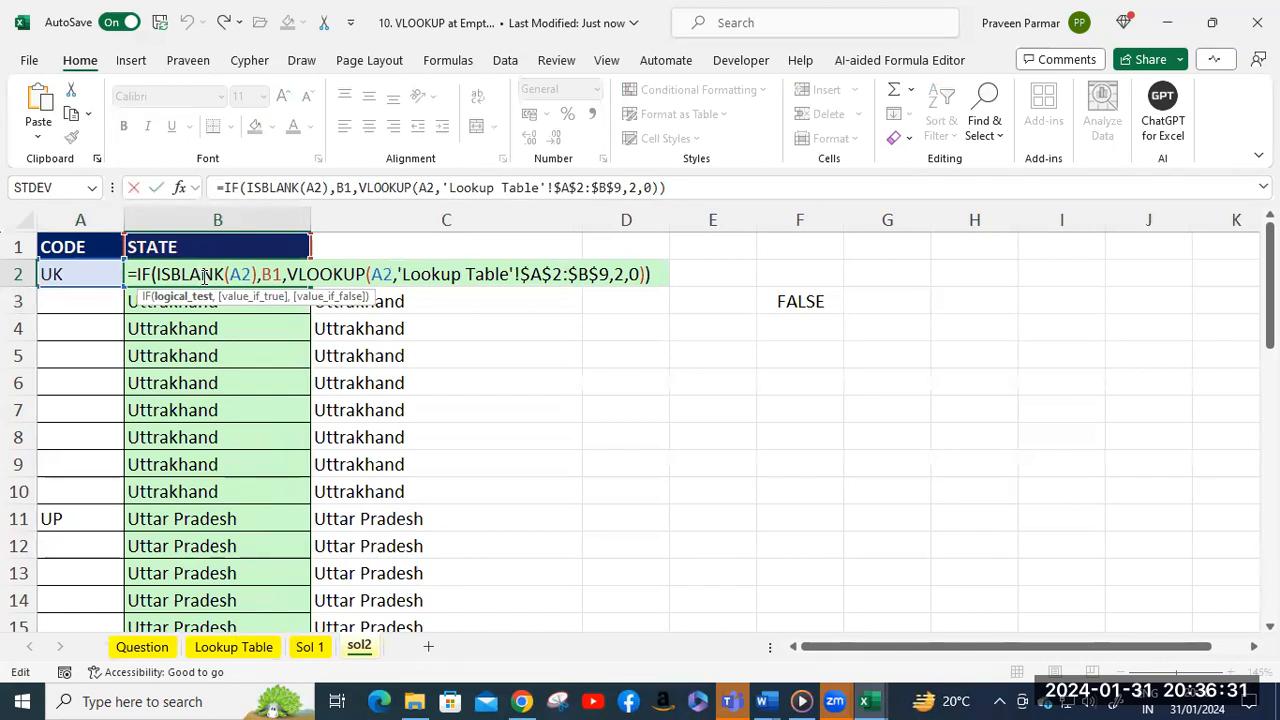
left_click_drag(155, 274, 226, 274)
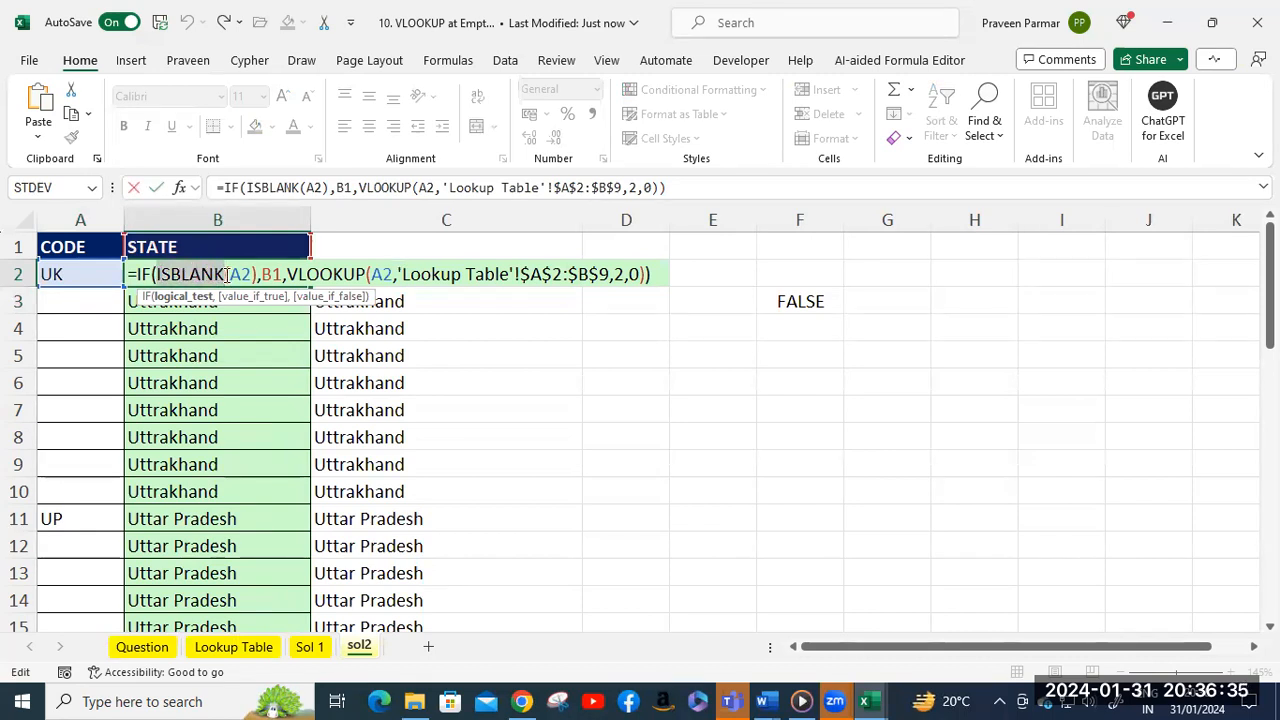
left_click(132, 274)
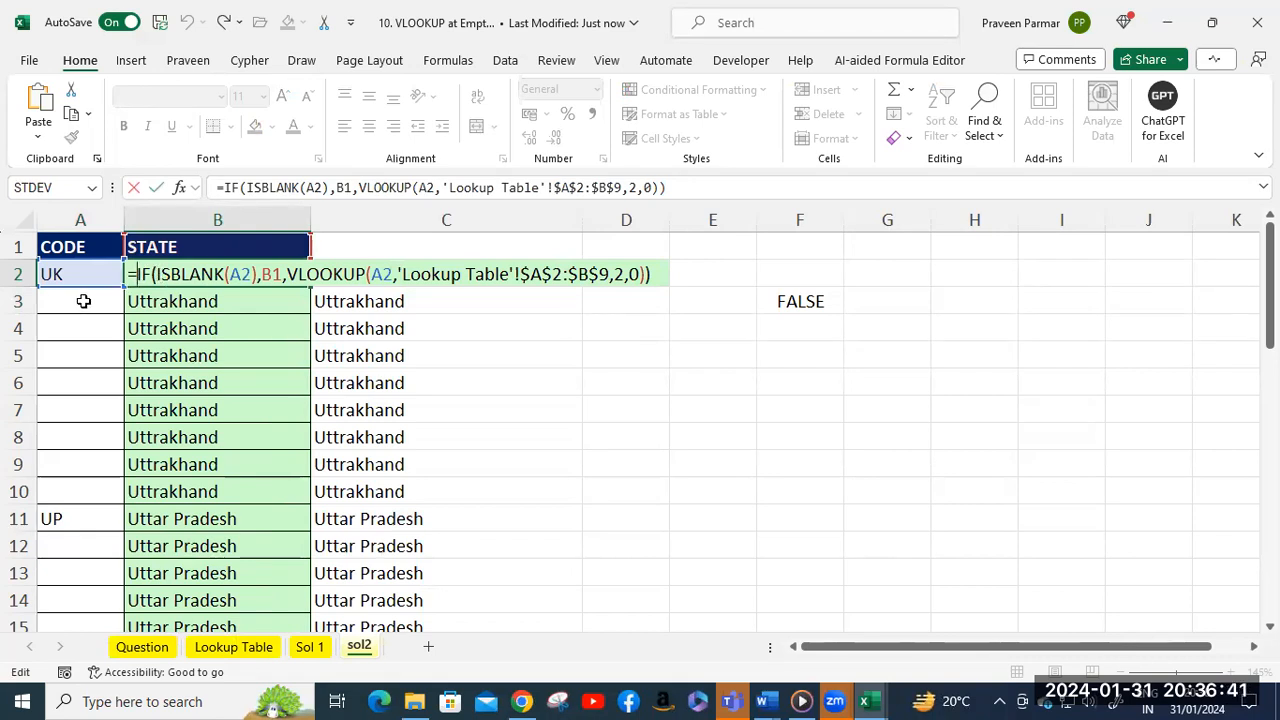
left_click_drag(154, 274, 258, 274)
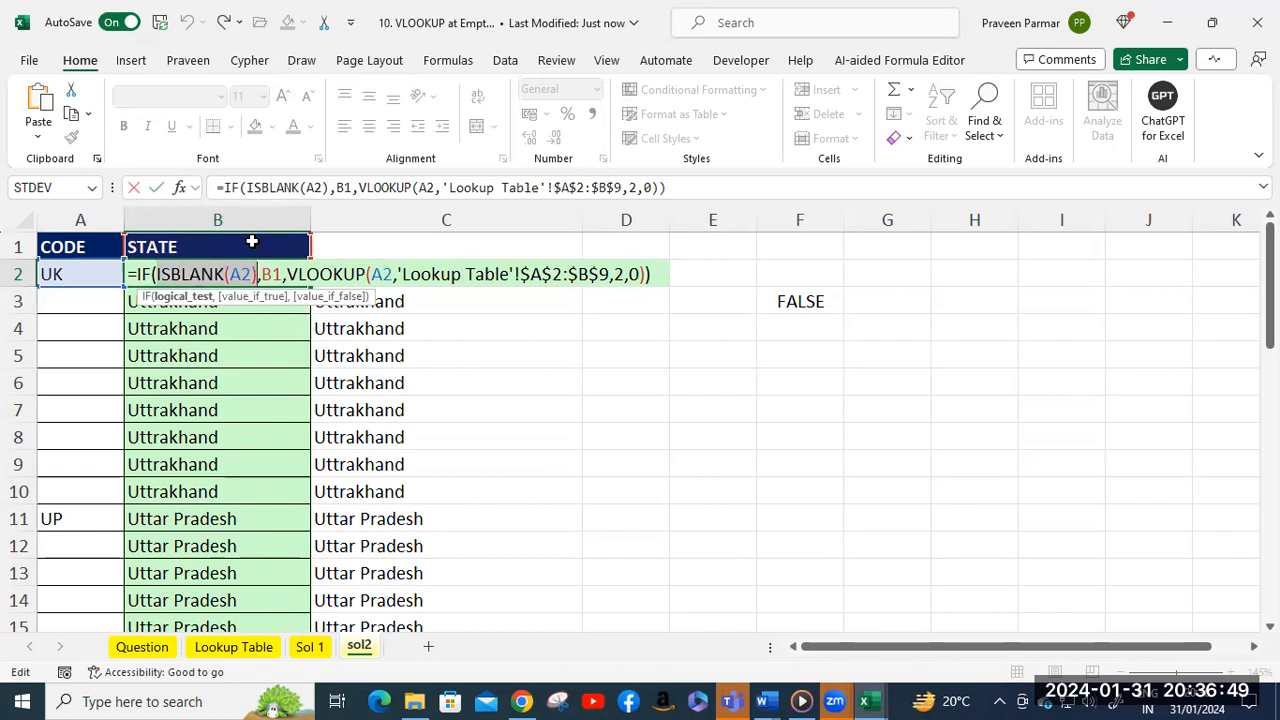
left_click(282, 274)
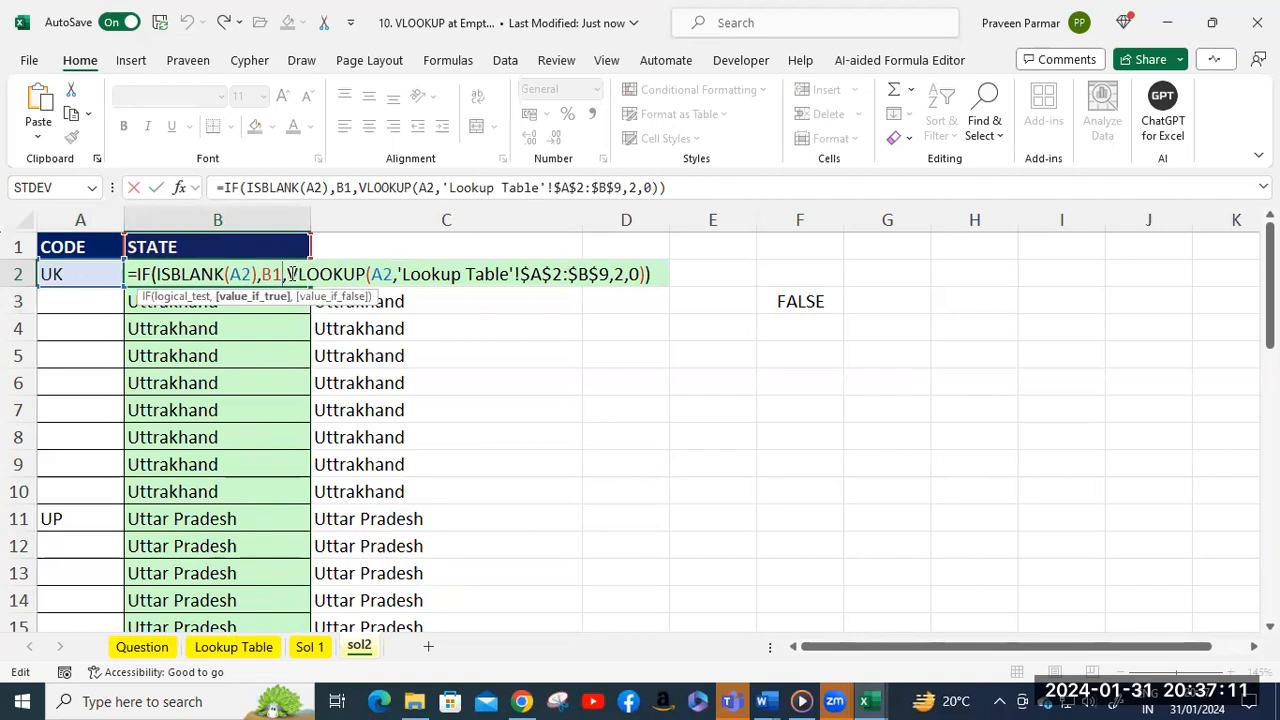
left_click_drag(290, 274, 650, 274)
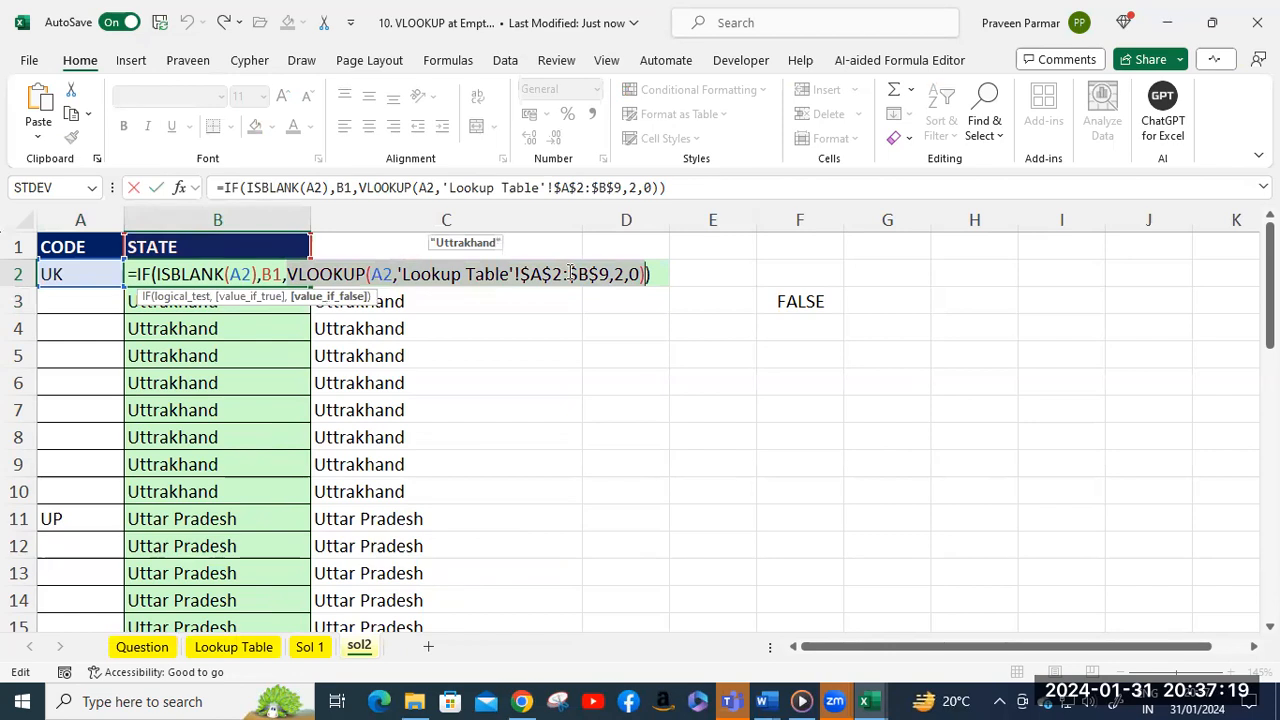
left_click(663, 272)
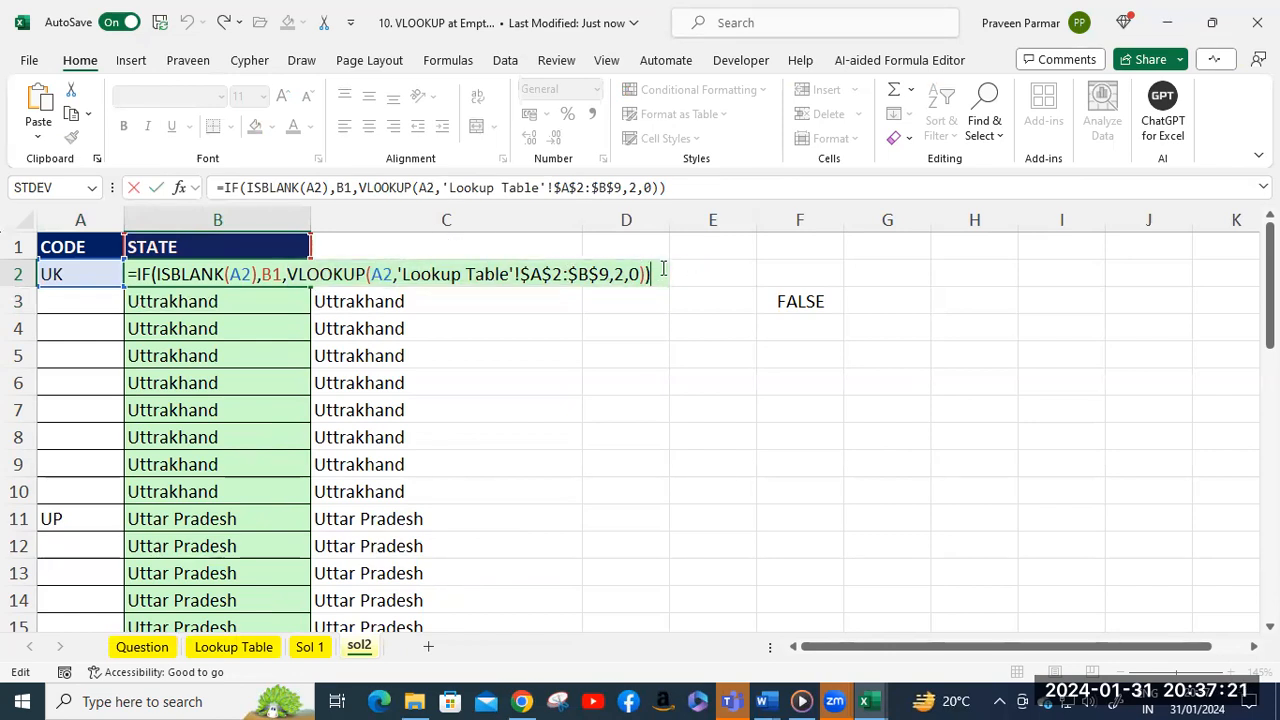
key("Return")
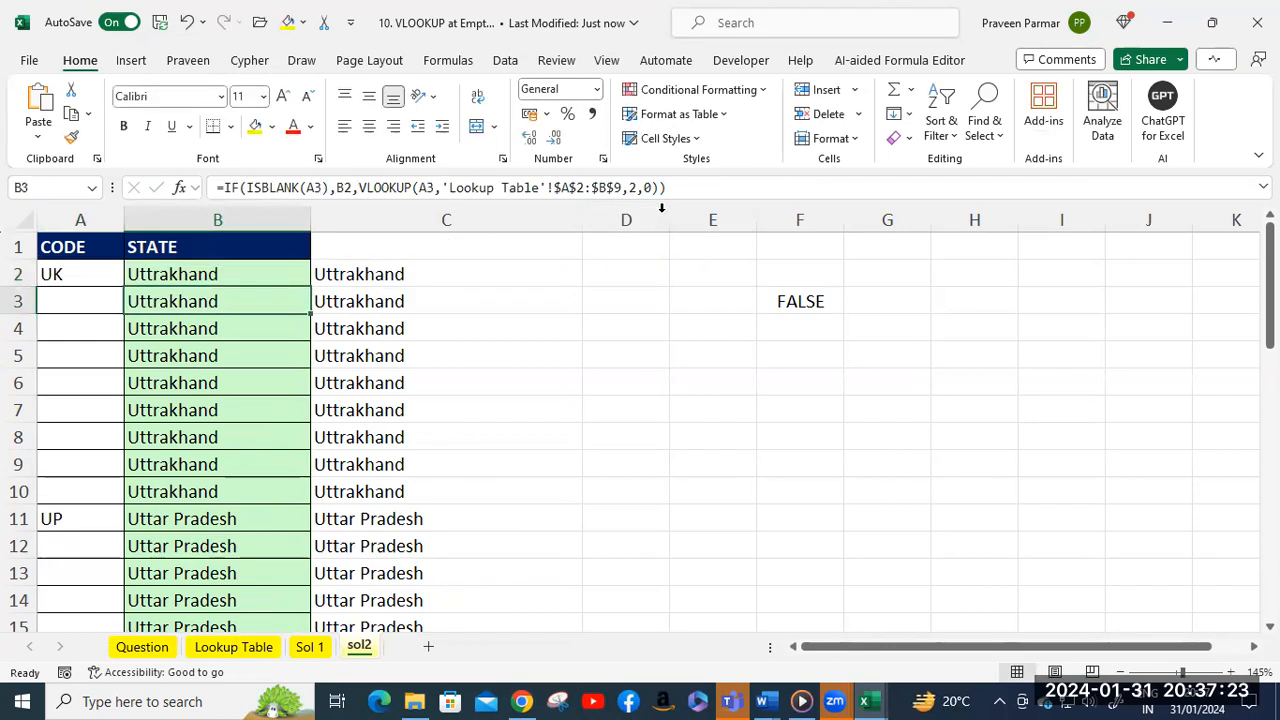
Test the sol2 sheet's ISBLANK formula by entering the code "gh" in A3, and clear that cell again.
left_click(60, 275)
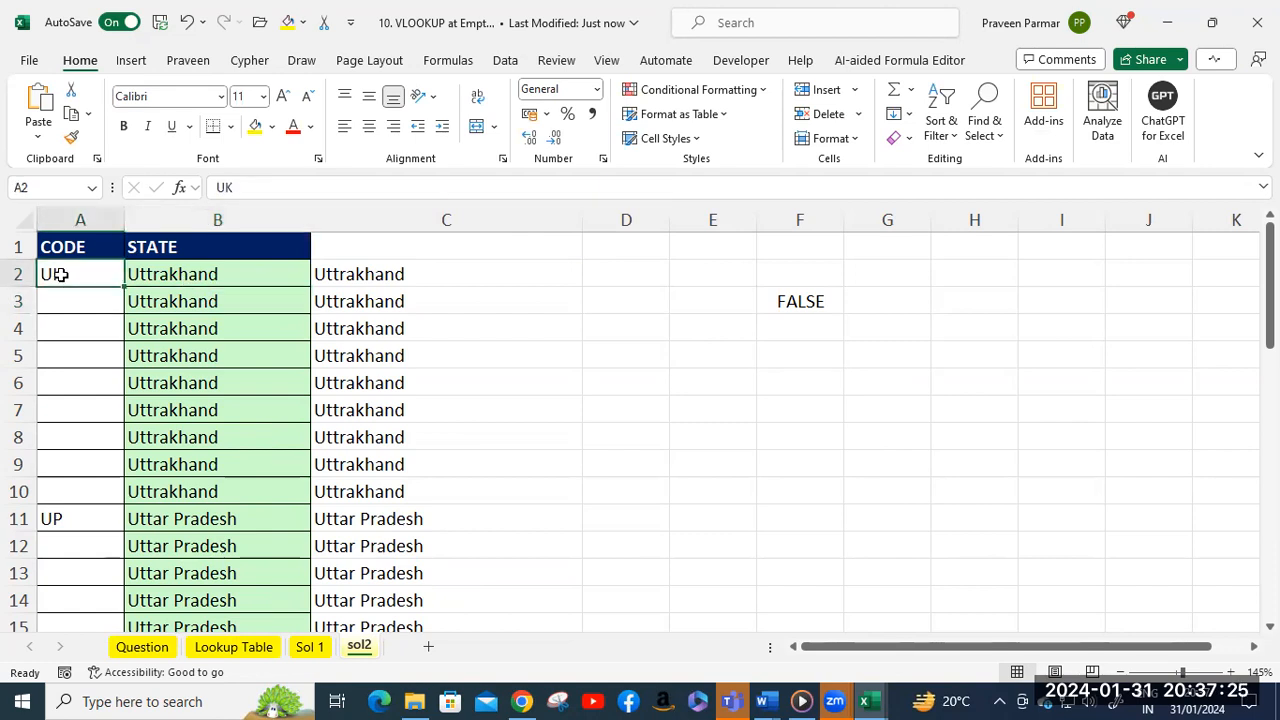
left_click(218, 299)
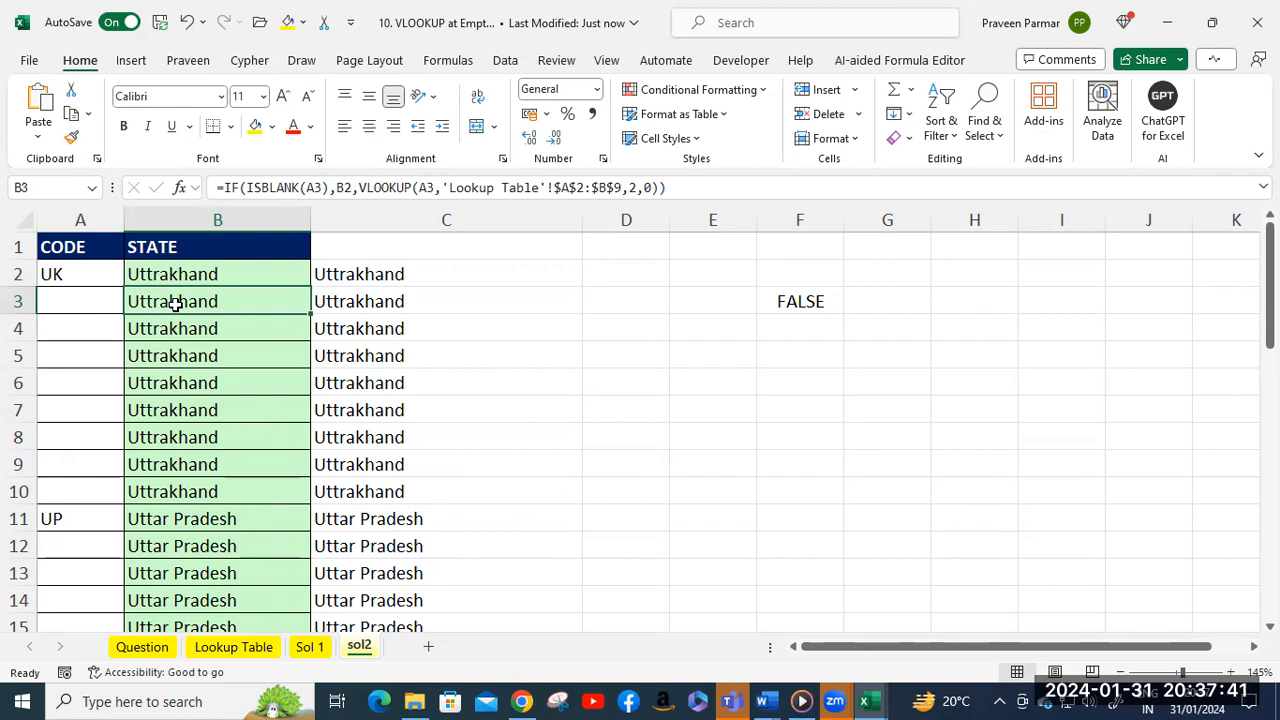
left_click(82, 302)
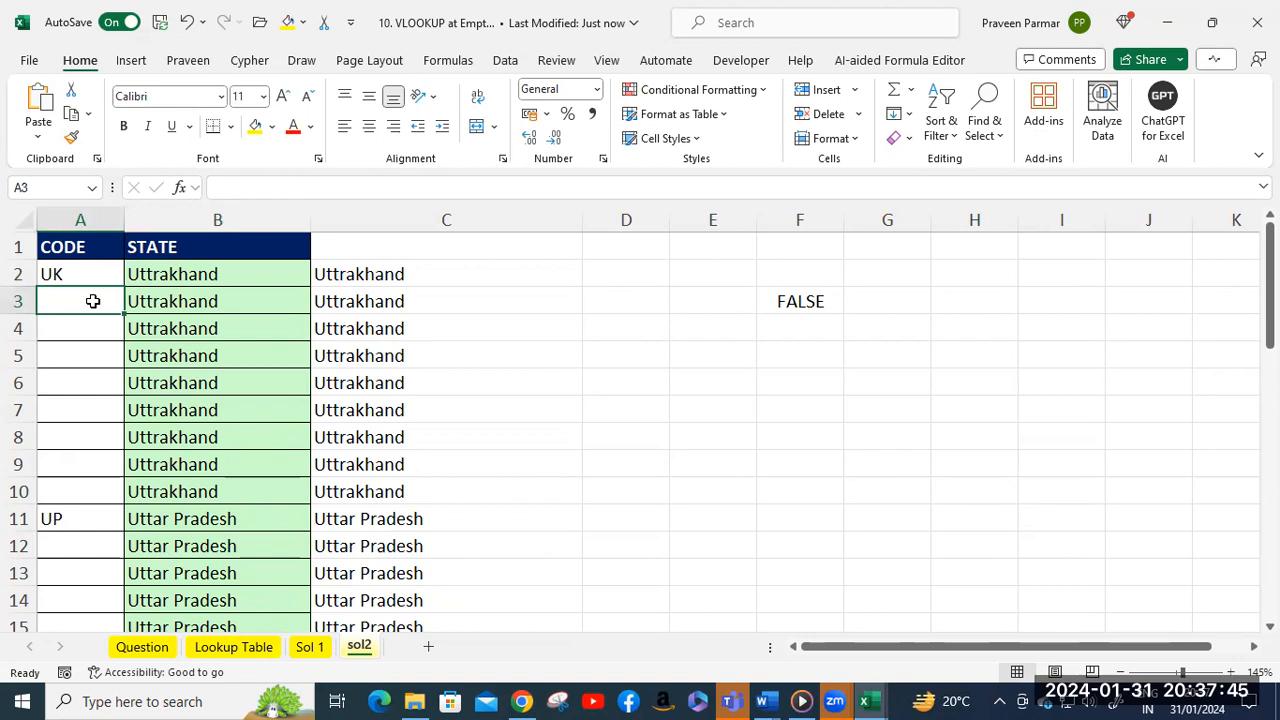
type("gh")
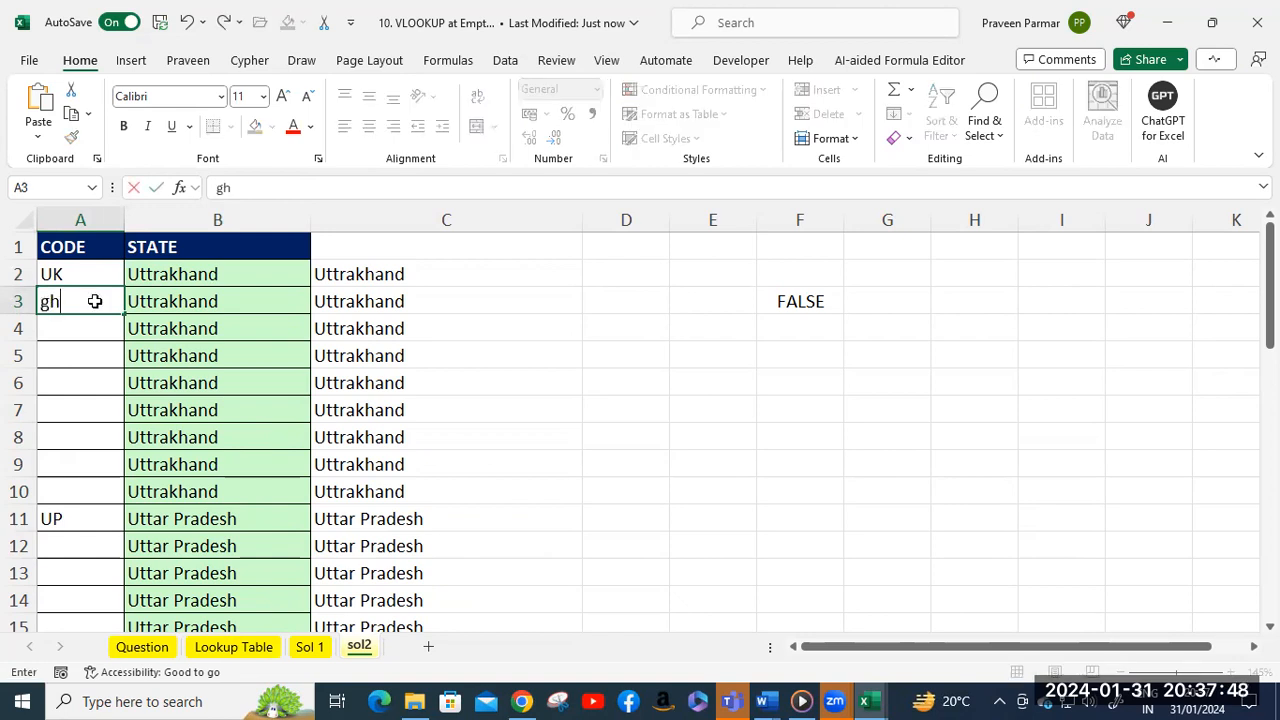
key("Return")
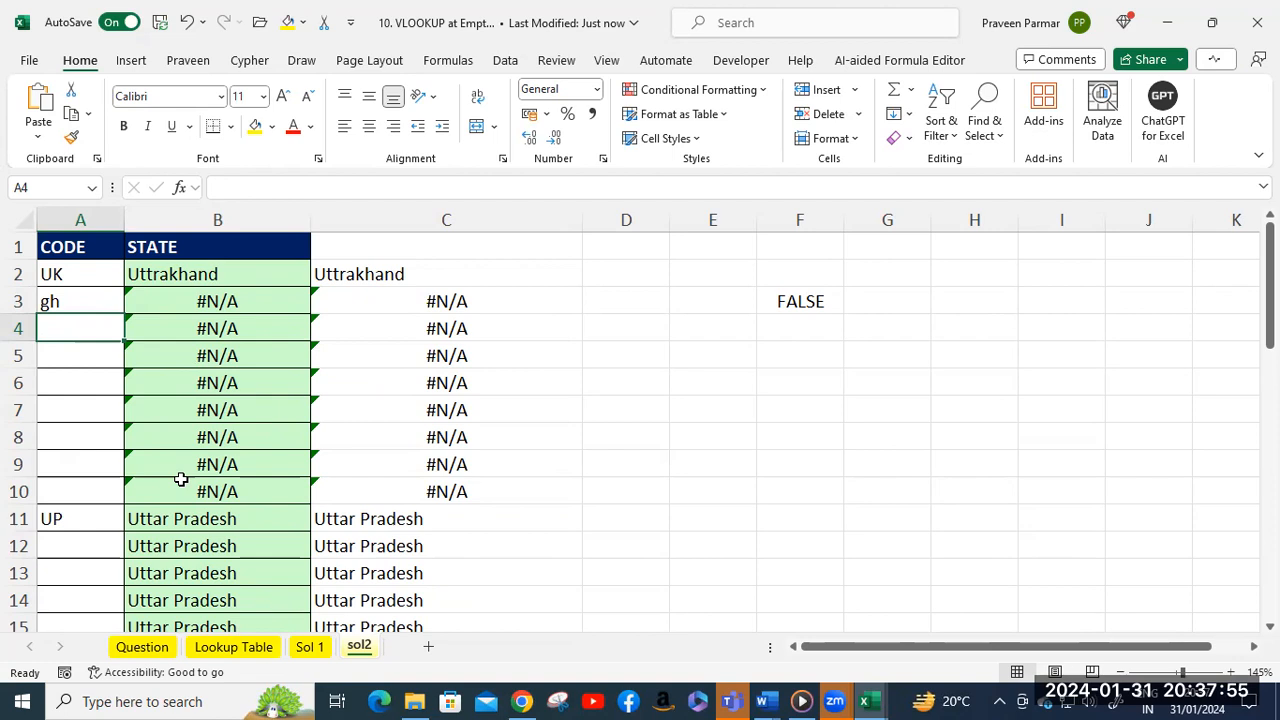
left_click(70, 302)
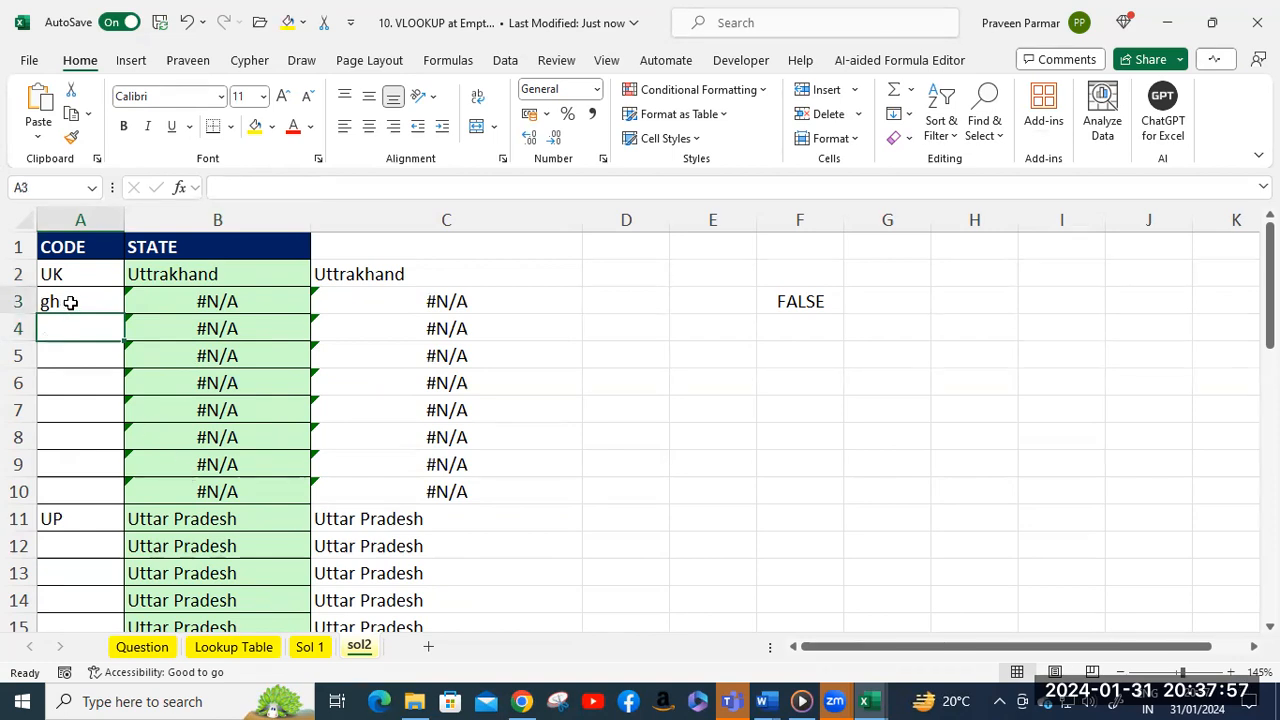
key("Delete")
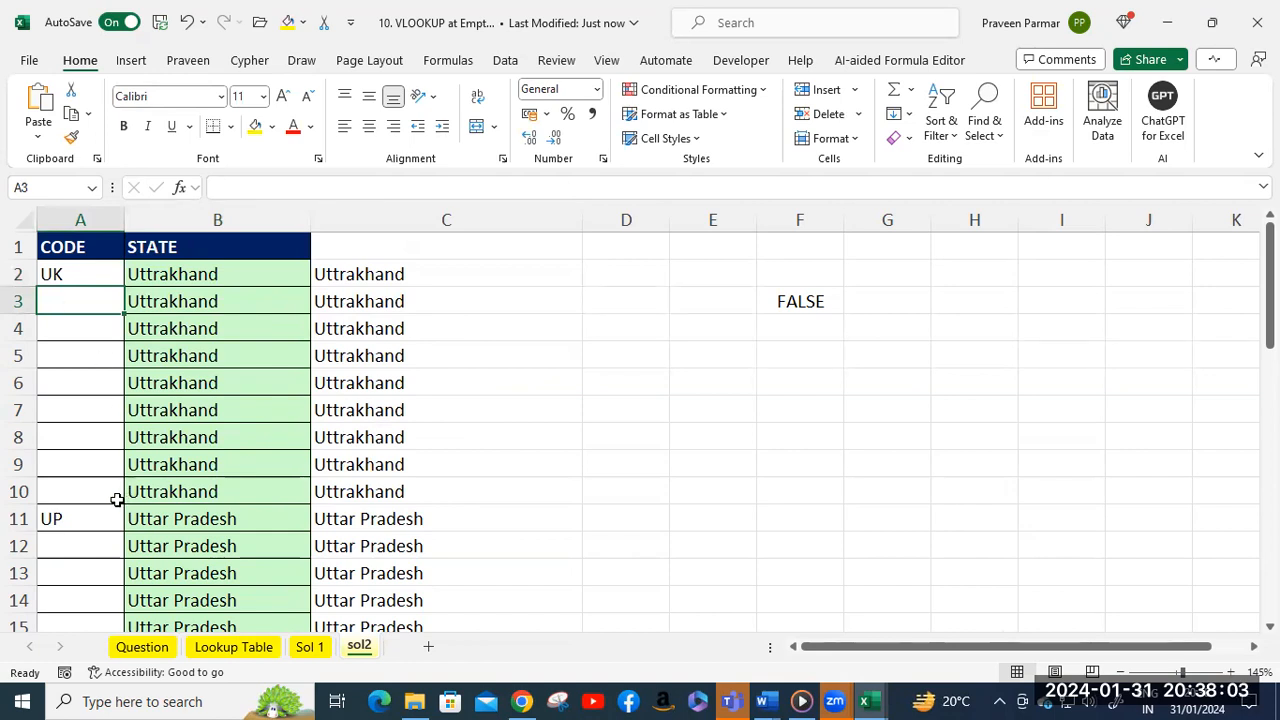
Review the UP group in the sol2 sheet and show the cell references in B18's IF formula.
left_click(90, 517)
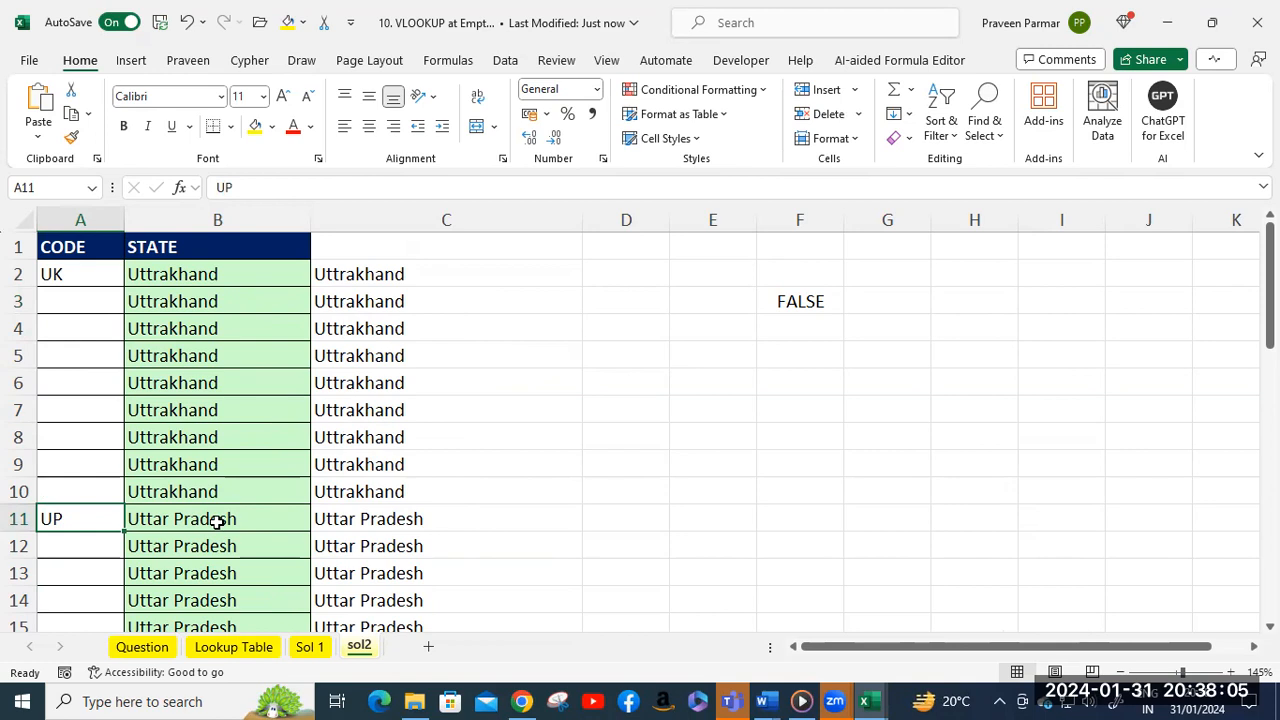
scroll(222, 512, "down", 1)
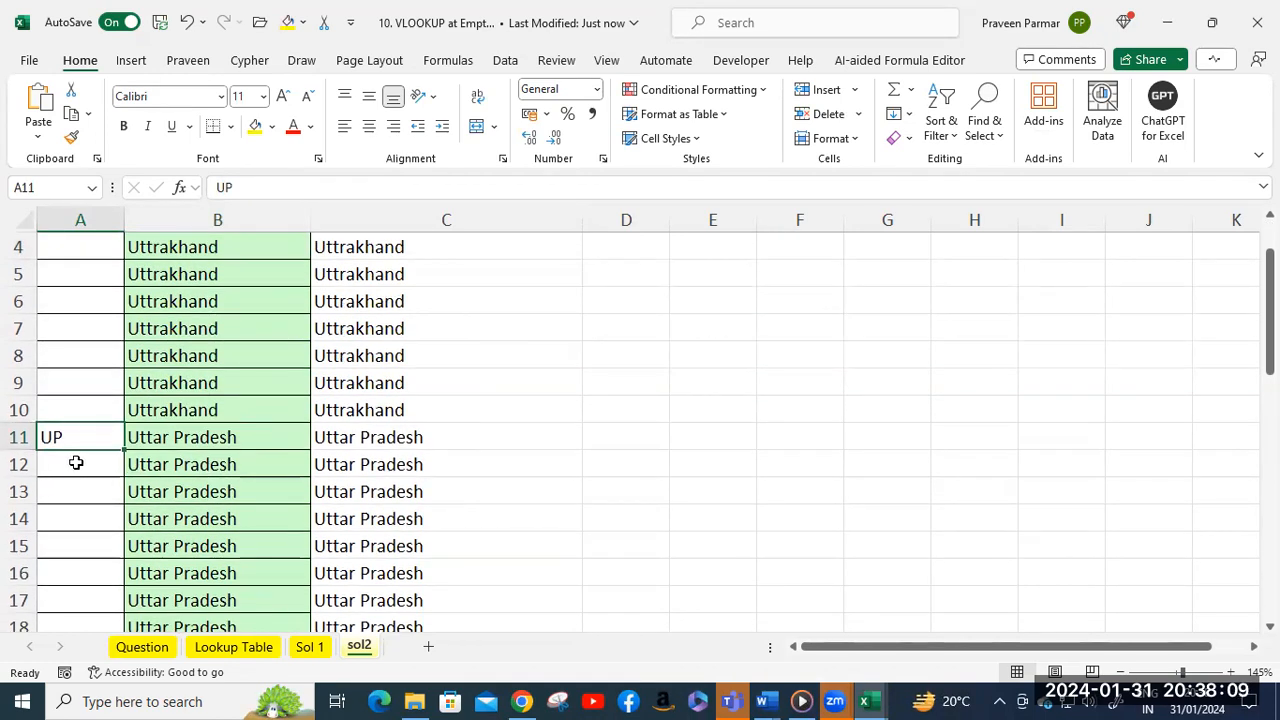
scroll(210, 465, "down", 2)
double_click(214, 464)
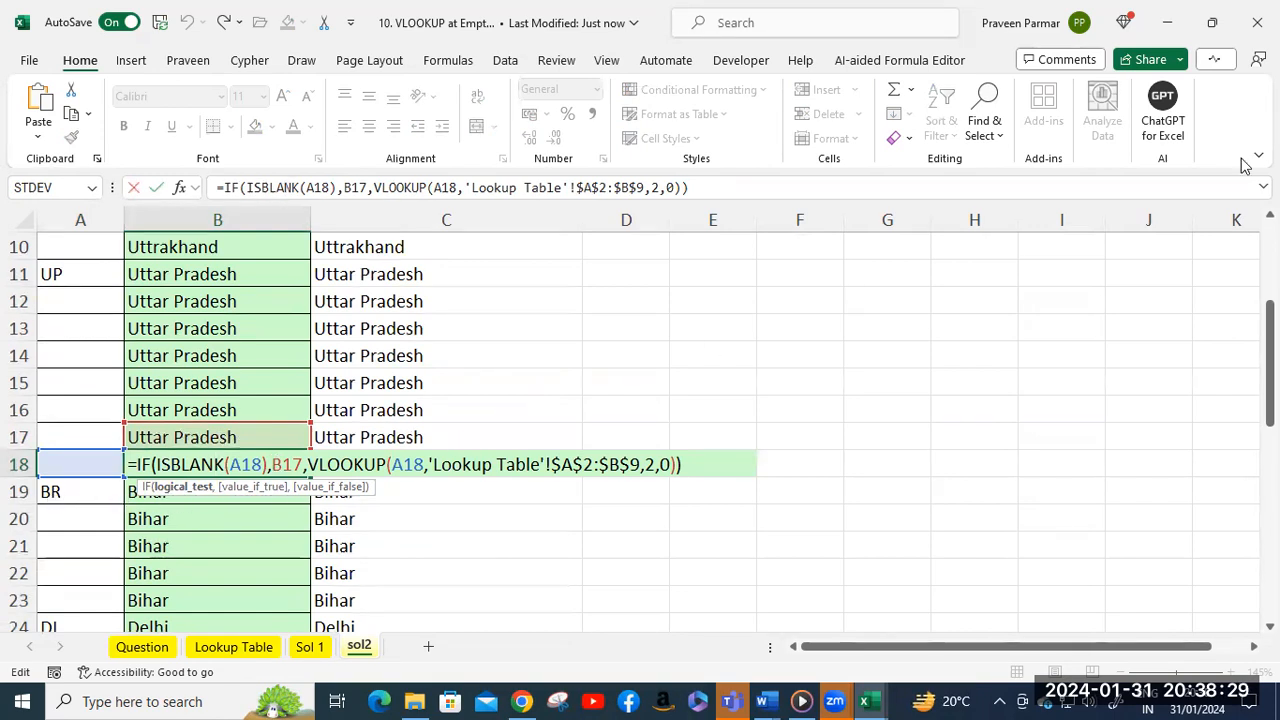
Examine the IF formula in B19 of the sol2 sheet, covering its ISBLANK test, value-if-true reference and VLOOKUP.
key("Return")
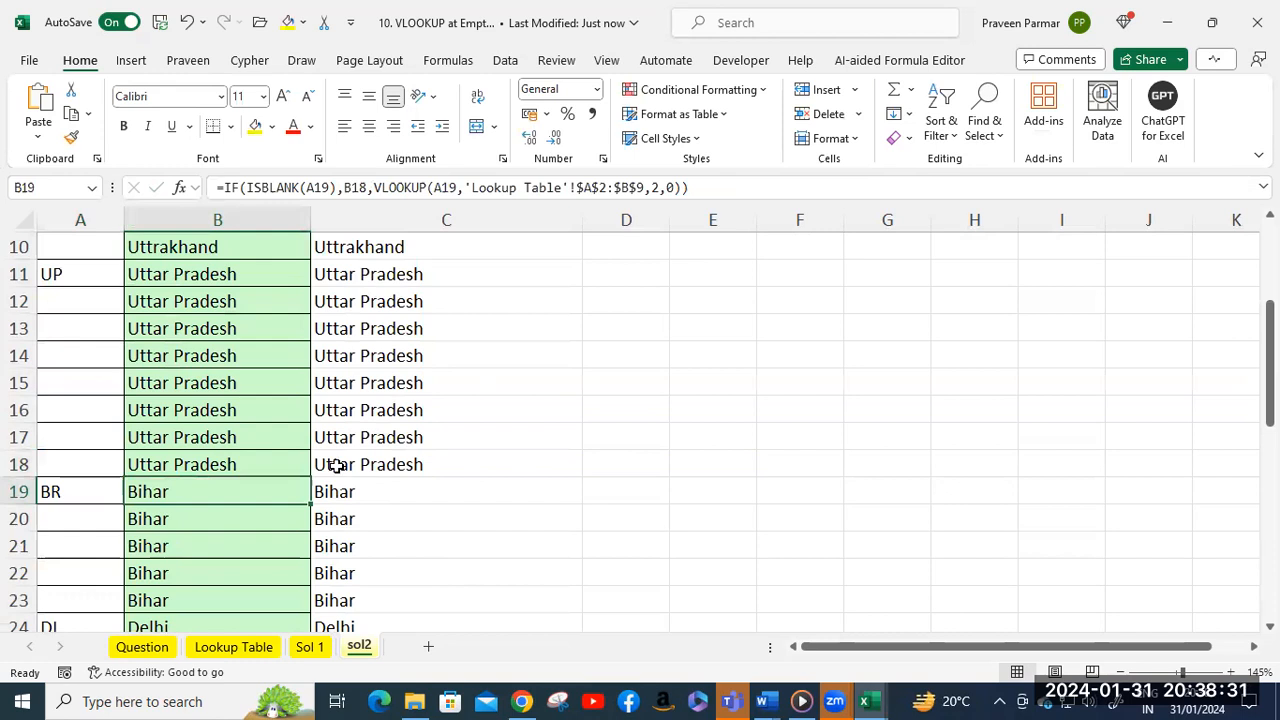
double_click(222, 493)
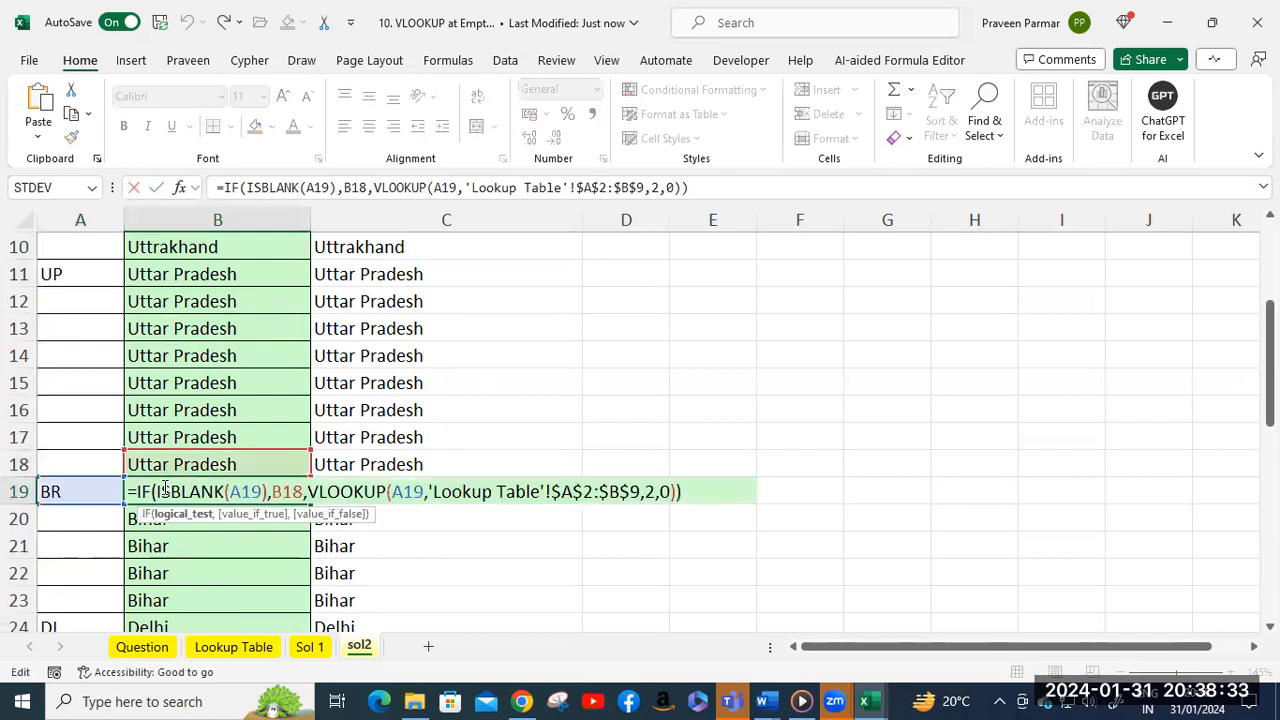
left_click_drag(159, 489, 305, 491)
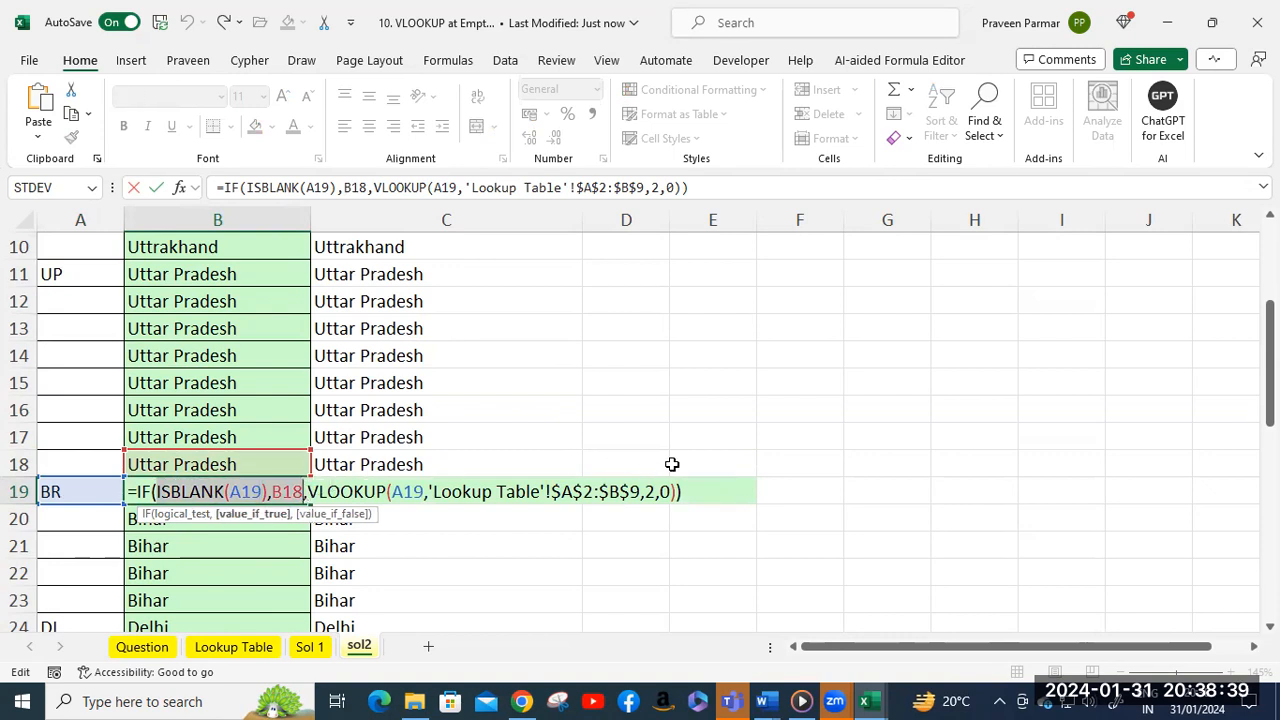
left_click(160, 491)
left_click_drag(153, 492, 310, 492)
left_click(312, 491)
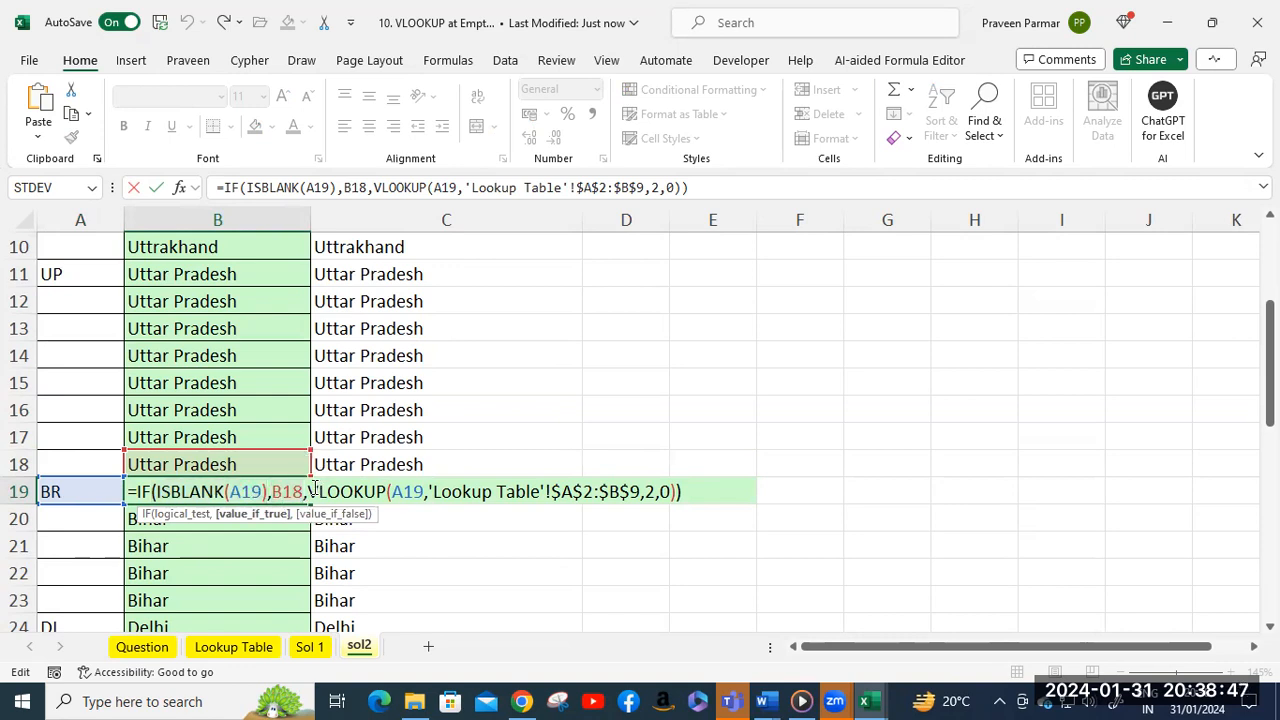
left_click(697, 491)
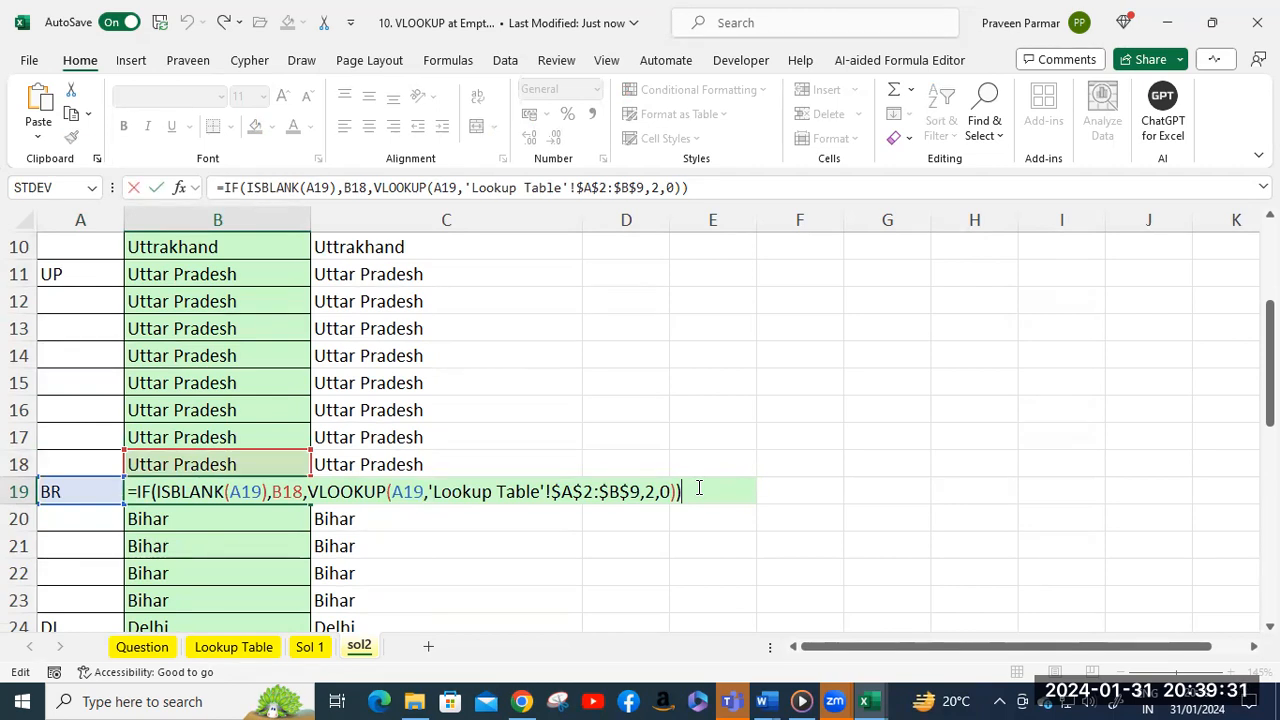
key("Return")
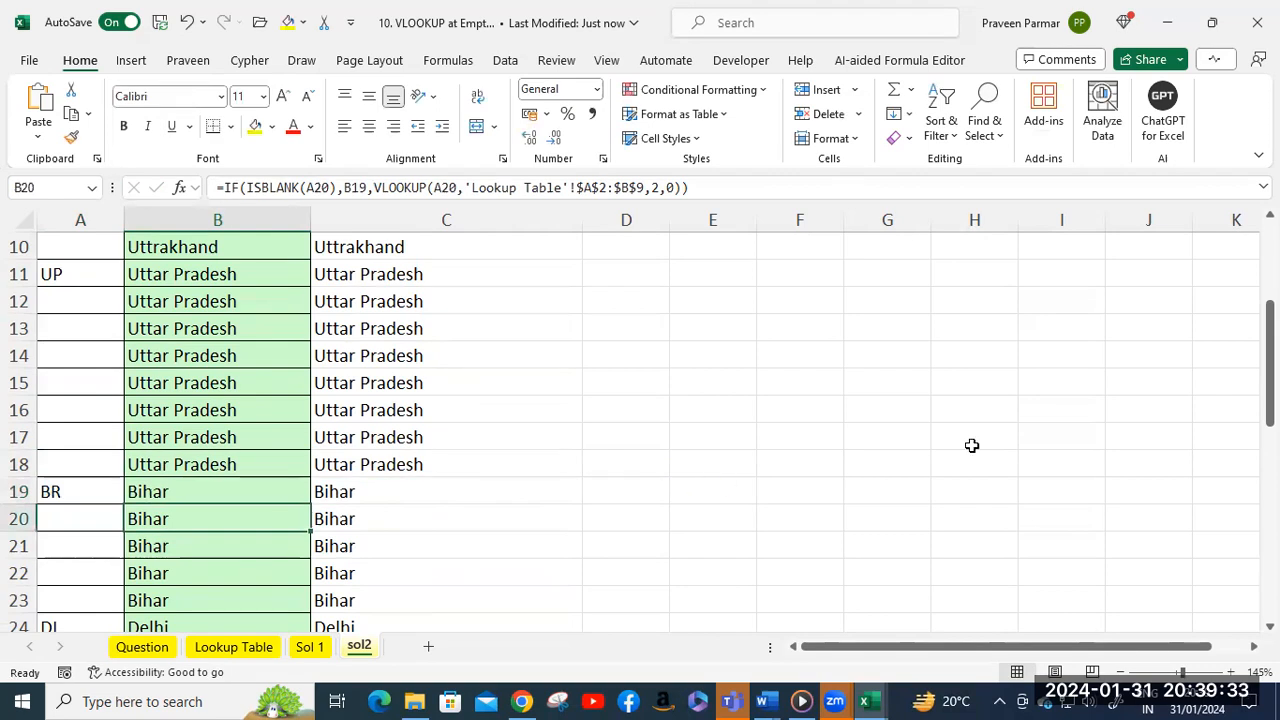
scroll(226, 513, "down", 6)
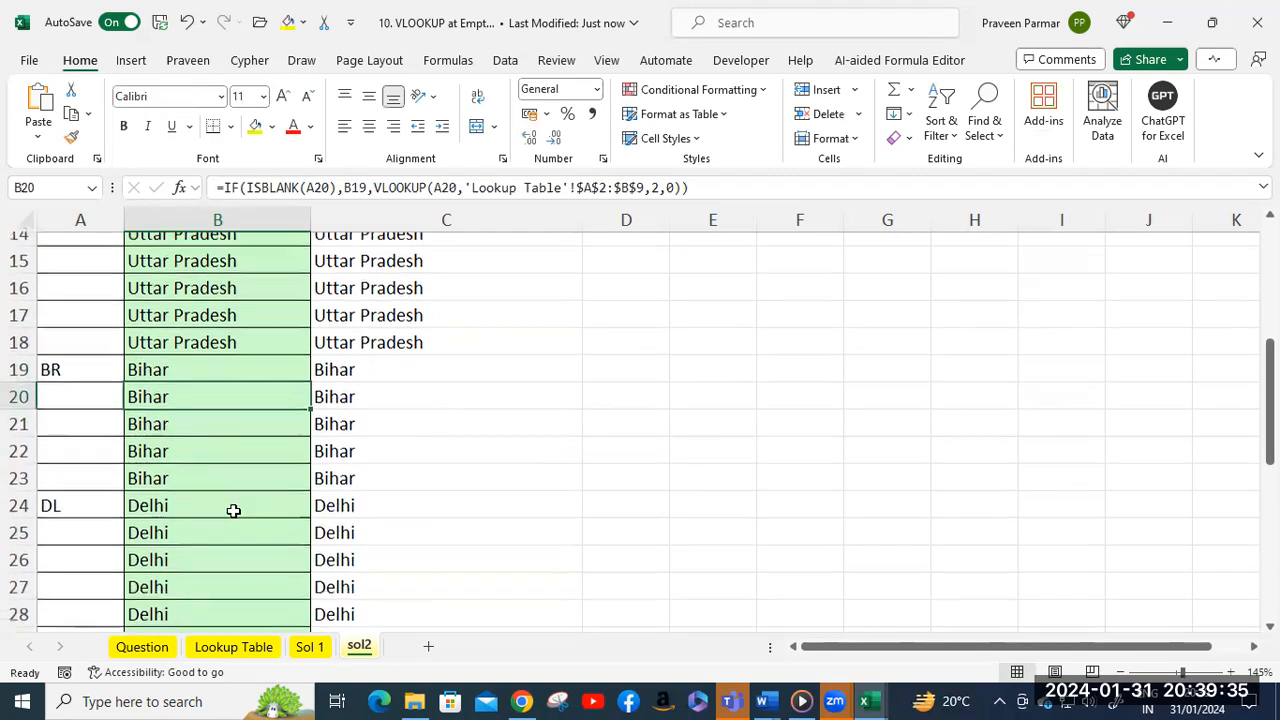
Clear the VLOOKUP formulas from the STATE column of the Question sheet, from B2 down to the AP row.
left_click(310, 647)
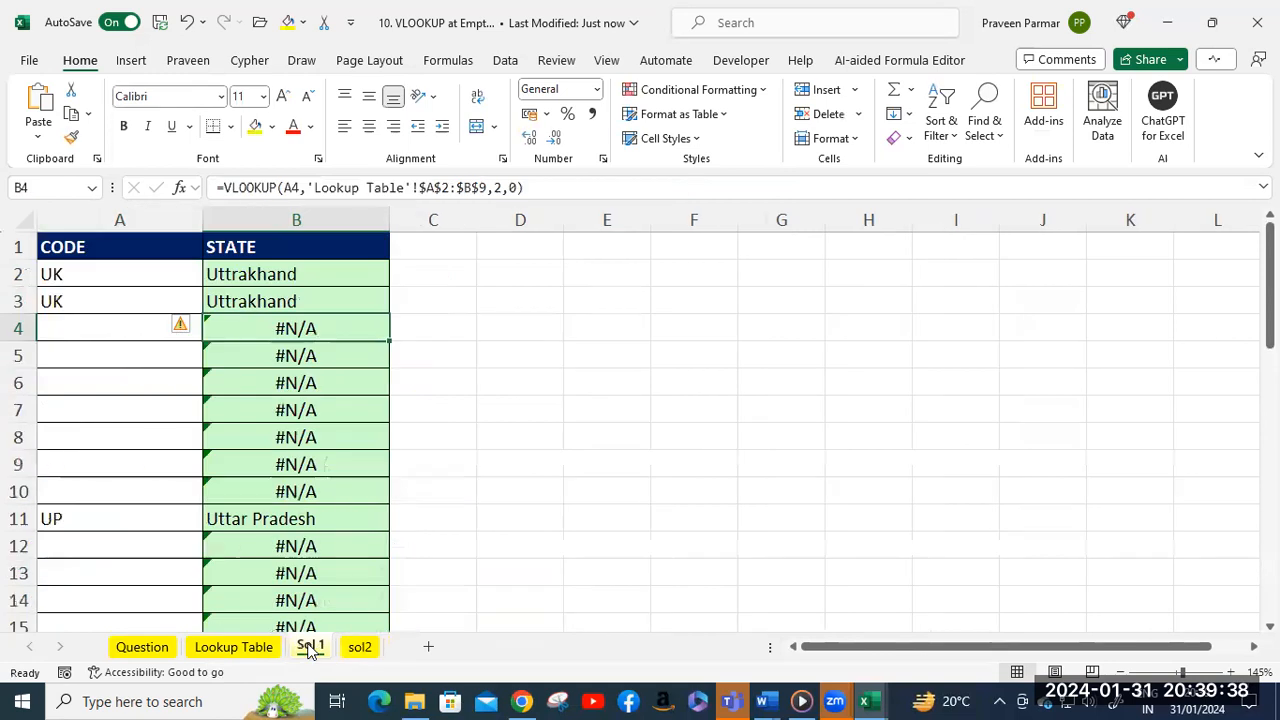
left_click(233, 647)
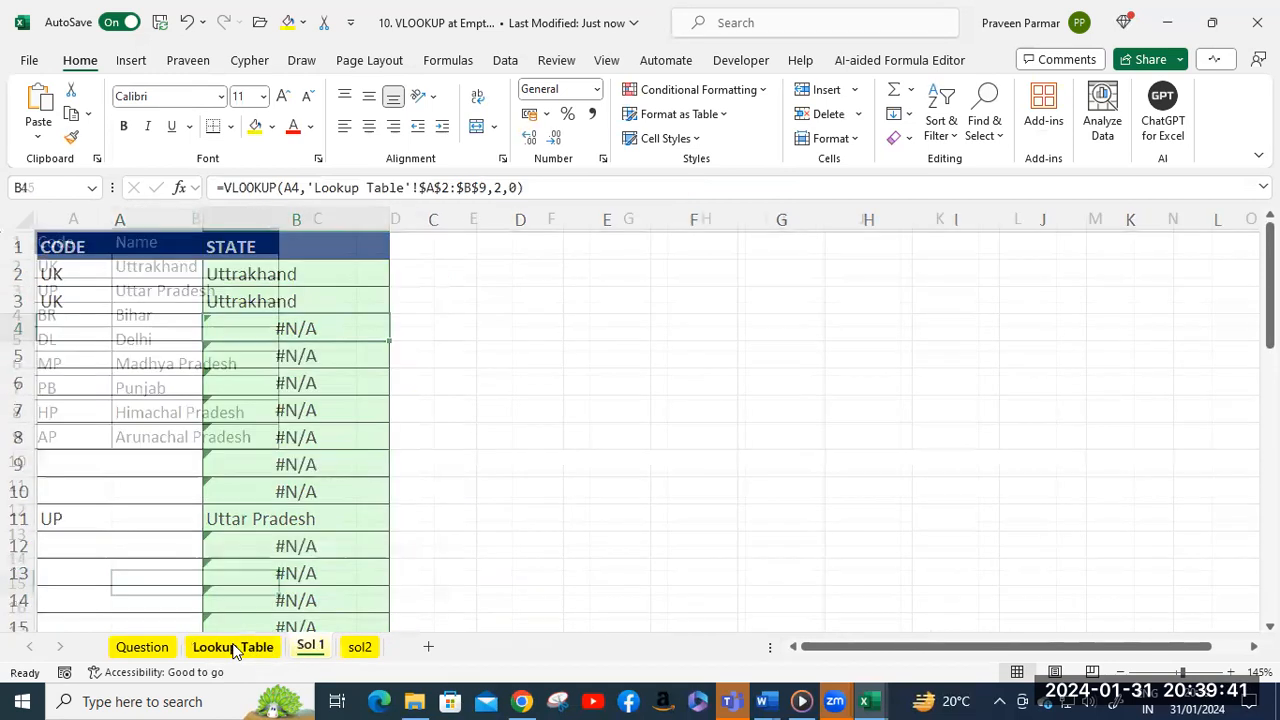
left_click(142, 647)
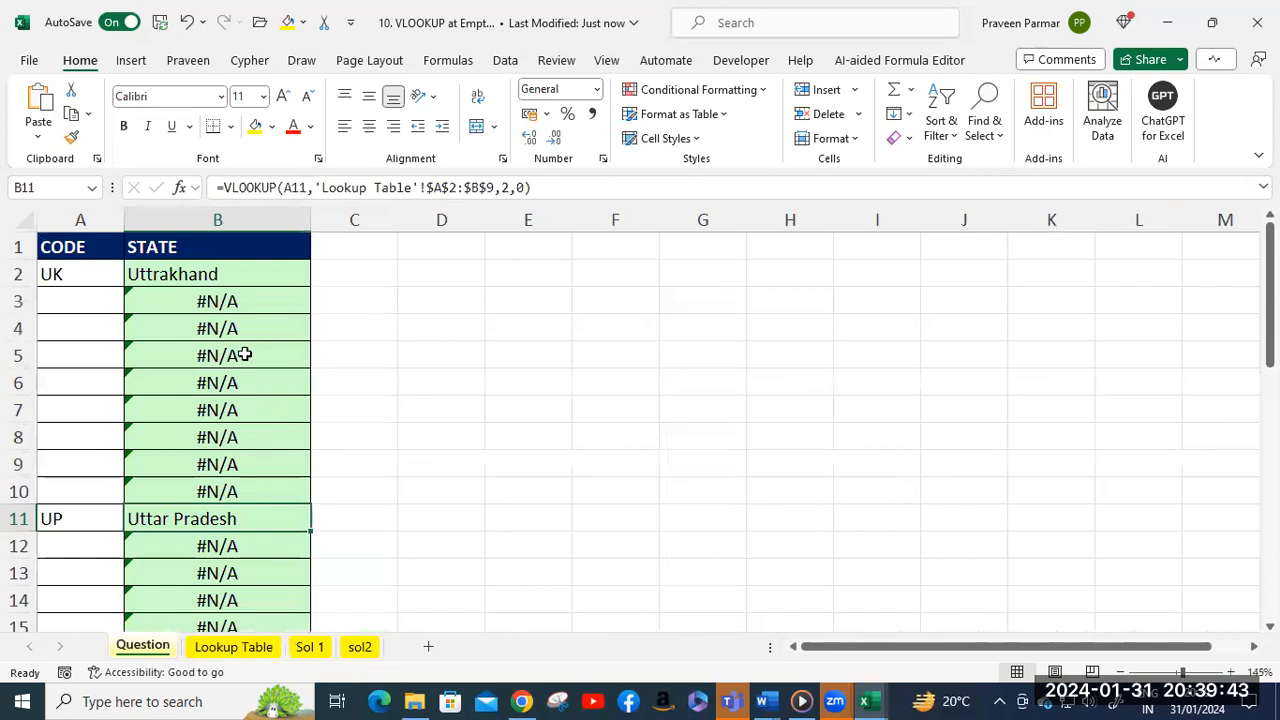
left_click(222, 279)
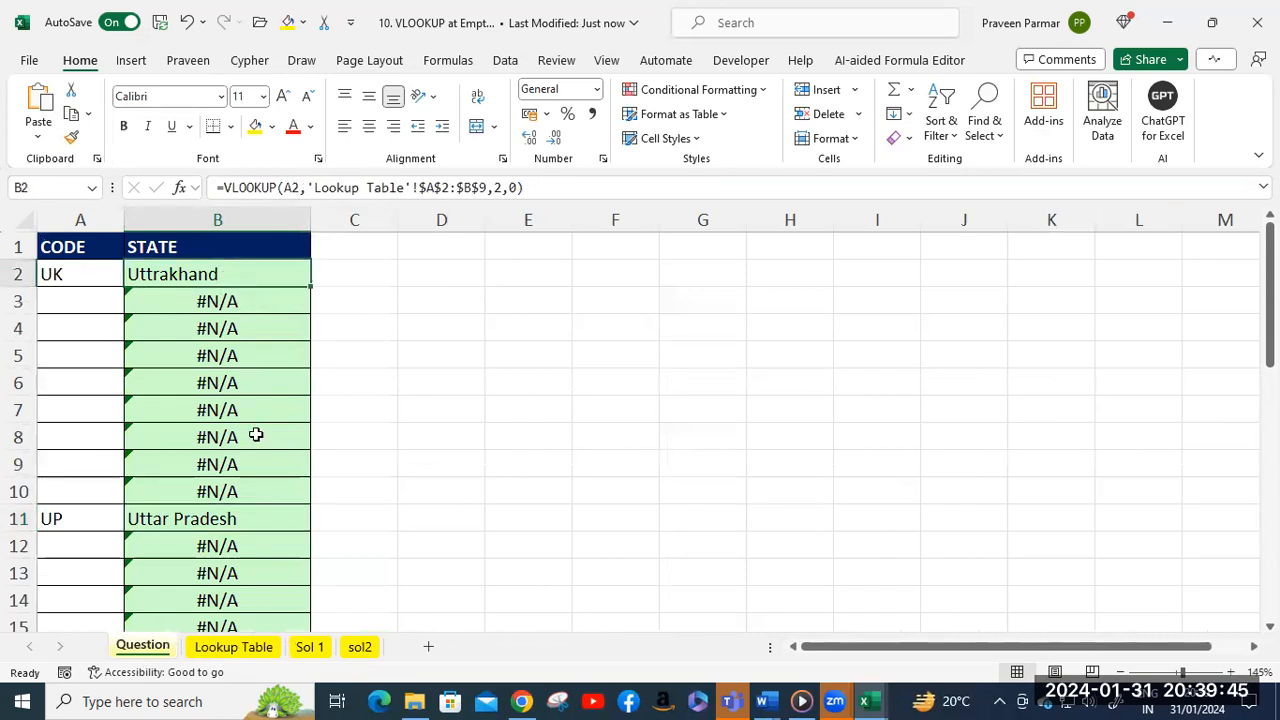
scroll(257, 434, "down", 4)
scroll(257, 434, "down", 5)
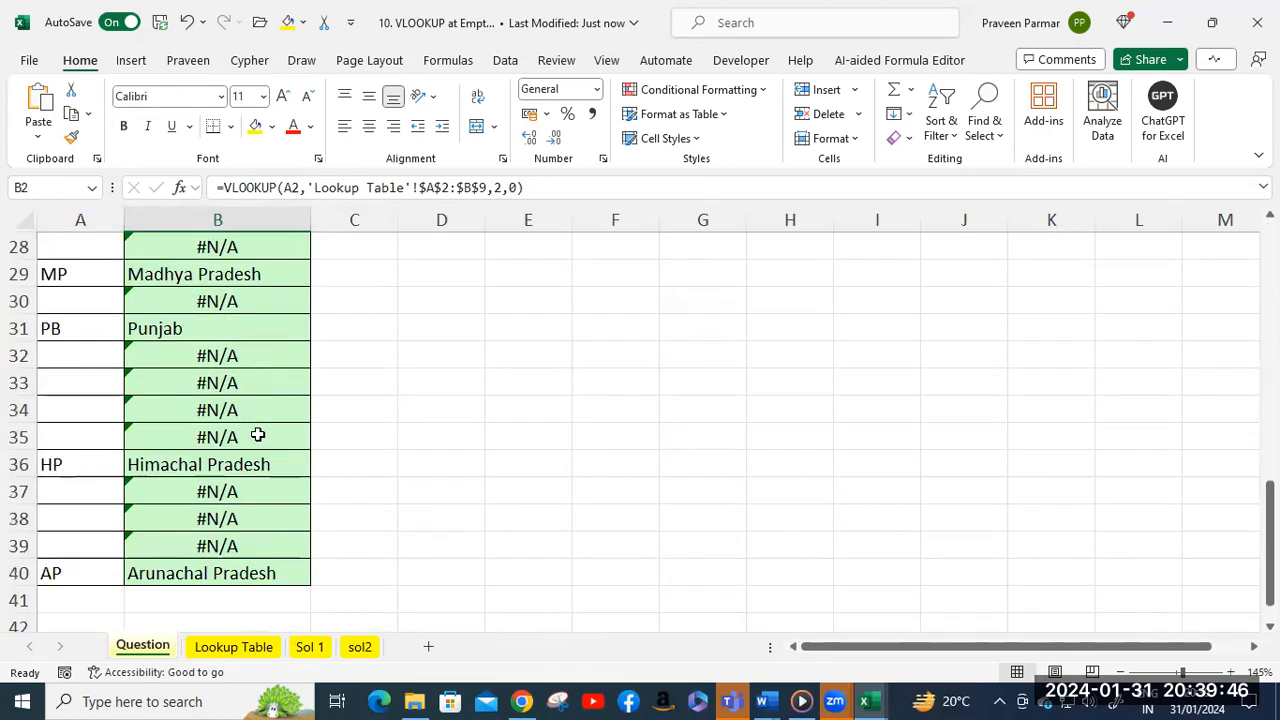
left_click(251, 573, "shift")
key("Delete")
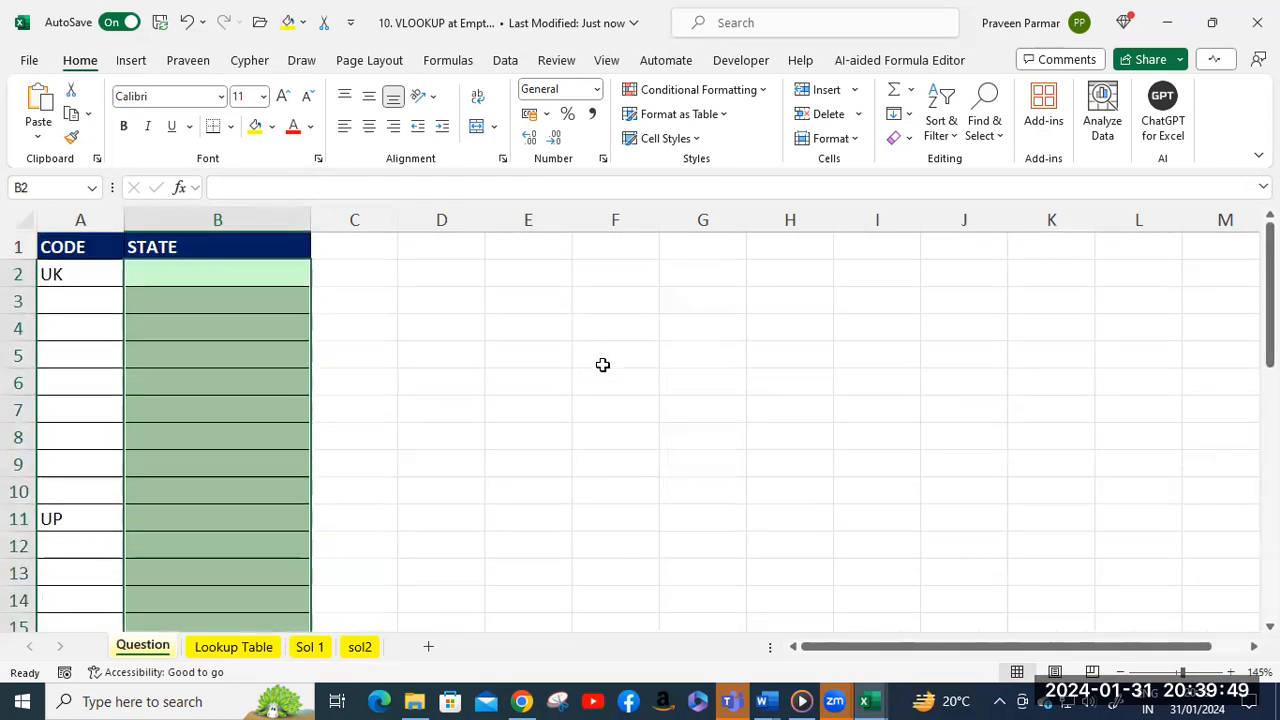
left_click(586, 357)
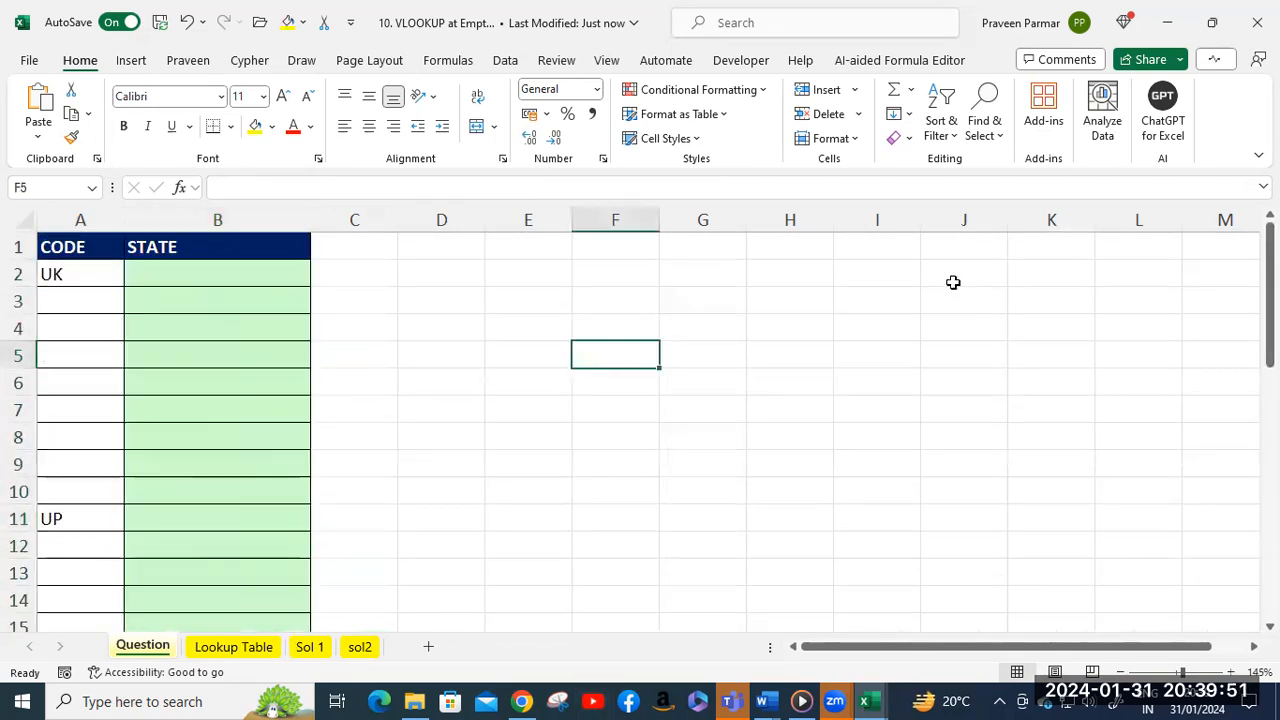
Minimize the open workbooks and open the workbook "11. VLOOKUP with Two Lookup Values" from the 3. Excel Lookup Functions folder.
left_click(1167, 22)
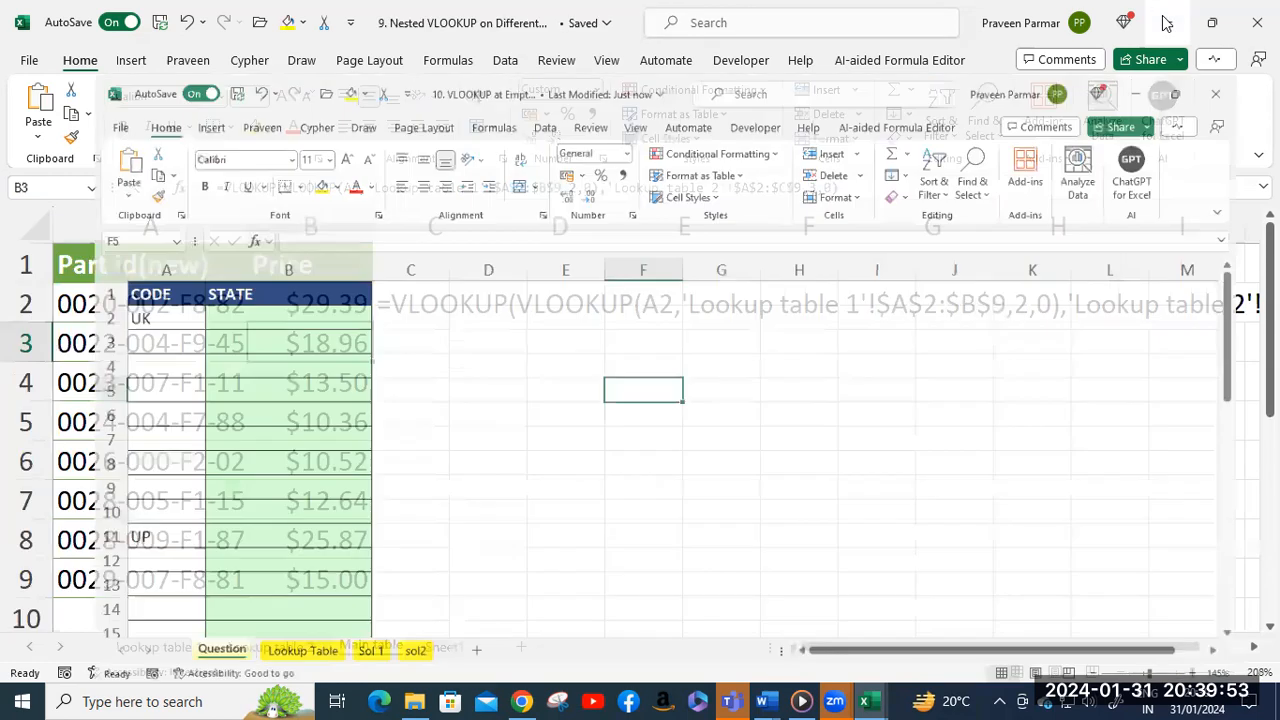
left_click(1167, 22)
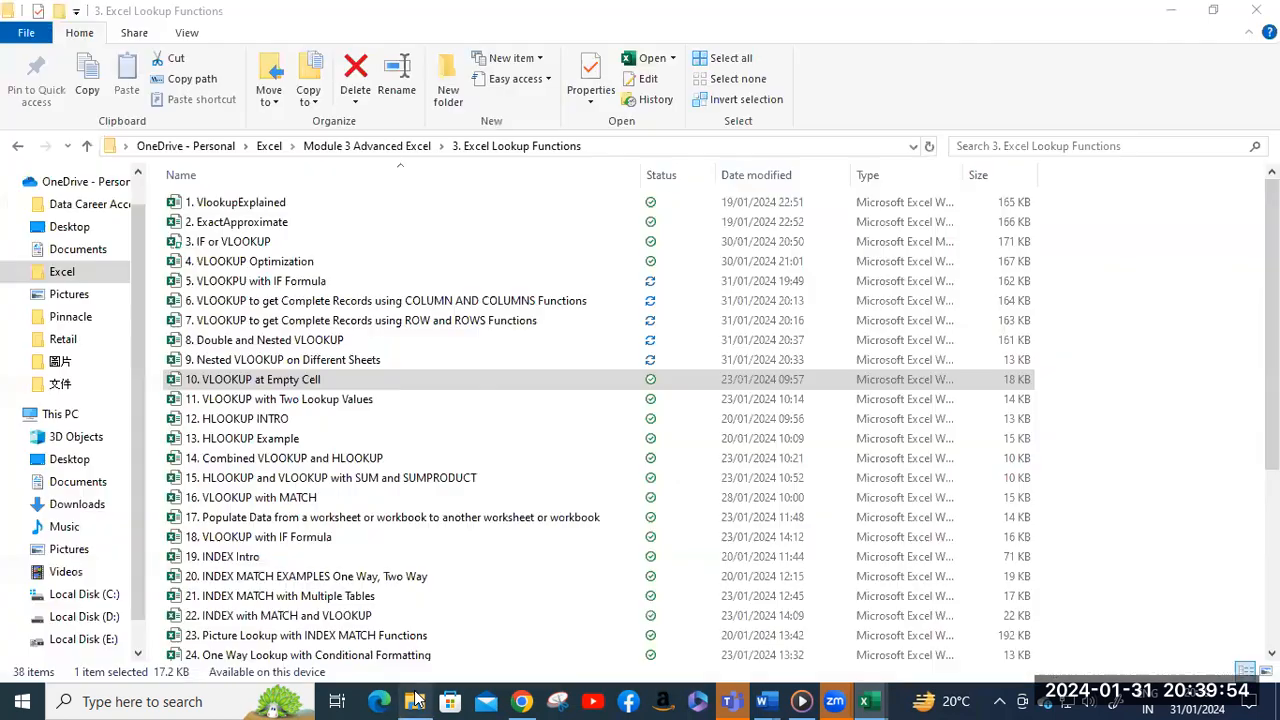
left_click(293, 402)
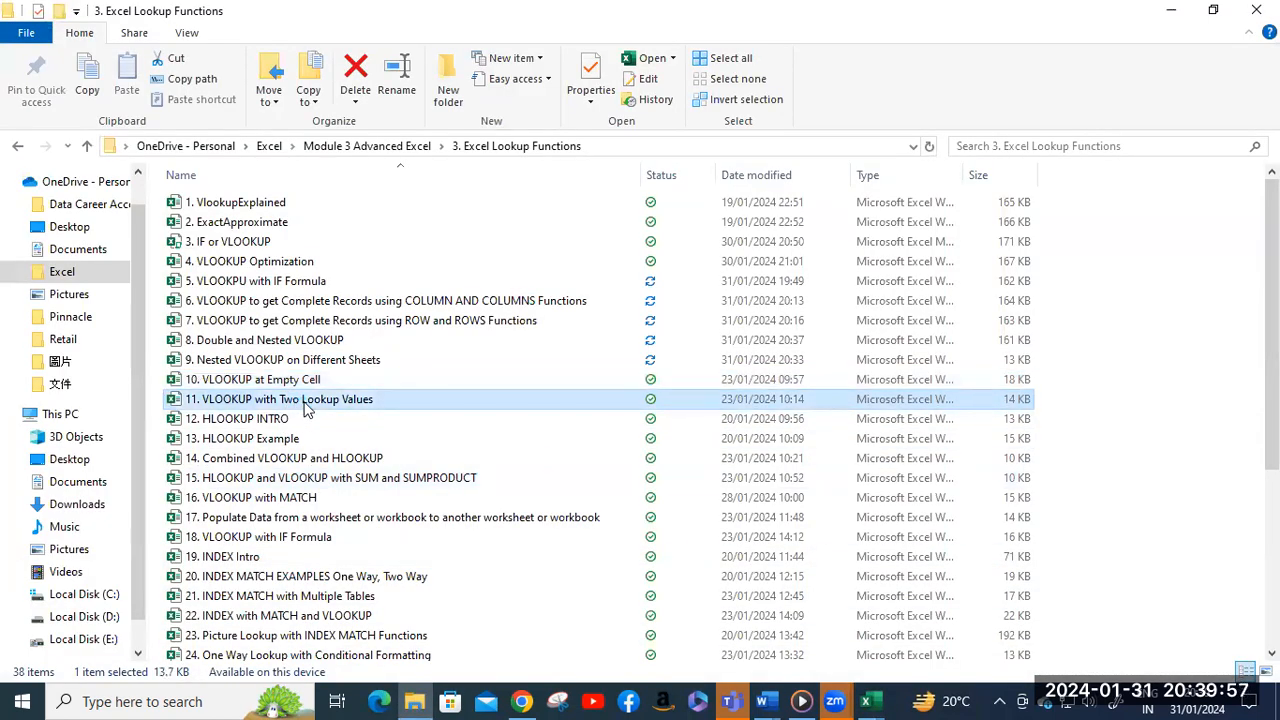
double_click(307, 408)
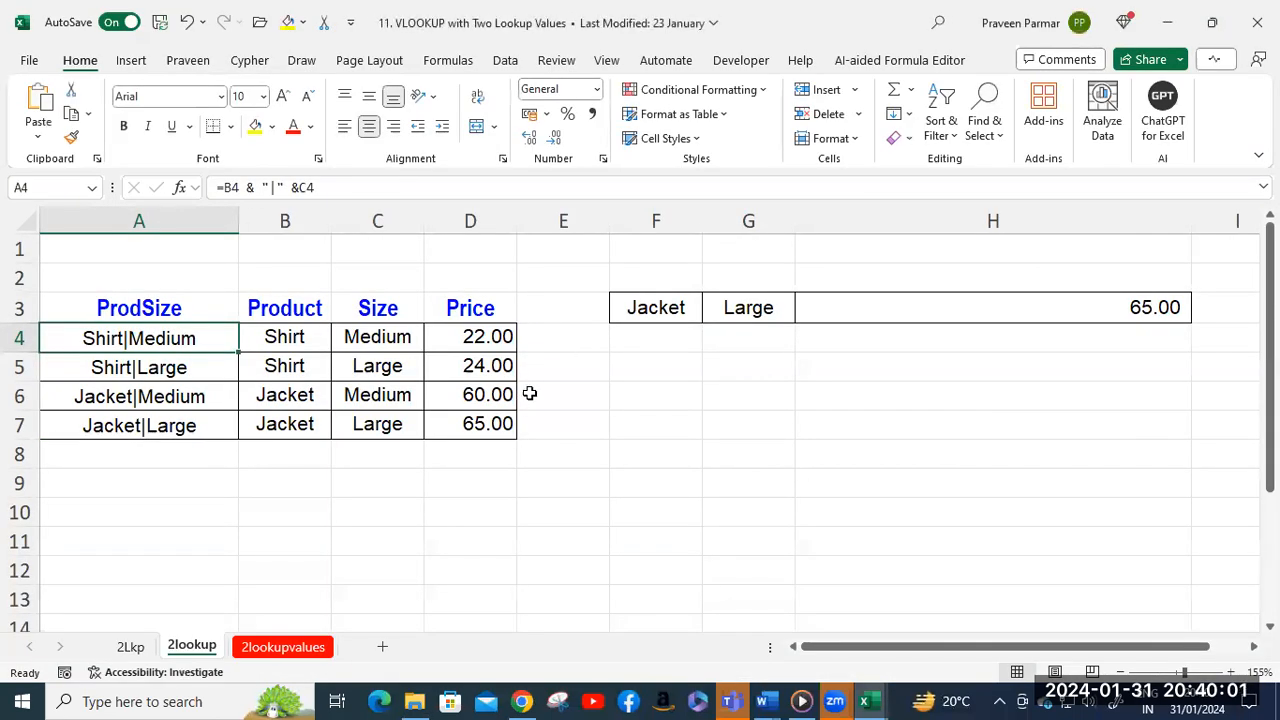
Review the roll number, student name and Helper formula in row 4 of the 2Lkp sheet.
scroll(531, 392, "down", 2)
scroll(532, 392, "up", 2)
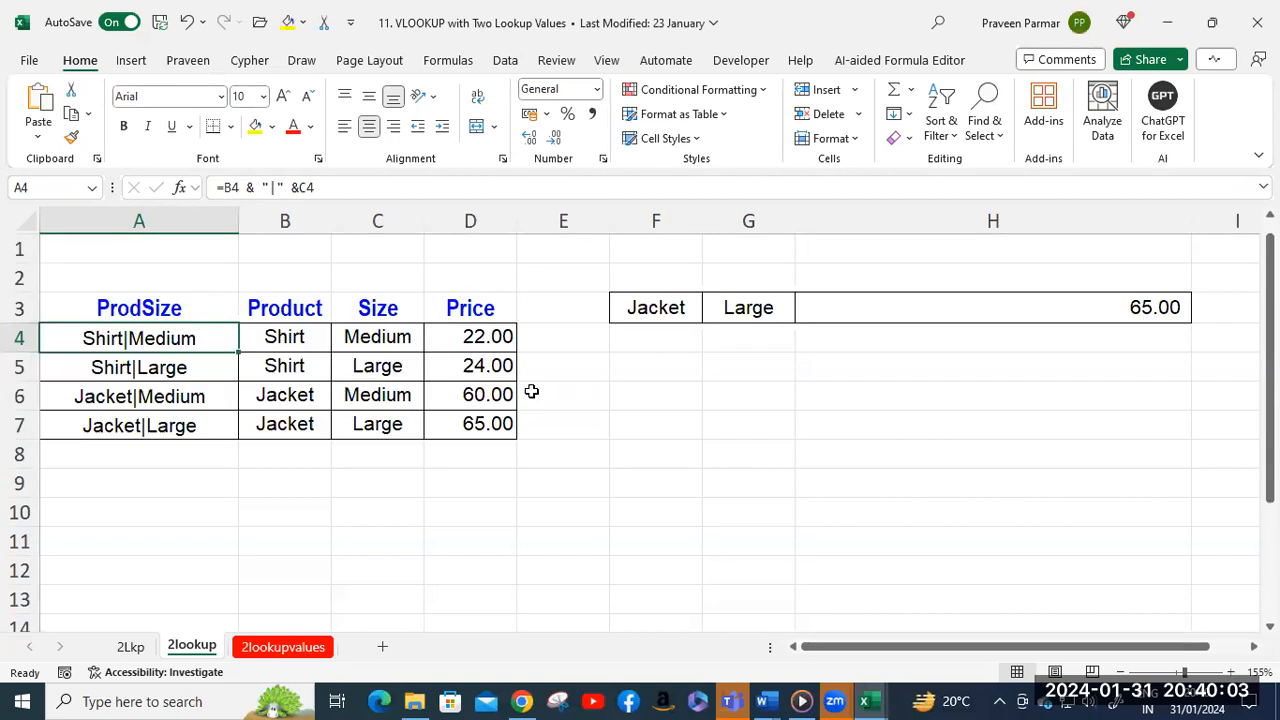
left_click(135, 650)
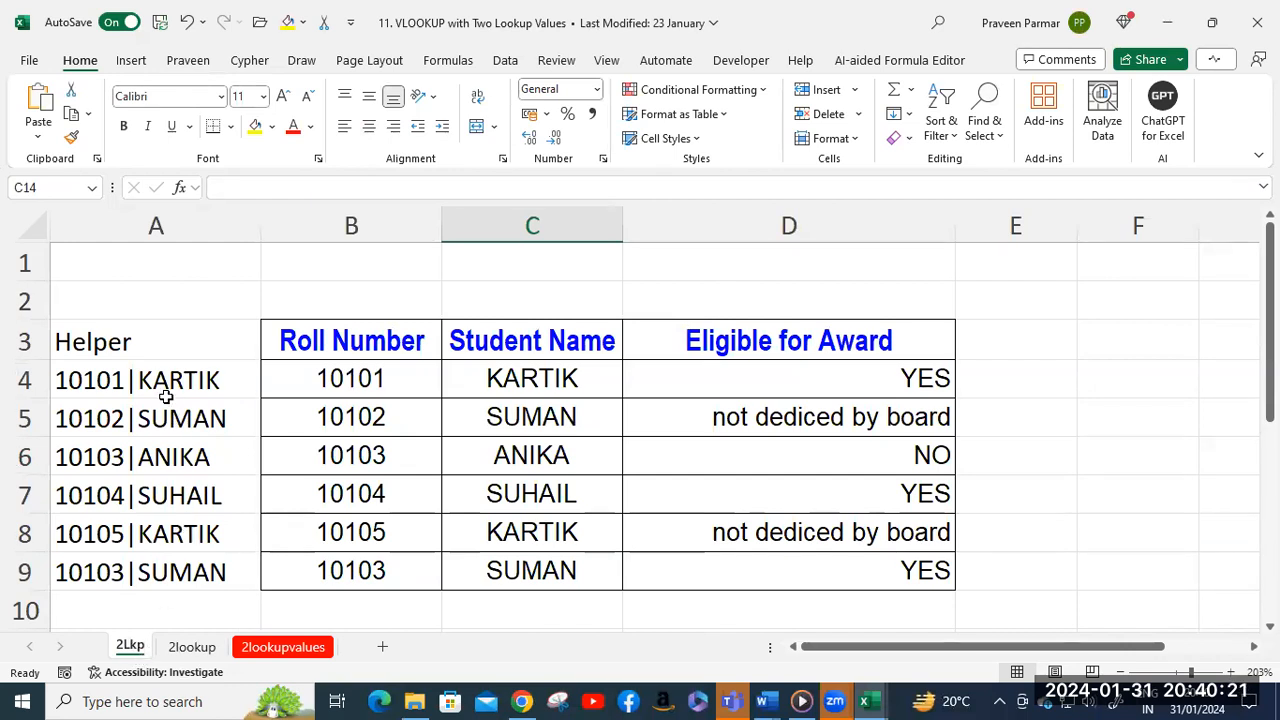
left_click(336, 384)
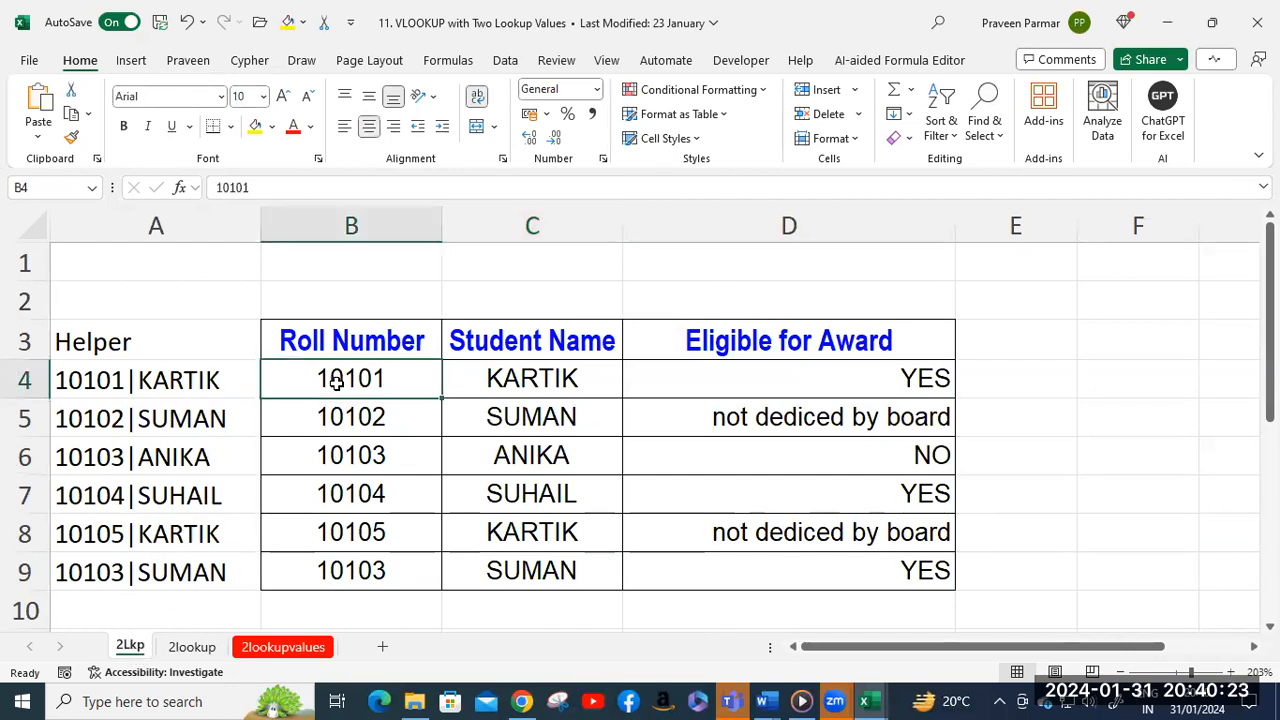
left_click(523, 388)
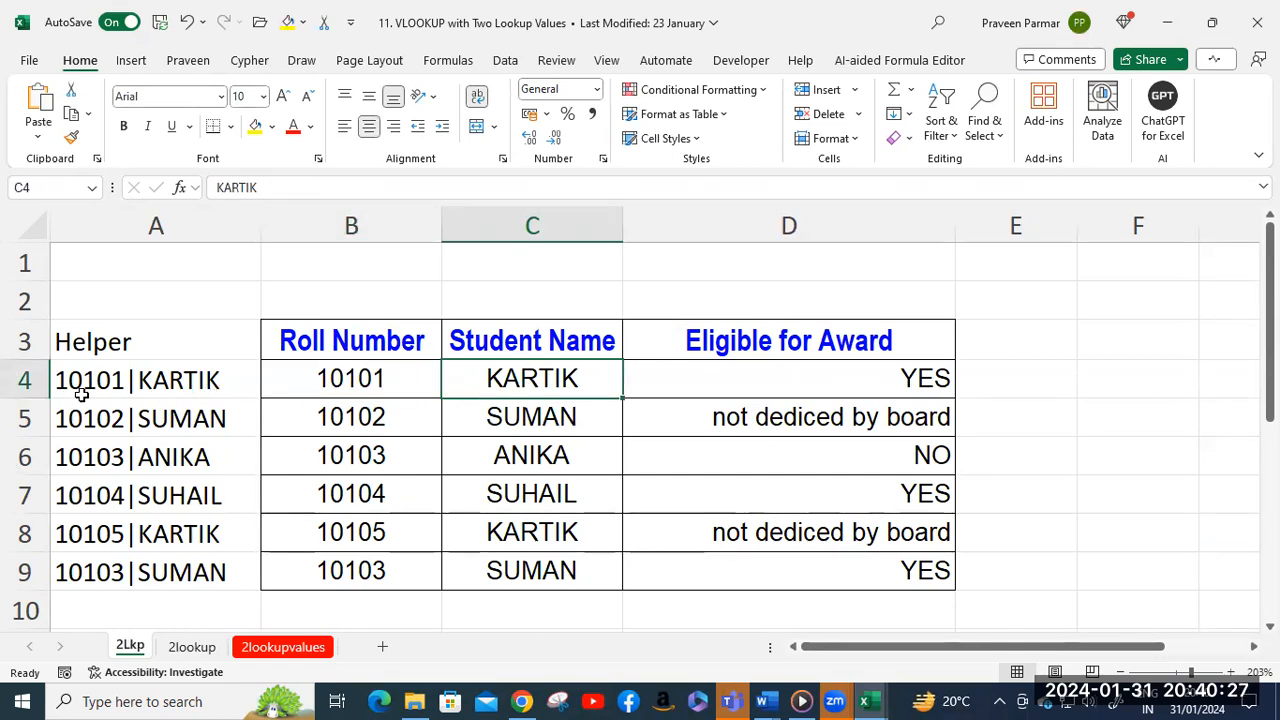
left_click(145, 392)
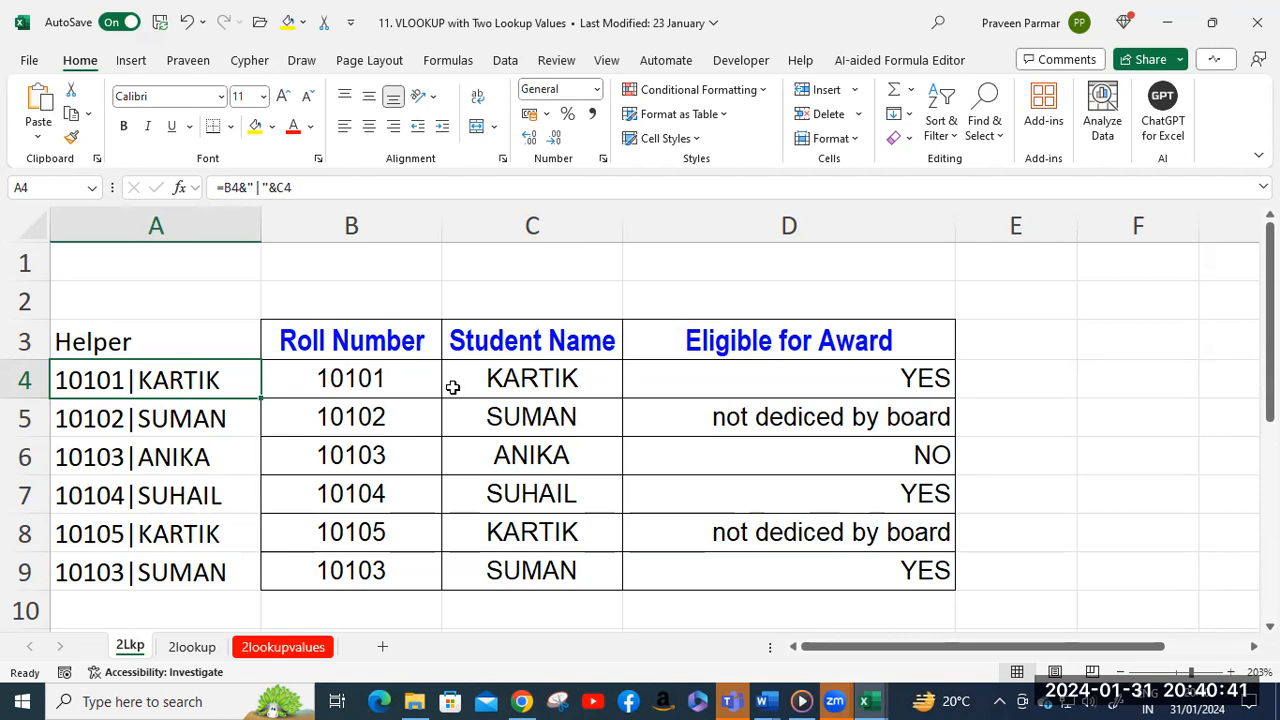
Clear the two-value VLOOKUP formula from the Eligible for Award cell D13 below the main table.
scroll(453, 387, "down", 3)
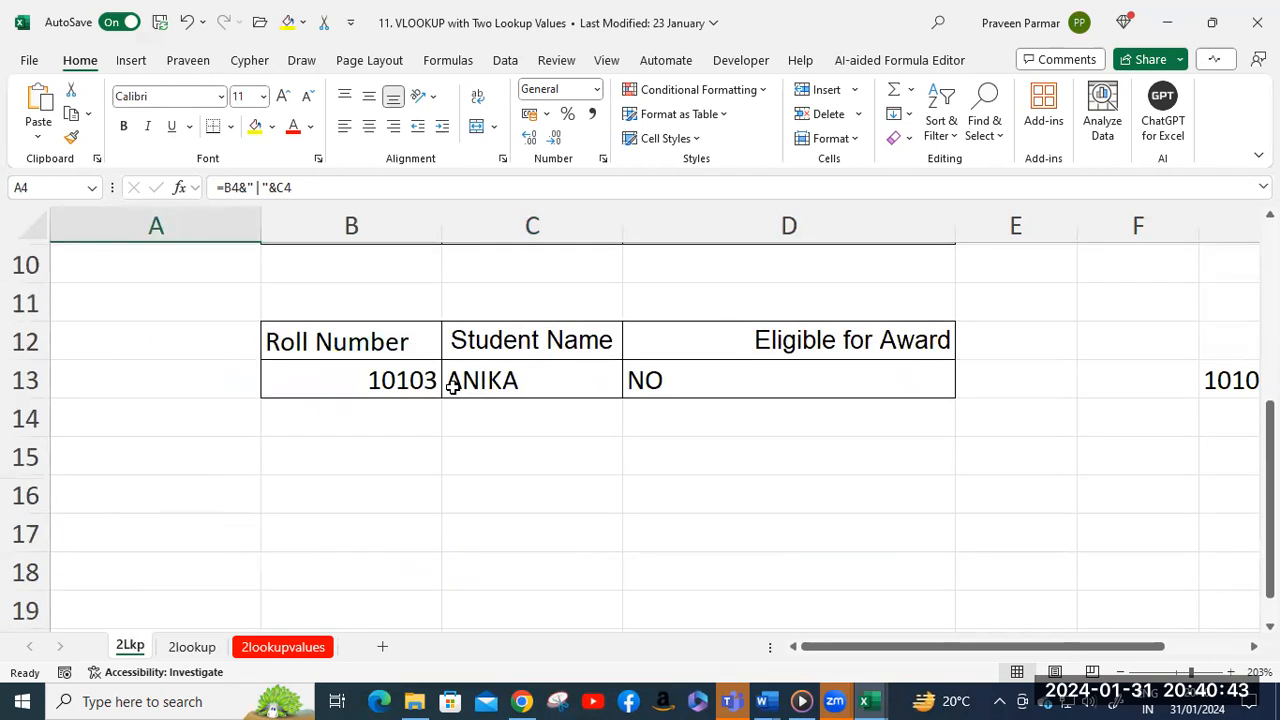
scroll(453, 387, "up", 1)
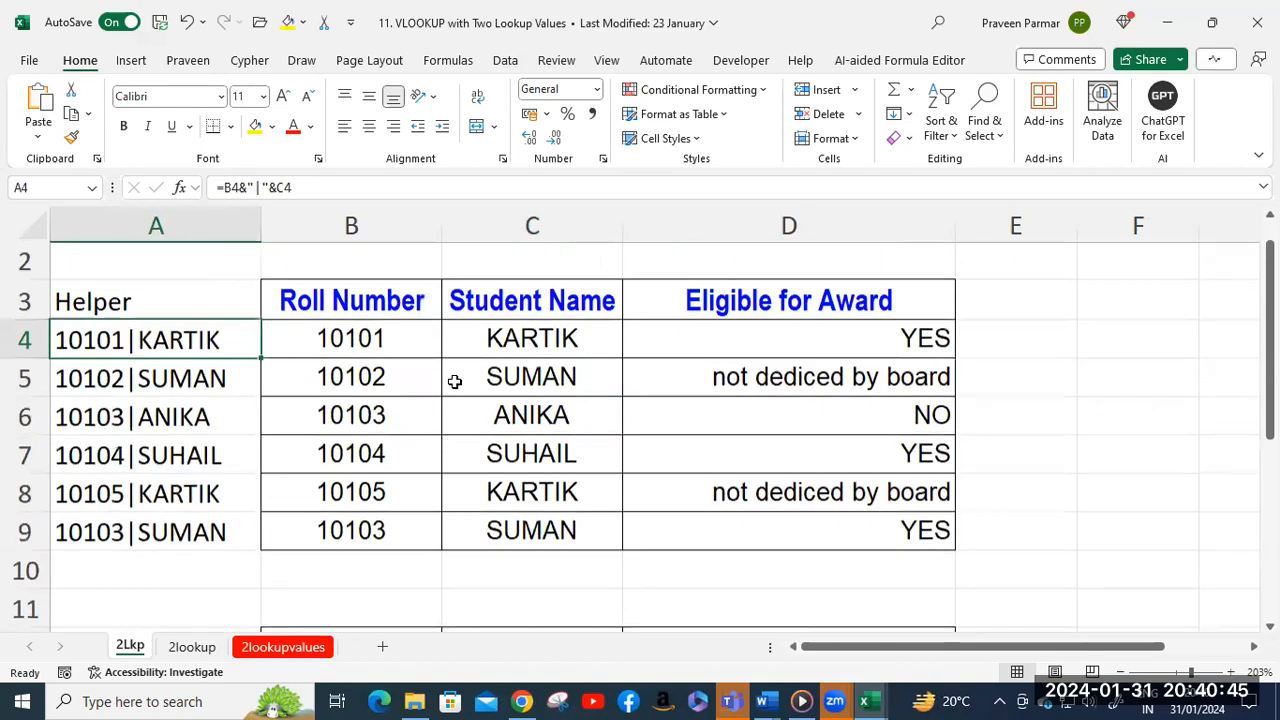
scroll(451, 380, "up", 2)
scroll(455, 355, "down", 2)
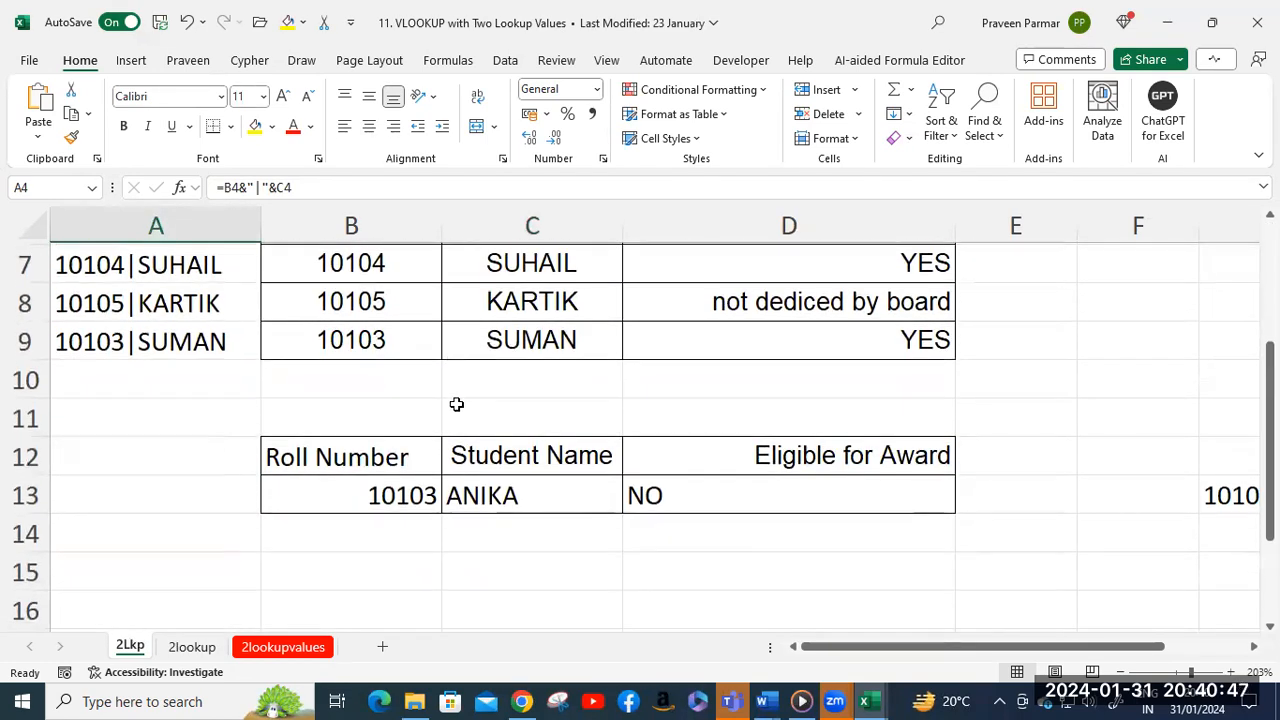
scroll(456, 404, "up", 2)
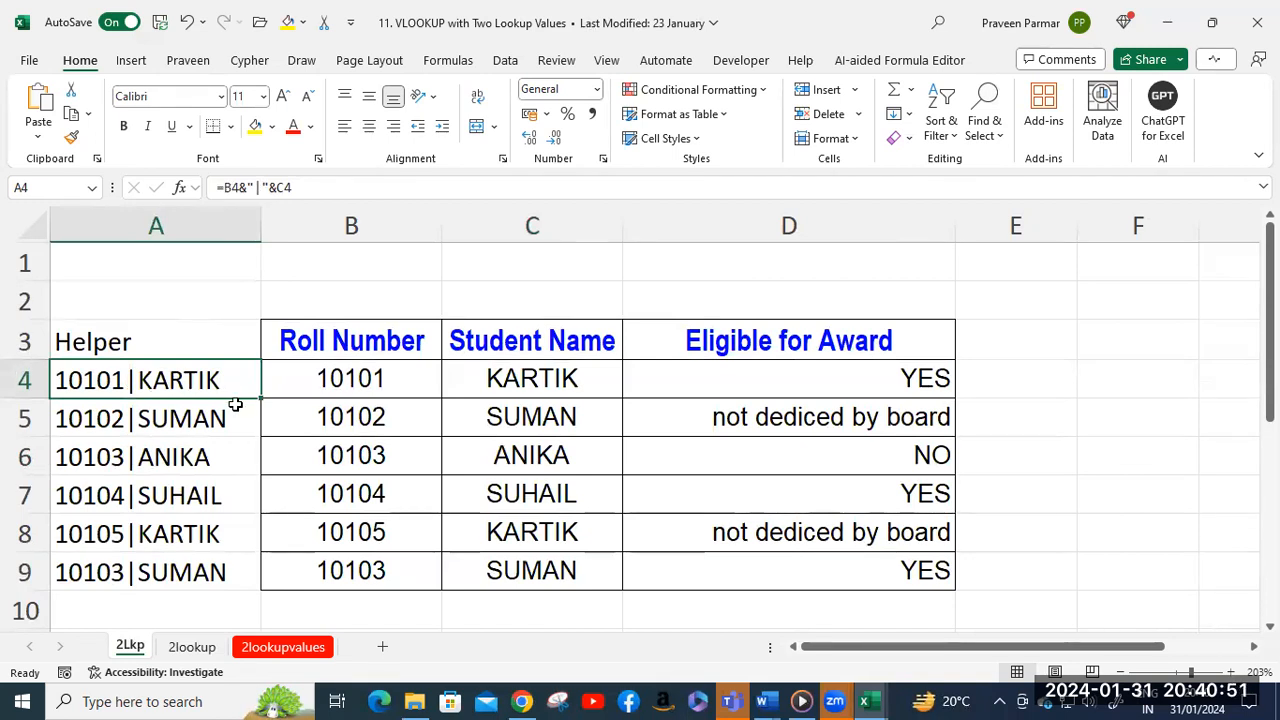
scroll(305, 381, "down", 3)
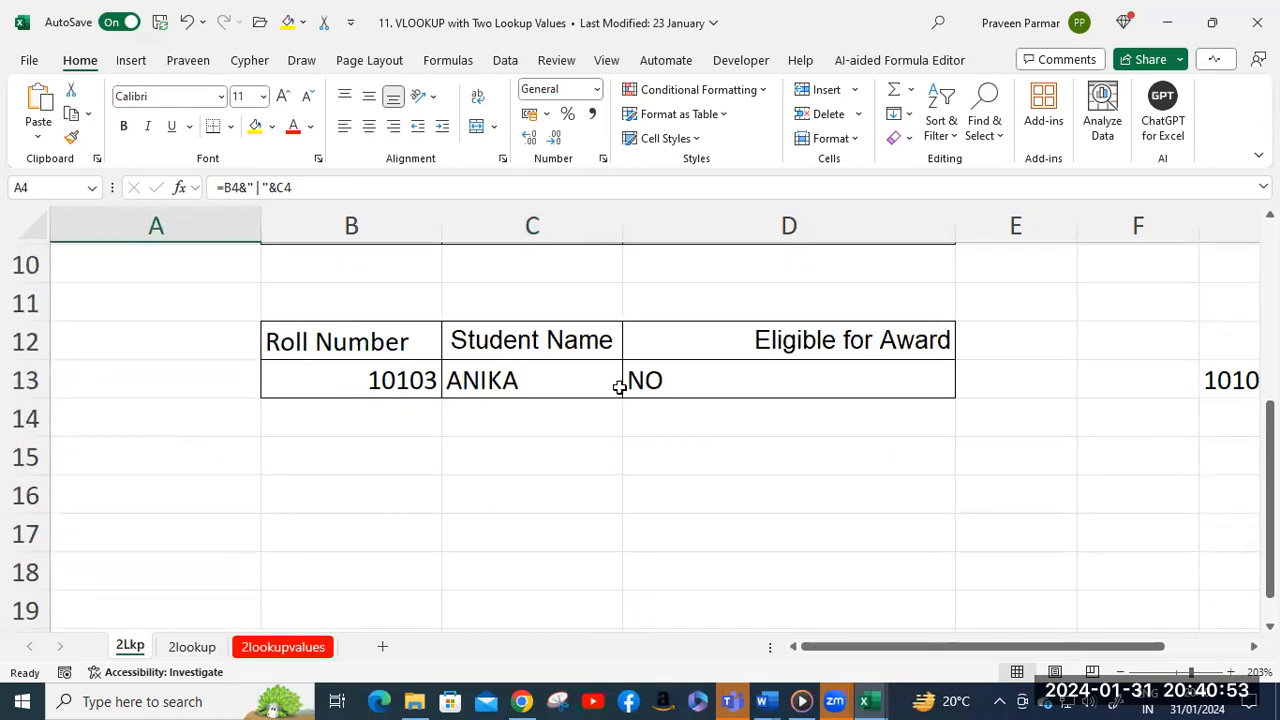
left_click(654, 384)
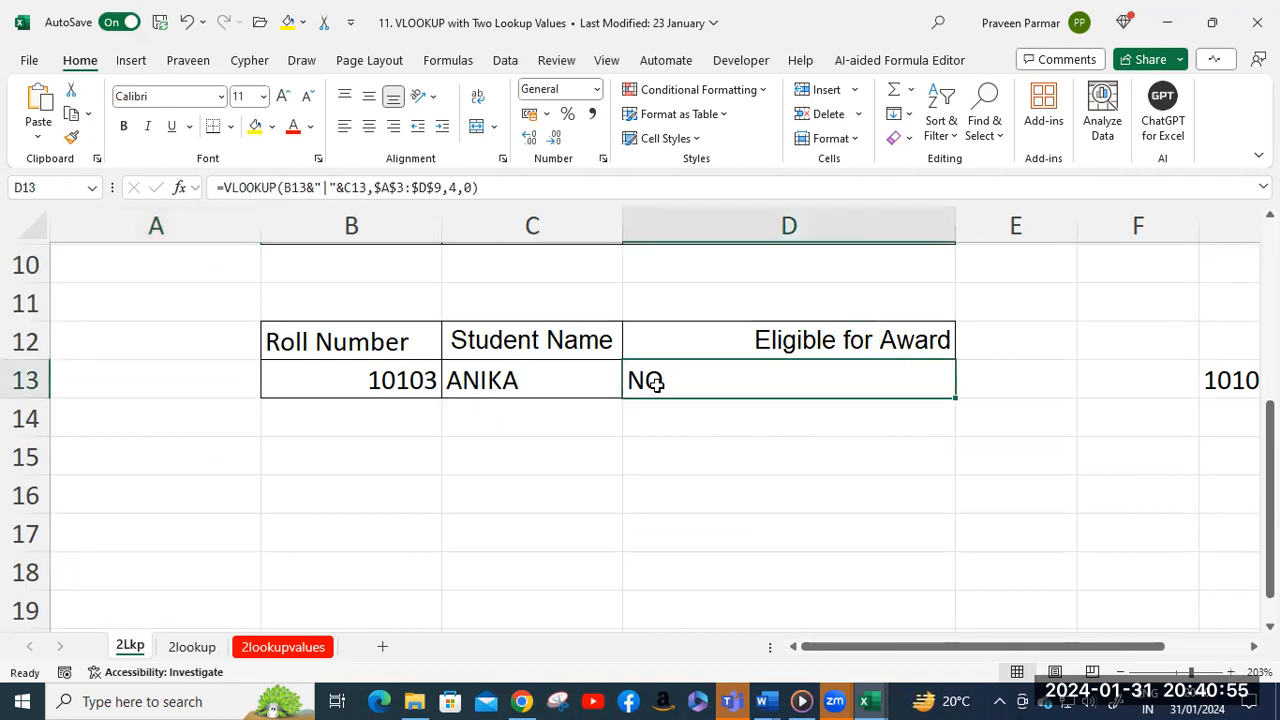
key("Delete")
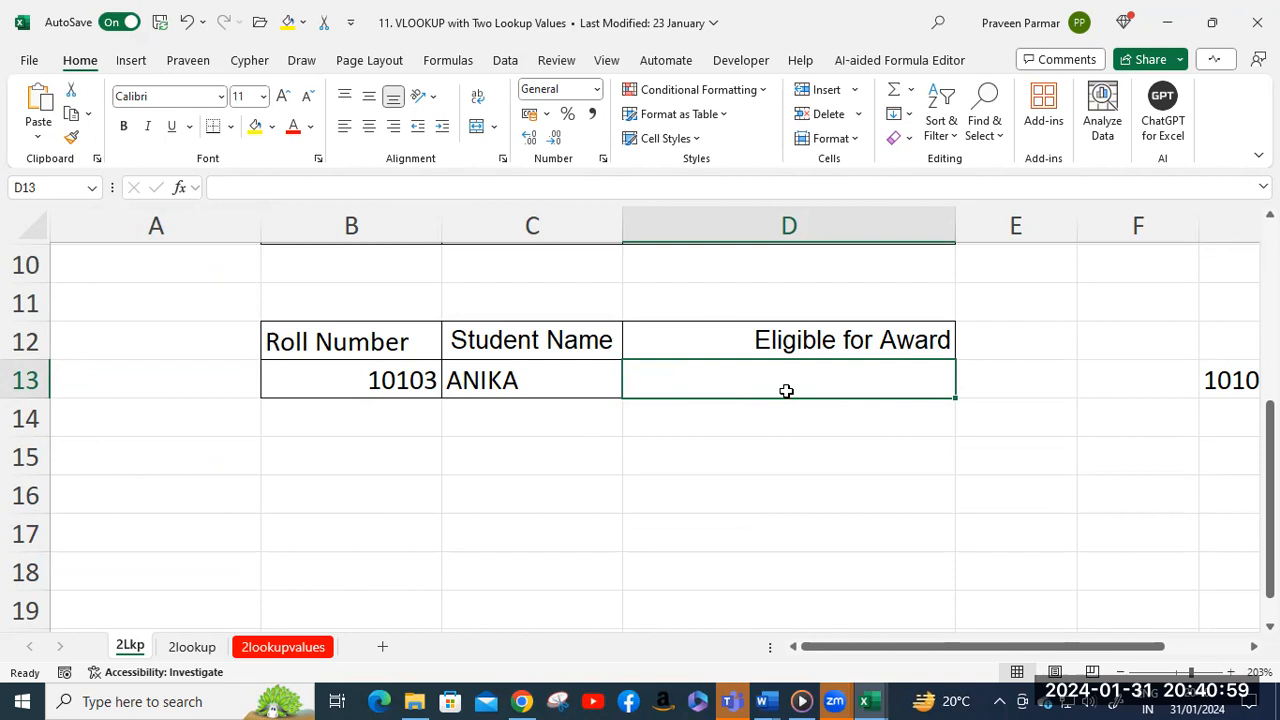
Examine how the Helper formula in A4 joins B4 and C4 with the "|" separator, showing its cell references.
scroll(713, 516, "up", 3)
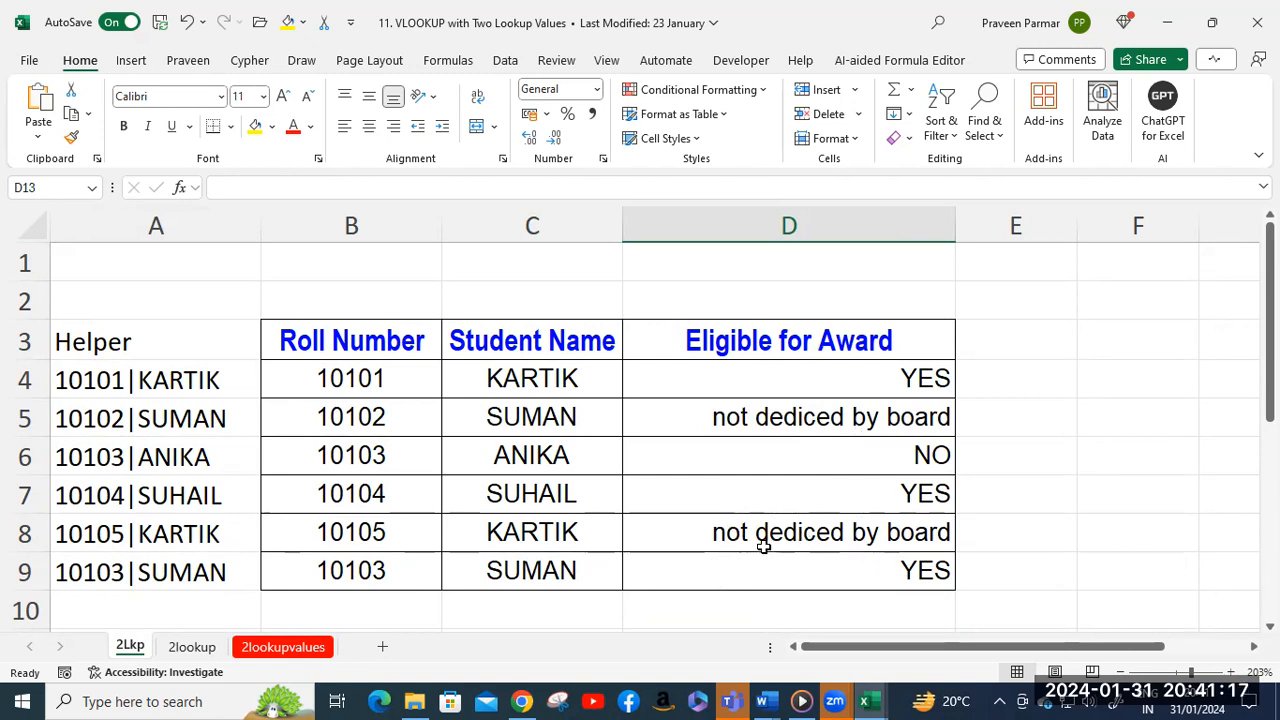
left_click(398, 386)
left_click(518, 382)
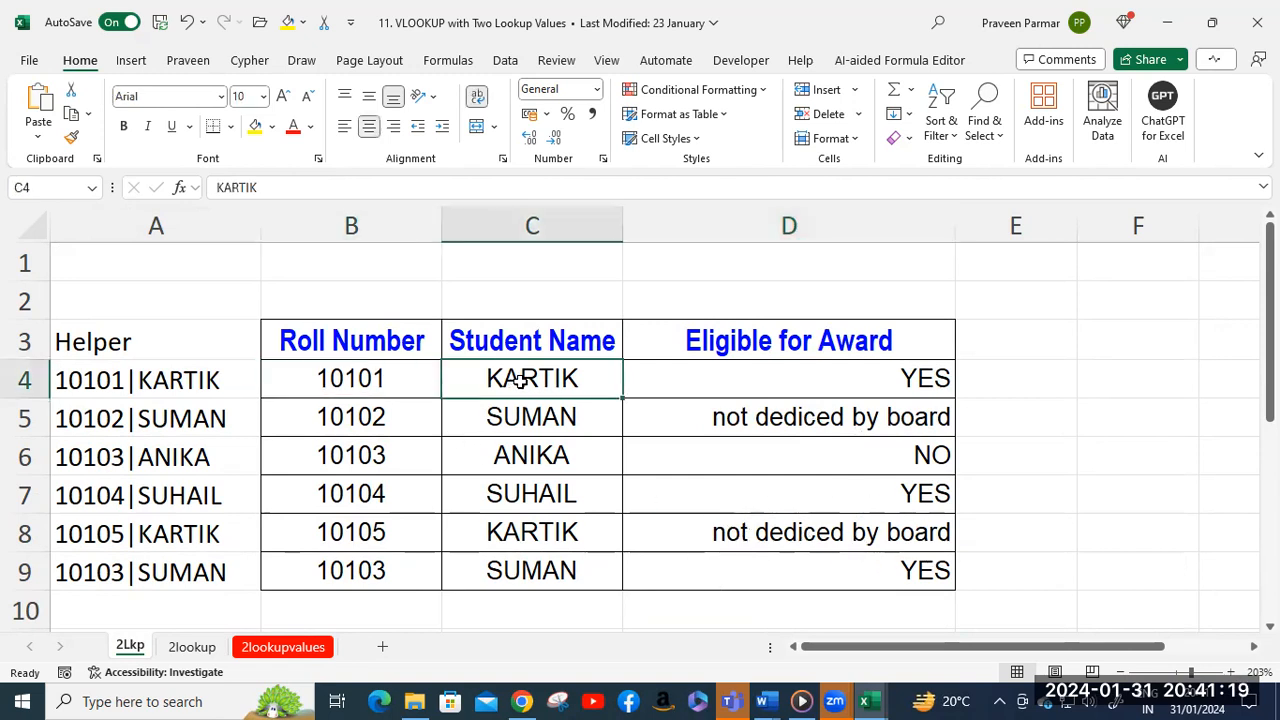
left_click(394, 380)
left_click(503, 378)
left_click(382, 383)
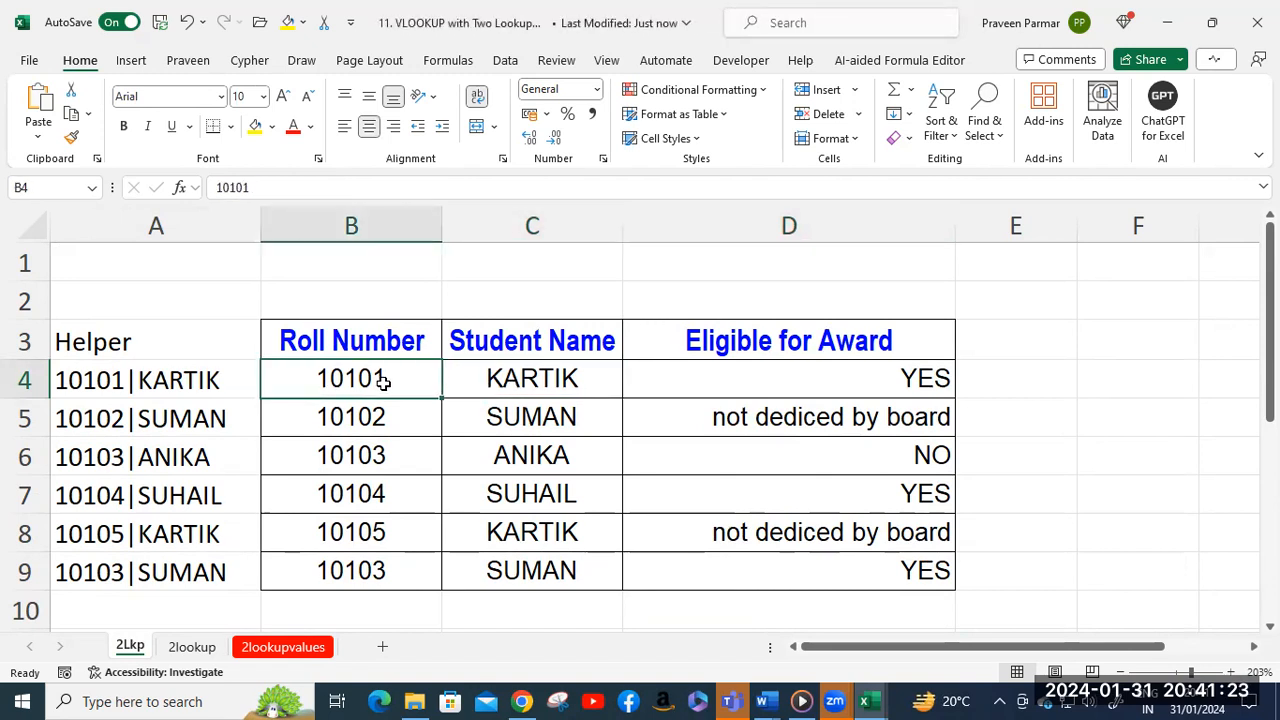
left_click(150, 383)
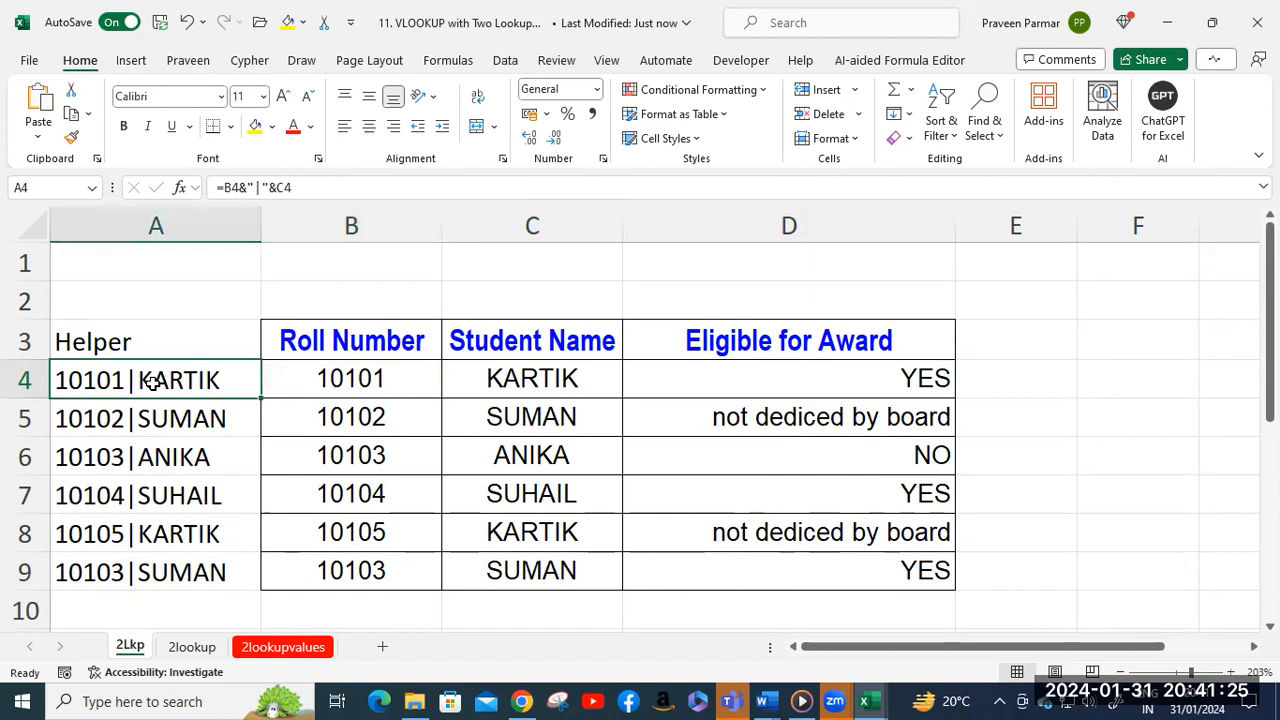
double_click(150, 383)
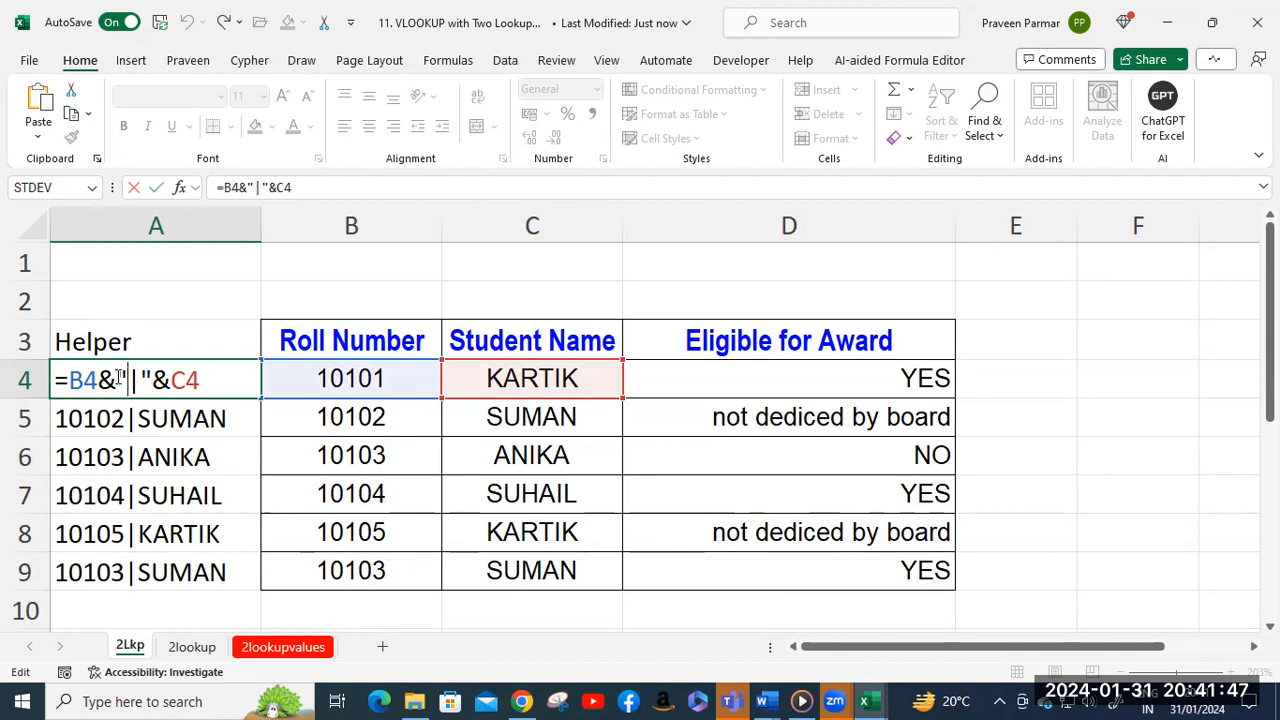
Remove the "|" separator from the Helper formula in A4 so it reads =B4&C4, and fill it down to A9.
left_click_drag(119, 376, 140, 376)
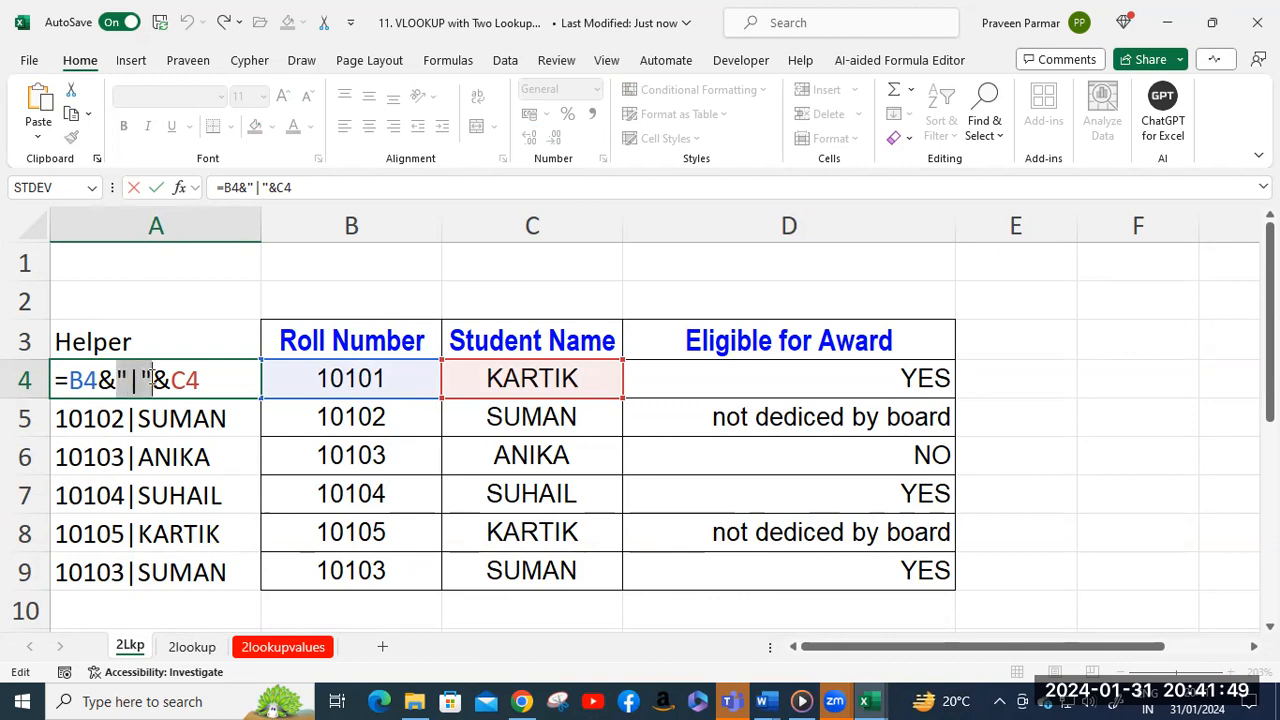
key("BackSpace")
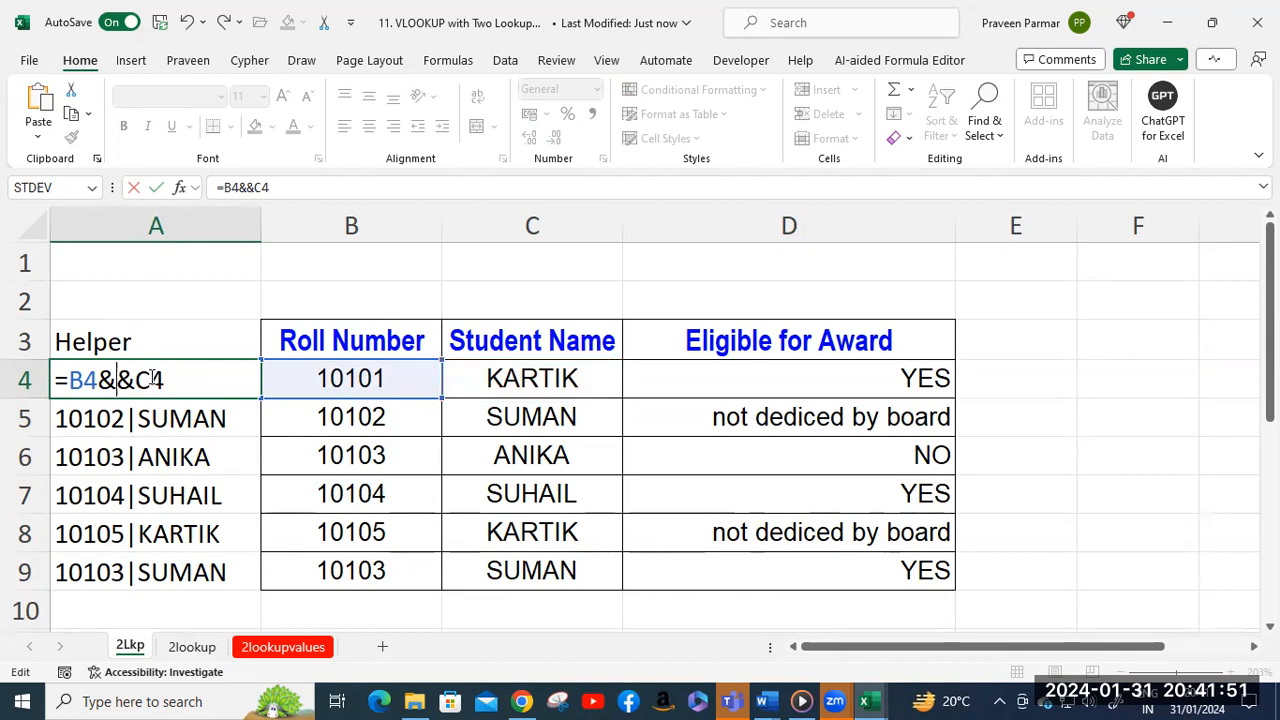
key("Delete")
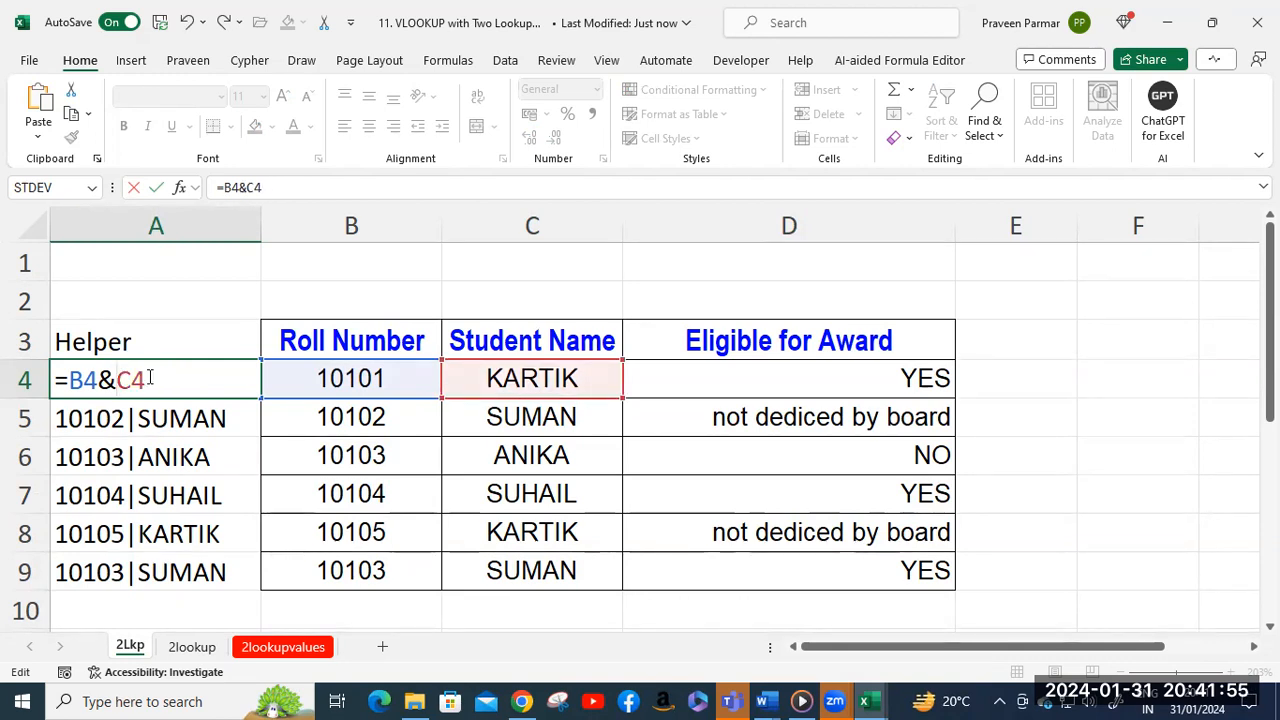
key("Return")
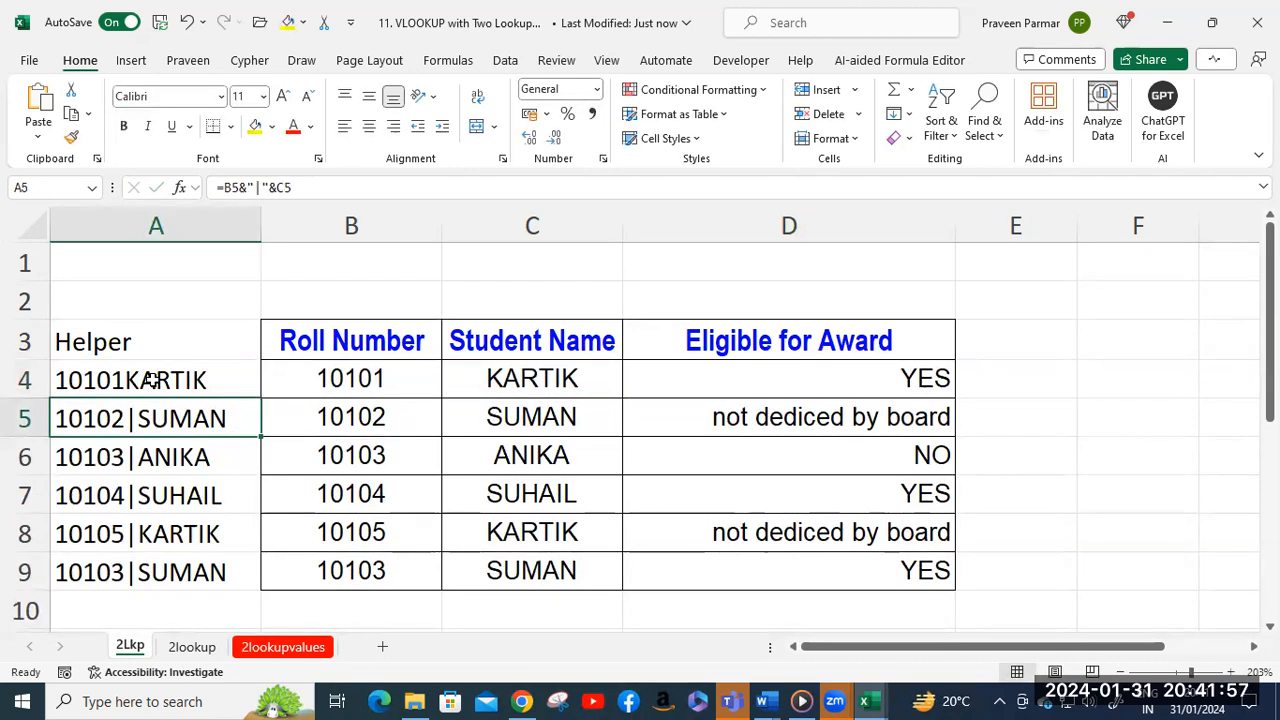
left_click(148, 372)
left_click_drag(259, 398, 249, 582)
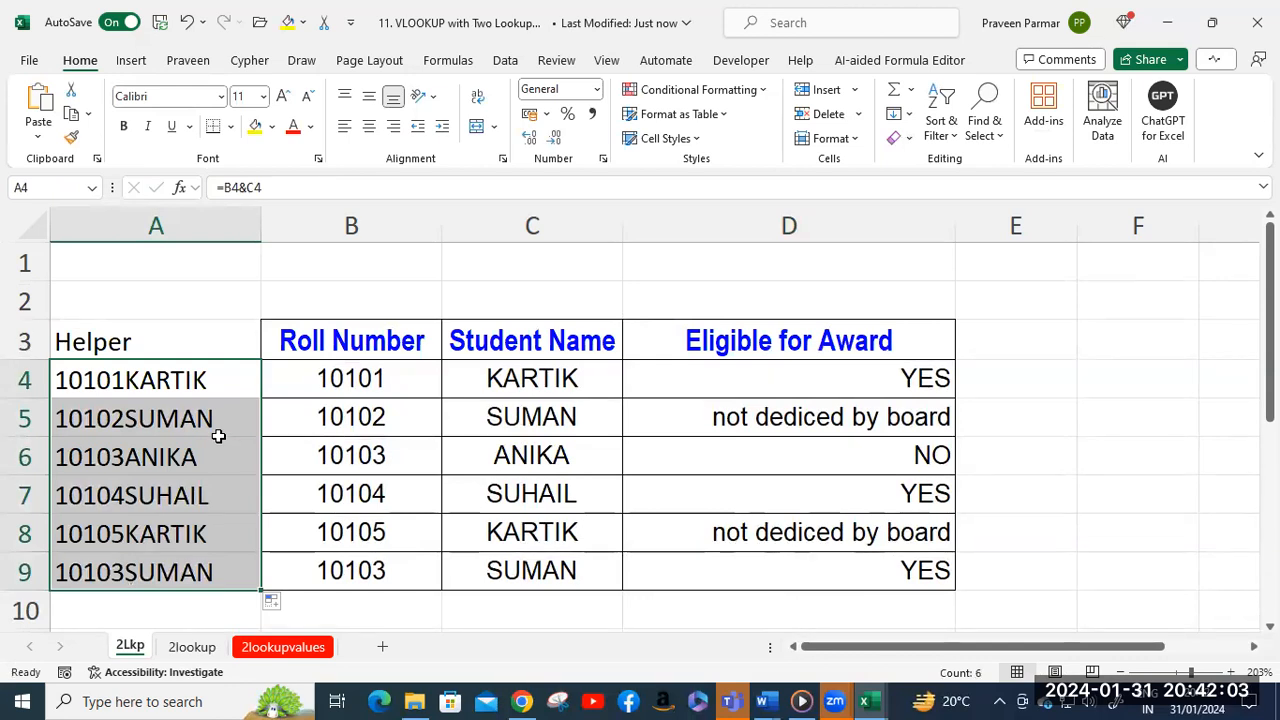
Review the roll number in B13 and student name in C13 against the matching rows of the main table.
scroll(218, 436, "down", 4)
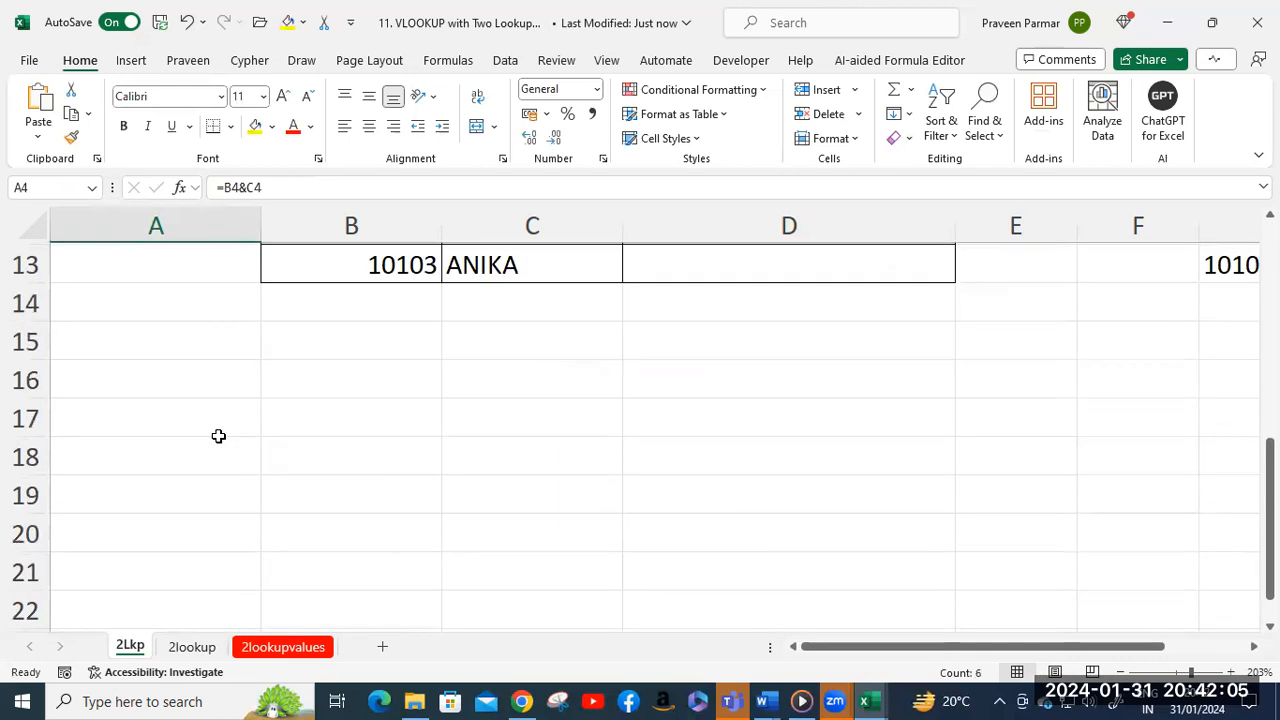
scroll(218, 436, "up", 2)
left_click(689, 486)
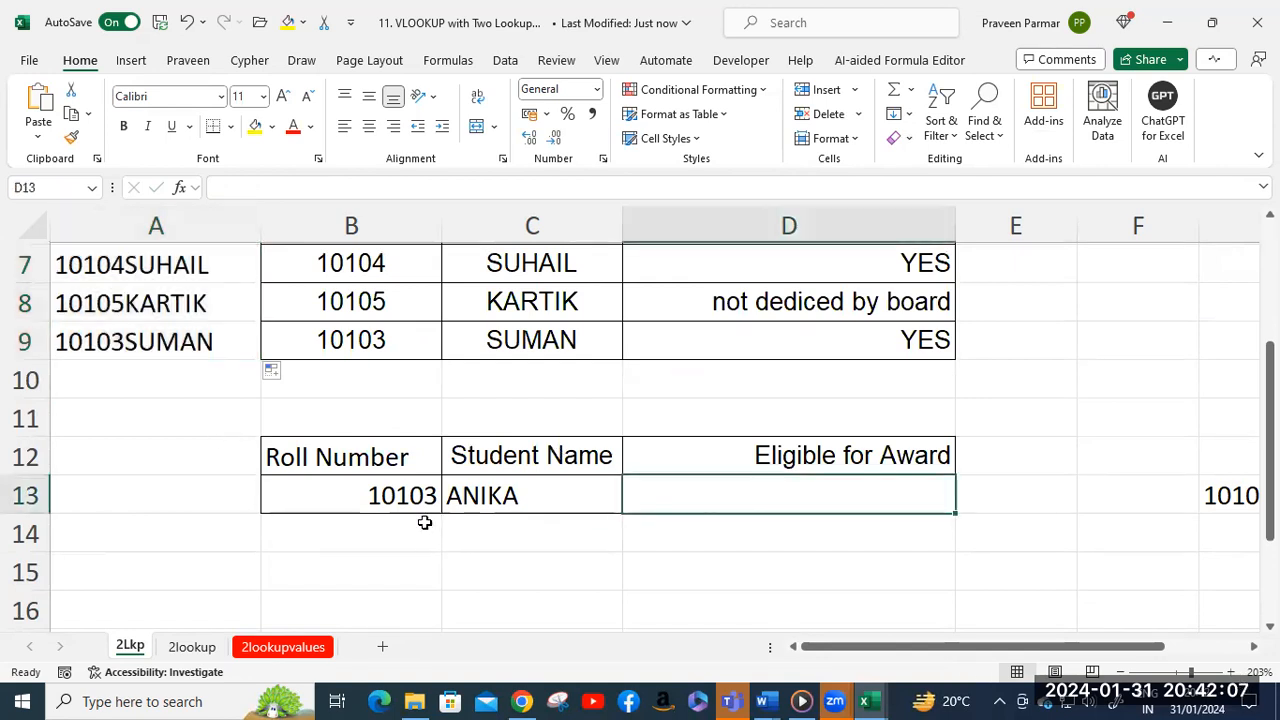
left_click(381, 500)
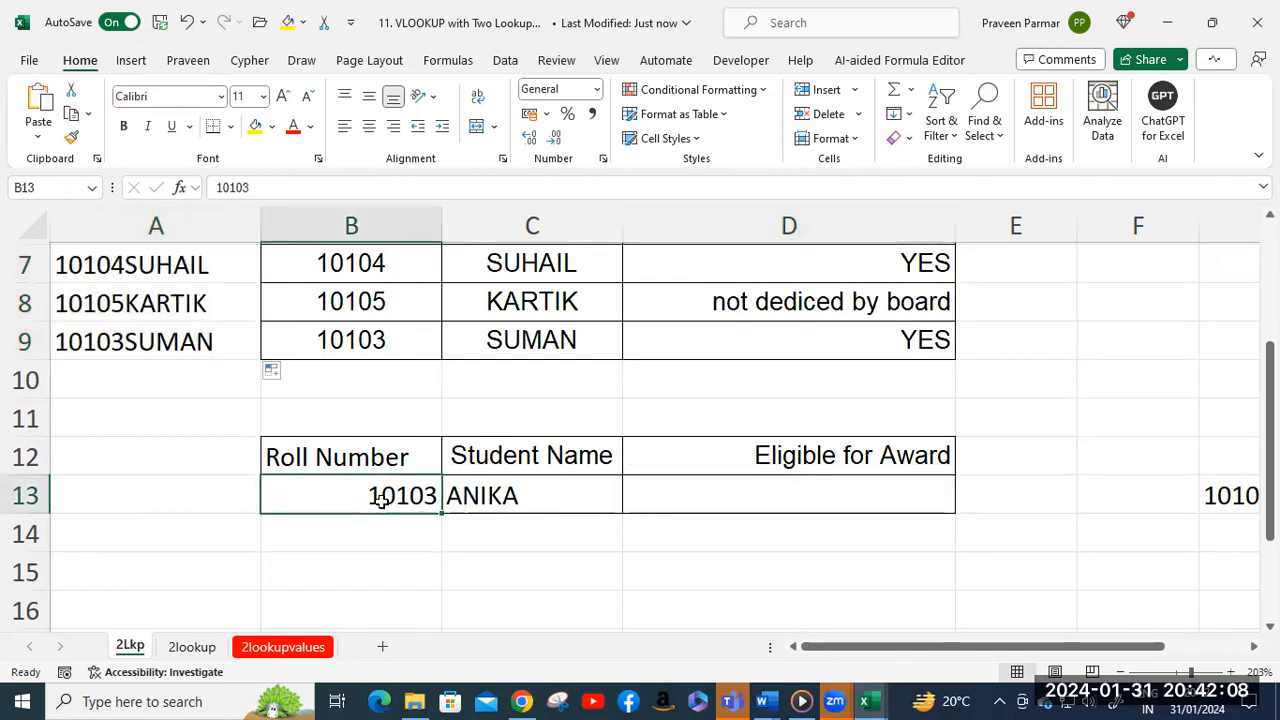
left_click(530, 499)
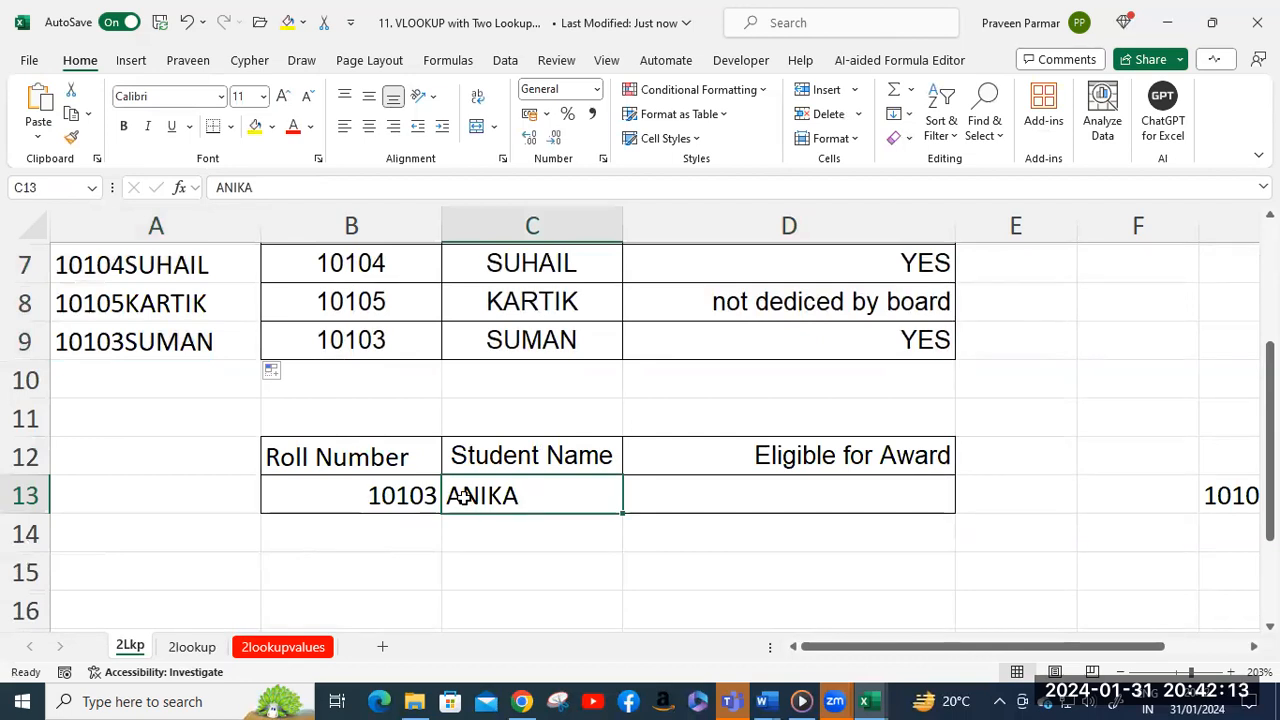
scroll(466, 482, "up", 1)
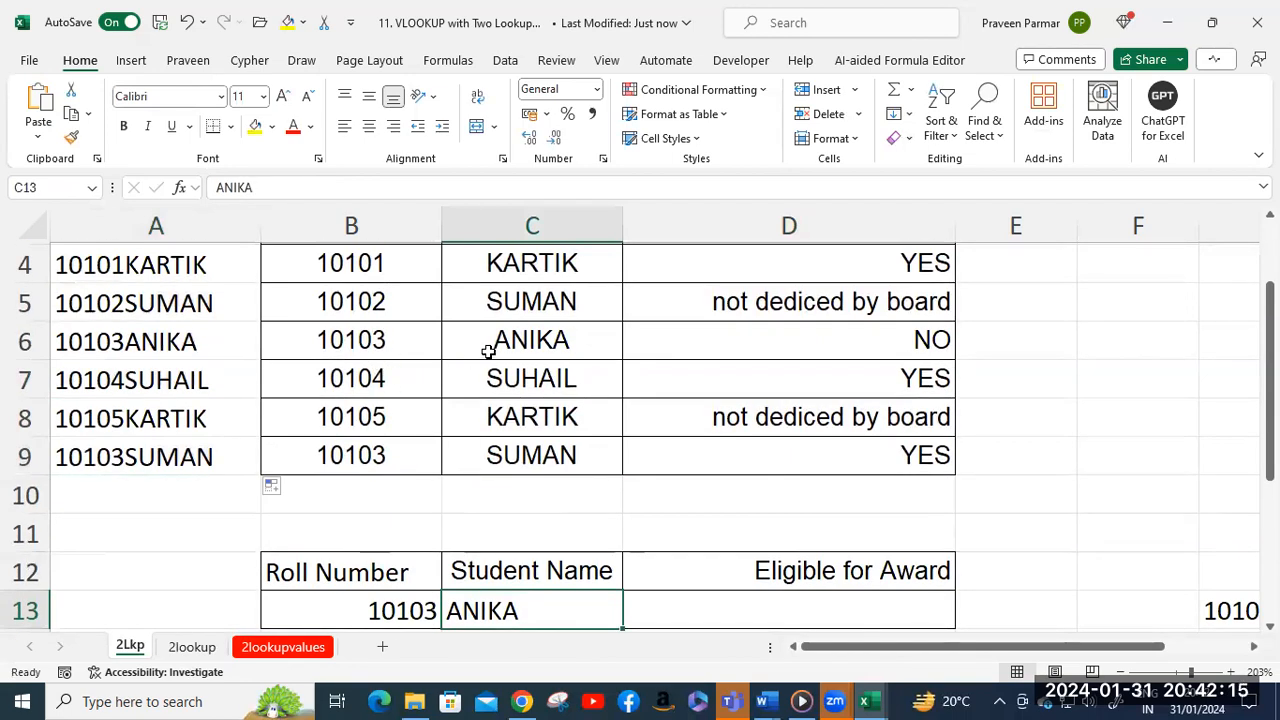
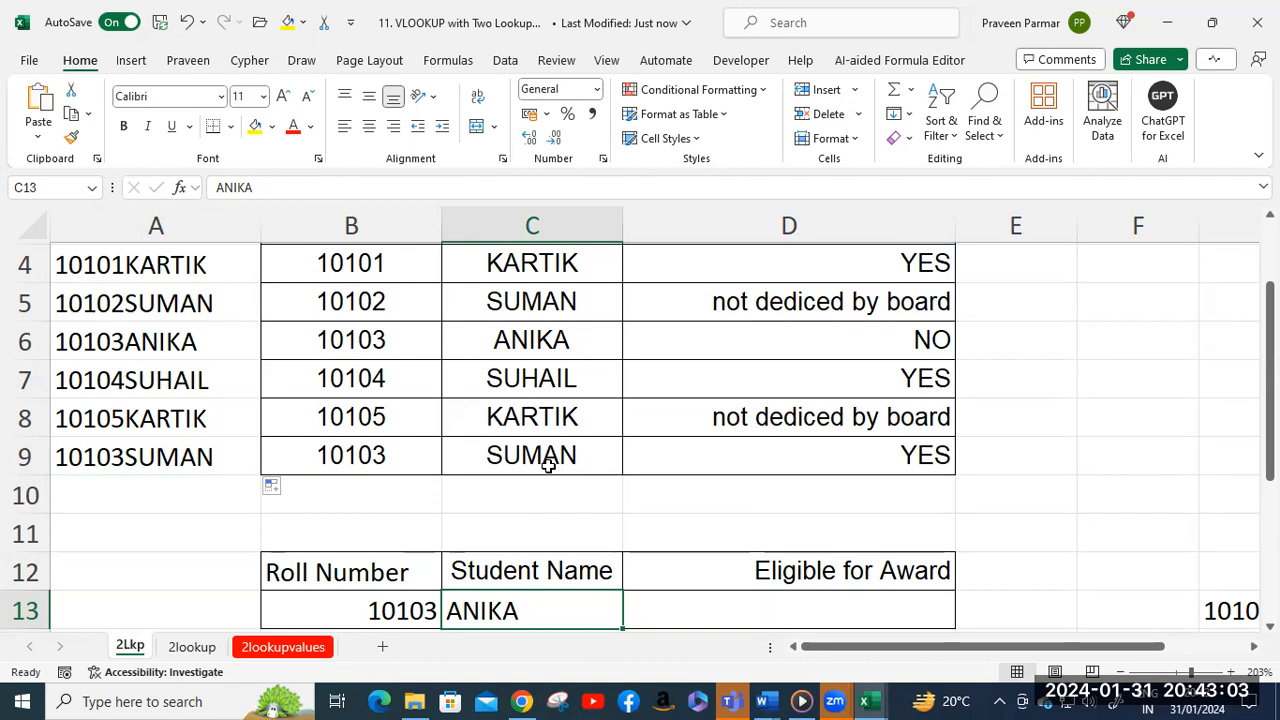
scroll(548, 463, "down", 1)
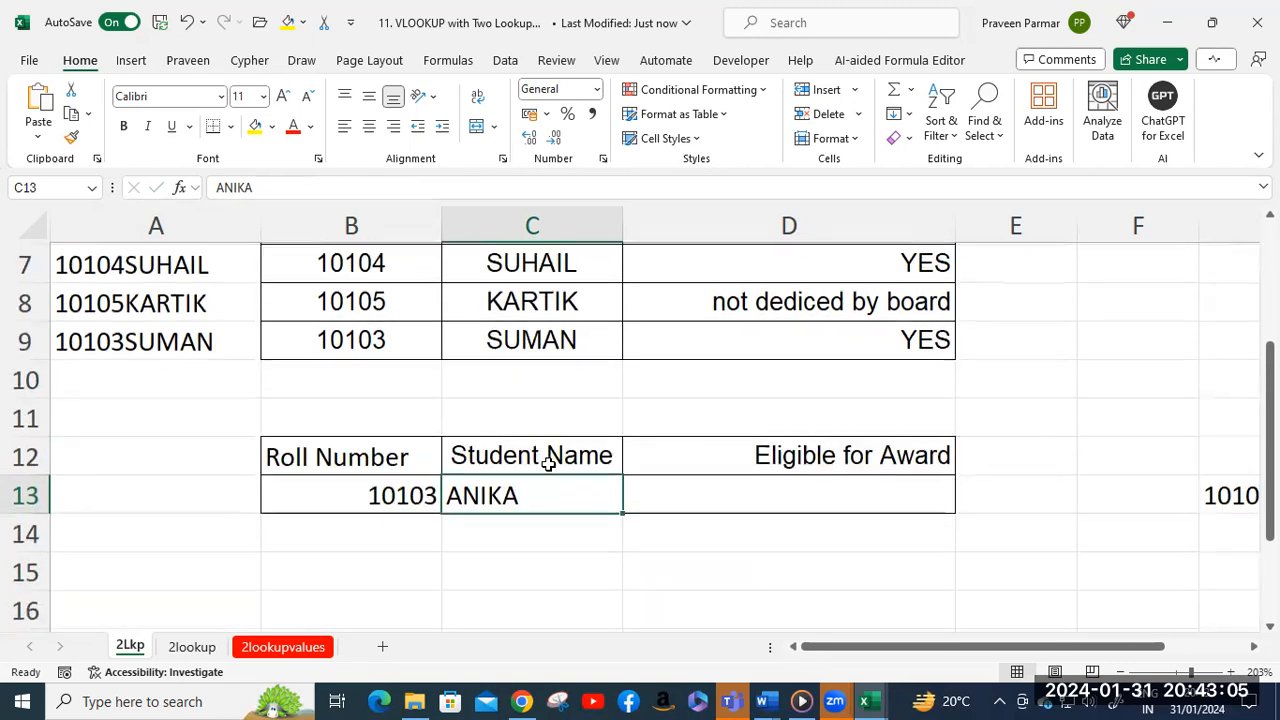
left_click(385, 492)
left_click(549, 494)
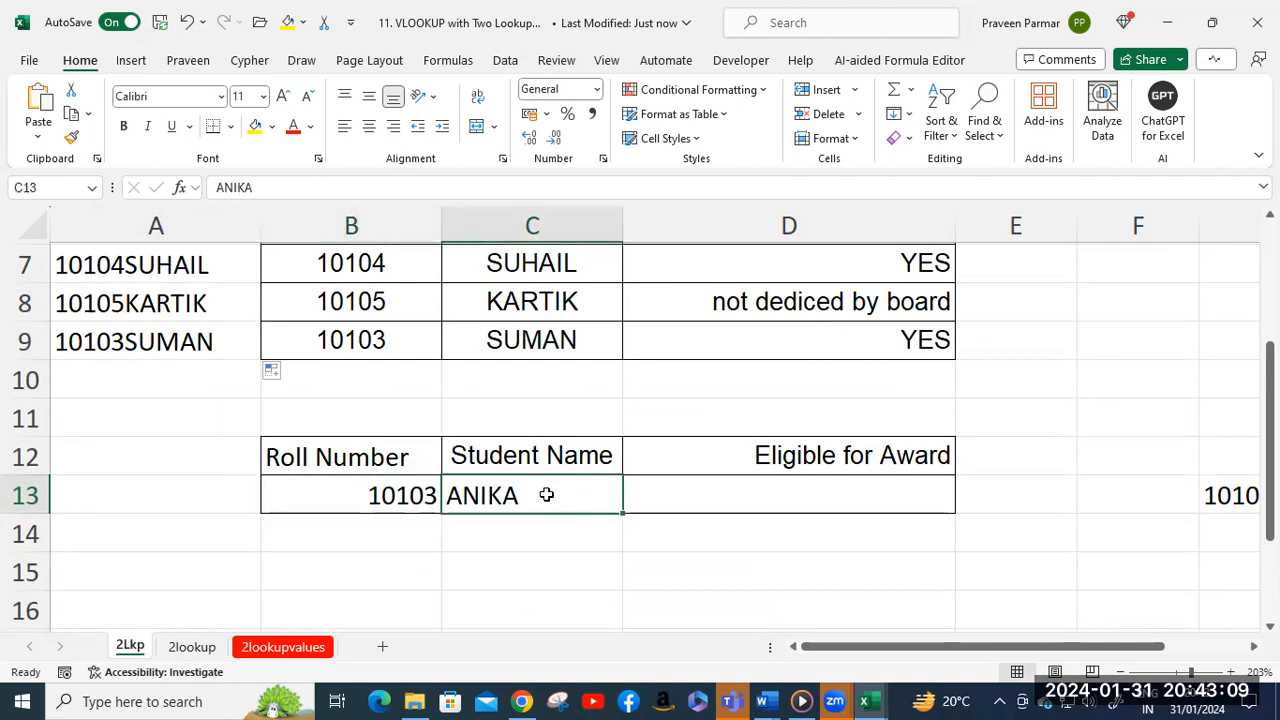
Begin a VLOOKUP formula in the Eligible for Award cell D13 with B13&C13 as the lookup value.
left_click(688, 492)
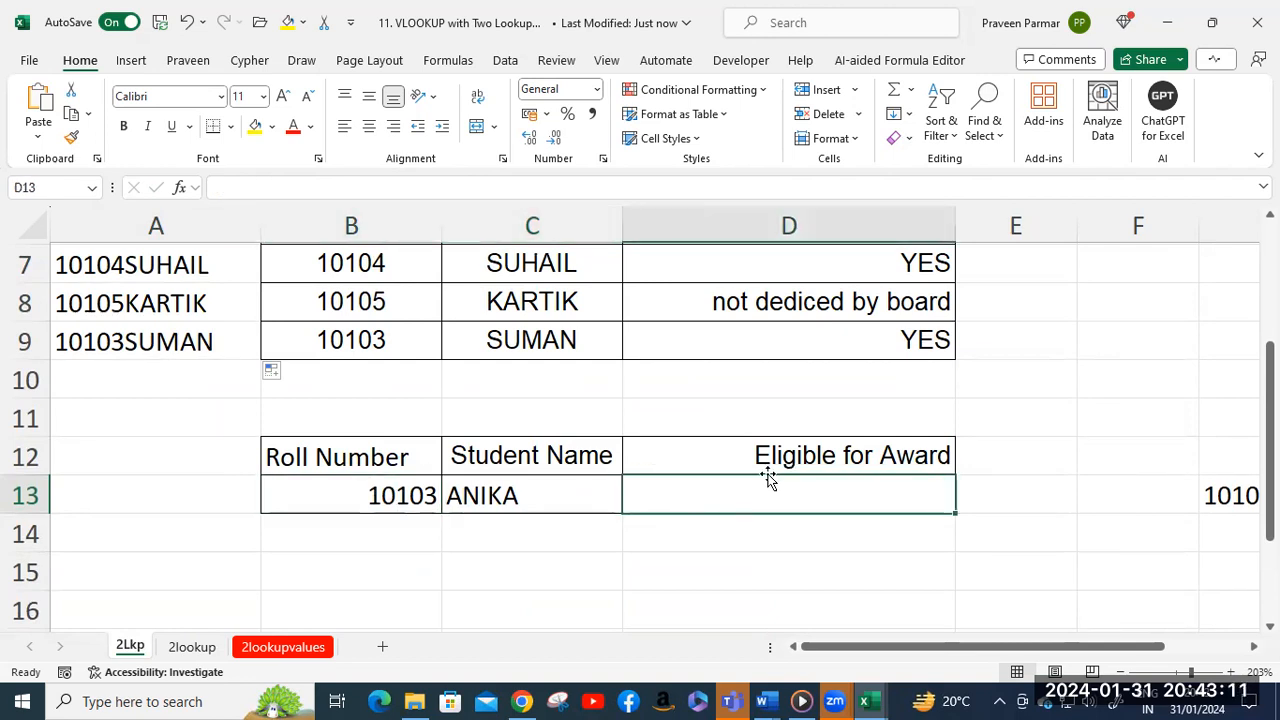
type("=vl")
key("Tab")
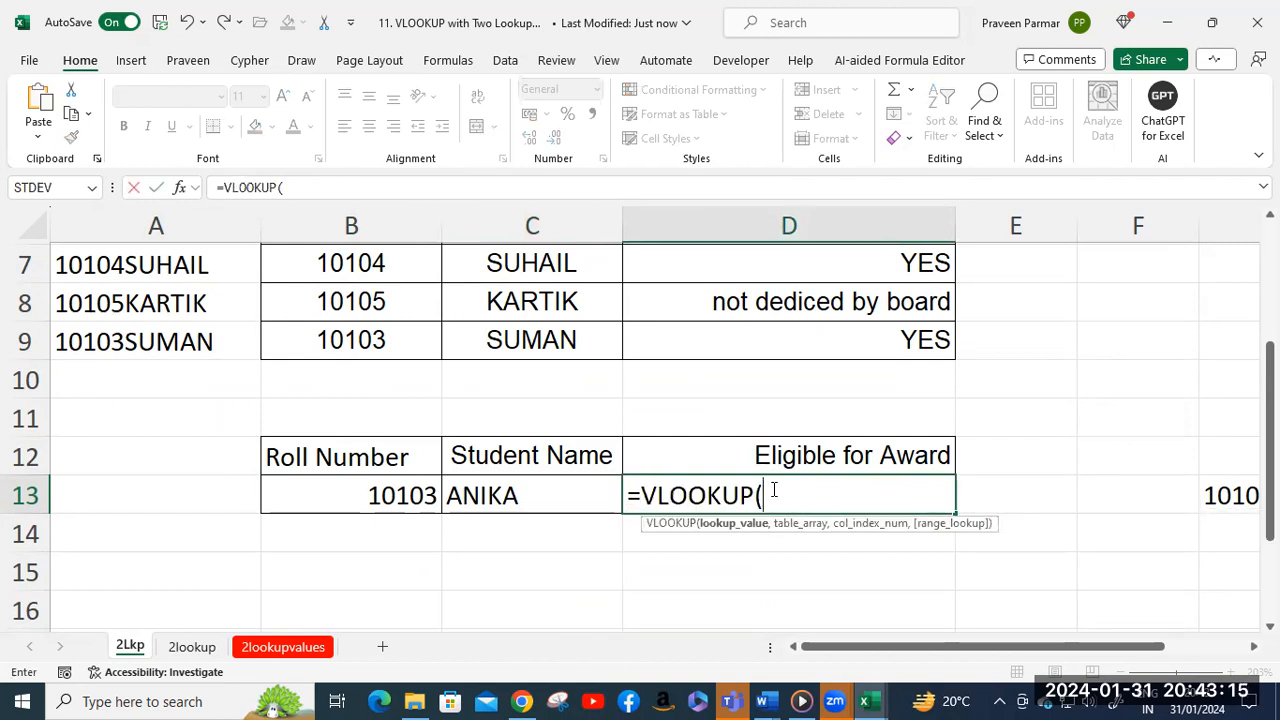
left_click(400, 496)
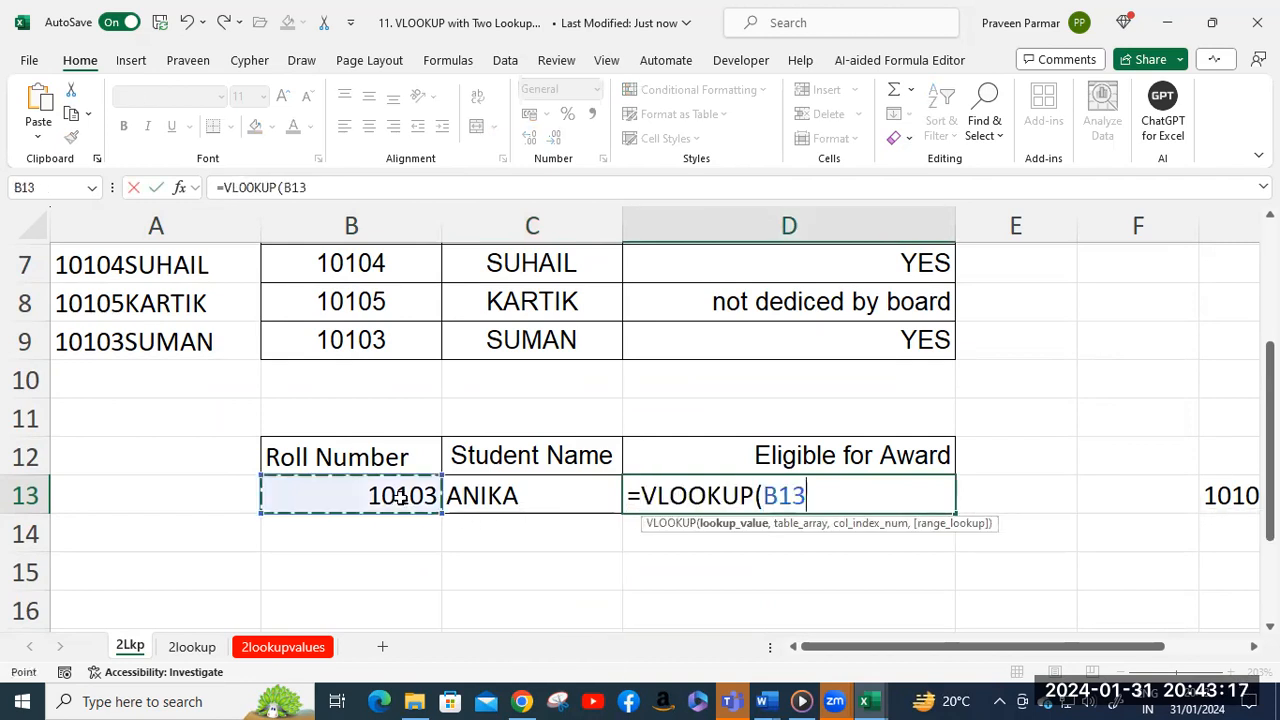
type("&")
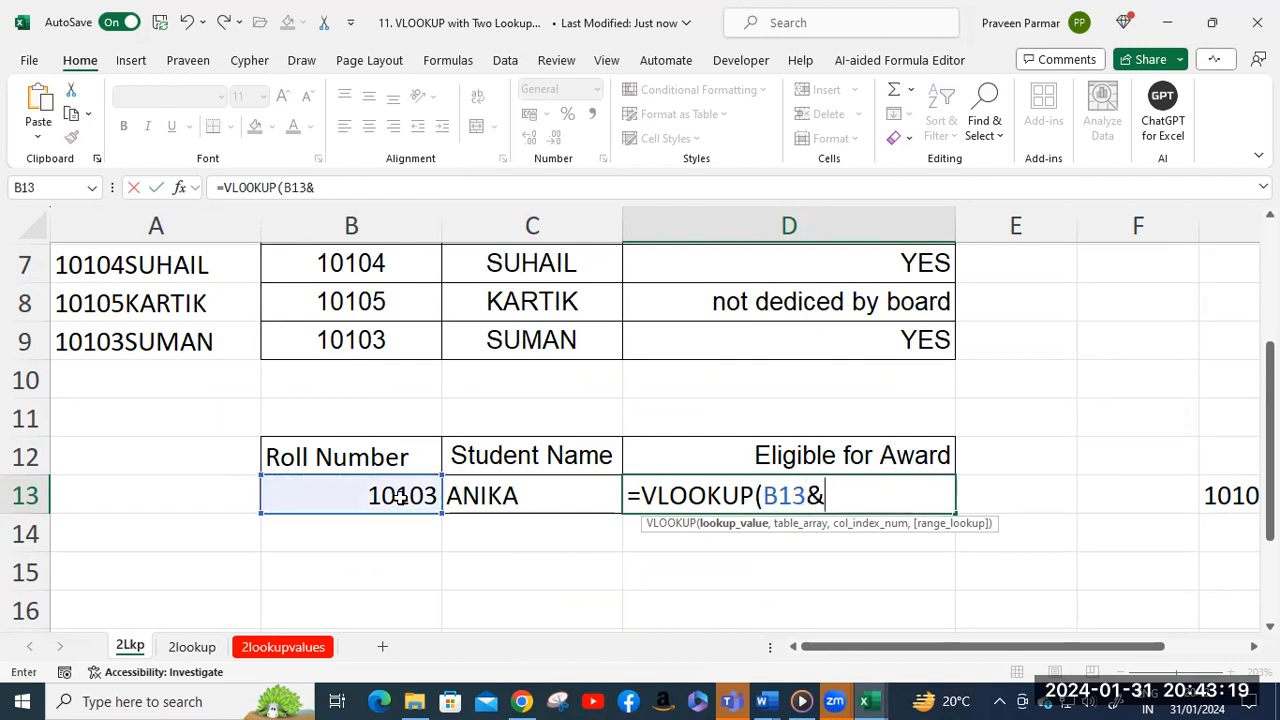
left_click(520, 494)
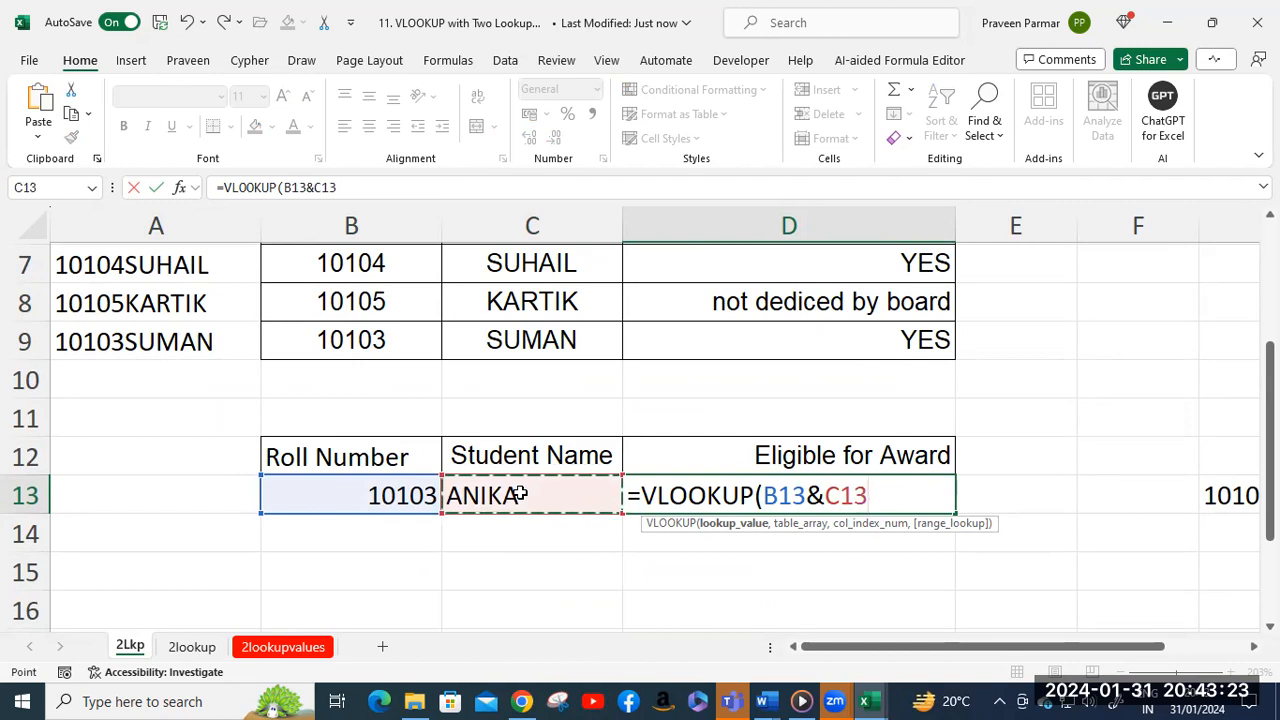
Preview the evaluated text of B13&C13 inside the D13 formula and restore the cell references.
scroll(220, 428, "up", 1)
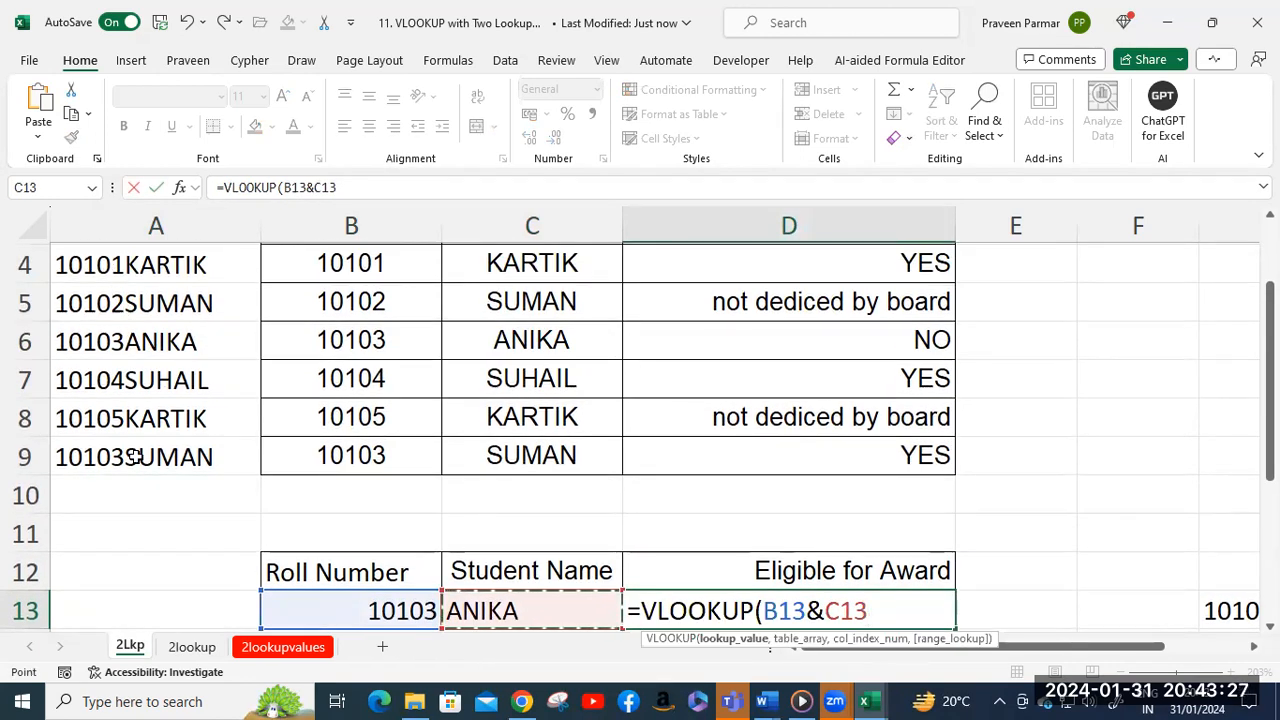
left_click(764, 610, "shift")
key("F9")
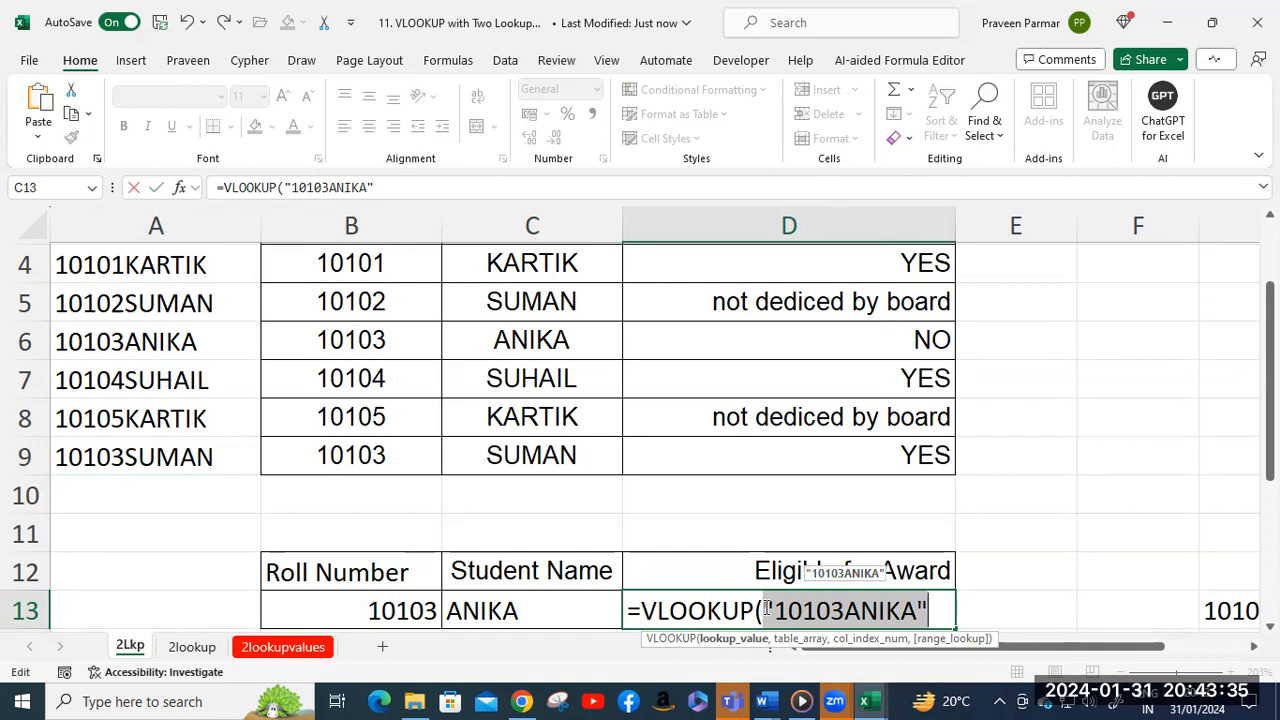
key("ctrl+z")
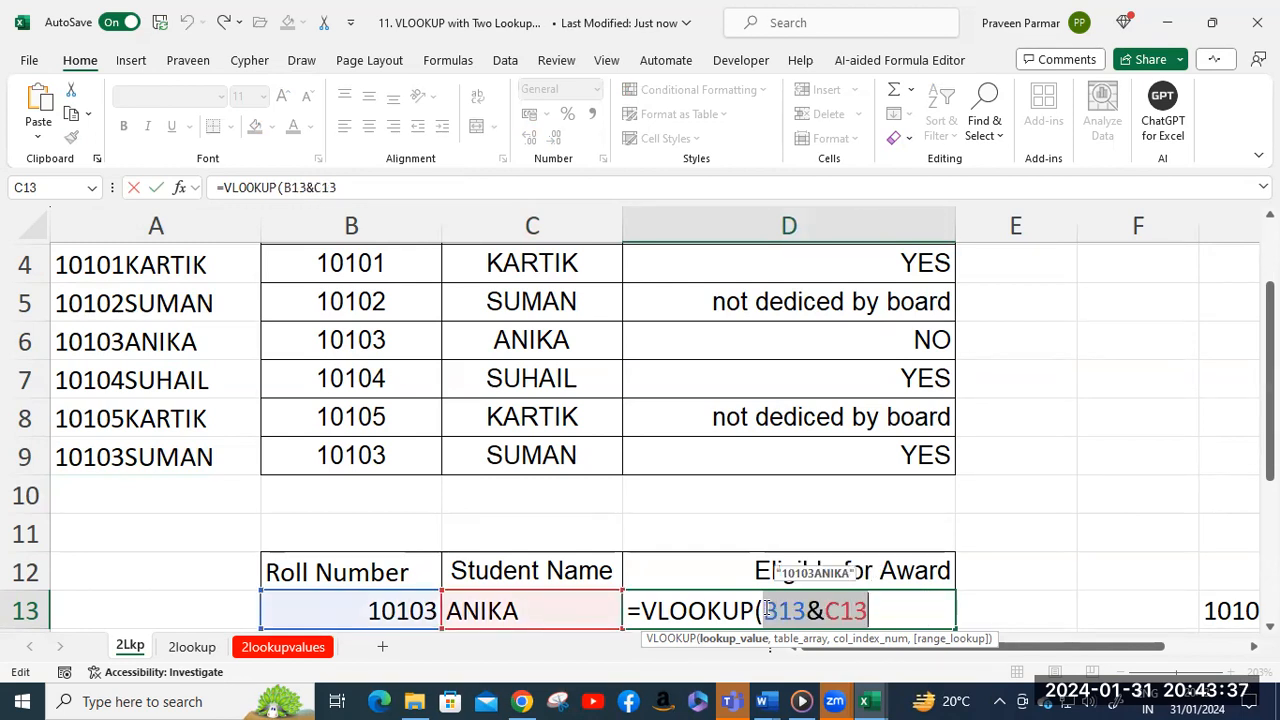
Add the main table including the Helper column as the absolute table array $A$4:$D$9 in the D13 VLOOKUP.
left_click(876, 620)
type(",")
scroll(762, 505, "up", 1)
scroll(762, 505, "up", 1)
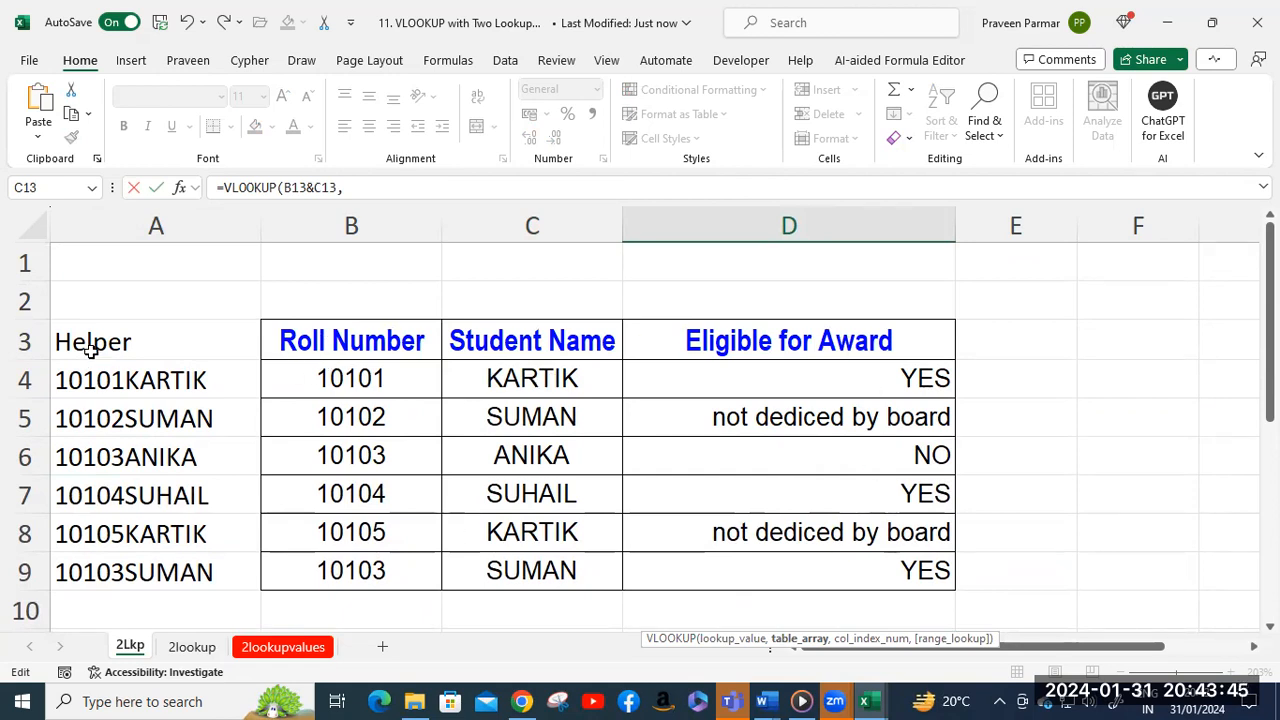
left_click_drag(79, 383, 428, 430)
scroll(428, 430, "down", 2)
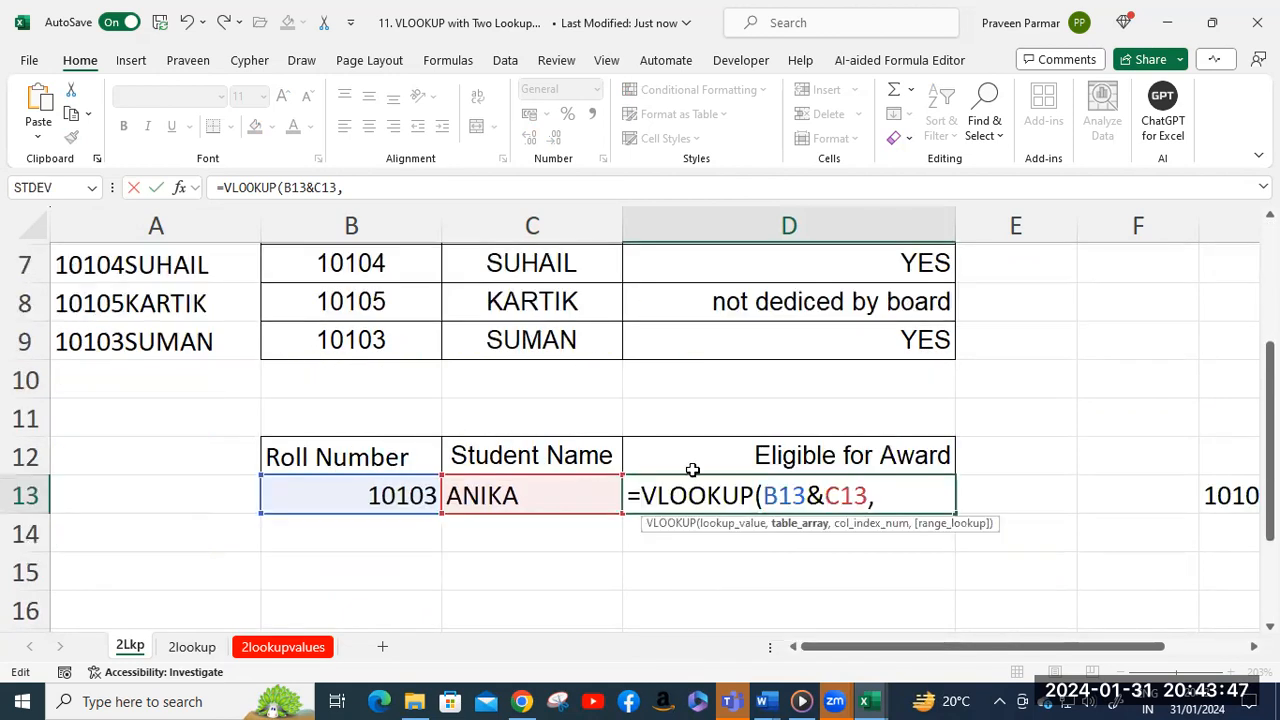
scroll(289, 369, "up", 2)
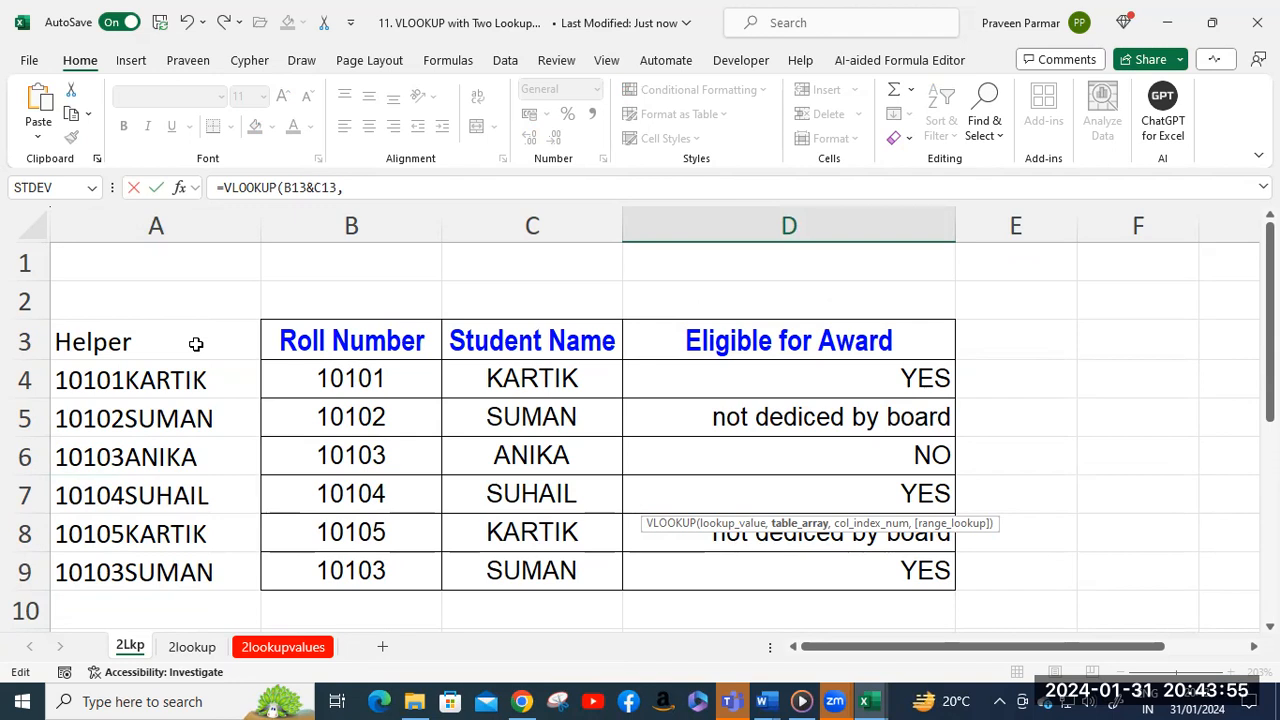
left_click(125, 383)
left_click(869, 566, "shift")
scroll(867, 470, "down", 4)
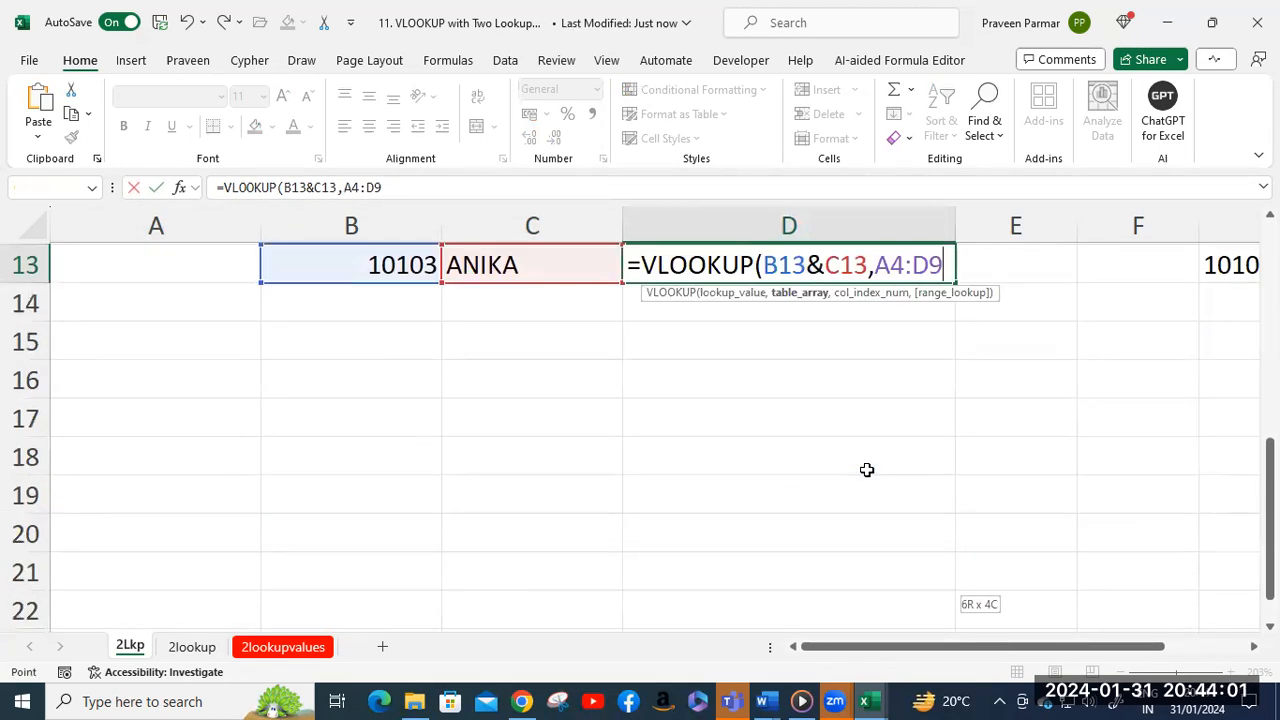
key("F4")
type(",")
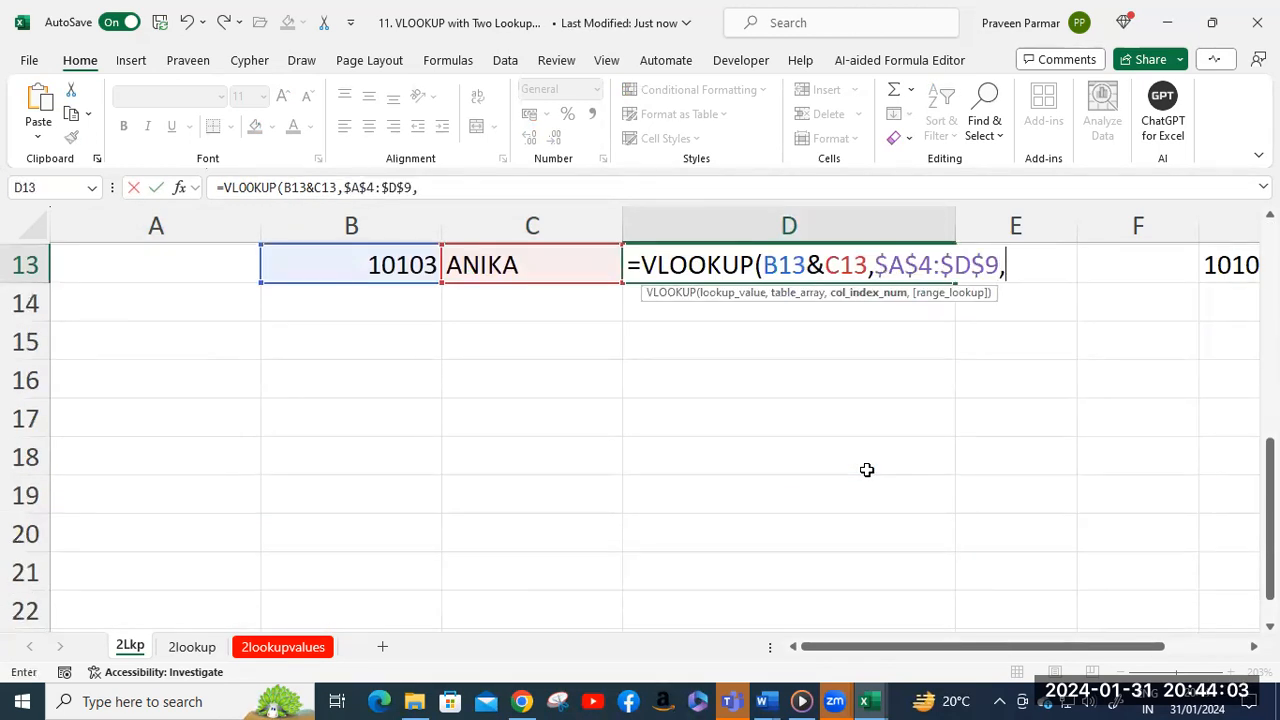
Complete the D13 VLOOKUP with column index 4 and exact match 0.
scroll(870, 468, "up", 4)
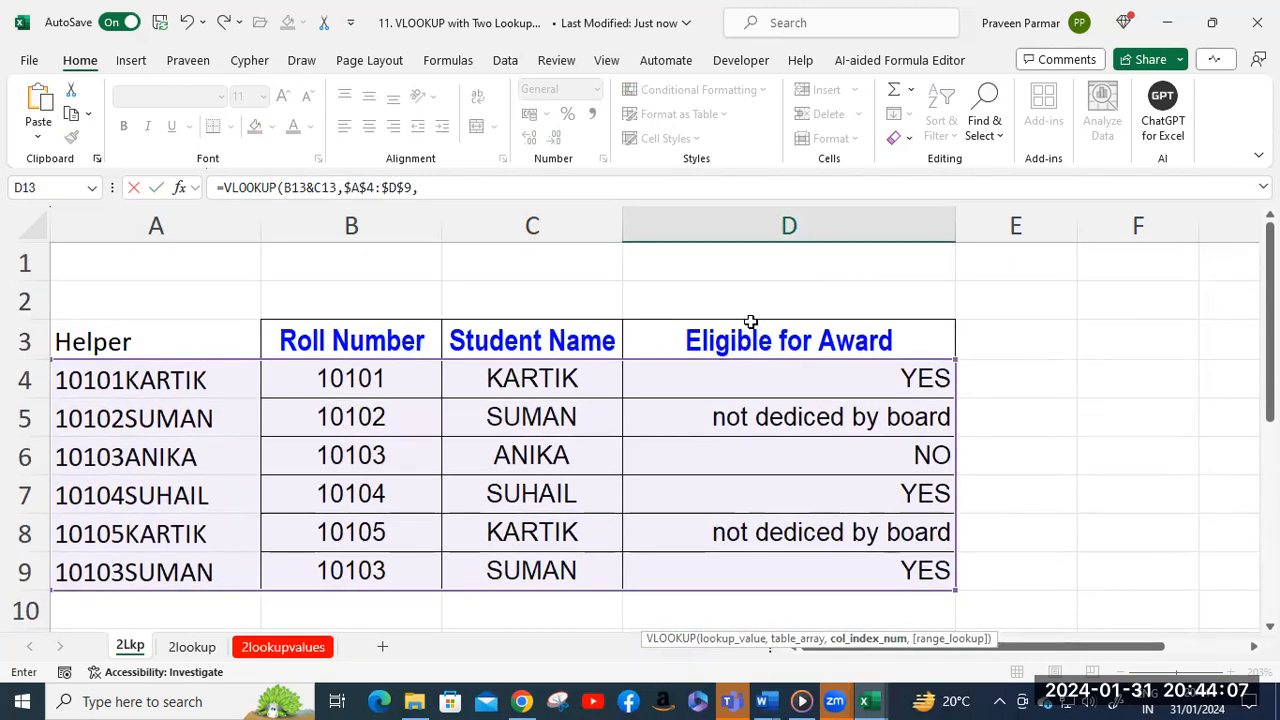
scroll(802, 418, "down", 4)
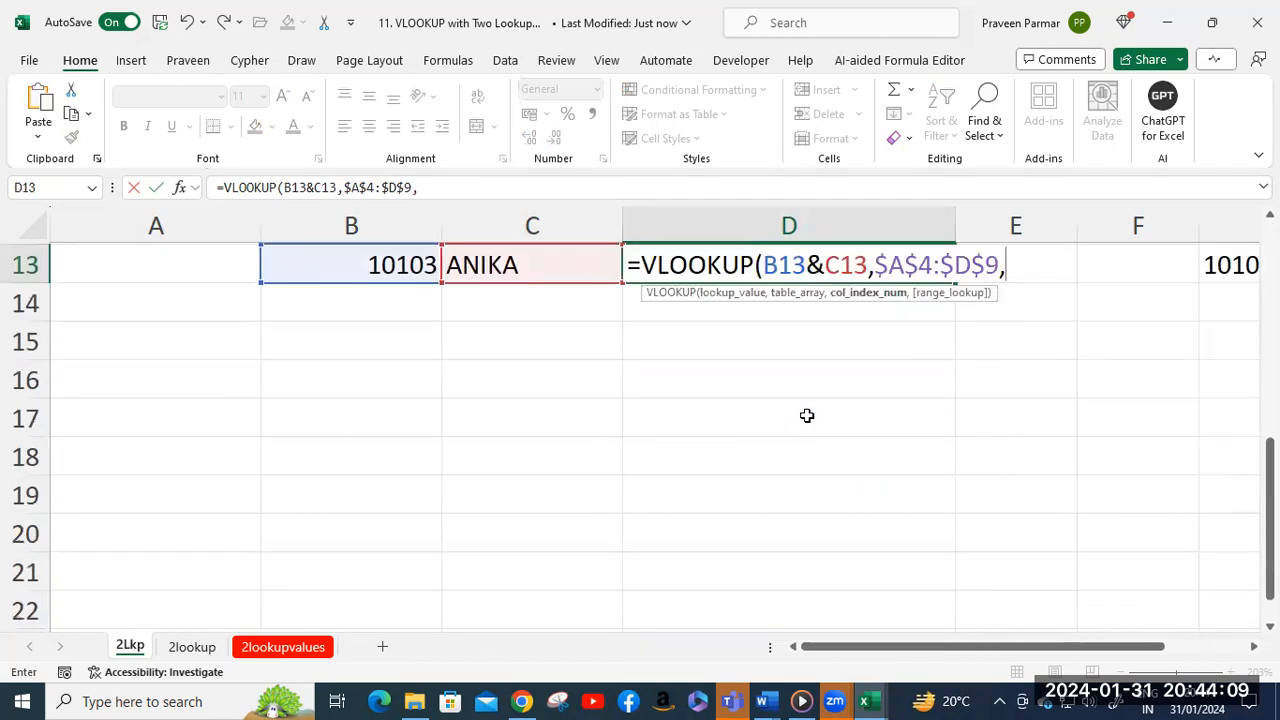
type("4,0)")
key("Return")
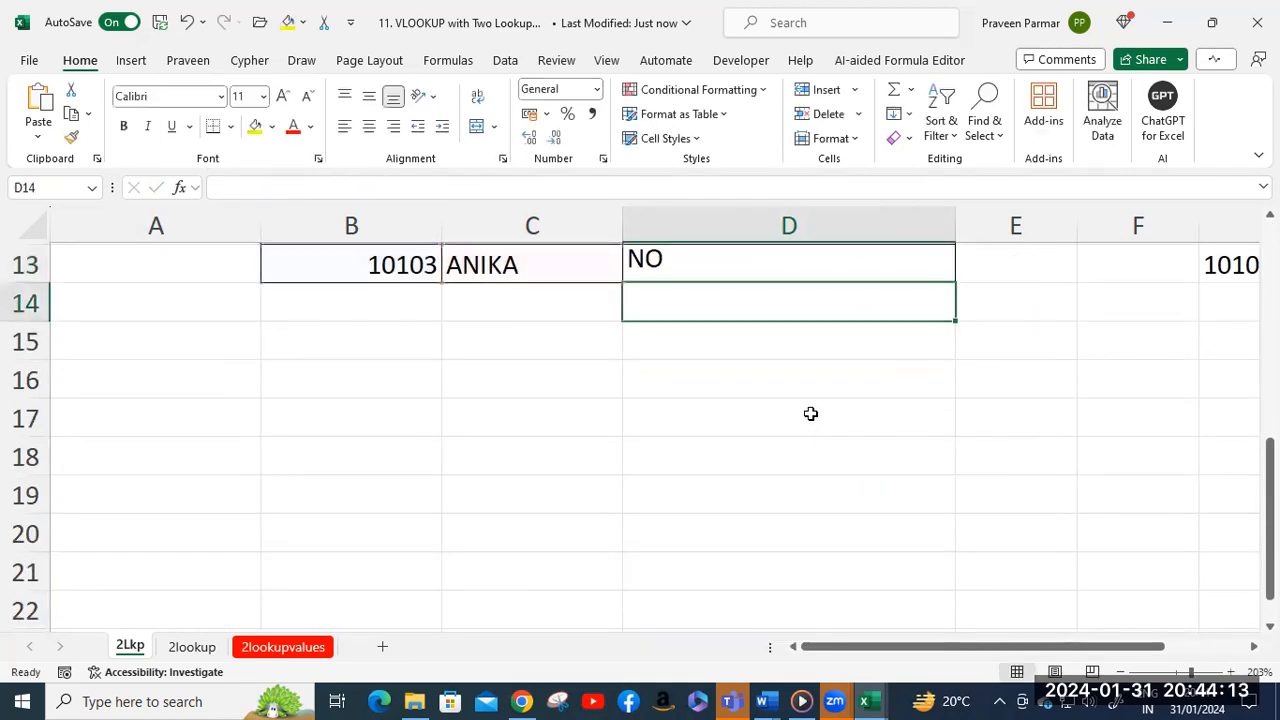
Replace the student name in C13 with the student name from row 9 to test the two-value lookup.
scroll(812, 413, "up", 4)
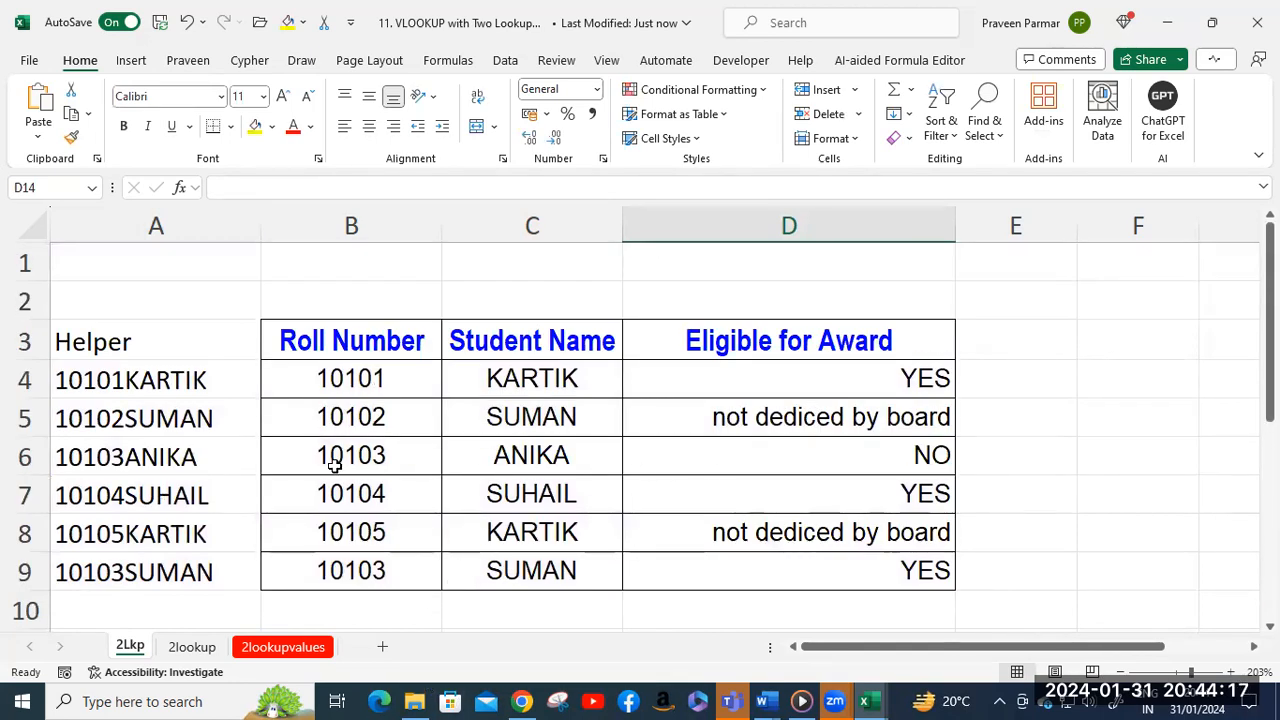
scroll(550, 503, "down", 1)
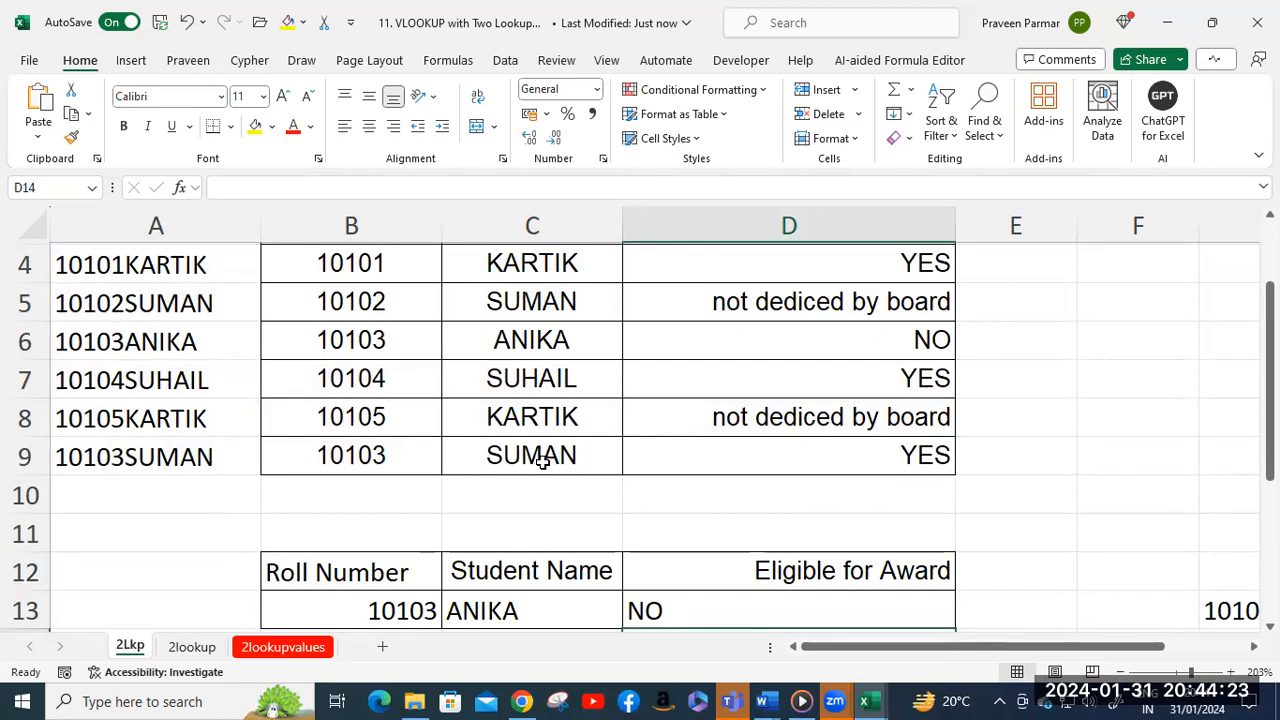
scroll(542, 462, "down", 2)
left_click(523, 371)
double_click(522, 372)
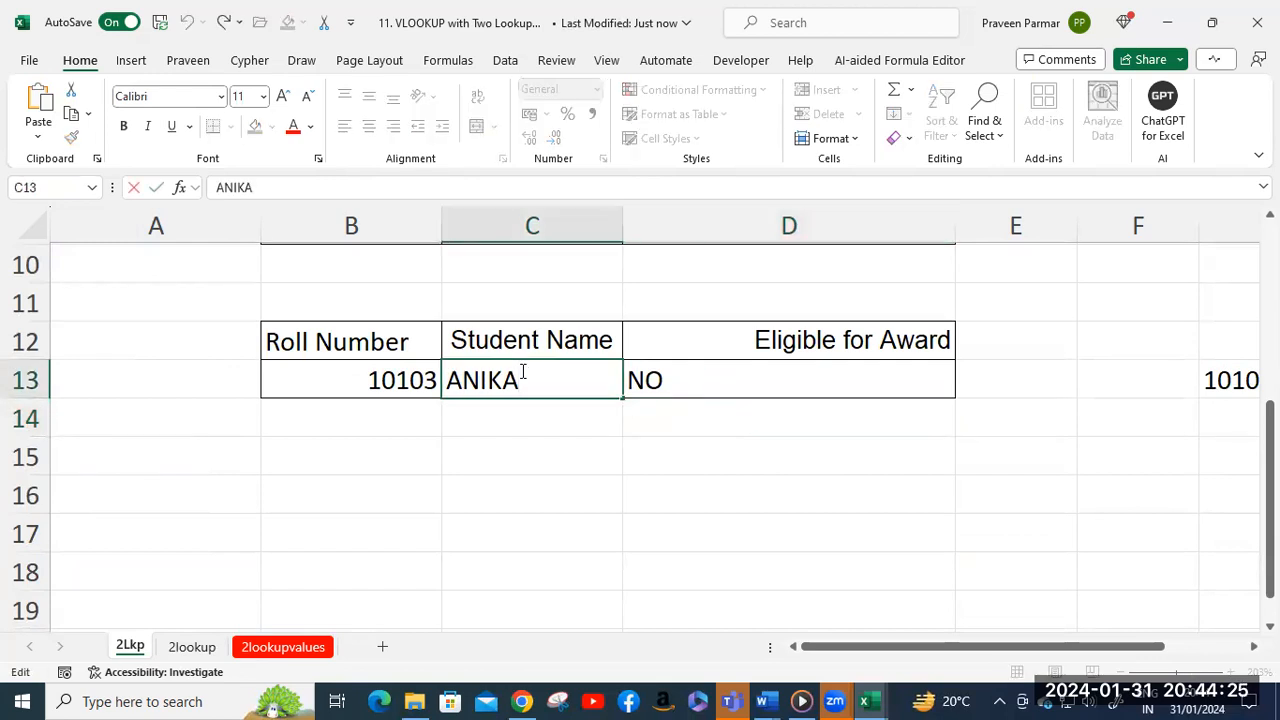
key("BackSpace")
key("BackSpace")
key("BackSpace")
key("BackSpace")
key("BackSpace")
type("s")
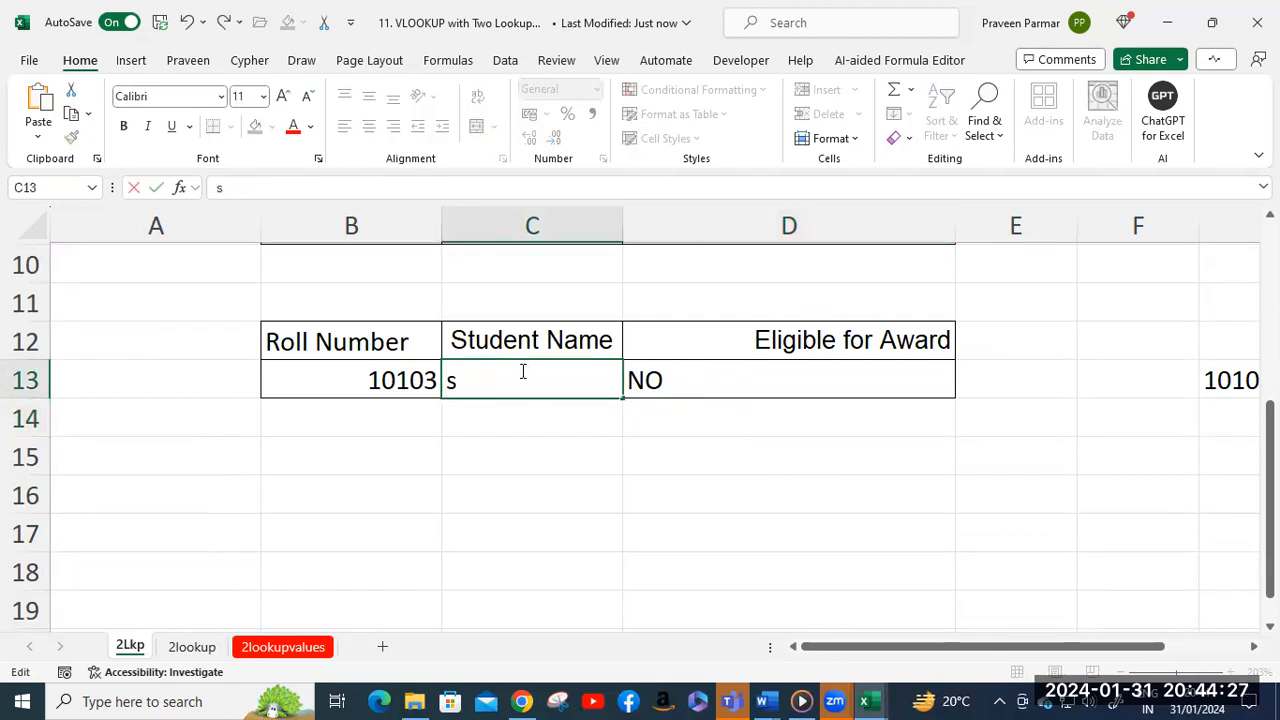
type("uman")
key("Tab")
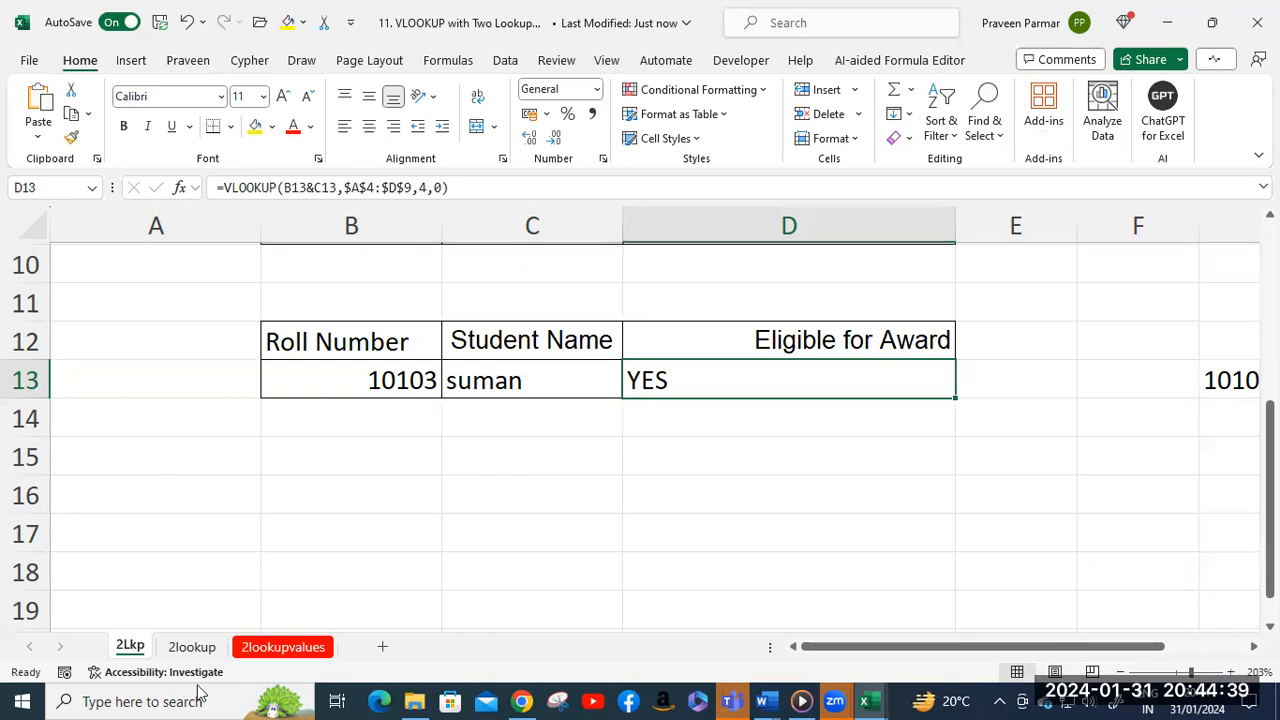
Switch to the 2lookup sheet containing the product, size and price table.
left_click(191, 648)
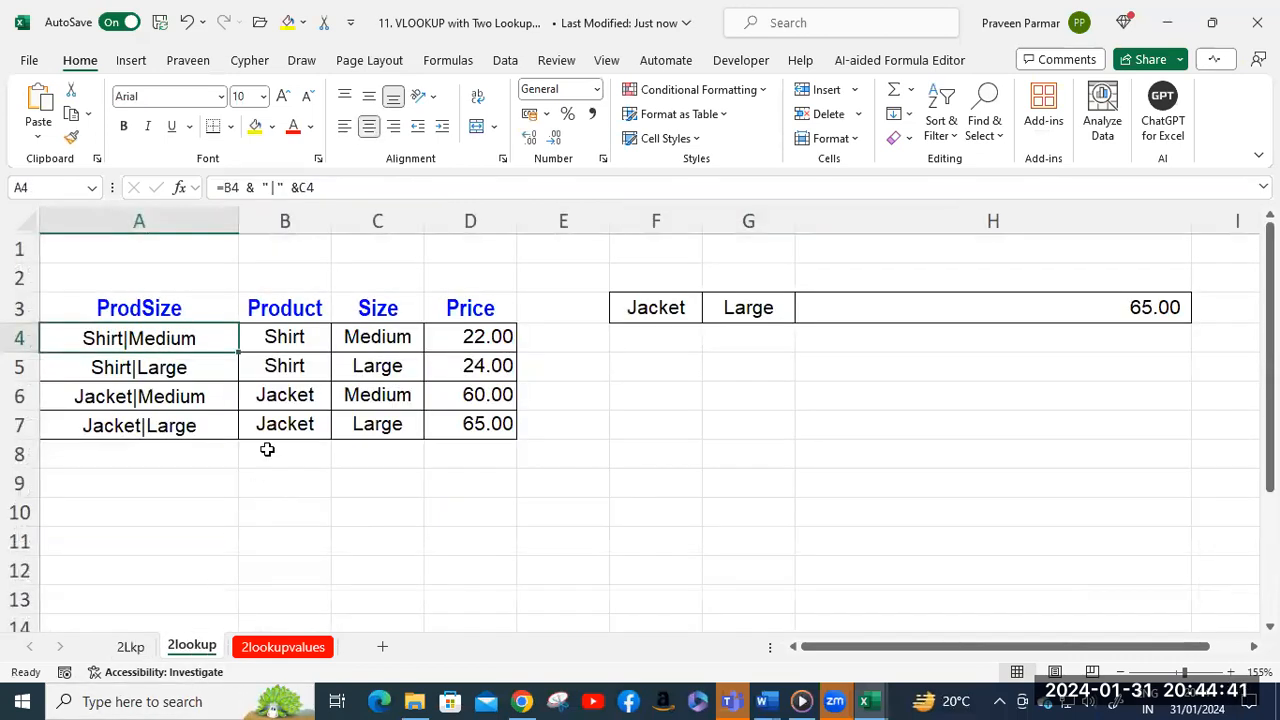
Examine the product and size entries, the ProdSize joining formula in A4 and the existing price lookup formula in H3.
left_click(291, 337)
left_click(289, 363)
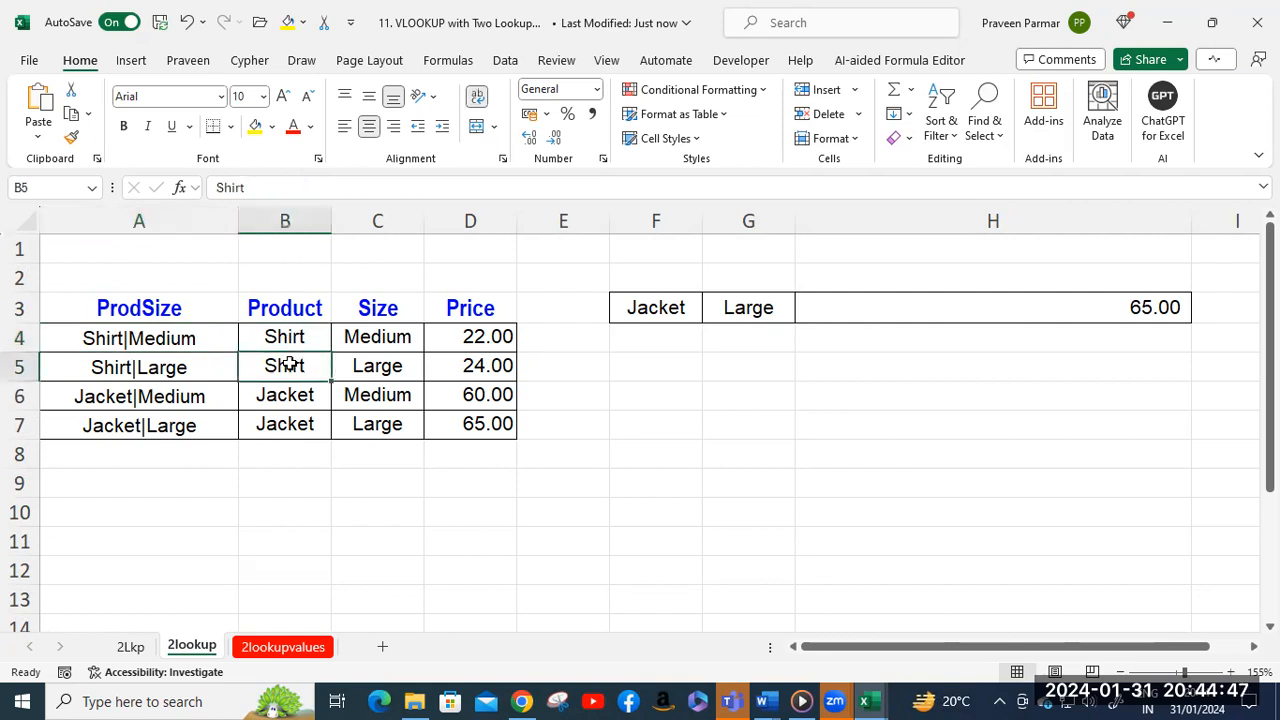
left_click(350, 343)
left_click(357, 368)
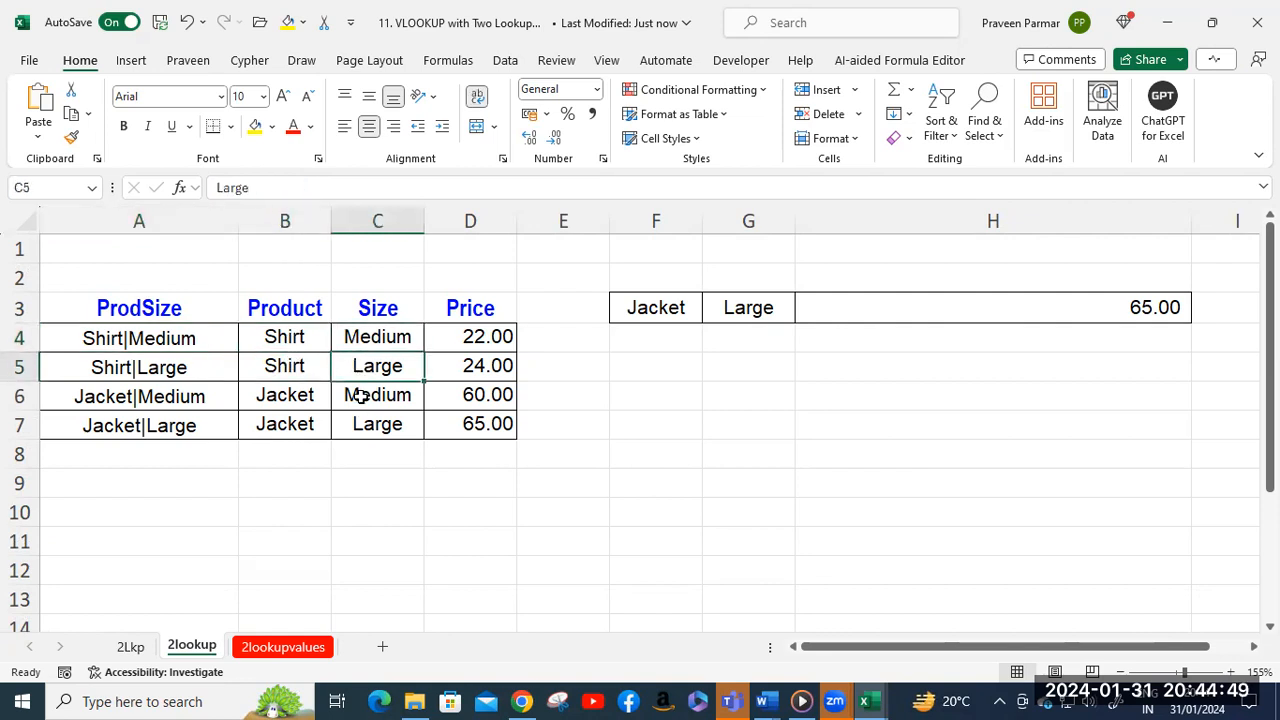
key("Down")
key("Down")
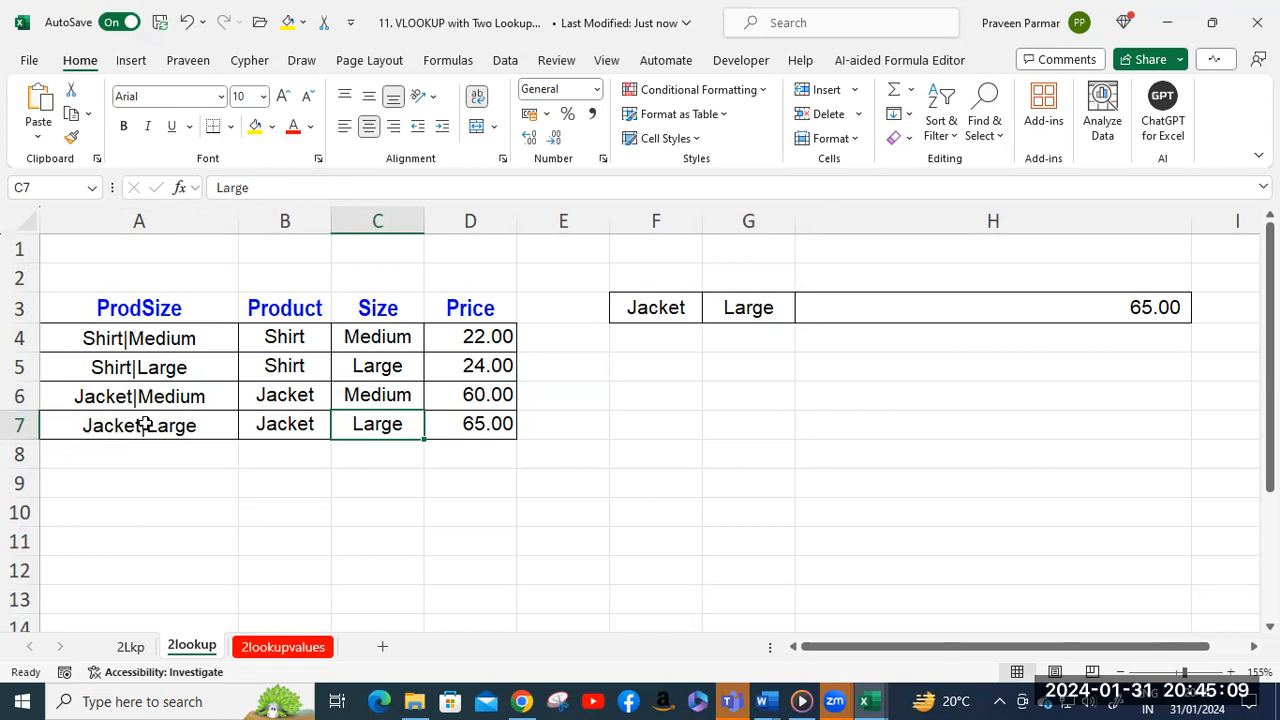
double_click(138, 340)
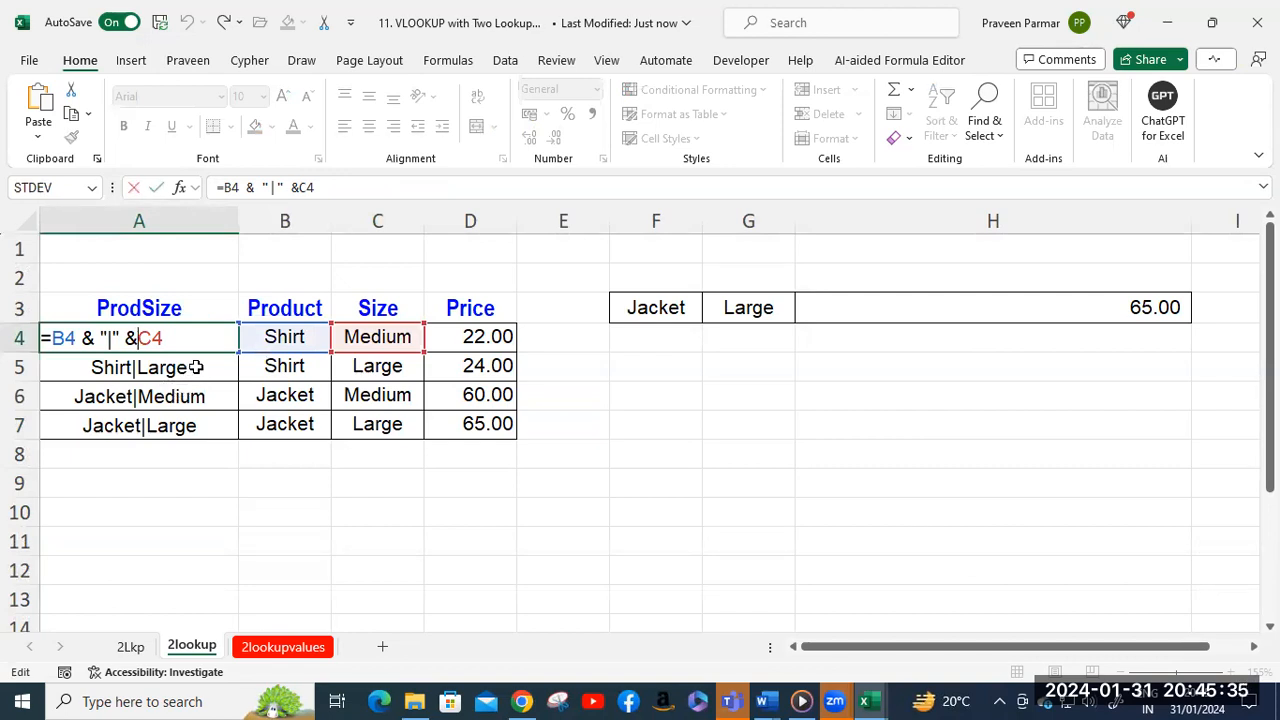
key("Return")
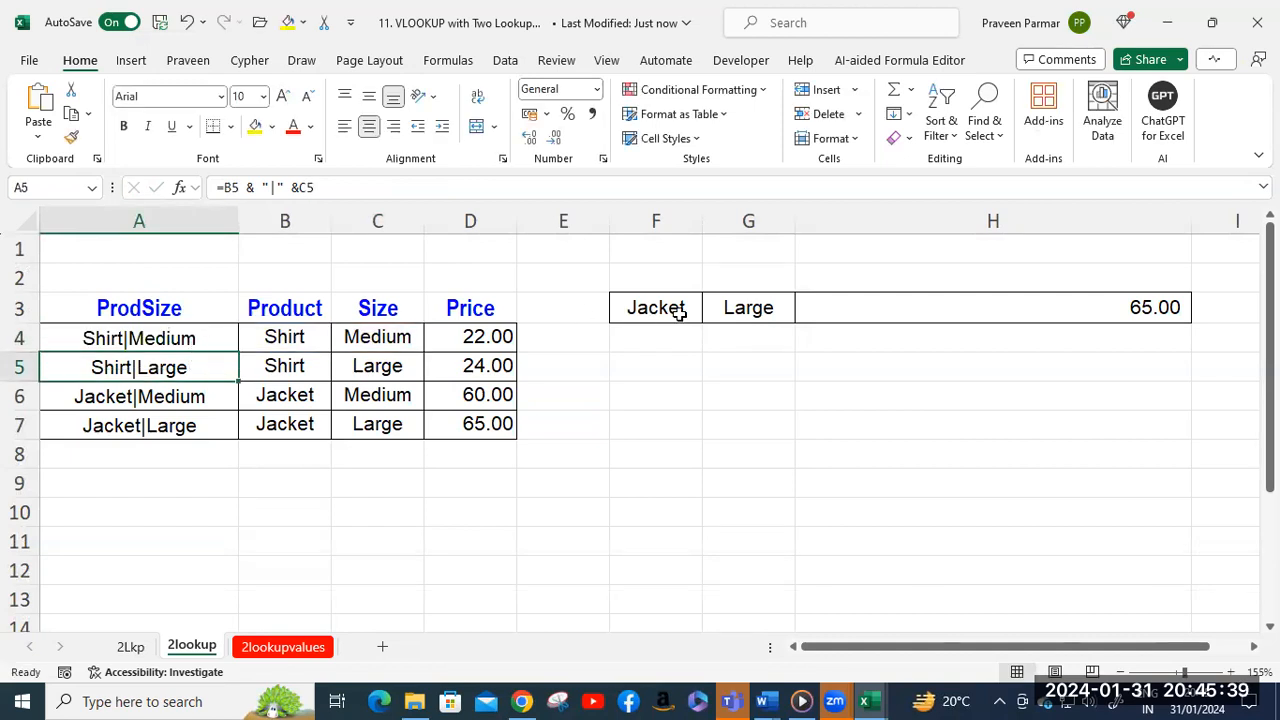
left_click(825, 305)
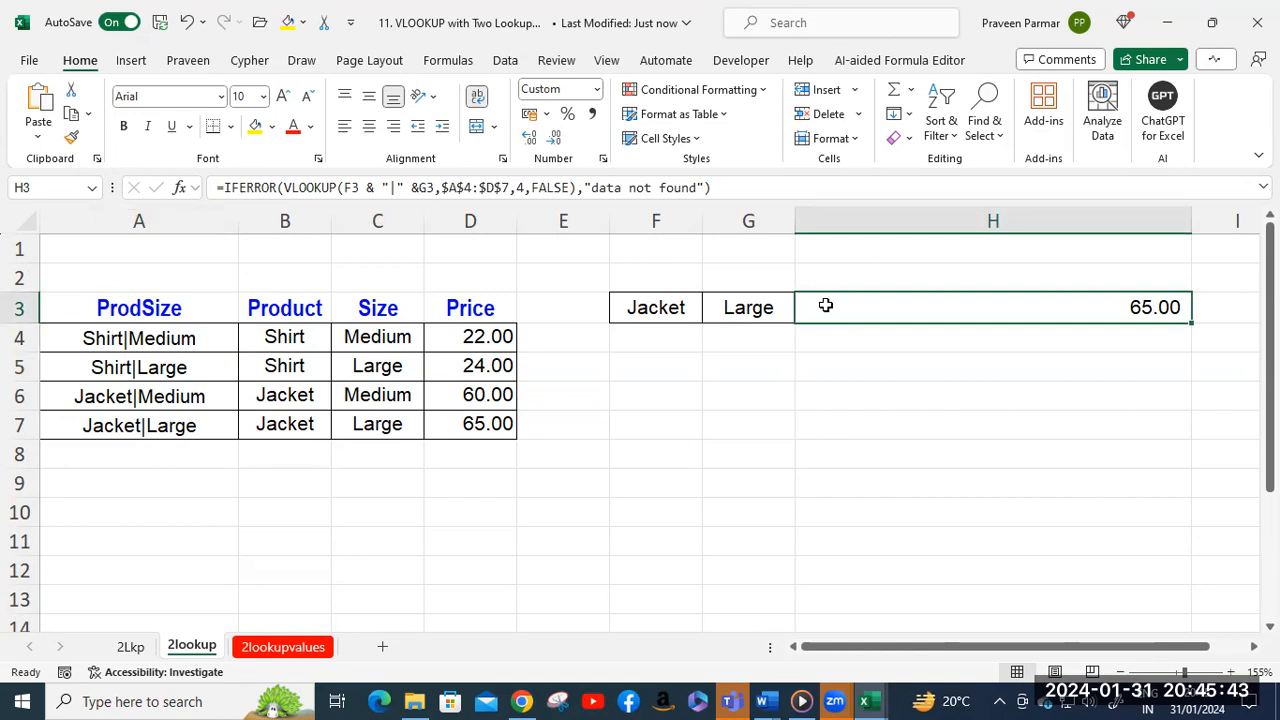
Clear the existing ProdSize formulas from A4:A7.
left_click(122, 338)
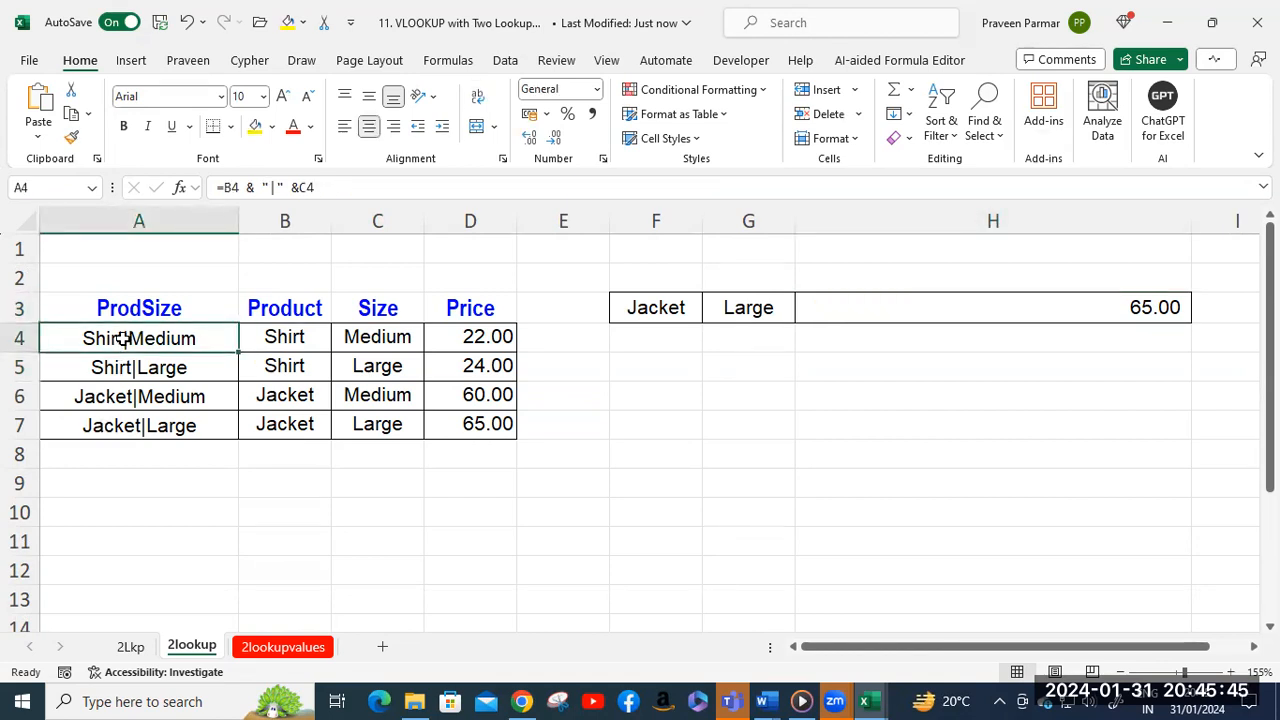
double_click(122, 338)
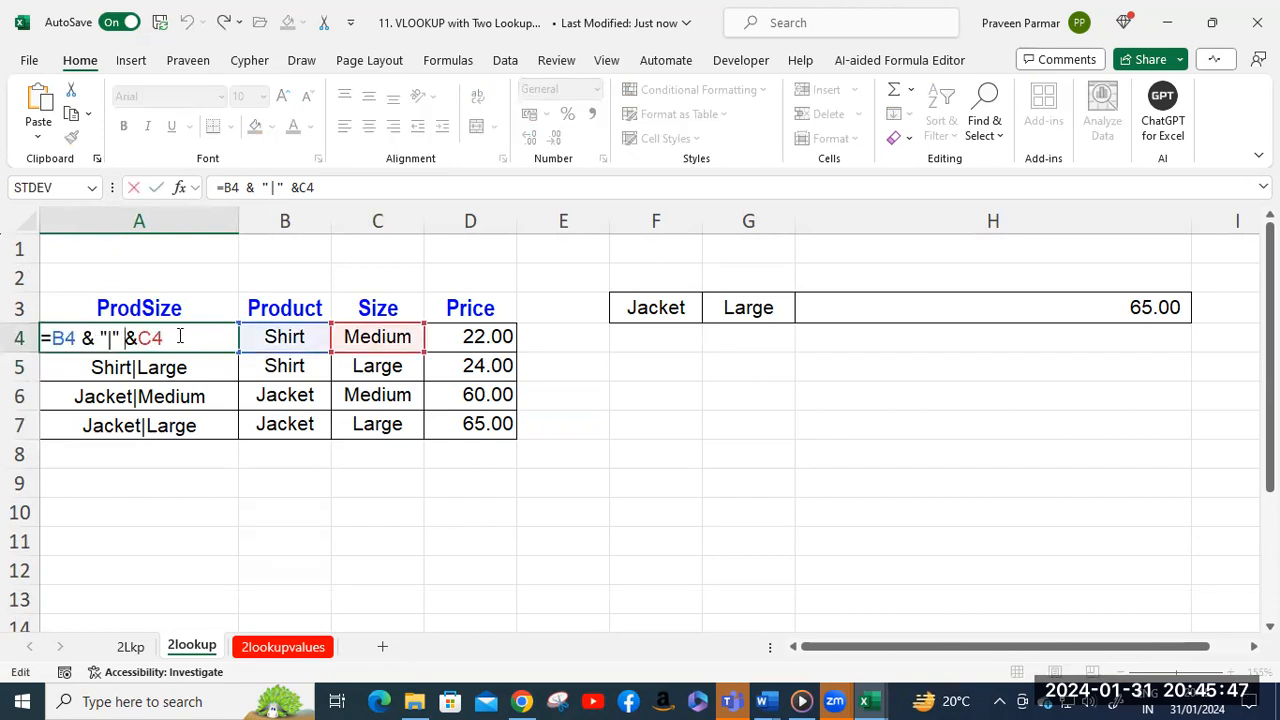
left_click_drag(178, 338, 45, 340)
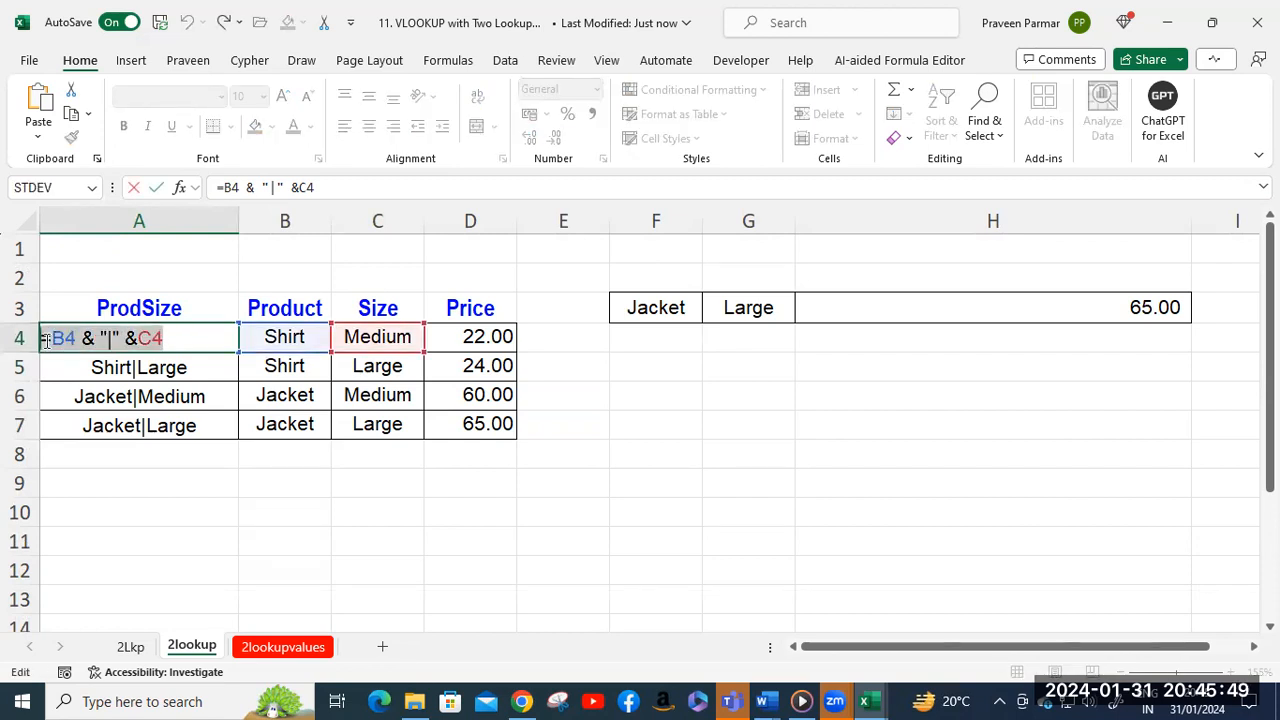
key("Delete")
left_click(100, 368)
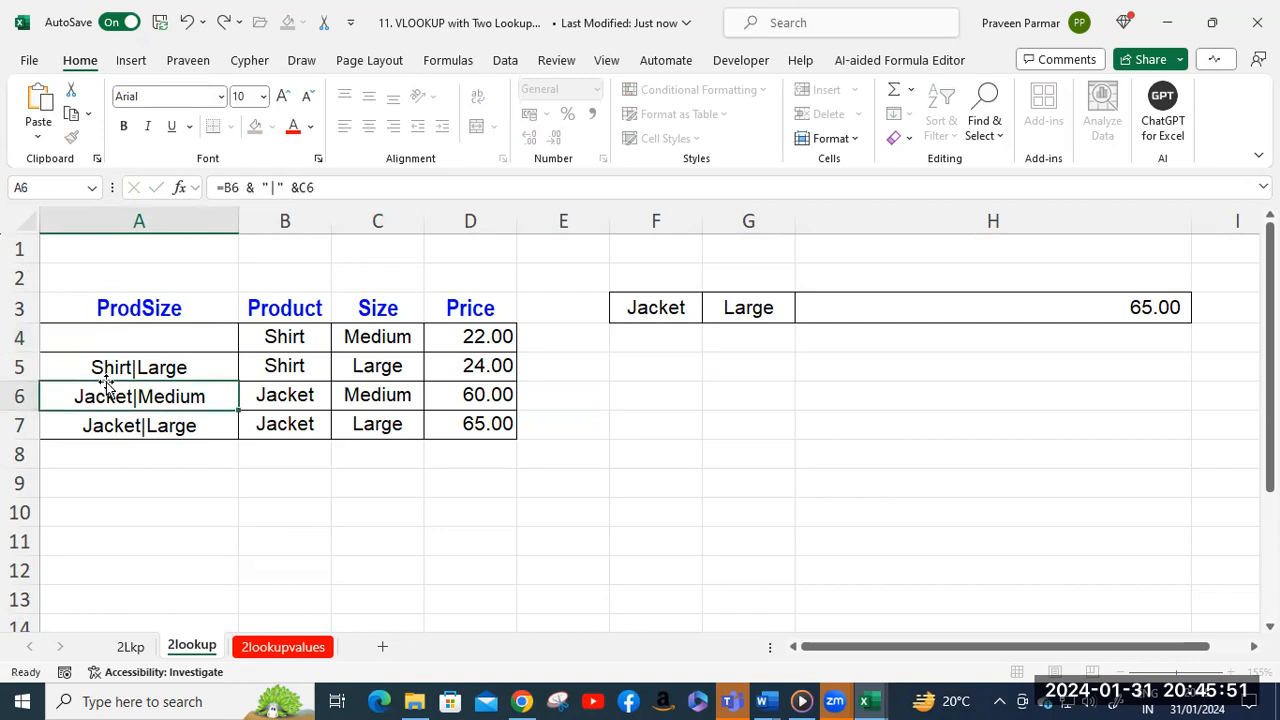
left_click(103, 340)
left_click(122, 423, "shift")
key("Delete")
Enter a formula in A4 that joins the product in B4 with a hyphen, =B4&"-".
left_click(139, 340)
type("=")
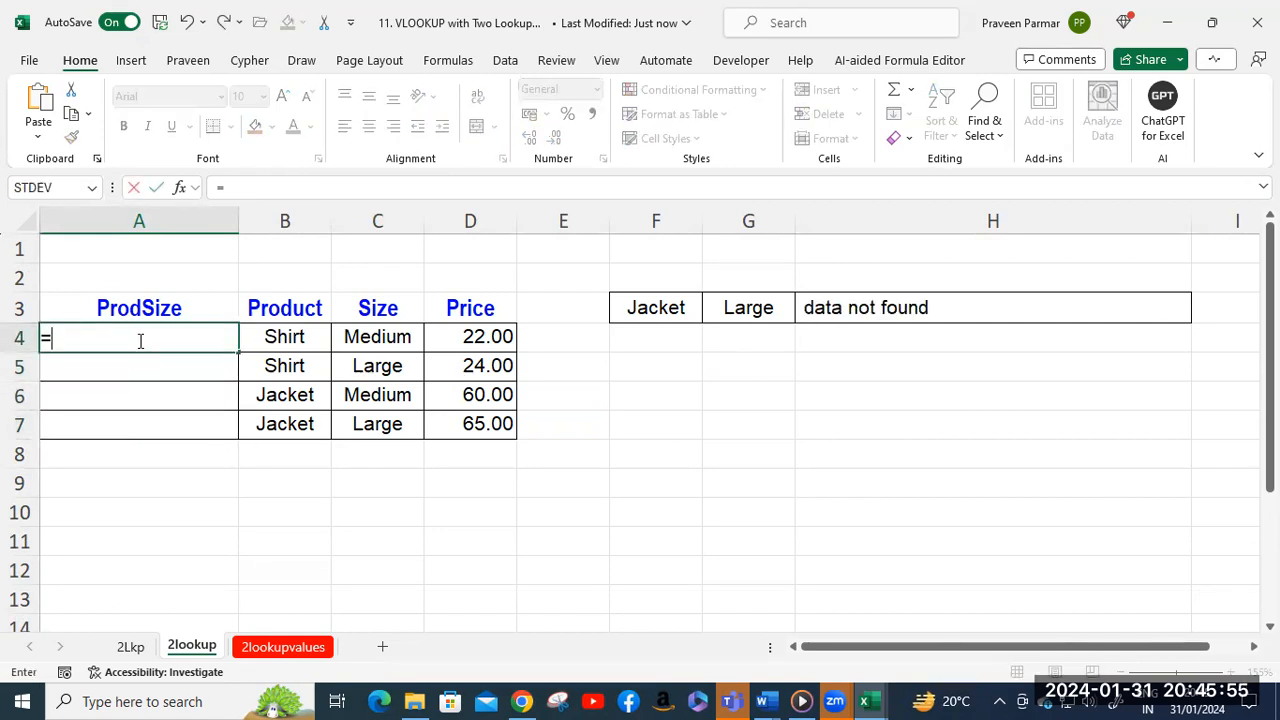
left_click(297, 337)
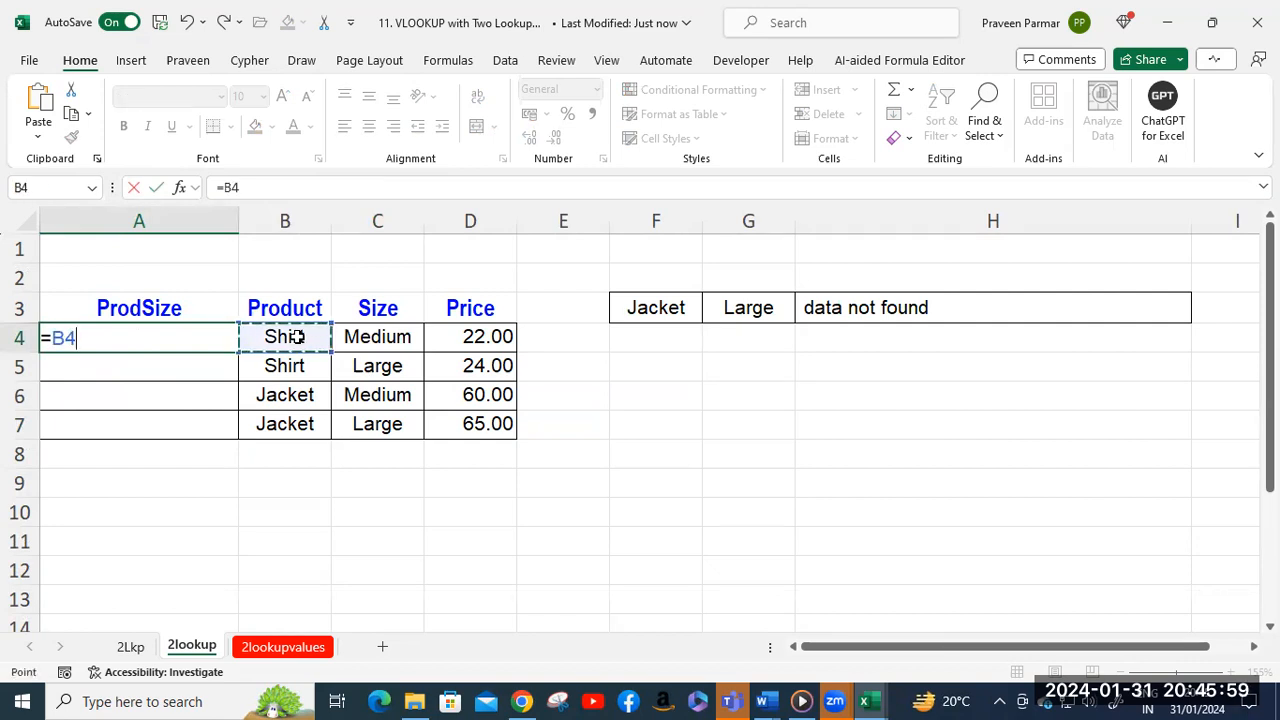
type("&")
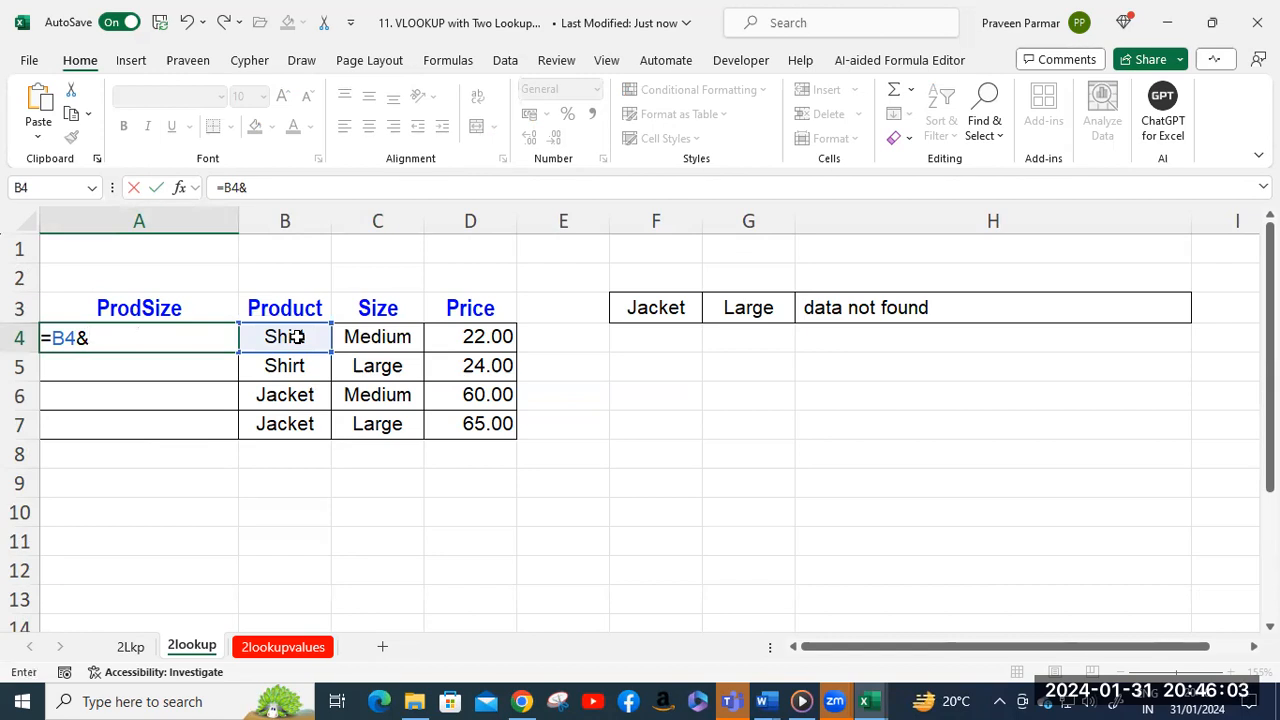
type("\" -\"")
left_click(381, 338)
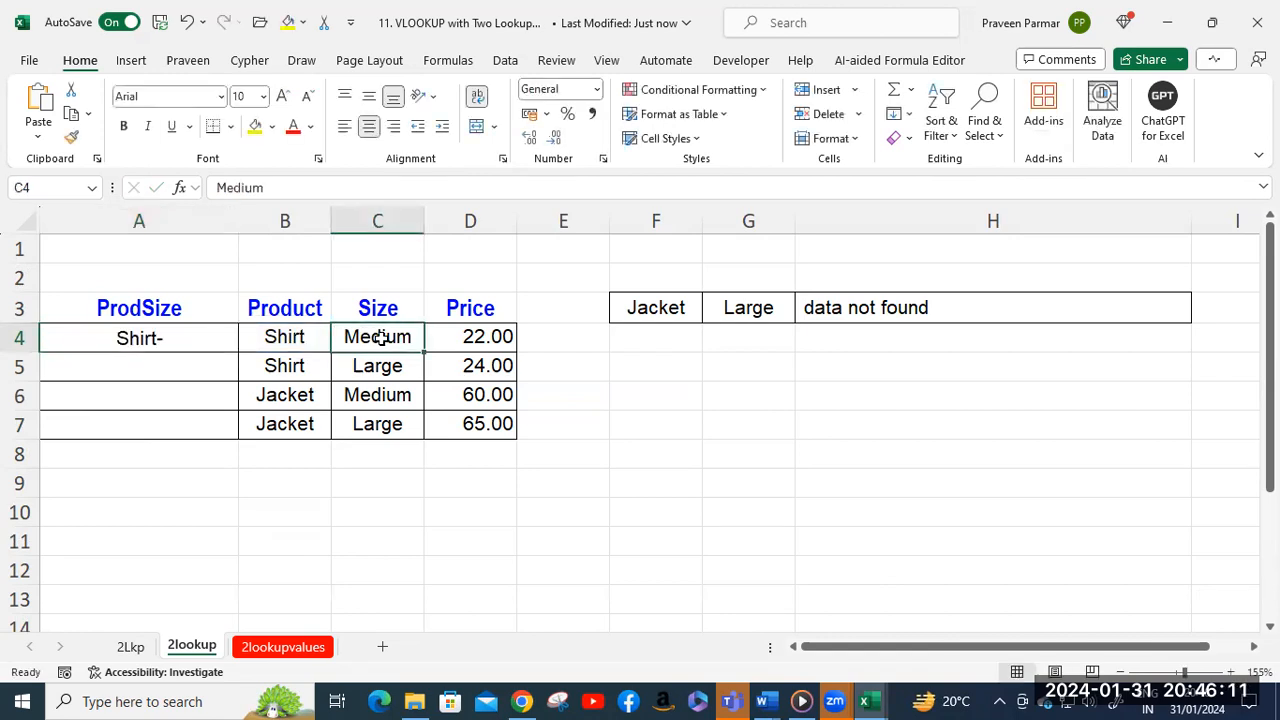
Extend the A4 formula with the size to =B4&"-"&C4 and fill it down through A7.
left_click(186, 338)
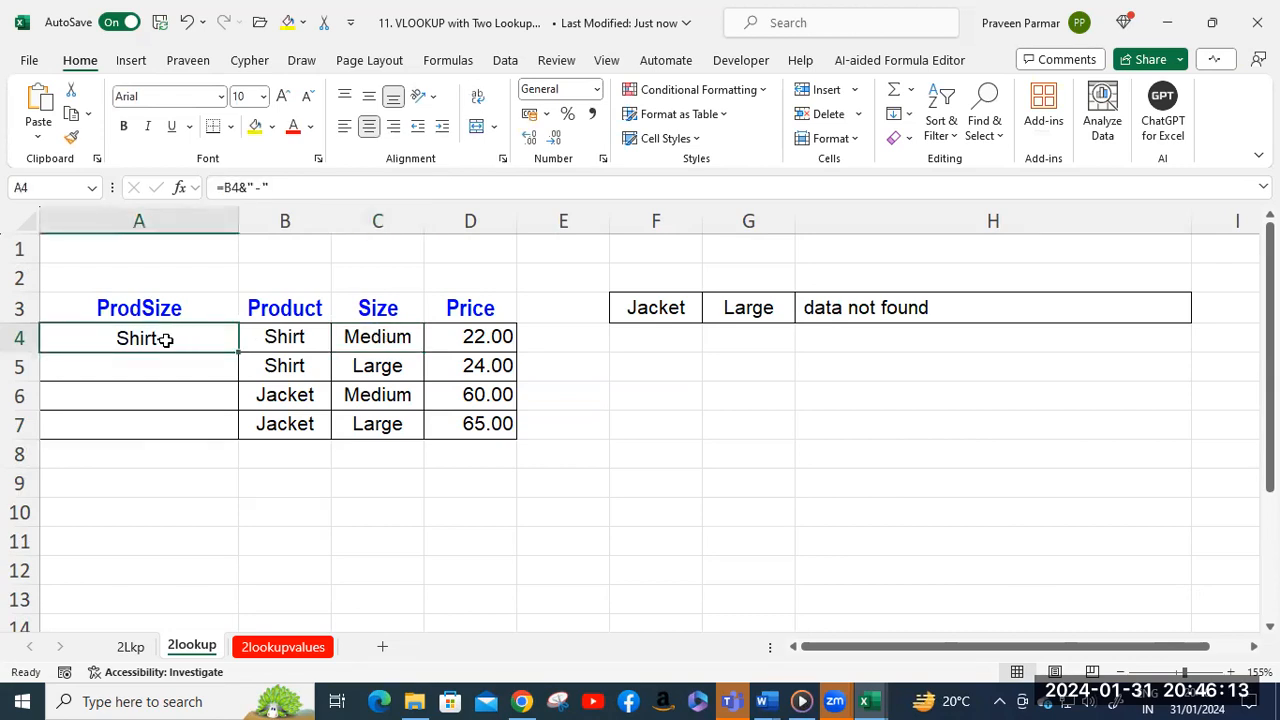
double_click(143, 339)
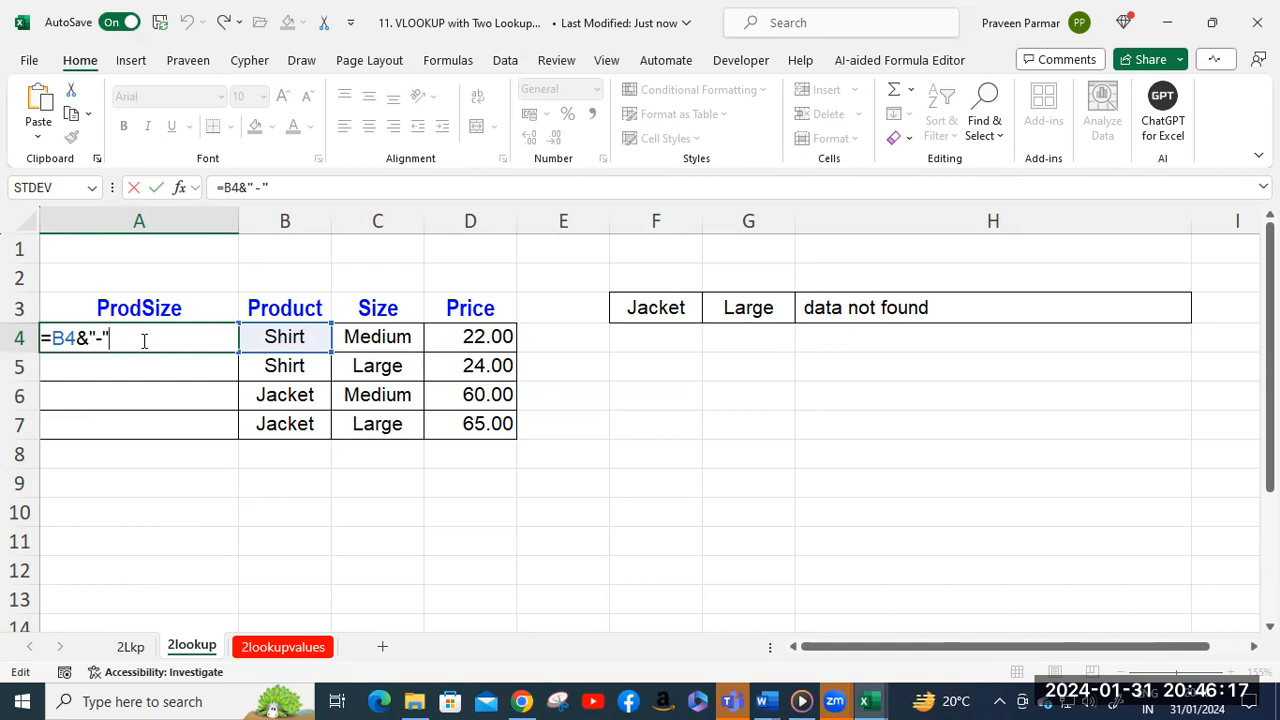
type("&")
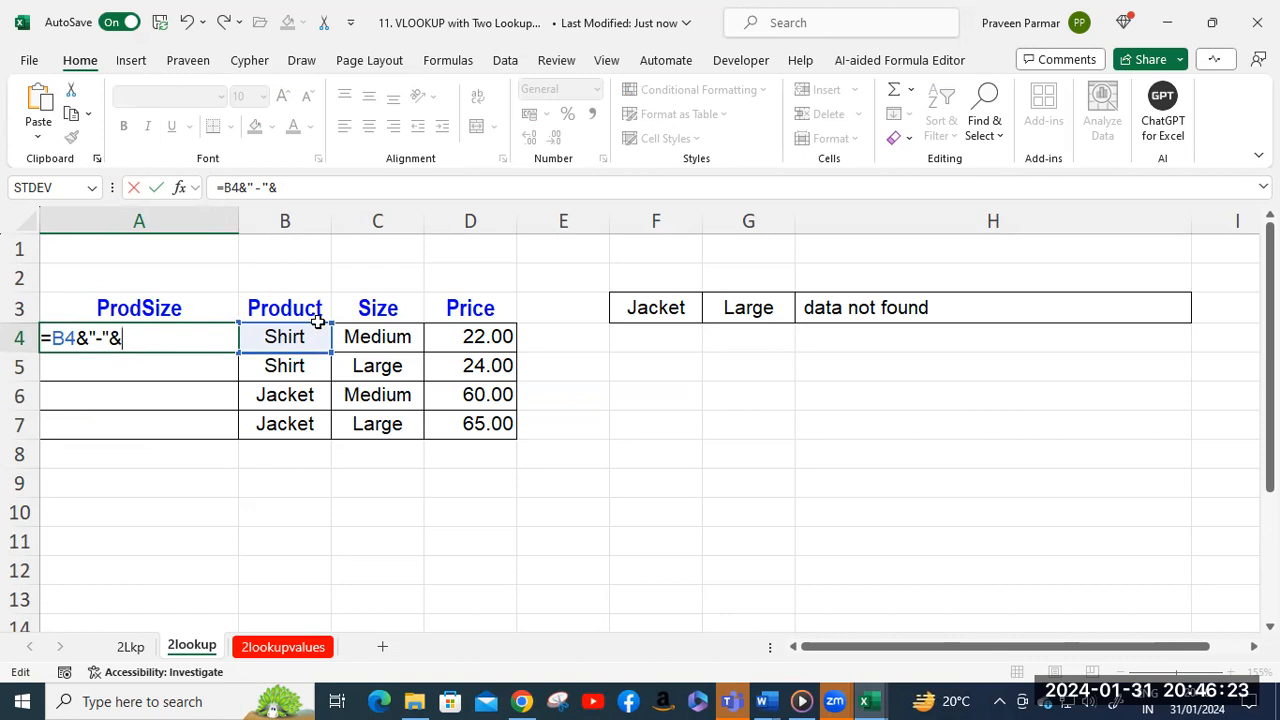
left_click(380, 337)
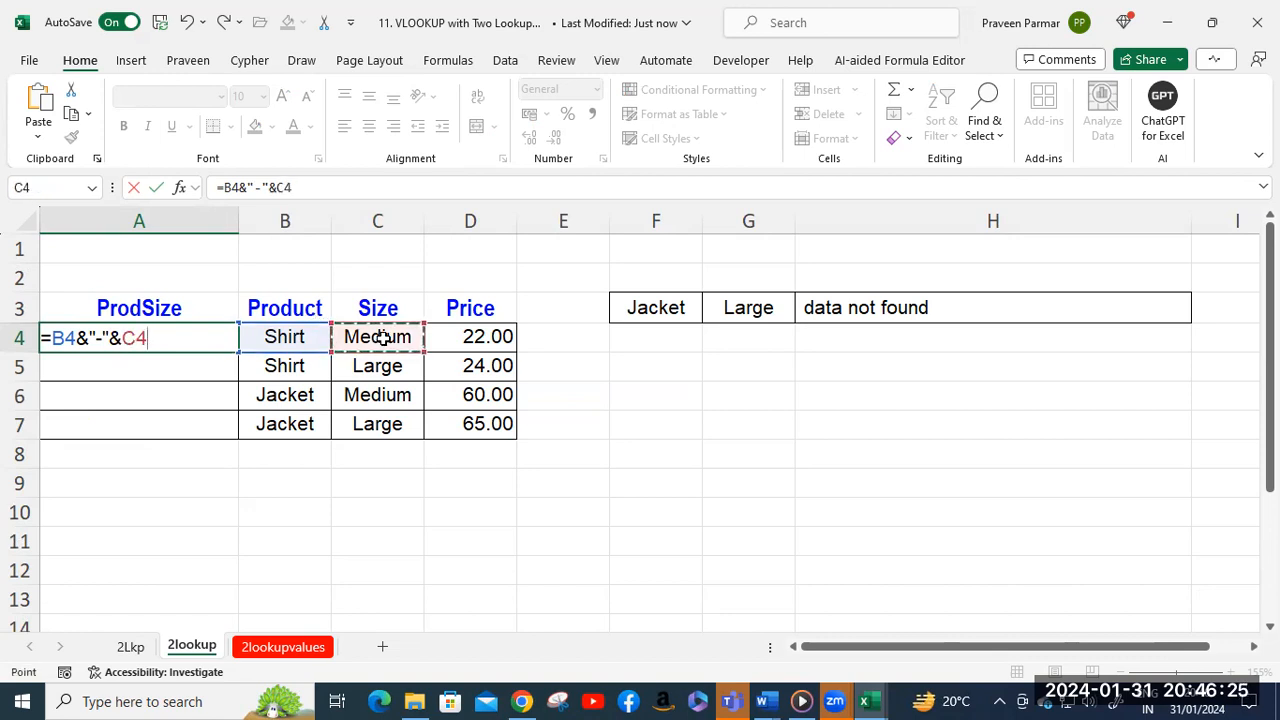
key("Return")
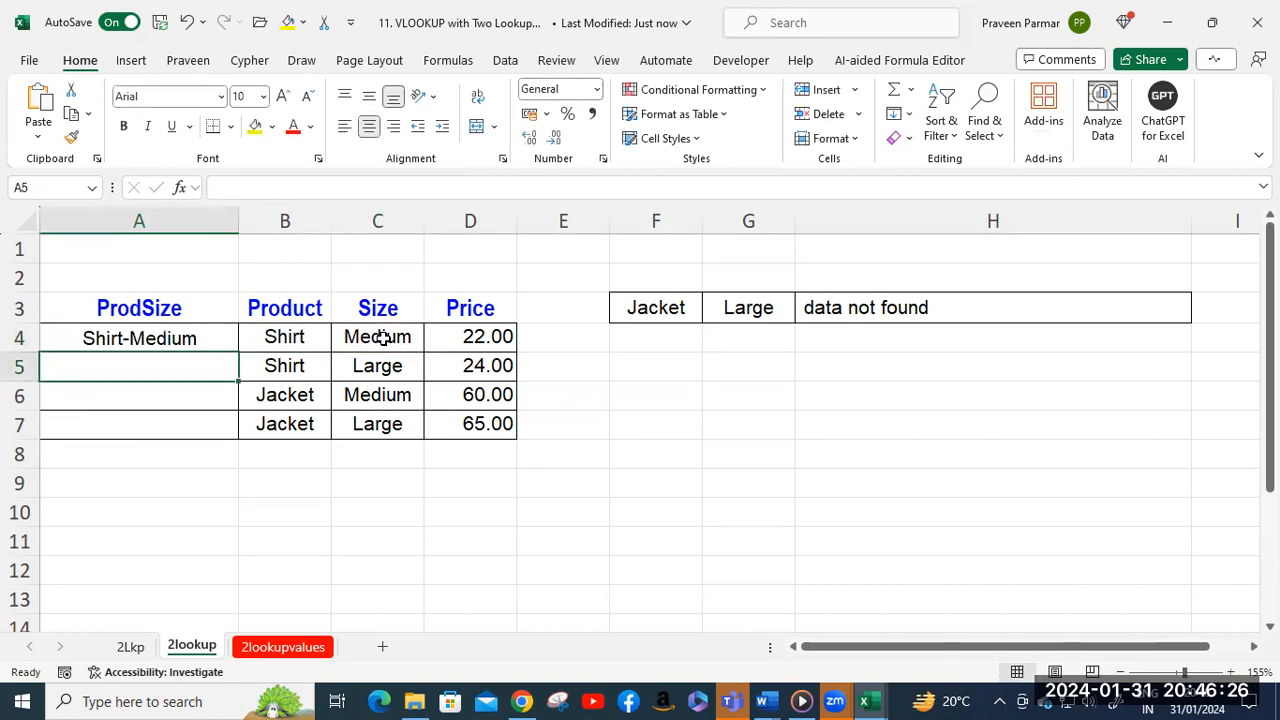
left_click(194, 338)
double_click(237, 350)
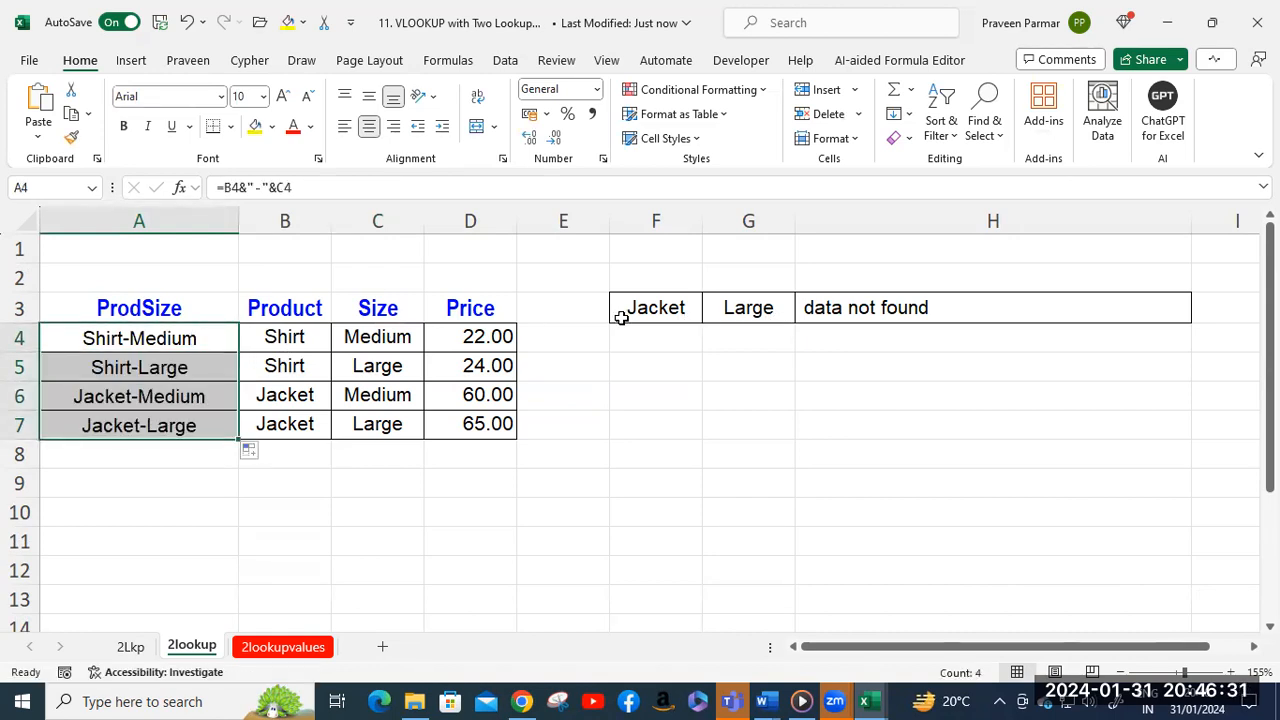
Replace the formula in H3 with a new VLOOKUP that uses F3&"-"&G3 as its lookup value.
left_click(835, 308)
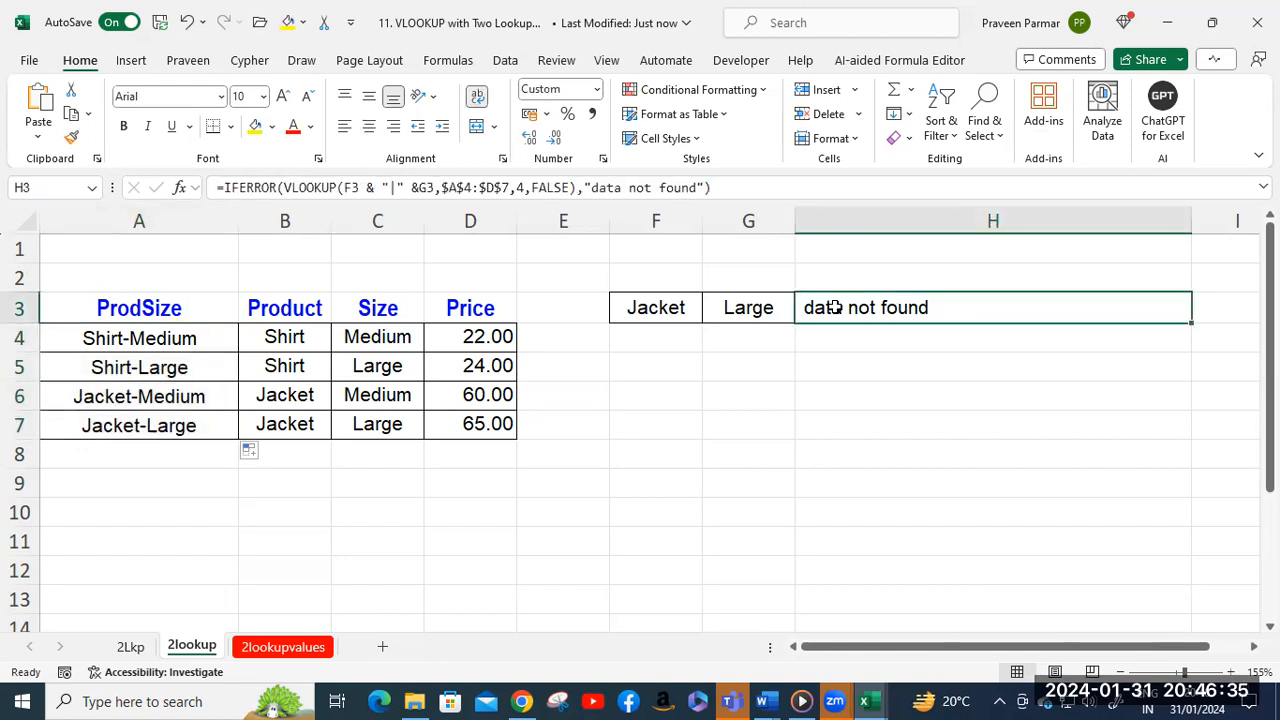
key("Delete")
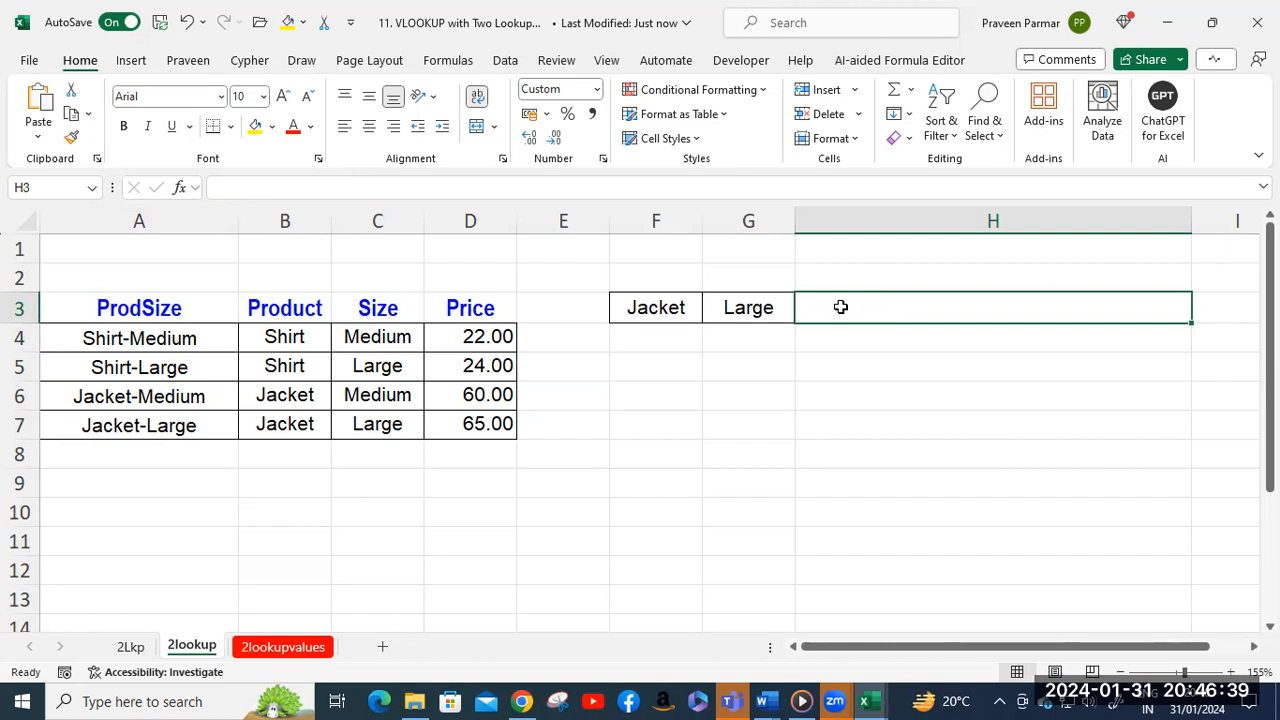
type("=vl")
key("Tab")
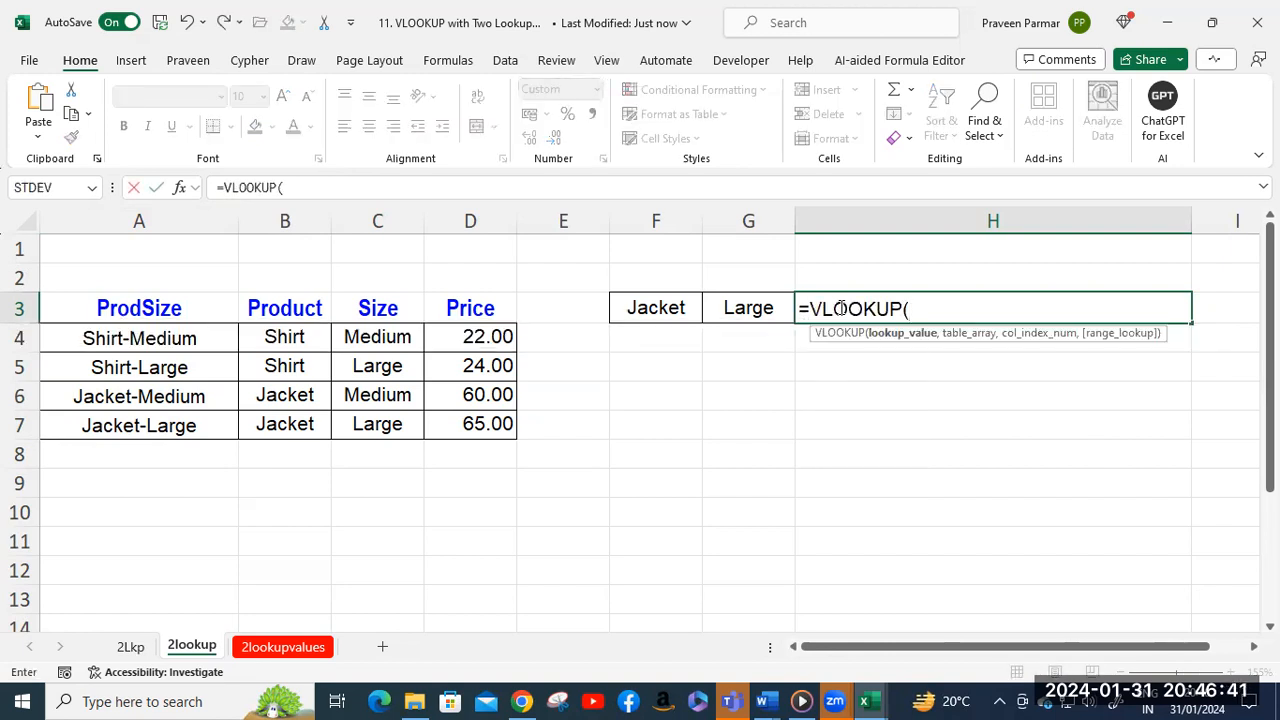
left_click(656, 309)
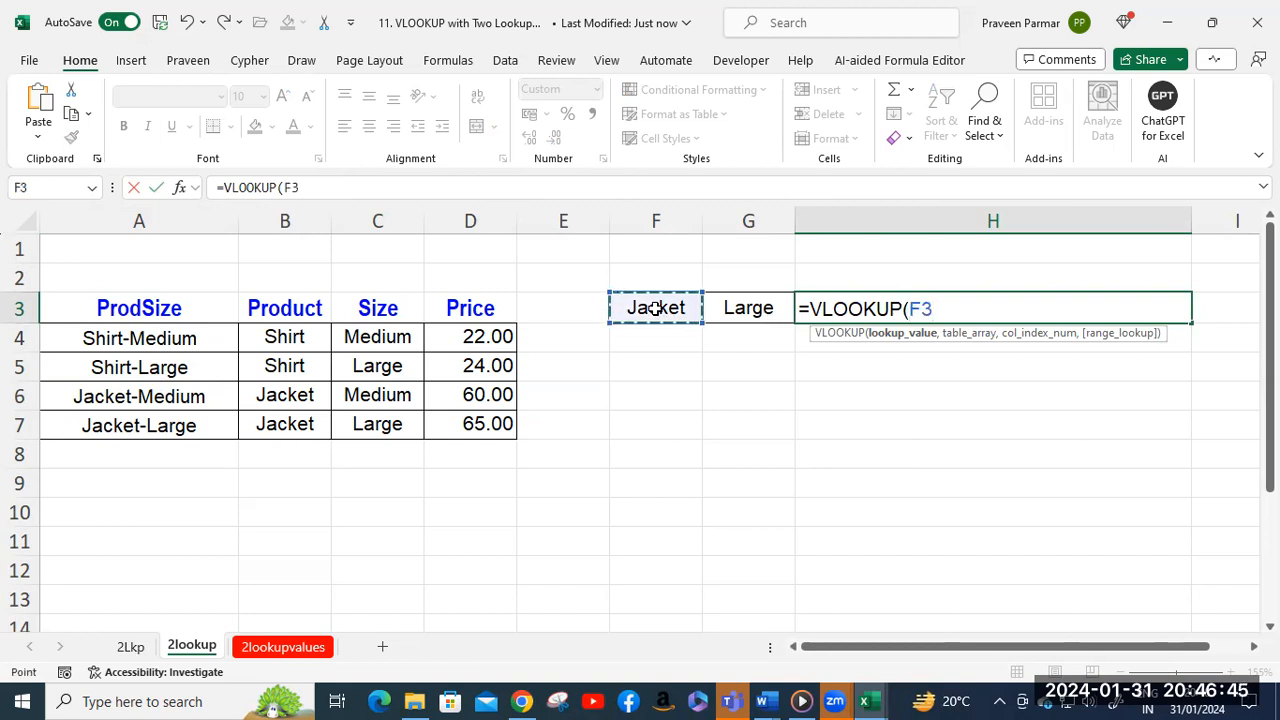
type("&")
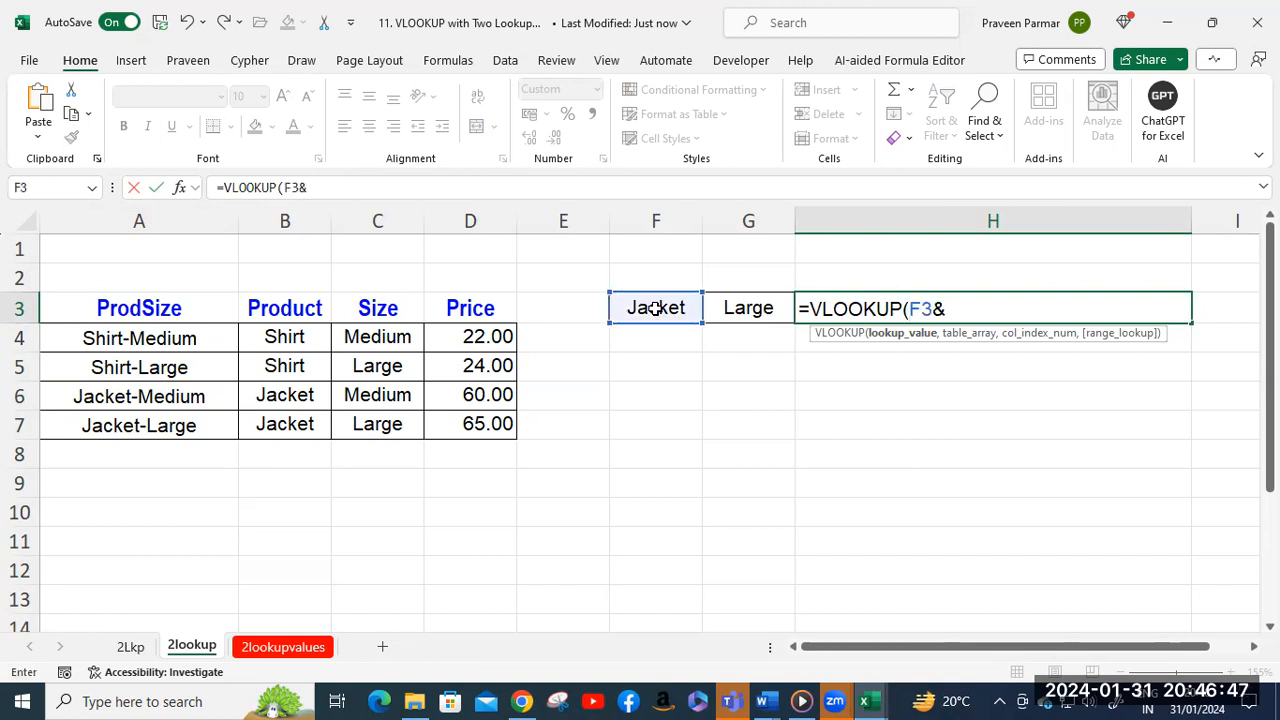
type("\"-\"&")
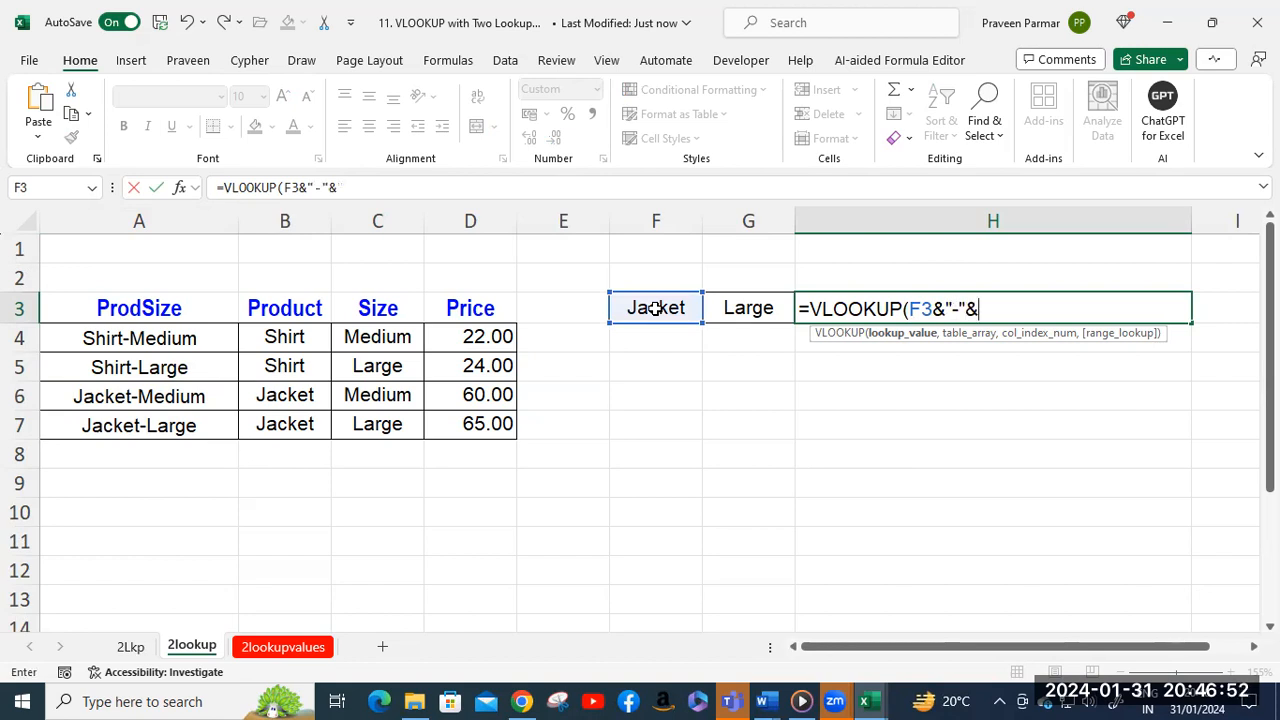
left_click(737, 306)
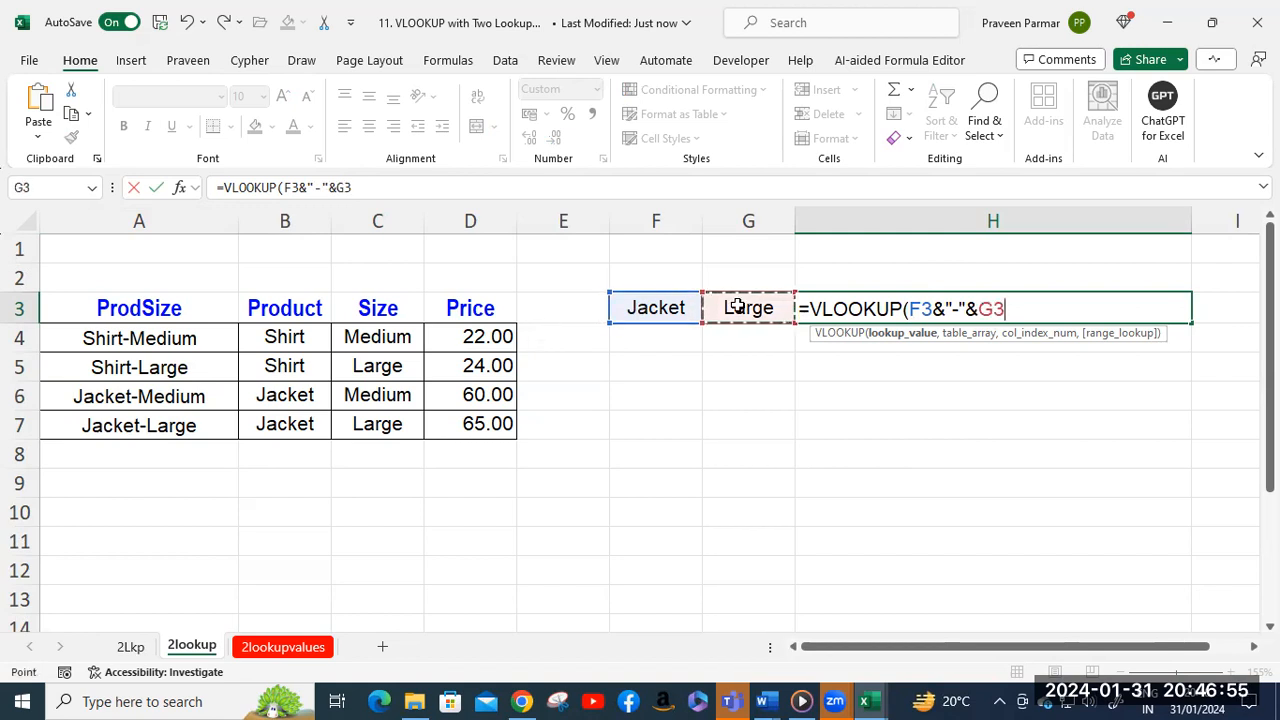
type(",")
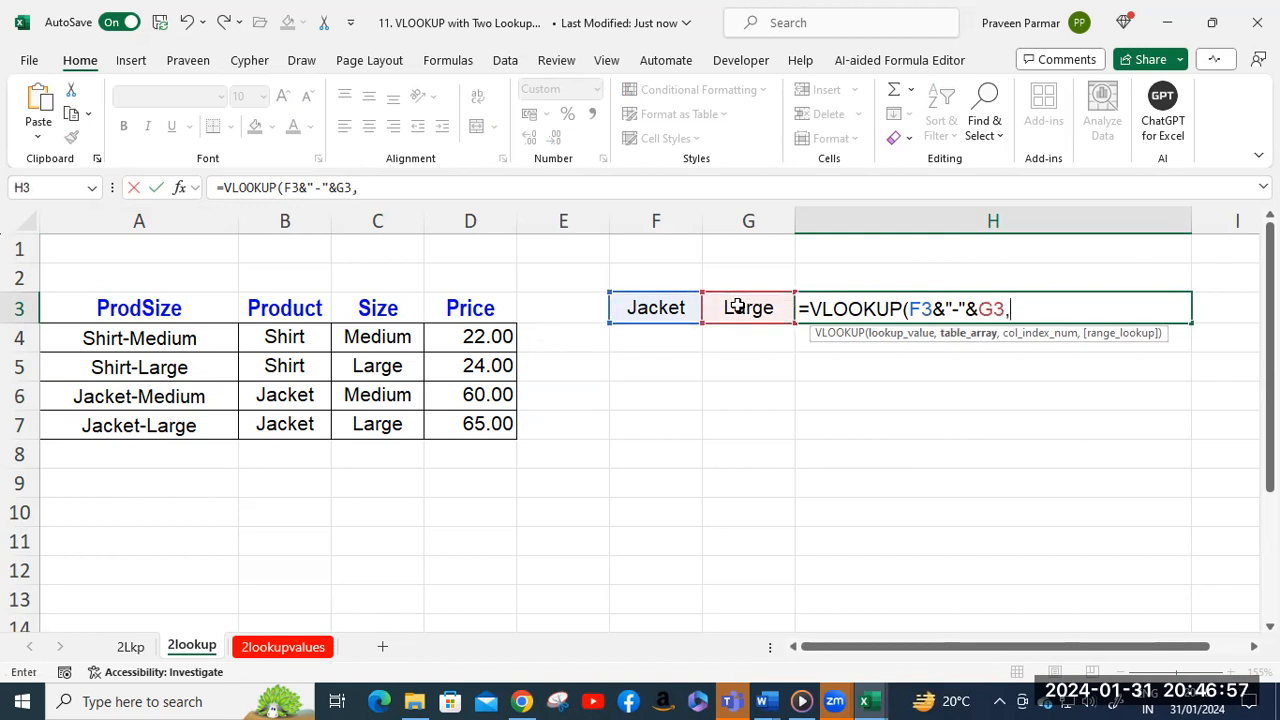
Complete the H3 VLOOKUP with the absolute table array $A$4:$D$7, column index 4 and exact match 0.
left_click(150, 338)
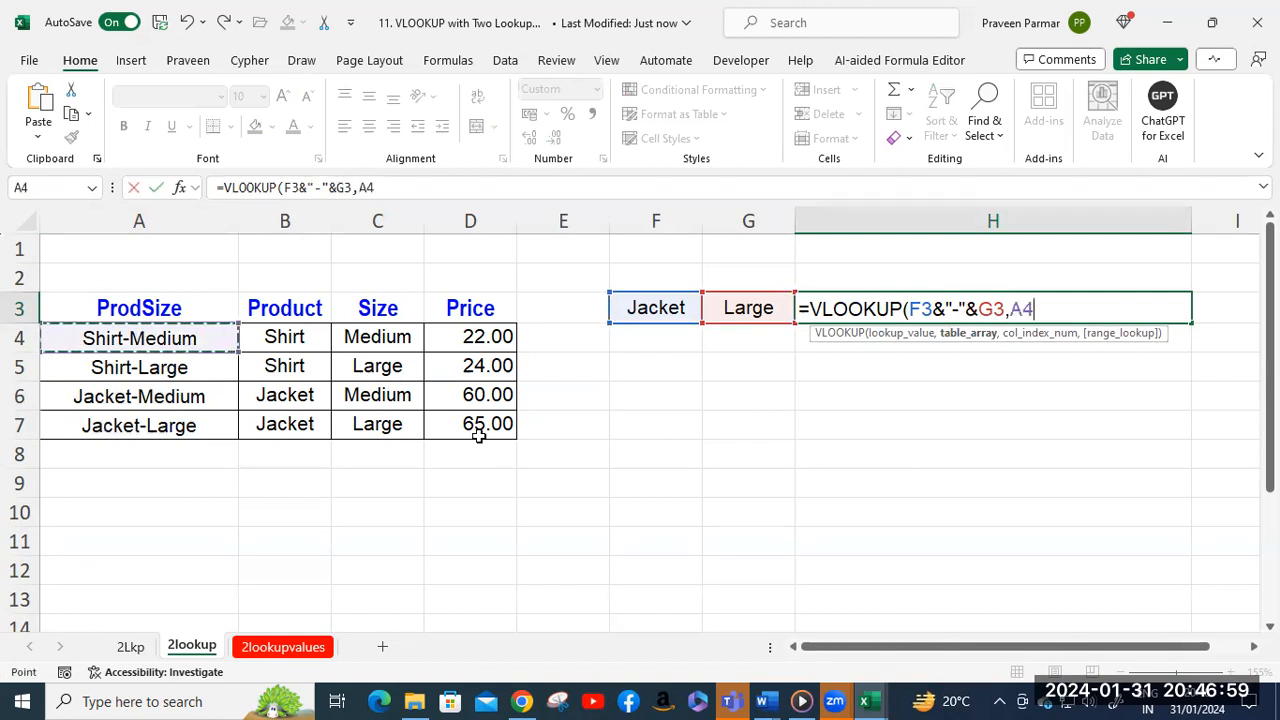
left_click_drag(478, 436, 476, 426)
key("F4")
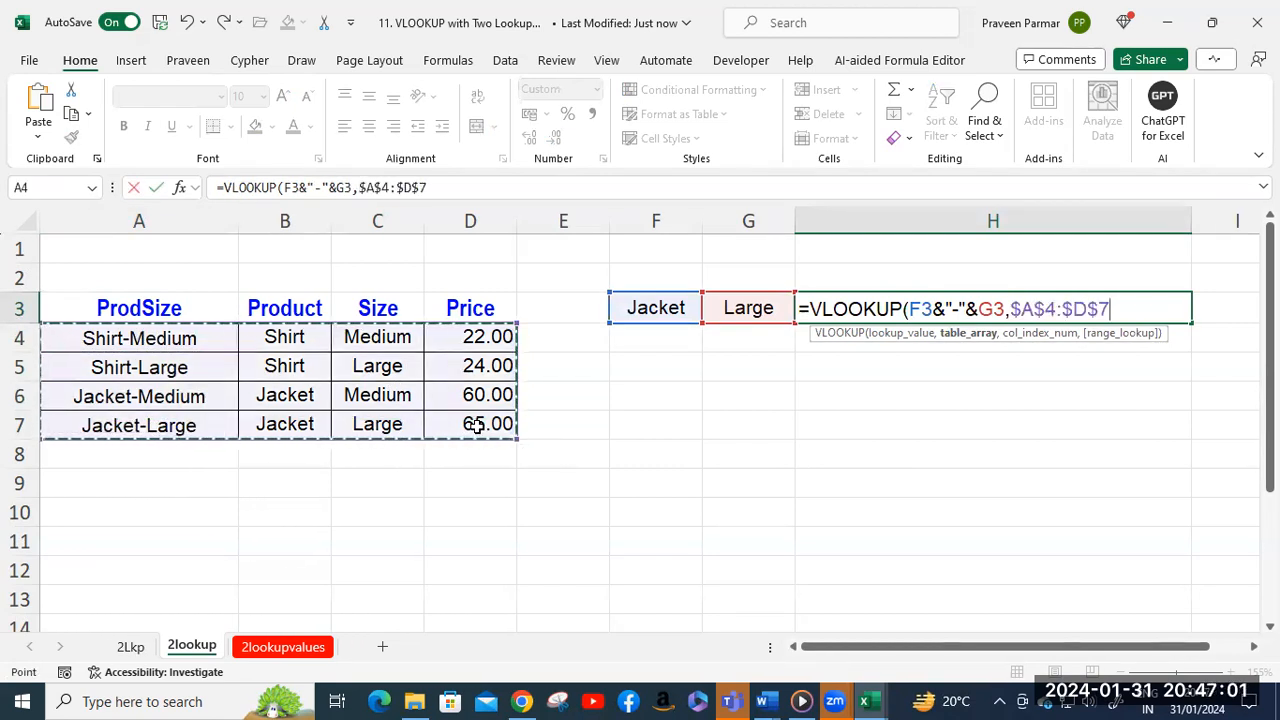
type(",")
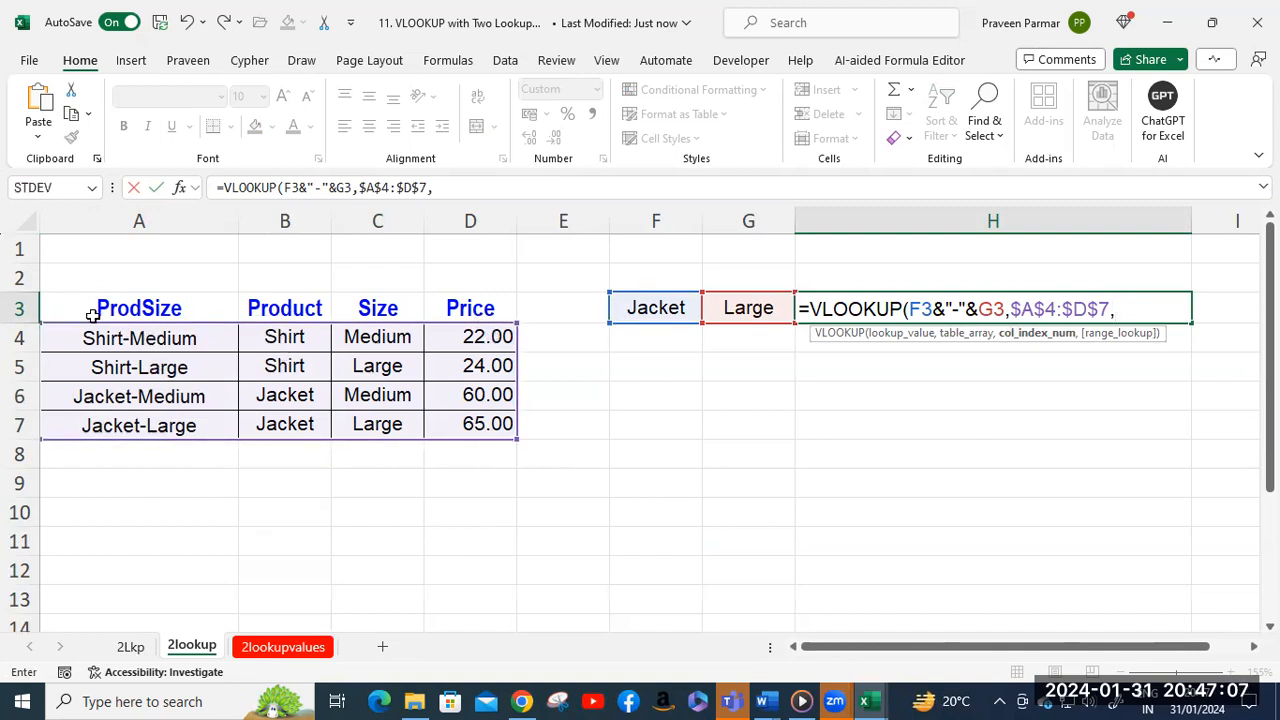
type("5")
key("BackSpace")
type("4,0)")
key("Return")
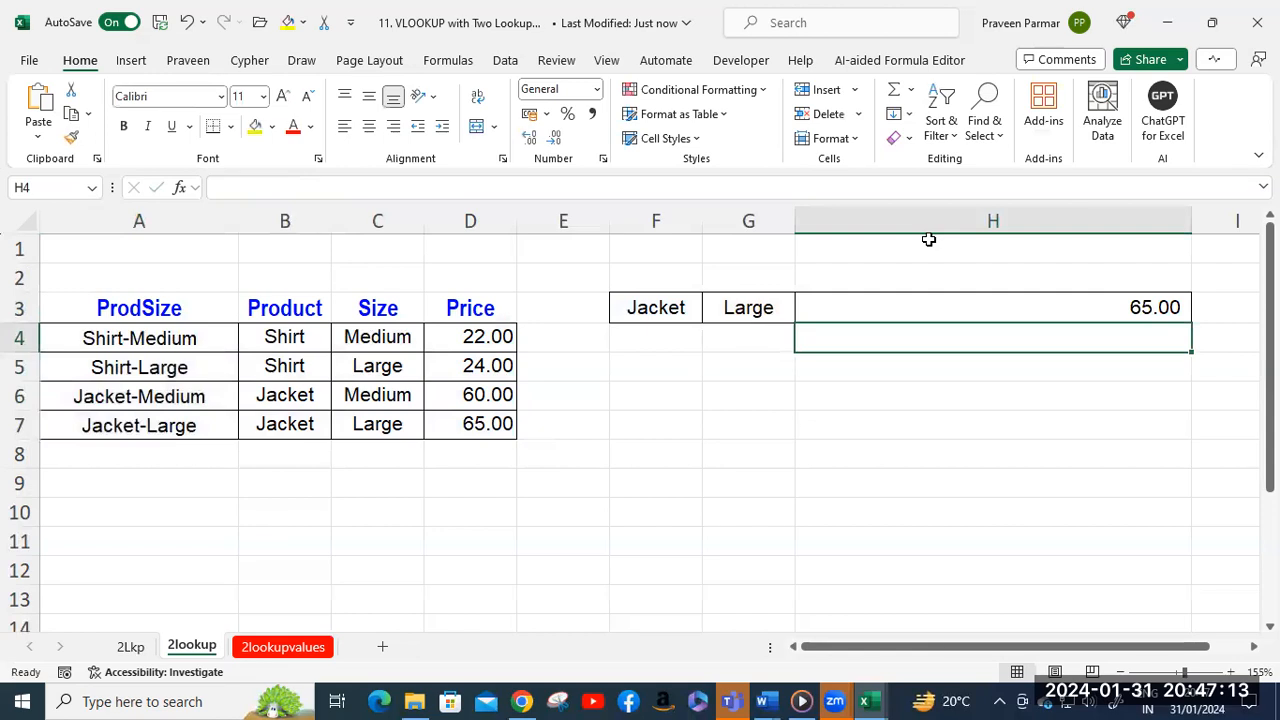
Change the lookup size in G3 to Medium to test the price lookup.
left_click(743, 303)
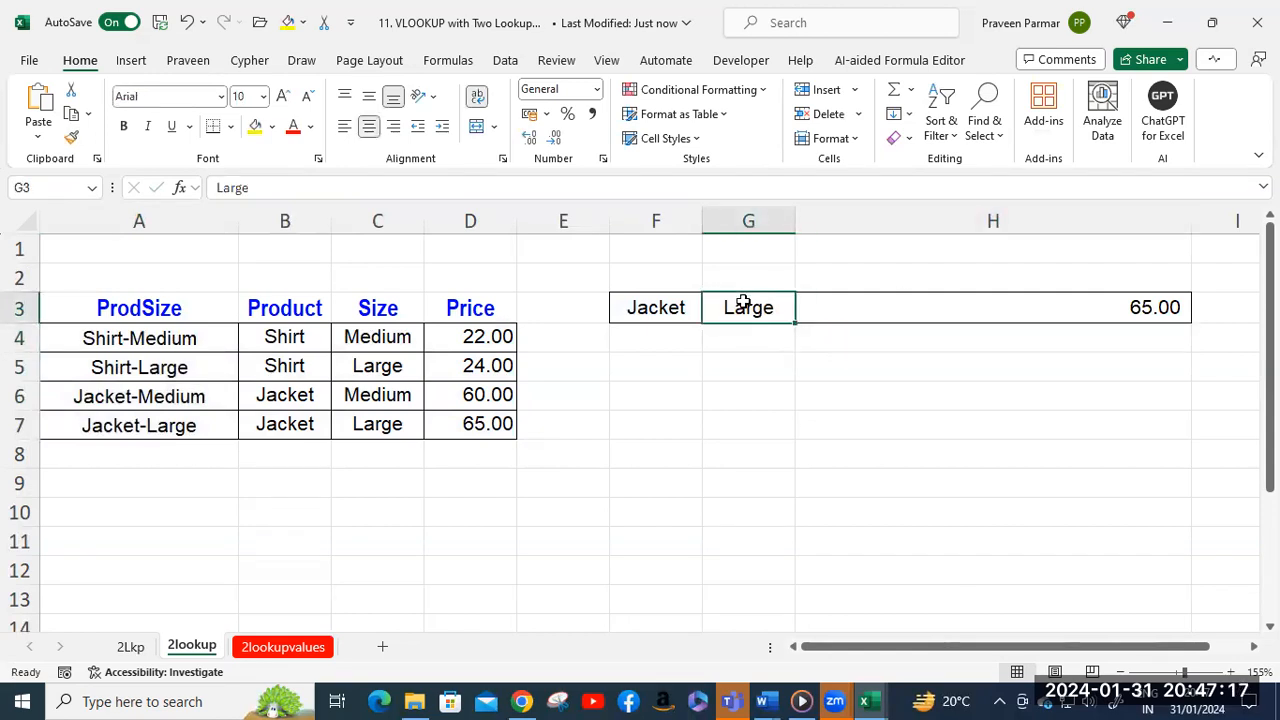
type("Medium")
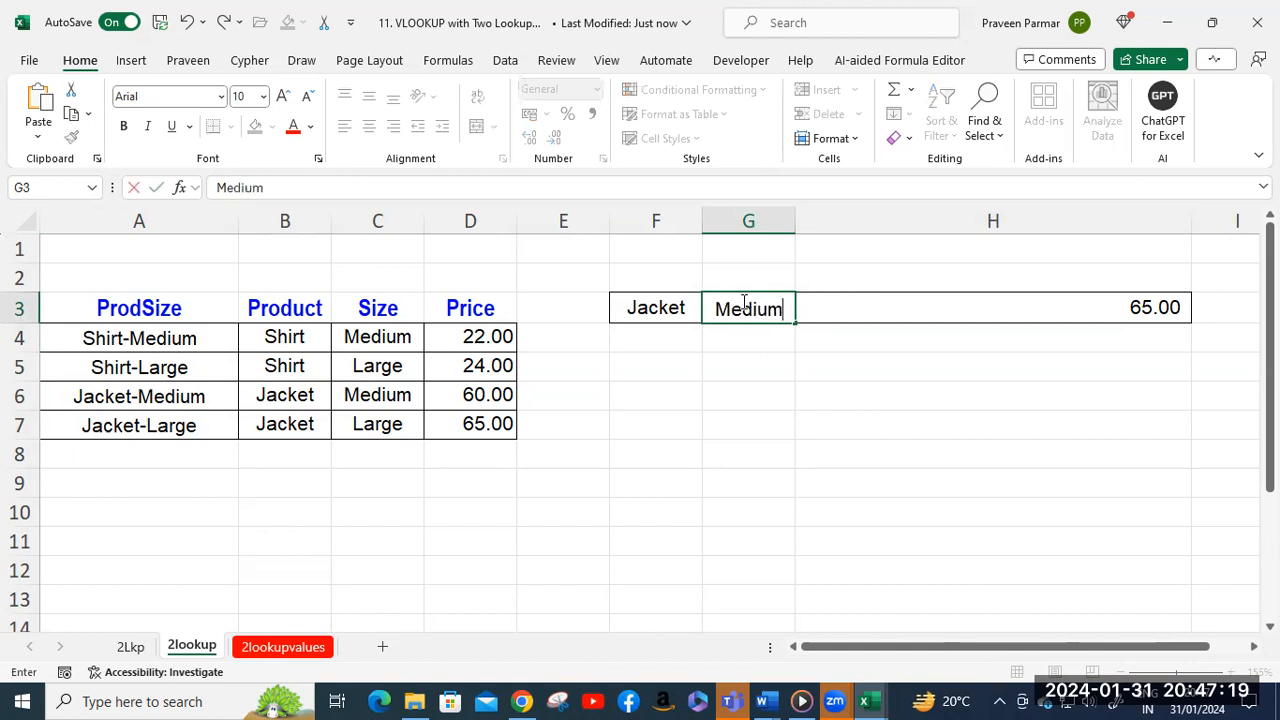
key("Return")
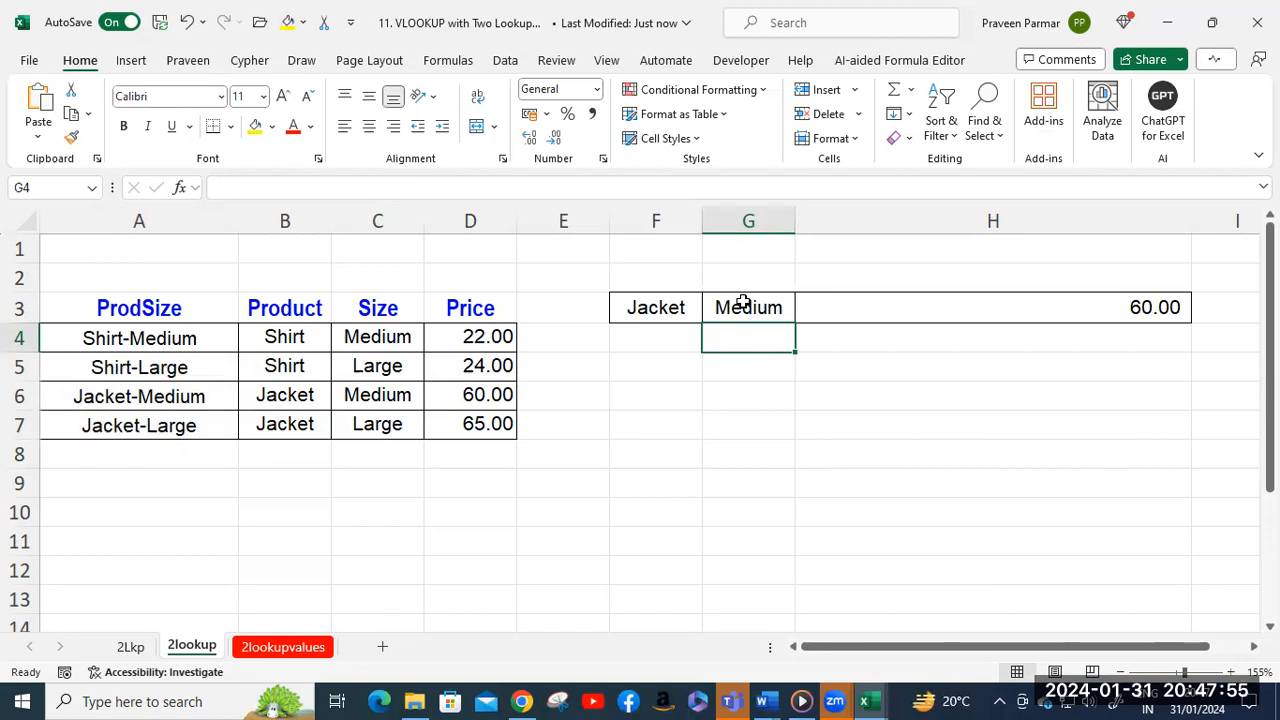
Go to the 2lookupvalues sheet and slightly widen the Join column E.
left_click(306, 647)
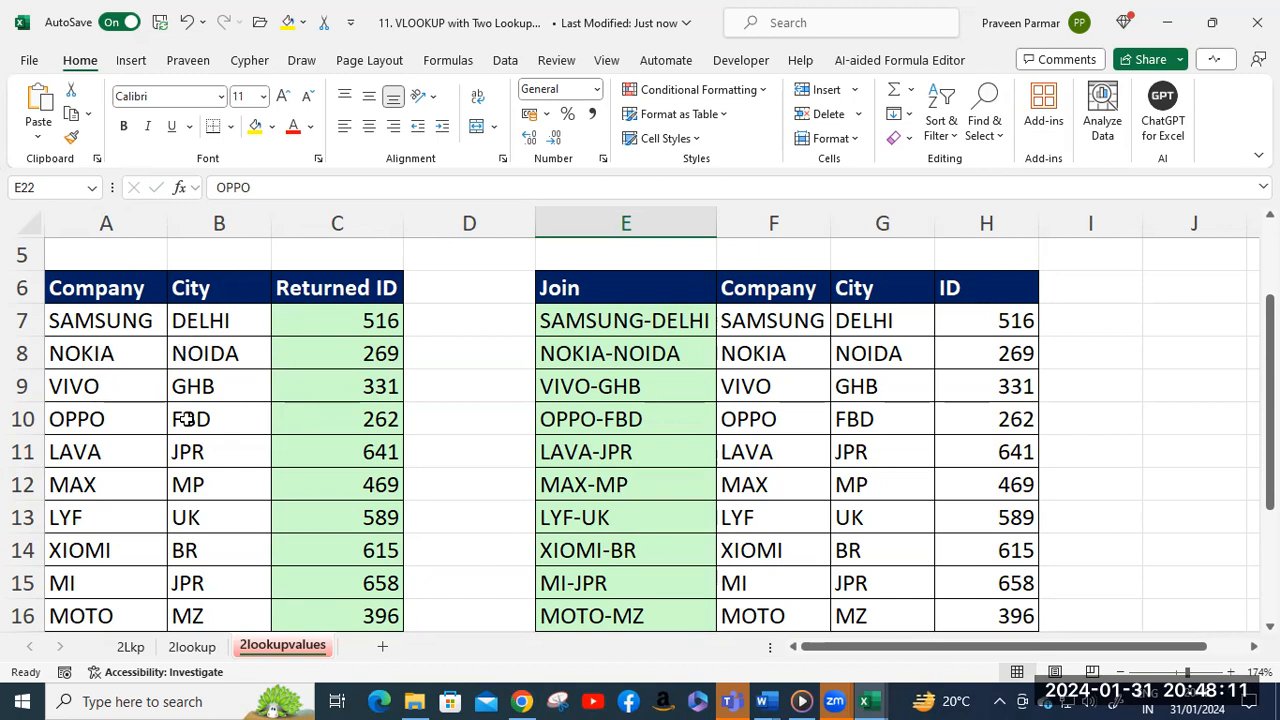
scroll(205, 492, "down", 1)
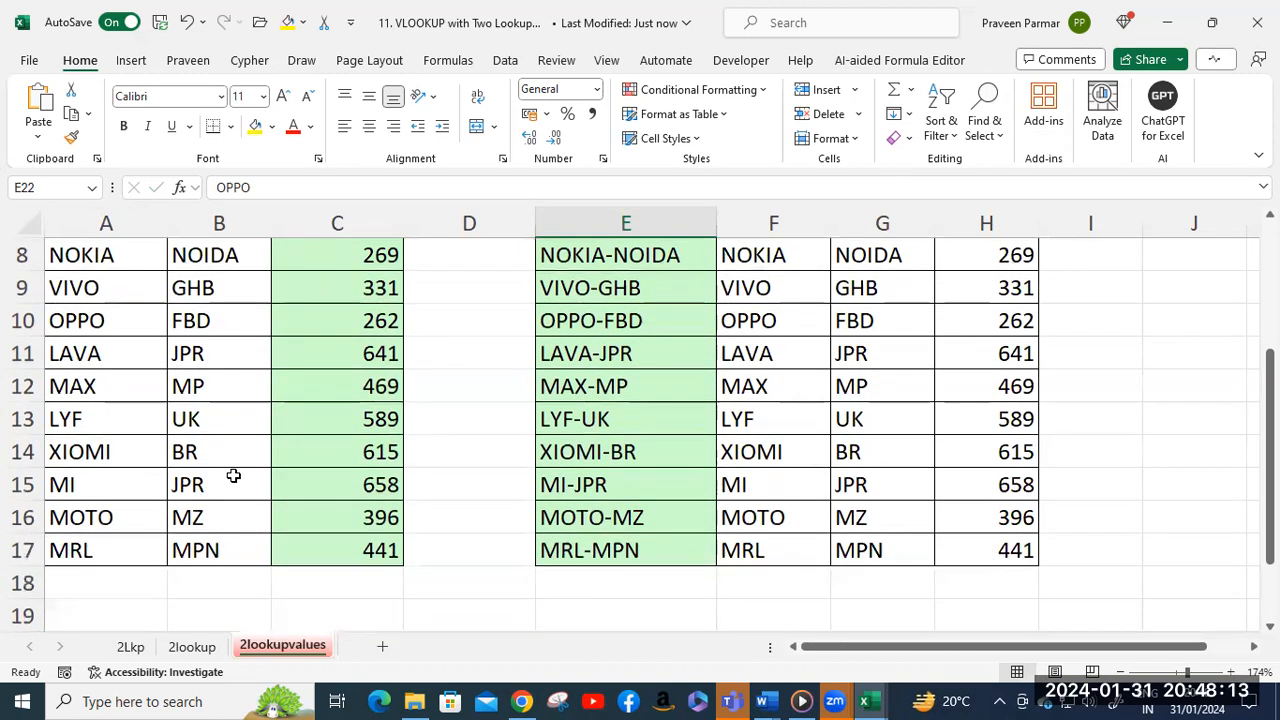
scroll(206, 490, "up", 1)
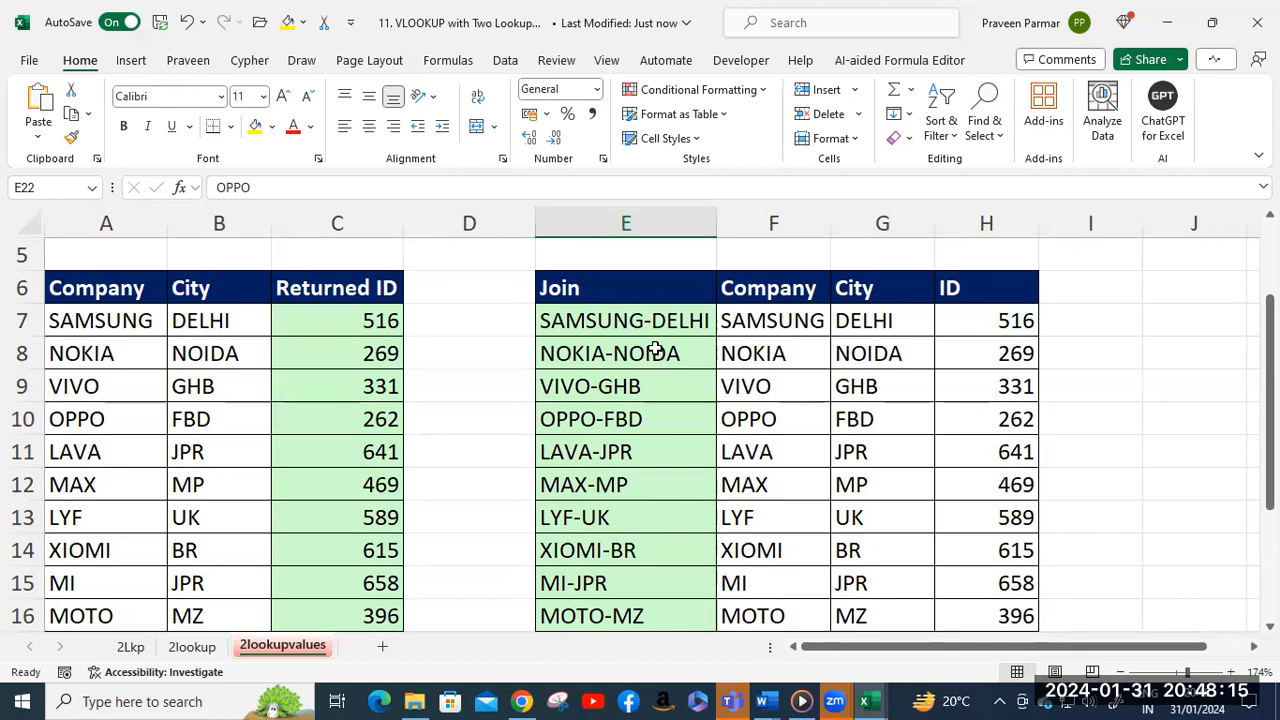
left_click_drag(716, 224, 716, 225)
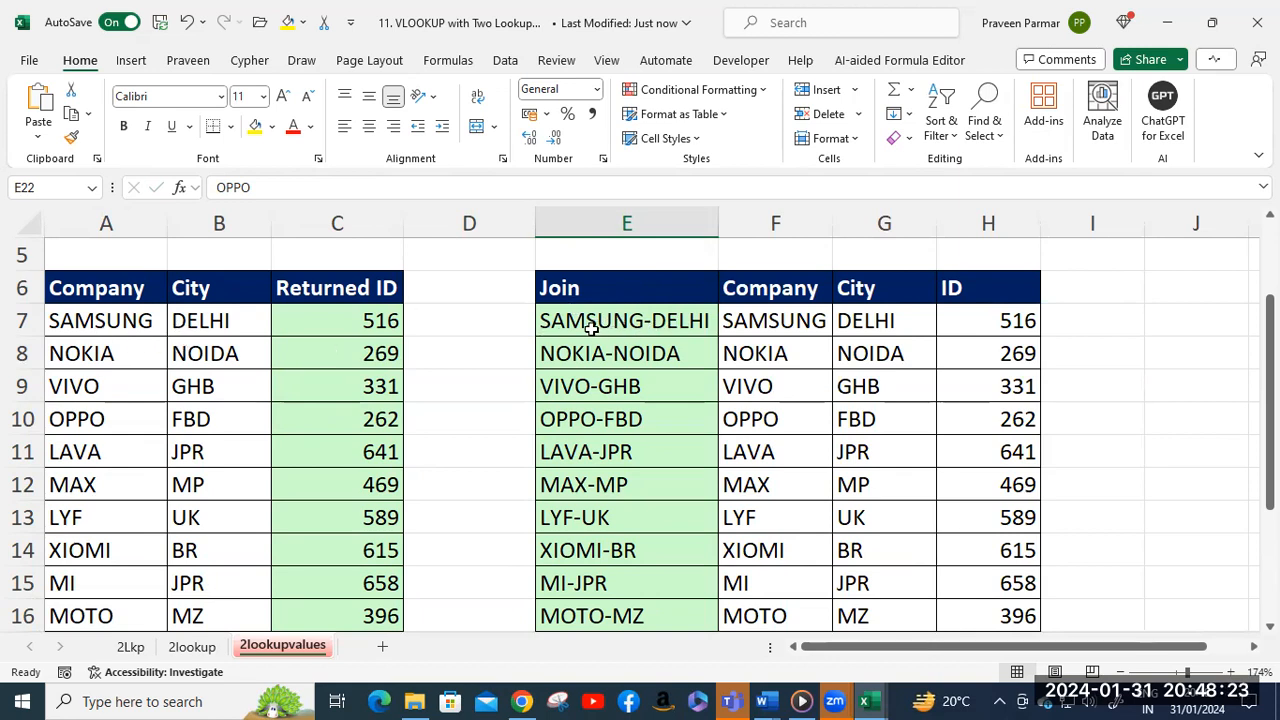
Examine the join formula in E7 and the combined lookup value in the VLOOKUP formula in G22.
double_click(662, 320)
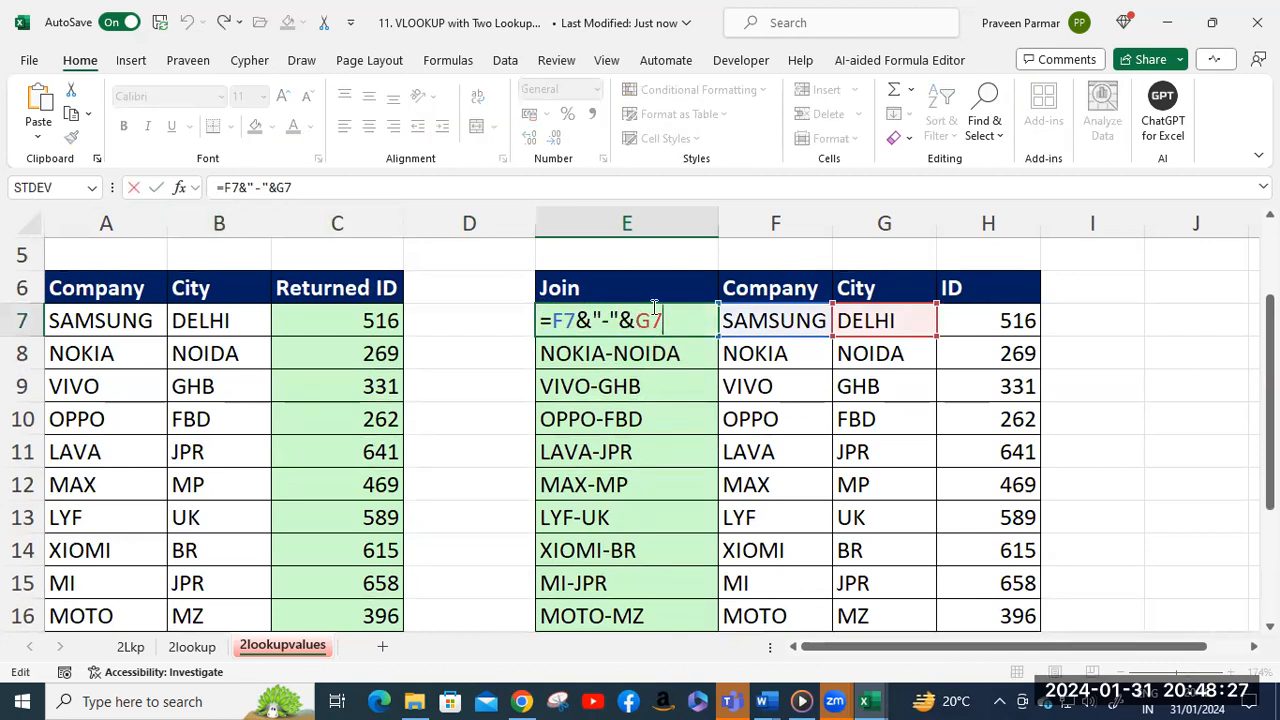
key("Return")
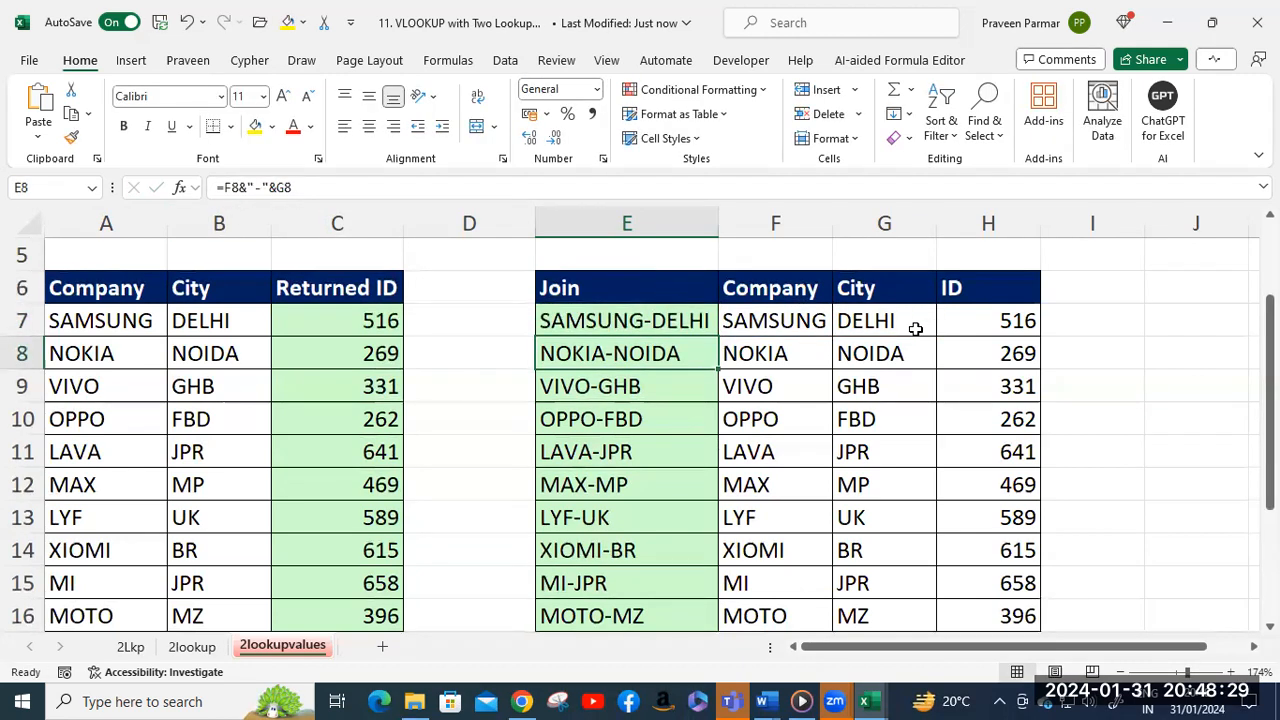
scroll(906, 385, "down", 3)
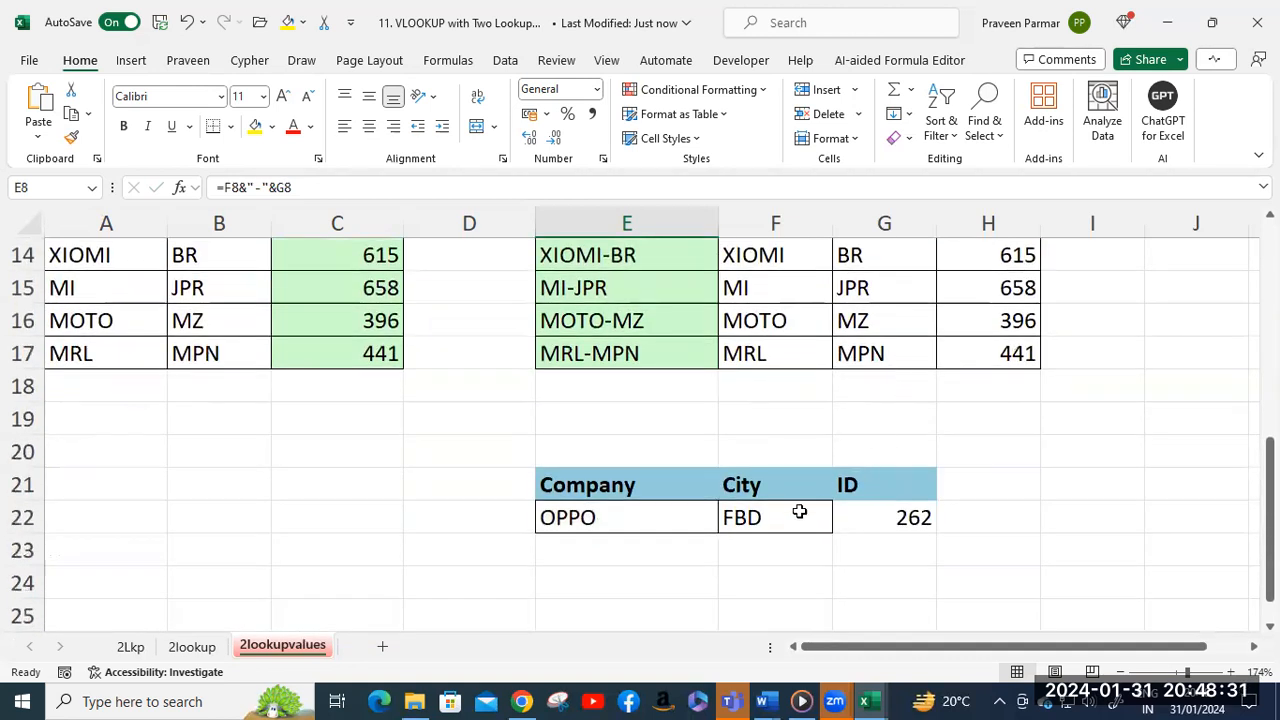
left_click(628, 515)
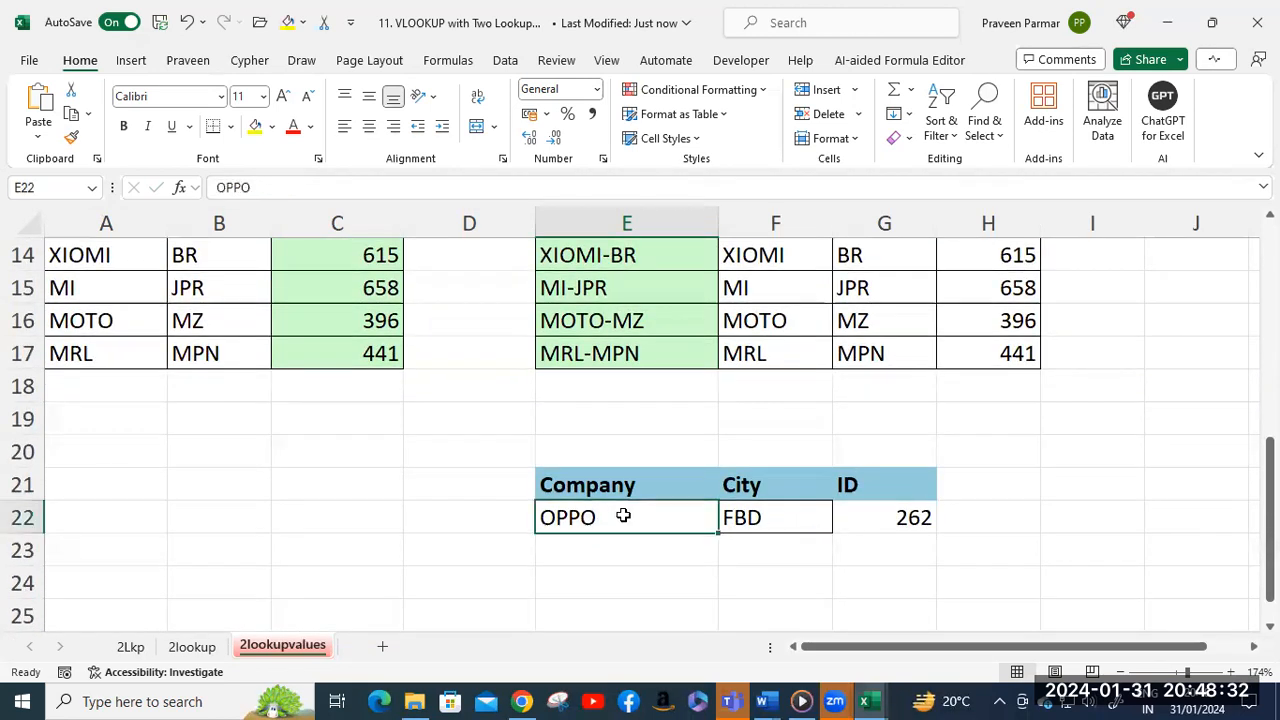
left_click(760, 520)
double_click(901, 523)
left_click_drag(955, 523, 1087, 523)
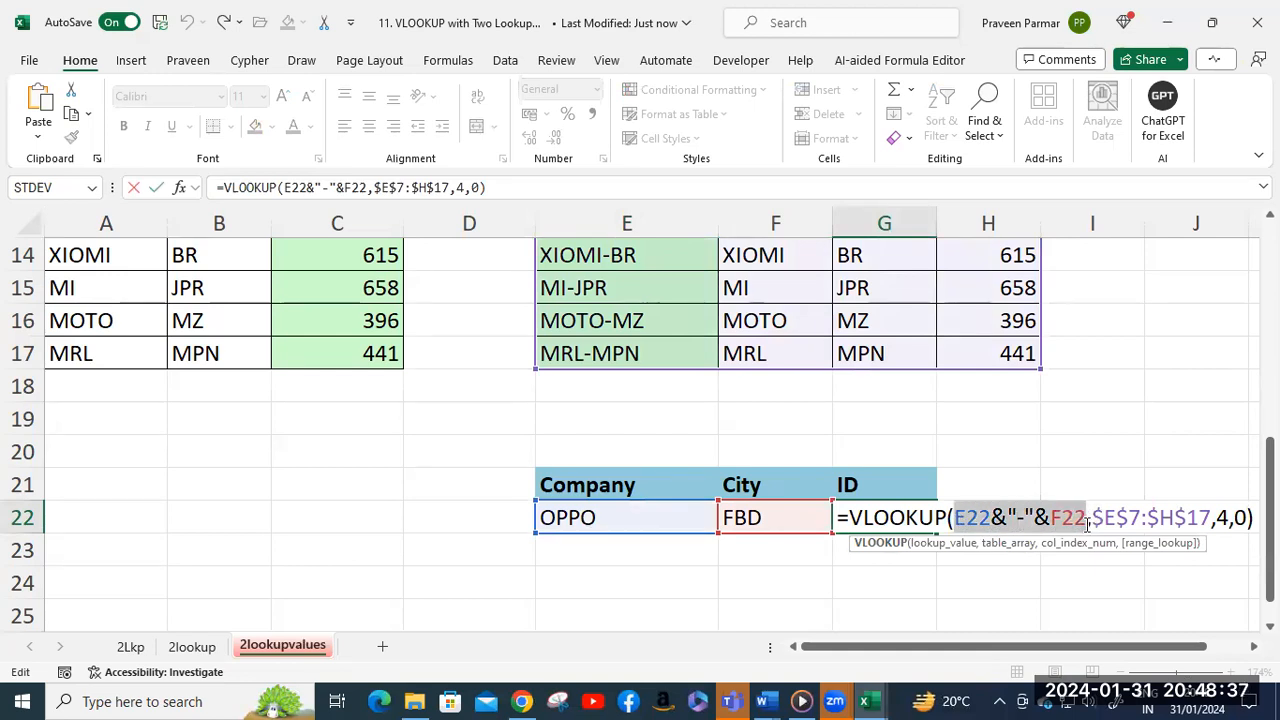
key("Return")
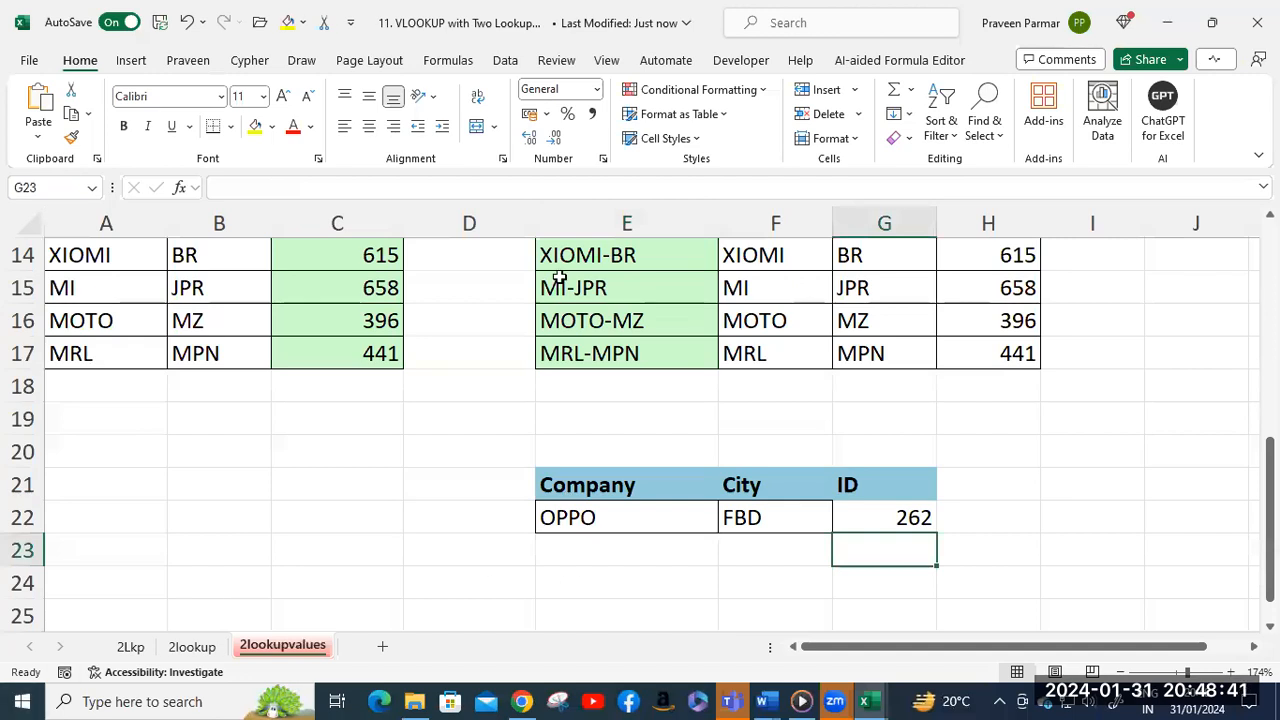
Switch to File Explorer and open the workbook "12. HLOOKUP INTRO" from the 3. Excel Lookup Functions folder.
left_click(1167, 24)
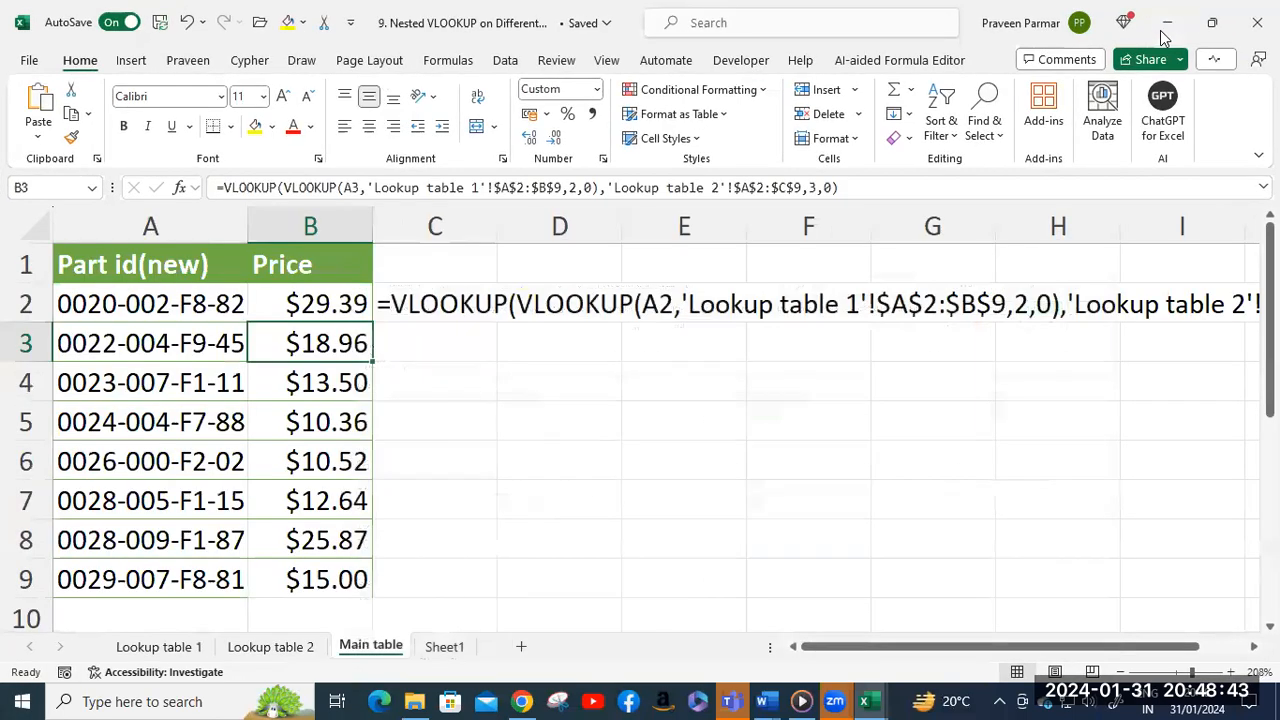
left_click(424, 698)
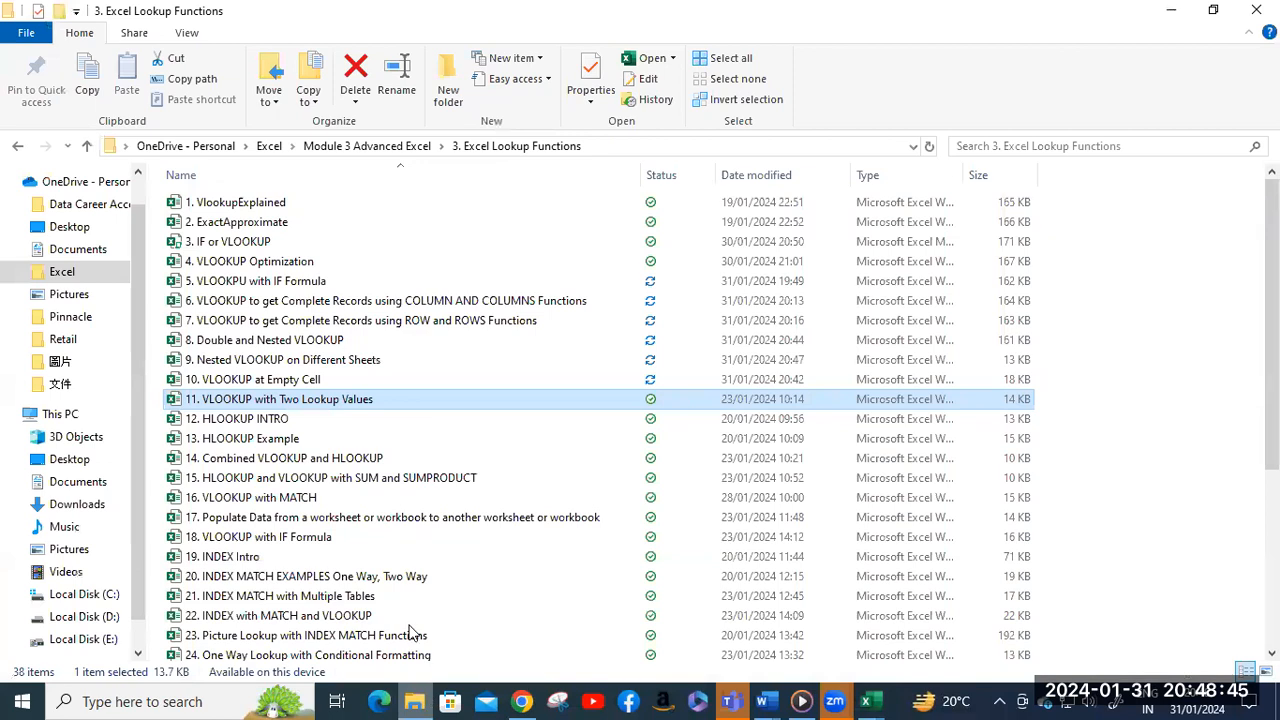
left_click(270, 420)
double_click(270, 420)
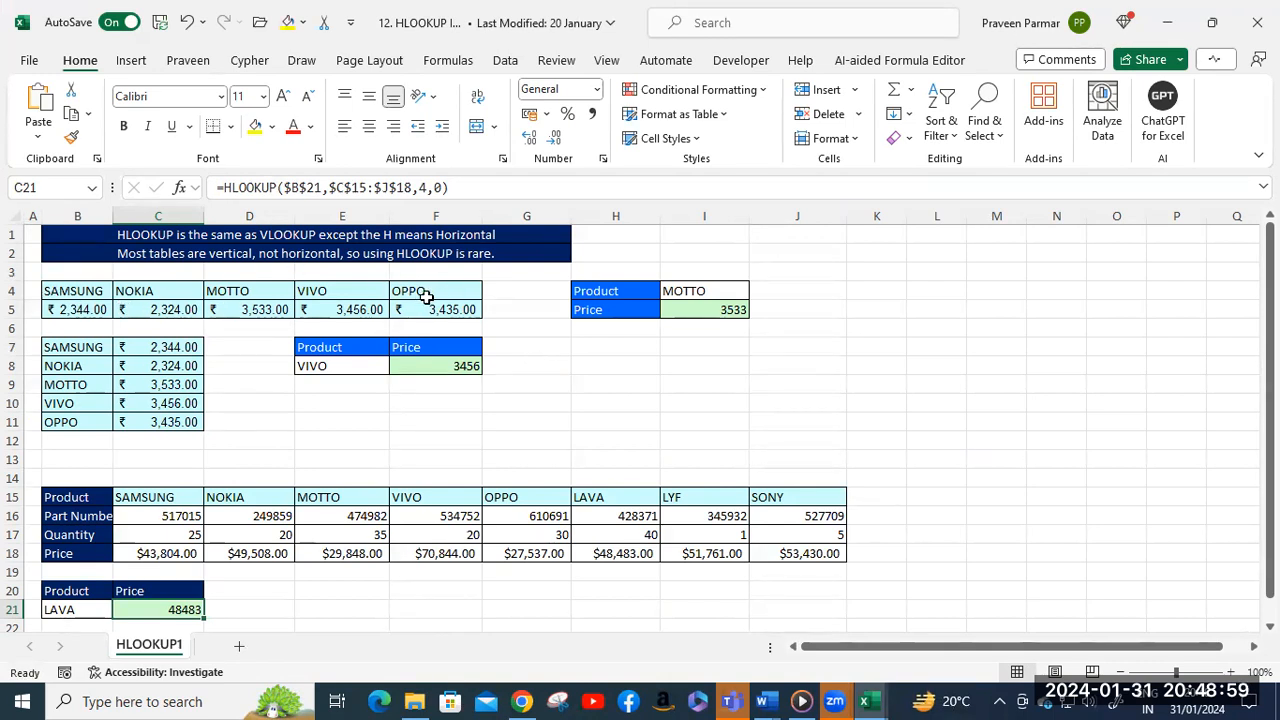
Examine the HLOOKUP formula in I5 that returns the price for the product in I4.
left_click(709, 312)
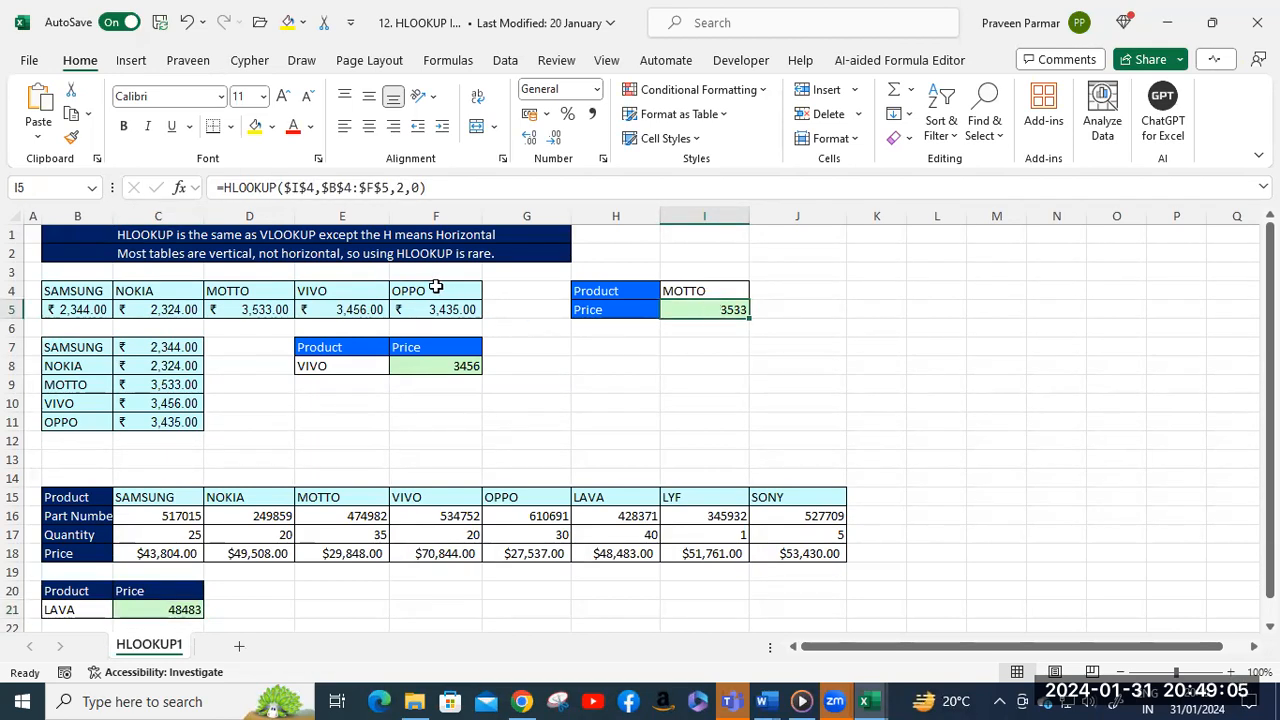
double_click(721, 310)
left_click(824, 310)
key("ctrl+Return")
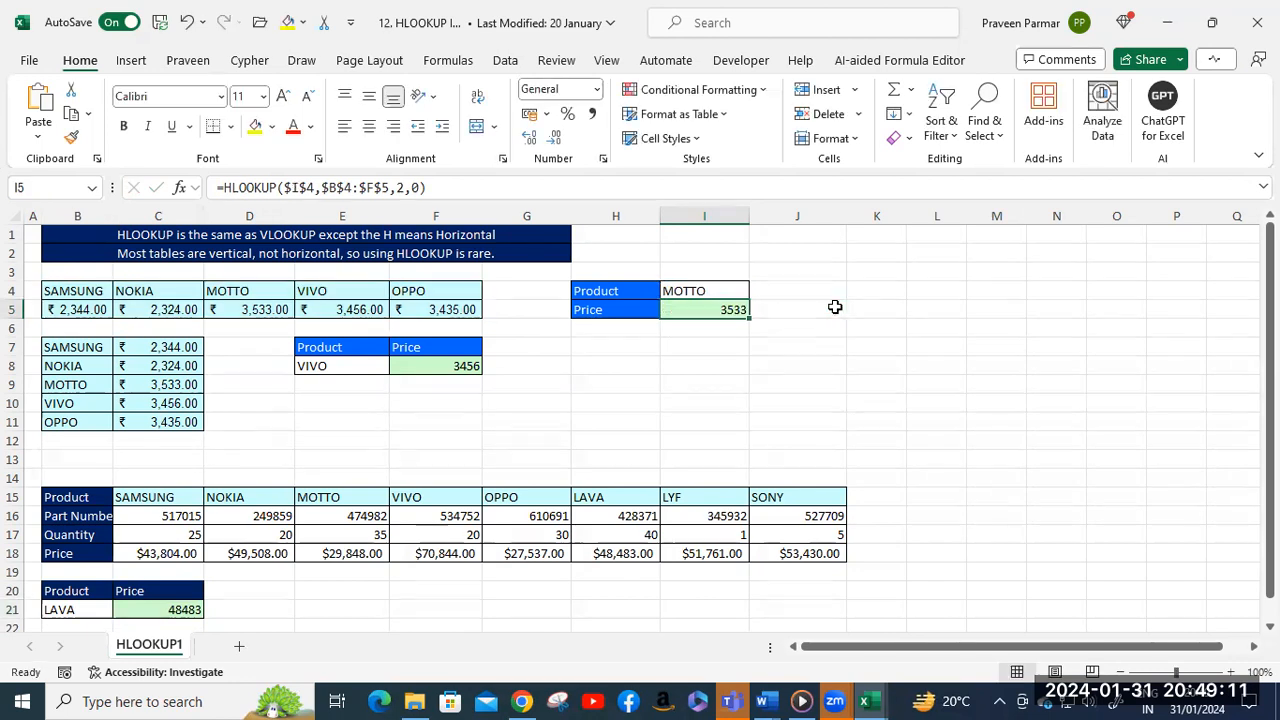
Examine the HLOOKUP formula in C21, including its lookup product in B21 and its row index number.
scroll(842, 310, "up", 2)
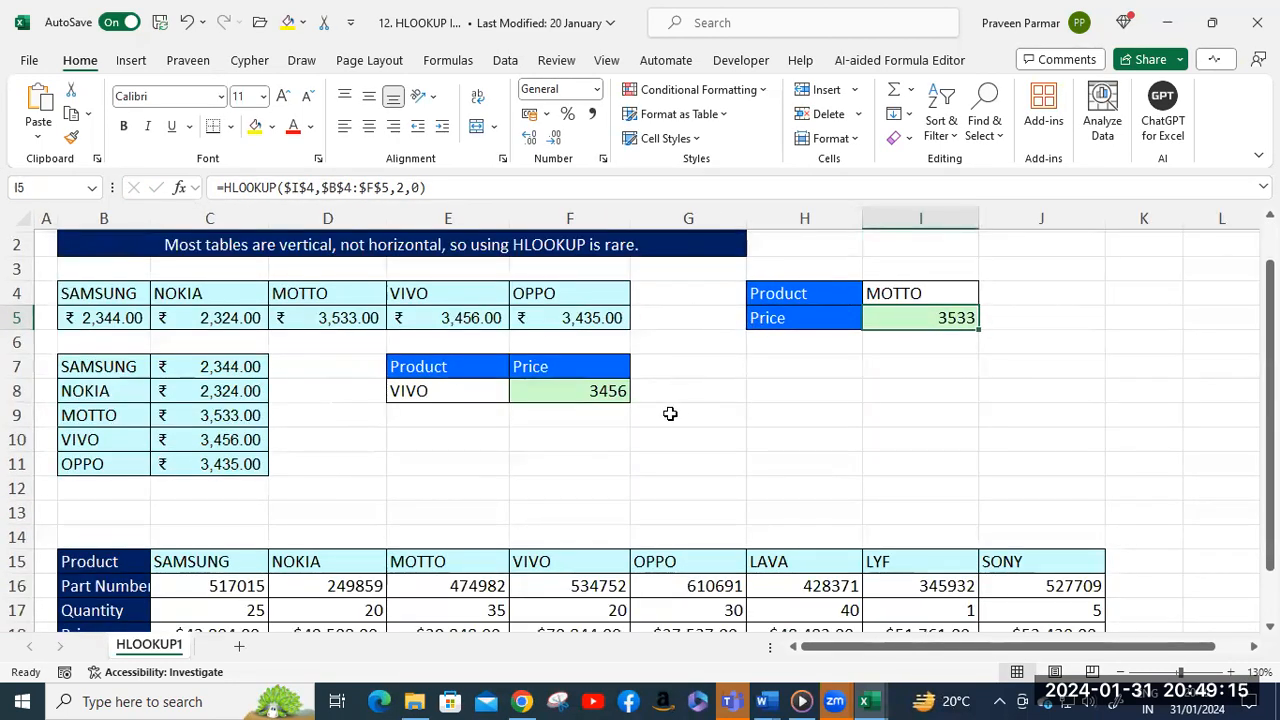
scroll(676, 415, "down", 2)
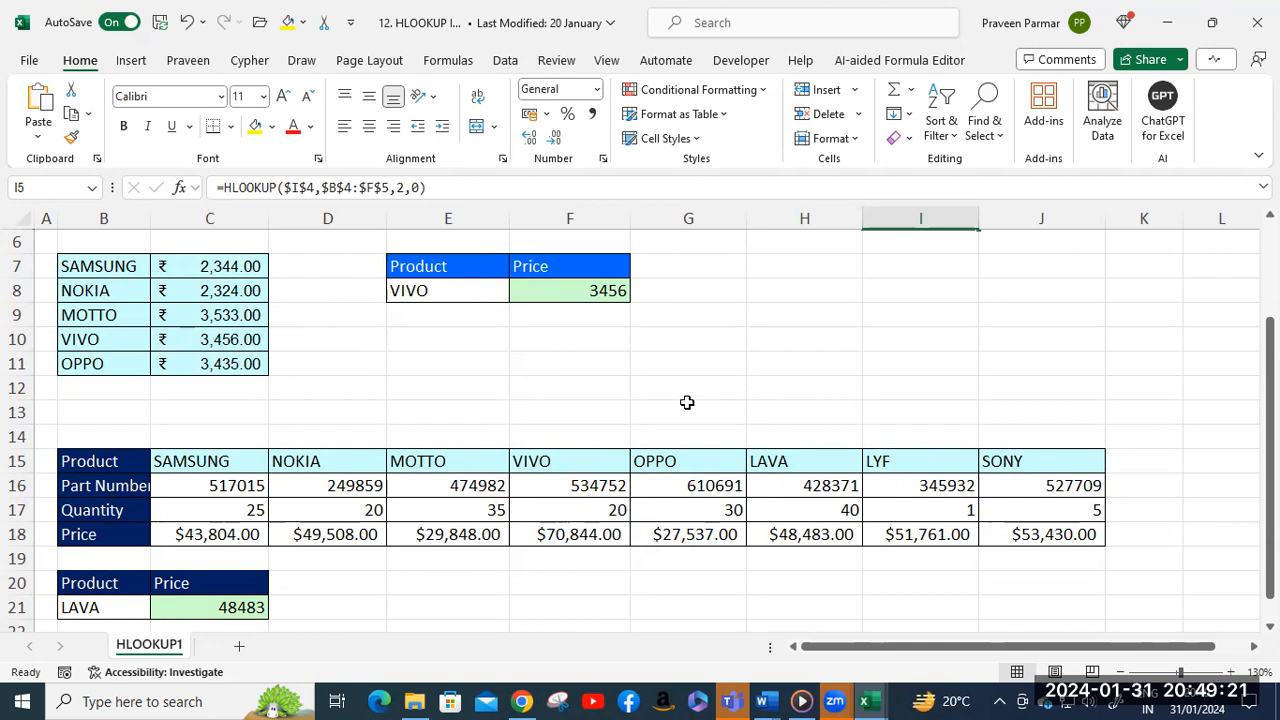
scroll(687, 402, "down", 1)
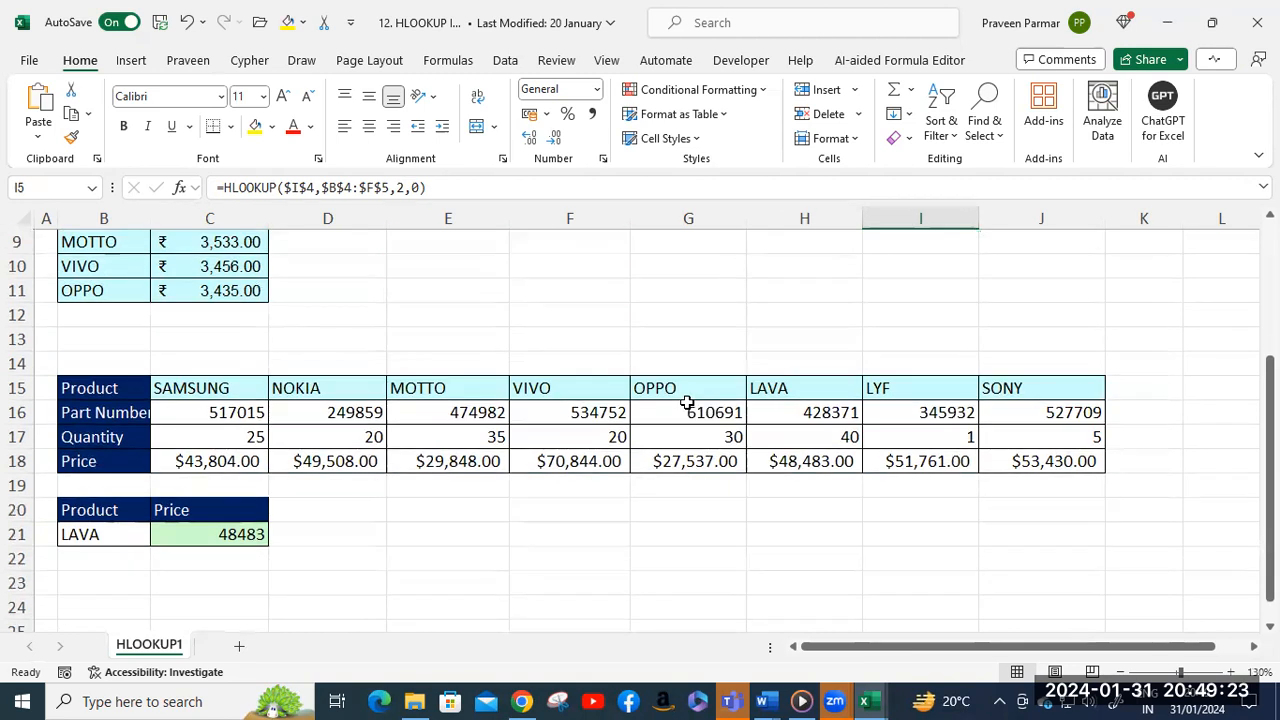
left_click(208, 532)
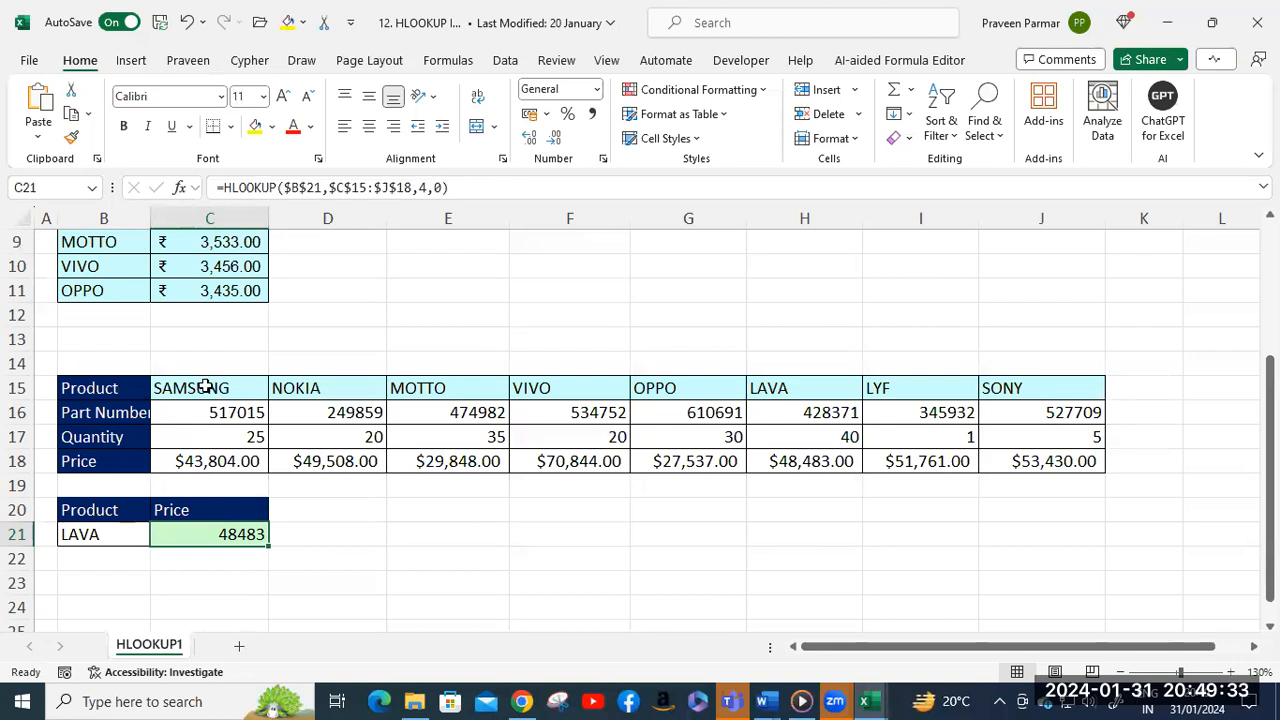
left_click(127, 534)
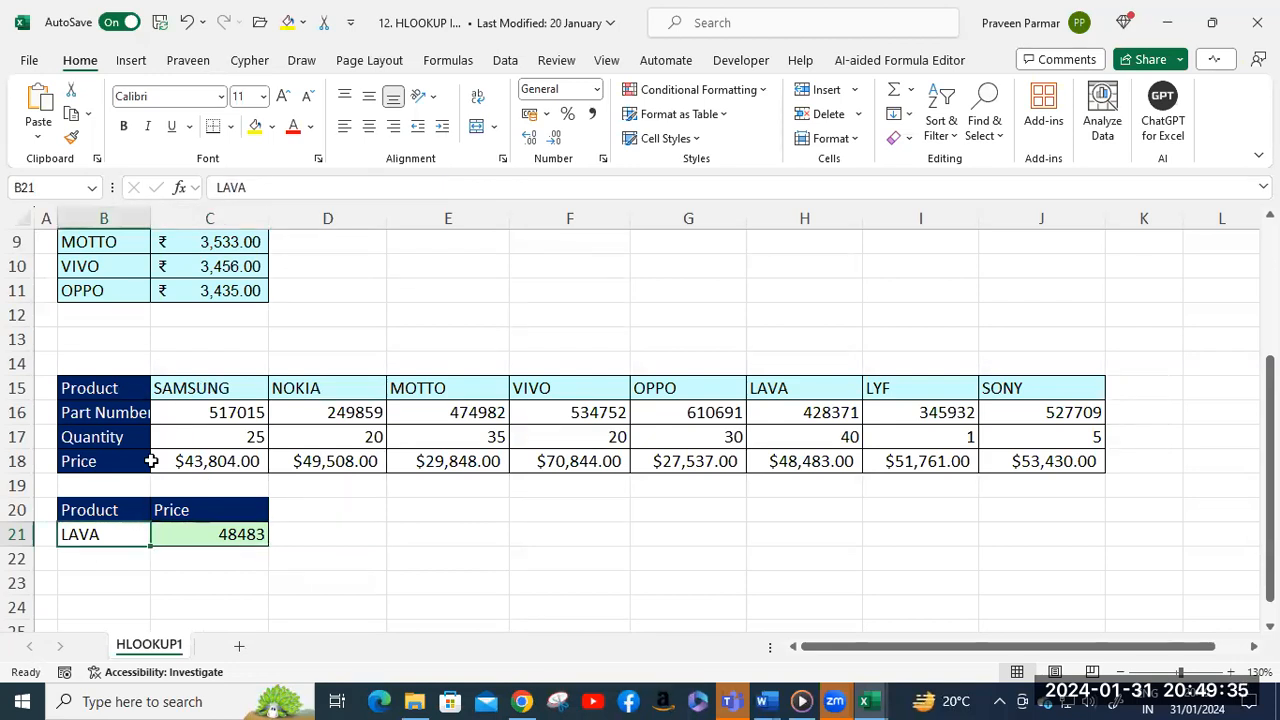
double_click(229, 533)
double_click(396, 534)
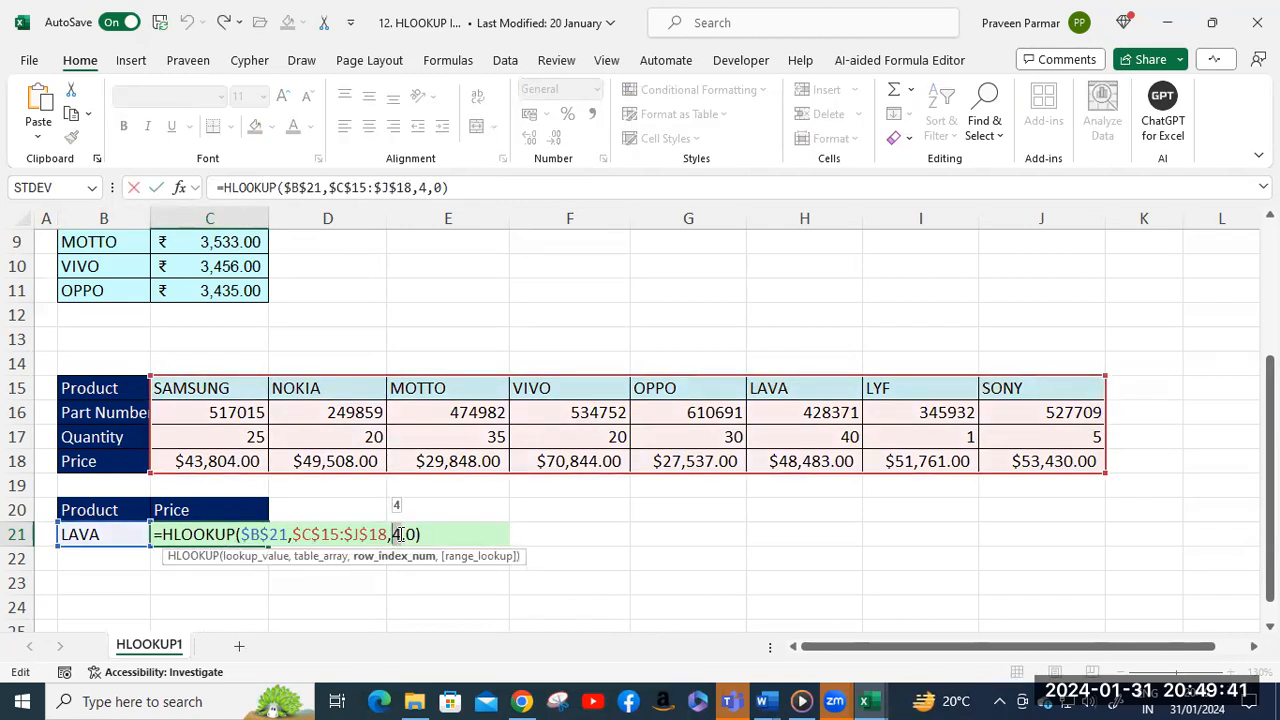
left_click(444, 533)
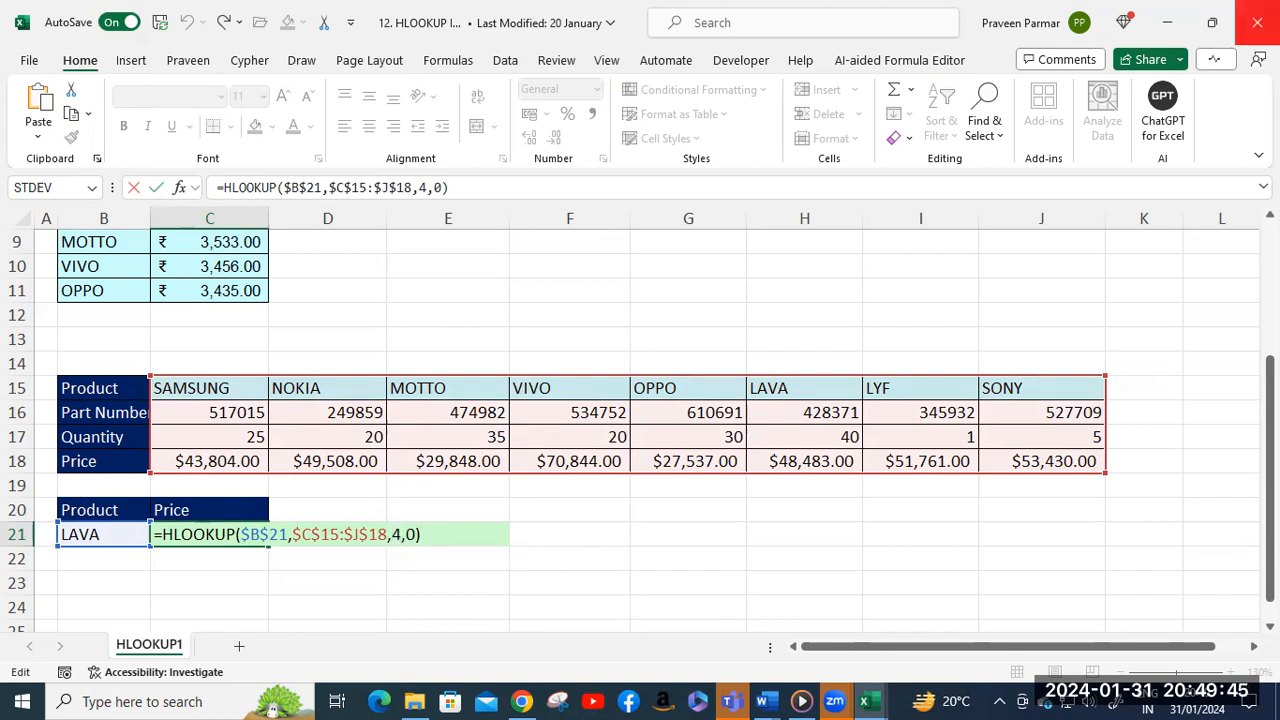
key("ctrl+Return")
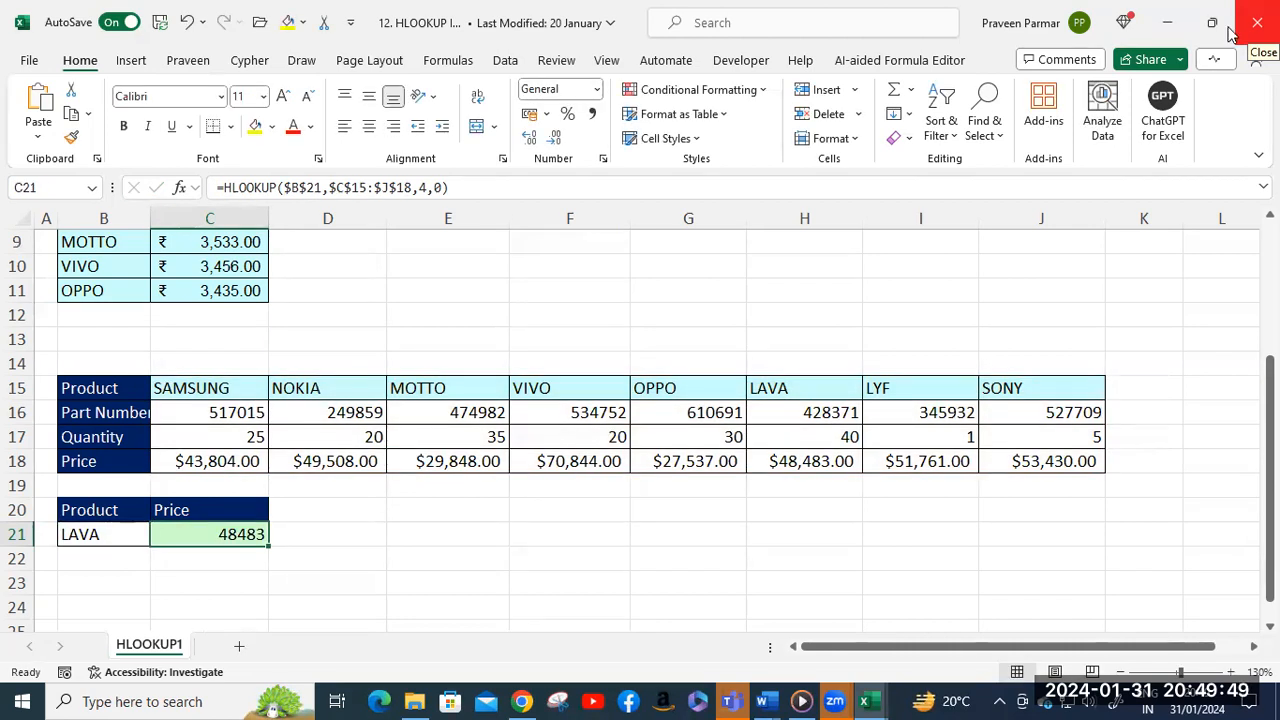
Switch to File Explorer and open the workbook "13. HLOOKUP Example".
left_click(1160, 33)
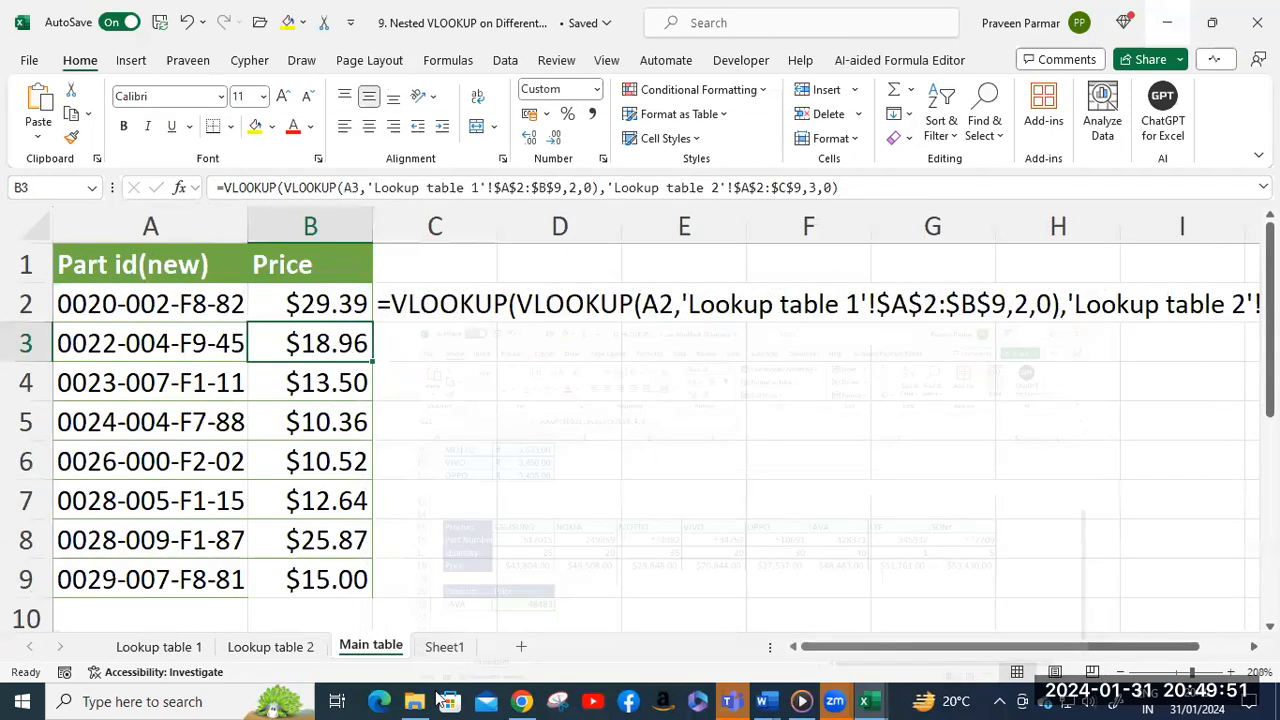
left_click(414, 701)
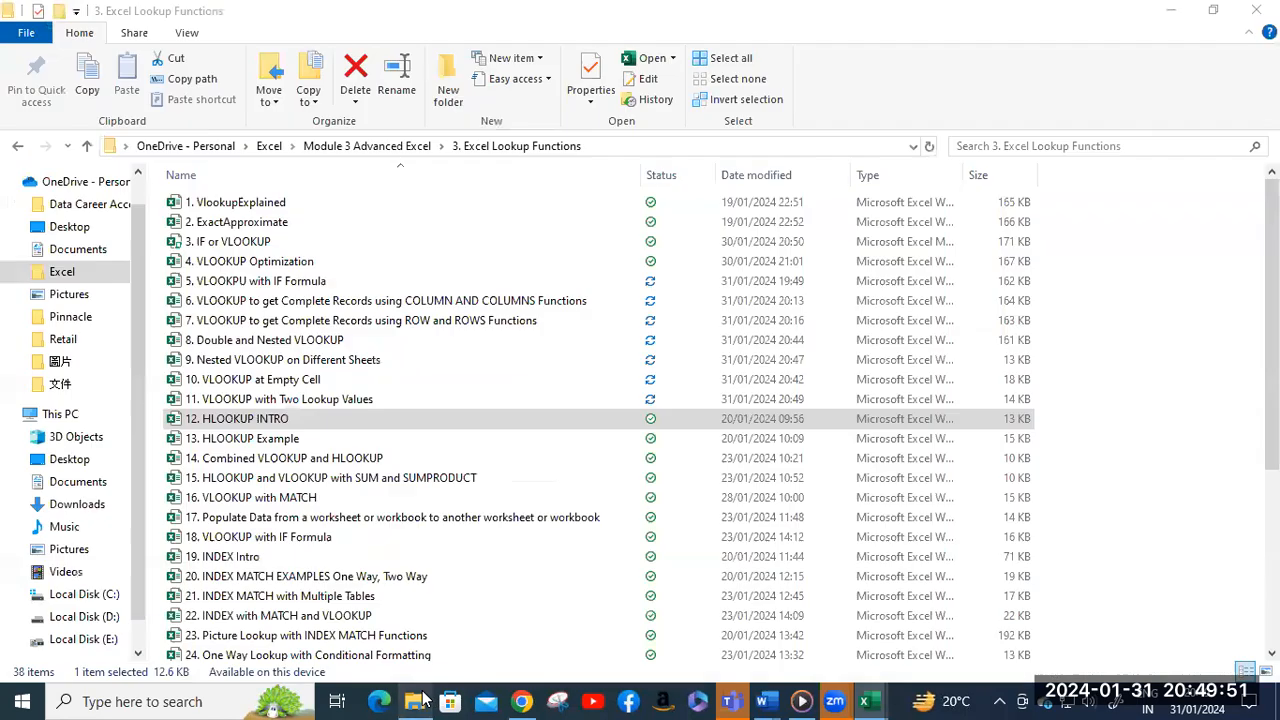
left_click(255, 442)
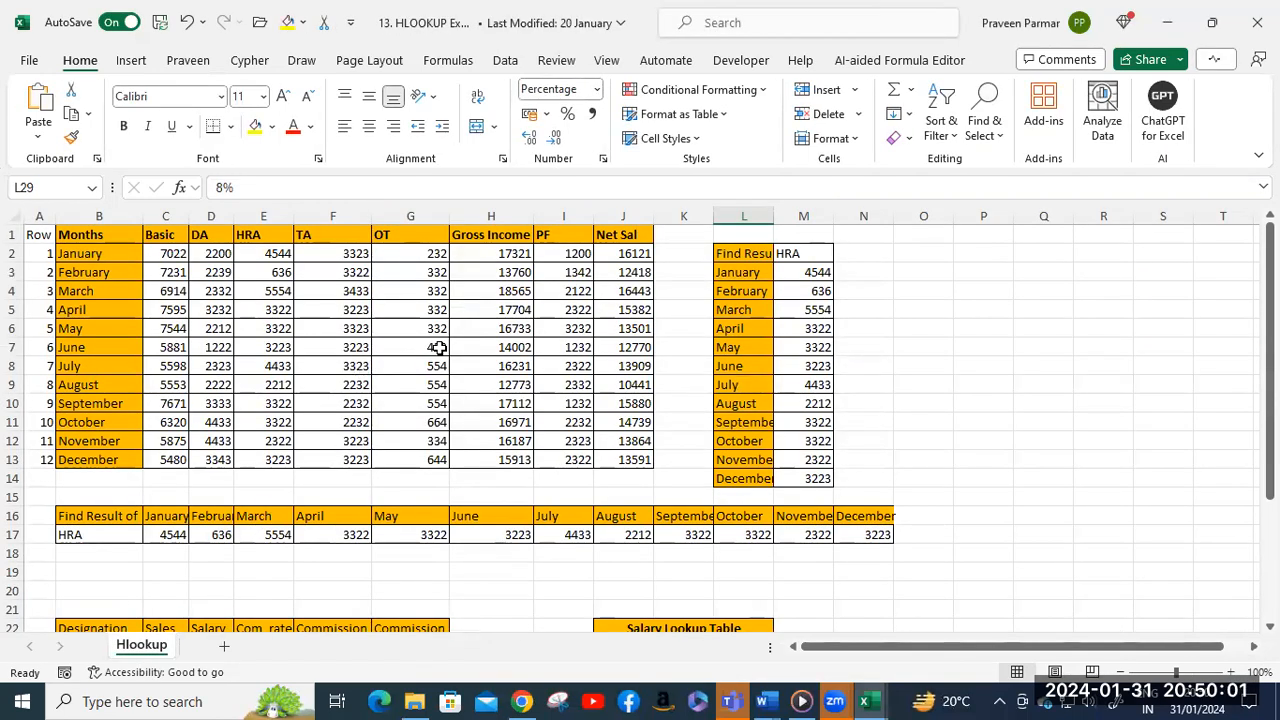
Fit the width of column L to its contents so the month names show in full.
scroll(582, 389, "up", 1)
scroll(582, 389, "up", 1)
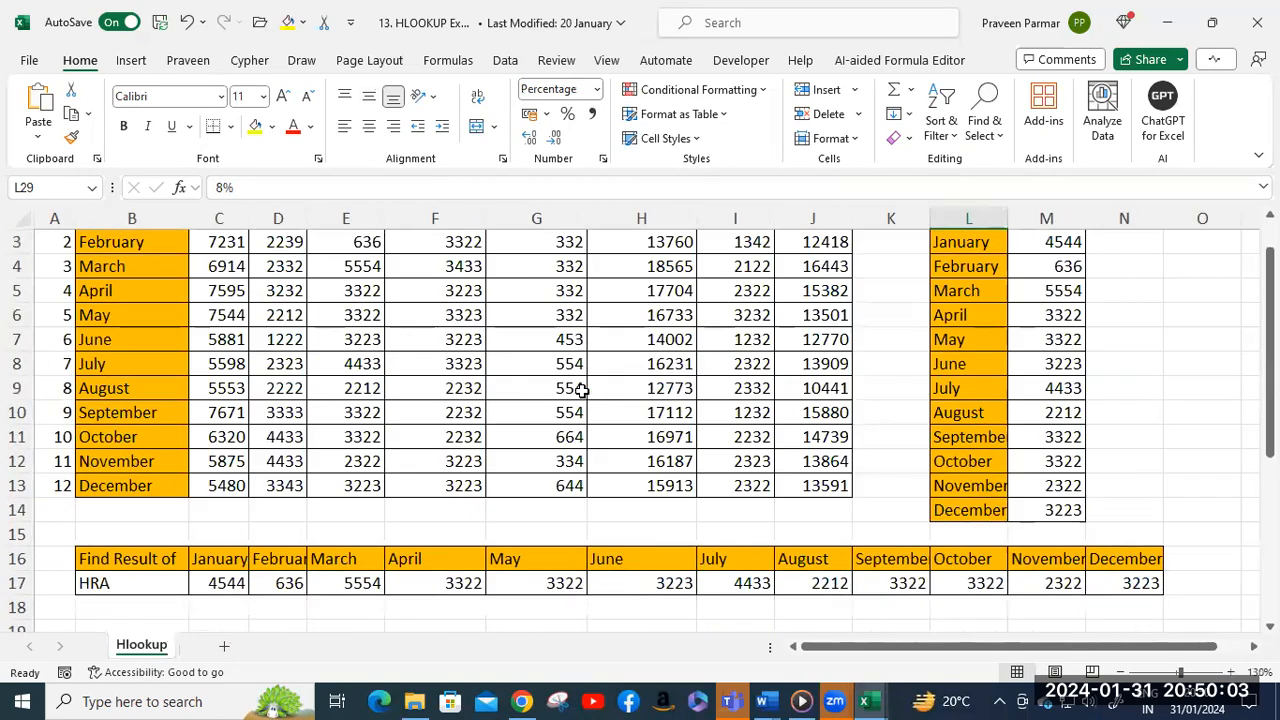
scroll(623, 431, "up", 1)
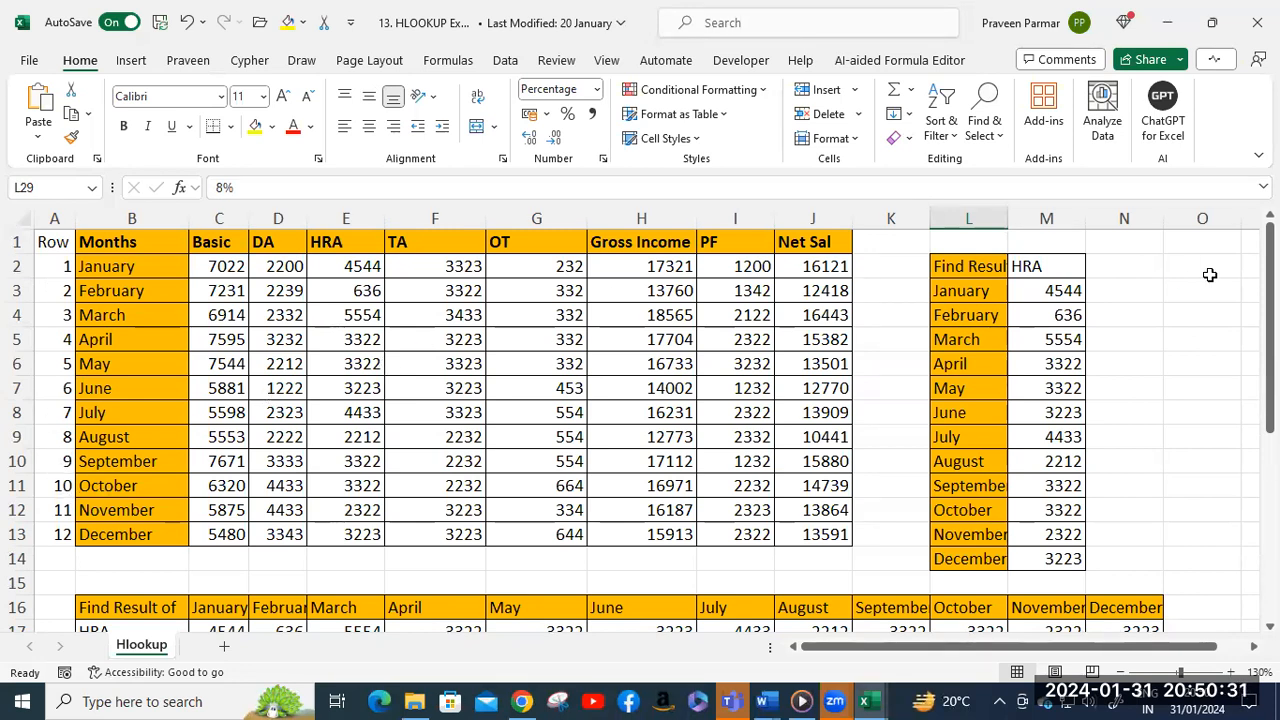
double_click(1007, 218)
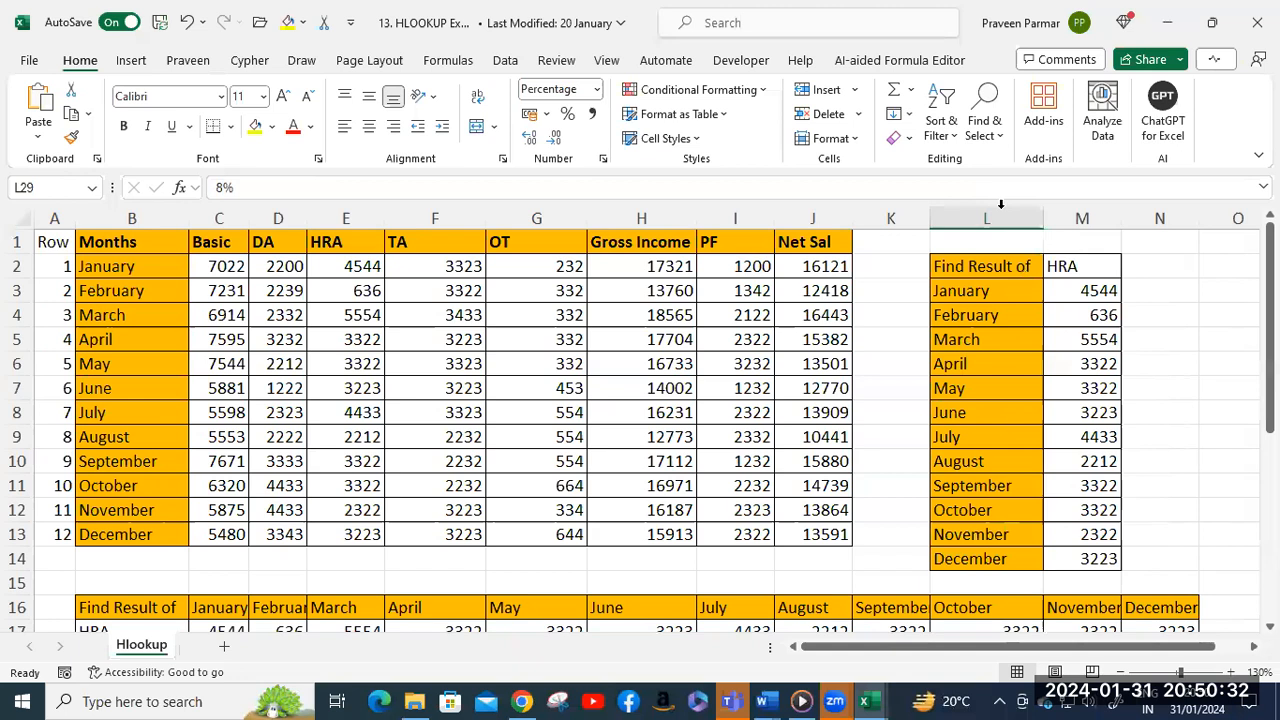
Examine the HLOOKUP formula with ROWS in M3 and compare the months in column B with the list in column L.
left_click(987, 293)
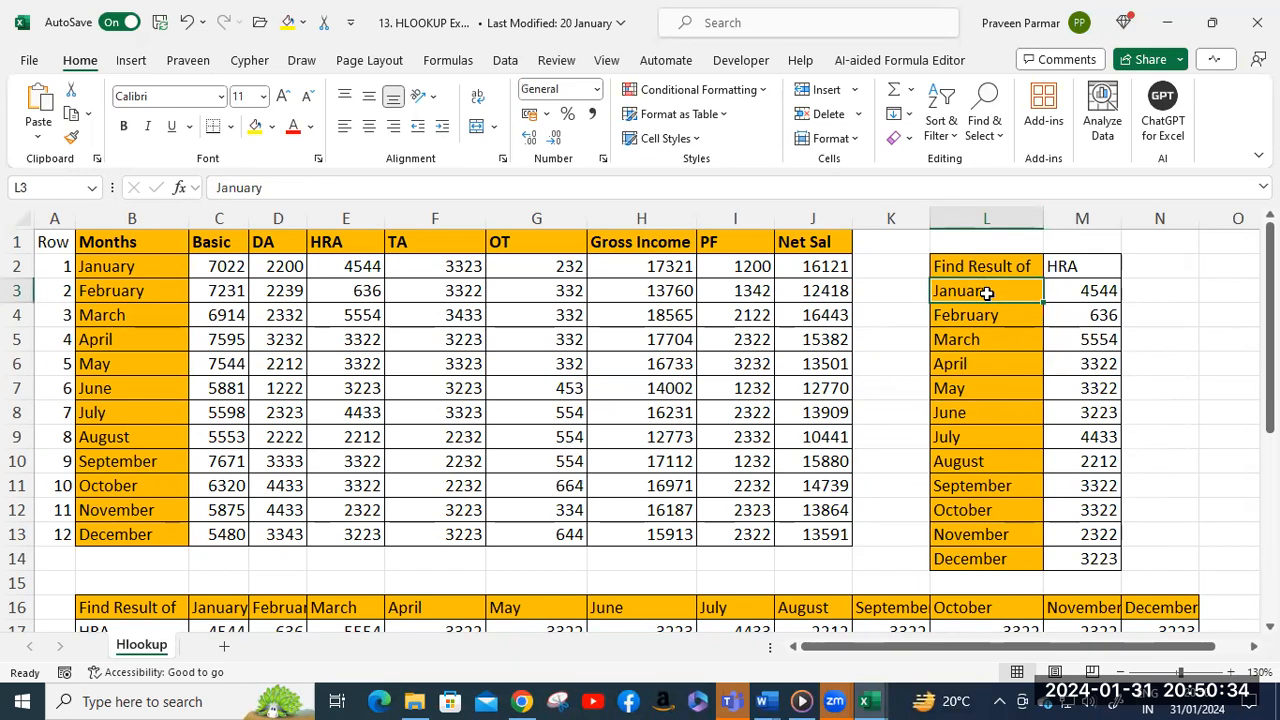
left_click(1081, 290)
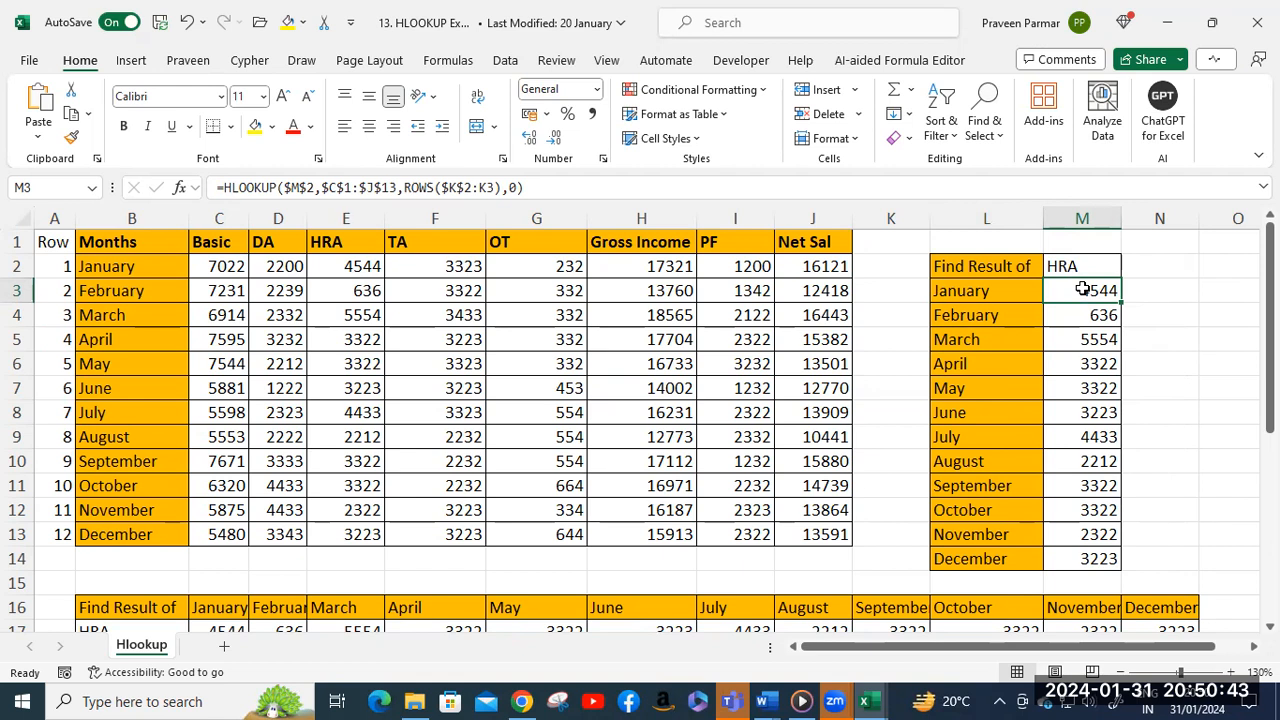
left_click(897, 285)
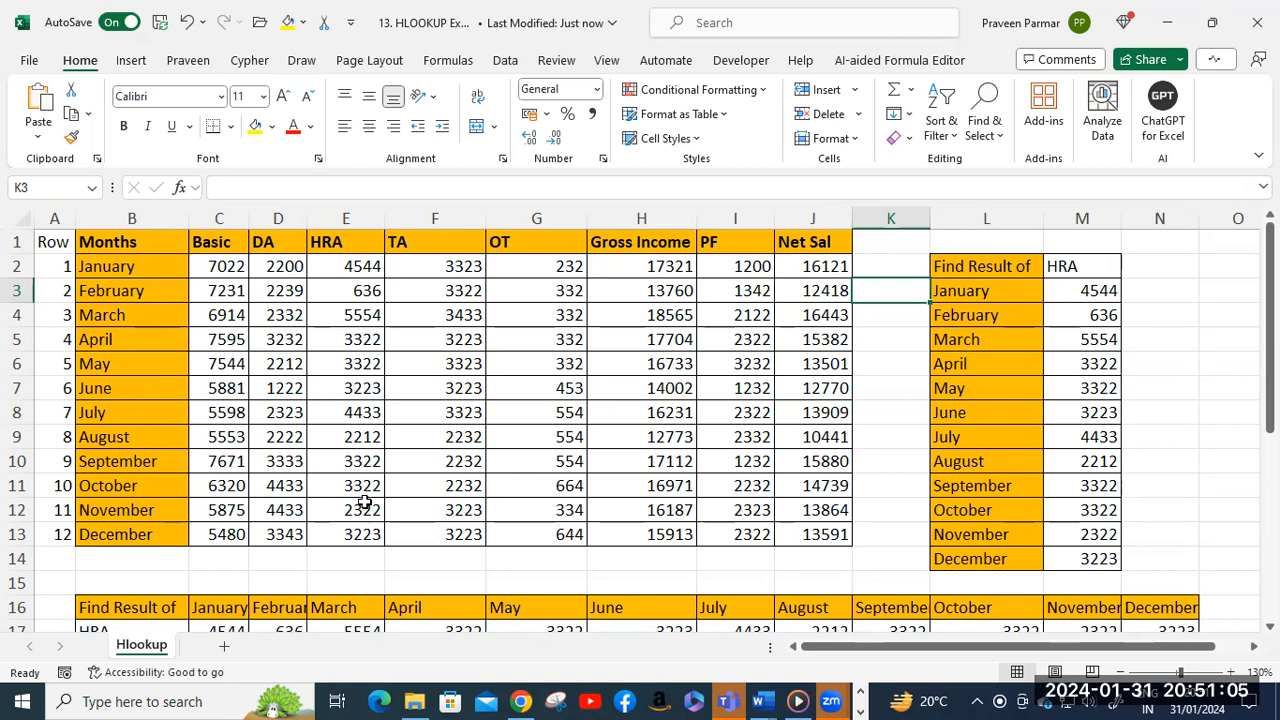
left_click(122, 343)
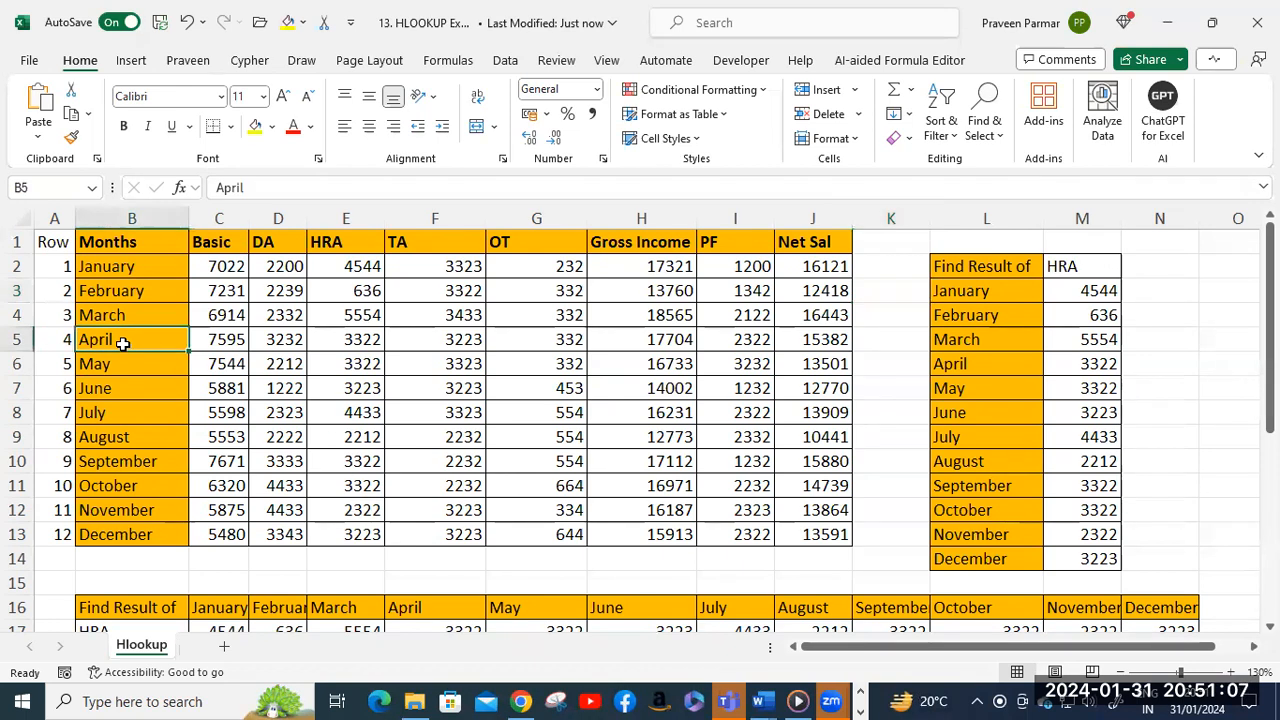
left_click(128, 540)
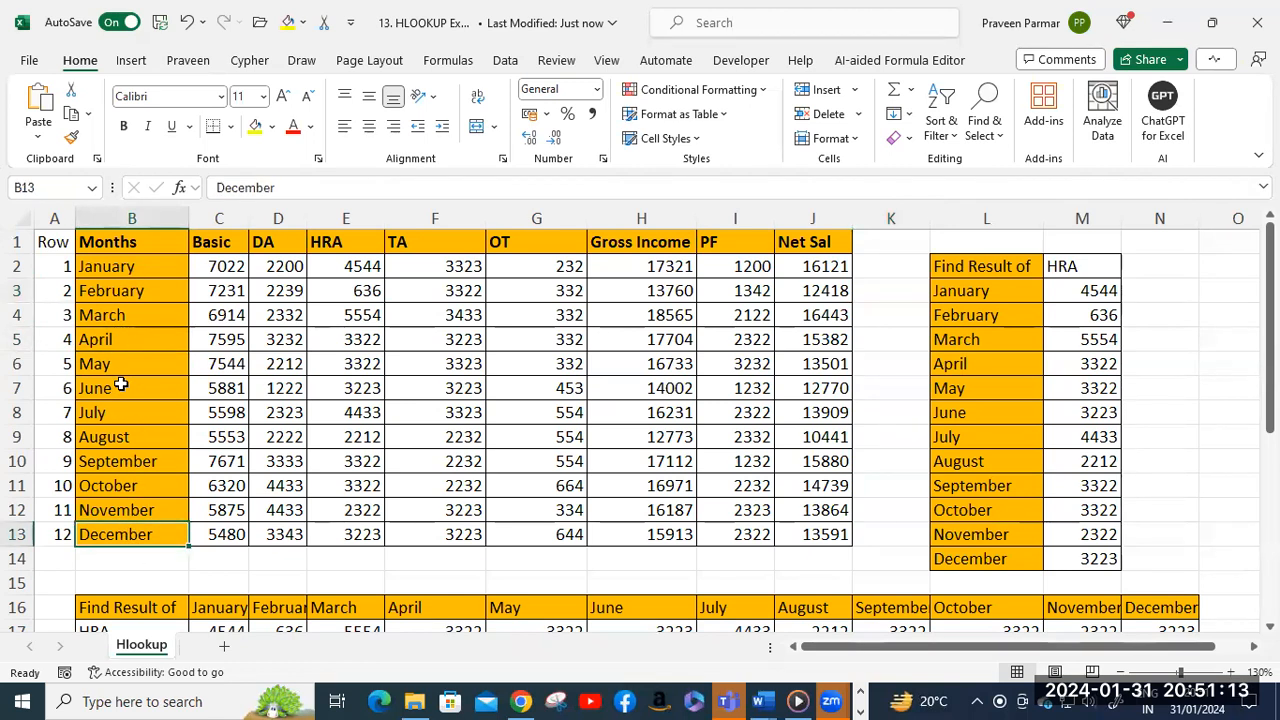
left_click(966, 290)
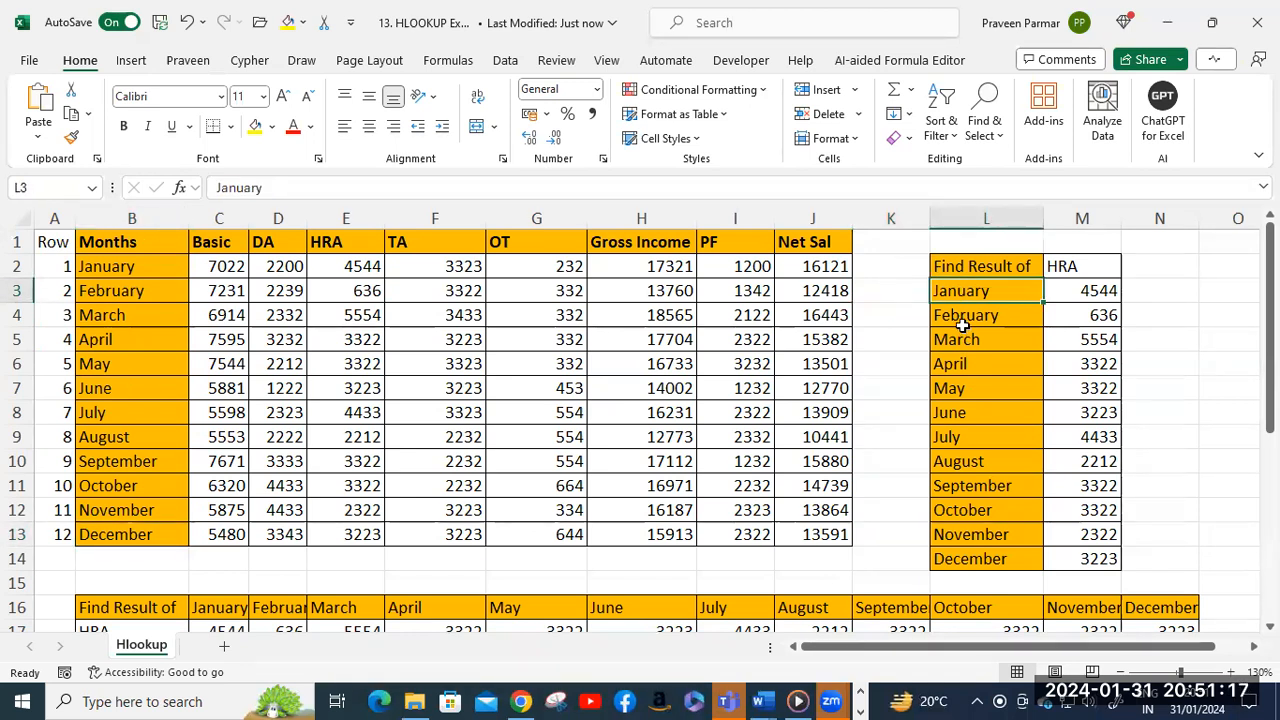
Compare the months February and March in the result list with February's row and HRA value in the salary table.
left_click(962, 316)
left_click(966, 340)
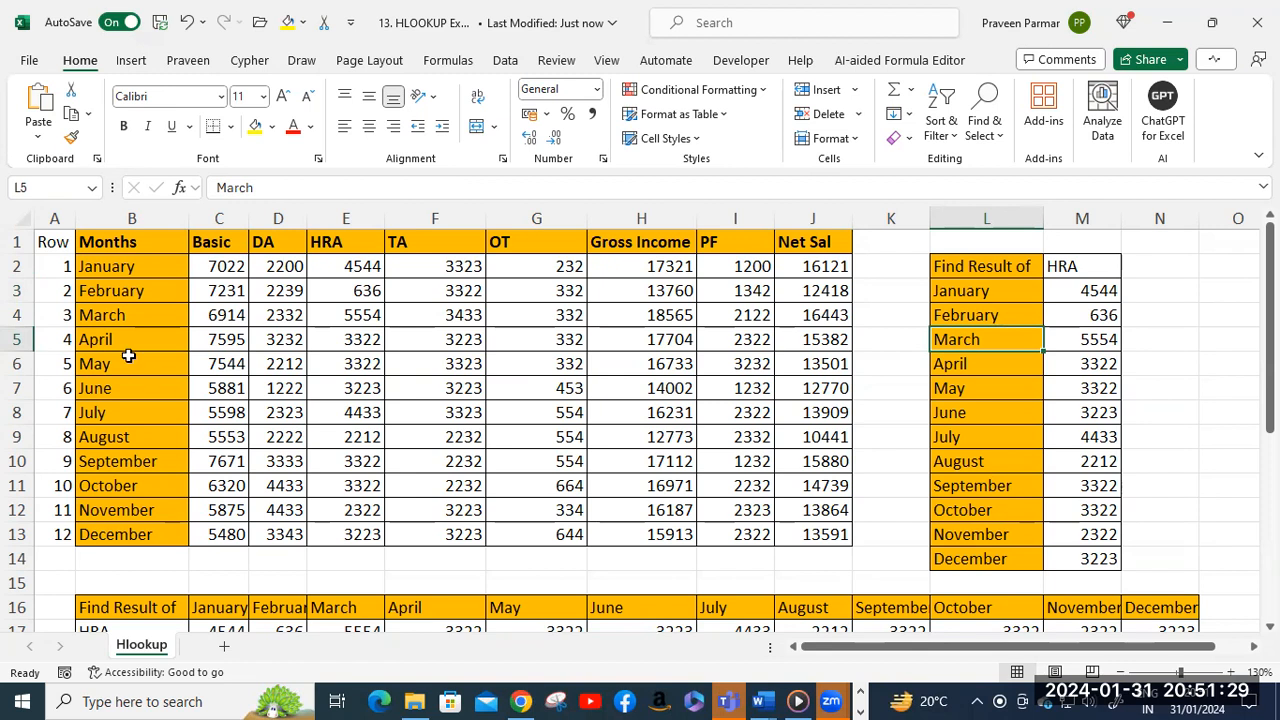
left_click(95, 289)
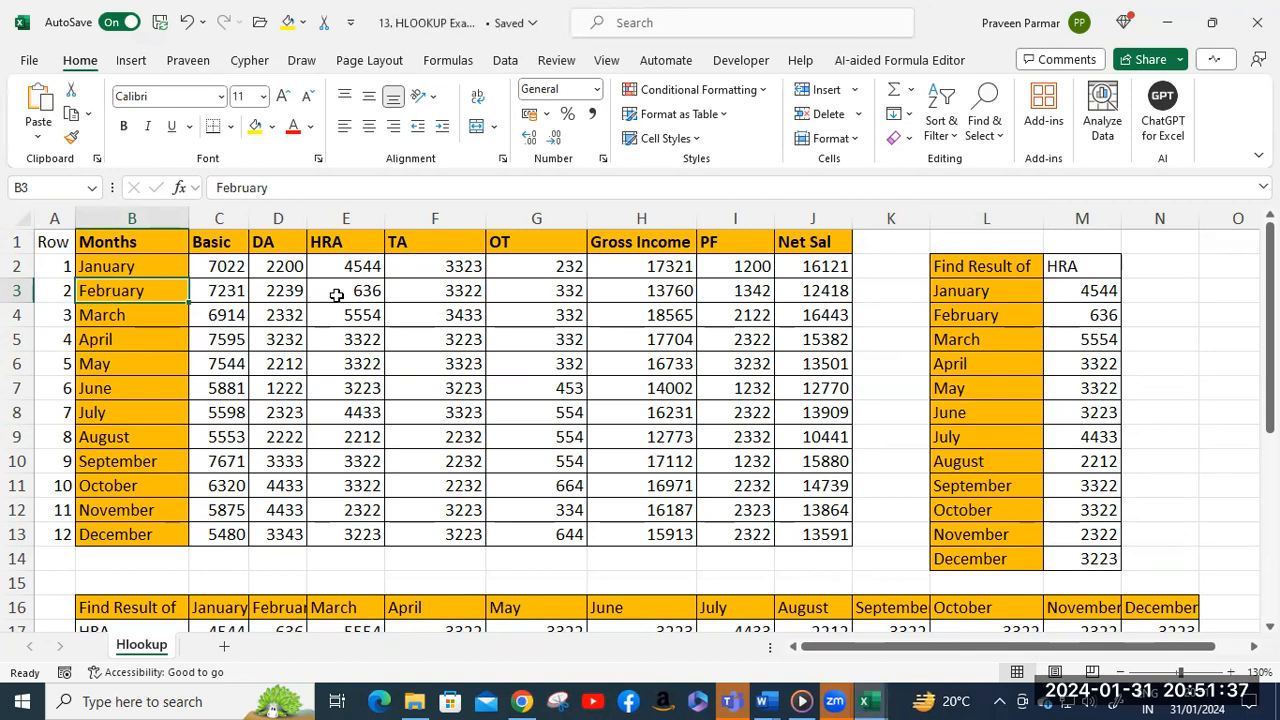
left_click(347, 297)
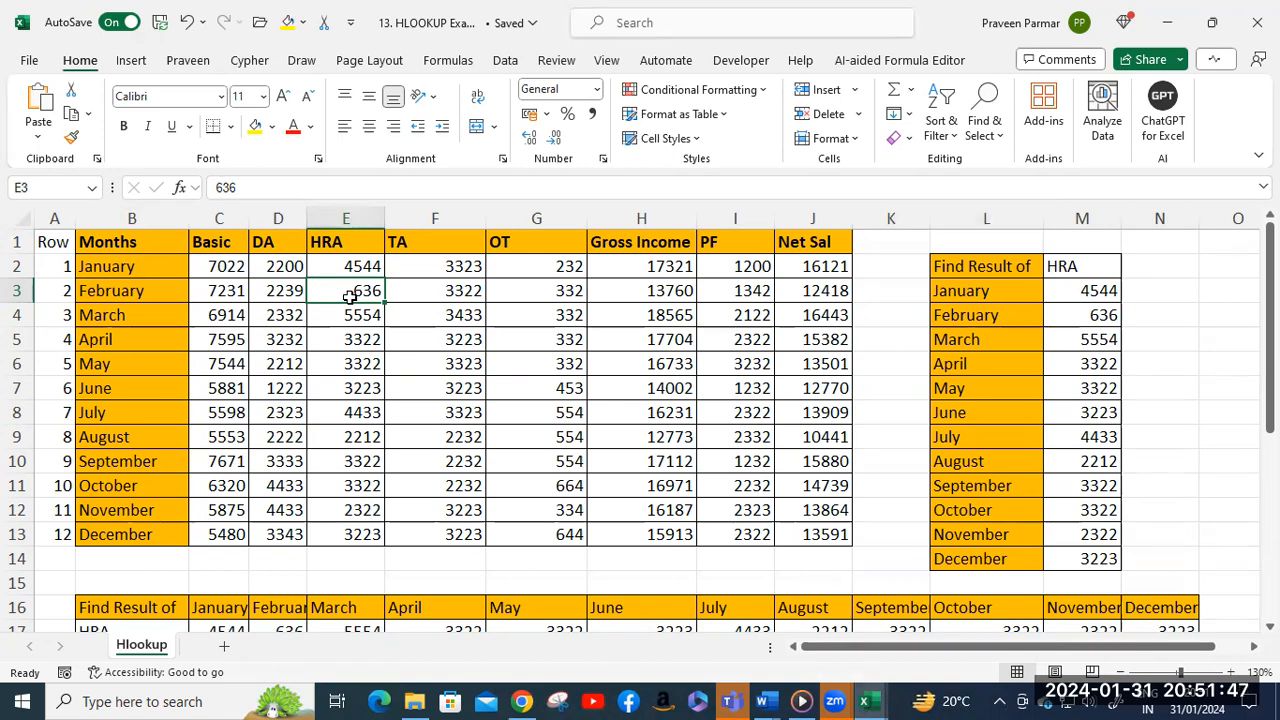
scroll(349, 296, "down", 1)
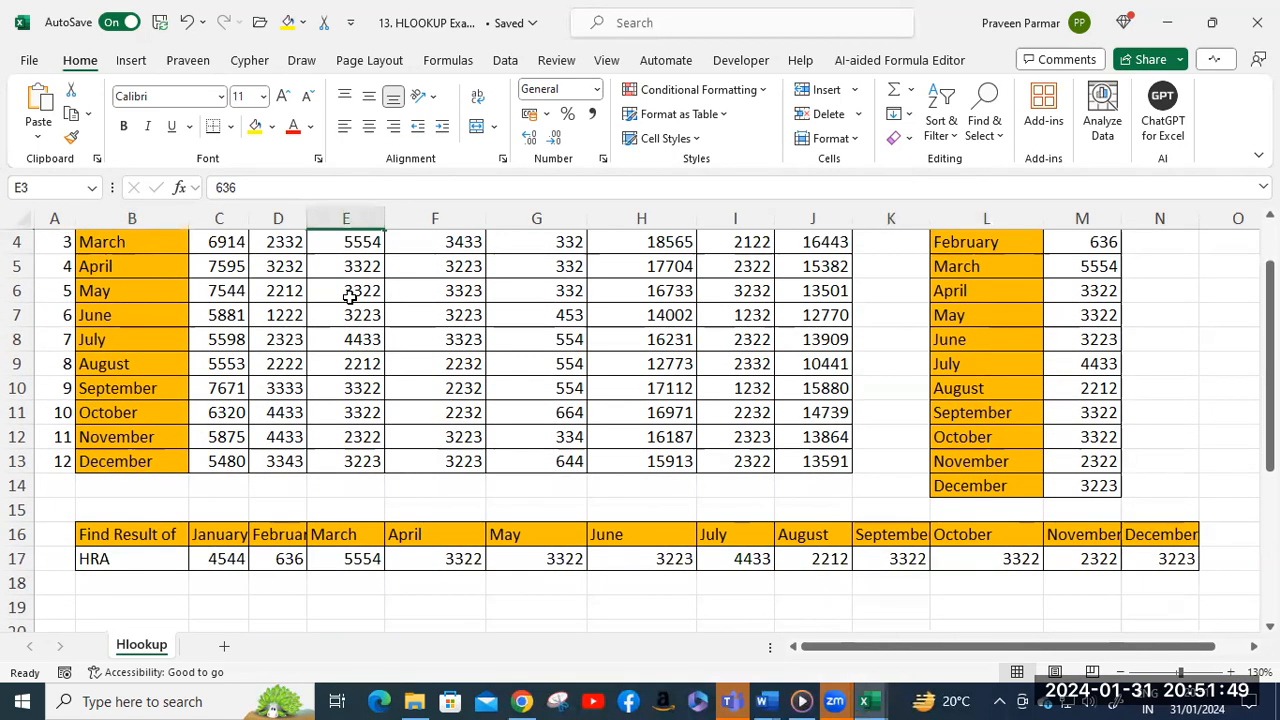
scroll(349, 296, "up", 1)
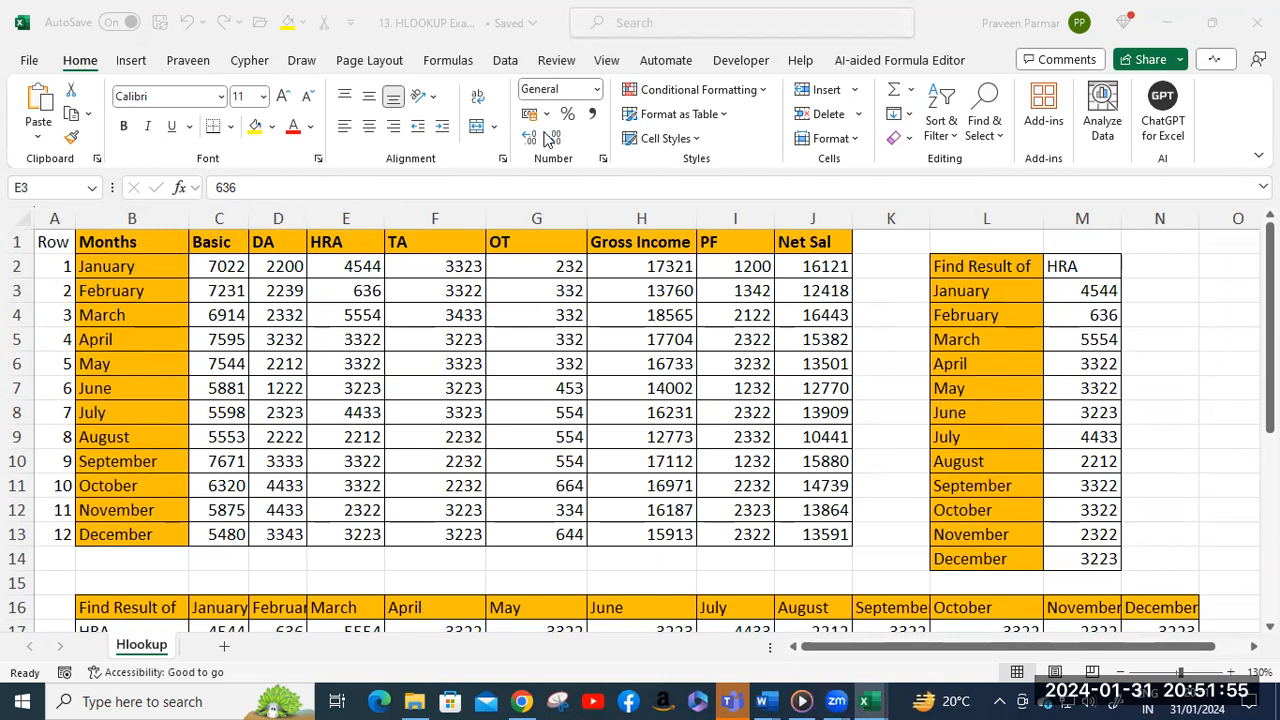
Open the HLOOKUP formula in M3 and read all of its arguments without editing it.
left_click(1072, 291)
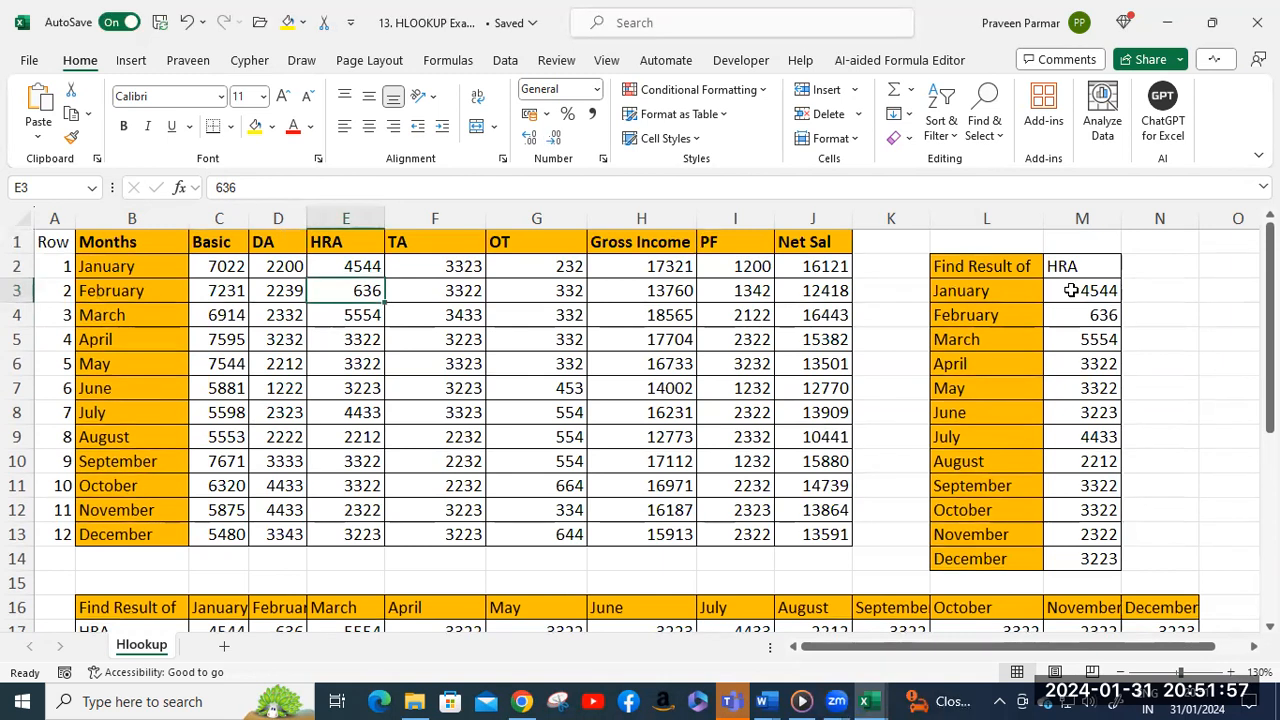
double_click(1072, 291)
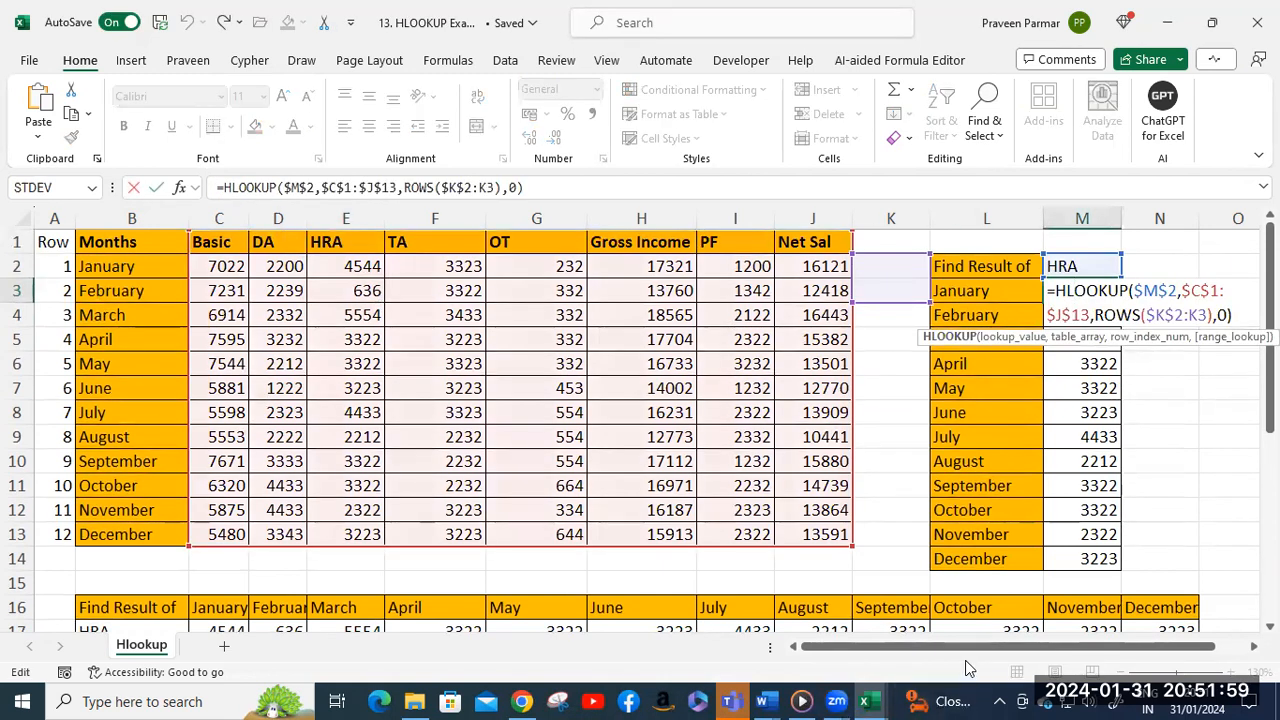
left_click_drag(960, 650, 1082, 651)
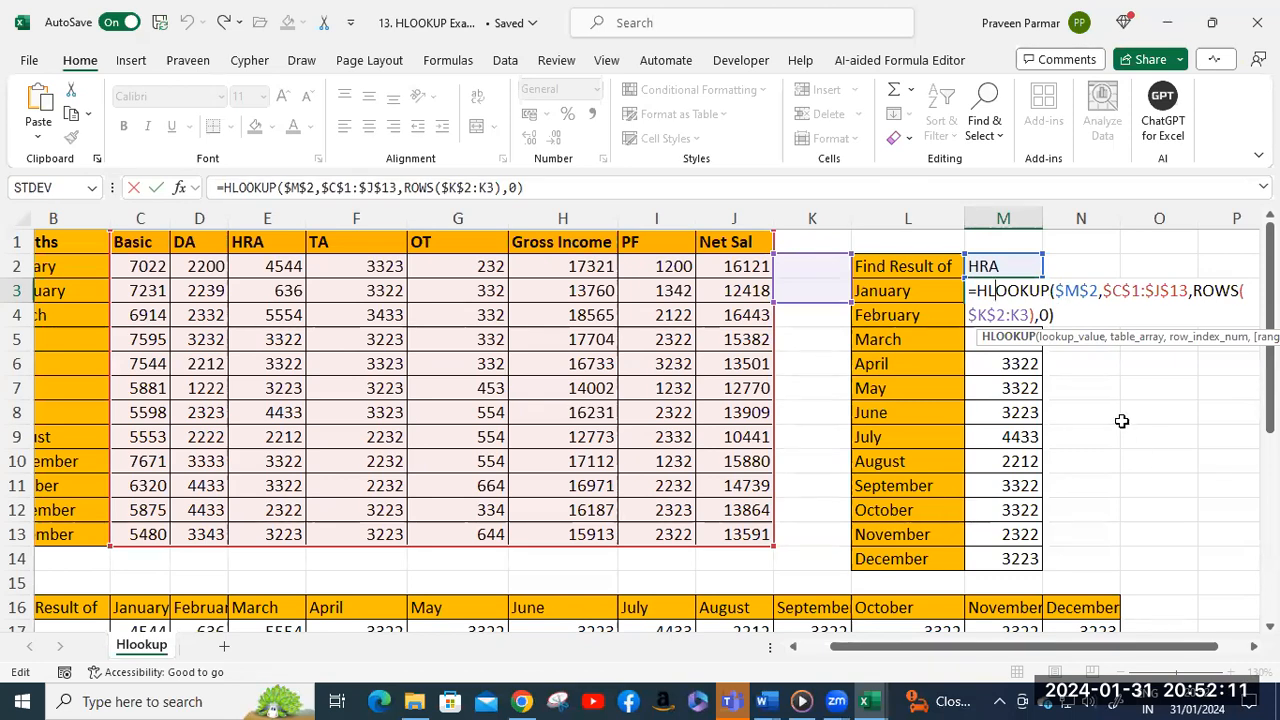
key("ctrl+Return")
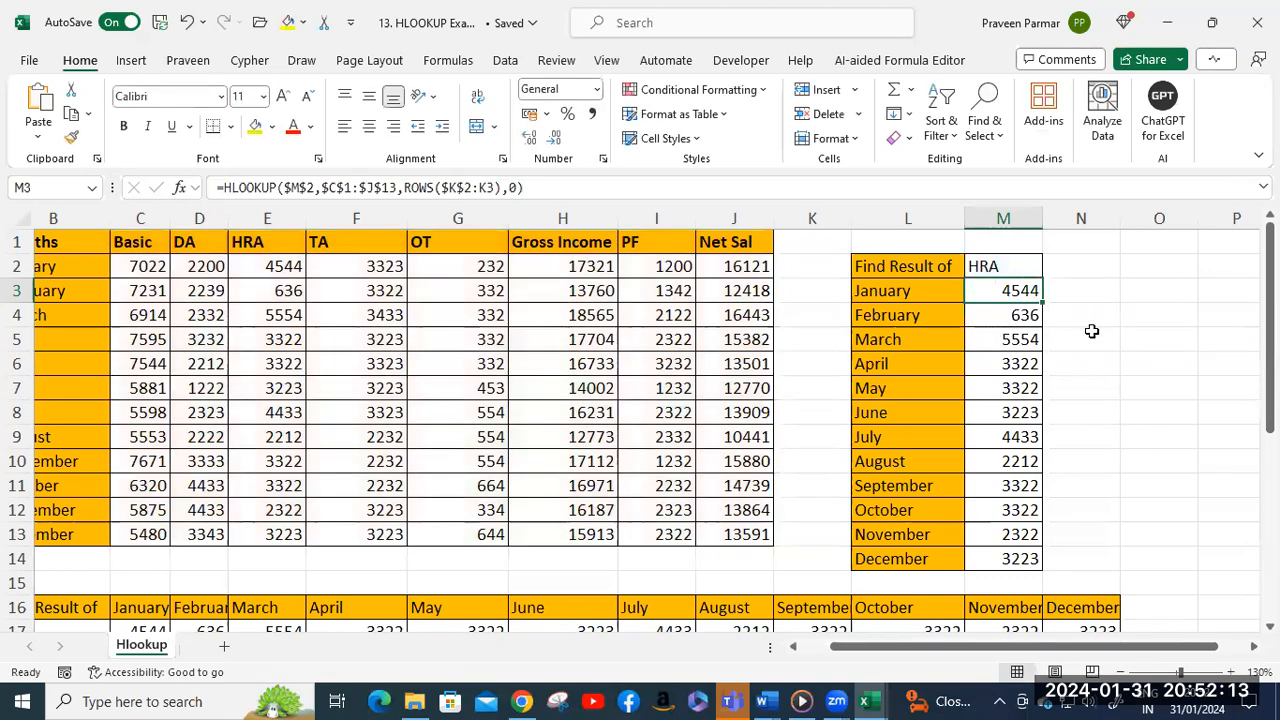
left_click(1086, 289)
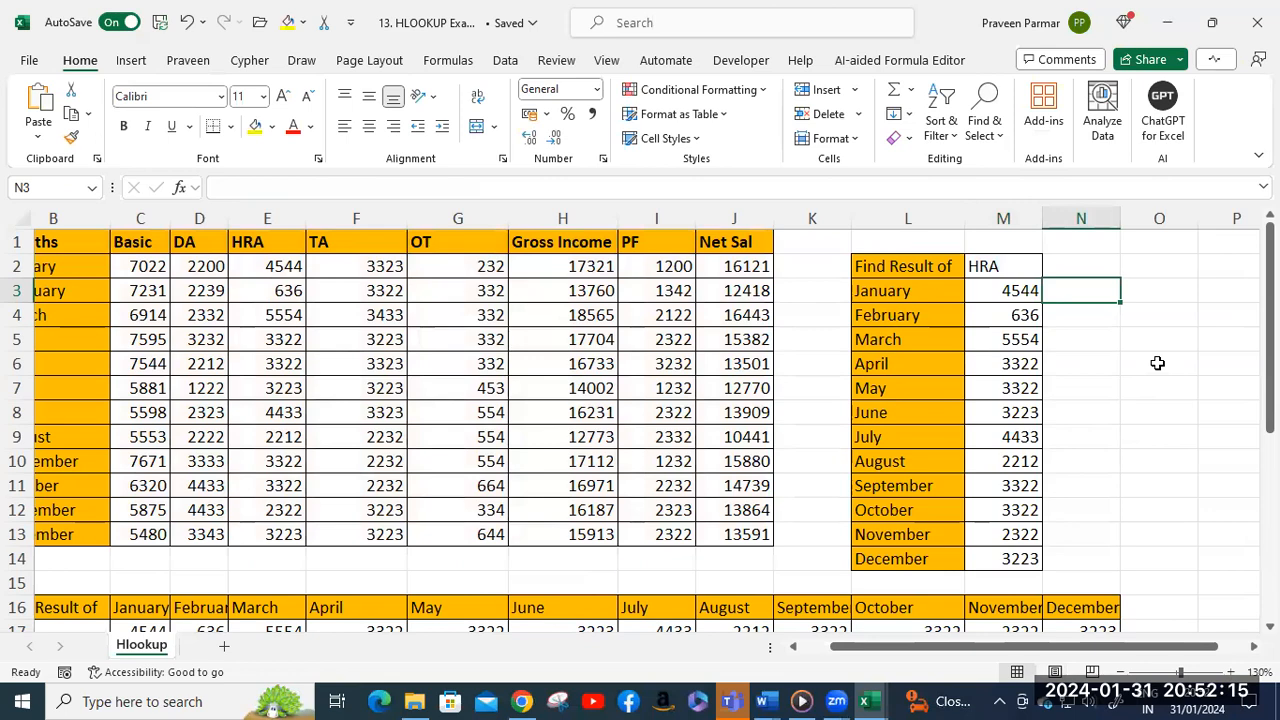
key("Right")
key("Right")
key("Right")
key("Right")
key("Right")
key("Right")
key("Right")
key("Right")
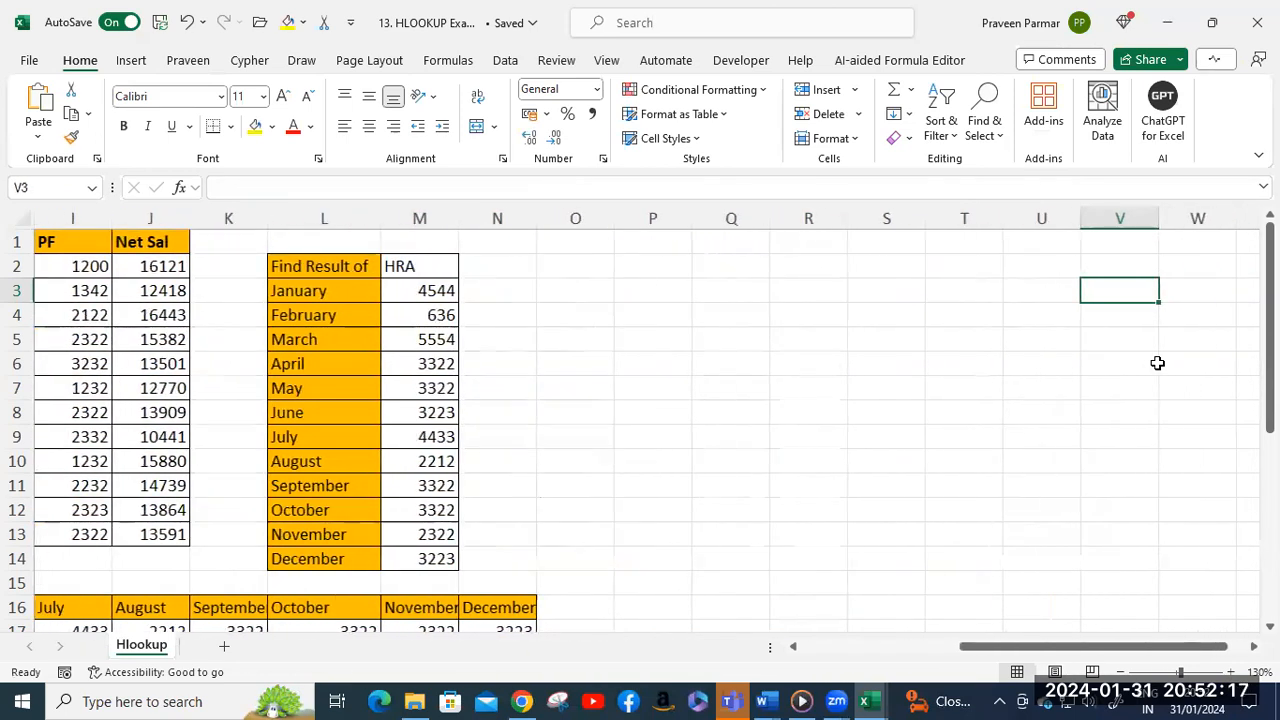
double_click(413, 290)
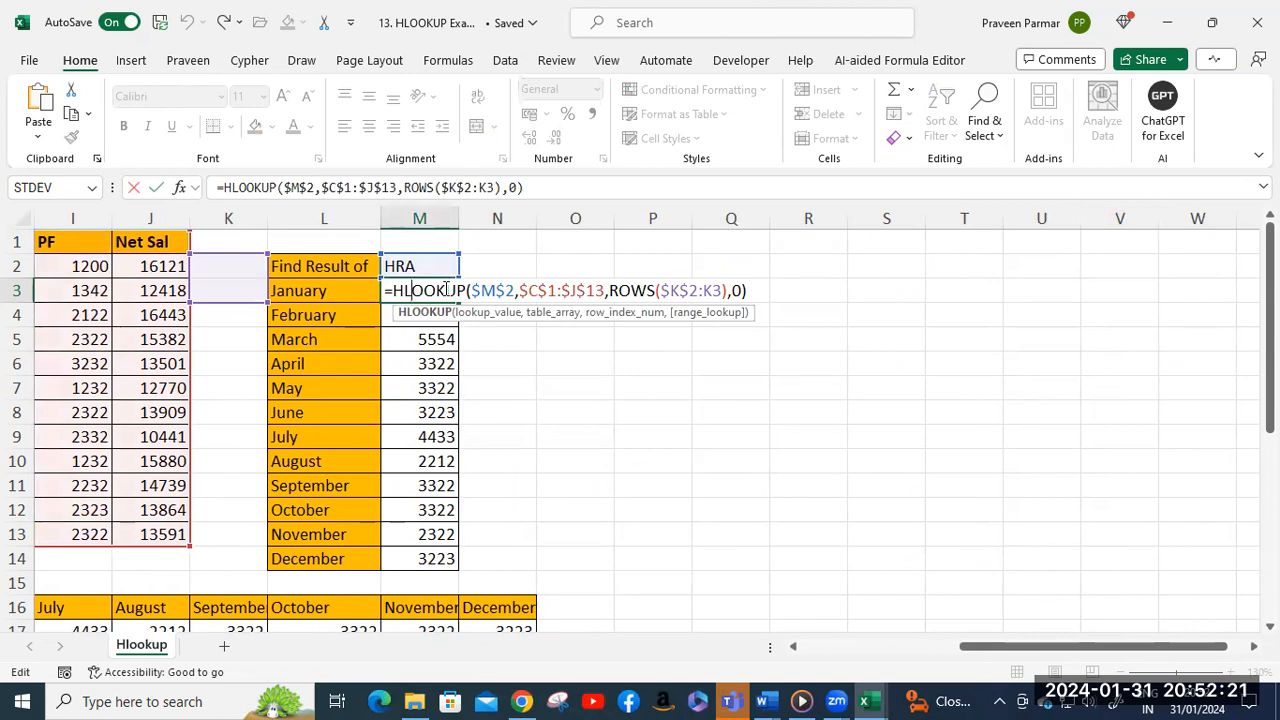
key("Escape")
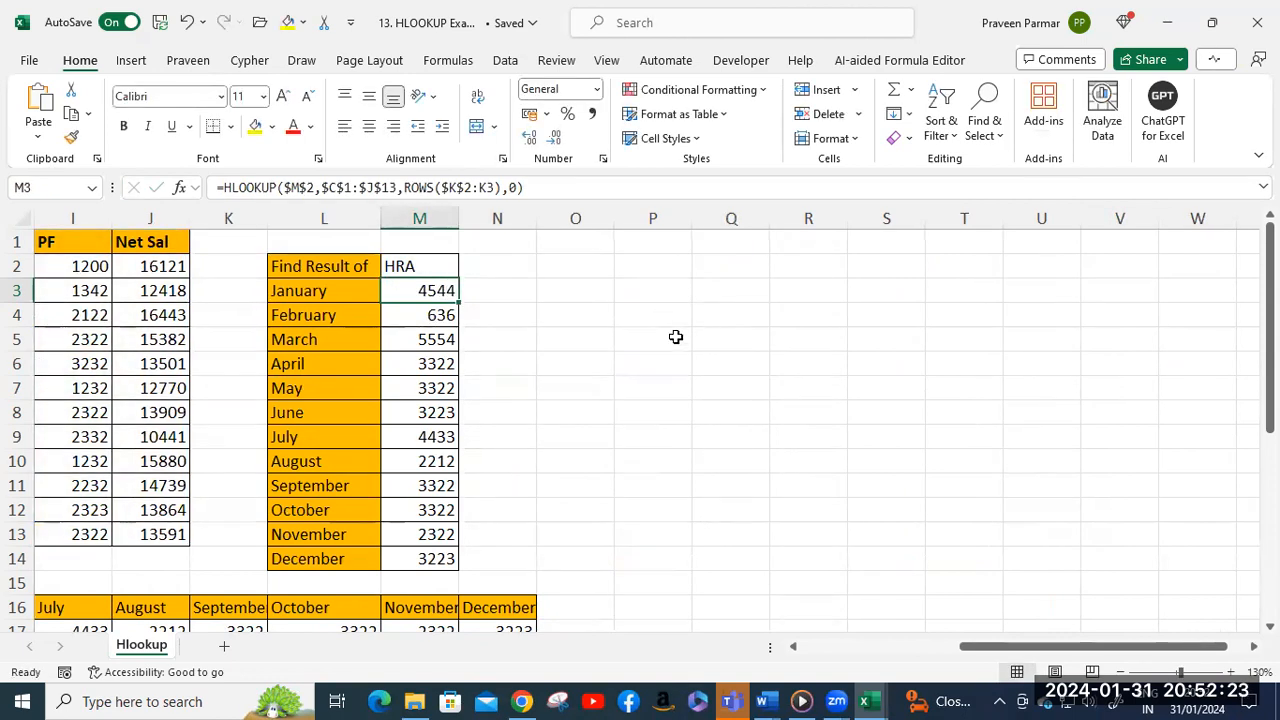
Examine the table array $C$1:$J$13 of the M3 formula against the salary table it covers.
scroll(676, 337, "up", 1)
left_click_drag(893, 646, 1002, 646)
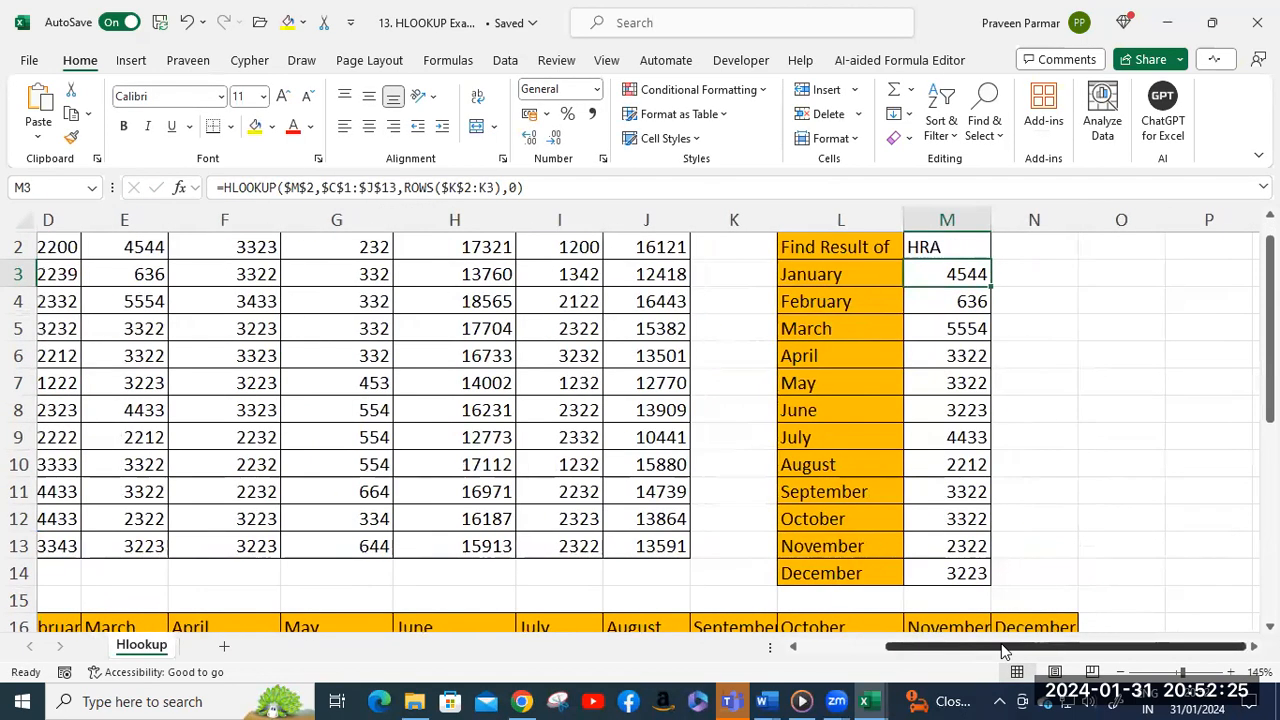
left_click(1106, 386)
key("Right")
key("Right")
key("Right")
key("Right")
key("Right")
key("Right")
key("Right")
key("Right")
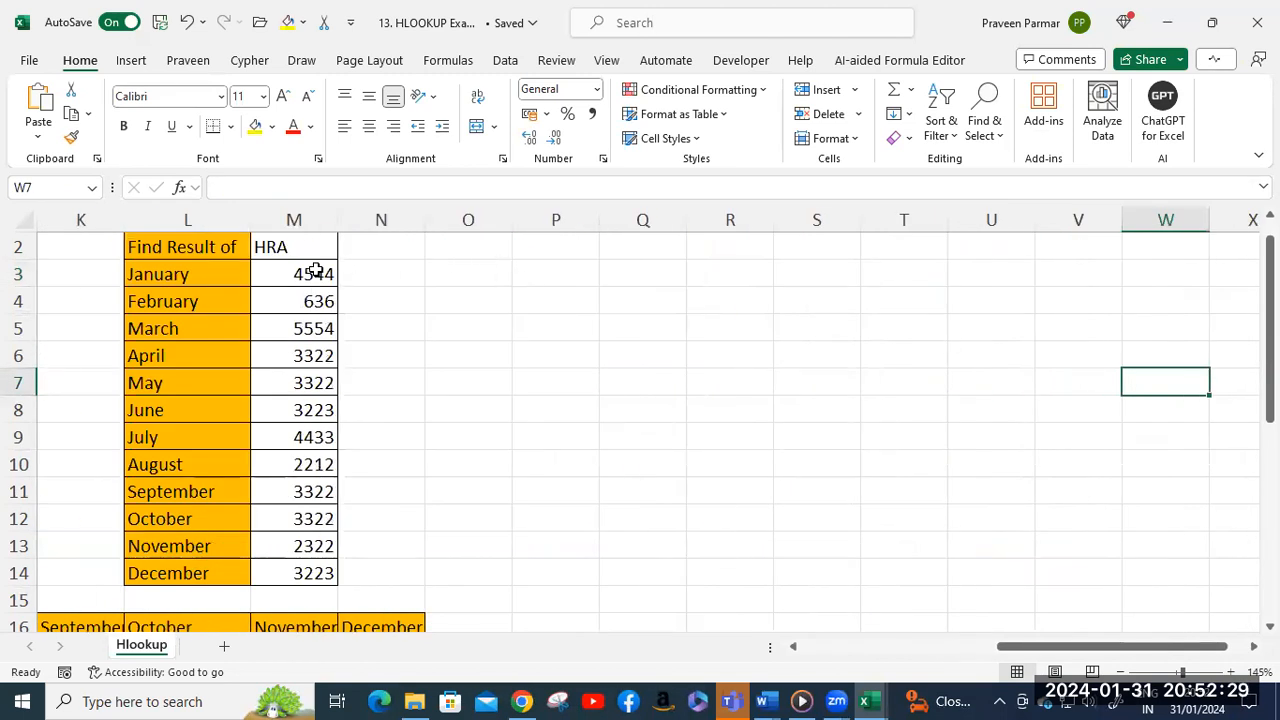
left_click(307, 274)
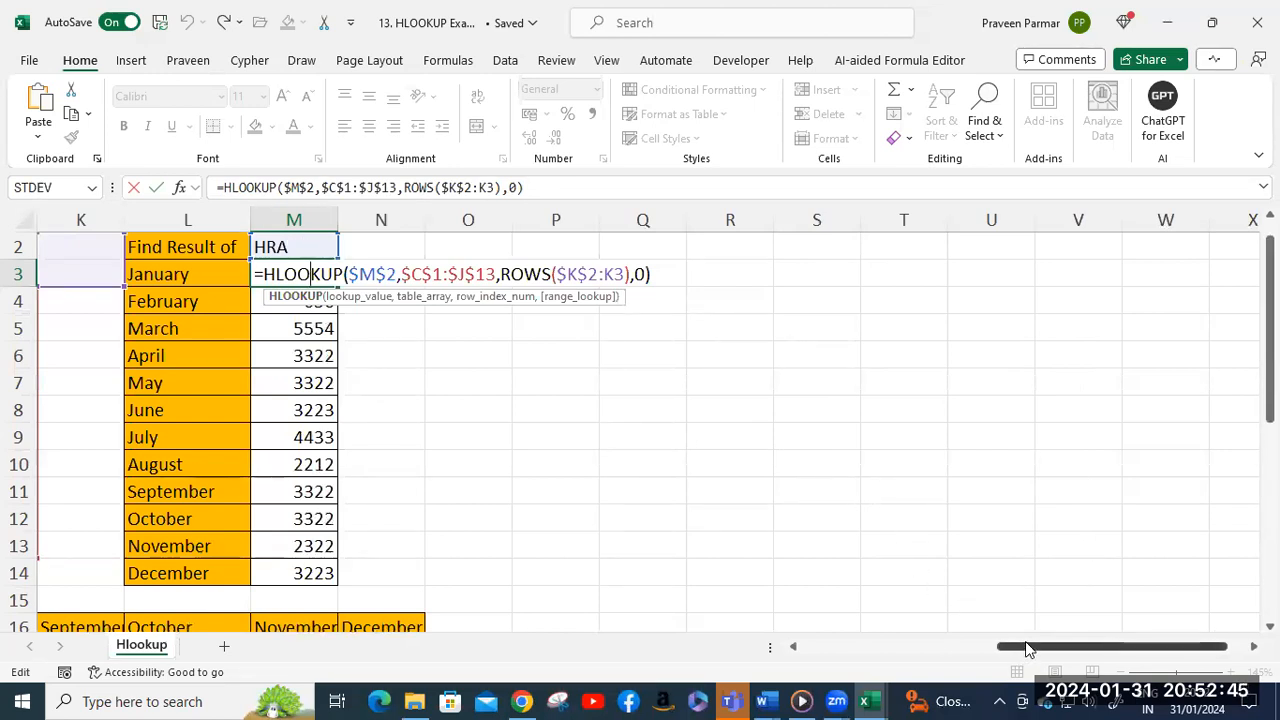
left_click_drag(1025, 648, 805, 632)
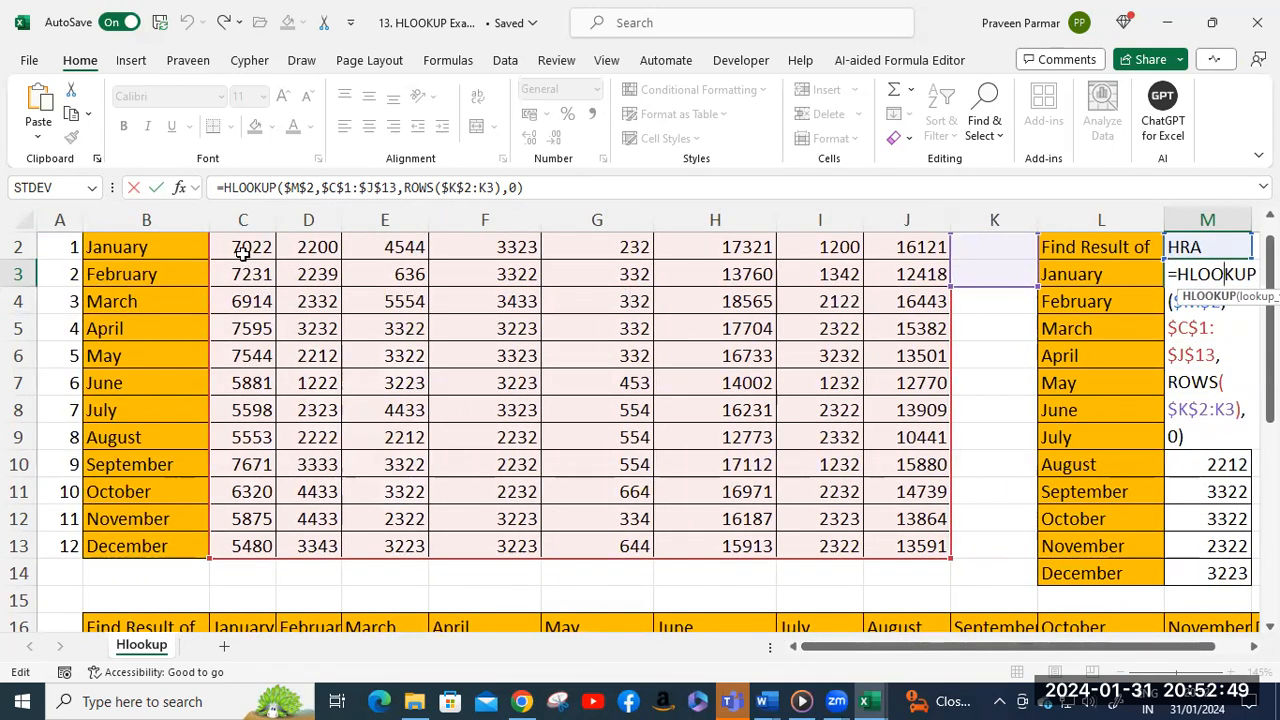
scroll(242, 254, "up", 1)
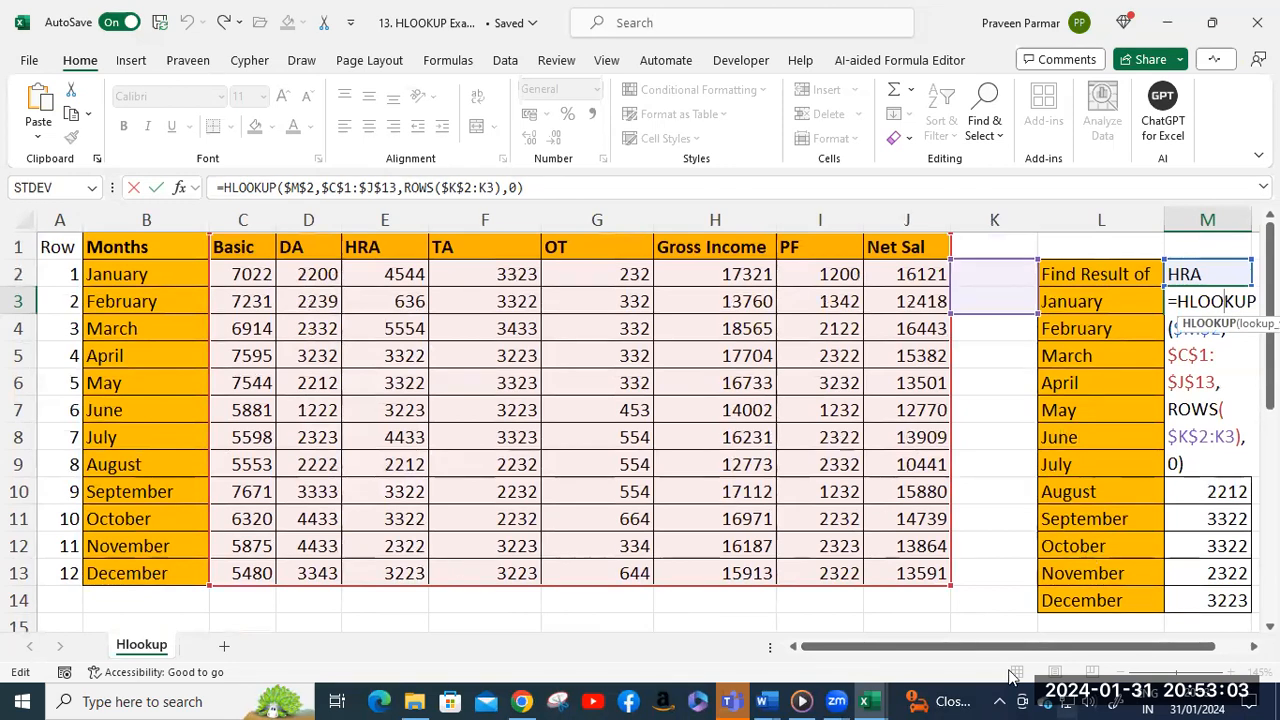
Insert a space before the equals sign in M3 to display the HLOOKUP formula as text.
scroll(1034, 650, "right", 2)
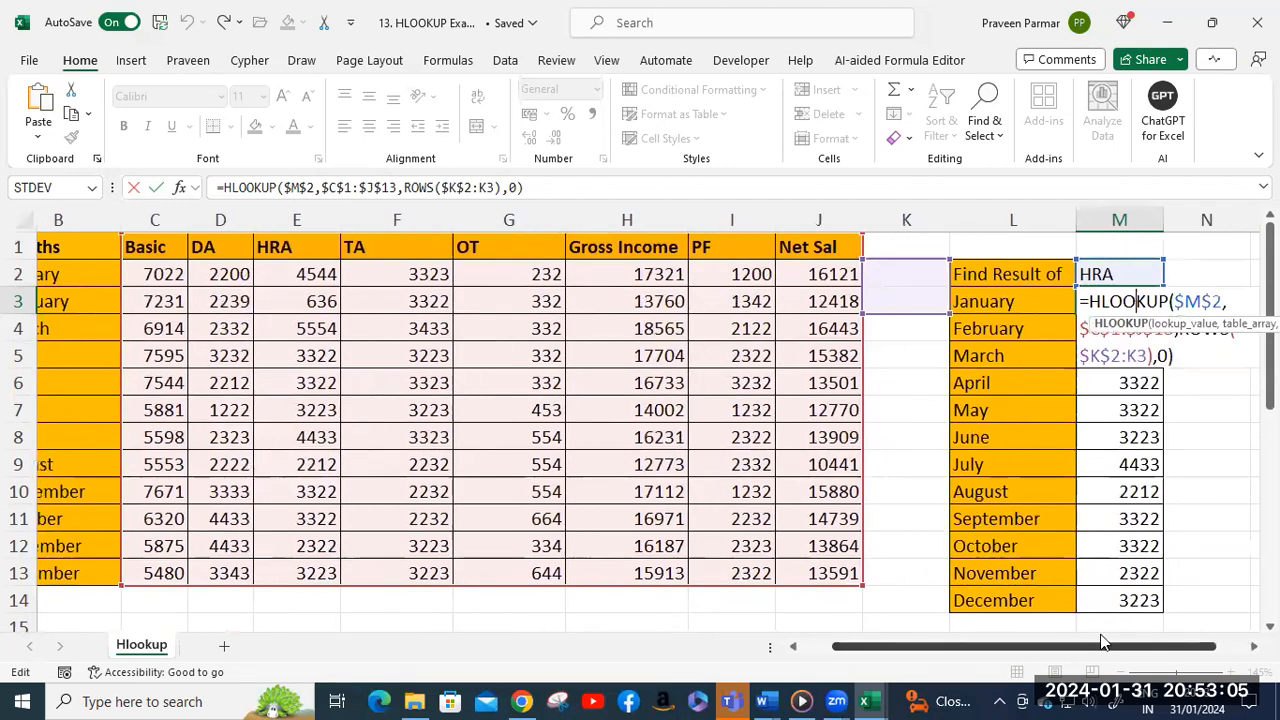
left_click(1082, 302)
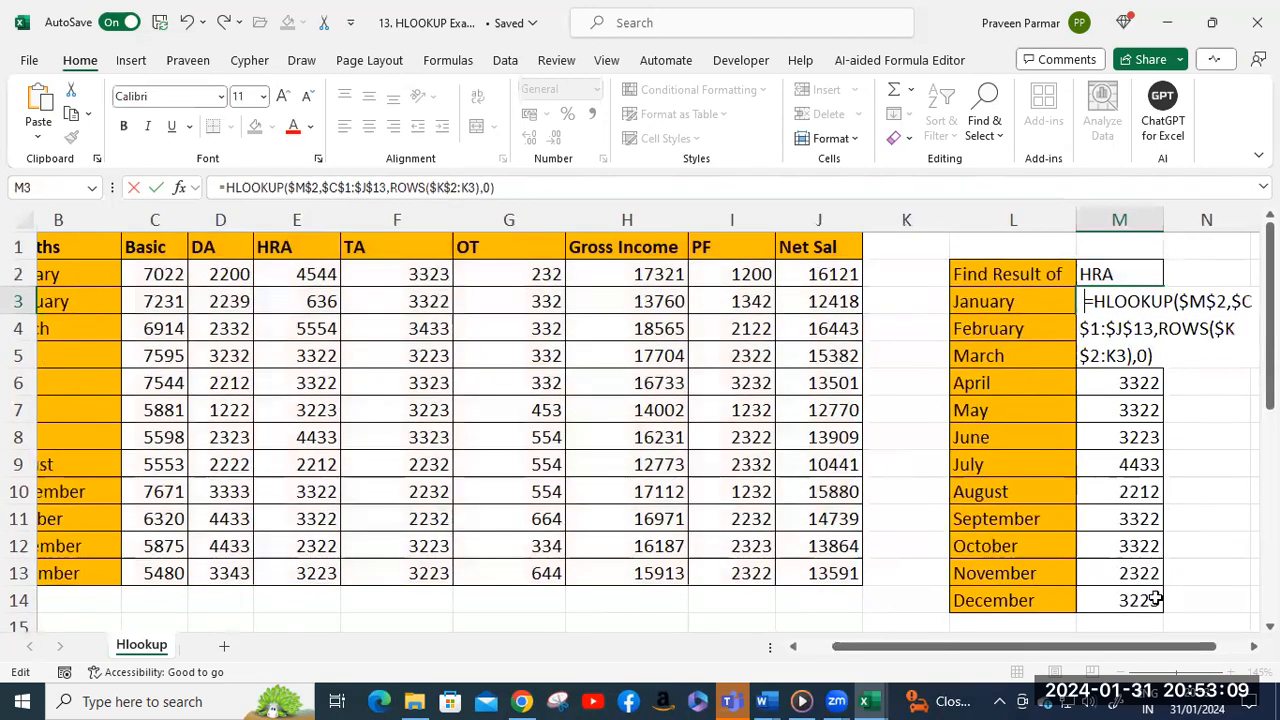
scroll(1110, 652, "right", 1)
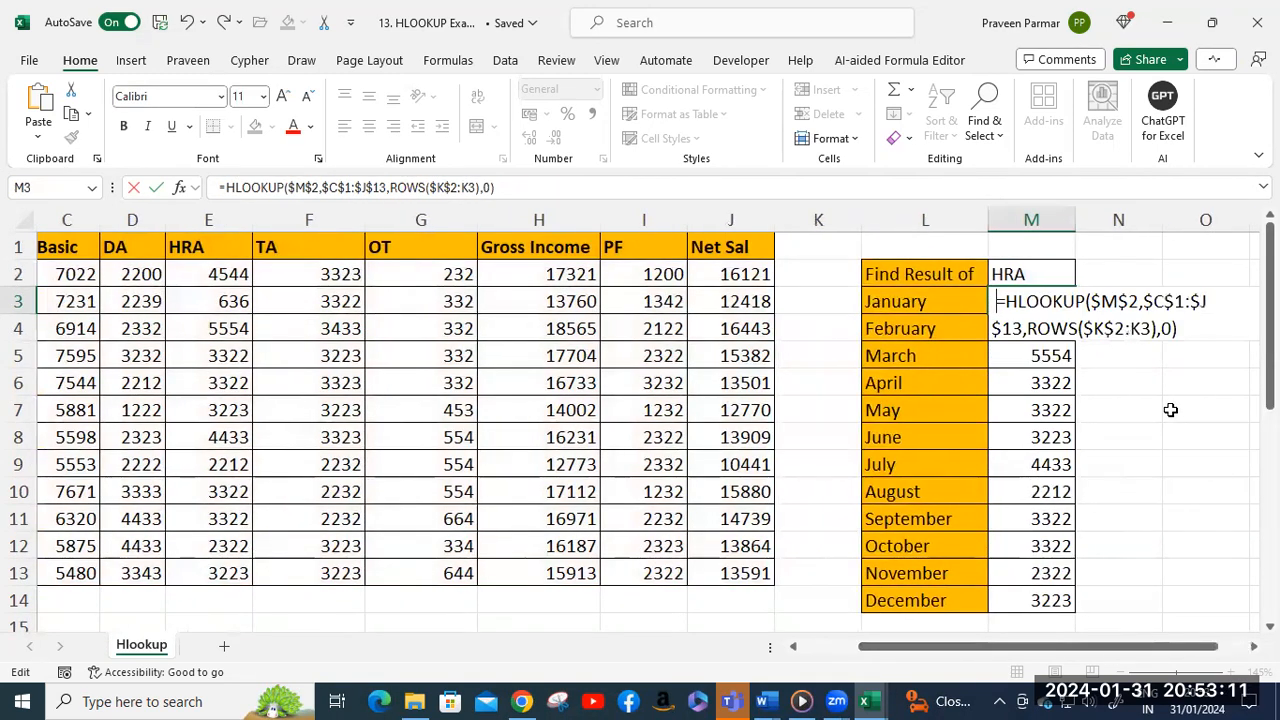
left_click(1205, 464)
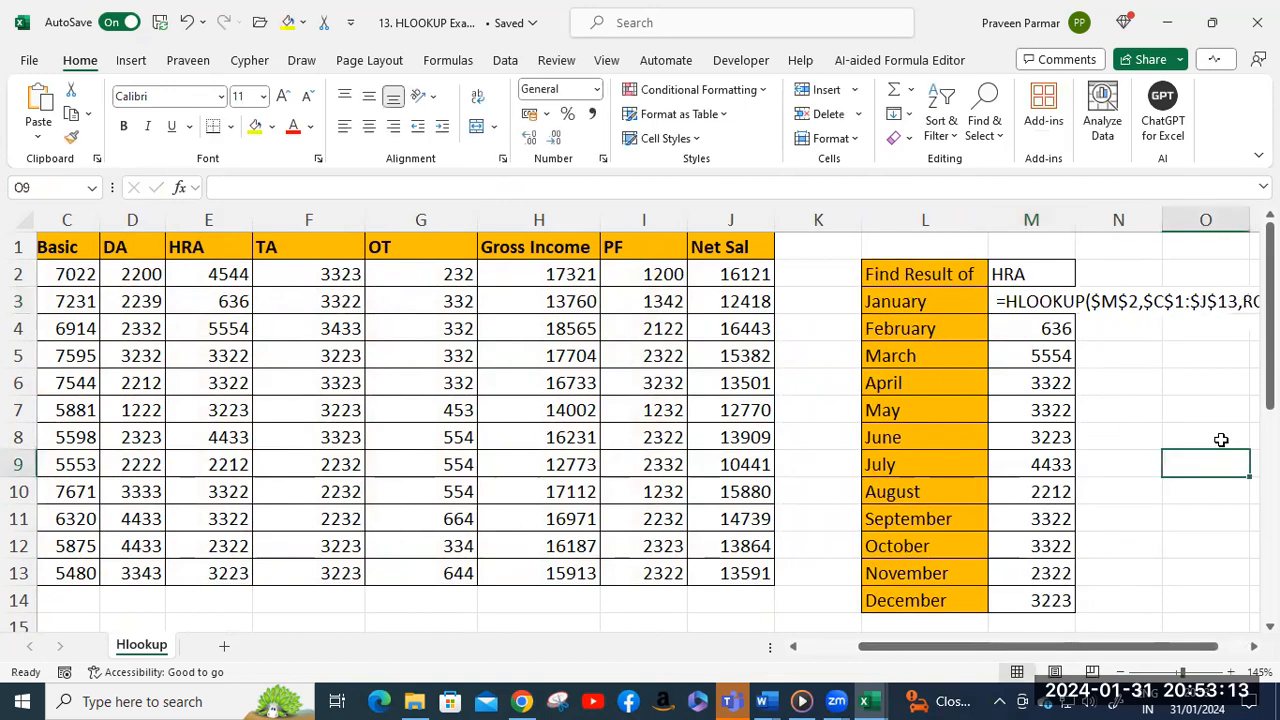
key("Right")
key("Right")
key("Right")
key("Right")
key("Right")
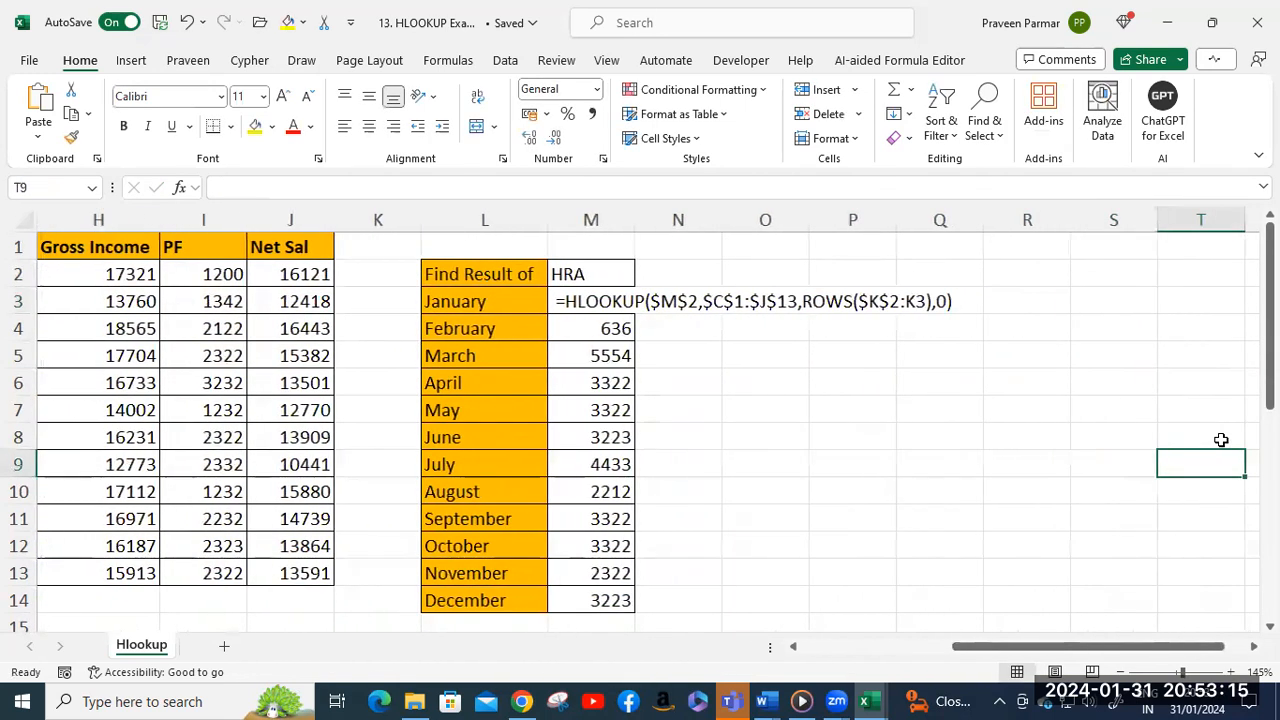
Remove the leading space from M3 to restore the formula, and examine its ROWS($K$2:K3) argument.
double_click(558, 300)
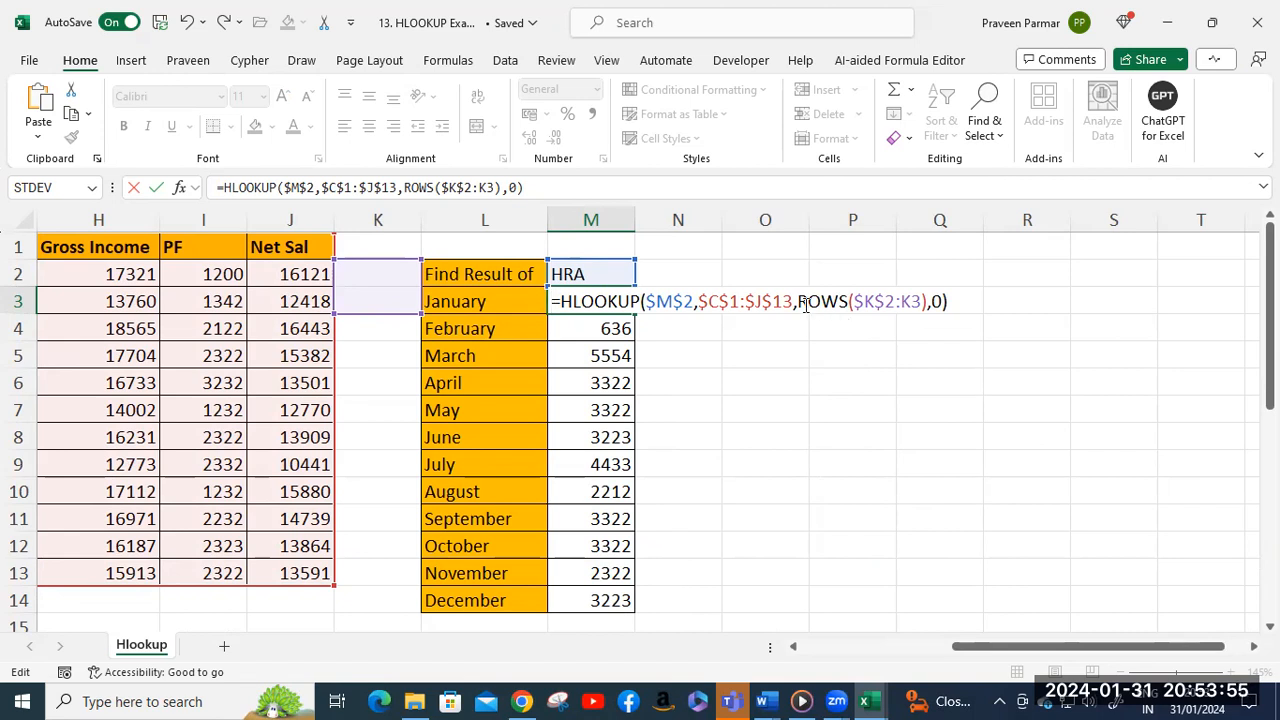
left_click_drag(798, 304, 928, 302)
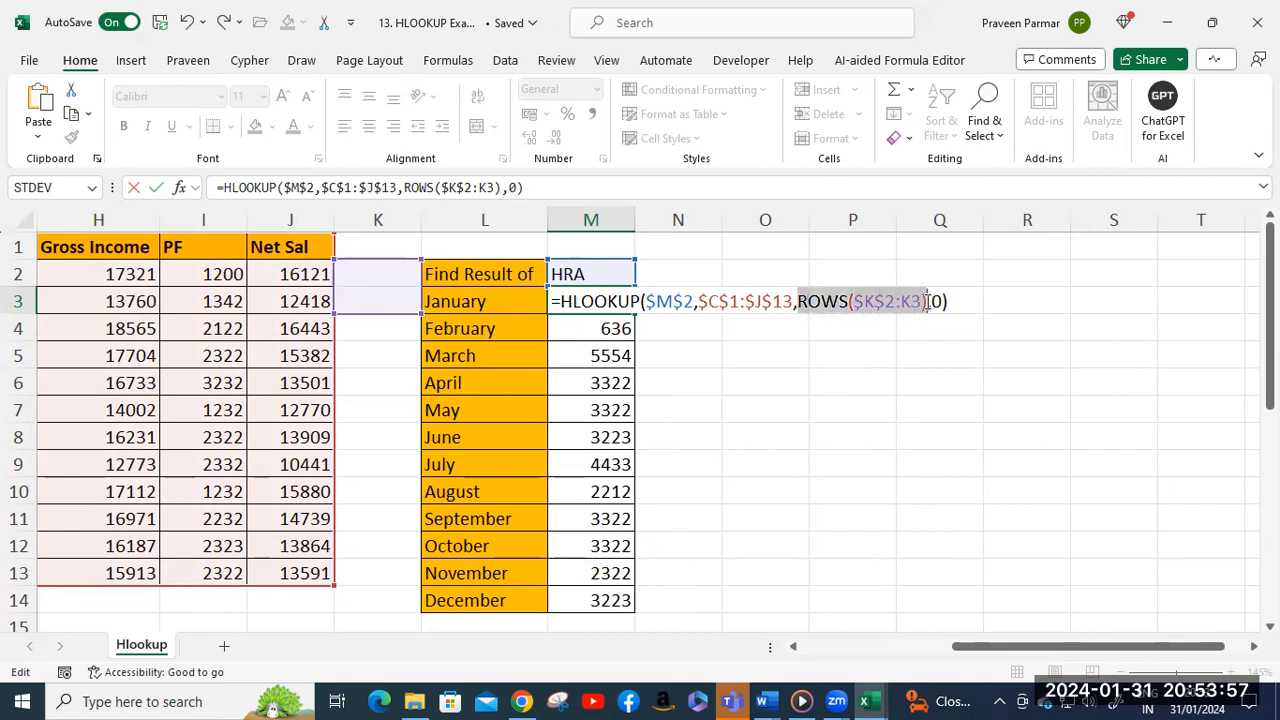
left_click(967, 301)
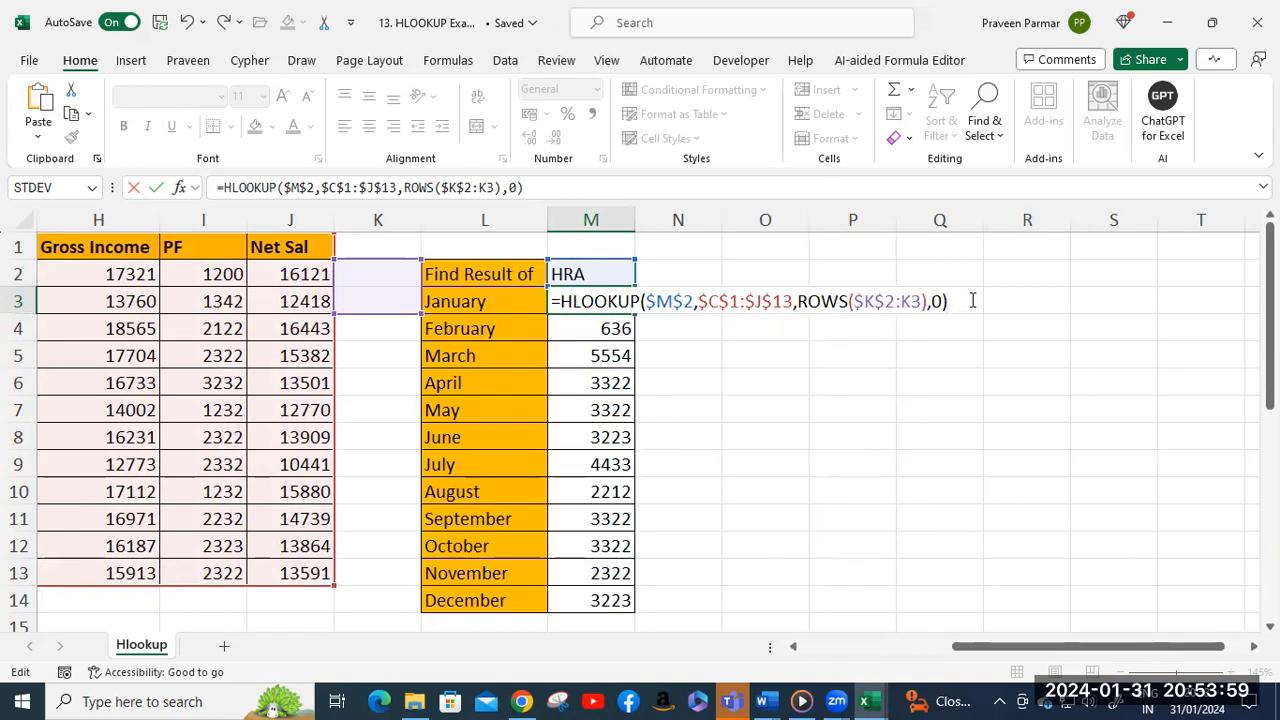
key("Return")
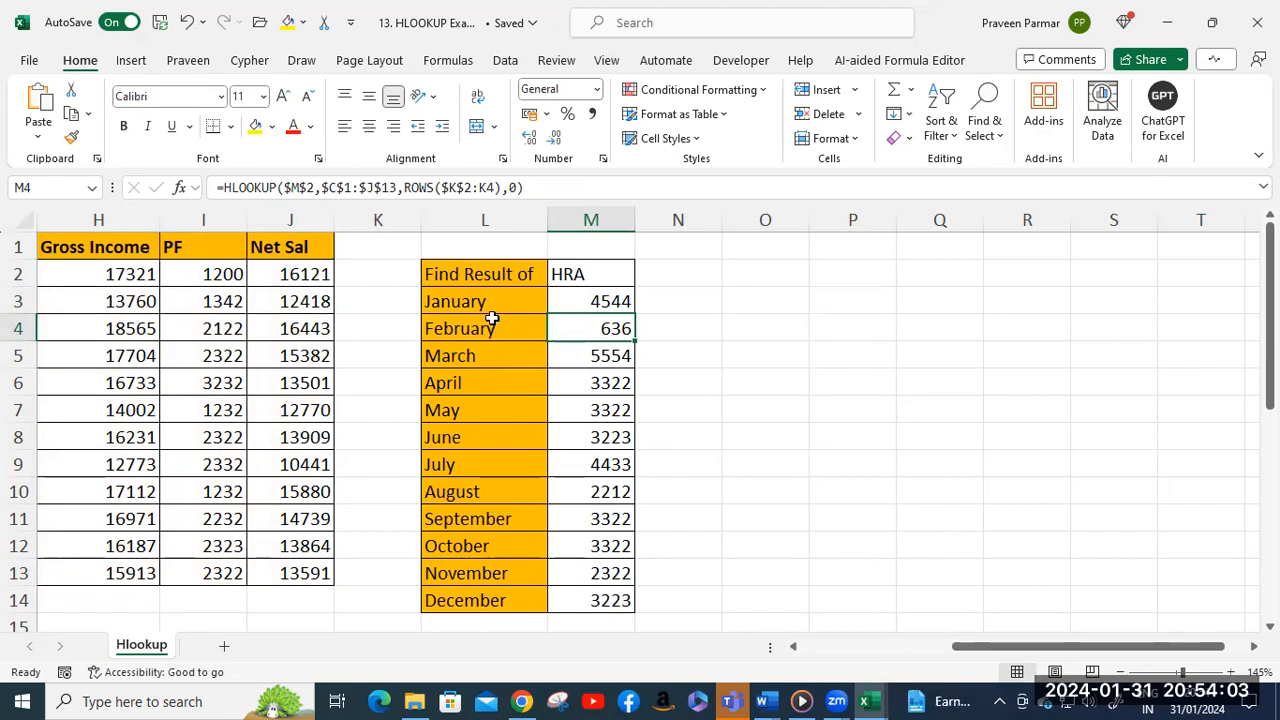
Check the lookup cell used by the M3 formula and change the lookup value in M2 to PF.
double_click(580, 299)
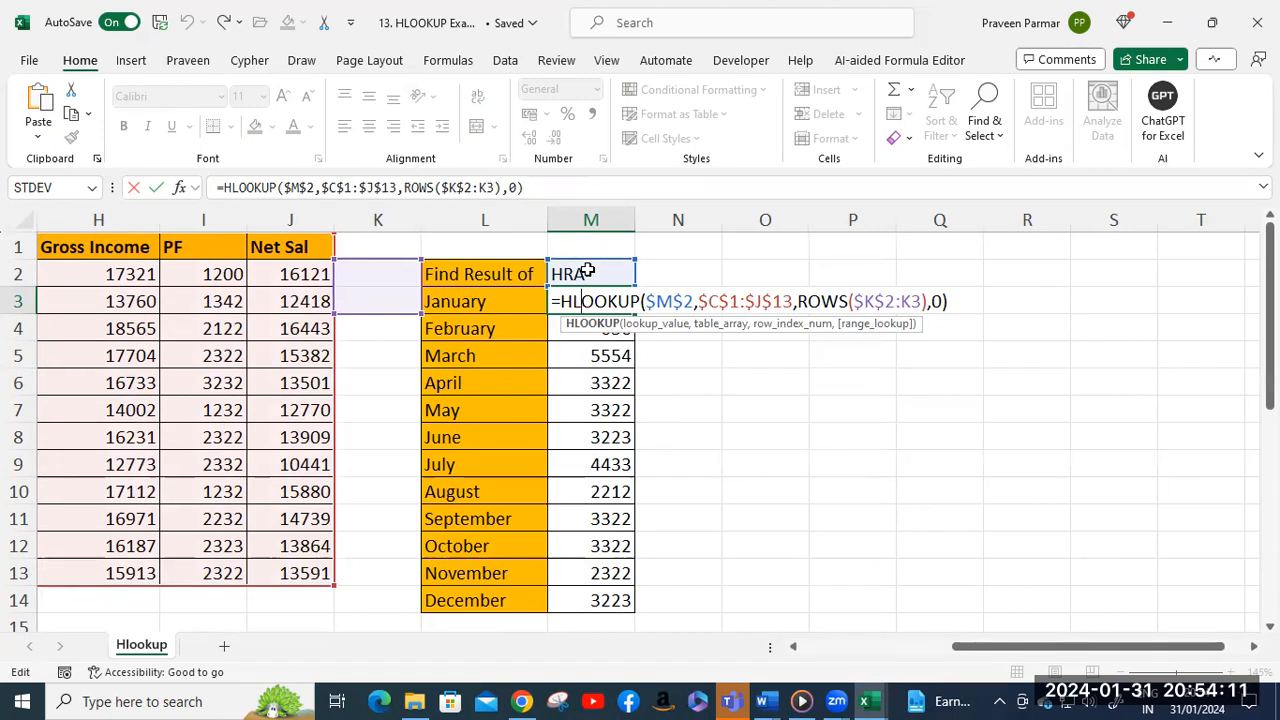
left_click(596, 273)
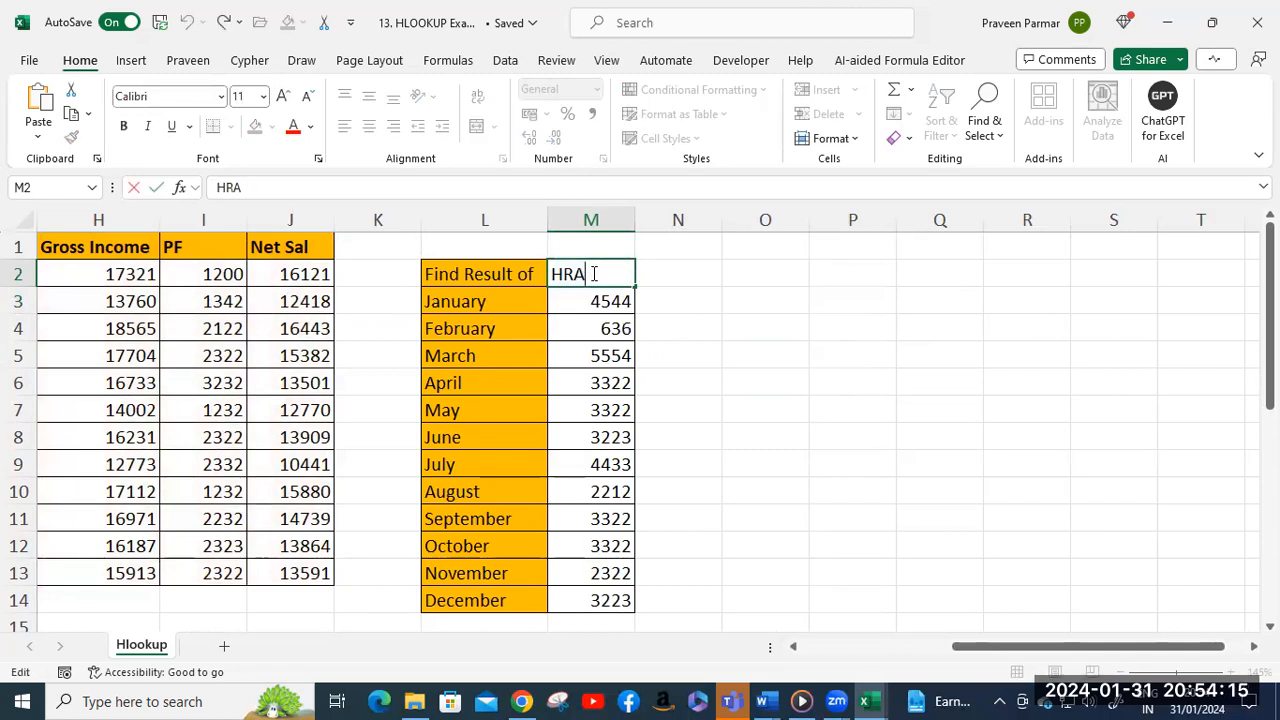
key("BackSpace")
key("BackSpace")
key("BackSpace")
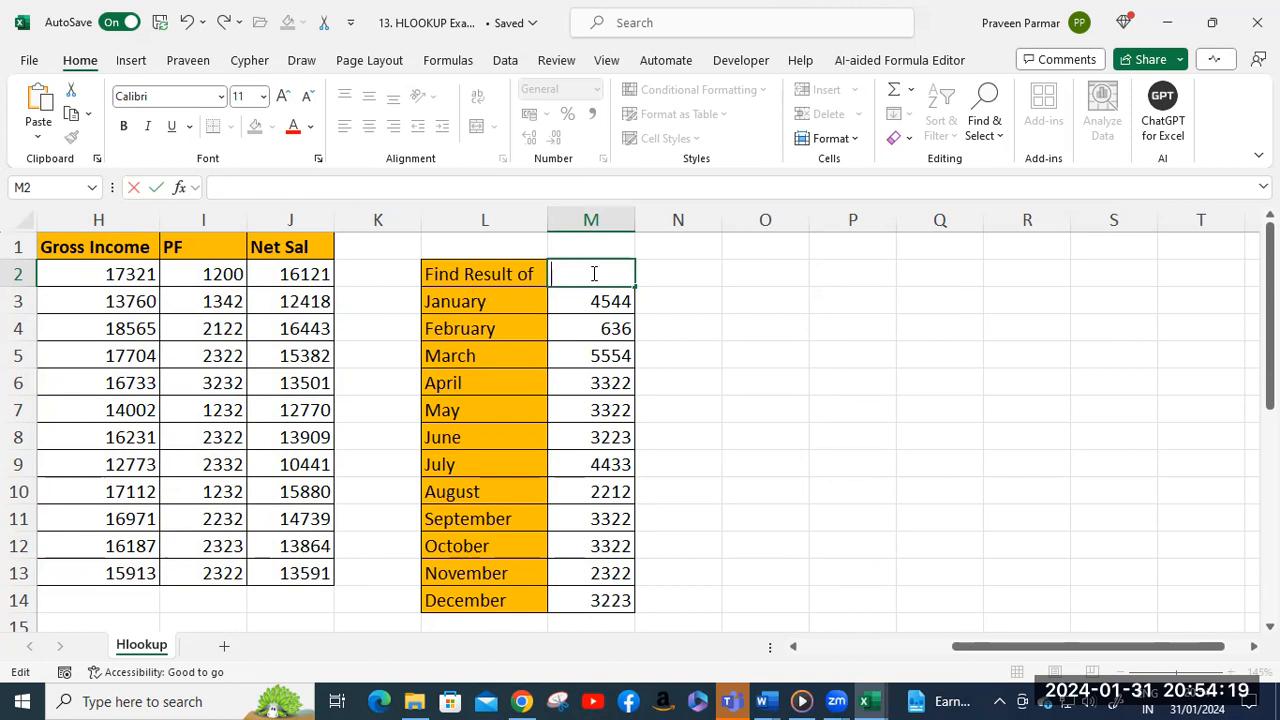
type("PF")
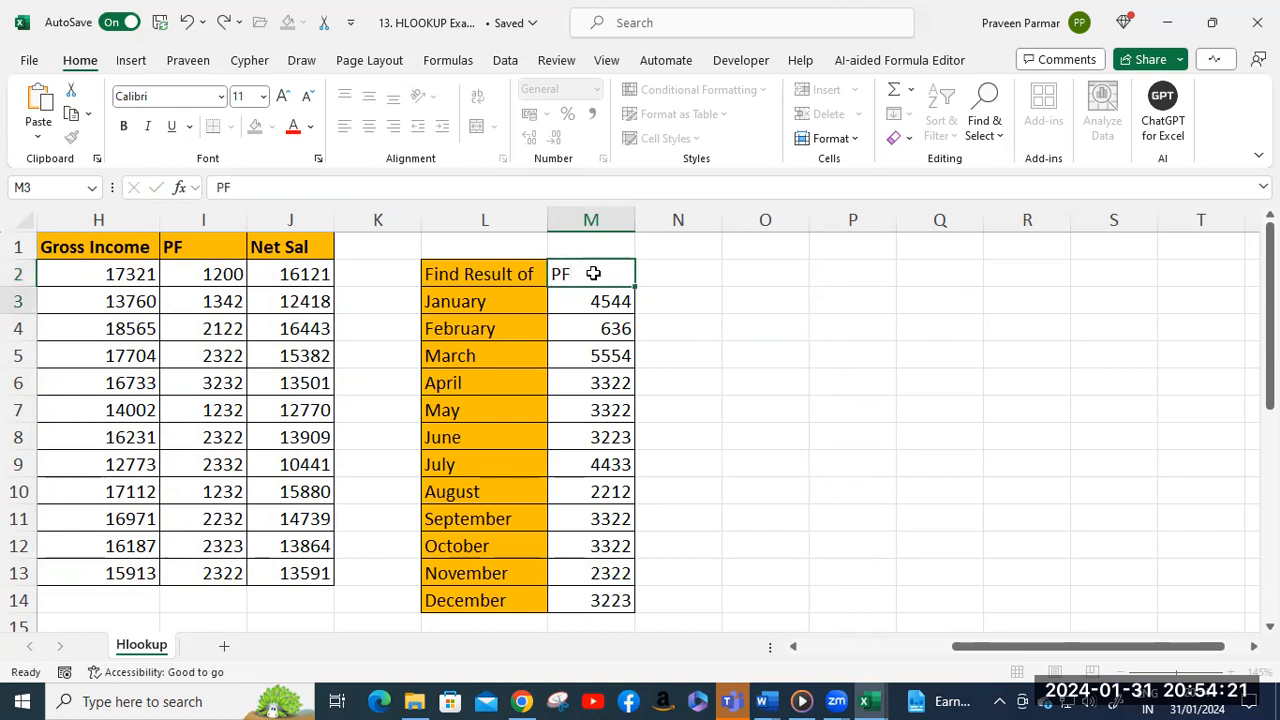
key("Return")
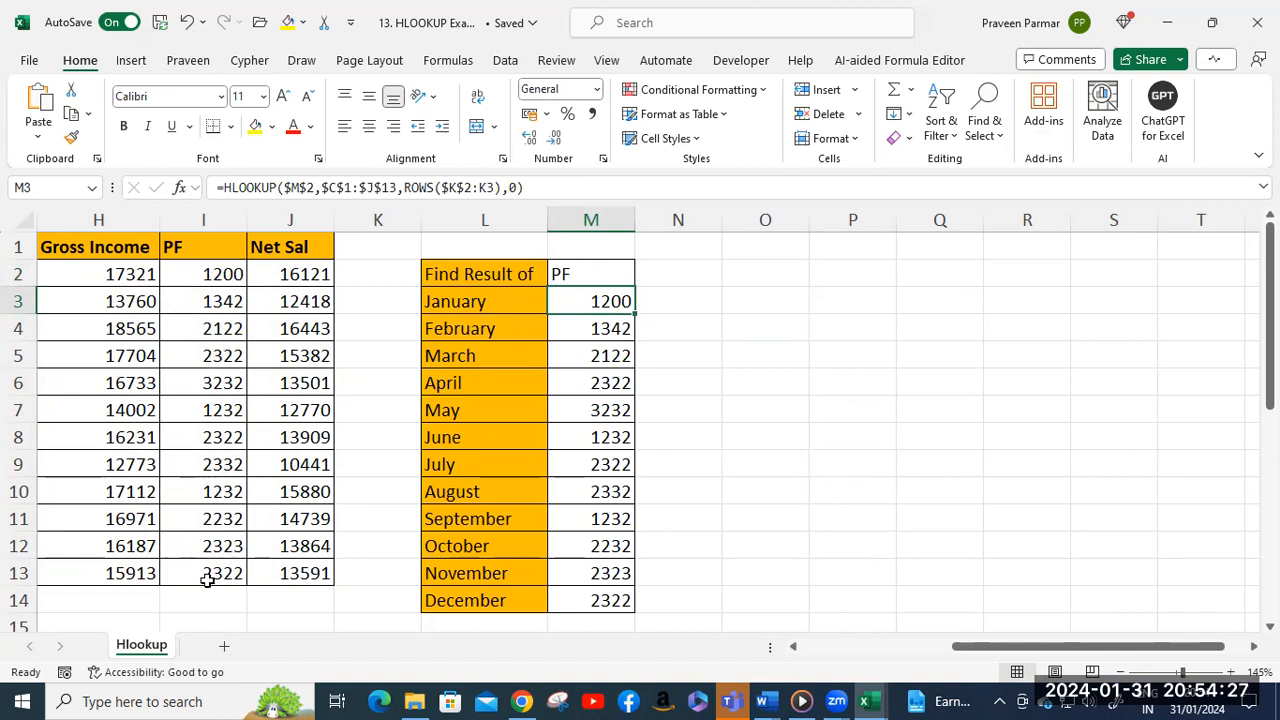
Set the lookup value in M2 to Net Sal.
left_click(593, 272)
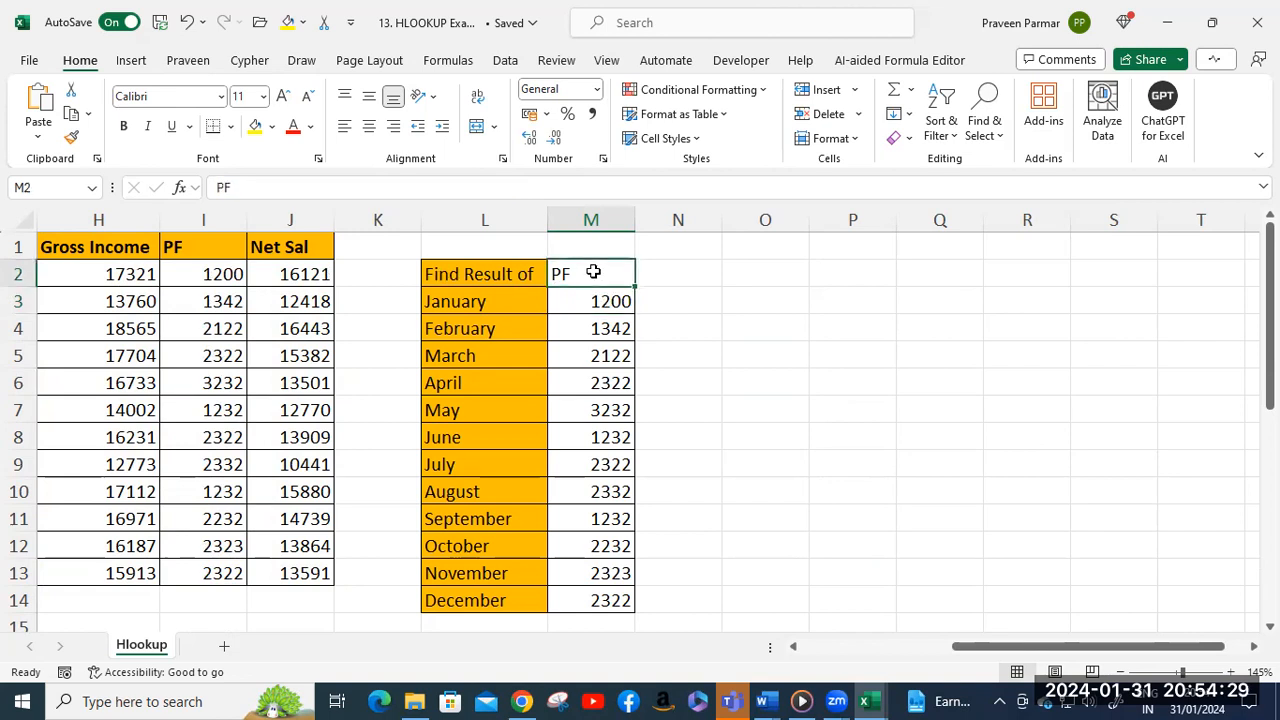
type("Net")
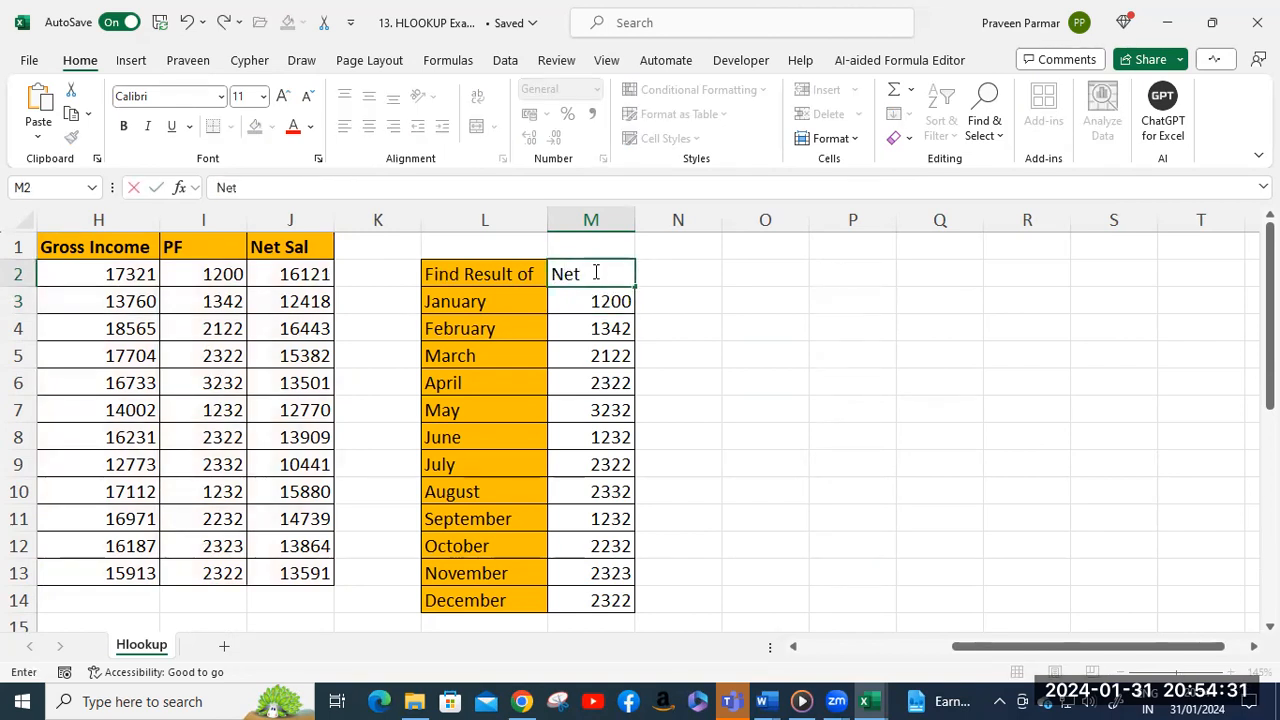
type(" Sal")
key("Return")
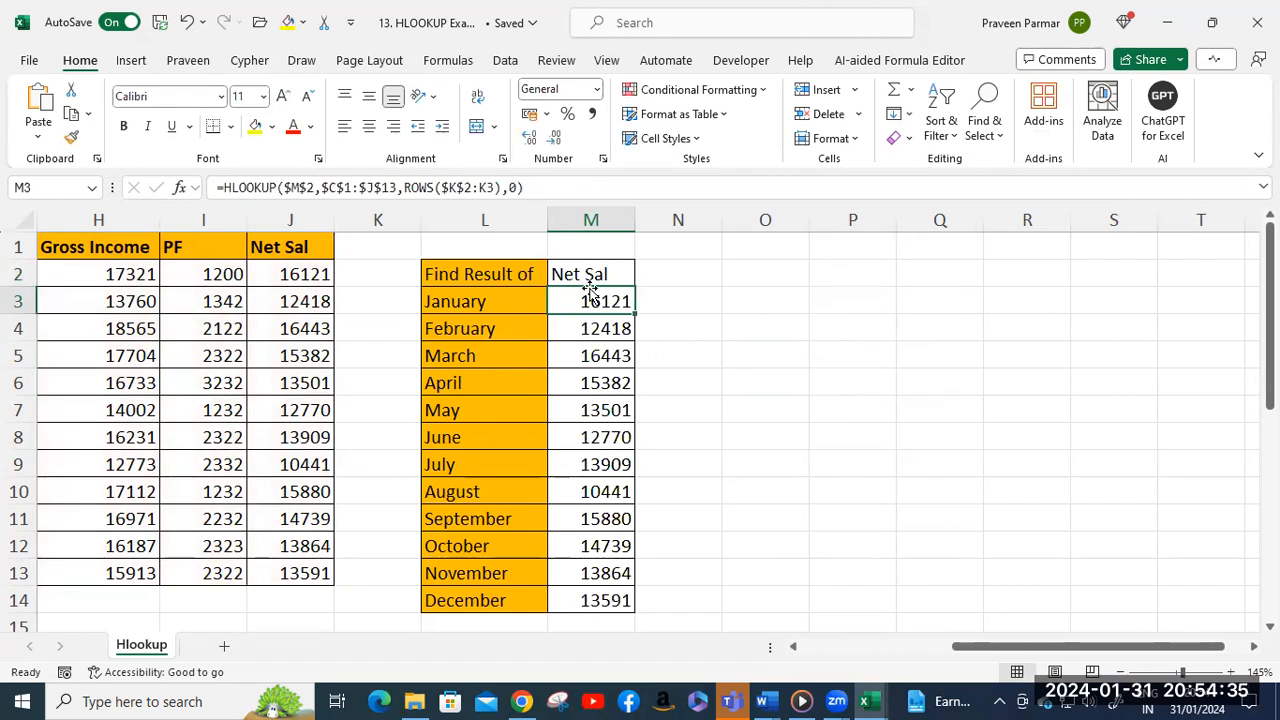
Evaluate ROWS($K$2:K3) inside the M3 HLOOKUP formula and commit the formula with 2 as its row index.
double_click(587, 300)
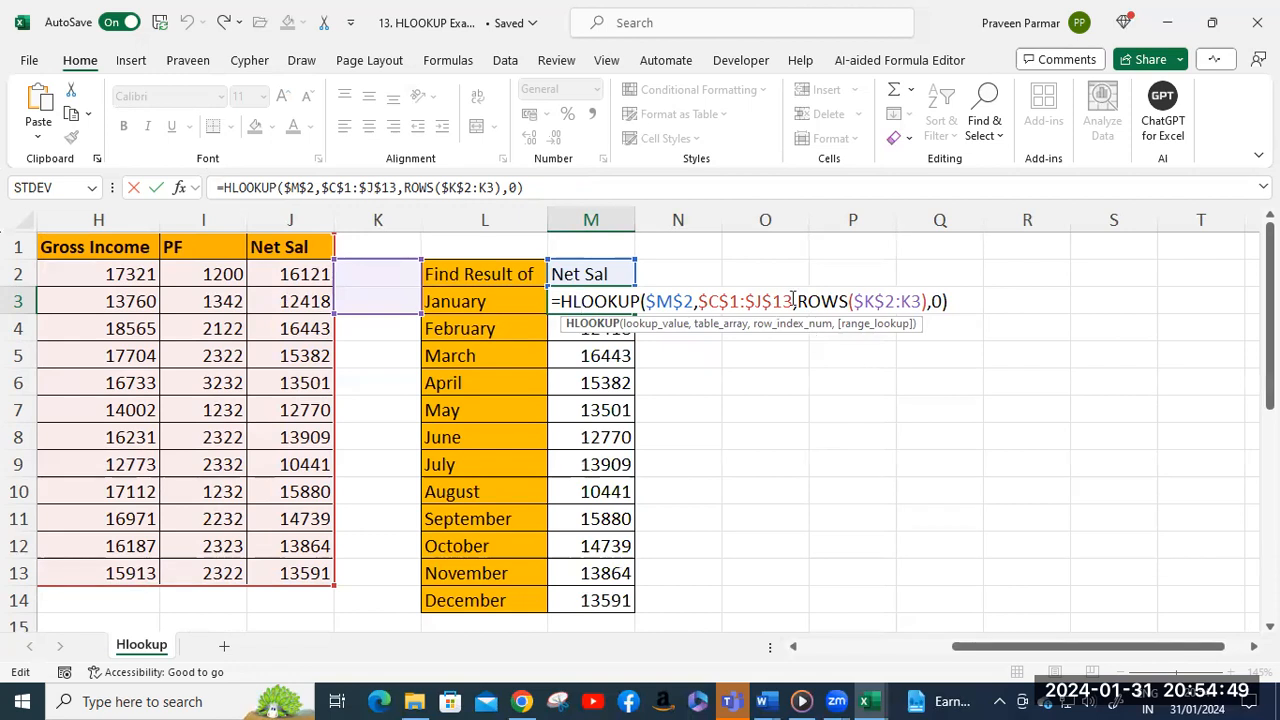
left_click_drag(799, 301, 928, 301)
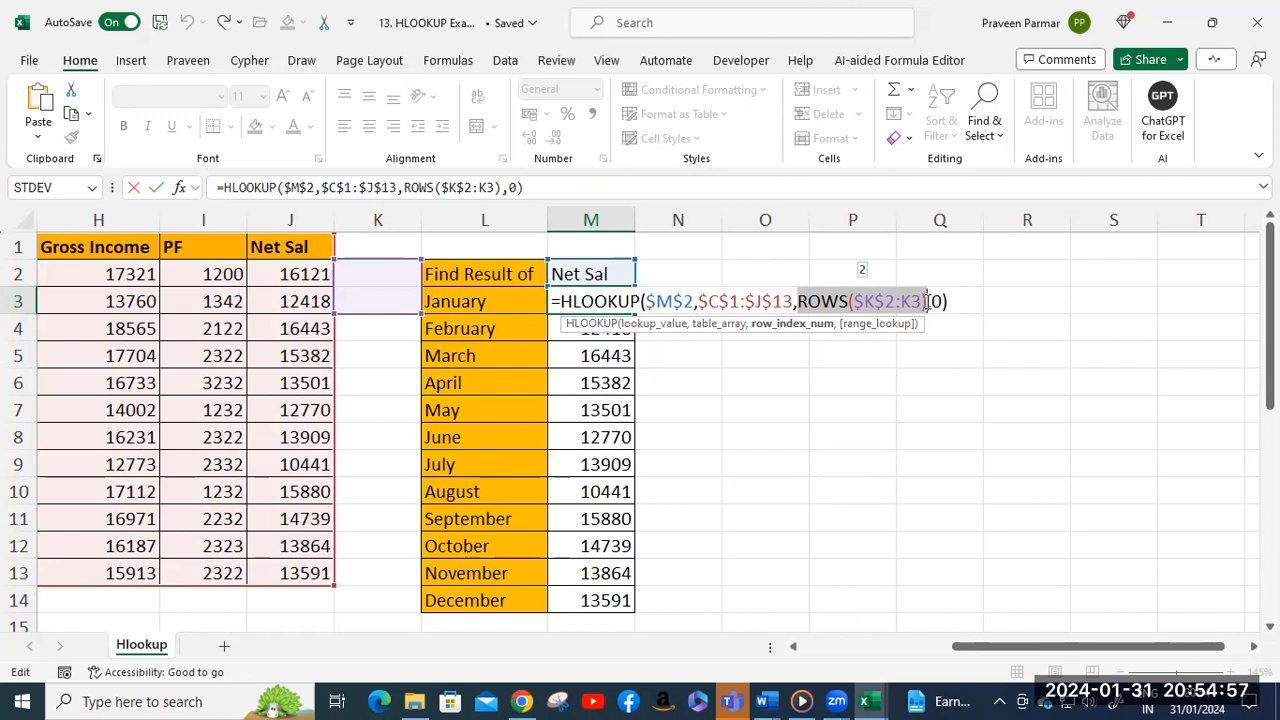
key("F9")
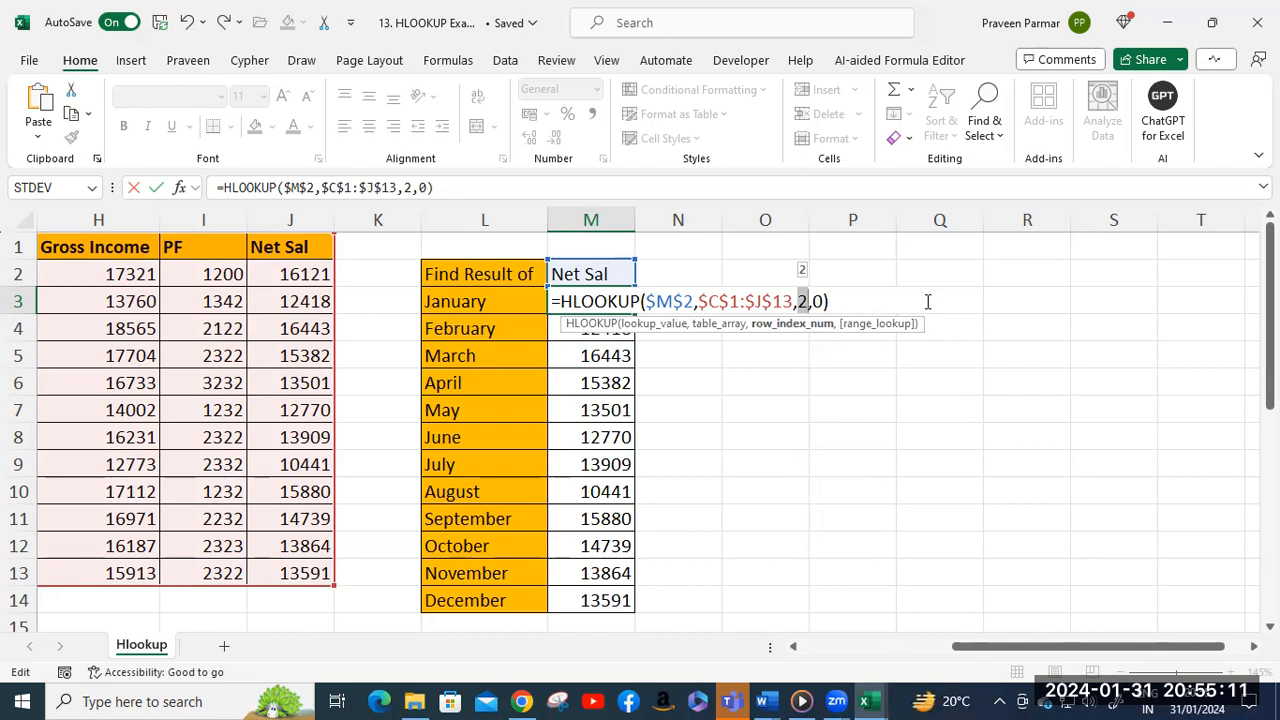
key("Return")
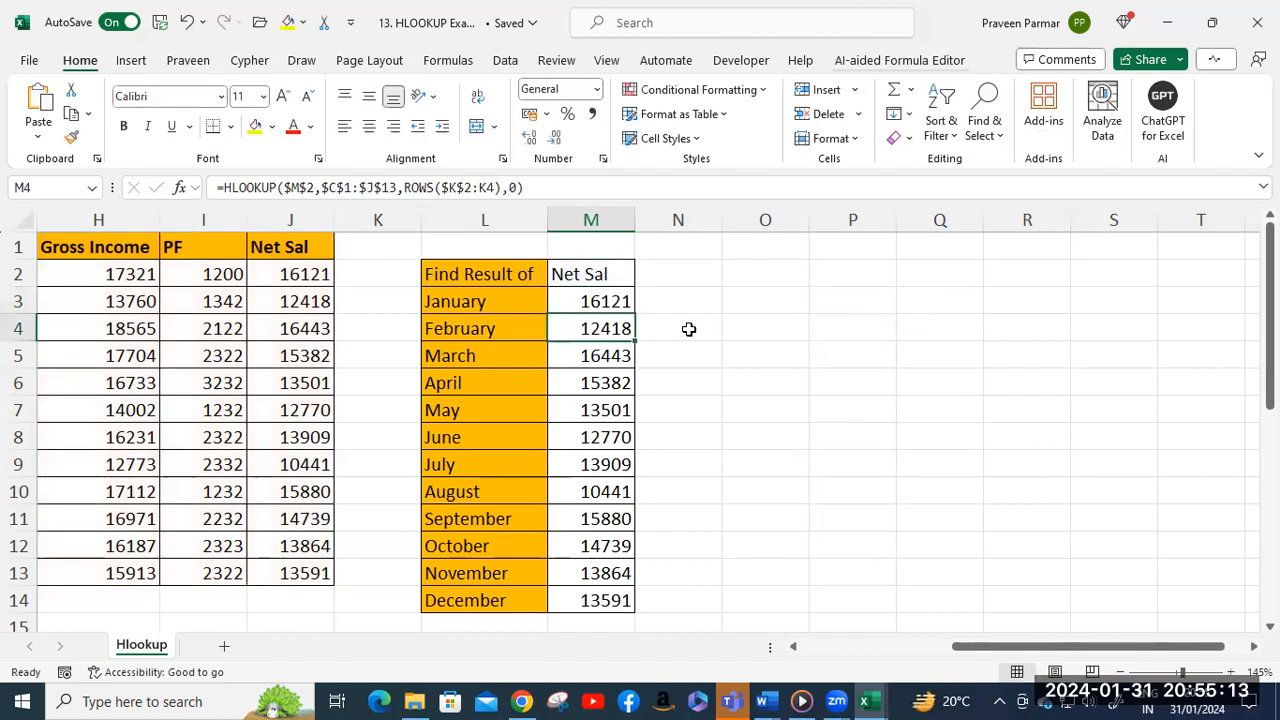
Replace ROWS($K$2:K4) in the M4 HLOOKUP formula with its evaluated row index, 3.
double_click(617, 329)
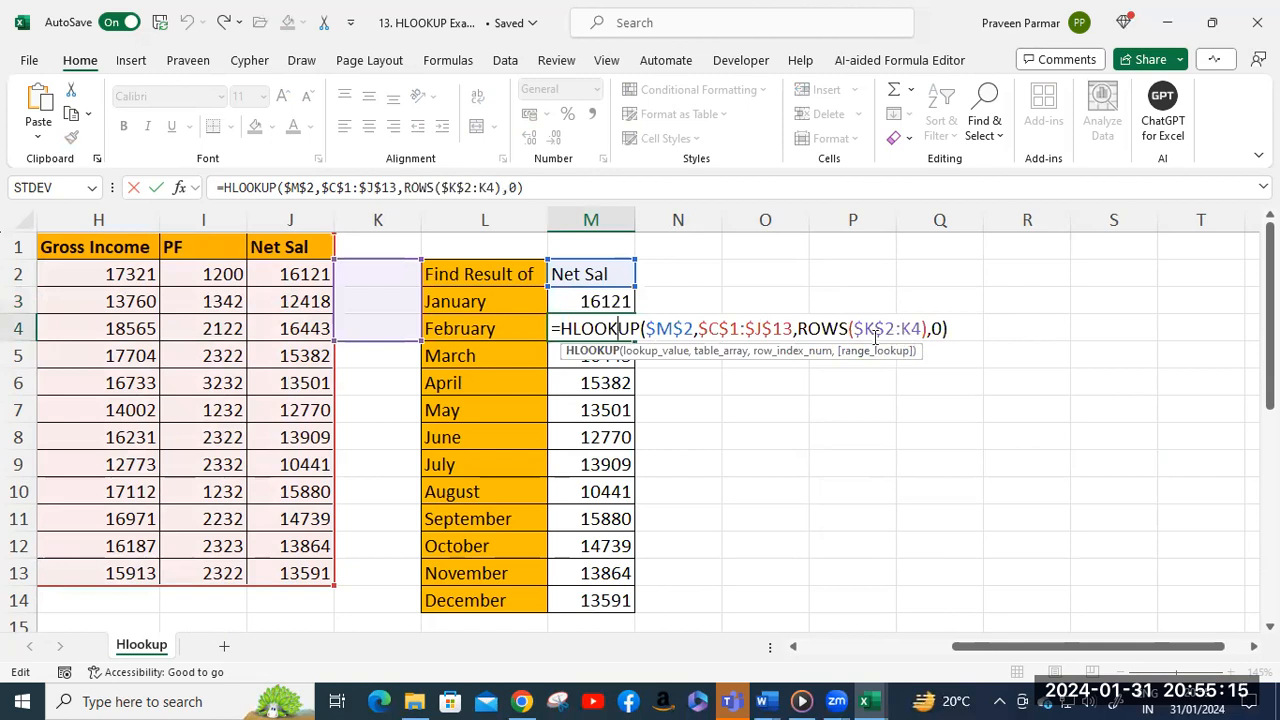
left_click_drag(798, 329, 930, 329)
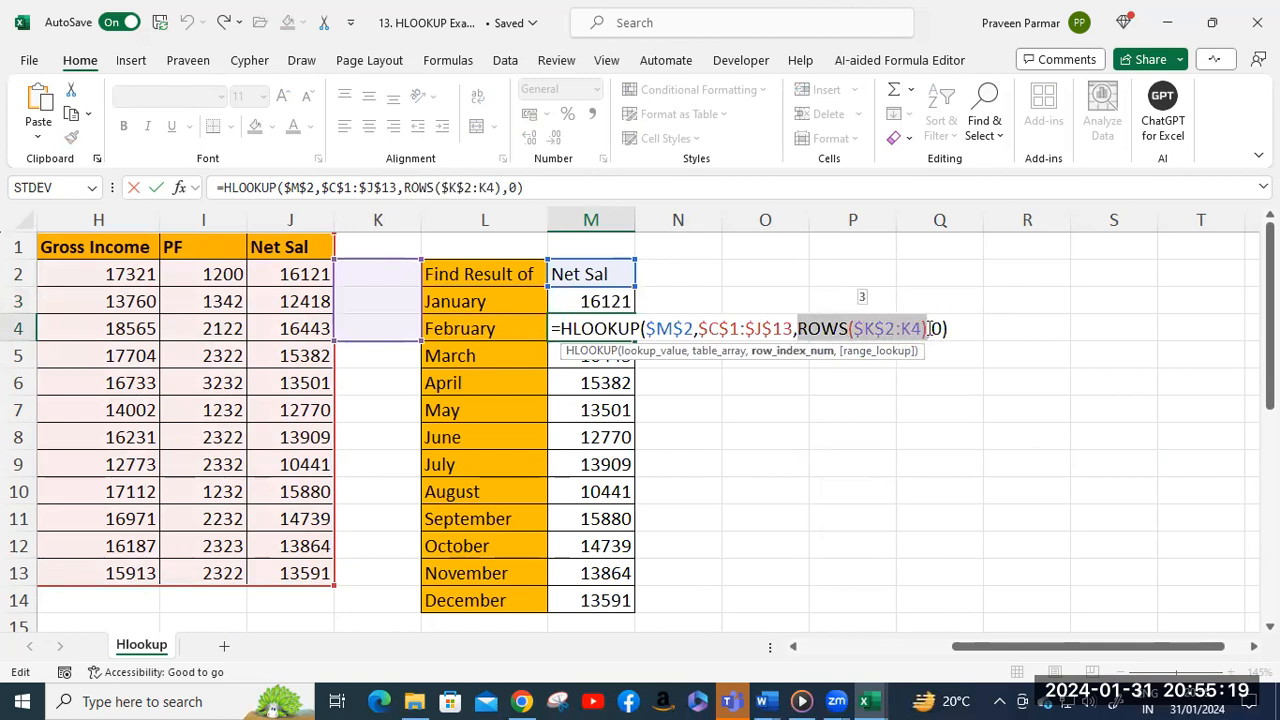
type("3")
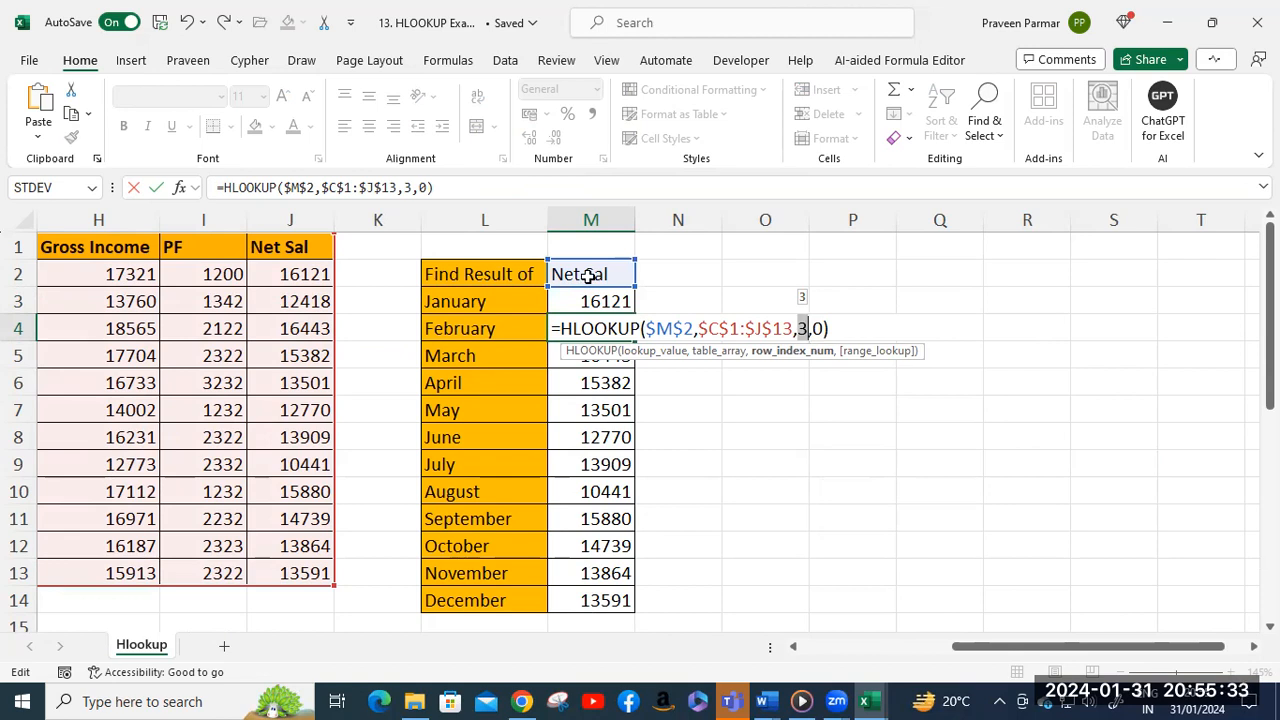
key("Return")
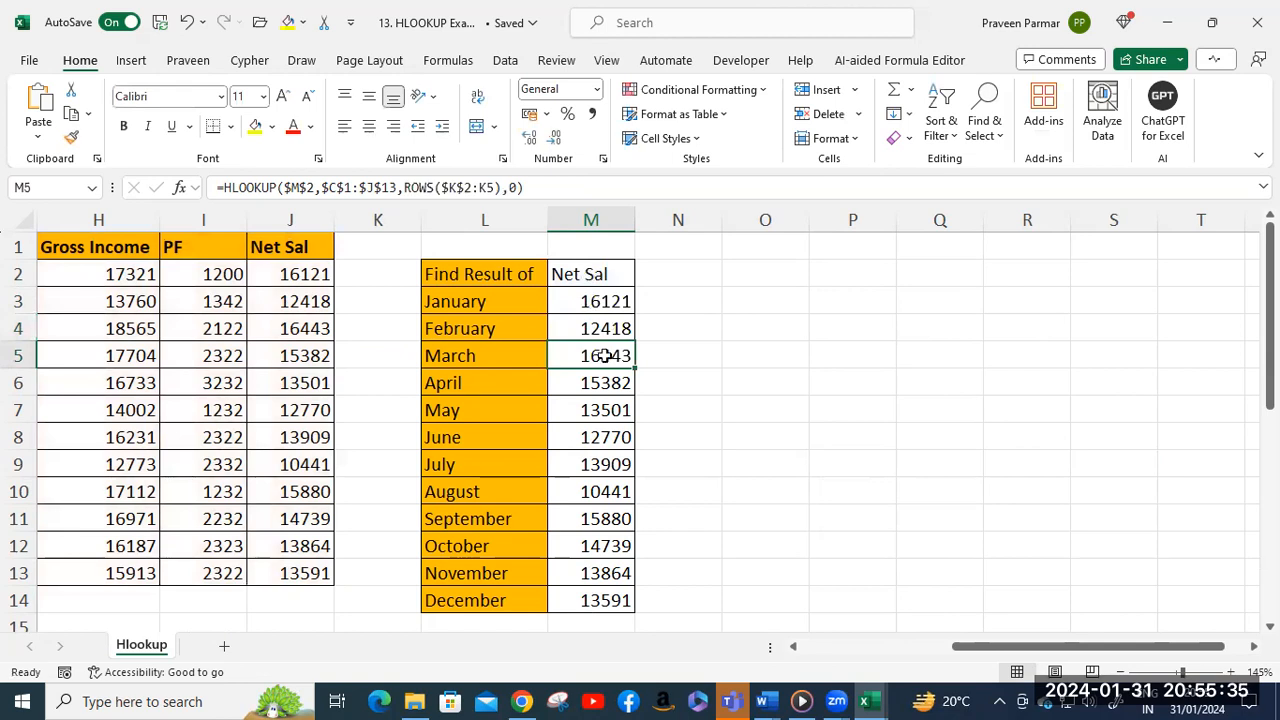
Evaluate COLUMNS($B$15:C15) in the January HLOOKUP formula in C17 of the horizontal result table, then restore the original argument.
scroll(603, 372, "down", 1)
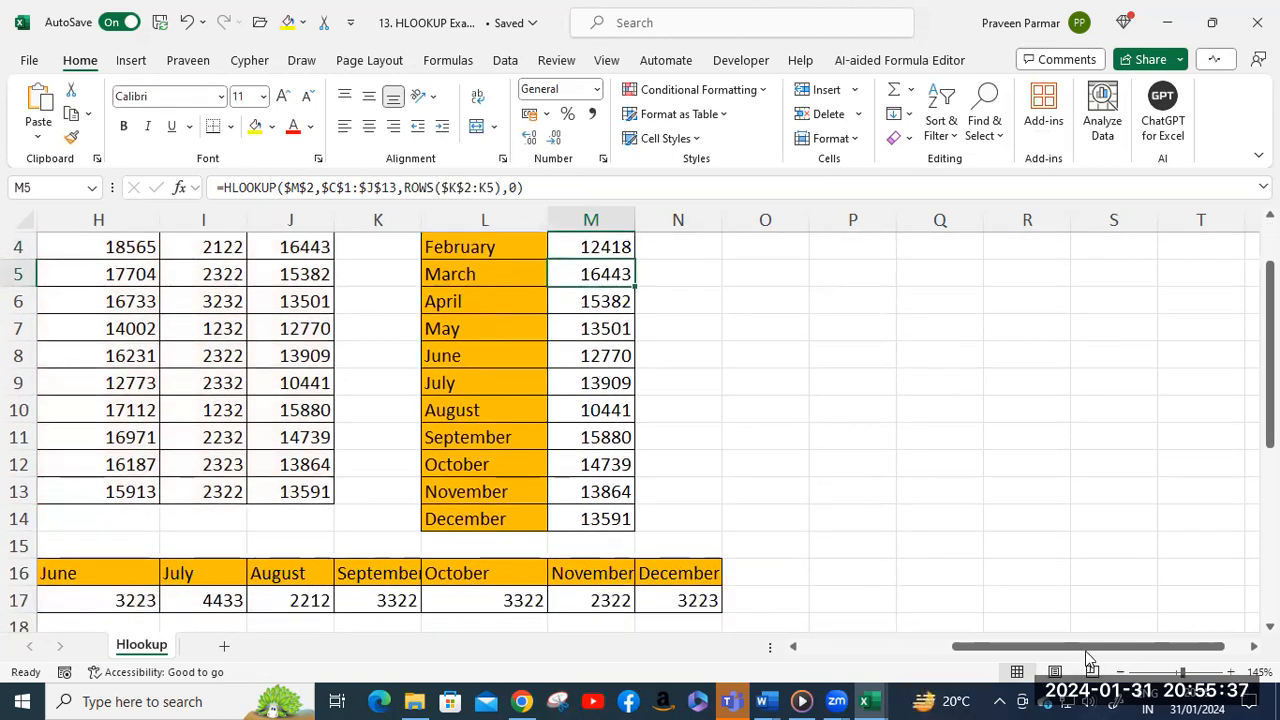
left_click_drag(1090, 655, 857, 664)
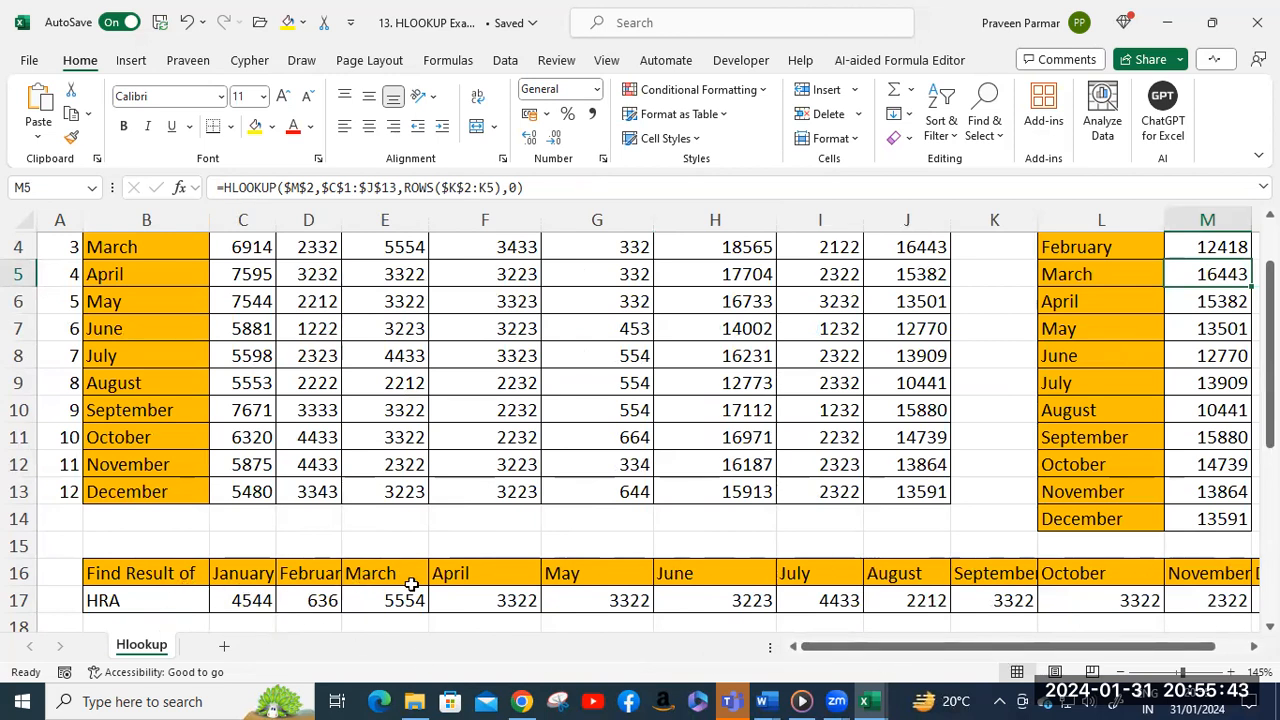
left_click(128, 600)
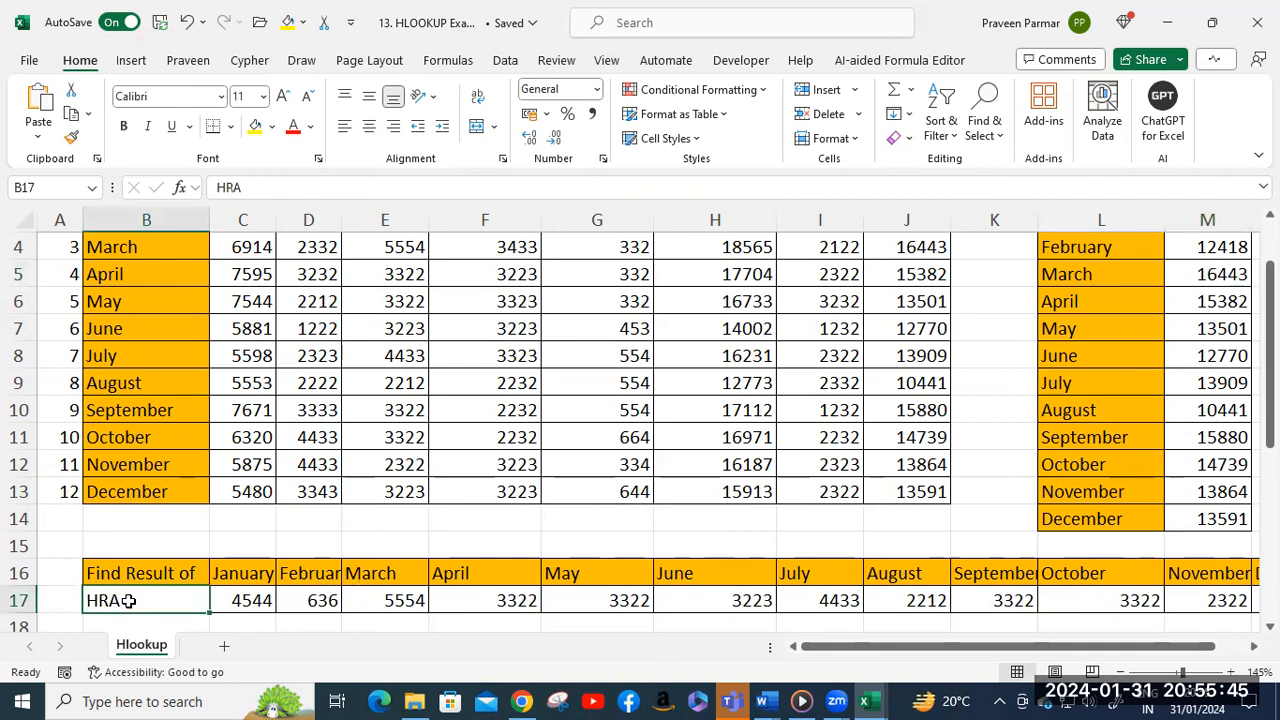
double_click(231, 600)
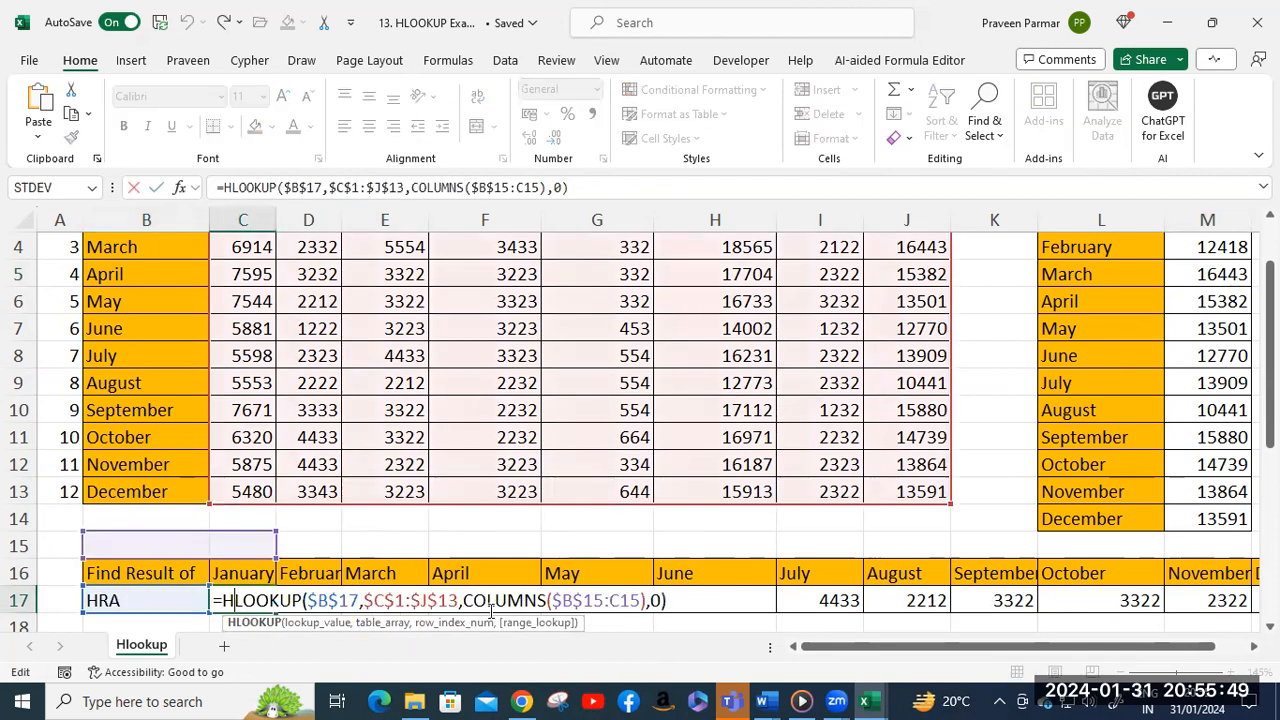
left_click_drag(578, 599, 648, 599)
key("ctrl+c")
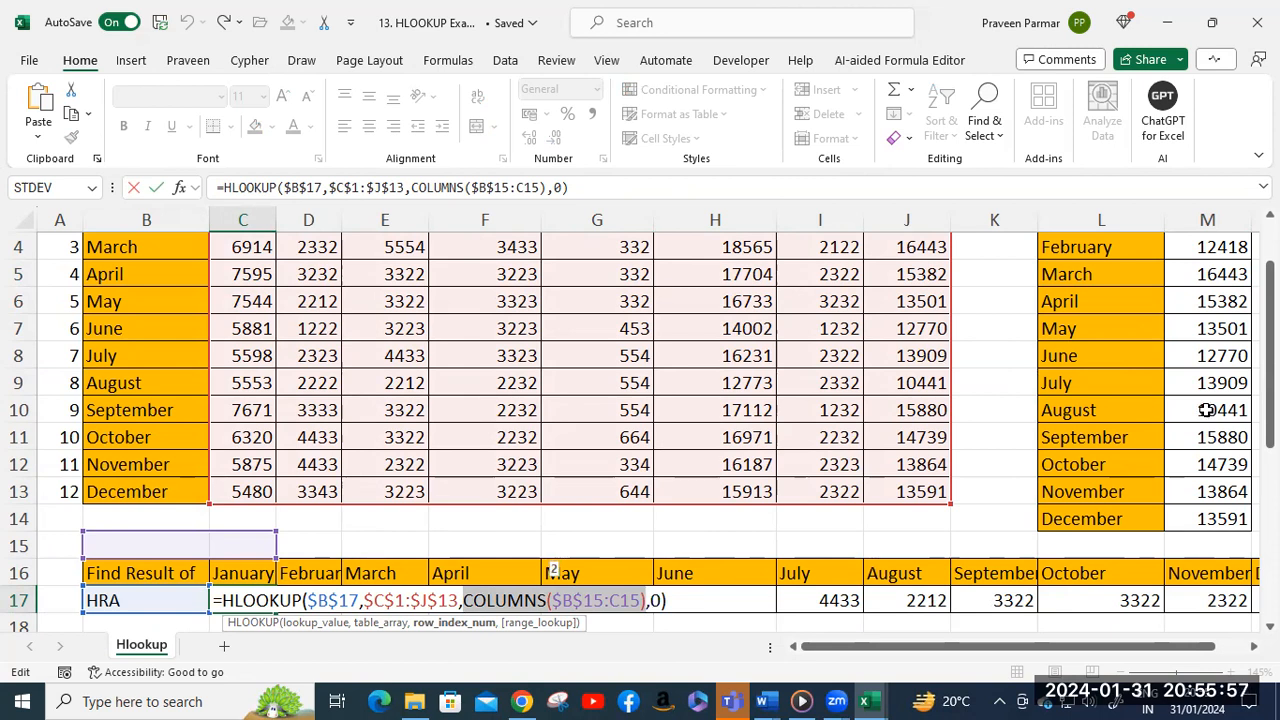
key("F9")
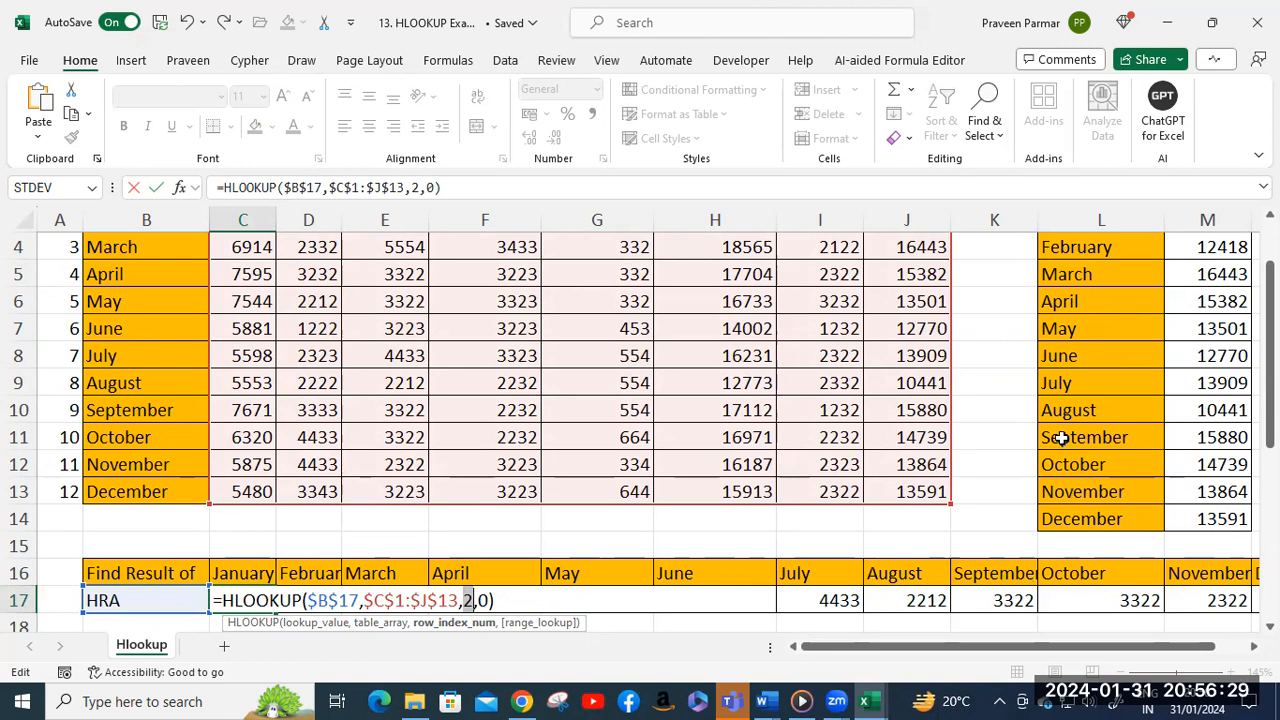
key("ctrl+v")
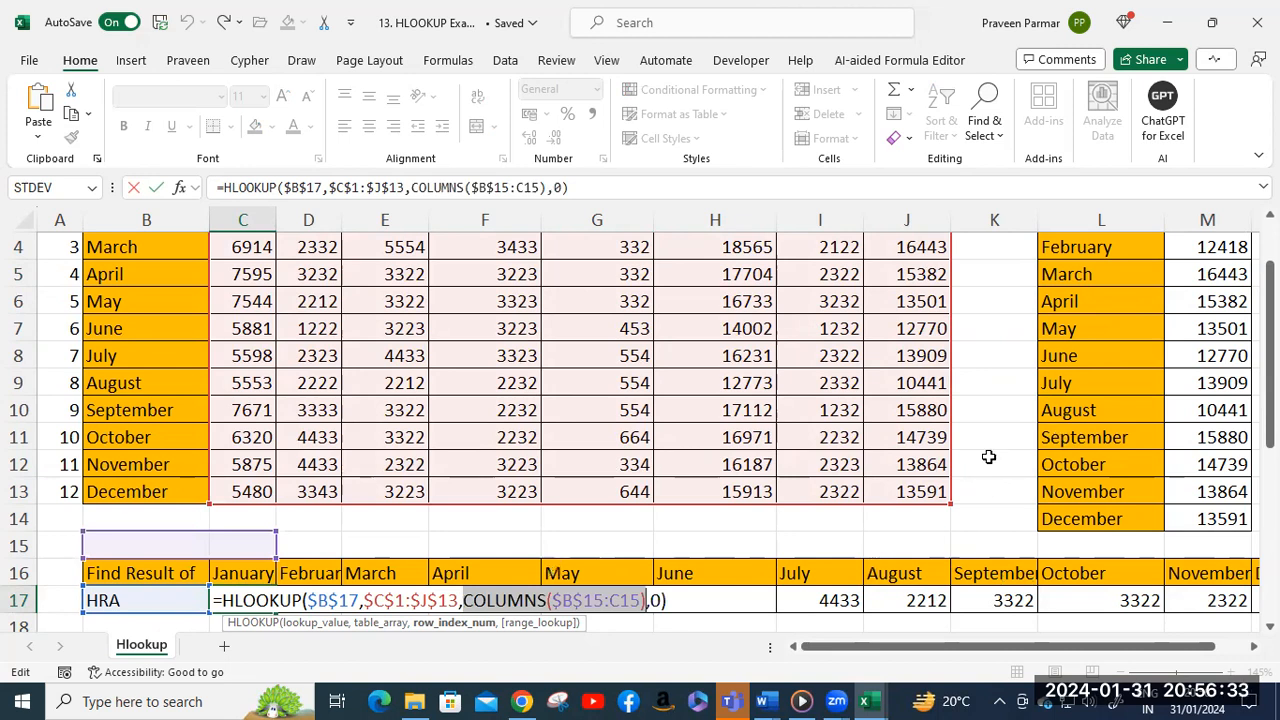
key("Return")
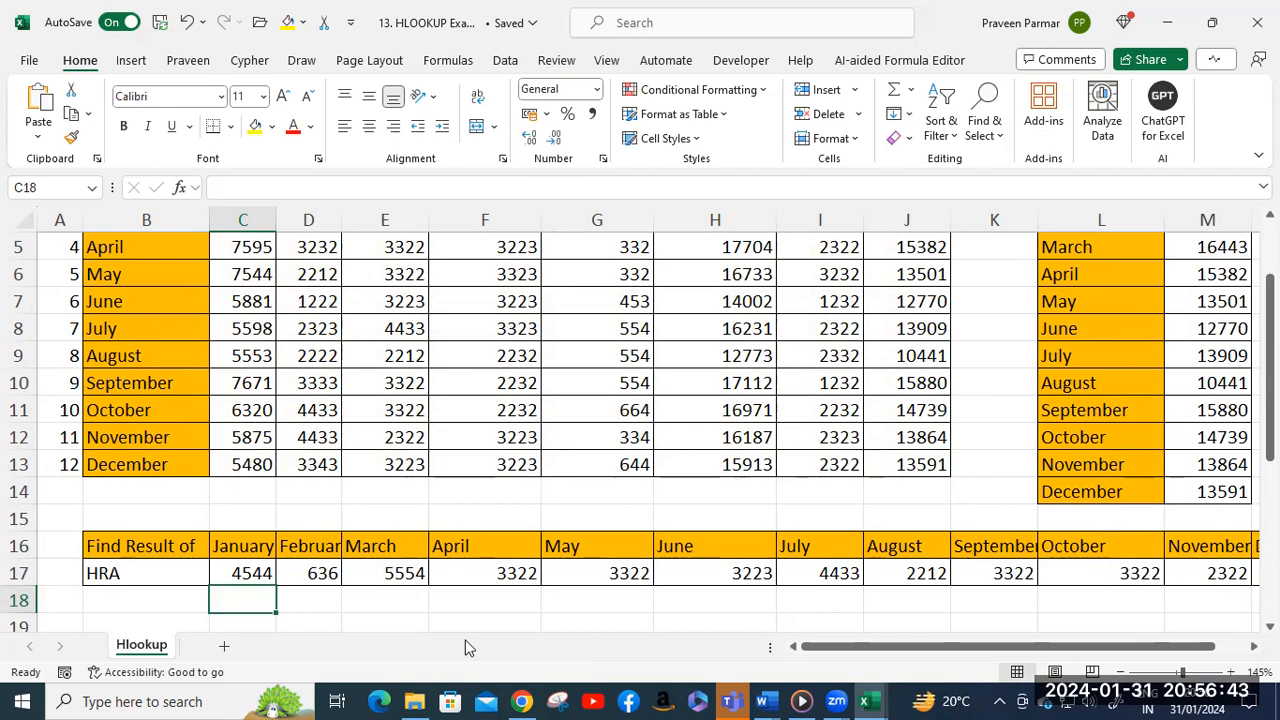
Switch to File Explorer and look through the workbooks in the 3. Excel Lookup Functions folder.
left_click(410, 700)
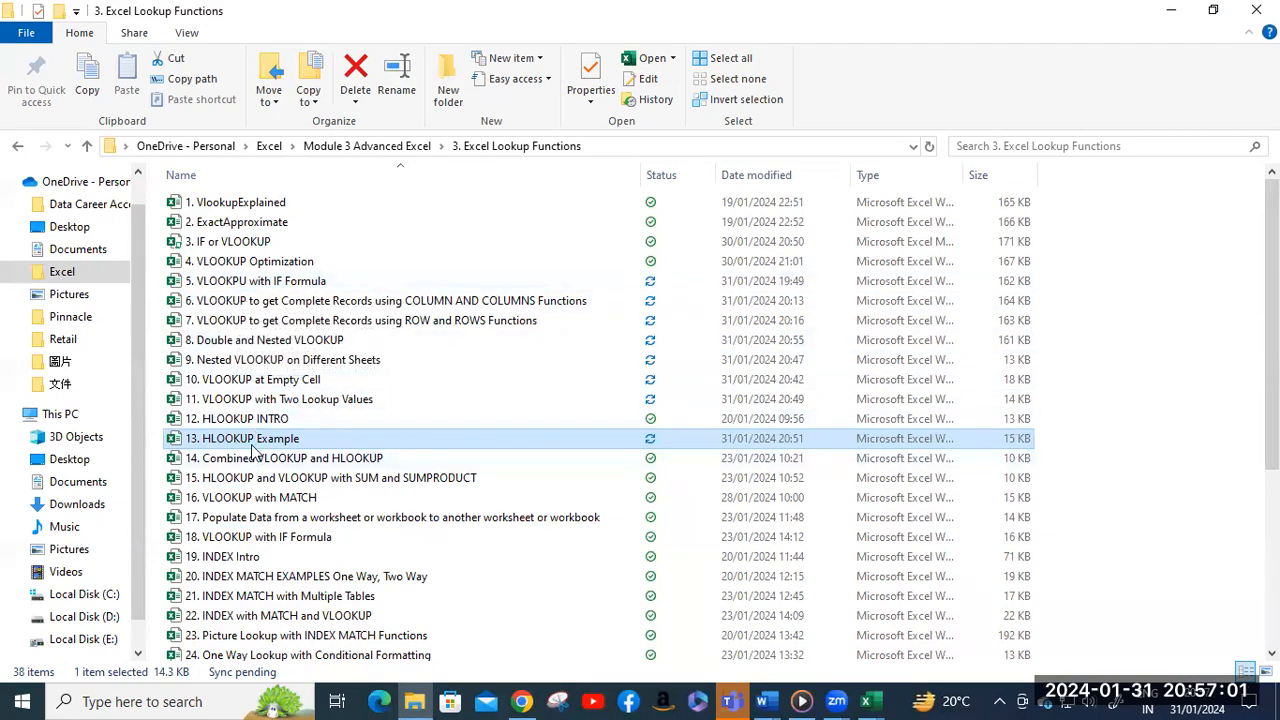
scroll(260, 448, "down", 5)
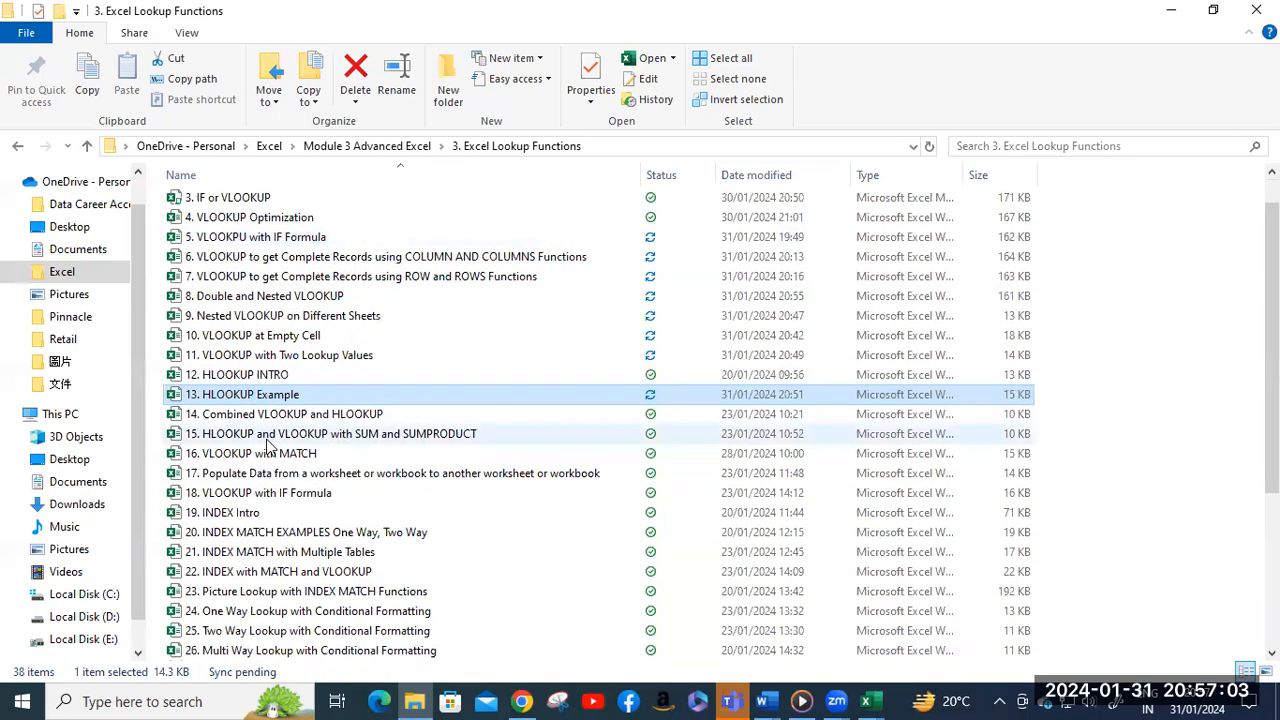
scroll(267, 447, "up", 4)
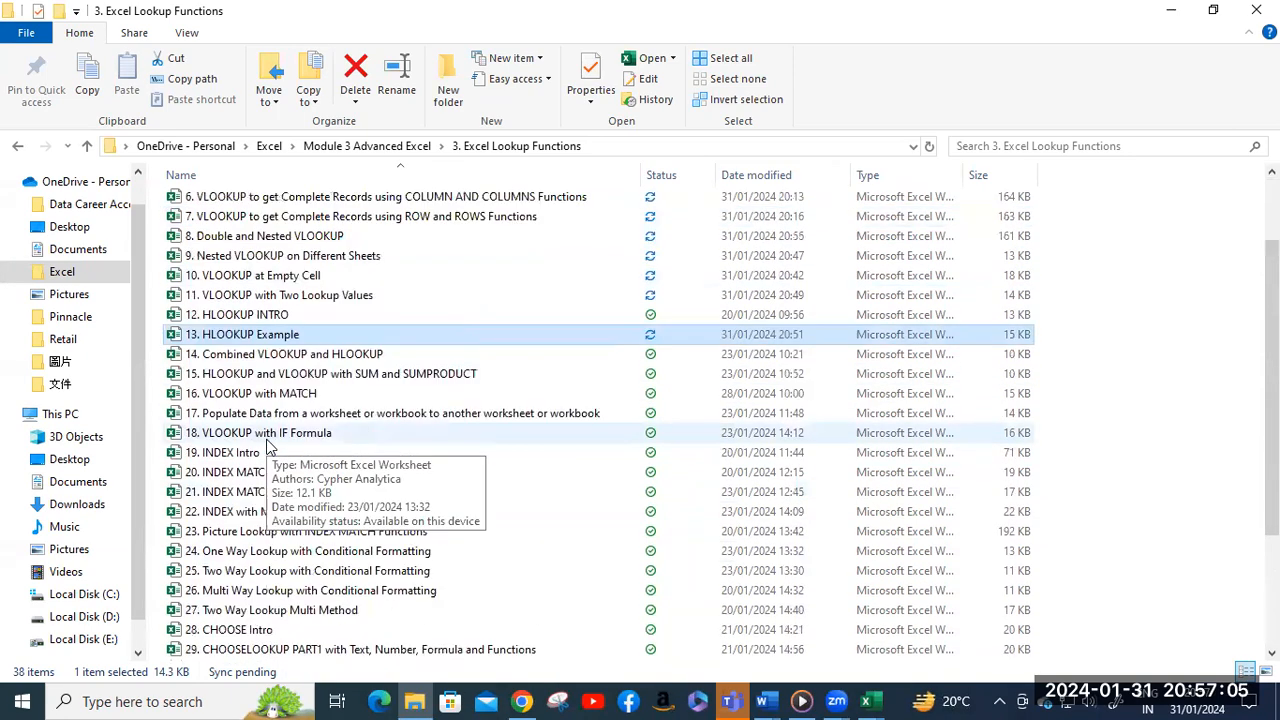
scroll(267, 447, "down", 4)
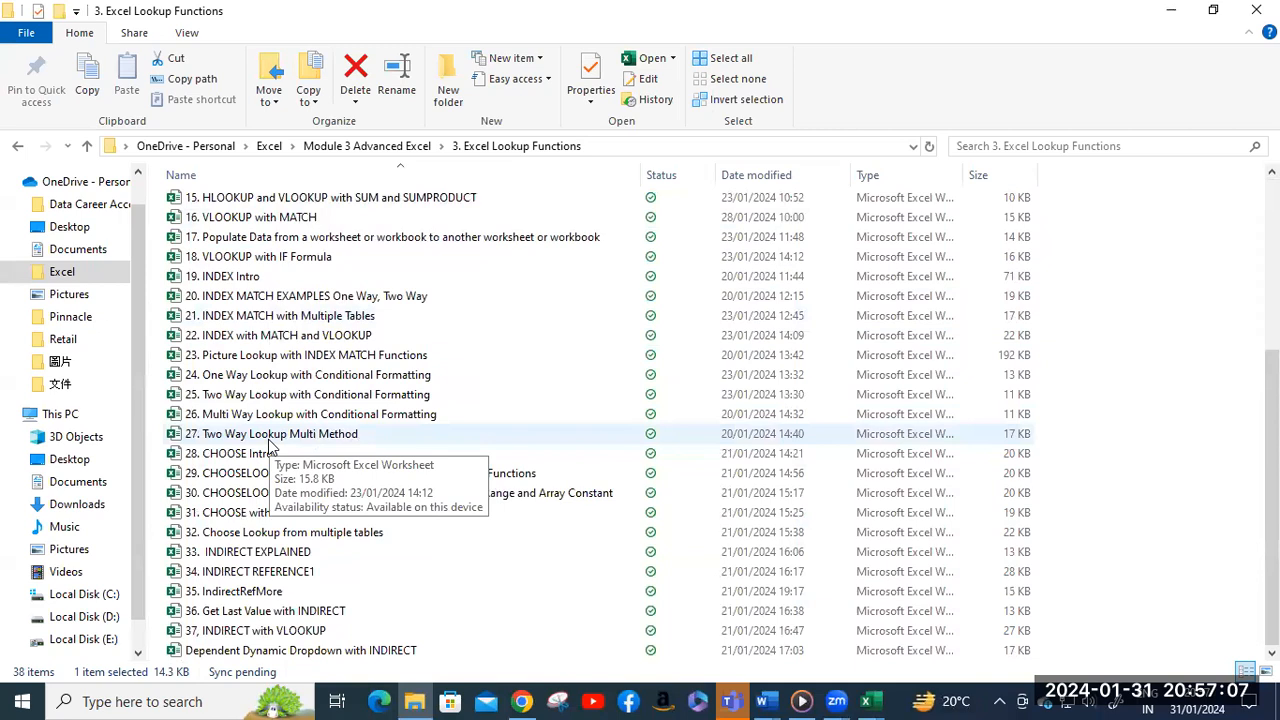